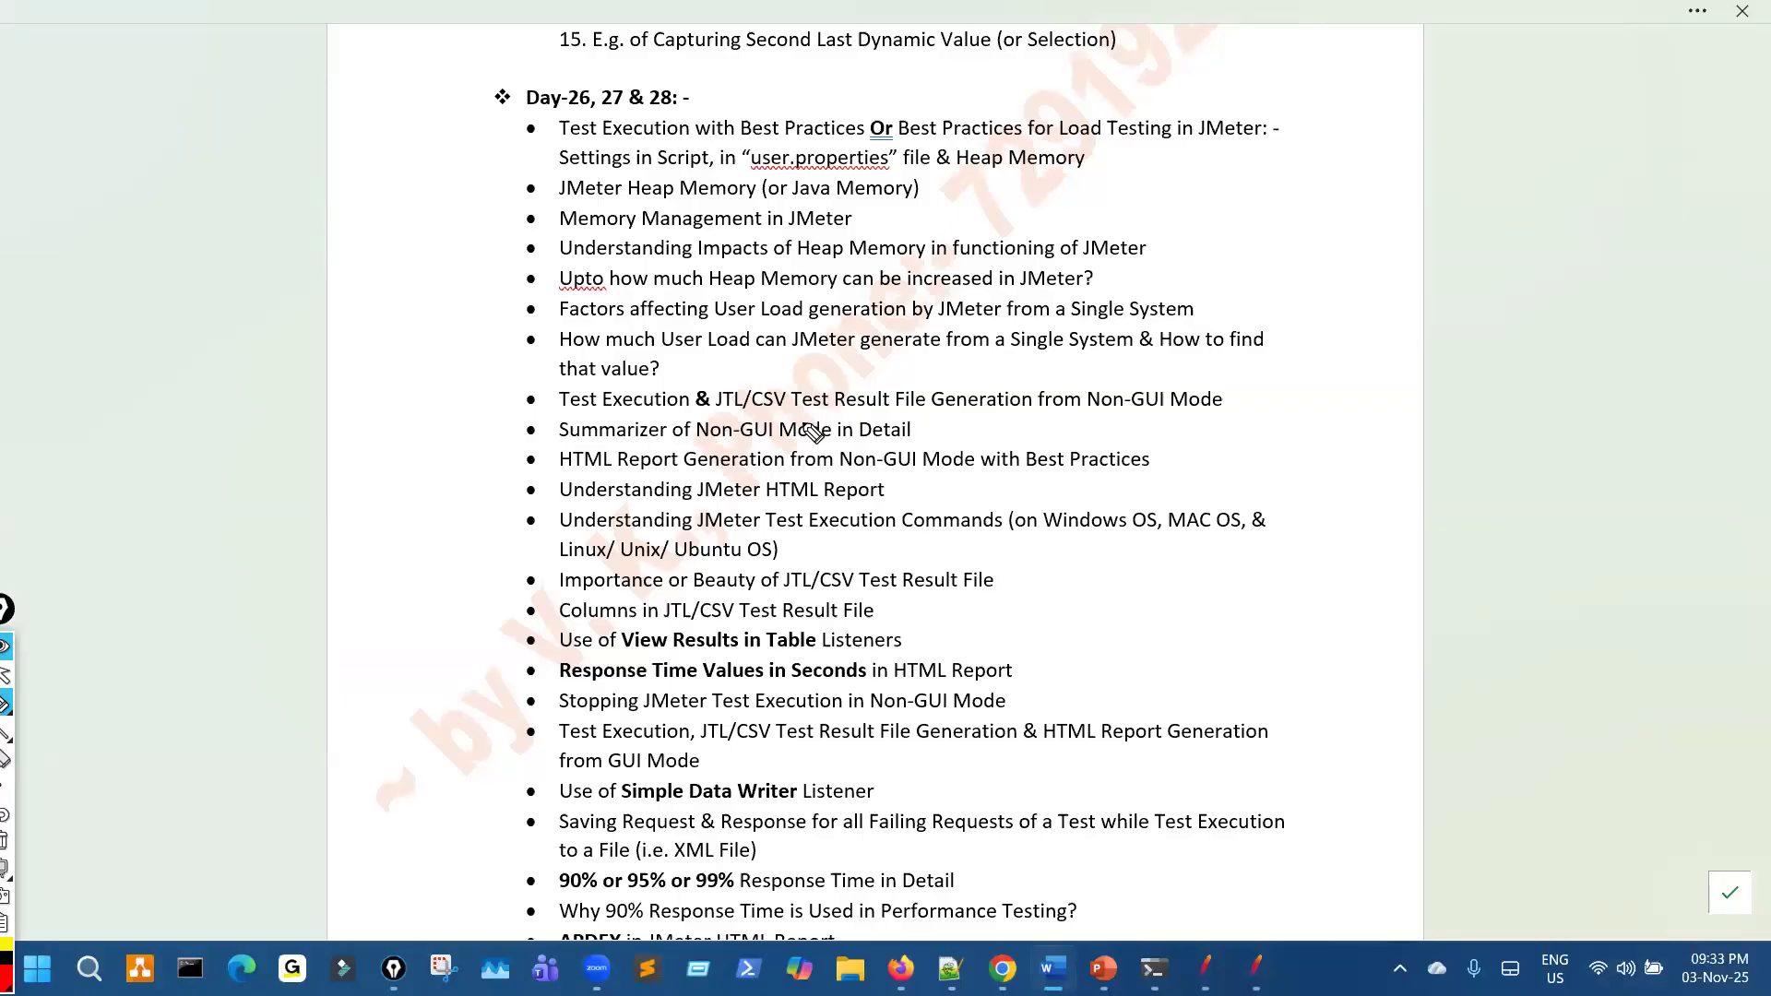
Review the Day-26, 27 & 28 topic list, marking it with a temporary red freehand line beside the bullets
{"action": "left_click_drag", "start_coordinate": [474, 186], "coordinate": [467, 687]}
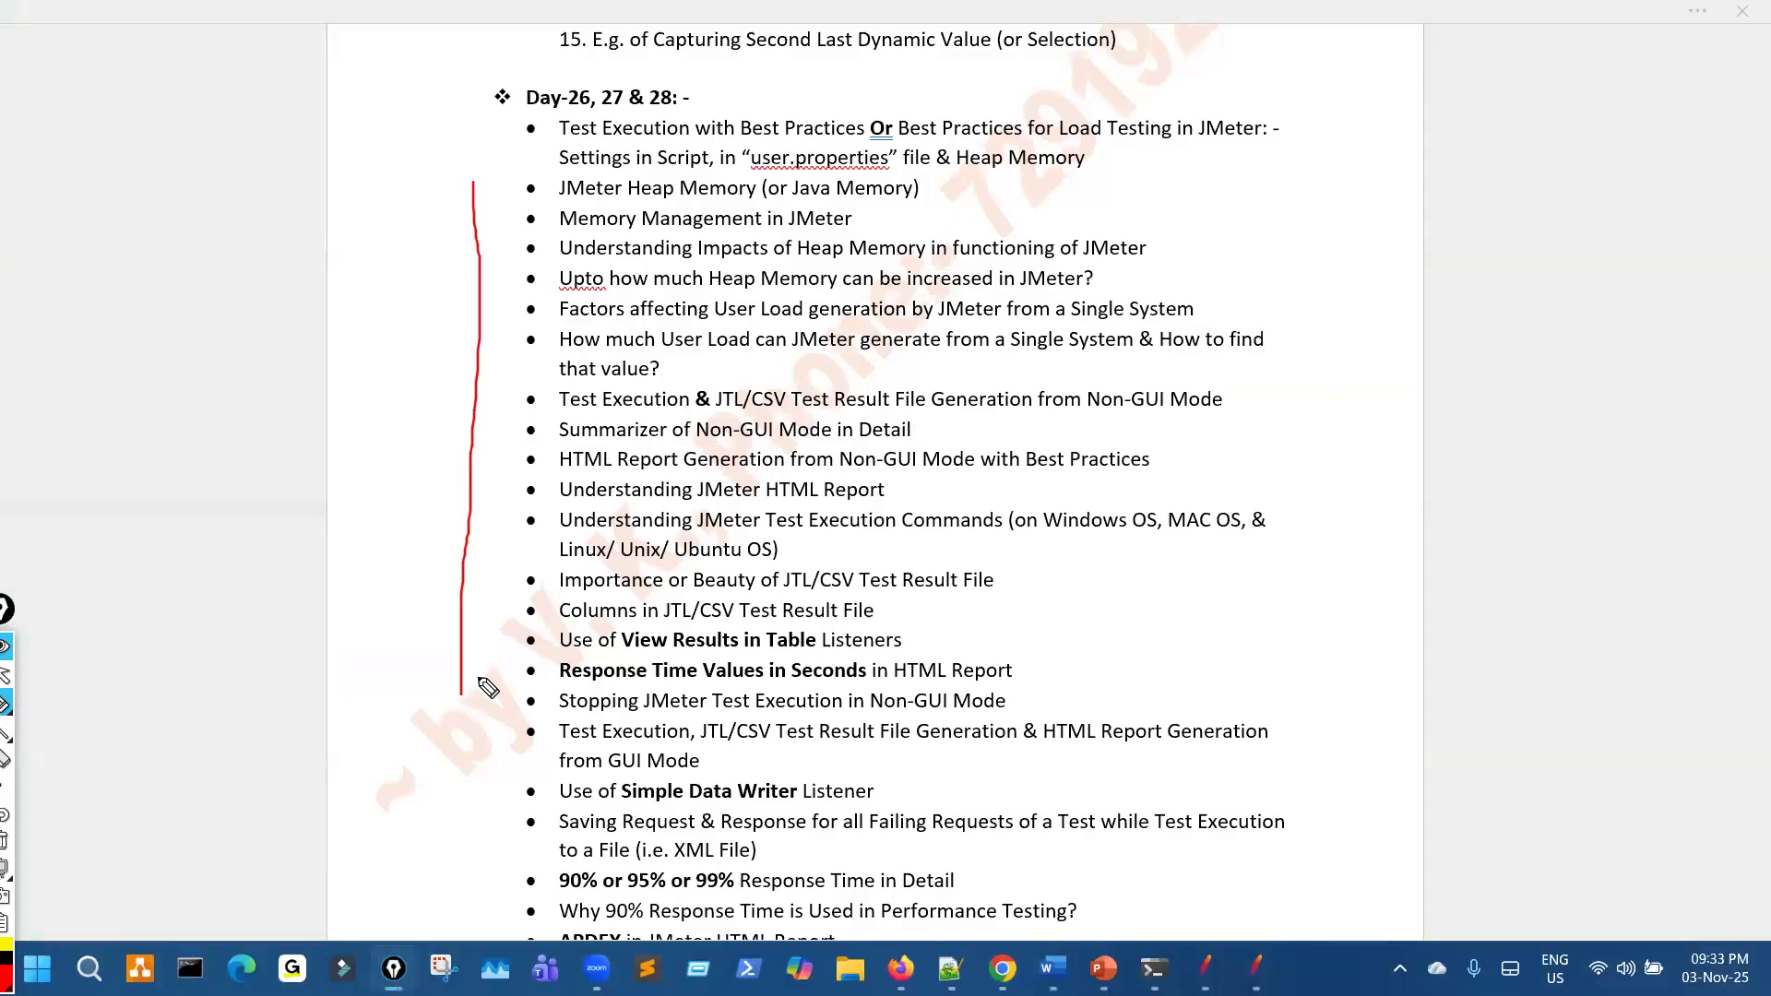
{"action": "key", "text": "Escape"}
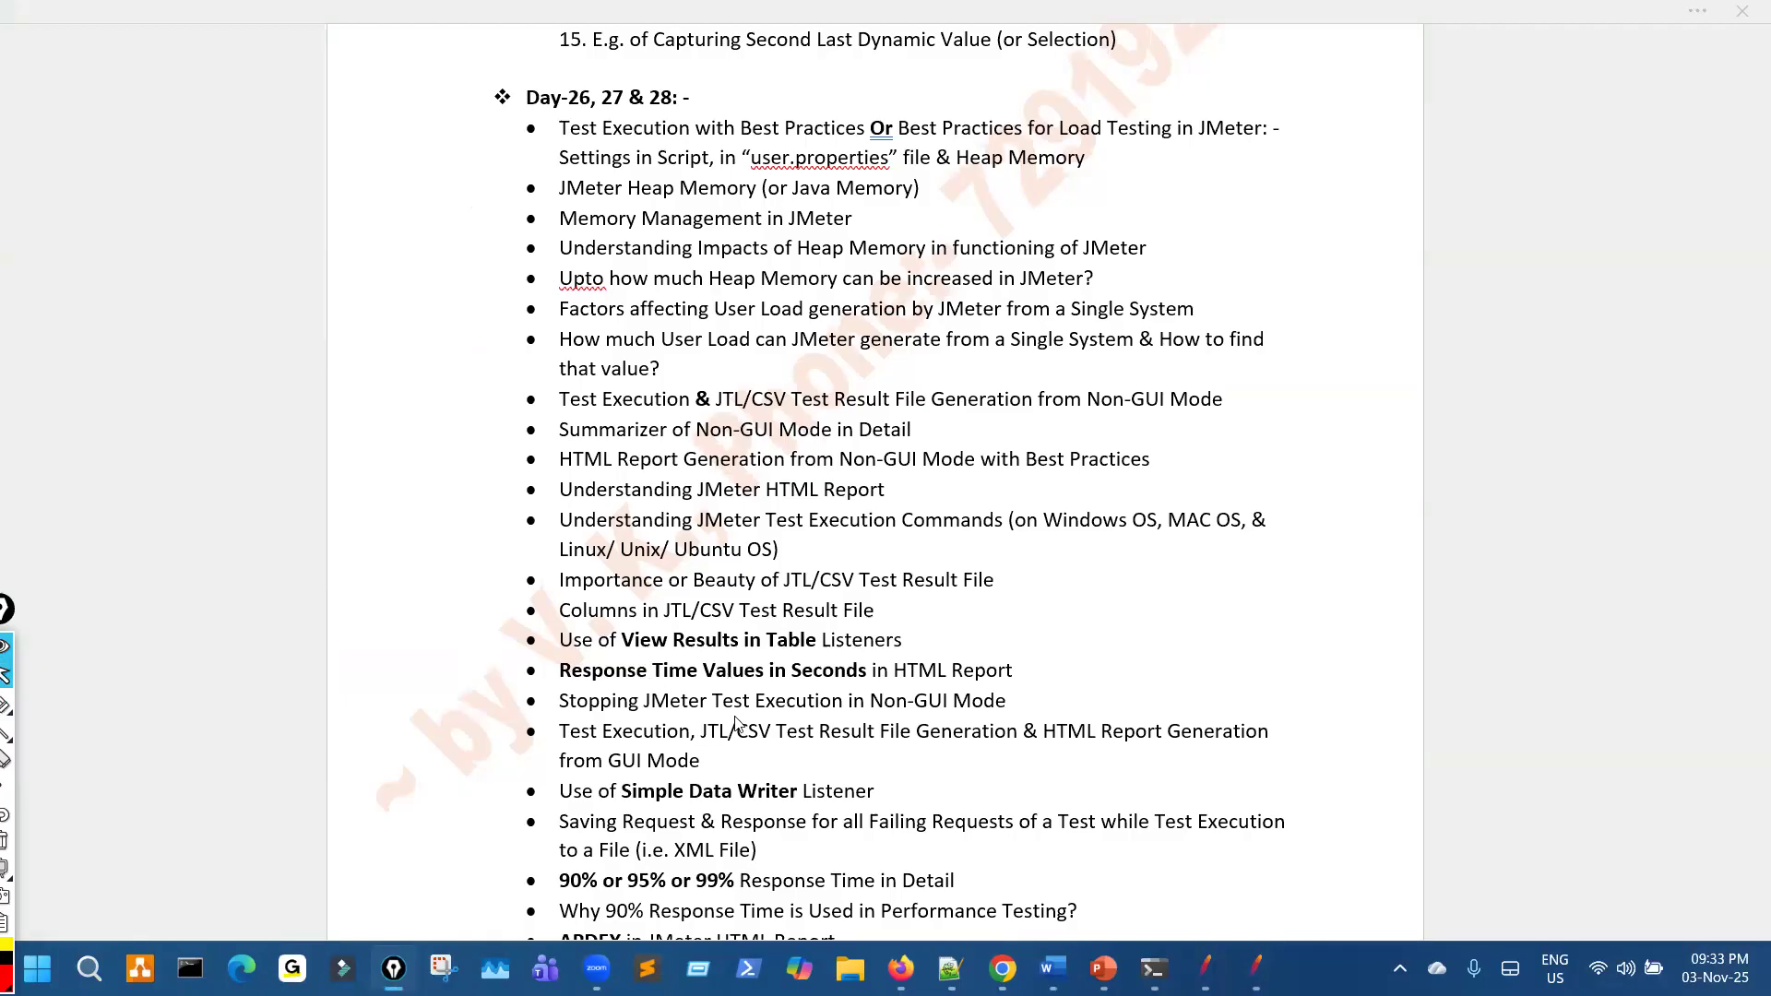
{"action": "scroll", "coordinate": [738, 724], "scroll_direction": "down", "scroll_amount": 3}
{"action": "scroll", "coordinate": [738, 724], "scroll_direction": "down", "scroll_amount": 4}
{"action": "scroll", "coordinate": [738, 725], "scroll_direction": "up", "scroll_amount": 6}
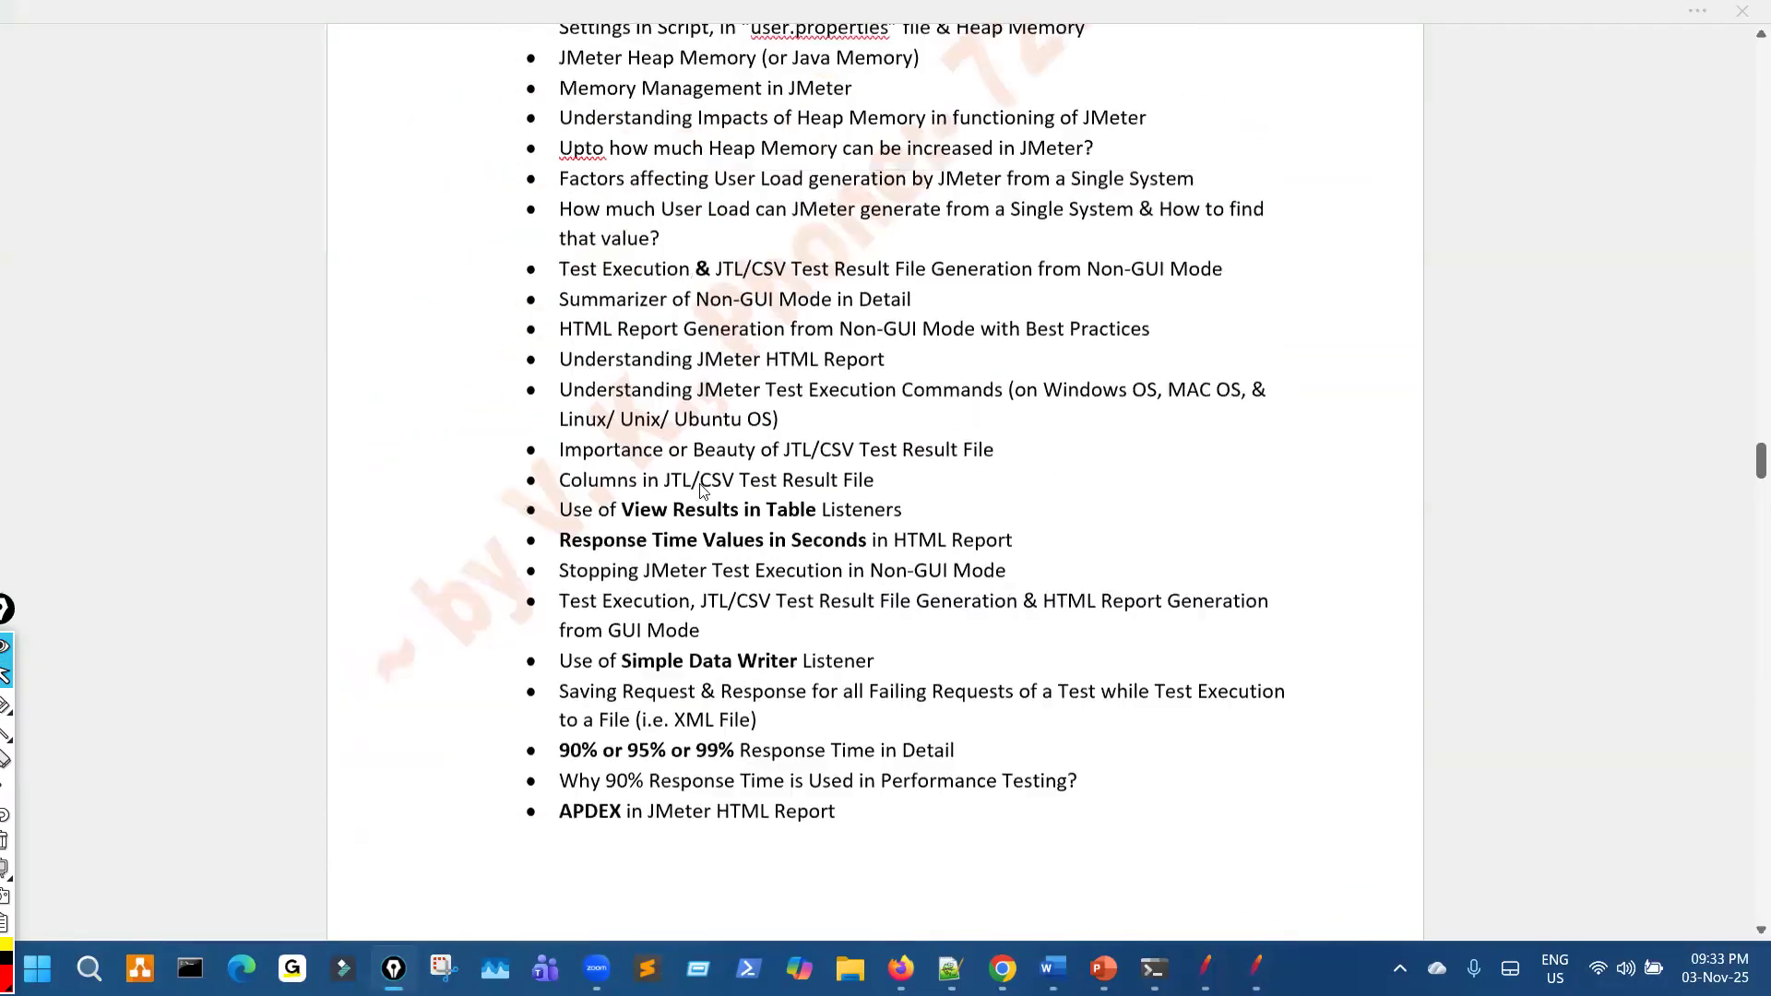
{"action": "scroll", "coordinate": [684, 701], "scroll_direction": "down", "scroll_amount": 5}
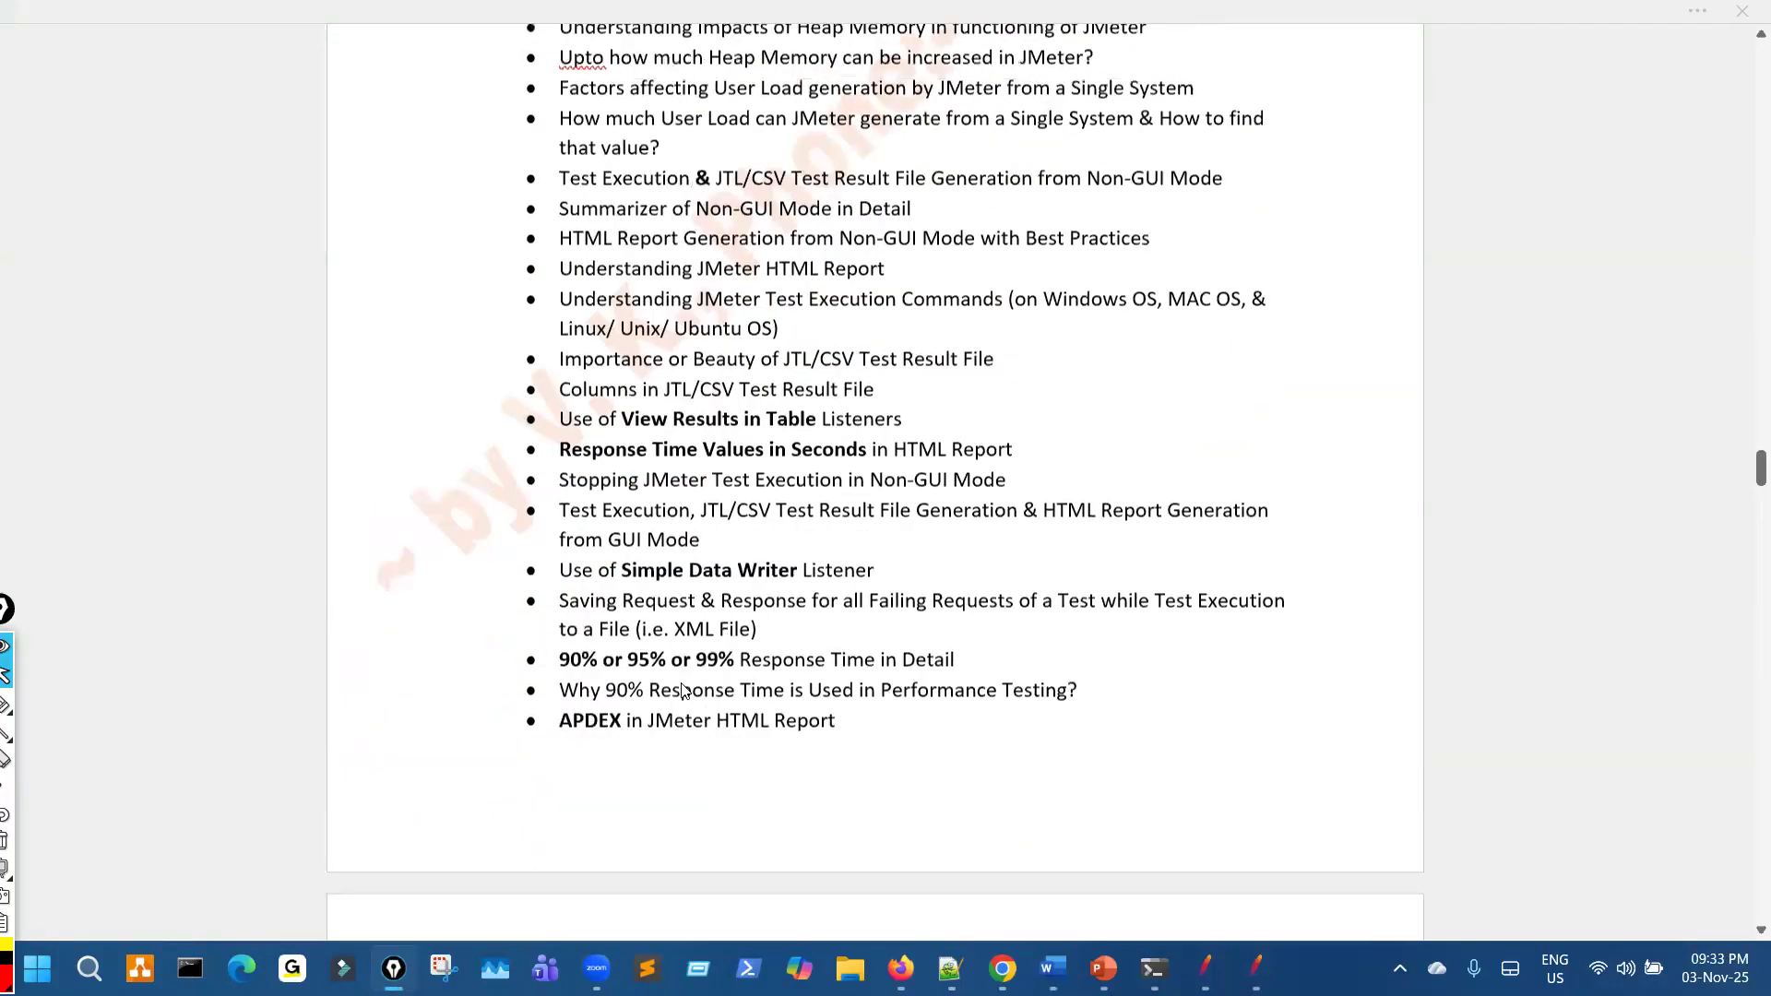
{"action": "scroll", "coordinate": [684, 712], "scroll_direction": "down", "scroll_amount": 6}
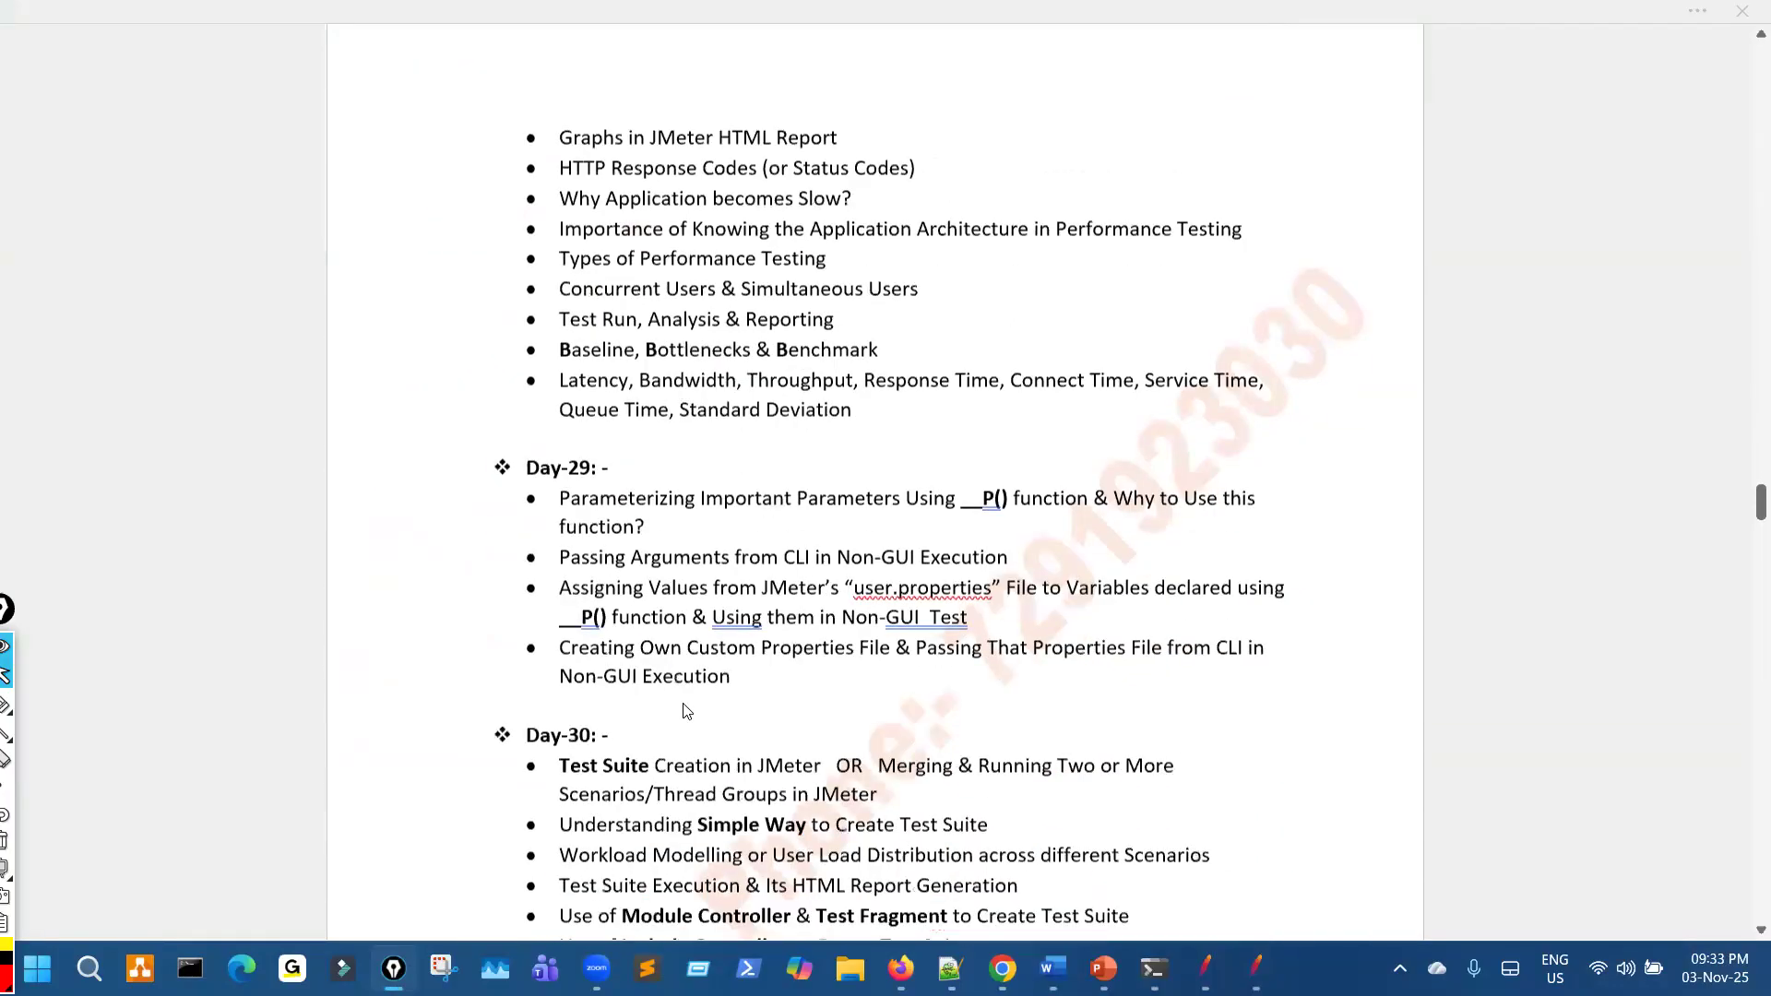
Circle the Day-29 topics on __P() parameterization with the red pen and clear the mark after reviewing them
{"action": "key", "text": "ctrl+shift+3"}
{"action": "mouse_move", "coordinate": [535, 526]}
{"action": "left_mouse_down"}
{"action": "mouse_move", "coordinate": [659, 701]}
{"action": "mouse_move", "coordinate": [766, 481]}
{"action": "mouse_move", "coordinate": [731, 494]}
{"action": "left_mouse_up"}
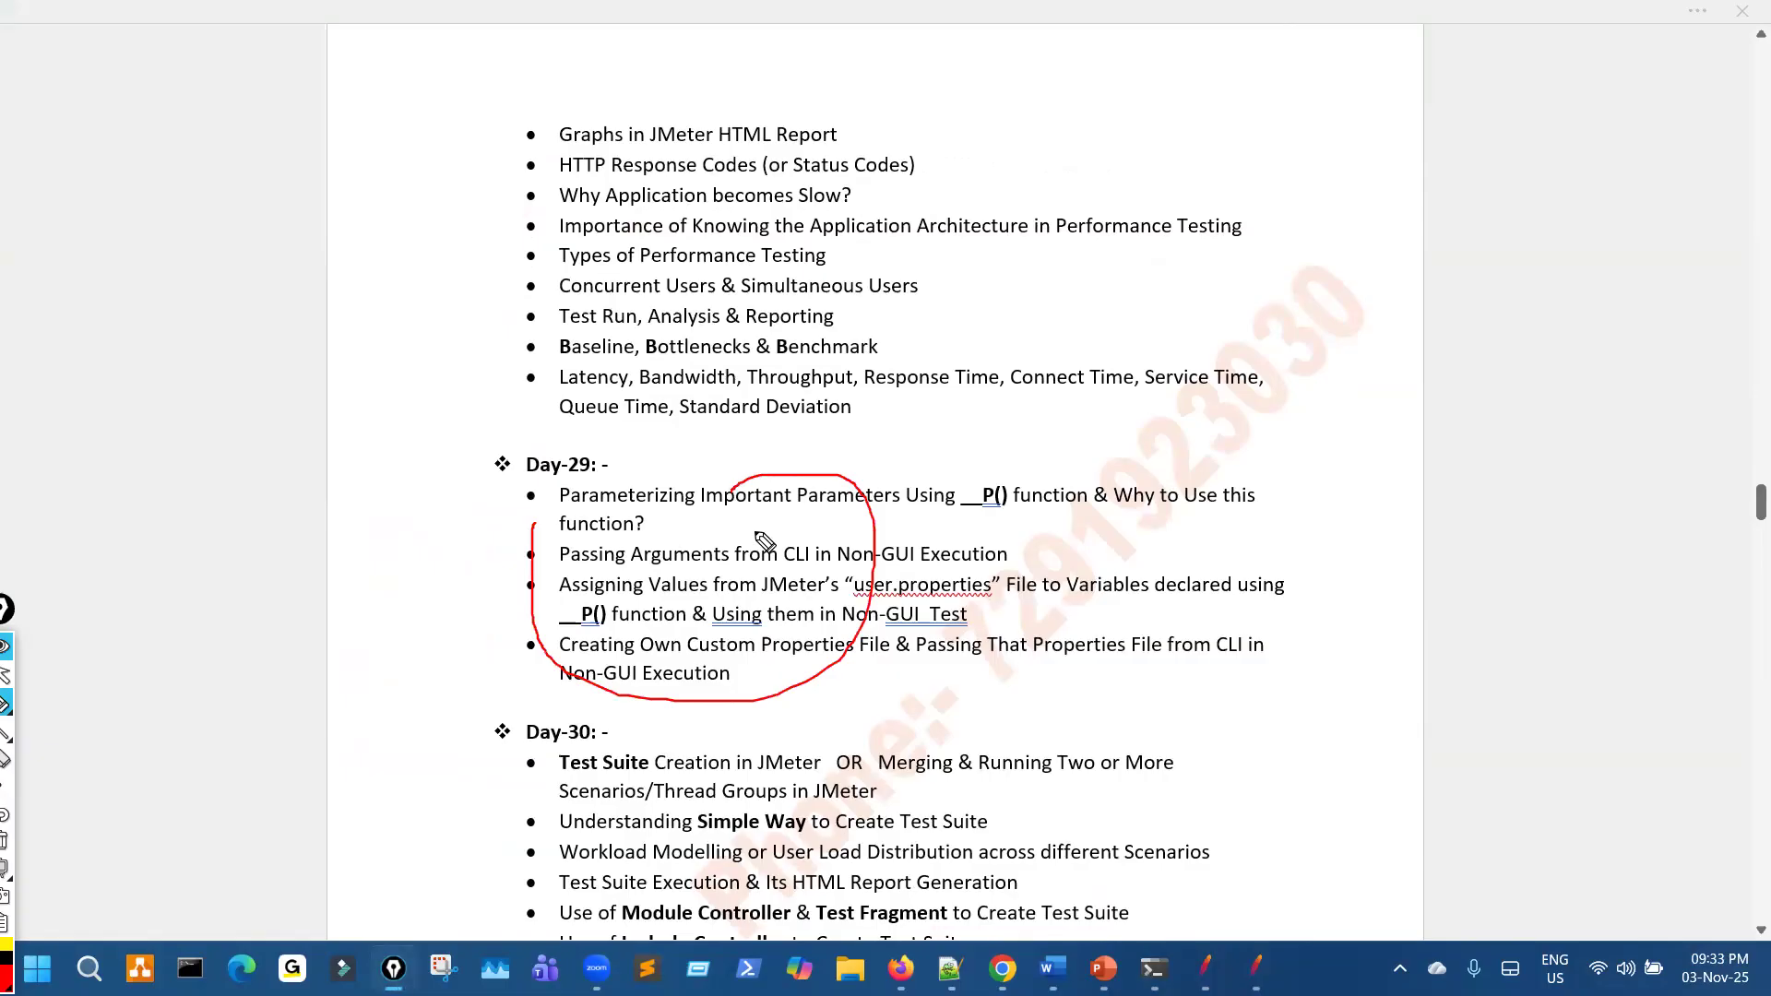
{"action": "key", "text": "ctrl+shift+7"}
{"action": "key", "text": "ctrl+shift+2"}
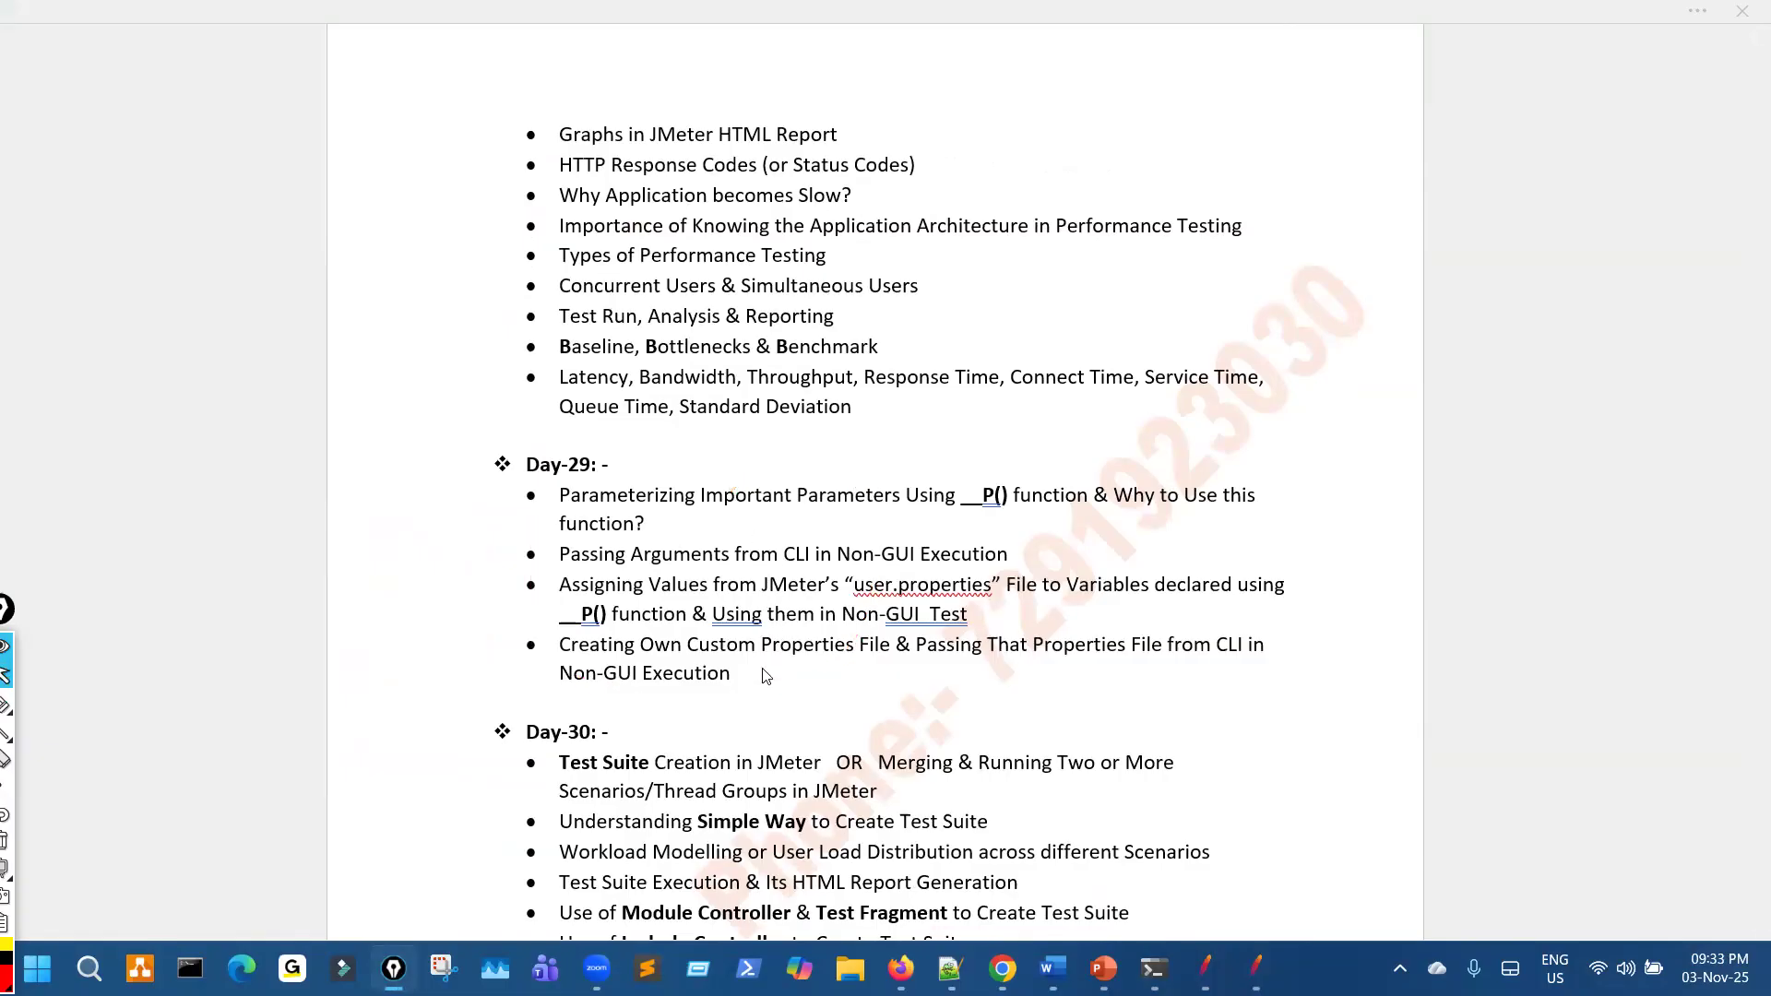
{"action": "scroll", "coordinate": [764, 687], "scroll_direction": "down", "scroll_amount": 2}
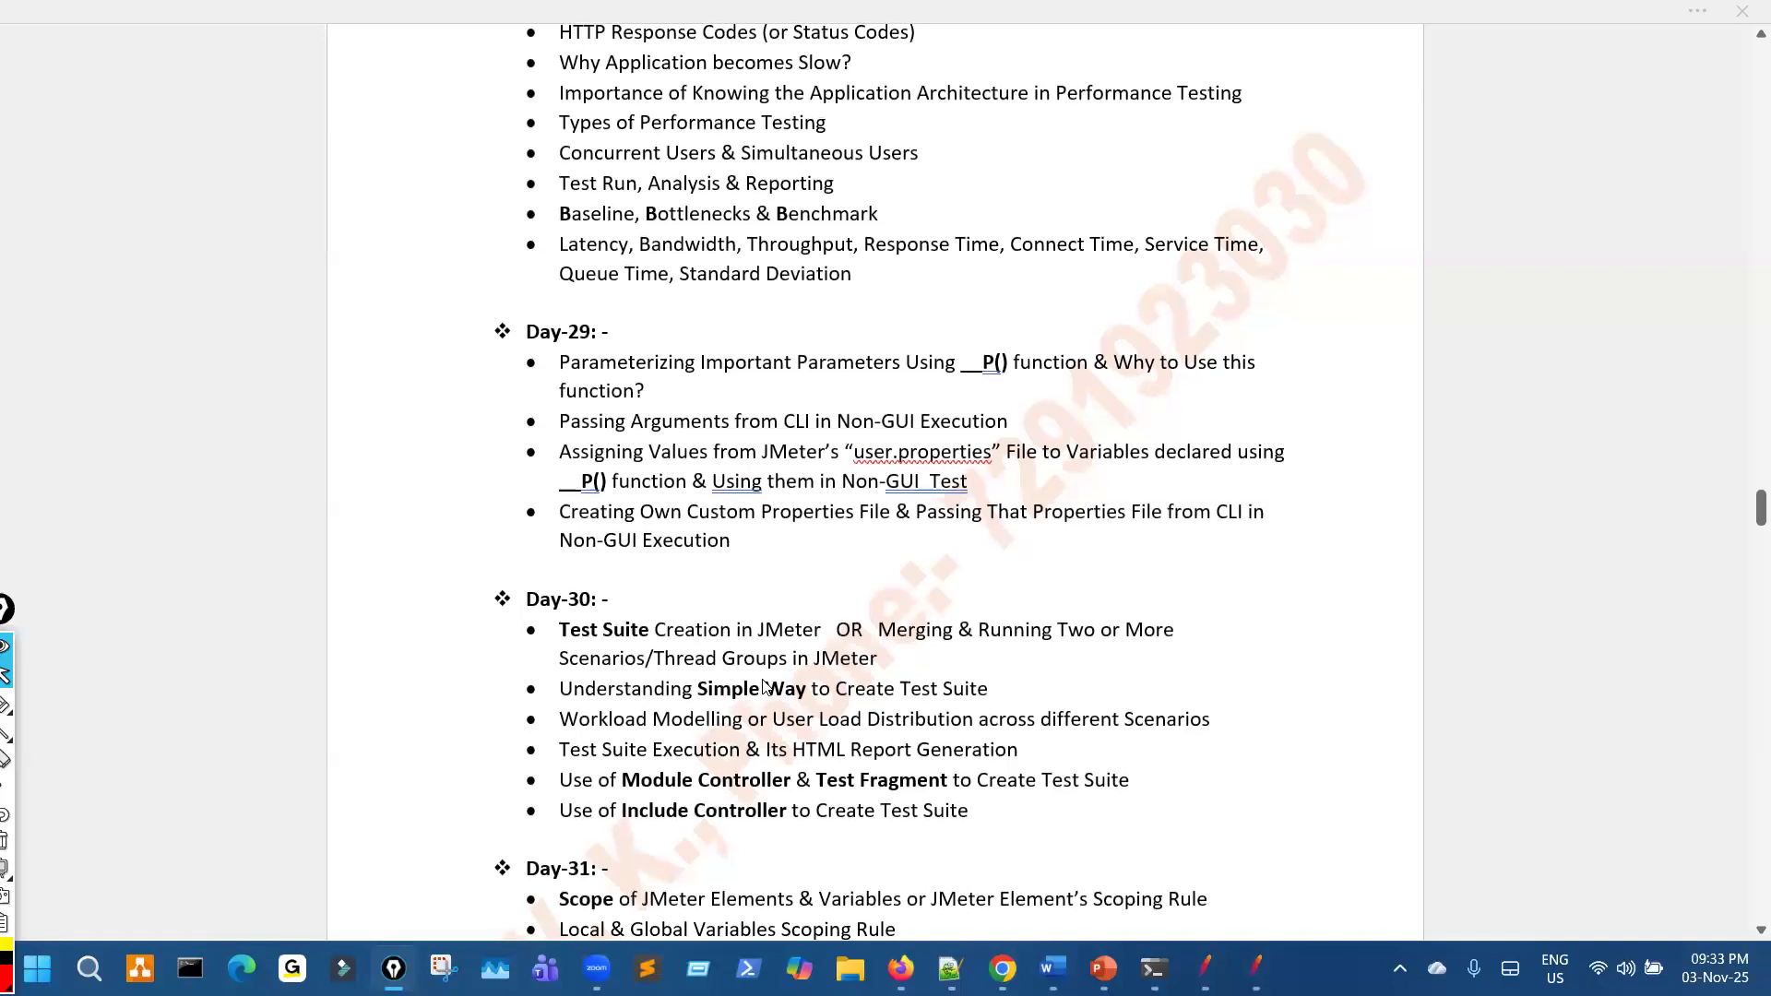
{"action": "scroll", "coordinate": [682, 590], "scroll_direction": "down", "scroll_amount": 1}
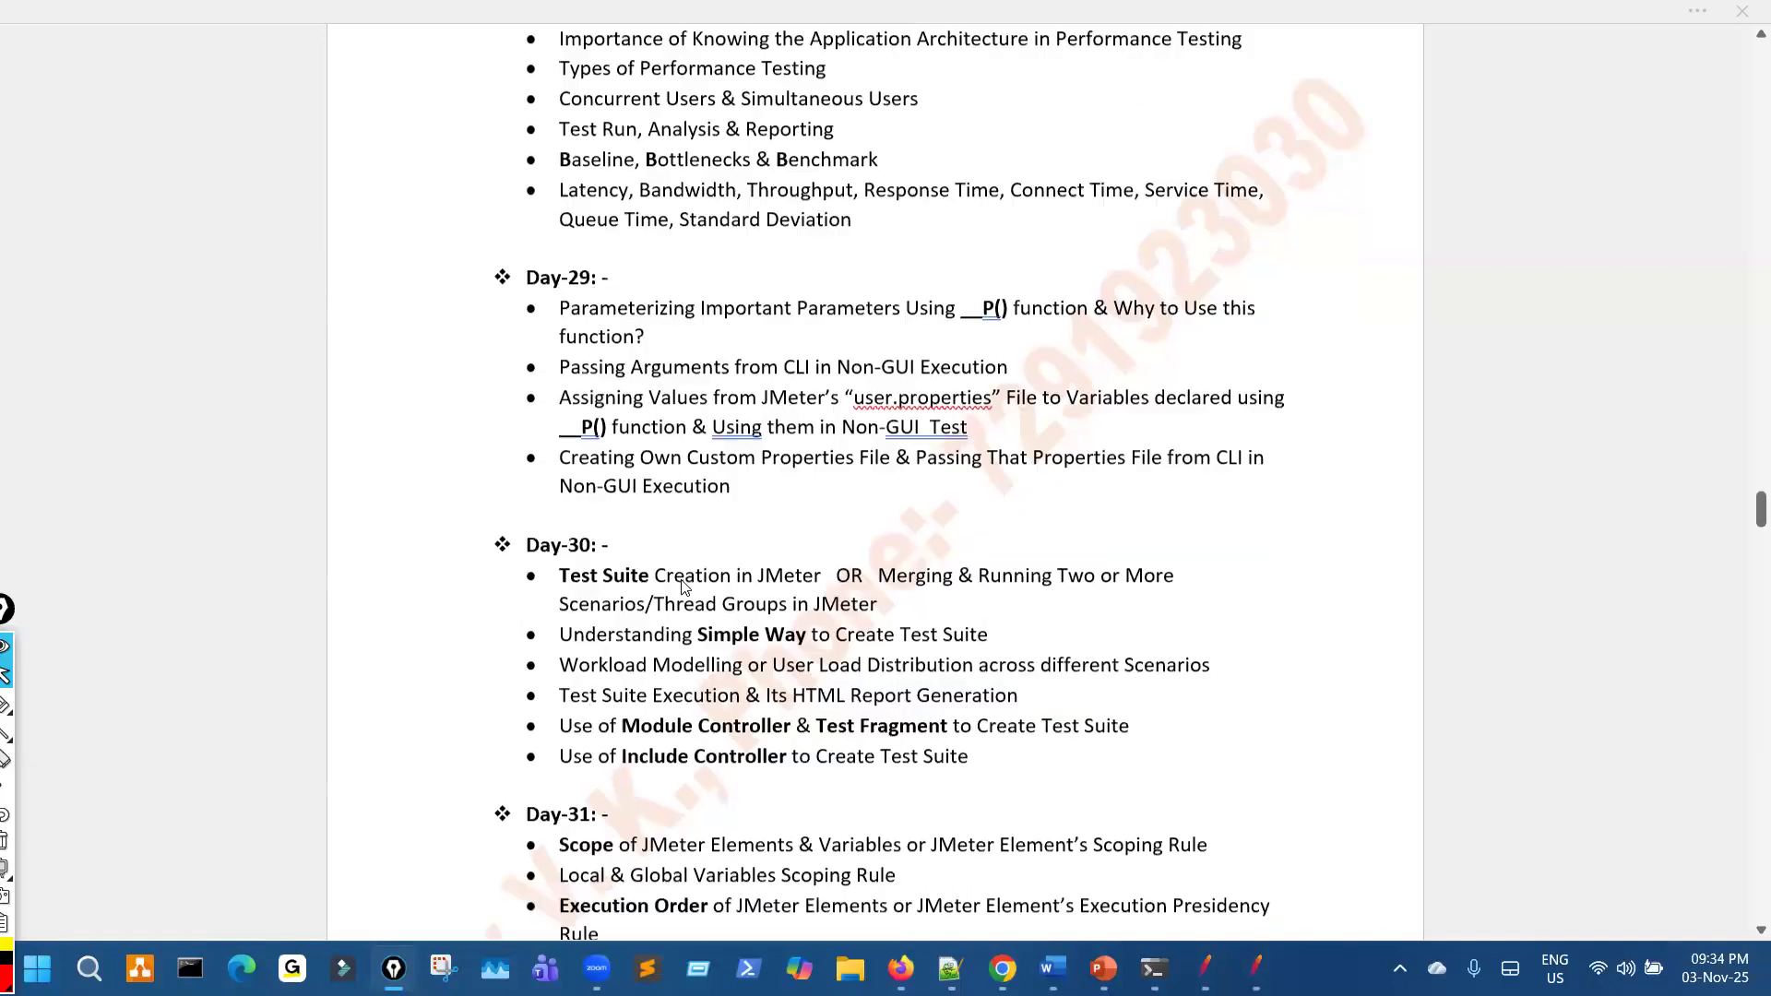
Mark the Day-30 Test Suite creation topic with the red pen and clear the annotation
{"action": "key", "text": "ctrl+shift+3"}
{"action": "mouse_move", "coordinate": [577, 589]}
{"action": "left_mouse_down"}
{"action": "mouse_move", "coordinate": [578, 648]}
{"action": "mouse_move", "coordinate": [687, 634]}
{"action": "left_mouse_up"}
{"action": "key", "text": "ctrl+shift+7"}
{"action": "key", "text": "ctrl+shift+2"}
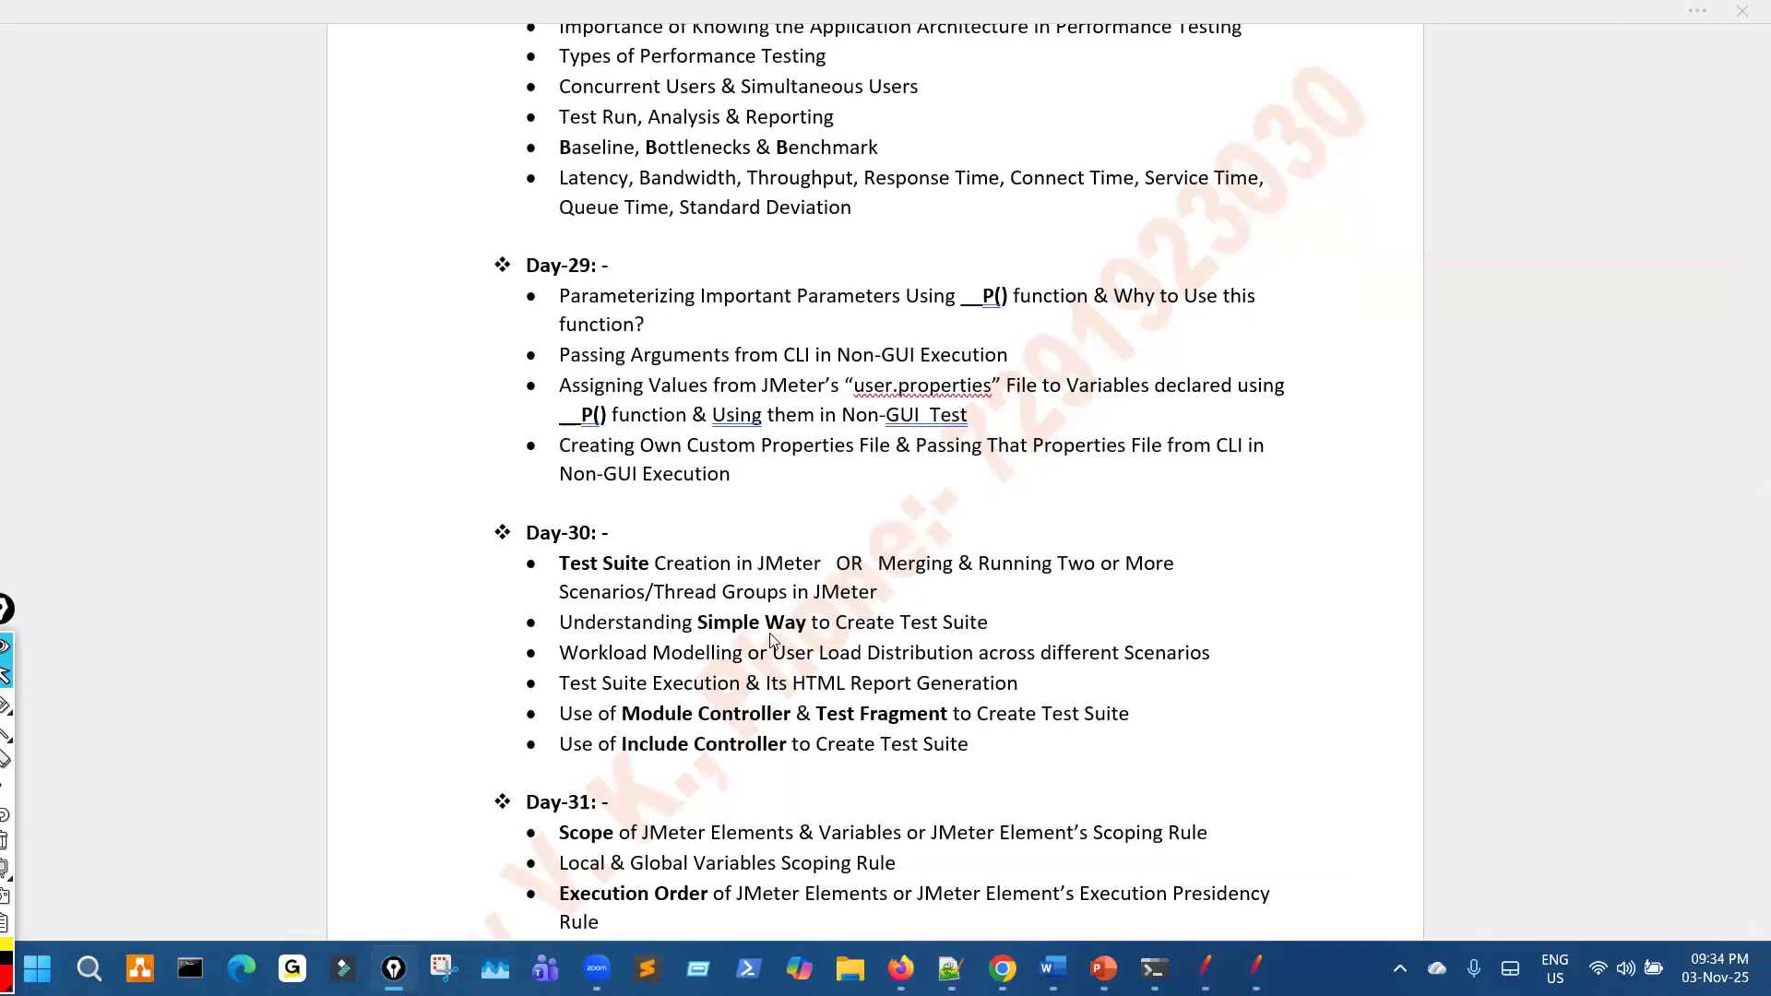
{"action": "scroll", "coordinate": [773, 641], "scroll_direction": "up", "scroll_amount": 1}
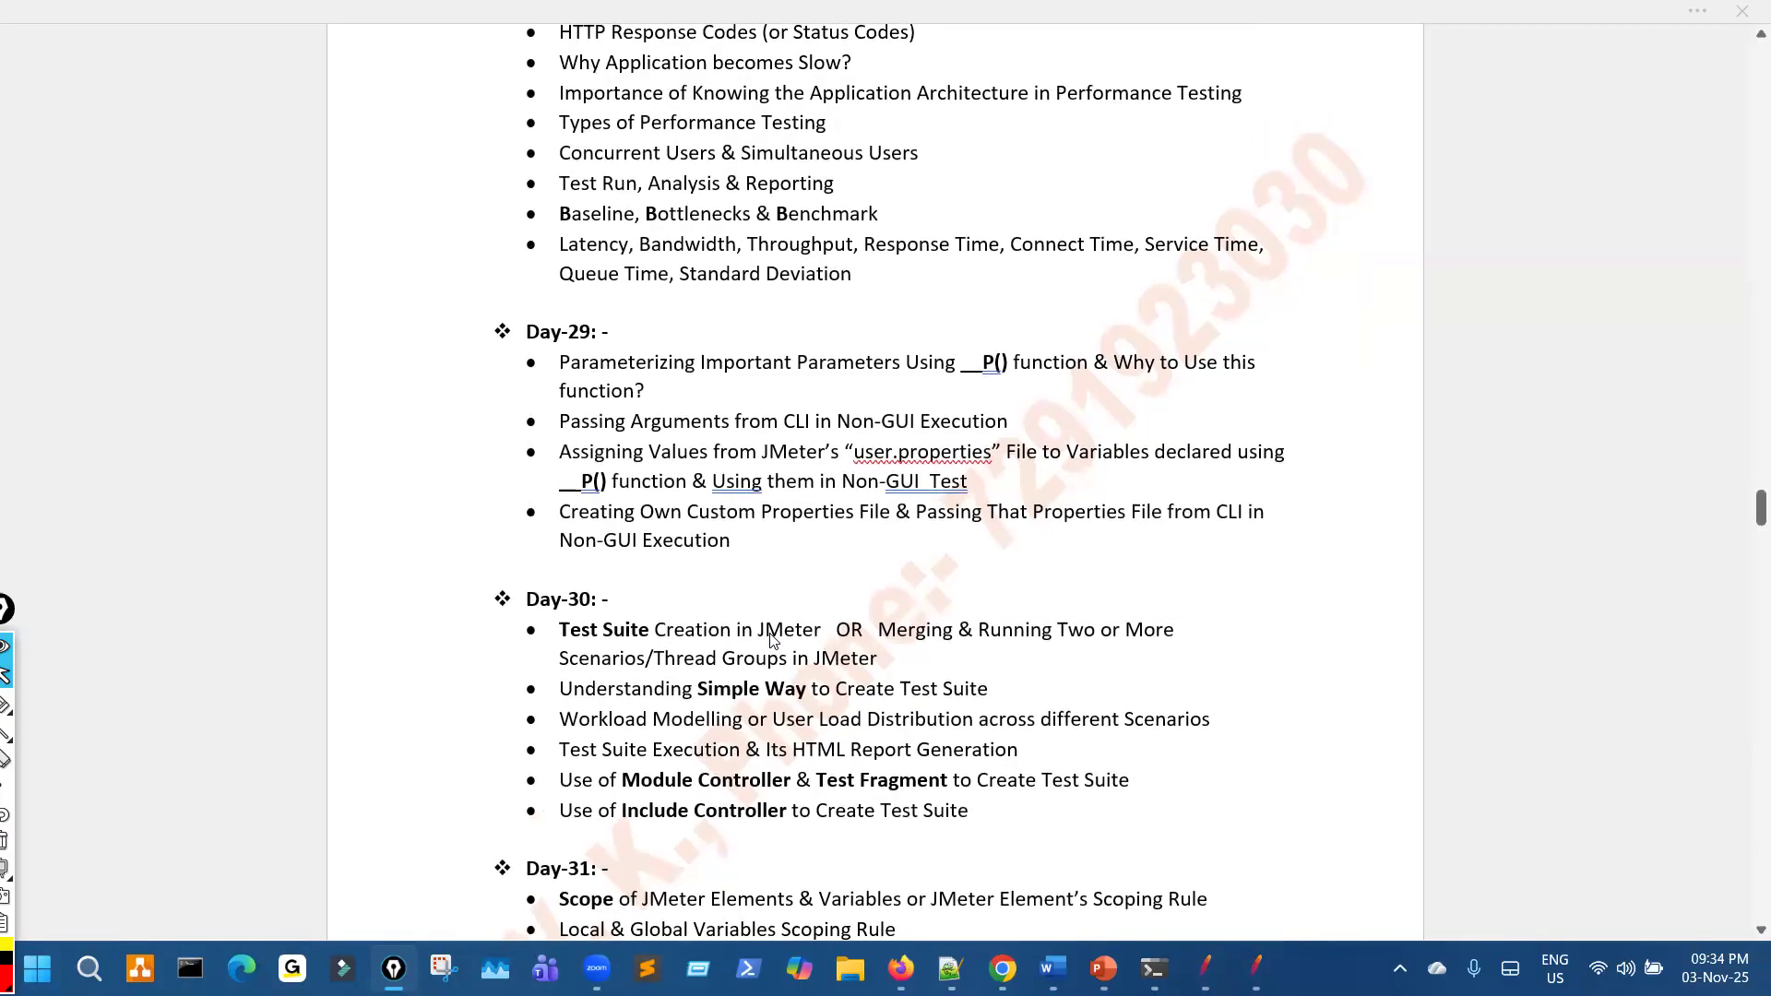
{"action": "scroll", "coordinate": [773, 640], "scroll_direction": "up", "scroll_amount": 2}
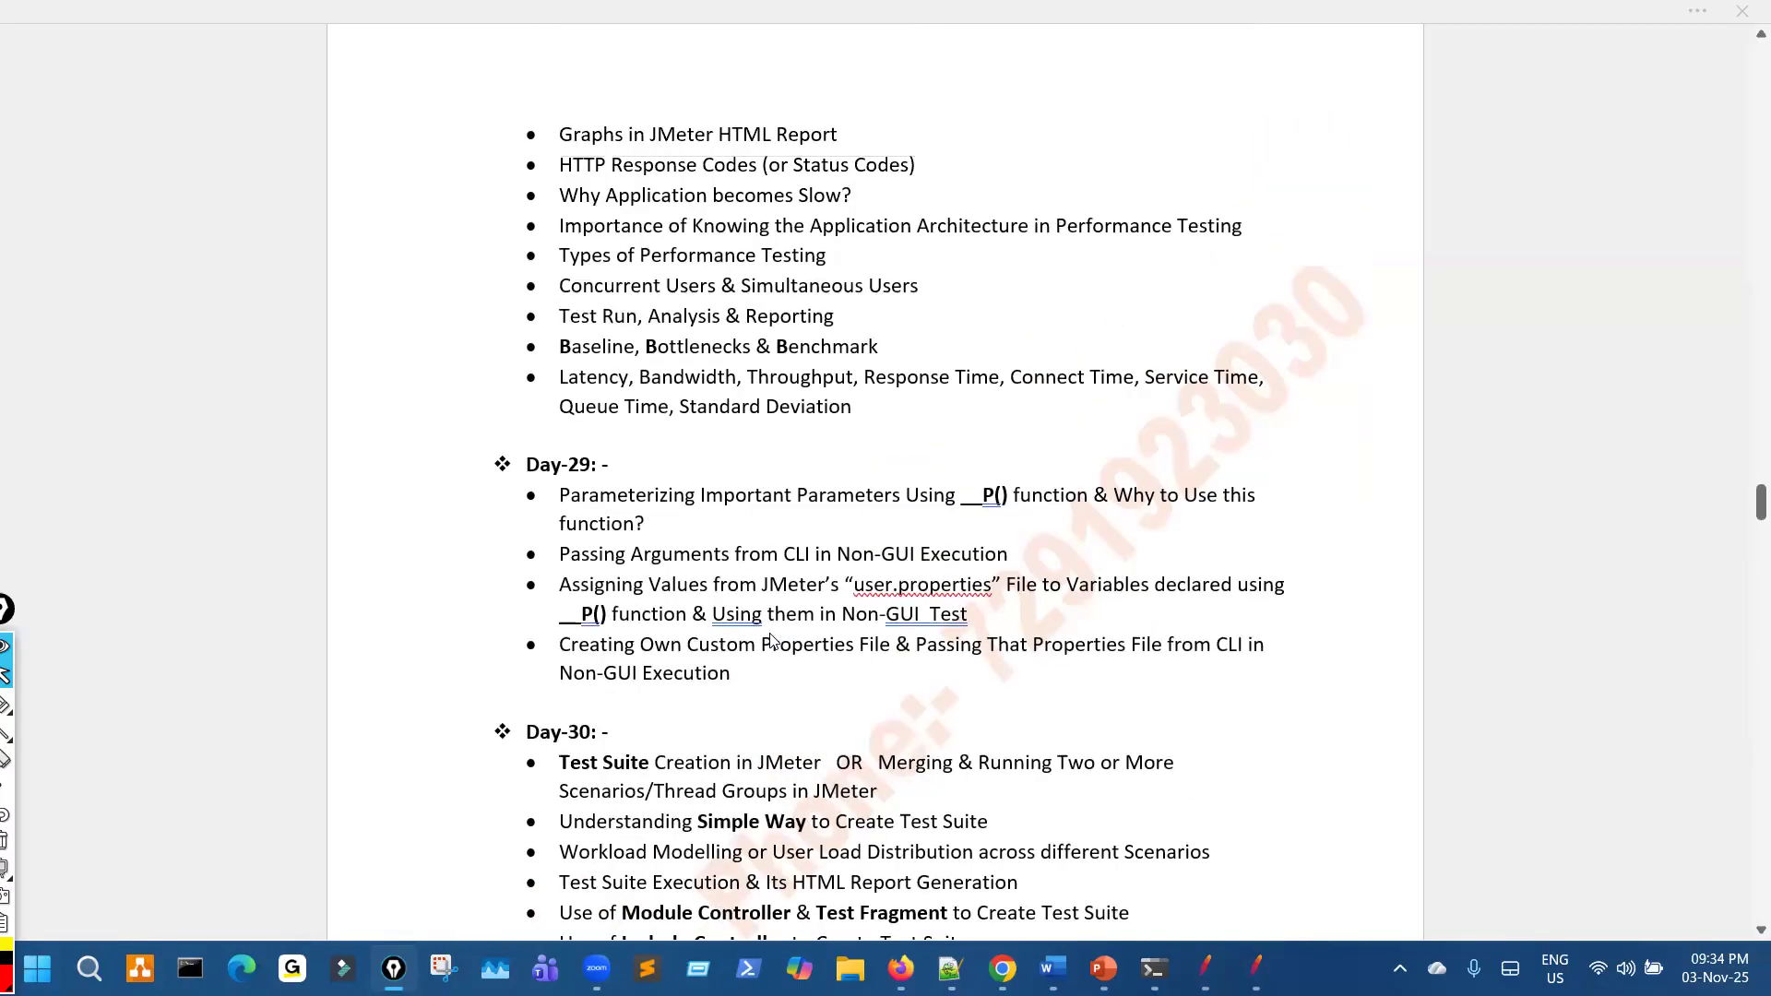
Compare the earlier topics with the Day-30 test suite topics, highlighting both with temporary freehand marks
{"action": "scroll", "coordinate": [773, 640], "scroll_direction": "up", "scroll_amount": 11}
{"action": "key", "text": "p"}
{"action": "mouse_move", "coordinate": [688, 298]}
{"action": "left_mouse_down"}
{"action": "mouse_move", "coordinate": [860, 816]}
{"action": "mouse_move", "coordinate": [588, 438]}
{"action": "left_mouse_up"}
{"action": "key", "text": "Escape"}
{"action": "scroll", "coordinate": [887, 701], "scroll_direction": "down", "scroll_amount": 11}
{"action": "scroll", "coordinate": [886, 704], "scroll_direction": "down", "scroll_amount": 3}
{"action": "scroll", "coordinate": [886, 706], "scroll_direction": "up", "scroll_amount": 3}
{"action": "scroll", "coordinate": [886, 705], "scroll_direction": "down", "scroll_amount": 6}
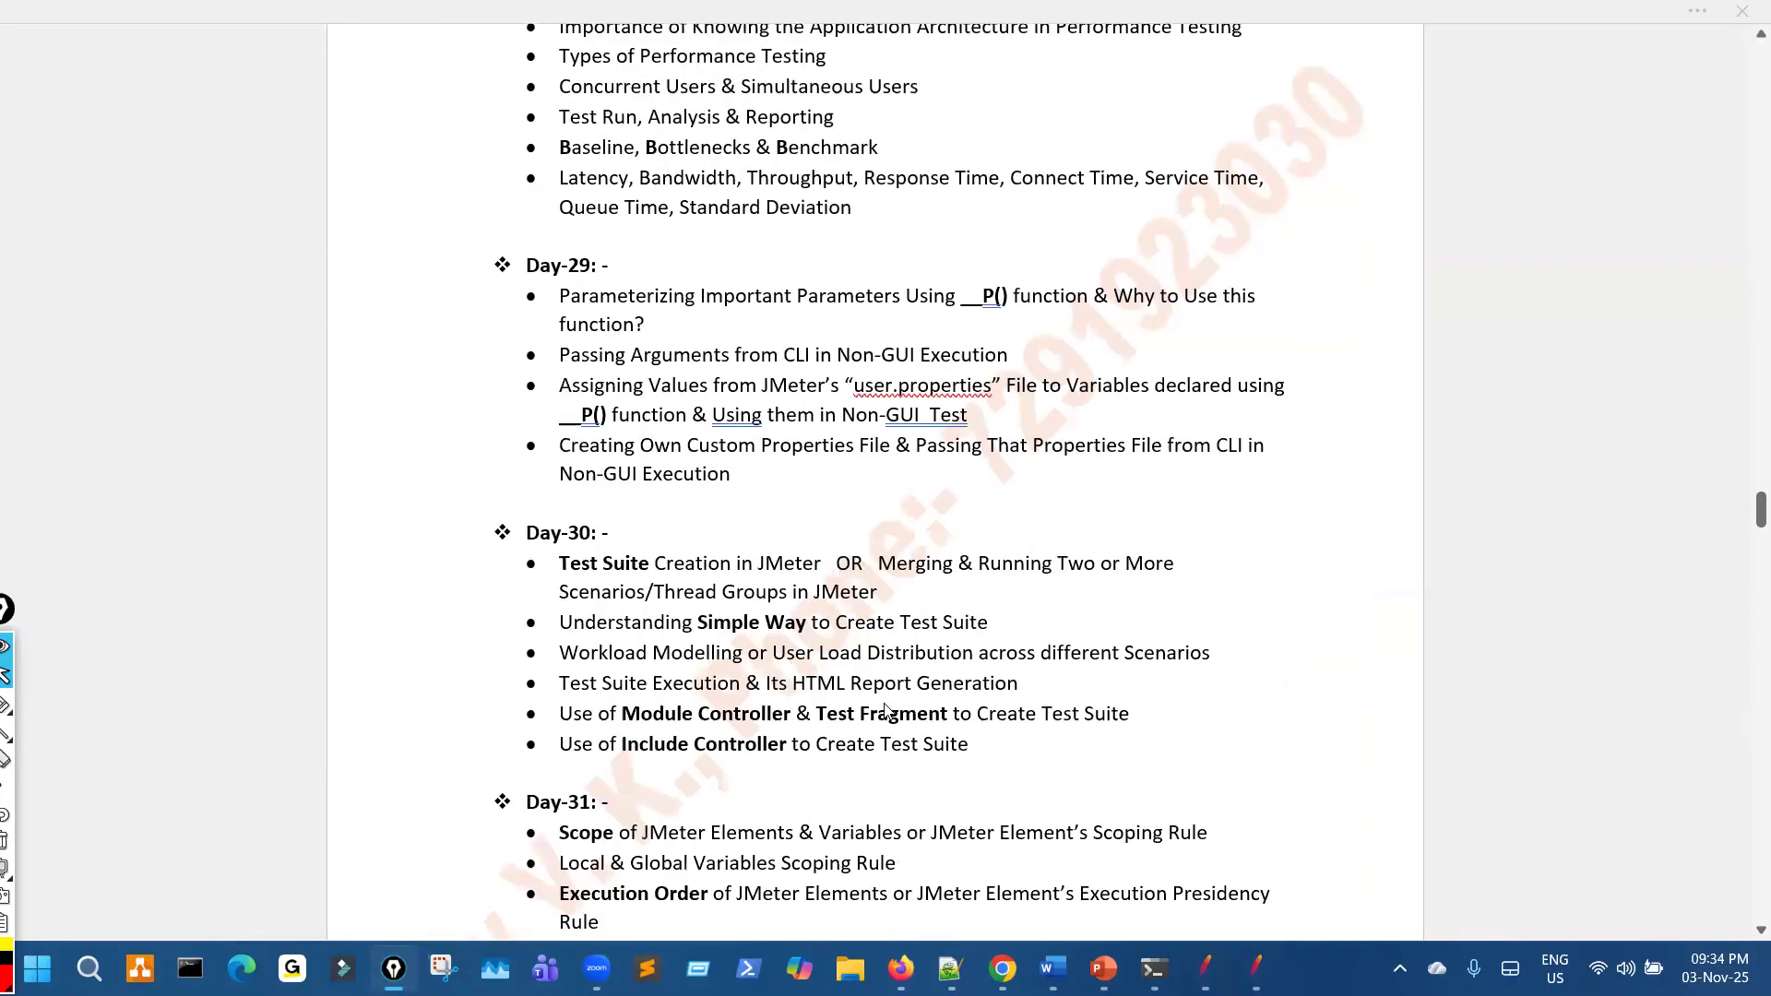
{"action": "key", "text": "p"}
{"action": "mouse_move", "coordinate": [735, 483]}
{"action": "left_mouse_down"}
{"action": "mouse_move", "coordinate": [803, 601]}
{"action": "mouse_move", "coordinate": [789, 517]}
{"action": "left_mouse_up"}
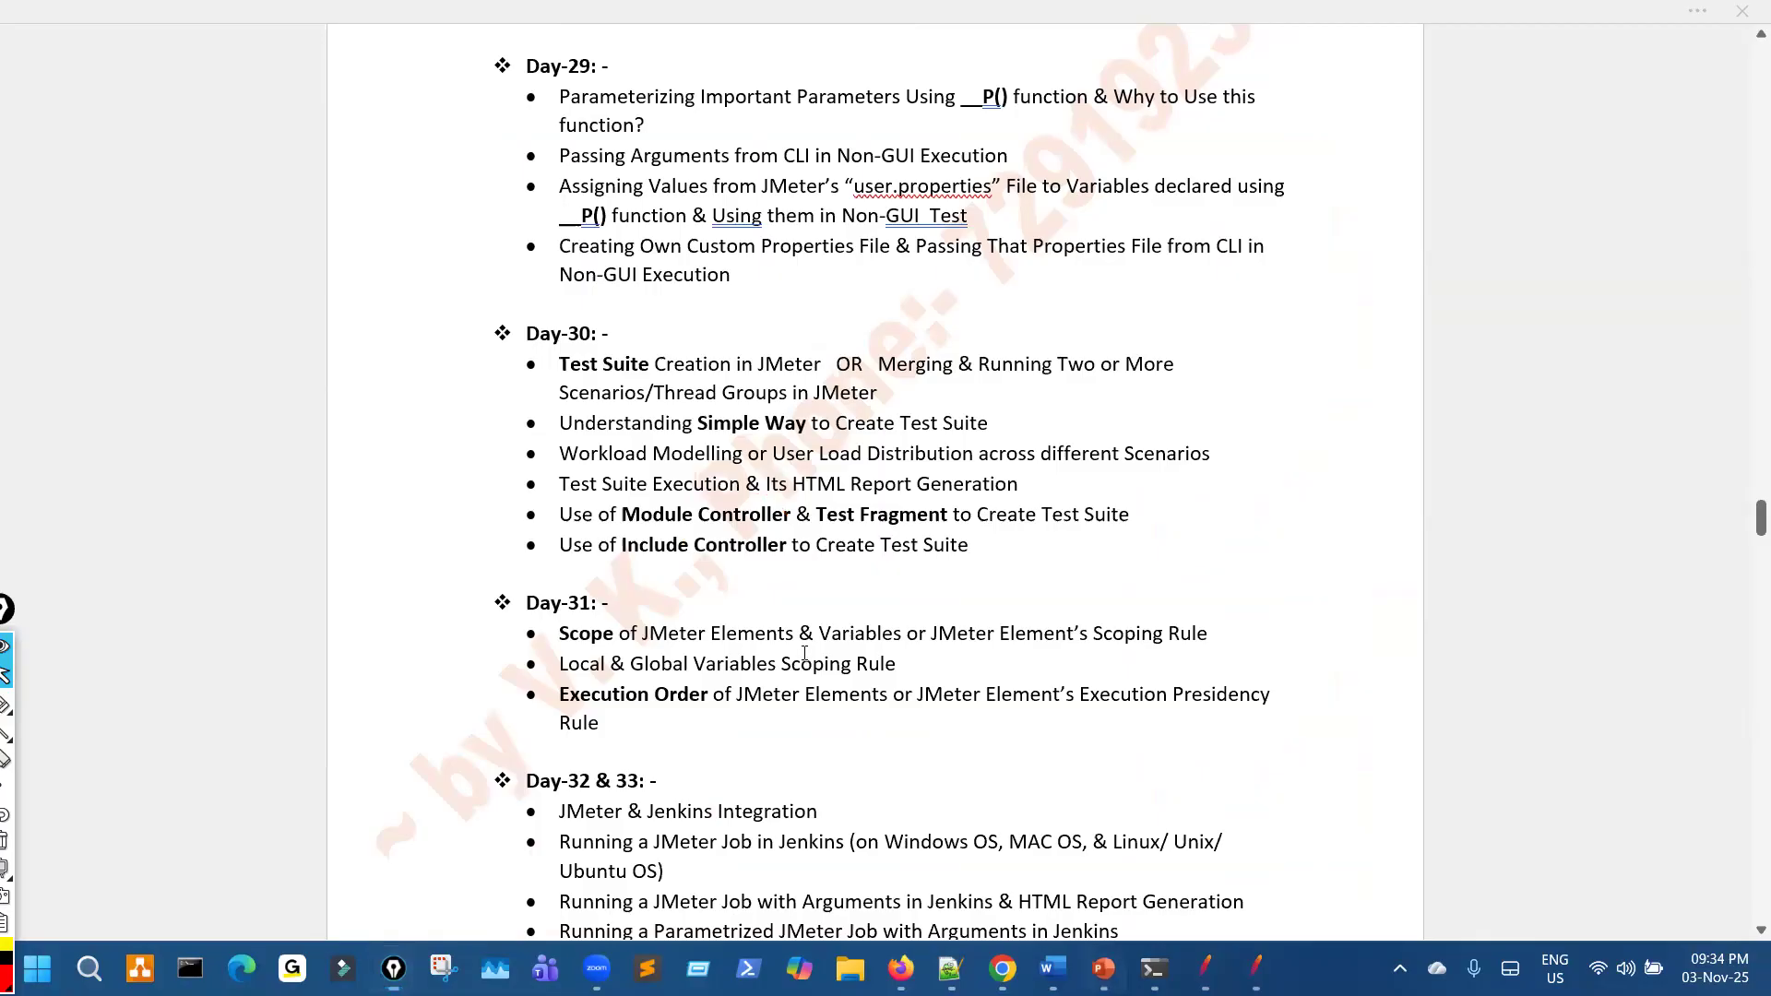
Switch to the PowerPoint Test Suite slide, mark its three creation methods and the best approach in red, and clear the marks
{"action": "left_click", "coordinate": [1104, 968]}
{"action": "key", "text": "p"}
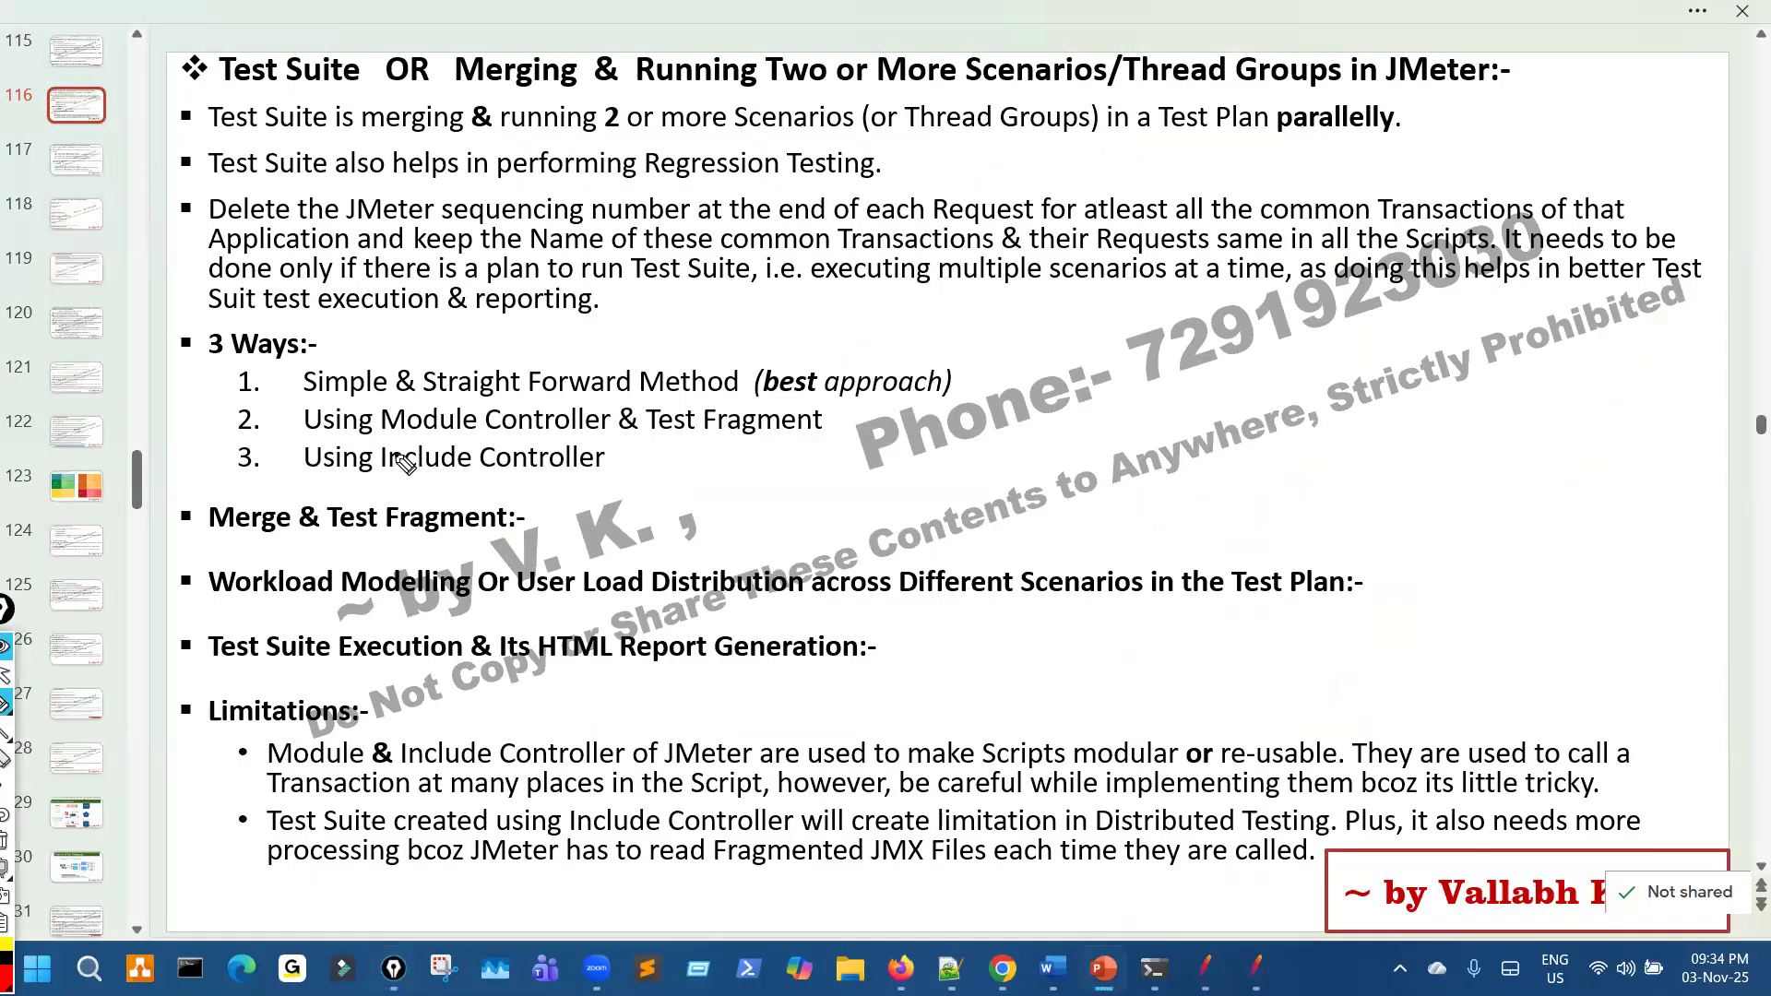
{"action": "left_click_drag", "start_coordinate": [270, 378], "coordinate": [381, 351]}
{"action": "mouse_move", "coordinate": [705, 396]}
{"action": "left_mouse_down"}
{"action": "mouse_move", "coordinate": [959, 395]}
{"action": "mouse_move", "coordinate": [1037, 363]}
{"action": "left_mouse_up"}
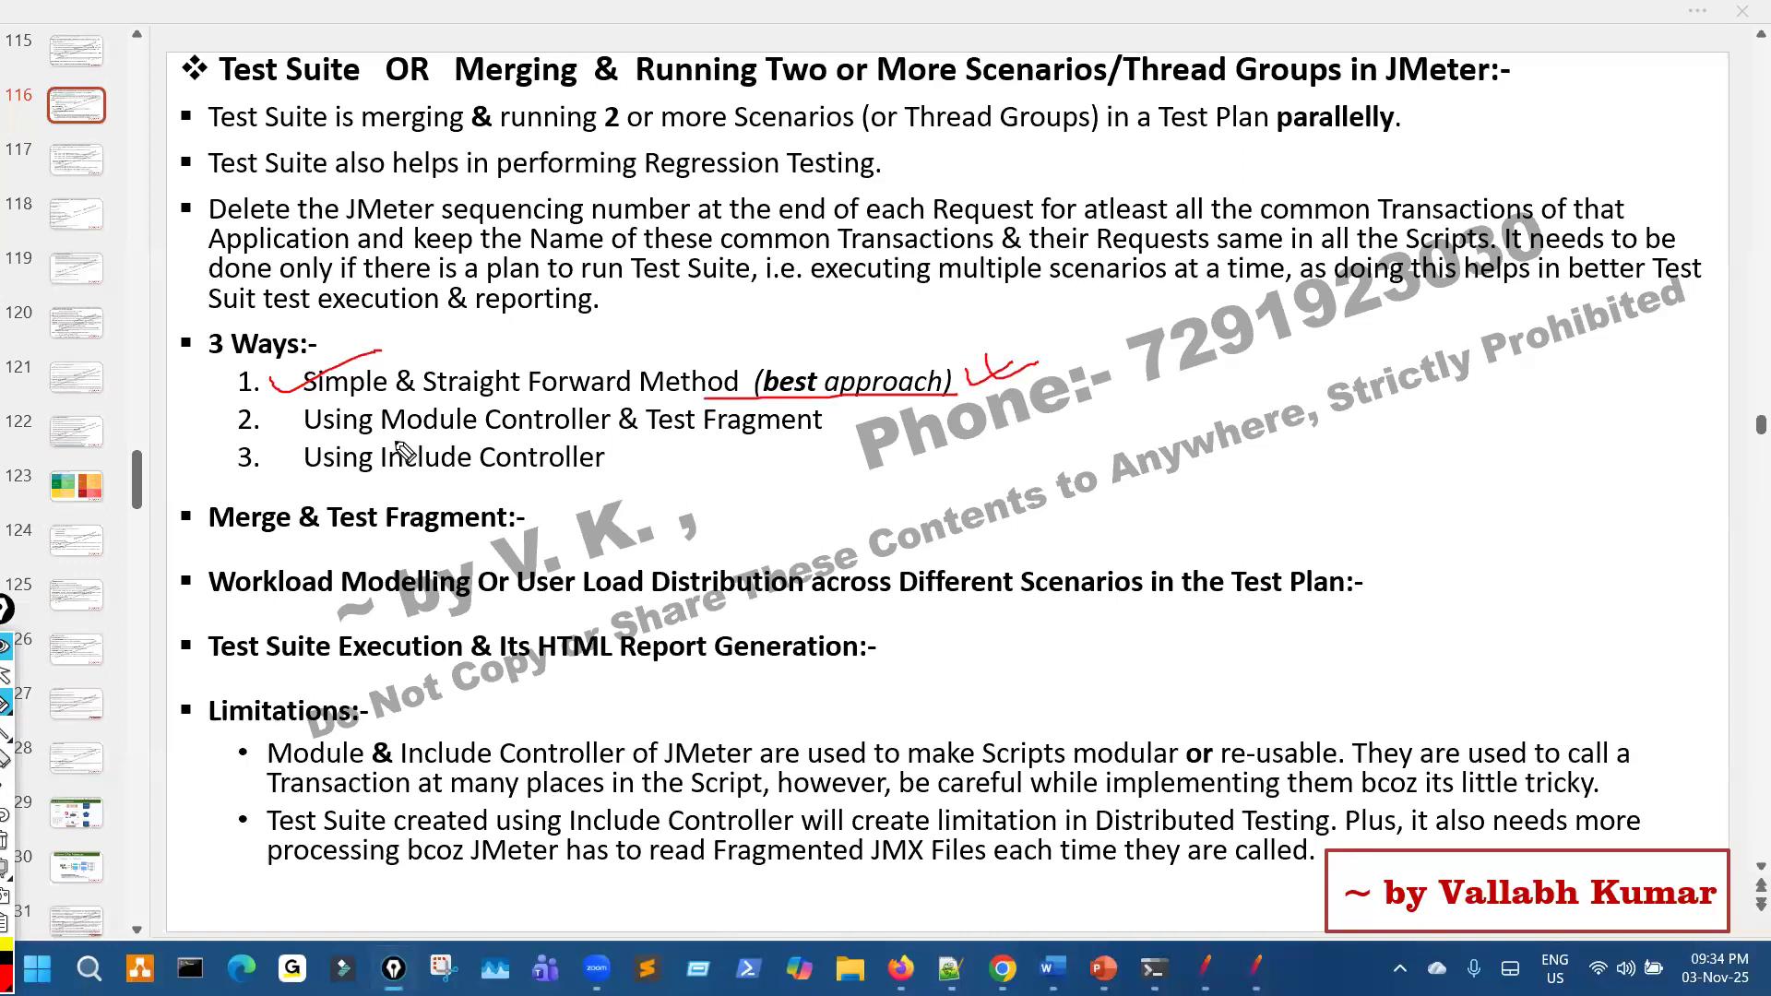
{"action": "left_click_drag", "start_coordinate": [291, 418], "coordinate": [301, 464]}
{"action": "left_click_drag", "start_coordinate": [479, 431], "coordinate": [491, 479]}
{"action": "key", "text": "ctrl+shift+7"}
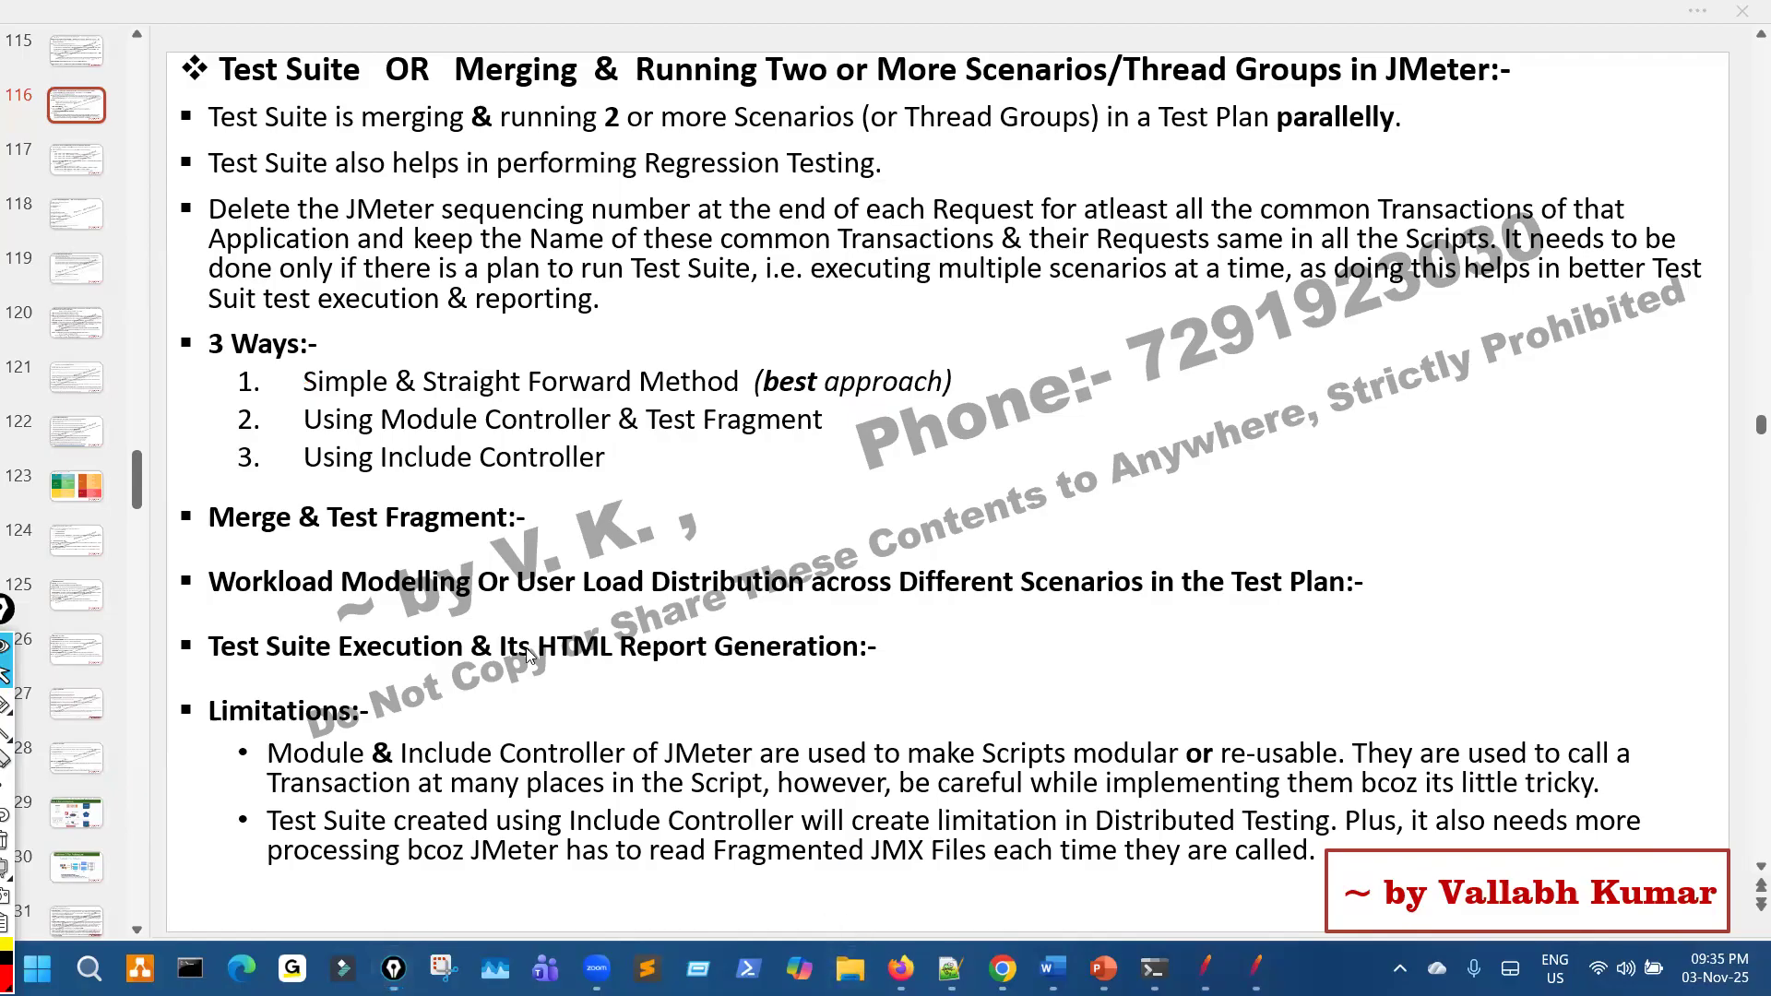
Switch to File Explorer and open the PetStore folder inside PerfM
{"action": "key", "text": "super+e"}
{"action": "scroll", "coordinate": [125, 314], "scroll_direction": "up", "scroll_amount": 3}
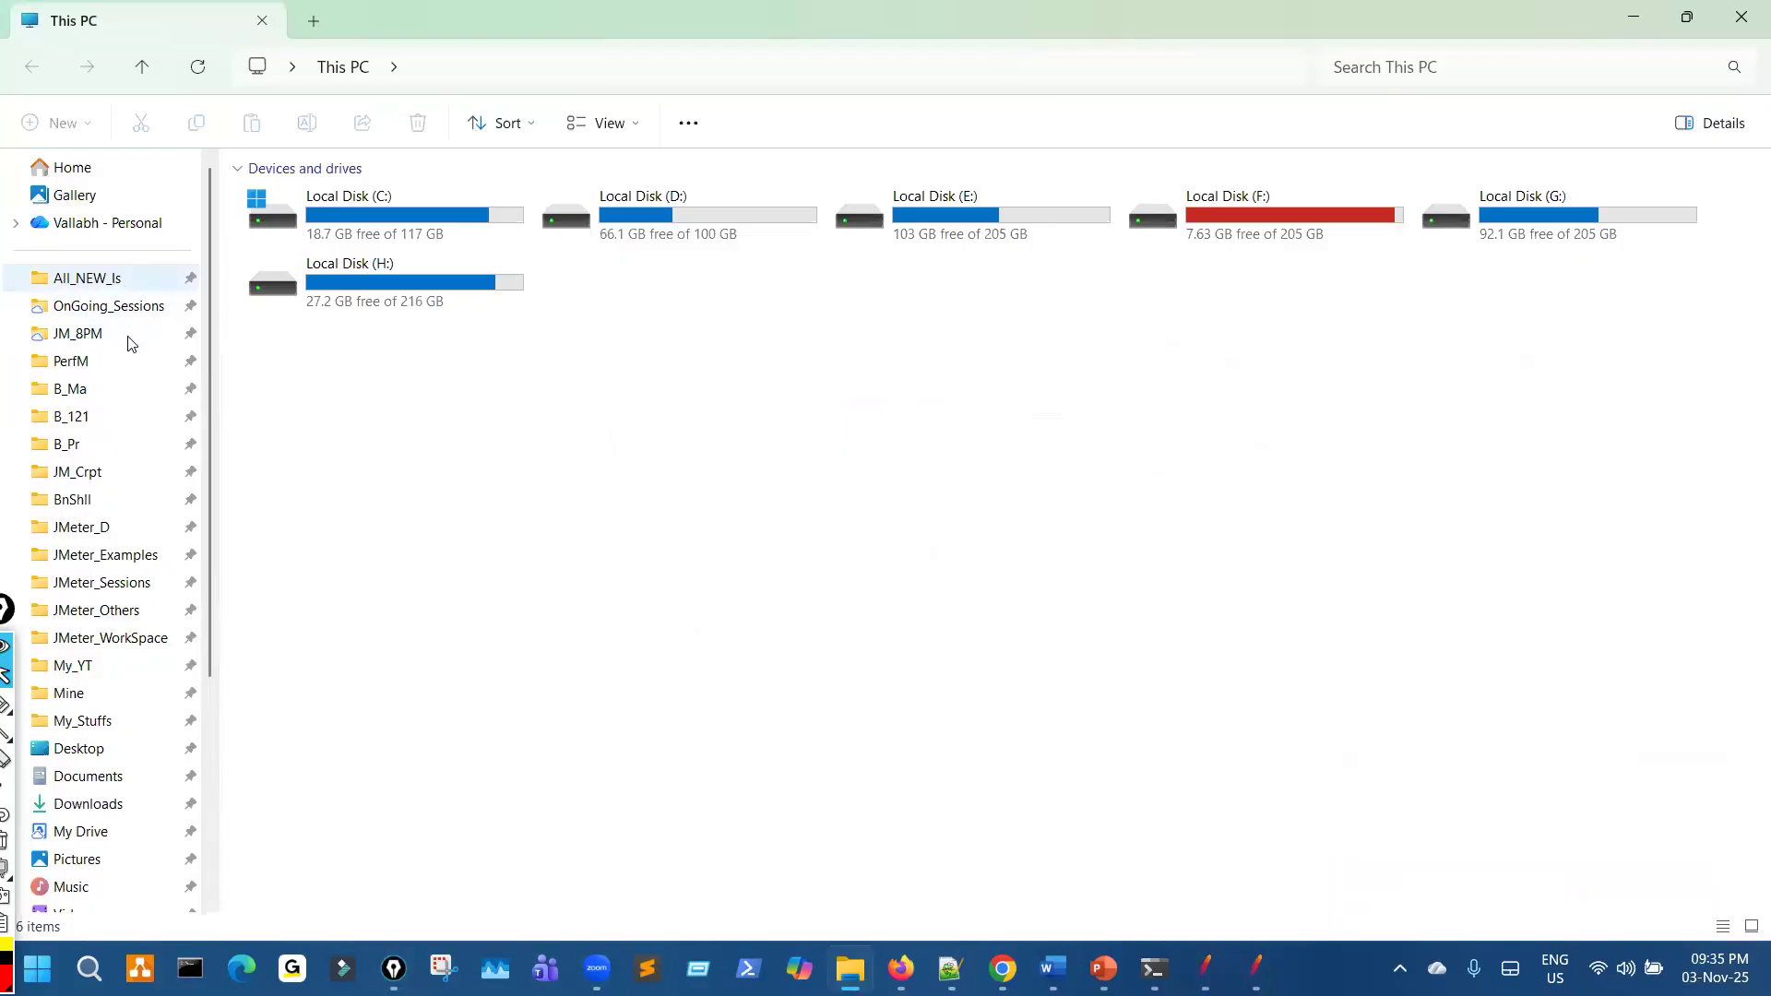
{"action": "left_click", "coordinate": [111, 360]}
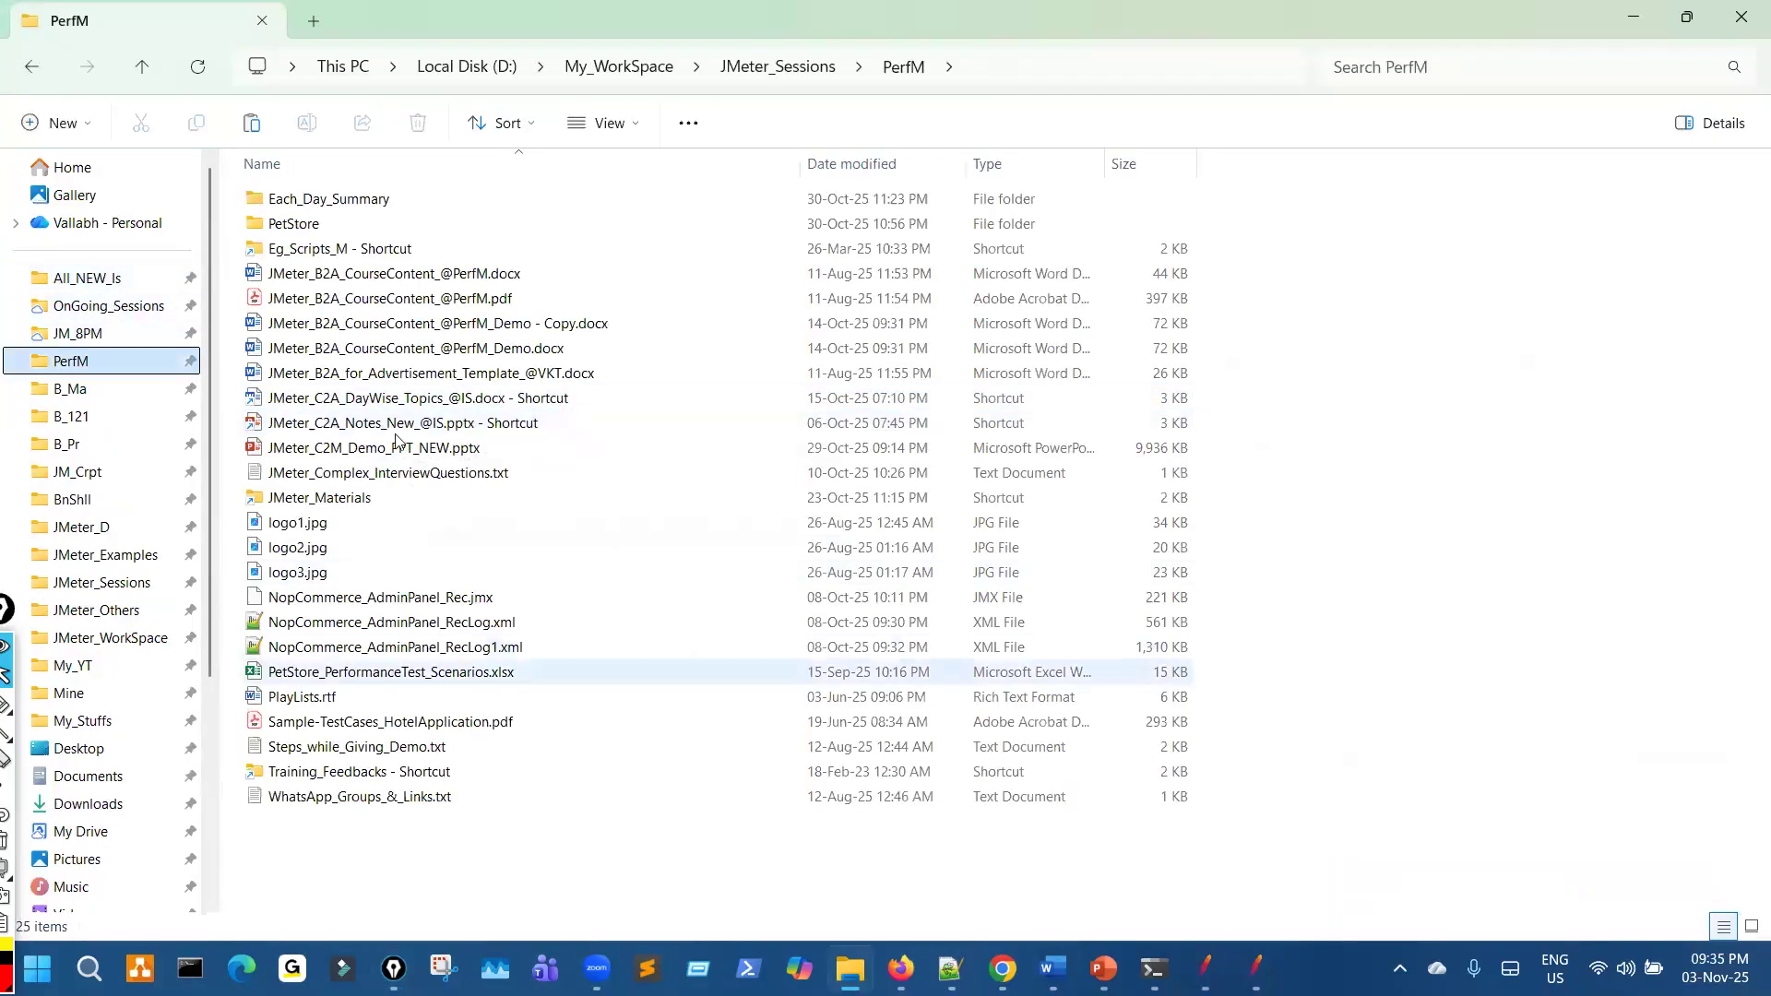
{"action": "double_click", "coordinate": [334, 231]}
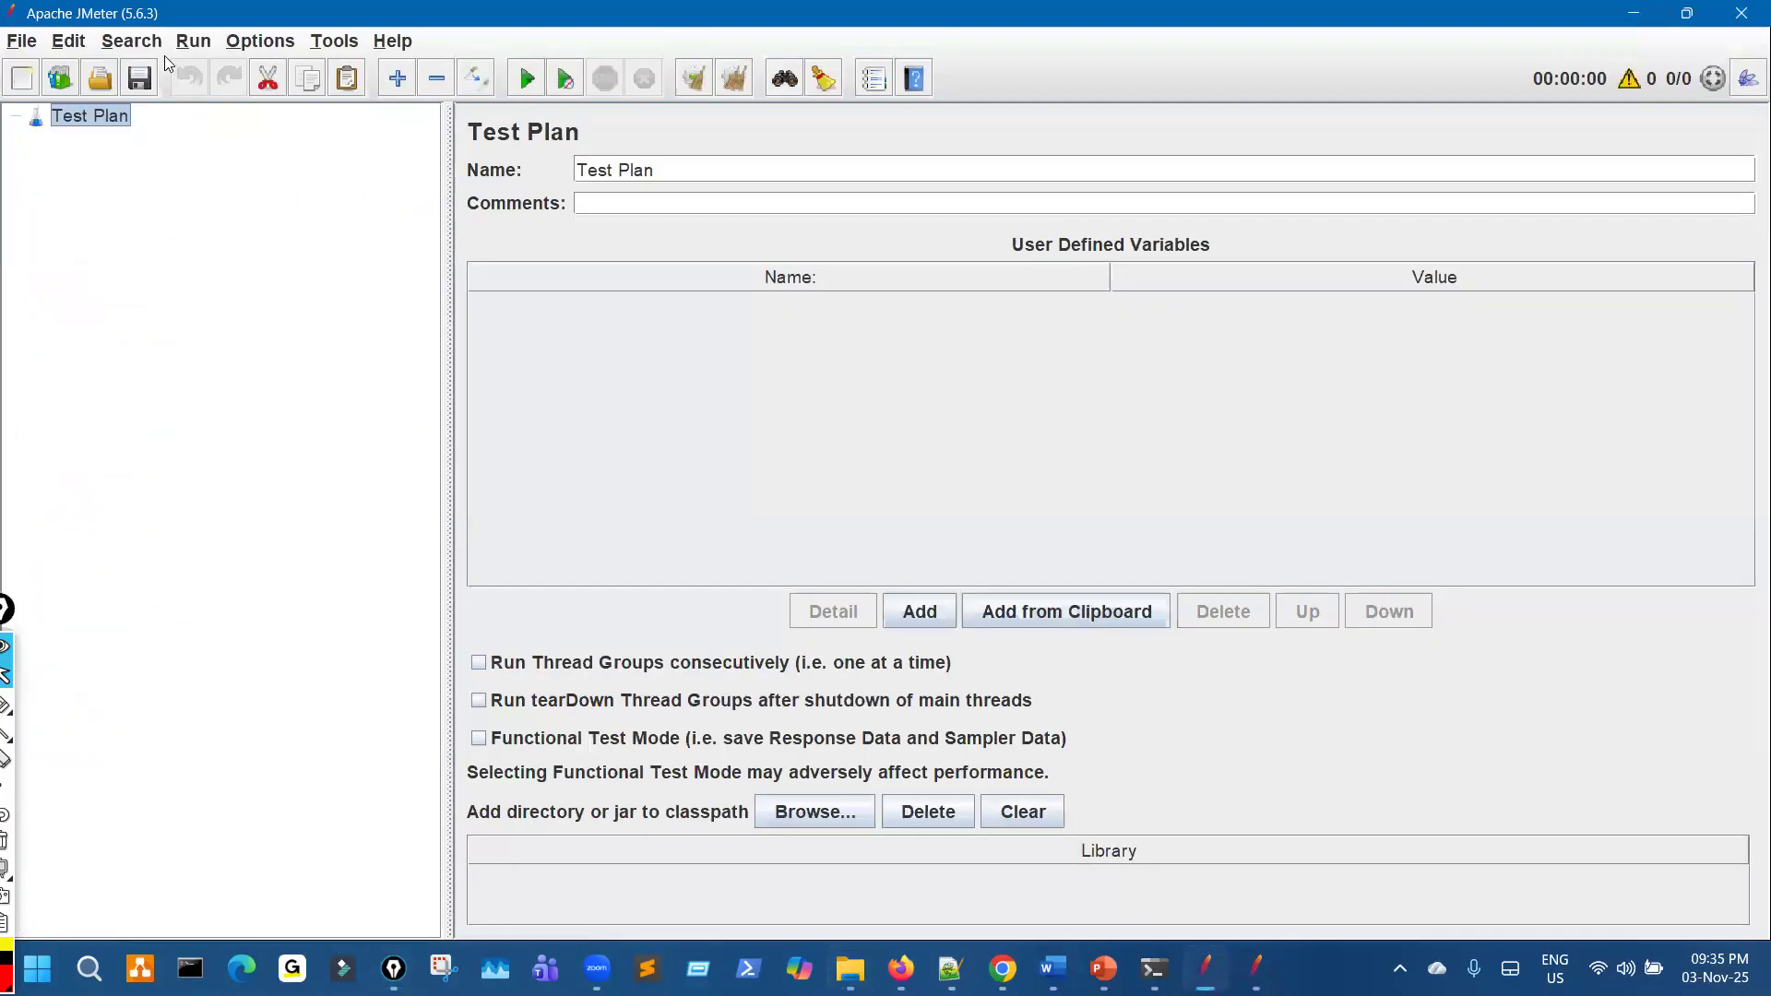
Load PS03TS_PetStore_TestSuite_PB_UR_v1.jmx from the PetStore folder into JMeter and maximize its window
{"action": "key", "text": "super+Down"}
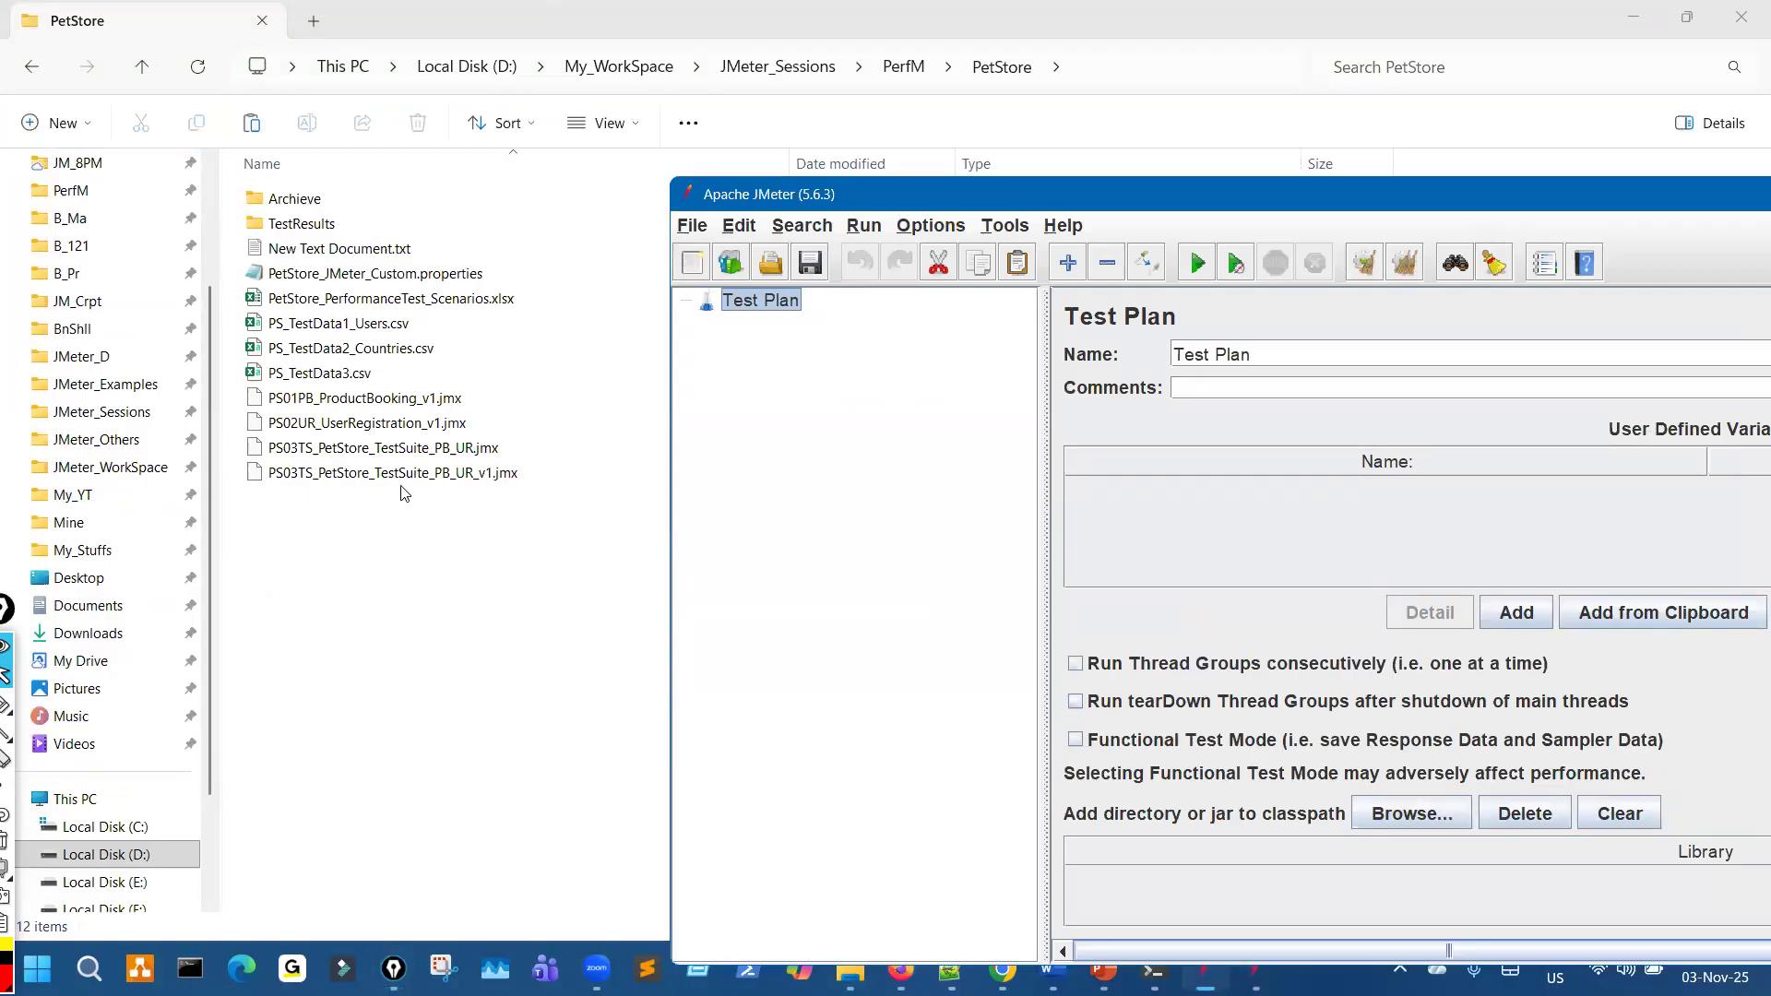
{"action": "left_click_drag", "start_coordinate": [403, 482], "coordinate": [821, 527]}
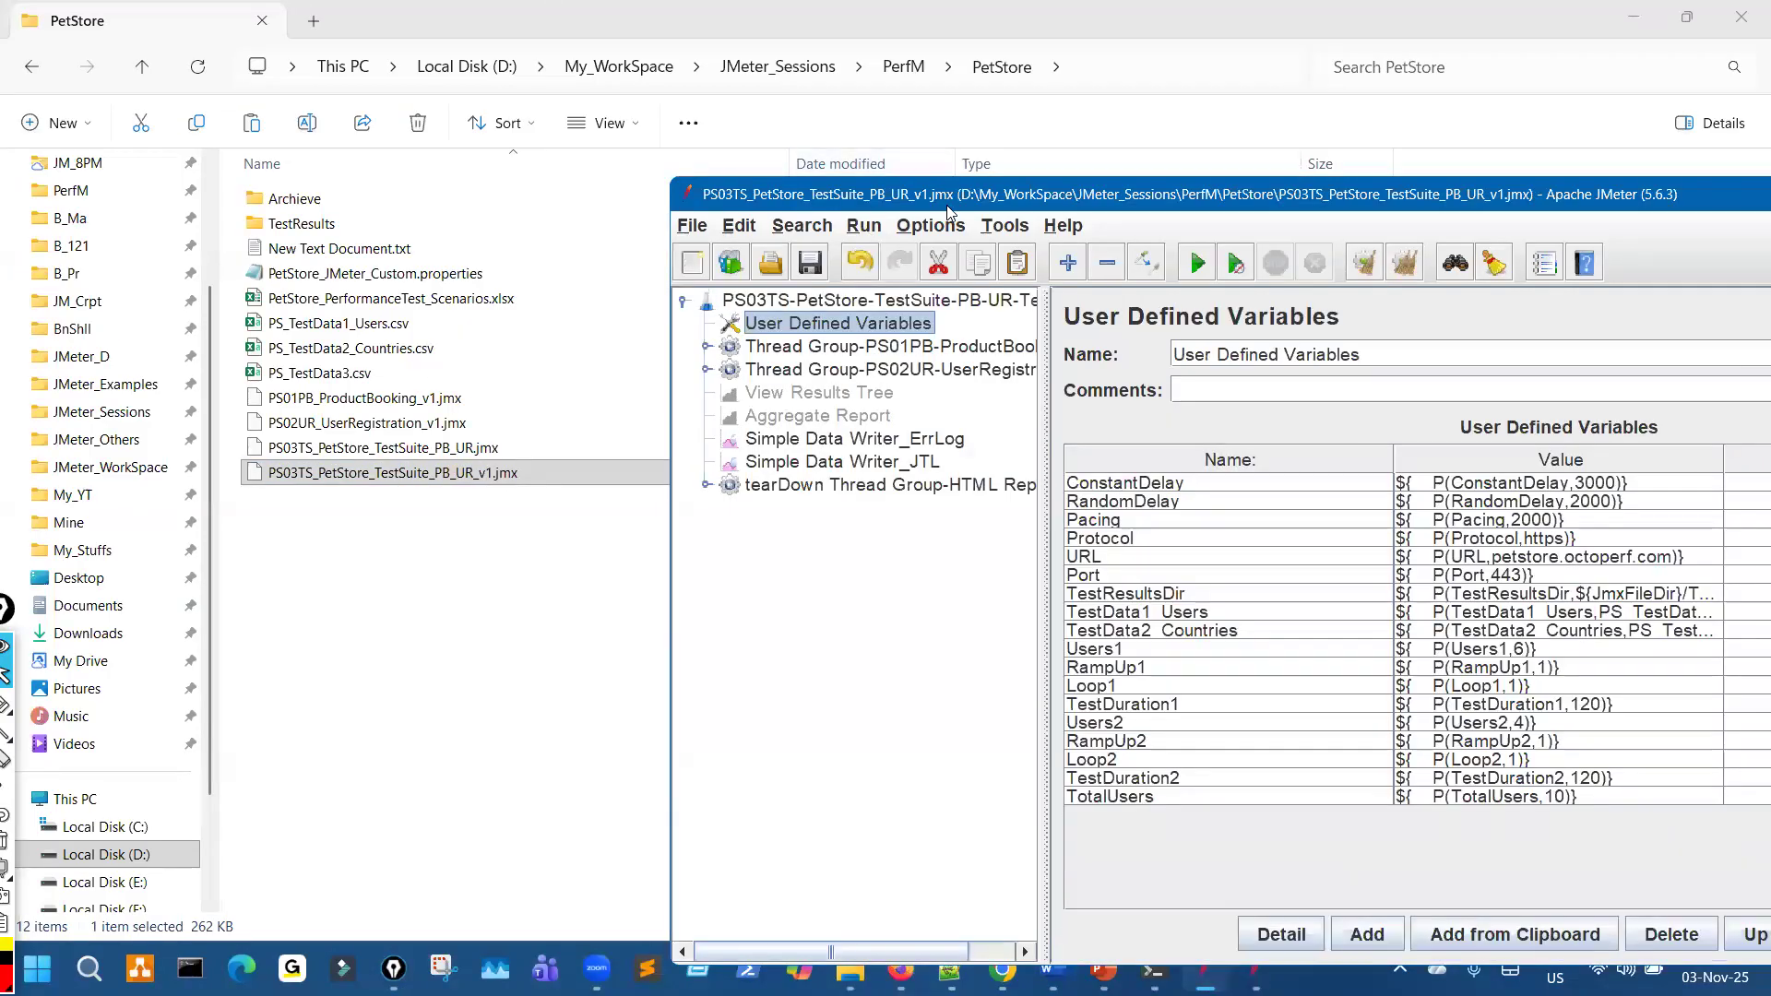
{"action": "double_click", "coordinate": [954, 193]}
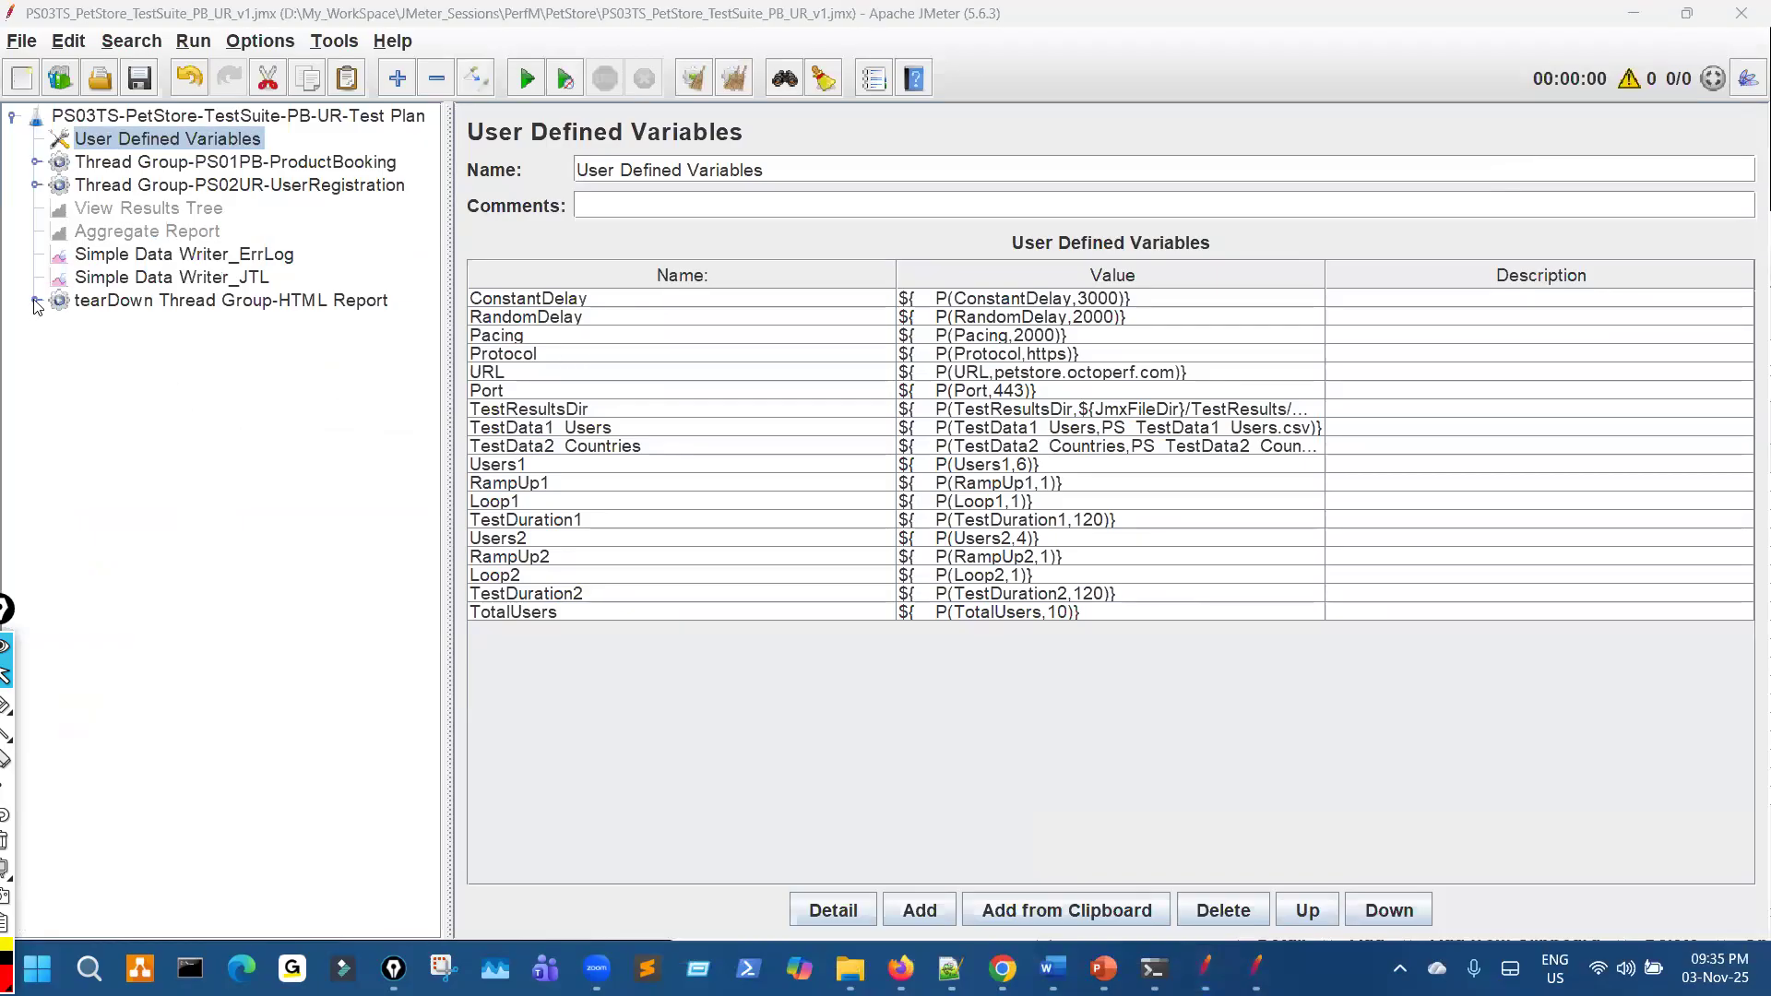
Examine the Thread Group-PS01PB-ProductBooking contents, including the transactions in its Simple Controller, and collapse the group
{"action": "left_click", "coordinate": [35, 163]}
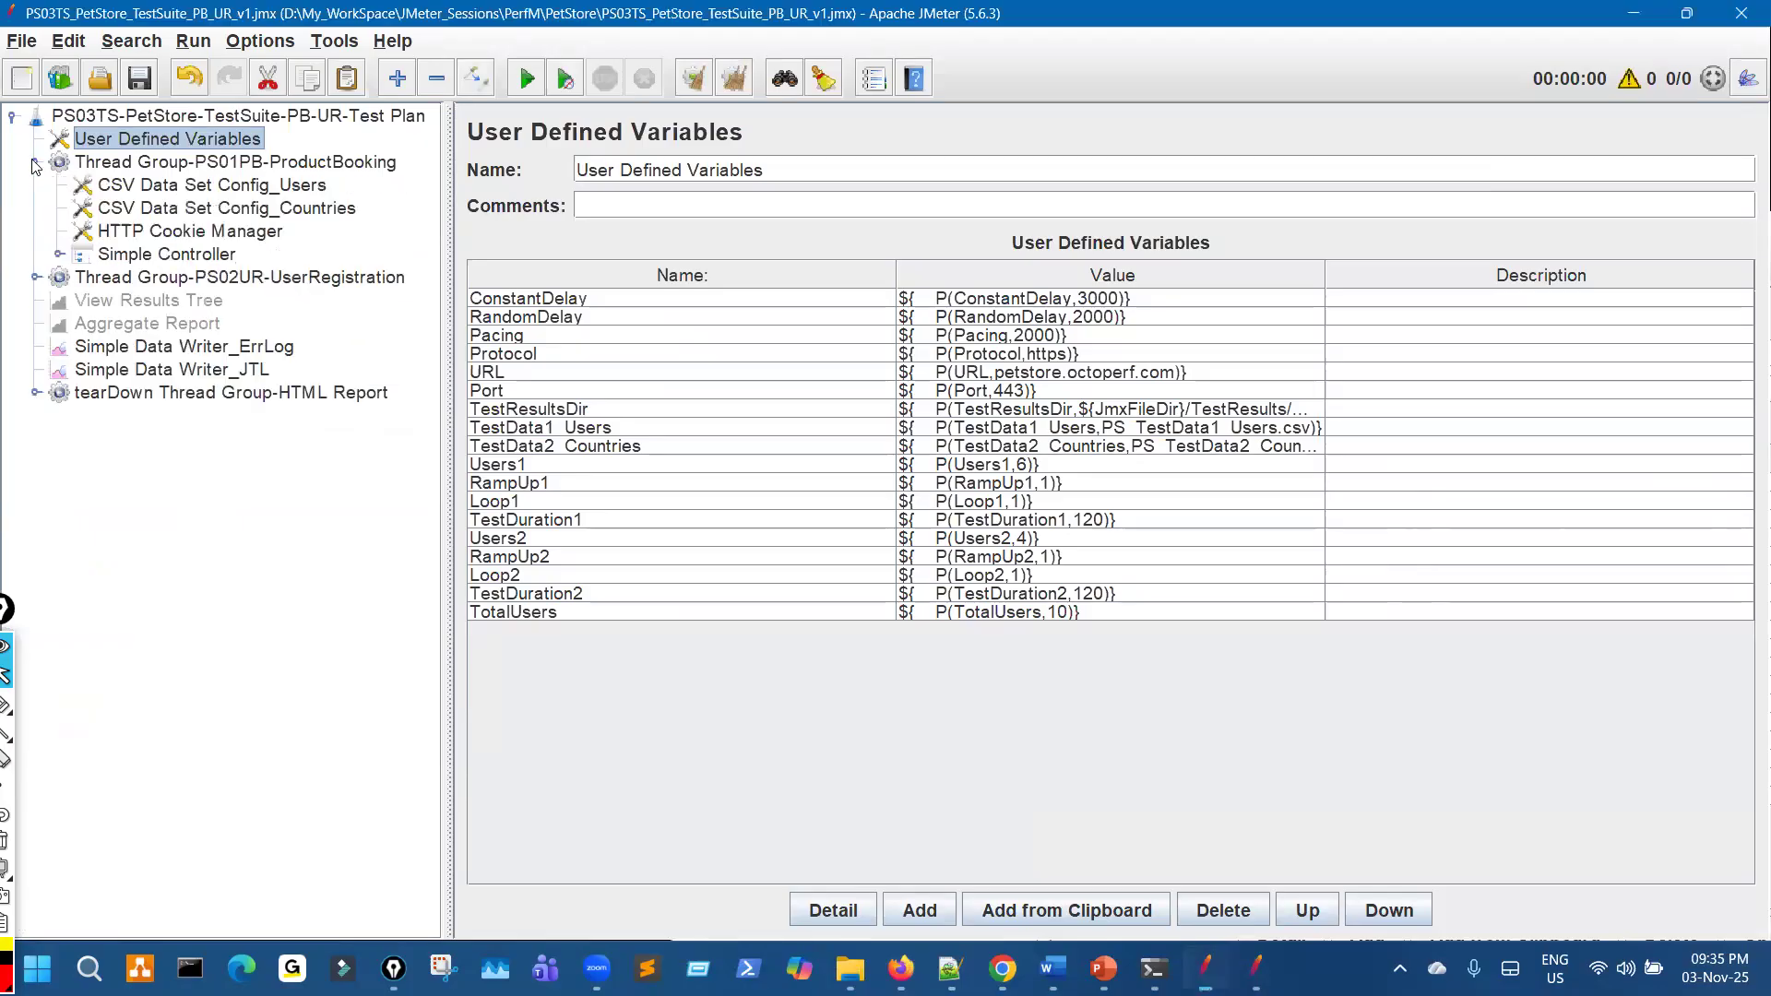
{"action": "left_click", "coordinate": [35, 278]}
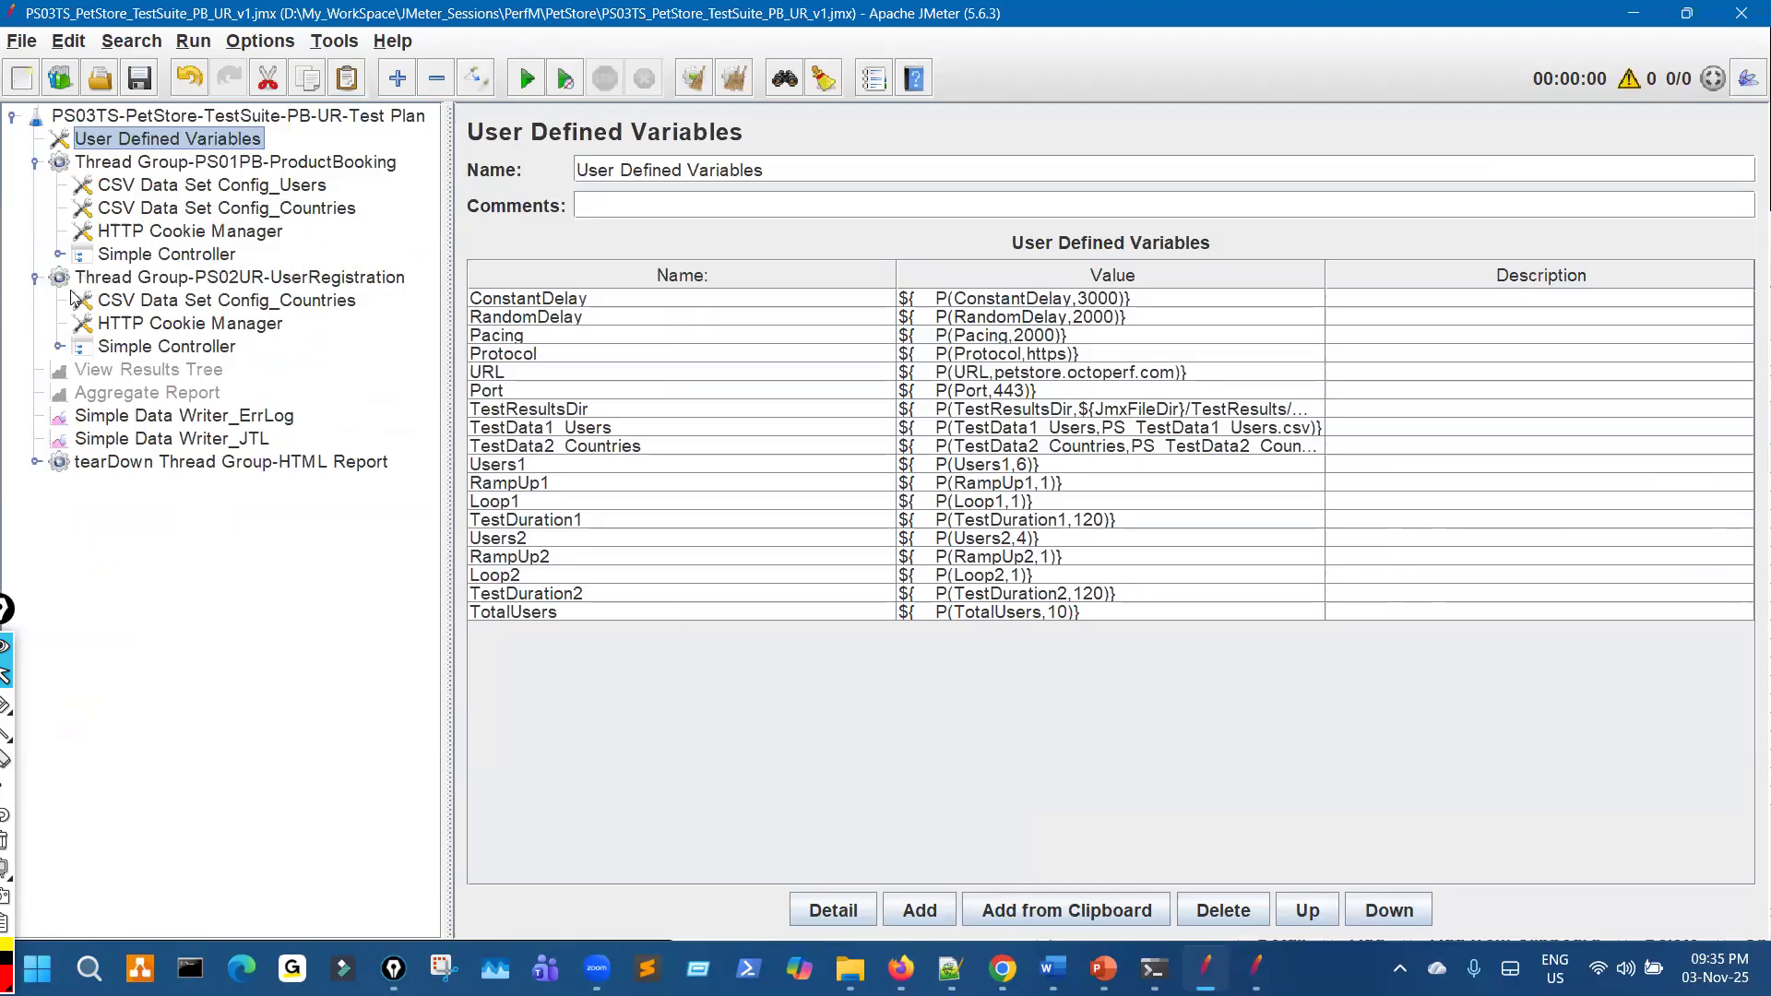
{"action": "left_click", "coordinate": [59, 254]}
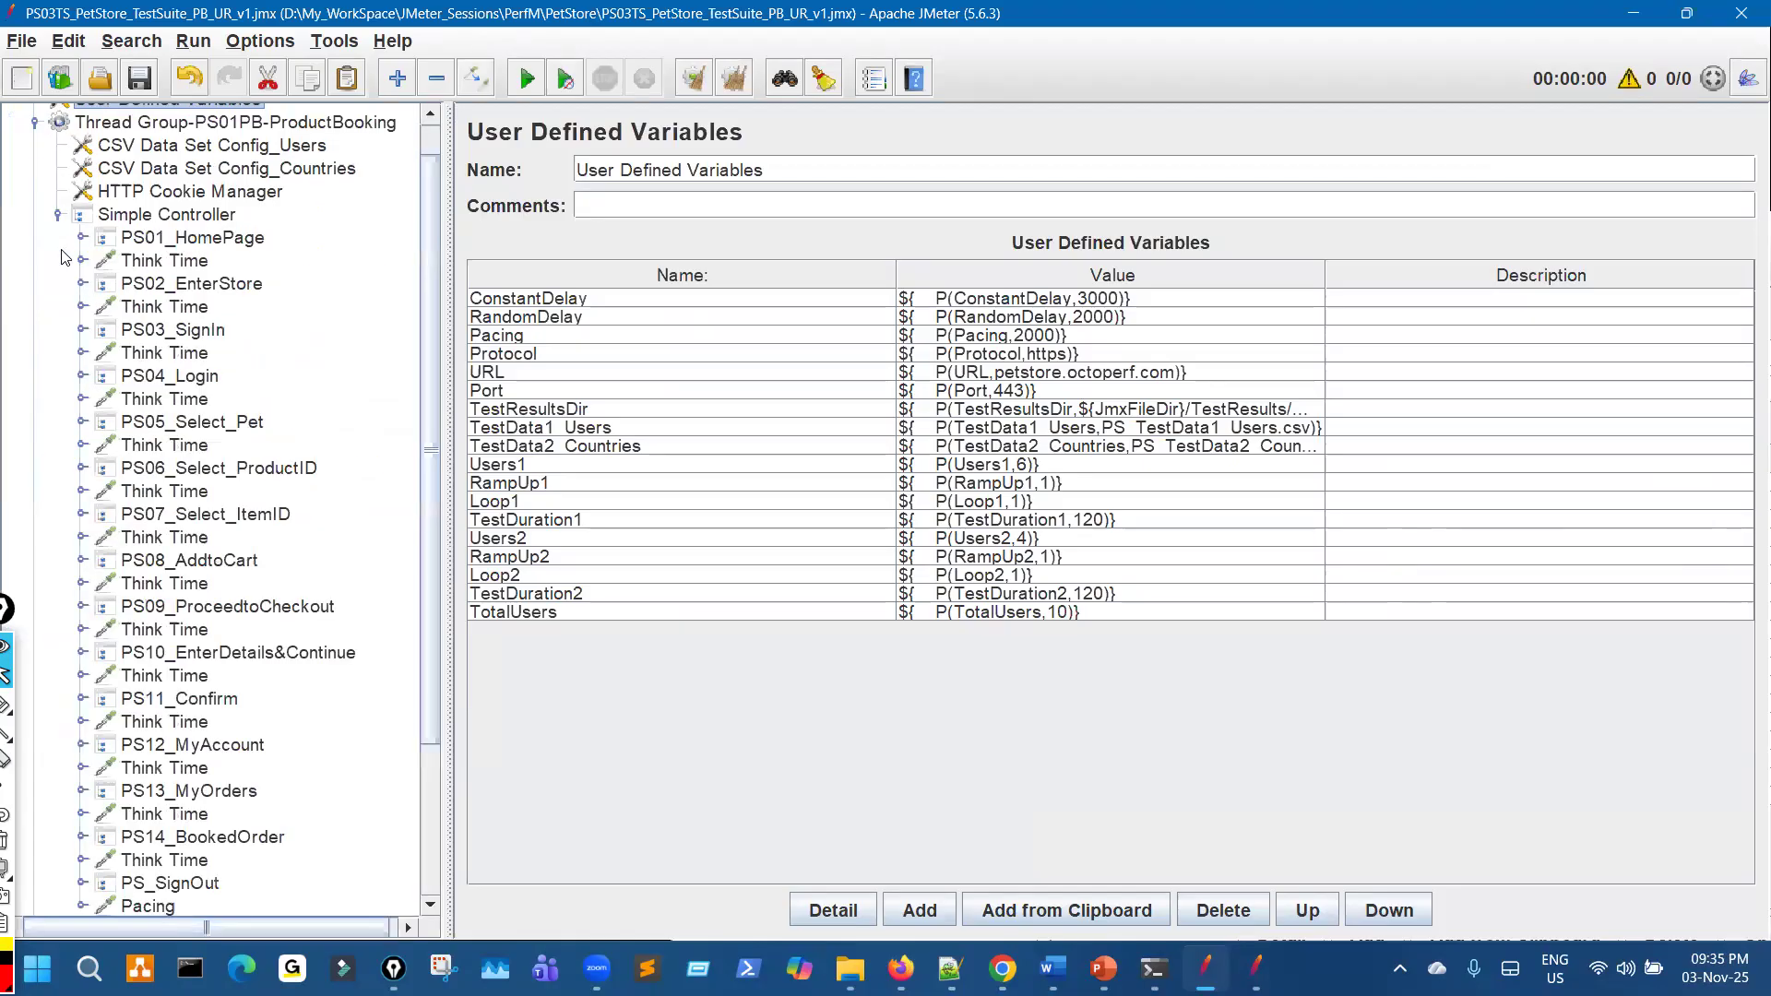
{"action": "scroll", "coordinate": [169, 323], "scroll_direction": "up", "scroll_amount": 1}
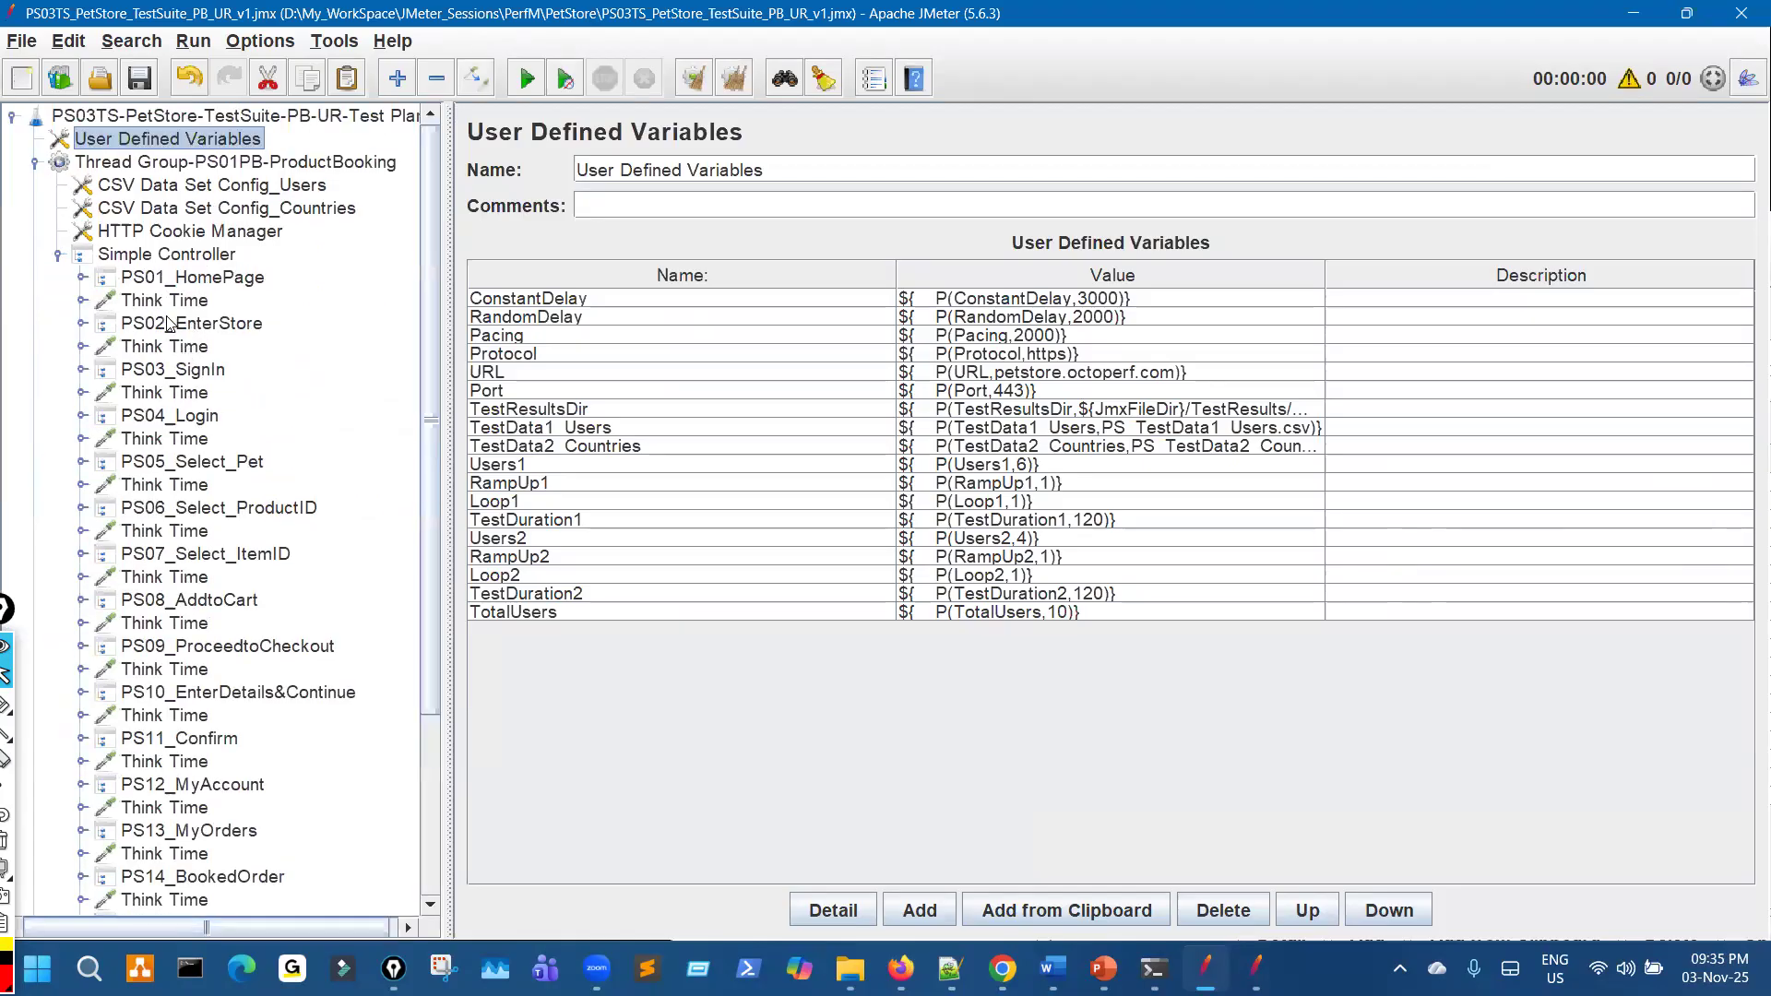
{"action": "left_click", "coordinate": [59, 254]}
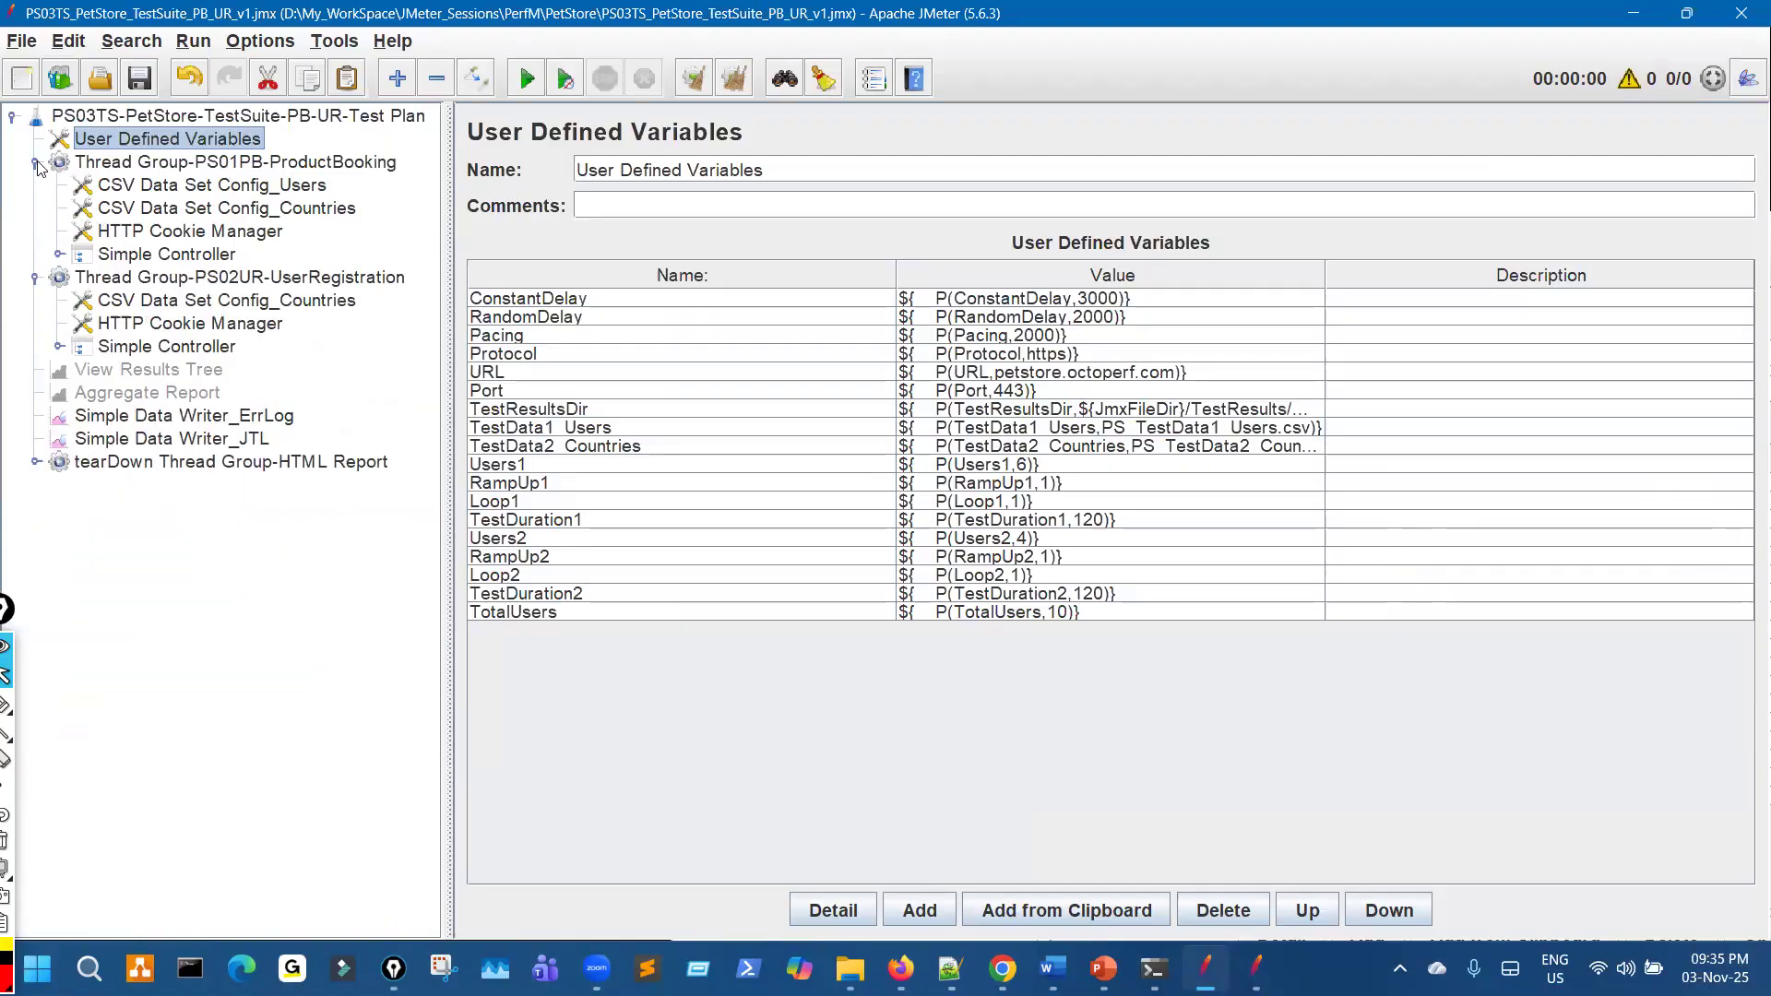
{"action": "left_click", "coordinate": [36, 162]}
Examine the Thread Group-PS02UR-UserRegistration settings and its Simple Controller transactions, and collapse the group
{"action": "left_click", "coordinate": [253, 169]}
{"action": "left_click", "coordinate": [210, 189]}
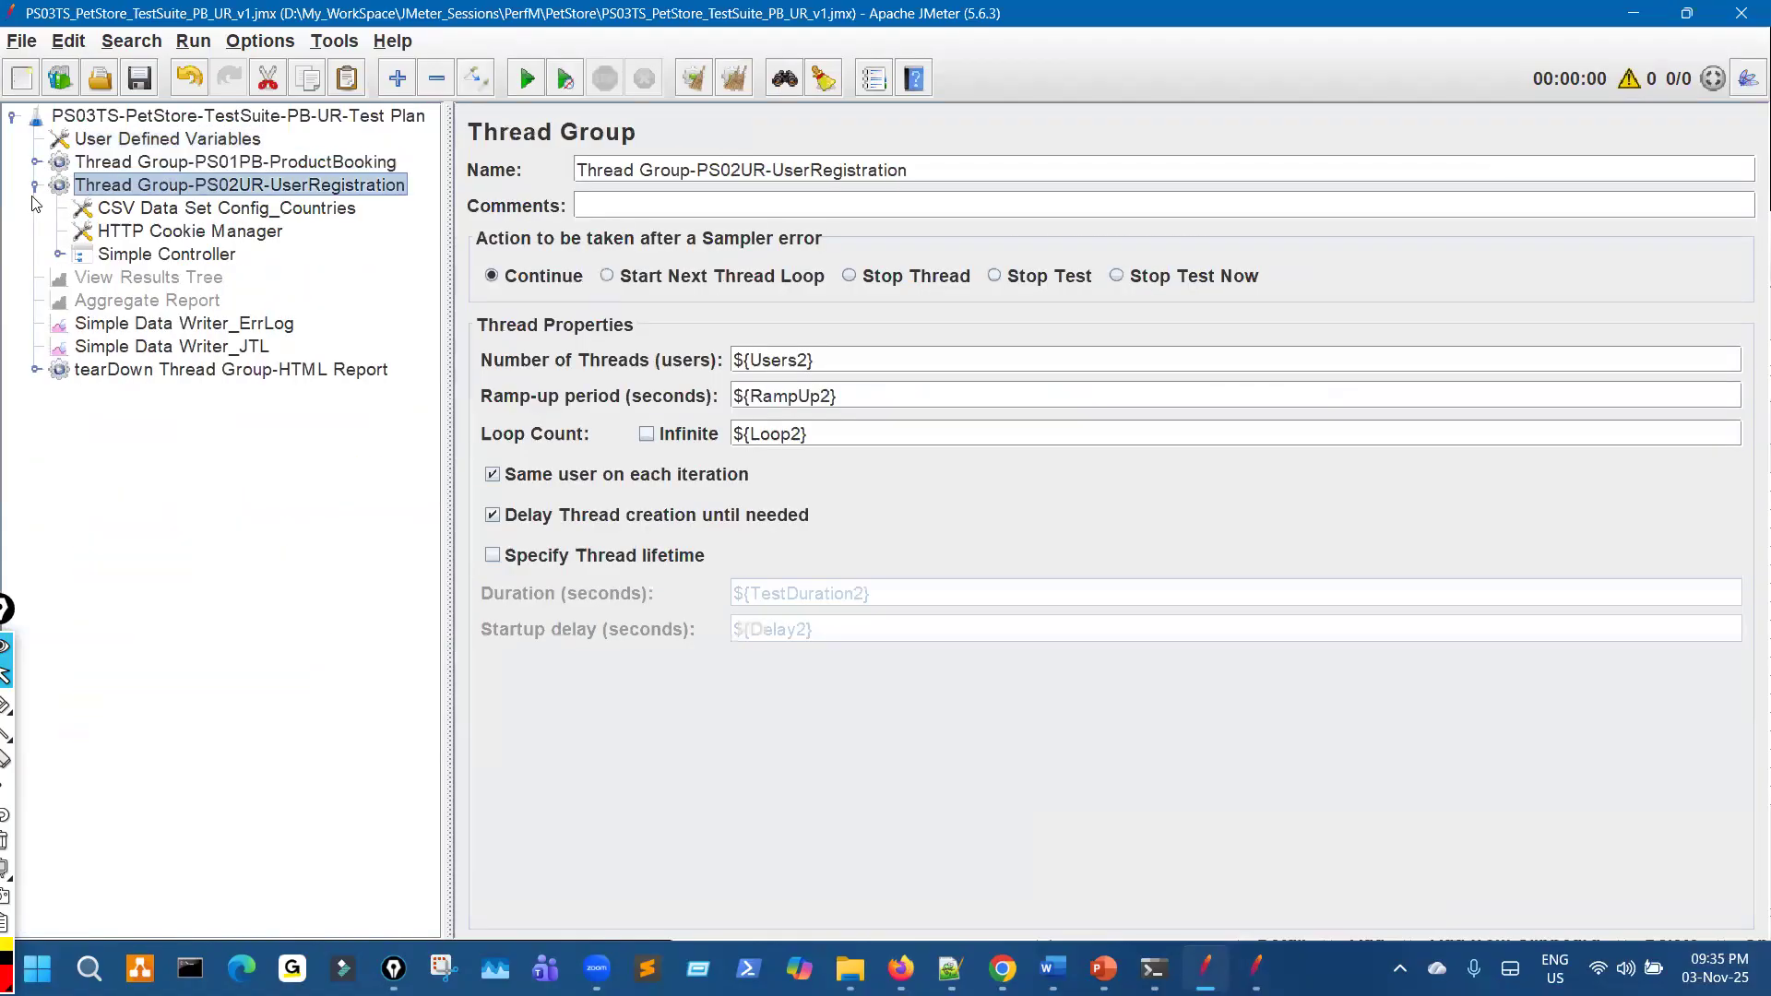
{"action": "left_click", "coordinate": [35, 184]}
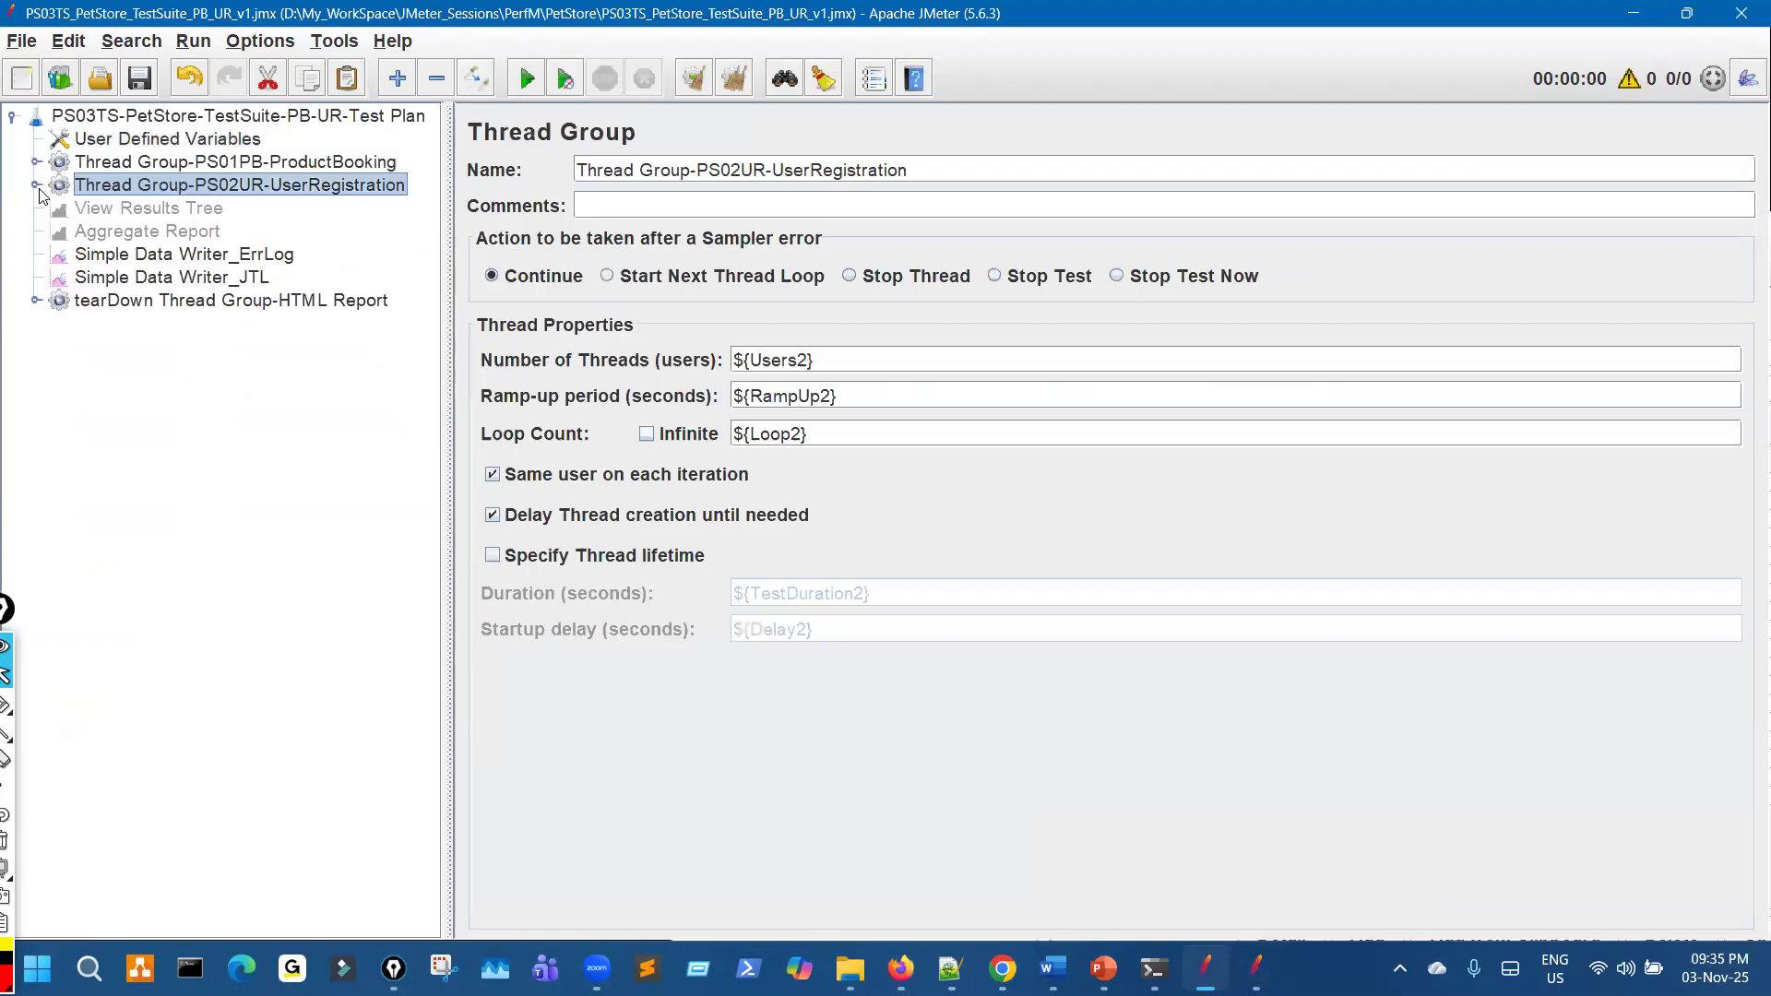
{"action": "left_click", "coordinate": [35, 186]}
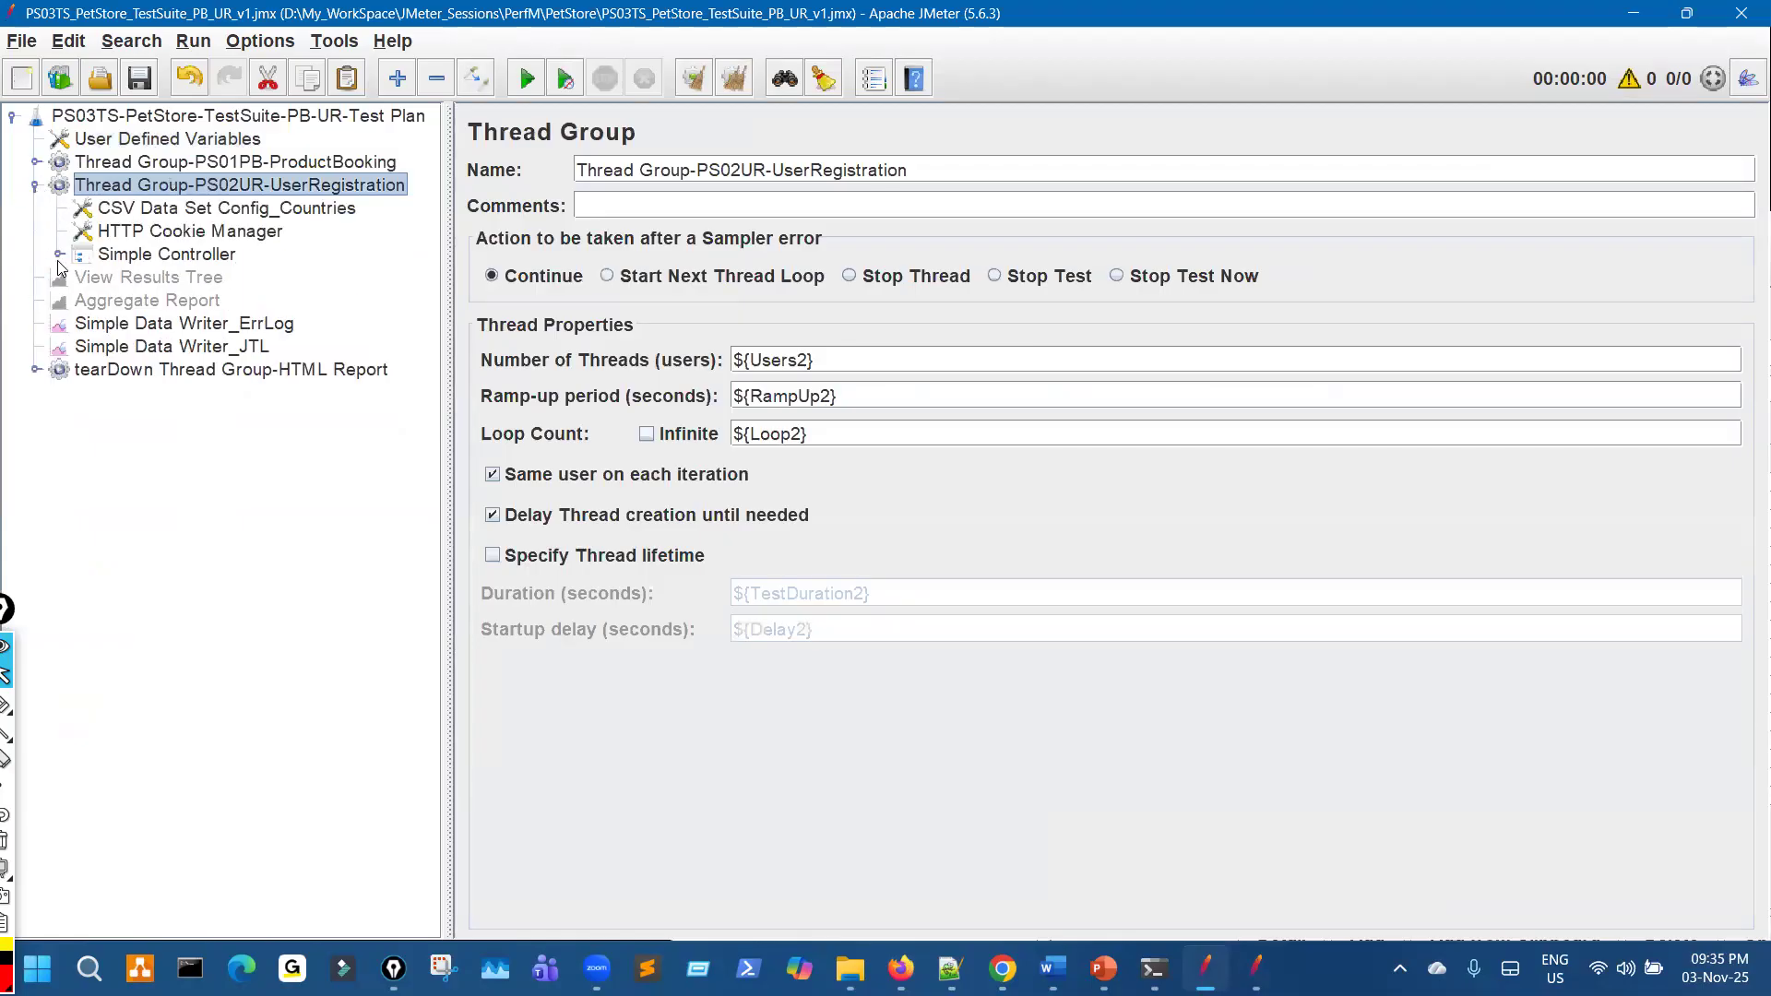
{"action": "left_click", "coordinate": [57, 256]}
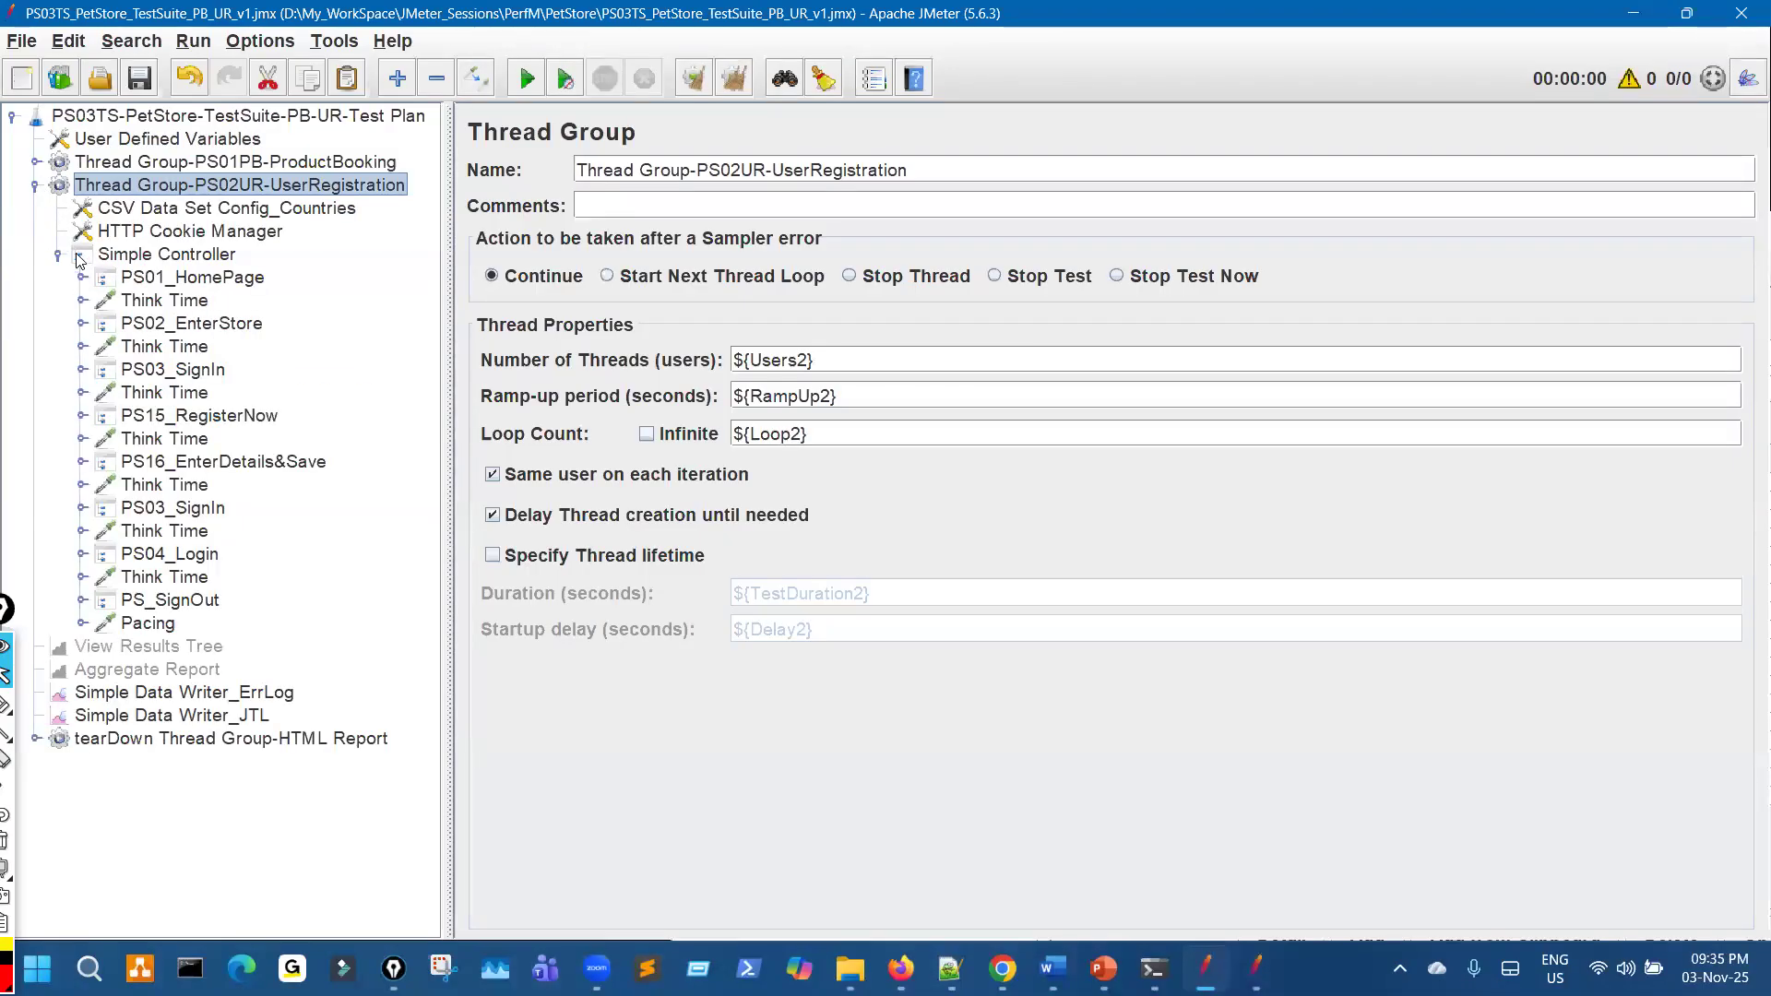
{"action": "left_click", "coordinate": [57, 255]}
{"action": "left_click", "coordinate": [35, 185]}
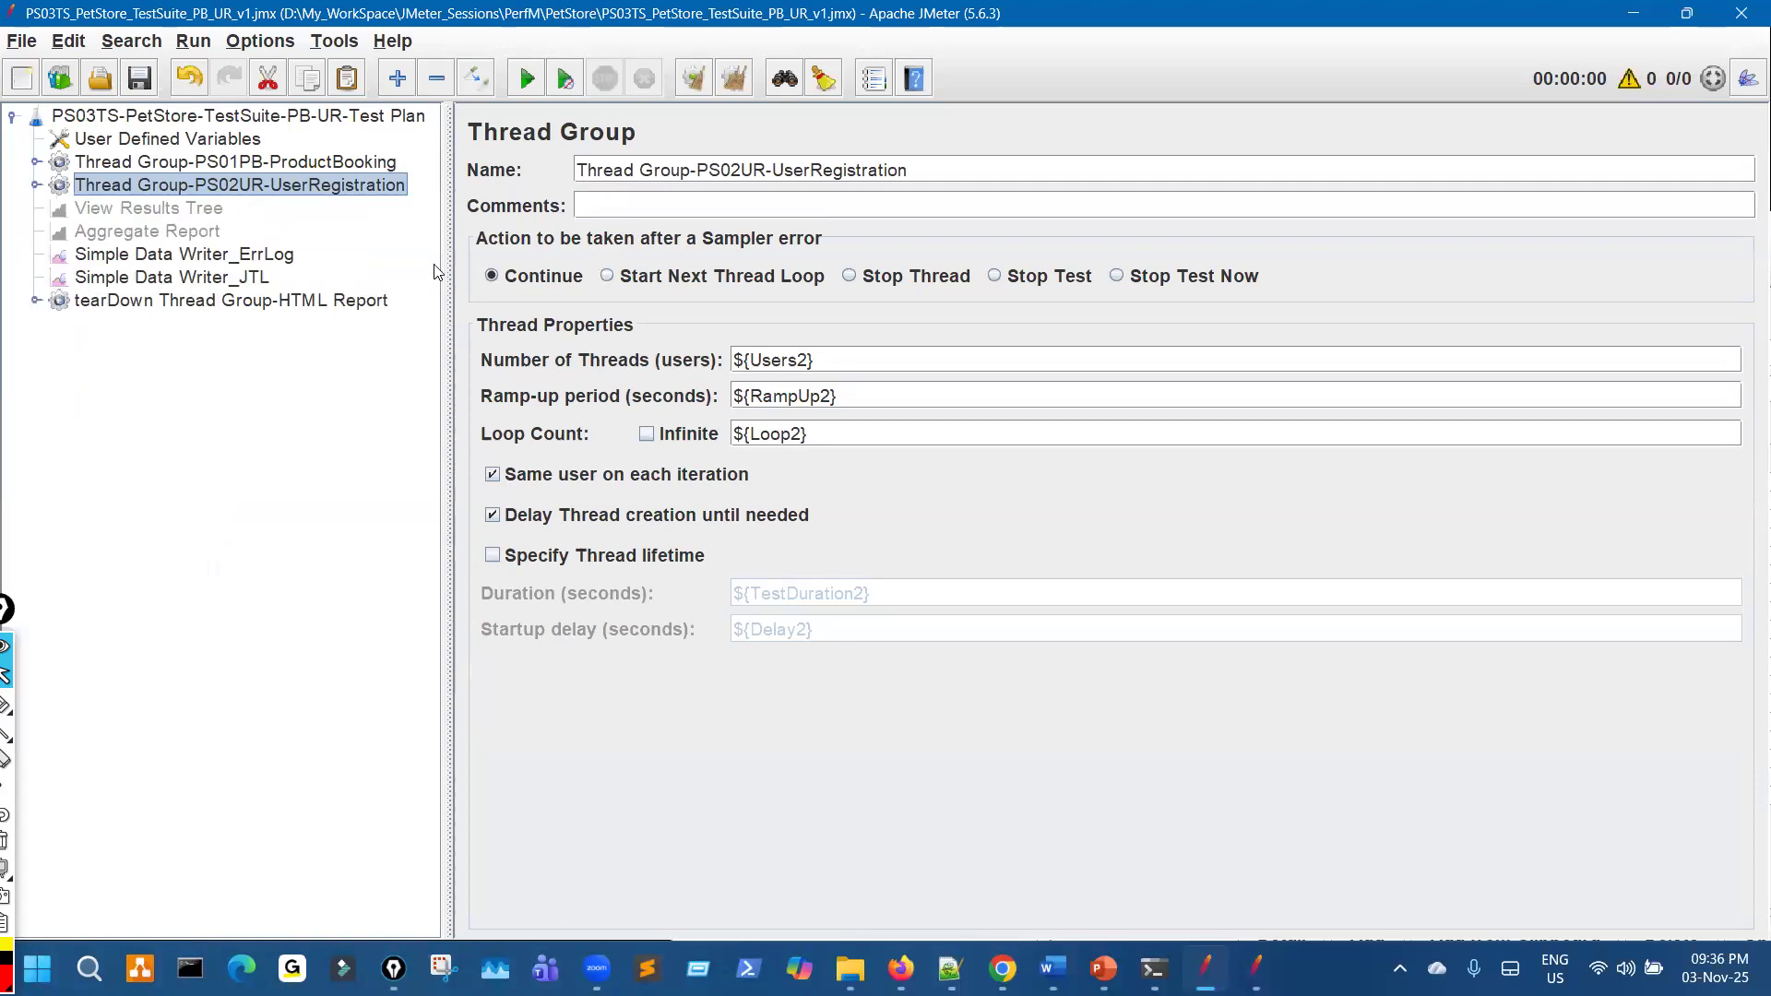
Widen the test plan tree pane and restore the JMeter window to a smaller size over the PetStore folder
{"action": "left_click_drag", "start_coordinate": [449, 252], "coordinate": [483, 249]}
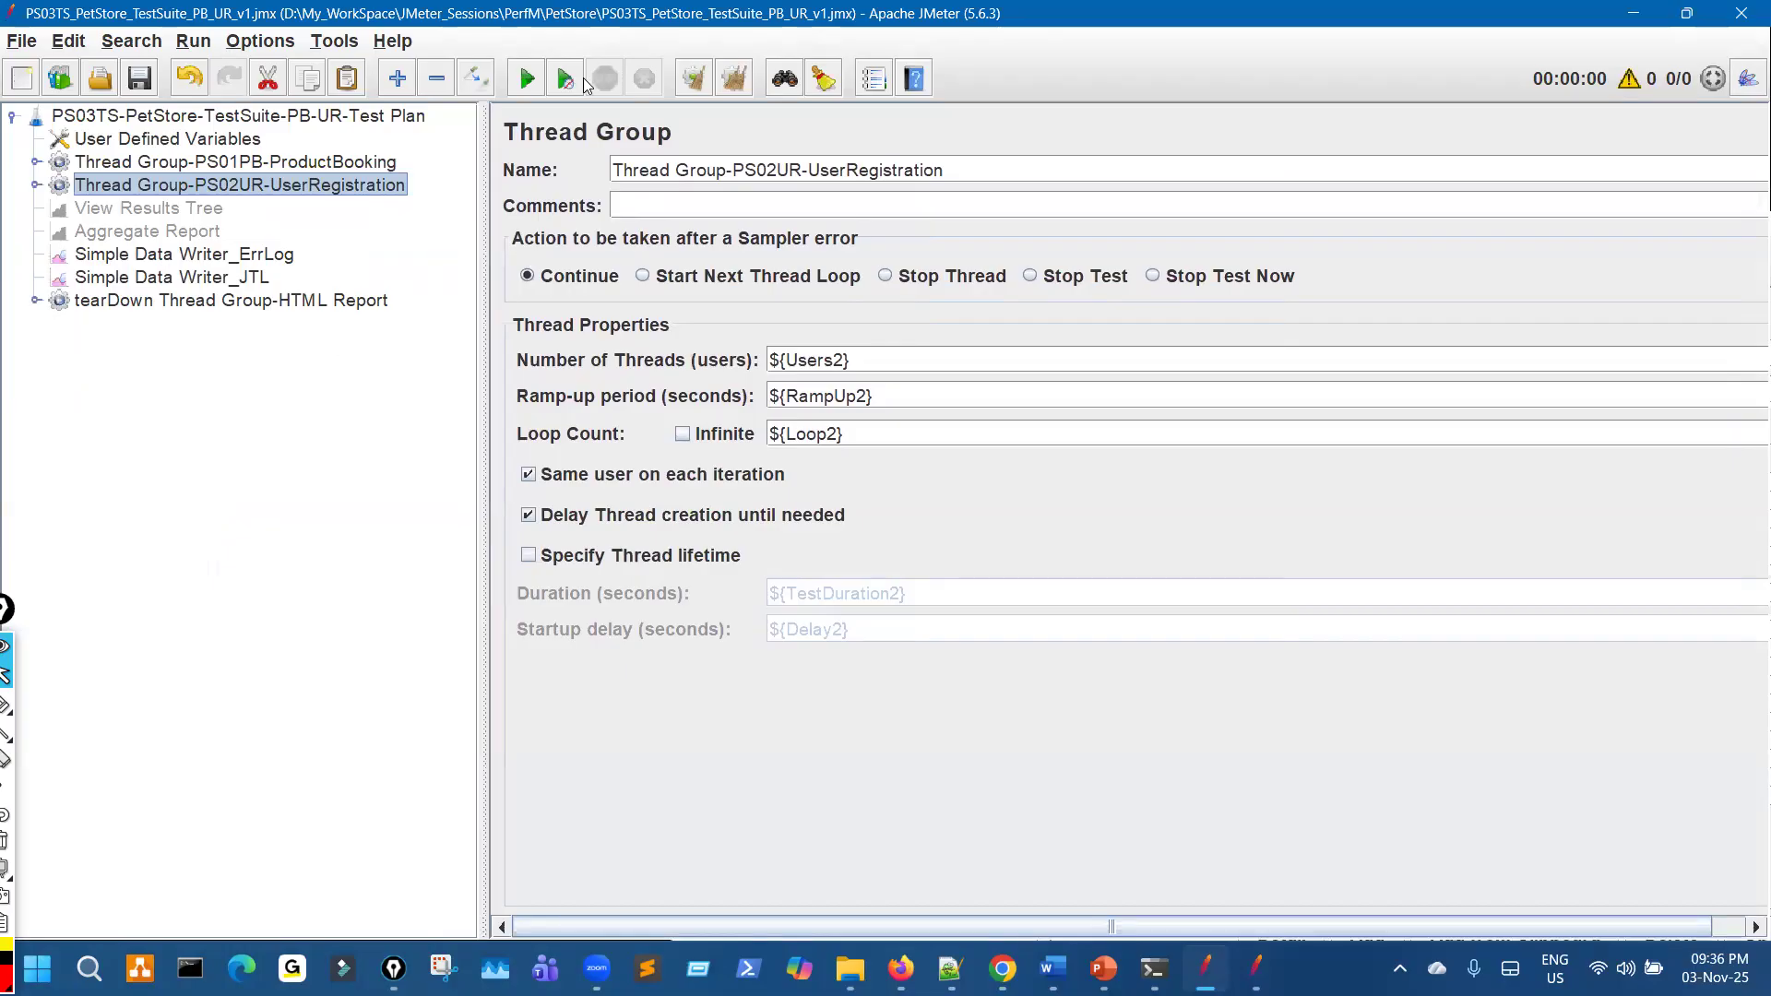
{"action": "key", "text": "super+Down"}
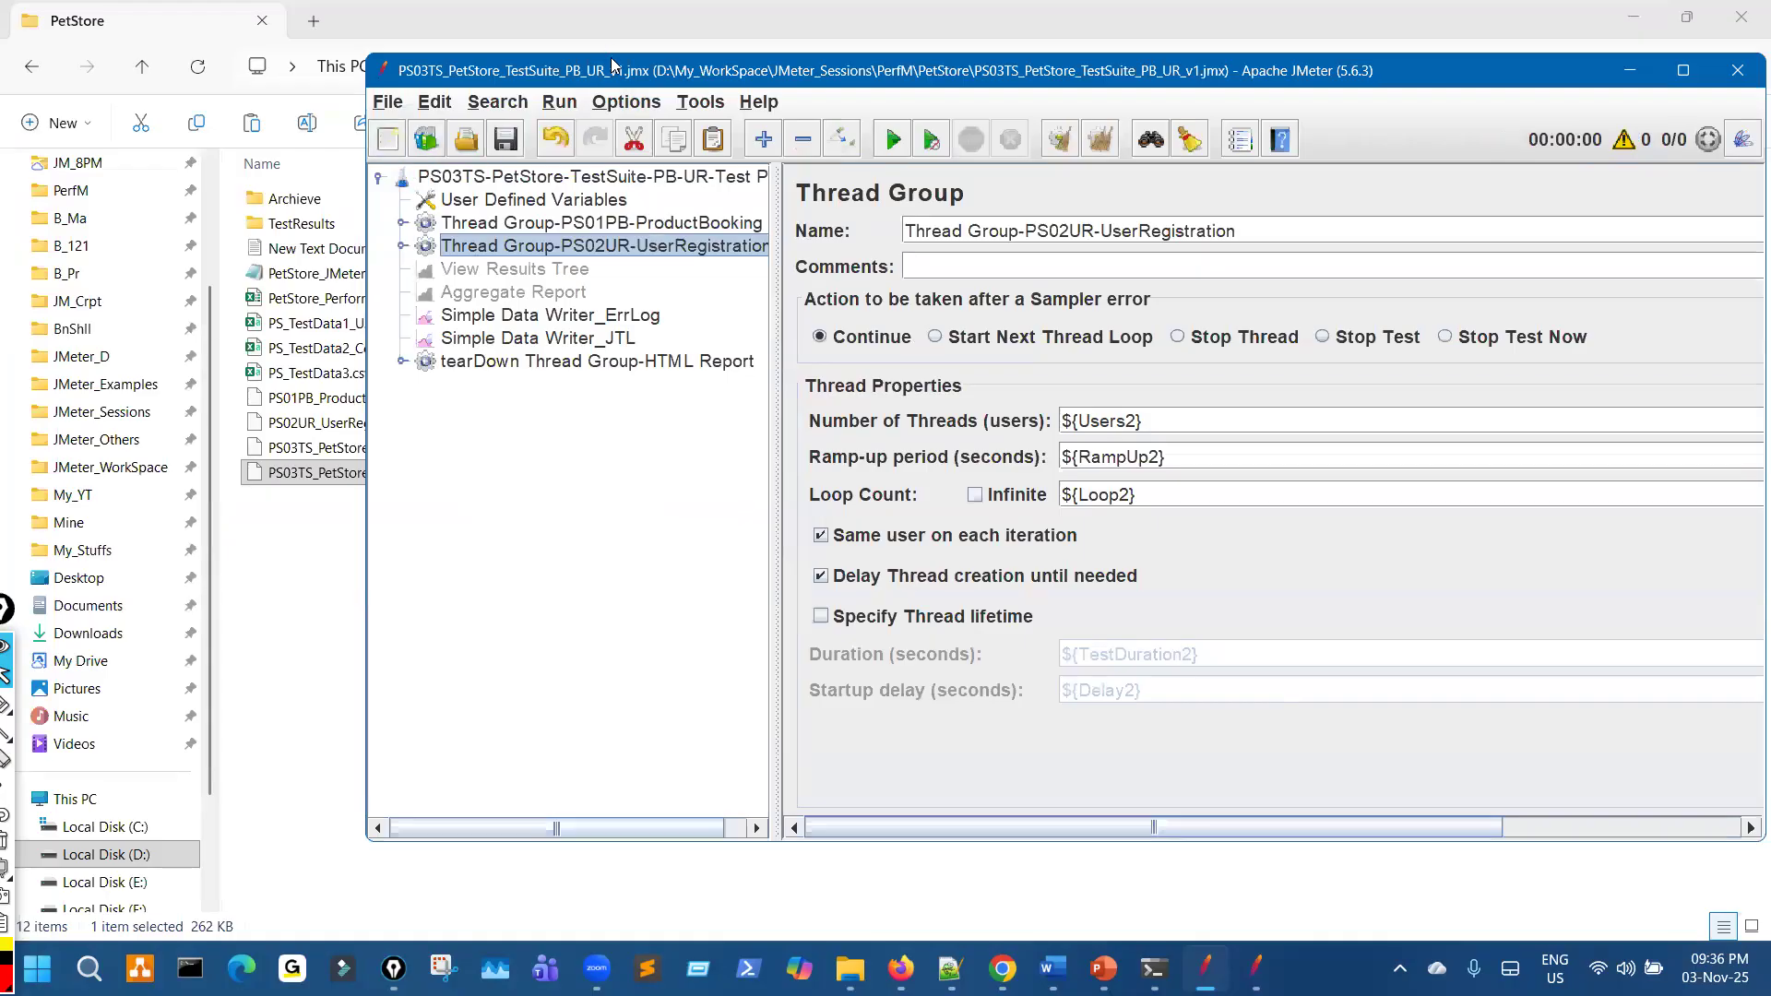
Save the test plan as PS03TS_PetStore_TestSuite_PB_UR_t1.jmx in the PetStore folder and maximize the JMeter window
{"action": "left_click", "coordinate": [392, 104]}
{"action": "left_click", "coordinate": [437, 338]}
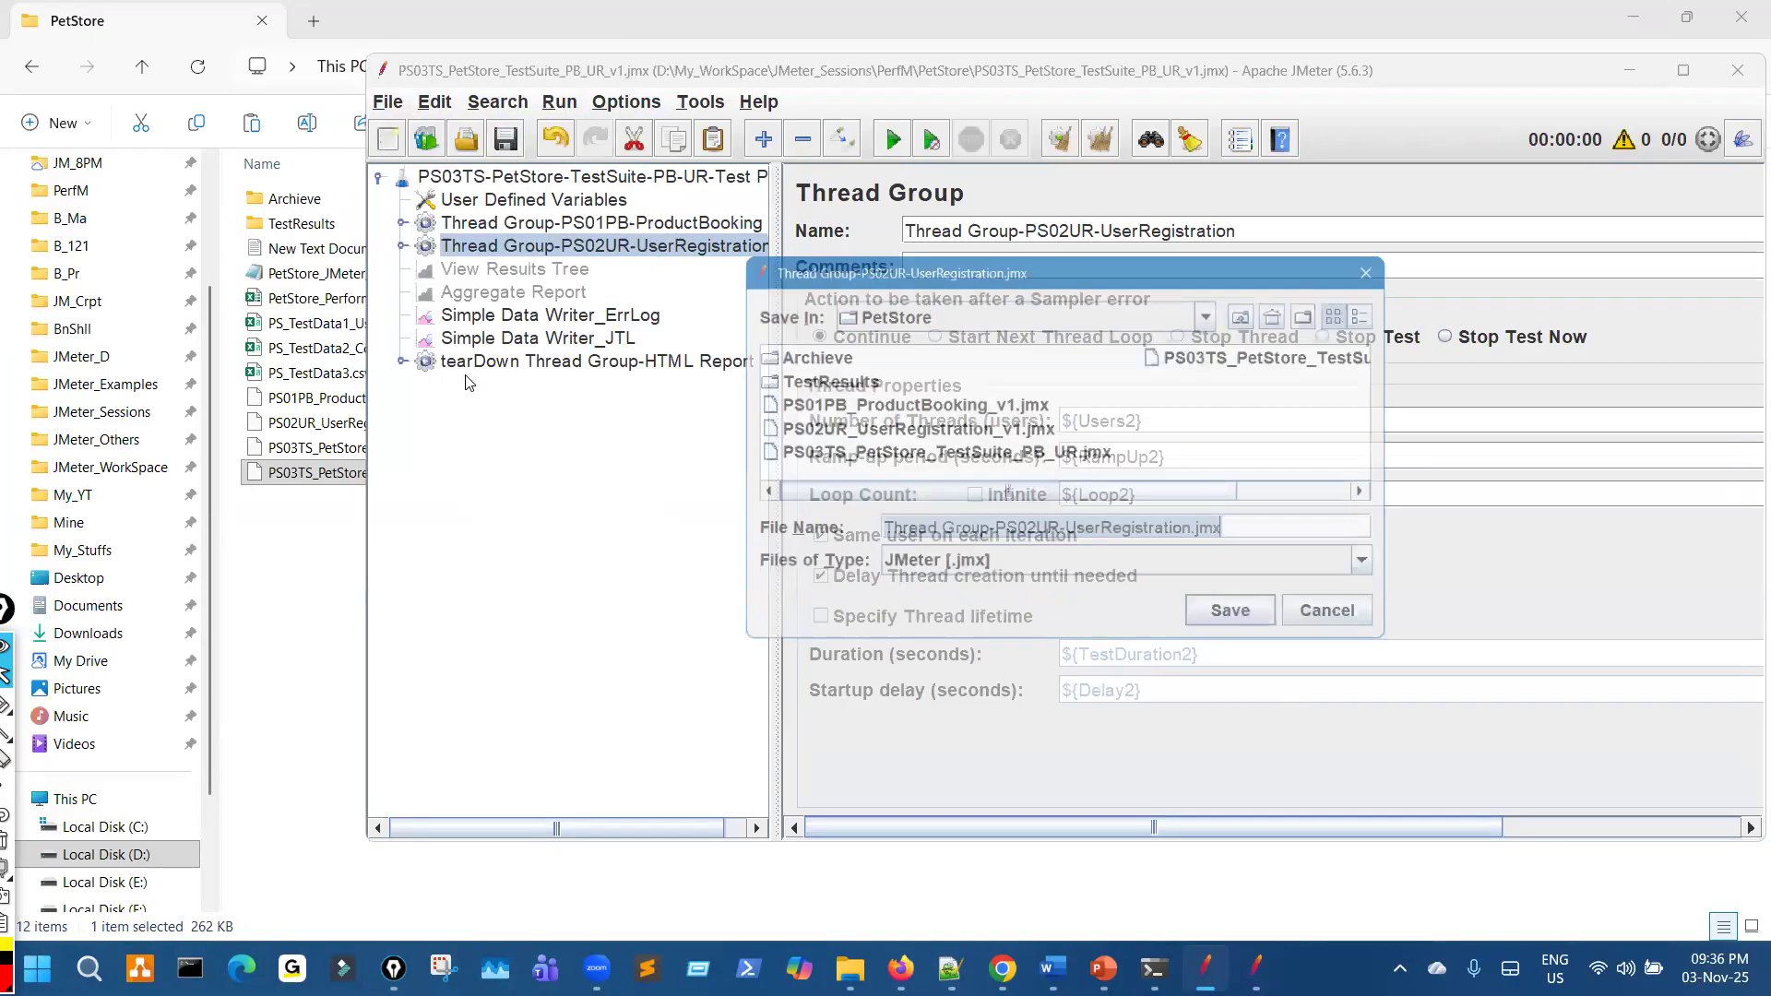
{"action": "left_click", "coordinate": [1292, 494]}
{"action": "left_click", "coordinate": [1352, 352]}
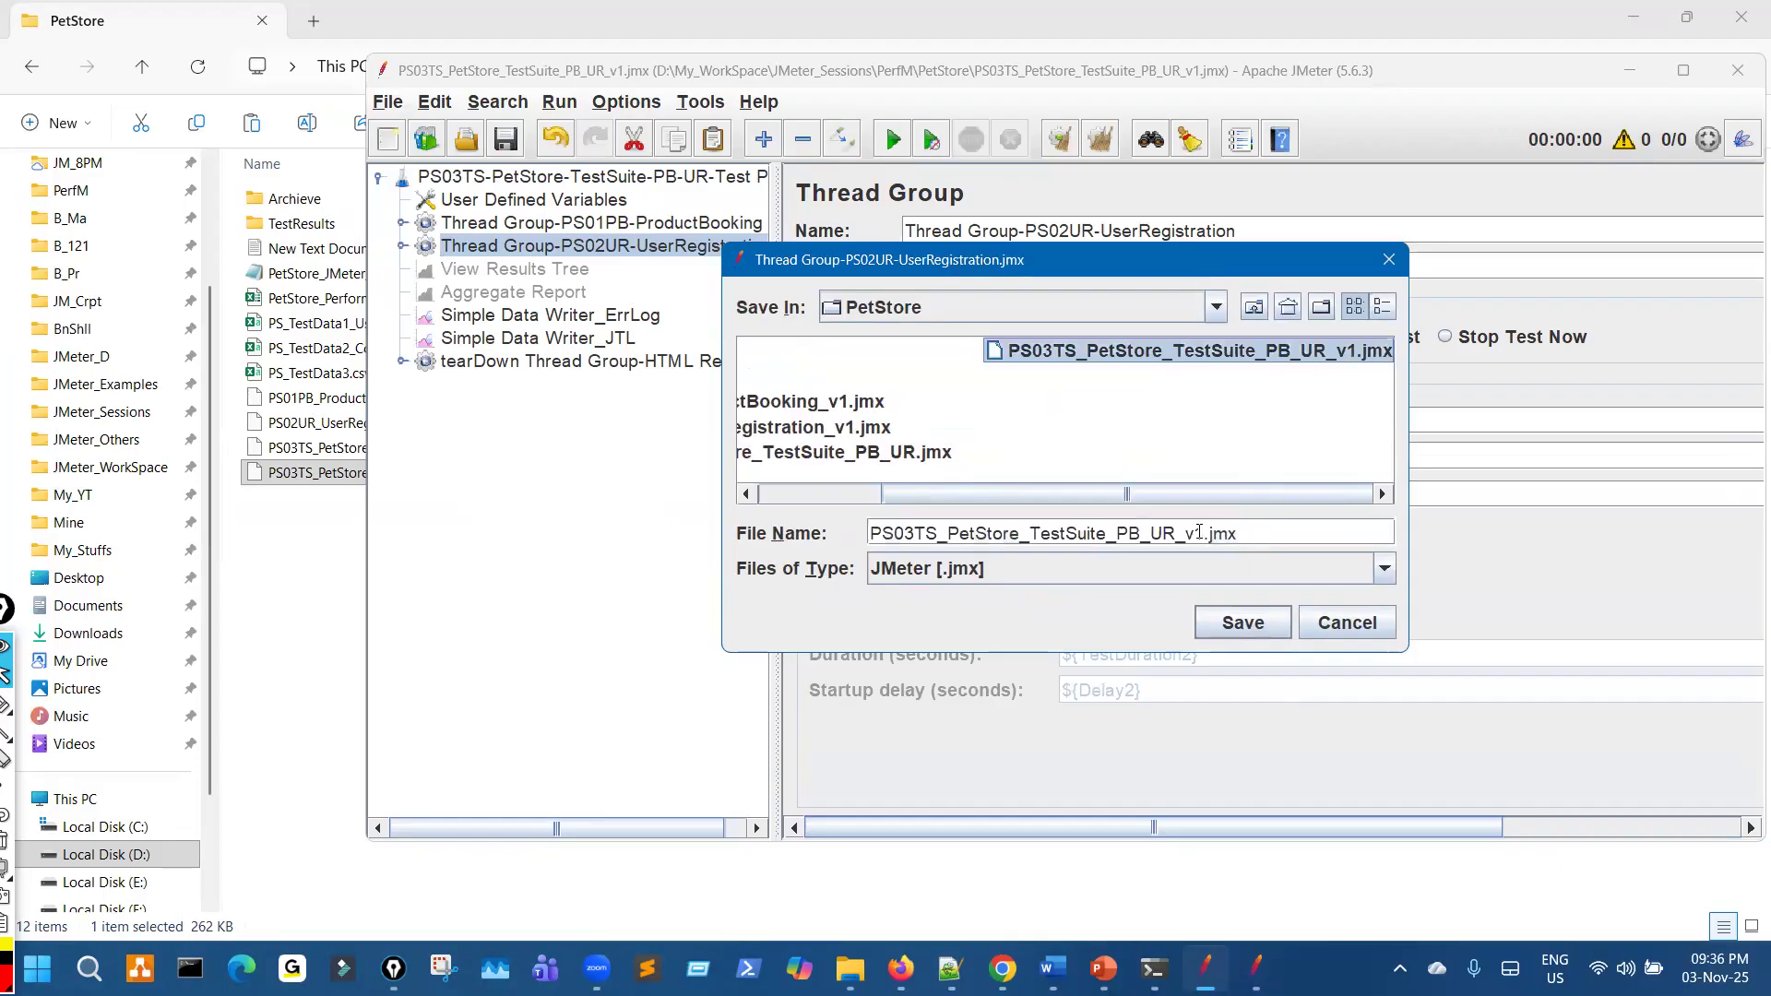
{"action": "left_click", "coordinate": [1203, 534]}
{"action": "key", "text": "BackSpace"}
{"action": "key", "text": "BackSpace"}
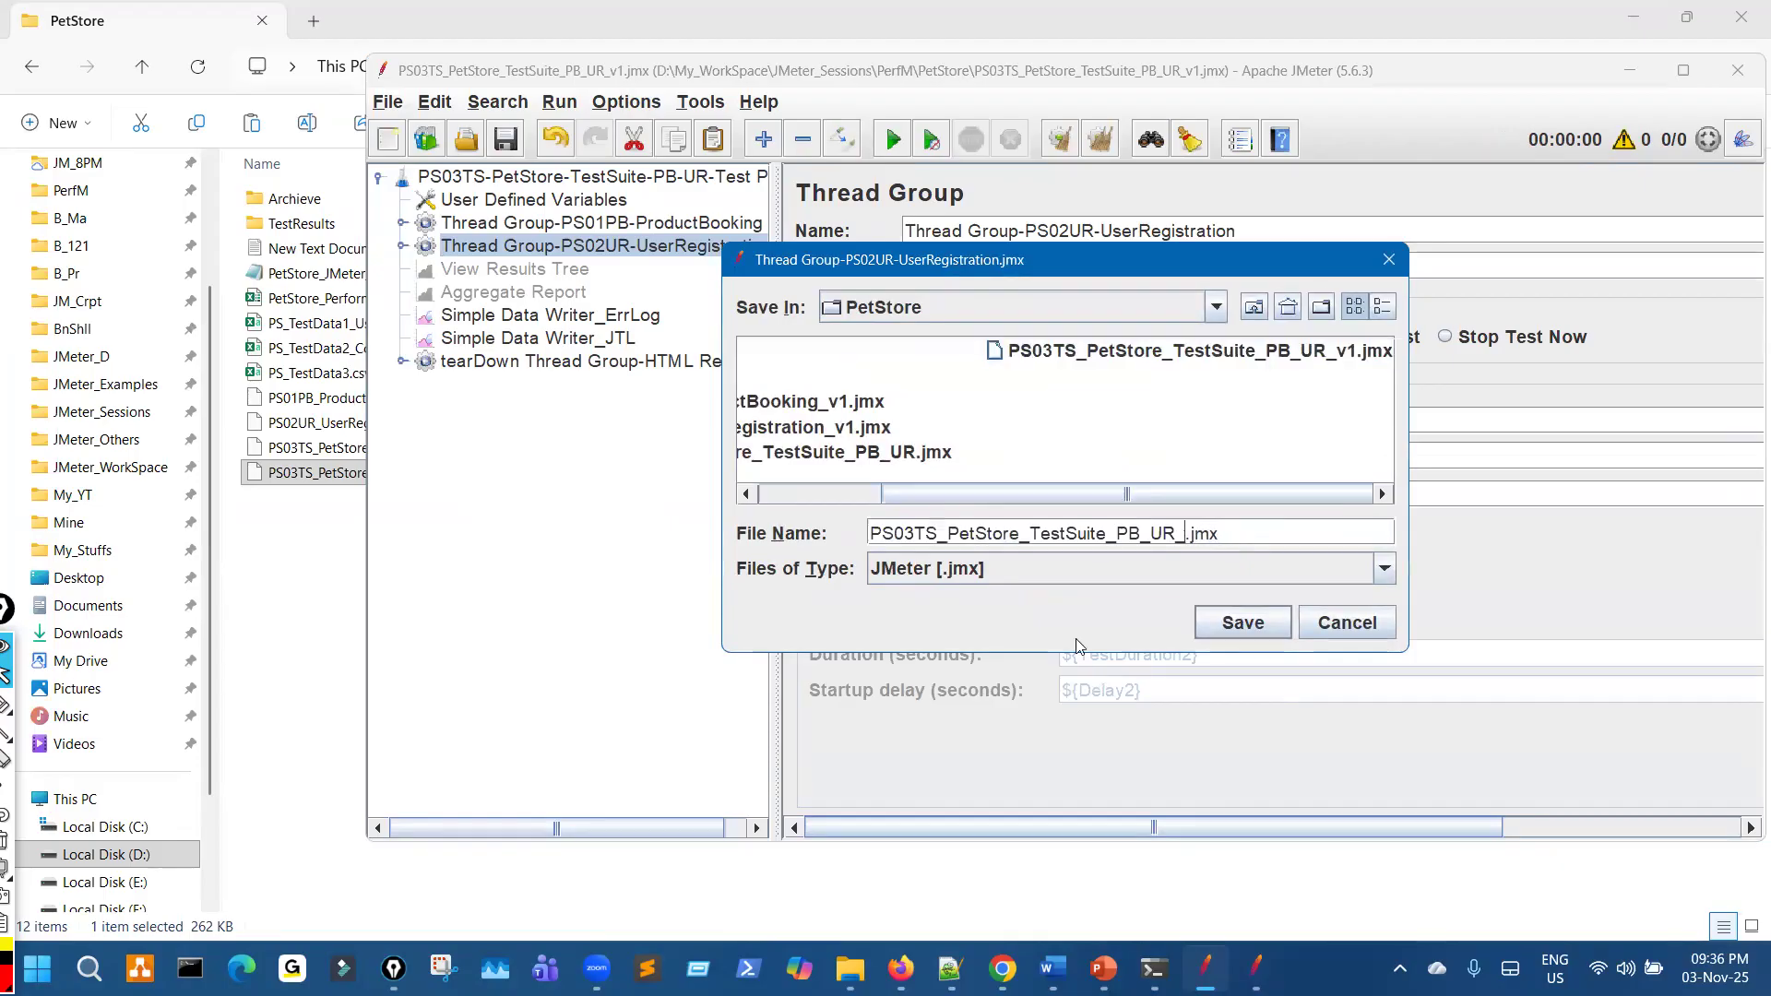
{"action": "type", "text": "t1"}
{"action": "left_click", "coordinate": [1266, 622]}
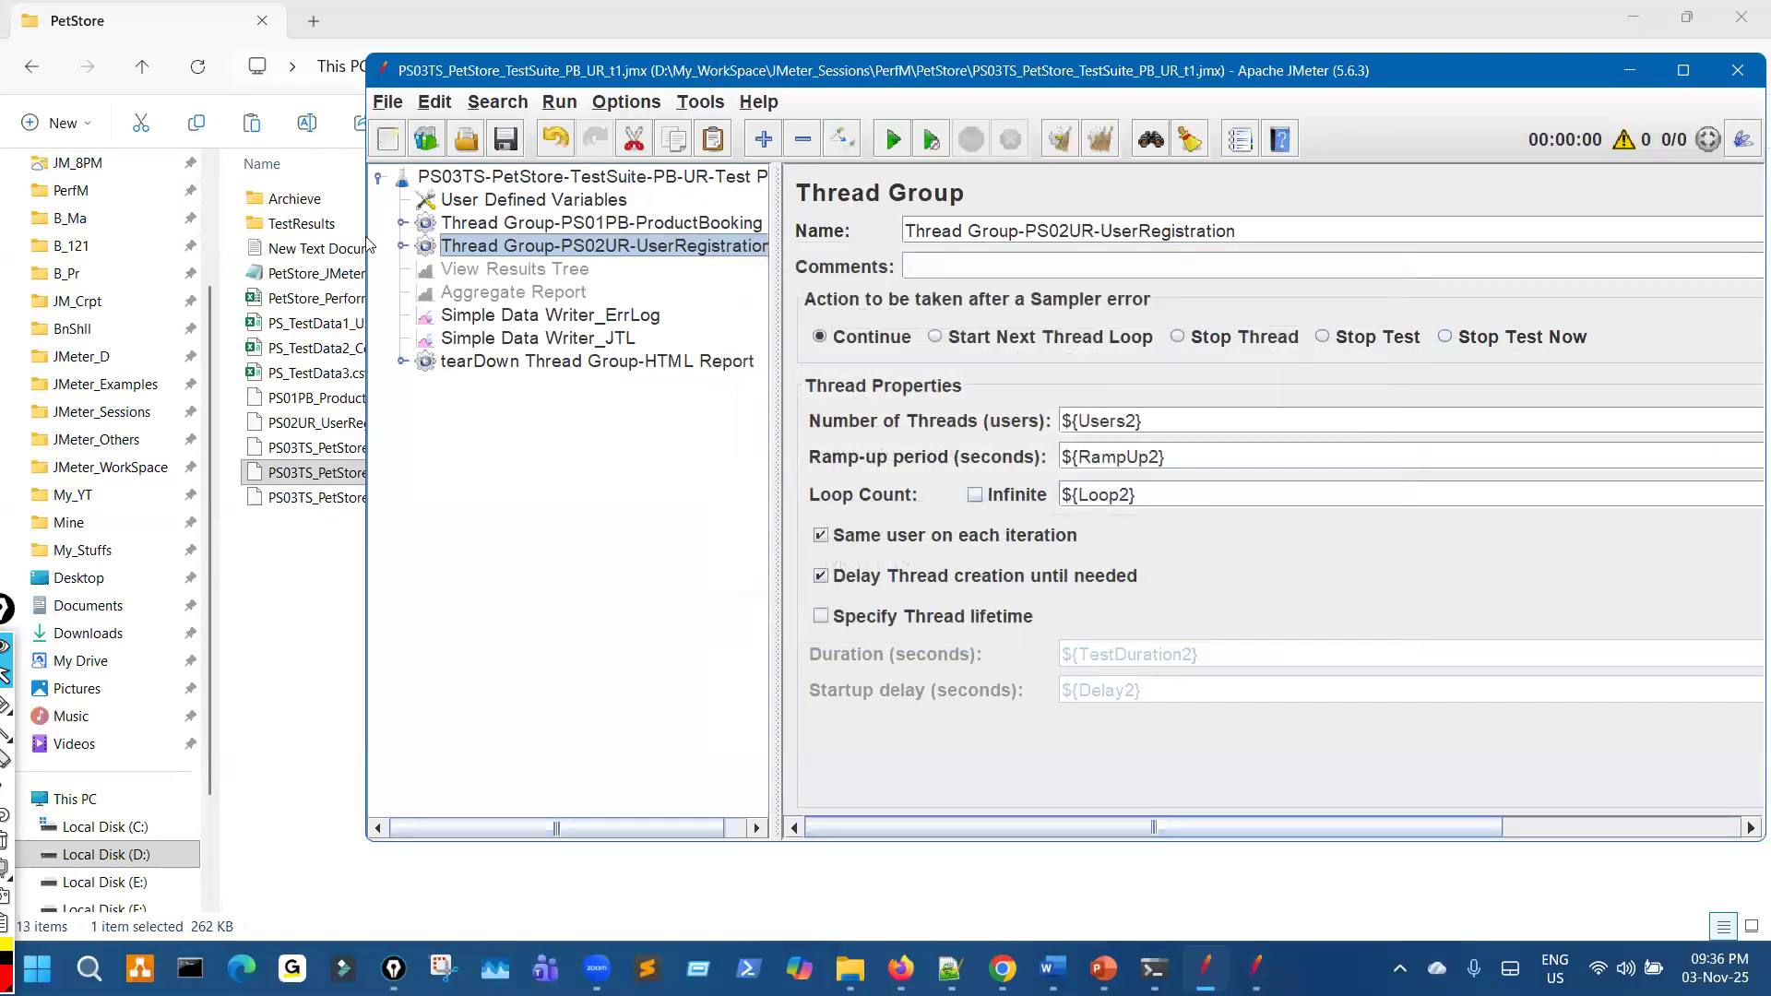
{"action": "key", "text": "super+Up"}
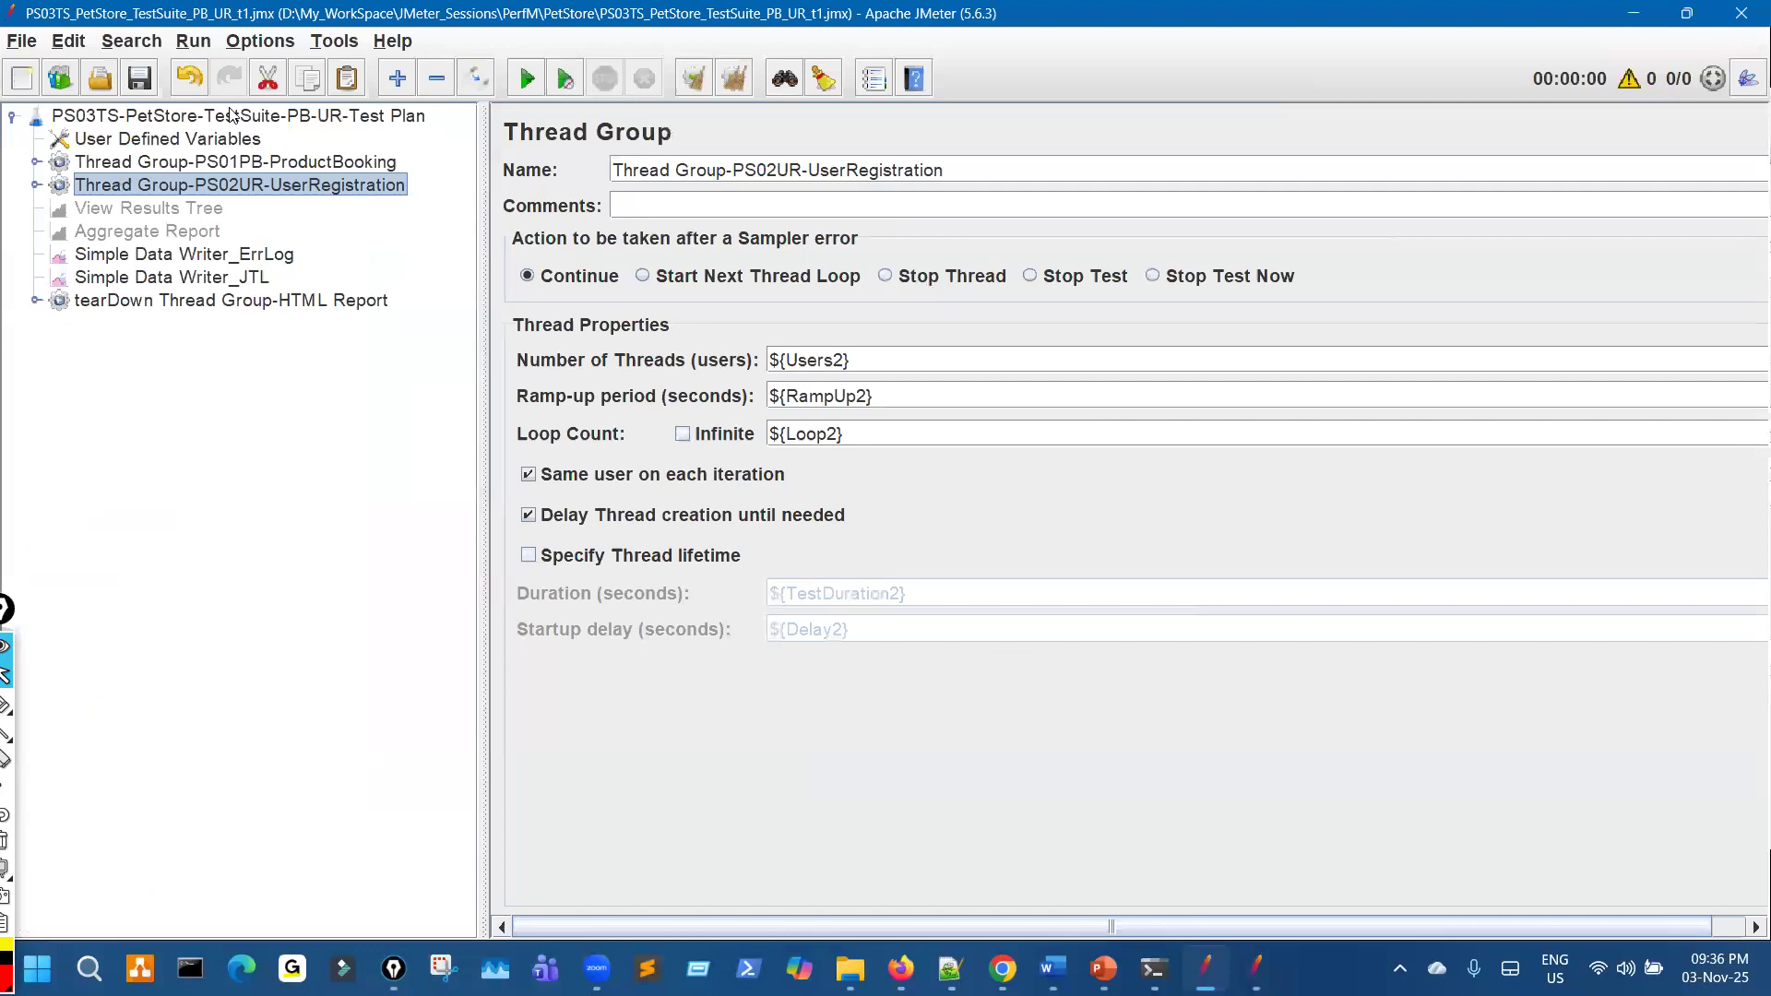
{"action": "left_click", "coordinate": [231, 115]}
{"action": "right_click", "coordinate": [230, 114]}
{"action": "mouse_move", "coordinate": [413, 124]}
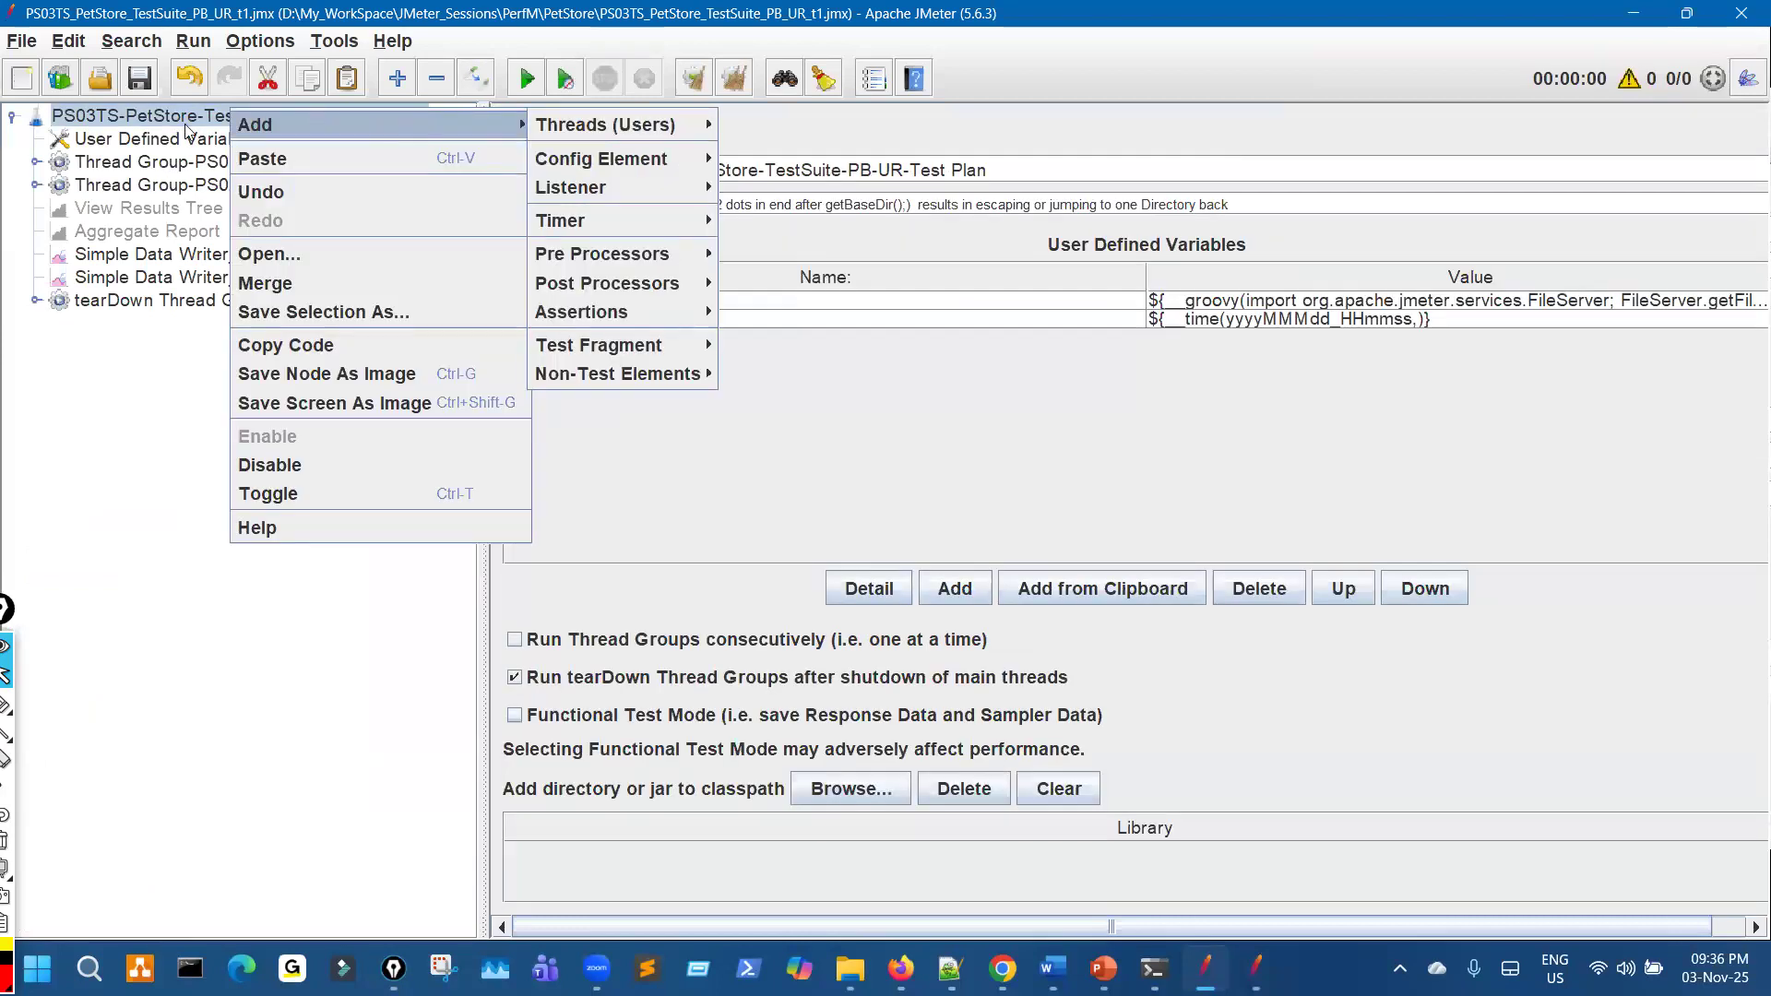
Switch to the PowerPoint Test Suite slide, review the Module Controller & Test Fragment and Include Controller methods, and return to JMeter
{"action": "left_click", "coordinate": [1103, 968]}
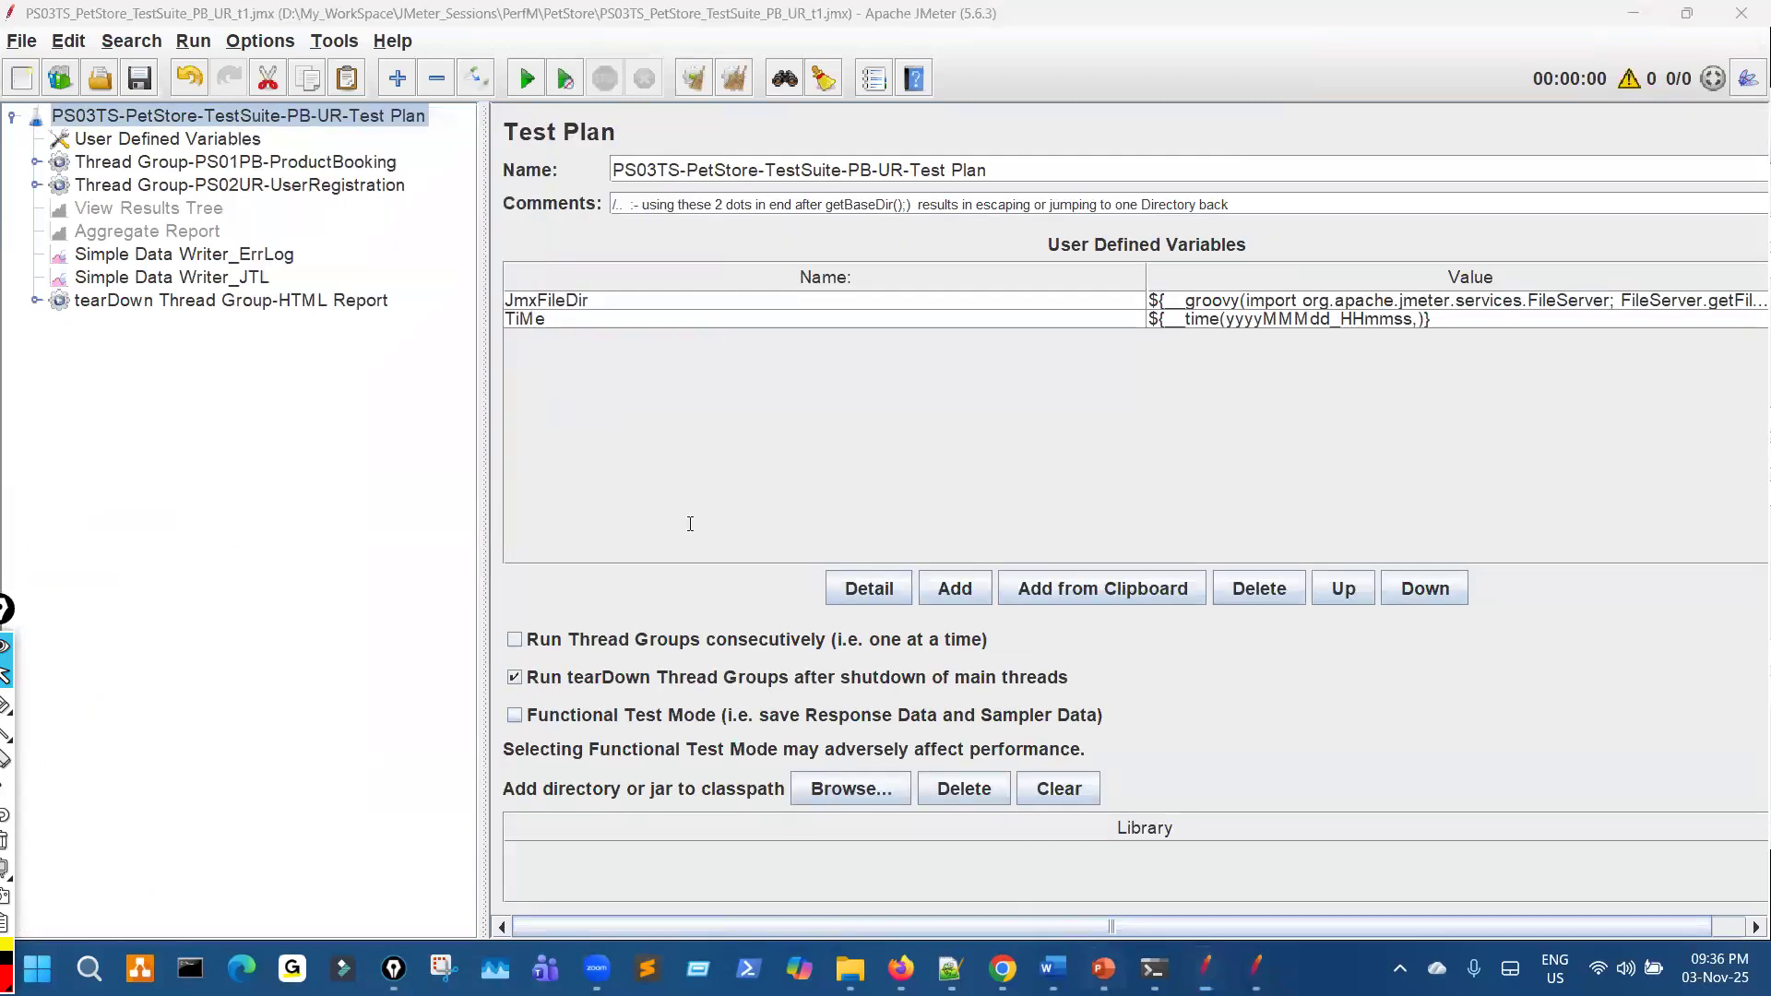
{"action": "left_click_drag", "start_coordinate": [609, 422], "coordinate": [651, 419]}
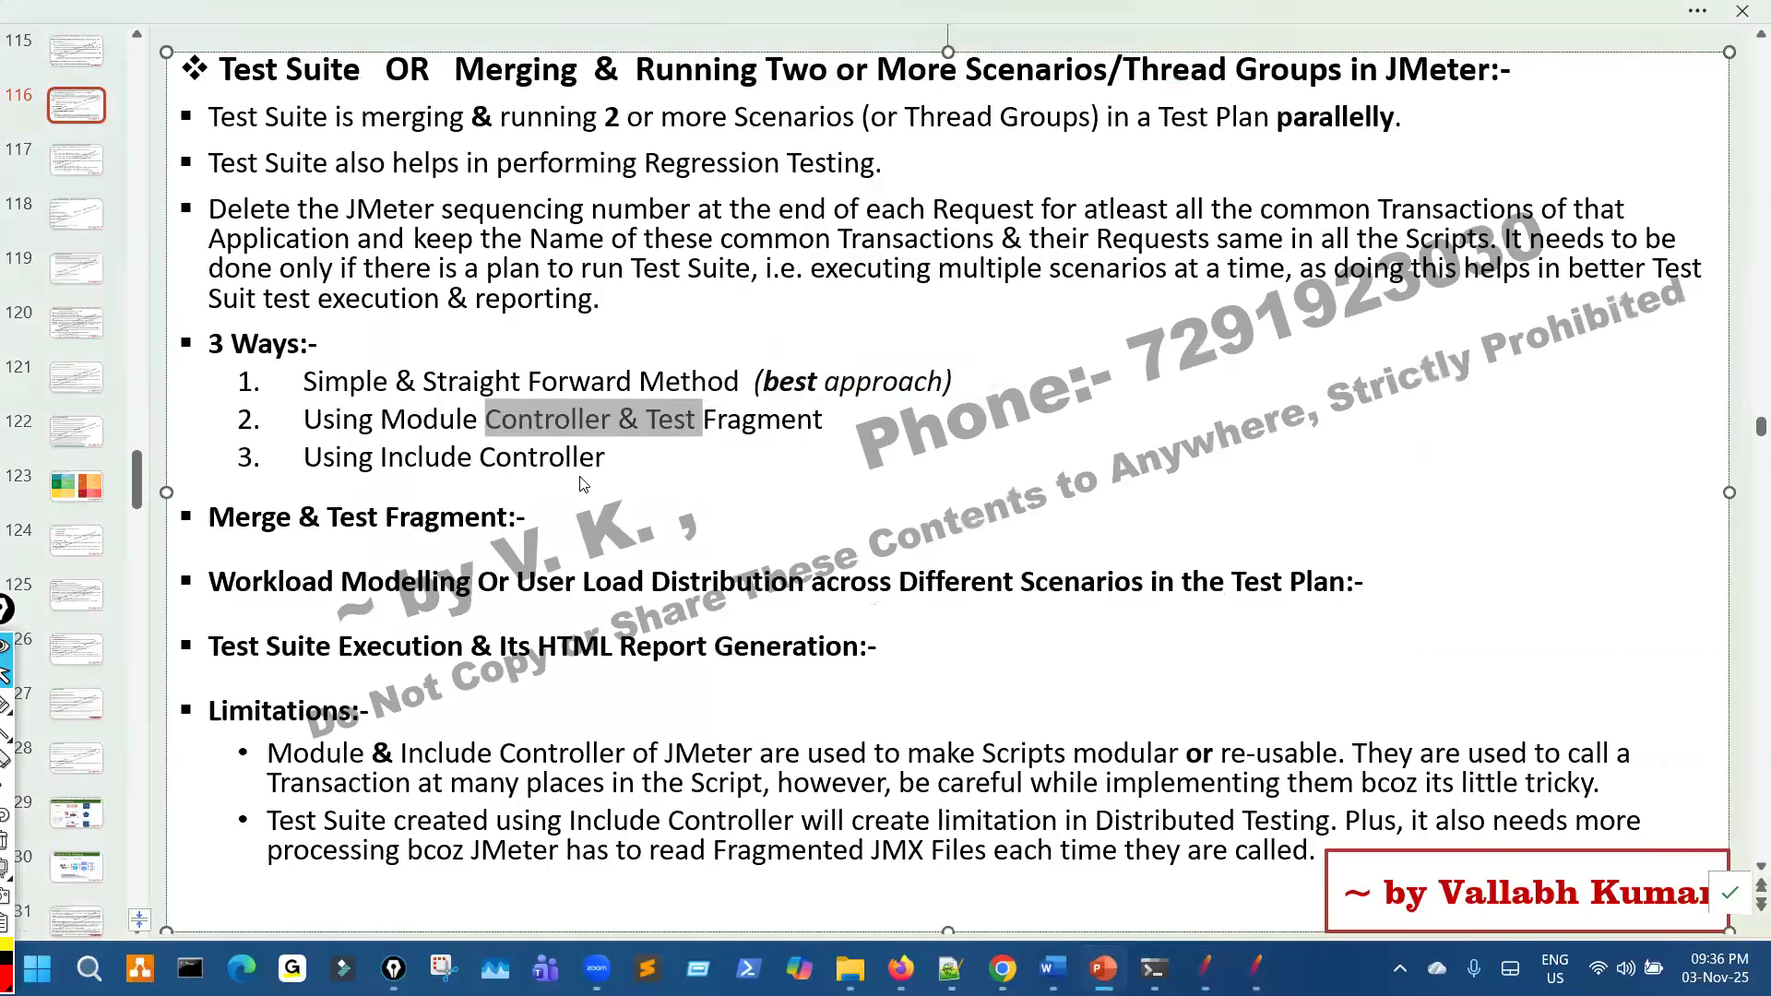
{"action": "left_click_drag", "start_coordinate": [388, 457], "coordinate": [605, 457]}
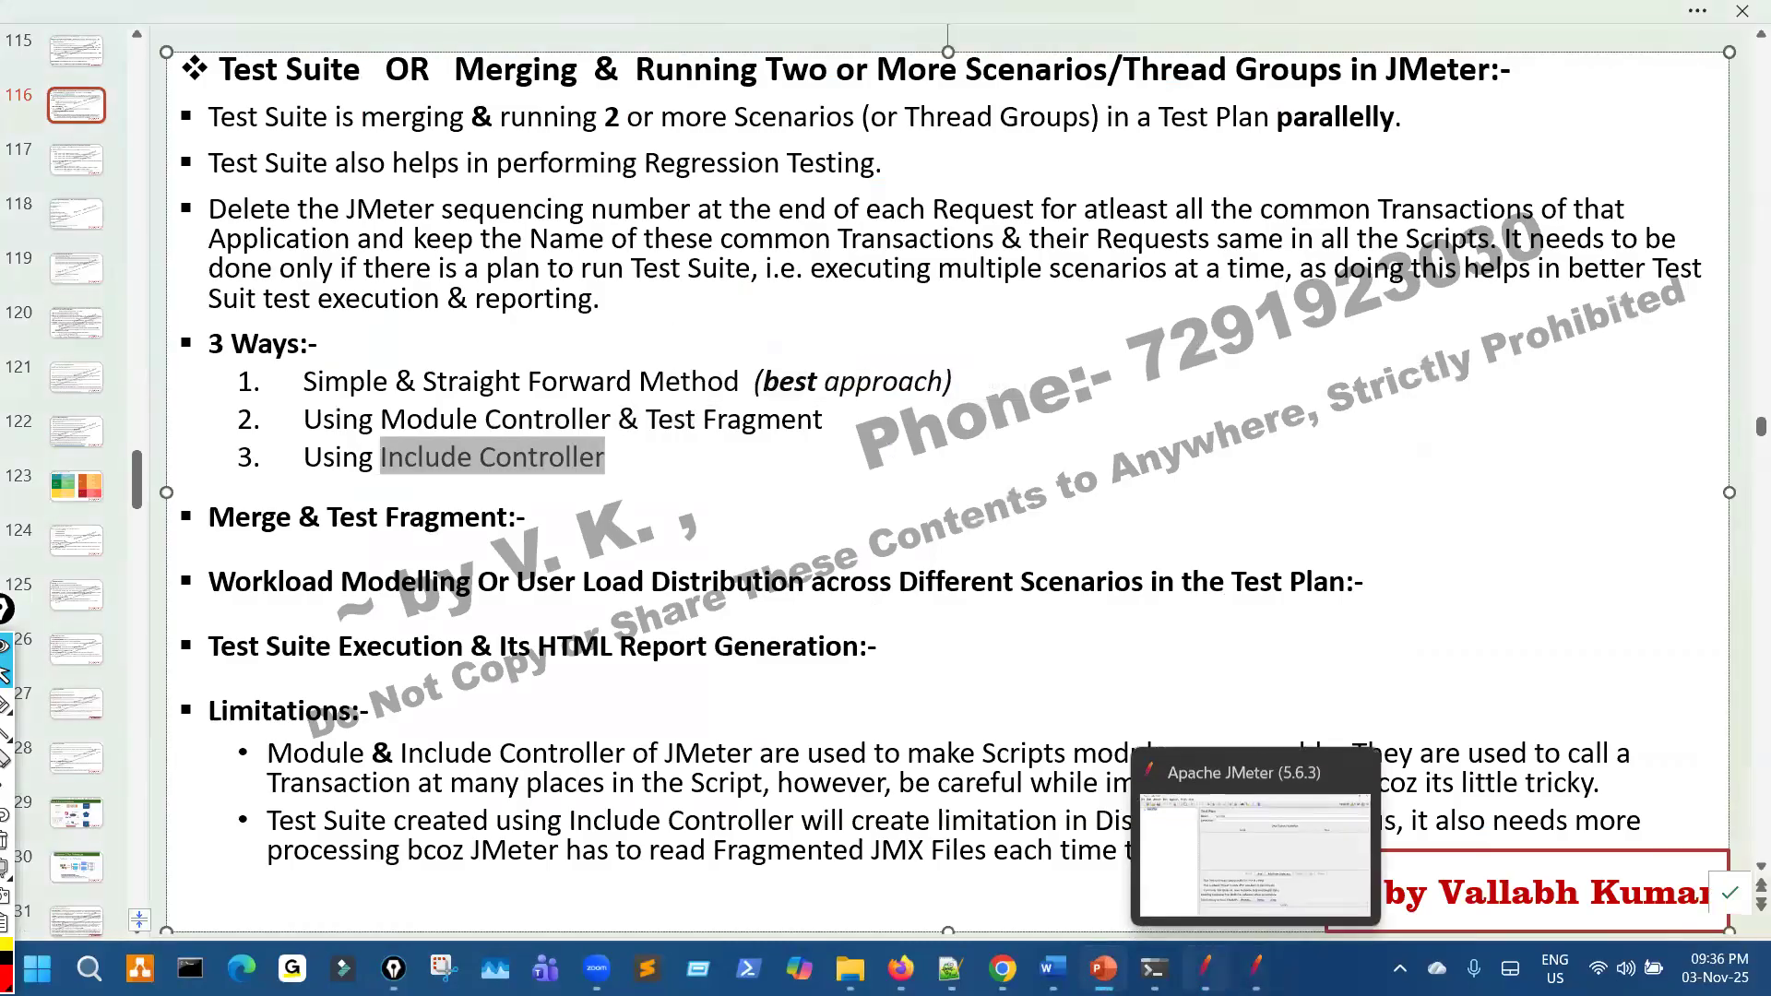
{"action": "left_click", "coordinate": [1205, 969]}
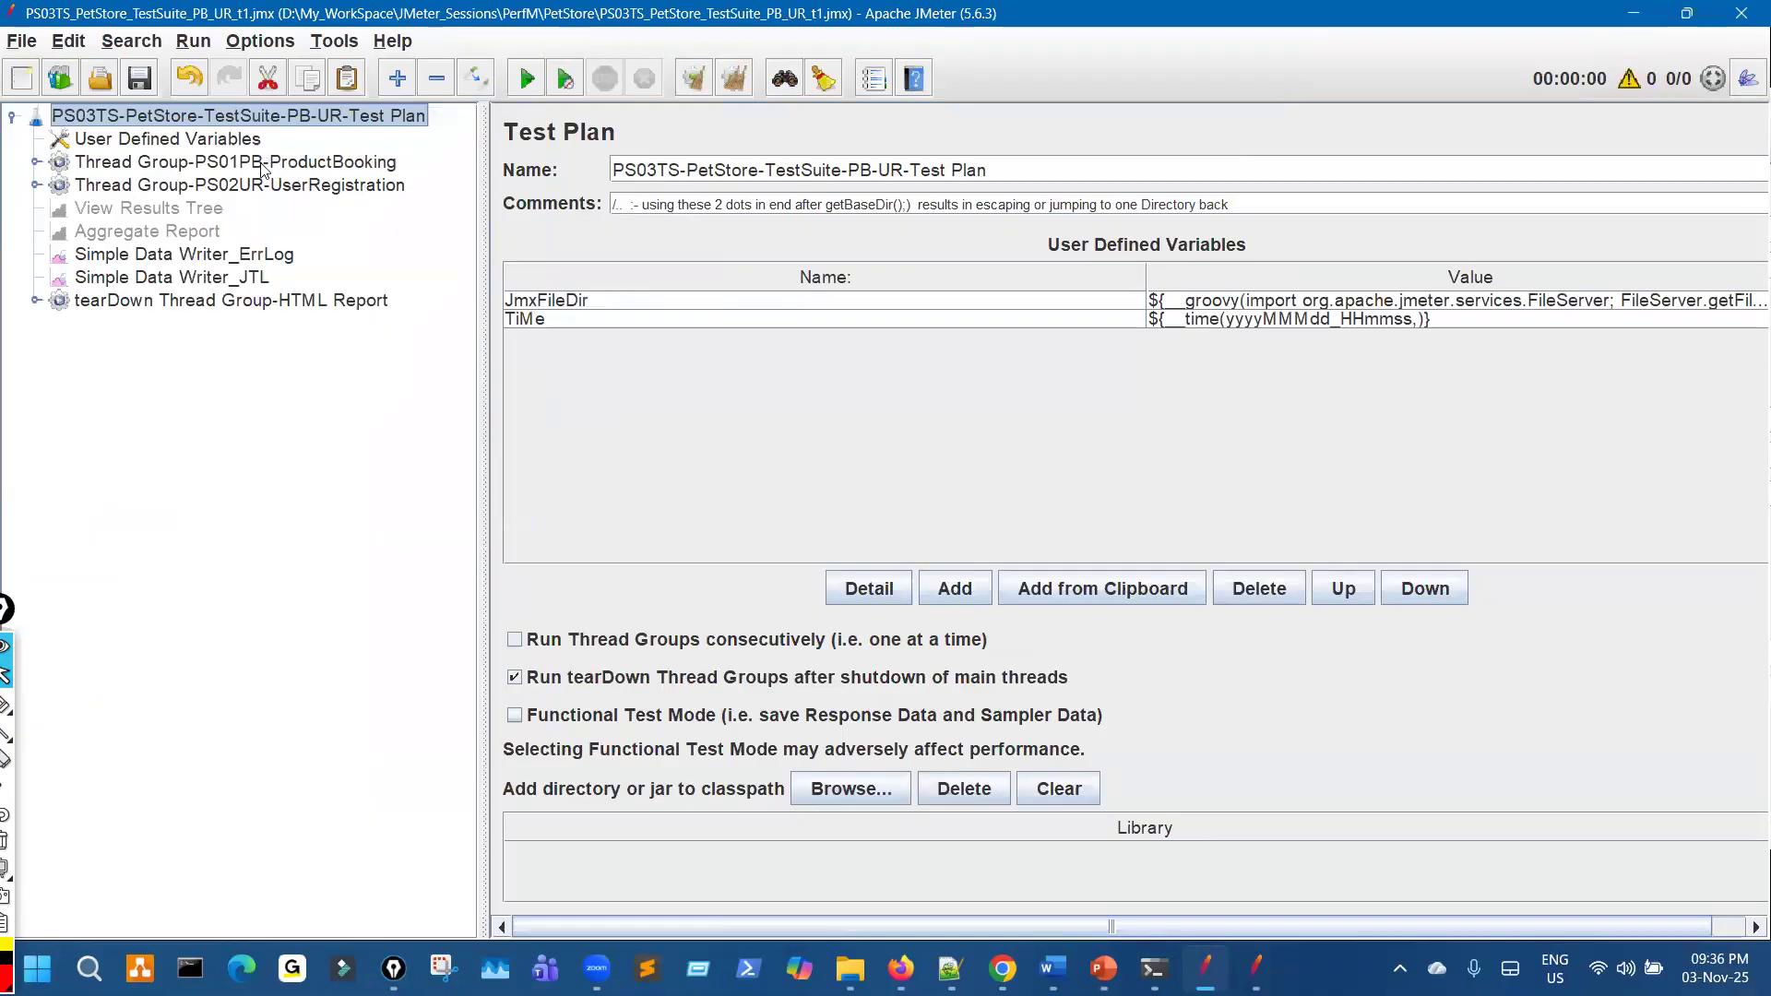
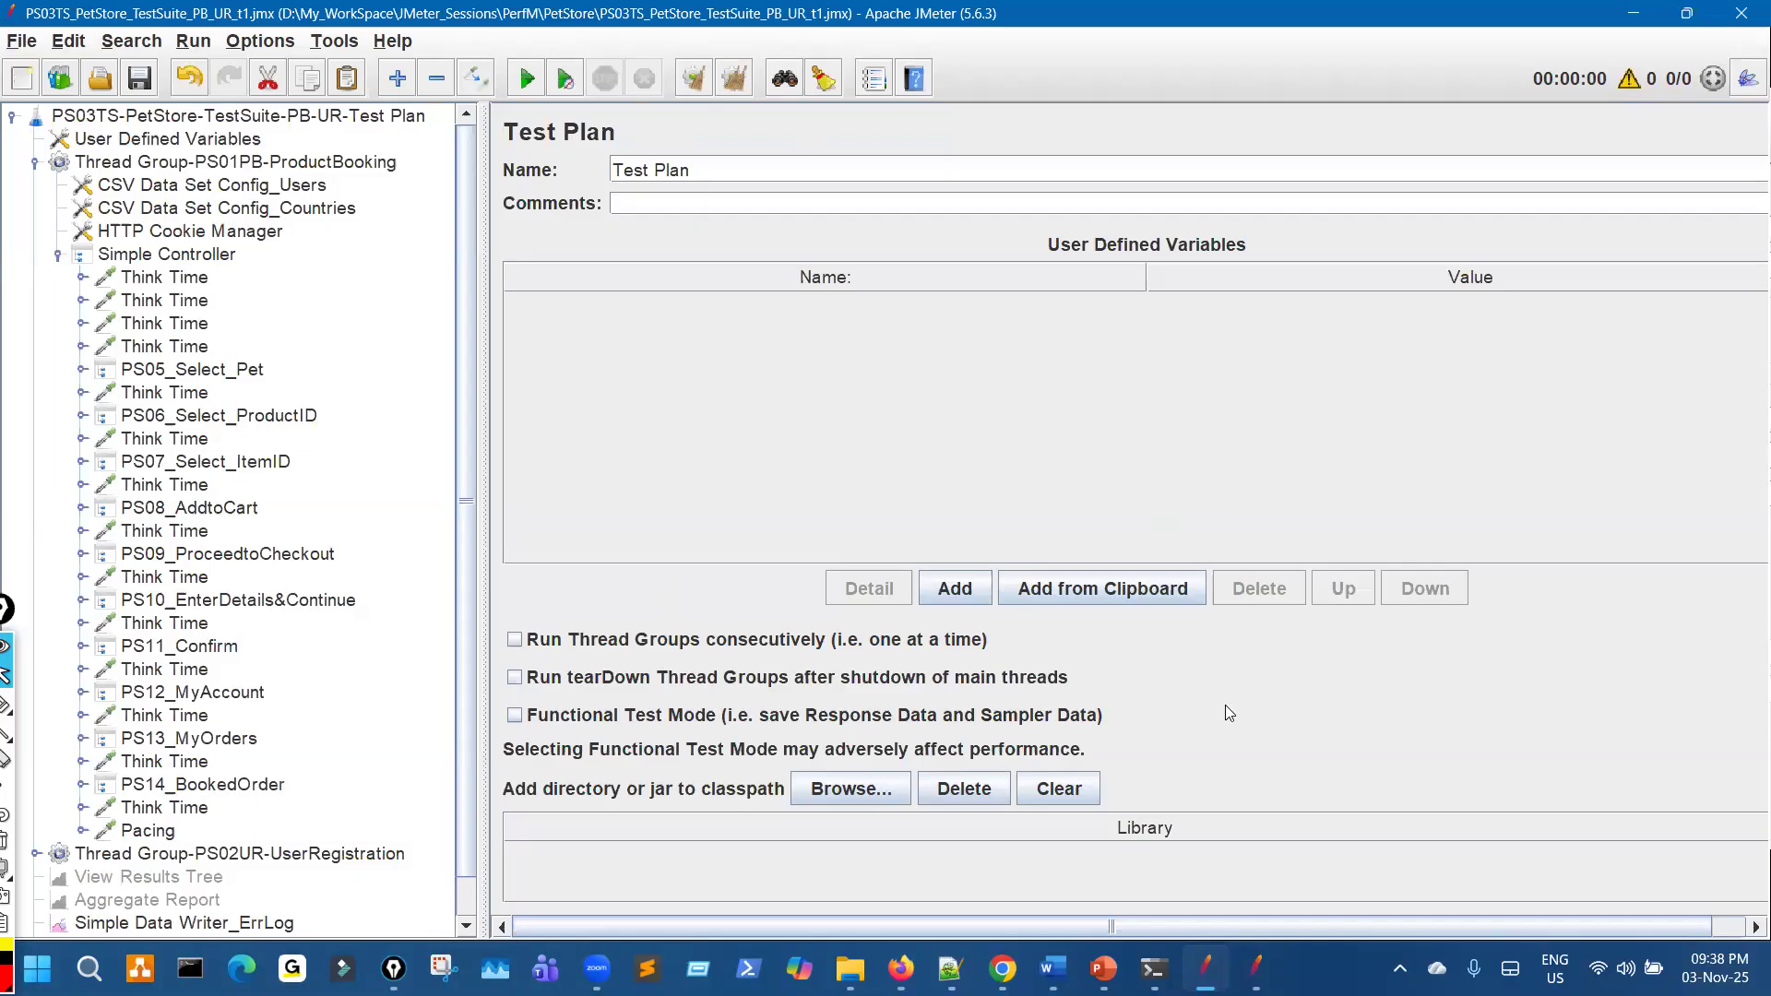
Connect the computer to the AirFiber Wi-Fi network and close the network settings
{"action": "left_click", "coordinate": [1625, 968]}
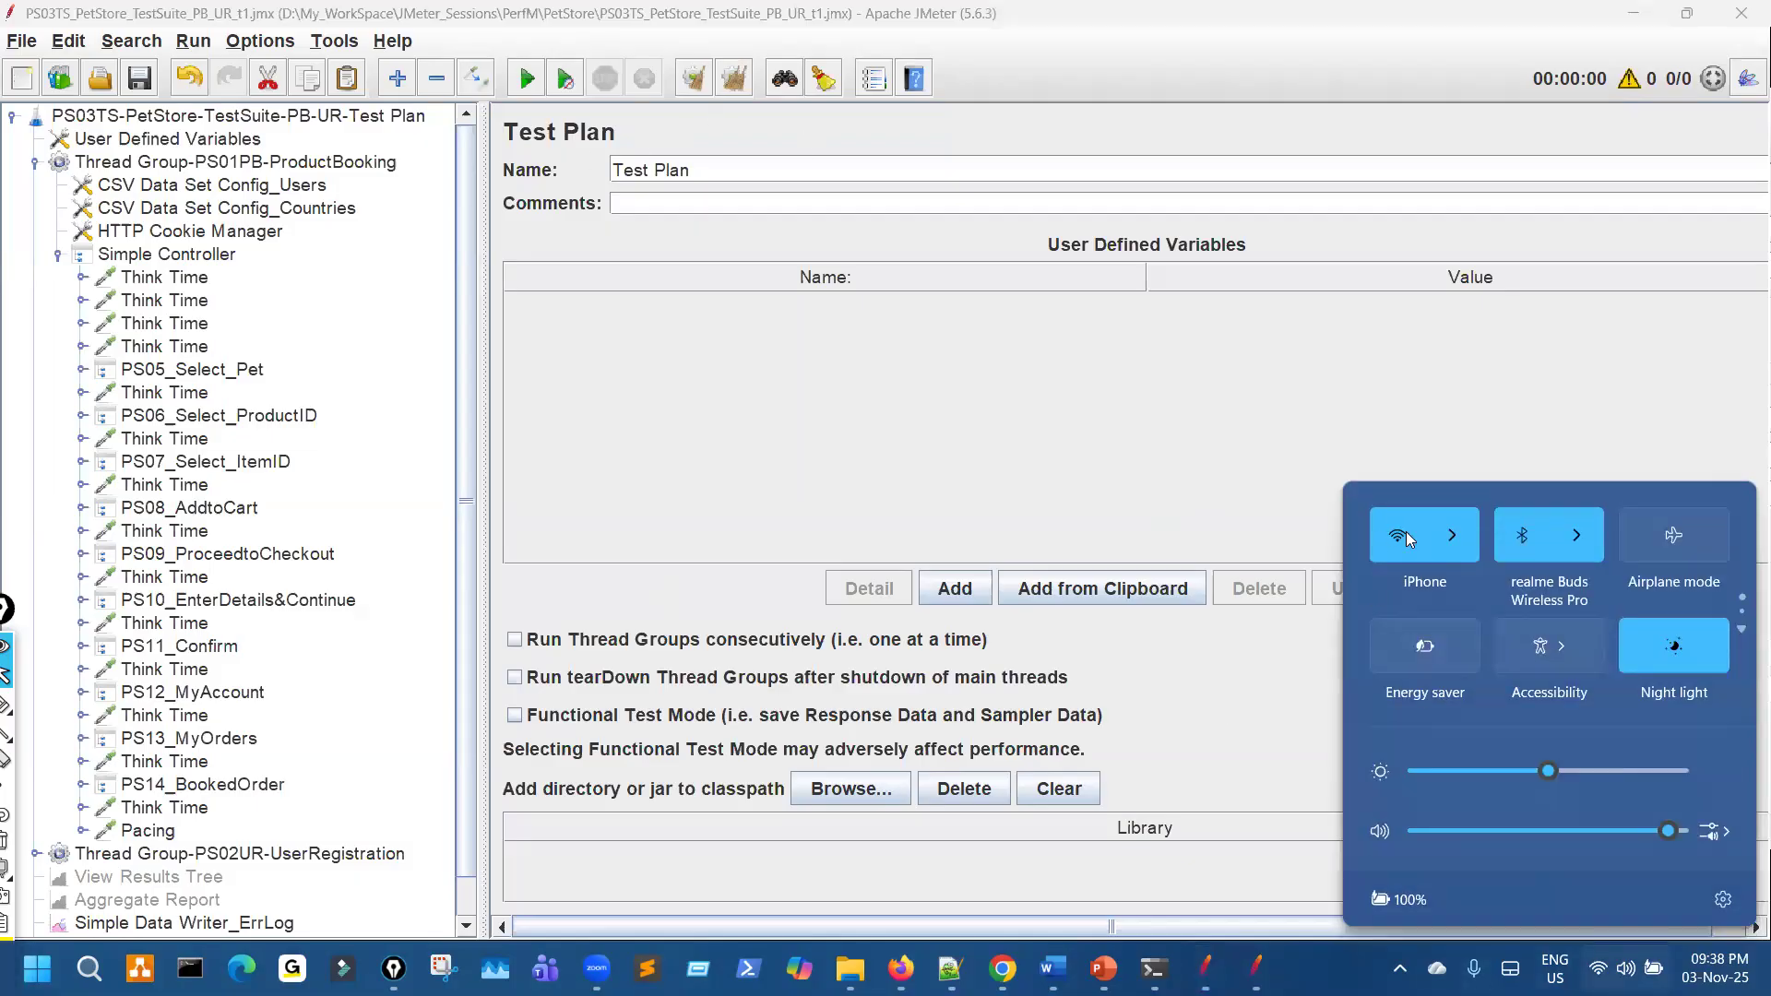
{"action": "left_click", "coordinate": [1459, 541]}
{"action": "left_click", "coordinate": [1518, 679]}
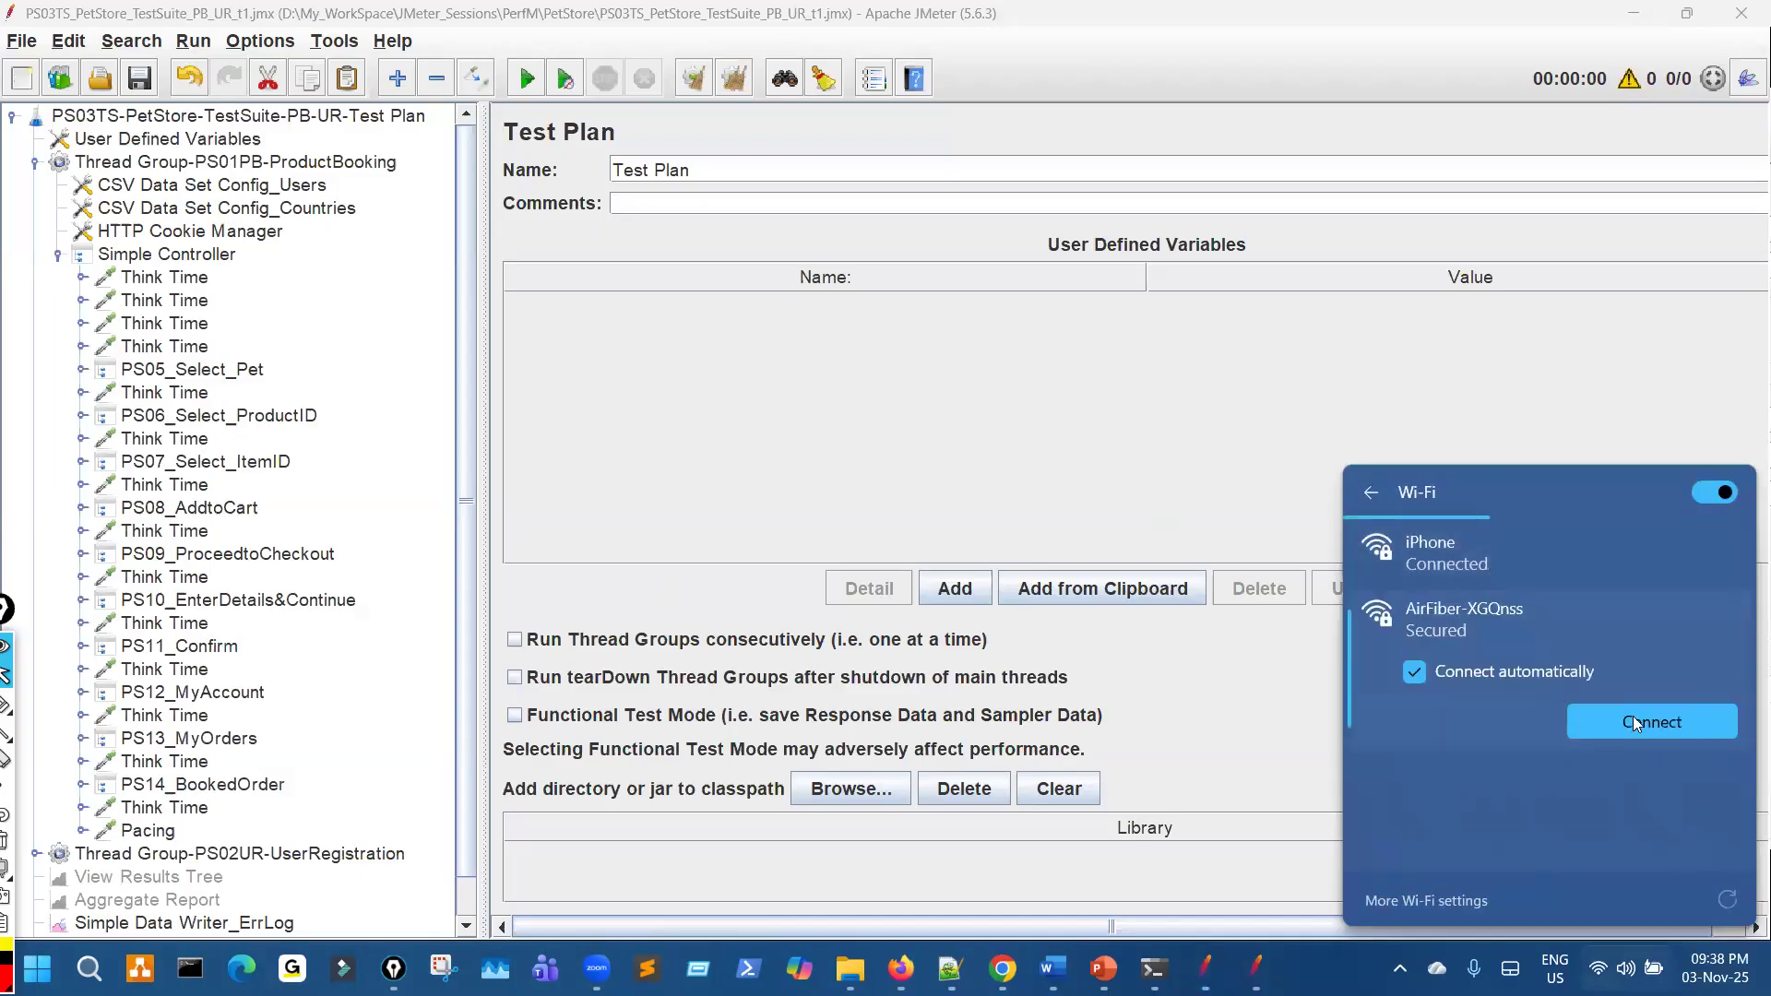
{"action": "left_click", "coordinate": [1636, 716]}
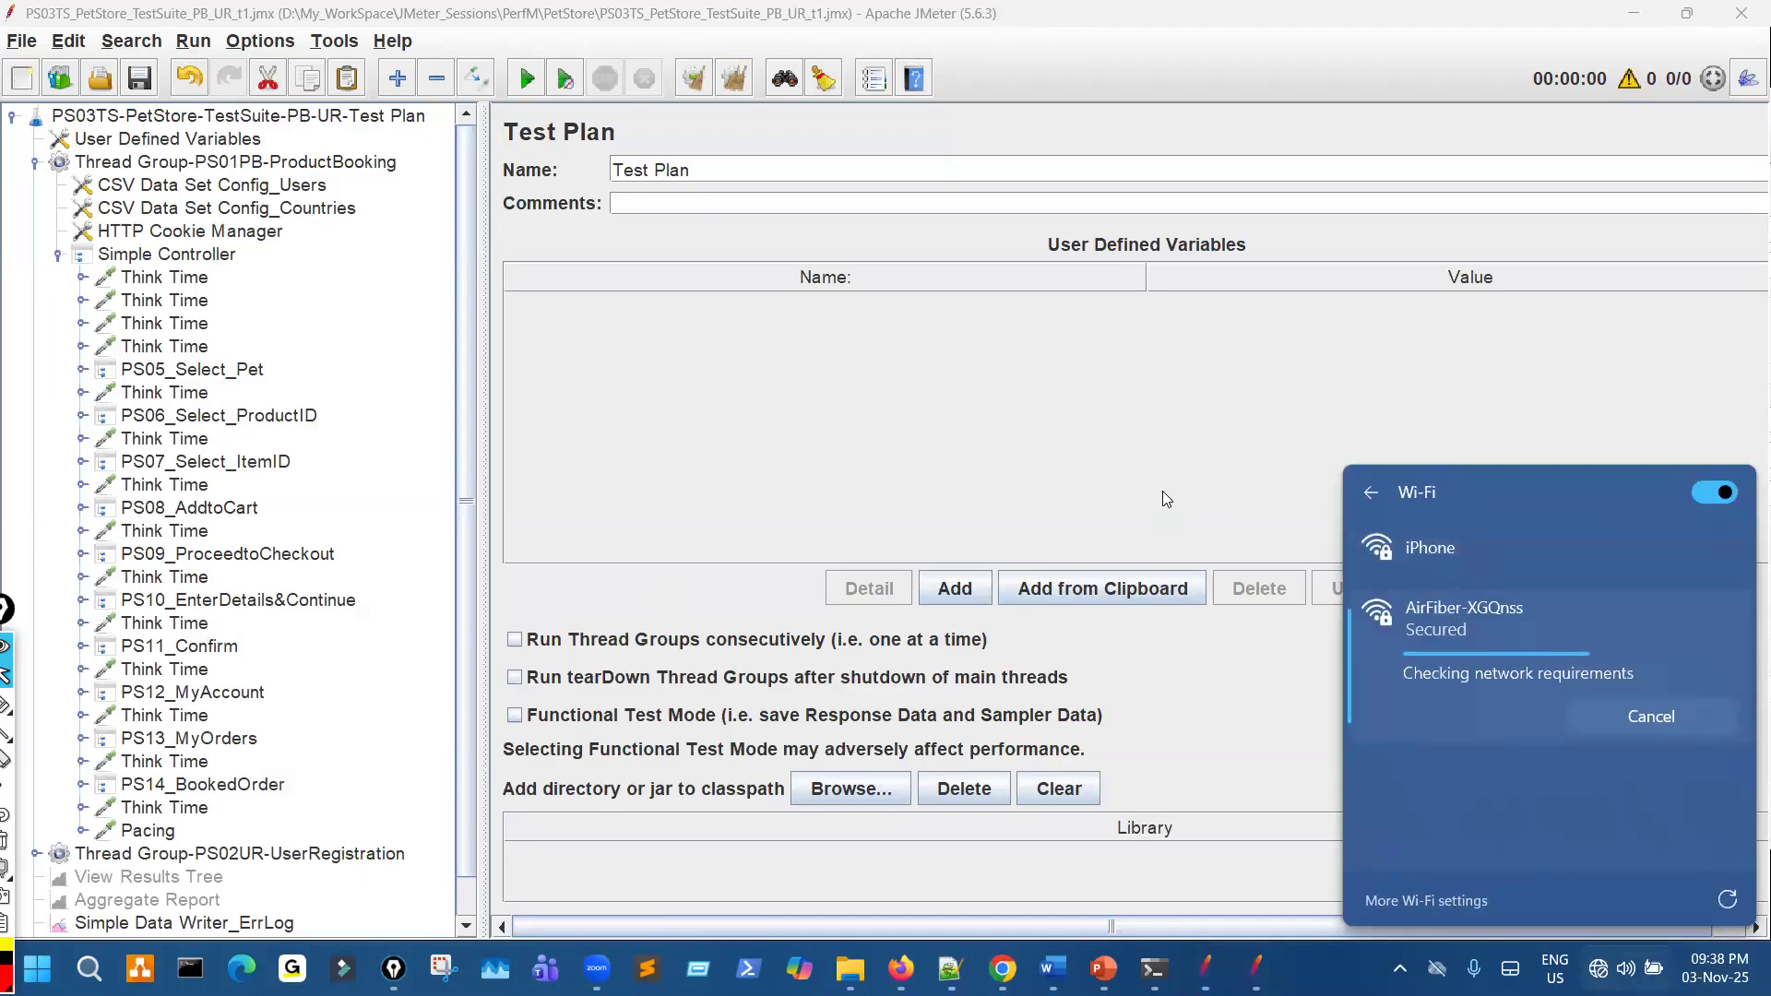
{"action": "left_click", "coordinate": [1081, 450]}
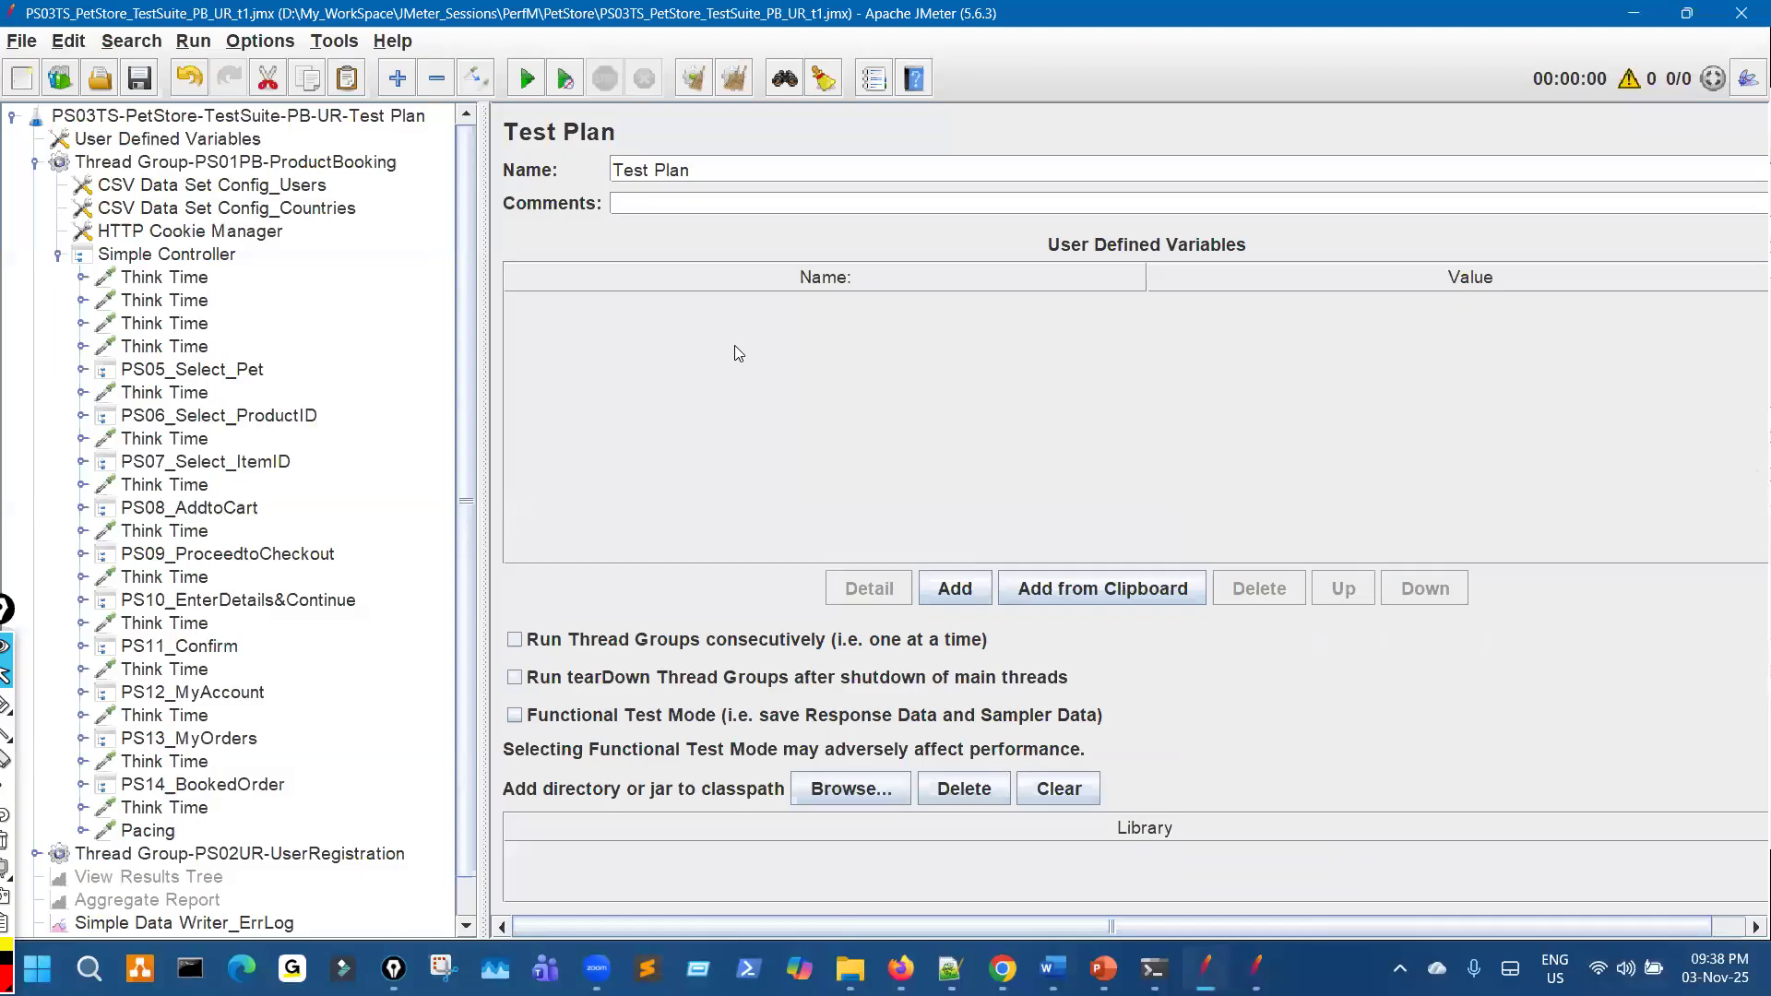
Examine the Think Time elements in the PS01PB-ProductBooking Simple Controller and collapse both scenario thread groups
{"action": "left_click", "coordinate": [198, 255]}
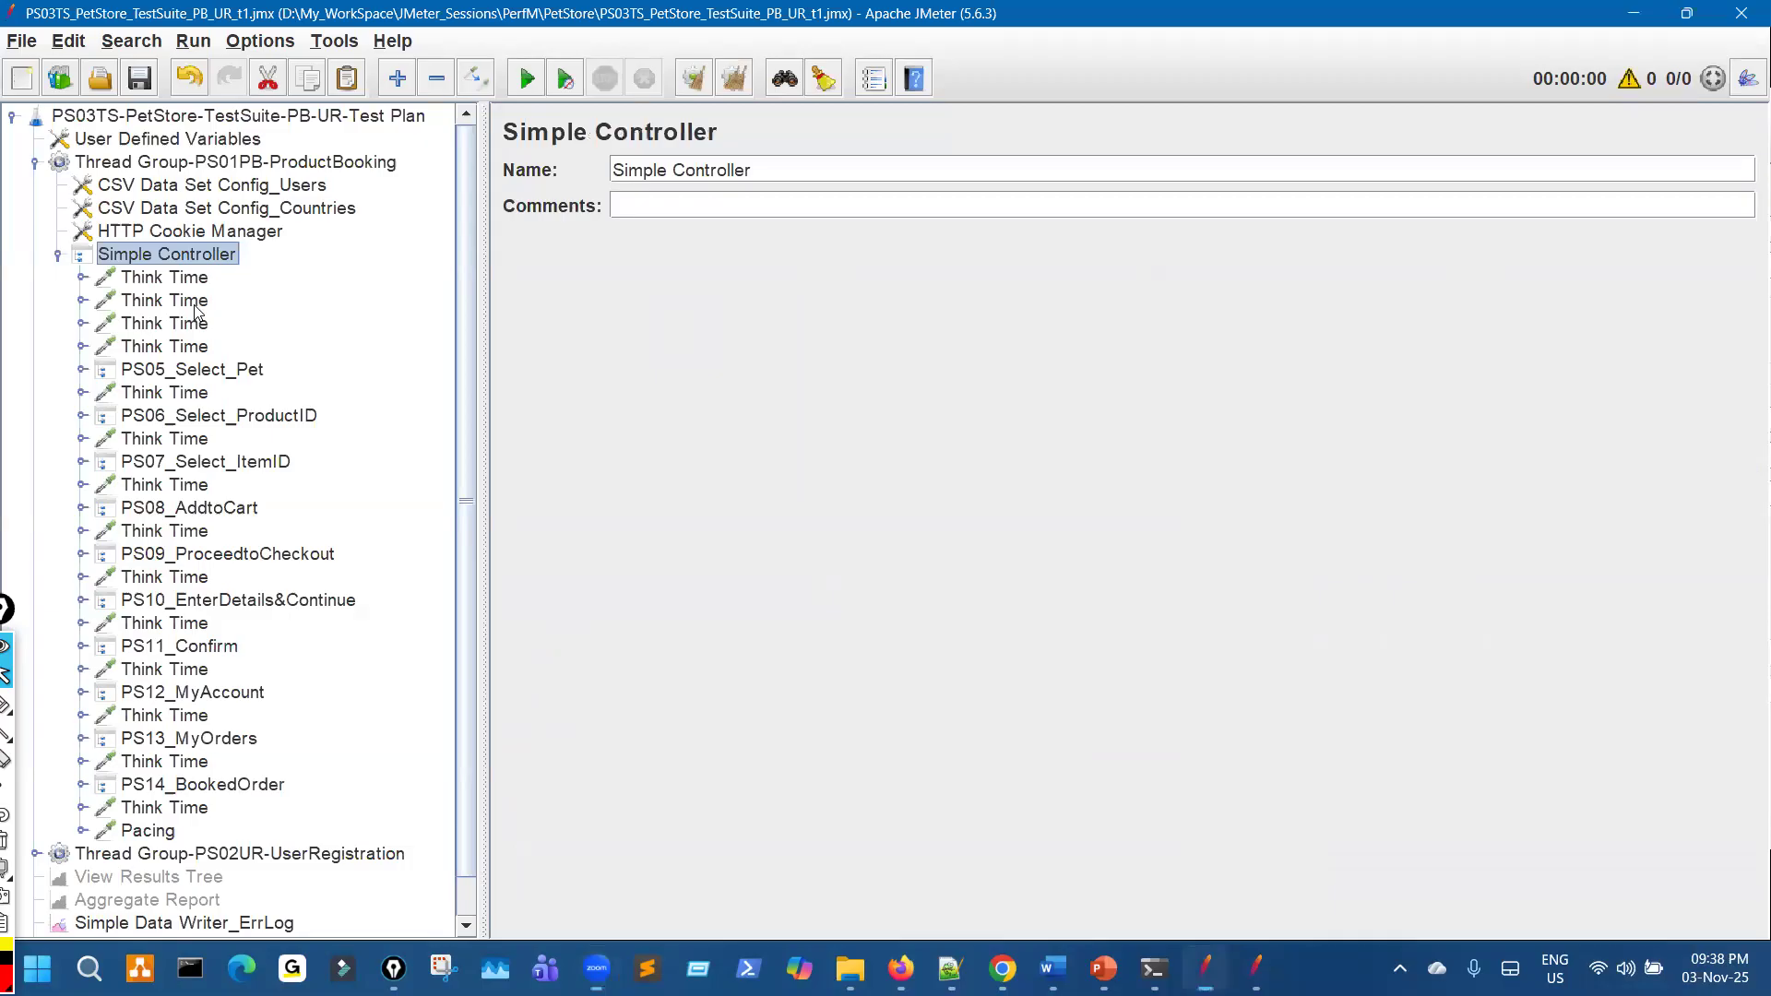
{"action": "left_click", "coordinate": [196, 280]}
{"action": "left_click", "coordinate": [196, 303]}
{"action": "left_click", "coordinate": [201, 350]}
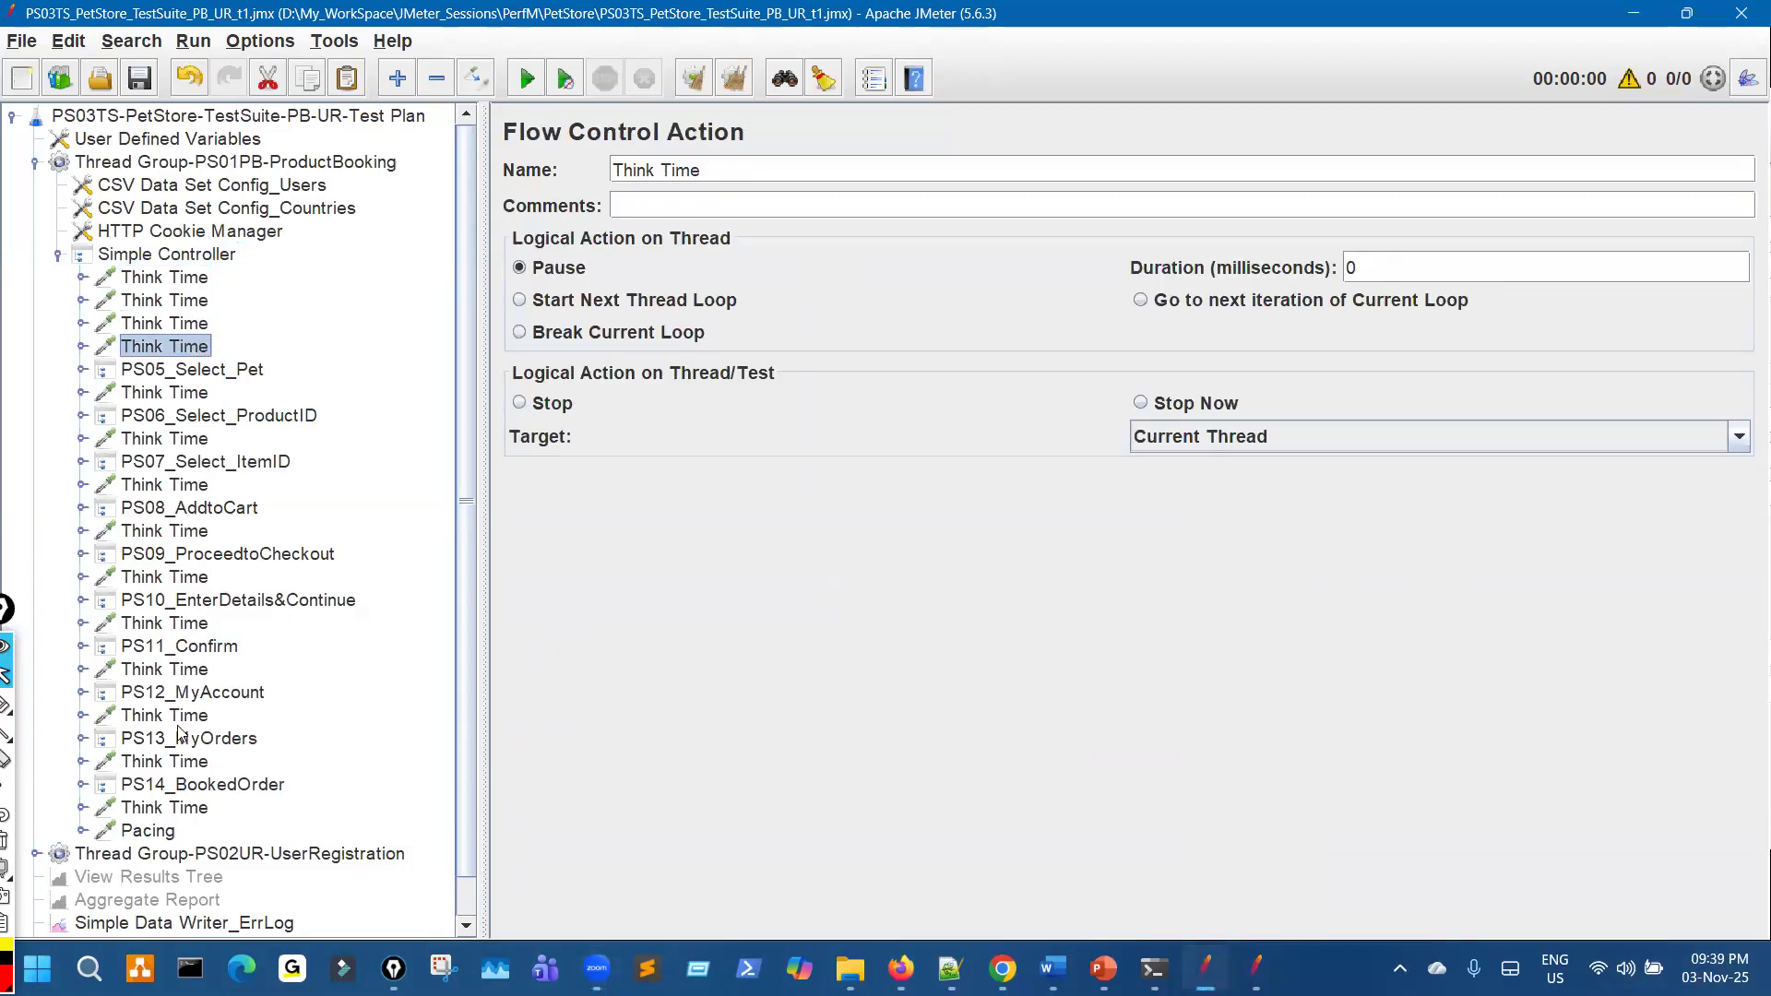
{"action": "left_click", "coordinate": [60, 257]}
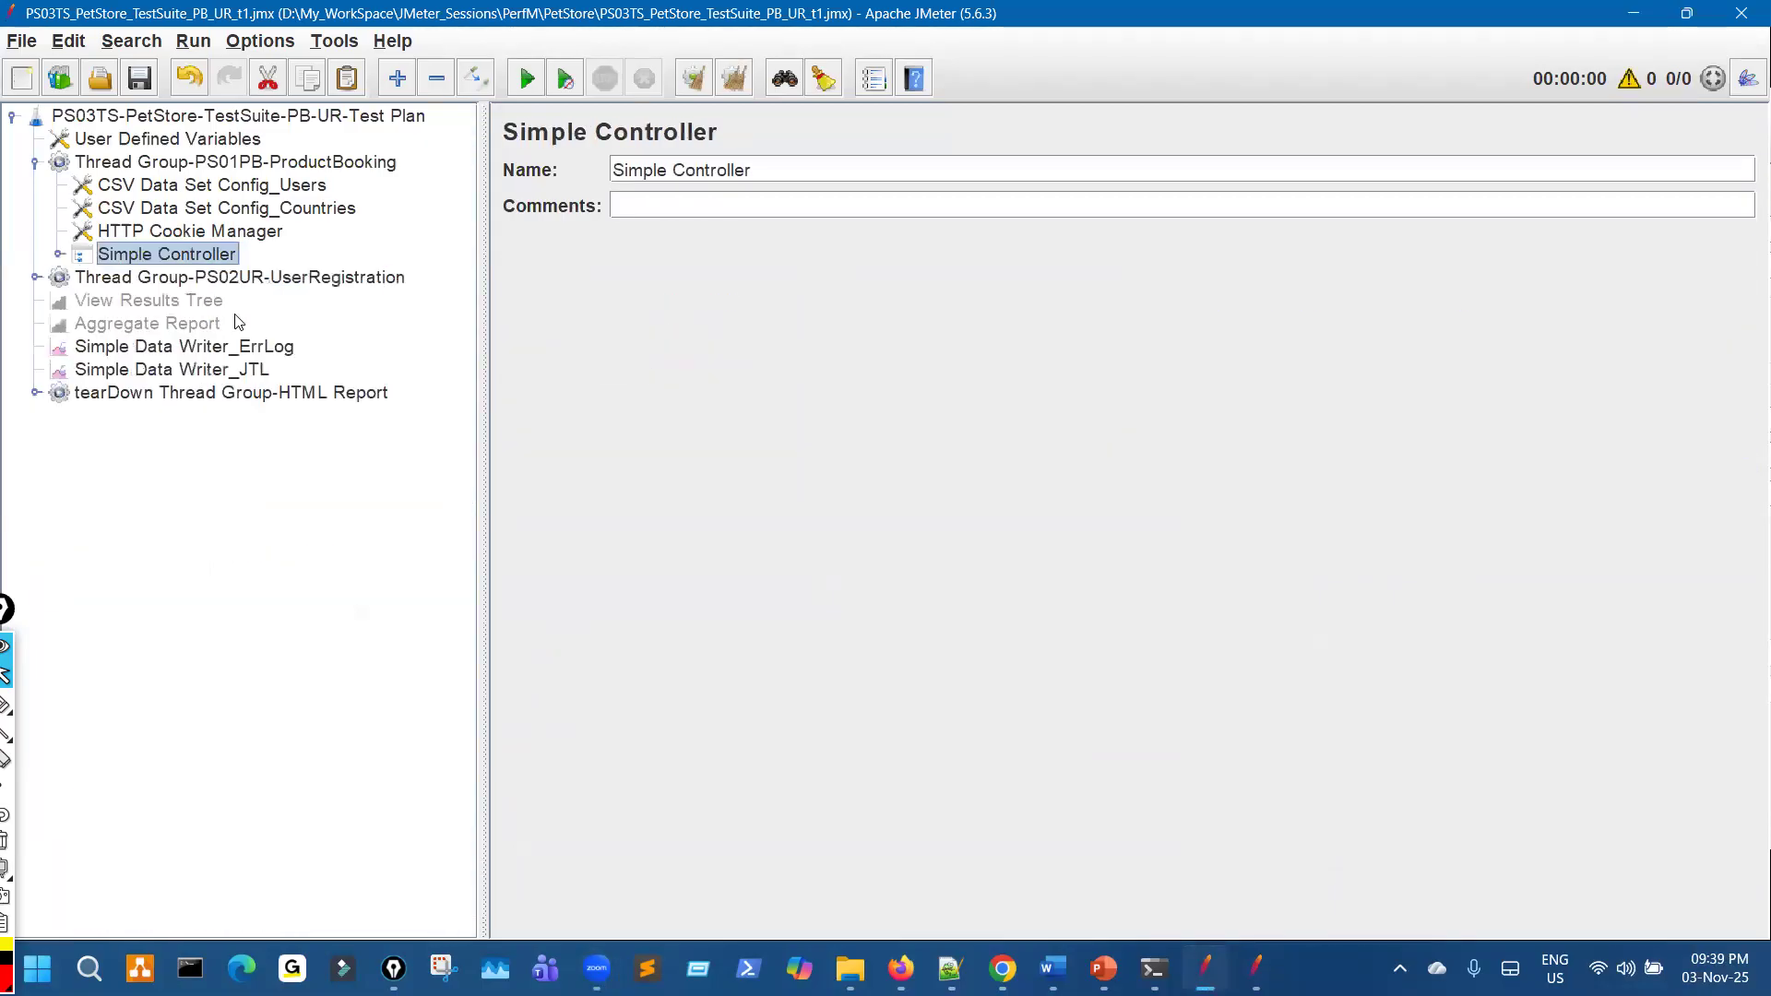
{"action": "left_click", "coordinate": [1625, 968]}
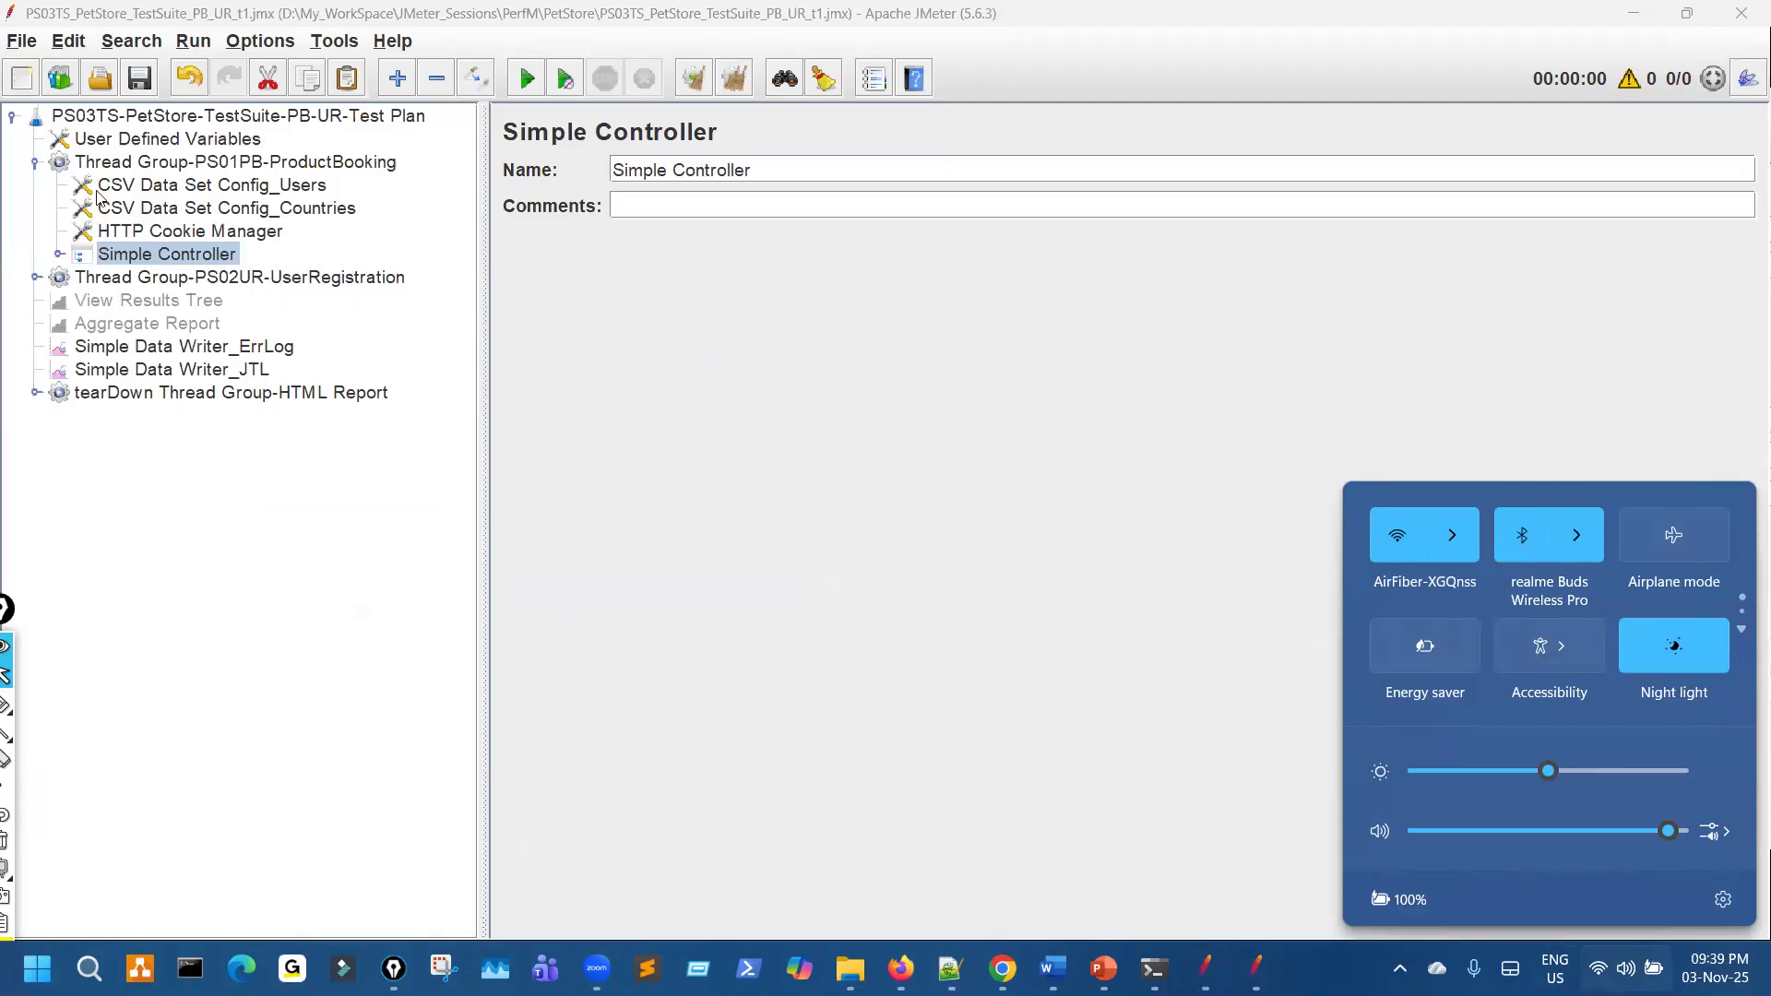
{"action": "left_click", "coordinate": [37, 166]}
{"action": "left_click", "coordinate": [37, 183]}
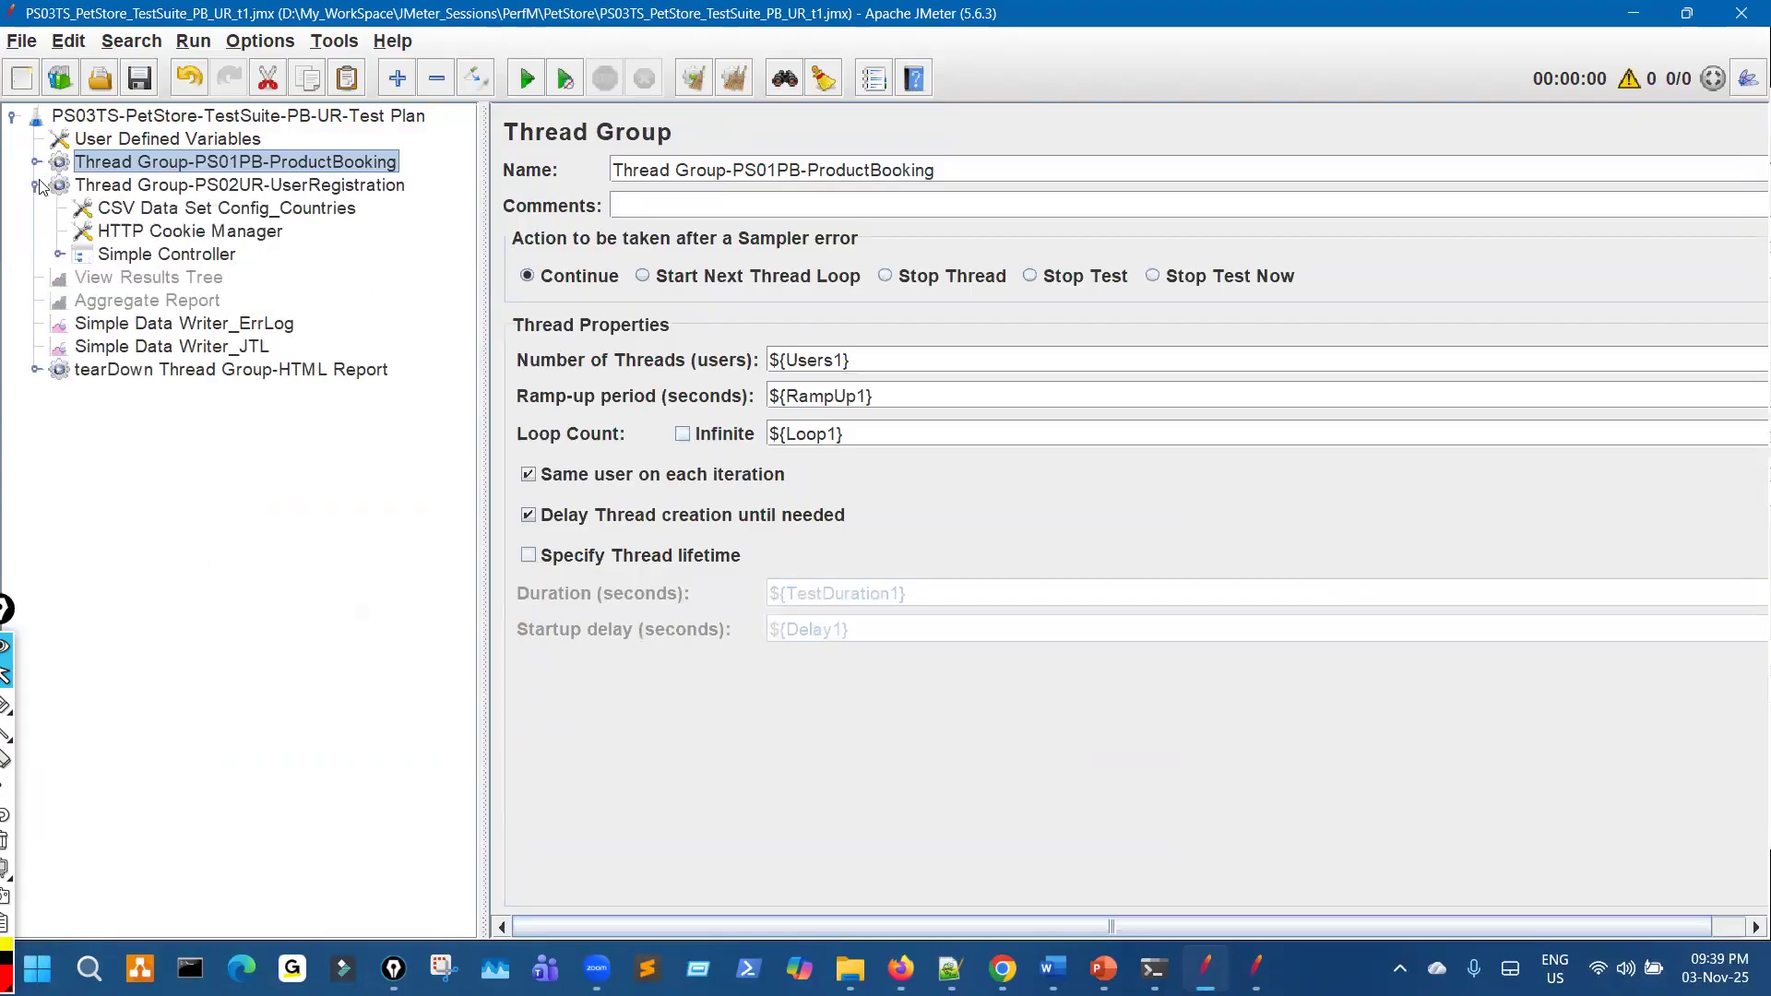
{"action": "left_click", "coordinate": [35, 184]}
Add a Test Fragment to the test plan and move it between User Defined Variables and Thread Group-PS01PB-ProductBooking
{"action": "left_click", "coordinate": [212, 115]}
{"action": "right_click", "coordinate": [212, 116]}
{"action": "mouse_move", "coordinate": [231, 132]}
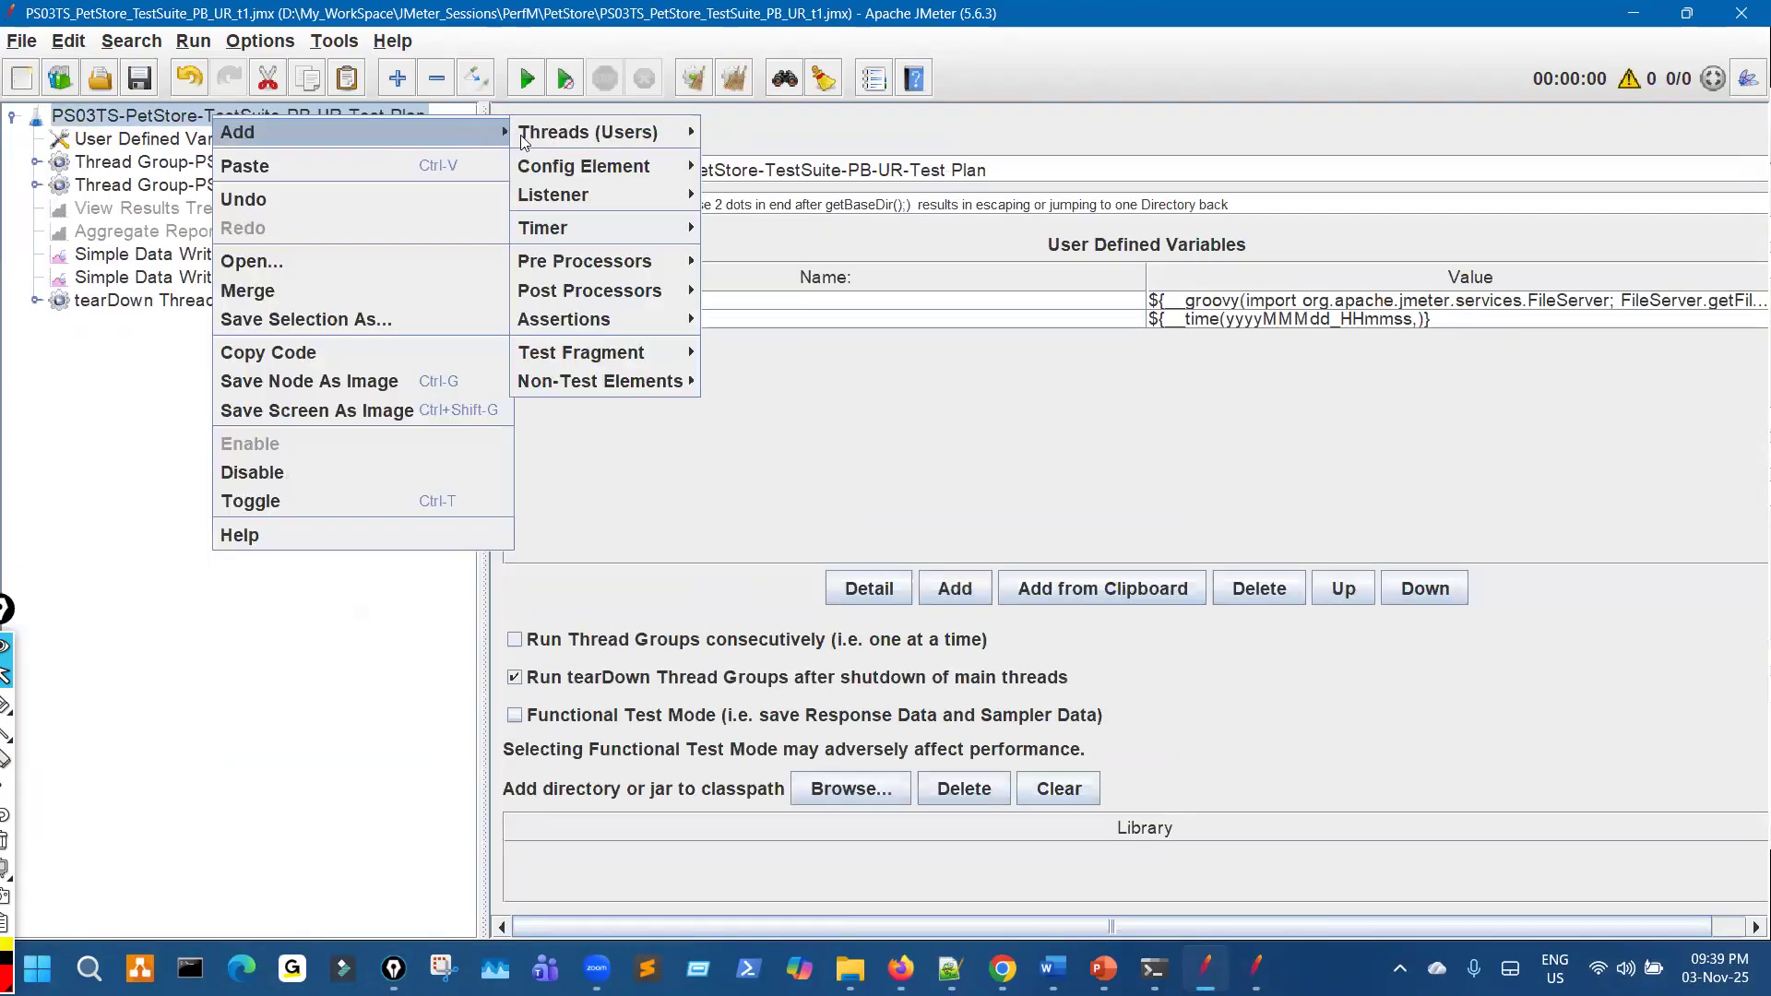
{"action": "mouse_move", "coordinate": [600, 352]}
{"action": "left_click", "coordinate": [788, 356]}
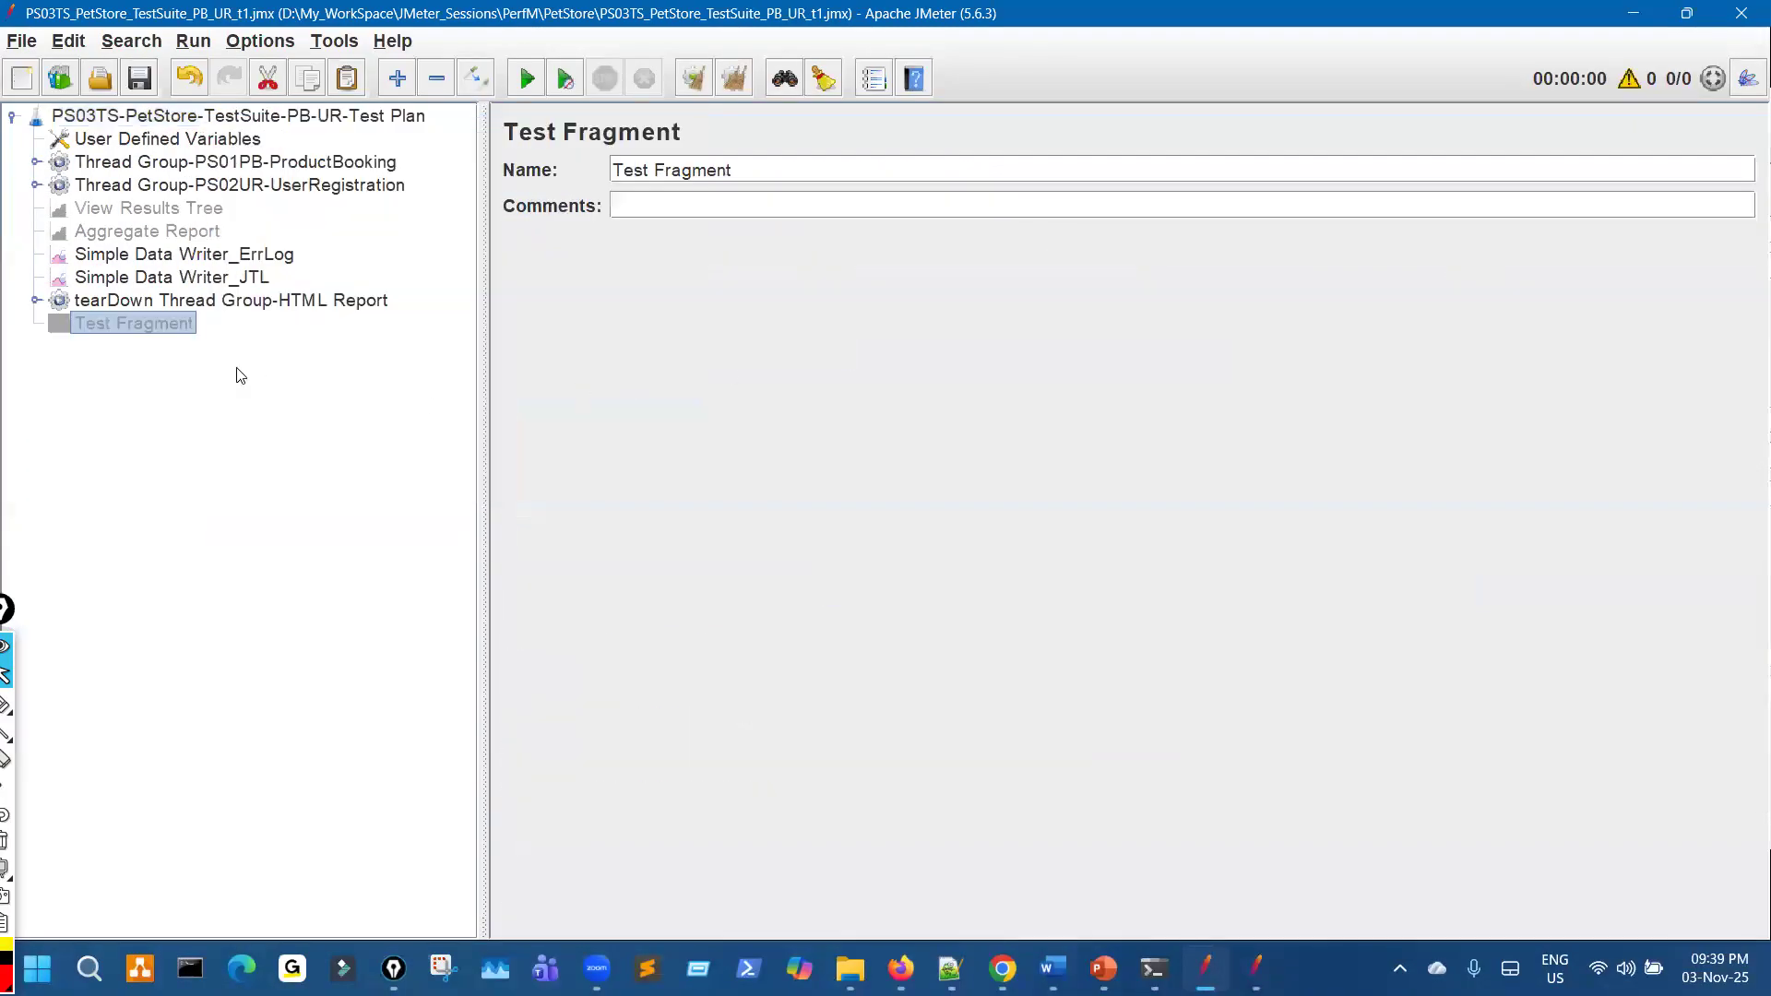
{"action": "left_click_drag", "start_coordinate": [167, 333], "coordinate": [130, 185]}
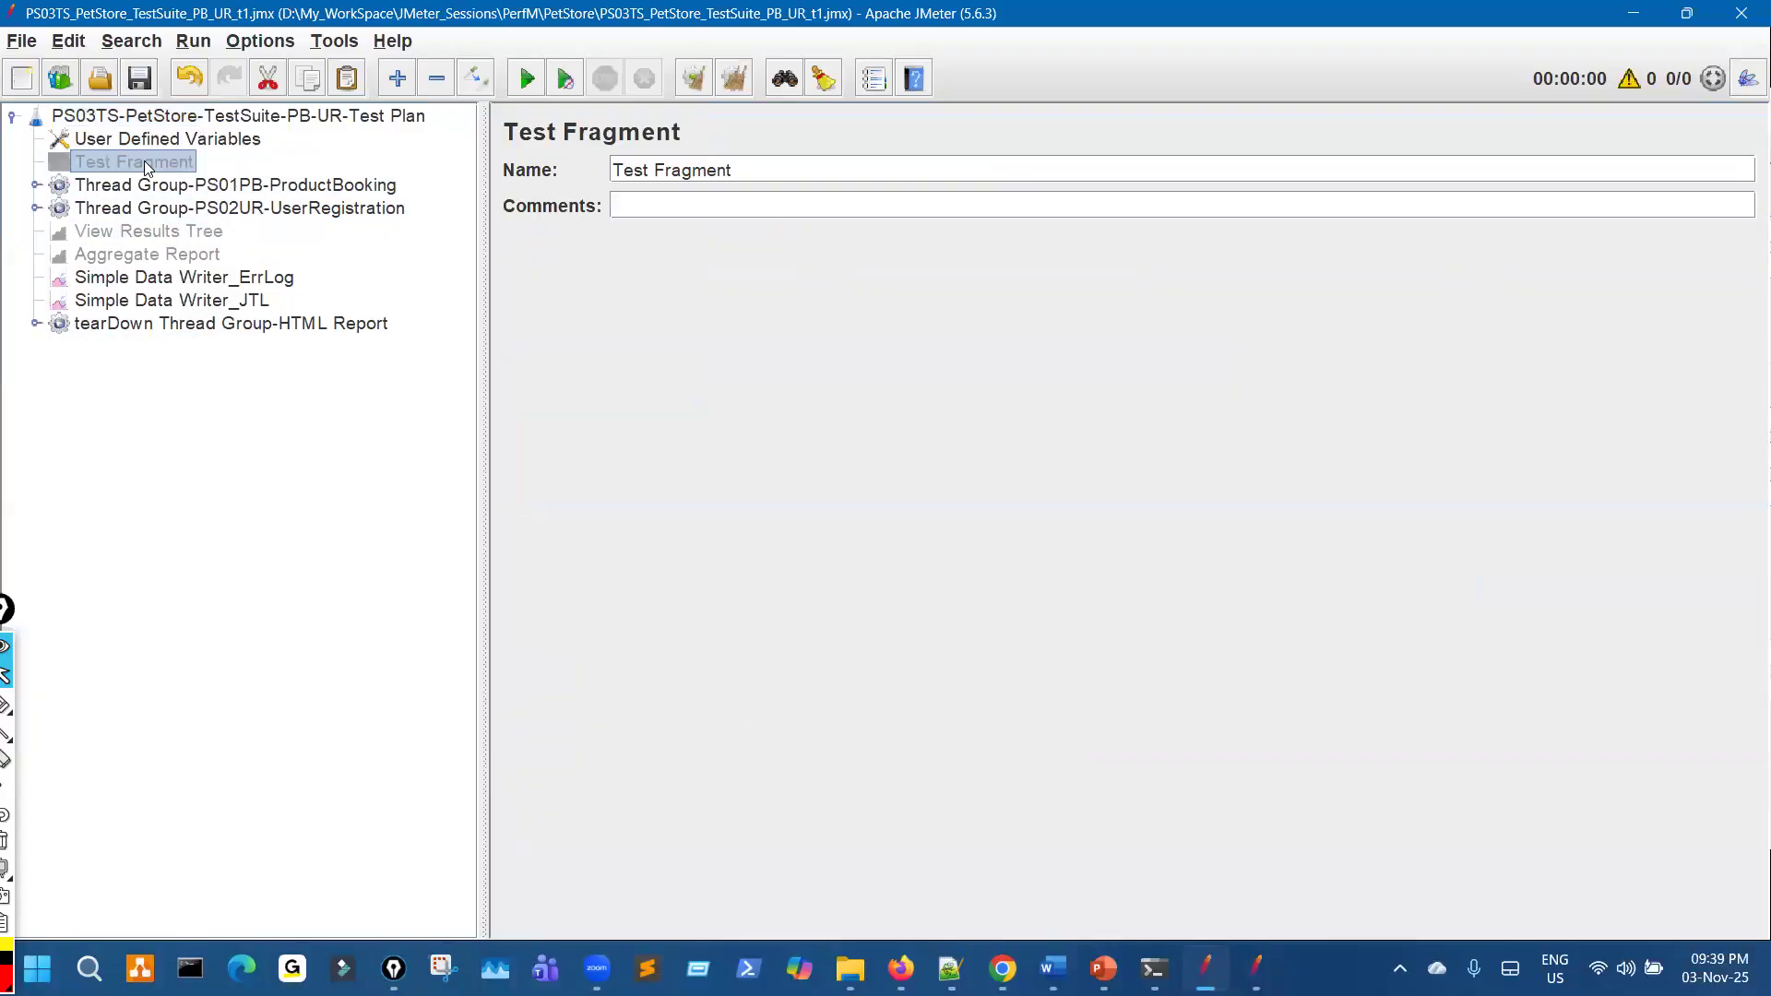
Copy PS01_HomePage, PS02_EnterStore, PS03_SignIn, PS04_Login and PS_SignOut from Thread Group-PS02UR-UserRegistration into the Test Fragment, and collapse the fragment
{"action": "left_click", "coordinate": [35, 208]}
{"action": "left_click", "coordinate": [58, 277]}
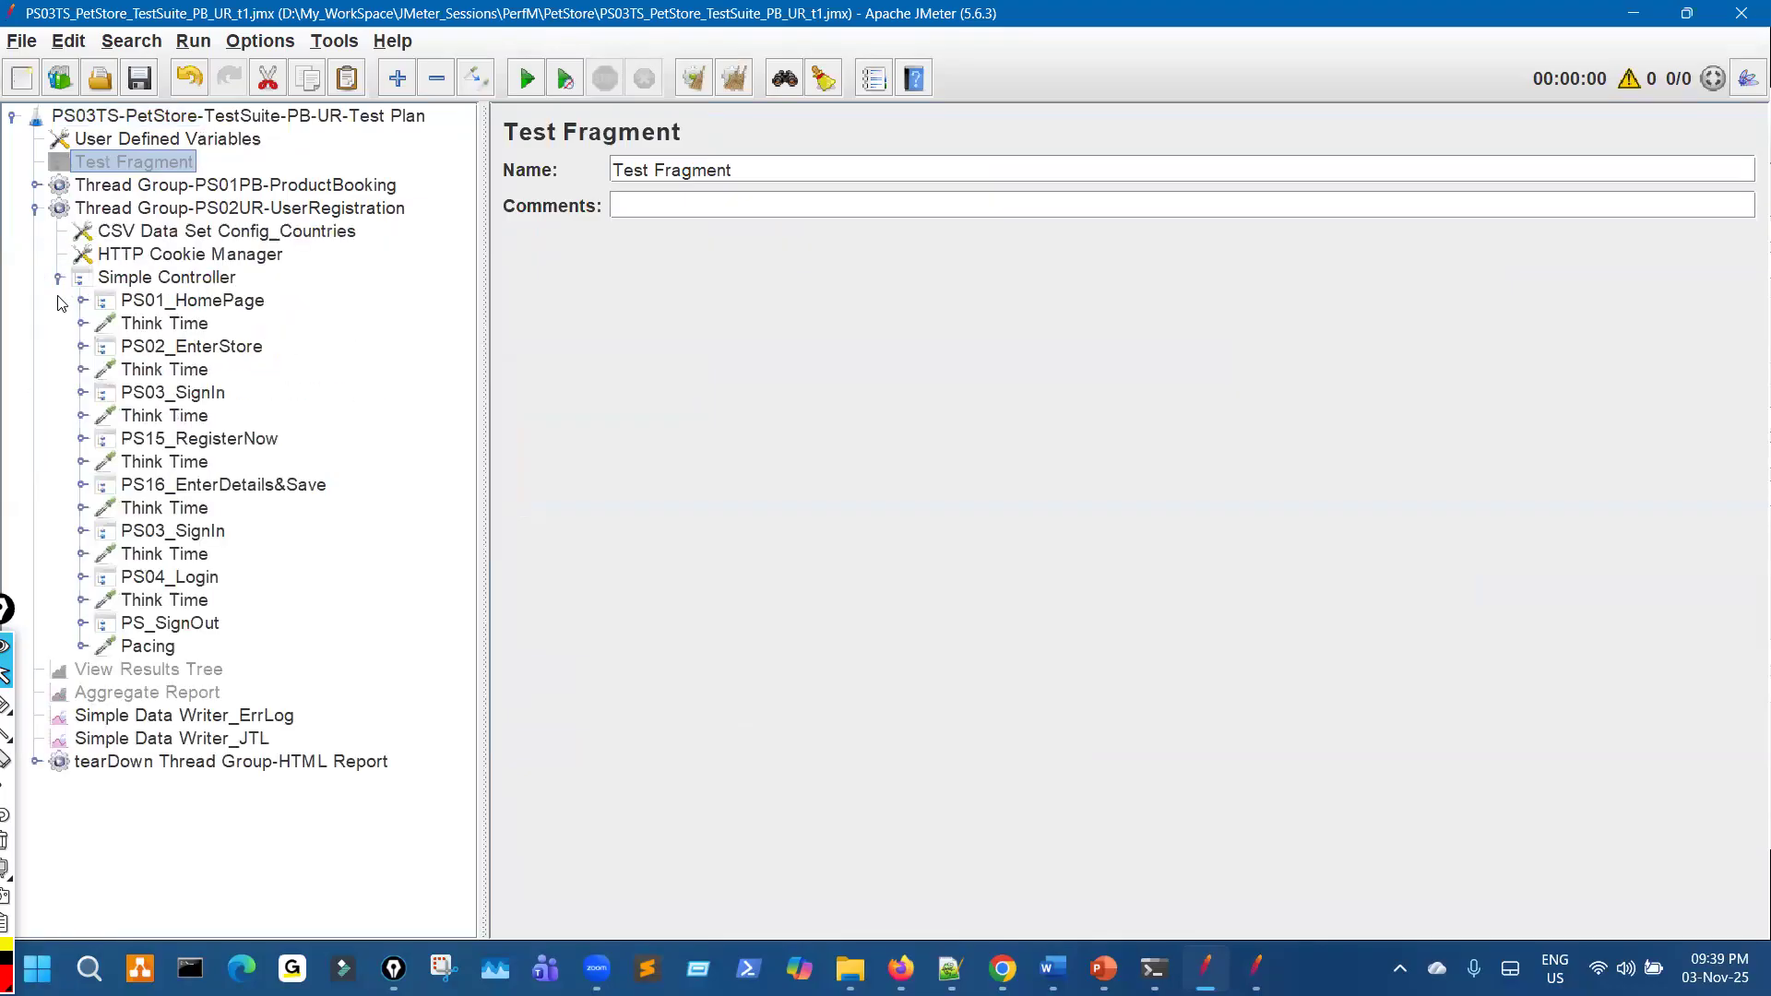
{"action": "left_click", "coordinate": [227, 302]}
{"action": "left_click", "coordinate": [232, 348], "text": "ctrl"}
{"action": "left_click", "coordinate": [220, 397], "text": "ctrl"}
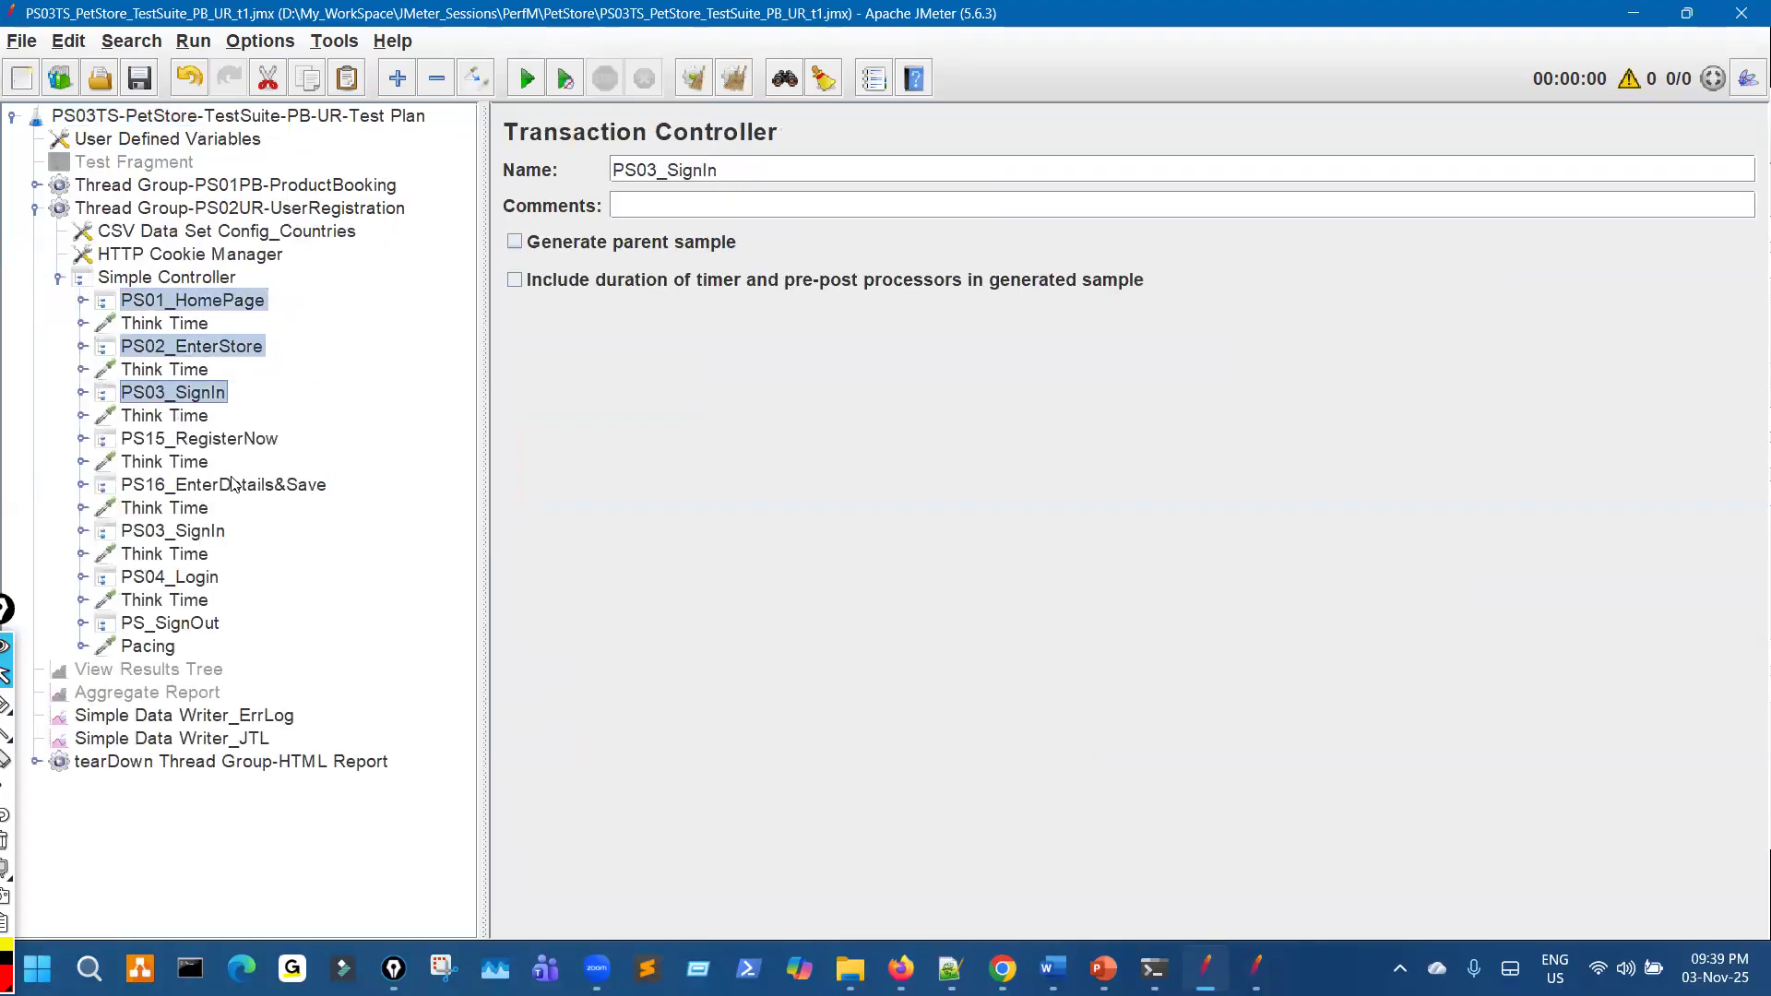
{"action": "left_click", "coordinate": [205, 581], "text": "ctrl"}
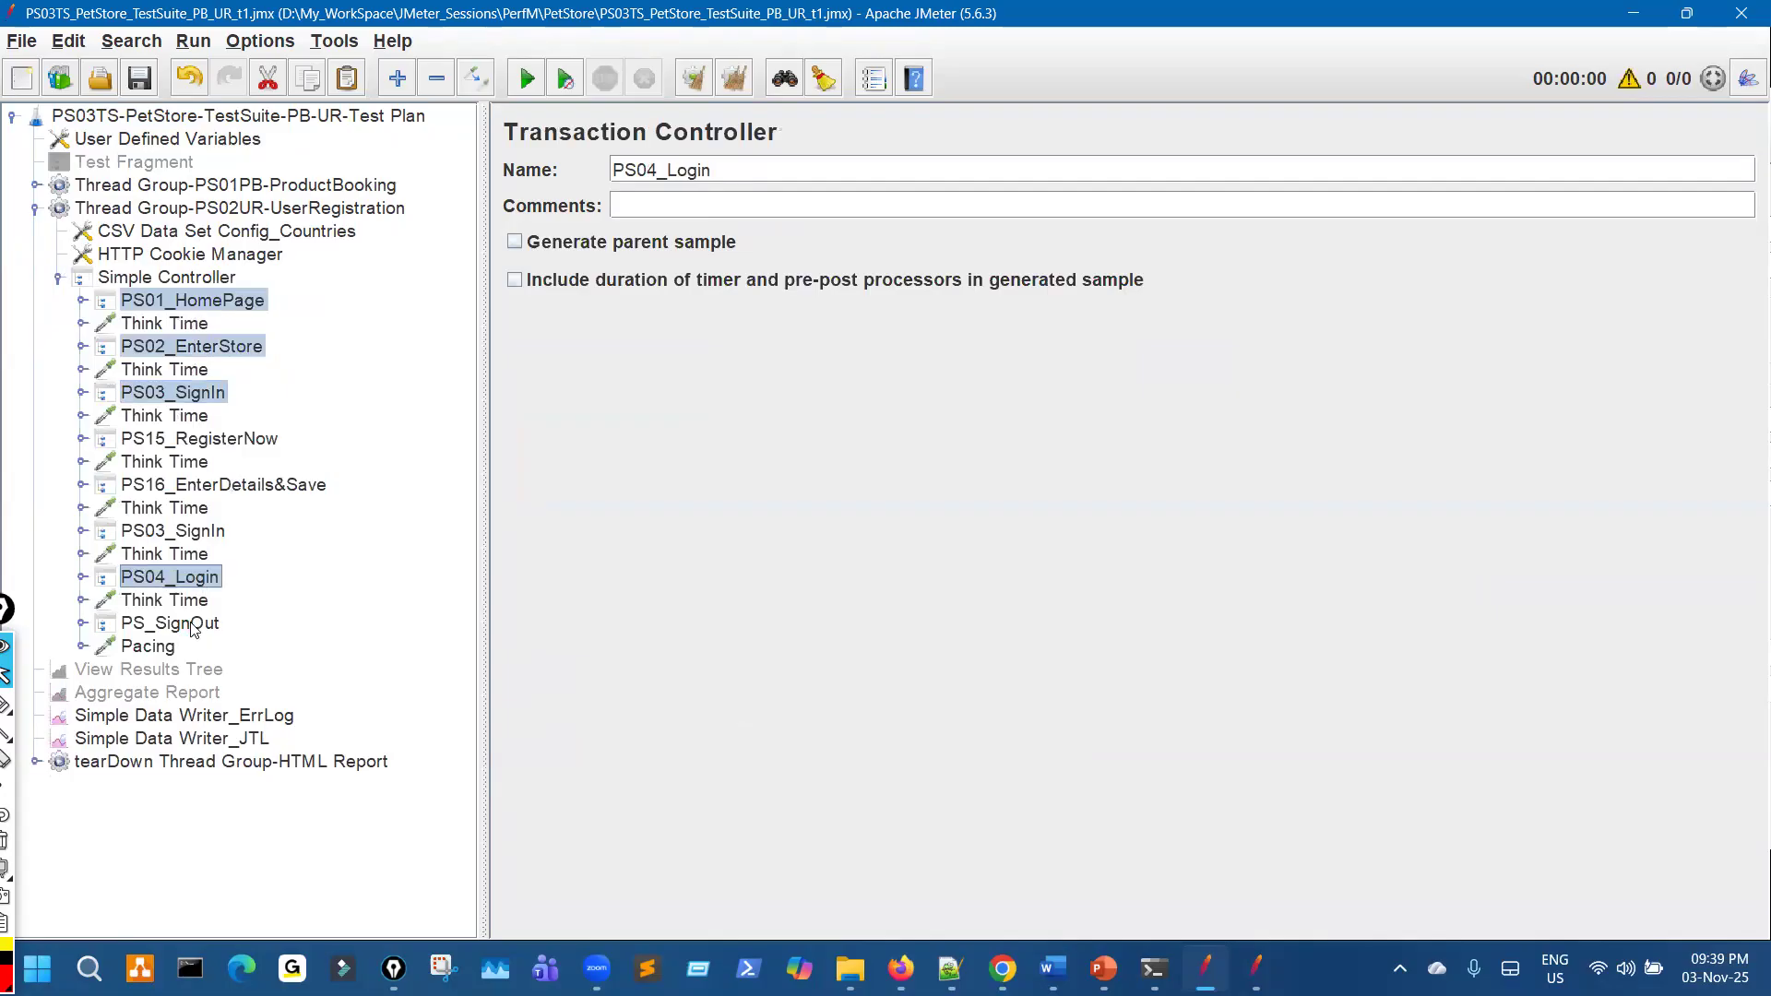
{"action": "left_click", "coordinate": [192, 627], "text": "ctrl"}
{"action": "left_click", "coordinate": [196, 164]}
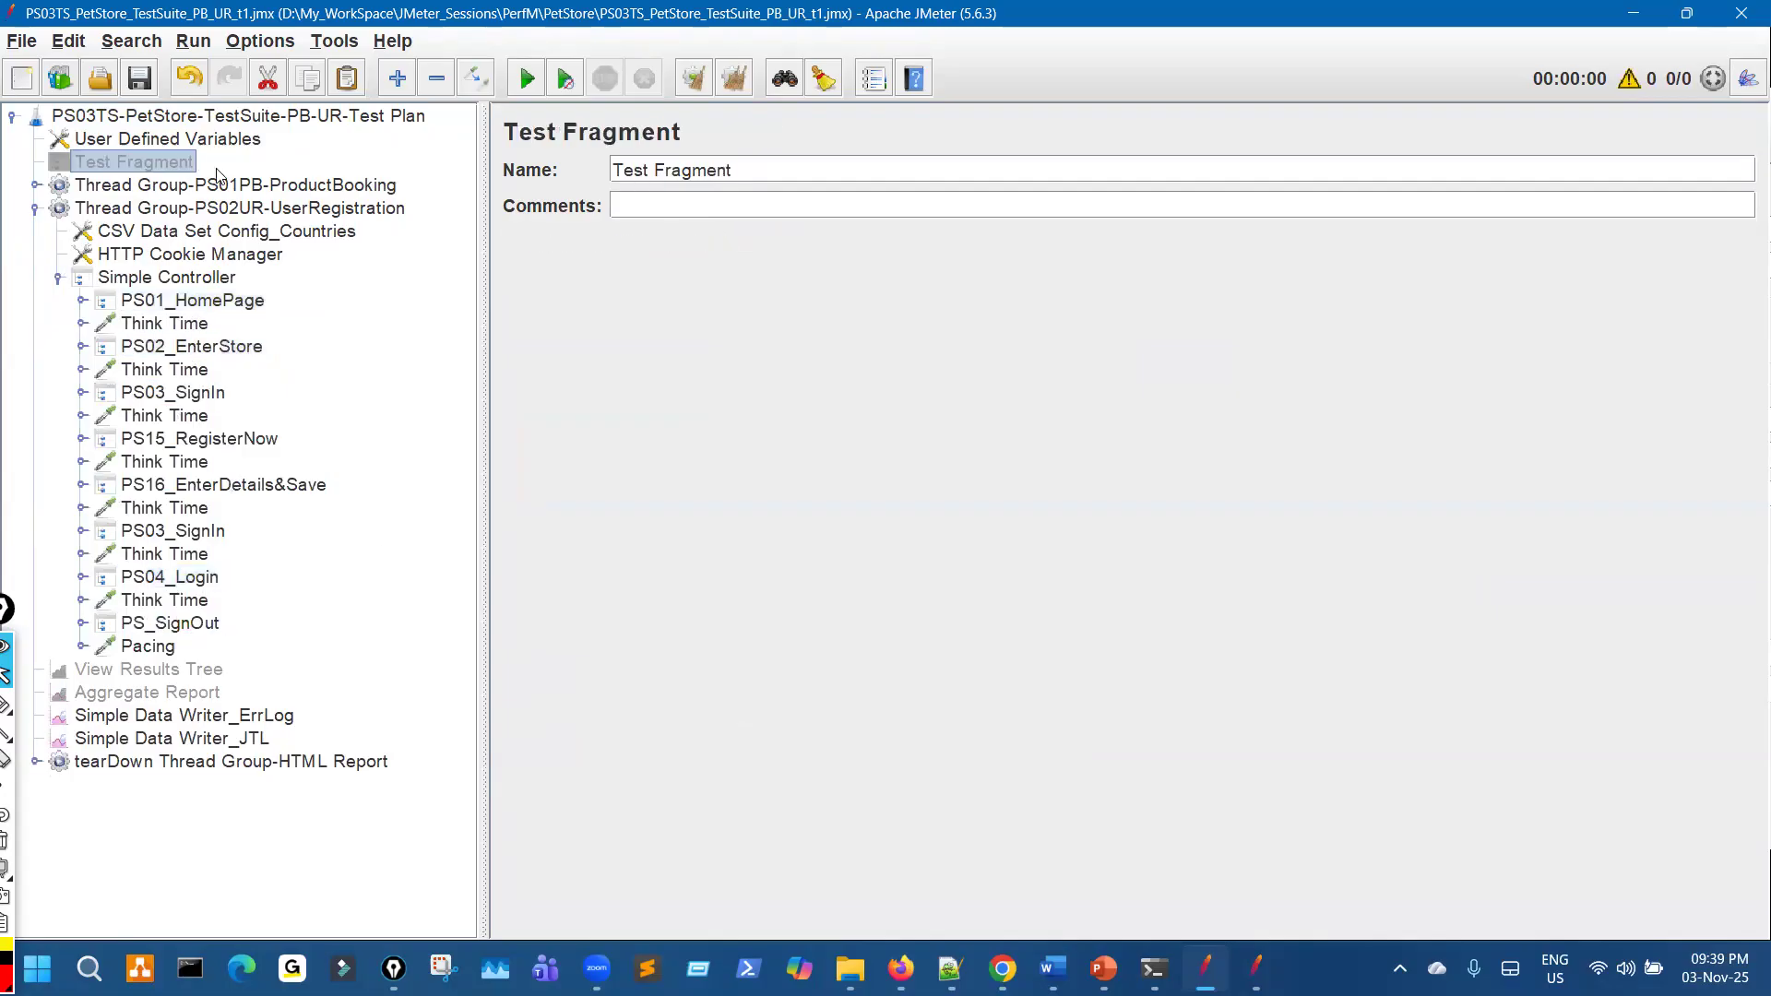
{"action": "key", "text": "ctrl+v"}
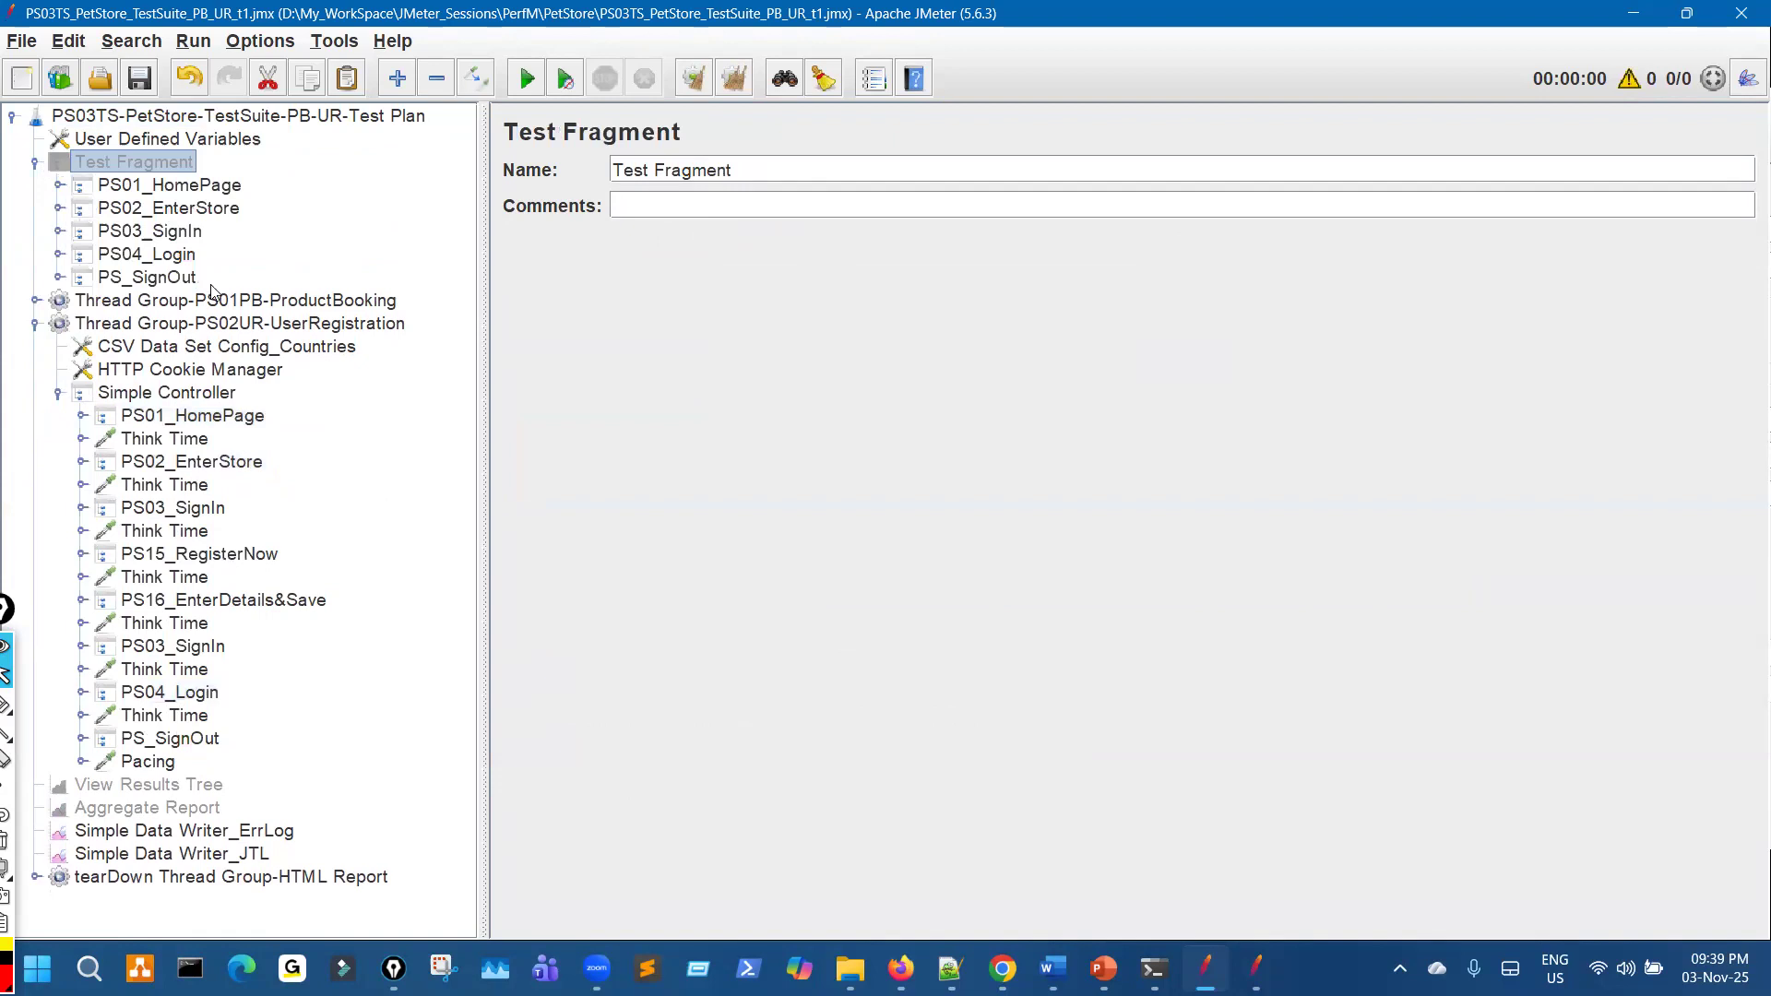
{"action": "left_click", "coordinate": [35, 163]}
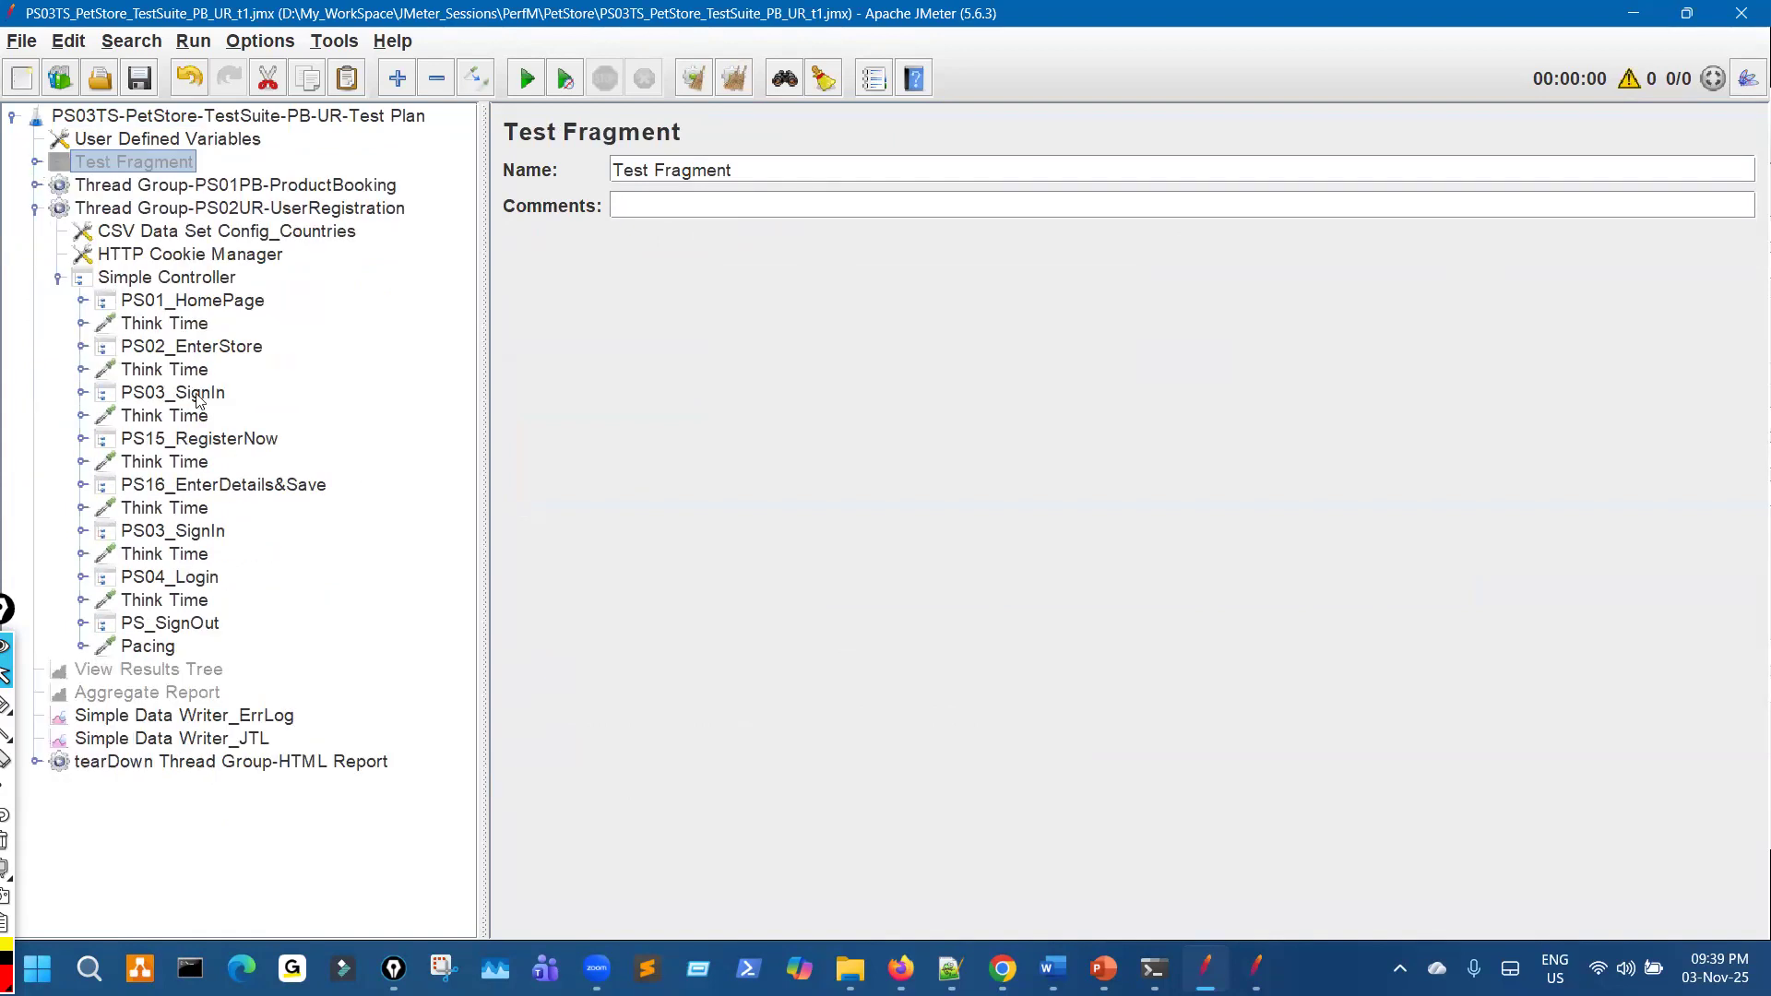
Try to cut PS01_HomePage, PS02_EnterStore, the second PS03_SignIn, PS04_Login and PS_SignOut from the UserRegistration Simple Controller, and undo the cut
{"action": "left_click", "coordinate": [254, 302]}
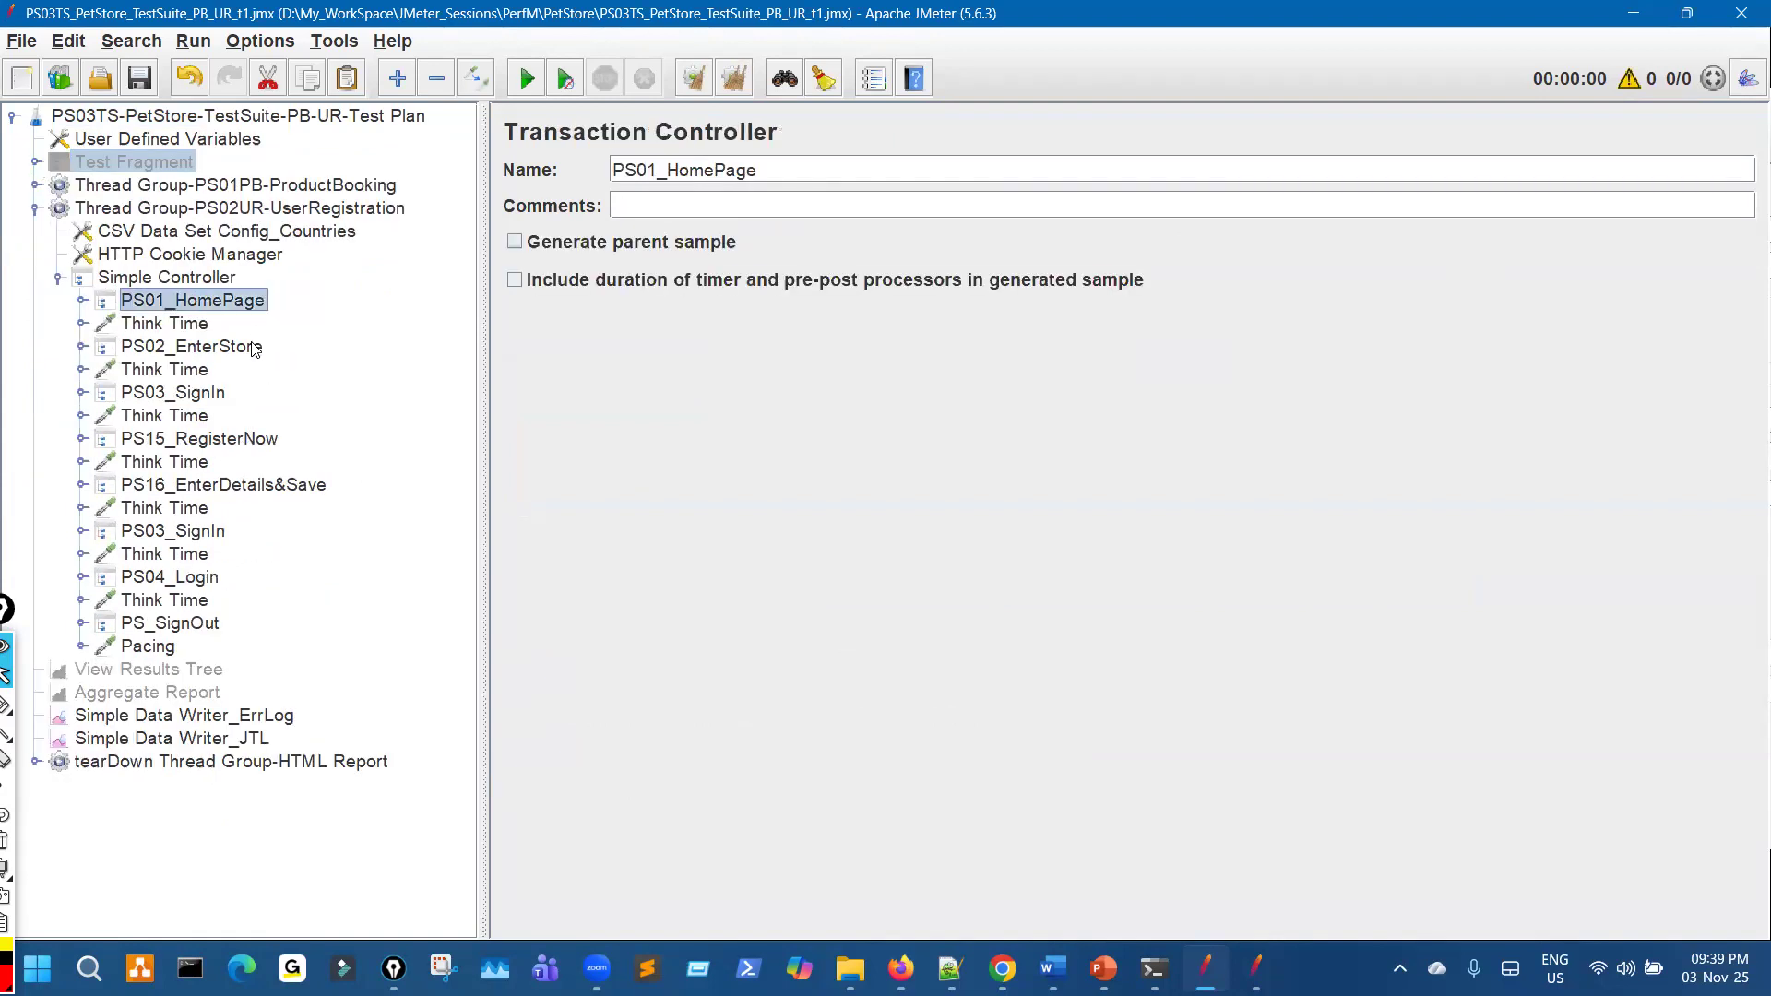
{"action": "left_click", "coordinate": [257, 348], "text": "ctrl"}
{"action": "left_click", "coordinate": [218, 533], "text": "ctrl"}
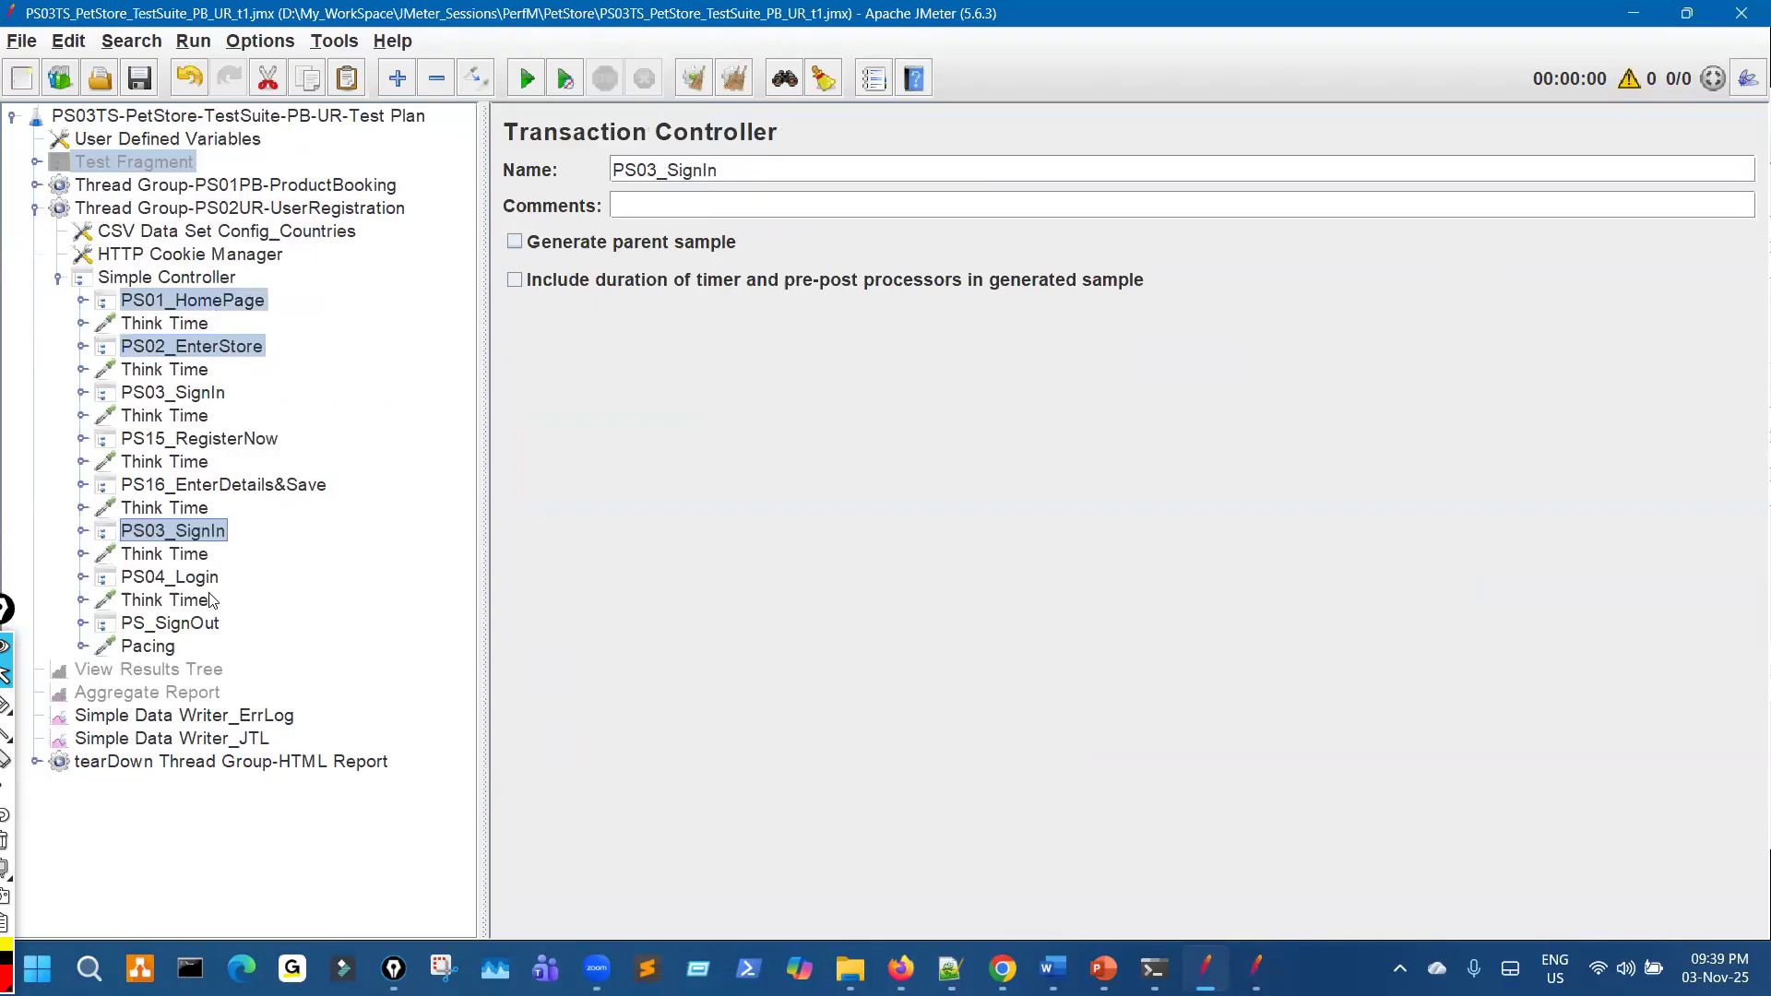
{"action": "left_click", "coordinate": [205, 579], "text": "ctrl"}
{"action": "left_click", "coordinate": [213, 625], "text": "ctrl"}
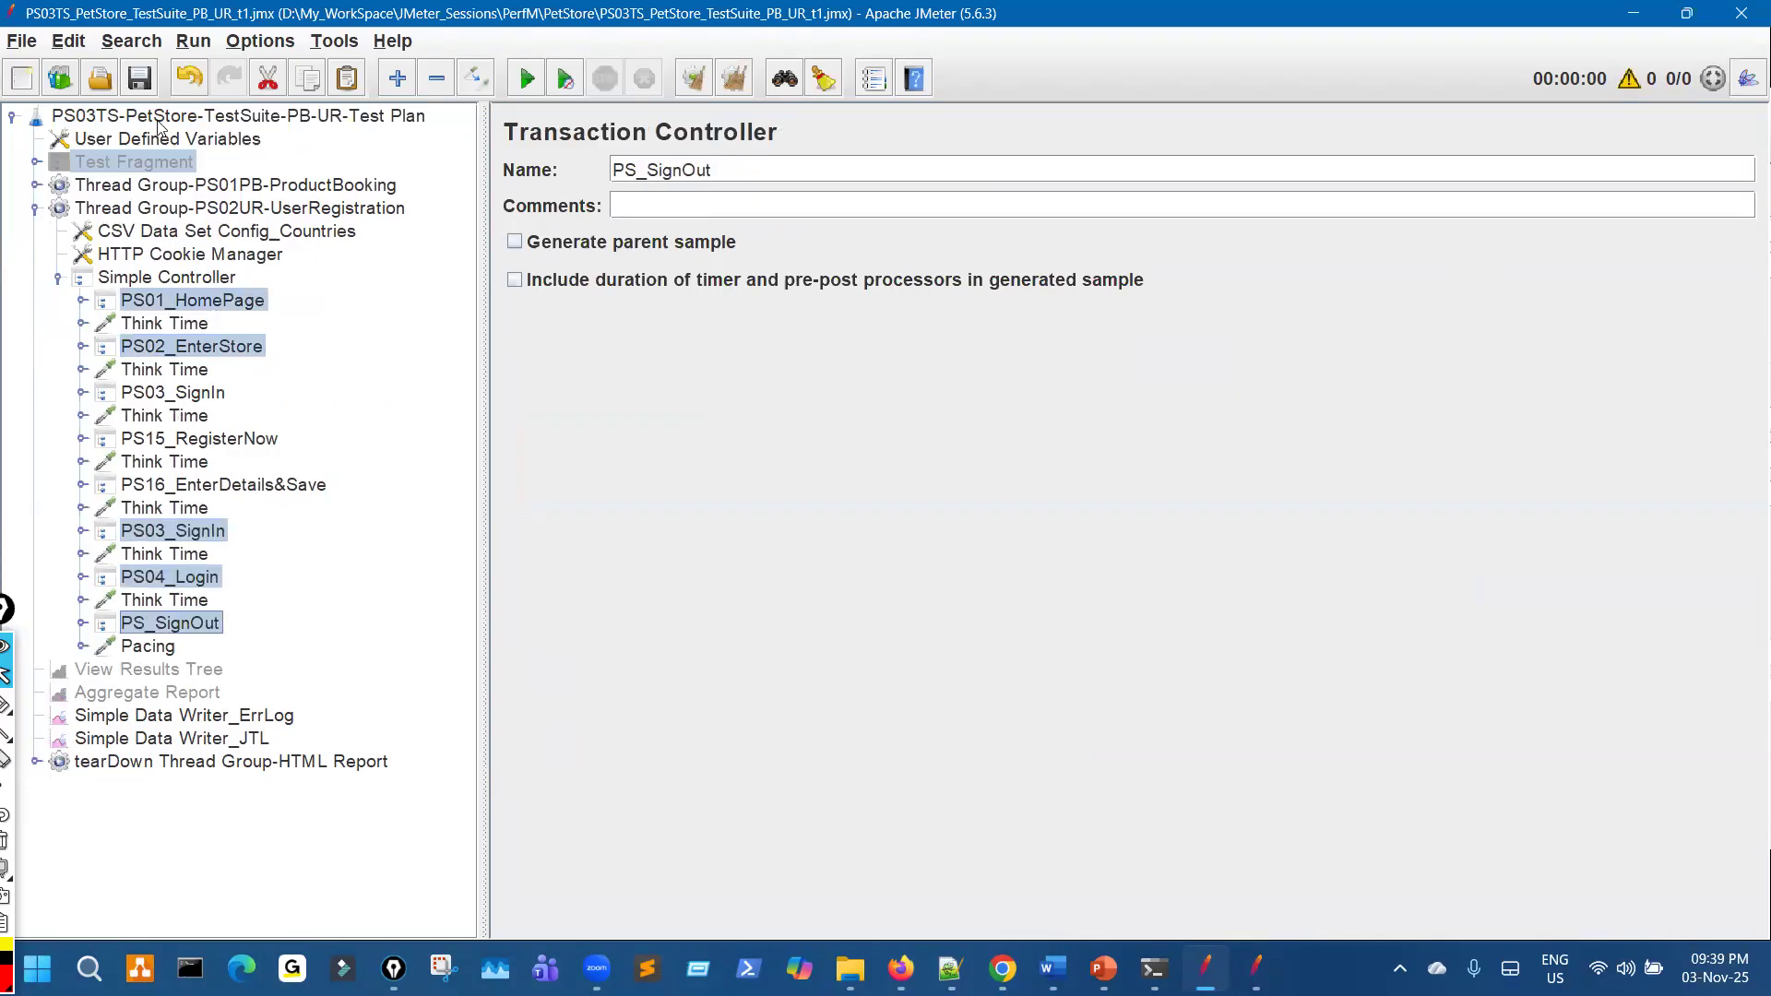
{"action": "left_click", "coordinate": [268, 79]}
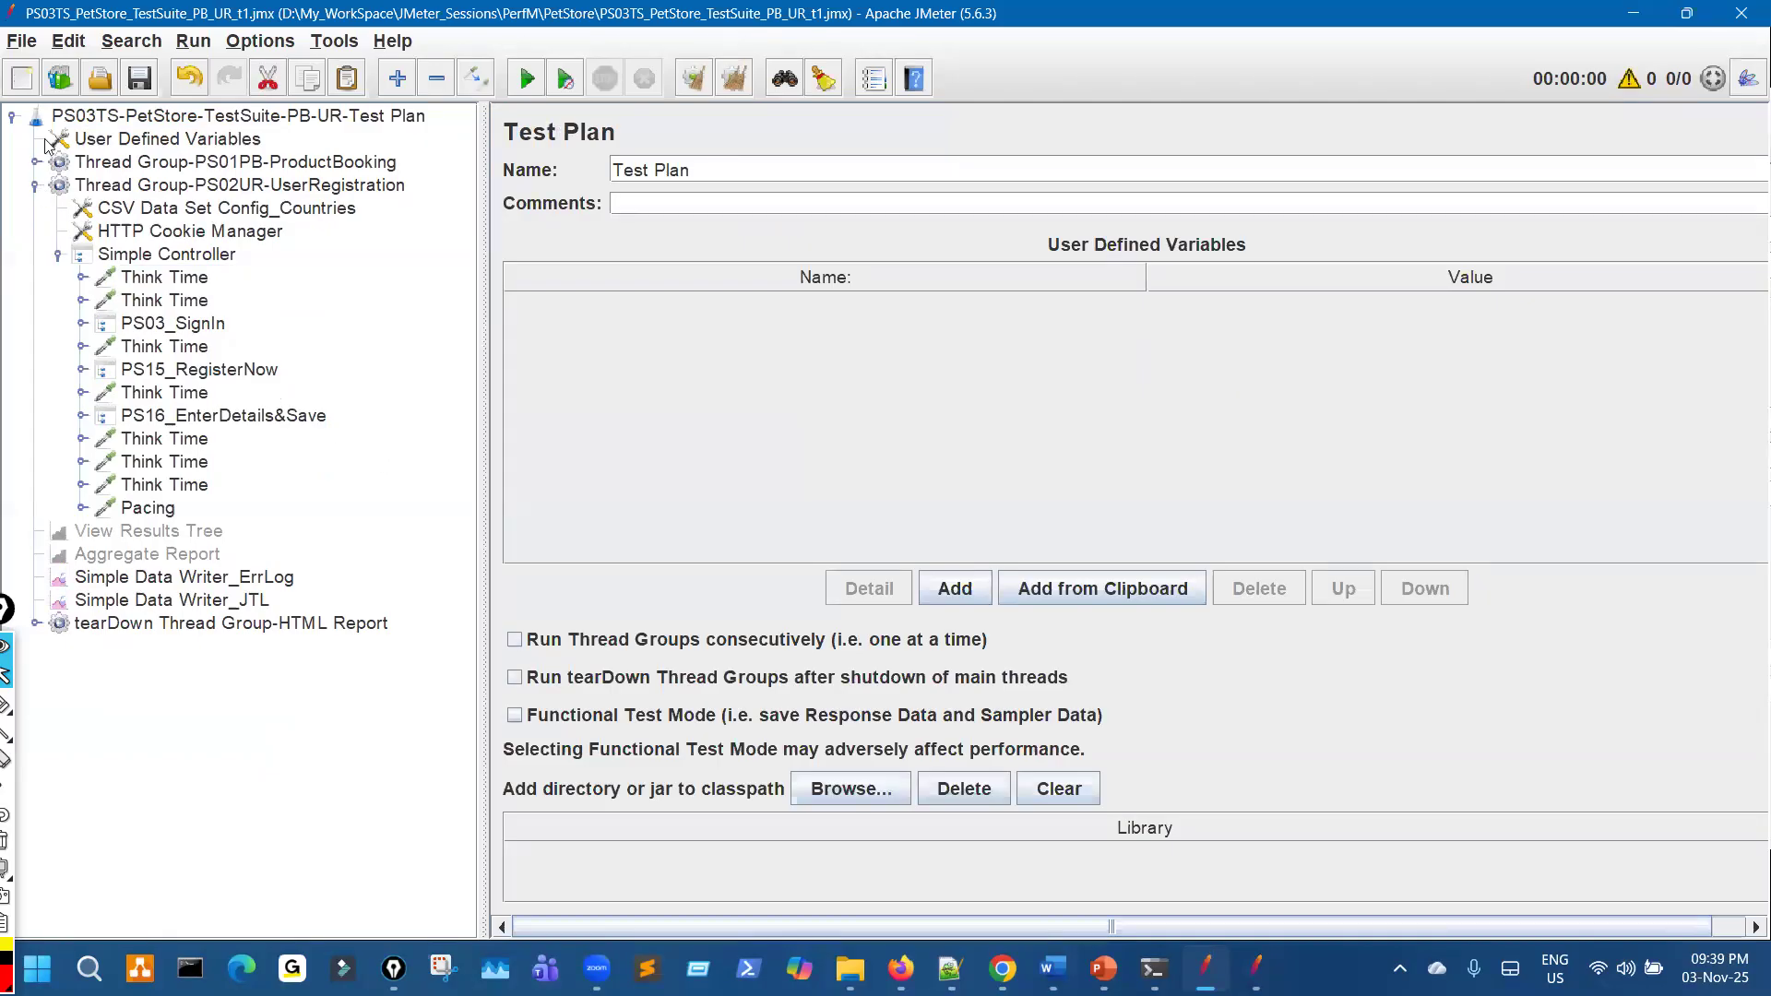
{"action": "left_click", "coordinate": [194, 87]}
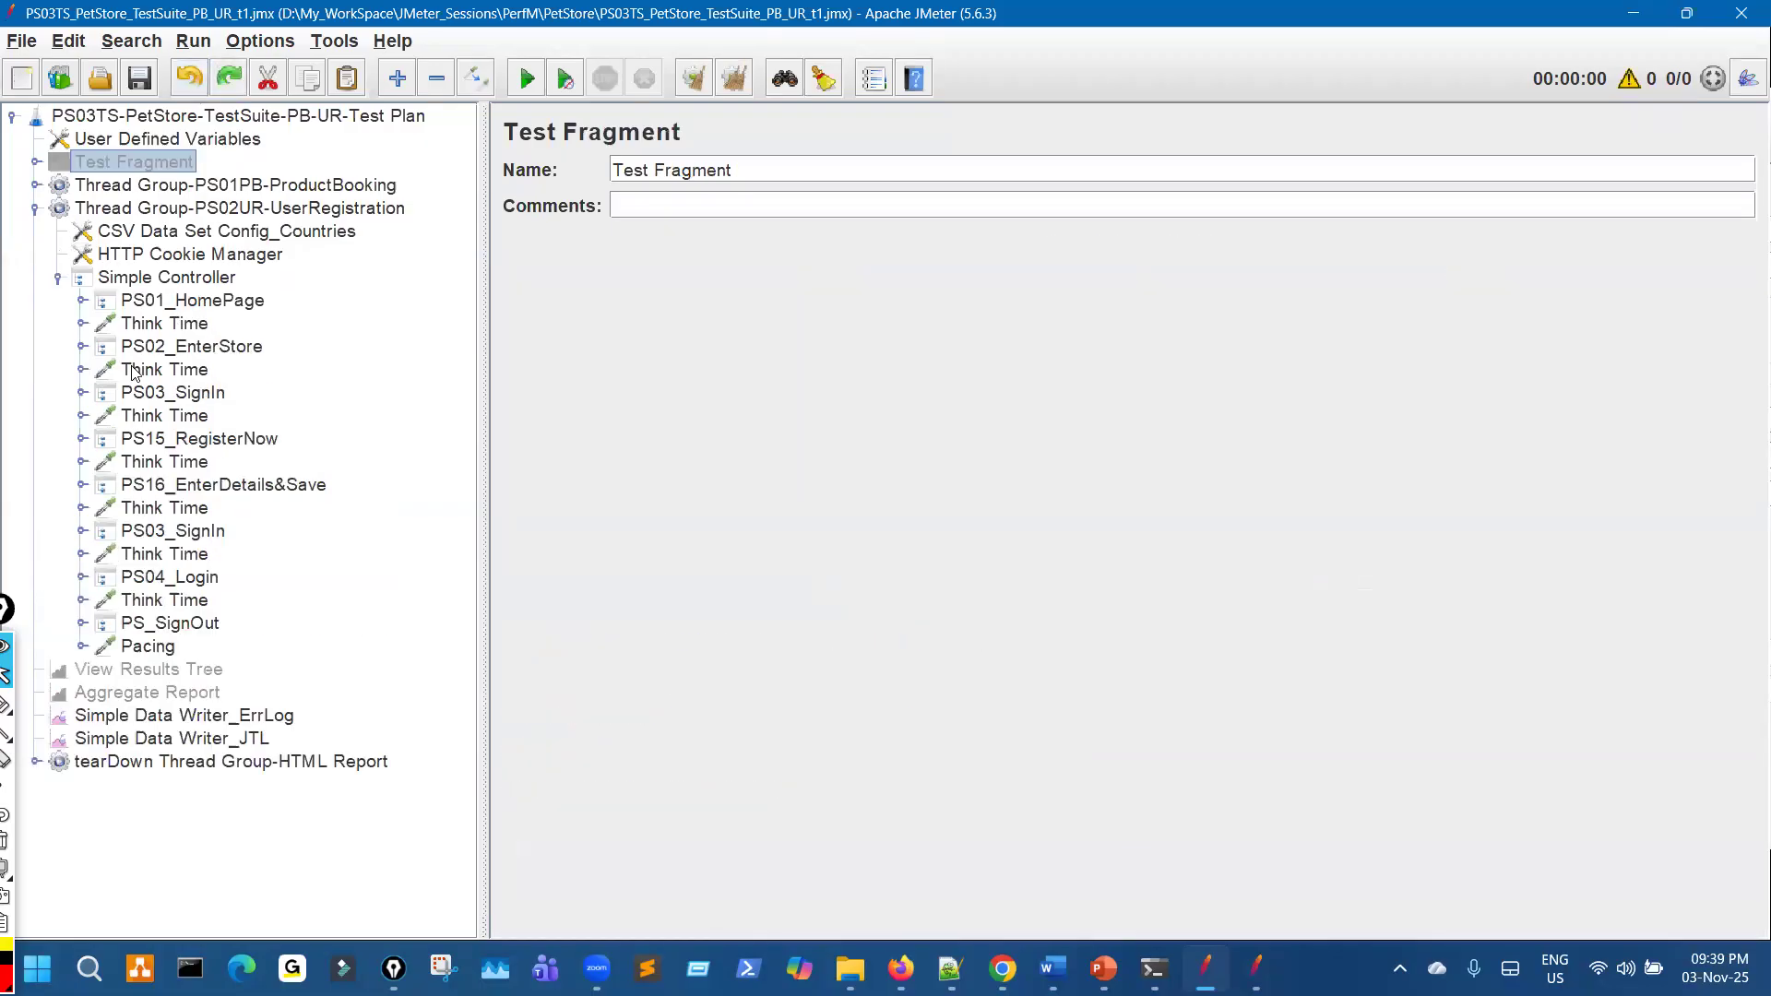
Cut PS01_HomePage, PS02_EnterStore, both PS03_SignIn transactions, PS04_Login and PS_SignOut from the UserRegistration Simple Controller, and collapse its thread group
{"action": "left_click", "coordinate": [214, 321]}
{"action": "left_click", "coordinate": [230, 307]}
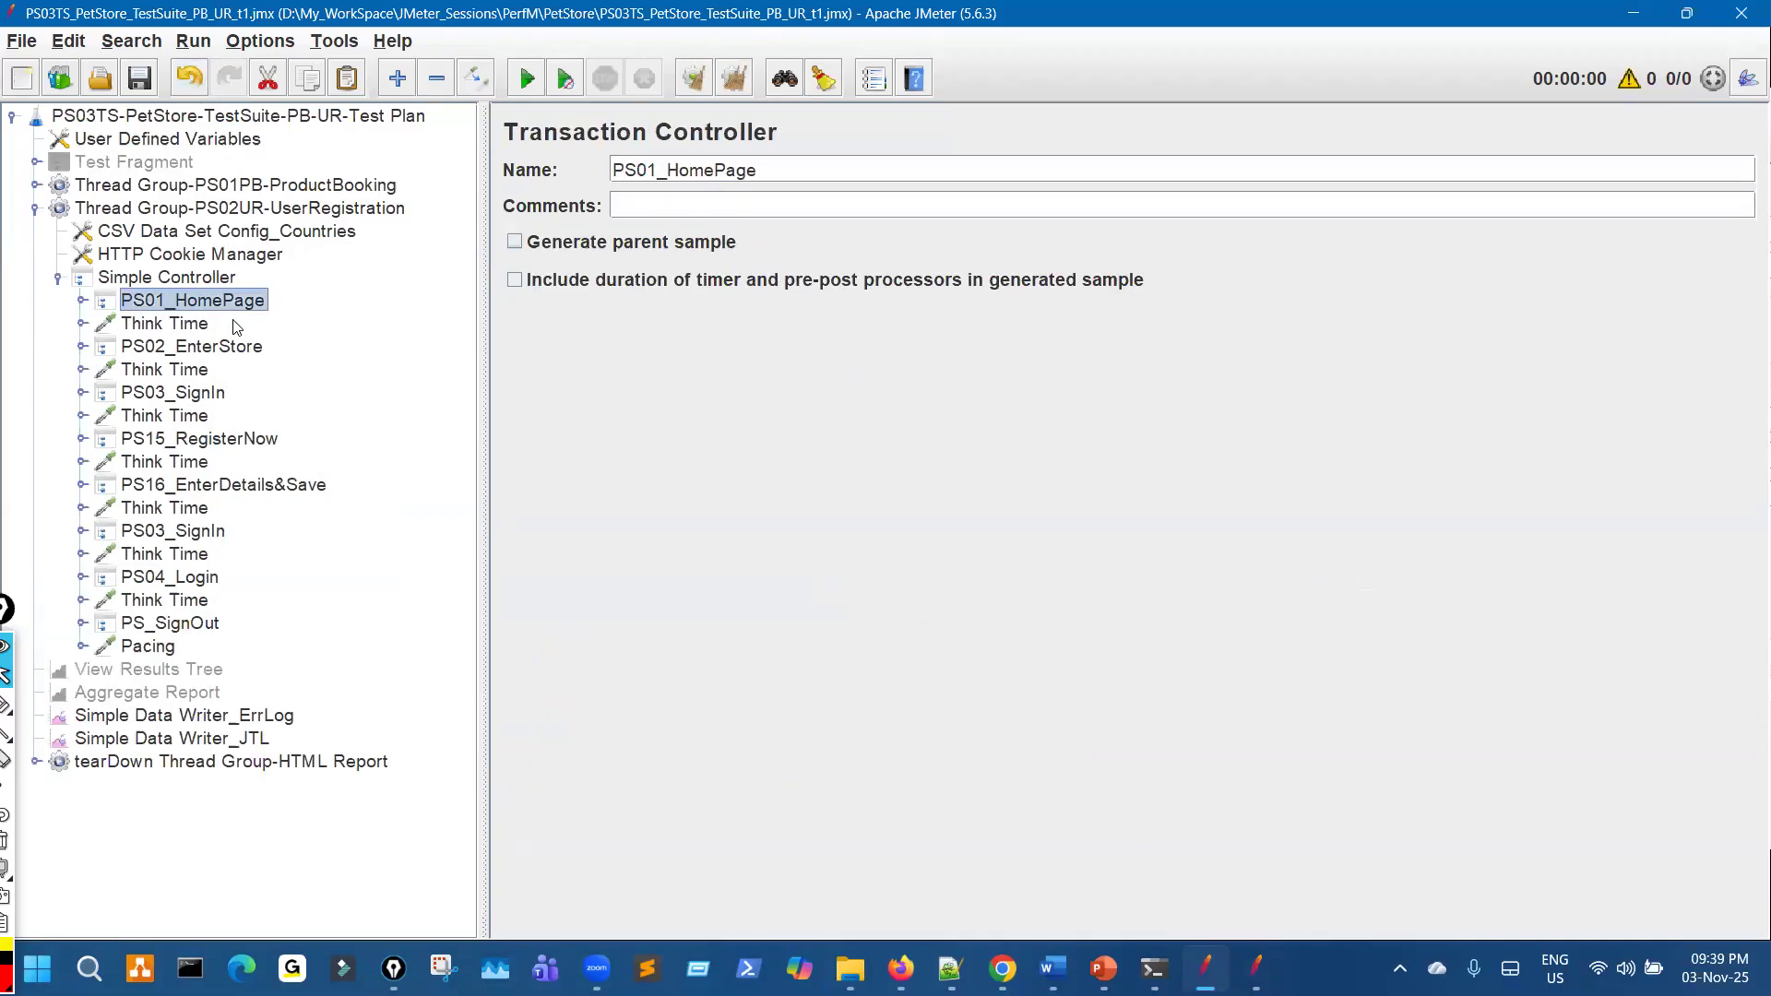
{"action": "left_click", "coordinate": [244, 348], "text": "ctrl"}
{"action": "left_click", "coordinate": [208, 397], "text": "ctrl"}
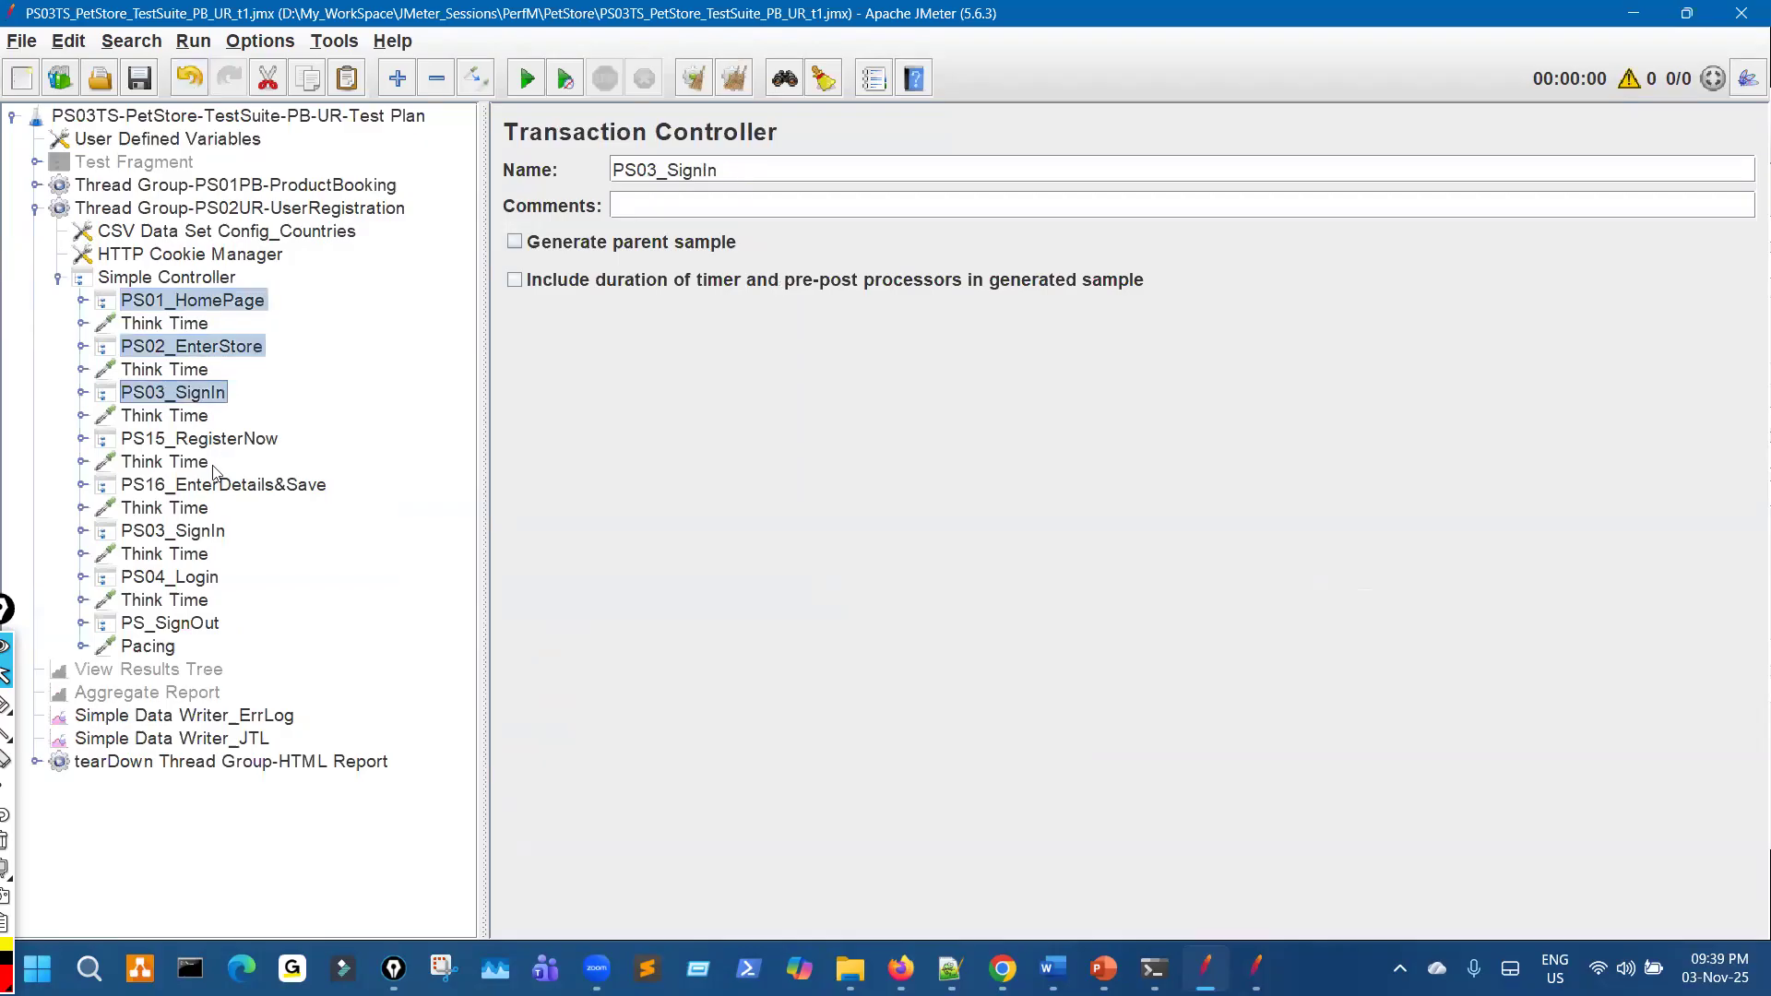
{"action": "left_click", "coordinate": [215, 535], "text": "ctrl"}
{"action": "left_click", "coordinate": [211, 579], "text": "ctrl"}
{"action": "left_click", "coordinate": [214, 623], "text": "ctrl"}
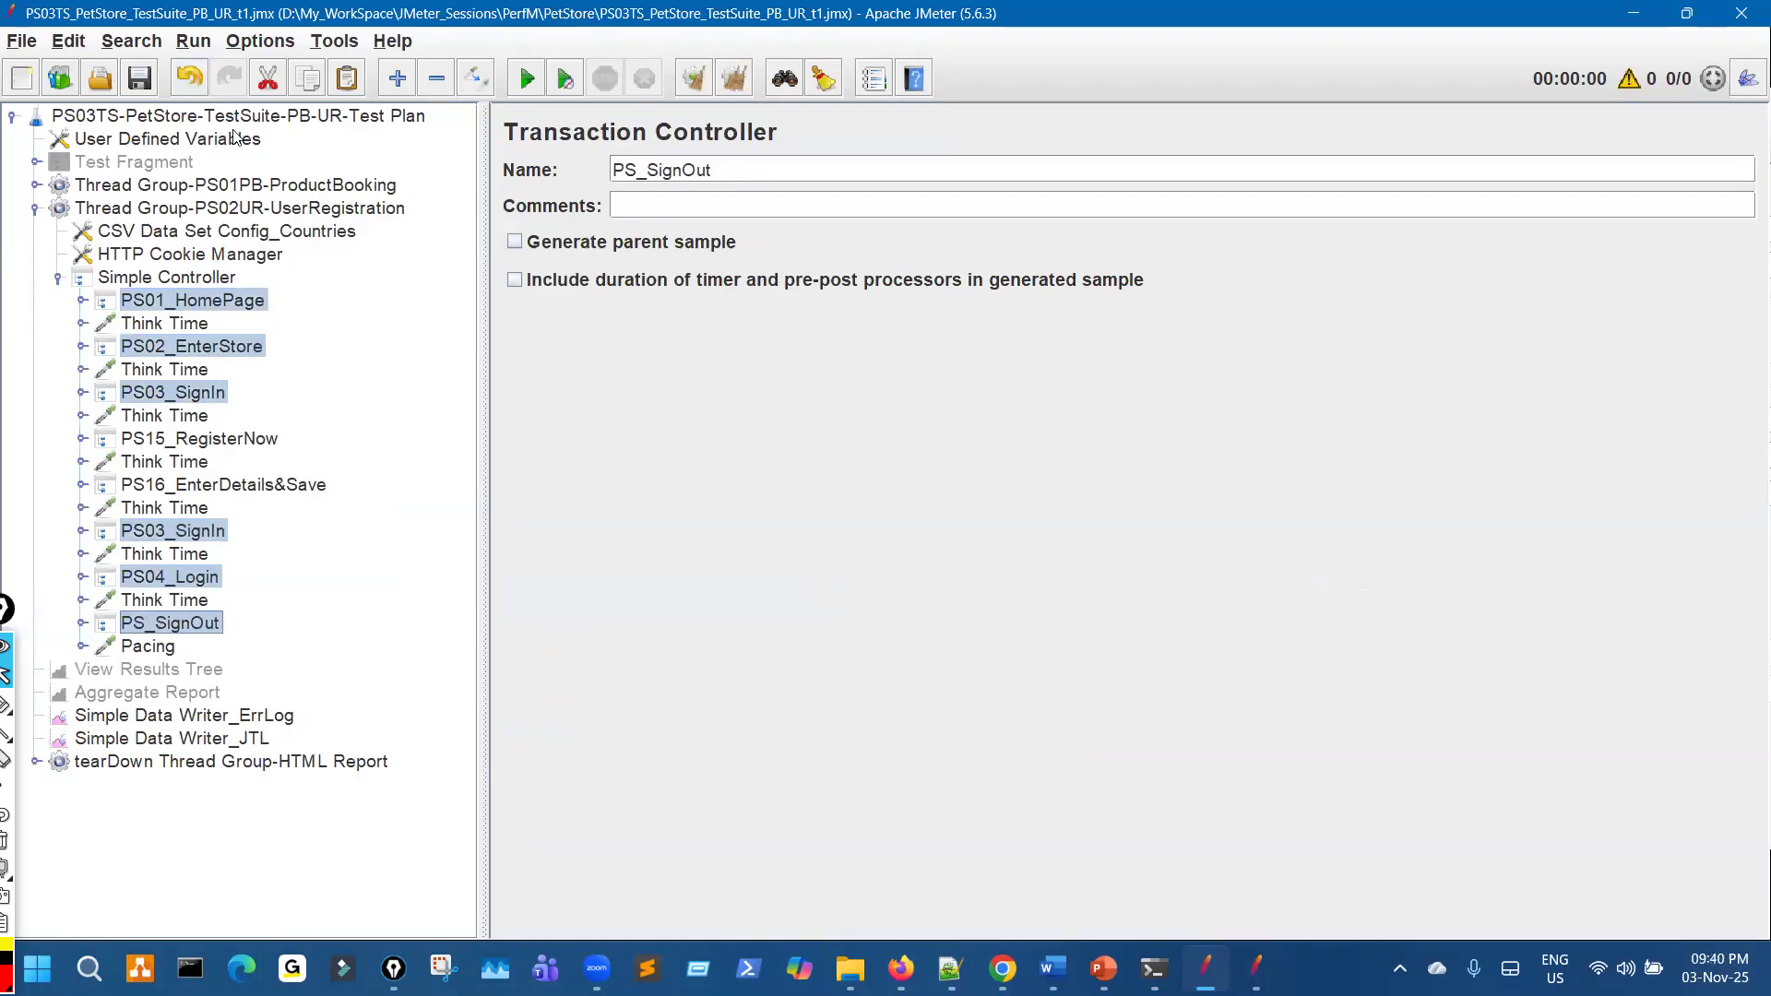
{"action": "left_click", "coordinate": [268, 79]}
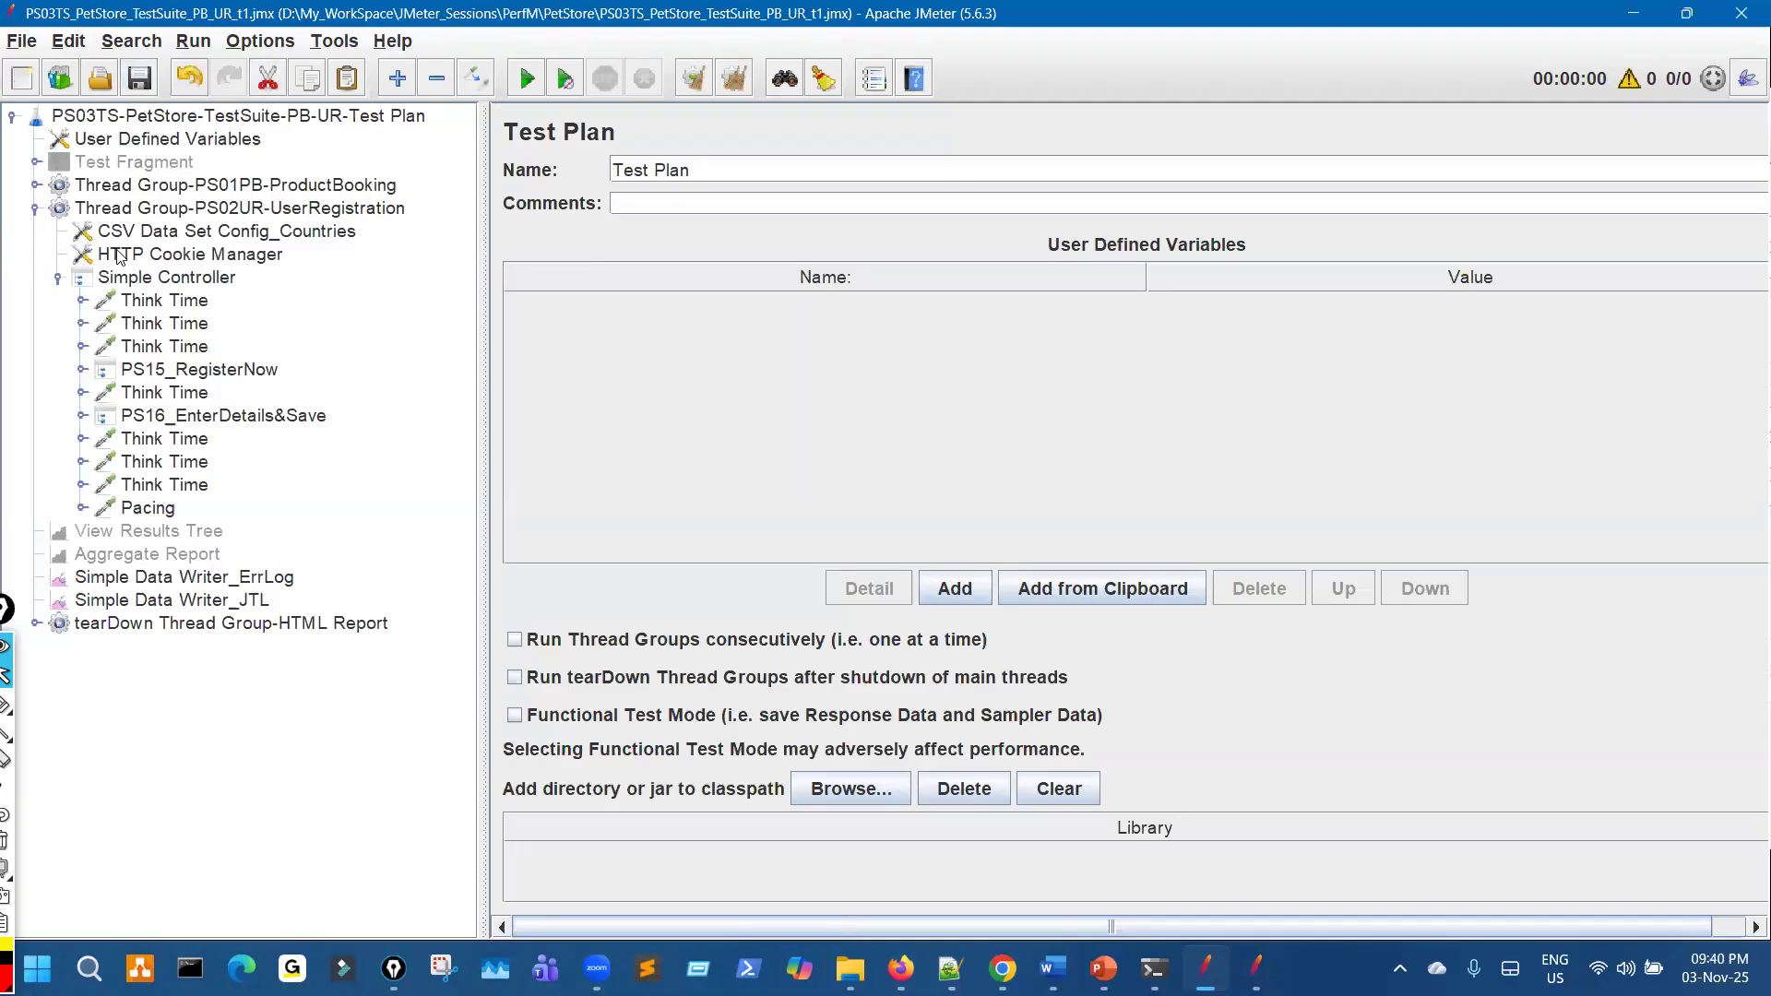
{"action": "left_click", "coordinate": [59, 278]}
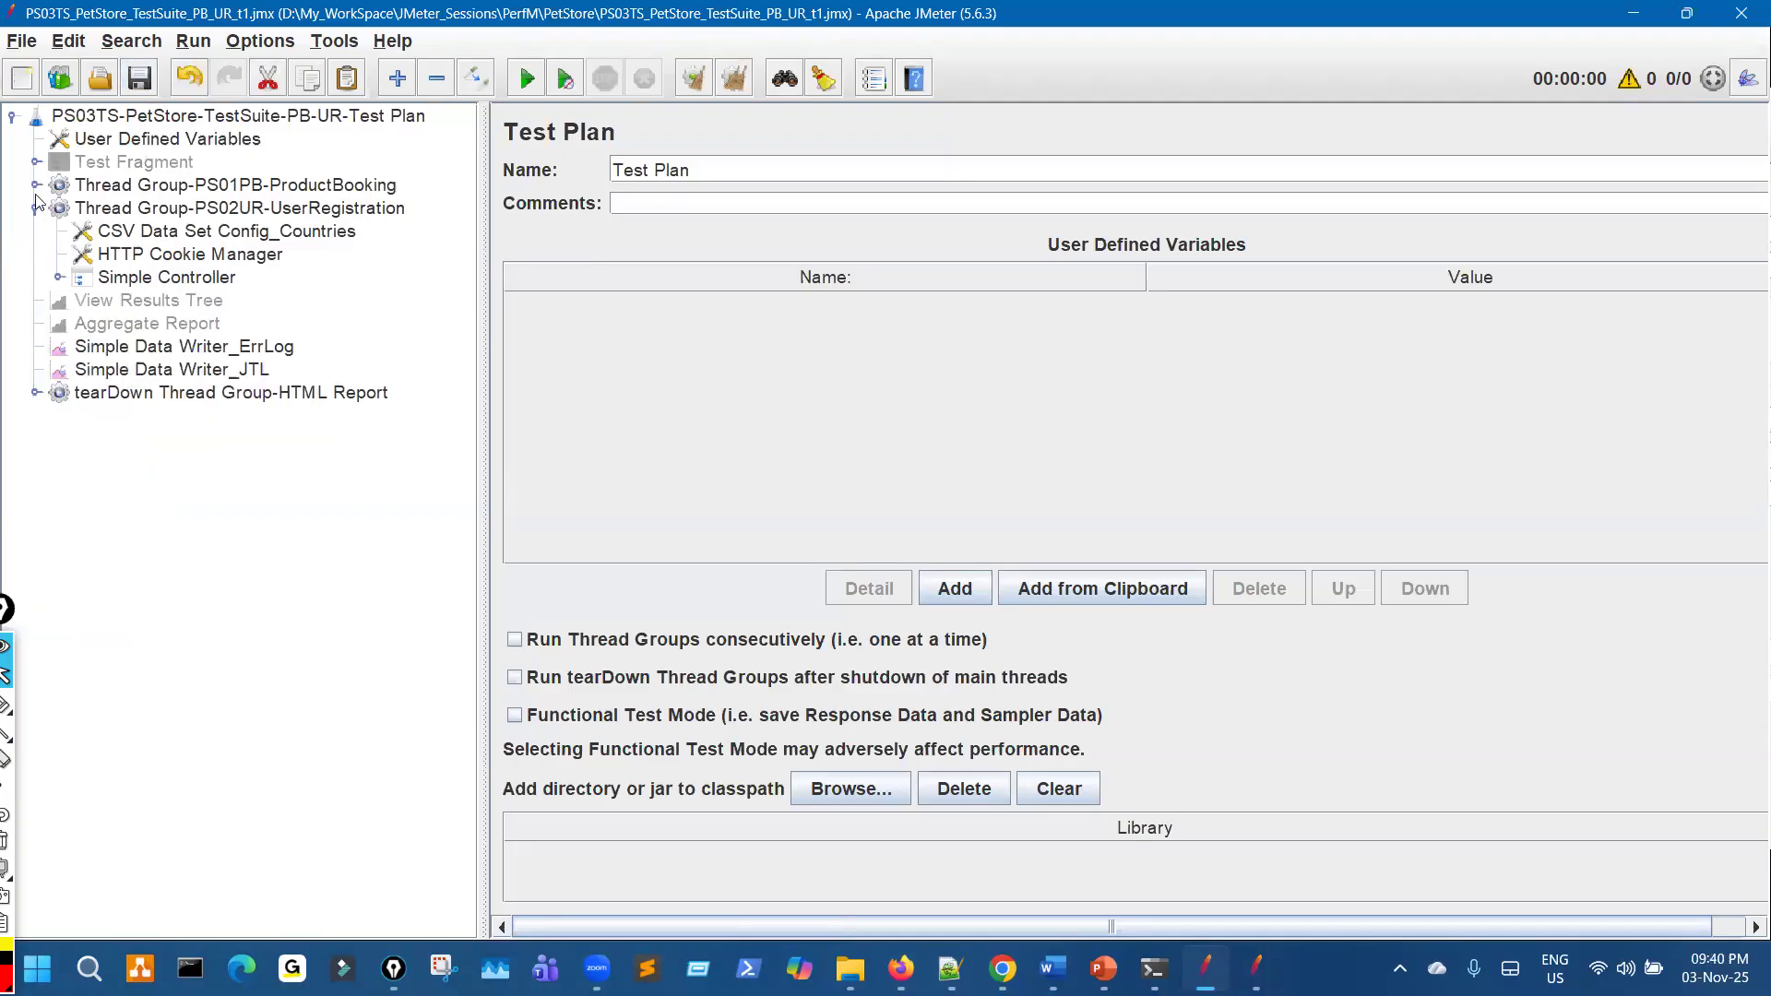
{"action": "left_click", "coordinate": [35, 209]}
Examine the common transactions from PS01_HomePage to PS_SignOut inside the Test Fragment, and collapse the fragment
{"action": "left_click", "coordinate": [35, 162]}
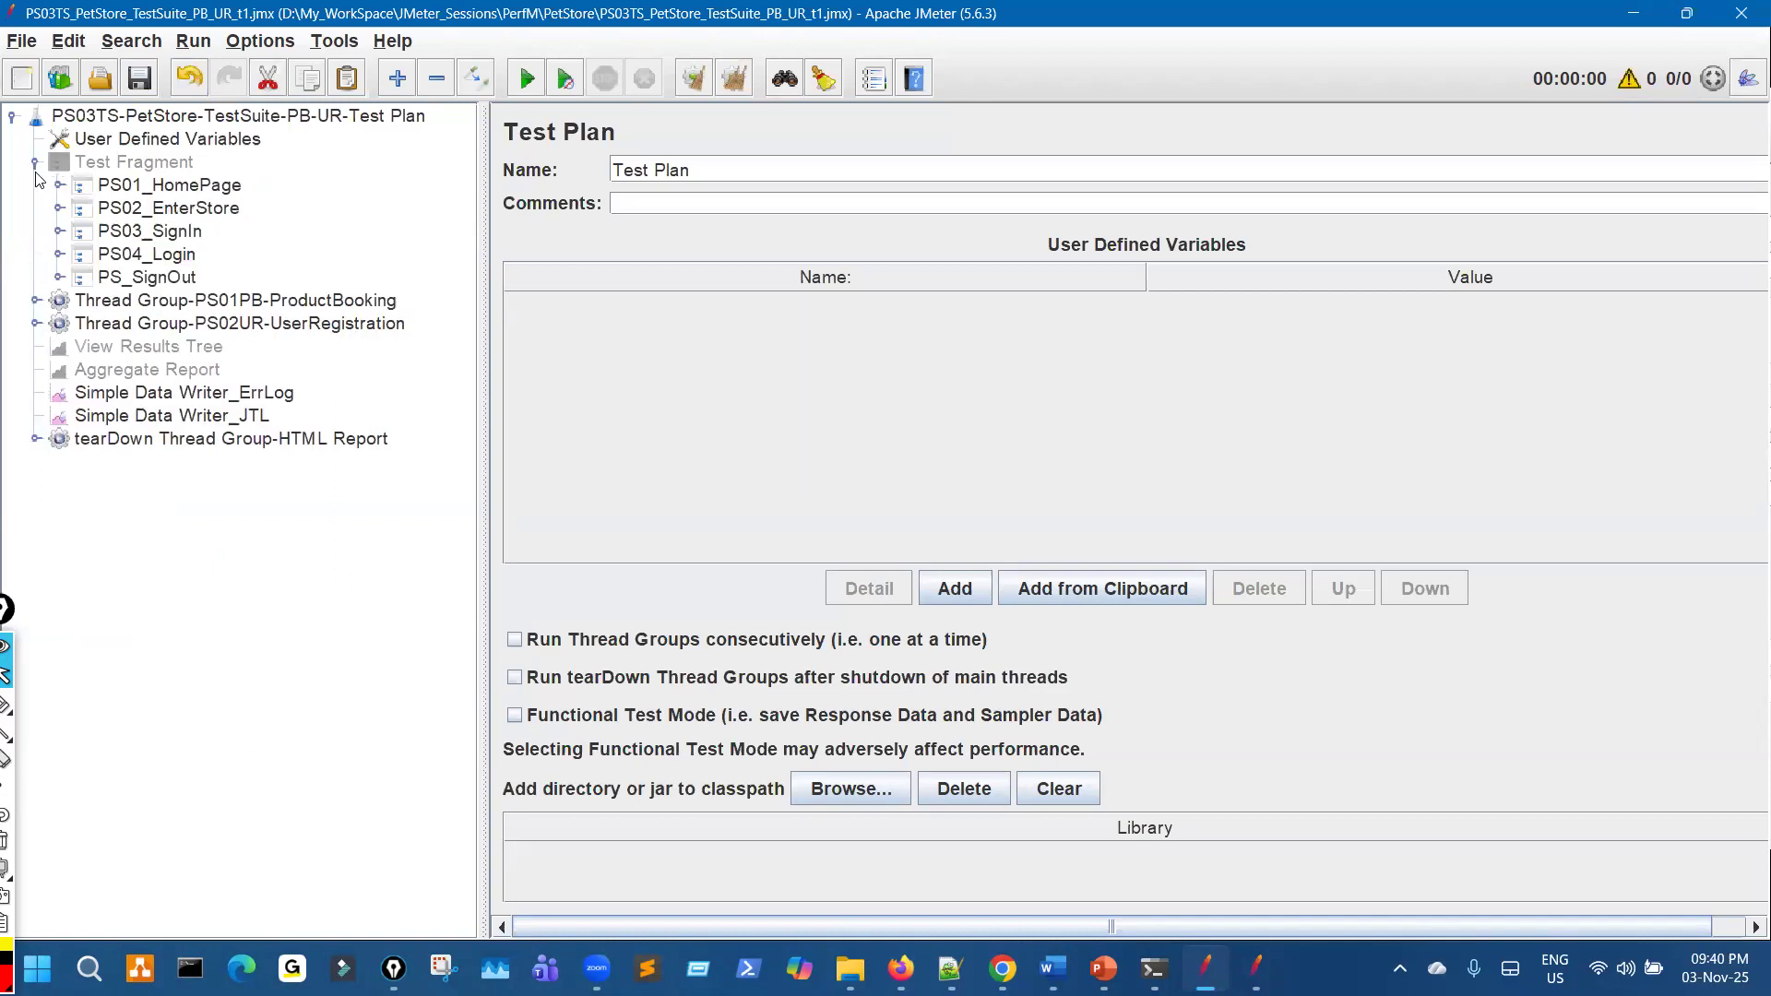
{"action": "left_click", "coordinate": [188, 171]}
{"action": "left_click", "coordinate": [201, 207]}
{"action": "key", "text": "Up"}
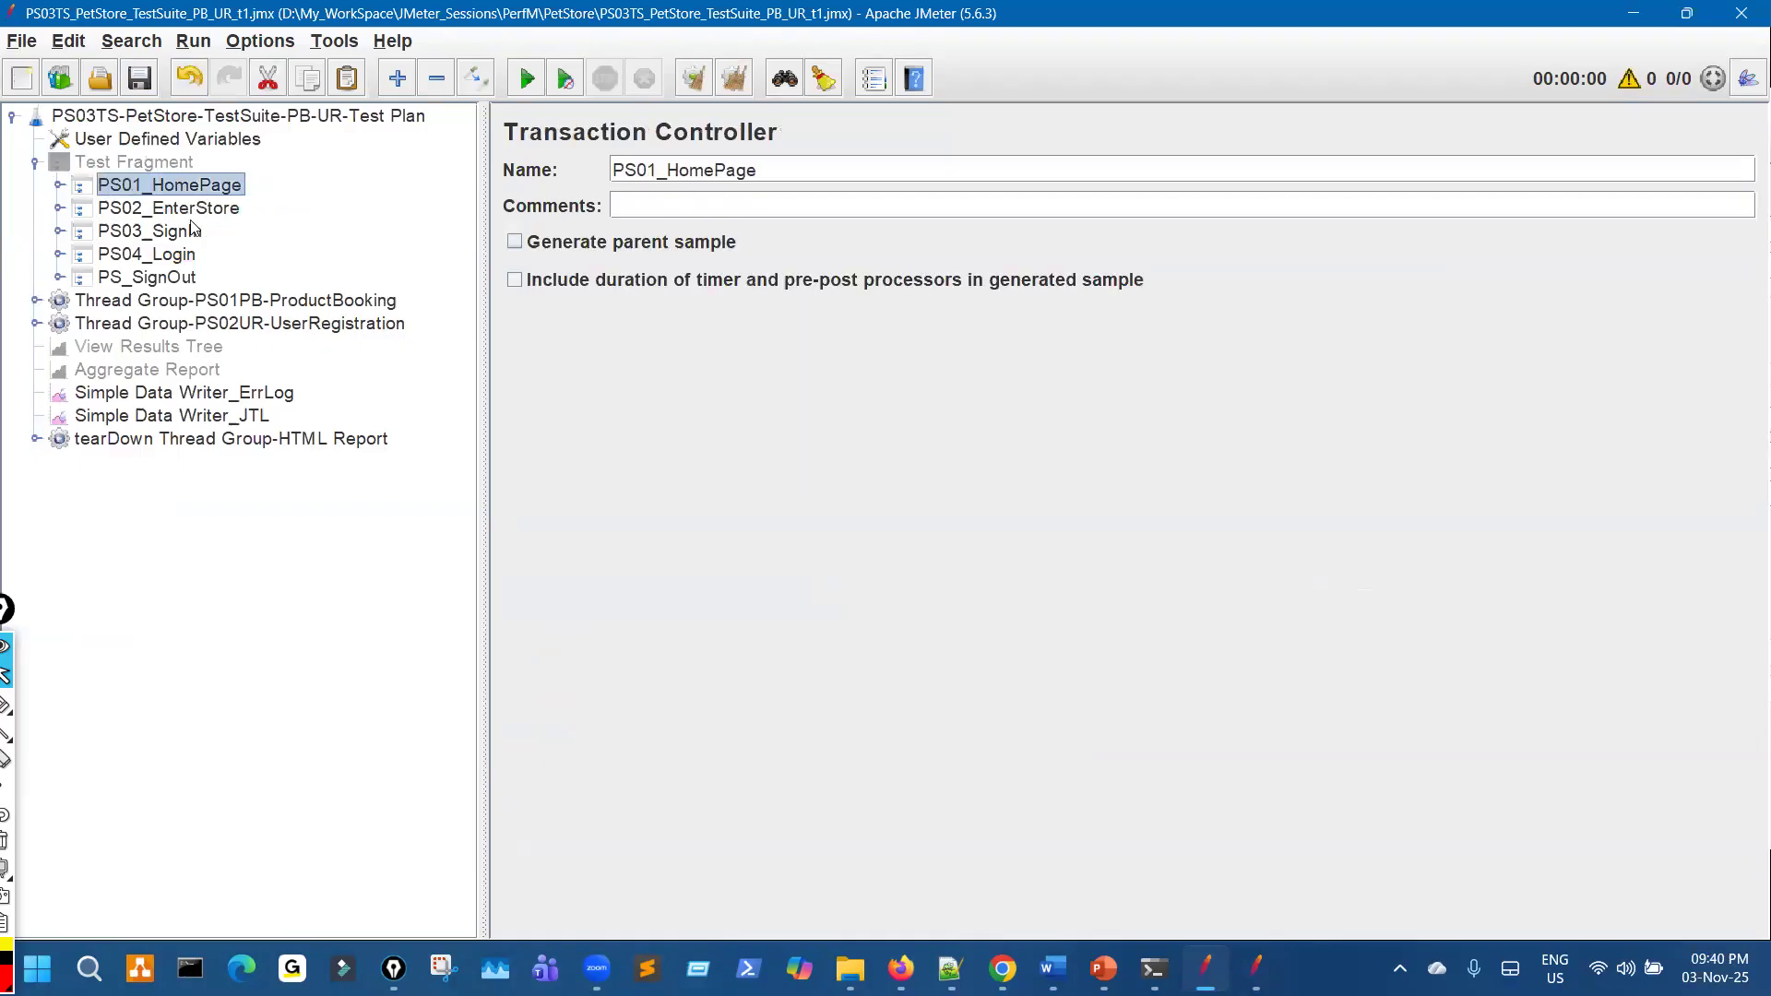
{"action": "key", "text": "Down"}
{"action": "key", "text": "Down"}
{"action": "key", "text": "Down"}
{"action": "key", "text": "Down"}
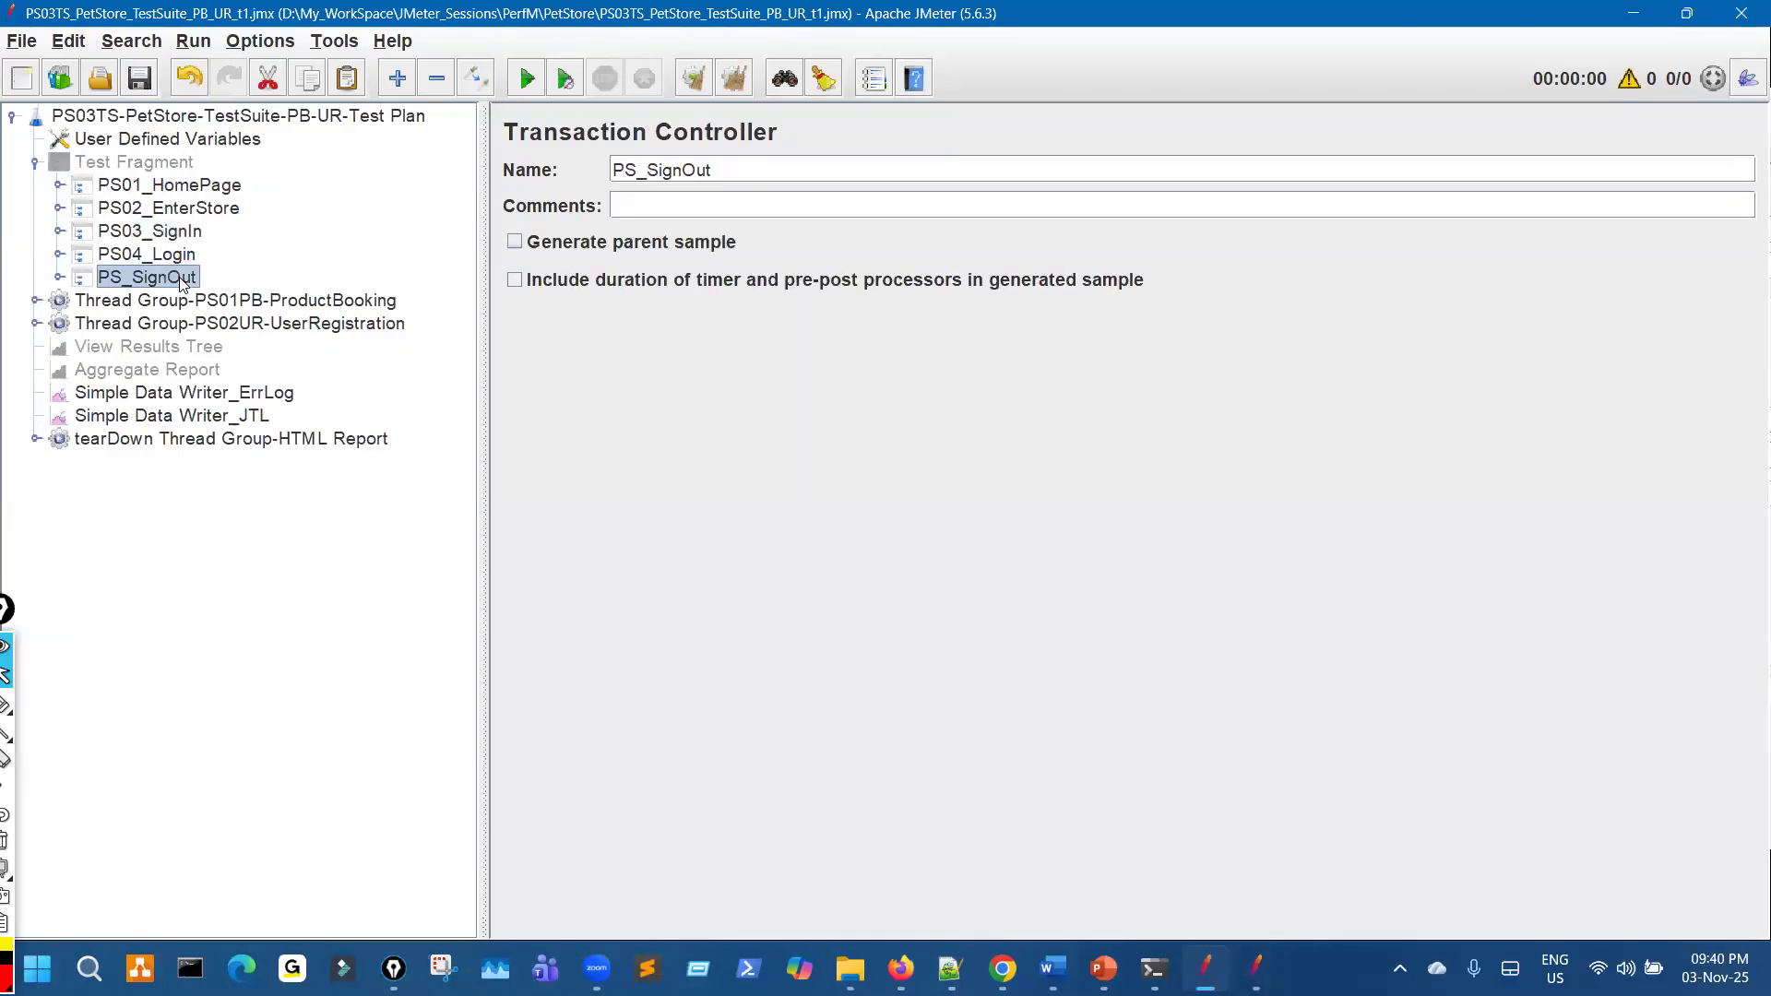
{"action": "left_click", "coordinate": [188, 189]}
{"action": "key", "text": "Down"}
{"action": "key", "text": "Down"}
{"action": "key", "text": "Down"}
{"action": "key", "text": "Down"}
{"action": "left_click", "coordinate": [35, 163]}
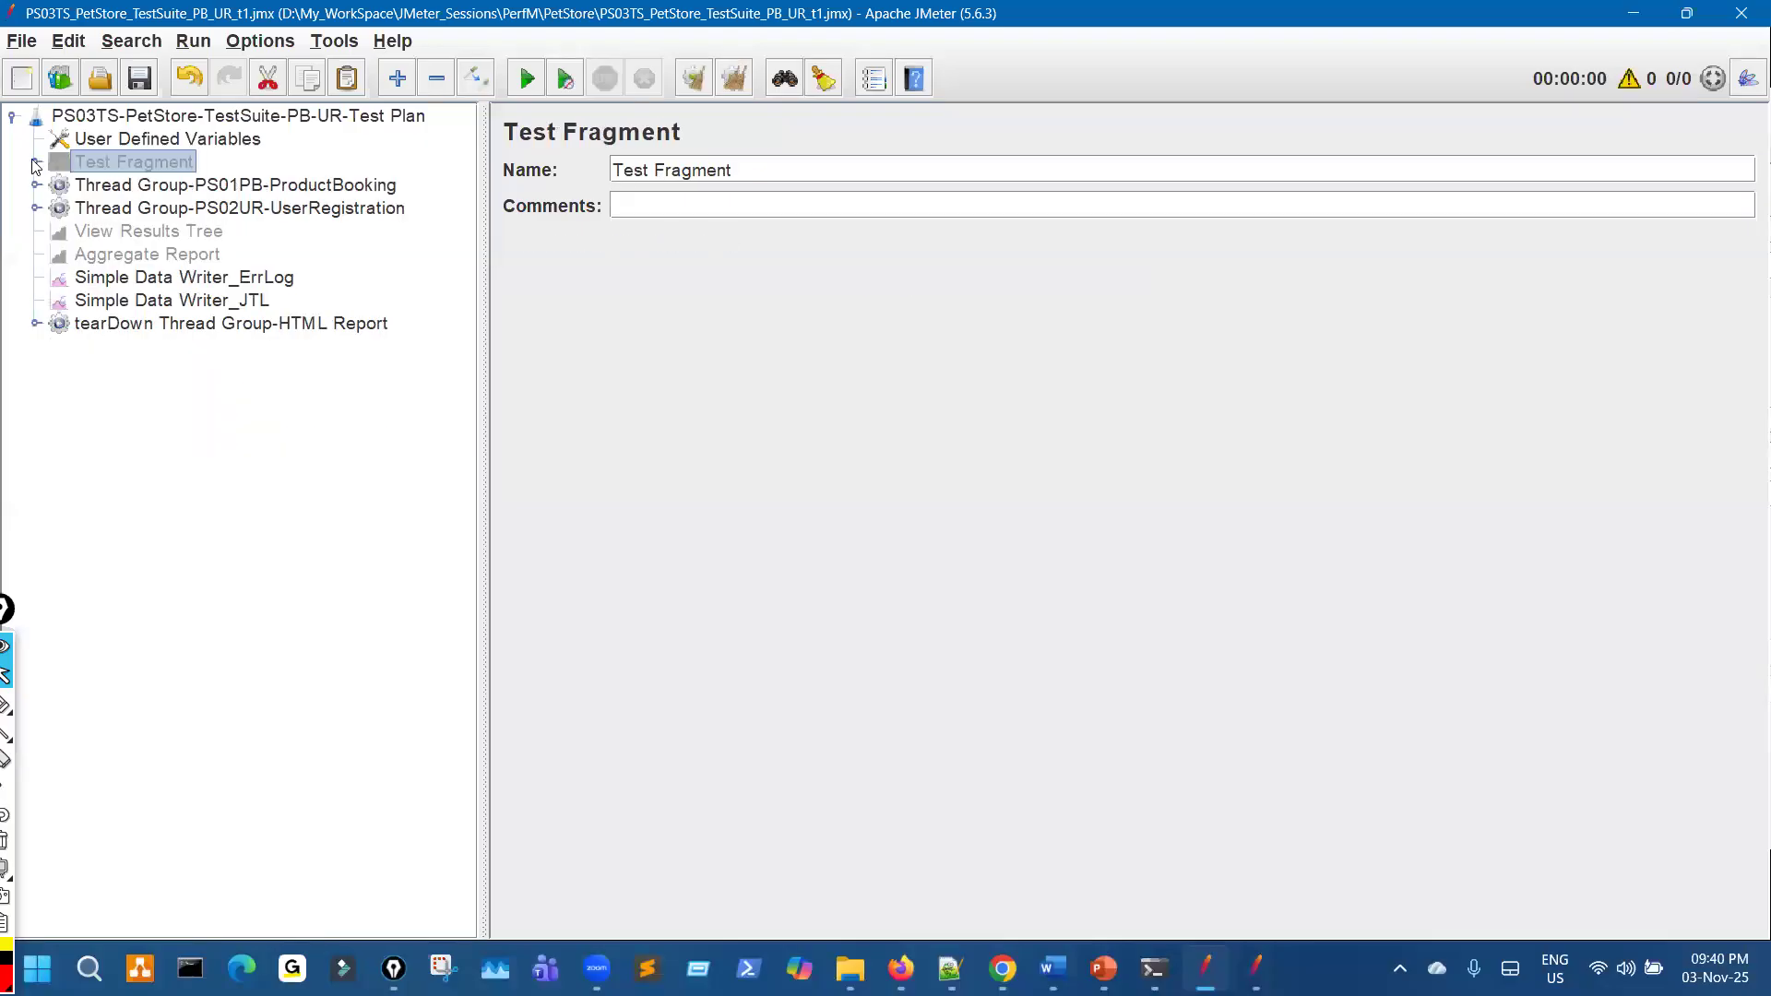
Examine the elements left in the Simple Controllers of the ProductBooking and UserRegistration thread groups
{"action": "left_click", "coordinate": [35, 185]}
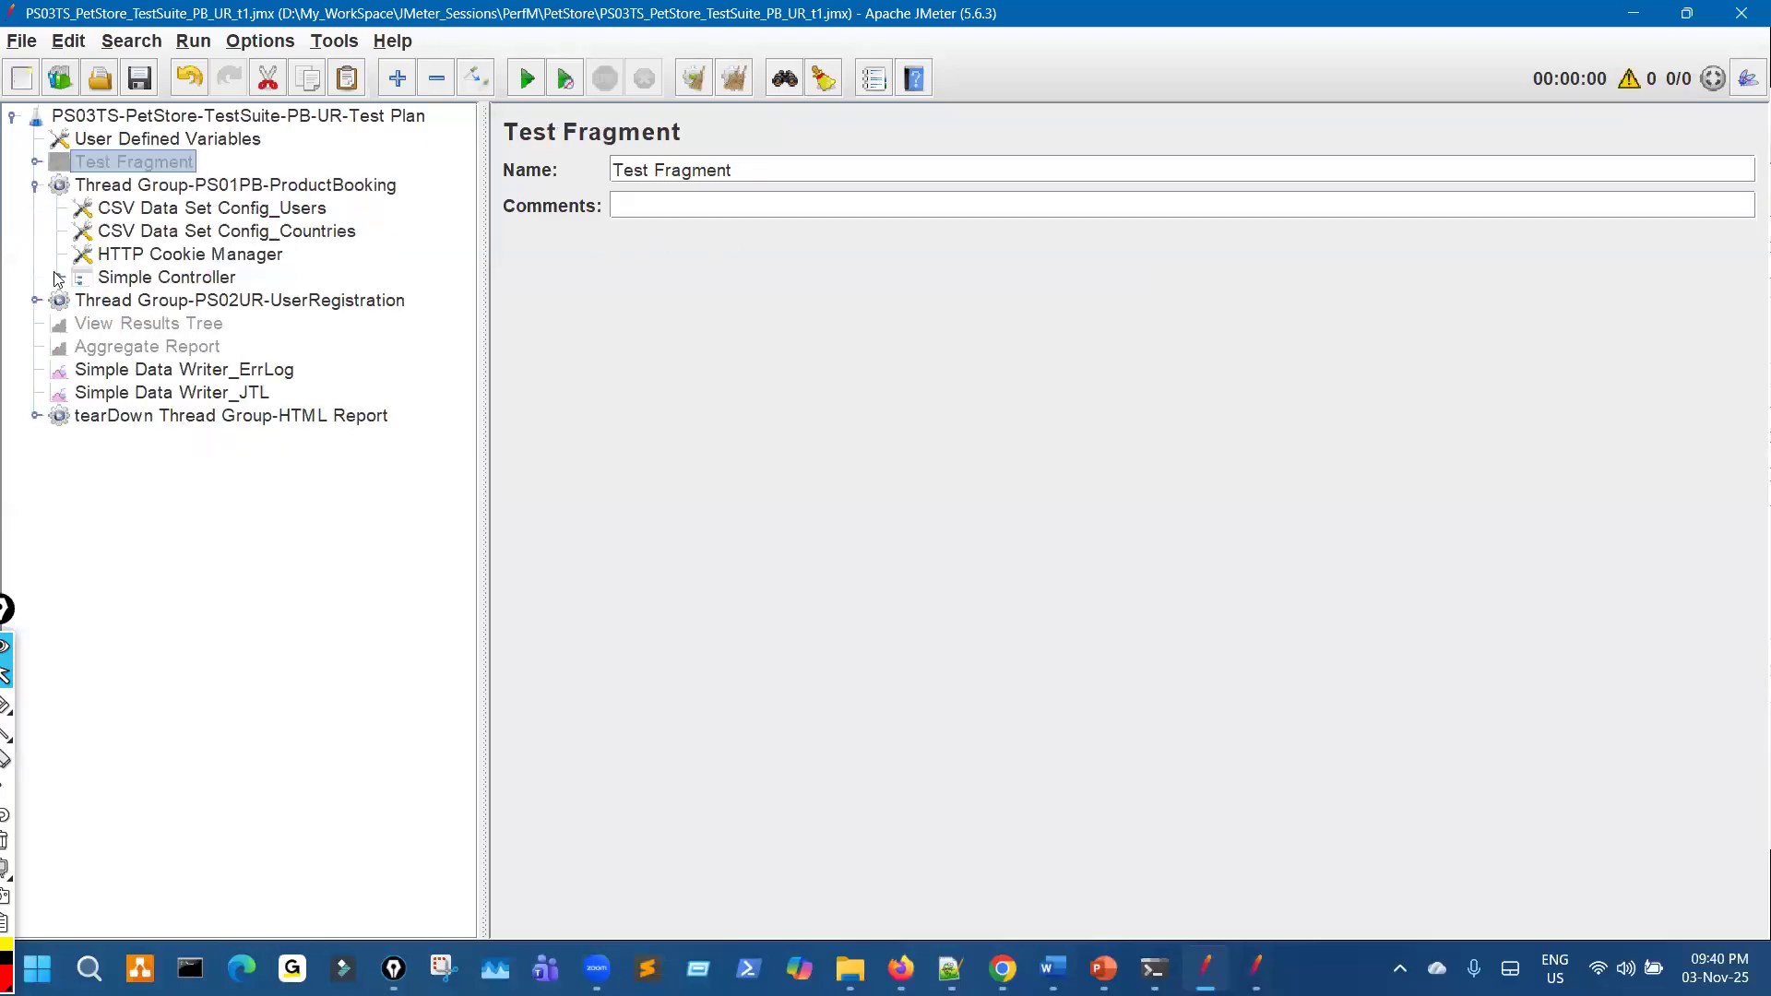
{"action": "left_click", "coordinate": [57, 278]}
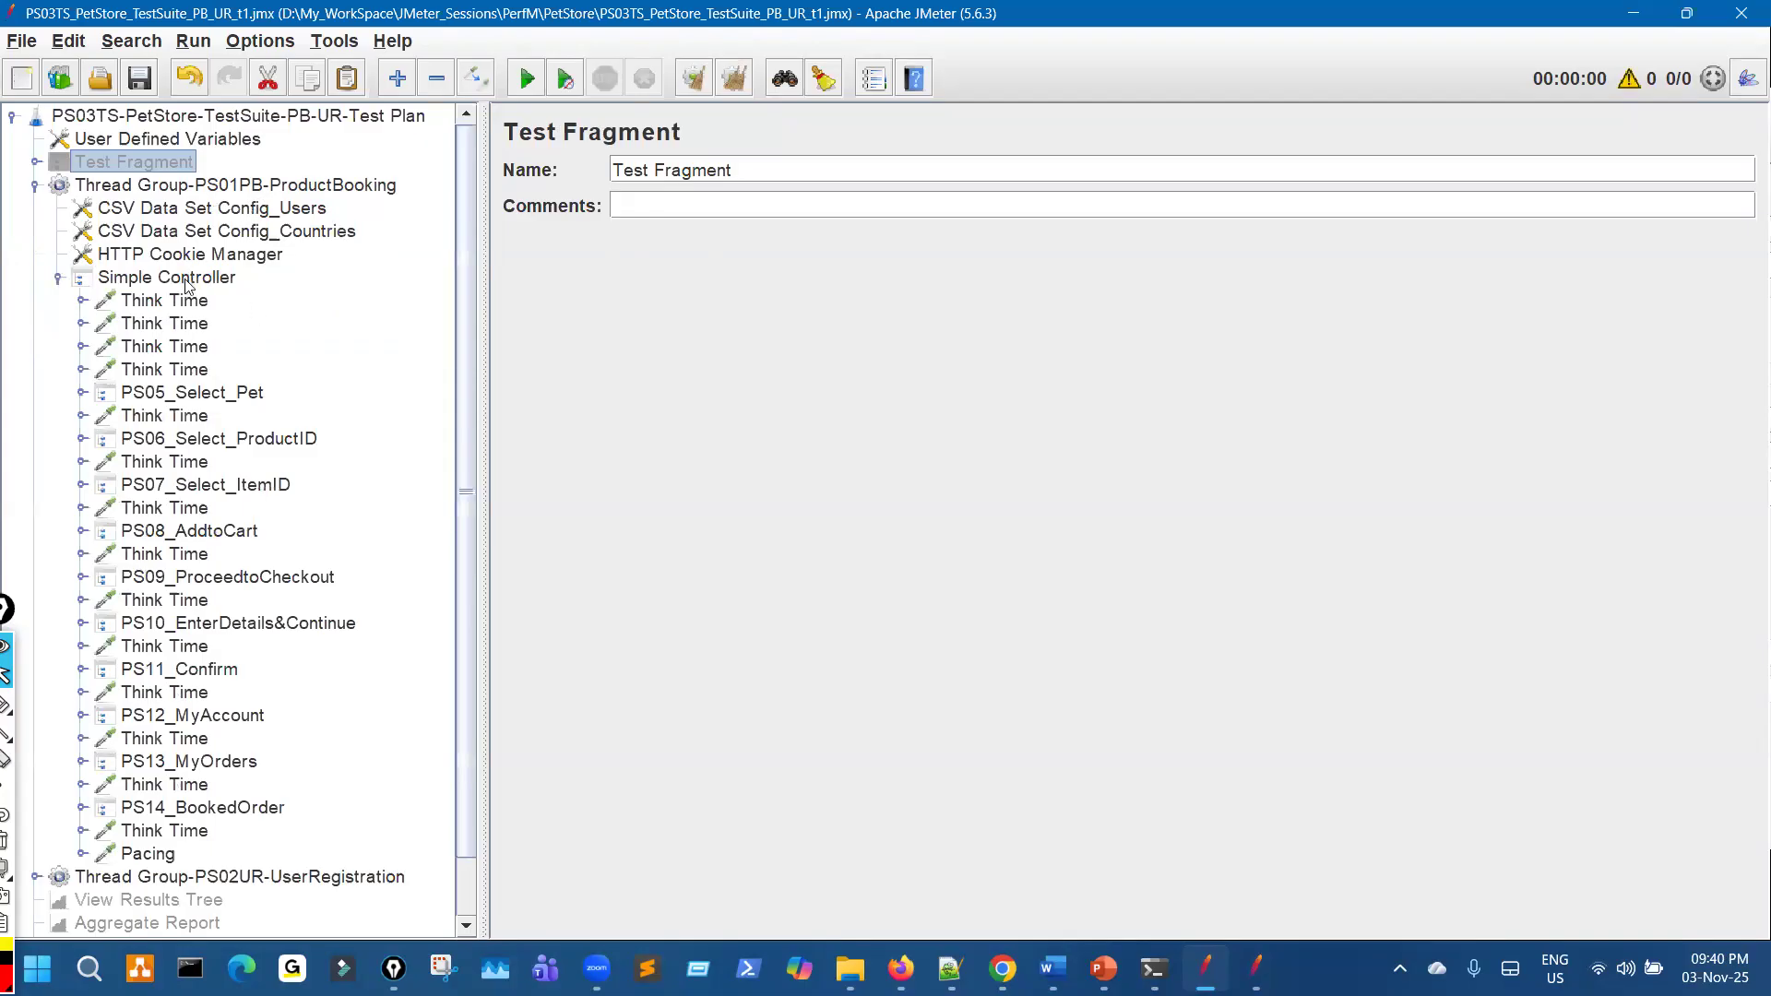
{"action": "left_click", "coordinate": [58, 278]}
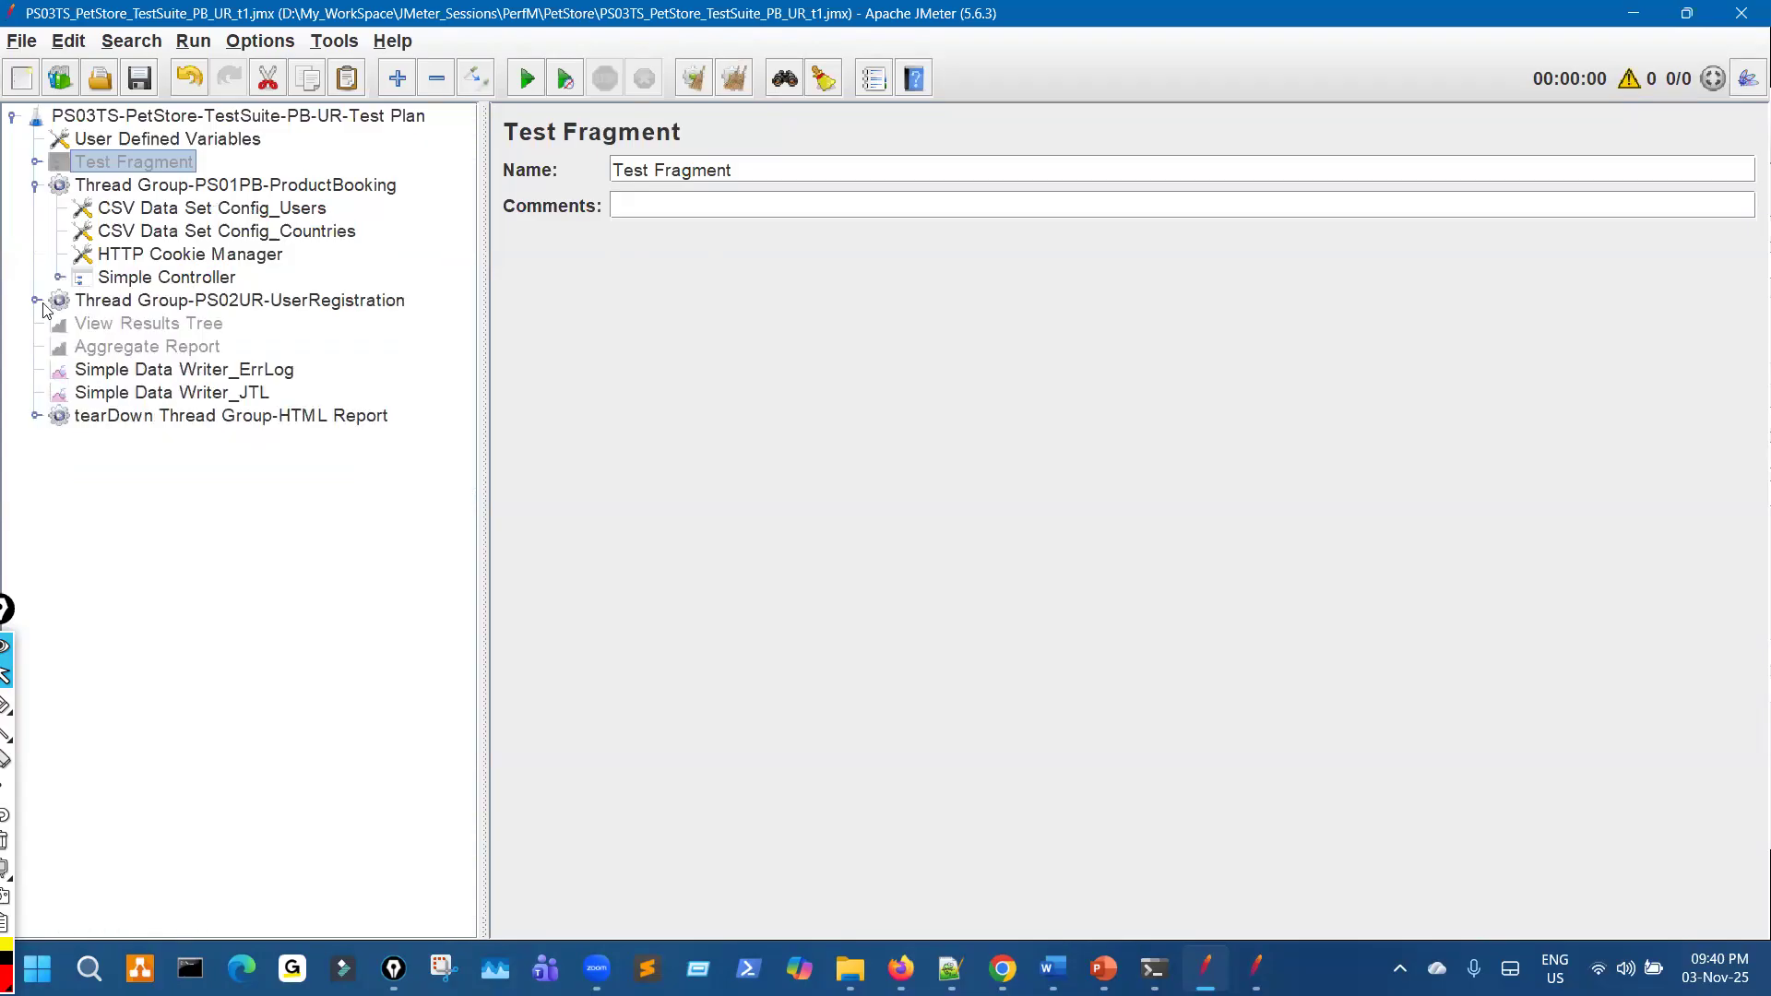
{"action": "left_click", "coordinate": [35, 299]}
{"action": "left_click", "coordinate": [58, 369]}
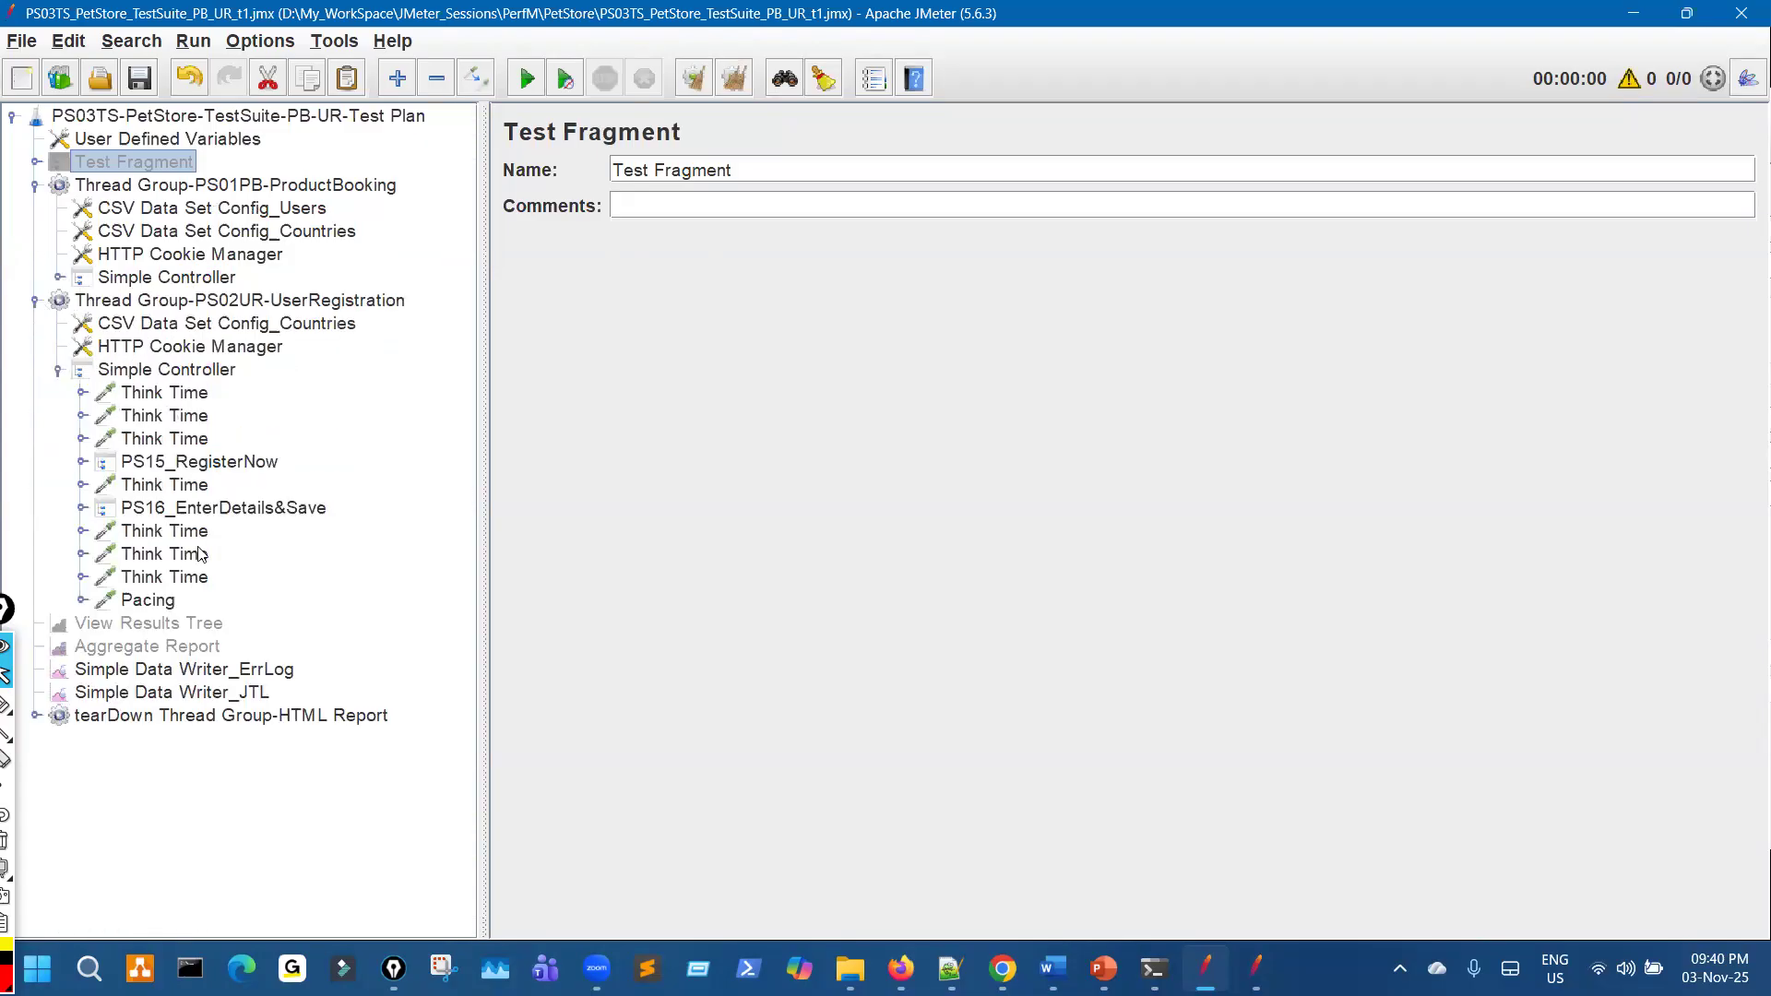
{"action": "left_click", "coordinate": [58, 369]}
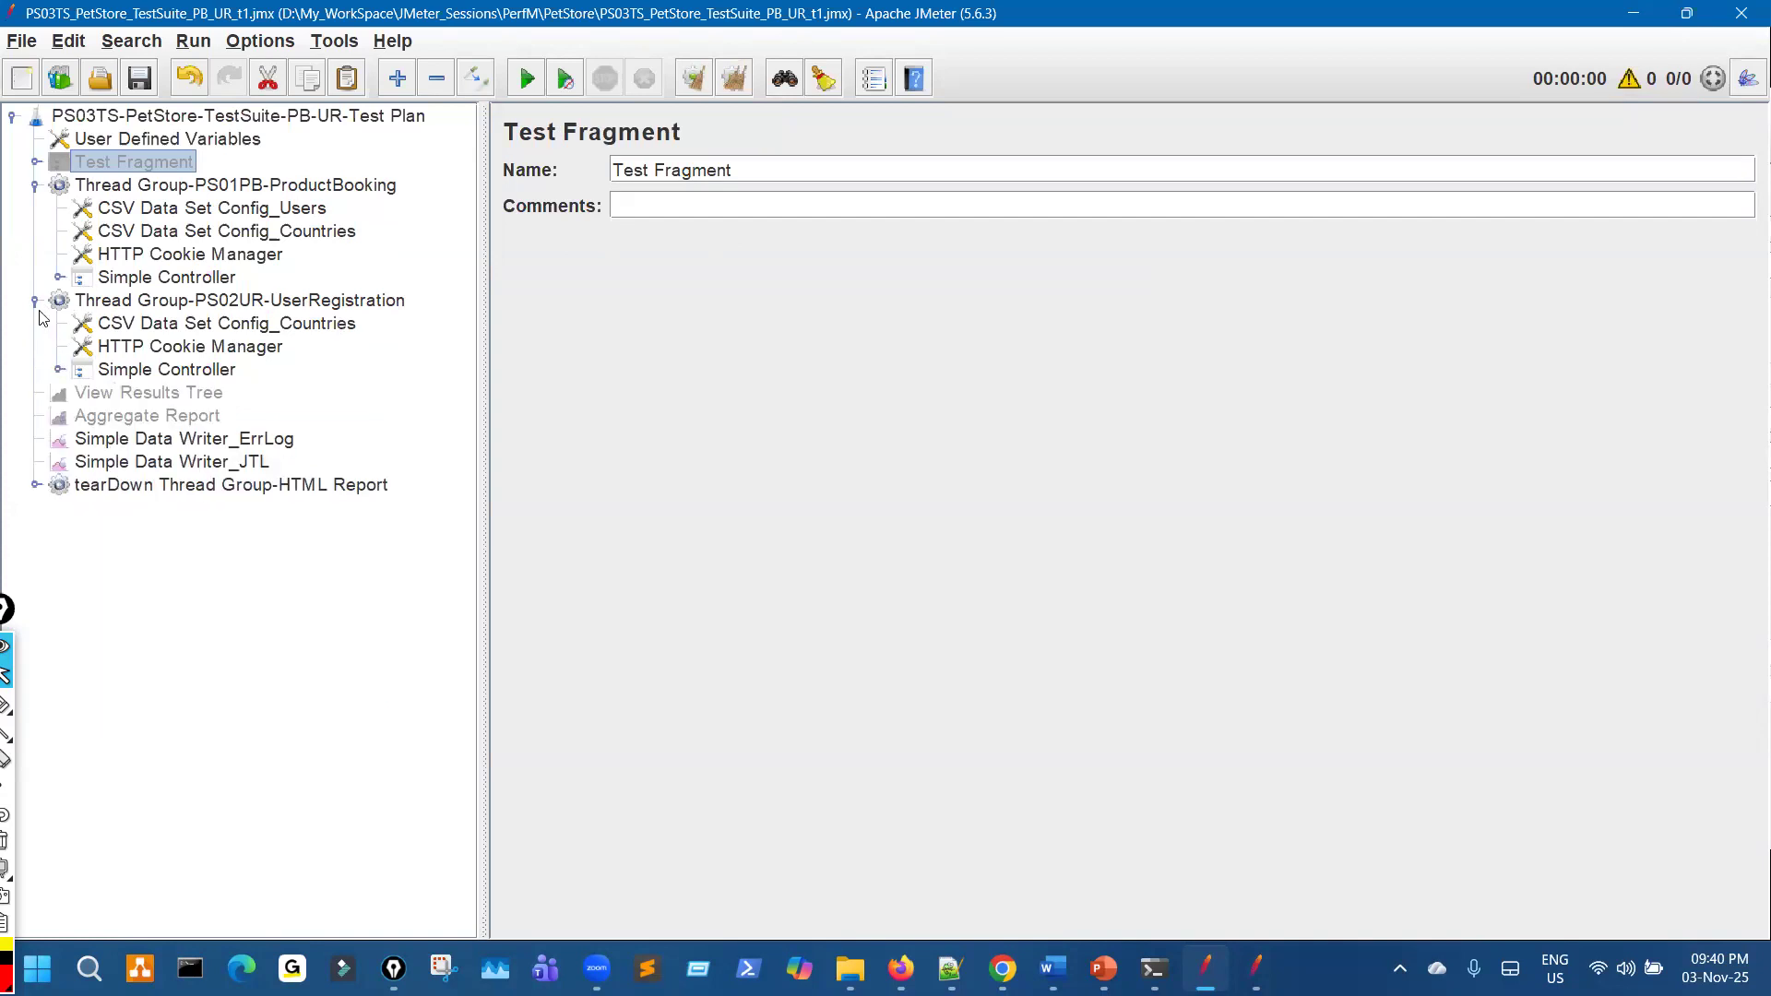
{"action": "left_click", "coordinate": [35, 300]}
Add a Module Controller to Thread Group-PS01PB-ProductBooking
{"action": "left_click", "coordinate": [277, 187]}
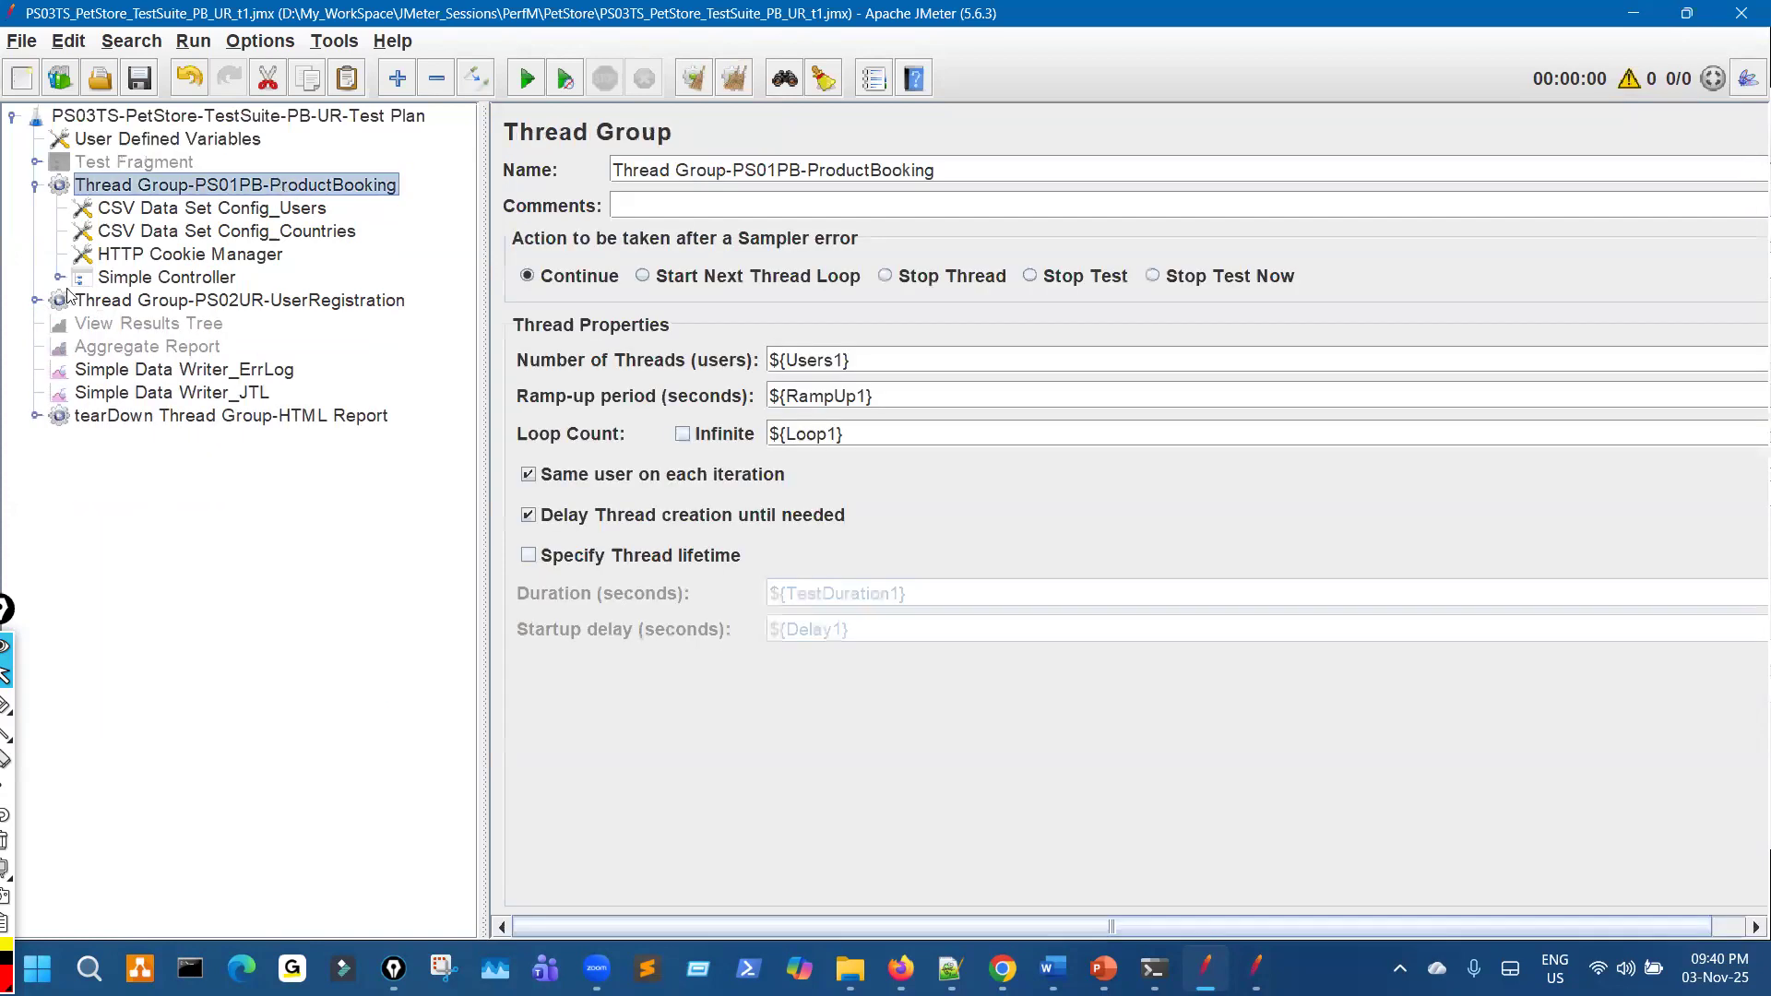
{"action": "left_click", "coordinate": [1103, 968]}
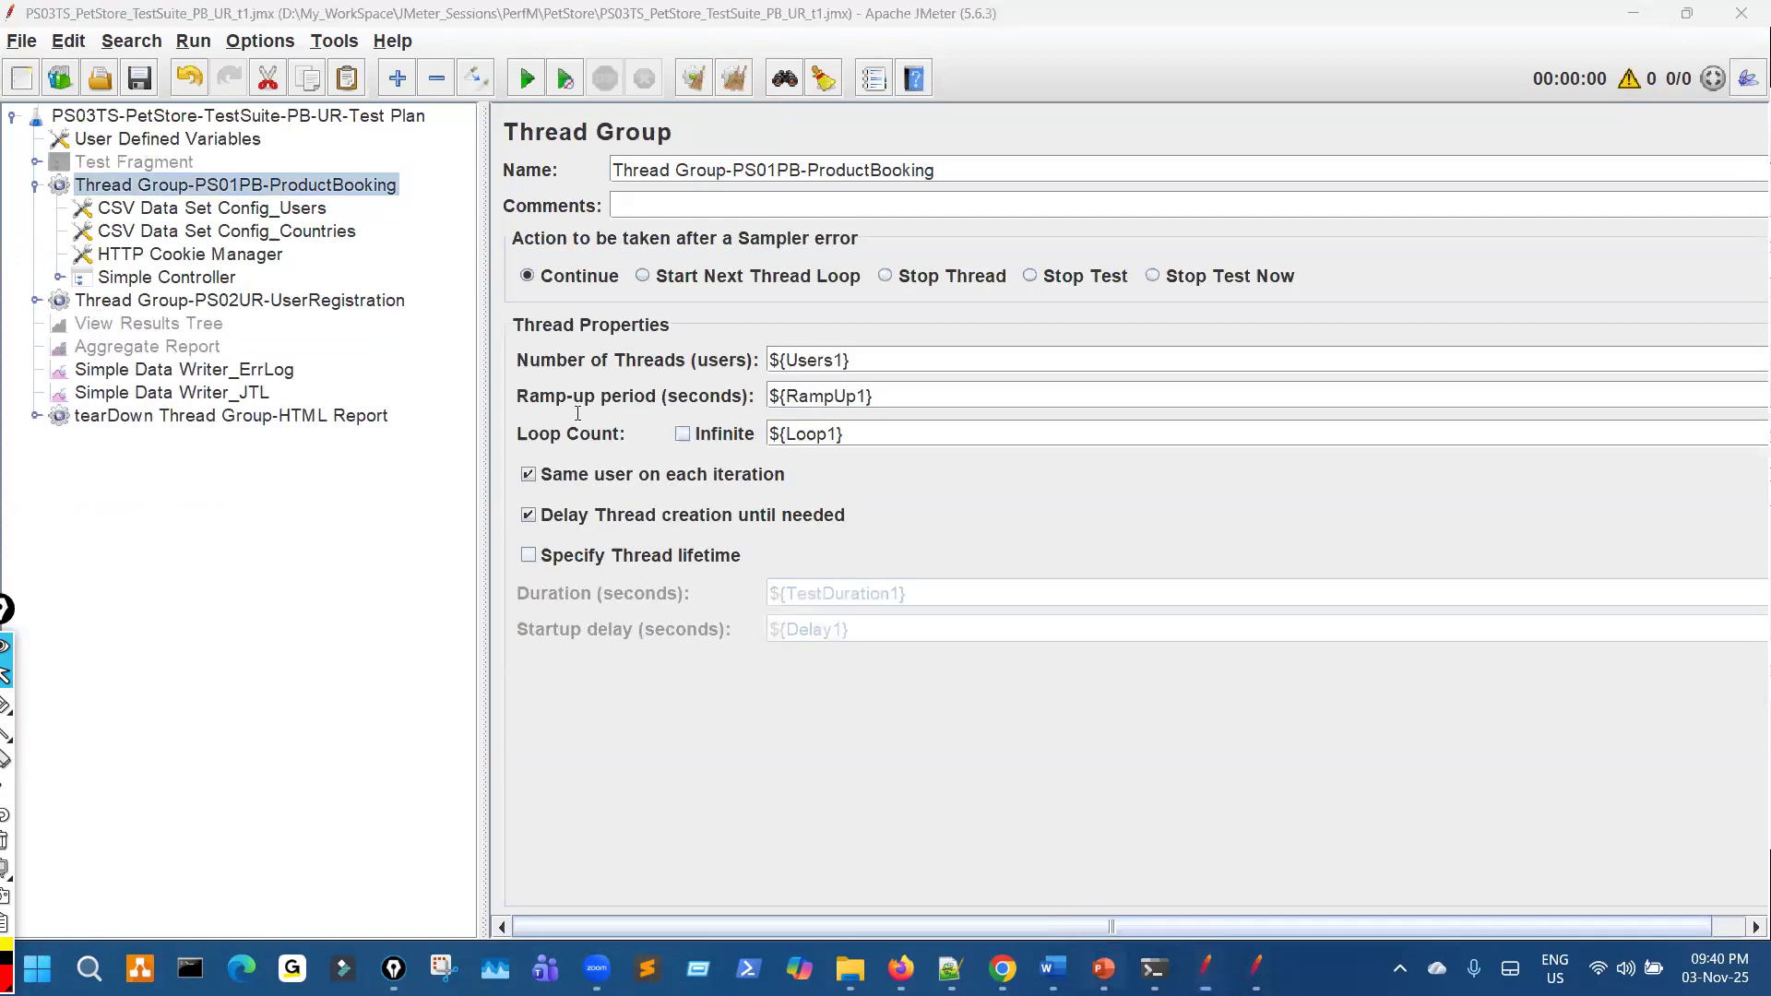
{"action": "left_click_drag", "start_coordinate": [638, 420], "coordinate": [489, 420]}
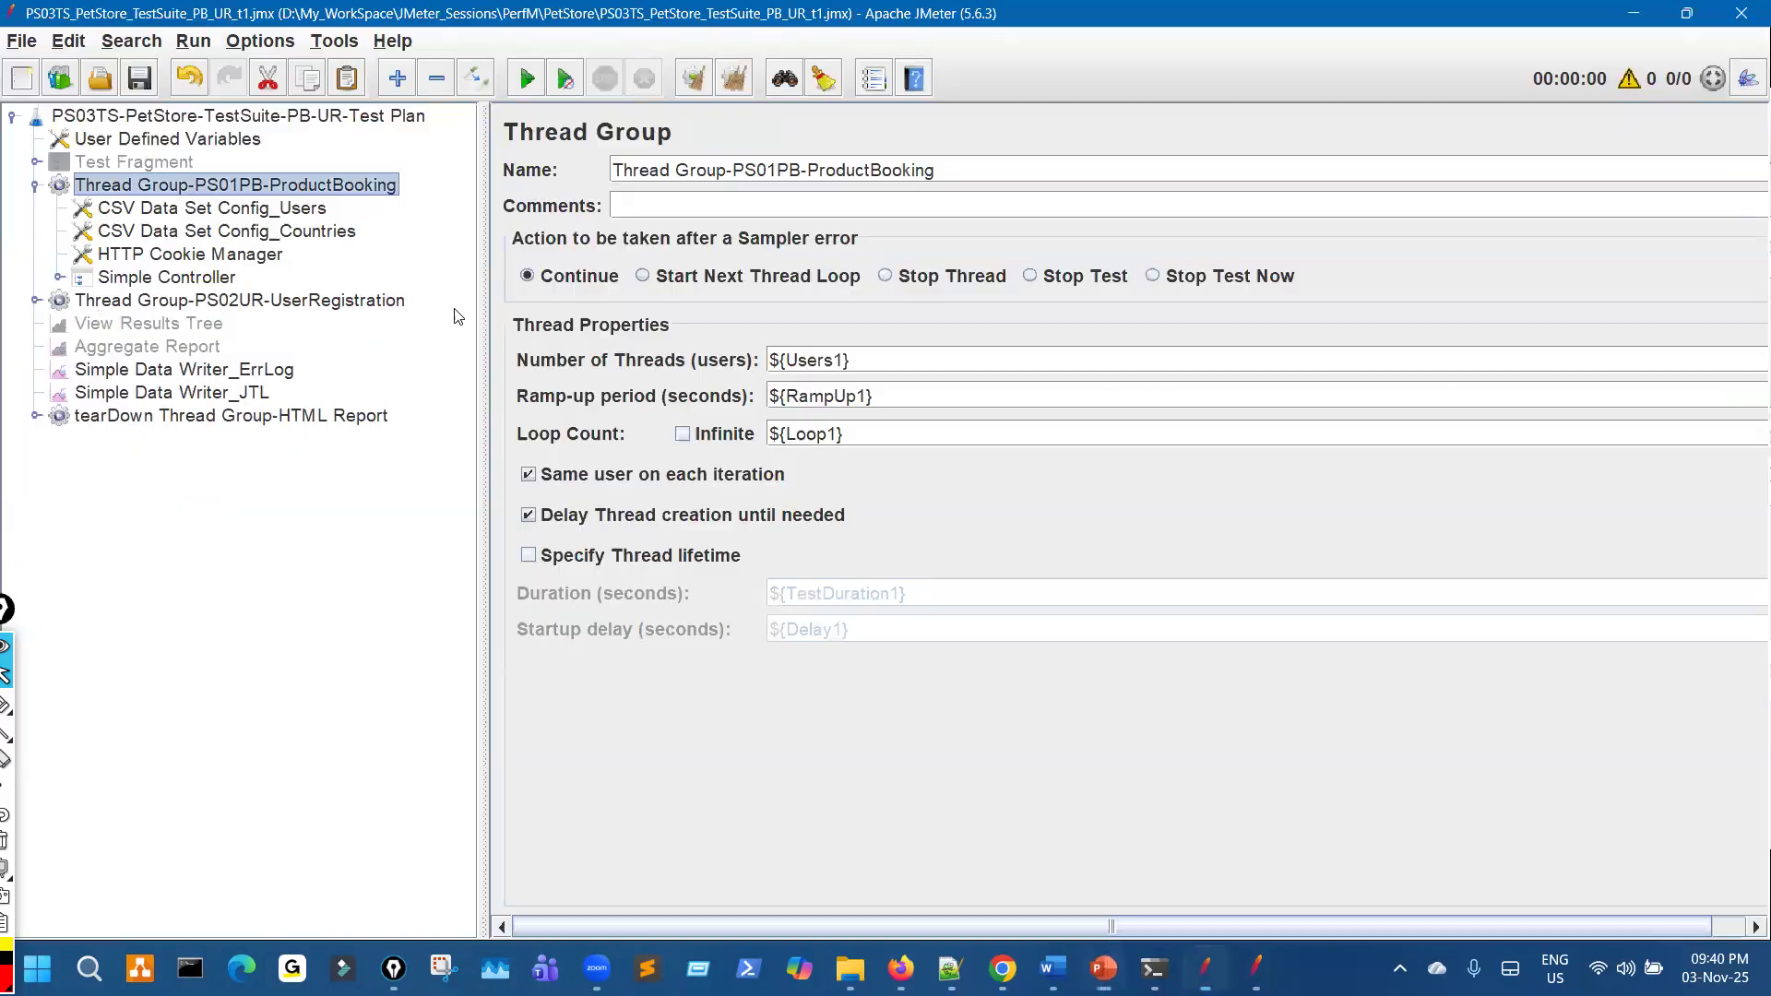
{"action": "left_click", "coordinate": [1205, 968]}
{"action": "right_click", "coordinate": [285, 188]}
{"action": "mouse_move", "coordinate": [636, 198]}
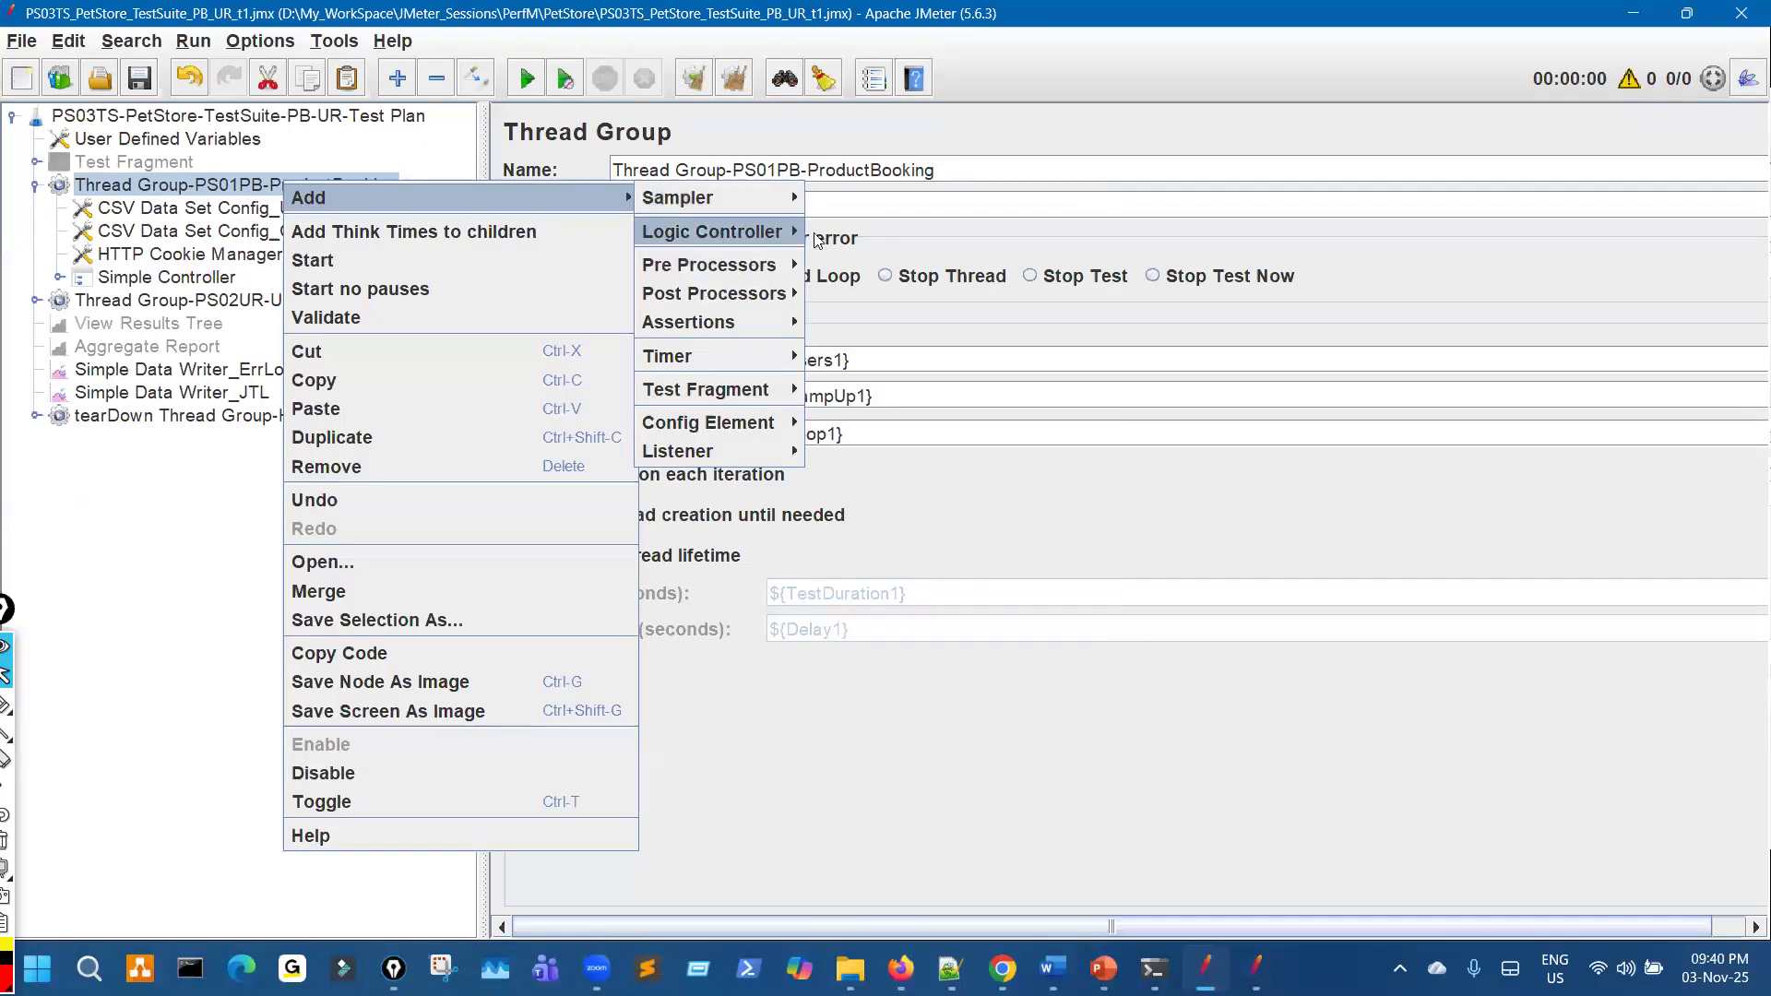
{"action": "mouse_move", "coordinate": [816, 240]}
{"action": "left_click", "coordinate": [937, 703]}
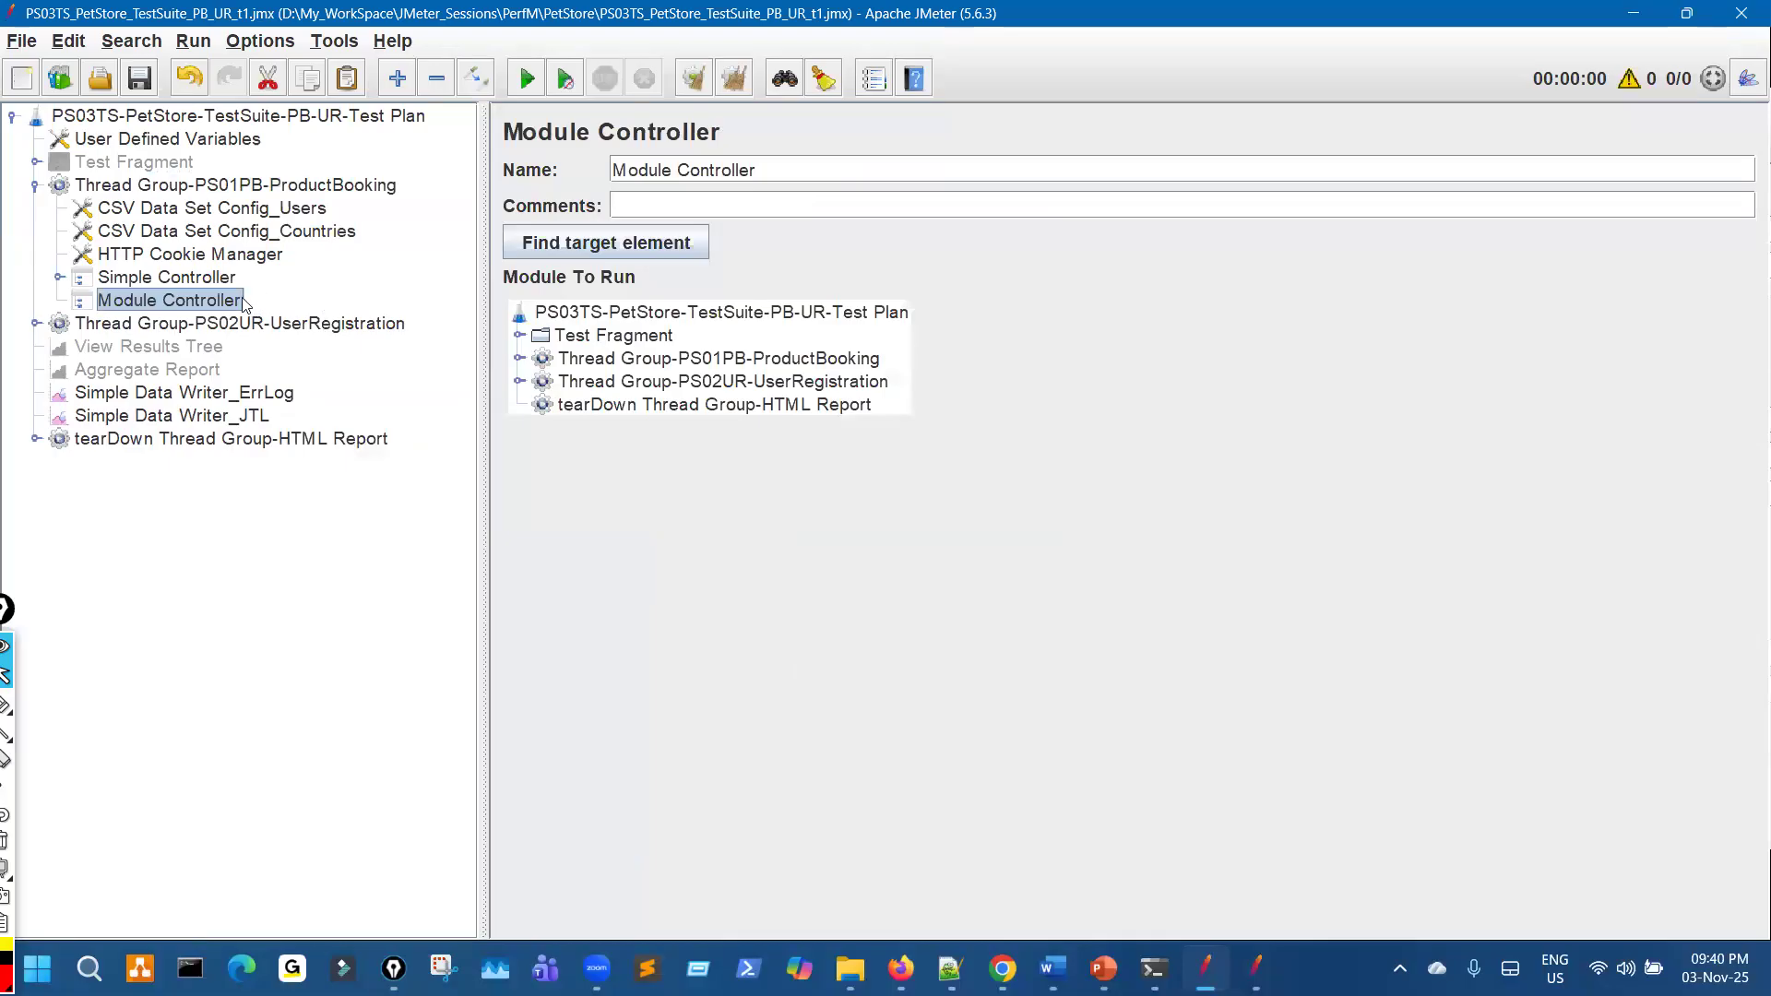
Paste four copies of the Module Controller into Thread Group-PS01PB-ProductBooking
{"action": "left_click", "coordinate": [35, 162]}
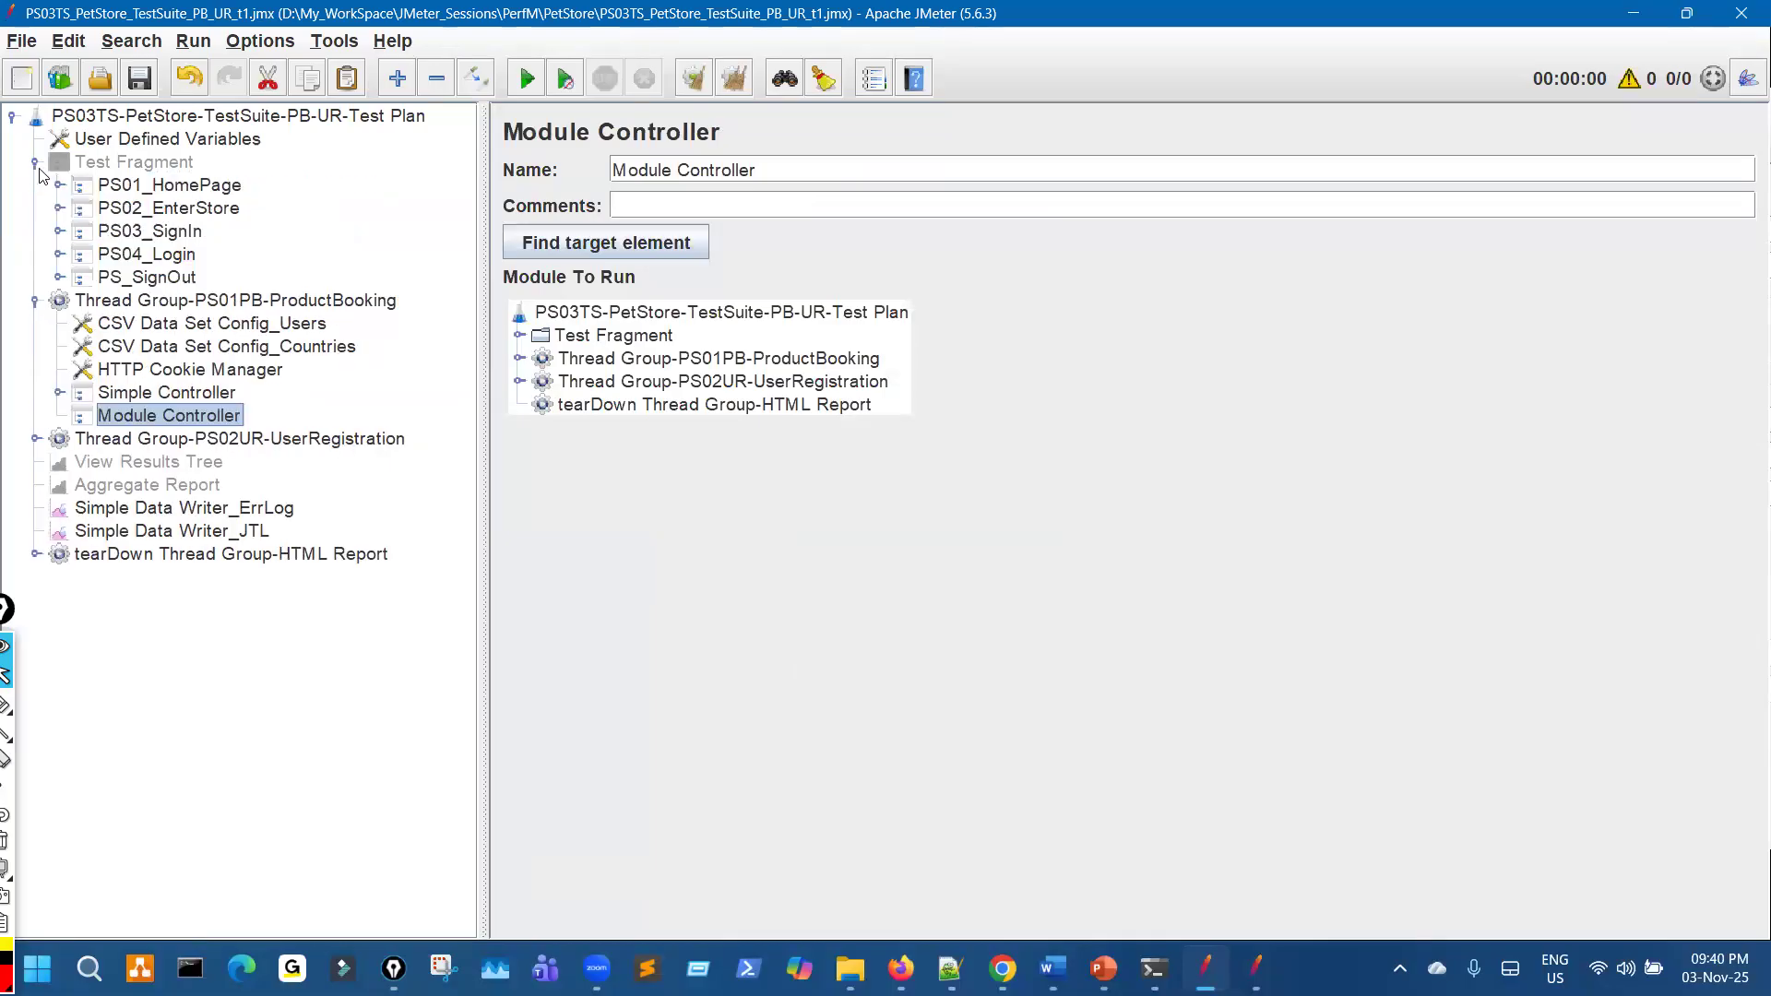
{"action": "left_click", "coordinate": [35, 162]}
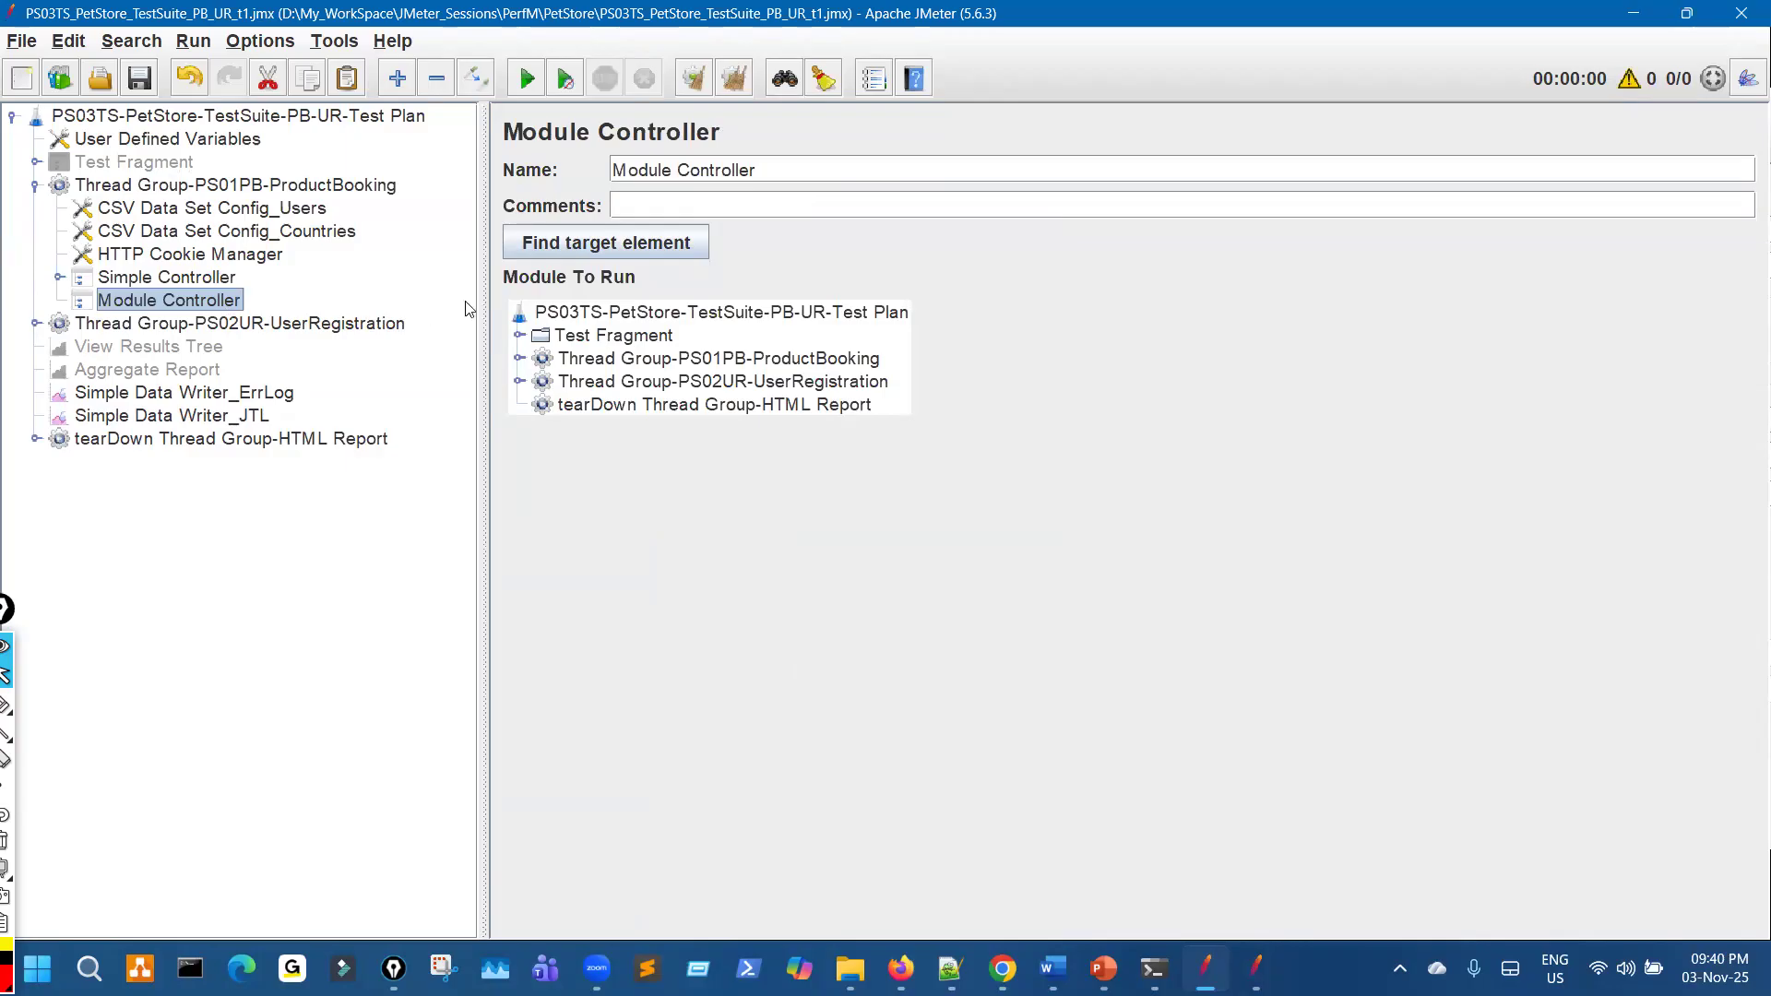
{"action": "left_click", "coordinate": [260, 184]}
{"action": "key", "text": "ctrl+v"}
{"action": "key", "text": "ctrl+v"}
{"action": "key", "text": "ctrl+v"}
{"action": "key", "text": "ctrl+v"}
Rename the first two Module Controllers as Module Controller_HomePage and Module Controller_EnterStore
{"action": "left_click", "coordinate": [235, 302]}
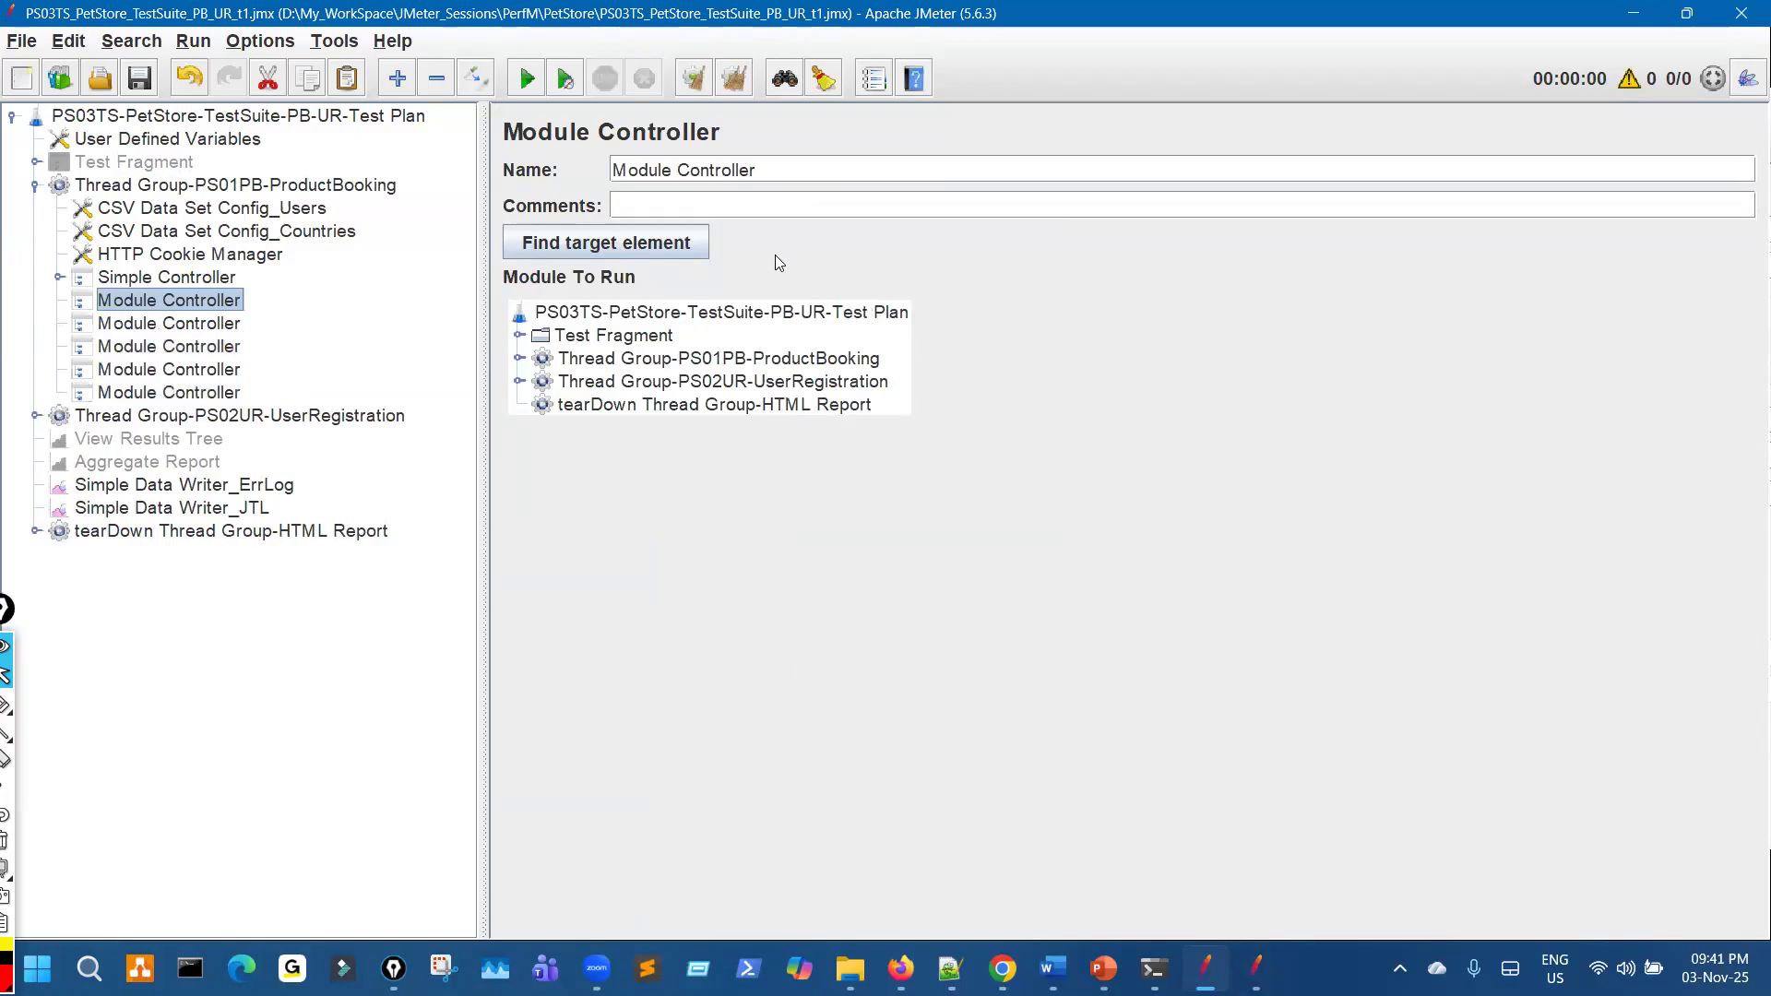
{"action": "left_click", "coordinate": [795, 188]}
{"action": "type", "text": "_HomePage"}
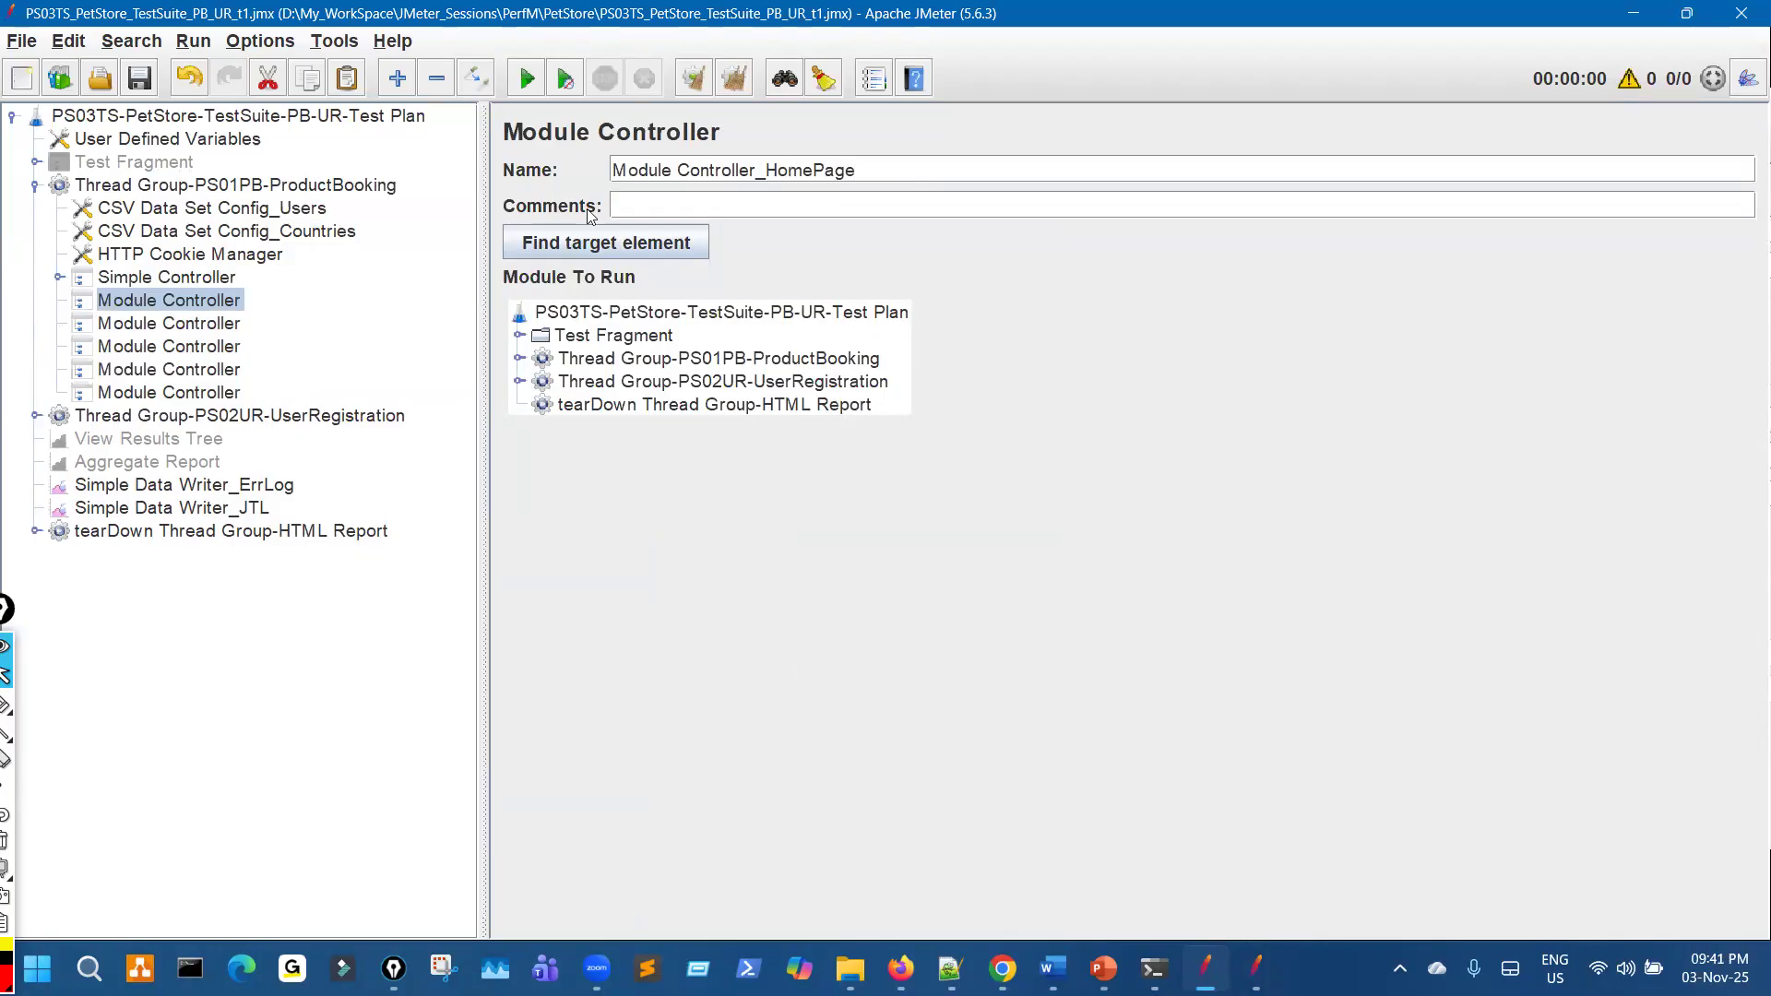
{"action": "left_click", "coordinate": [224, 322]}
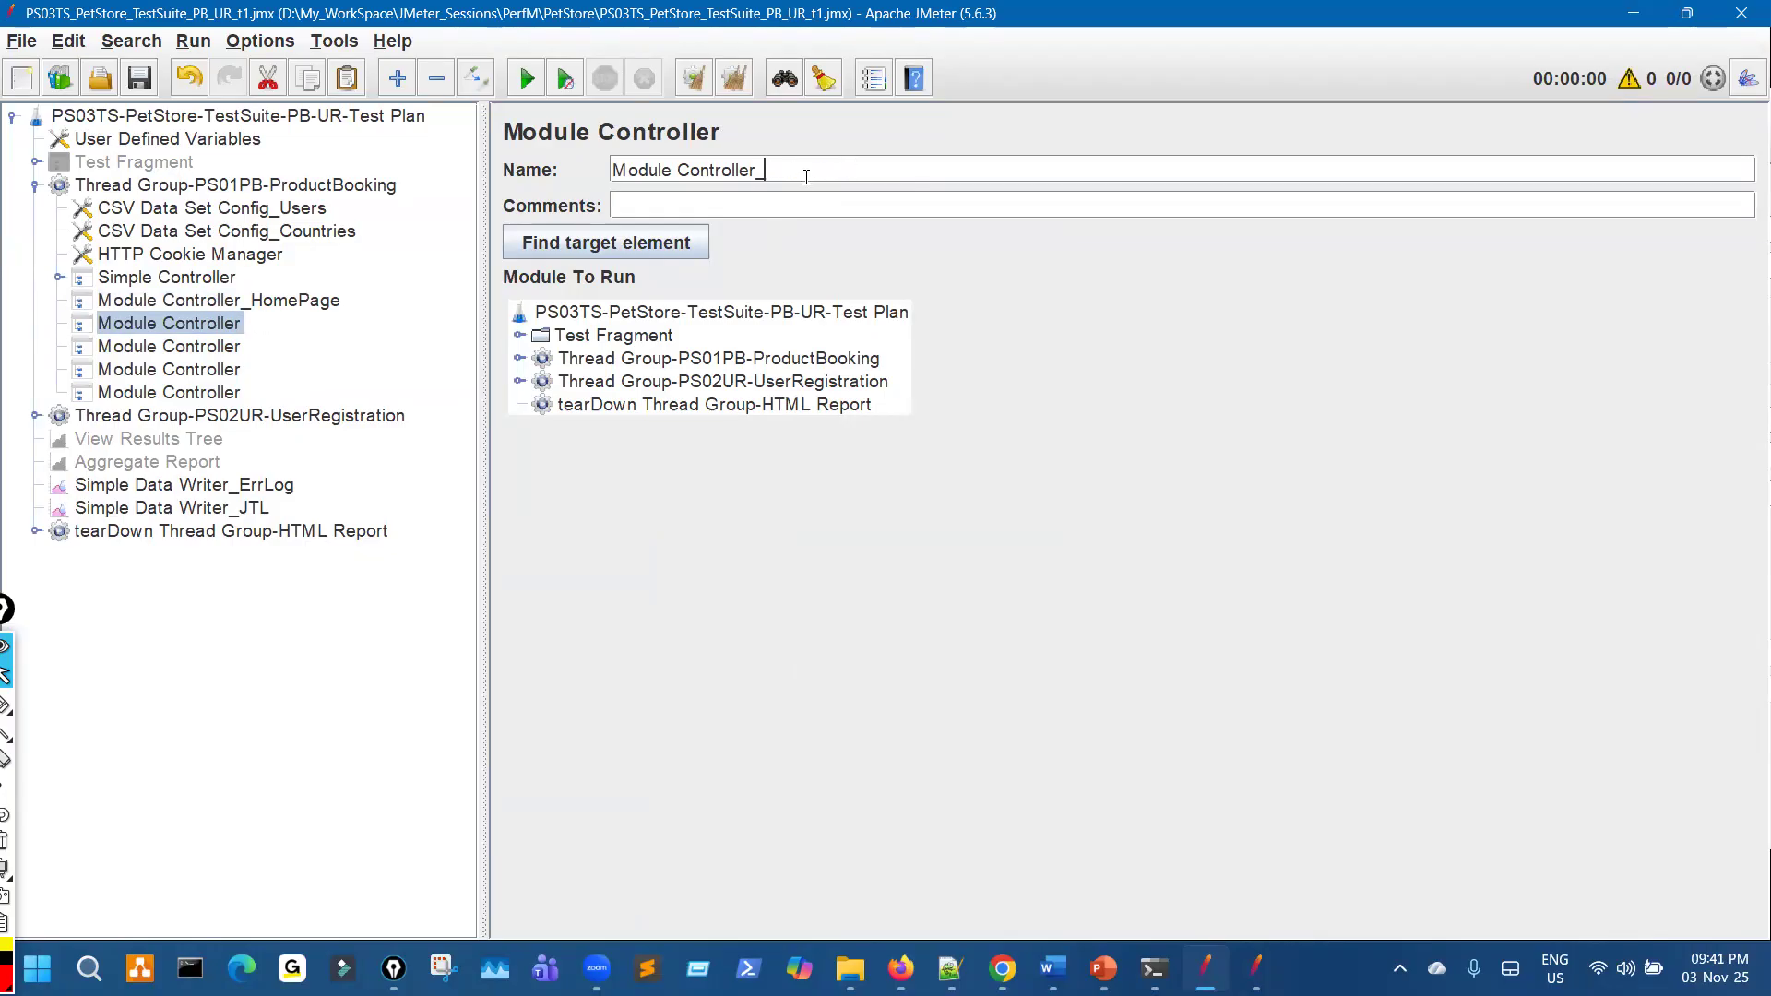
{"action": "type", "text": "EnterStore"}
Rename the remaining three Module Controllers as Module Controller_SignIn, Module Controller_Login and Module Controller_SignOut
{"action": "left_click", "coordinate": [228, 358]}
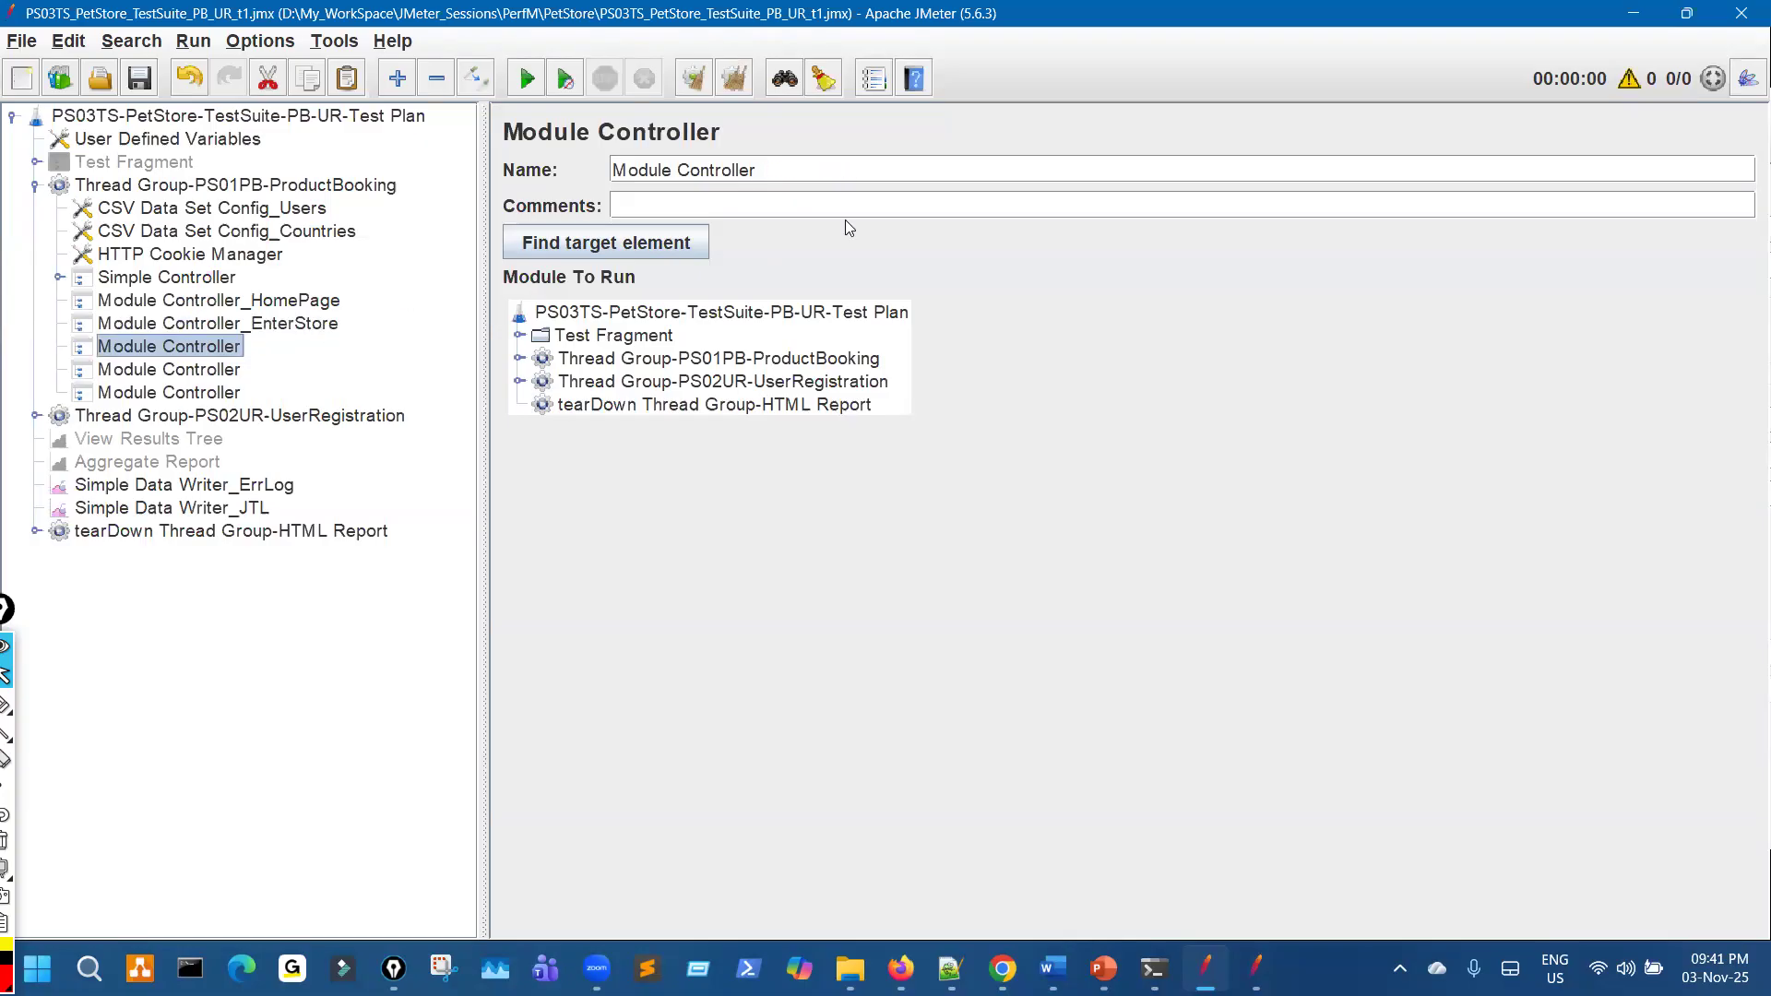
{"action": "left_click", "coordinate": [846, 164]}
{"action": "type", "text": "_SignIn"}
{"action": "left_click", "coordinate": [189, 373]}
{"action": "left_click", "coordinate": [782, 172]}
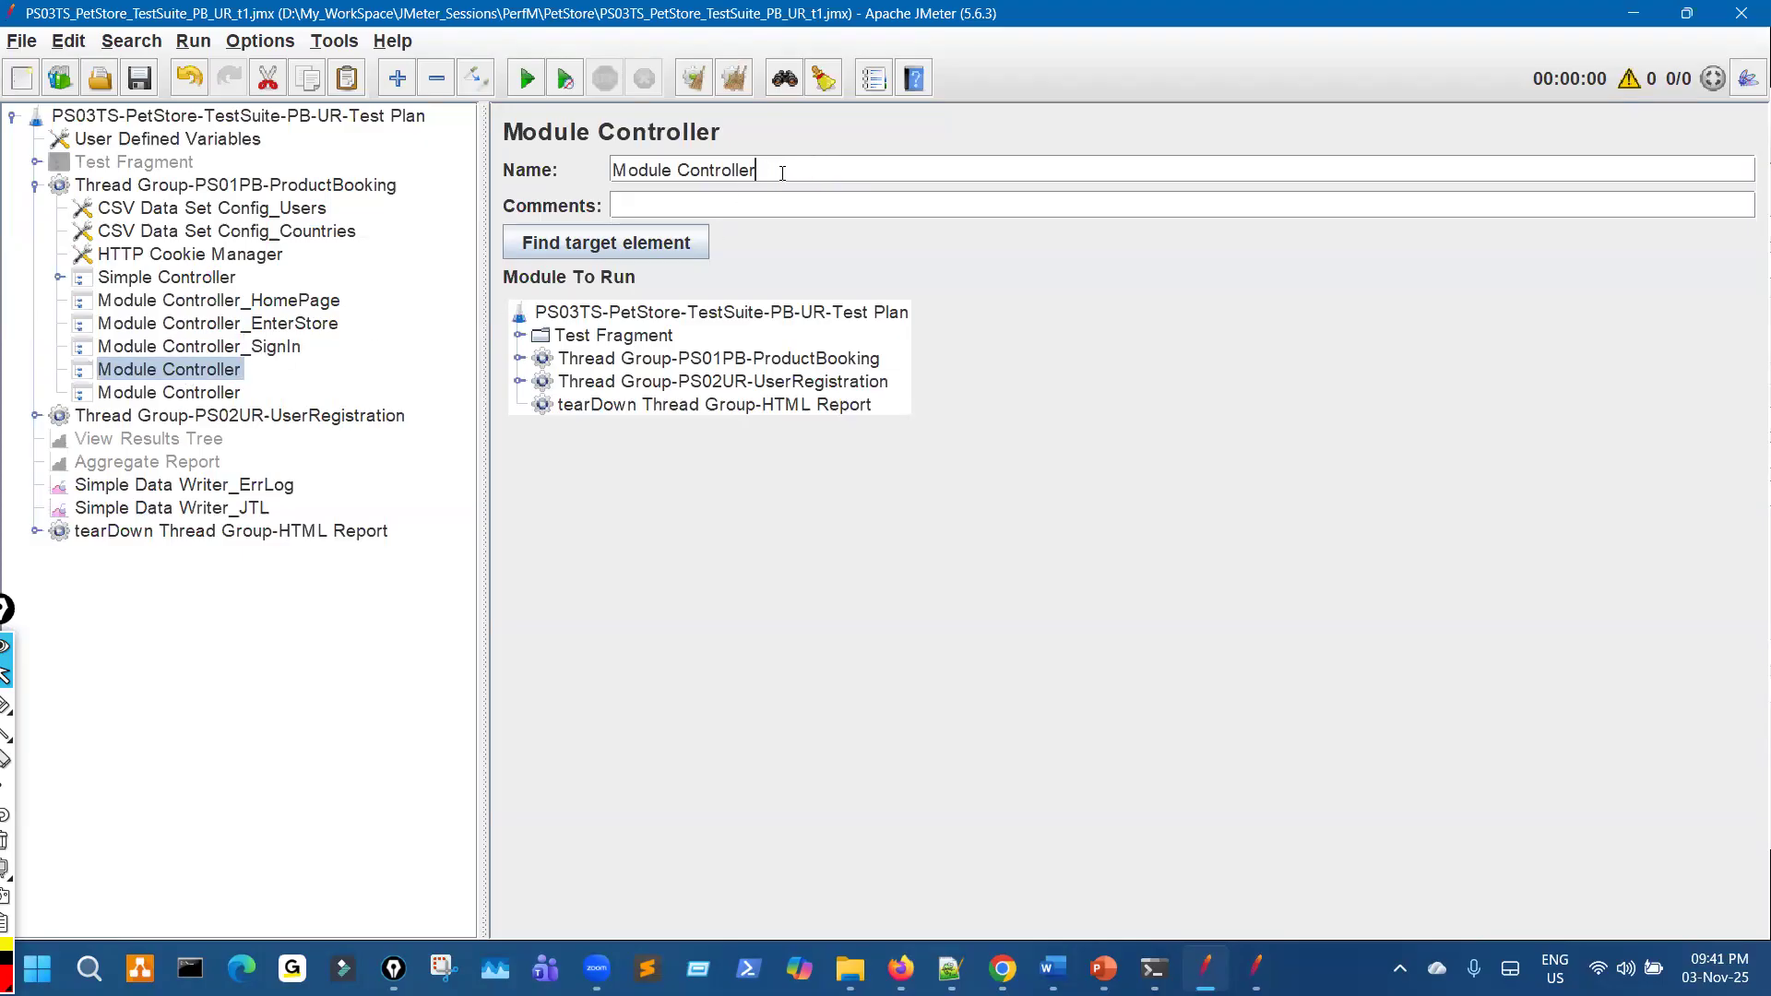
{"action": "type", "text": "_Login"}
{"action": "left_click", "coordinate": [216, 395]}
{"action": "left_click", "coordinate": [780, 172]}
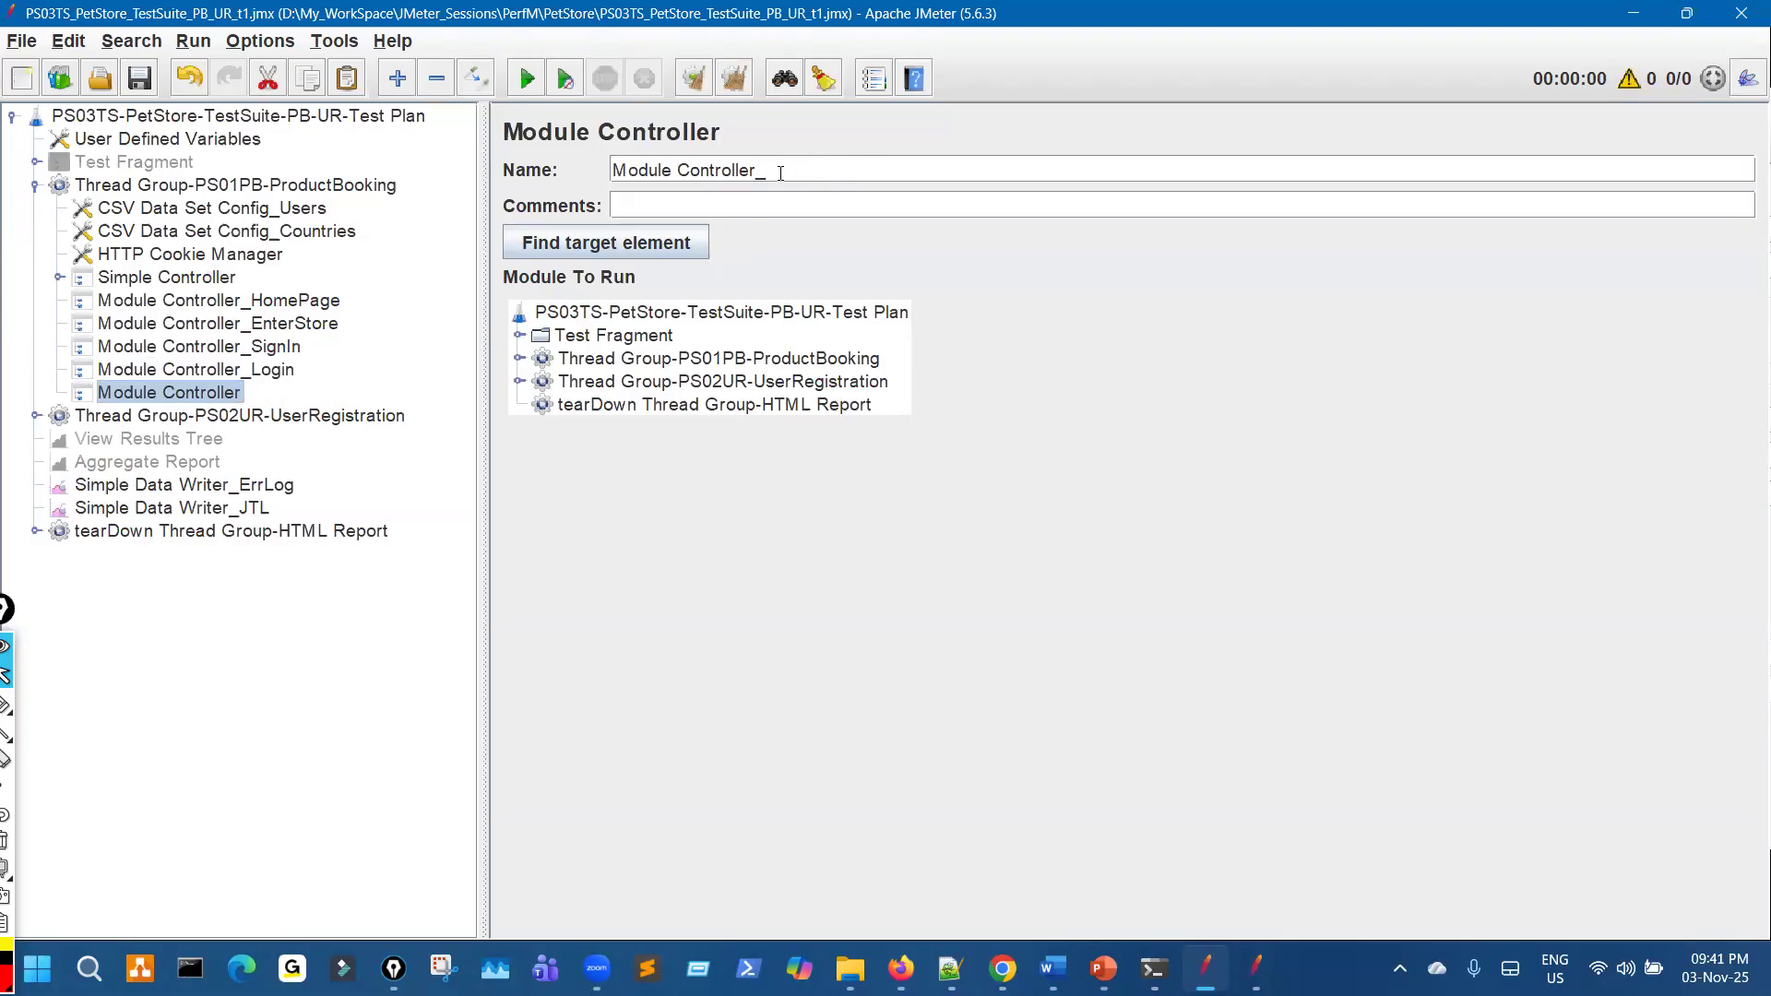
{"action": "type", "text": "_SignOut"}
{"action": "left_click", "coordinate": [303, 302]}
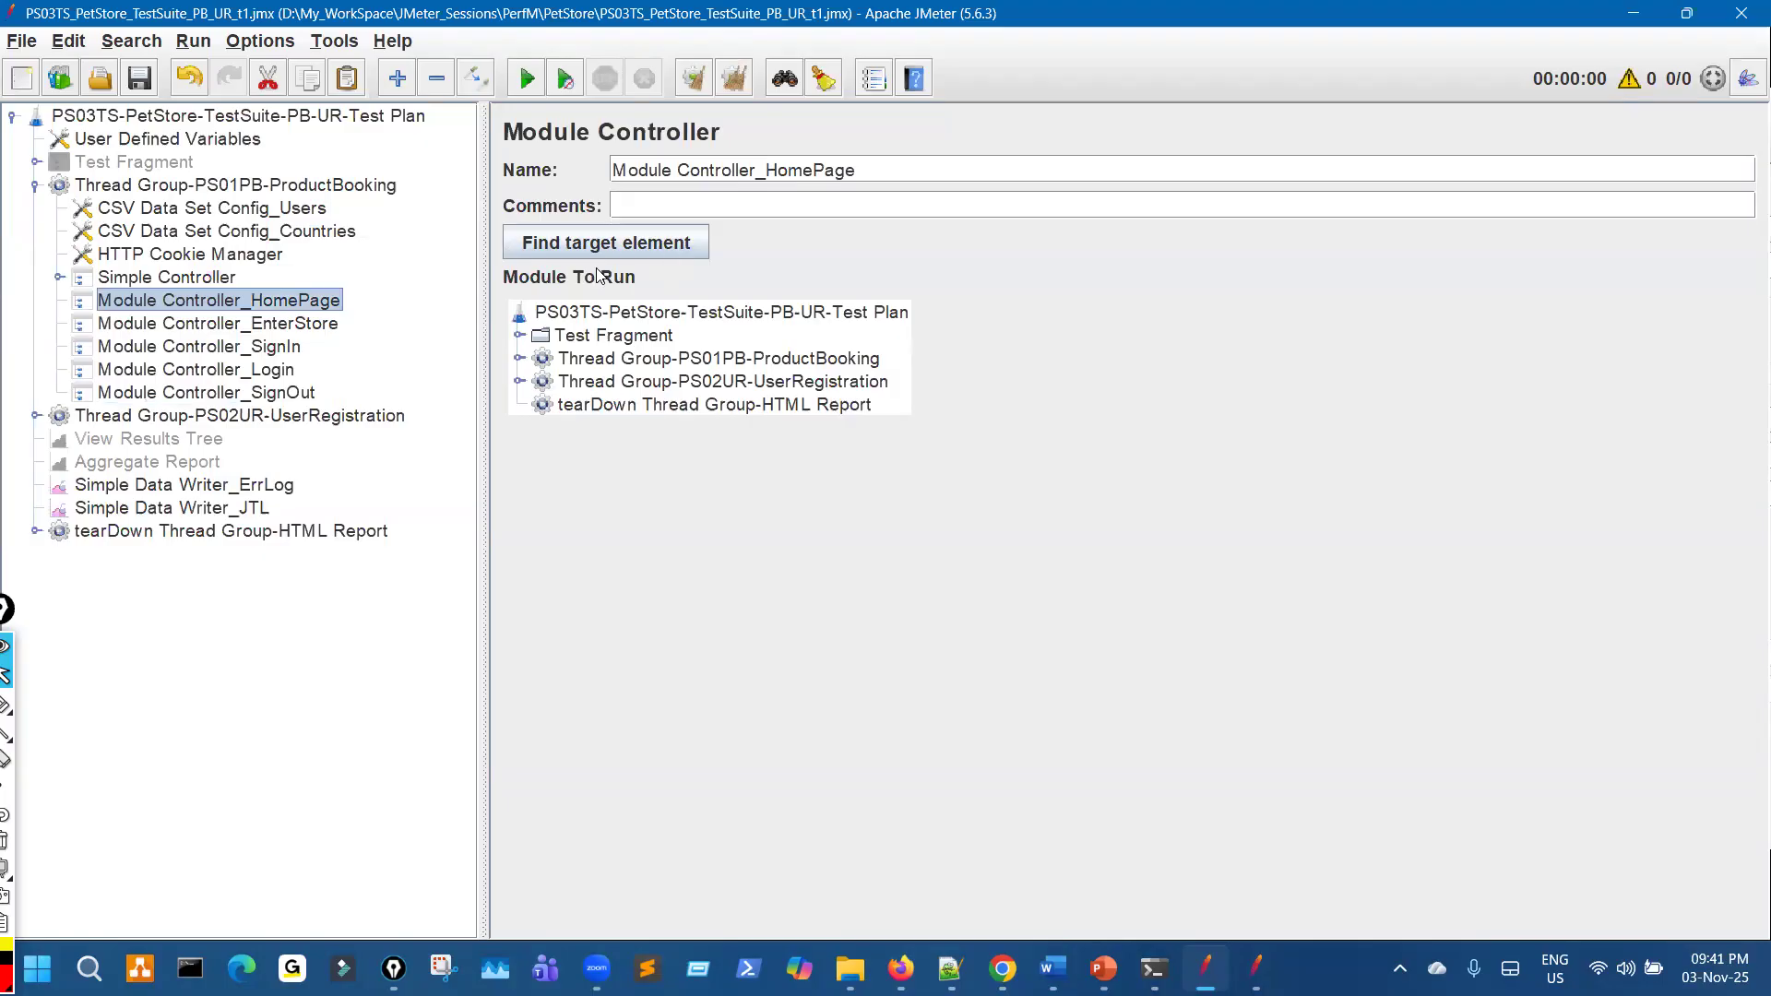
{"action": "left_click_drag", "start_coordinate": [325, 302], "coordinate": [382, 380]}
{"action": "mouse_move", "coordinate": [563, 349]}
{"action": "left_mouse_down"}
{"action": "mouse_move", "coordinate": [604, 362]}
{"action": "mouse_move", "coordinate": [563, 334]}
{"action": "mouse_move", "coordinate": [613, 335]}
{"action": "left_mouse_up"}
{"action": "left_click_drag", "start_coordinate": [571, 343], "coordinate": [591, 344]}
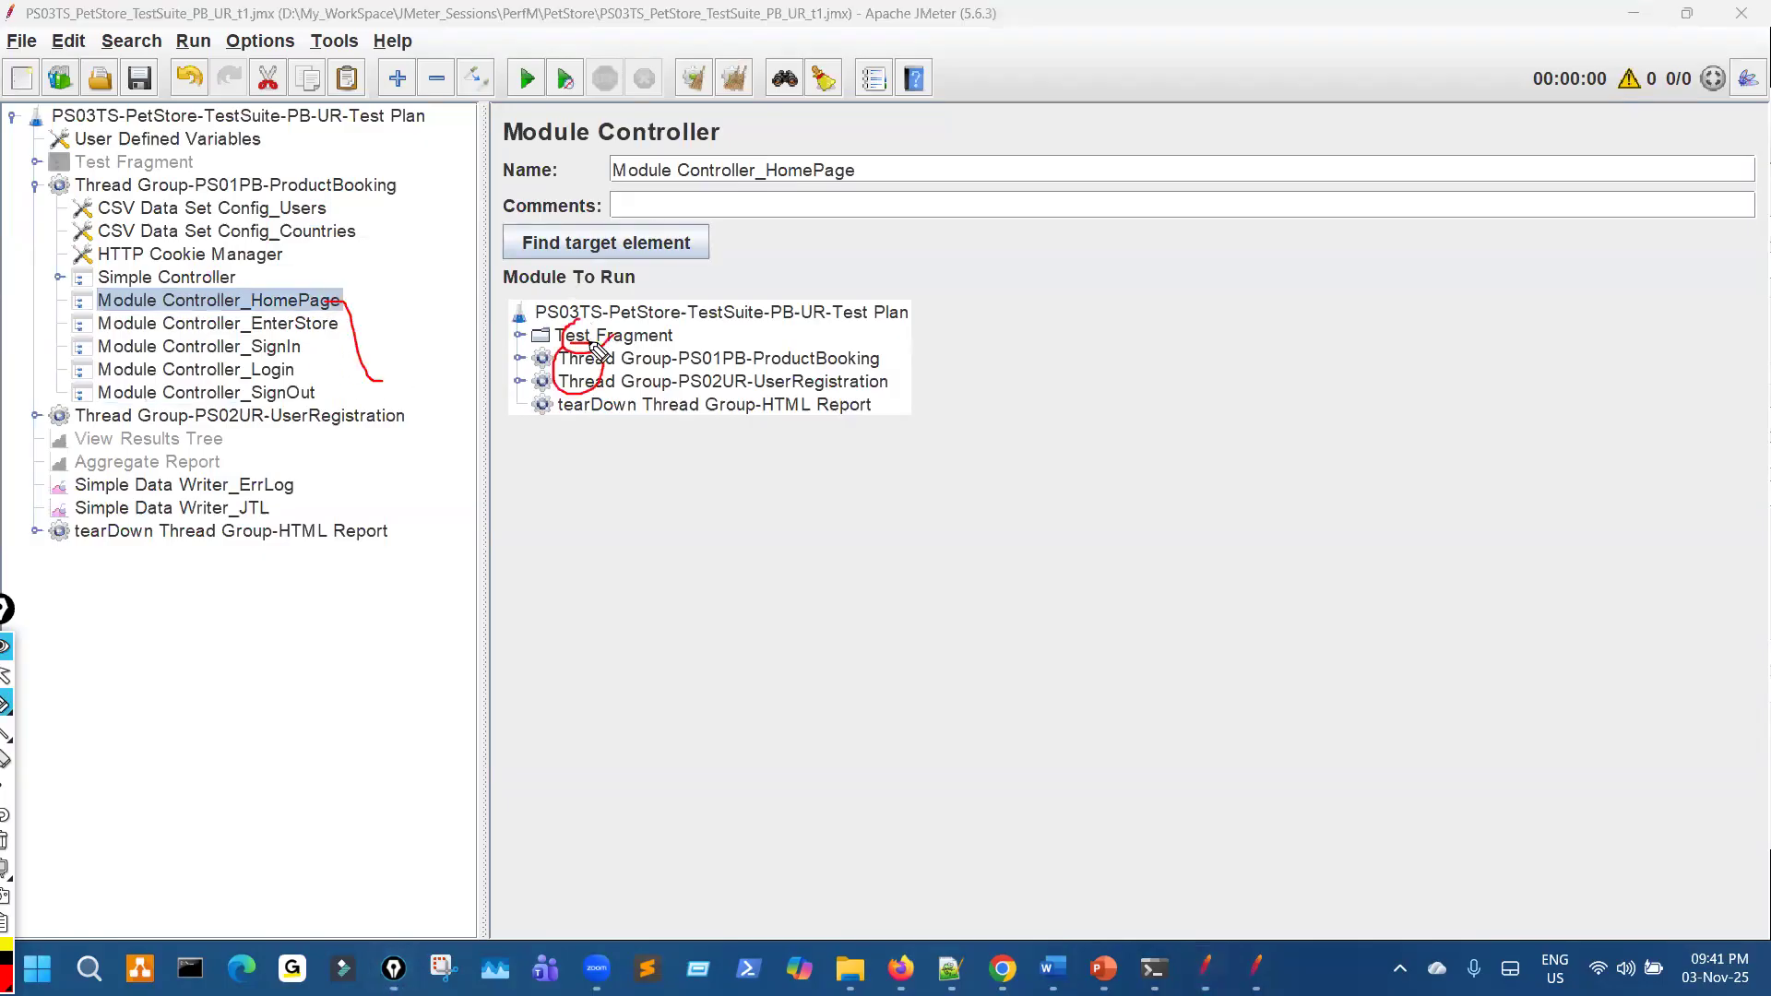
{"action": "left_click", "coordinate": [334, 314]}
Set Module Controller_HomePage to run PS01_HomePage and Module Controller_EnterStore to run PS02_EnterStore from the Test Fragment
{"action": "left_click", "coordinate": [333, 302]}
{"action": "left_click", "coordinate": [559, 338]}
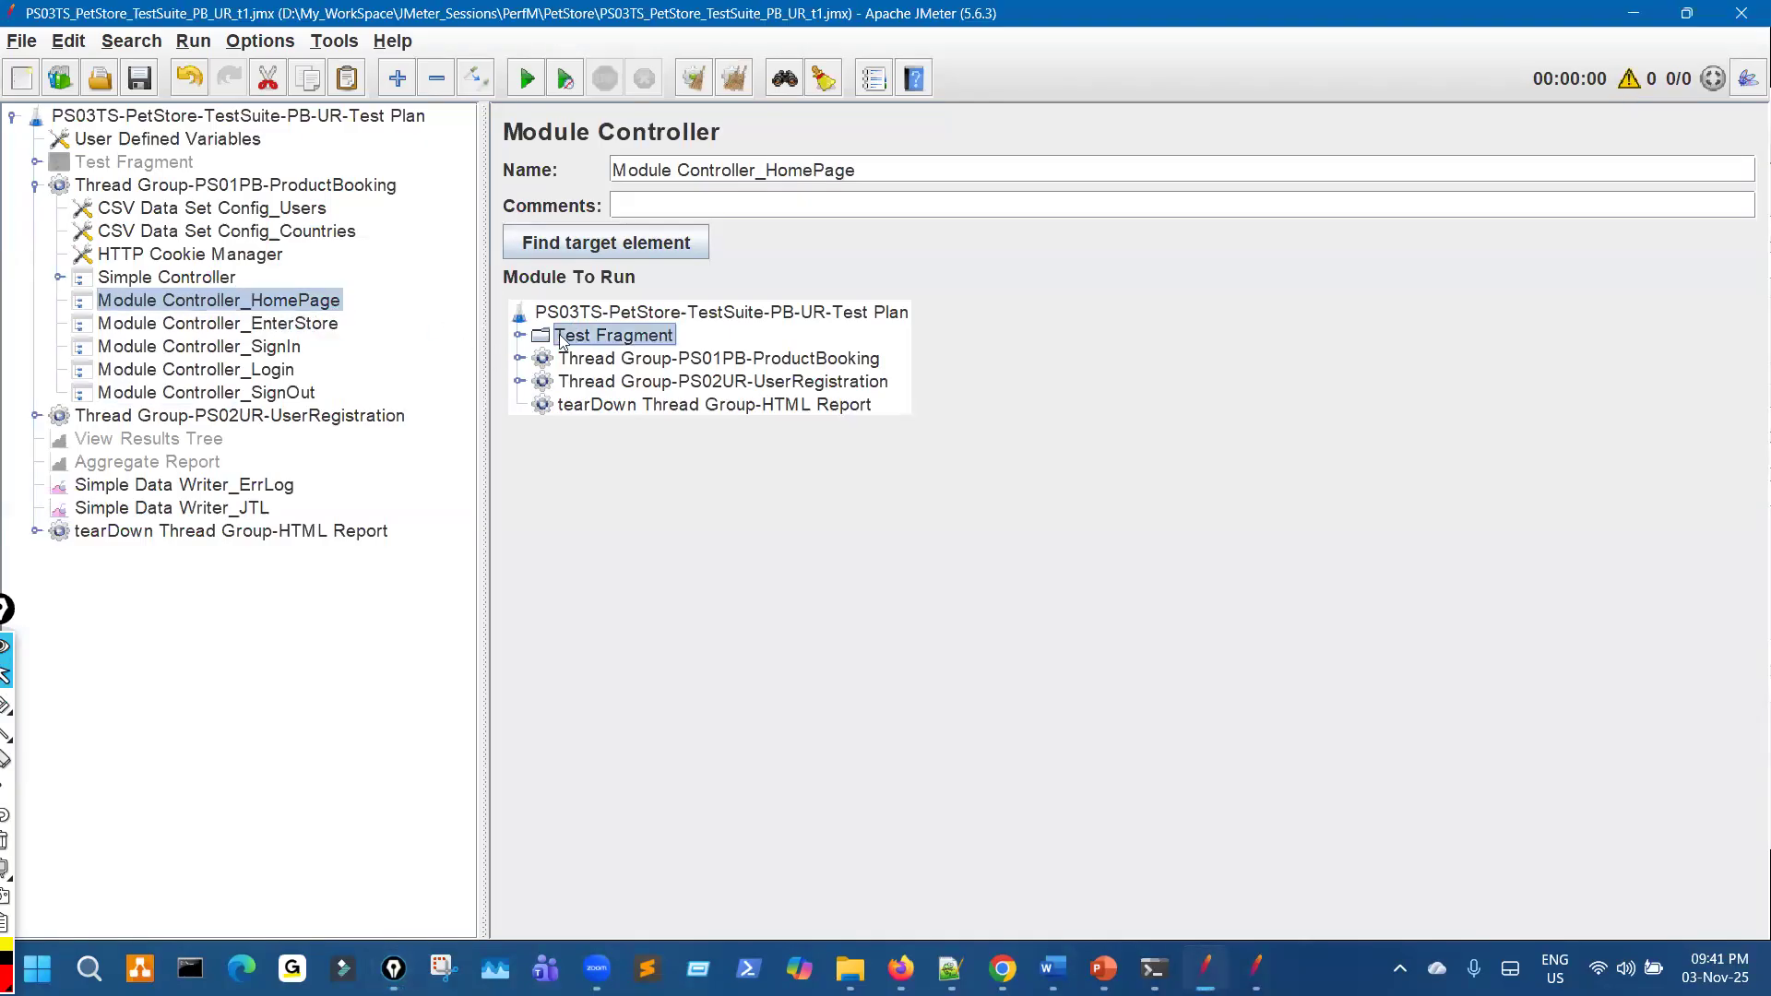
{"action": "left_click", "coordinate": [517, 336]}
{"action": "left_click", "coordinate": [565, 360]}
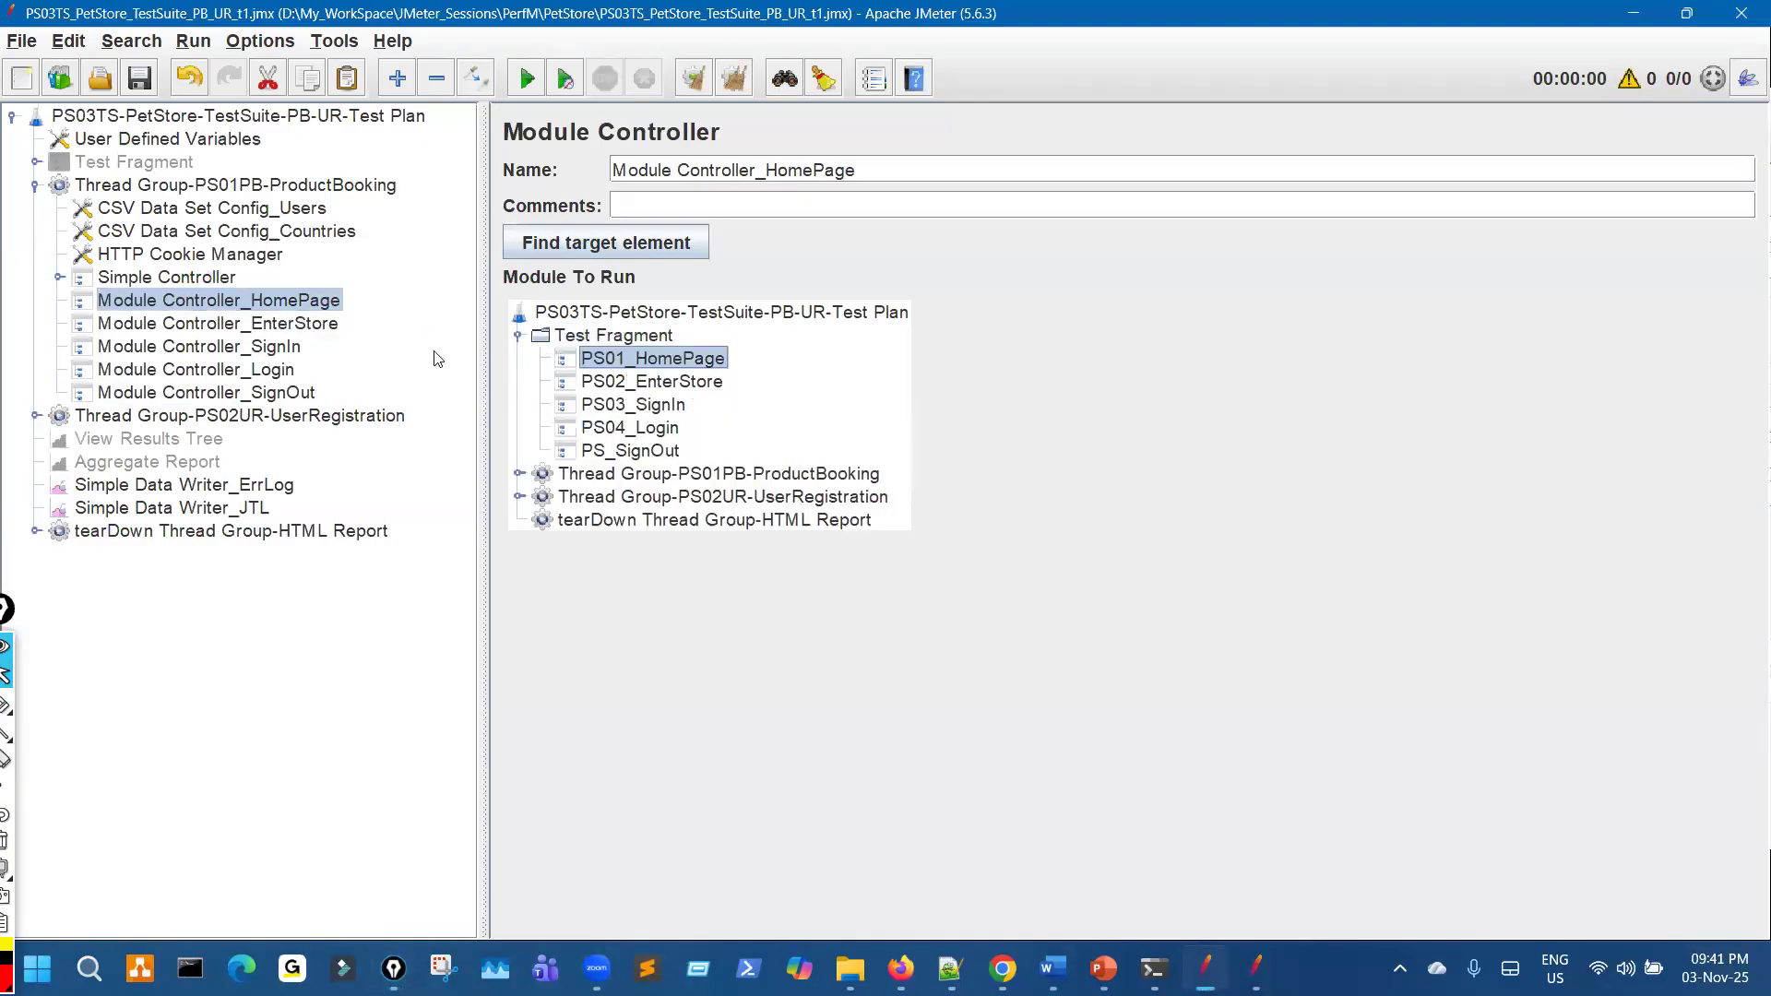
{"action": "left_click", "coordinate": [321, 324]}
{"action": "left_click", "coordinate": [518, 337]}
{"action": "left_click", "coordinate": [643, 384]}
Set Module Controller_SignIn to run PS03_SignIn and Module Controller_Login to run PS04_Login from the Test Fragment
{"action": "left_click", "coordinate": [236, 348]}
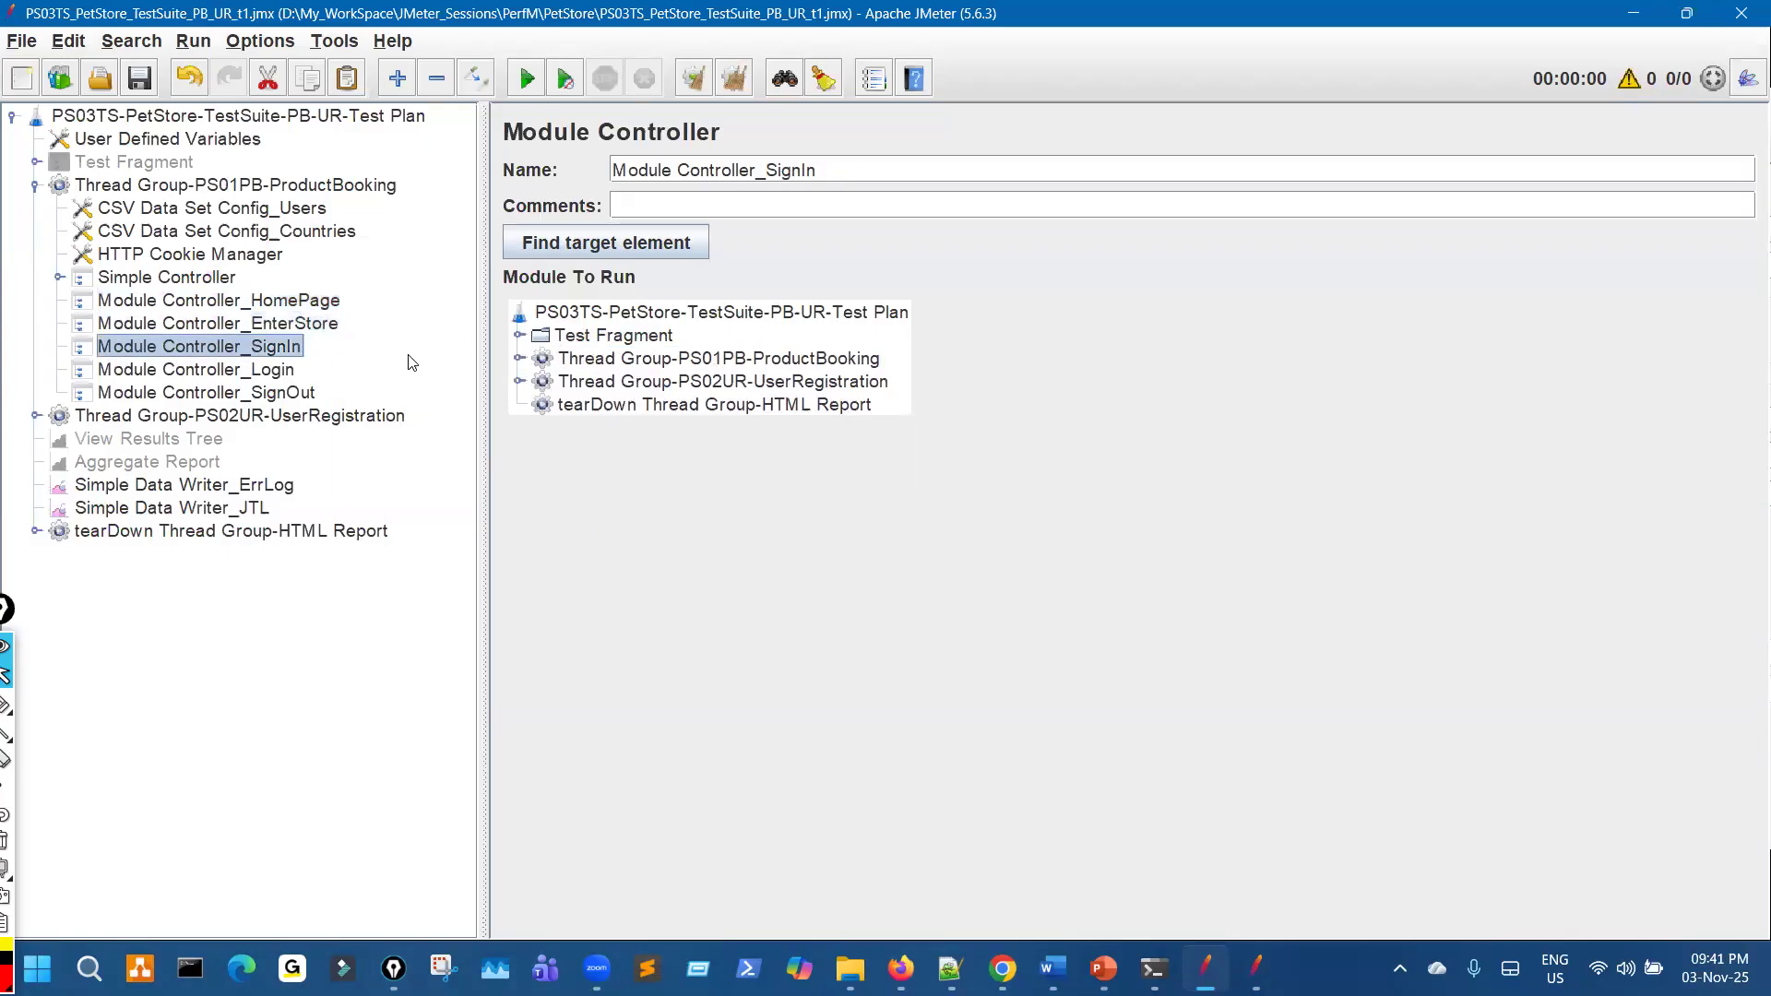
{"action": "left_click", "coordinate": [642, 408]}
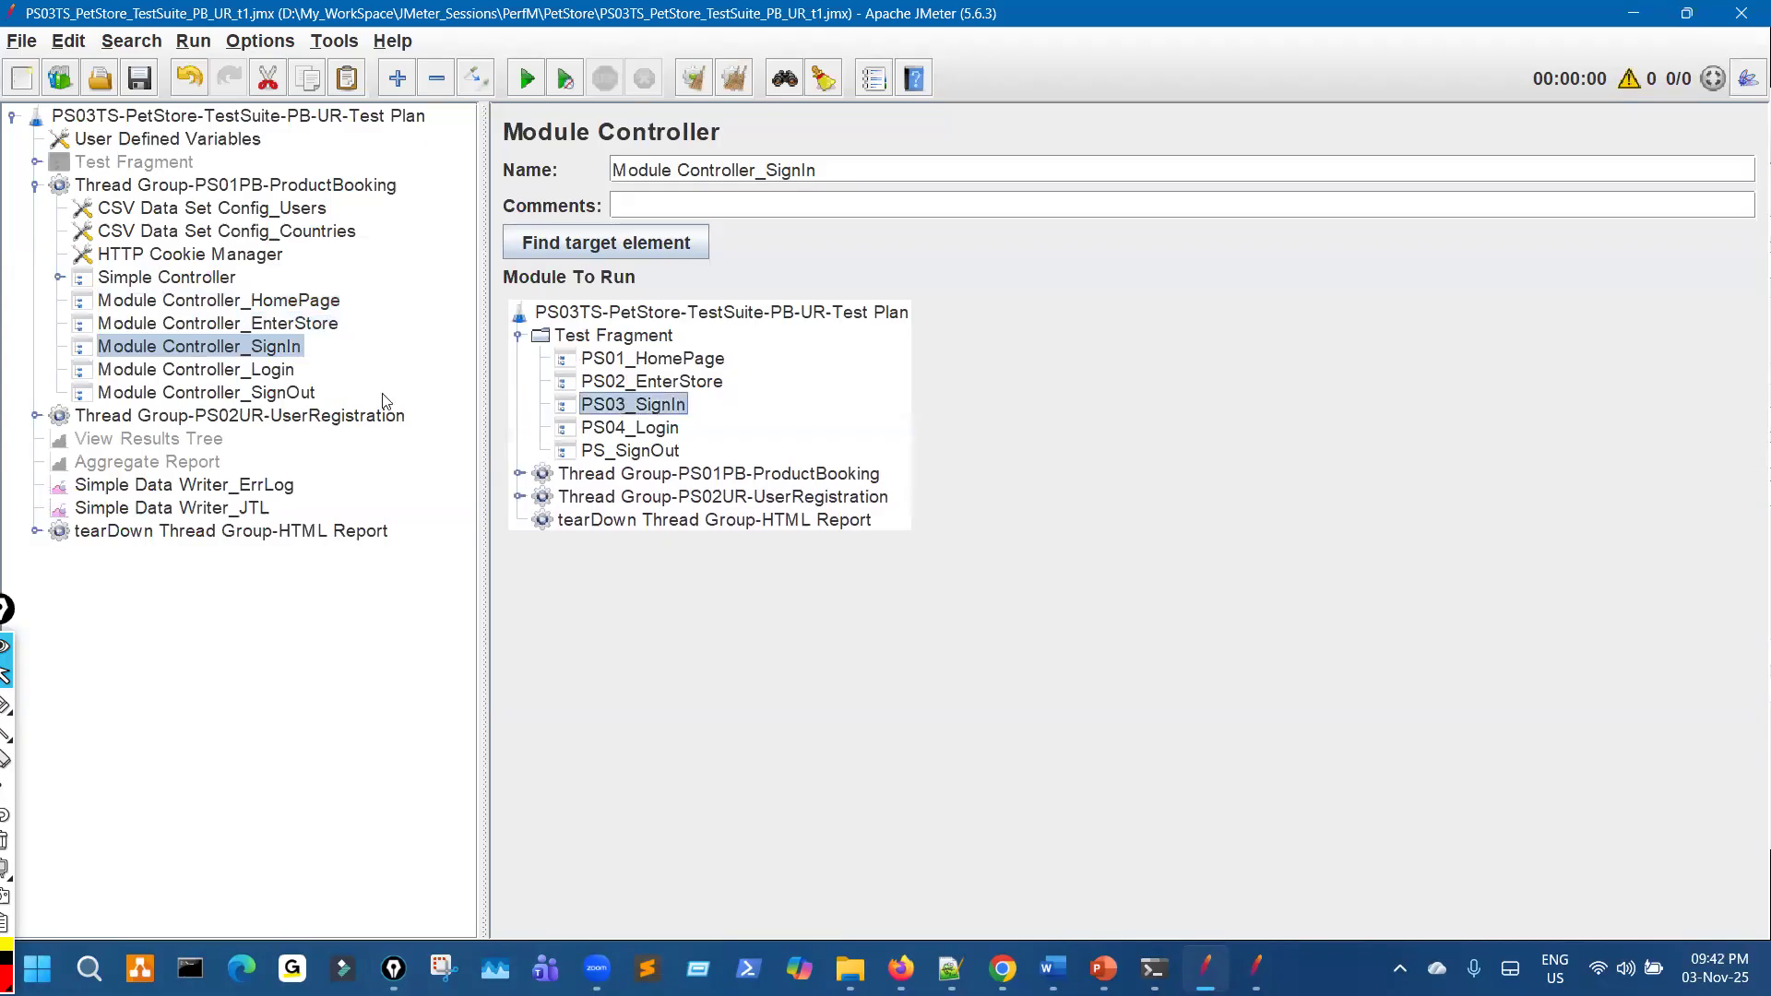
{"action": "left_click", "coordinate": [274, 370]}
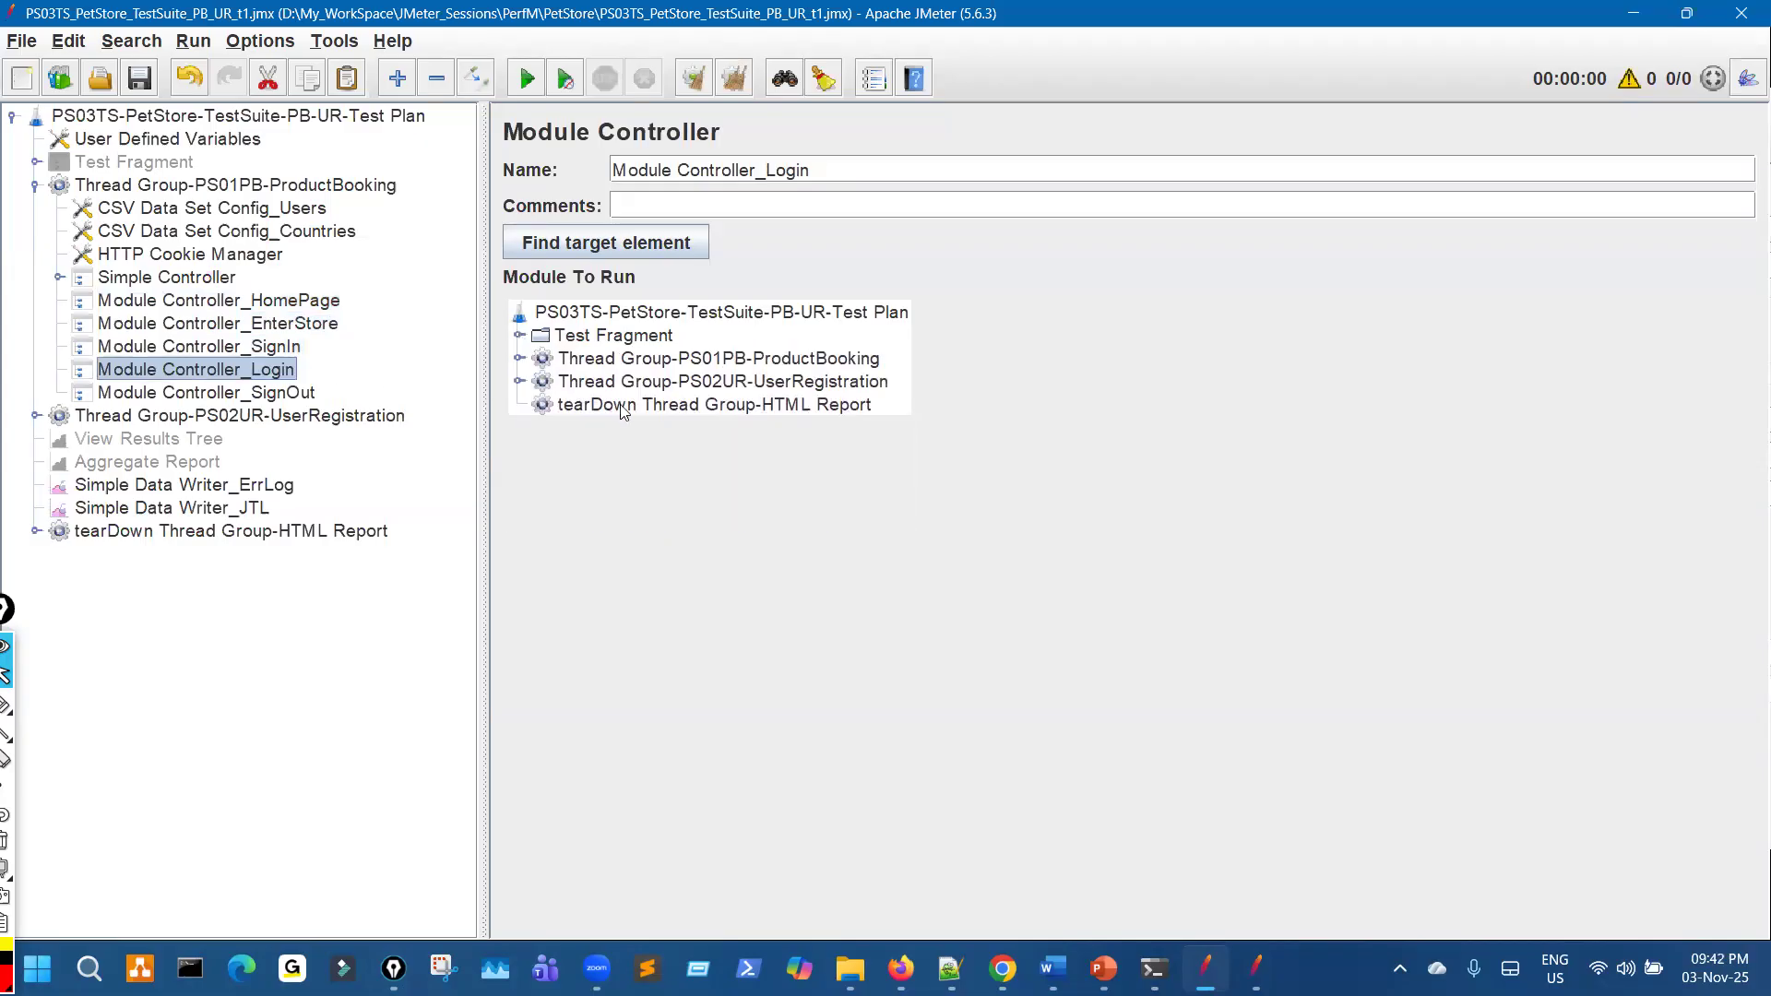
{"action": "left_click", "coordinate": [519, 336]}
Set Module Controller_SignOut to run PS_SignOut from the Test Fragment, and check the target module of each of the five Module Controllers
{"action": "left_click", "coordinate": [311, 394]}
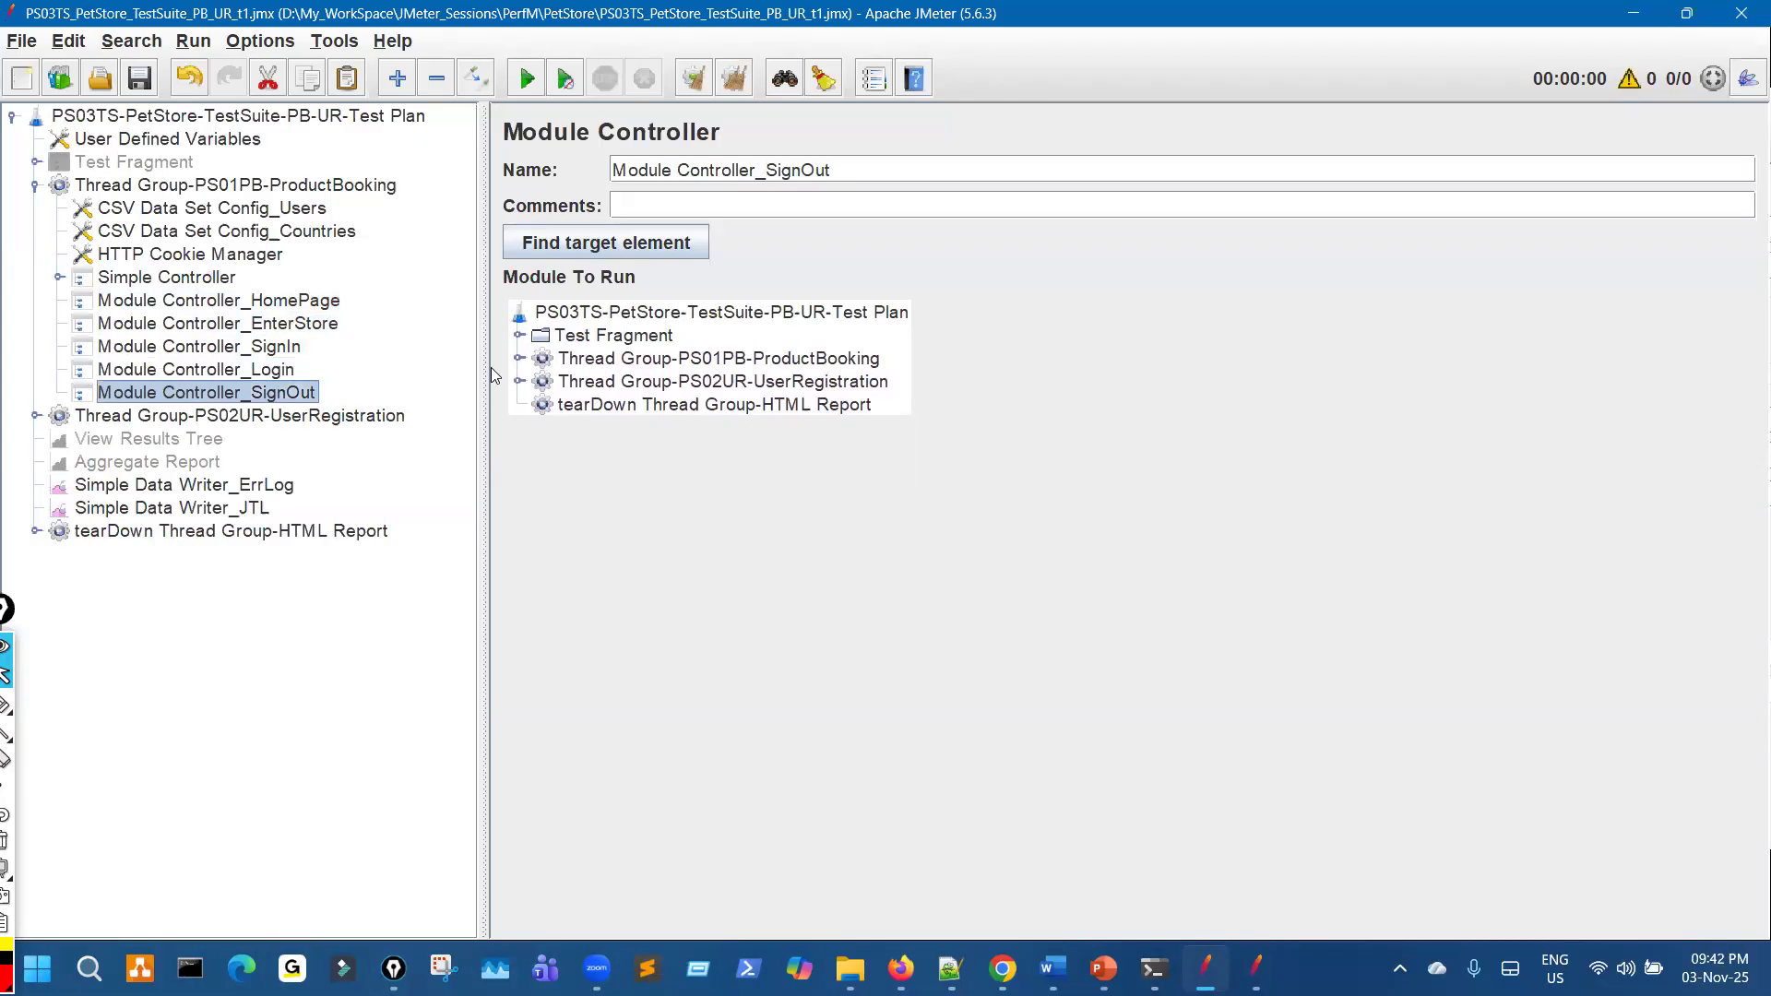
{"action": "left_click", "coordinate": [519, 336]}
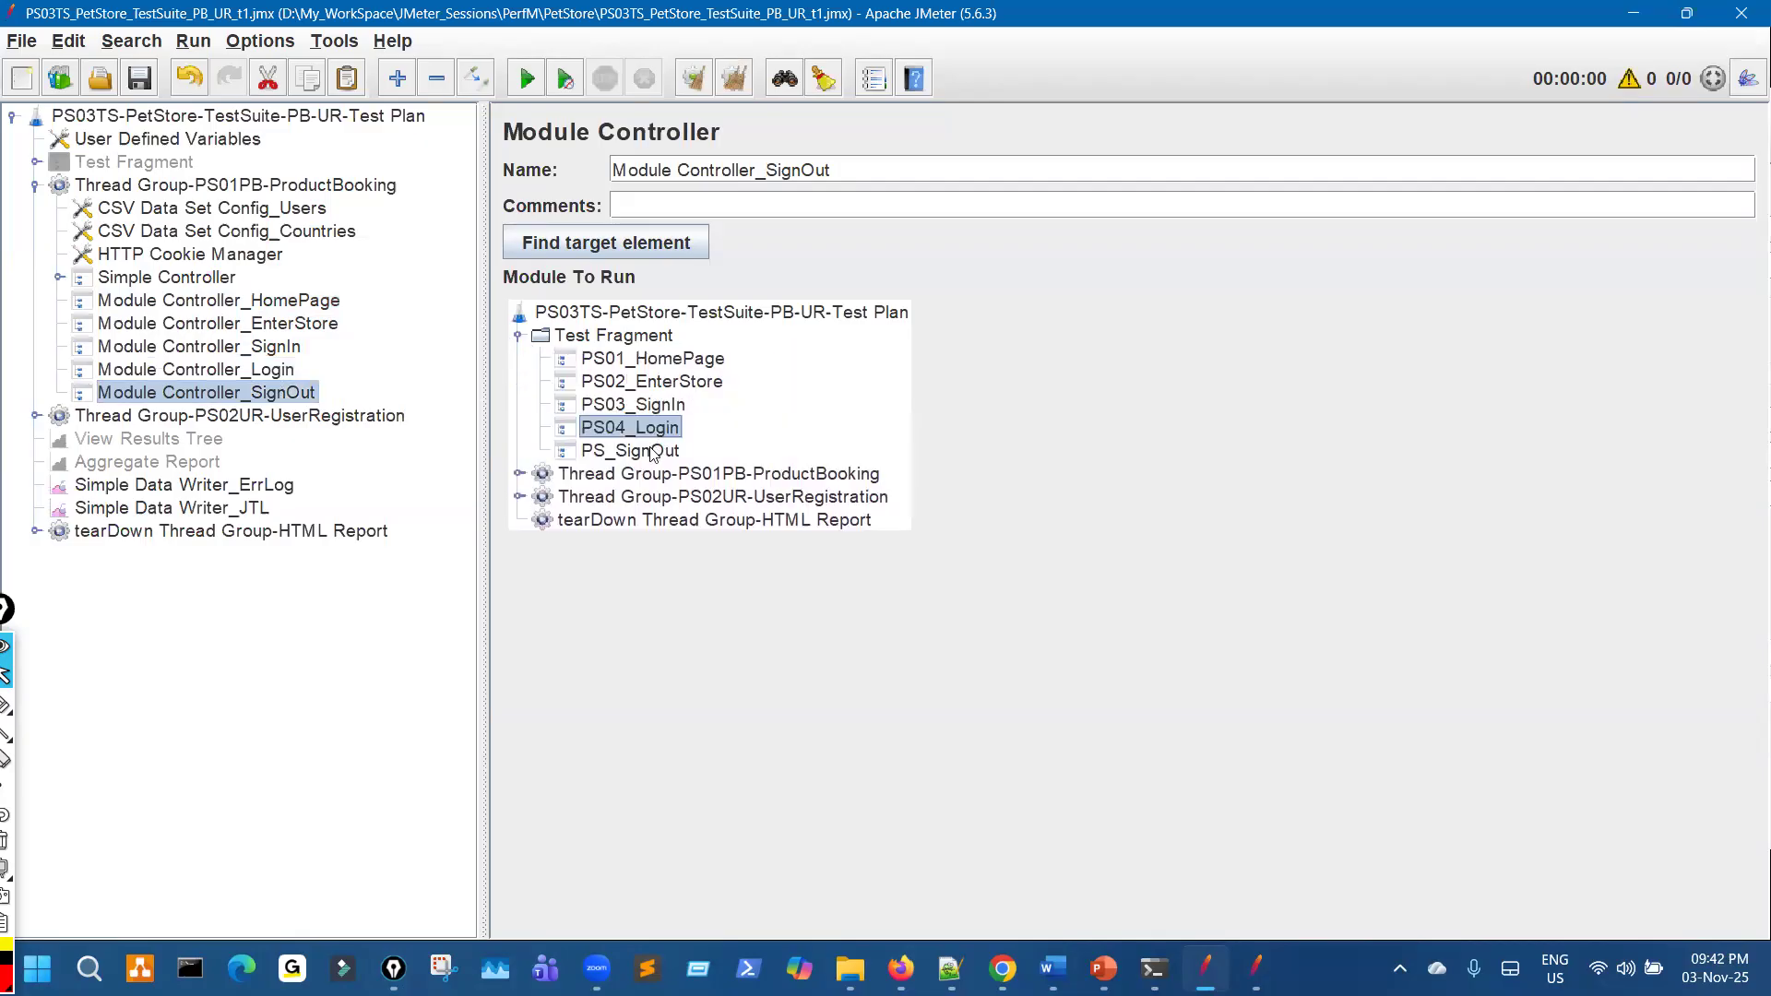
{"action": "left_click", "coordinate": [652, 452]}
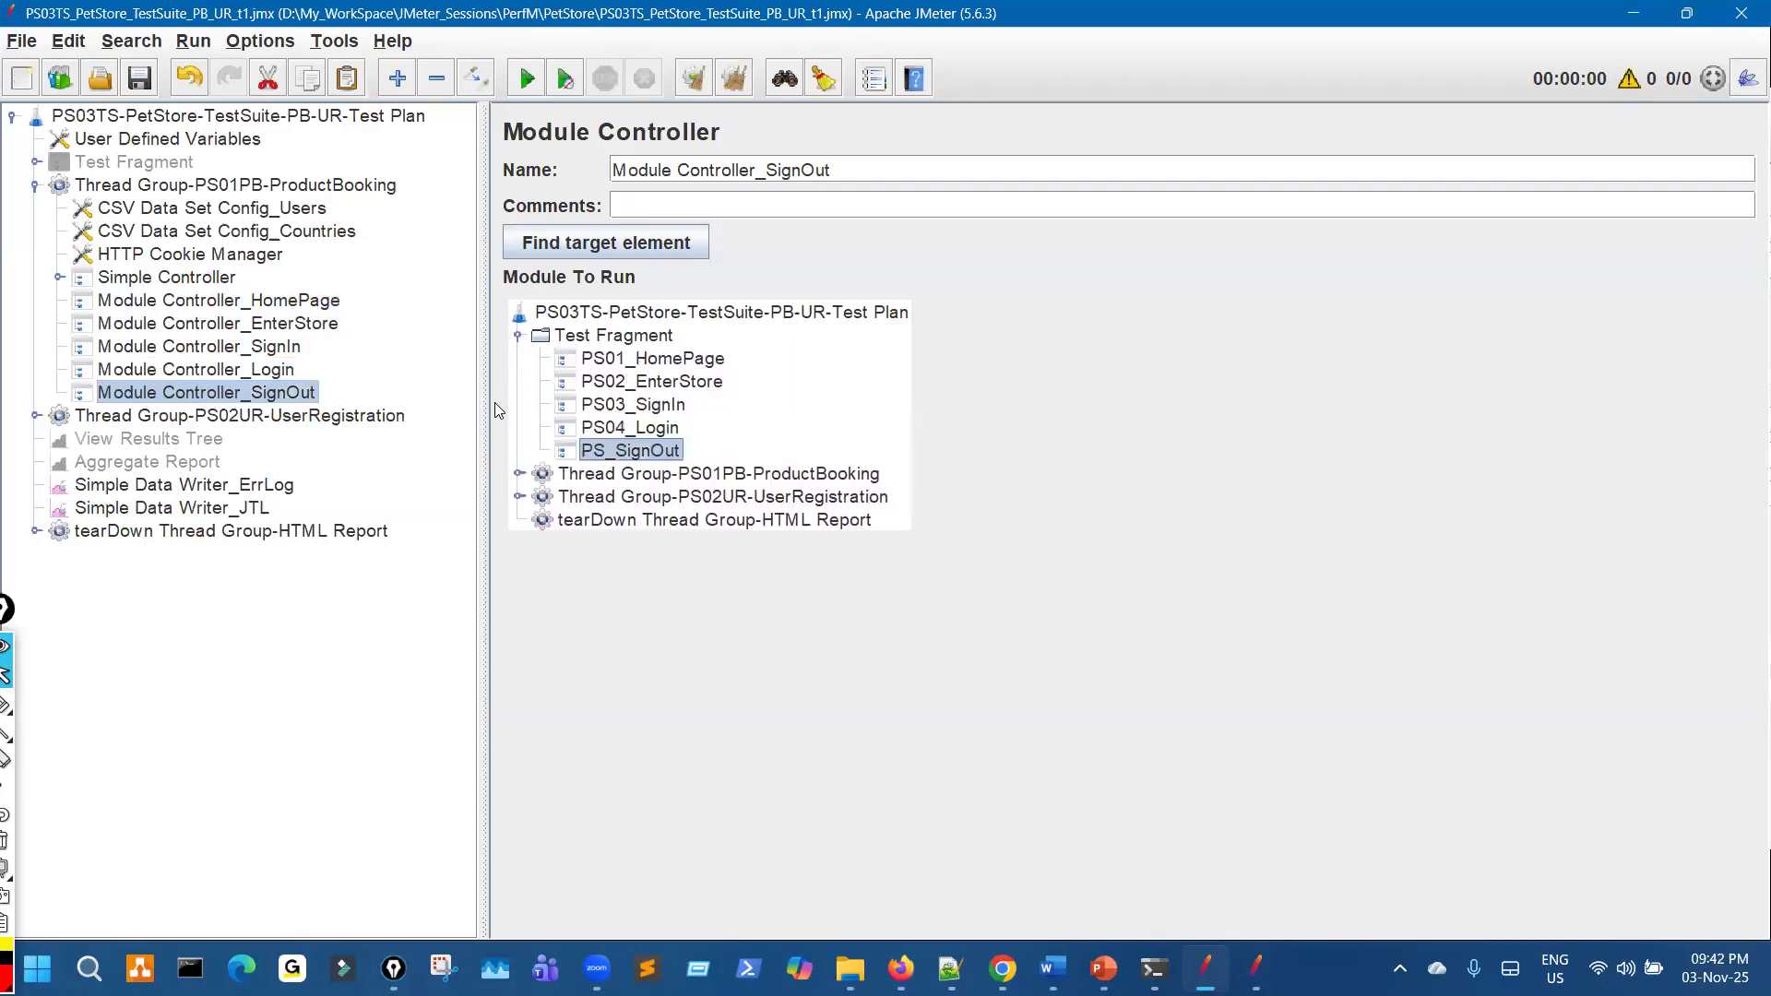
{"action": "left_click", "coordinate": [330, 305]}
{"action": "left_click", "coordinate": [309, 328]}
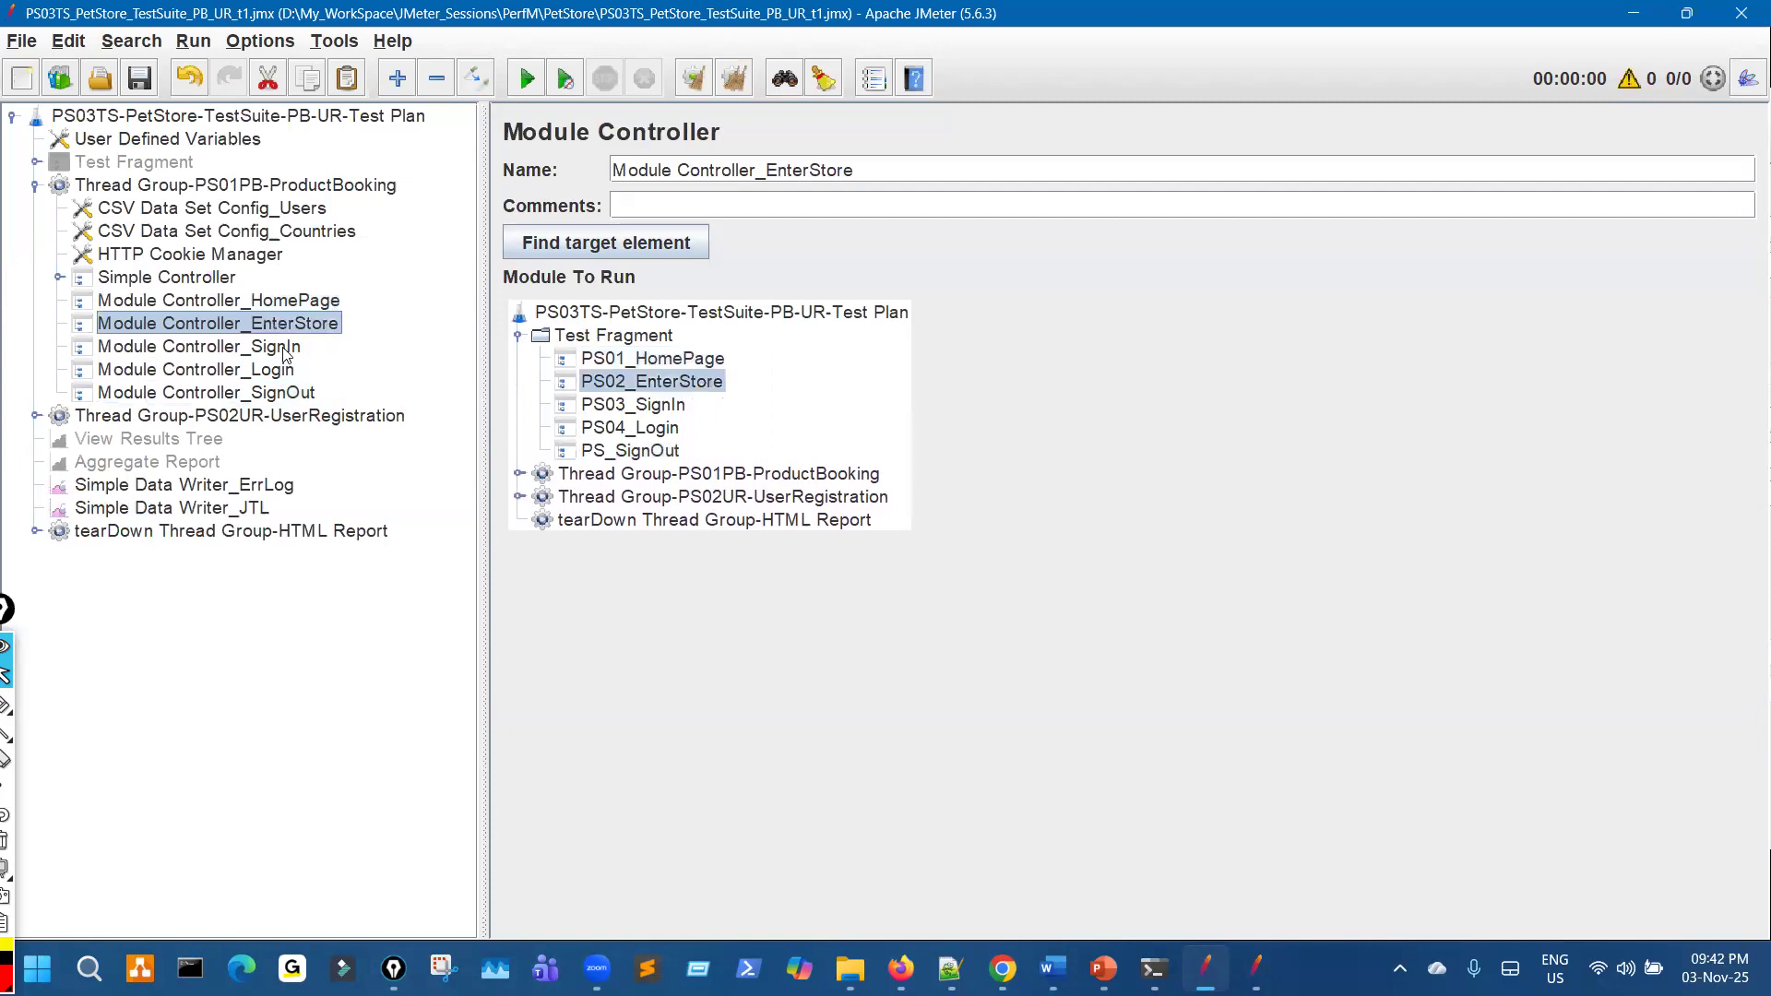
{"action": "left_click", "coordinate": [285, 349]}
{"action": "left_click", "coordinate": [273, 377]}
{"action": "left_click", "coordinate": [283, 395]}
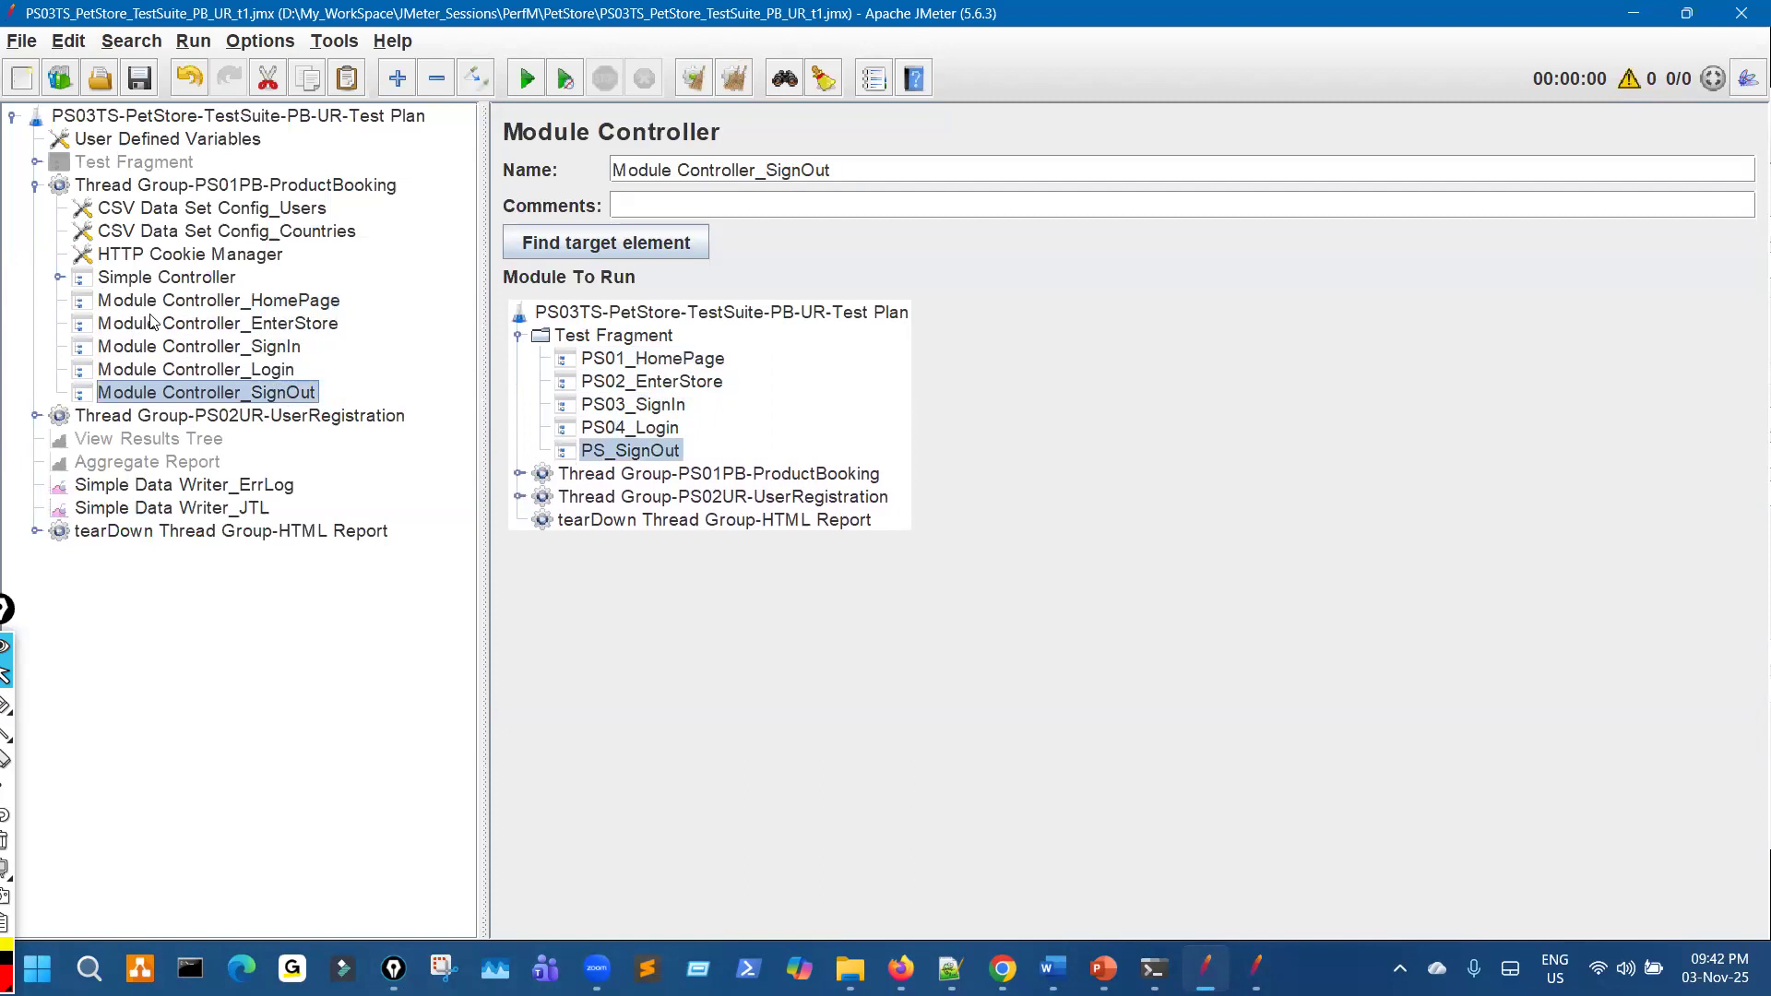
Copy the five Module Controllers from the ProductBooking thread group into Thread Group-PS02UR-UserRegistration
{"action": "left_click", "coordinate": [256, 309]}
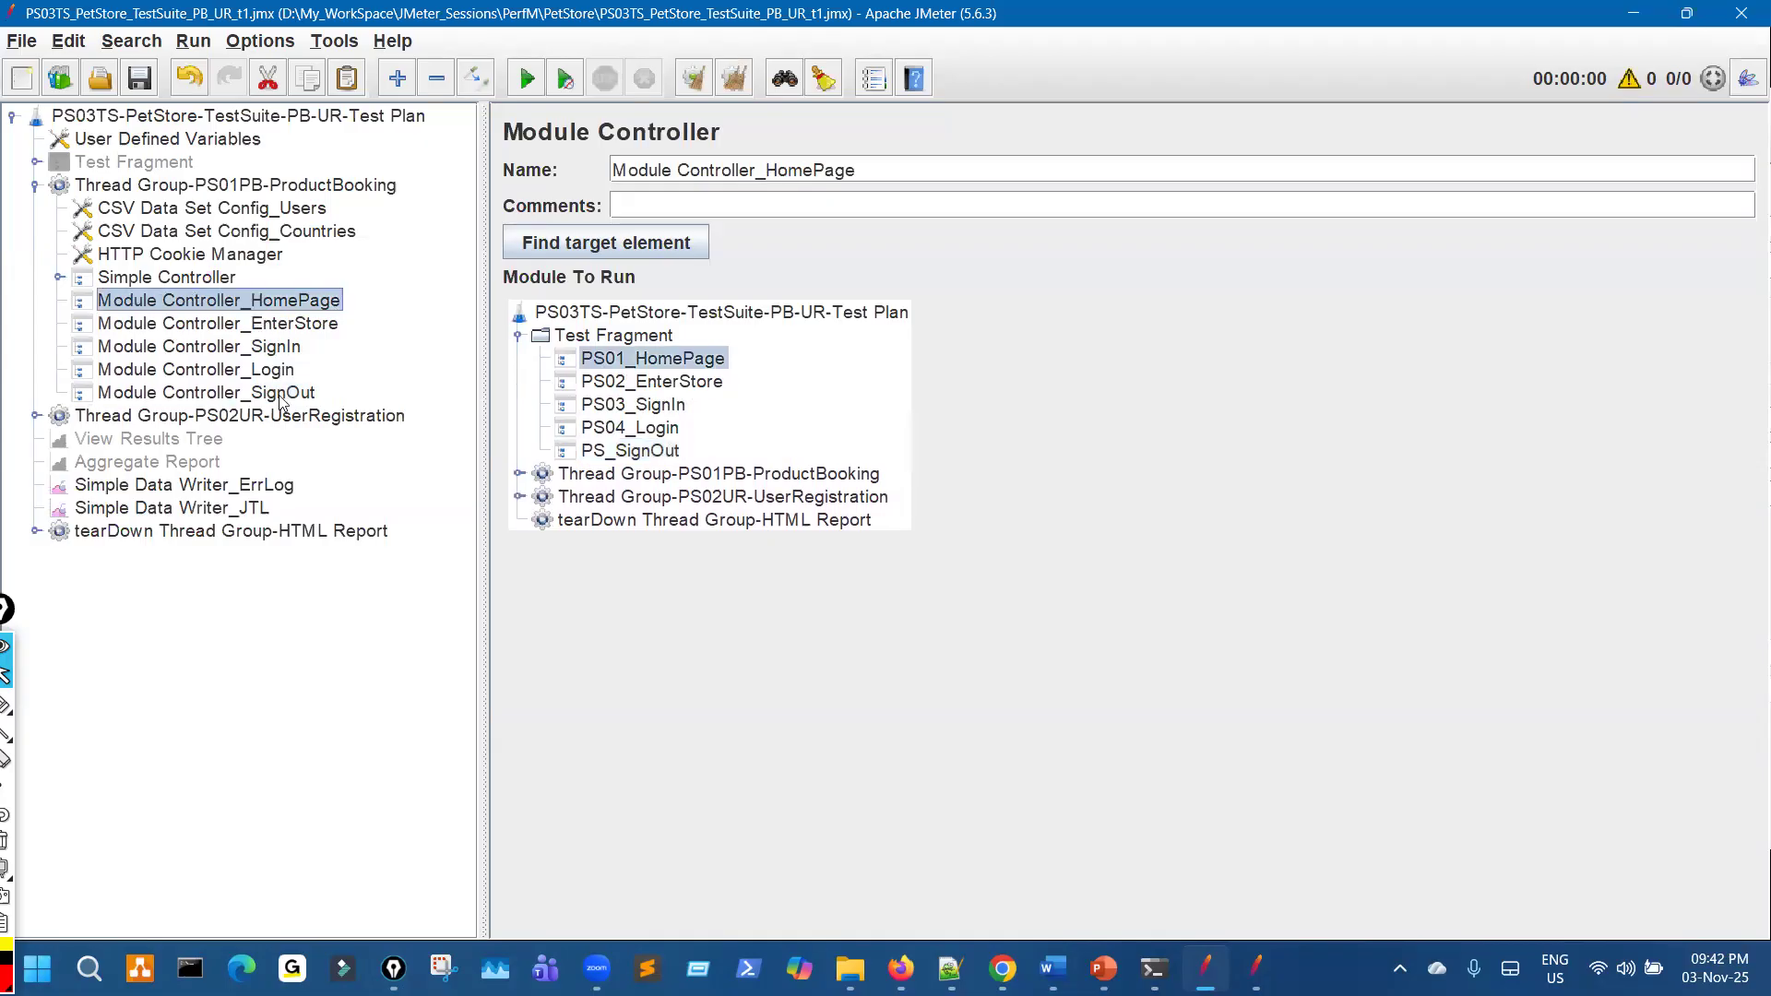
{"action": "left_click", "coordinate": [281, 395], "text": "ctrl"}
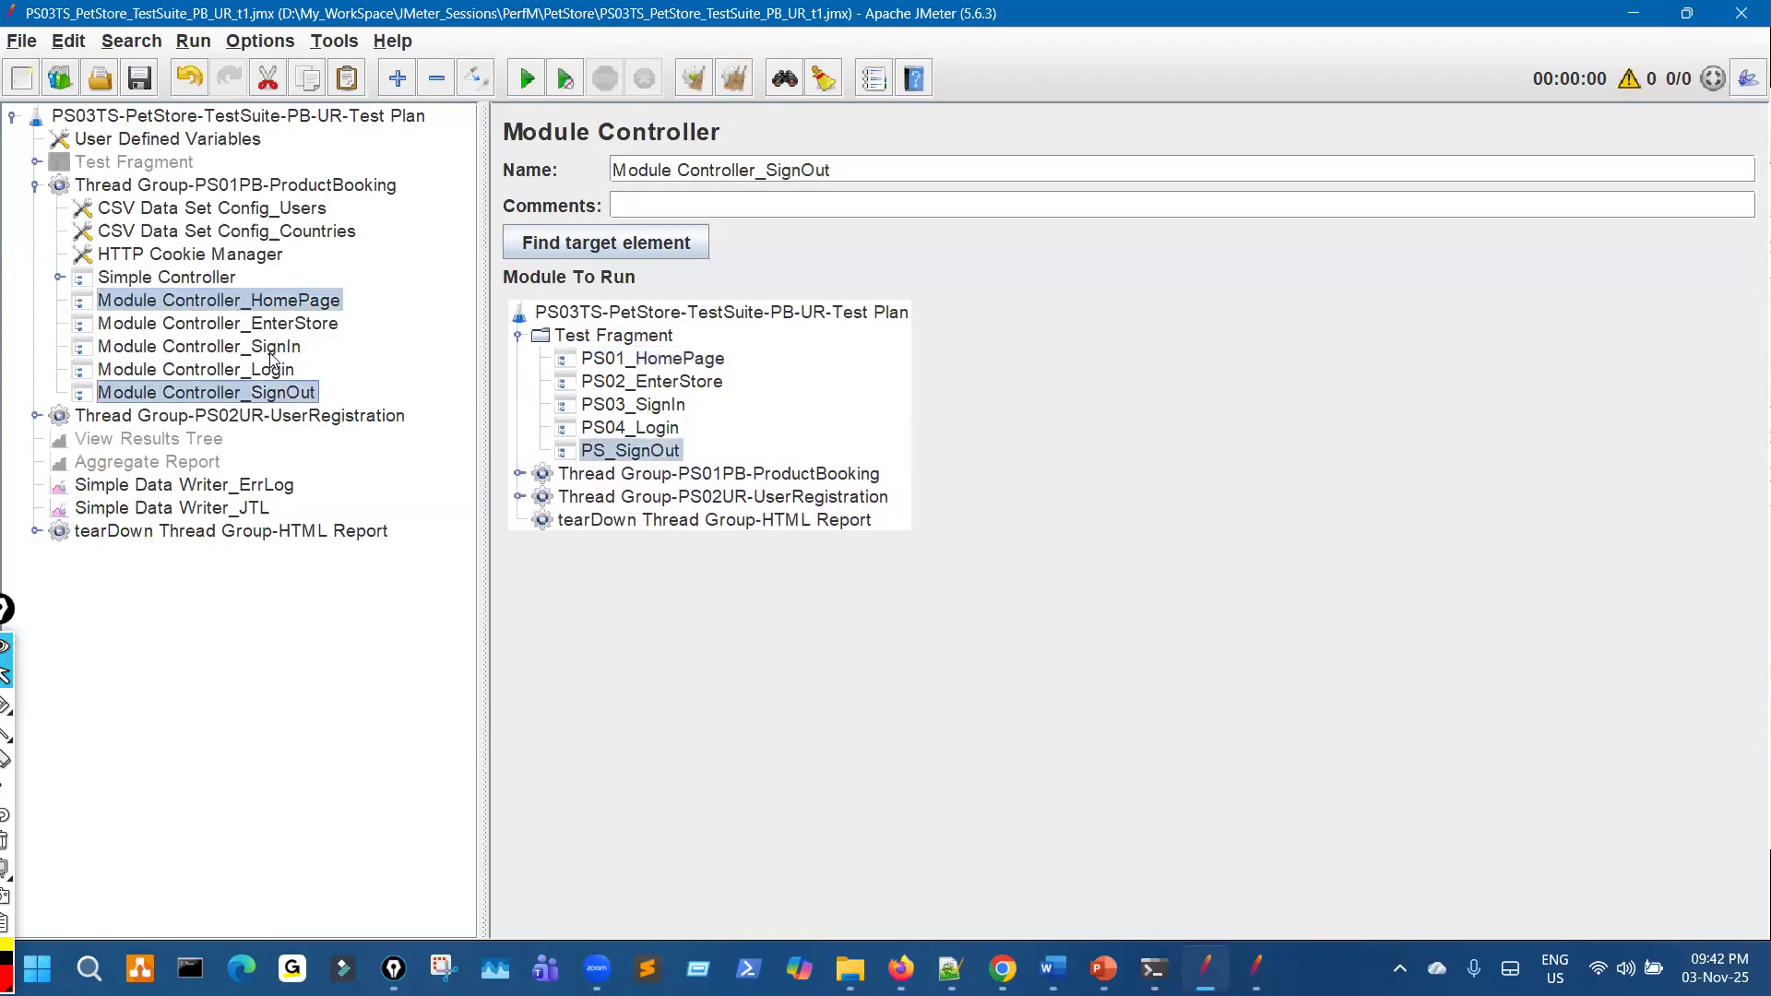
{"action": "left_click", "coordinate": [304, 308], "text": "shift"}
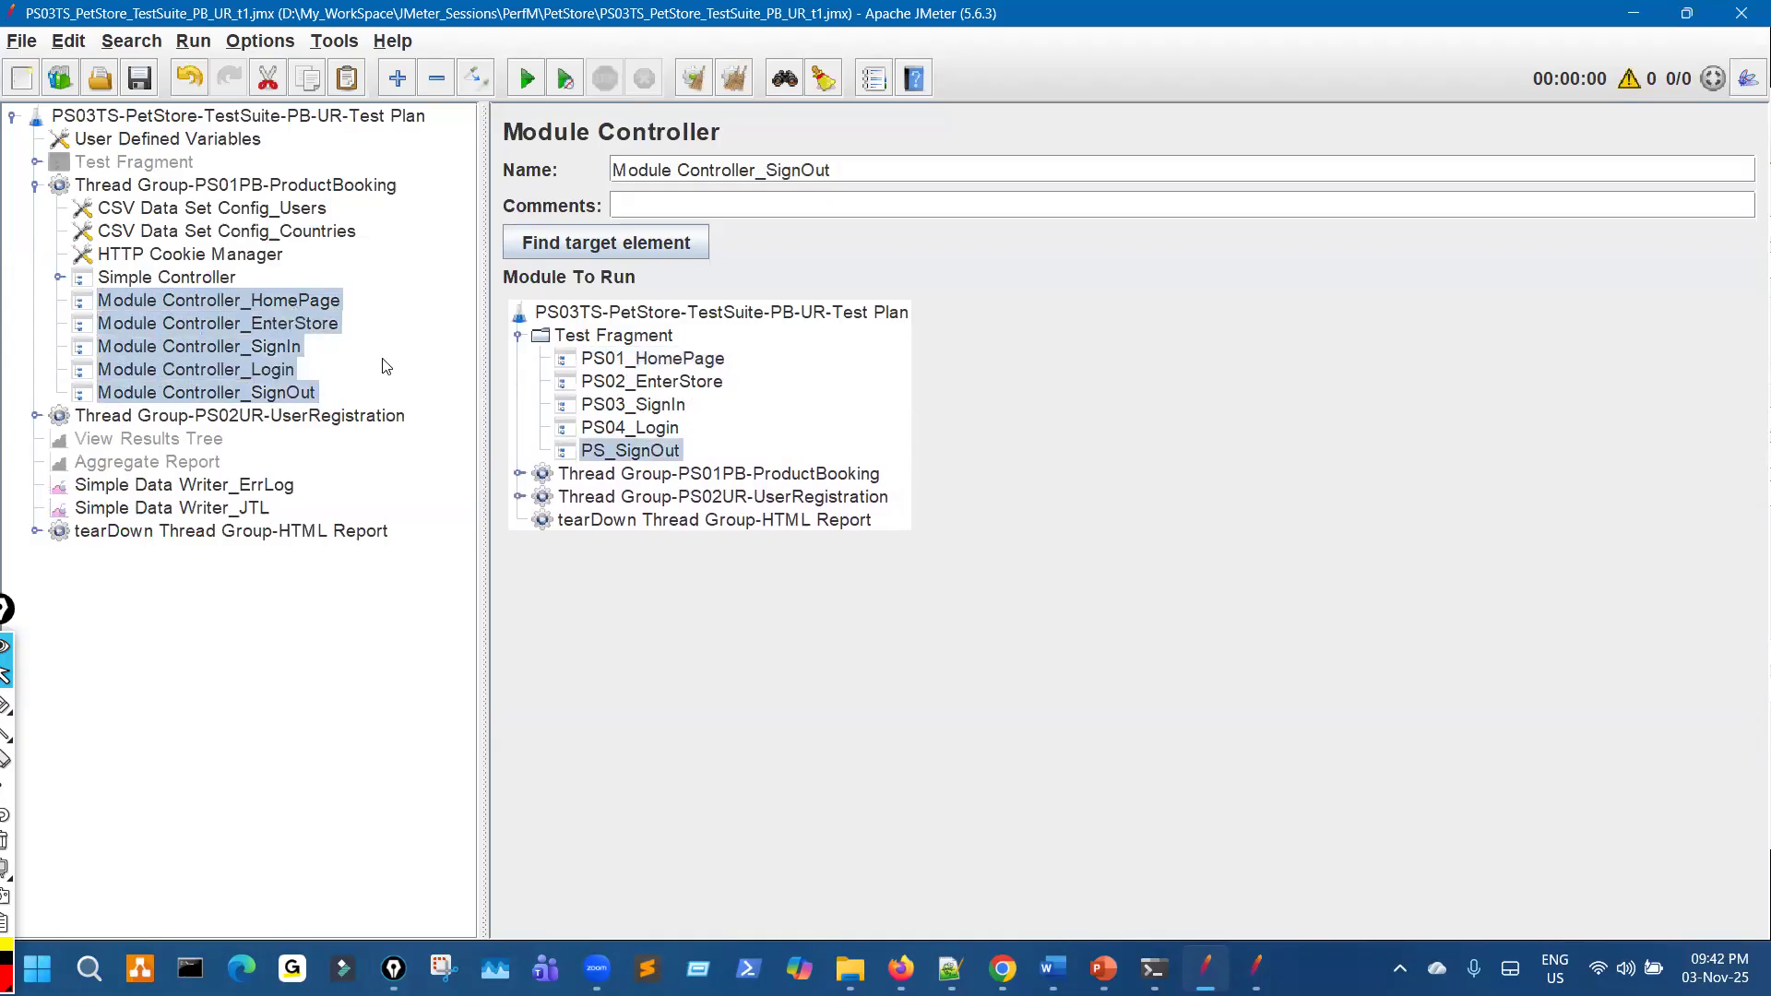
{"action": "left_click", "coordinate": [35, 417]}
{"action": "left_click", "coordinate": [270, 417]}
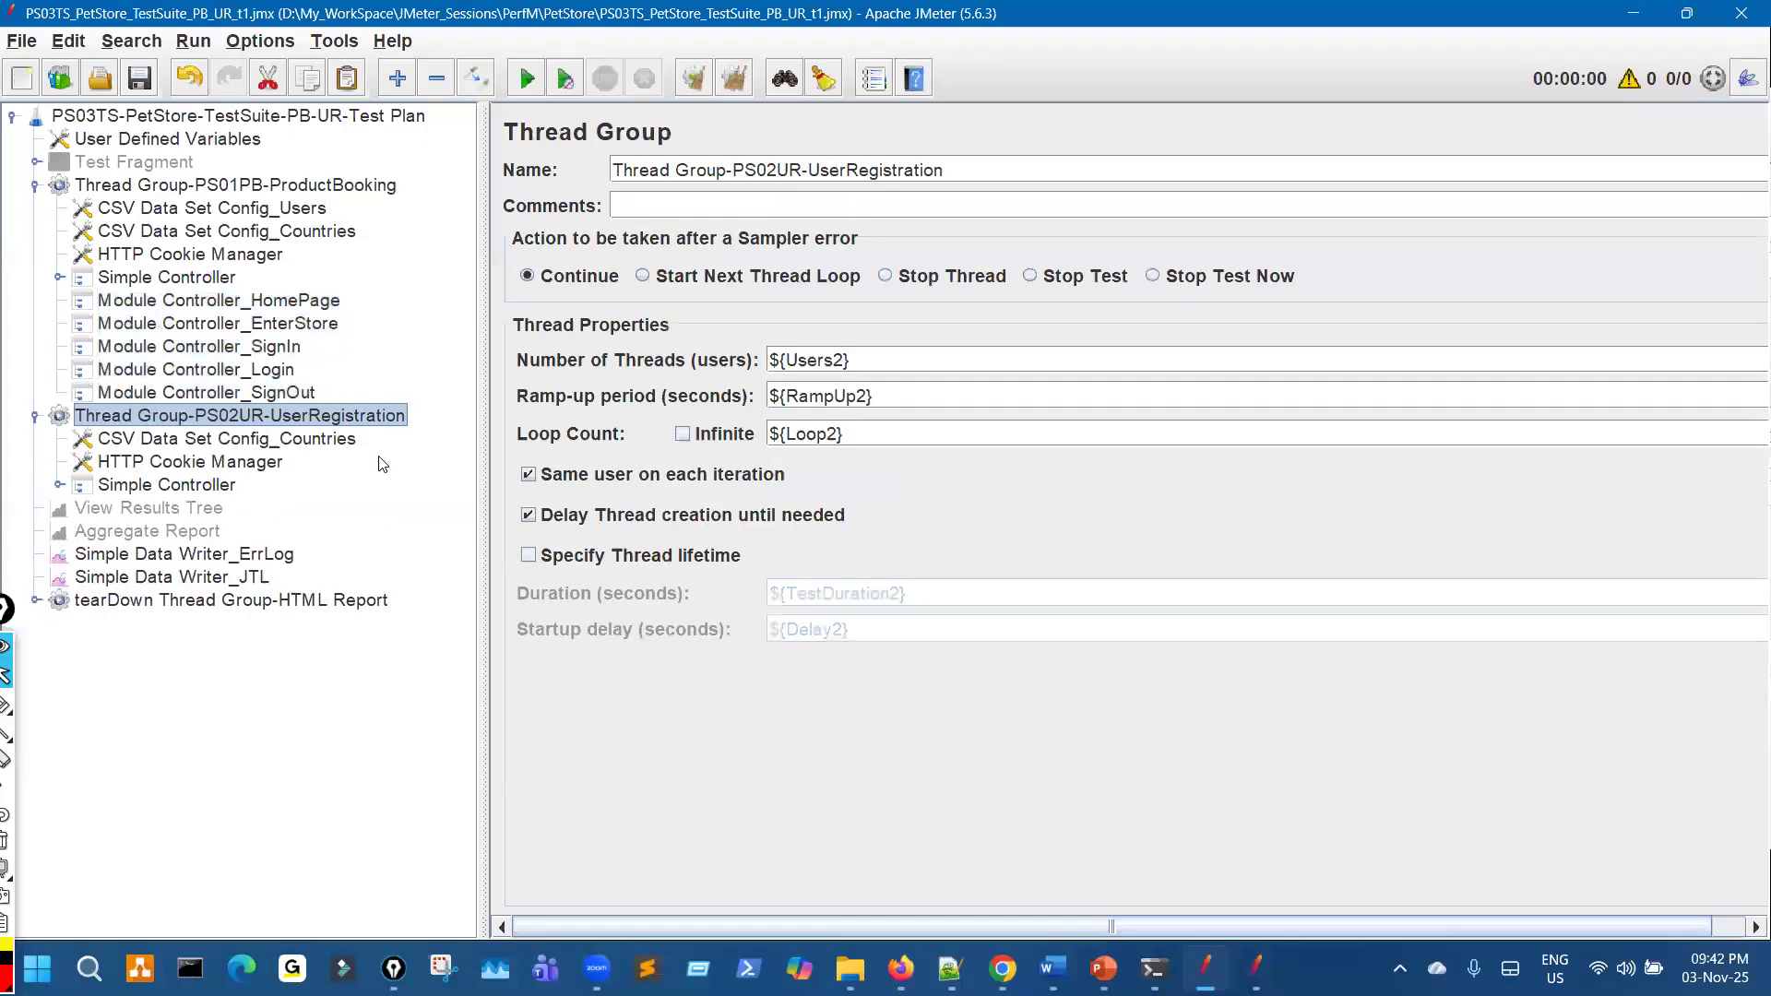
{"action": "key", "text": "ctrl+v"}
Move the five copied Module Controllers from the UserRegistration thread group level into its Simple Controller
{"action": "left_click", "coordinate": [160, 529]}
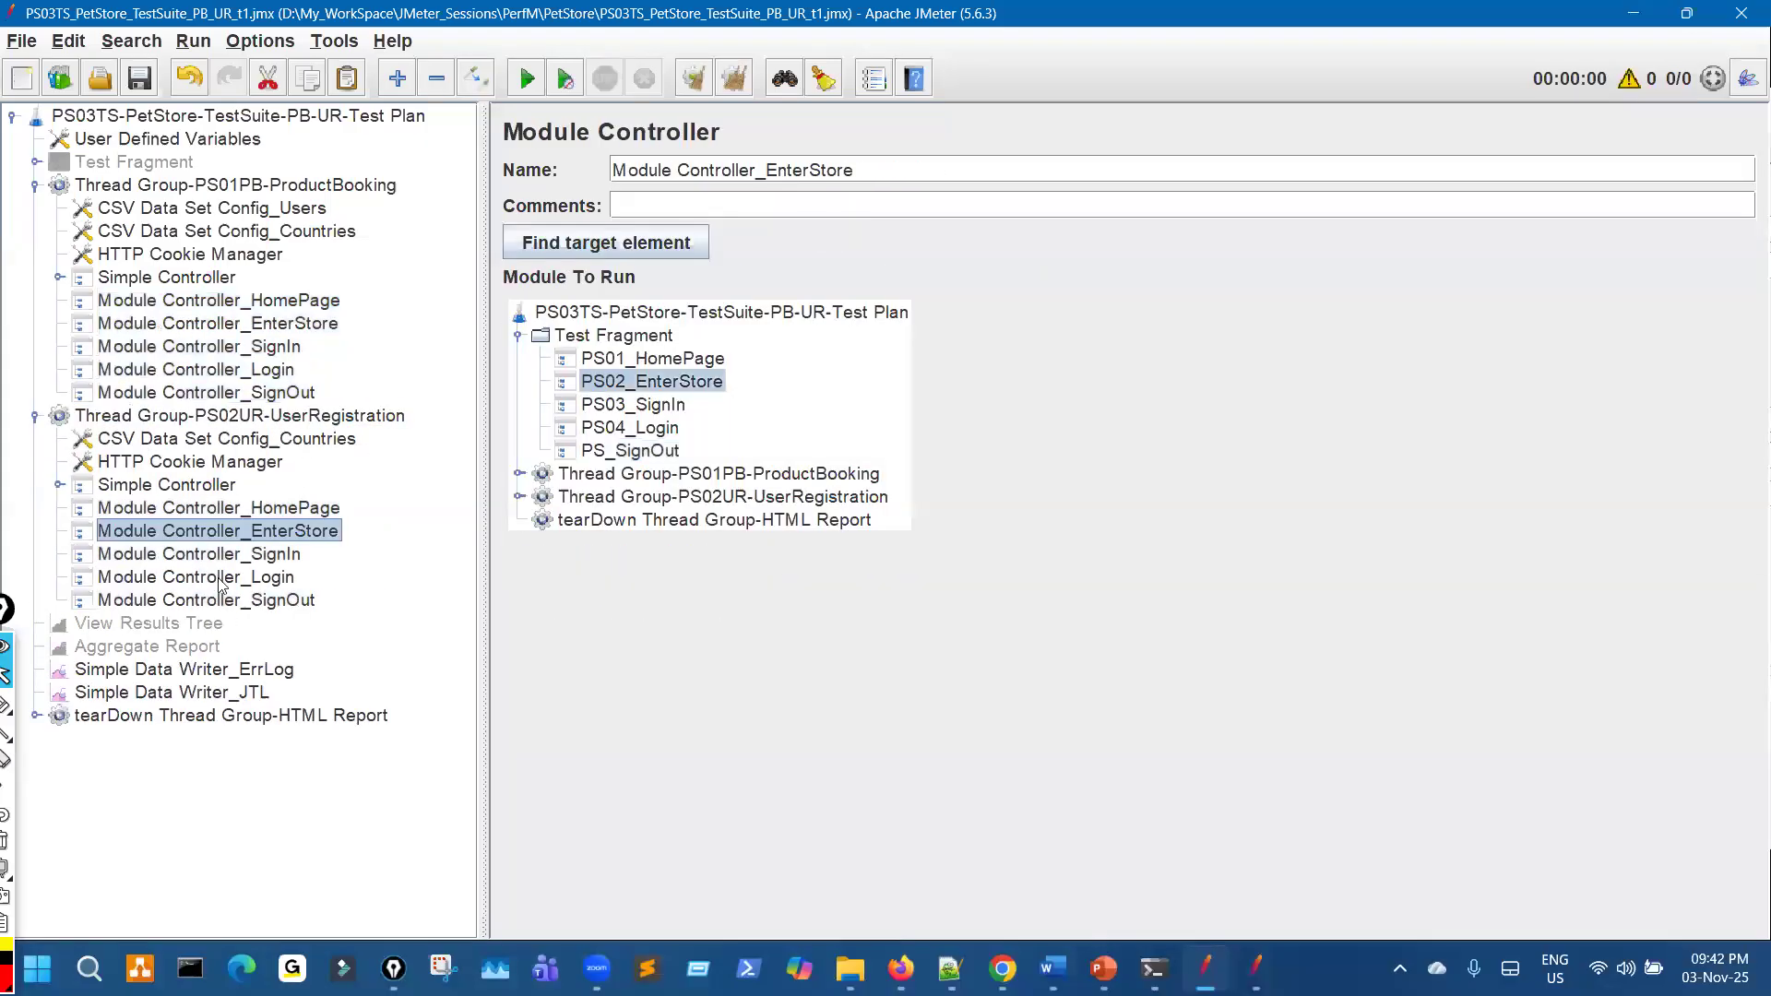
{"action": "key", "text": "Up"}
{"action": "left_click", "coordinate": [249, 602], "text": "shift"}
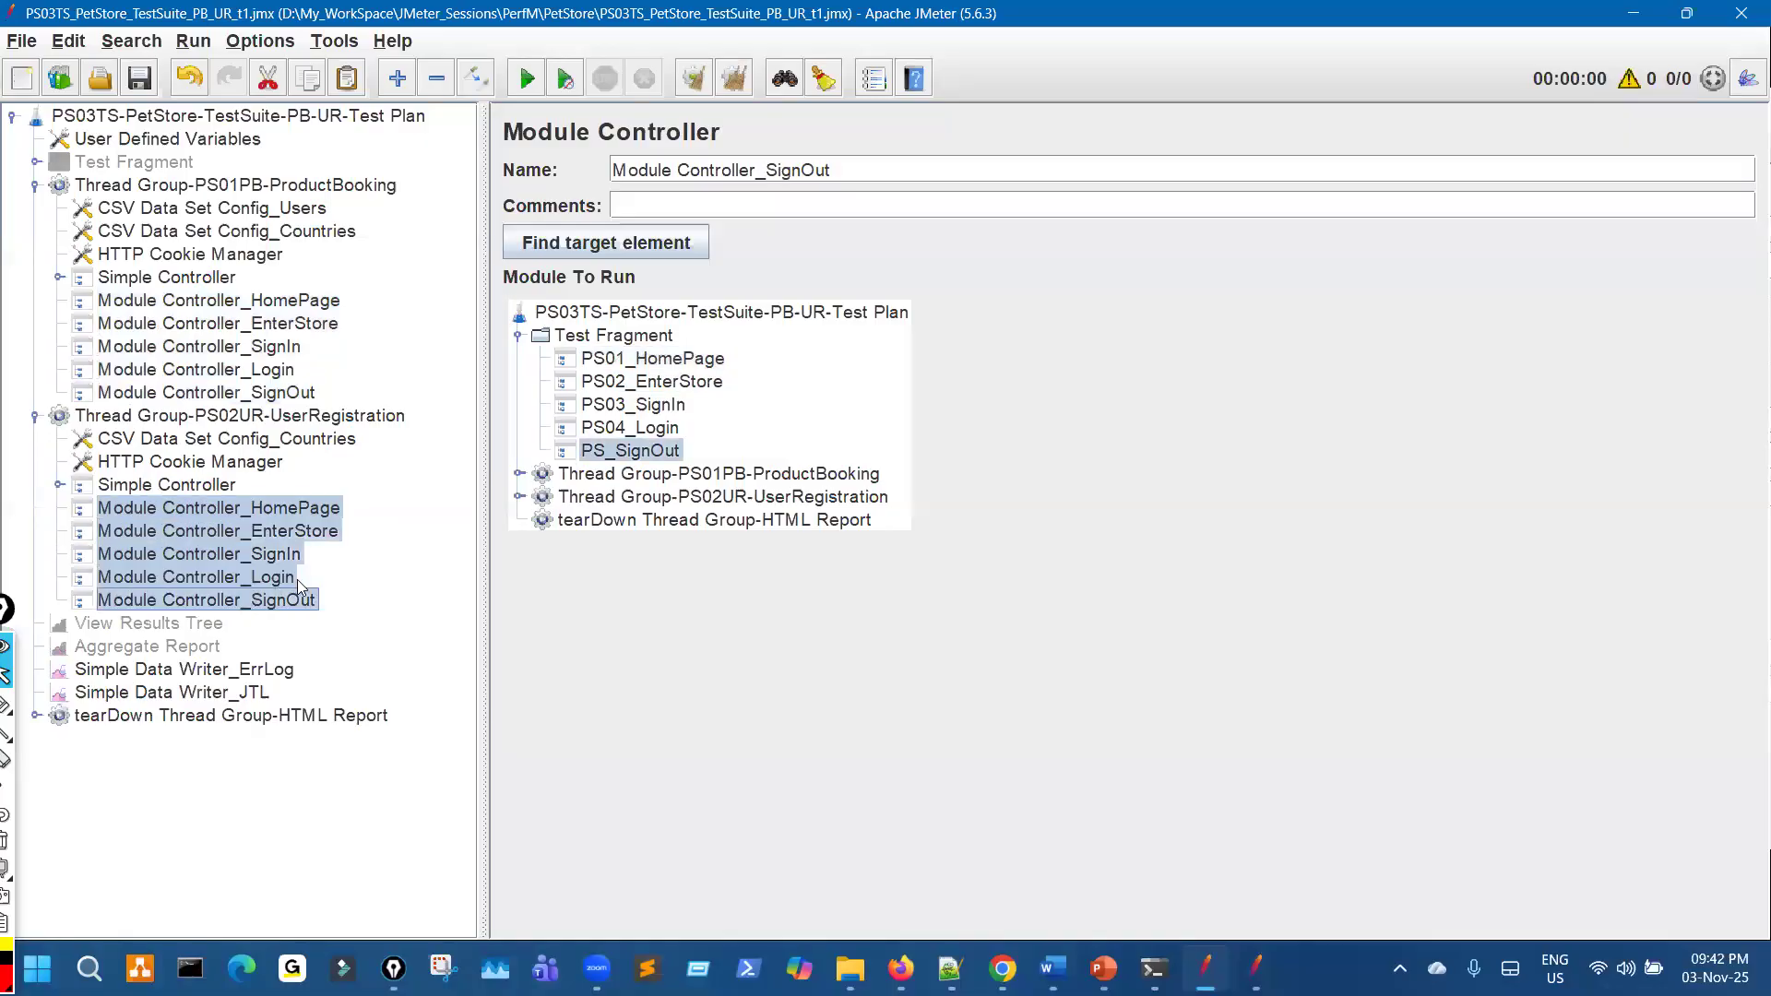
{"action": "key", "text": "Delete"}
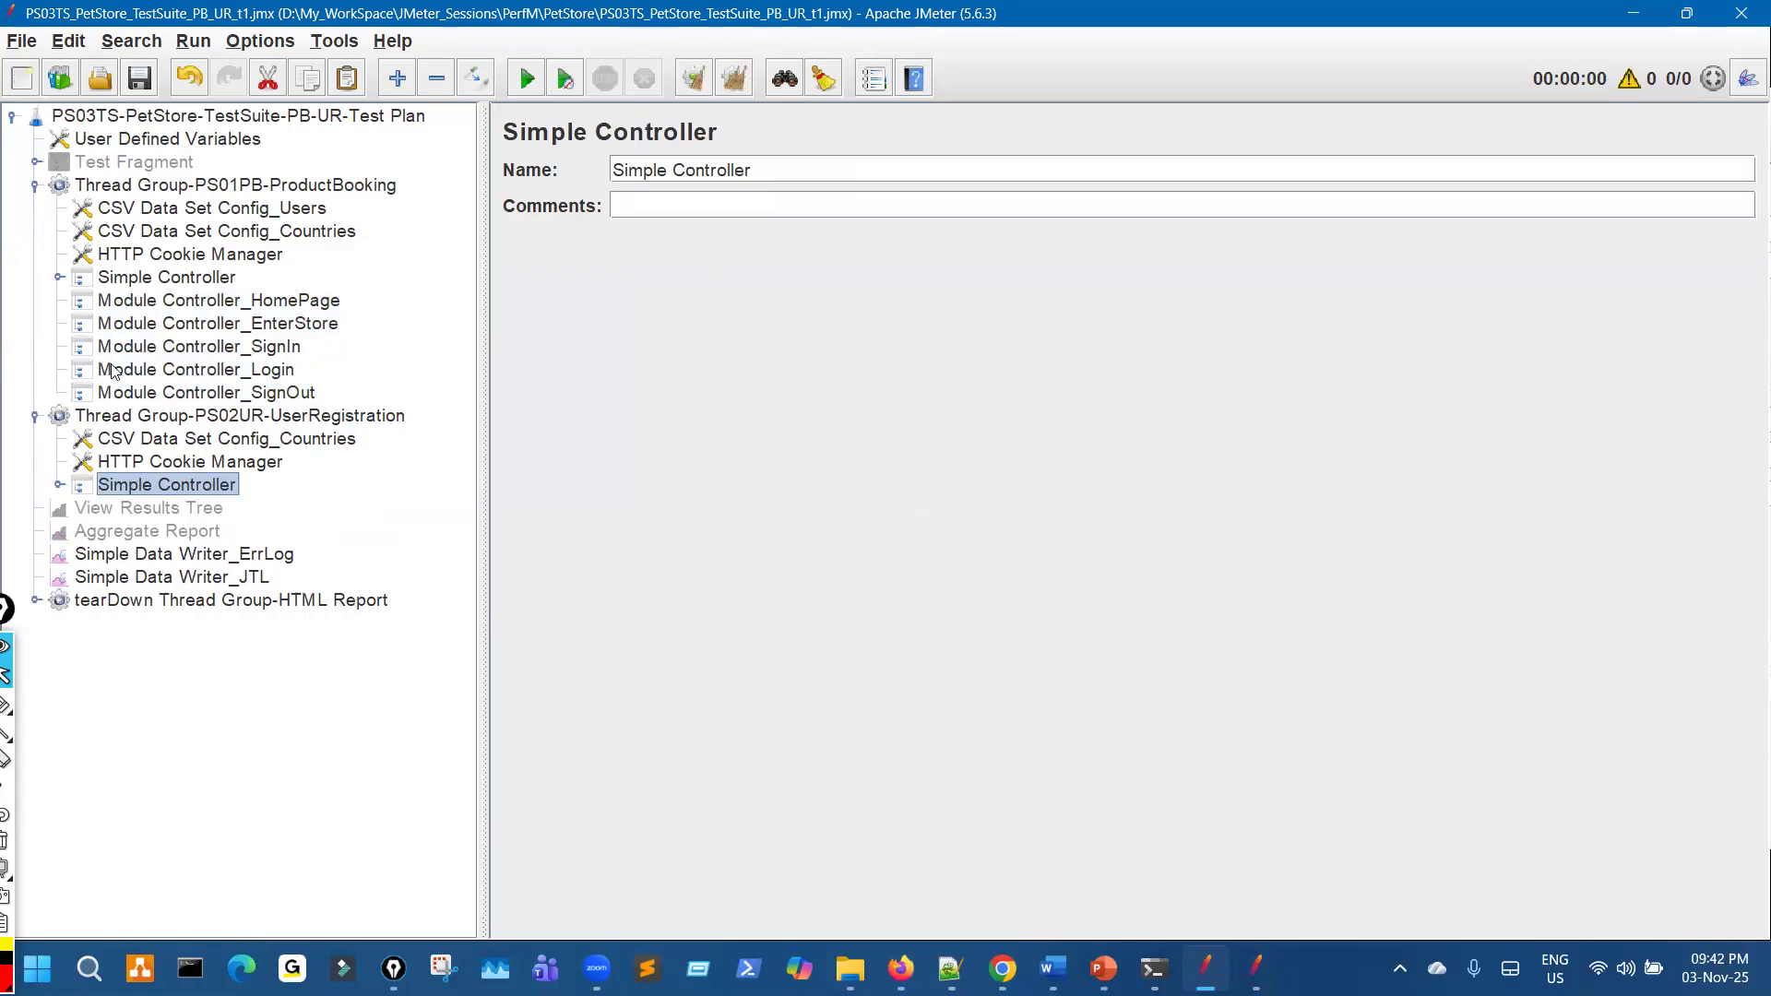
Move the five Module Controllers of Thread Group-PS01PB-ProductBooking from the thread group level into its Simple Controller
{"action": "left_click", "coordinate": [230, 305]}
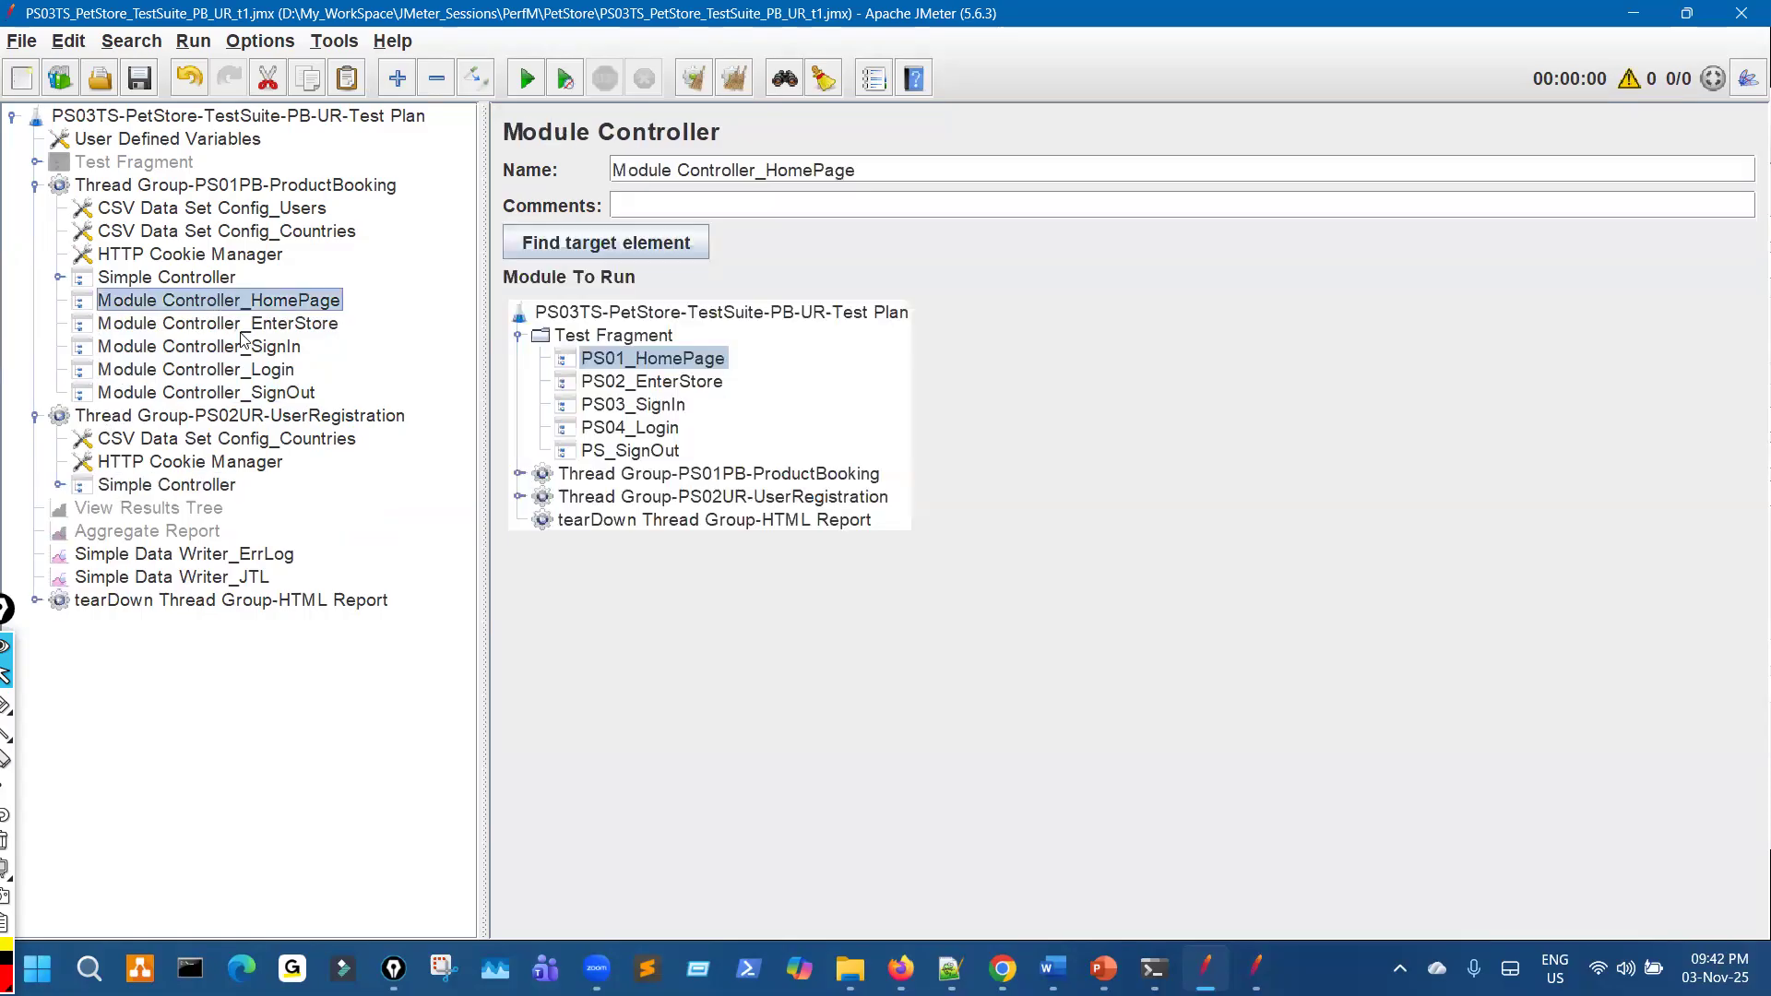
{"action": "left_click", "coordinate": [275, 398], "text": "shift"}
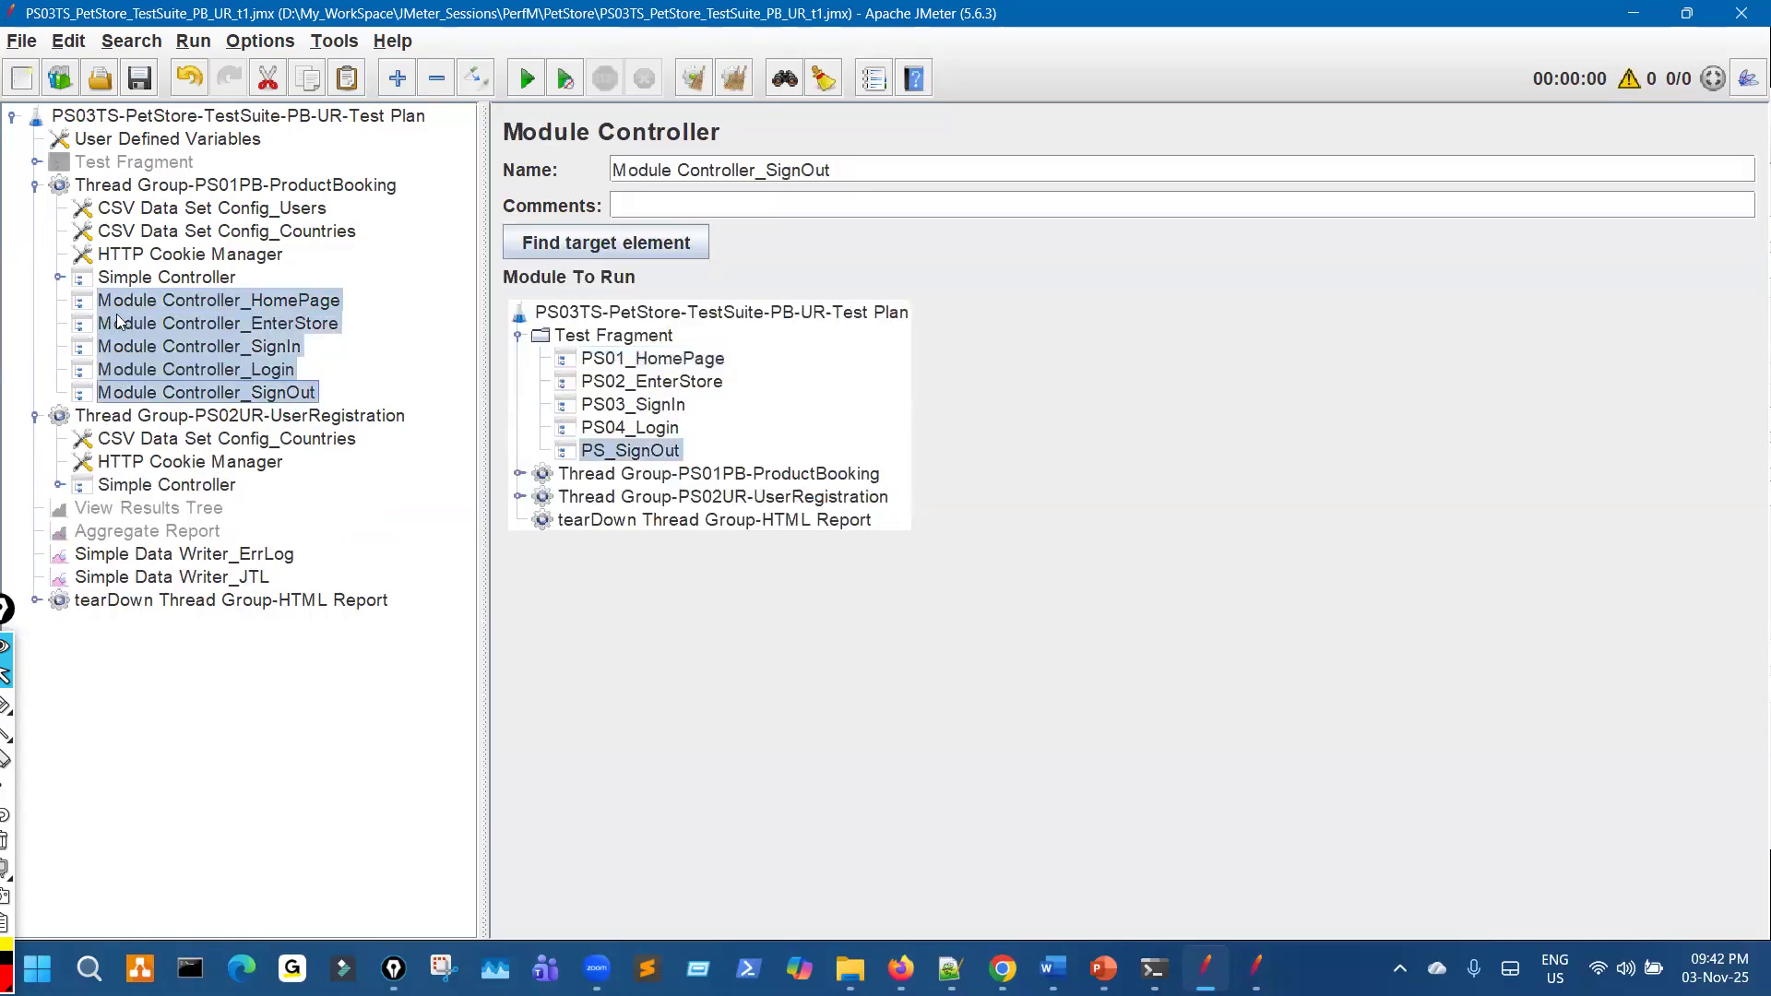
{"action": "key", "text": "Delete"}
{"action": "left_click", "coordinate": [58, 277]}
{"action": "left_click", "coordinate": [166, 276]}
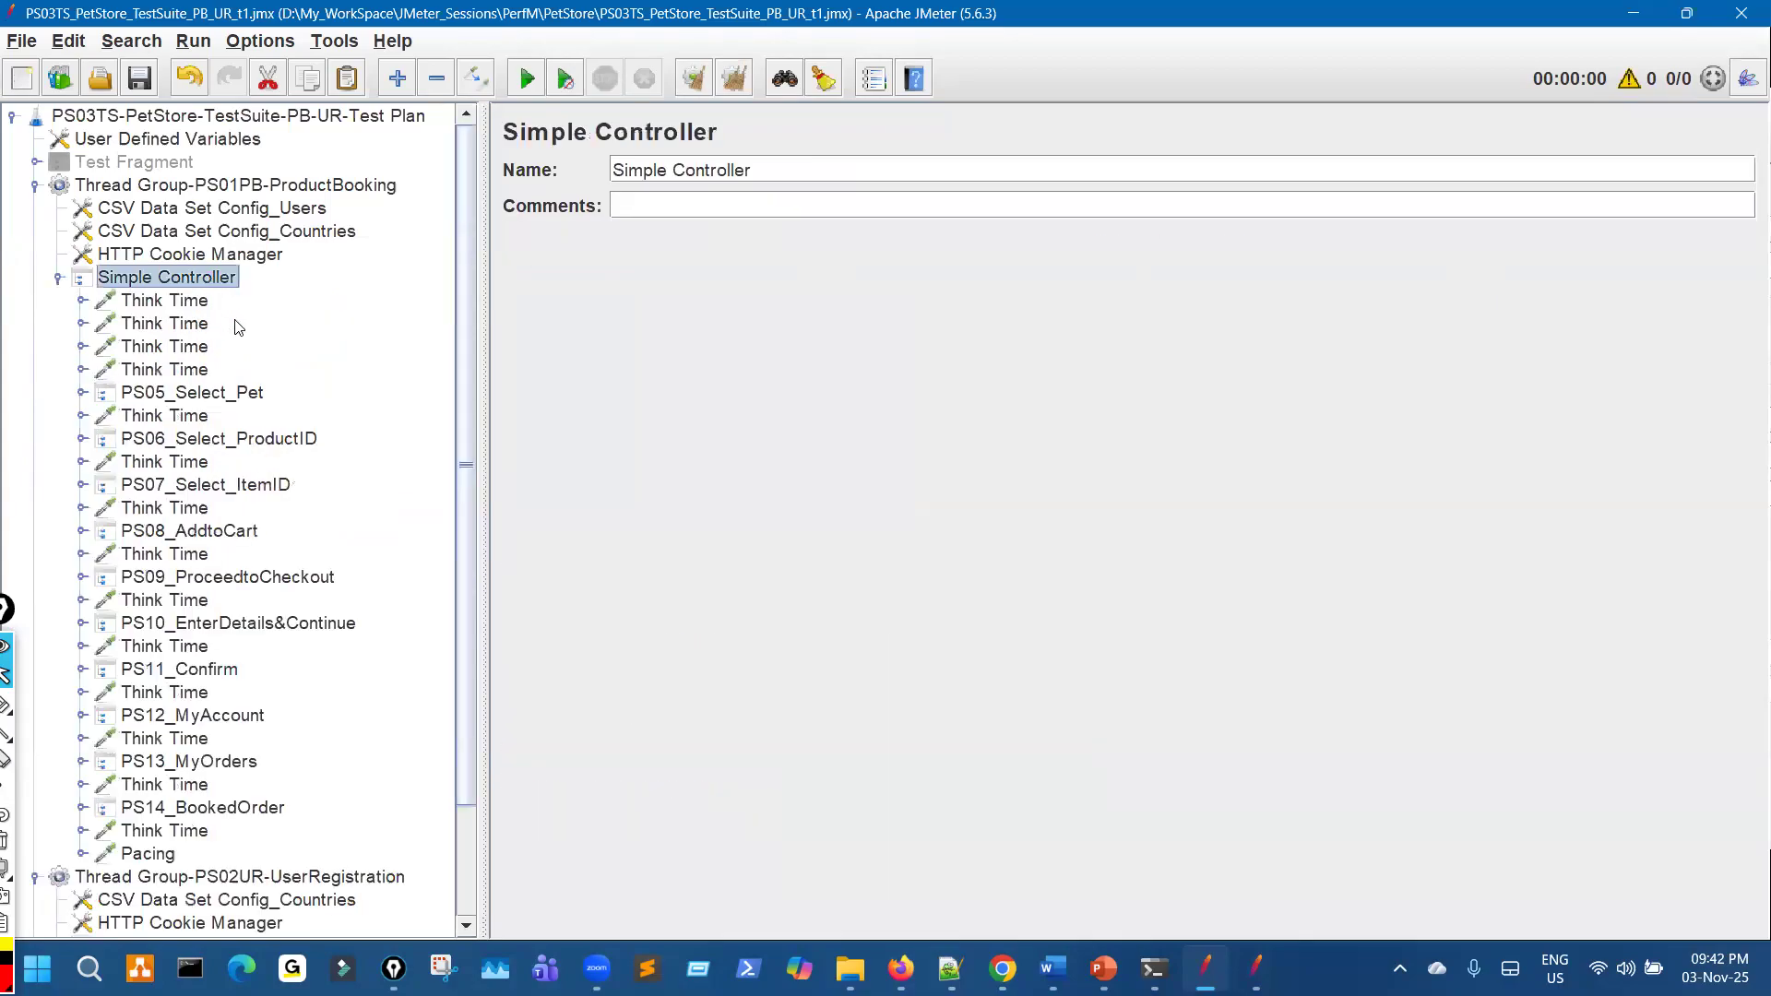
{"action": "key", "text": "ctrl+v"}
Place the HomePage, EnterStore, SignIn and Login Module Controllers, in that order, each before one of the first four Think Time samplers in ProductBooking's Simple Controller
{"action": "scroll", "coordinate": [249, 701], "scroll_direction": "down", "scroll_amount": 2}
{"action": "scroll", "coordinate": [282, 765], "scroll_direction": "up", "scroll_amount": 2}
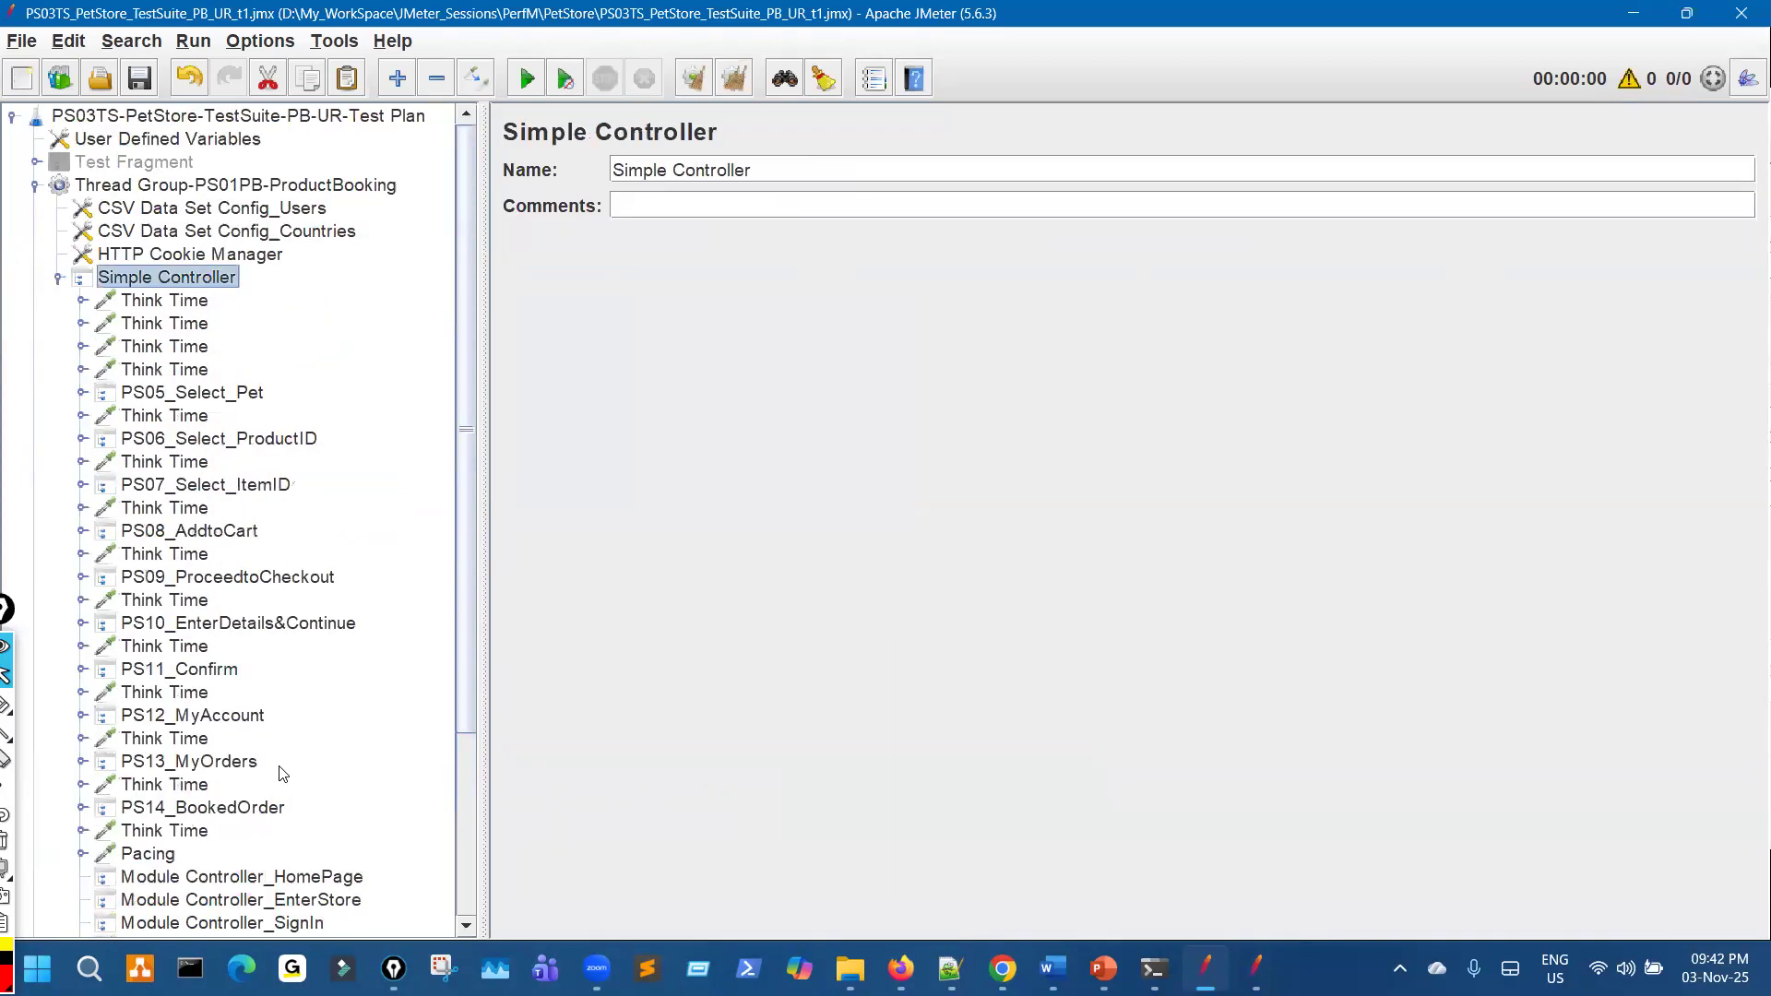
{"action": "left_click_drag", "start_coordinate": [260, 883], "coordinate": [290, 291]}
{"action": "left_click_drag", "start_coordinate": [277, 718], "coordinate": [300, 339]}
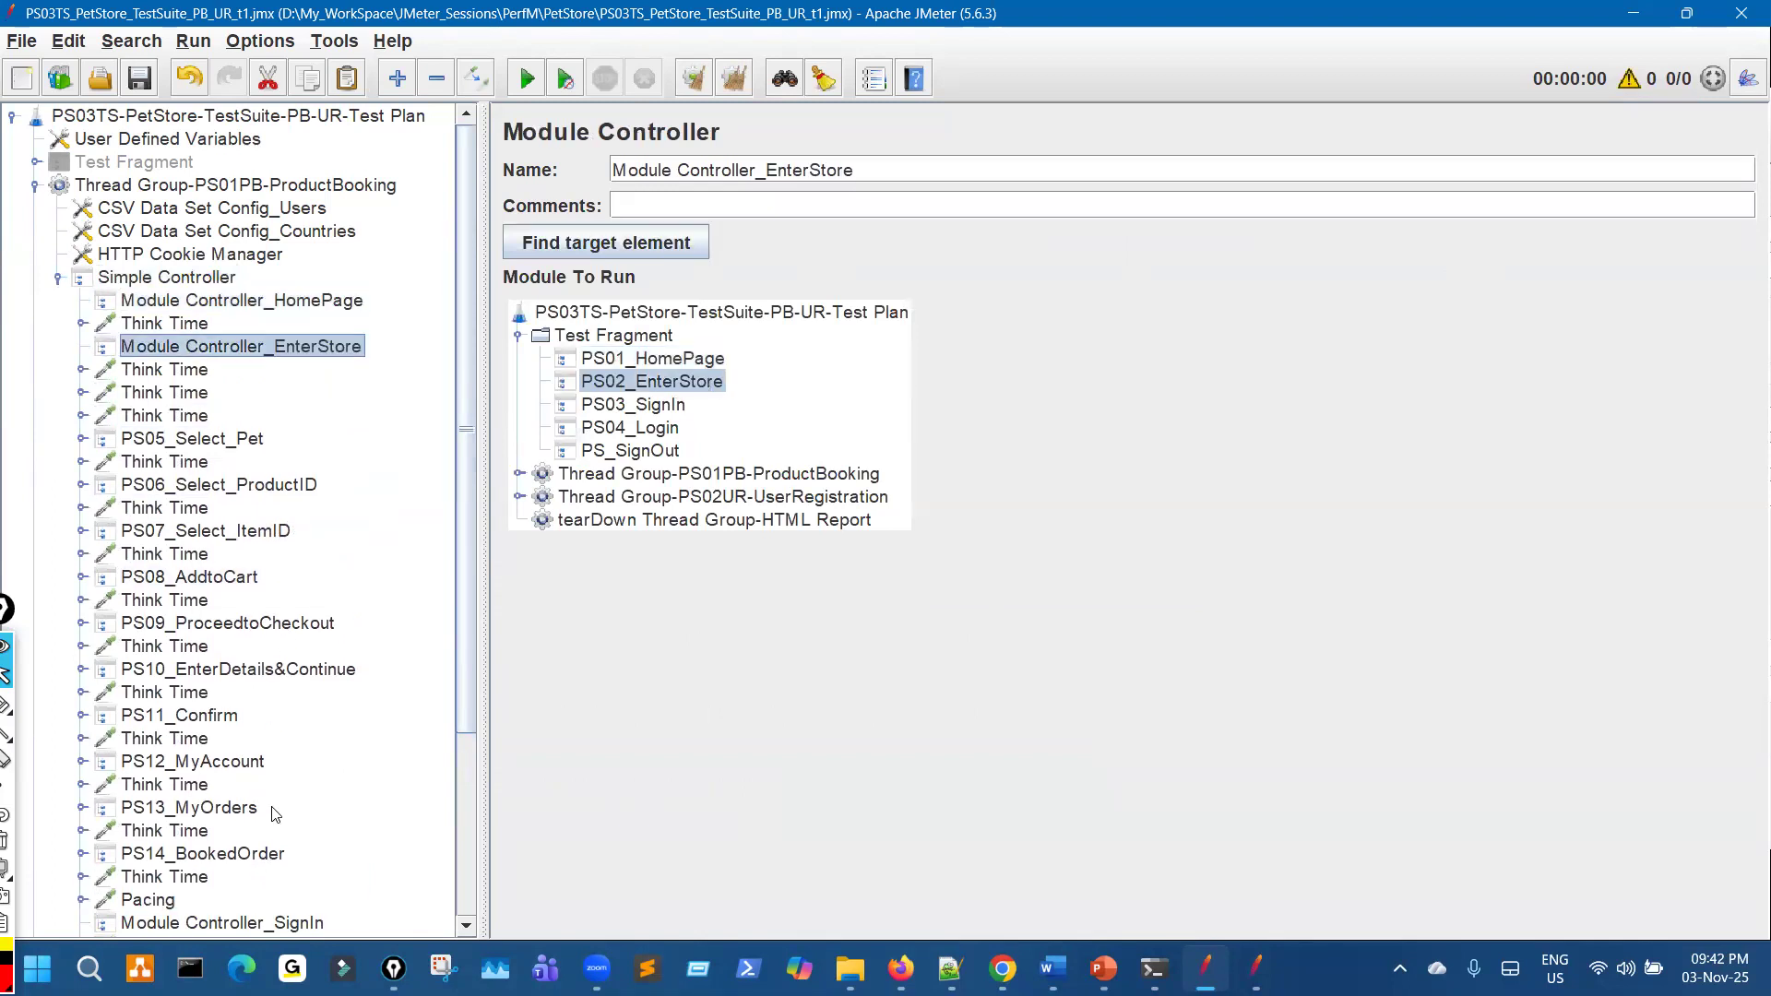
{"action": "scroll", "coordinate": [267, 834], "scroll_direction": "down", "scroll_amount": 2}
{"action": "left_click_drag", "start_coordinate": [266, 786], "coordinate": [370, 246]}
{"action": "left_click_drag", "start_coordinate": [299, 812], "coordinate": [349, 290]}
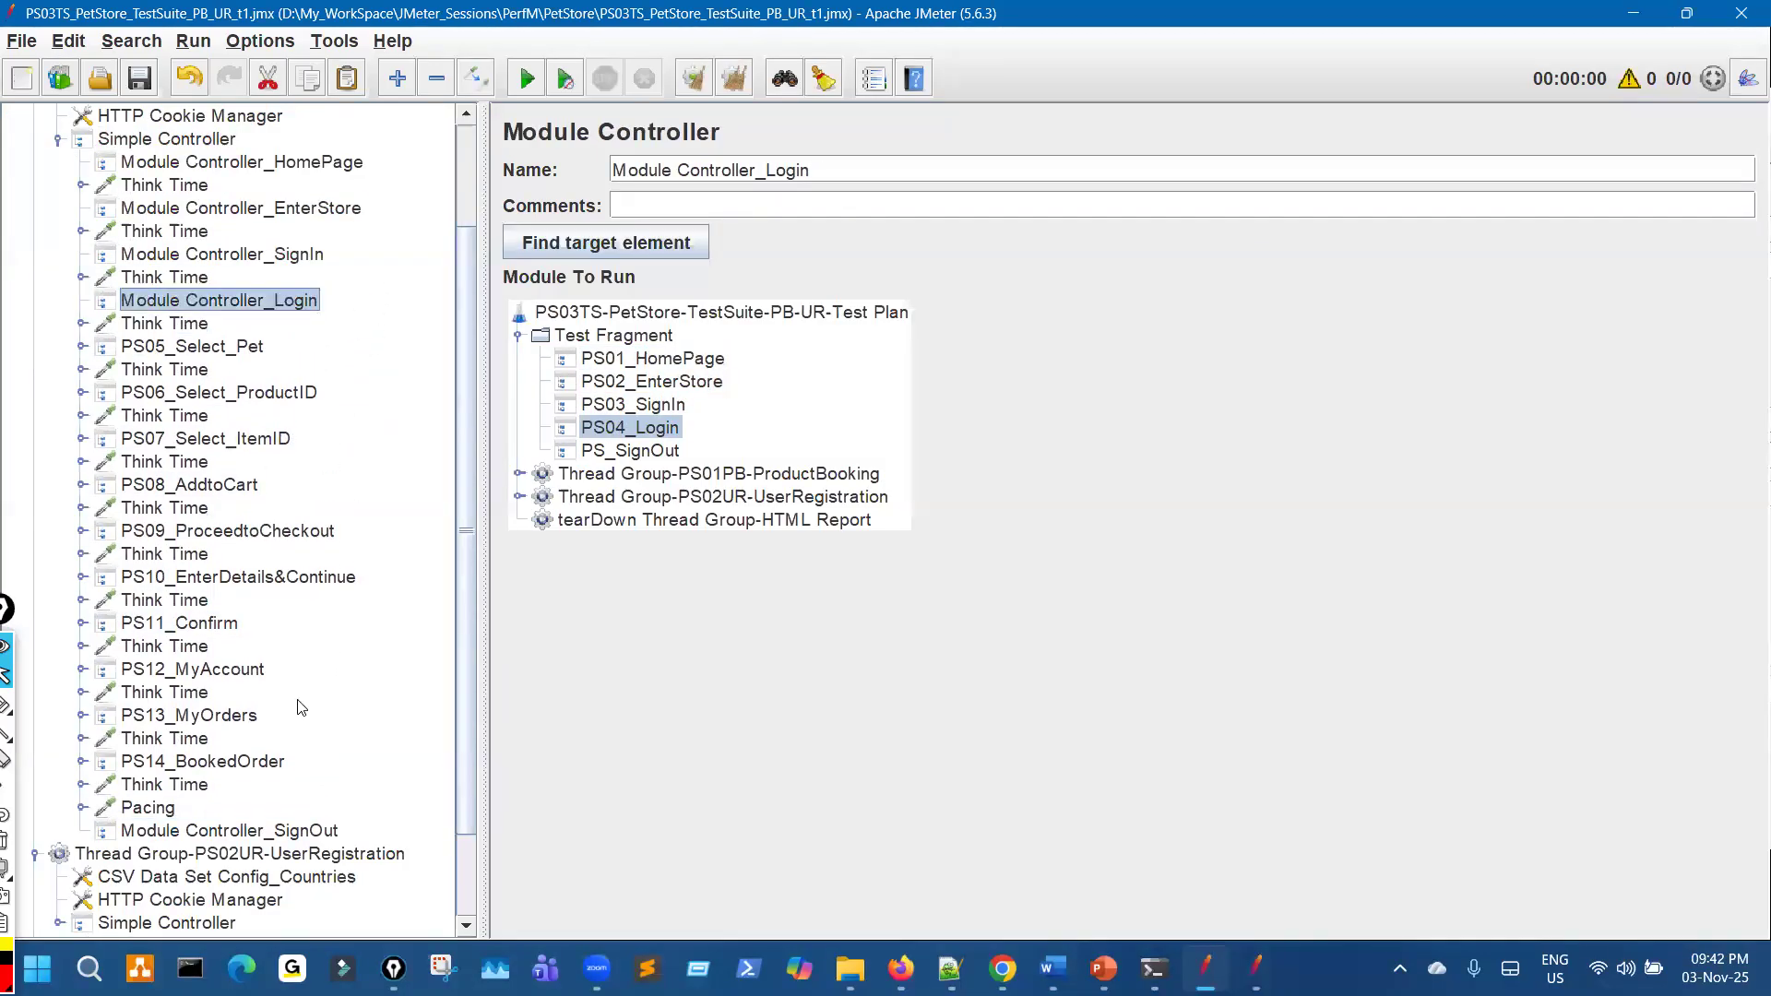
Place Module Controller_SignOut between the last Think Time and Pacing in ProductBooking, and check the order of its elements
{"action": "left_click_drag", "start_coordinate": [264, 833], "coordinate": [264, 794]}
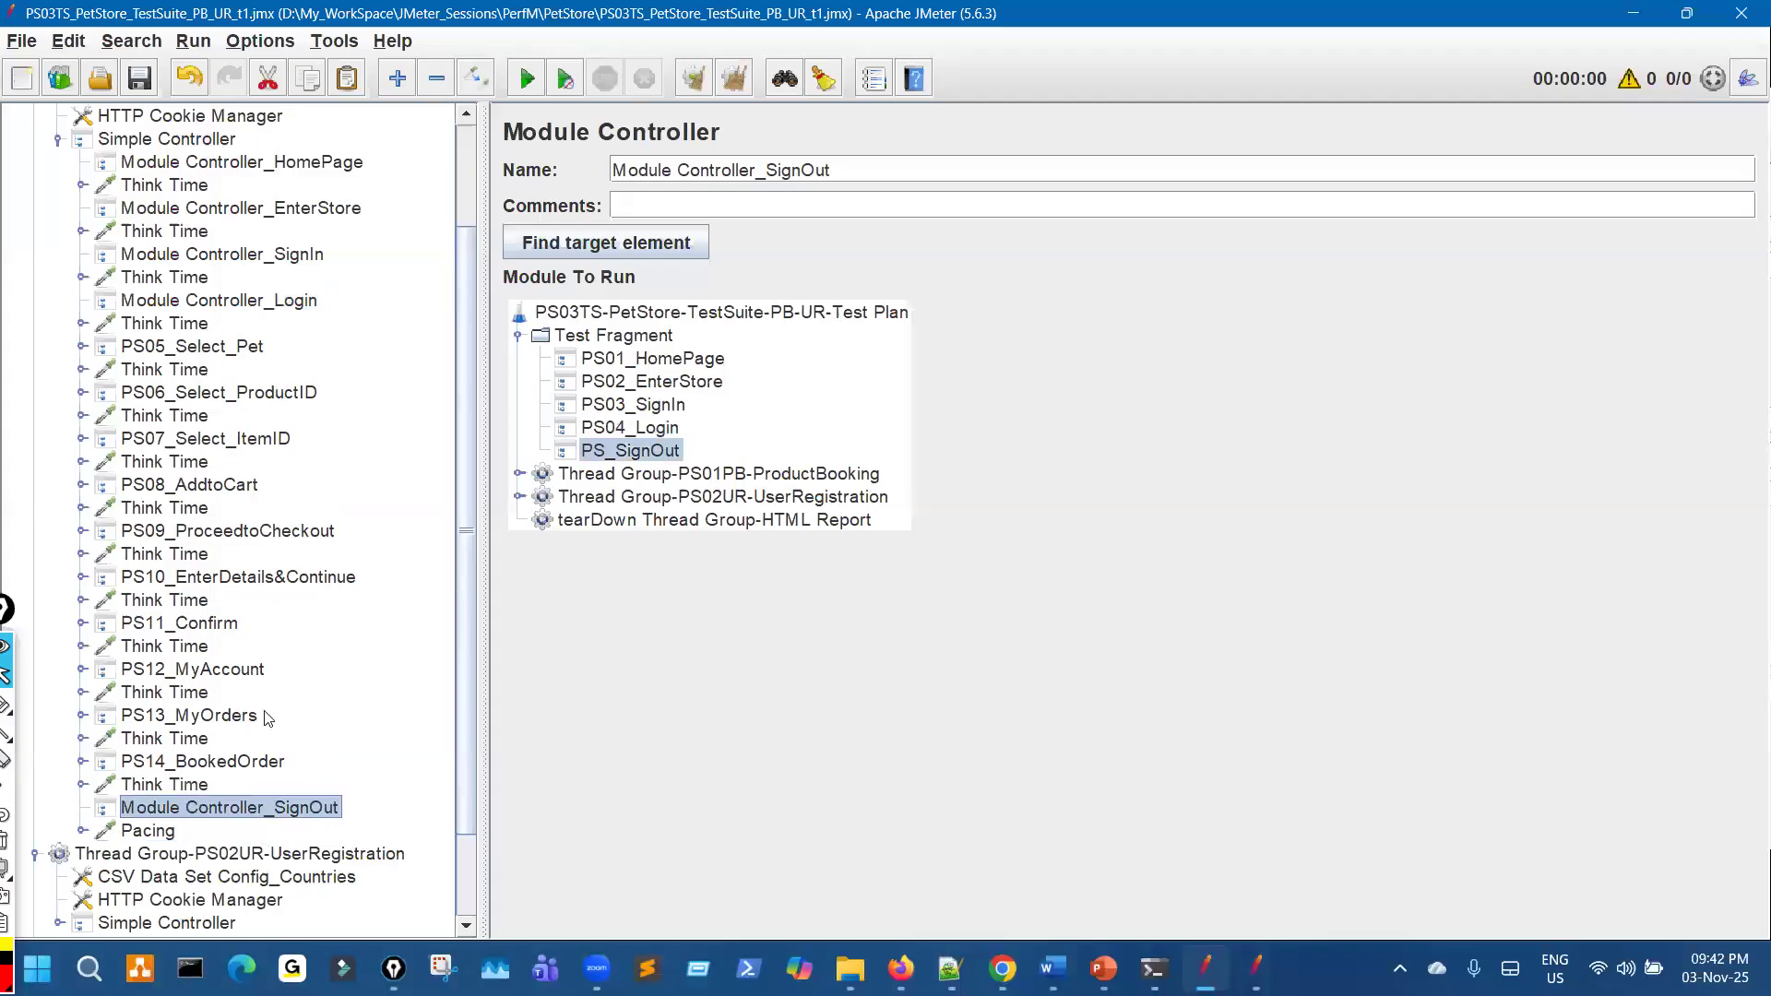
{"action": "scroll", "coordinate": [277, 664], "scroll_direction": "up", "scroll_amount": 2}
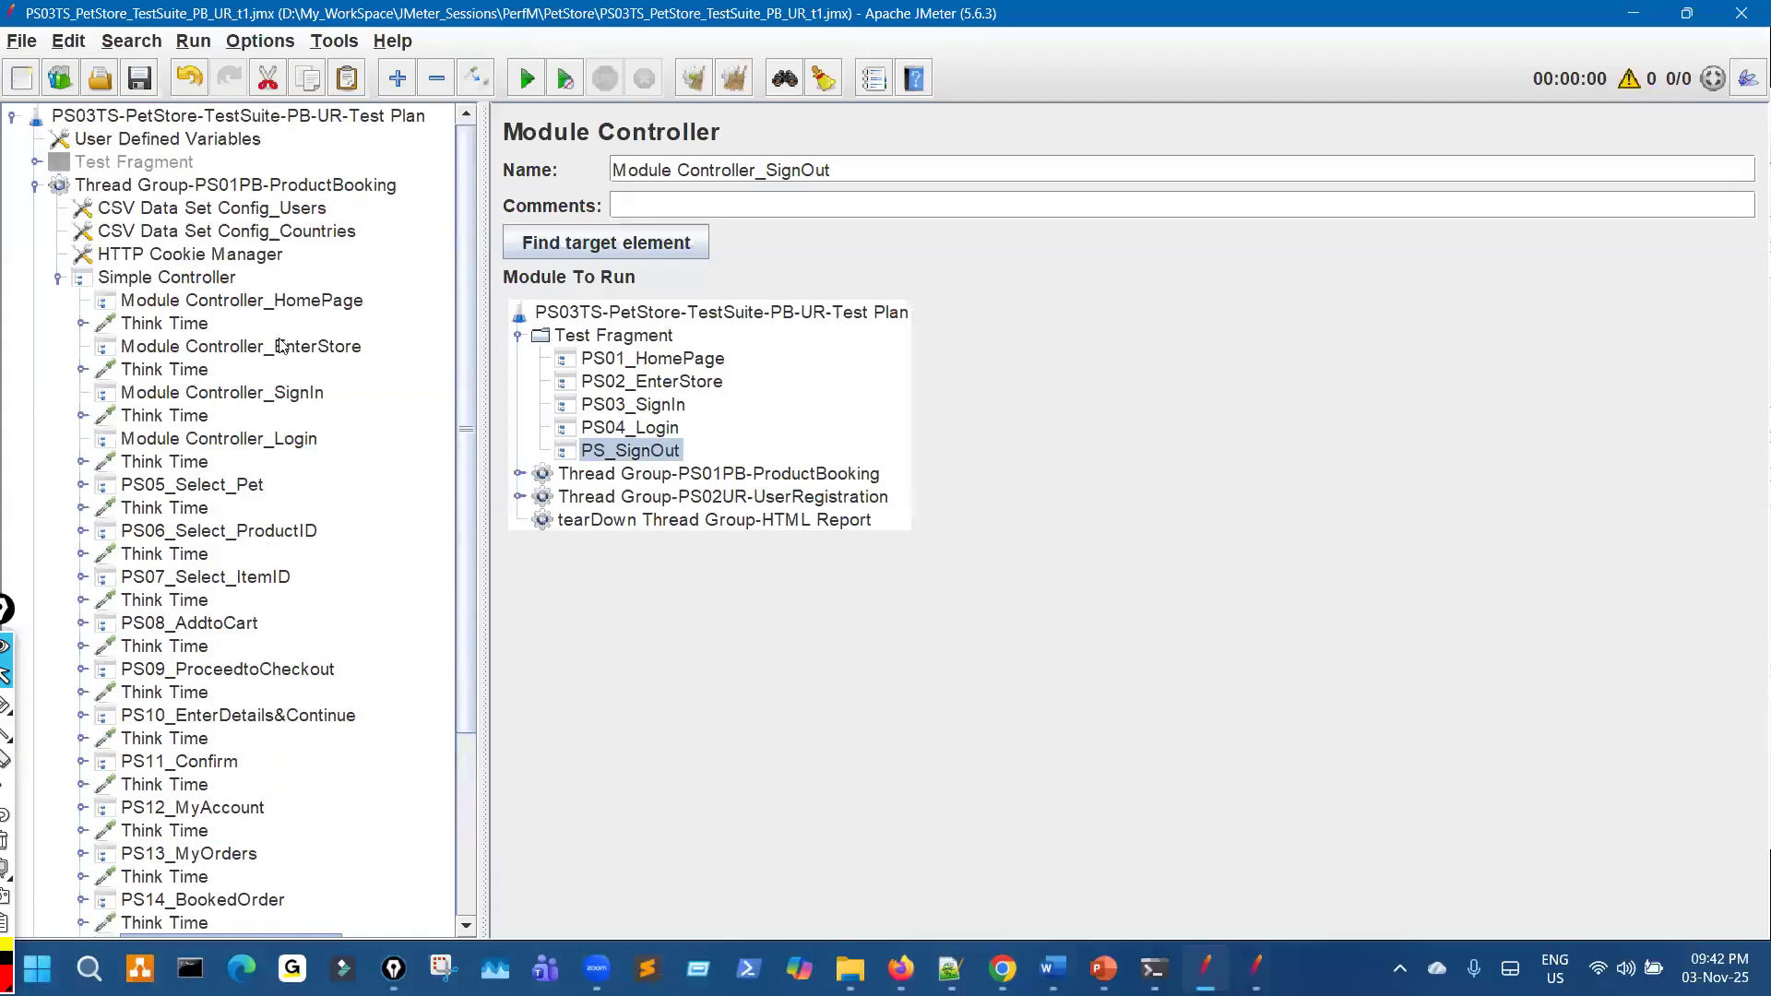
{"action": "scroll", "coordinate": [268, 503], "scroll_direction": "down", "scroll_amount": 4}
{"action": "scroll", "coordinate": [269, 502], "scroll_direction": "up", "scroll_amount": 3}
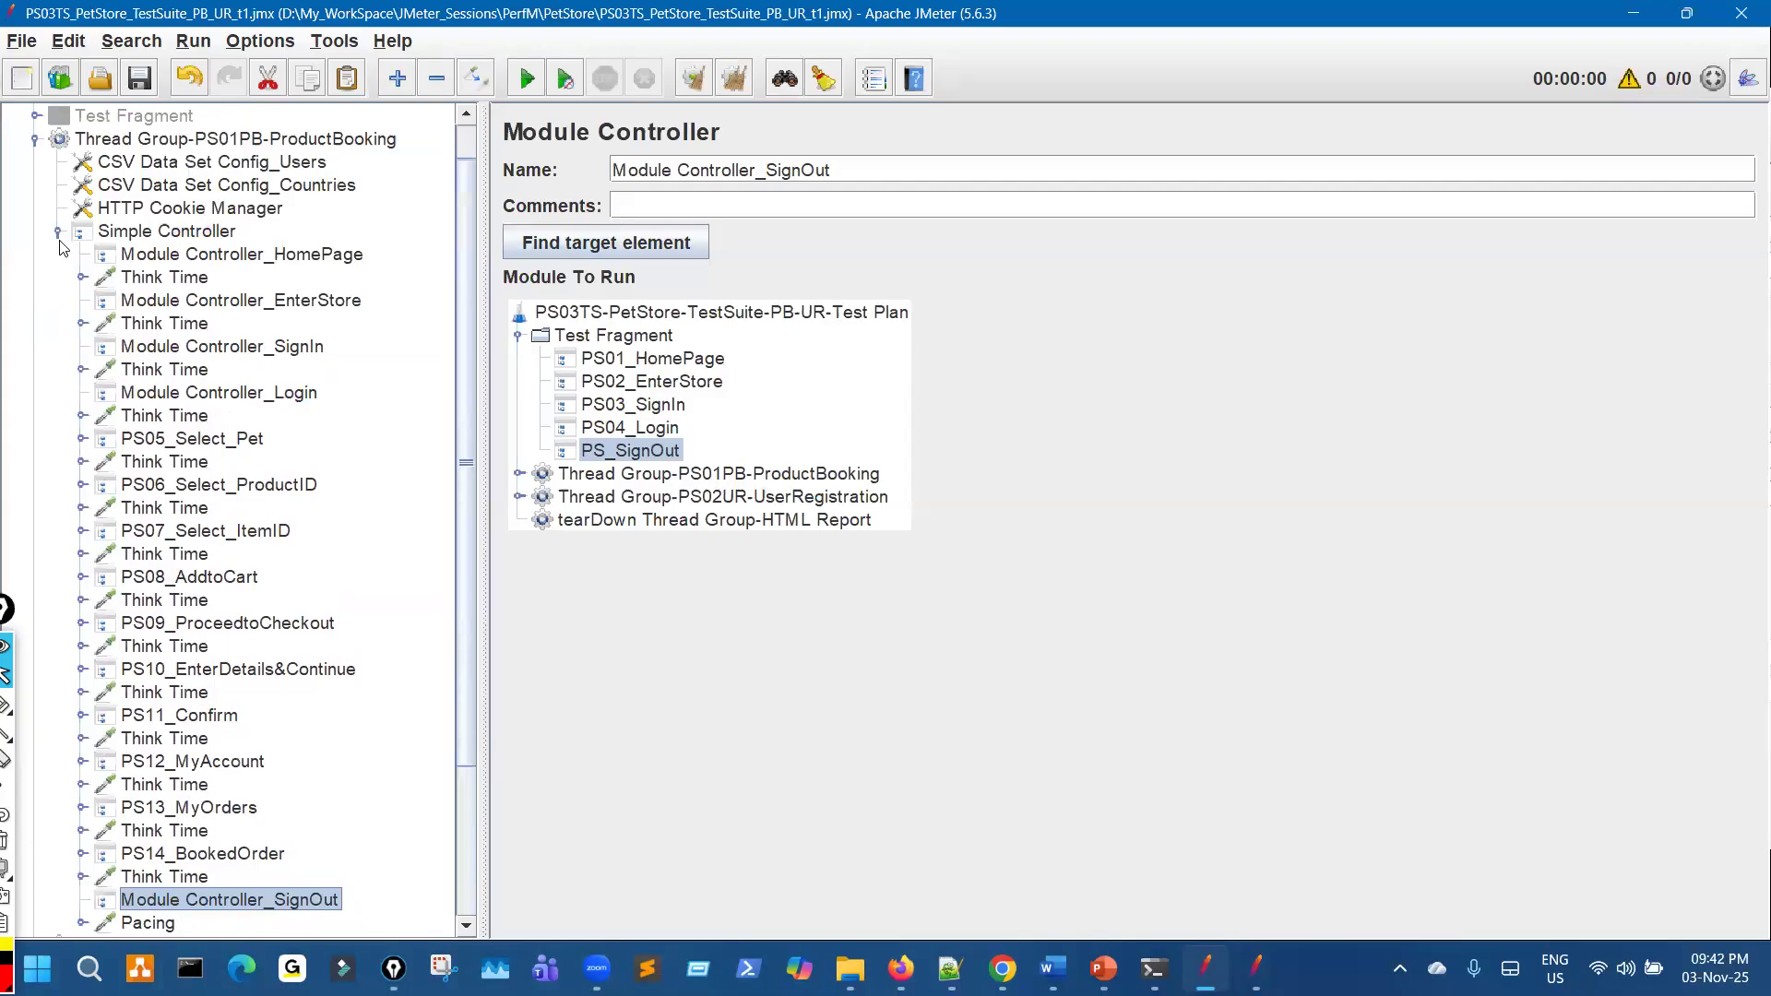
In UserRegistration's Simple Controller, place the HomePage, EnterStore and SignIn Module Controllers before the first three Think Times and Login before the last one
{"action": "left_click", "coordinate": [58, 232]}
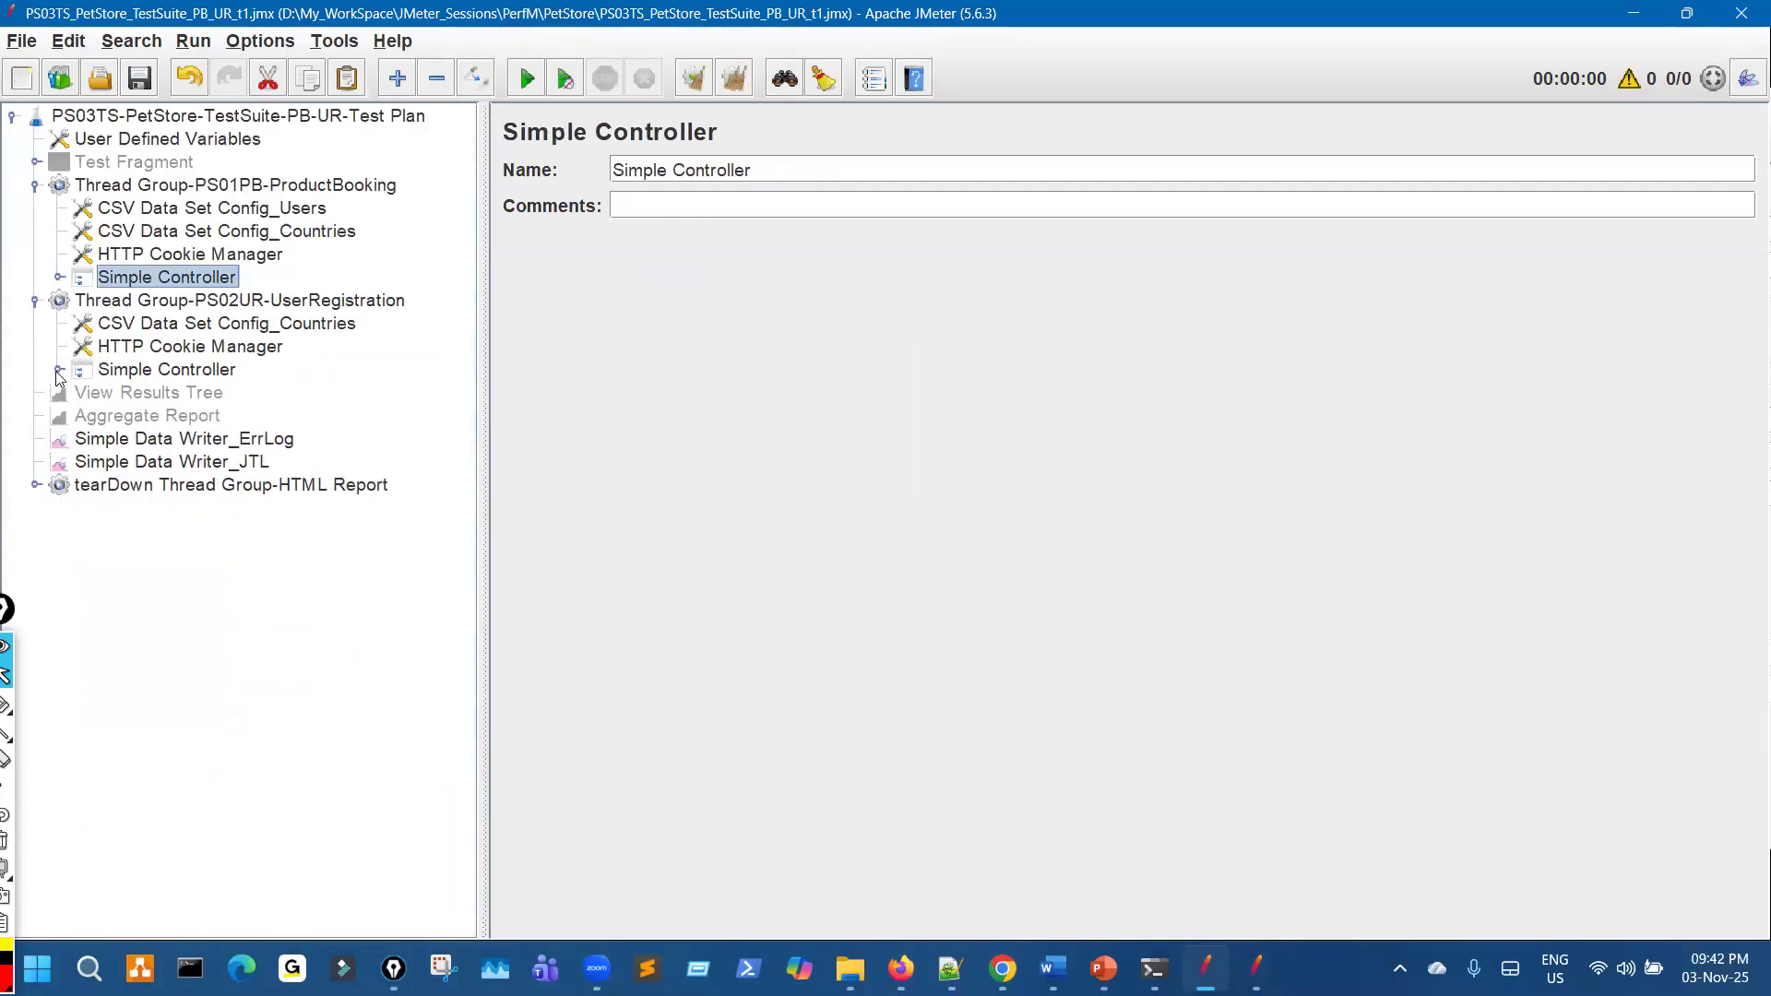
{"action": "left_click", "coordinate": [57, 371]}
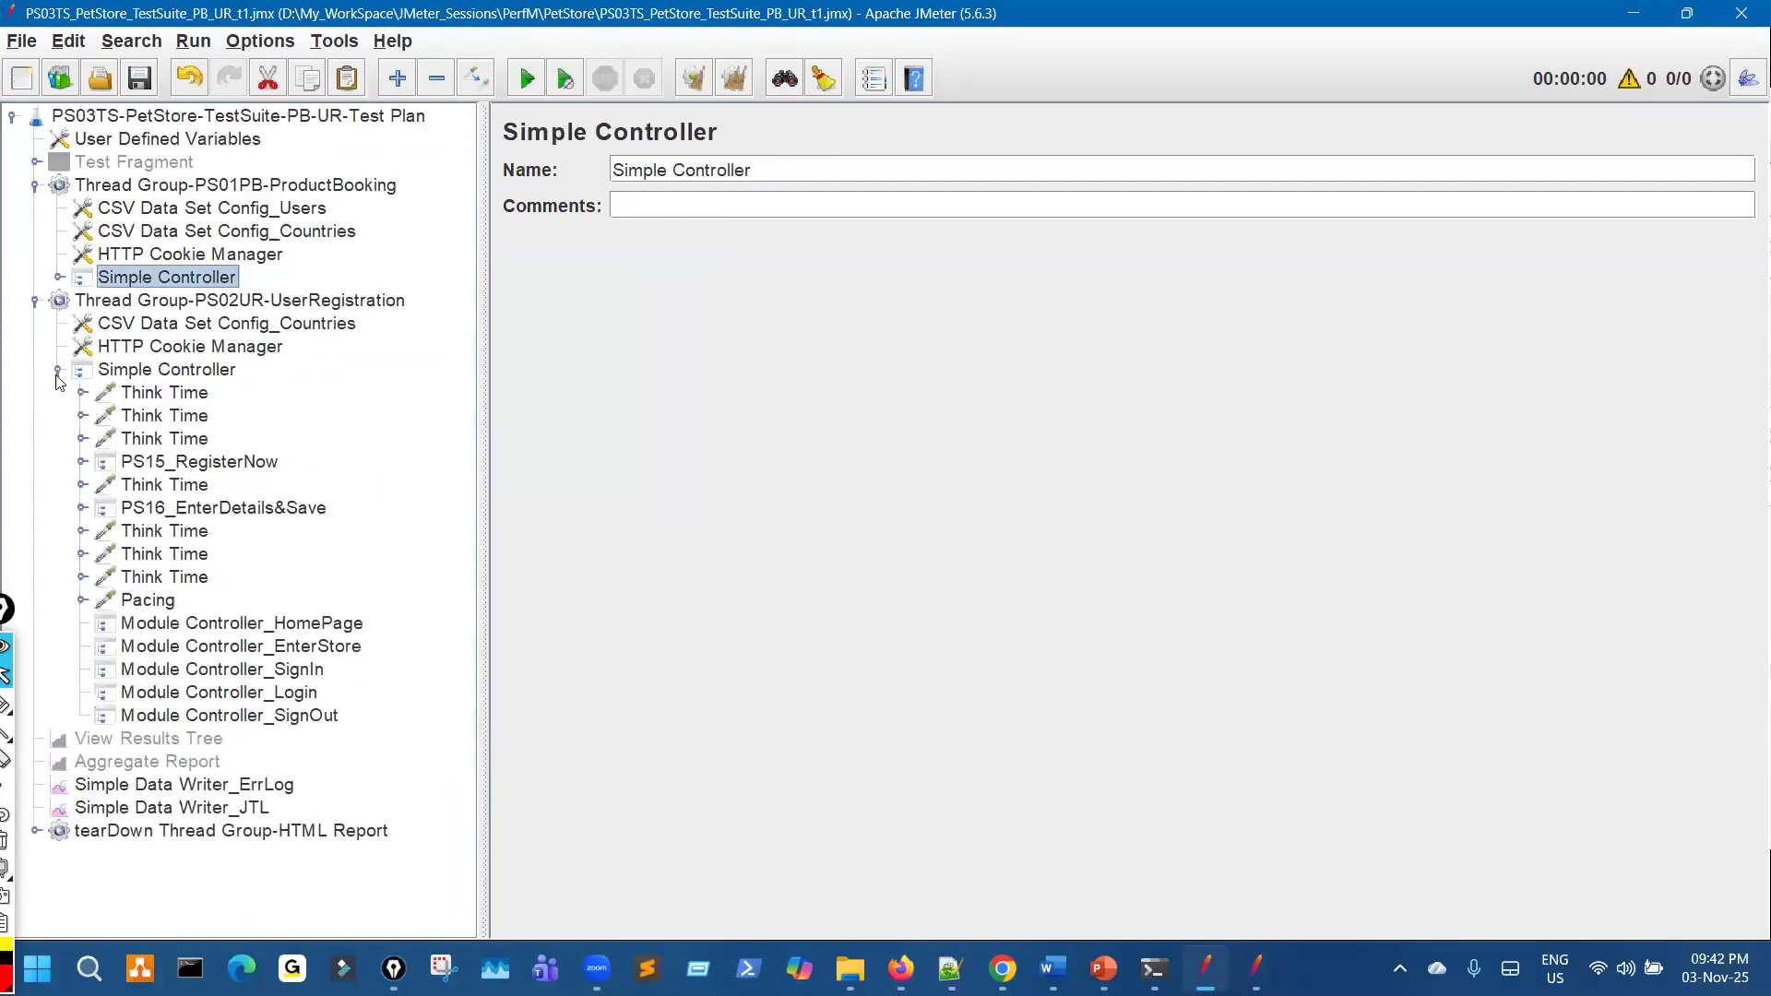
{"action": "left_click", "coordinate": [269, 625]}
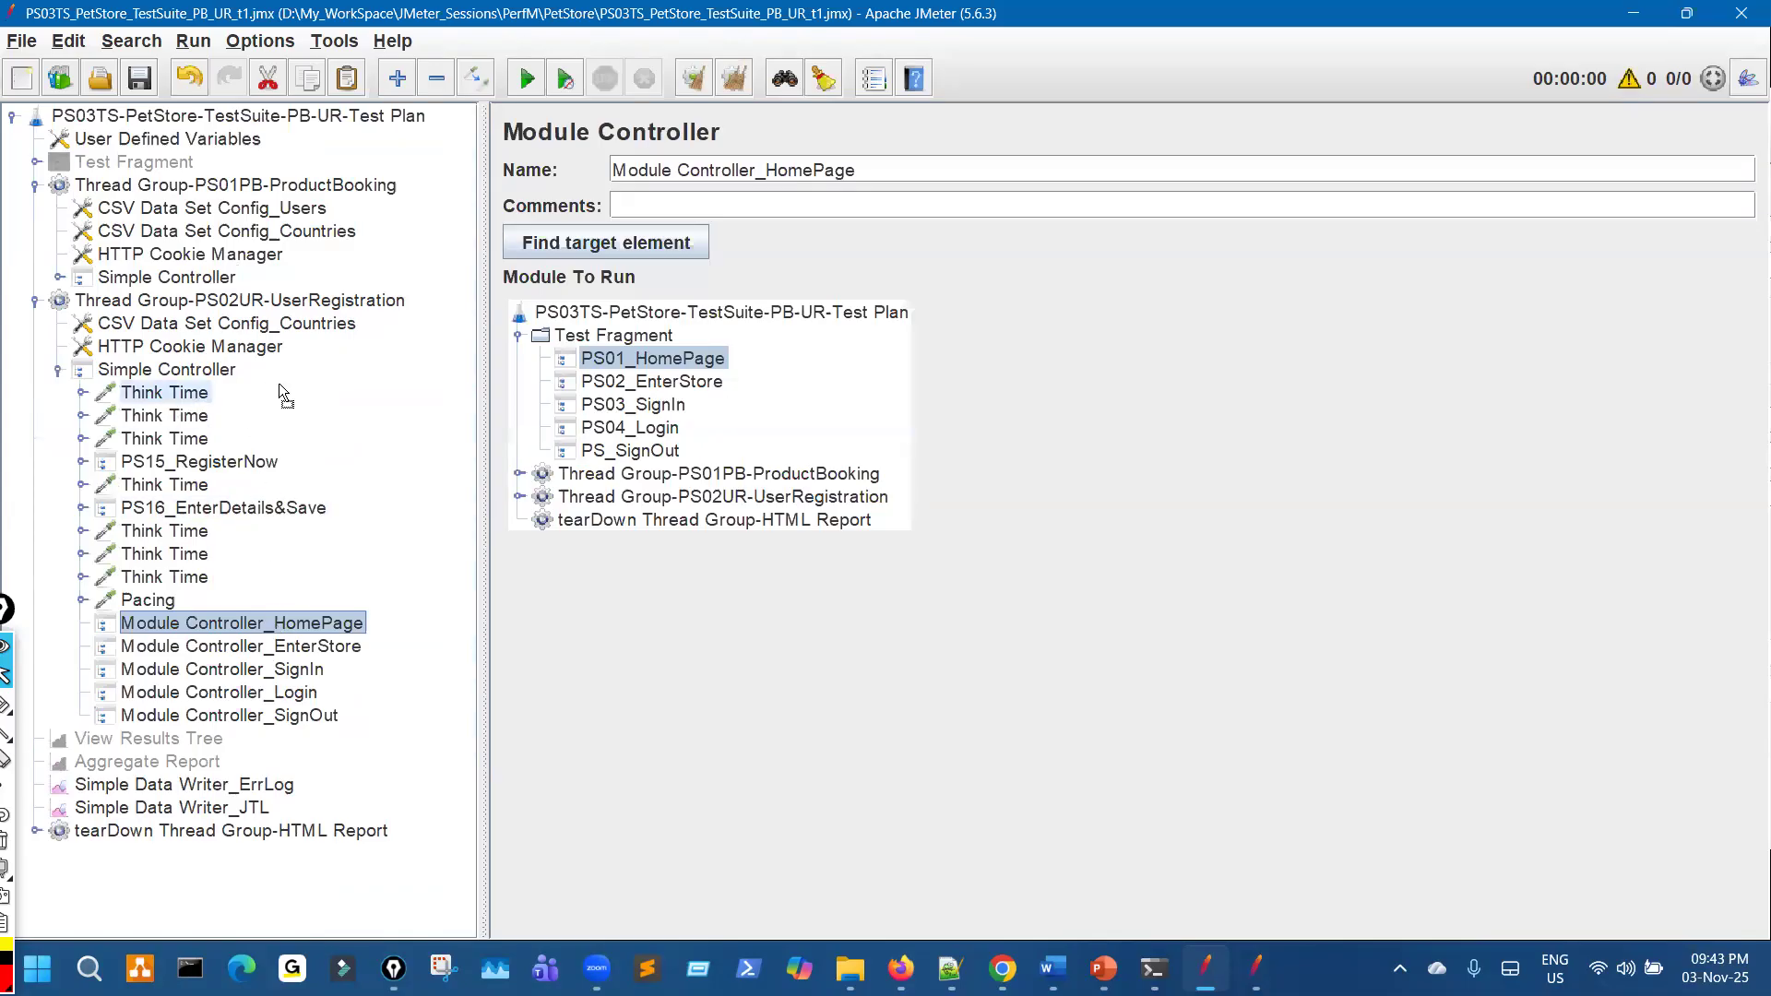
{"action": "left_click_drag", "start_coordinate": [287, 653], "coordinate": [327, 434]}
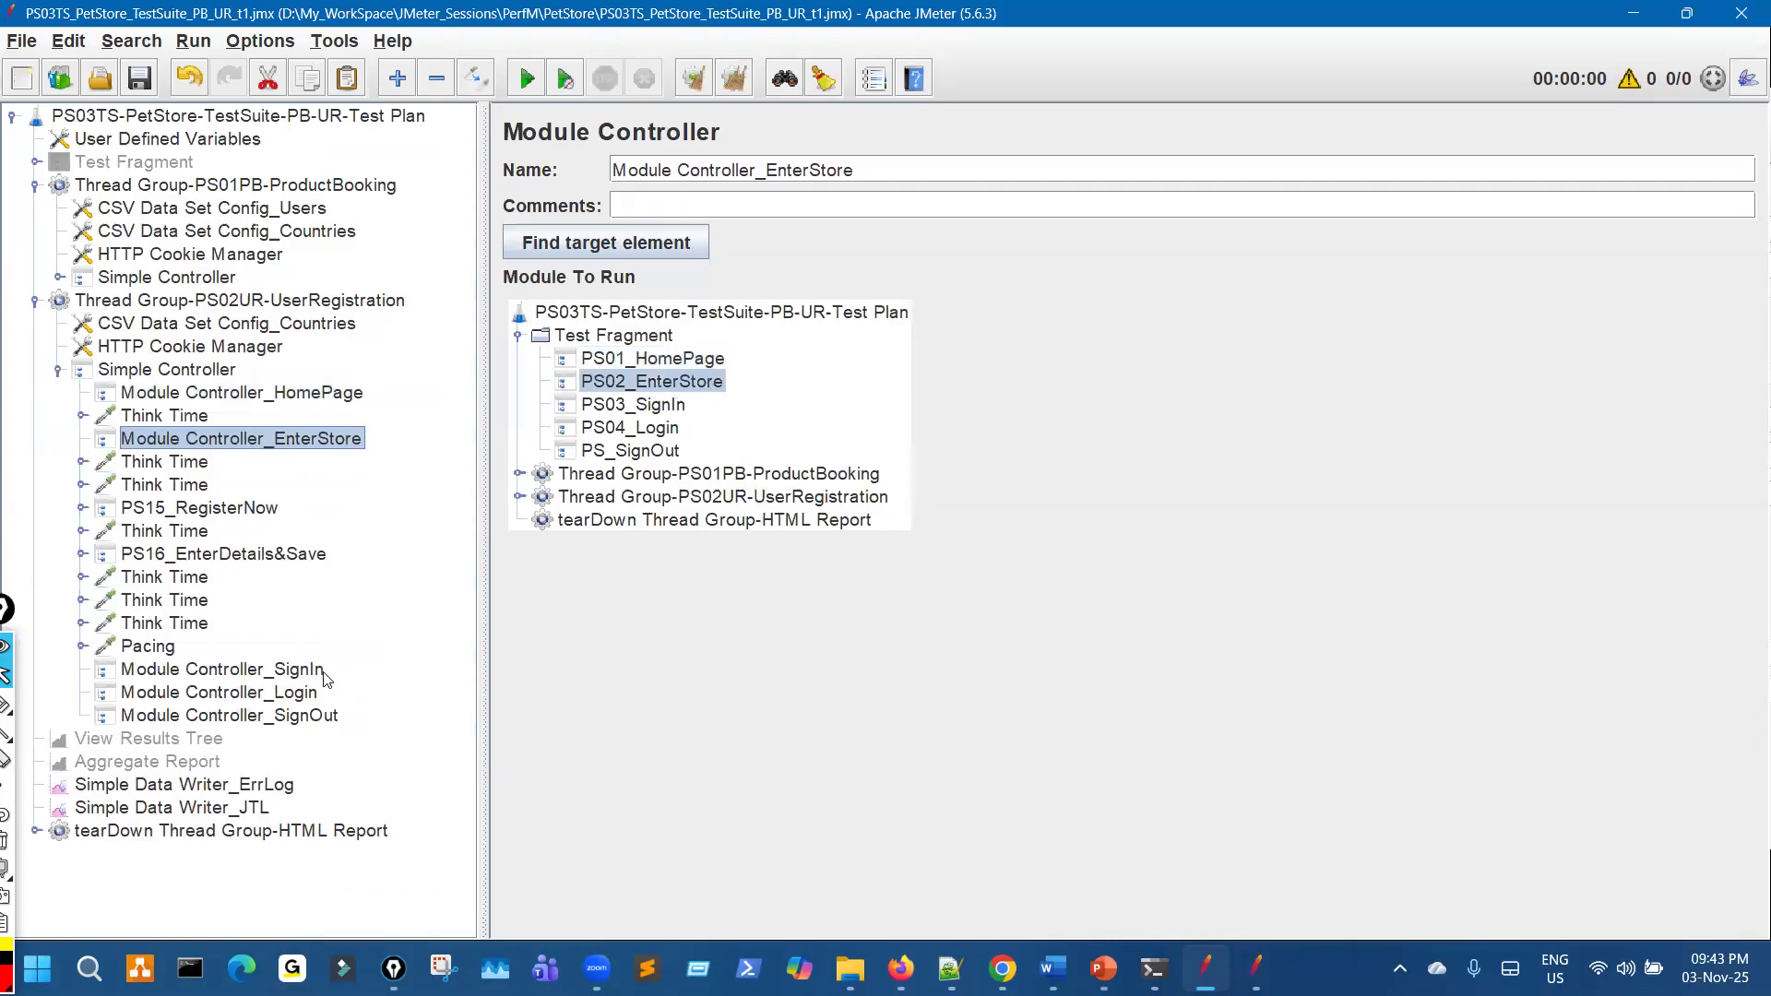
{"action": "left_click_drag", "start_coordinate": [313, 674], "coordinate": [352, 479]}
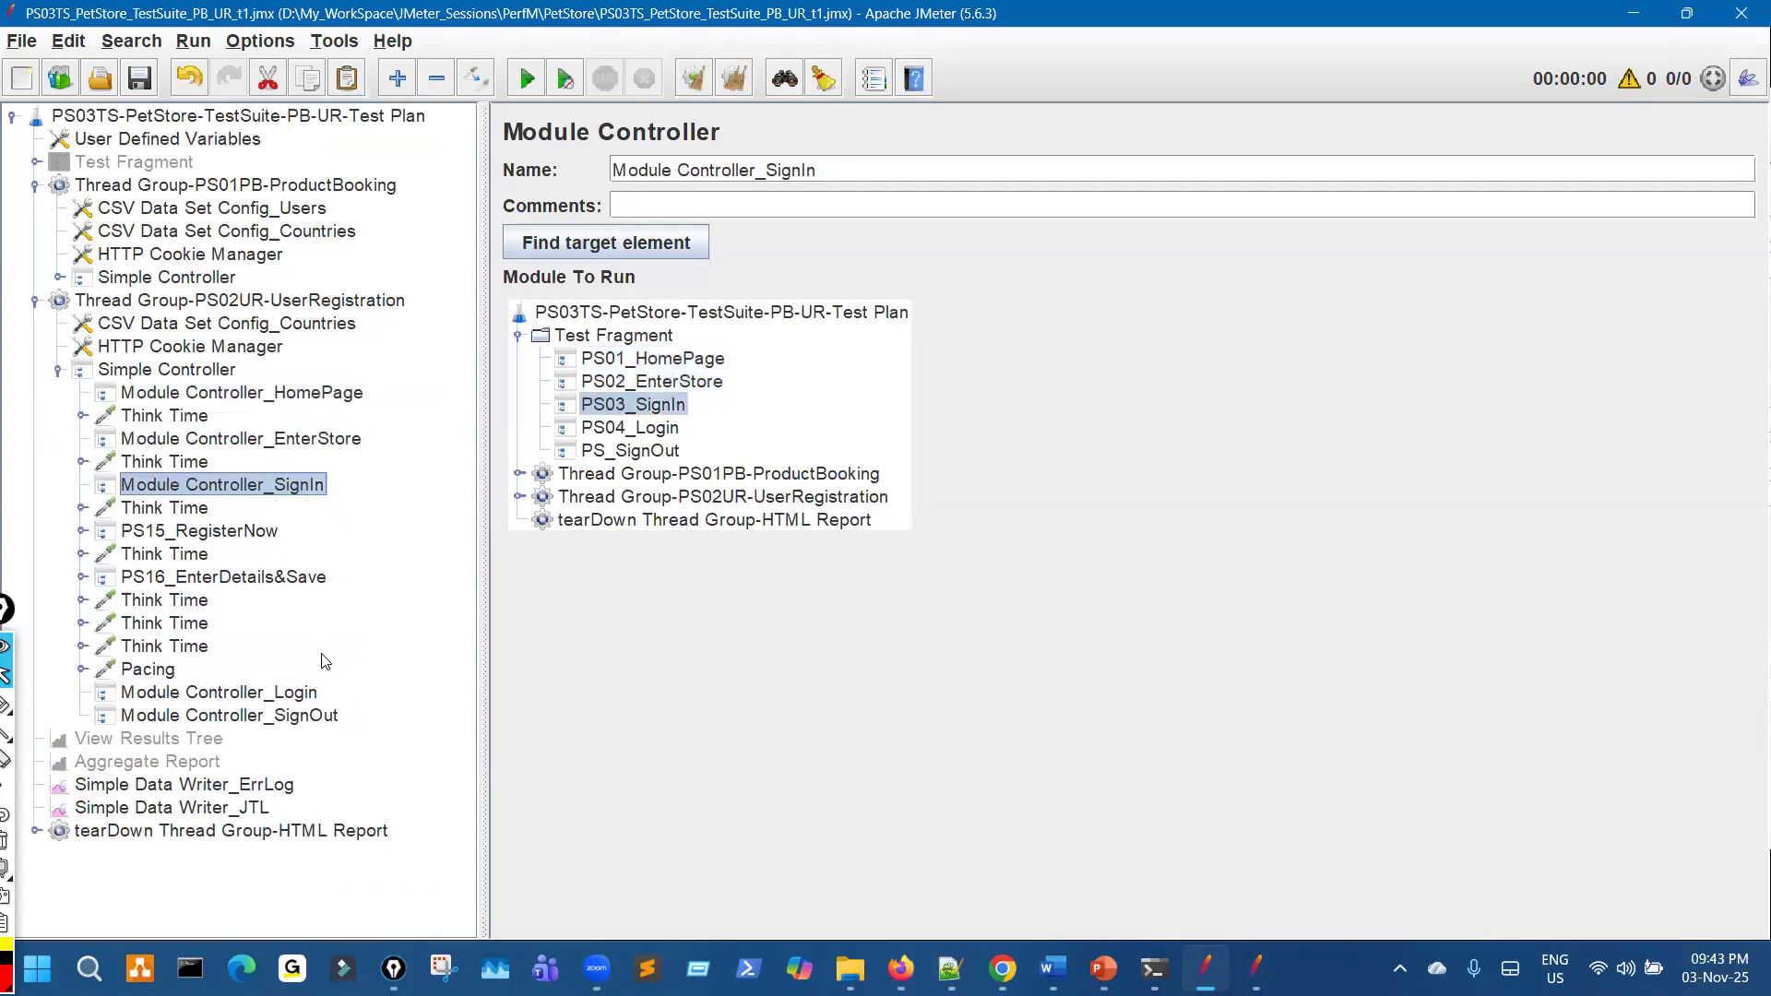
{"action": "left_click_drag", "start_coordinate": [305, 694], "coordinate": [234, 678]}
Add a second copy of Module Controller_SignIn to the Simple Controller of the UserRegistration thread group
{"action": "left_click", "coordinate": [293, 495]}
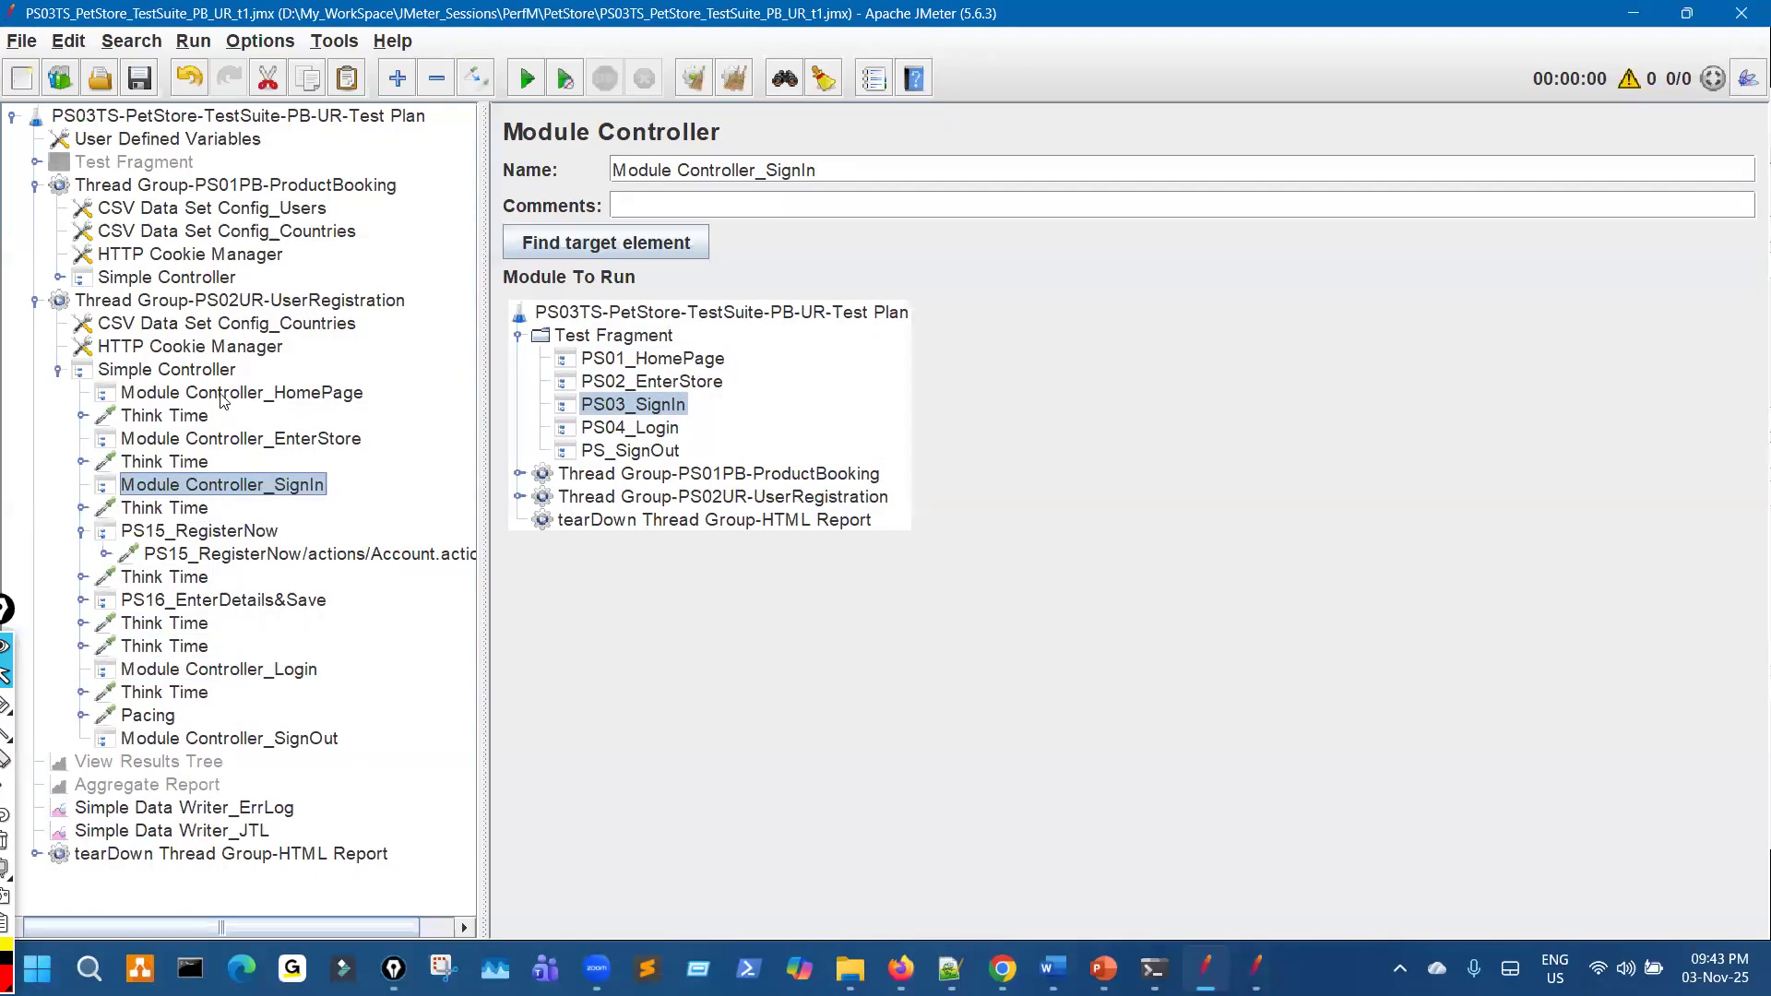
{"action": "key", "text": "Left"}
{"action": "key", "text": "ctrl+v"}
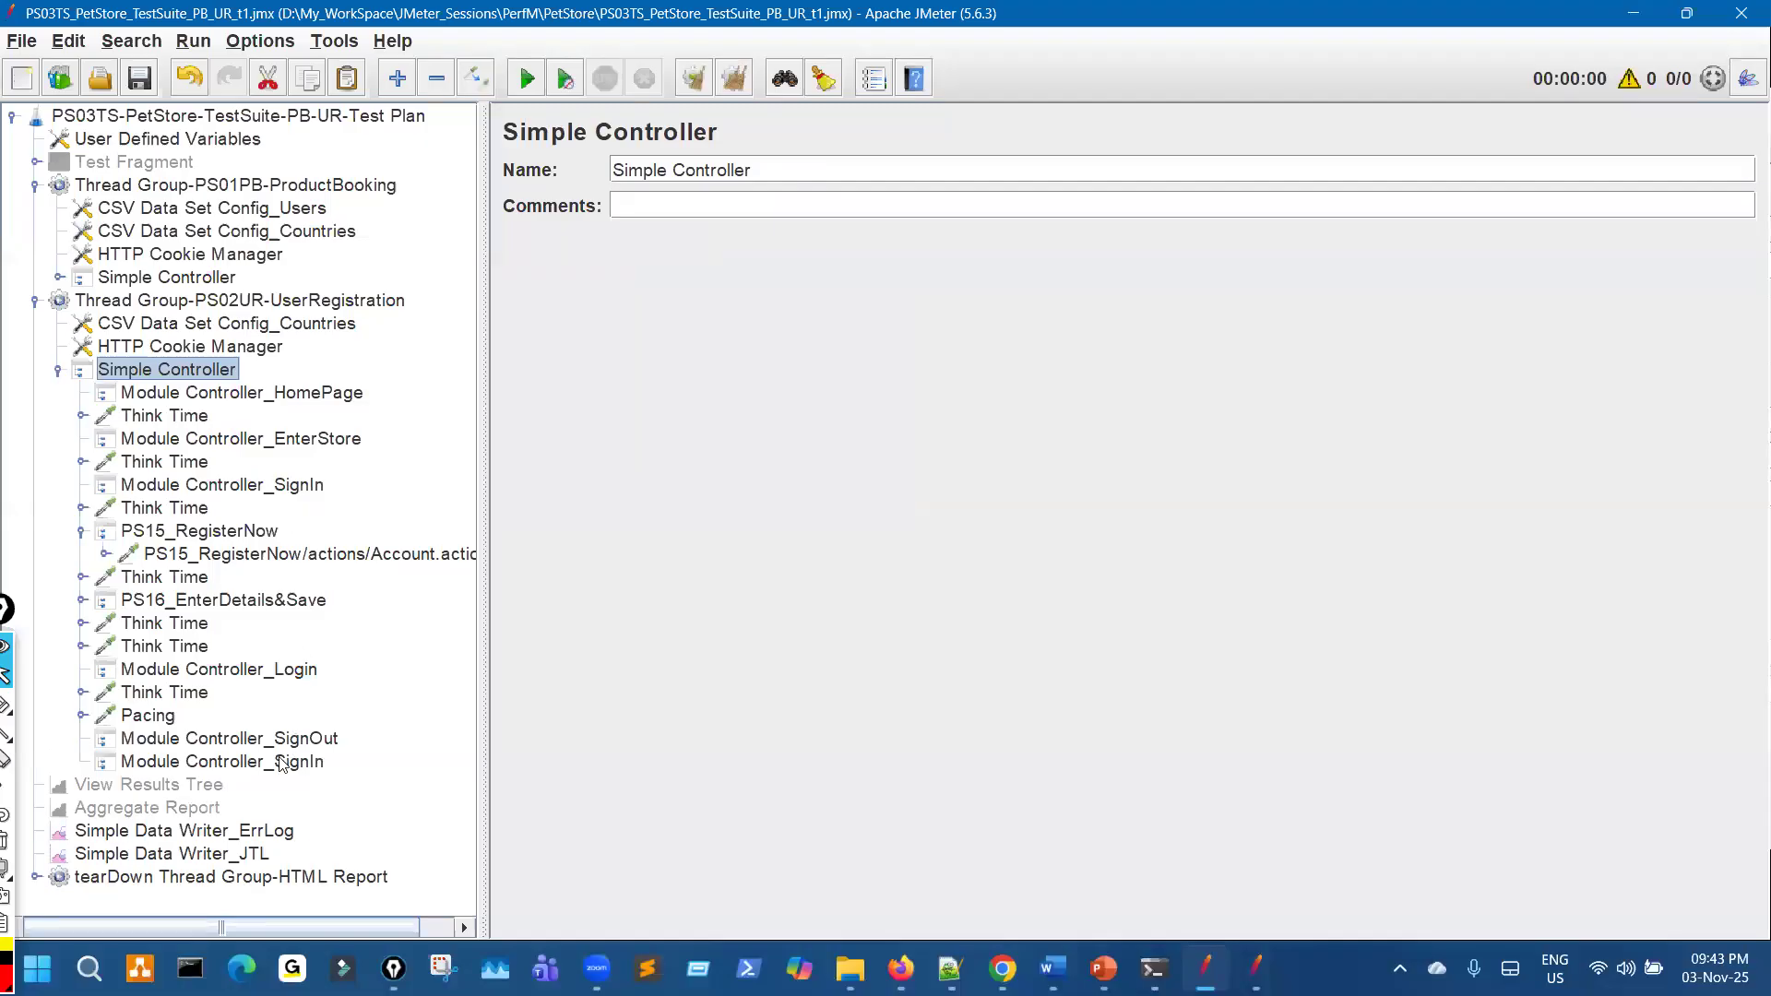
{"action": "left_click", "coordinate": [83, 531]}
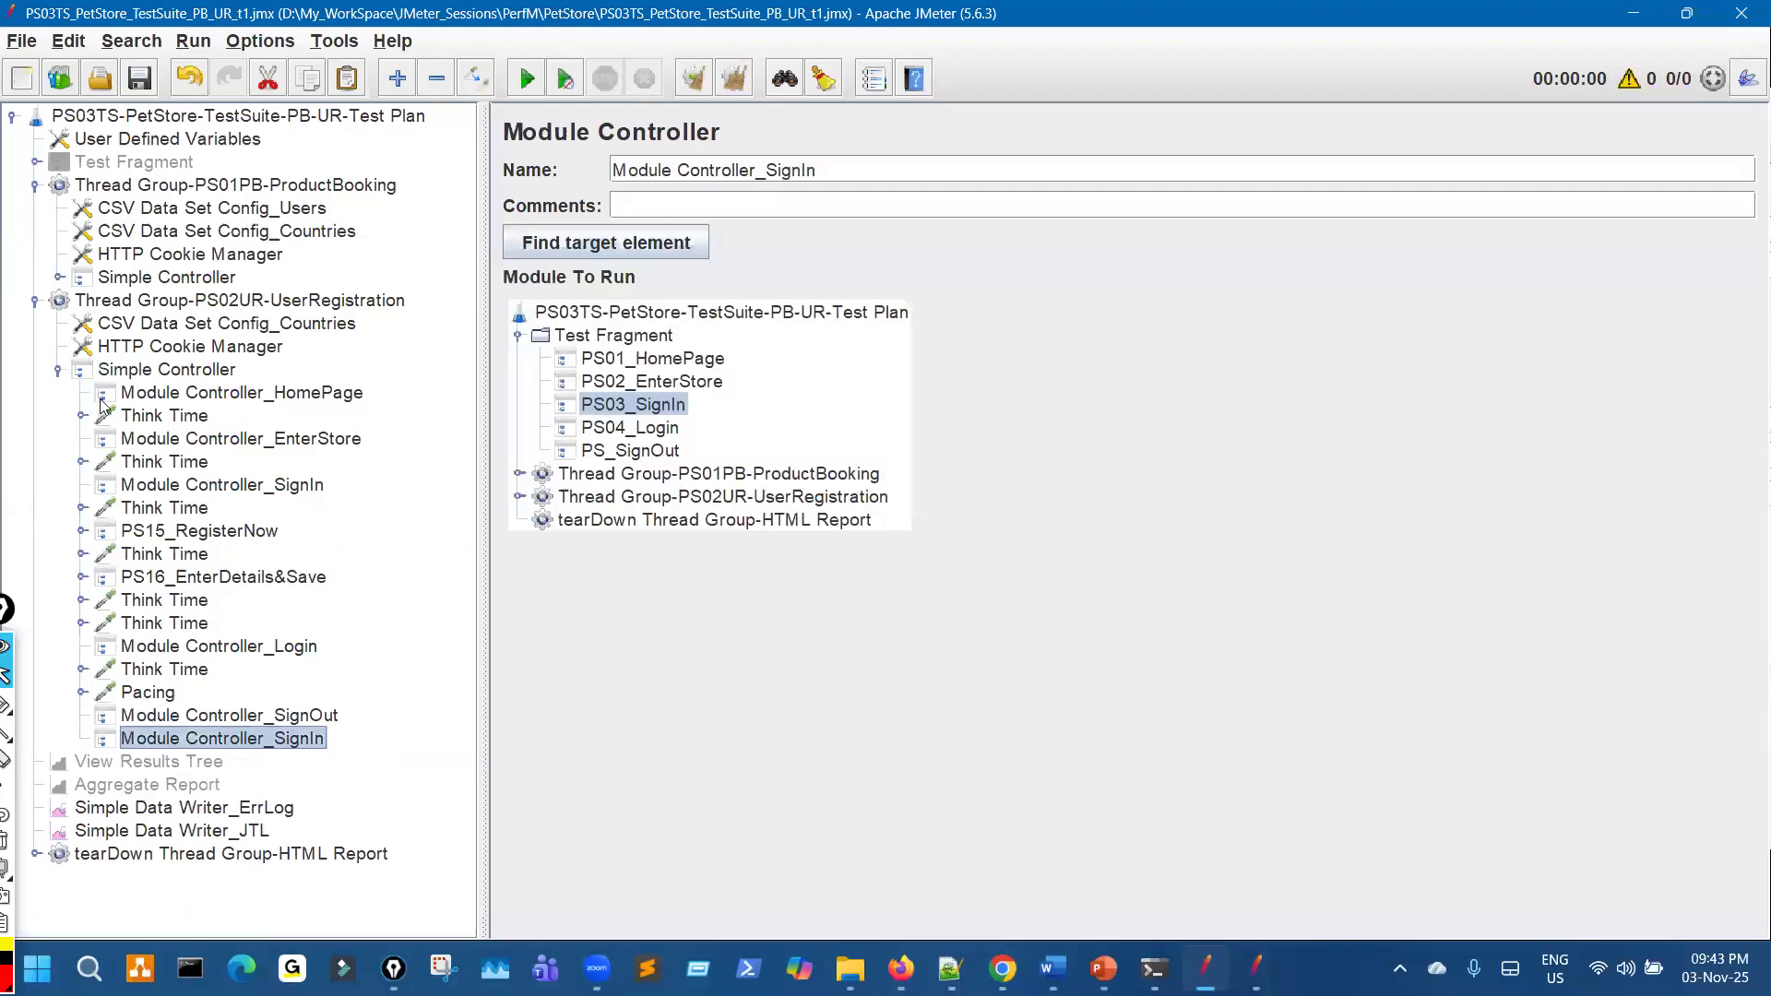
Review the UserRegistration flow and place the second Module Controller_SignIn between the two Think Times that follow PS16_EnterDetails&Save
{"action": "left_click", "coordinate": [192, 394]}
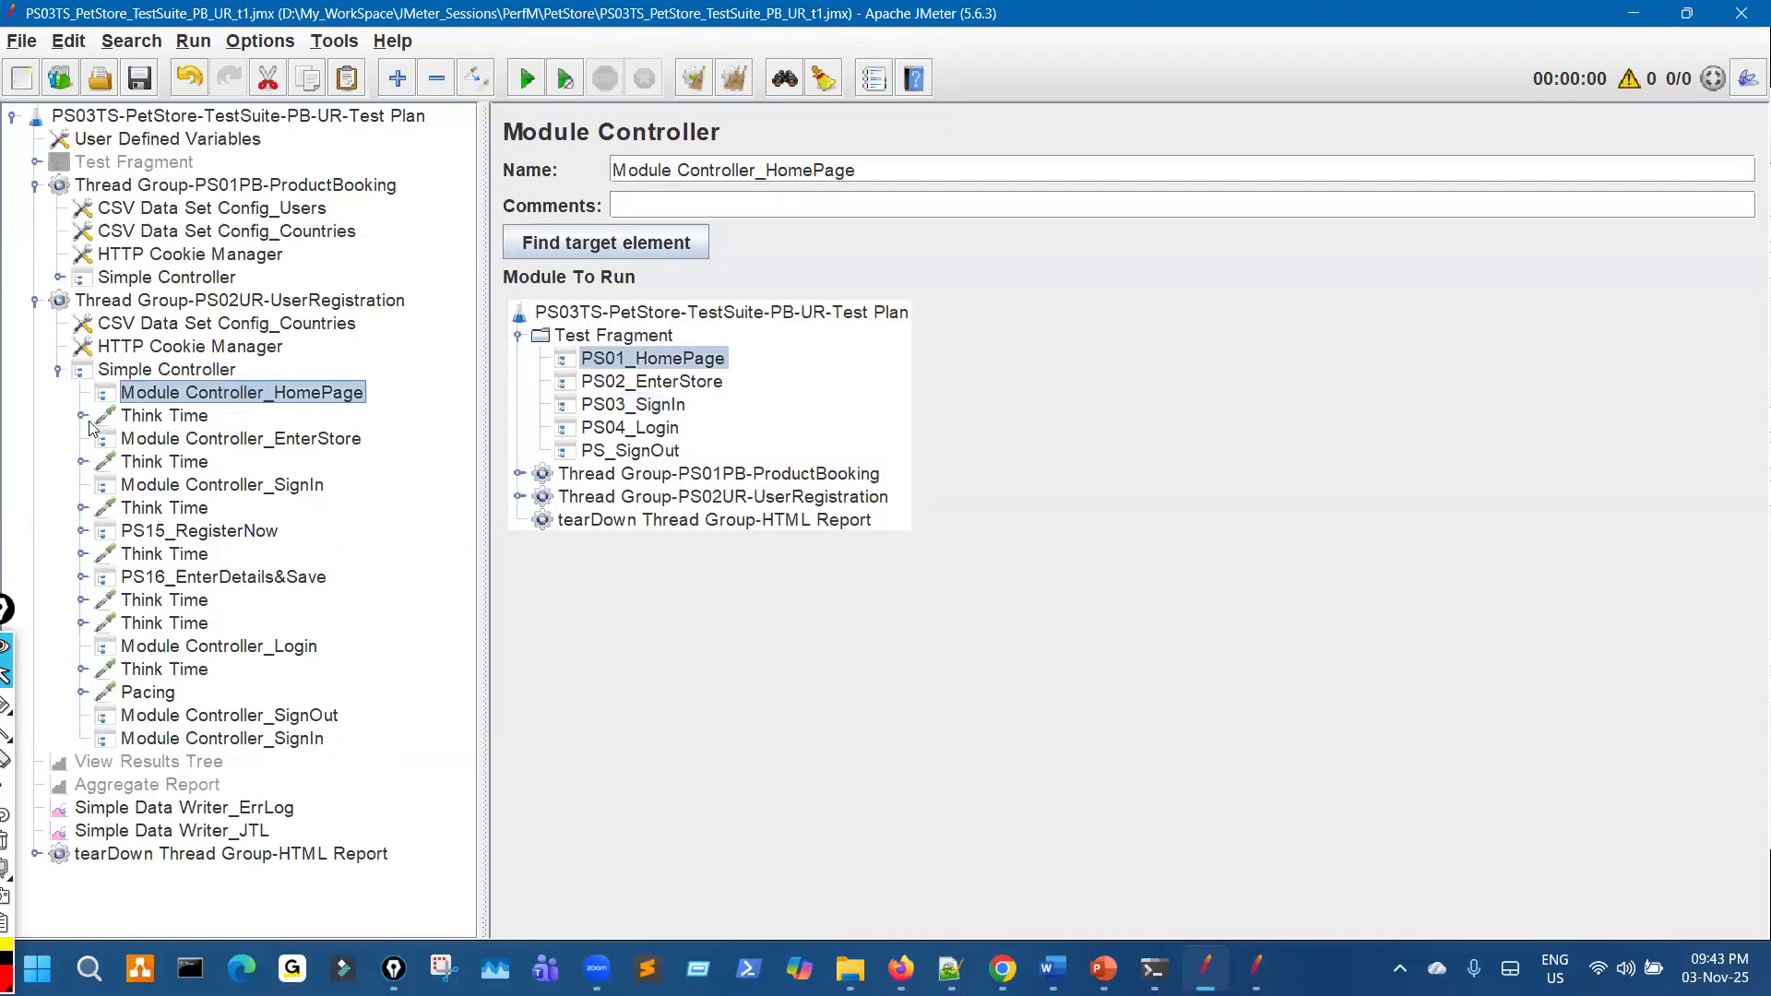
{"action": "left_click", "coordinate": [212, 443]}
{"action": "left_click", "coordinate": [216, 487]}
{"action": "left_click", "coordinate": [222, 535]}
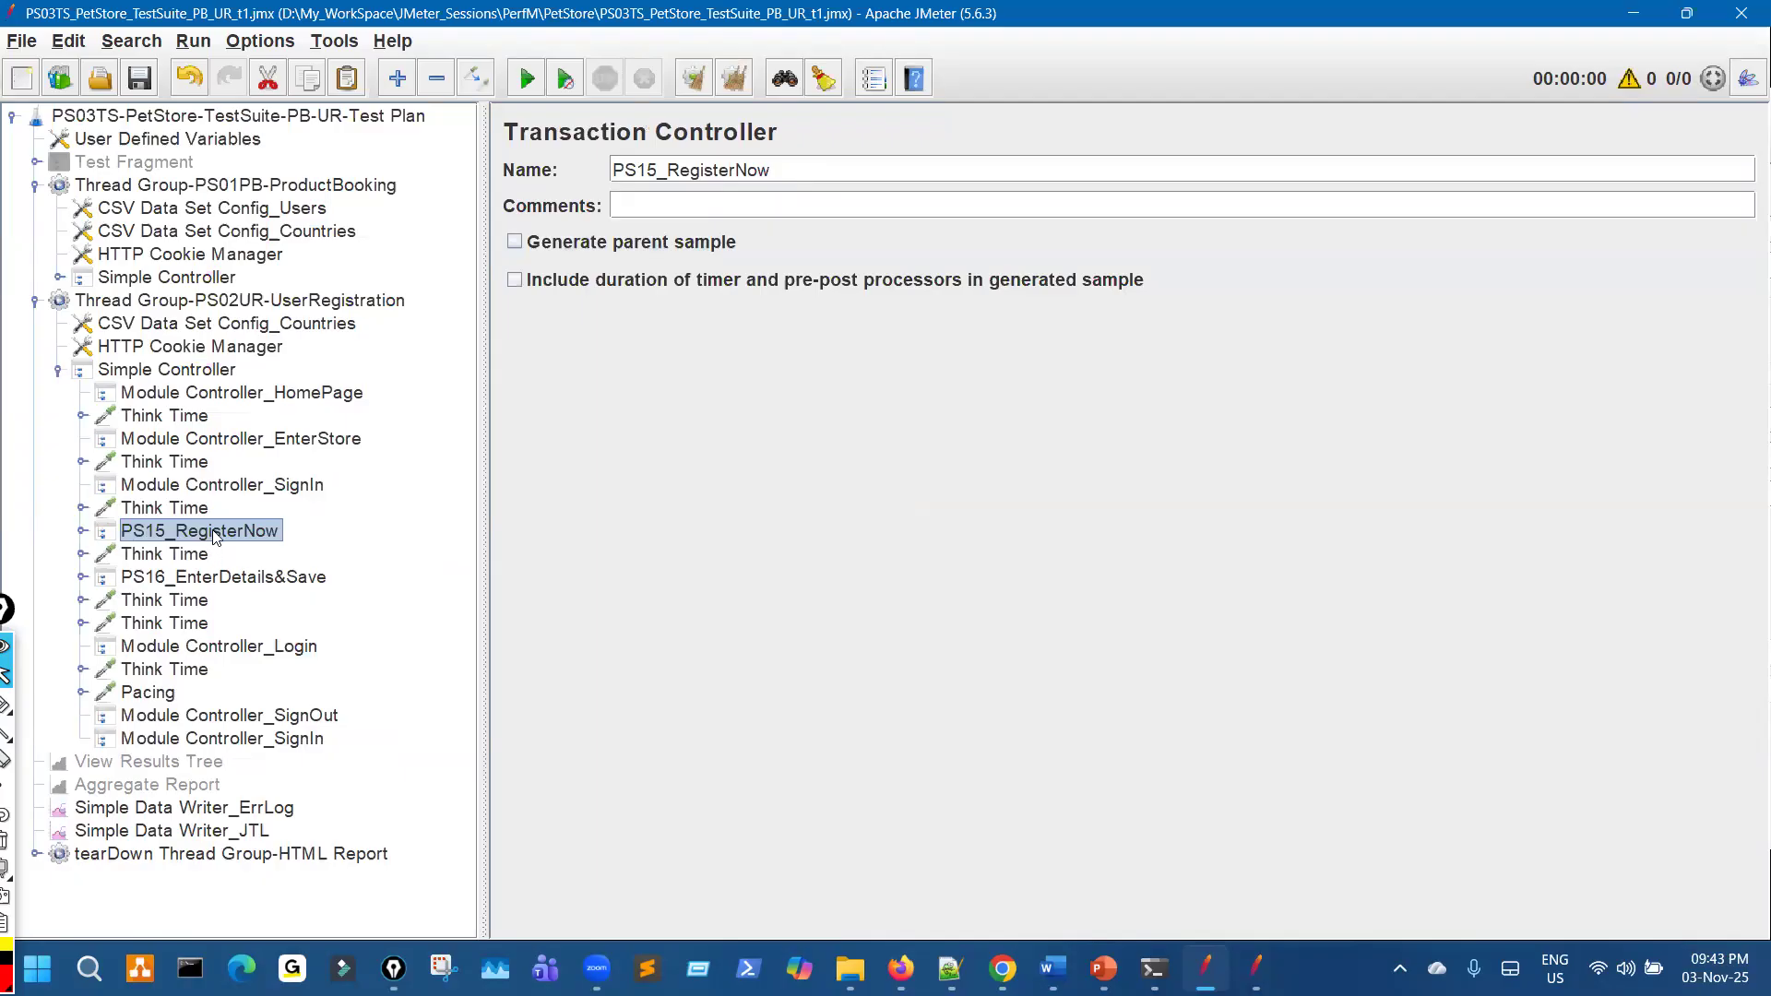
{"action": "left_click", "coordinate": [230, 578]}
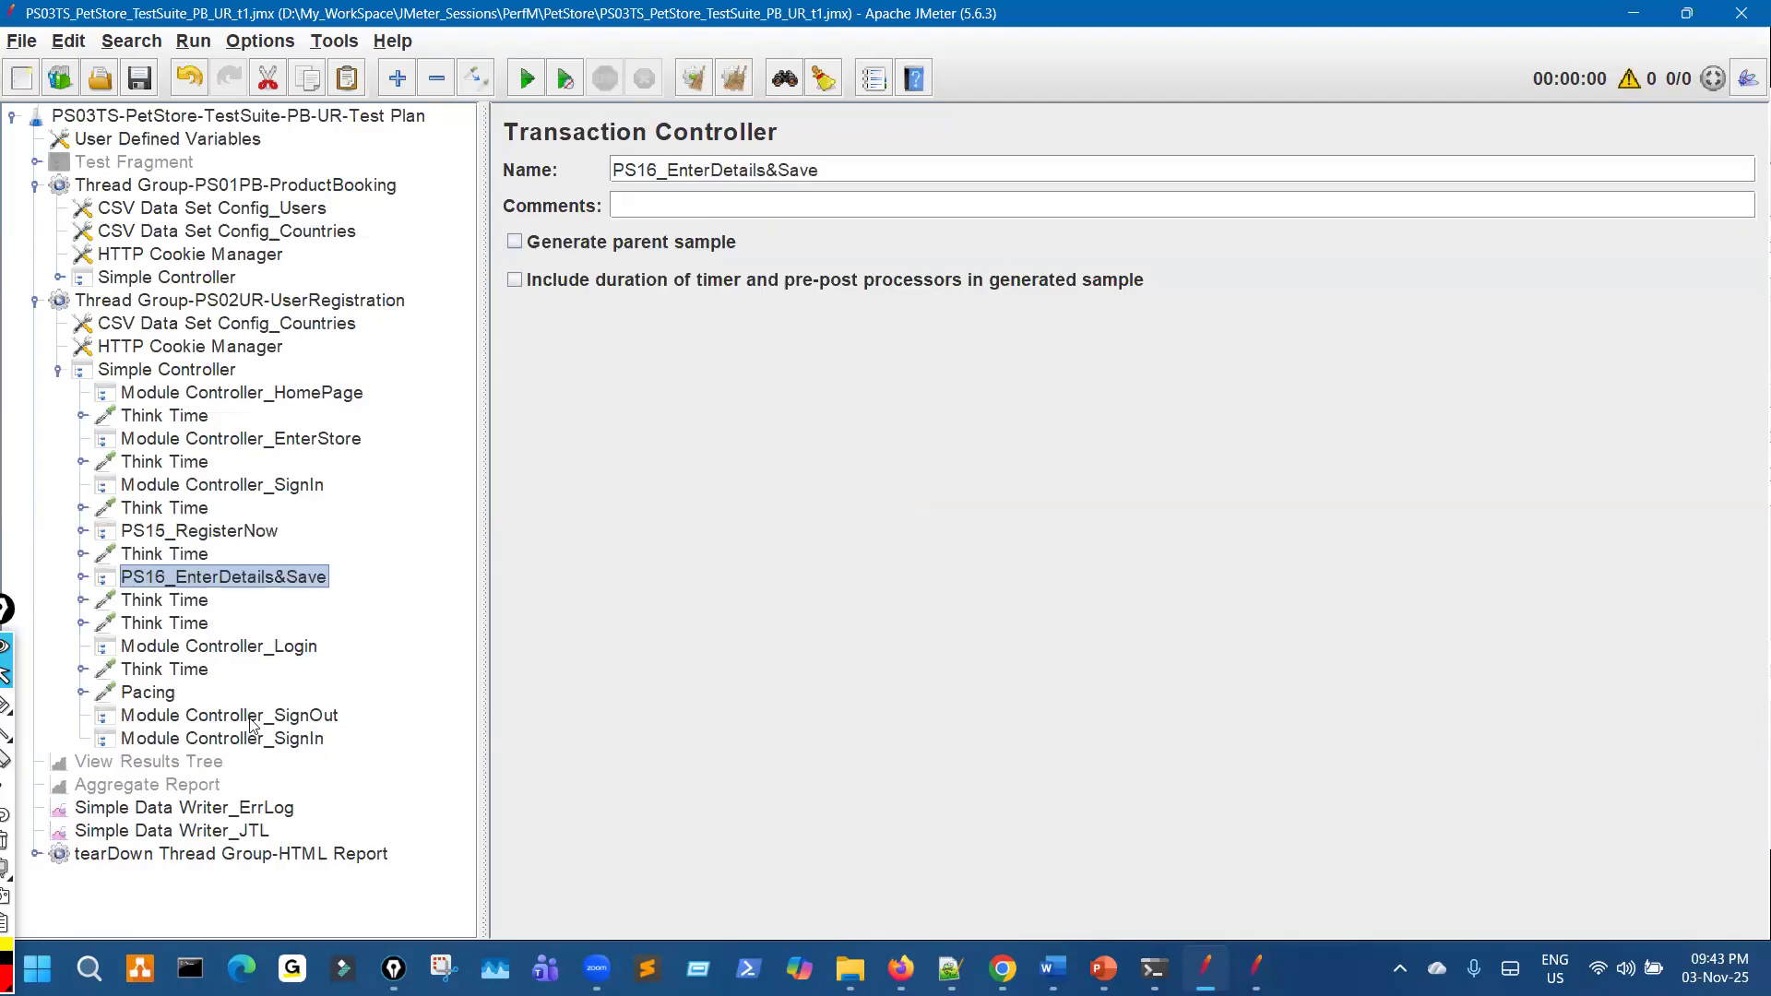
{"action": "left_click_drag", "start_coordinate": [253, 738], "coordinate": [267, 609]}
Save the test plan and place Module Controller_SignOut between the last Think Time and Pacing in the UserRegistration flow
{"action": "left_click", "coordinate": [297, 673]}
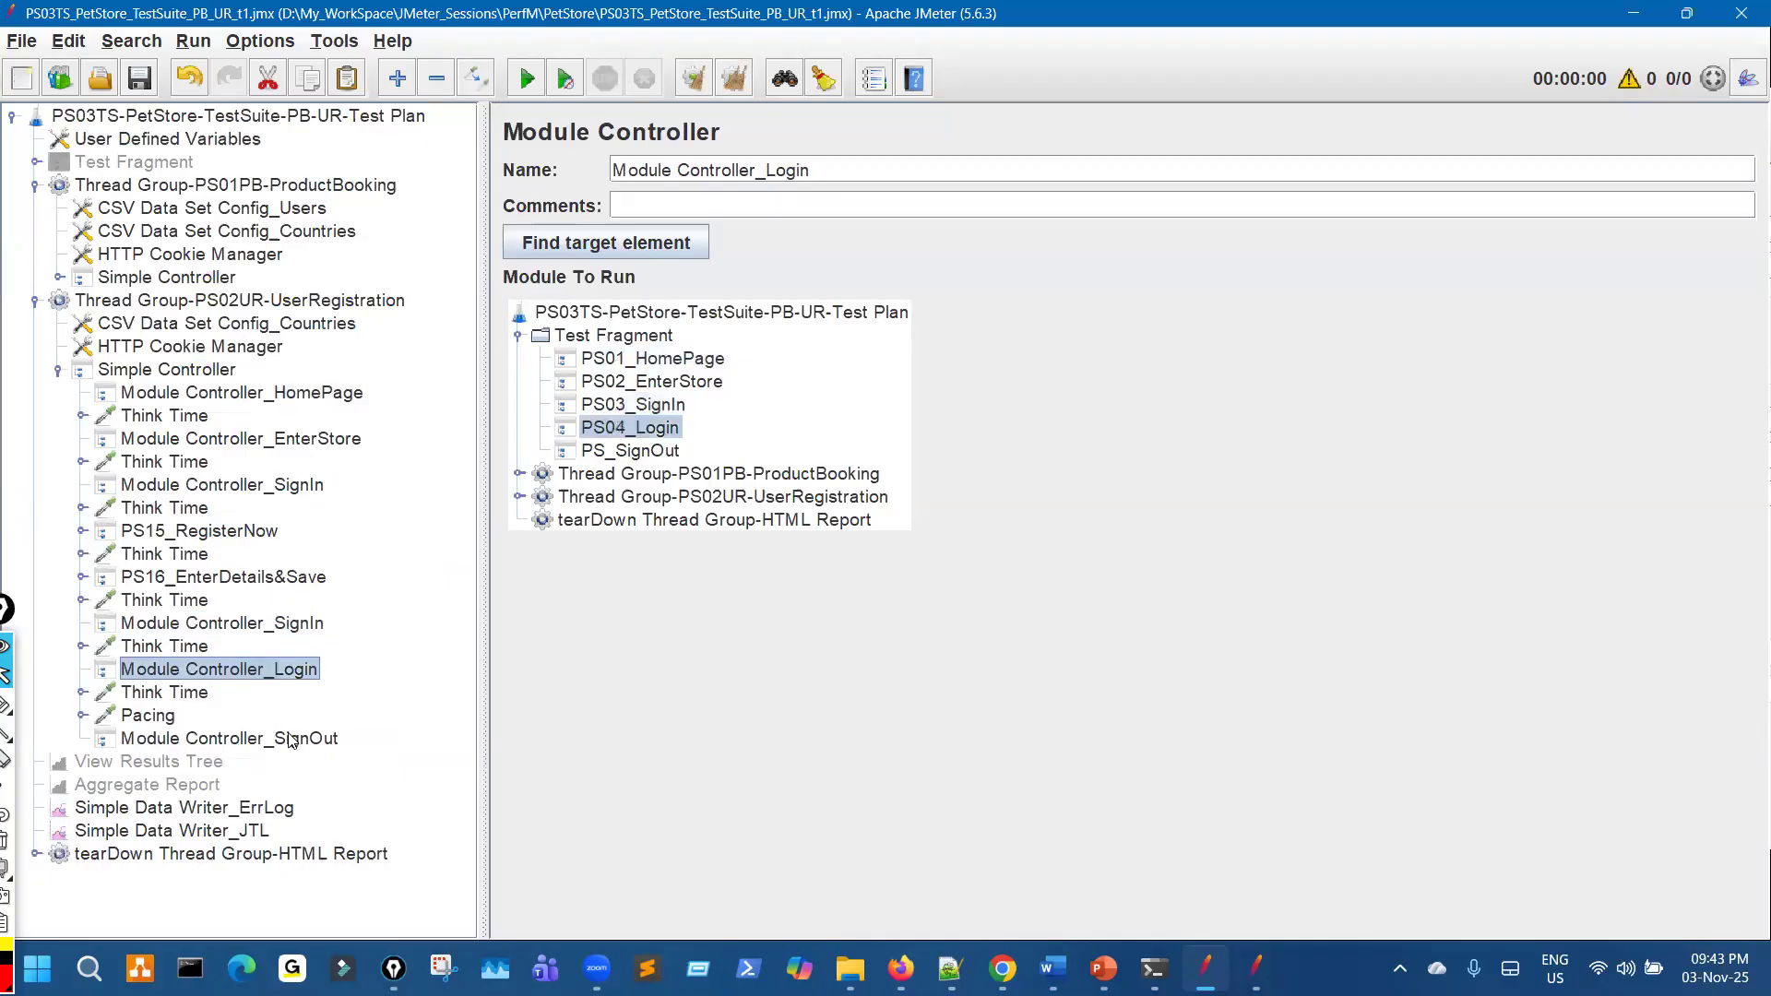
{"action": "left_click", "coordinate": [291, 741]}
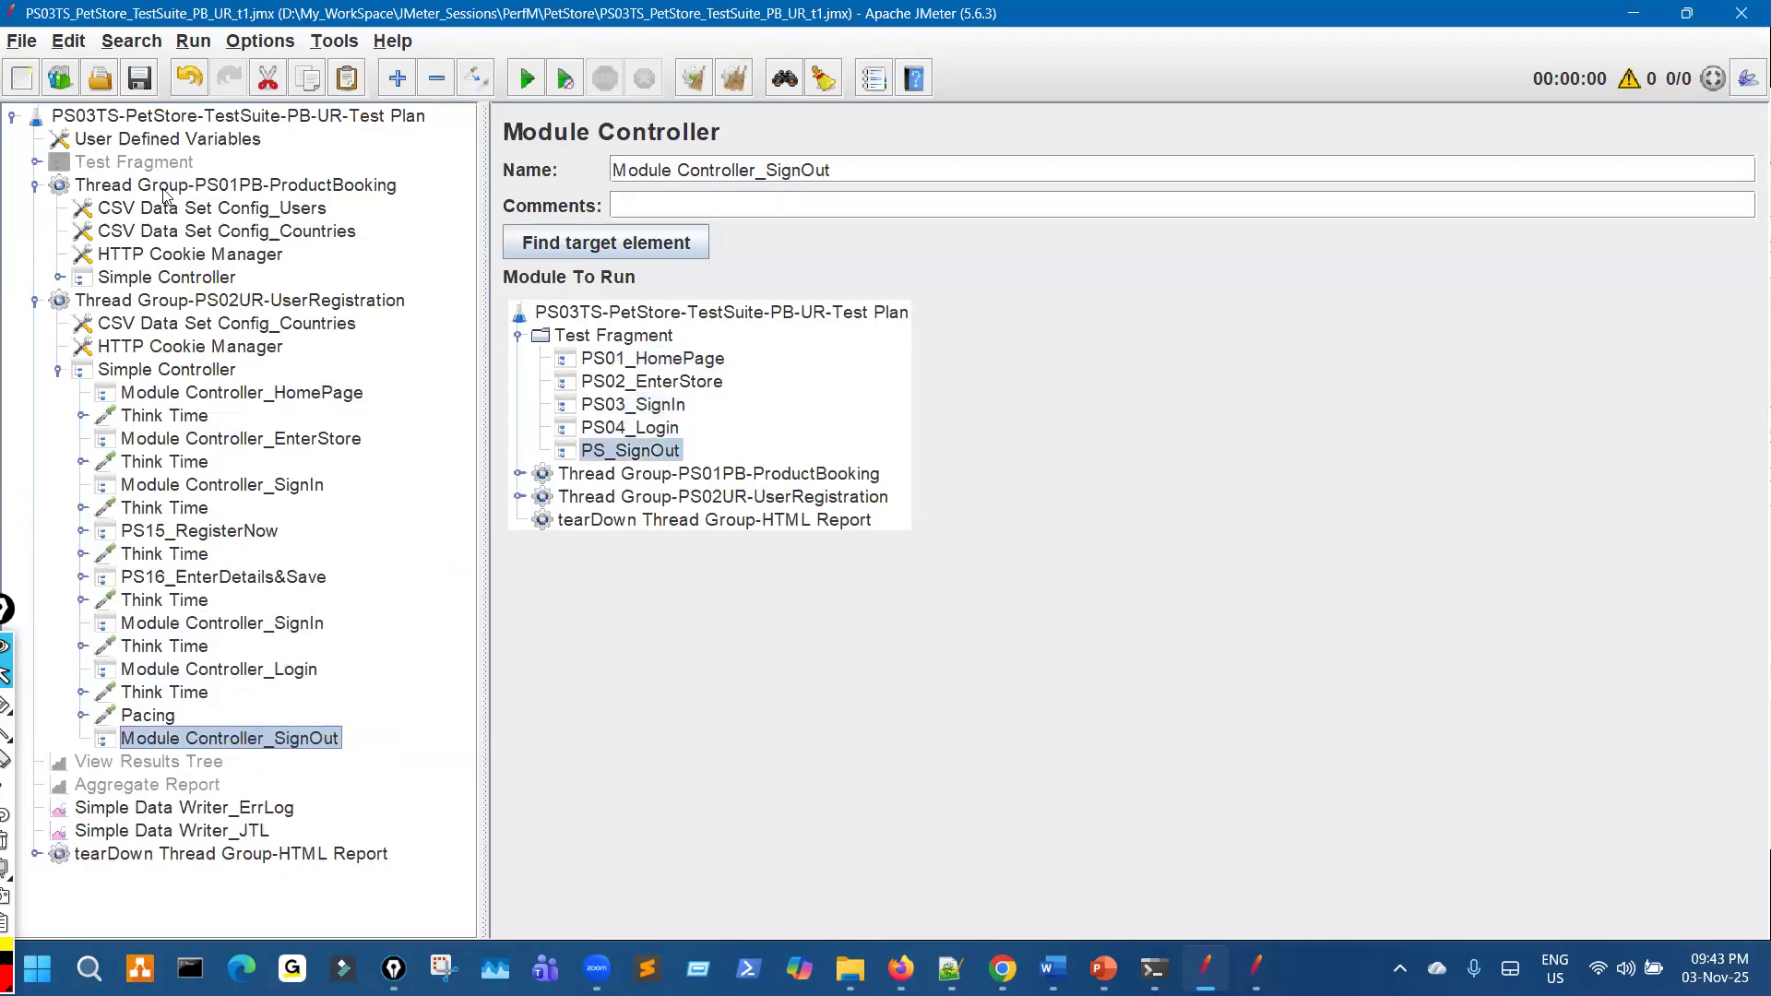
{"action": "left_click", "coordinate": [153, 85]}
{"action": "left_click_drag", "start_coordinate": [251, 733], "coordinate": [253, 704]}
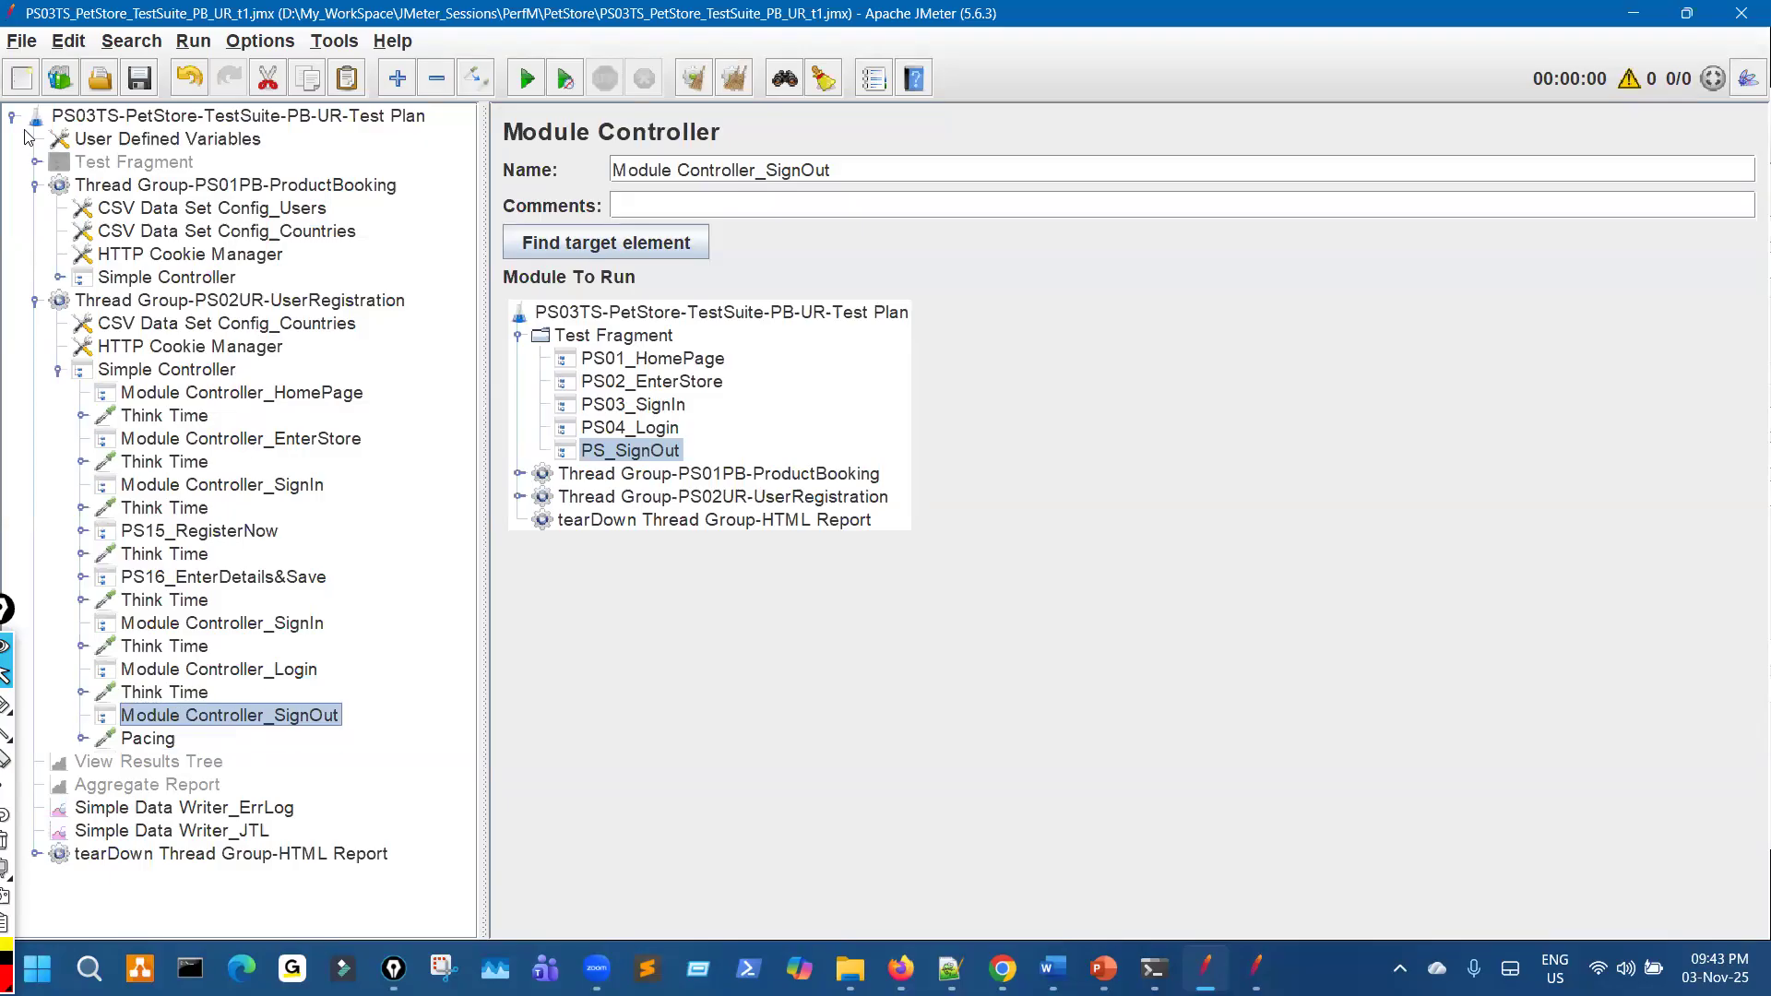
Enable the View Results Tree listener, run the test plan and widen the sample list of the results
{"action": "left_click", "coordinate": [35, 164]}
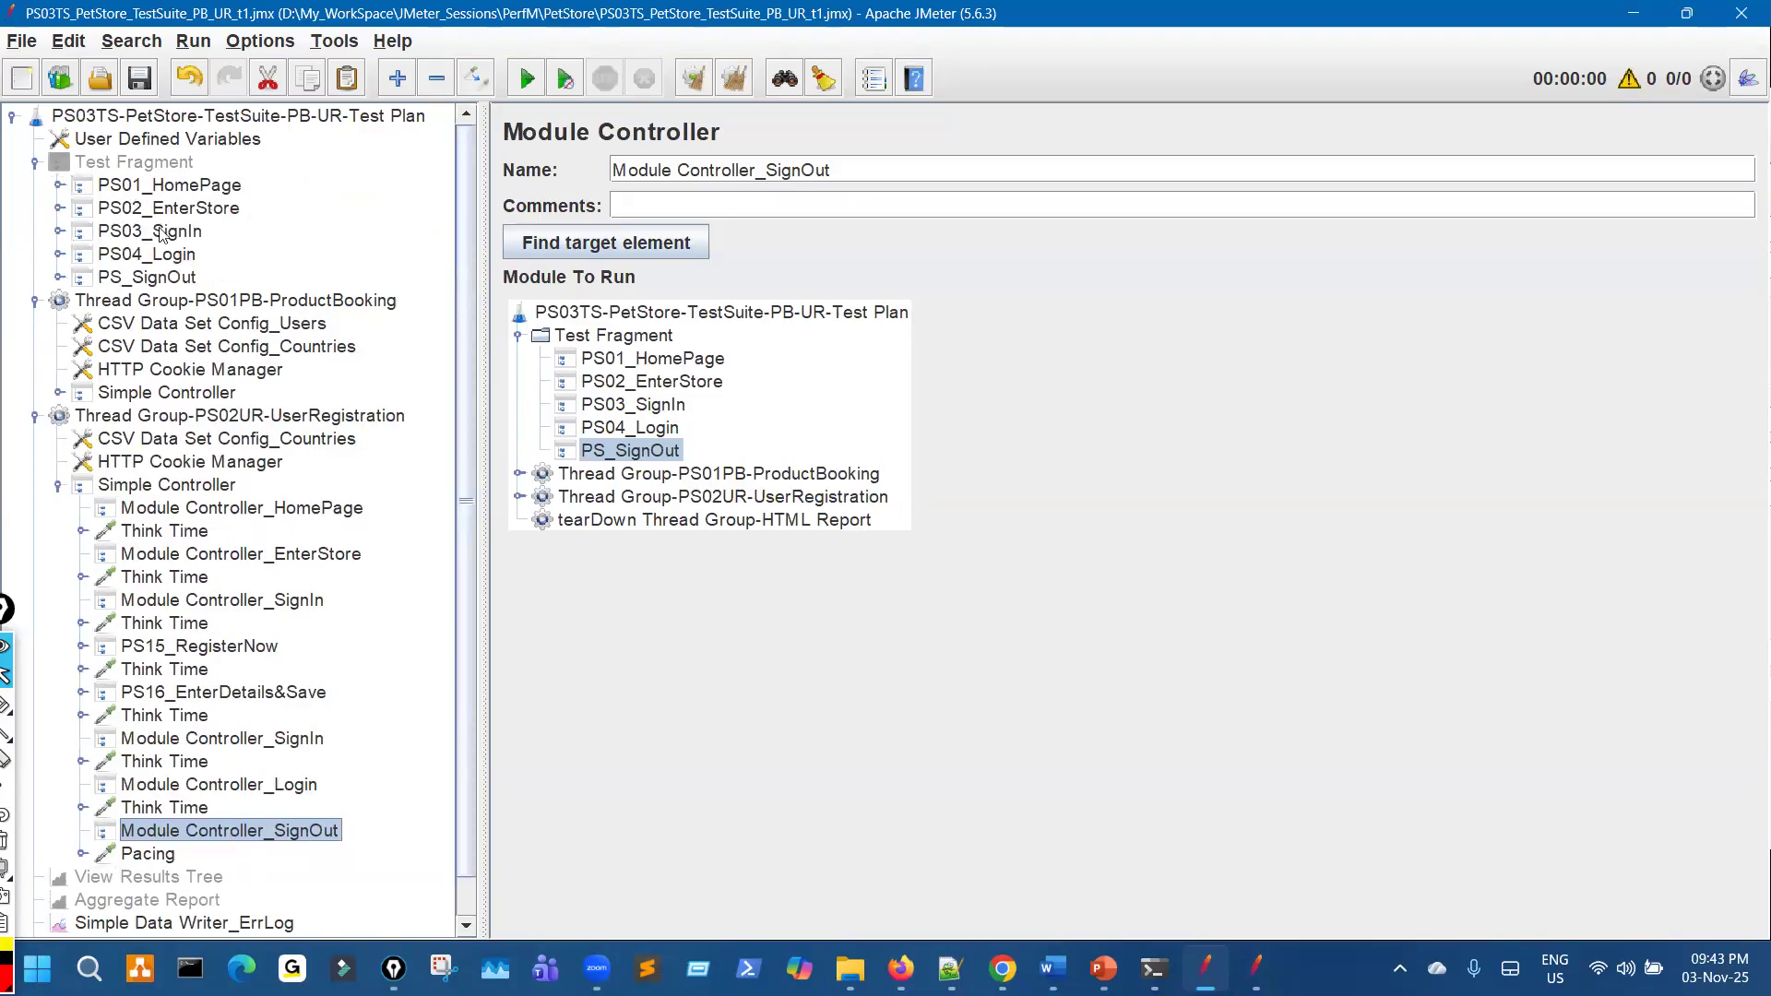
{"action": "left_click", "coordinate": [35, 163]}
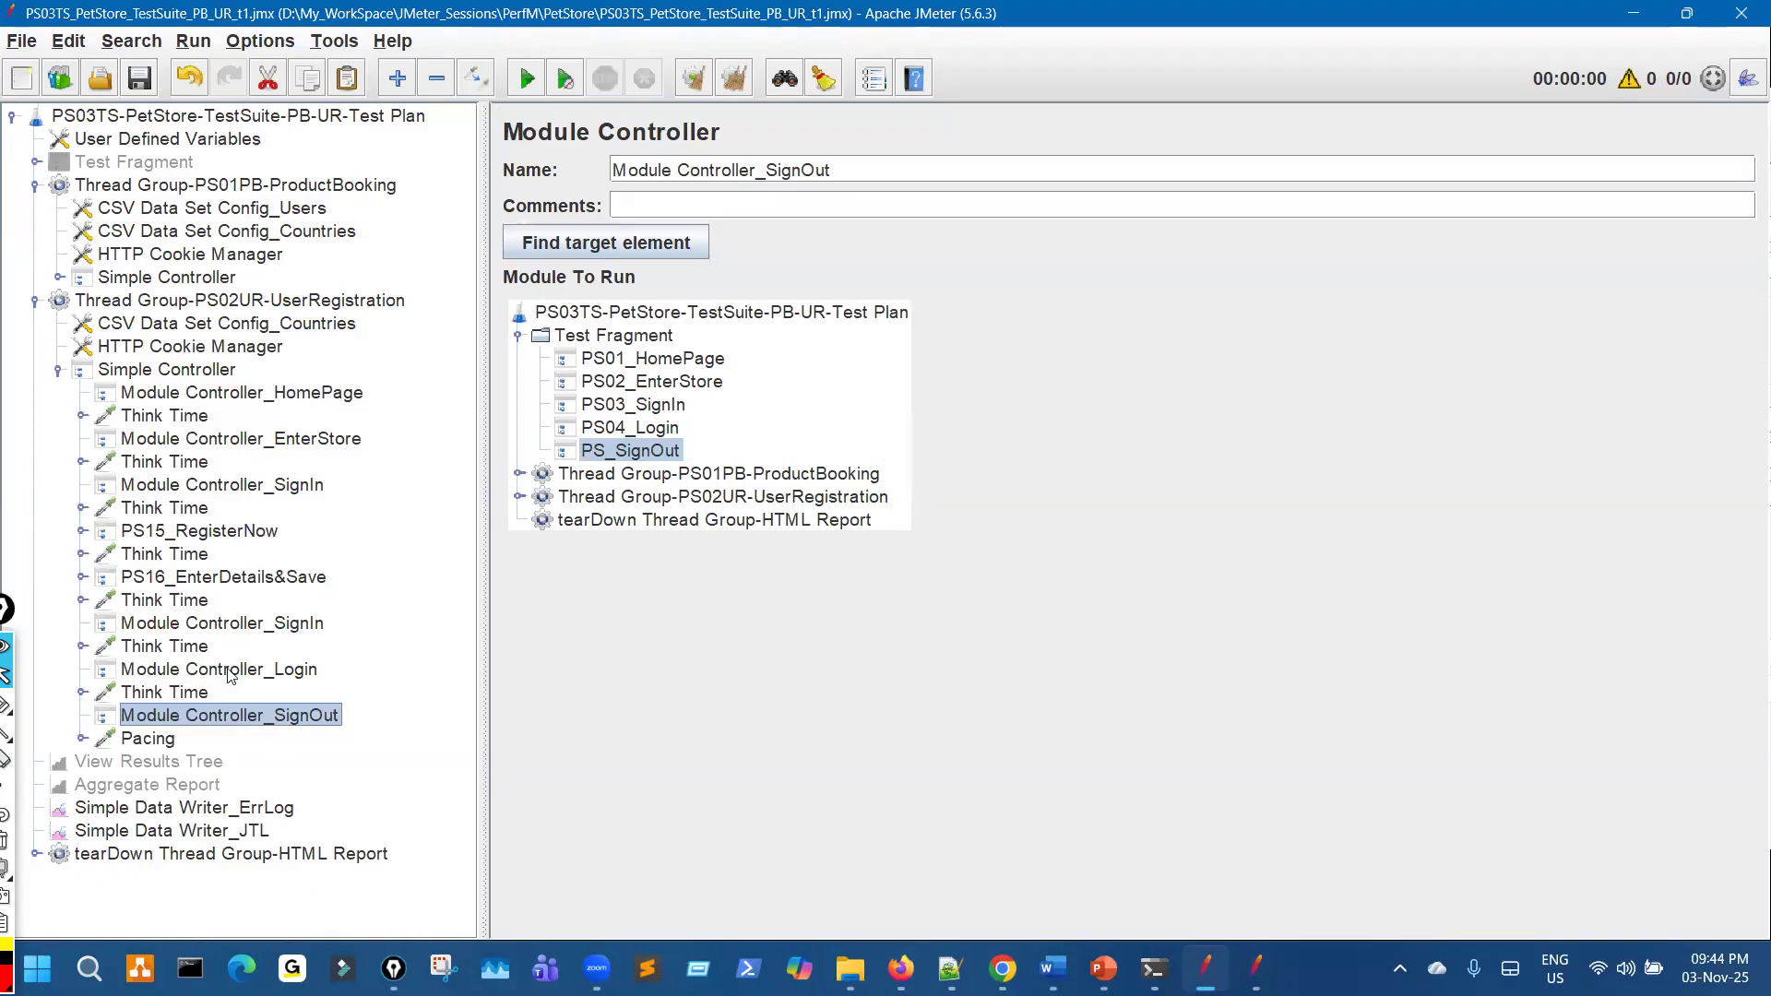
{"action": "left_click", "coordinate": [194, 763]}
{"action": "key", "text": "ctrl+t"}
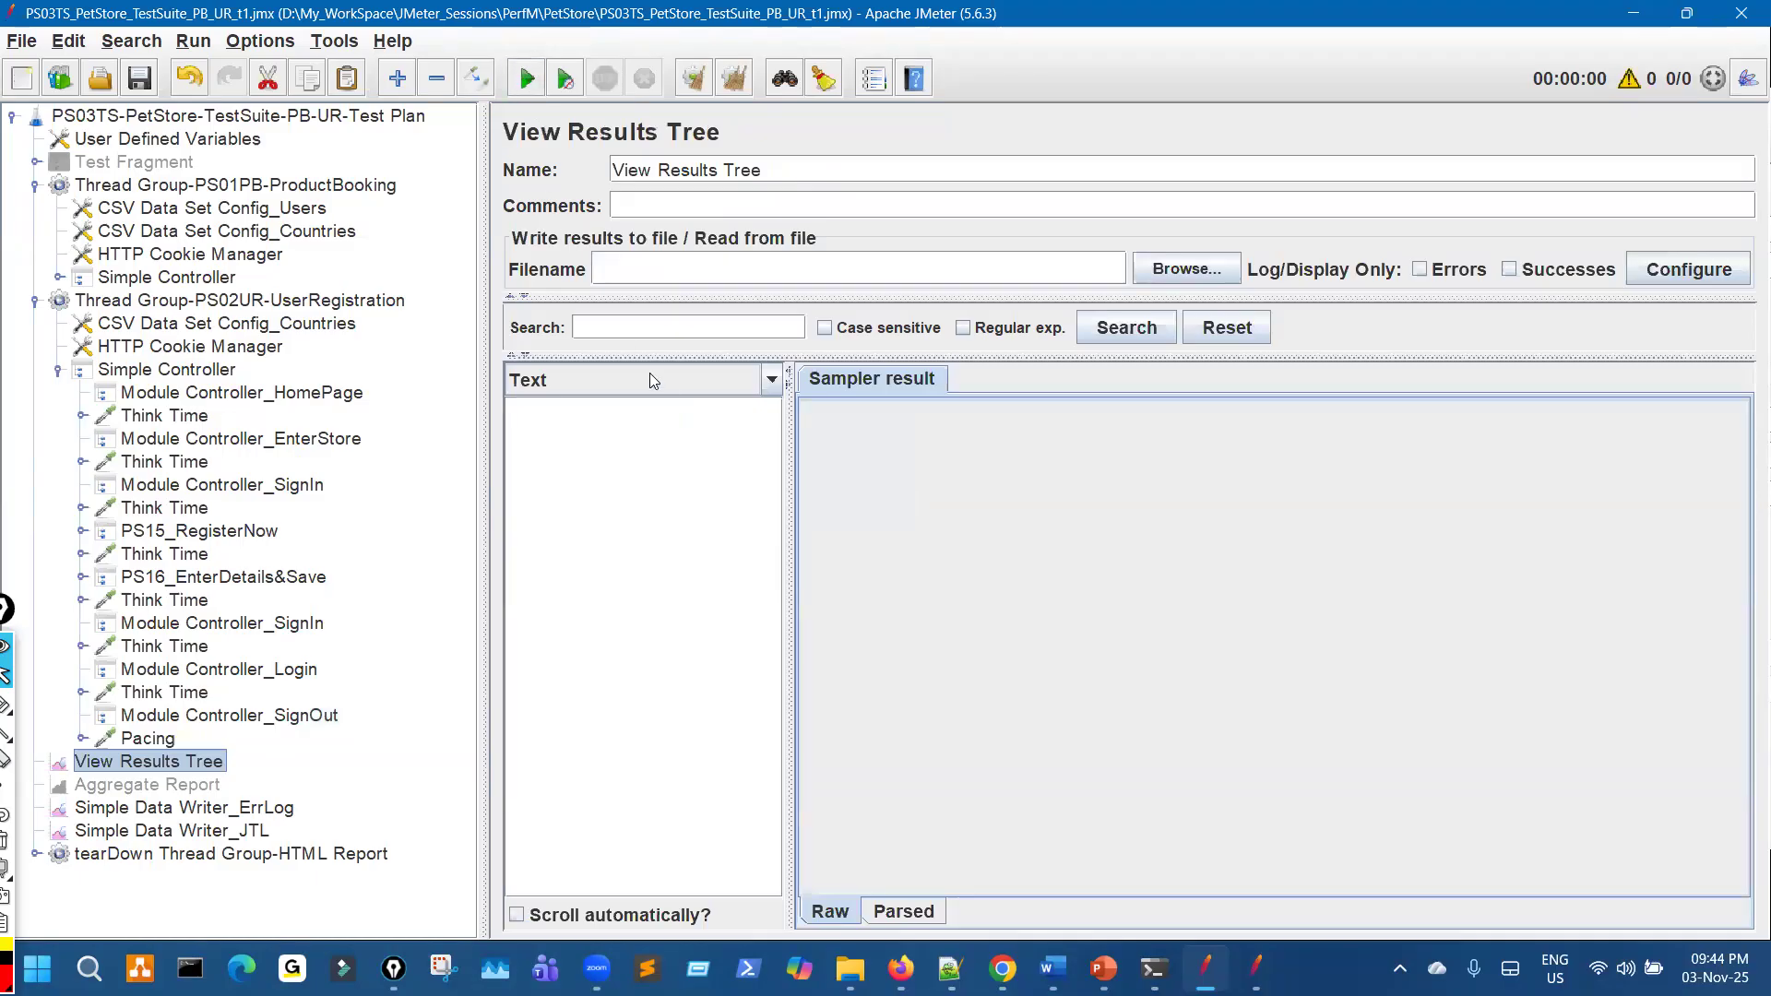
{"action": "key", "text": "ctrl+r"}
{"action": "left_click_drag", "start_coordinate": [791, 574], "coordinate": [1075, 553]}
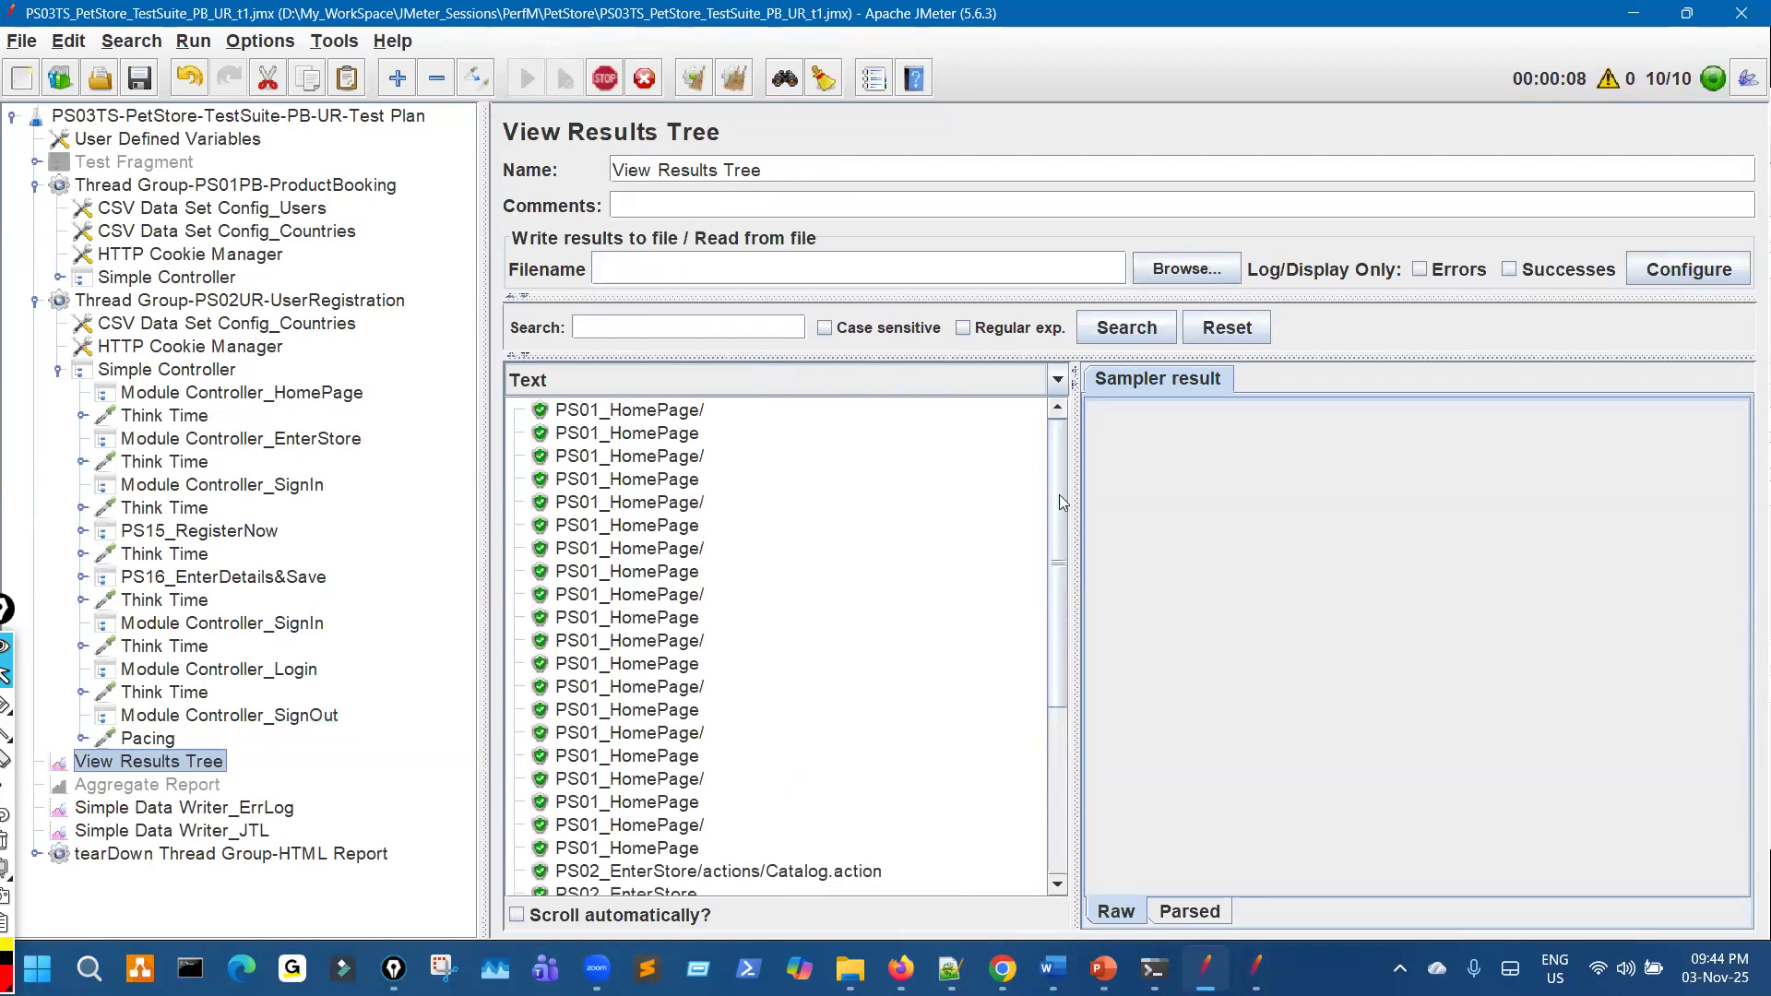
Check the HomePage, EnterStore and SignIn samples as the run progresses, and expand the Test Fragment for comparison
{"action": "scroll", "coordinate": [1052, 597], "scroll_direction": "down", "scroll_amount": 6}
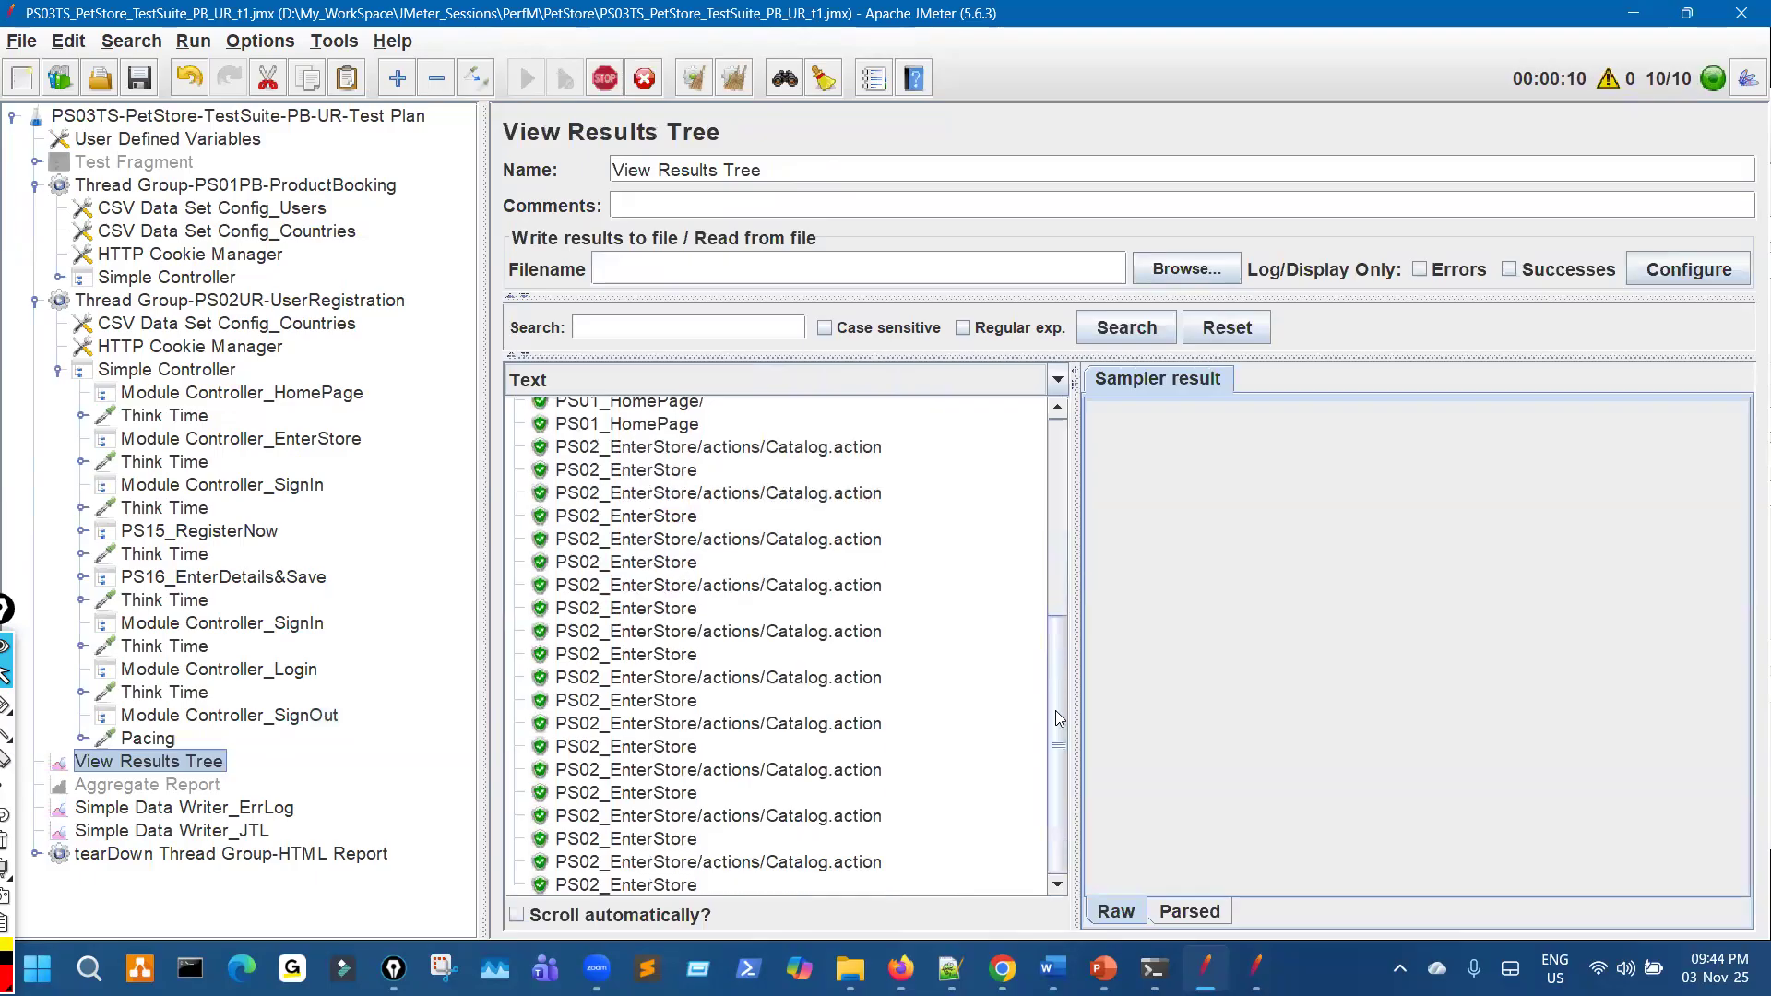
{"action": "scroll", "coordinate": [916, 579], "scroll_direction": "down", "scroll_amount": 3}
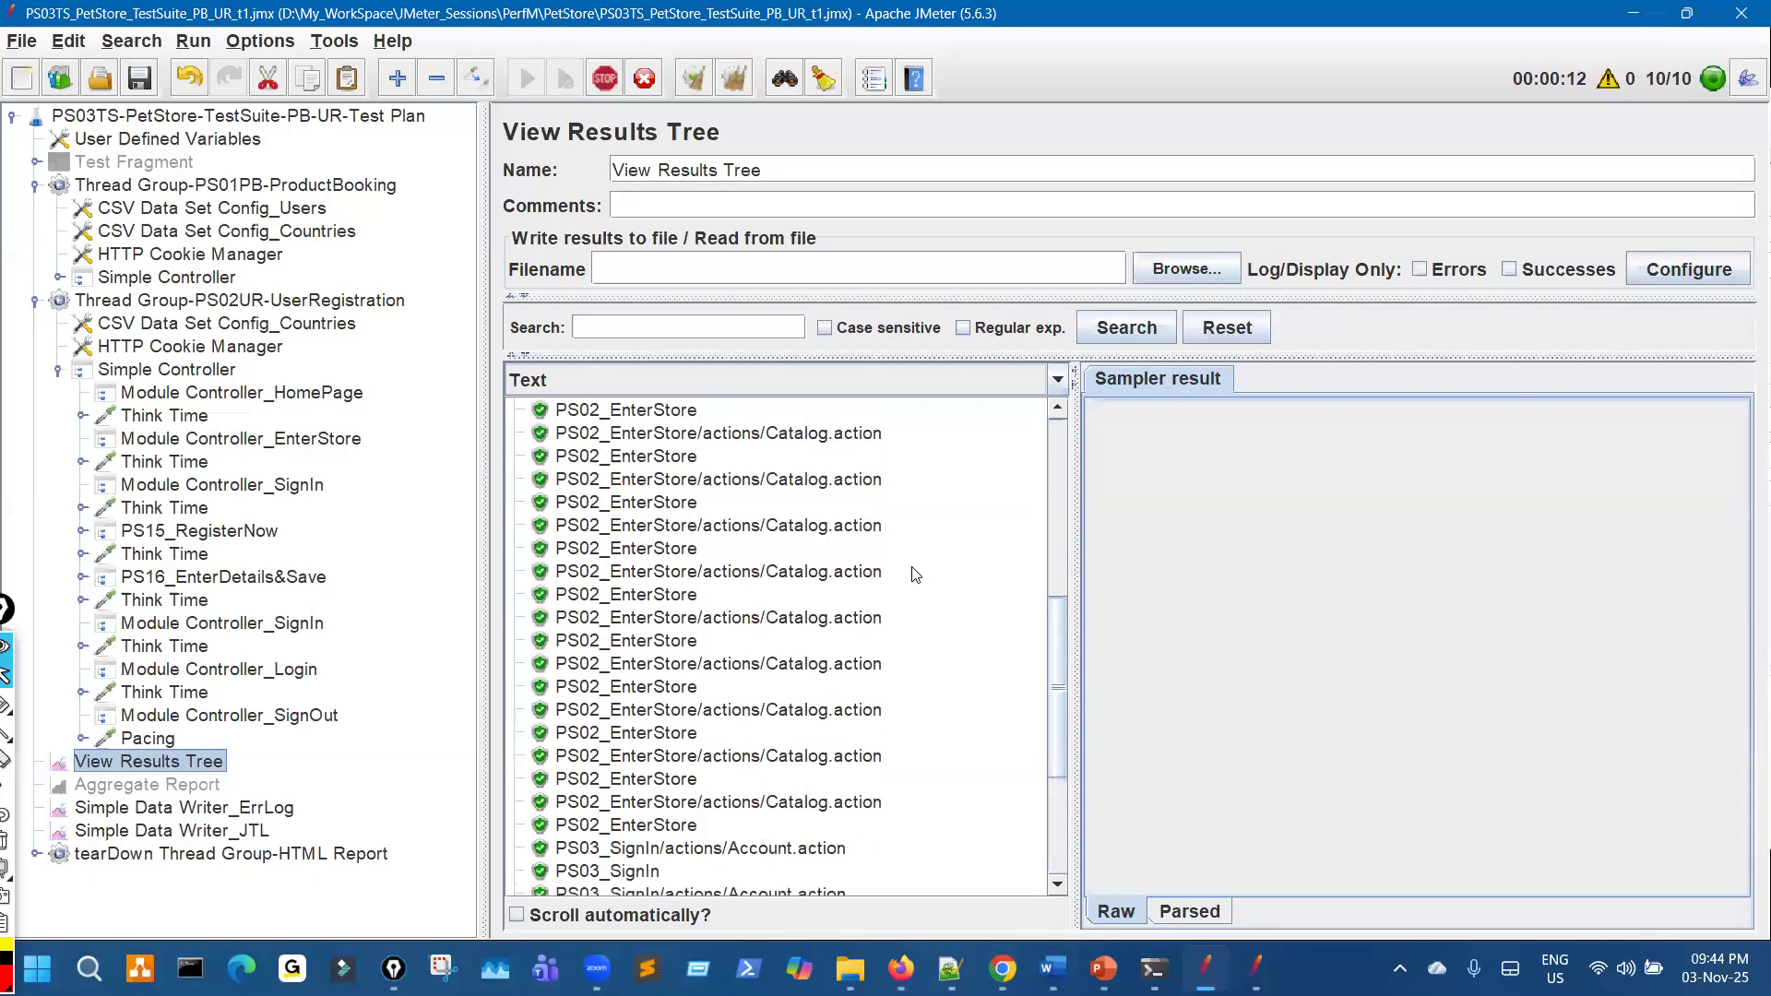
{"action": "scroll", "coordinate": [916, 578], "scroll_direction": "down", "scroll_amount": 2}
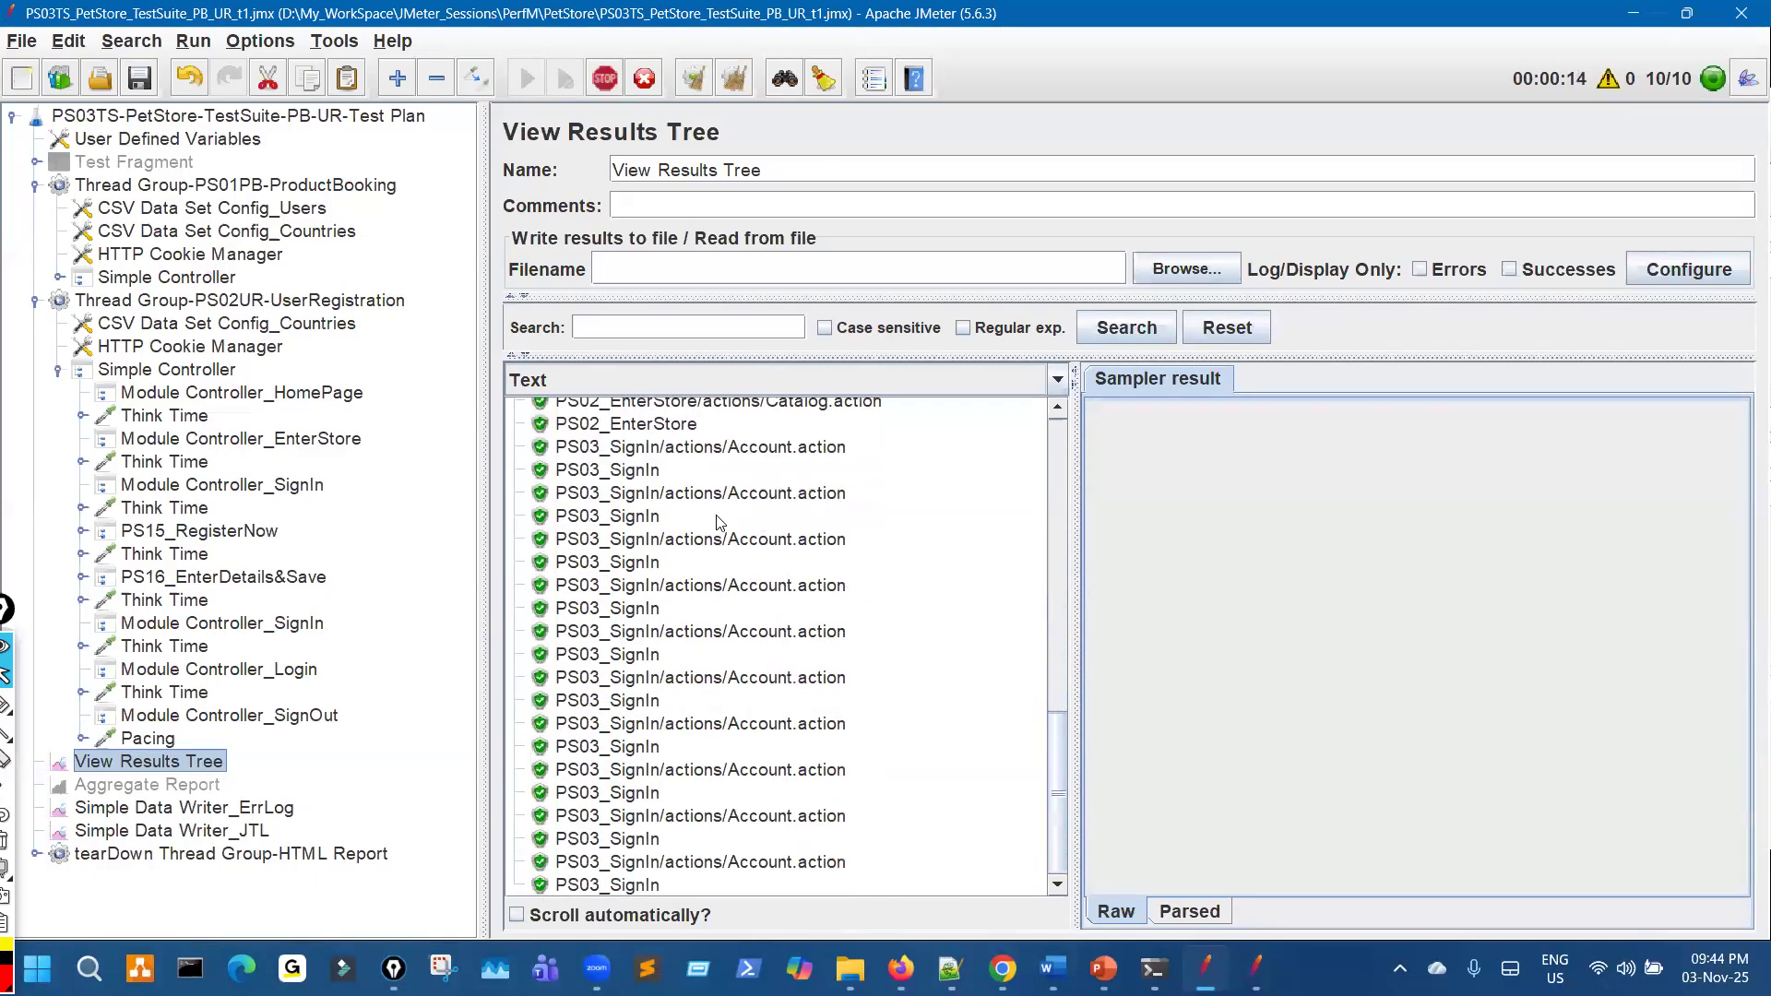
{"action": "left_click", "coordinate": [35, 163]}
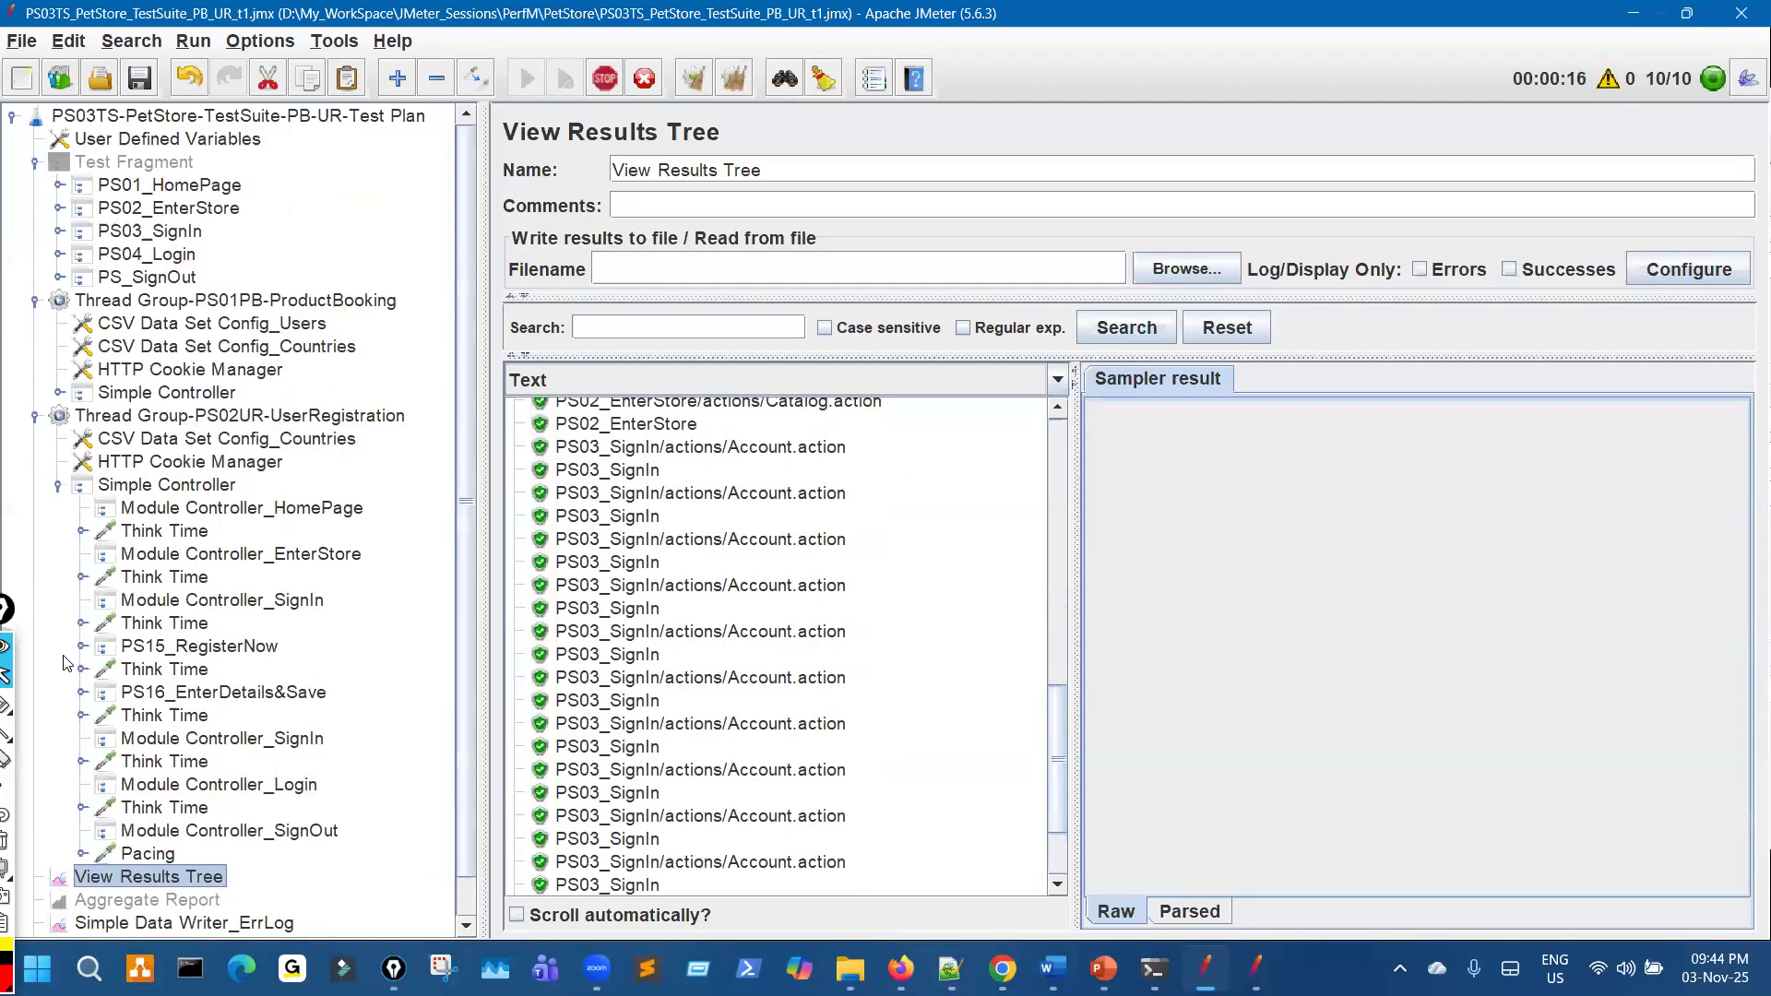
{"action": "left_click", "coordinate": [5, 705]}
{"action": "mouse_move", "coordinate": [147, 171]}
{"action": "left_mouse_down"}
{"action": "mouse_move", "coordinate": [230, 263]}
{"action": "mouse_move", "coordinate": [244, 356]}
{"action": "left_mouse_up"}
{"action": "left_click_drag", "start_coordinate": [280, 461], "coordinate": [305, 595]}
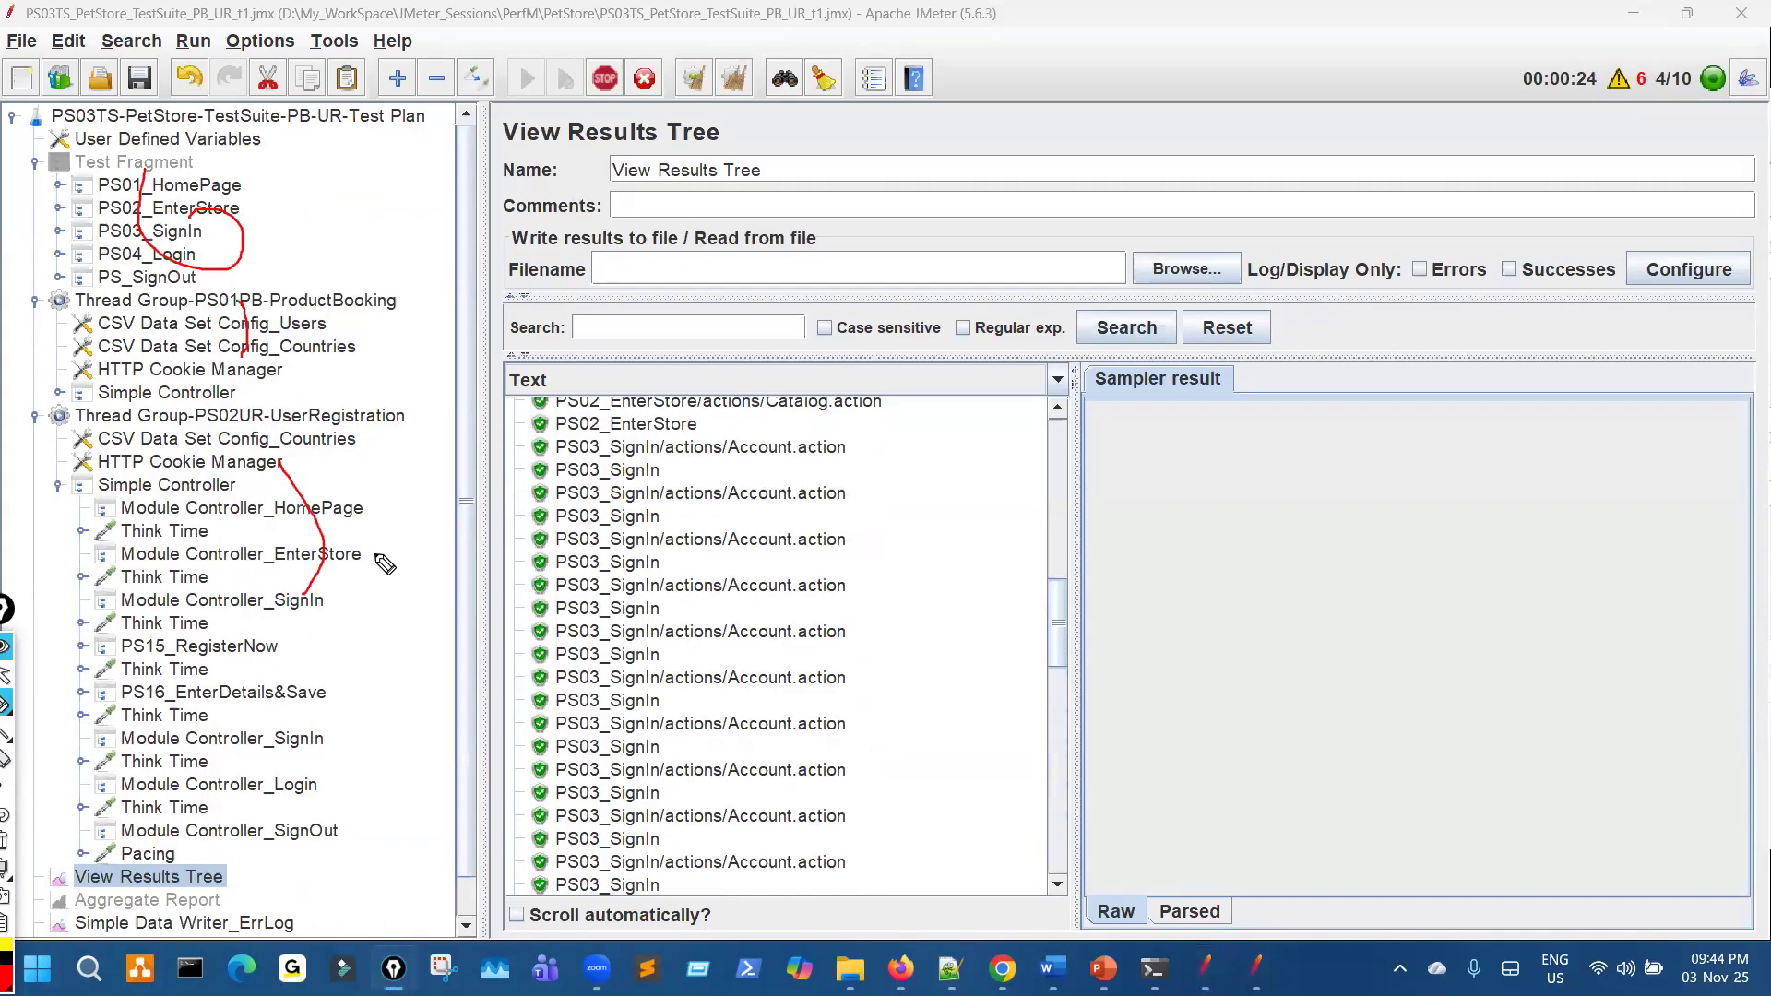
{"action": "key", "text": "ctrl+shift+7"}
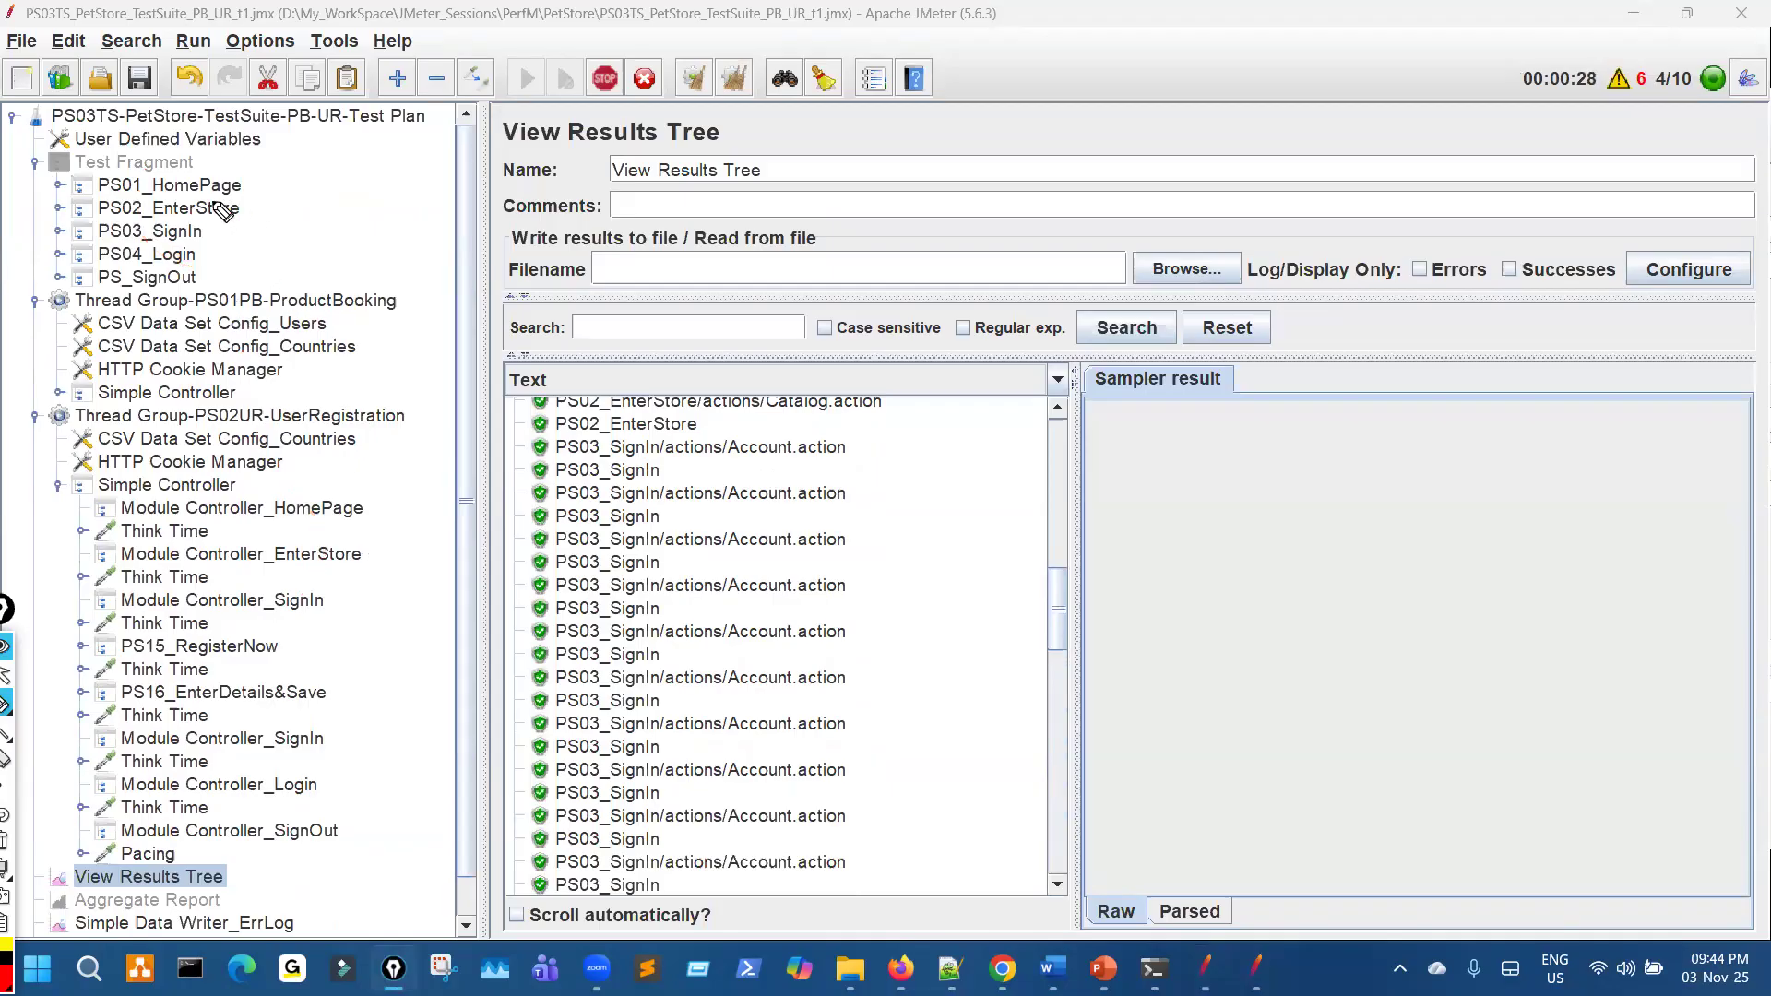
{"action": "mouse_move", "coordinate": [219, 171]}
{"action": "left_mouse_down"}
{"action": "mouse_move", "coordinate": [200, 231]}
{"action": "mouse_move", "coordinate": [224, 183]}
{"action": "left_mouse_up"}
{"action": "left_click_drag", "start_coordinate": [244, 243], "coordinate": [281, 332]}
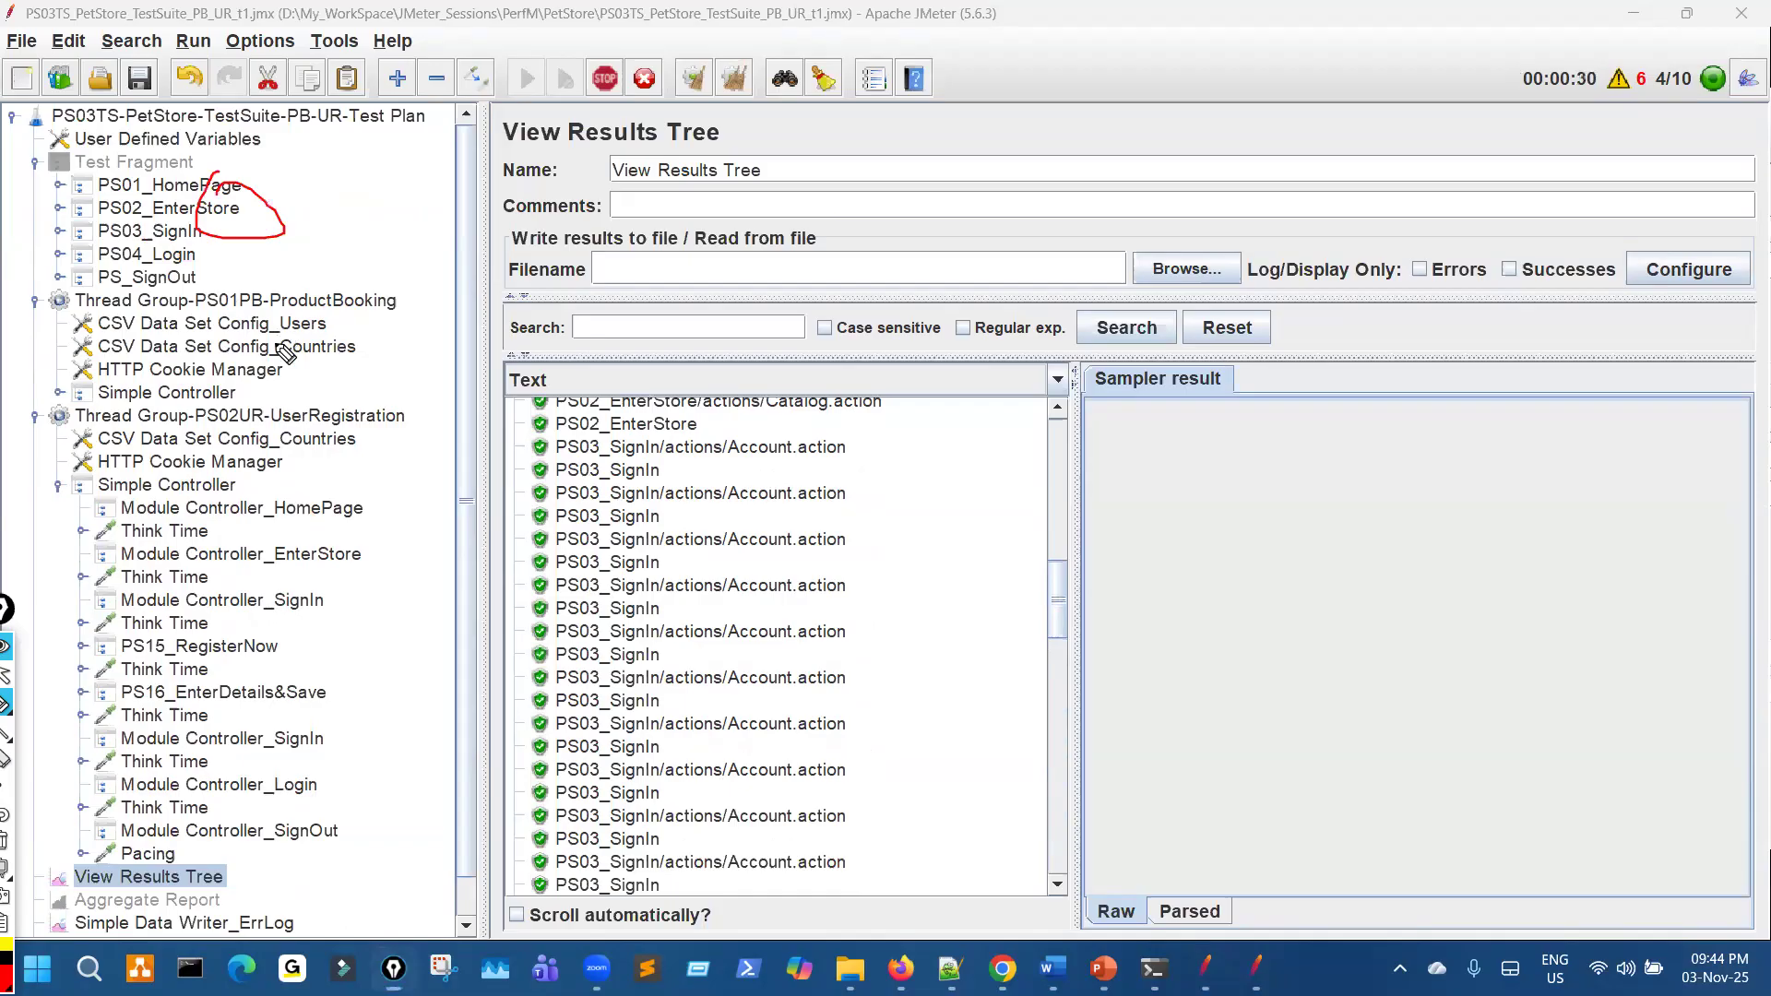
{"action": "key", "text": "ctrl+shift+7"}
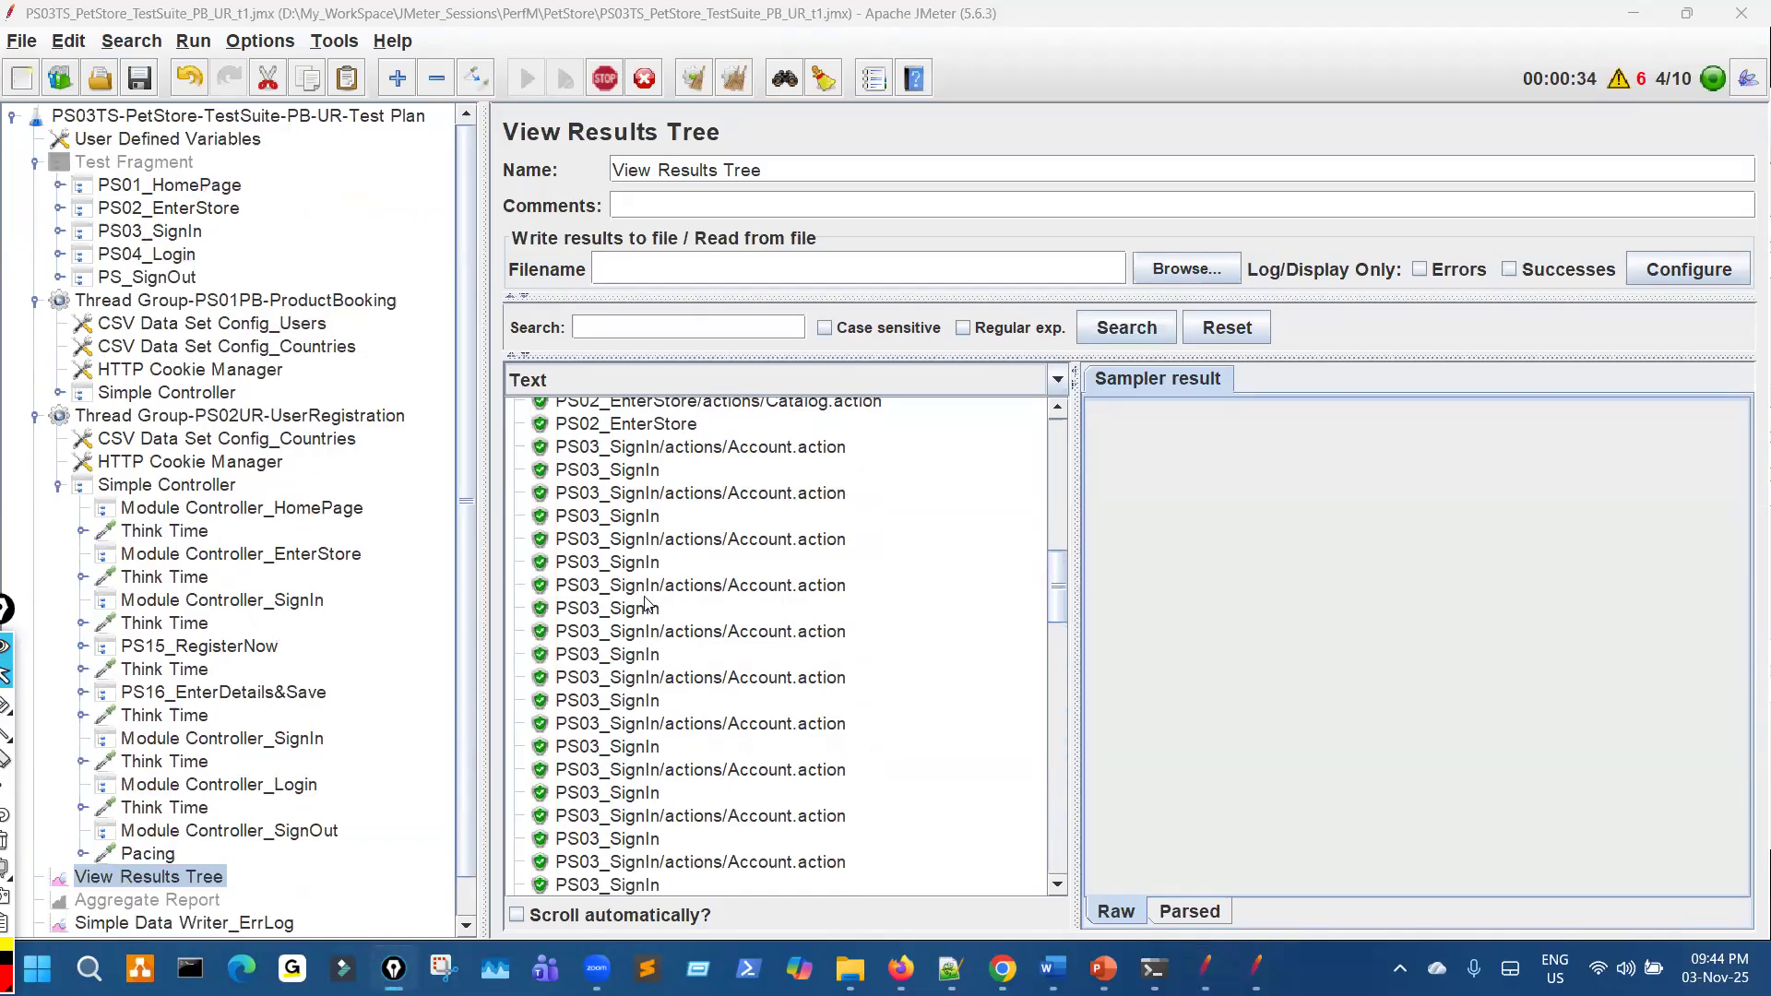
Examine the results of the PS04_Login, PS15_RegisterNow, PS05_Select_Pet and PS16_EnterDetails&Save samples for errors
{"action": "scroll", "coordinate": [668, 729], "scroll_direction": "down", "scroll_amount": 5}
{"action": "scroll", "coordinate": [651, 726], "scroll_direction": "up", "scroll_amount": 3}
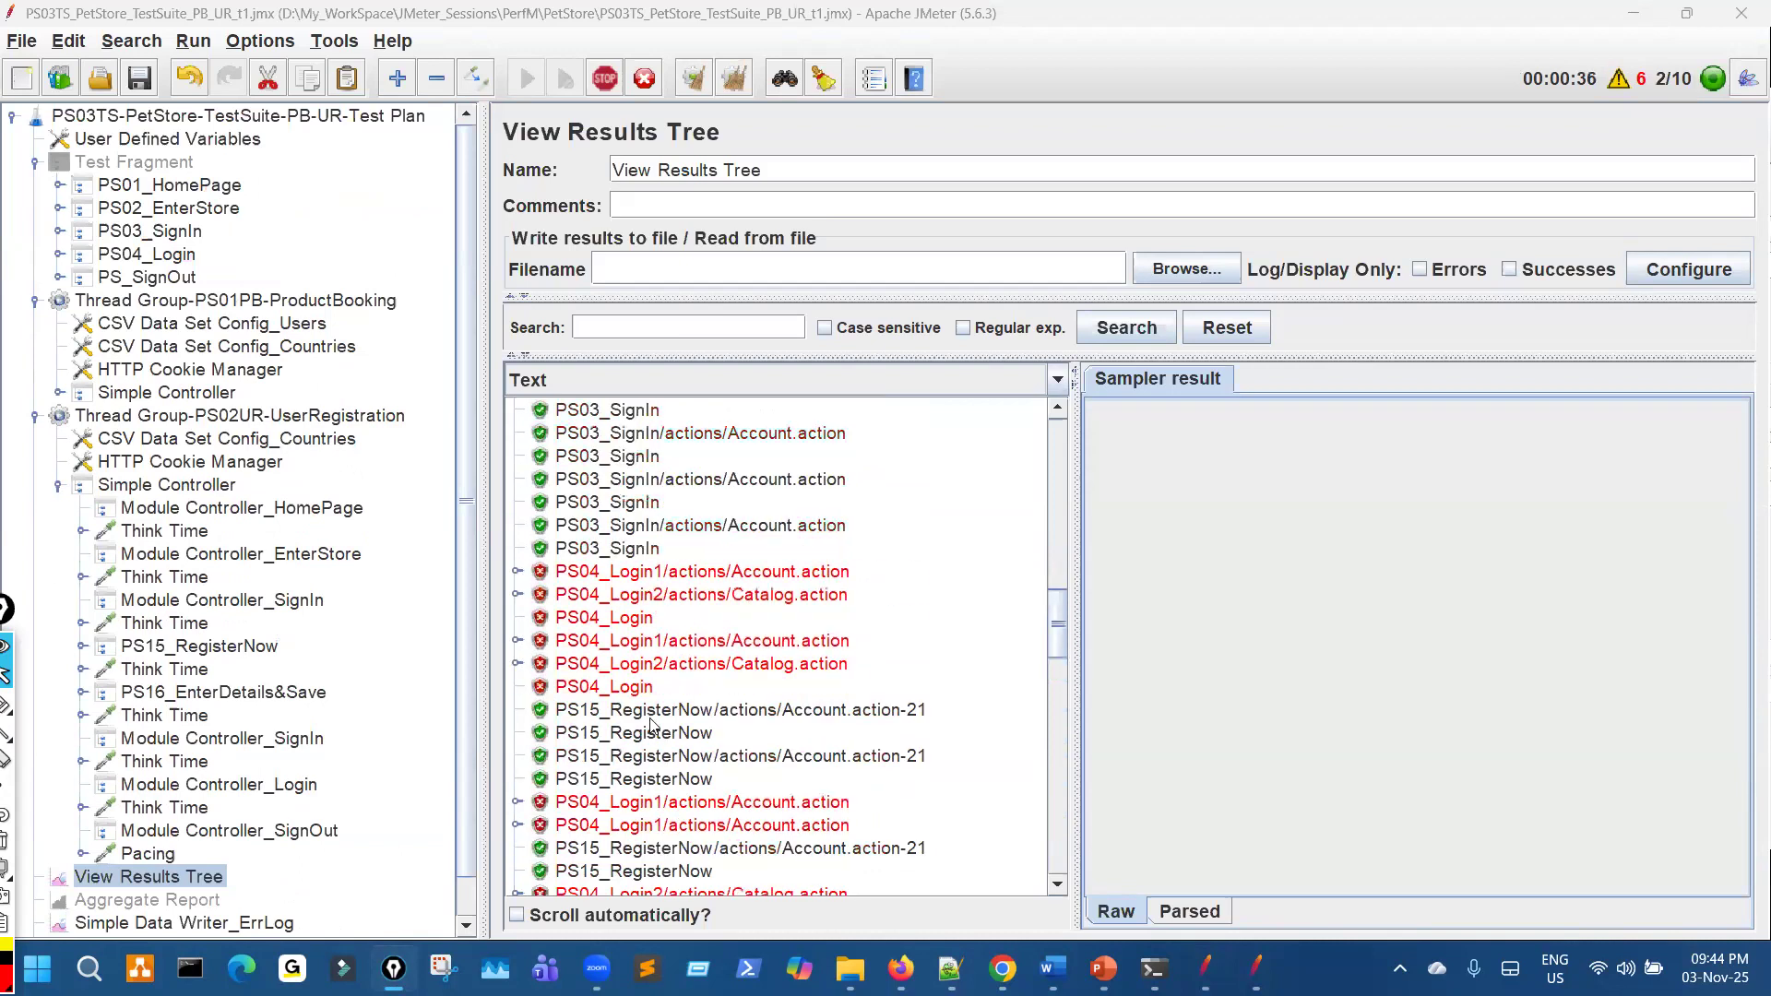
{"action": "scroll", "coordinate": [728, 770], "scroll_direction": "down", "scroll_amount": 5}
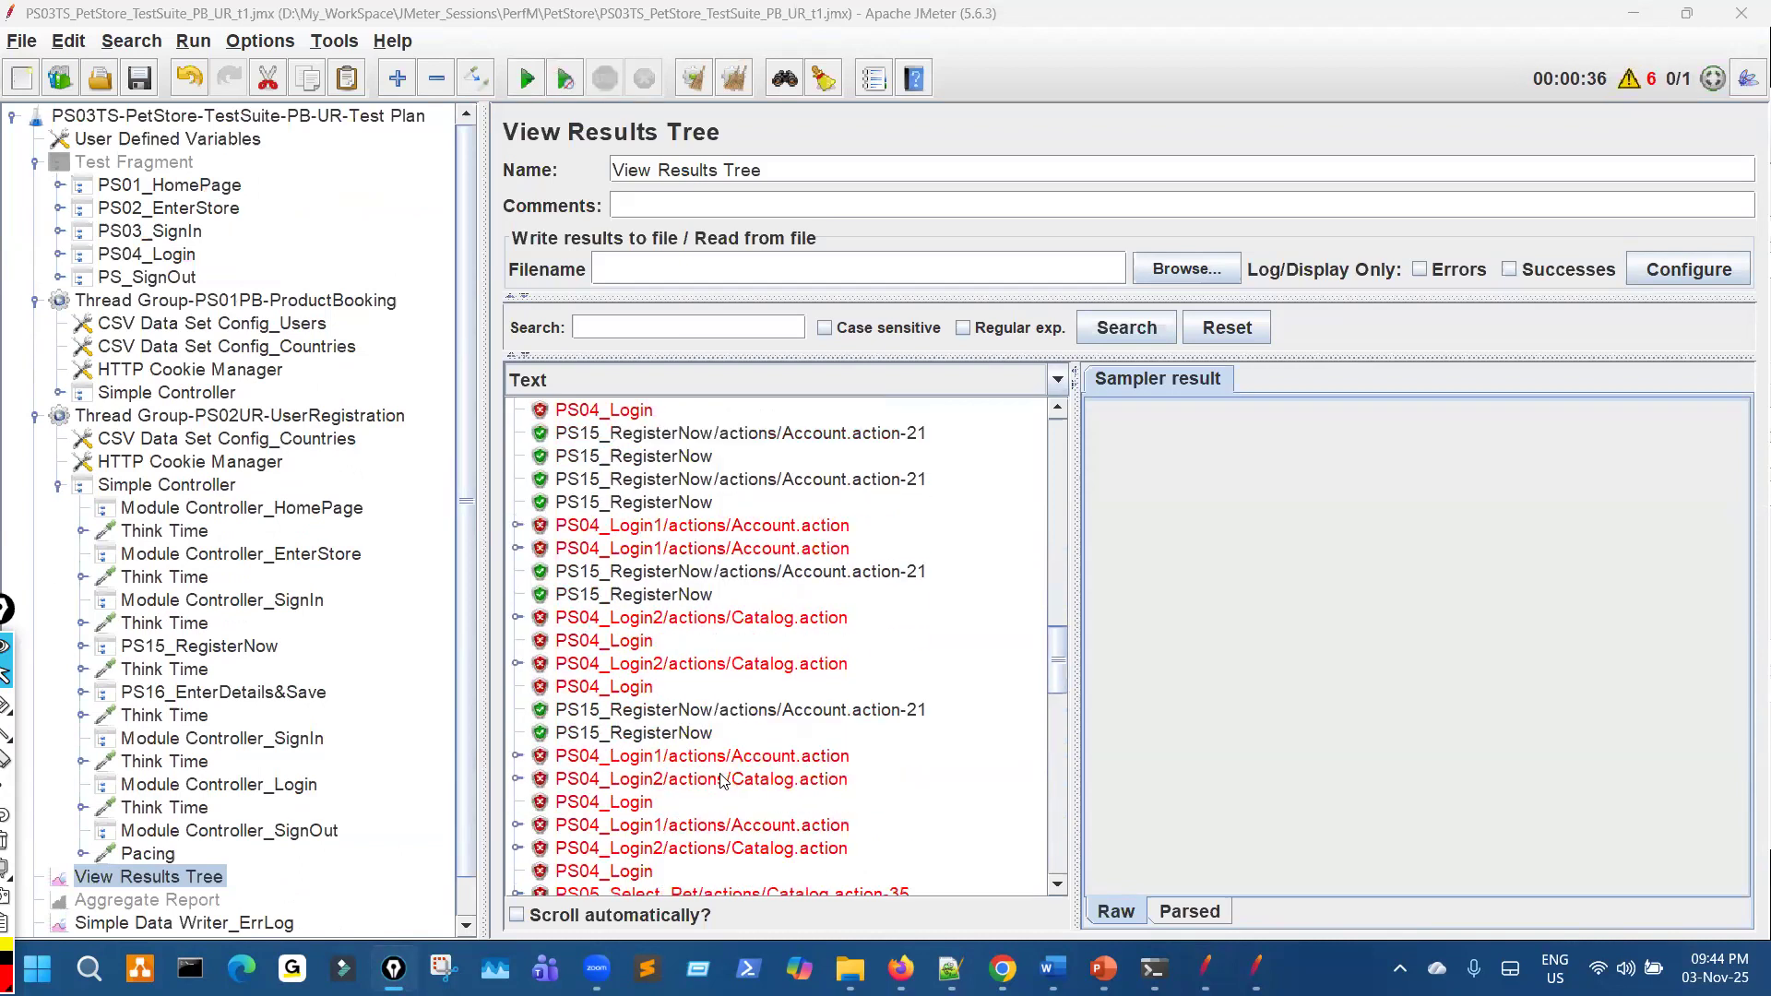
{"action": "scroll", "coordinate": [722, 783], "scroll_direction": "down", "scroll_amount": 2}
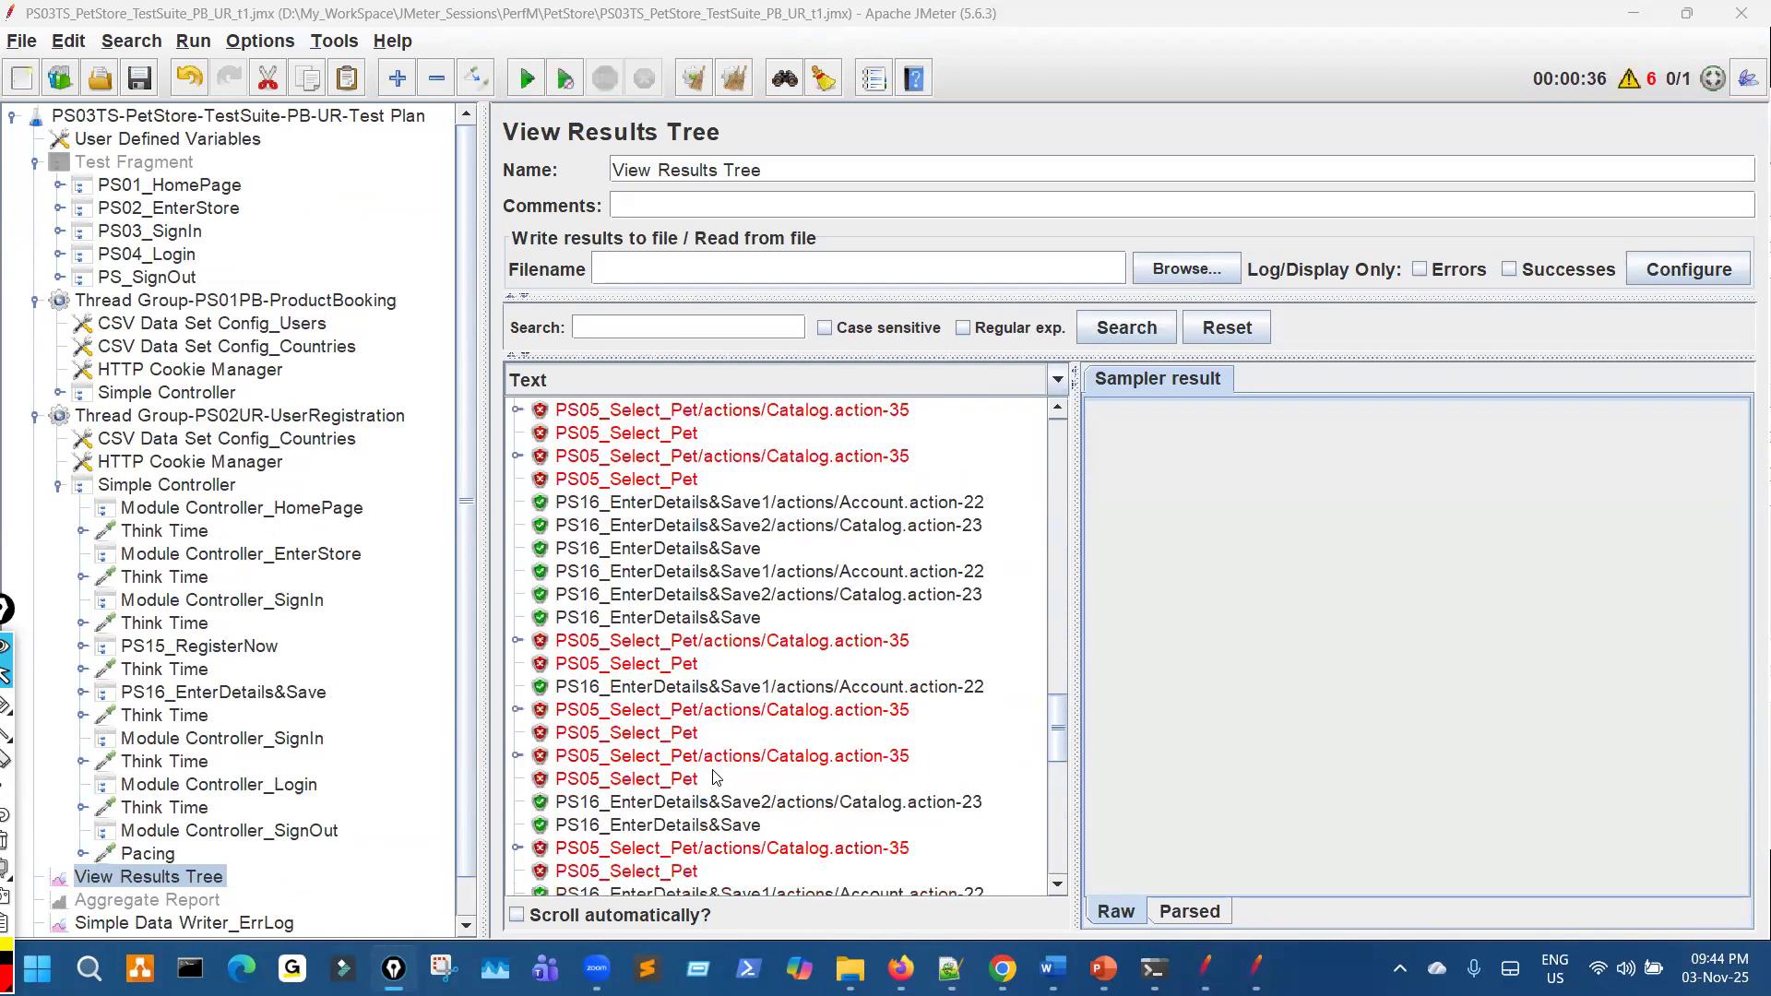
{"action": "scroll", "coordinate": [716, 780], "scroll_direction": "up", "scroll_amount": 3}
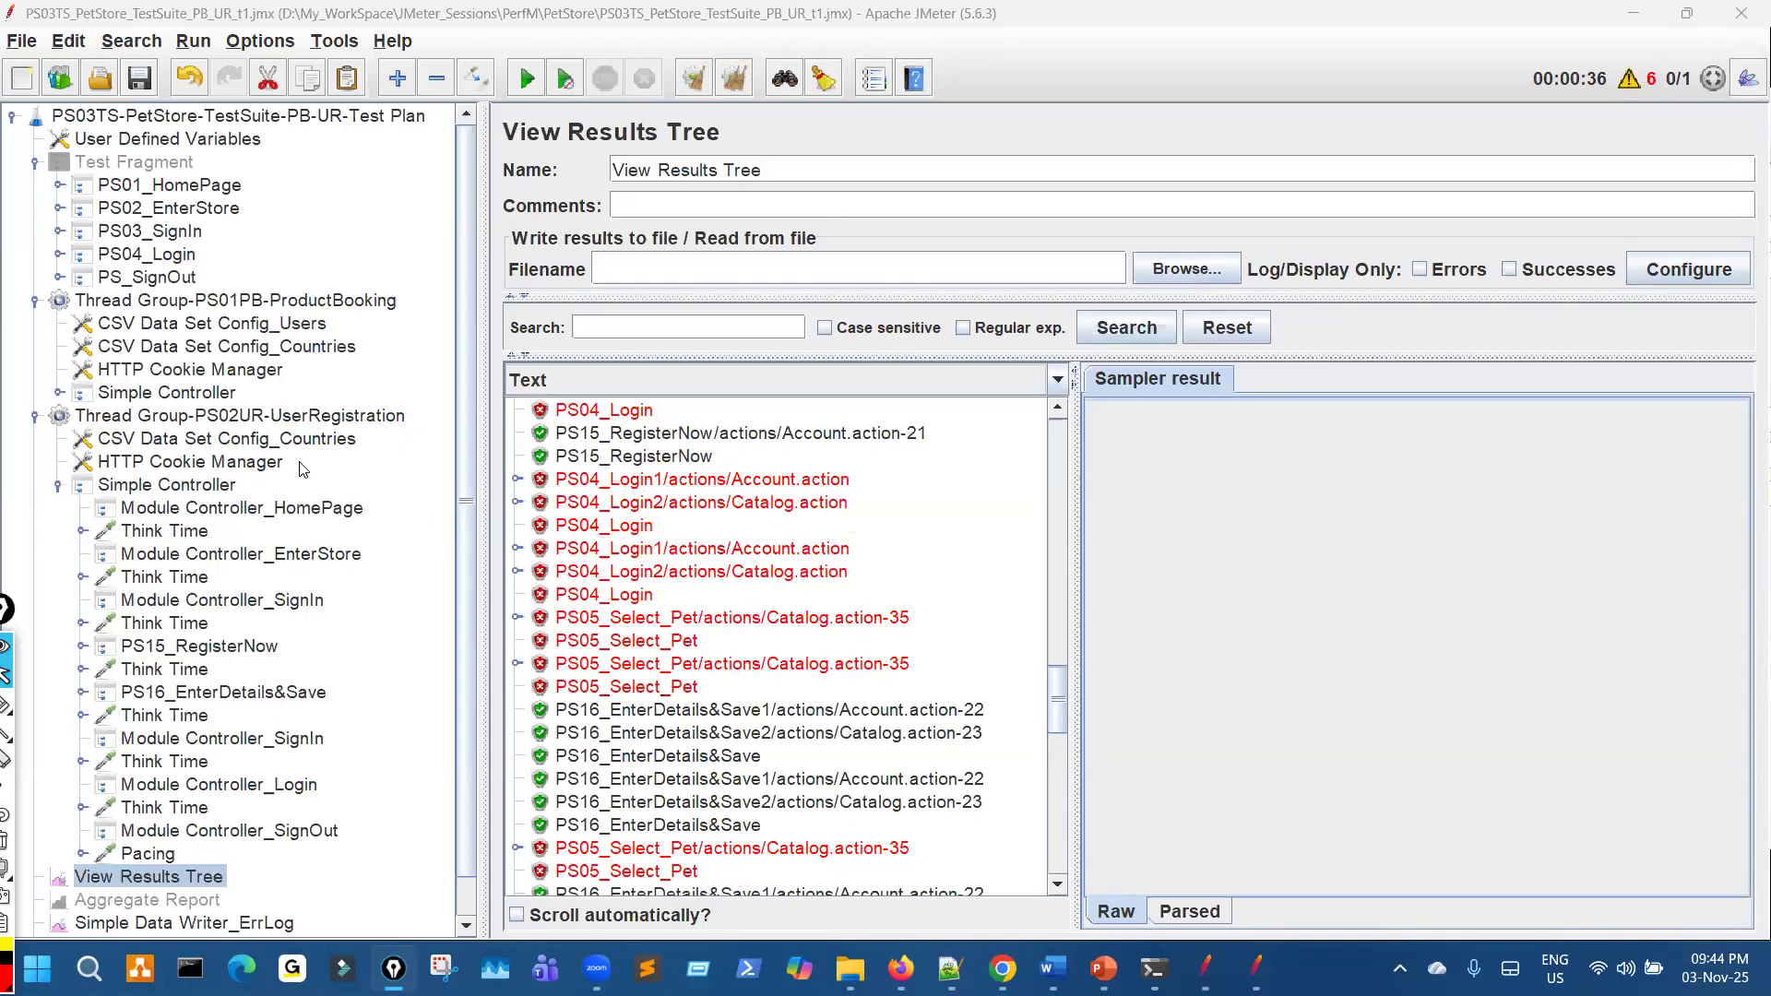
Inspect the username, password and other parameter values of the PS04_Login1/actions/Account.action request in the Test Fragment
{"action": "left_click", "coordinate": [60, 255]}
{"action": "left_click", "coordinate": [246, 285]}
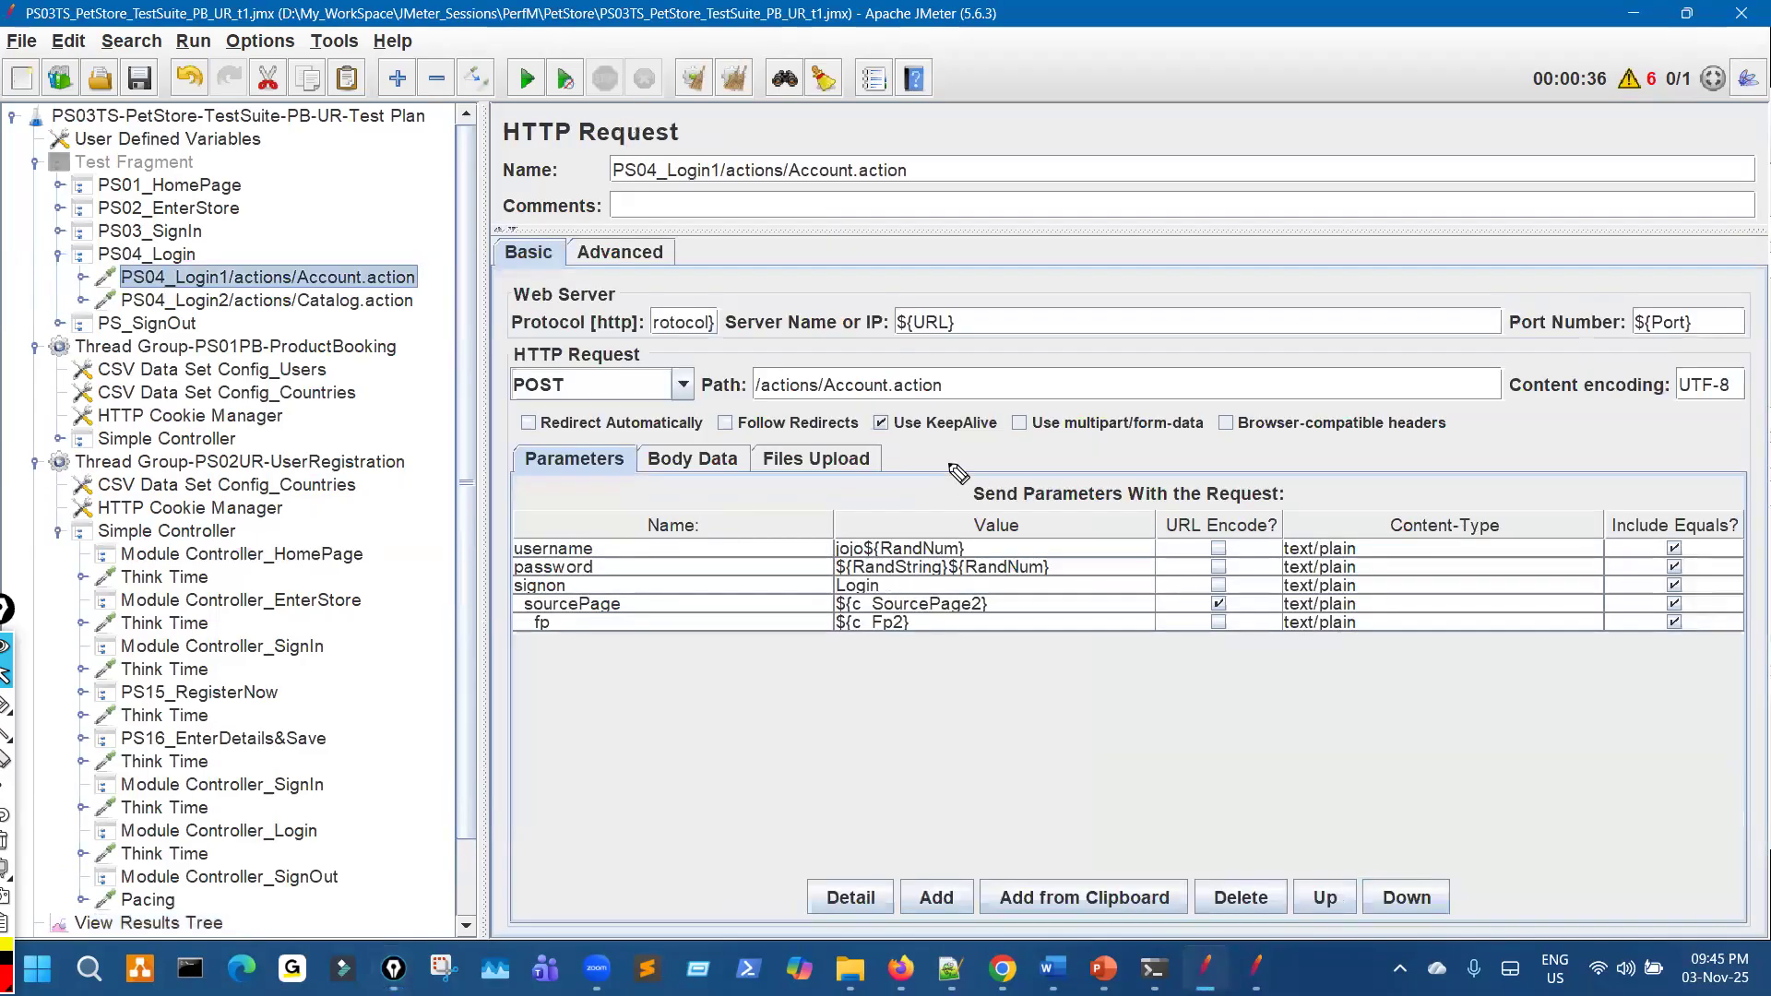
{"action": "mouse_move", "coordinate": [839, 394]}
{"action": "left_mouse_down"}
{"action": "mouse_move", "coordinate": [1017, 365]}
{"action": "mouse_move", "coordinate": [806, 319]}
{"action": "left_mouse_up"}
{"action": "mouse_move", "coordinate": [913, 524]}
{"action": "left_mouse_down"}
{"action": "mouse_move", "coordinate": [956, 524]}
{"action": "mouse_move", "coordinate": [963, 557]}
{"action": "left_mouse_up"}
{"action": "mouse_move", "coordinate": [1153, 434]}
{"action": "left_mouse_down"}
{"action": "mouse_move", "coordinate": [1199, 480]}
{"action": "mouse_move", "coordinate": [1269, 411]}
{"action": "left_mouse_up"}
{"action": "mouse_move", "coordinate": [1218, 515]}
{"action": "left_mouse_down"}
{"action": "mouse_move", "coordinate": [1292, 479]}
{"action": "mouse_move", "coordinate": [1347, 487]}
{"action": "left_mouse_up"}
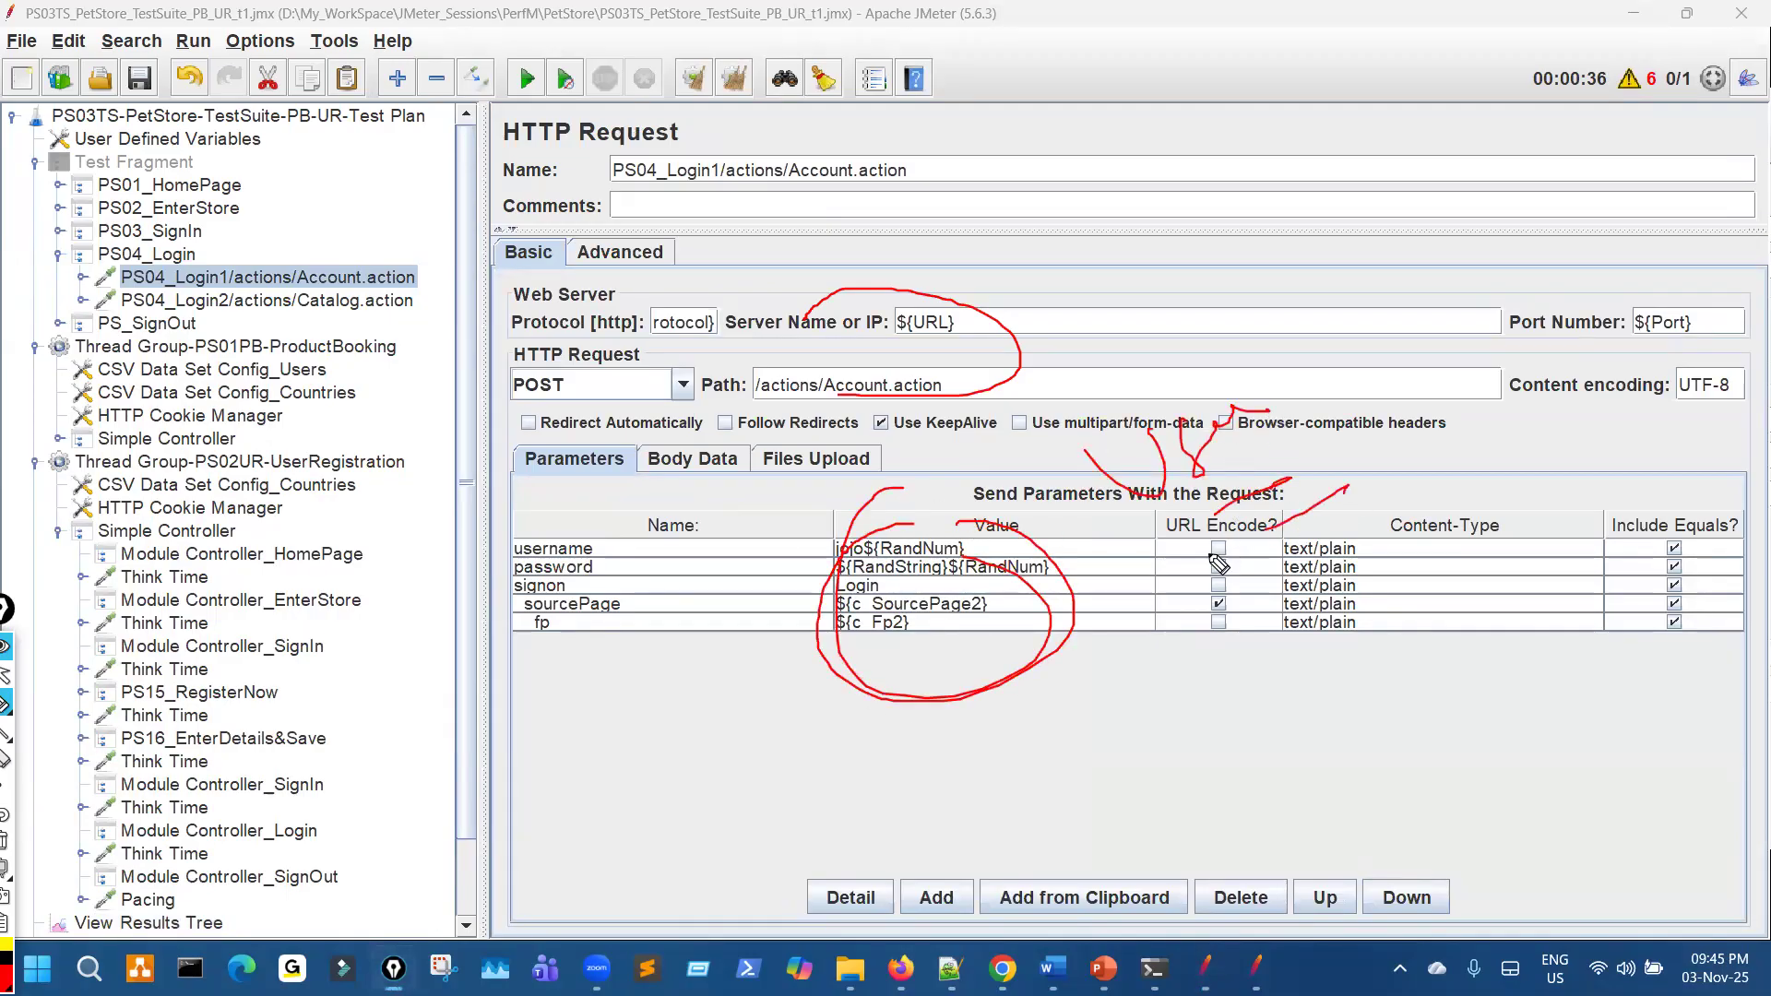
{"action": "key", "text": "ctrl+shift+7"}
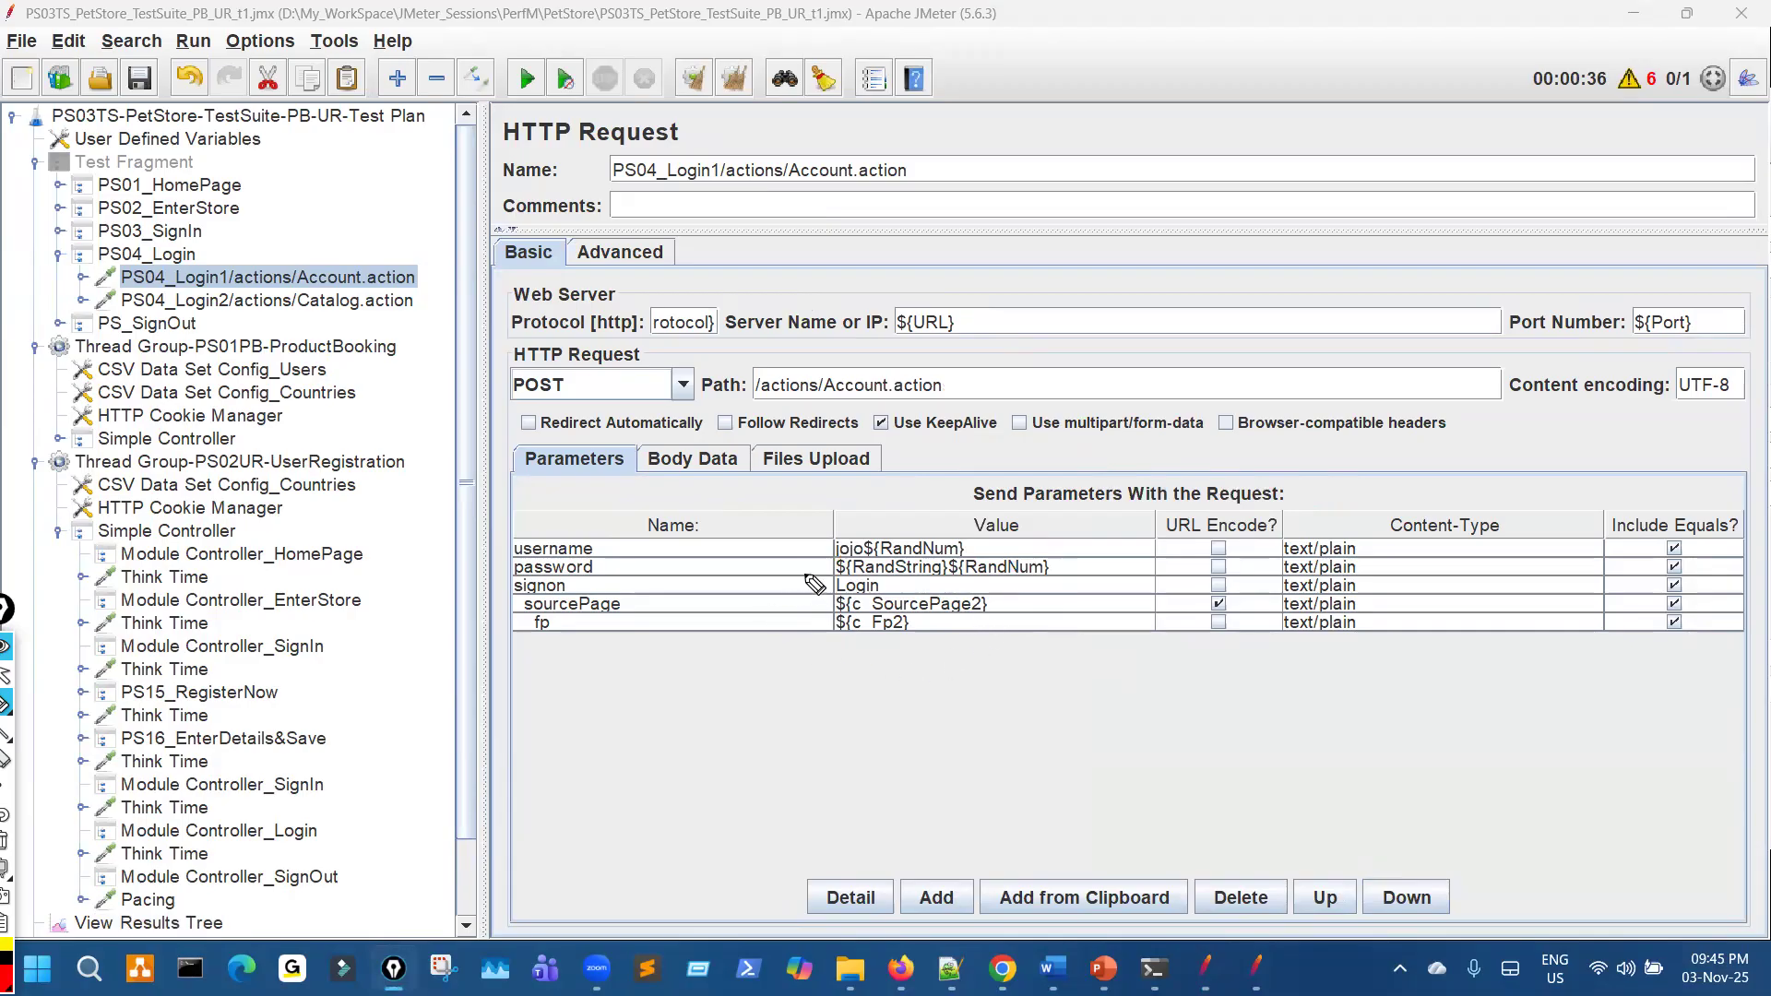
{"action": "mouse_move", "coordinate": [841, 537]}
{"action": "left_mouse_down"}
{"action": "mouse_move", "coordinate": [834, 638]}
{"action": "mouse_move", "coordinate": [951, 636]}
{"action": "mouse_move", "coordinate": [886, 533]}
{"action": "left_mouse_up"}
{"action": "left_click_drag", "start_coordinate": [799, 571], "coordinate": [836, 537]}
{"action": "key", "text": "ctrl+shift+7"}
{"action": "key", "text": "ctrl+shift+2"}
Collapse PS04_Login and expand ProductBooking's Simple Controller to locate its Module Controller_Login
{"action": "left_click", "coordinate": [60, 260]}
{"action": "scroll", "coordinate": [198, 616], "scroll_direction": "down", "scroll_amount": 1}
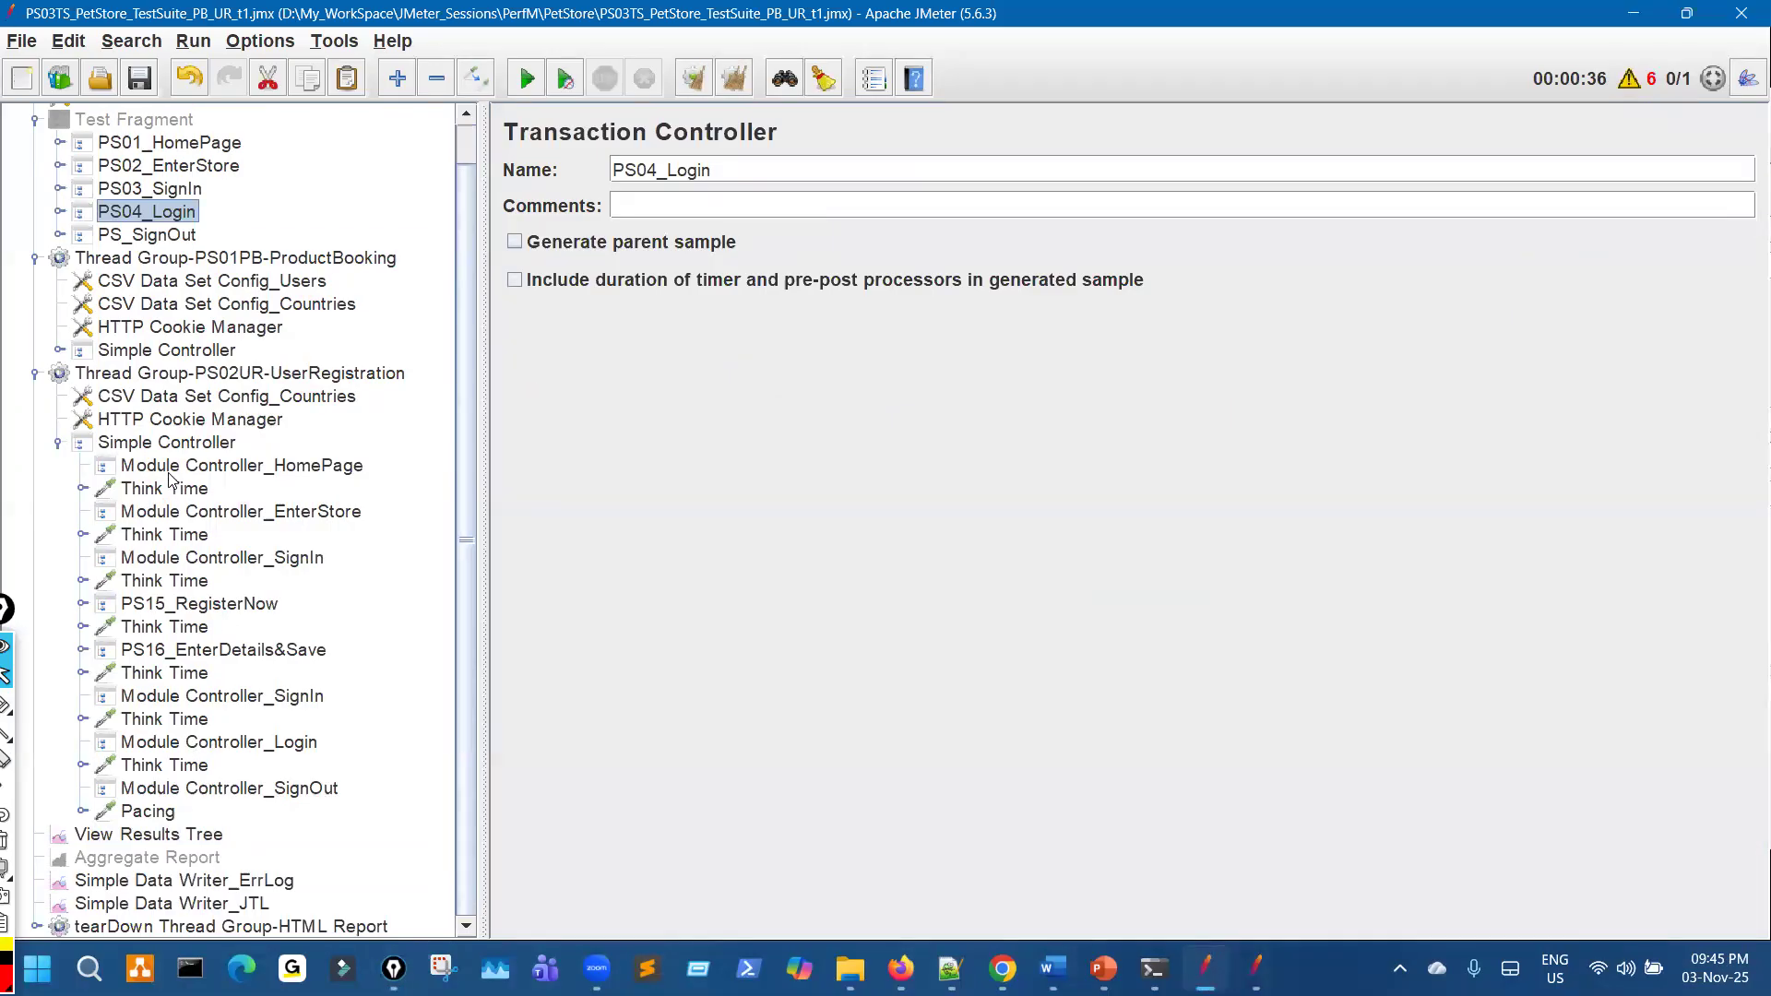
{"action": "scroll", "coordinate": [168, 479], "scroll_direction": "up", "scroll_amount": 2}
{"action": "left_click", "coordinate": [58, 394]}
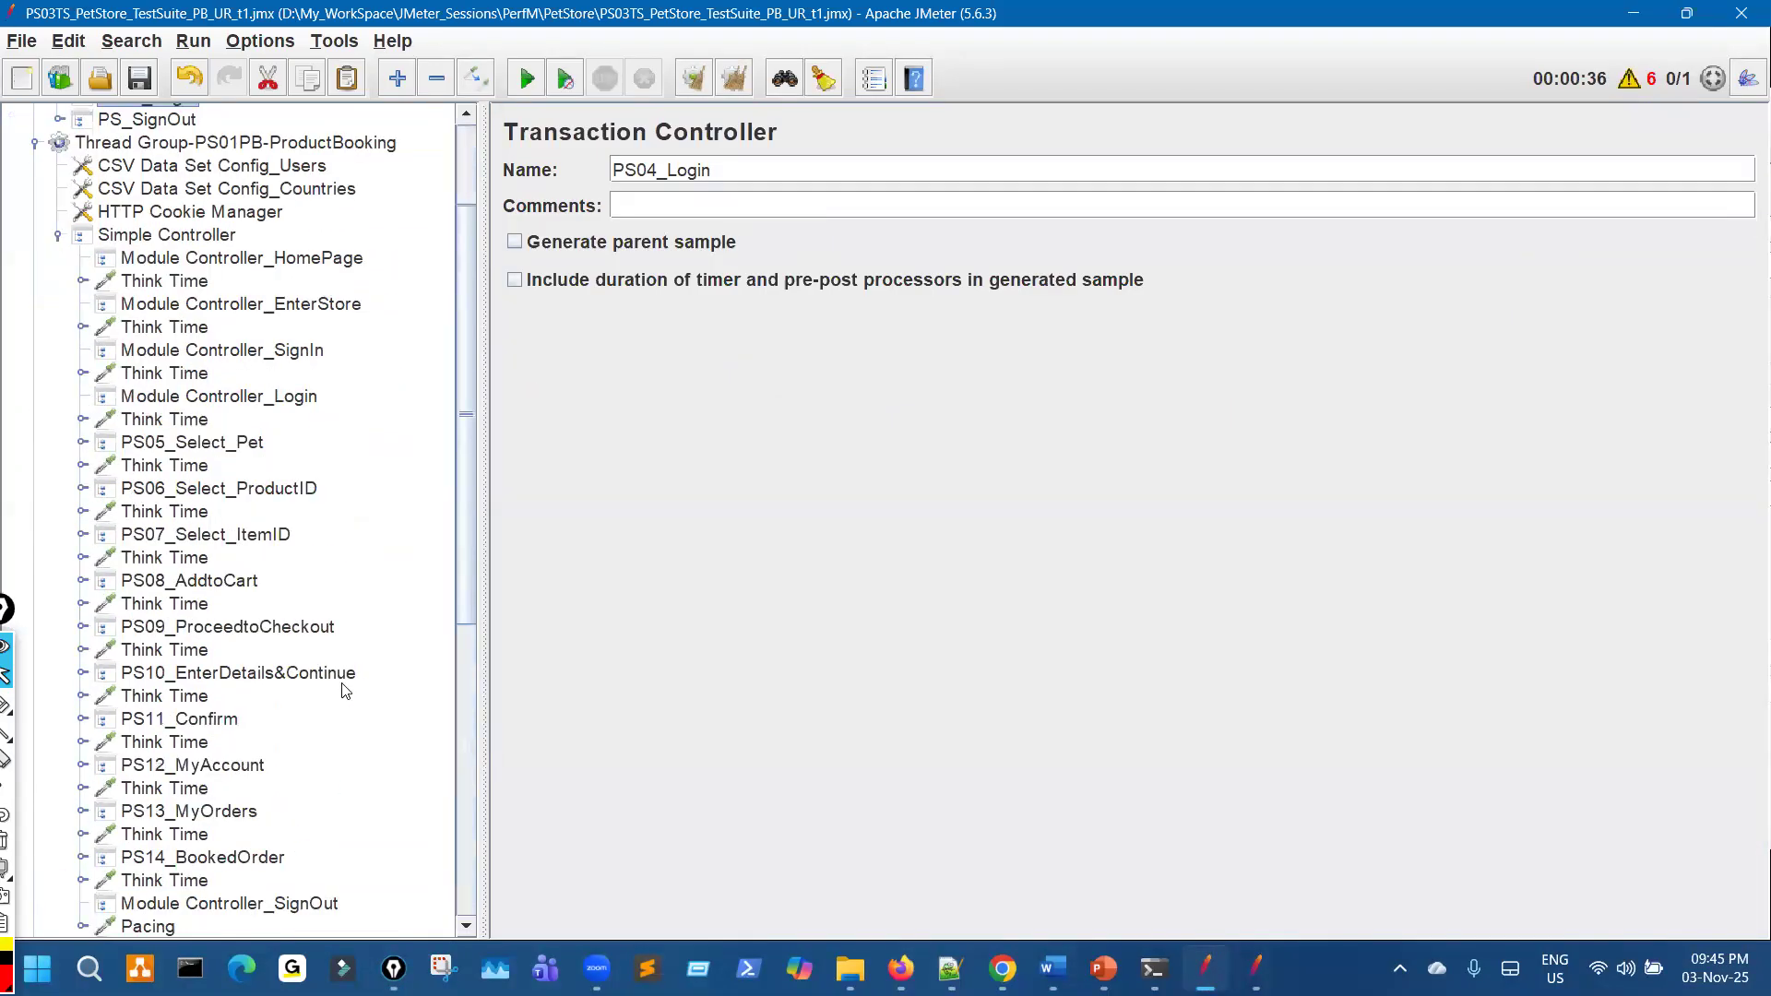
{"action": "left_click_drag", "start_coordinate": [258, 388], "coordinate": [269, 395]}
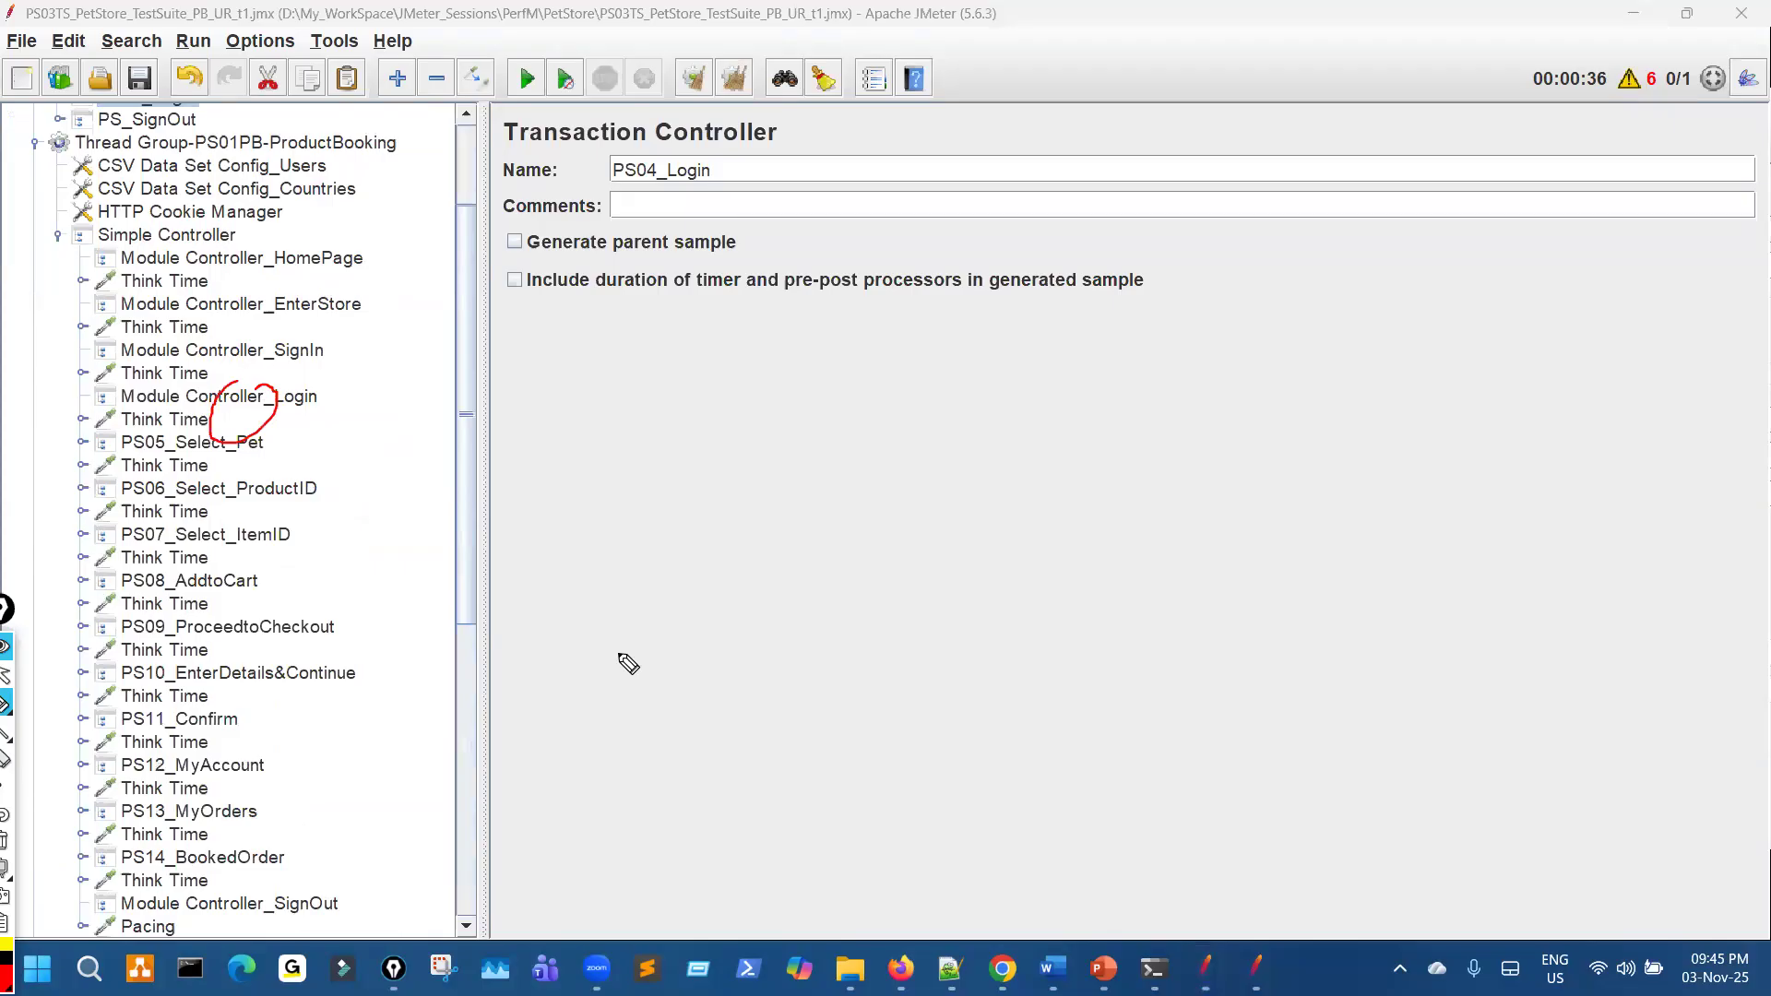
Open PS01PB_ProductBooking_v1.jmx from the PetStore folder in the second JMeter window, expand its thread group and maximize the window
{"action": "left_click", "coordinate": [849, 969]}
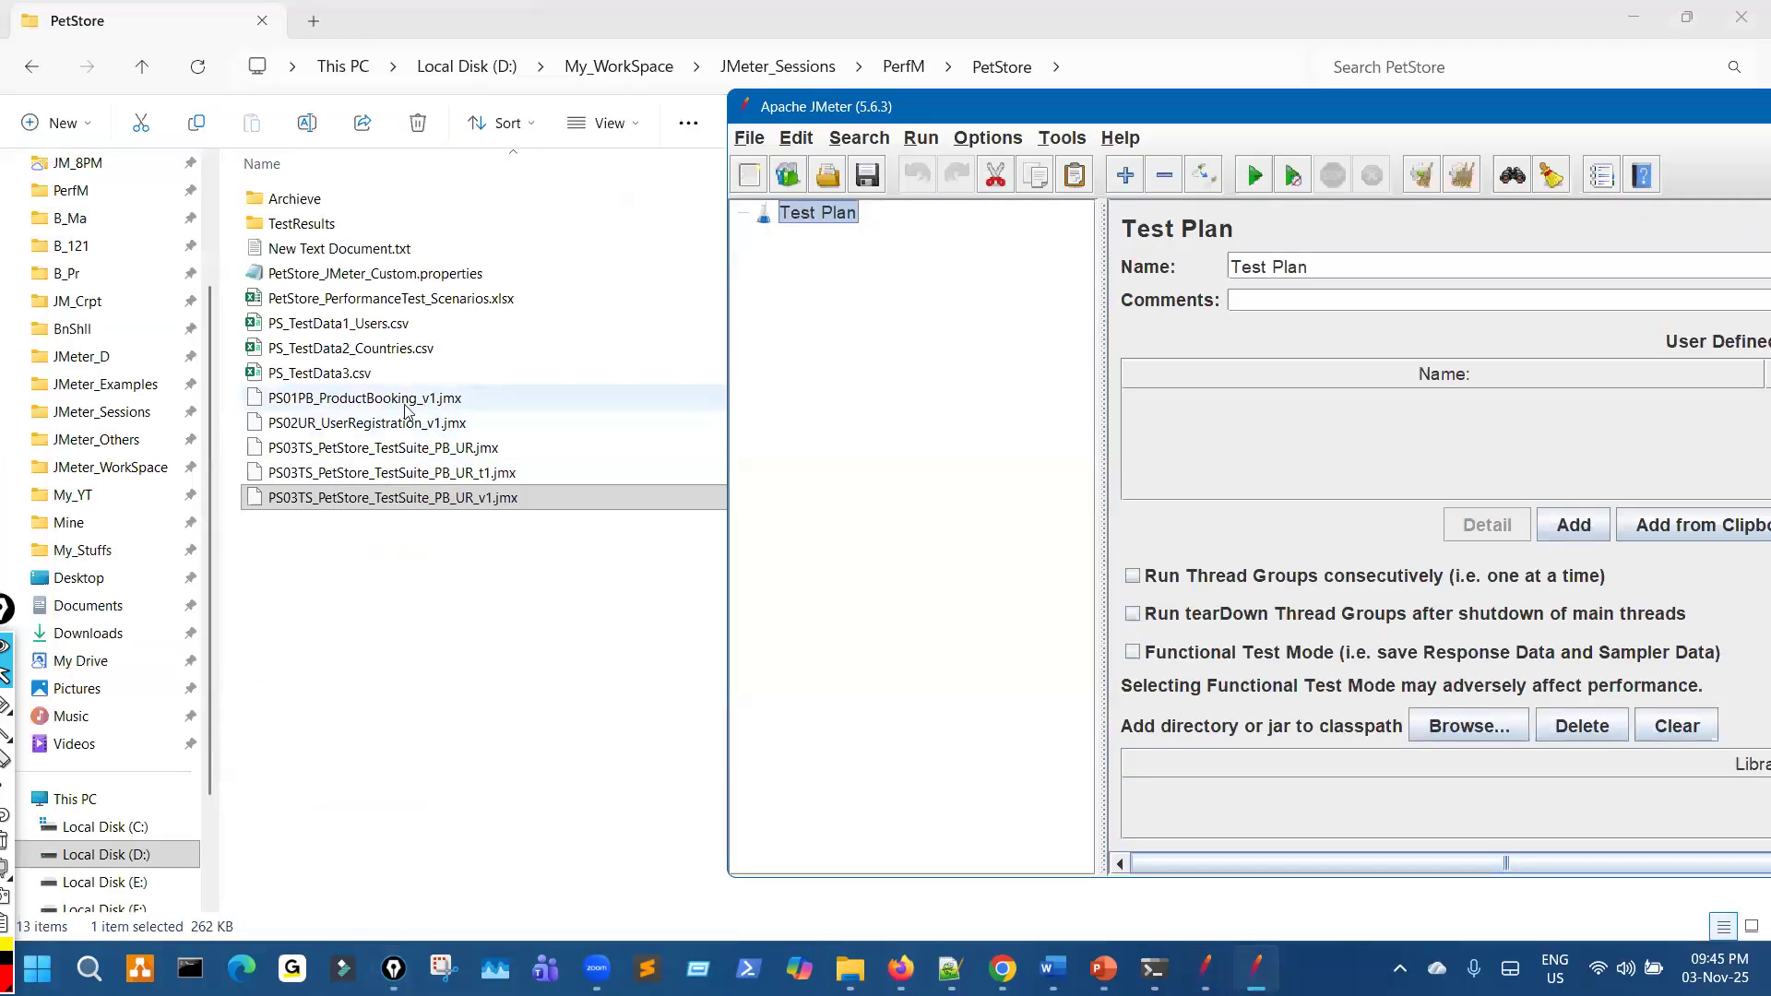
{"action": "left_click_drag", "start_coordinate": [646, 400], "coordinate": [893, 433]}
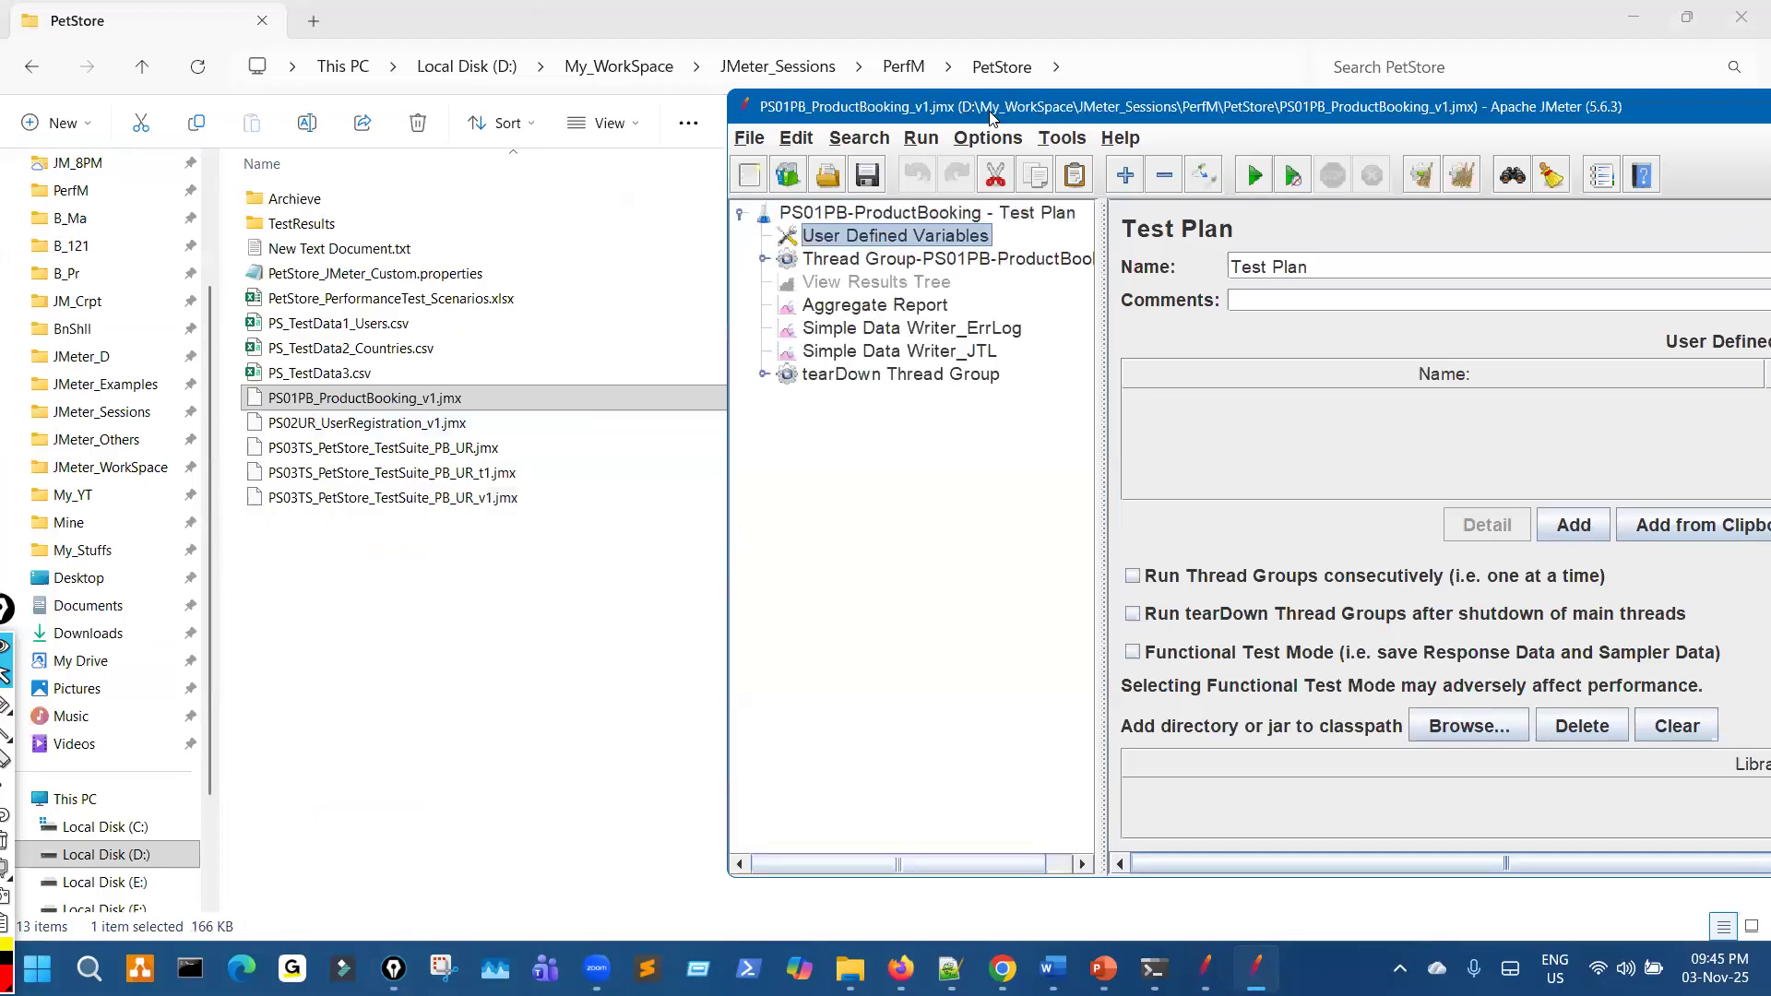
{"action": "left_click", "coordinate": [765, 258]}
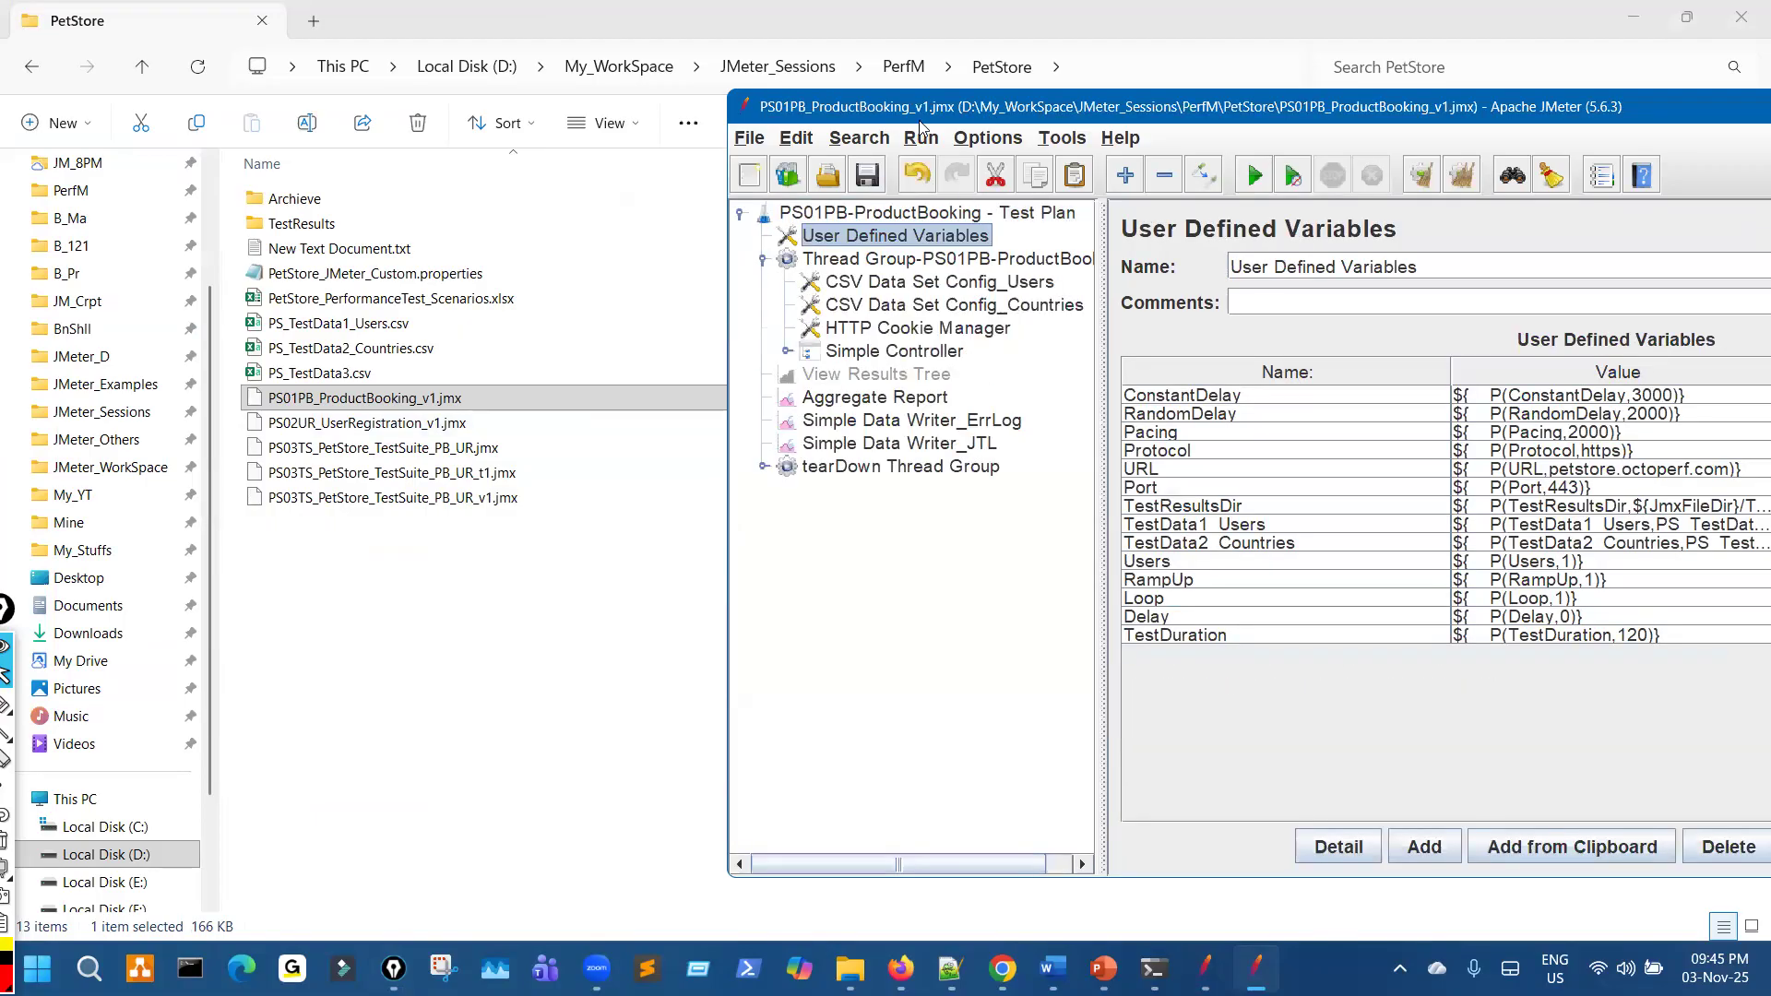
{"action": "double_click", "coordinate": [928, 111]}
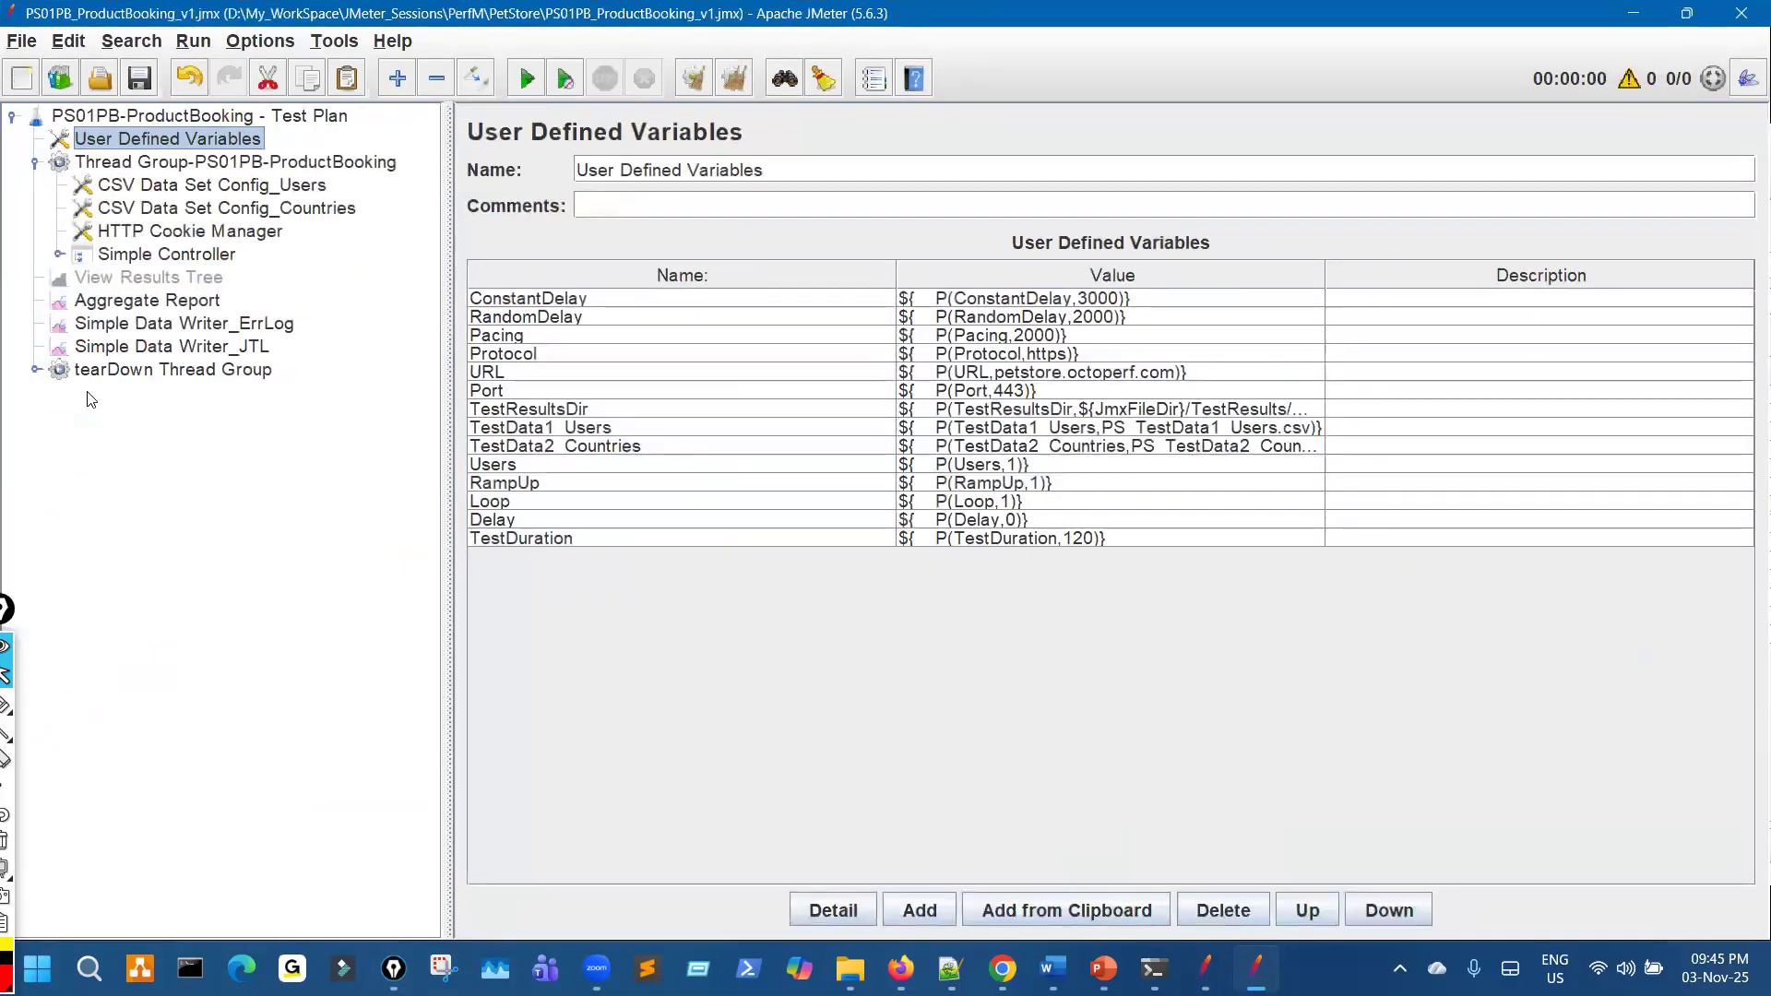
Inspect the username and password parameters of the PS04_Login1/actions/Account.action request in the original ProductBooking script
{"action": "left_click", "coordinate": [59, 255]}
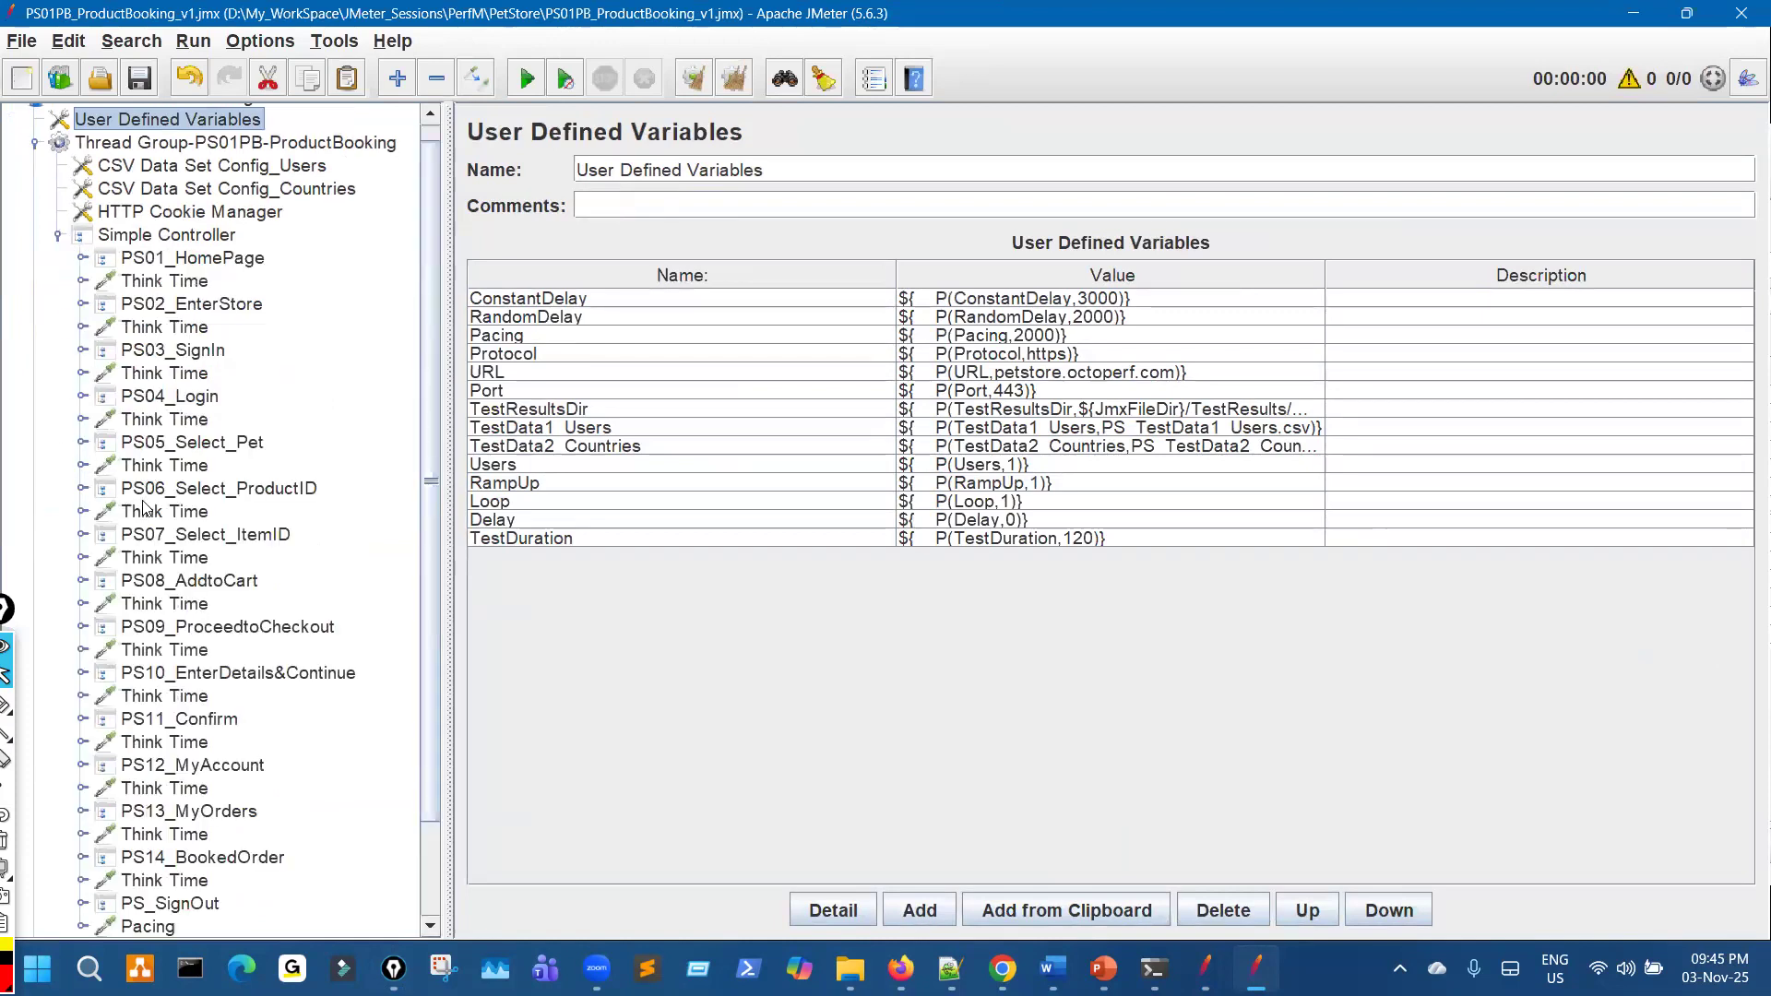
{"action": "scroll", "coordinate": [145, 531], "scroll_direction": "down", "scroll_amount": 2}
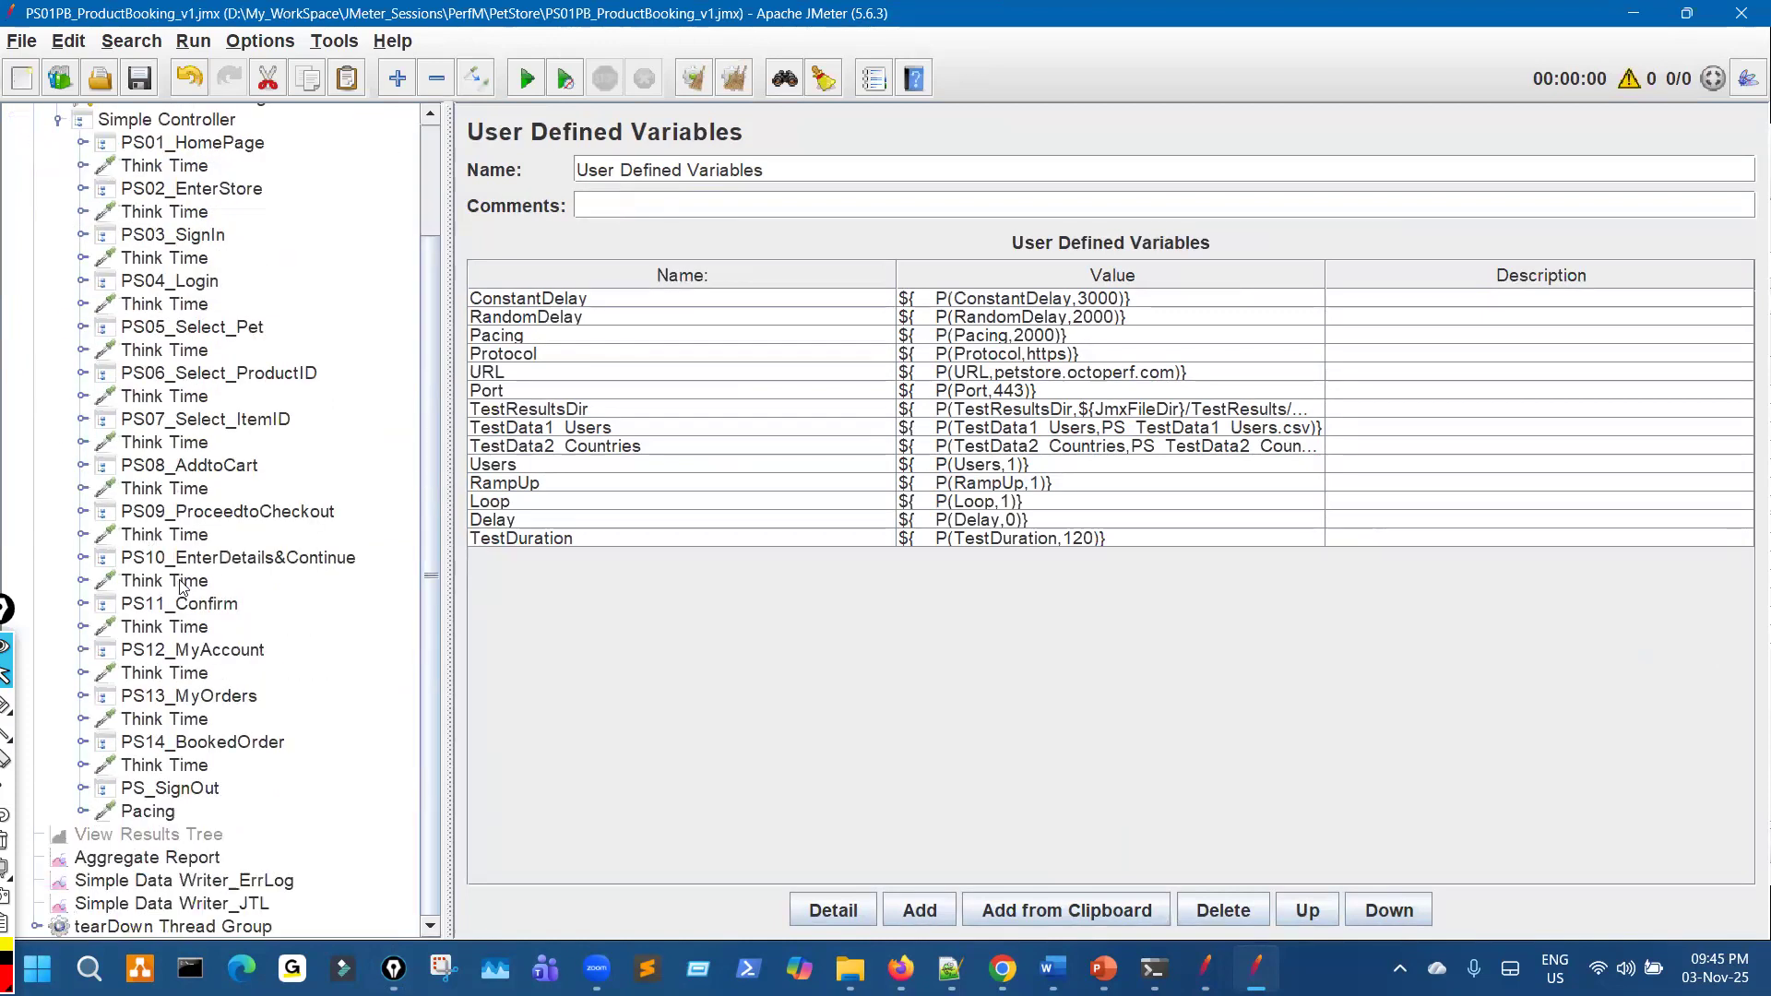
{"action": "left_click", "coordinate": [83, 282]}
{"action": "left_click", "coordinate": [246, 307]}
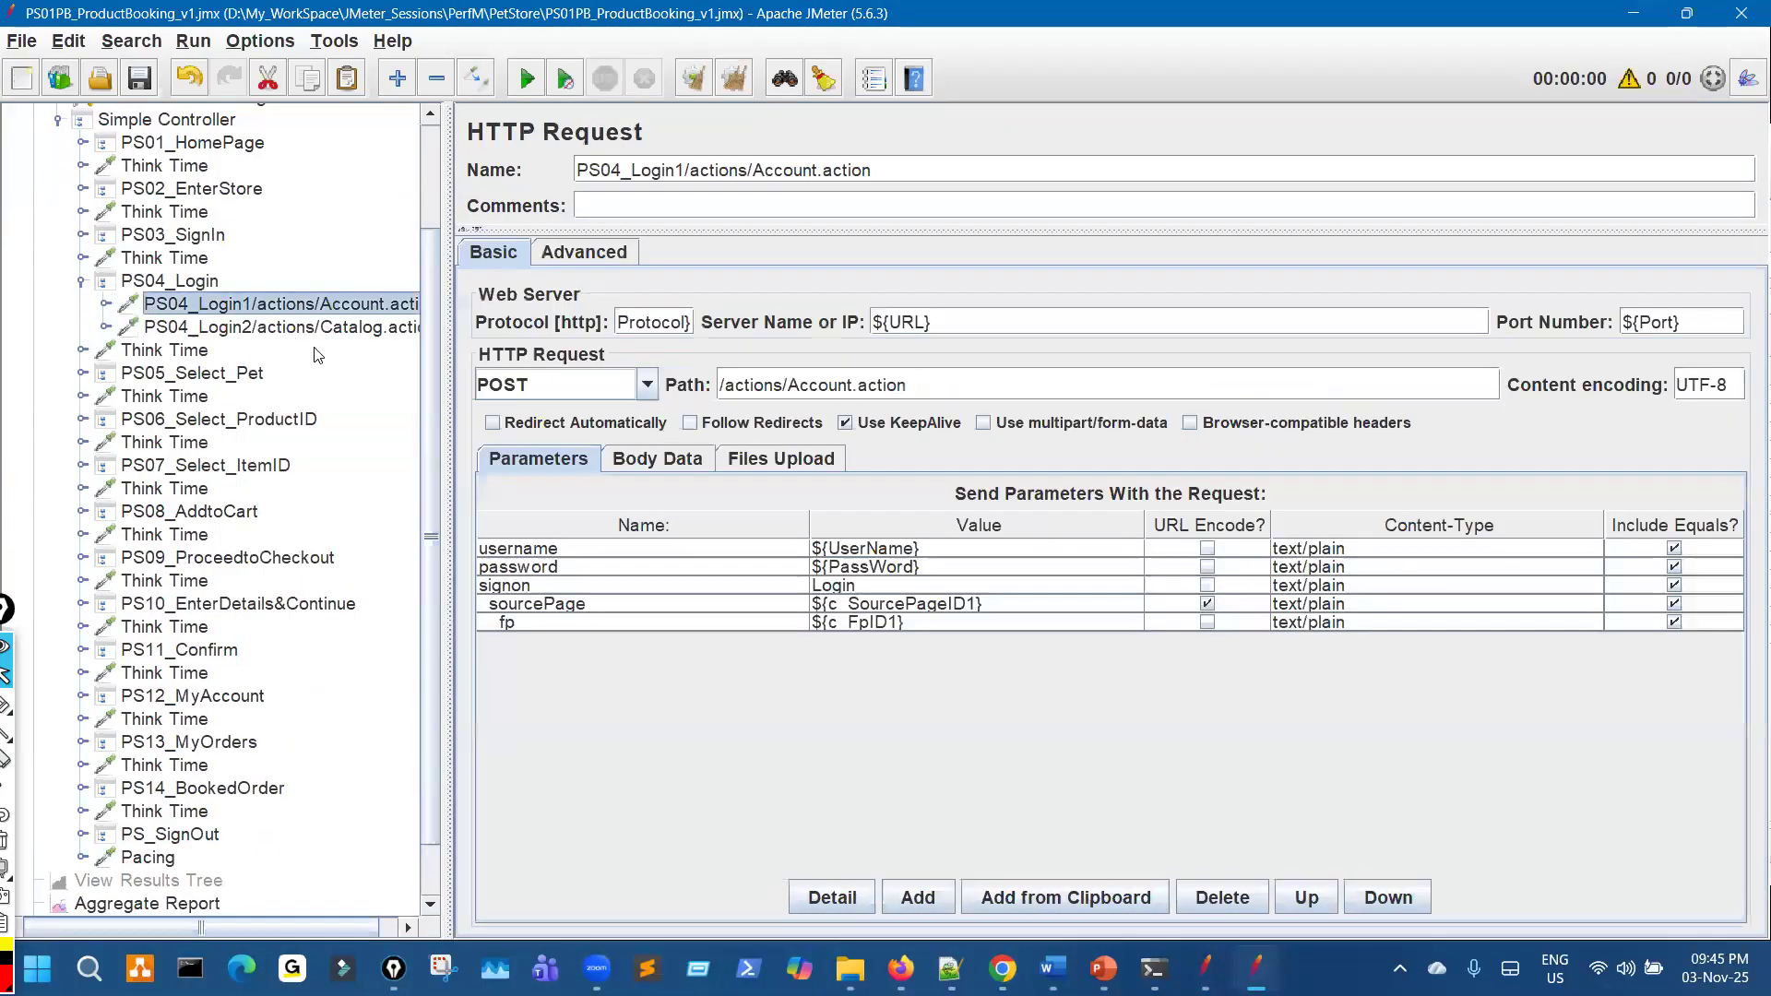
{"action": "left_click", "coordinate": [866, 549]}
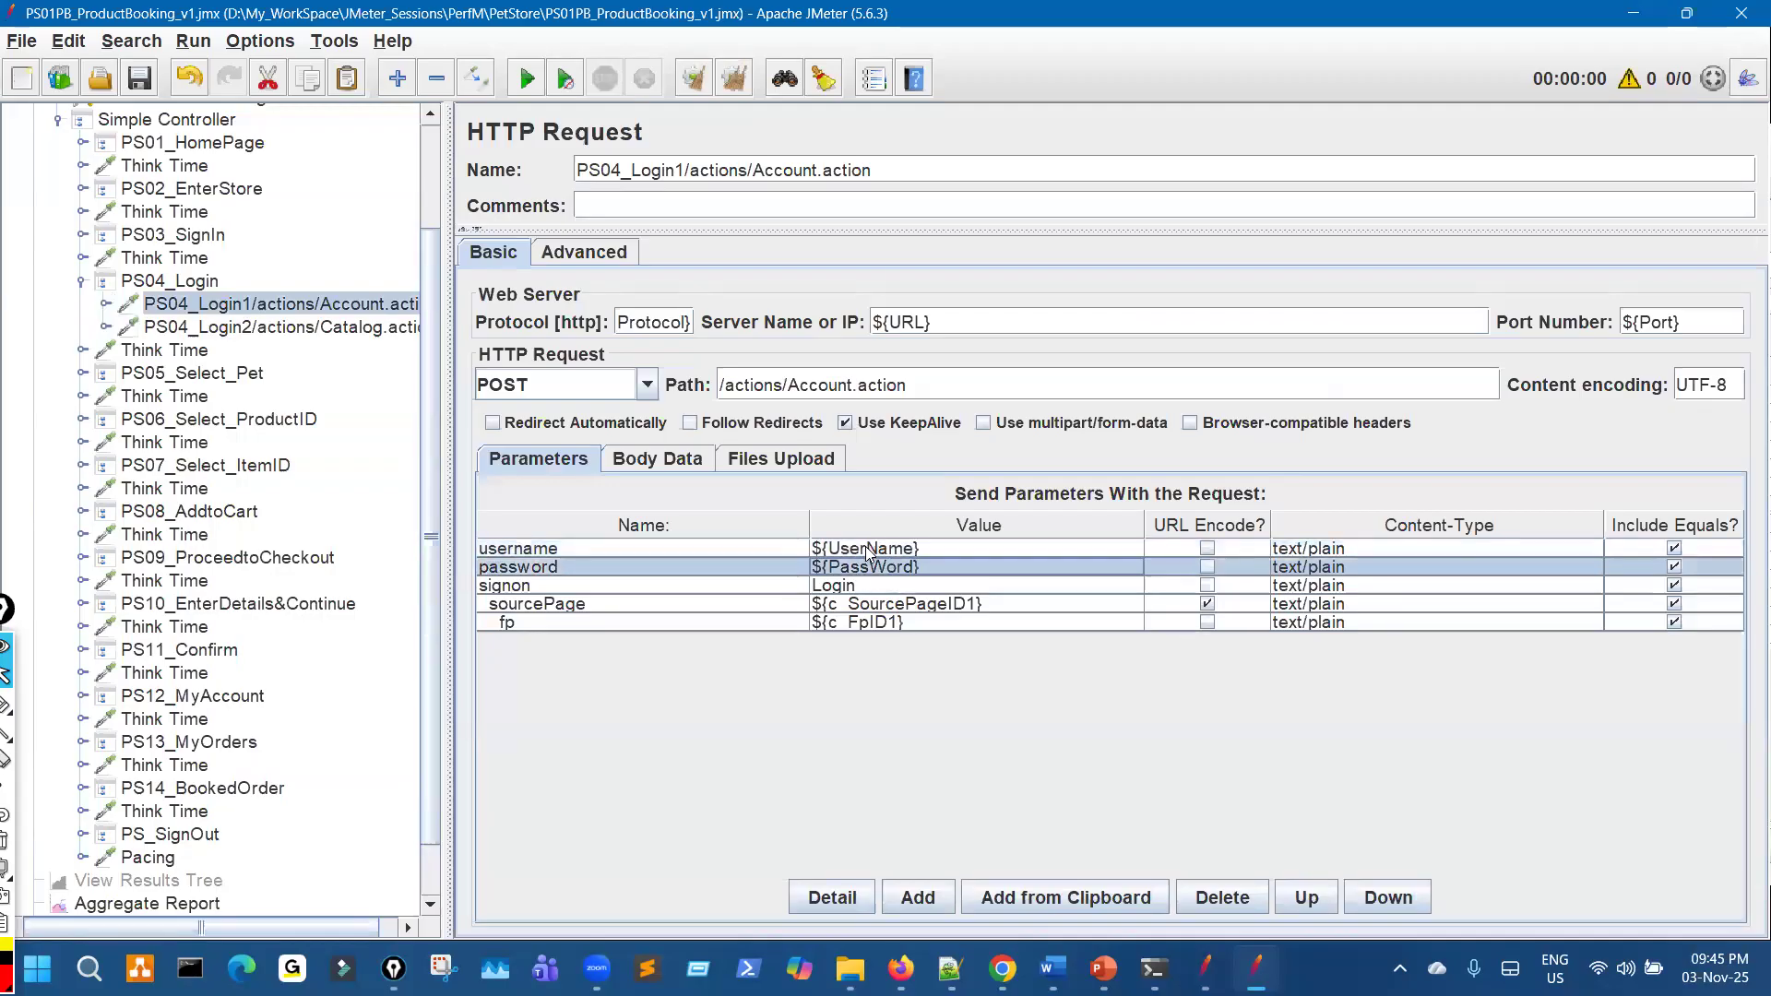
{"action": "left_click", "coordinate": [864, 571]}
{"action": "left_click_drag", "start_coordinate": [348, 418], "coordinate": [344, 418]}
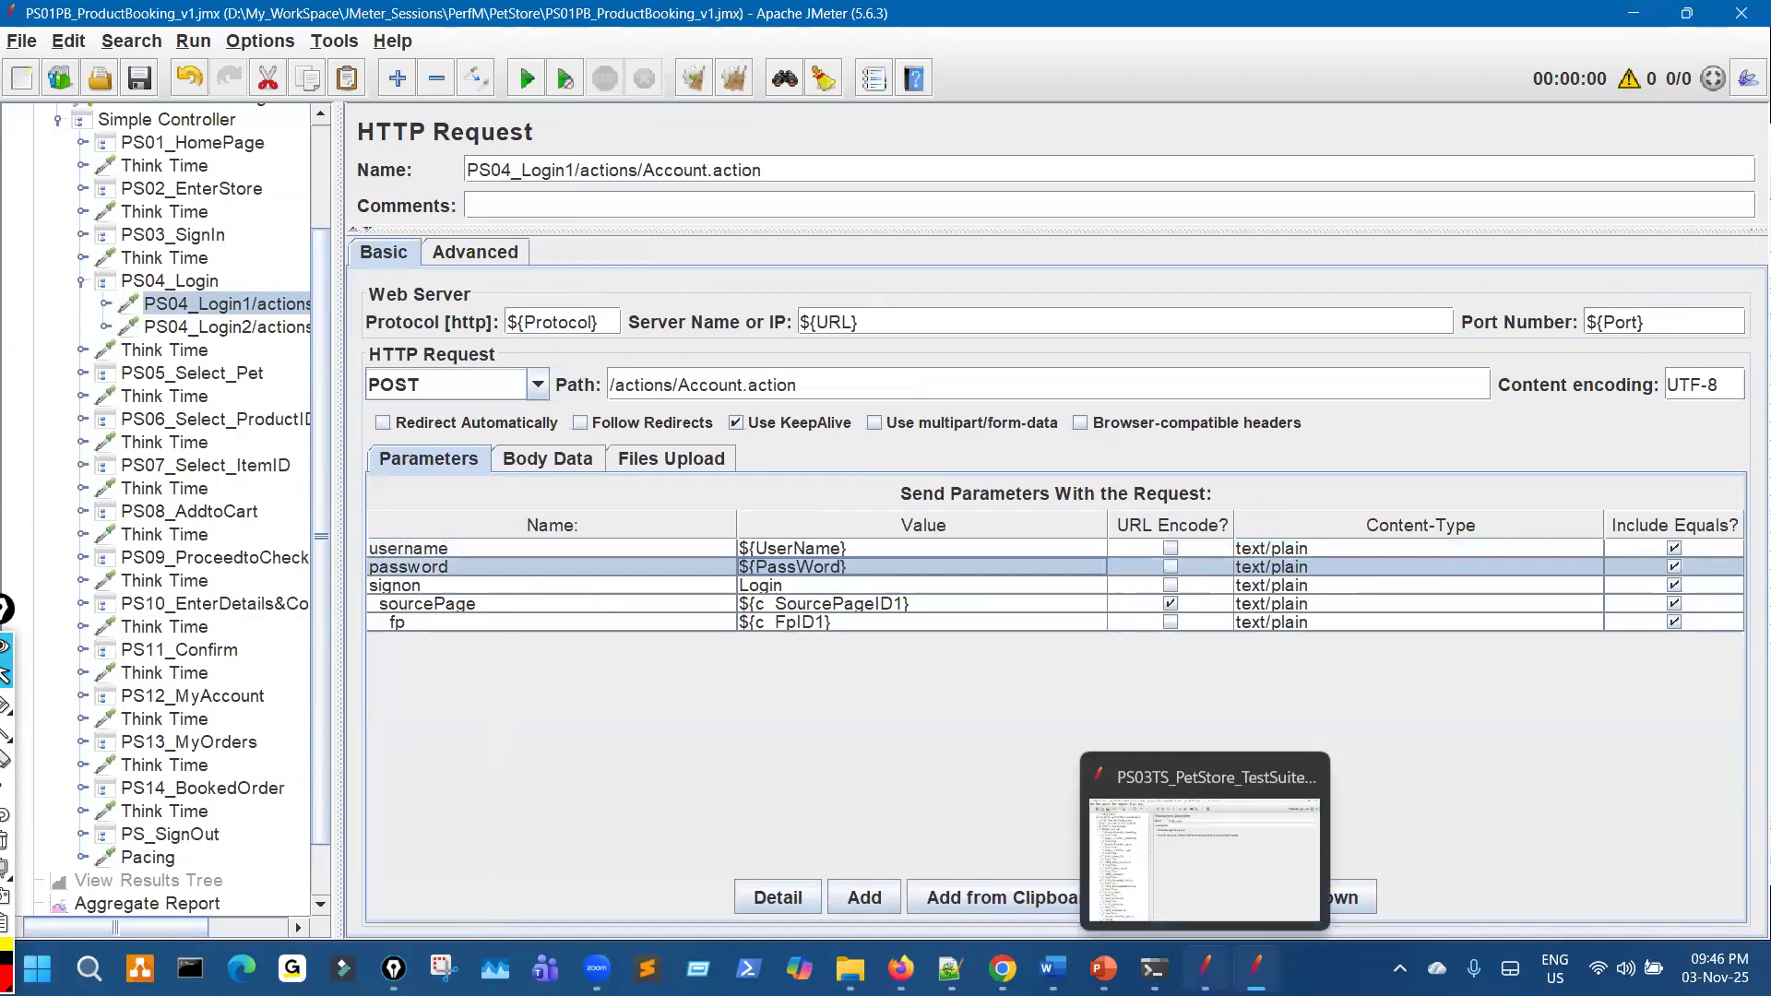
Switch back to the test suite's JMeter window and check which module UserRegistration's Module Controller_Login runs
{"action": "left_click", "coordinate": [1206, 969]}
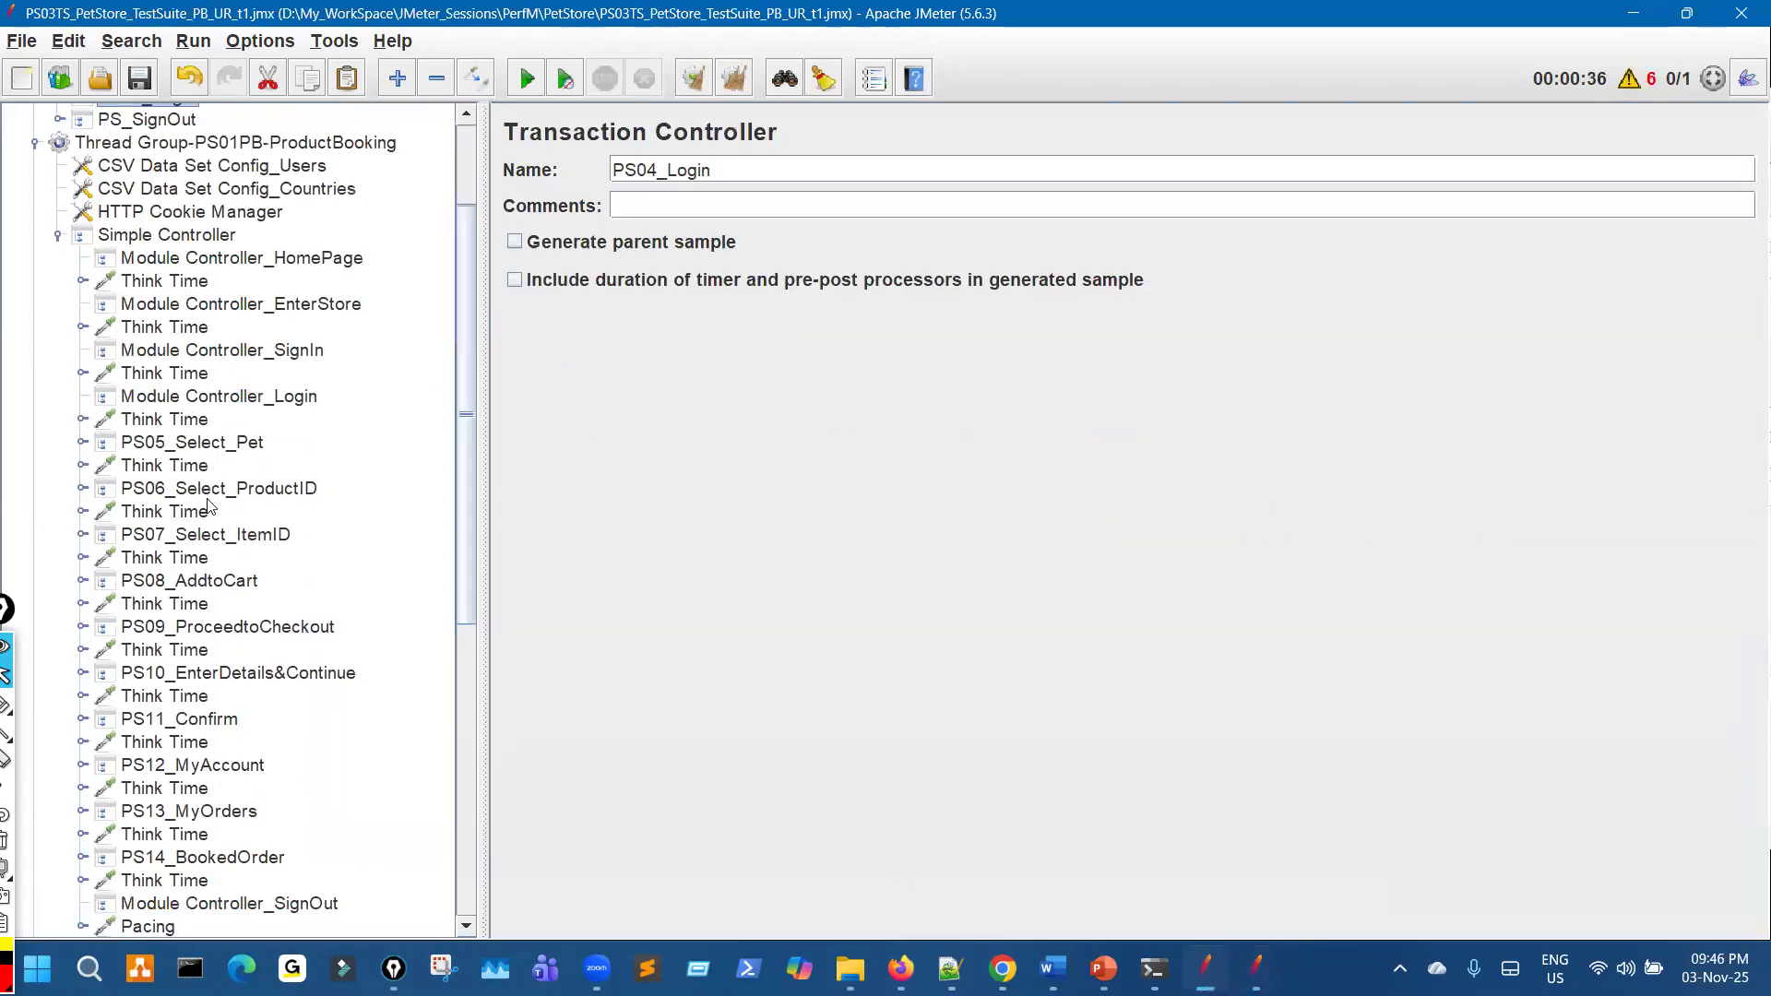
{"action": "scroll", "coordinate": [235, 553], "scroll_direction": "down", "scroll_amount": 8}
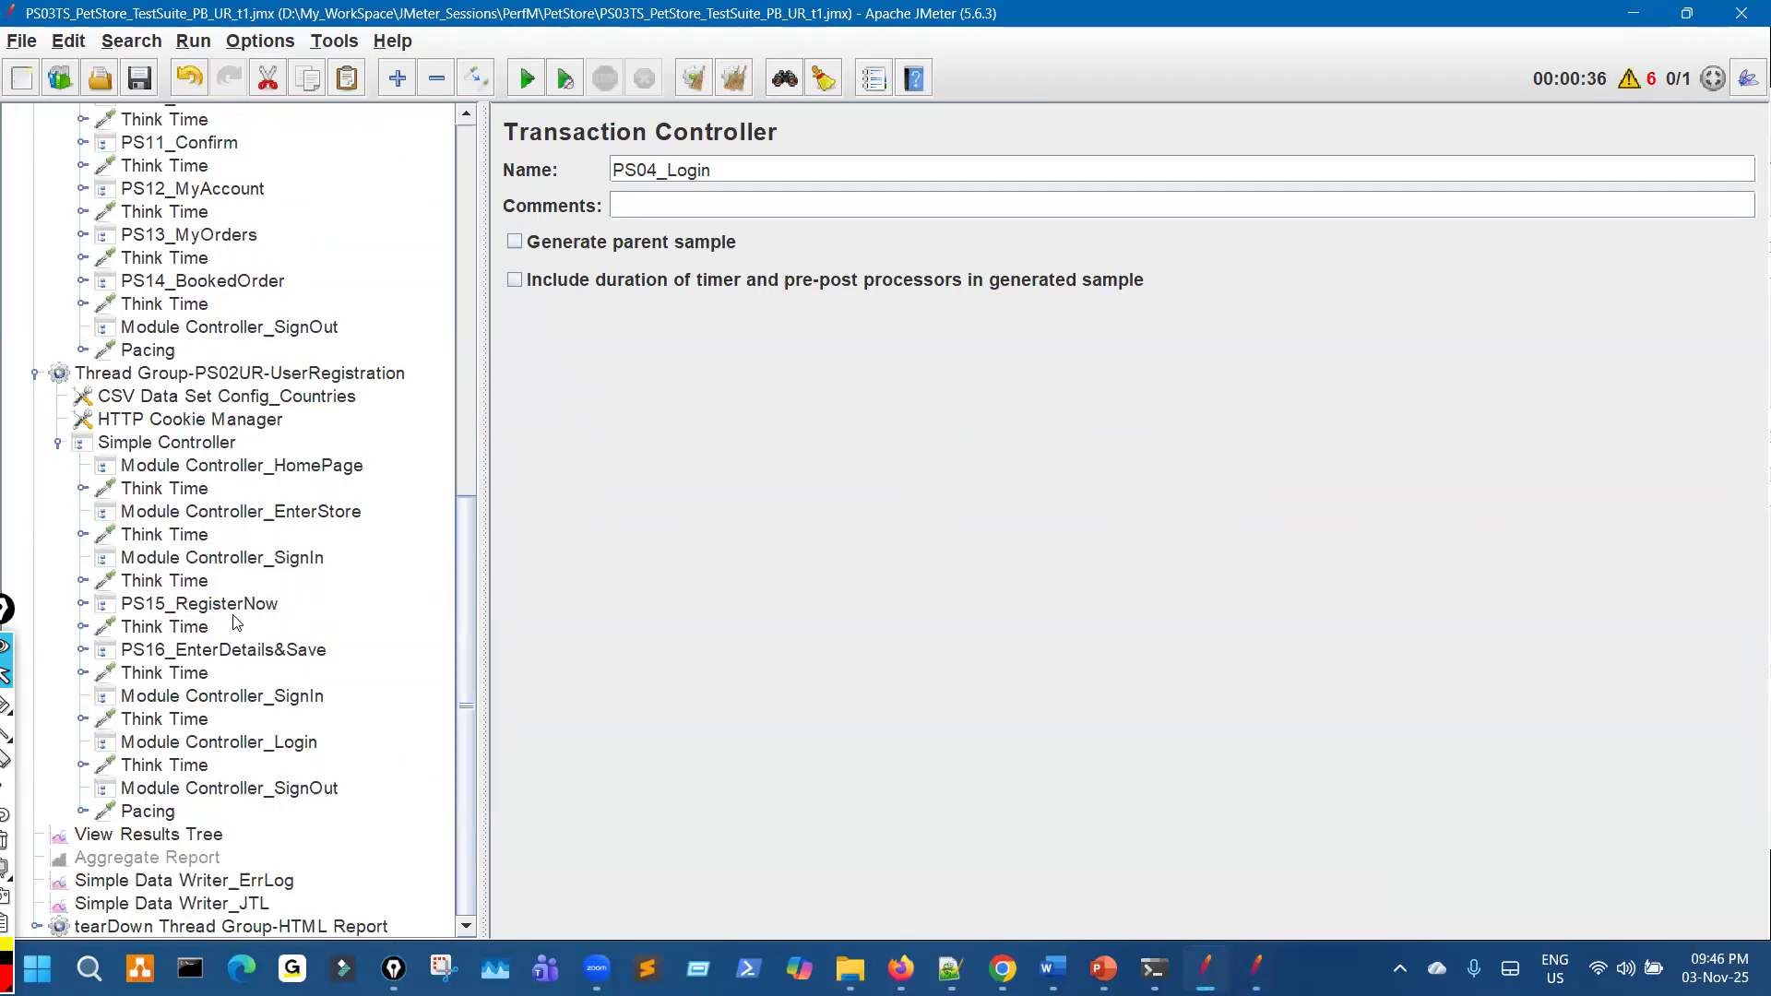
{"action": "left_click", "coordinate": [275, 743]}
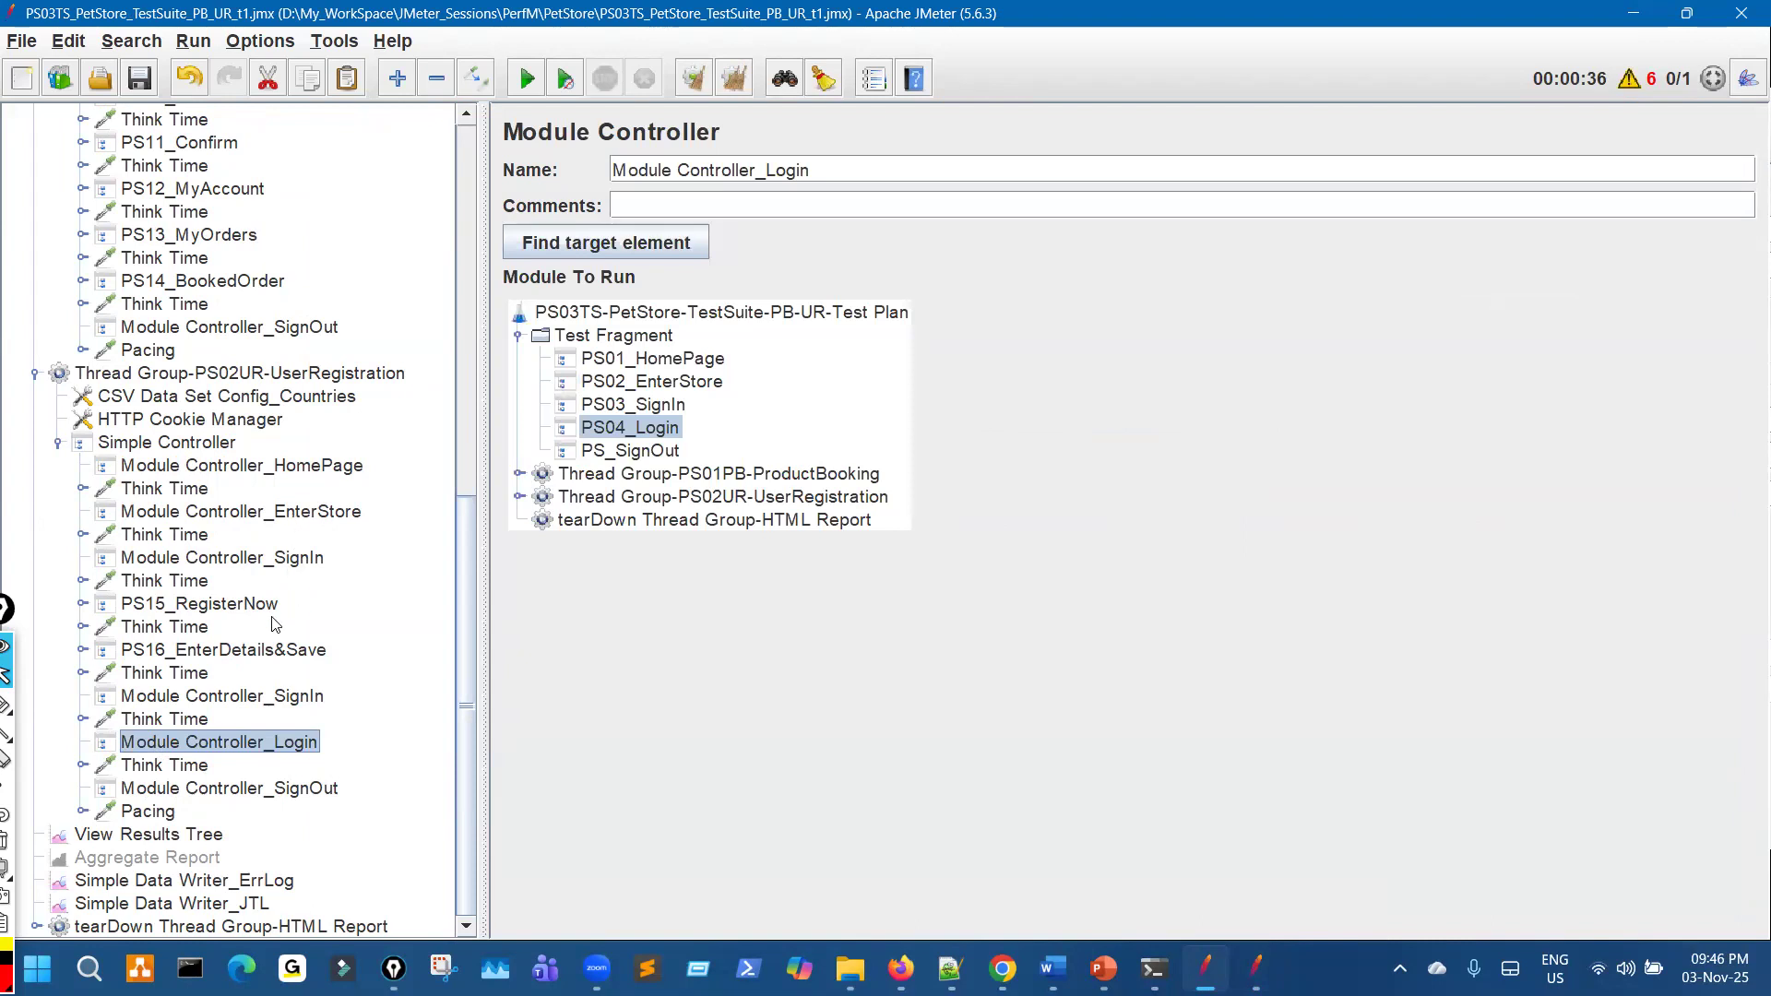
{"action": "left_click", "coordinate": [258, 651]}
{"action": "left_click", "coordinate": [281, 742]}
{"action": "scroll", "coordinate": [274, 611], "scroll_direction": "up", "scroll_amount": 7}
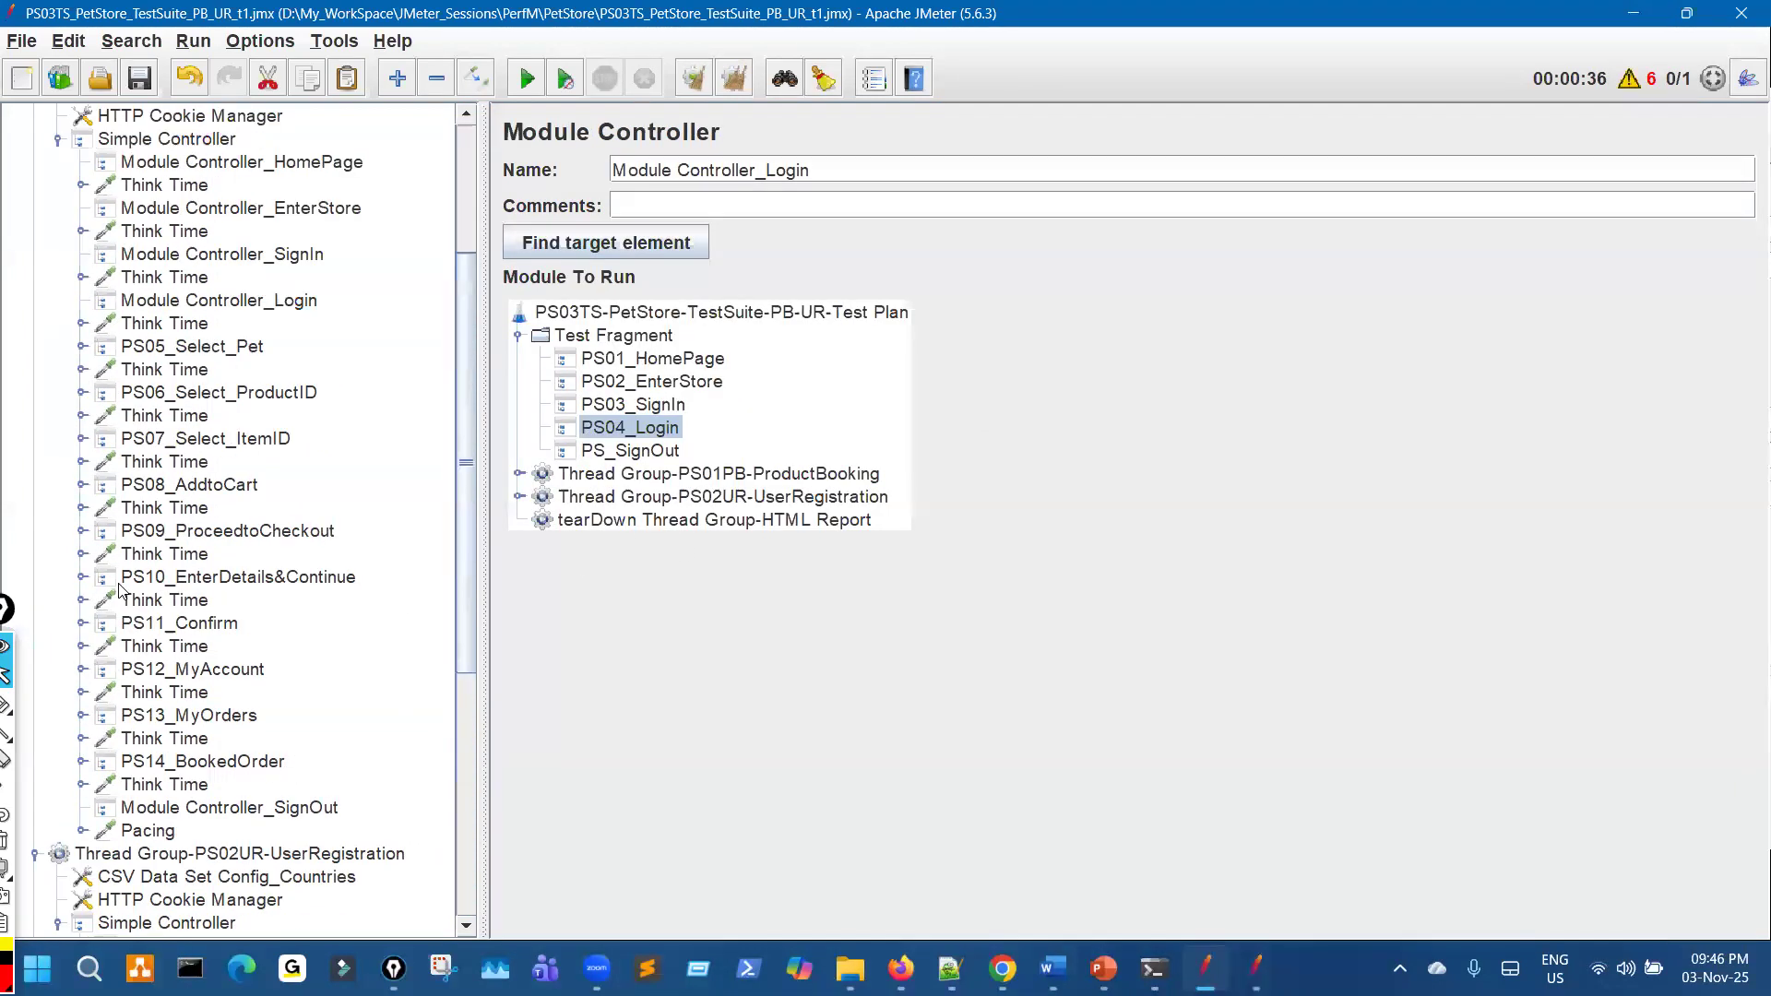
Remove the HomePage, EnterStore, SignIn, Login and SignOut Module Controllers from the Simple Controller of Thread Group-PS01PB-ProductBooking
{"action": "scroll", "coordinate": [384, 551], "scroll_direction": "up", "scroll_amount": 4}
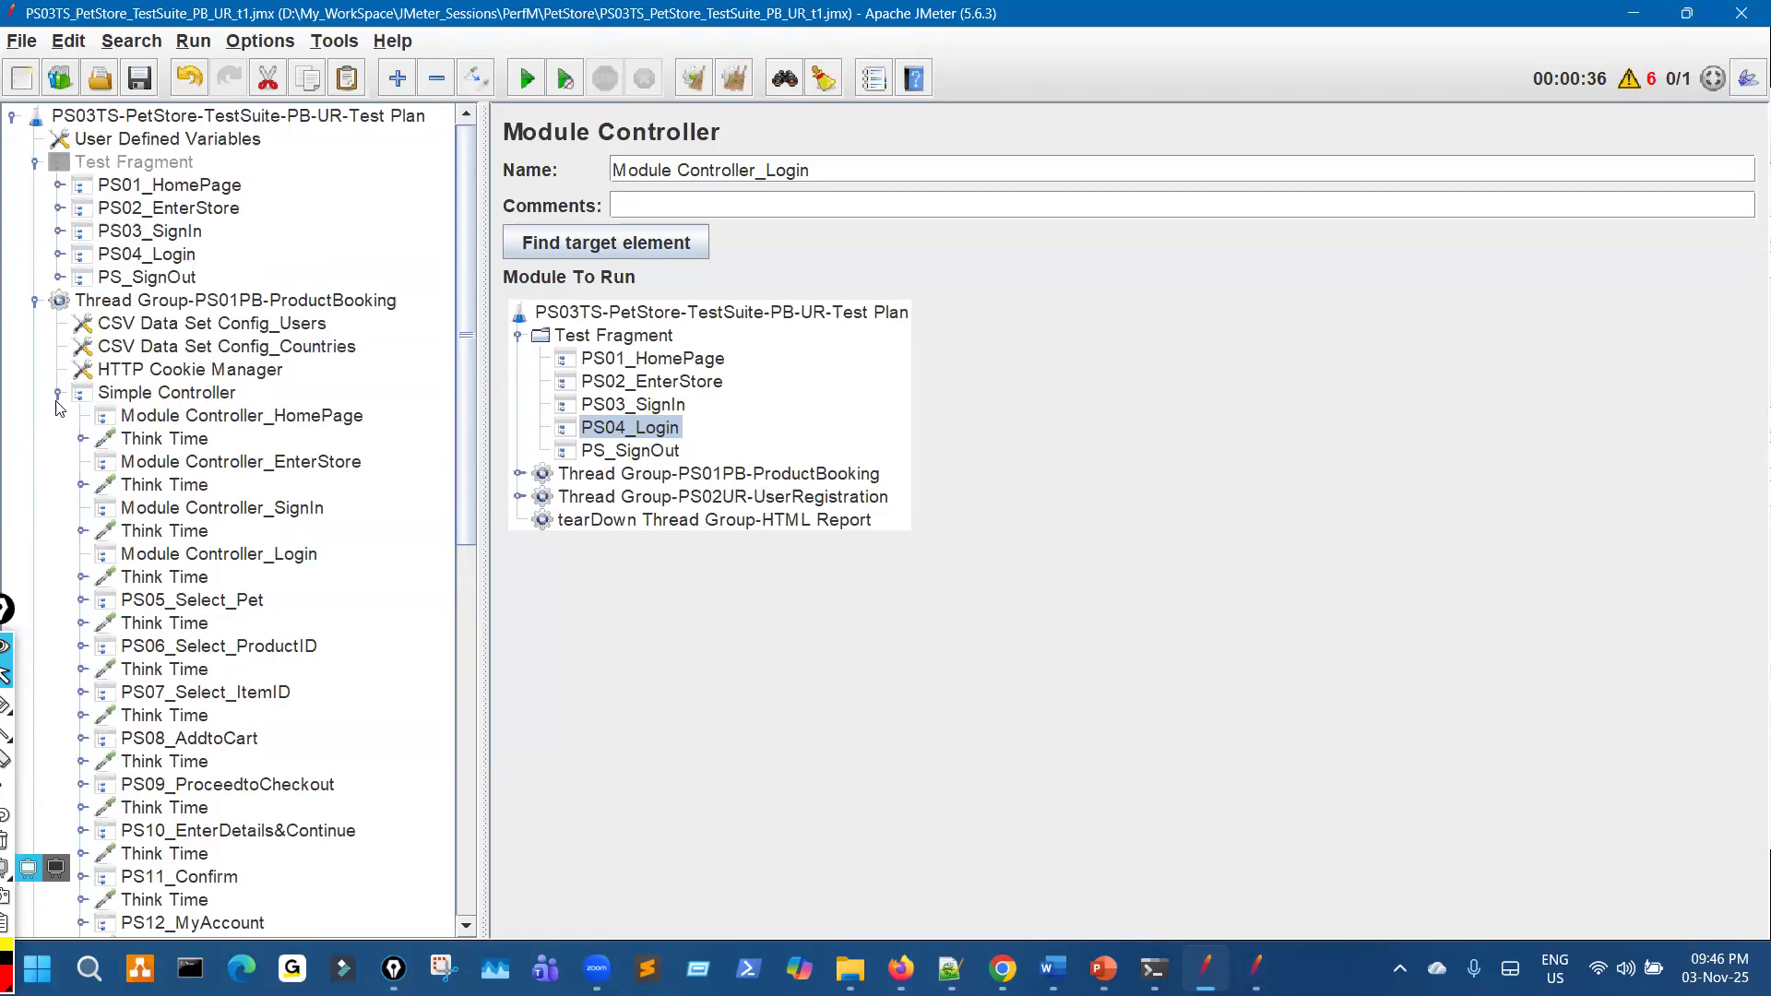
{"action": "left_click", "coordinate": [329, 420]}
{"action": "left_click", "coordinate": [343, 464], "text": "ctrl"}
{"action": "left_click", "coordinate": [306, 509], "text": "ctrl"}
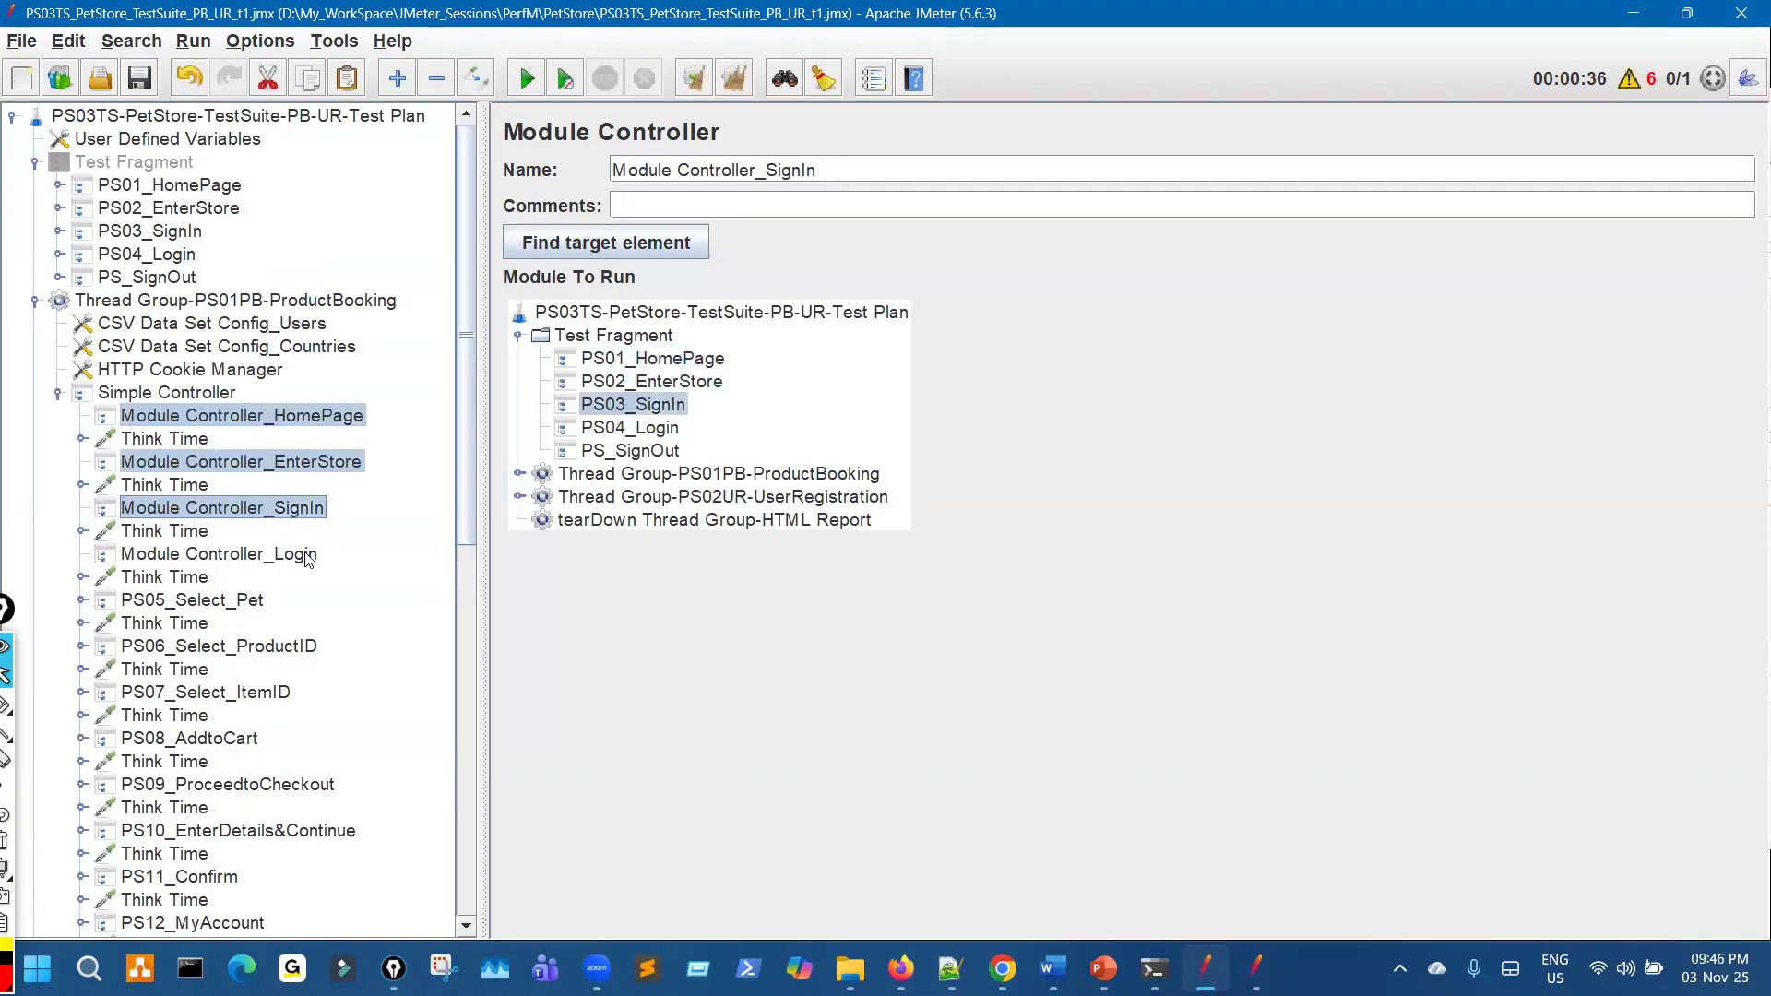
{"action": "left_click", "coordinate": [307, 557], "text": "ctrl"}
{"action": "scroll", "coordinate": [307, 563], "scroll_direction": "down", "scroll_amount": 7}
{"action": "left_click", "coordinate": [305, 578], "text": "ctrl"}
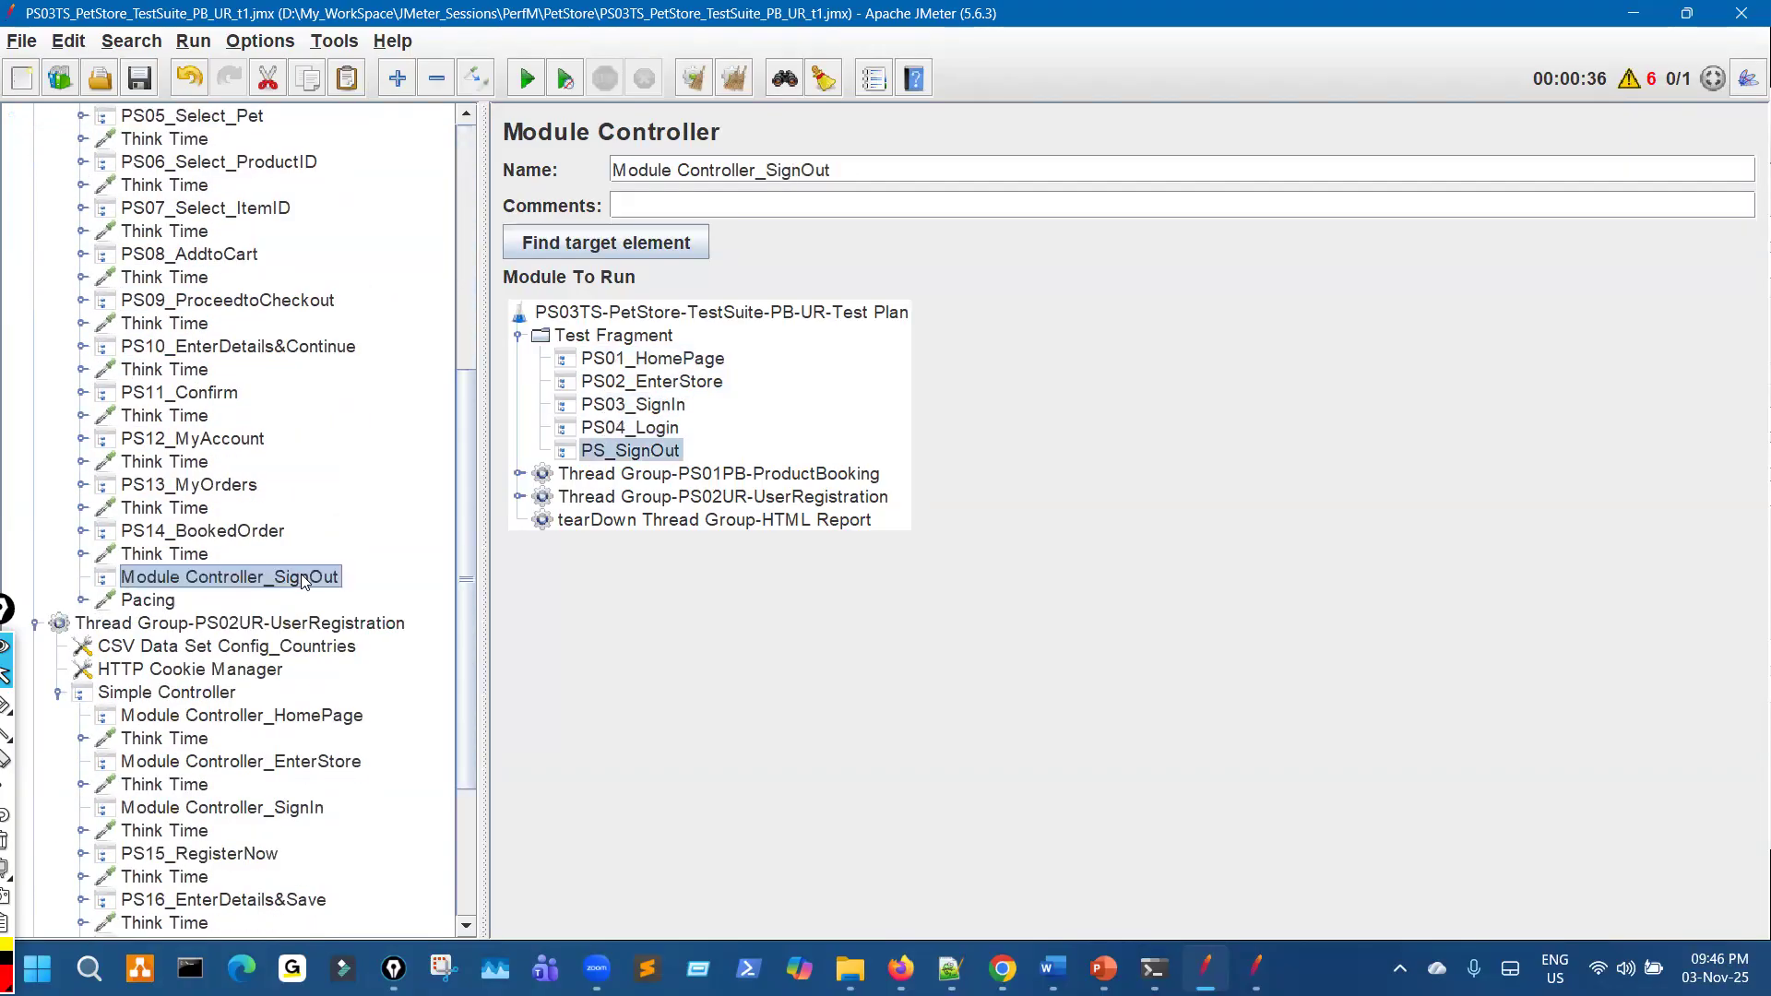
{"action": "left_click", "coordinate": [270, 80]}
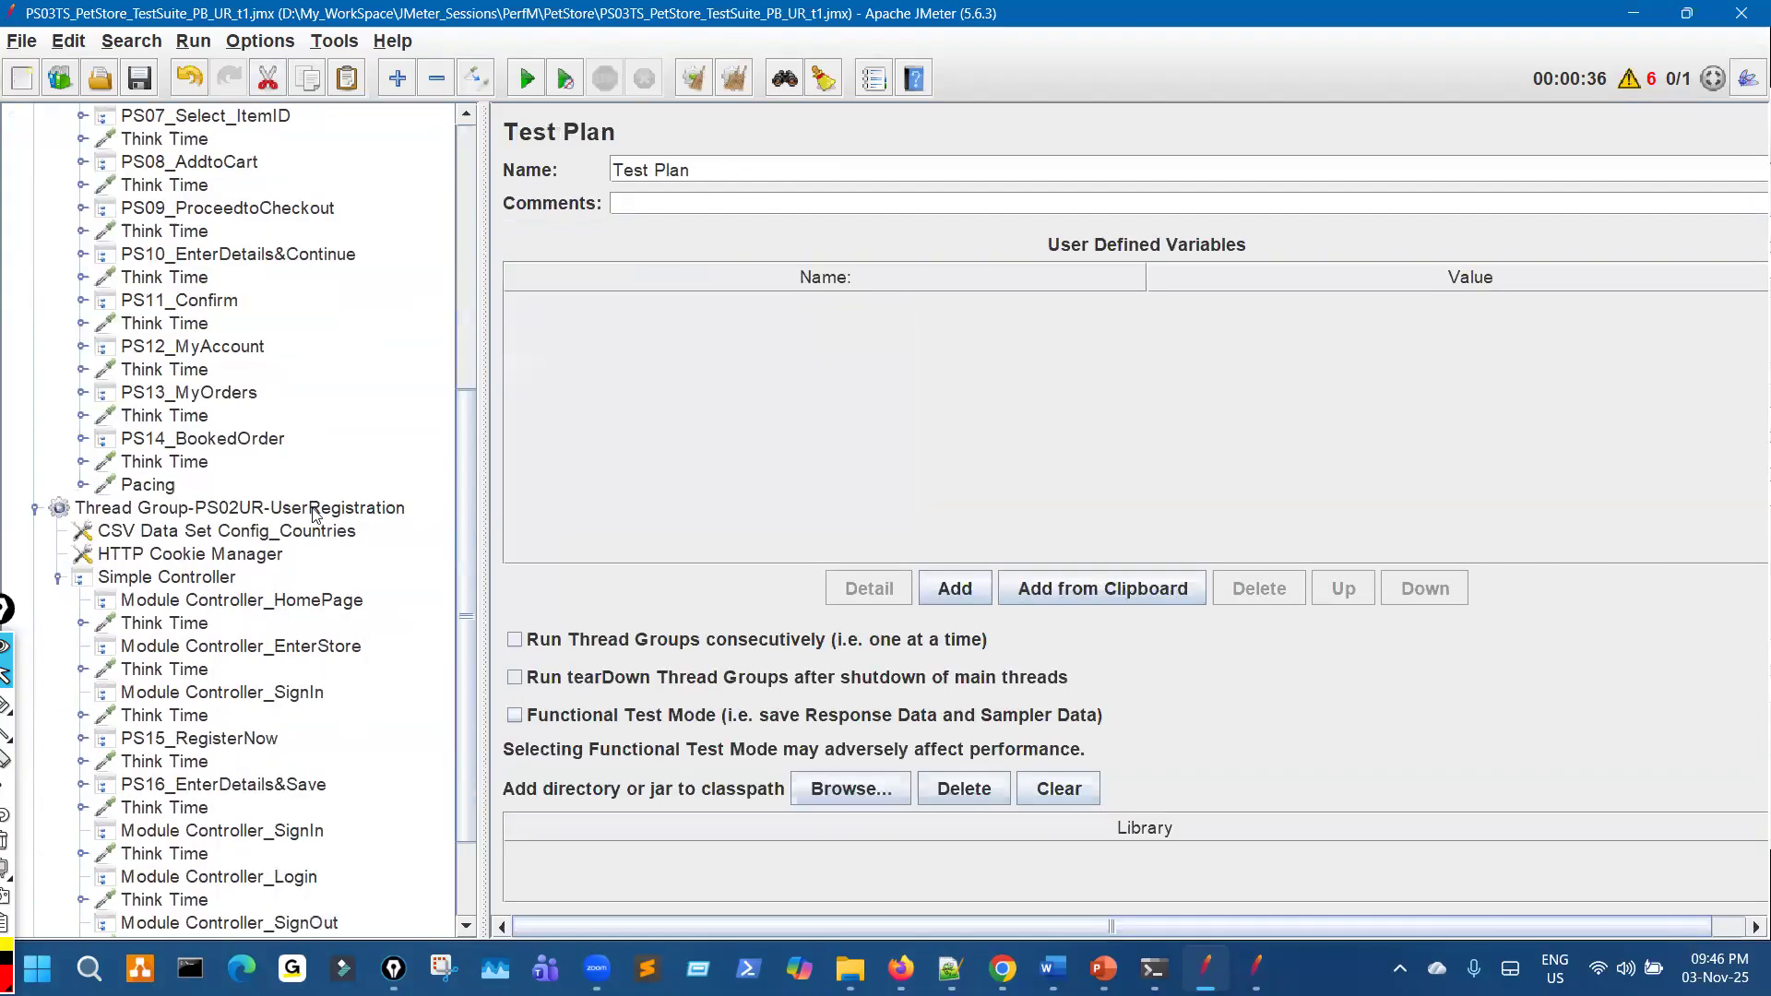
Remove the HomePage, EnterStore, both SignIn, Login and SignOut Module Controllers from UserRegistration's Simple Controller
{"action": "scroll", "coordinate": [316, 416], "scroll_direction": "down", "scroll_amount": 2}
{"action": "left_click", "coordinate": [315, 467]}
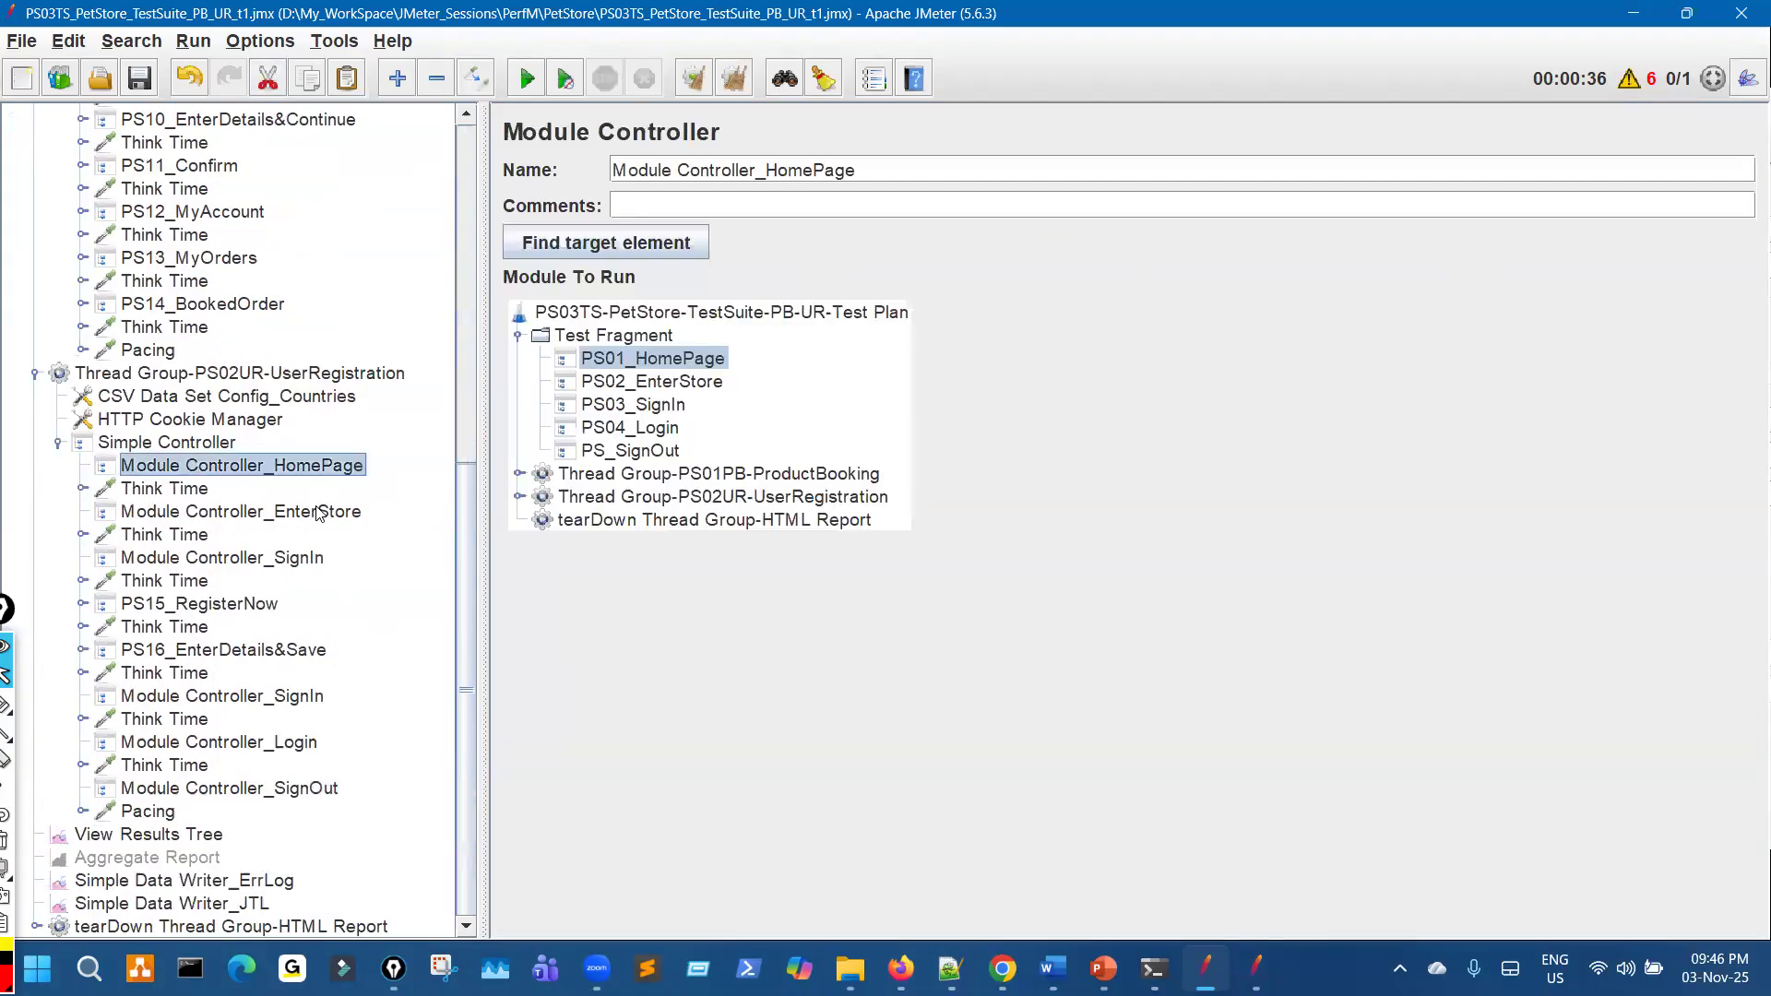
{"action": "left_click", "coordinate": [310, 511], "text": "ctrl"}
{"action": "left_click", "coordinate": [307, 559], "text": "ctrl"}
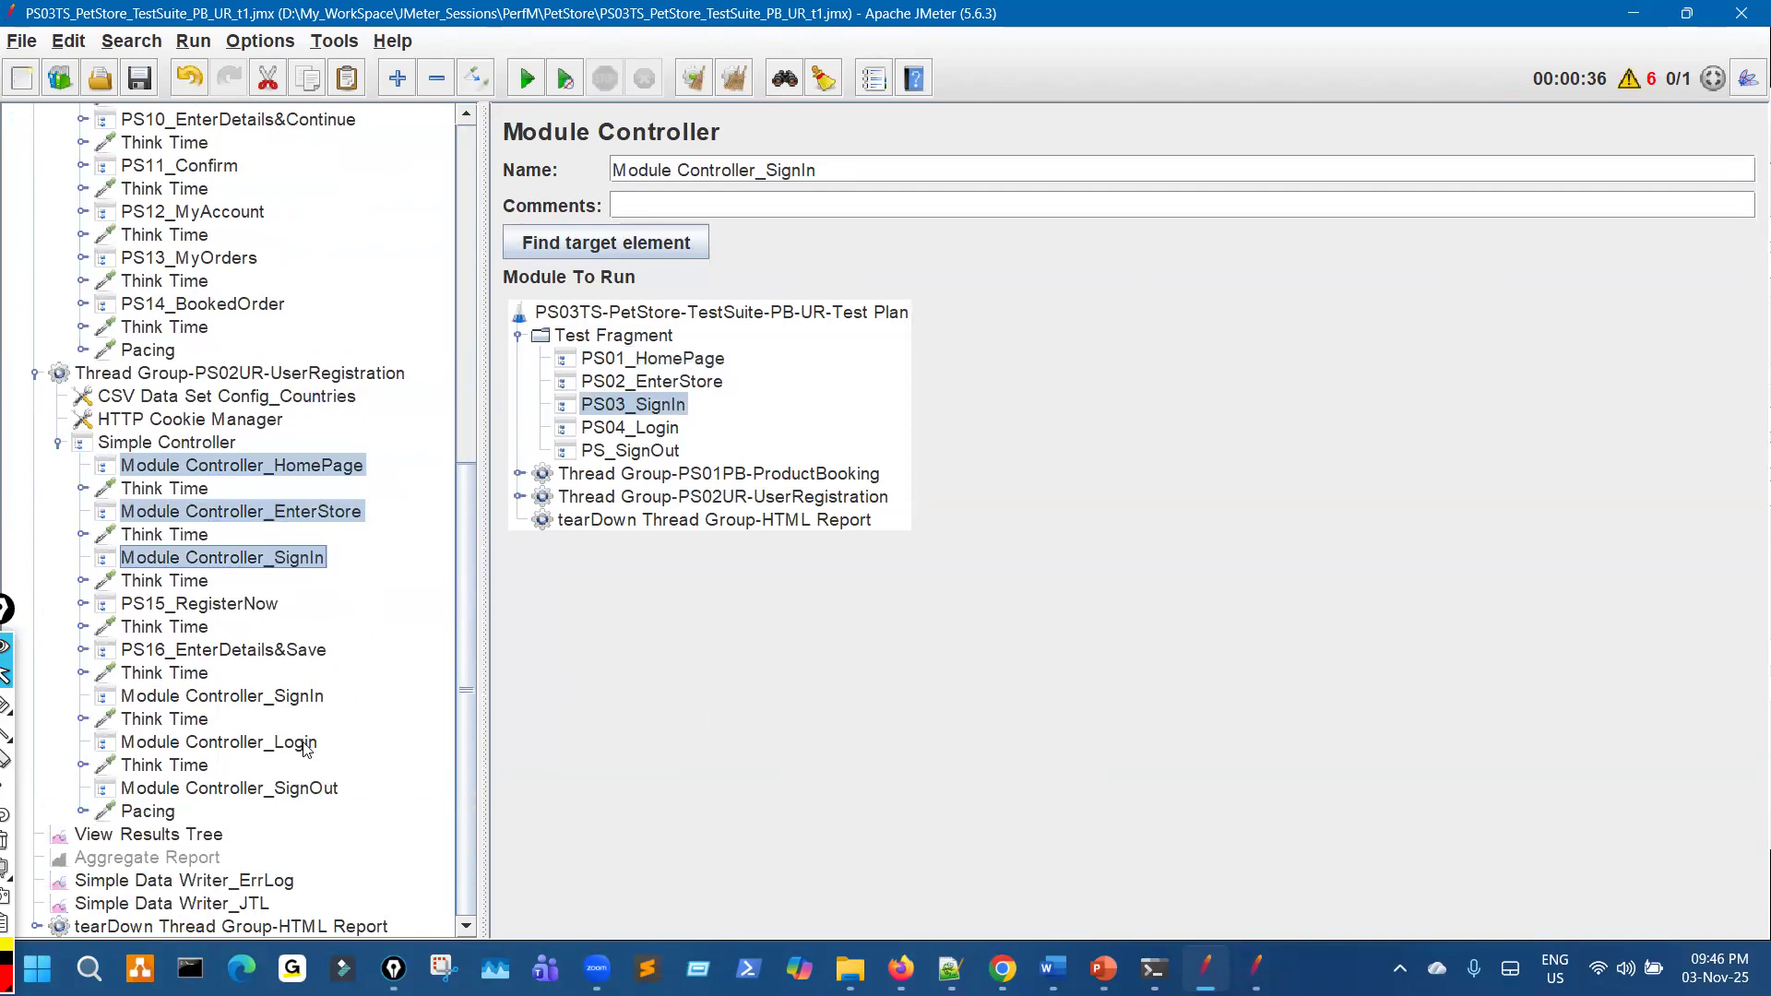
{"action": "left_click", "coordinate": [307, 698], "text": "ctrl"}
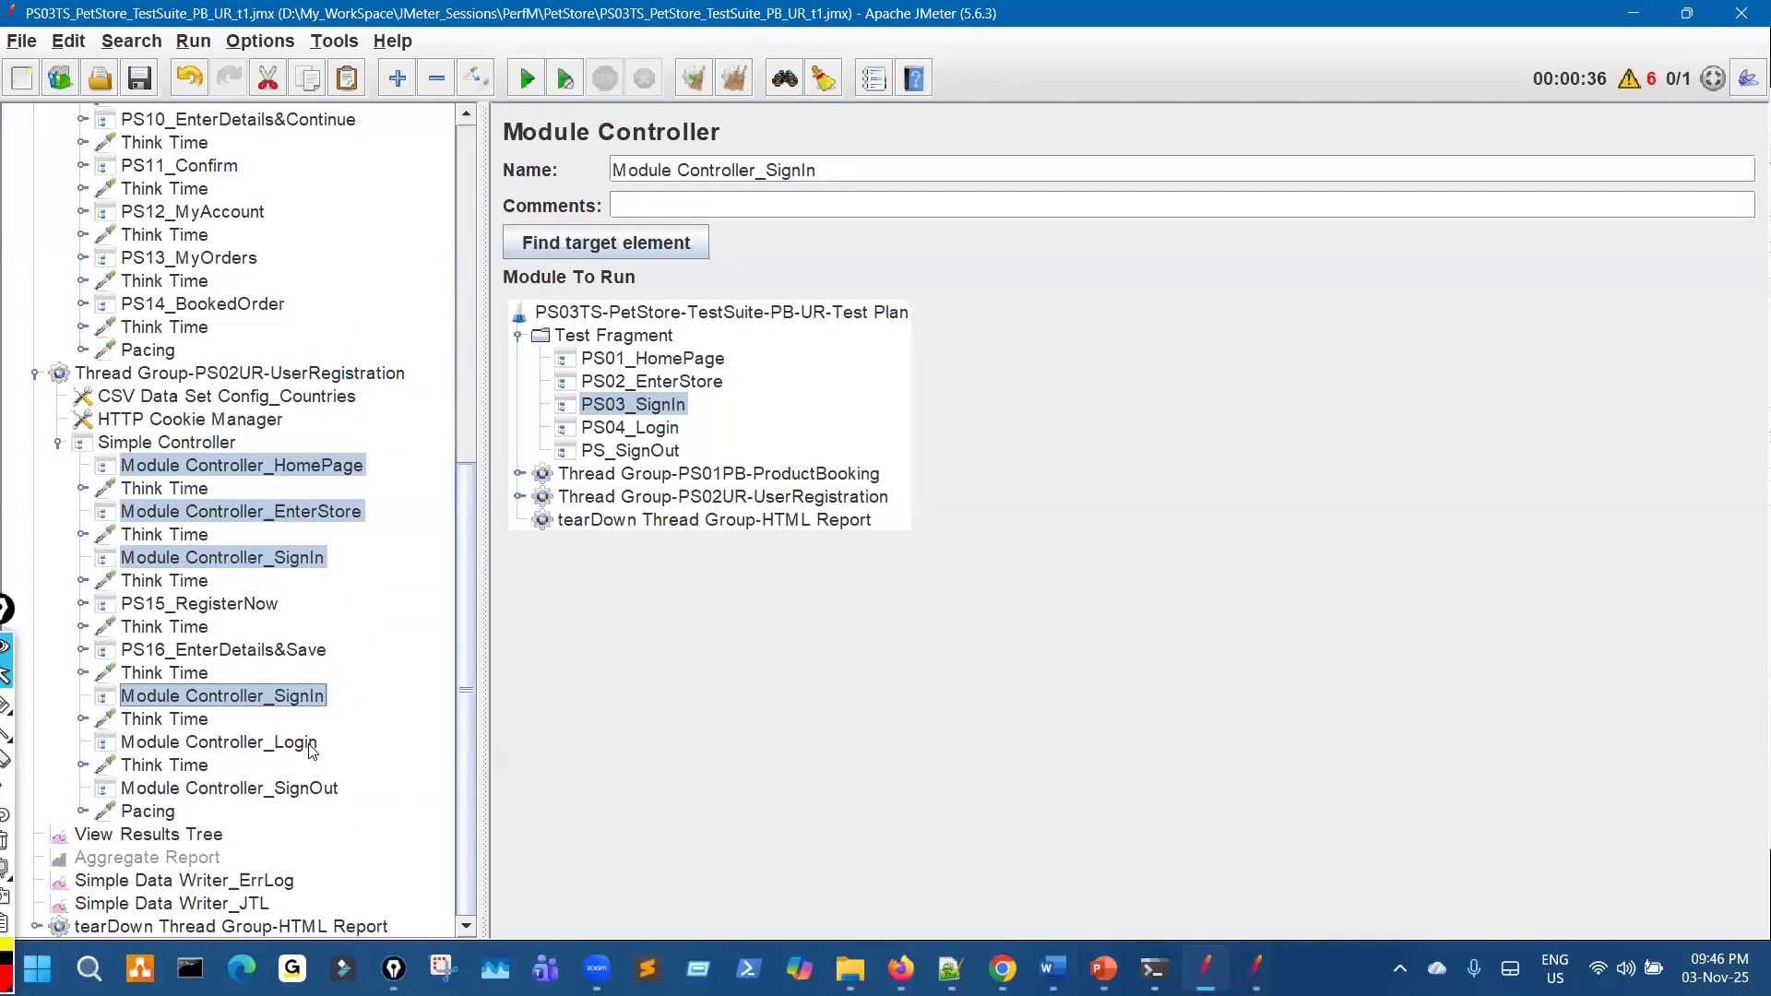
{"action": "left_click", "coordinate": [312, 743], "text": "ctrl"}
{"action": "left_click", "coordinate": [315, 790], "text": "ctrl"}
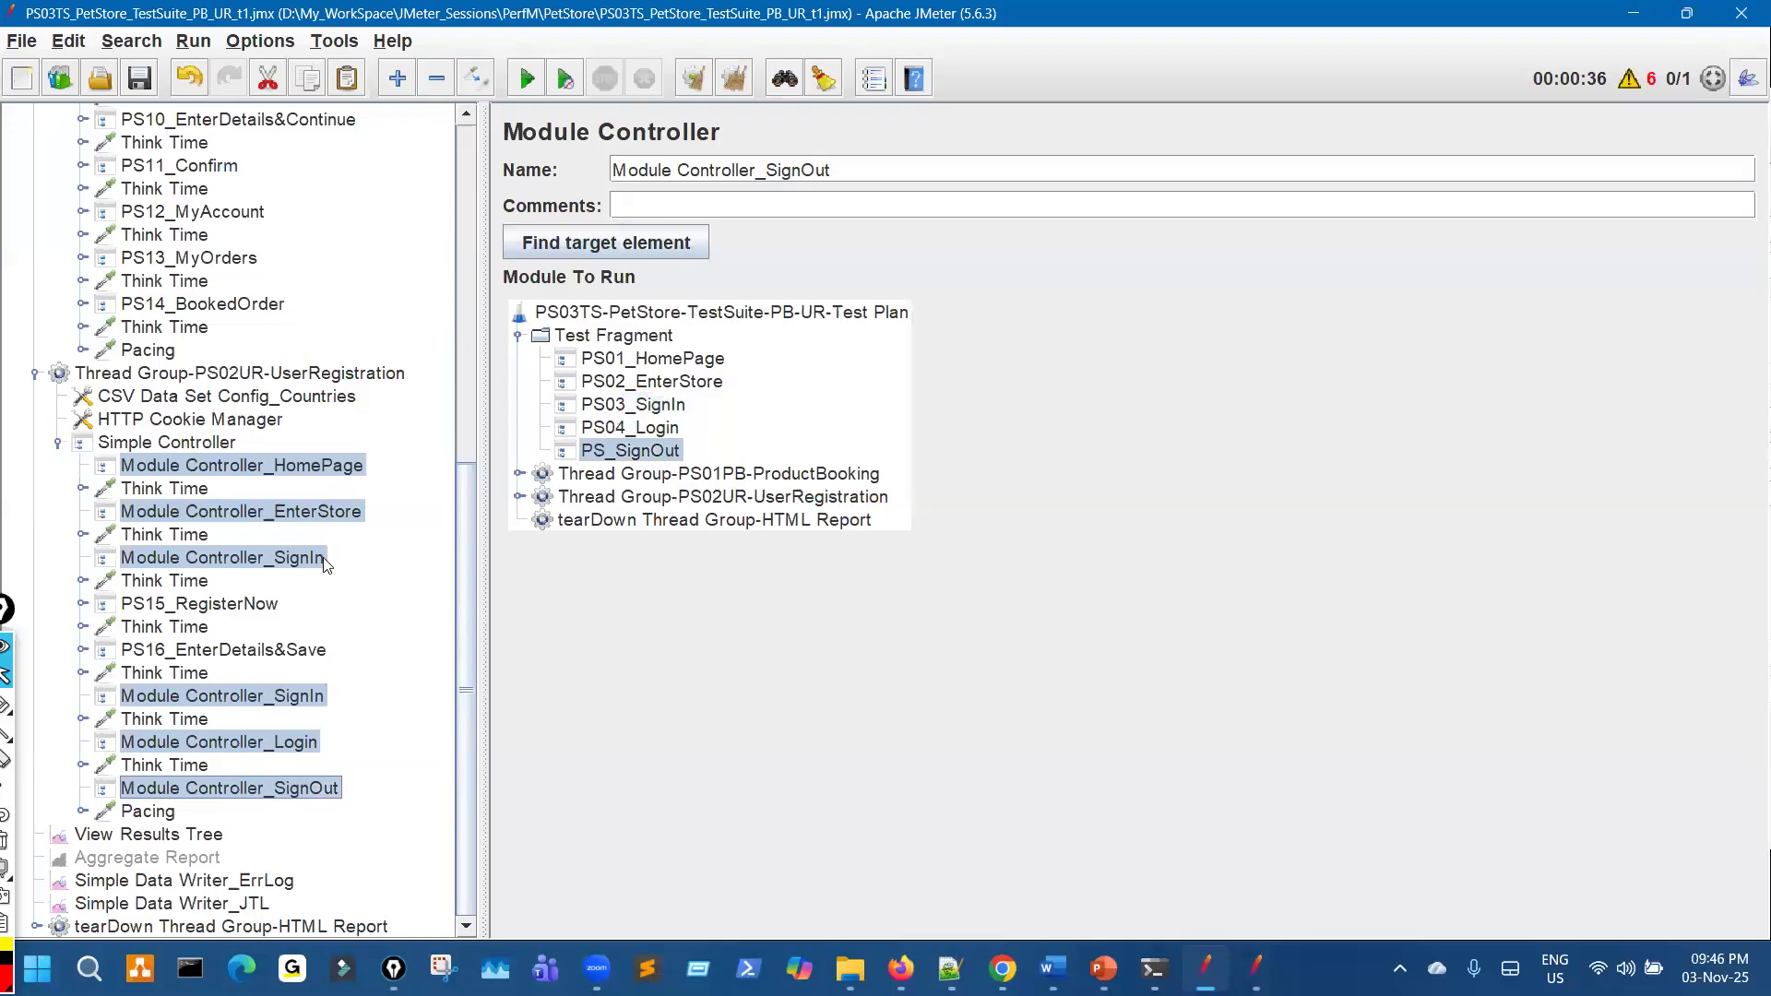
{"action": "left_click", "coordinate": [269, 84]}
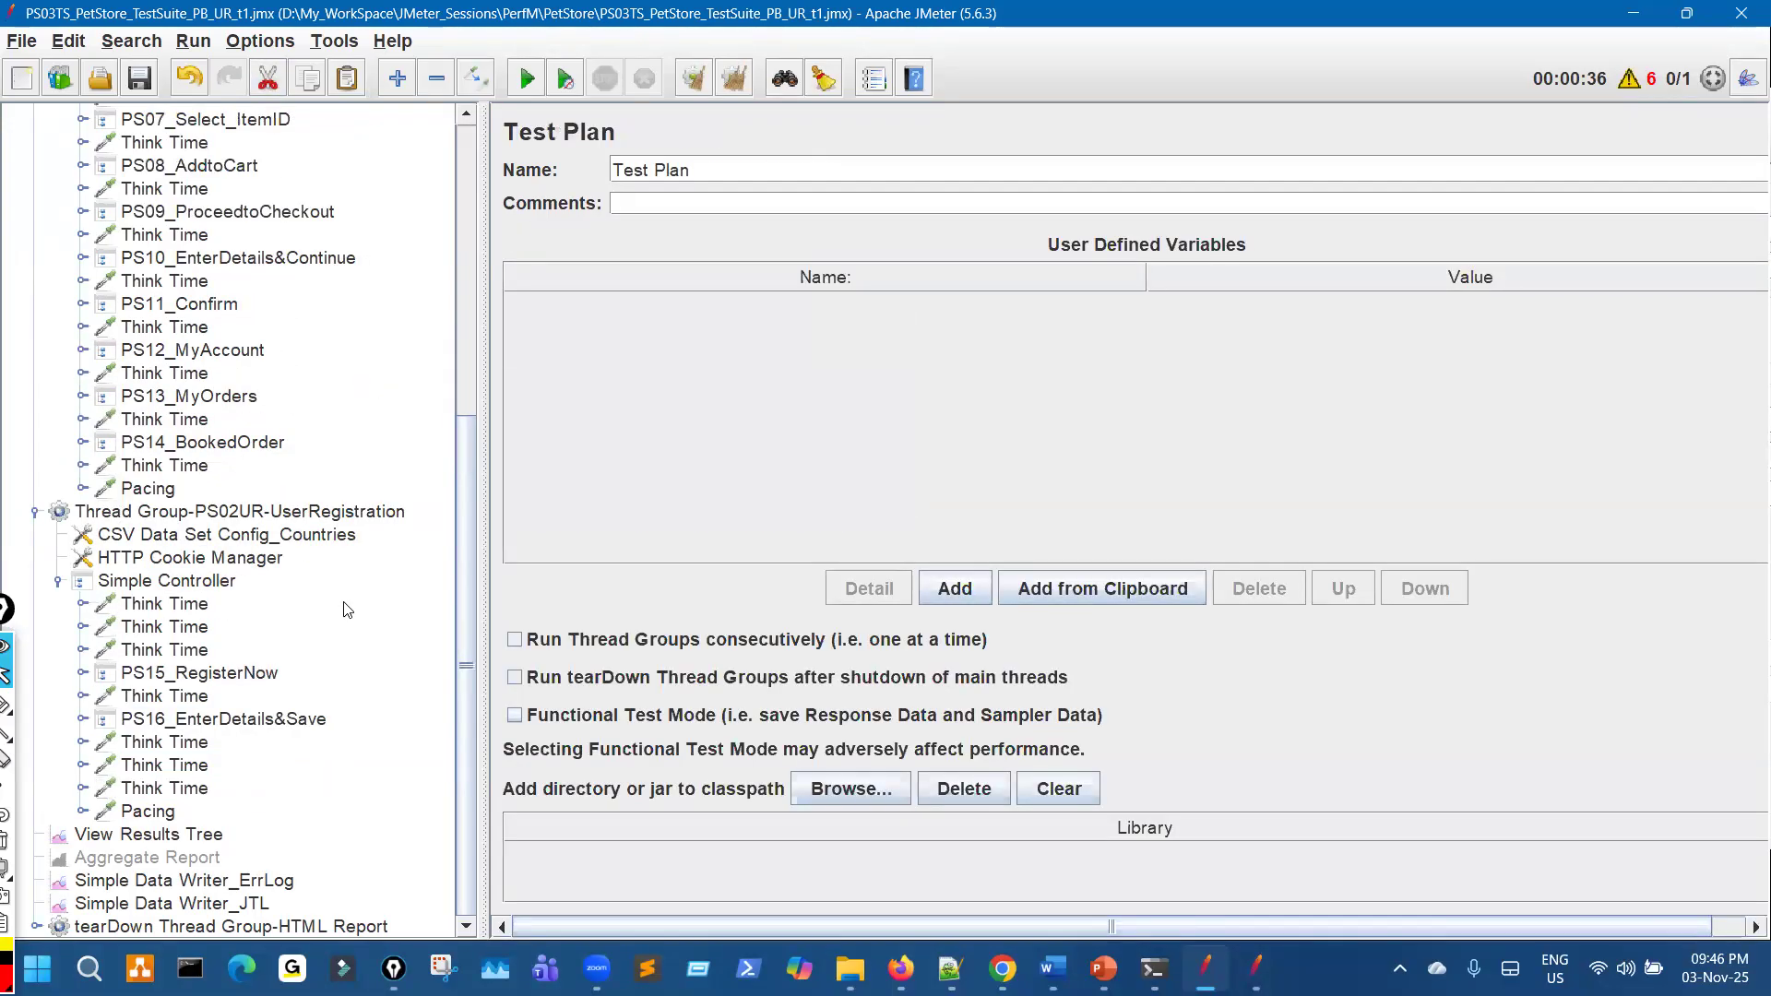
Review both thread groups for leftover Module Controllers and save the test suite
{"action": "scroll", "coordinate": [347, 610], "scroll_direction": "up", "scroll_amount": 7}
{"action": "scroll", "coordinate": [343, 503], "scroll_direction": "down", "scroll_amount": 7}
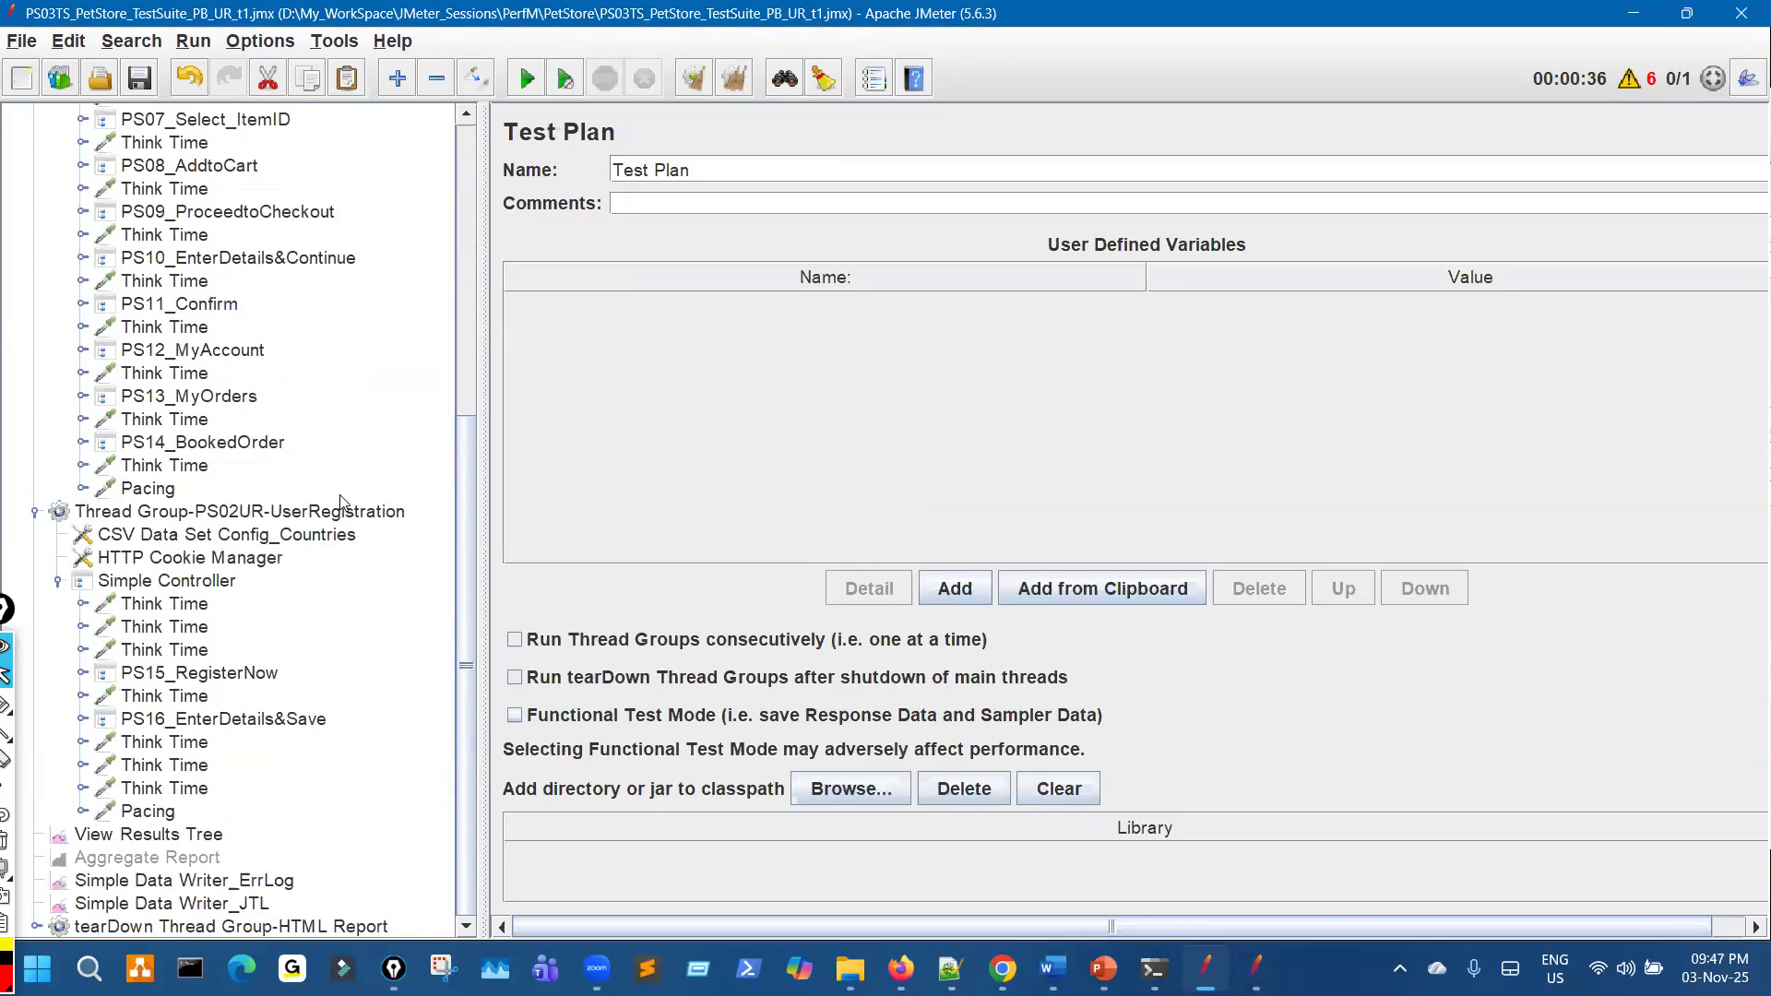
{"action": "scroll", "coordinate": [339, 503], "scroll_direction": "up", "scroll_amount": 6}
{"action": "left_click", "coordinate": [140, 83]}
Switch to PowerPoint to check the slide listing the three ways to build a test suite, and return to JMeter
{"action": "left_click", "coordinate": [1104, 969]}
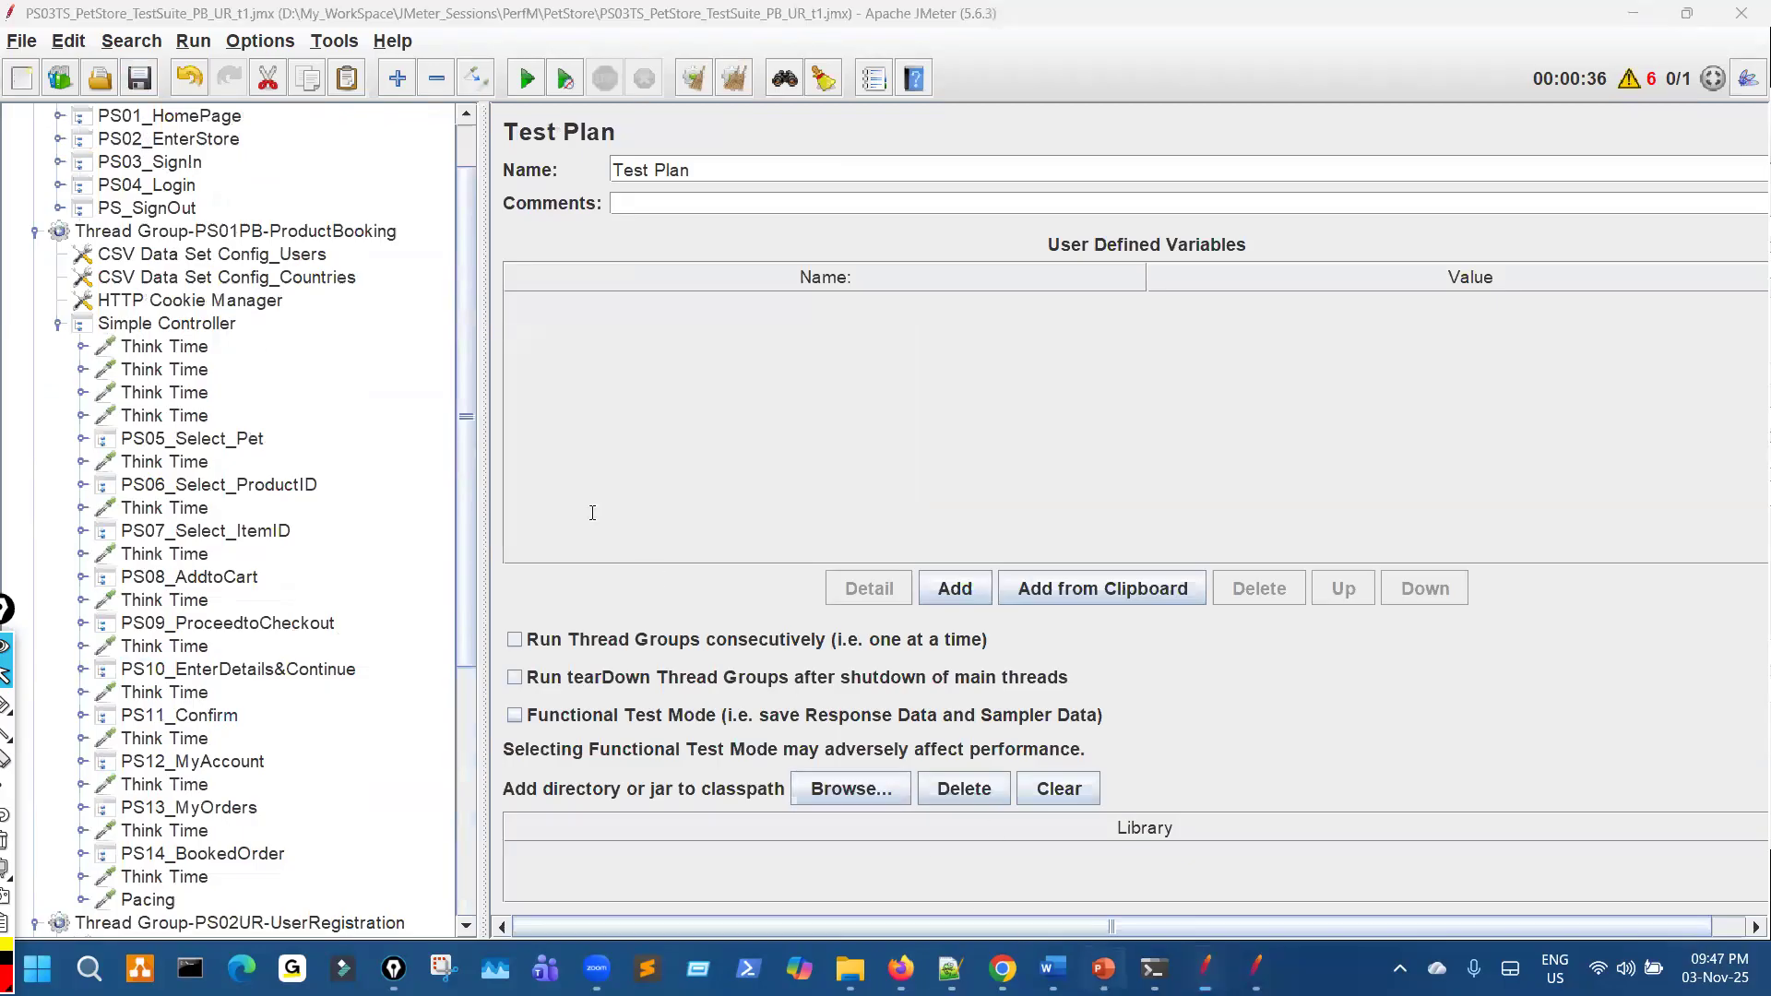
{"action": "left_click", "coordinate": [441, 457]}
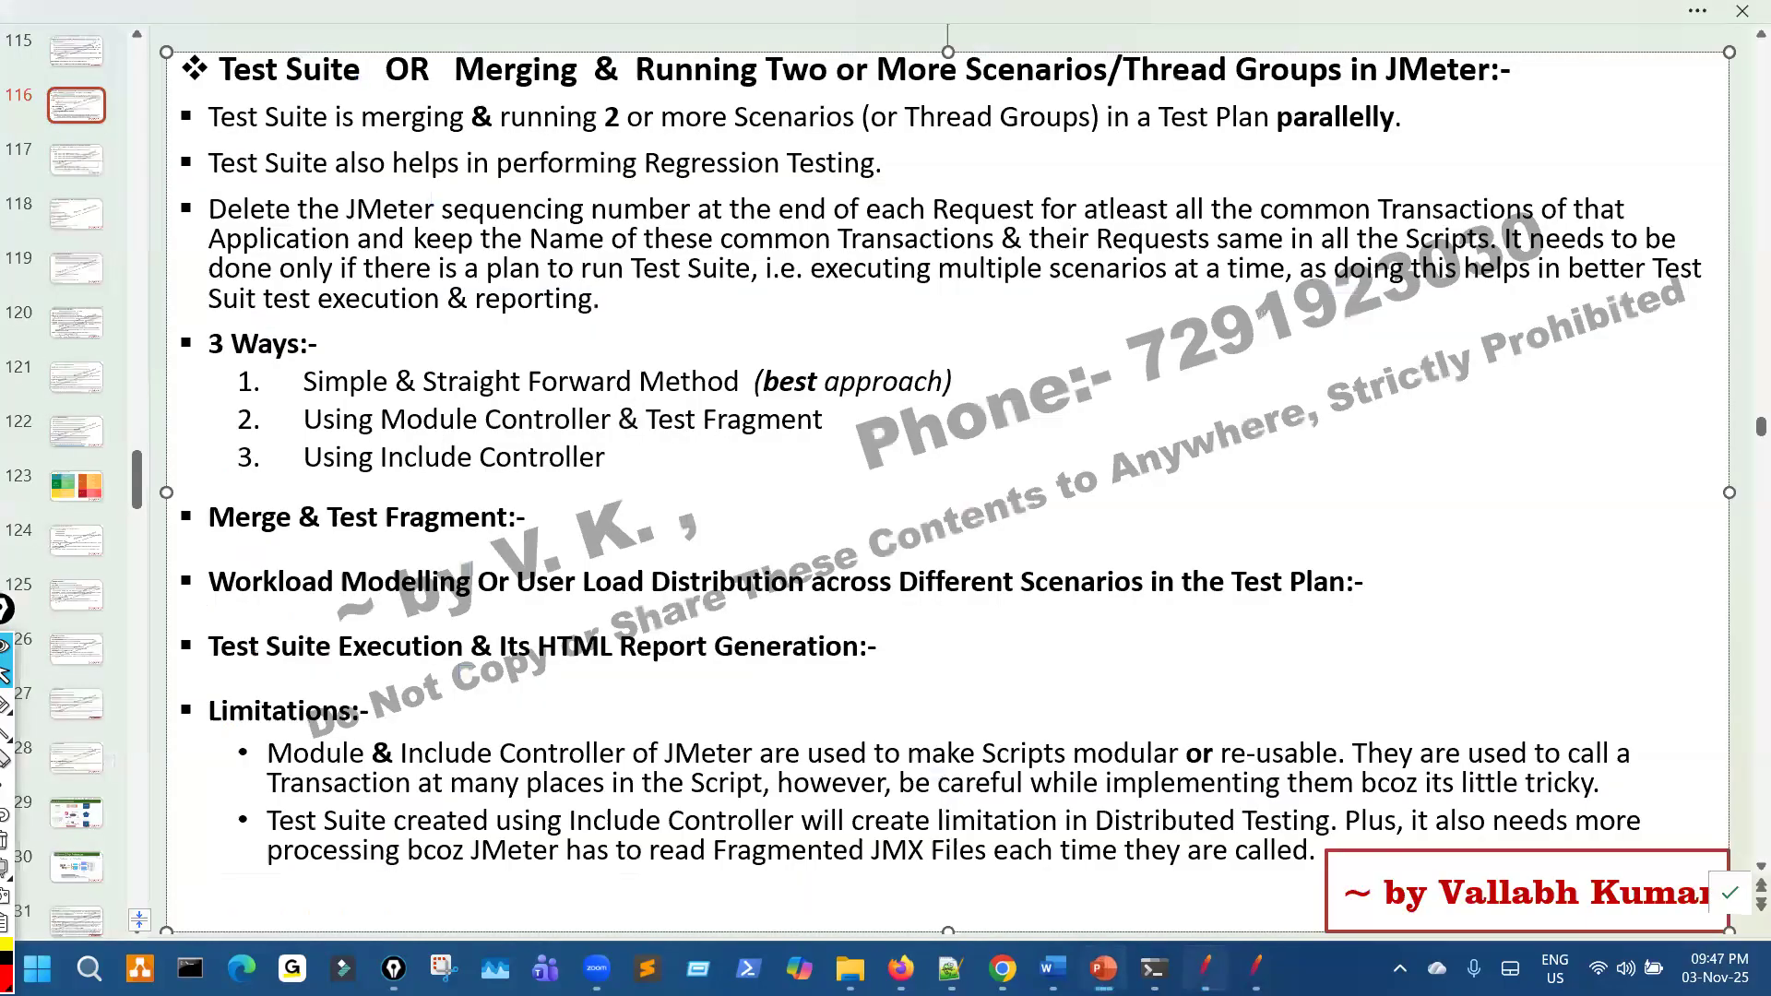
{"action": "left_click", "coordinate": [1205, 968]}
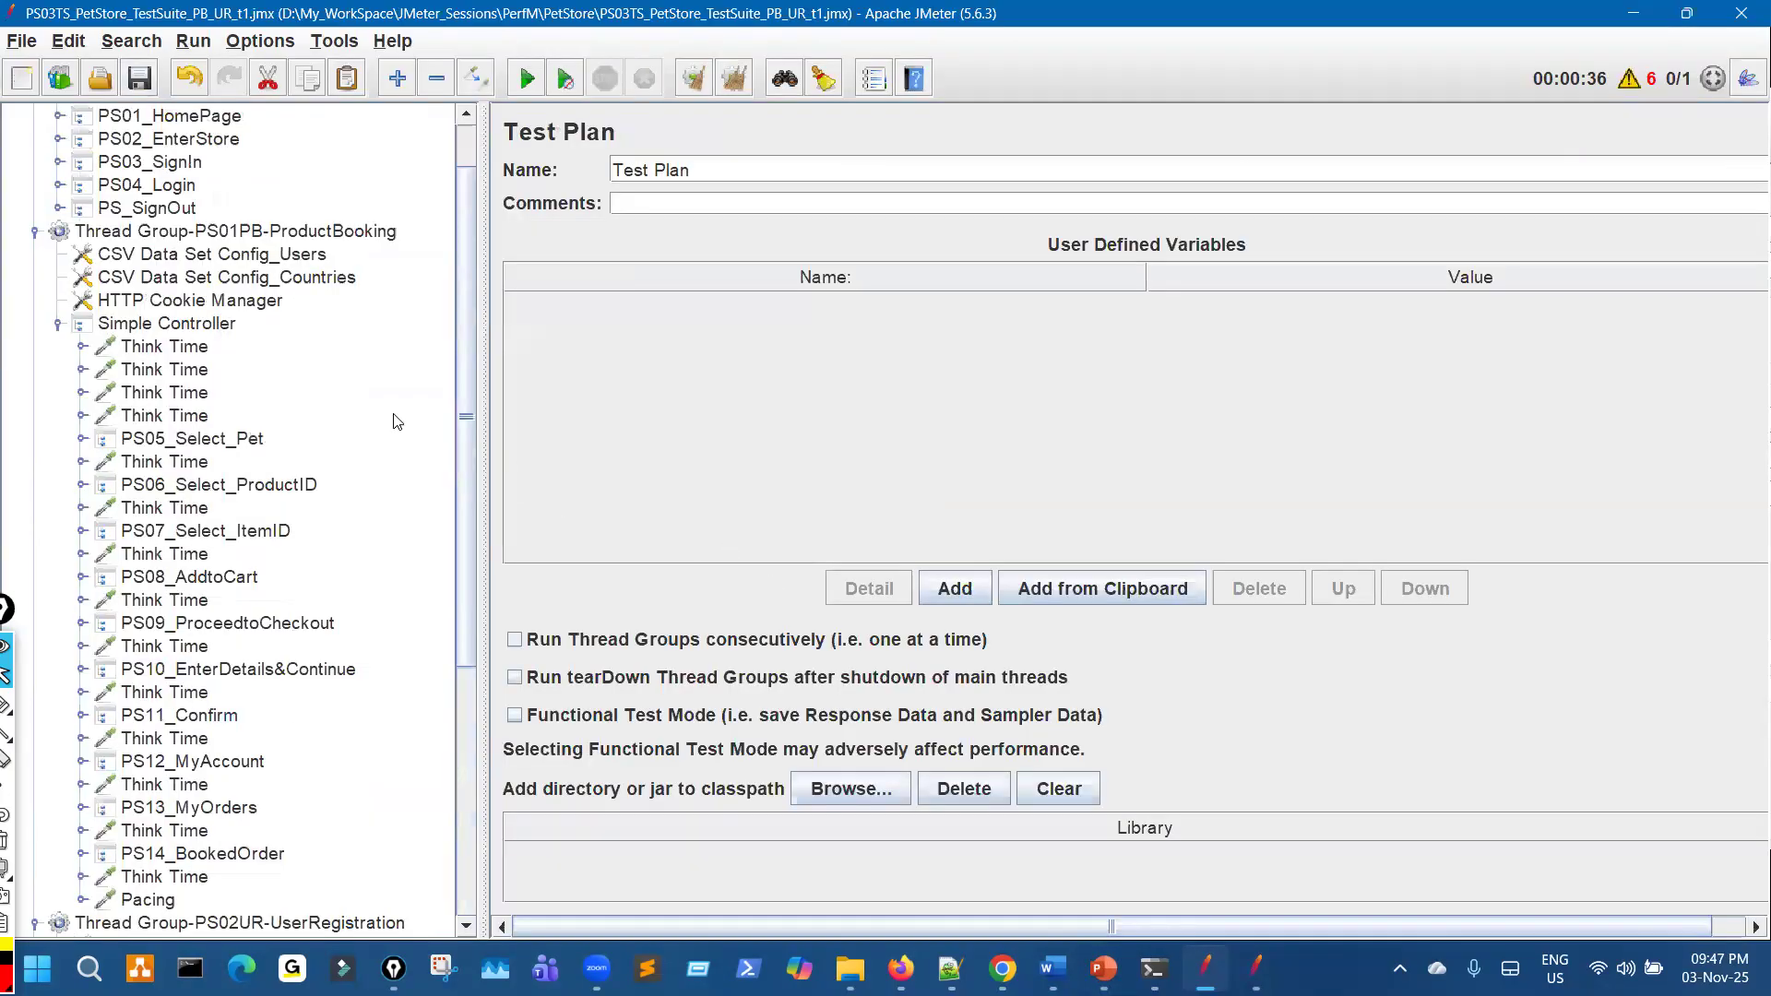
Save the PS01_HomePage transaction as the test fragment file PS01_HomePage.jmx in the PetStore folder
{"action": "scroll", "coordinate": [397, 421], "scroll_direction": "up", "scroll_amount": 1}
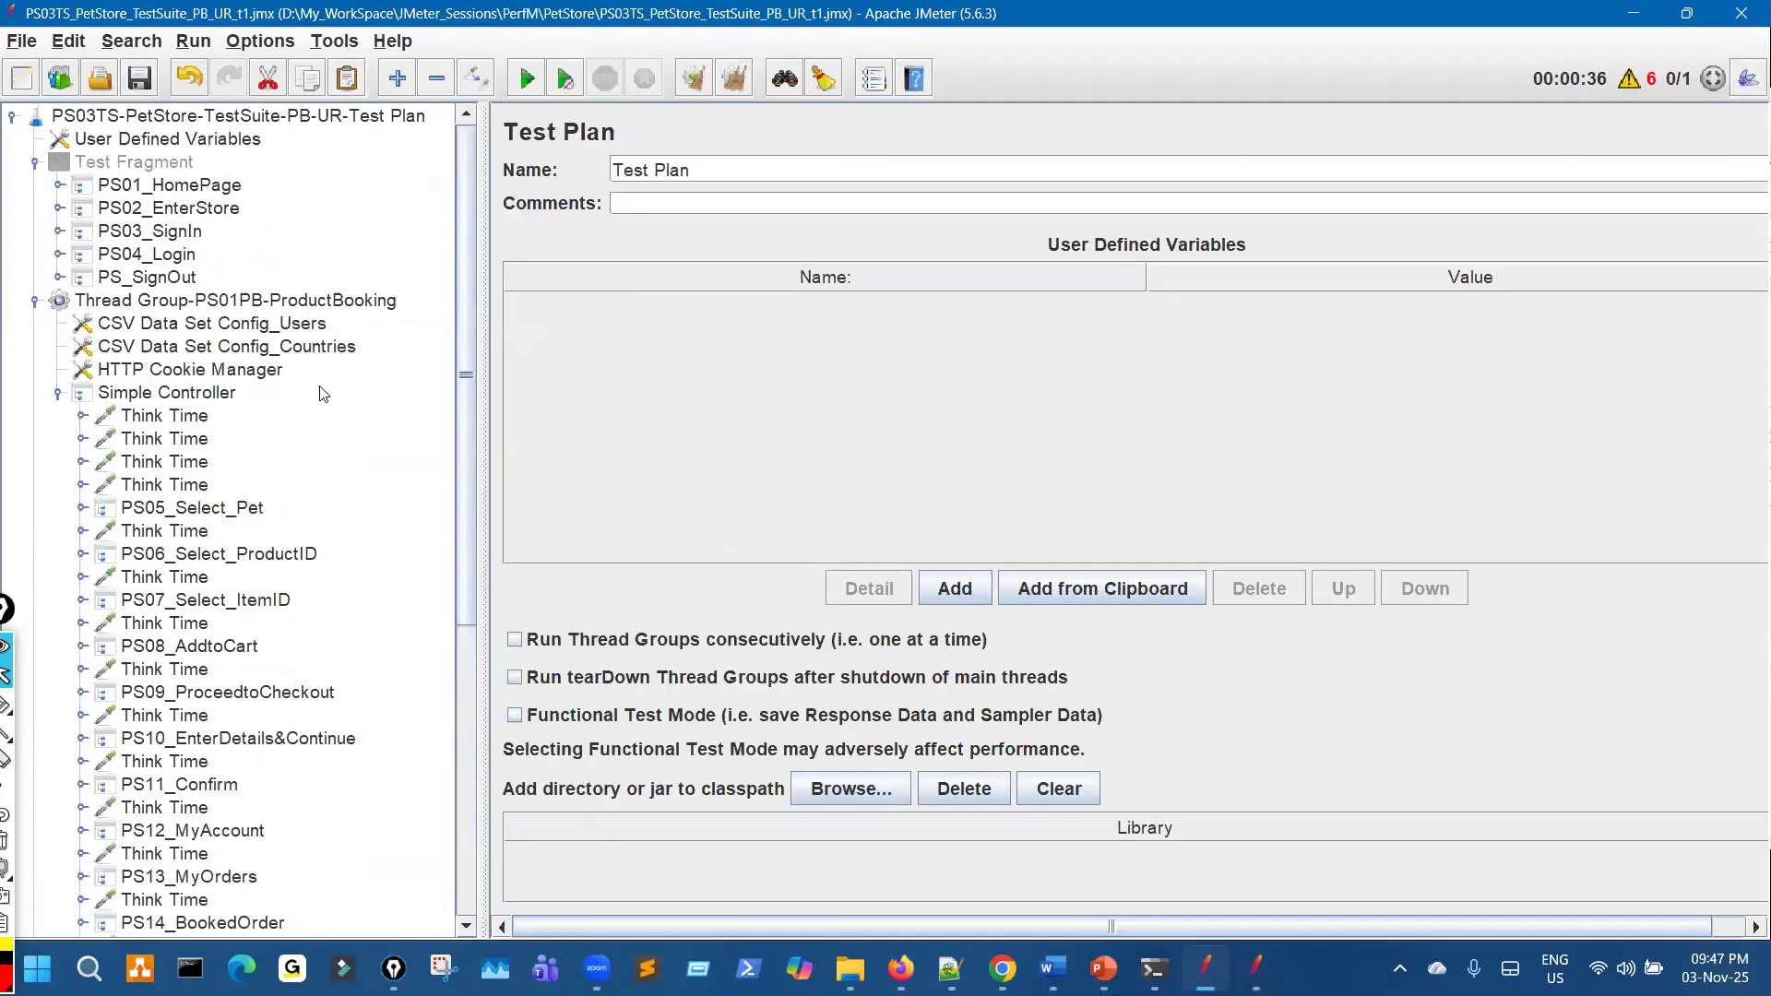
{"action": "left_click", "coordinate": [190, 185]}
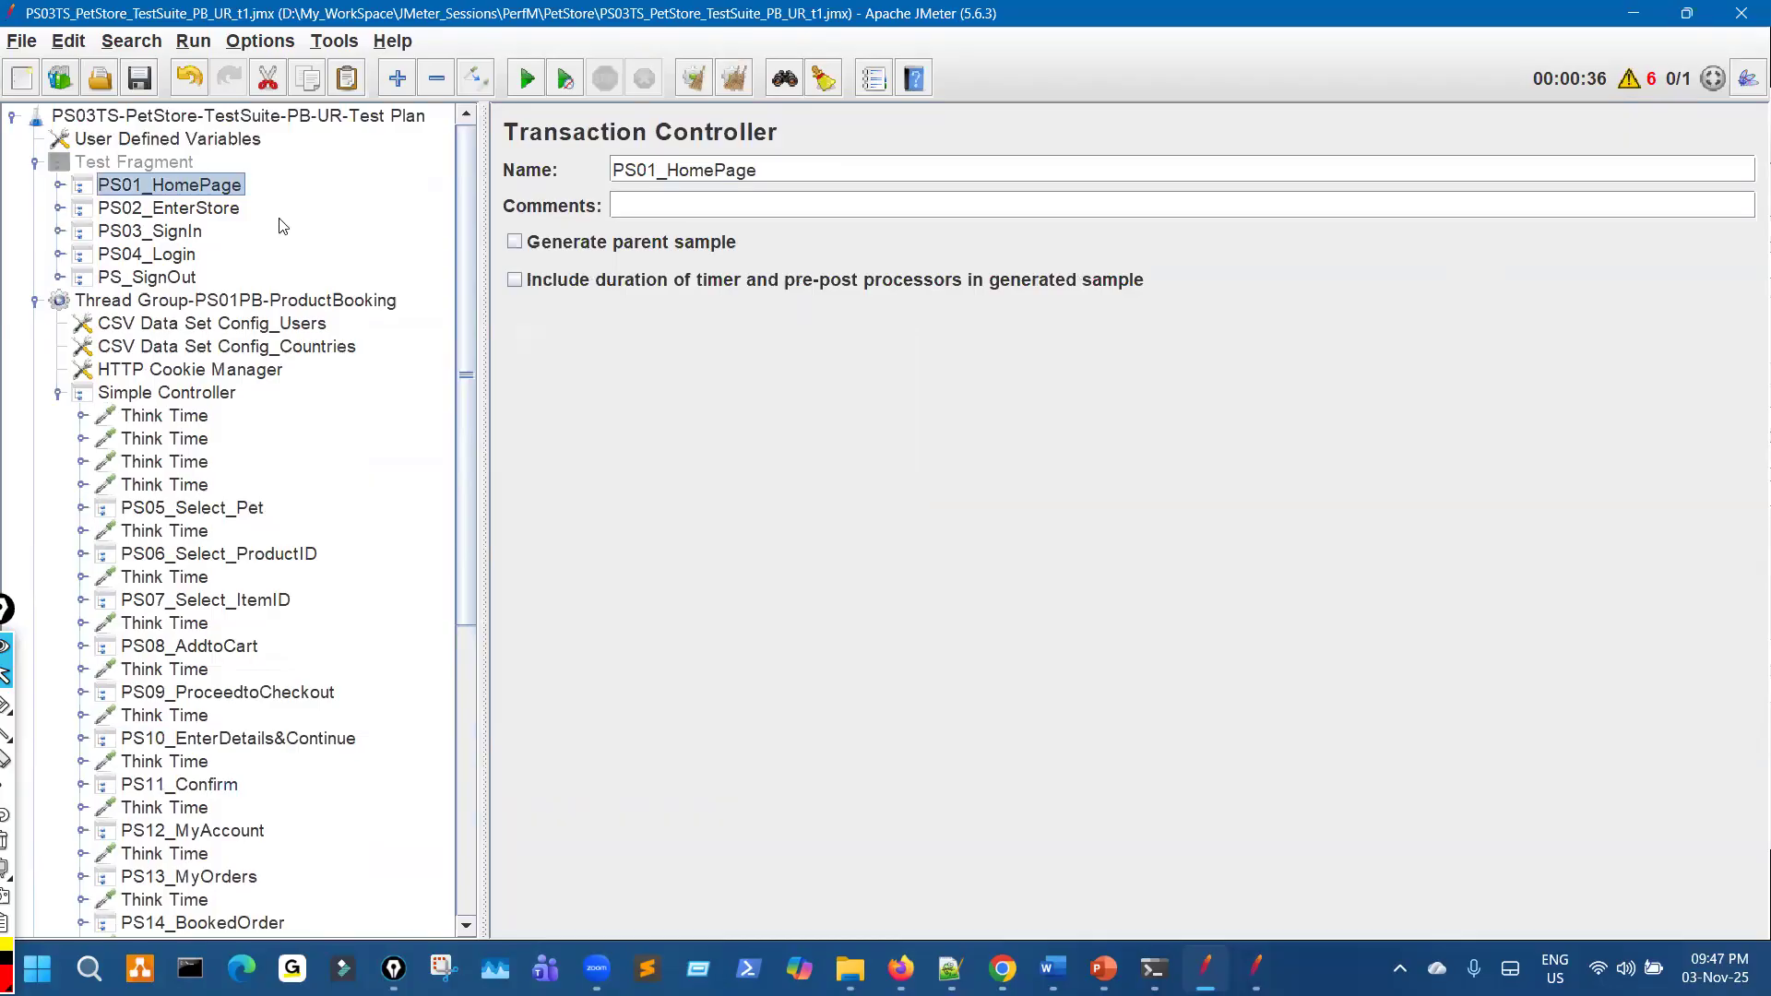
{"action": "right_click", "coordinate": [233, 192]}
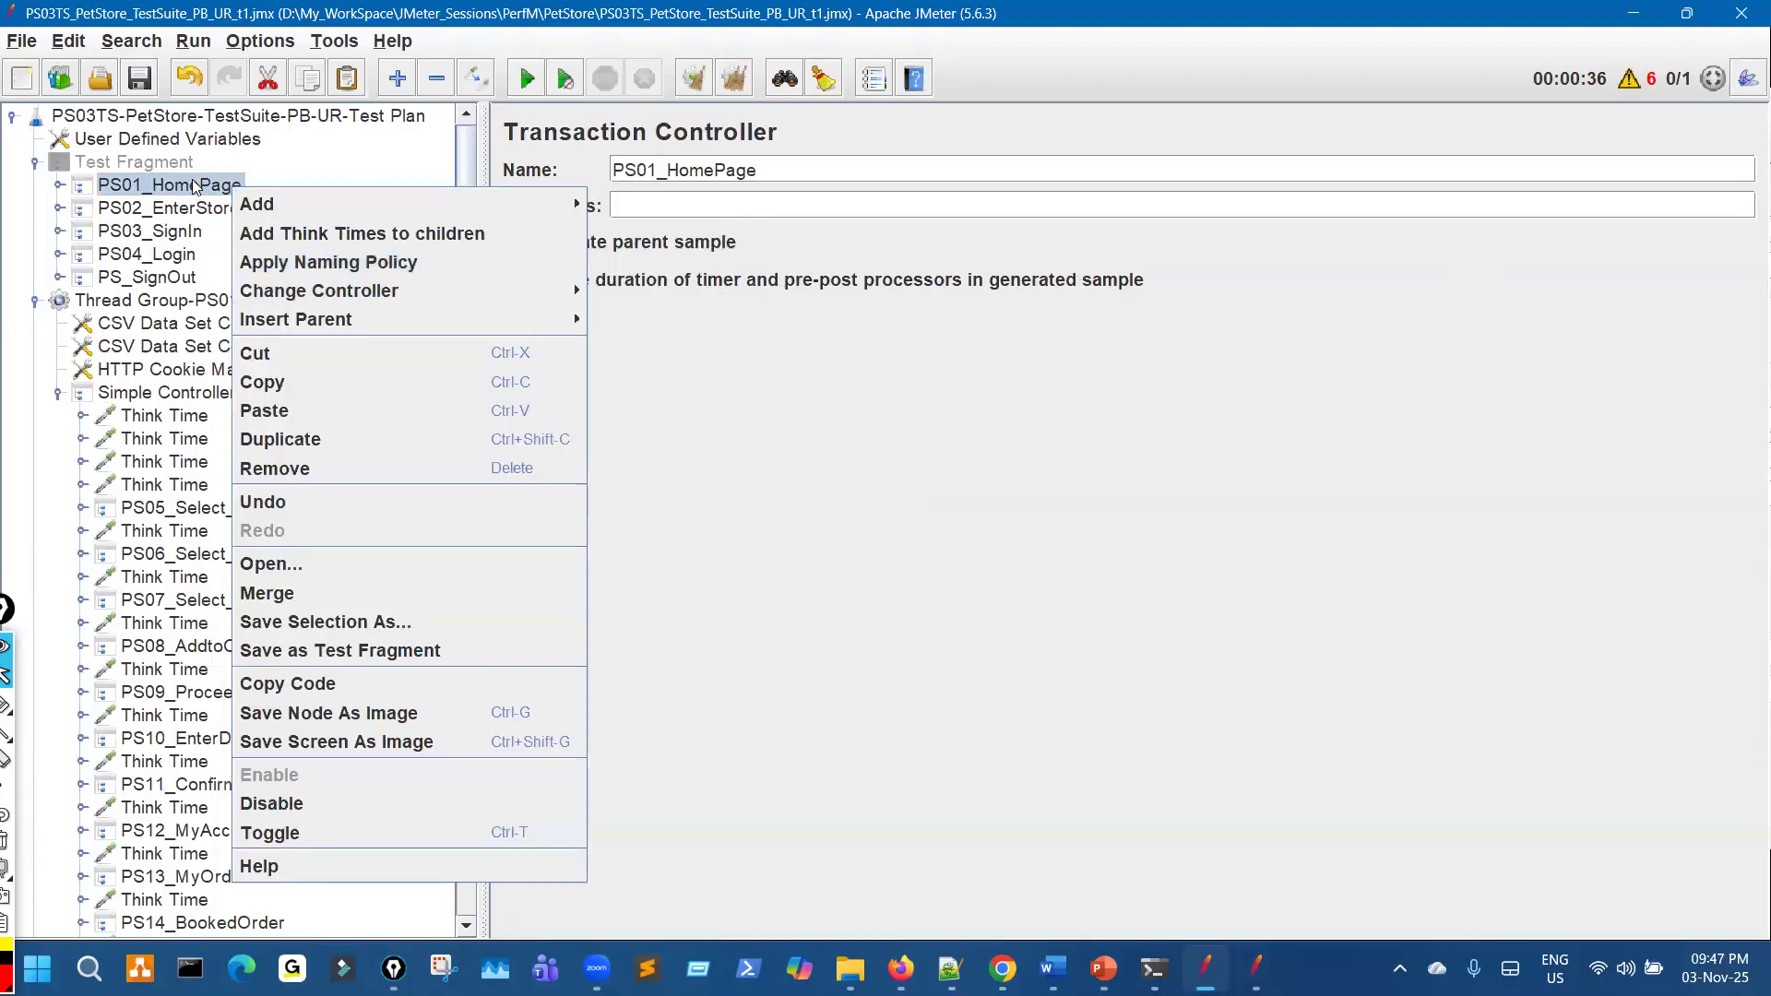
{"action": "left_click", "coordinate": [194, 184]}
{"action": "right_click", "coordinate": [194, 193]}
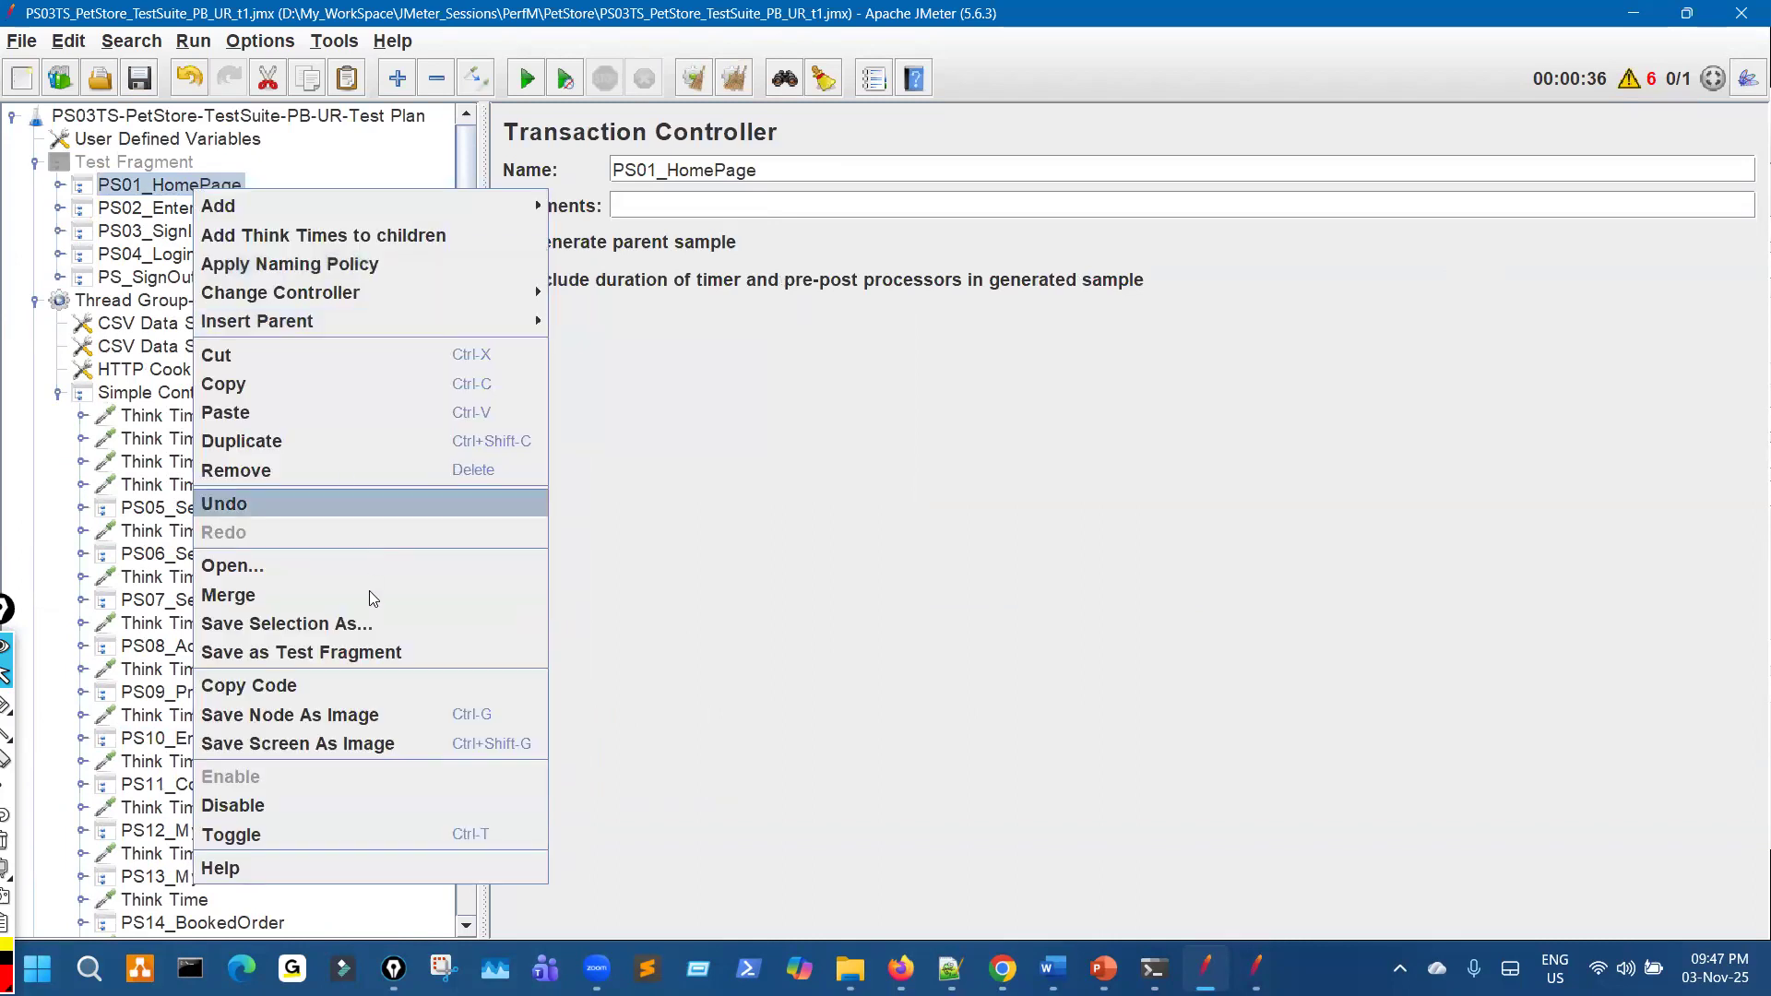
{"action": "left_click", "coordinate": [395, 651]}
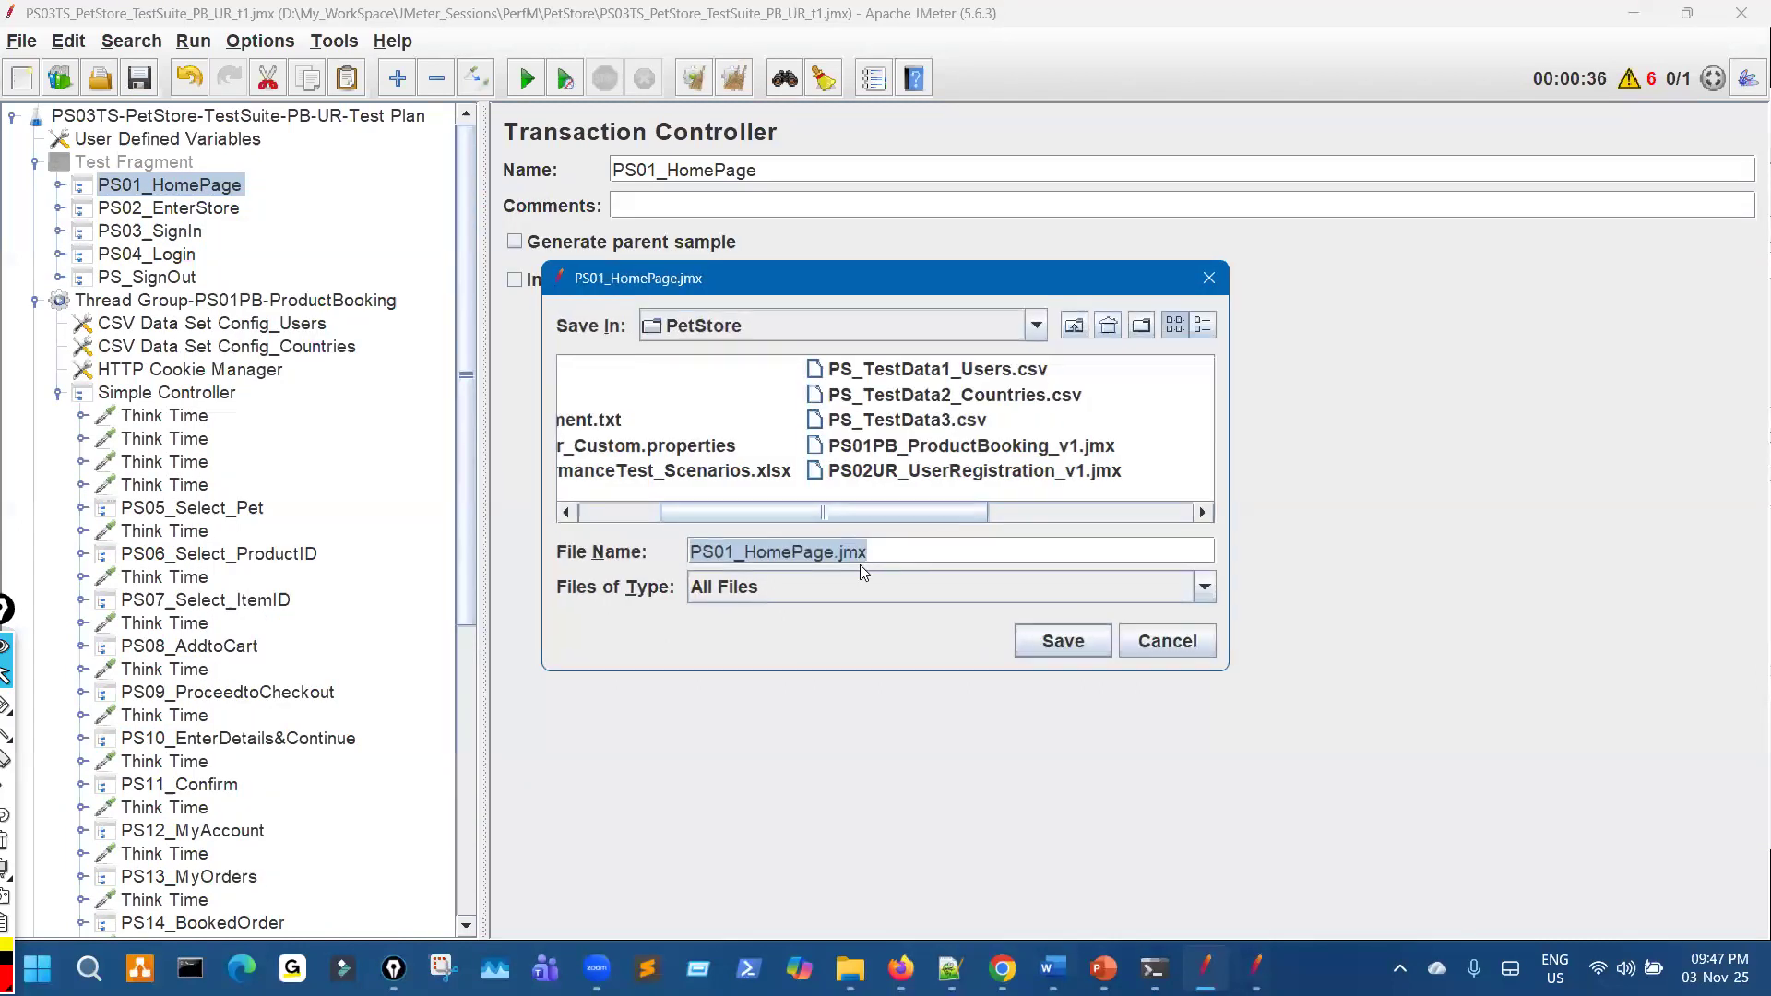
{"action": "left_click", "coordinate": [1056, 648]}
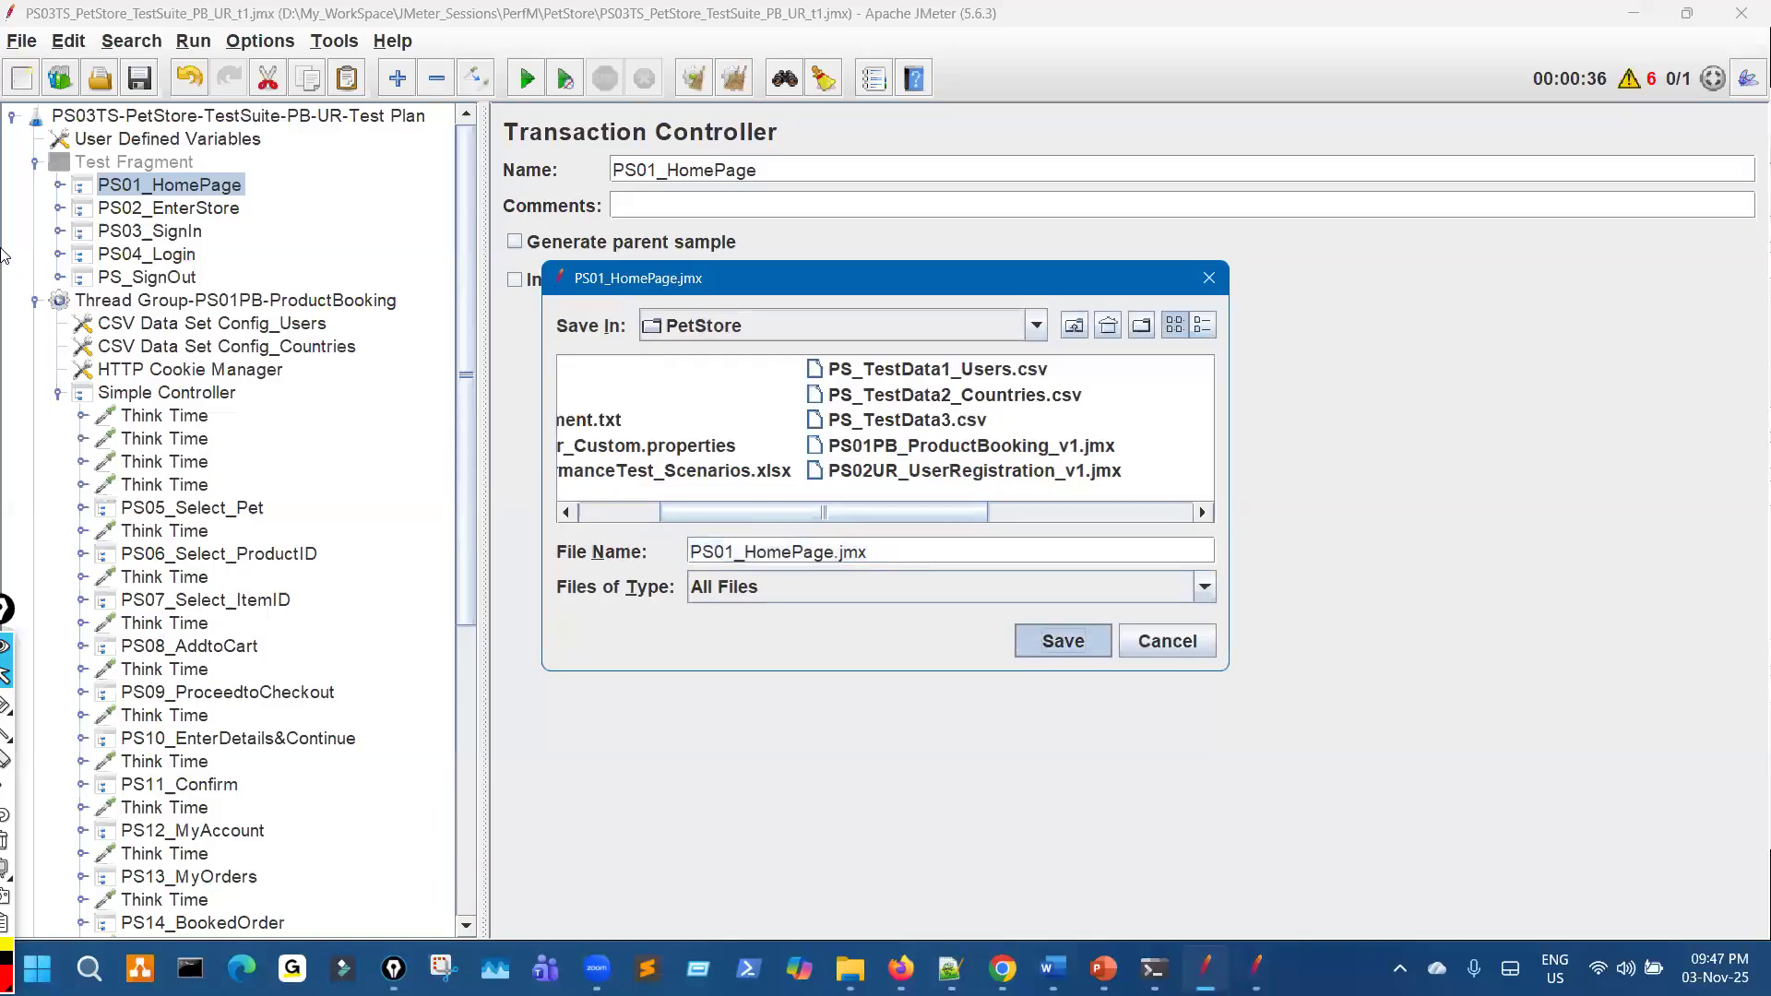
Save the PS02_EnterStore and PS03_SignIn transactions as separate test fragment files in the PetStore folder
{"action": "left_click", "coordinate": [222, 211]}
{"action": "right_click", "coordinate": [221, 215]}
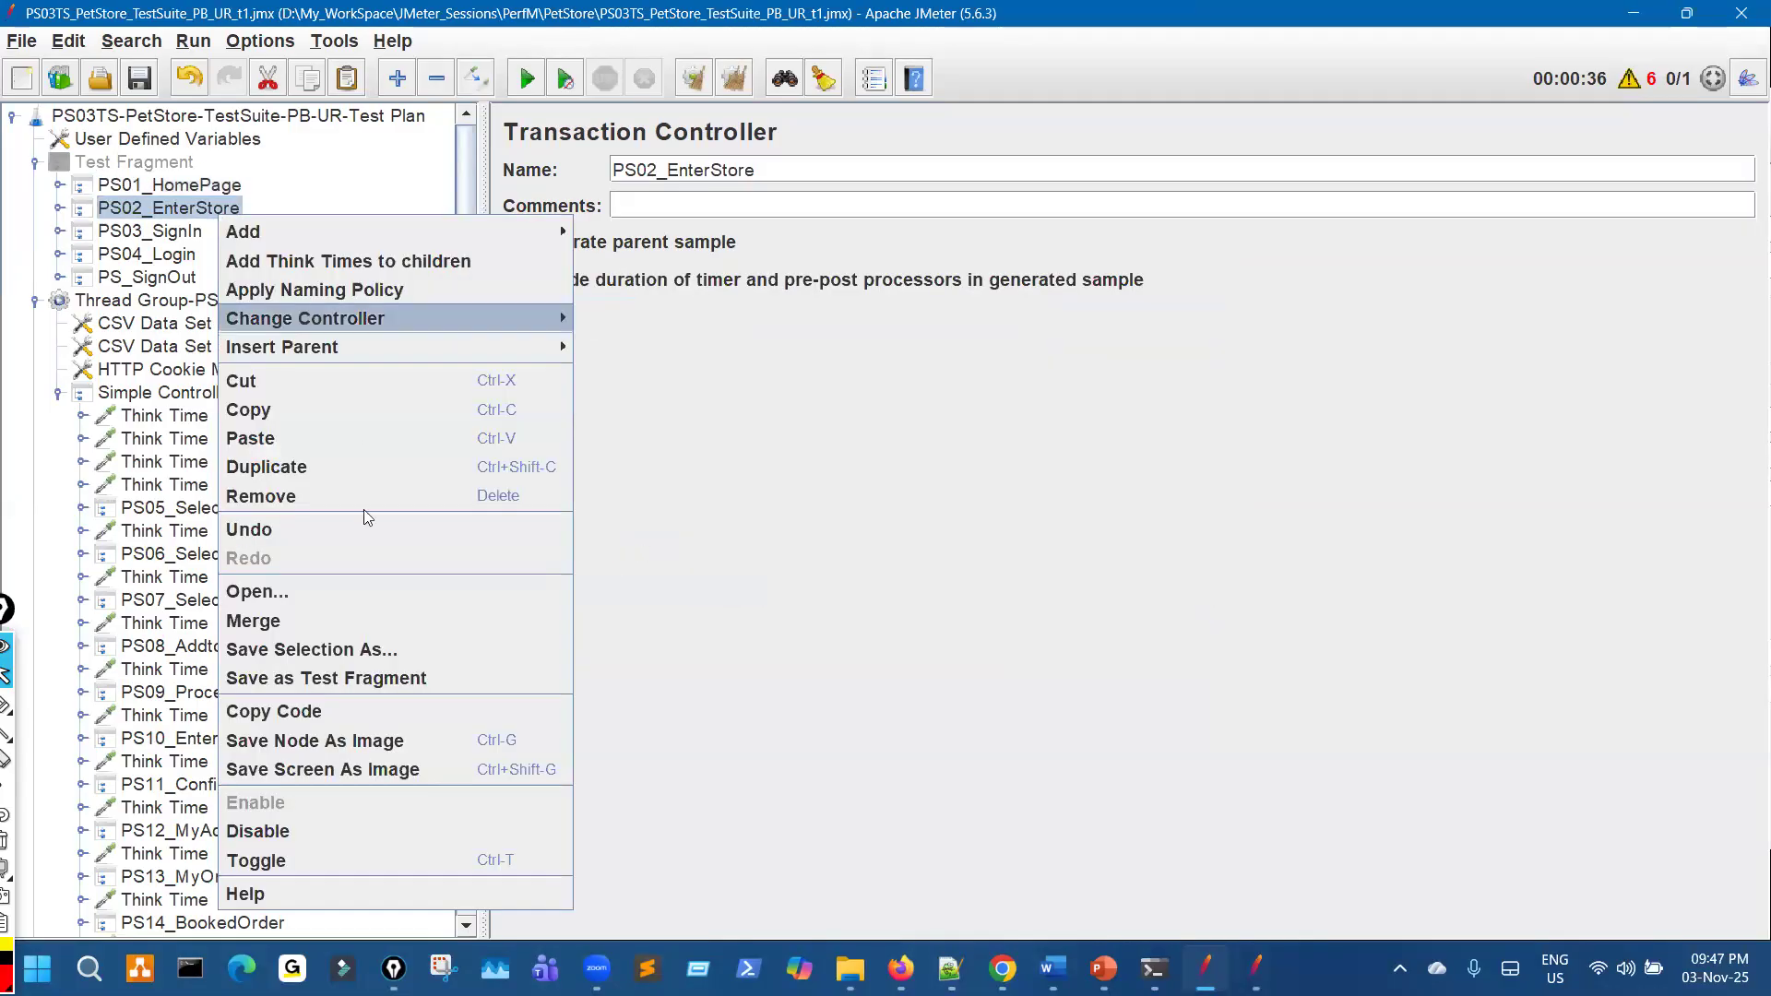
{"action": "left_click", "coordinate": [378, 679]}
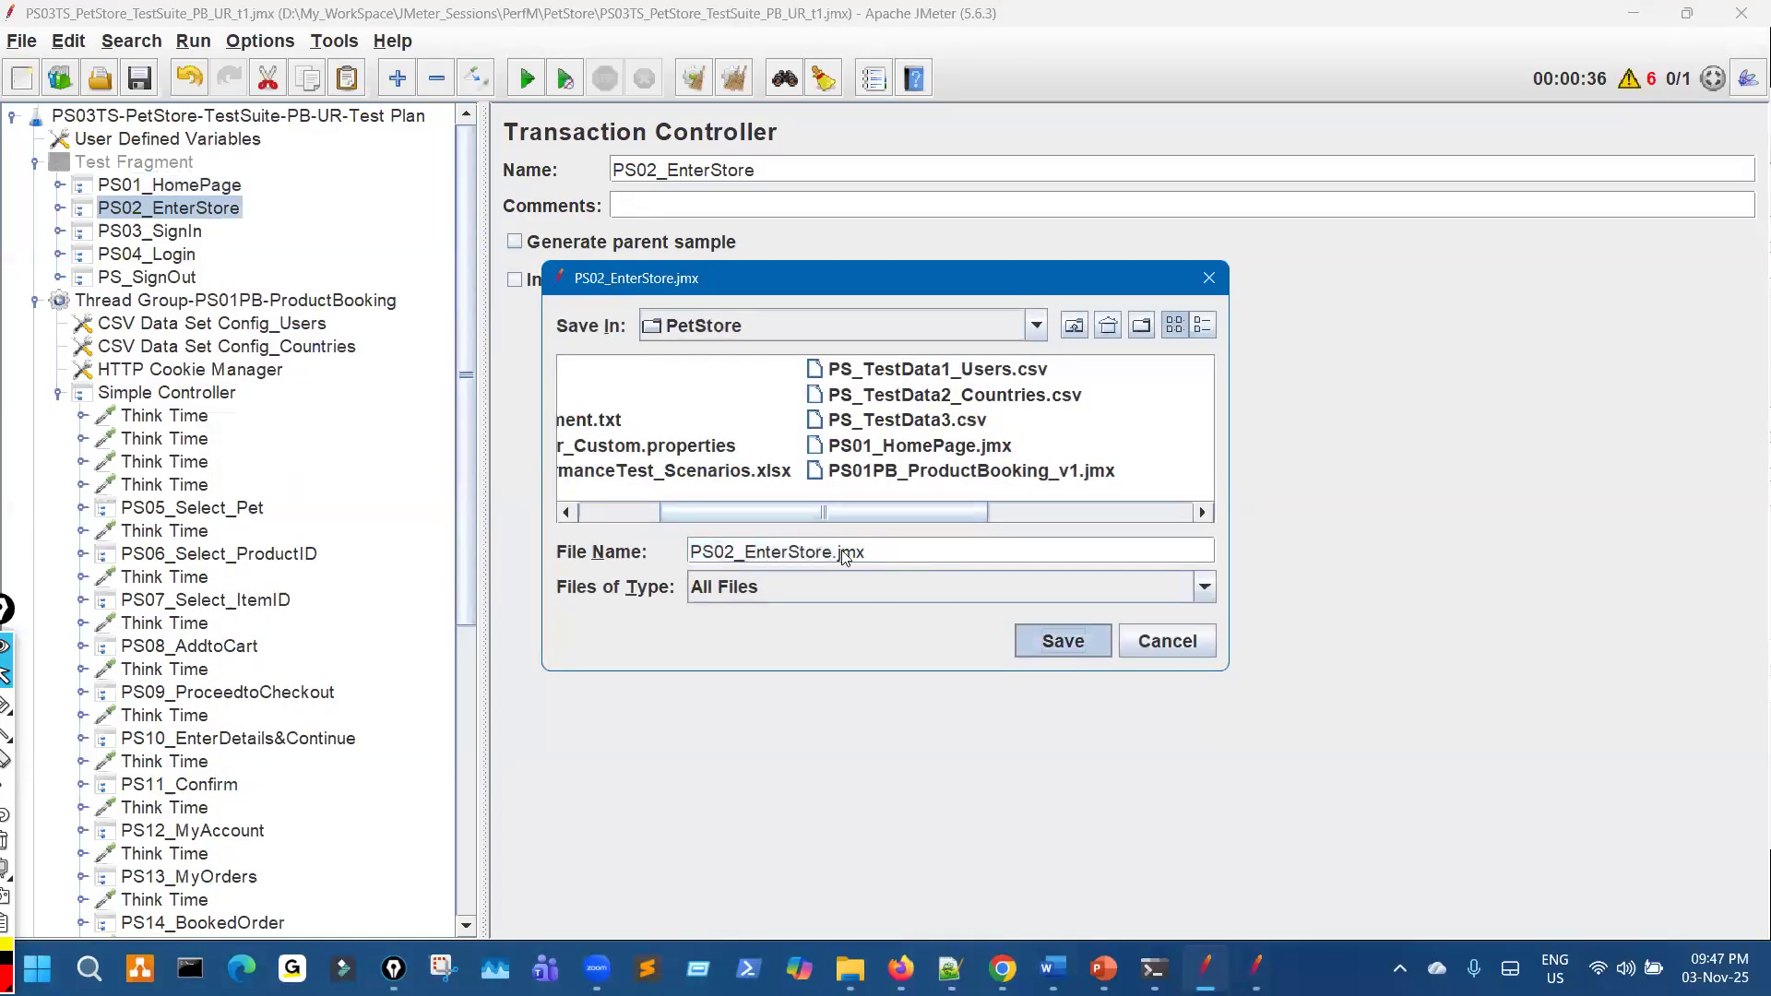
{"action": "left_click", "coordinate": [1059, 638]}
{"action": "left_click", "coordinate": [178, 235]}
{"action": "right_click", "coordinate": [178, 231]}
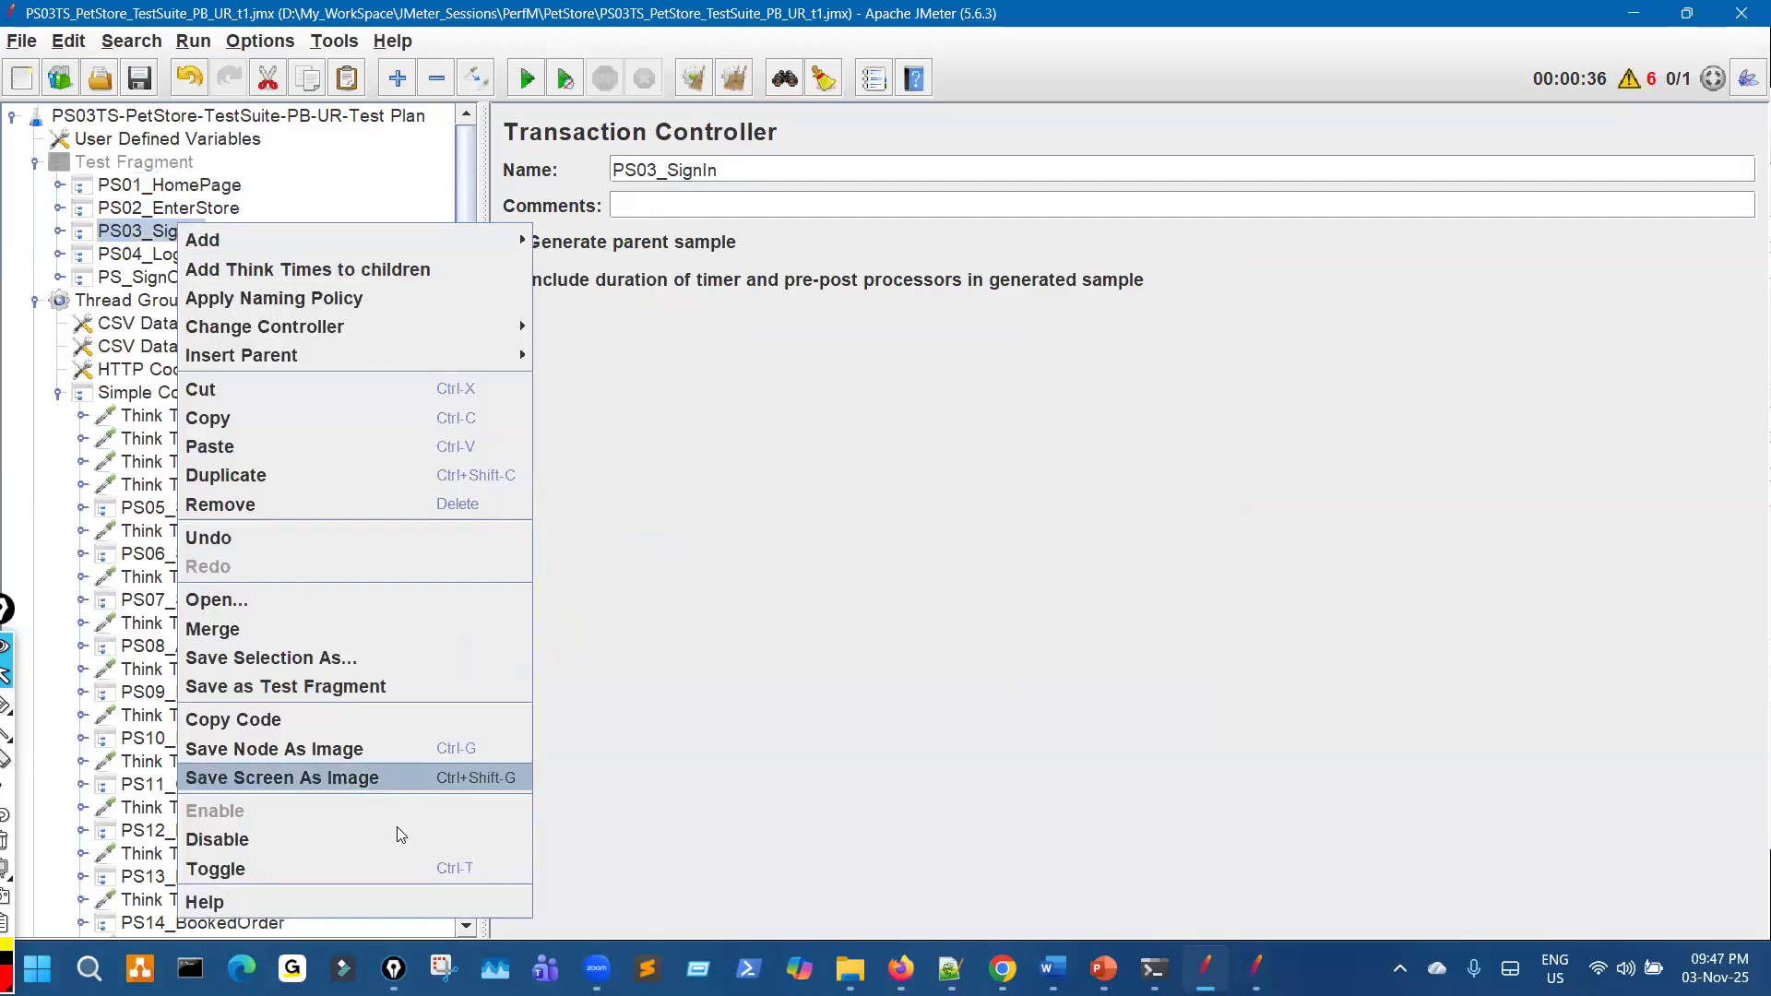
{"action": "left_click", "coordinate": [380, 688]}
{"action": "left_click", "coordinate": [1063, 641]}
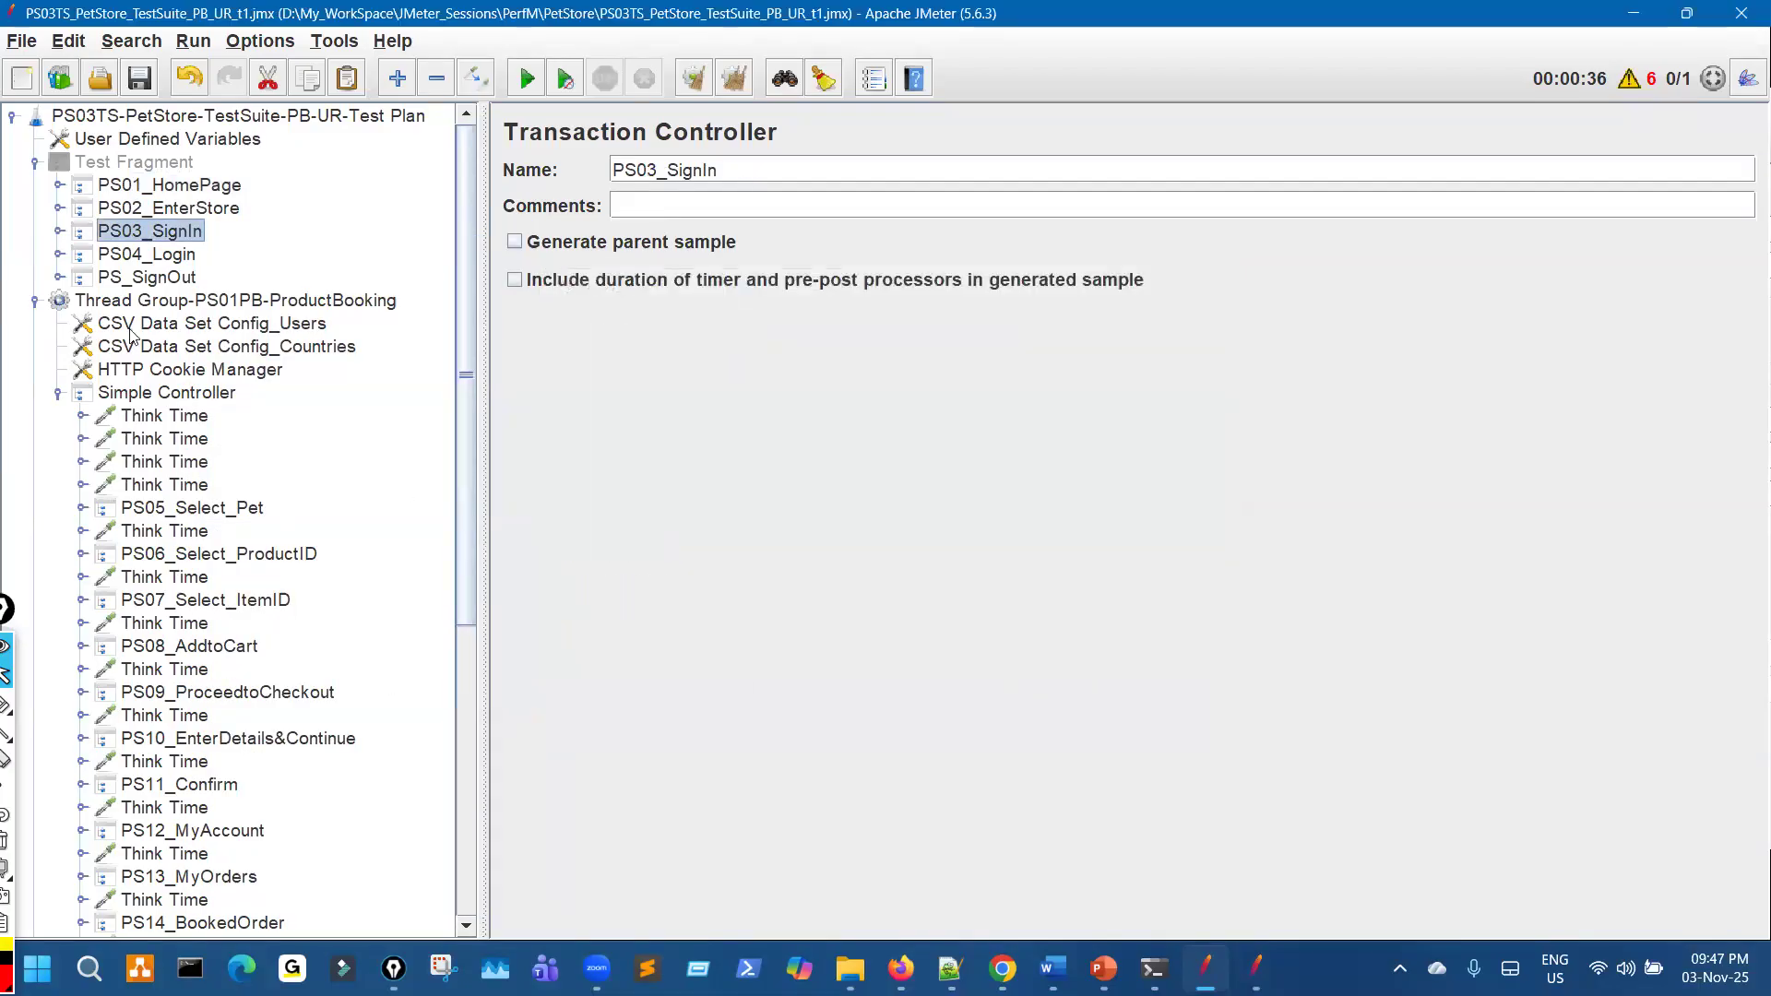
Save the PS04_Login and PS_SignOut transactions as test fragment files PS04_Login.jmx and PS_SignOut.jmx in the PetStore folder
{"action": "left_click", "coordinate": [180, 255]}
{"action": "right_click", "coordinate": [198, 255]}
{"action": "left_click", "coordinate": [508, 721]}
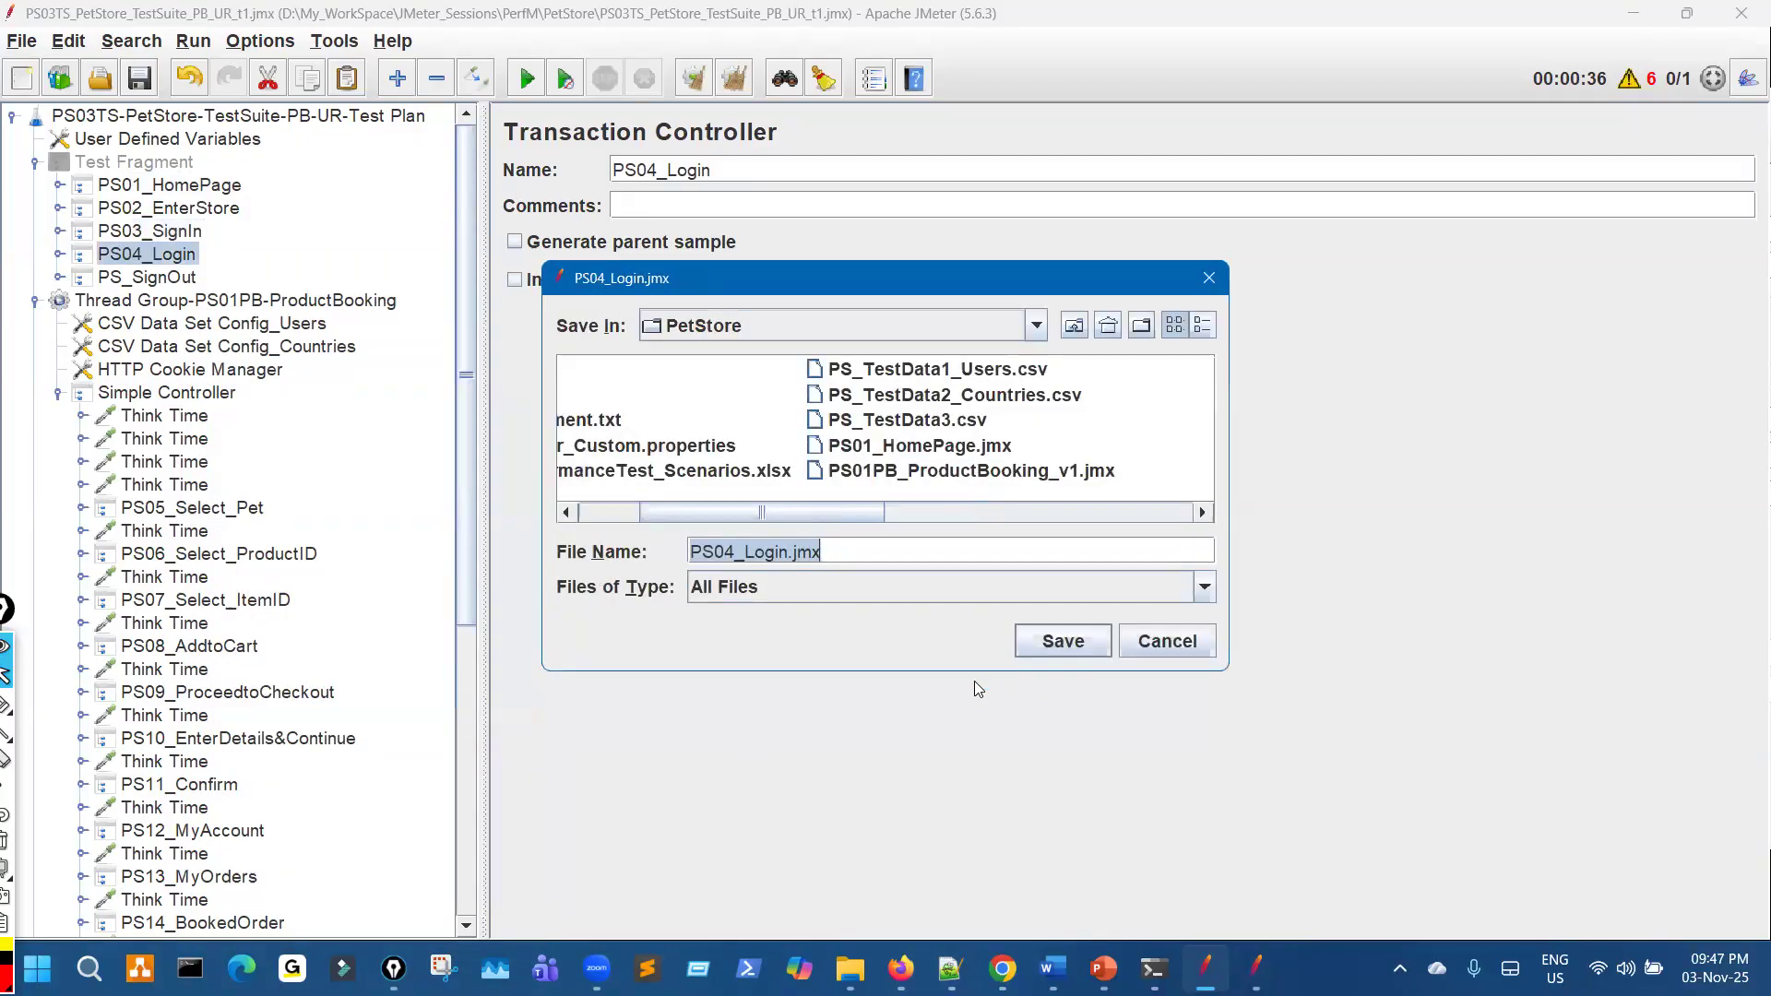
{"action": "left_click", "coordinate": [1026, 656]}
{"action": "left_click", "coordinate": [148, 277]}
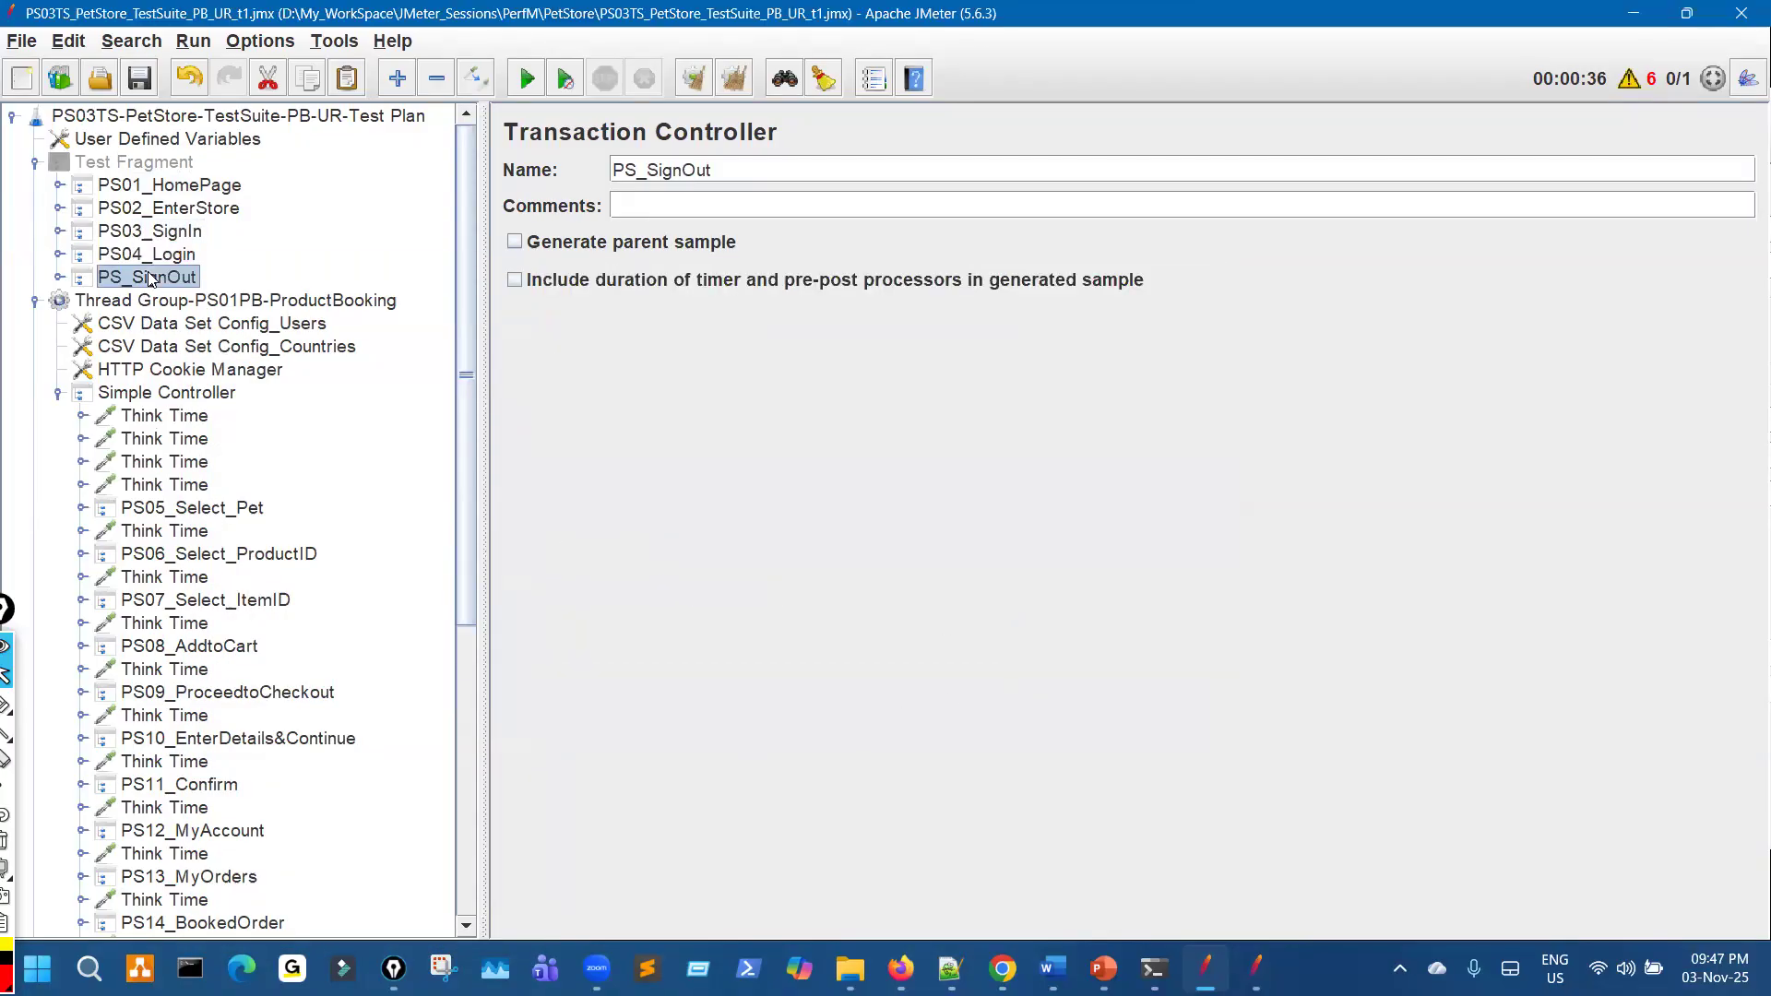
{"action": "right_click", "coordinate": [149, 277]}
{"action": "left_click", "coordinate": [337, 736]}
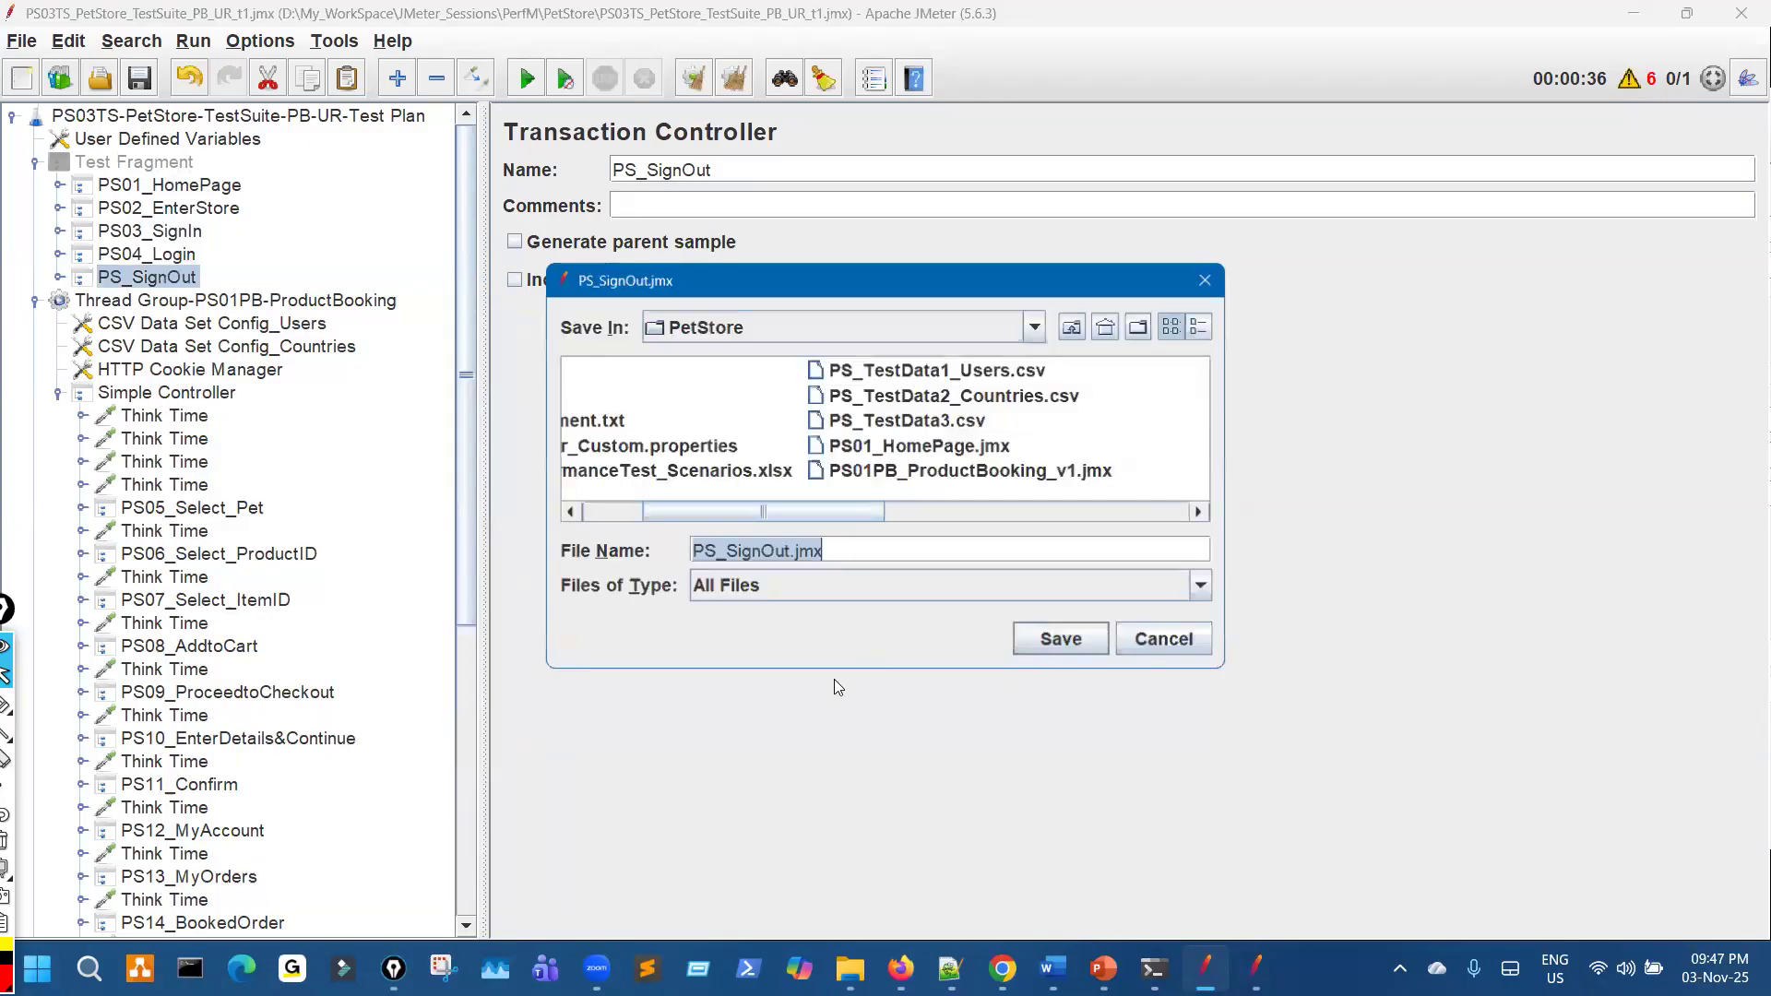
{"action": "left_click", "coordinate": [1057, 639]}
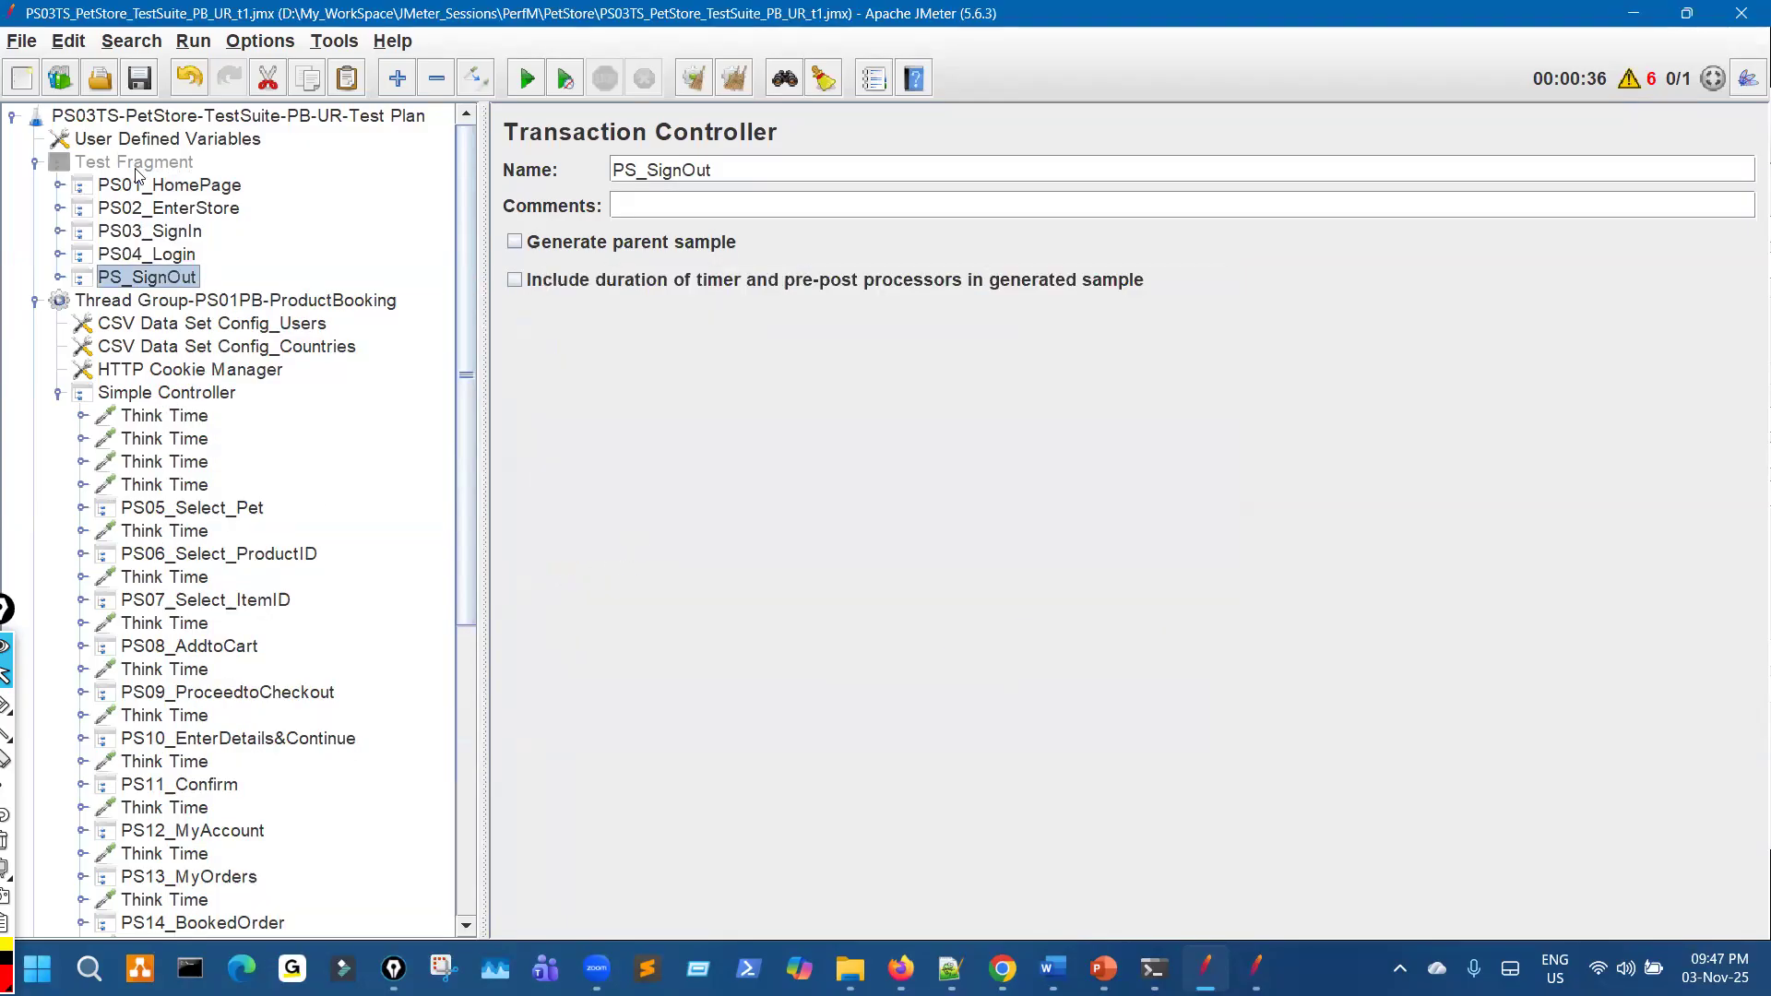
Remove the Test Fragment with its common transactions from the test plan
{"action": "double_click", "coordinate": [129, 164]}
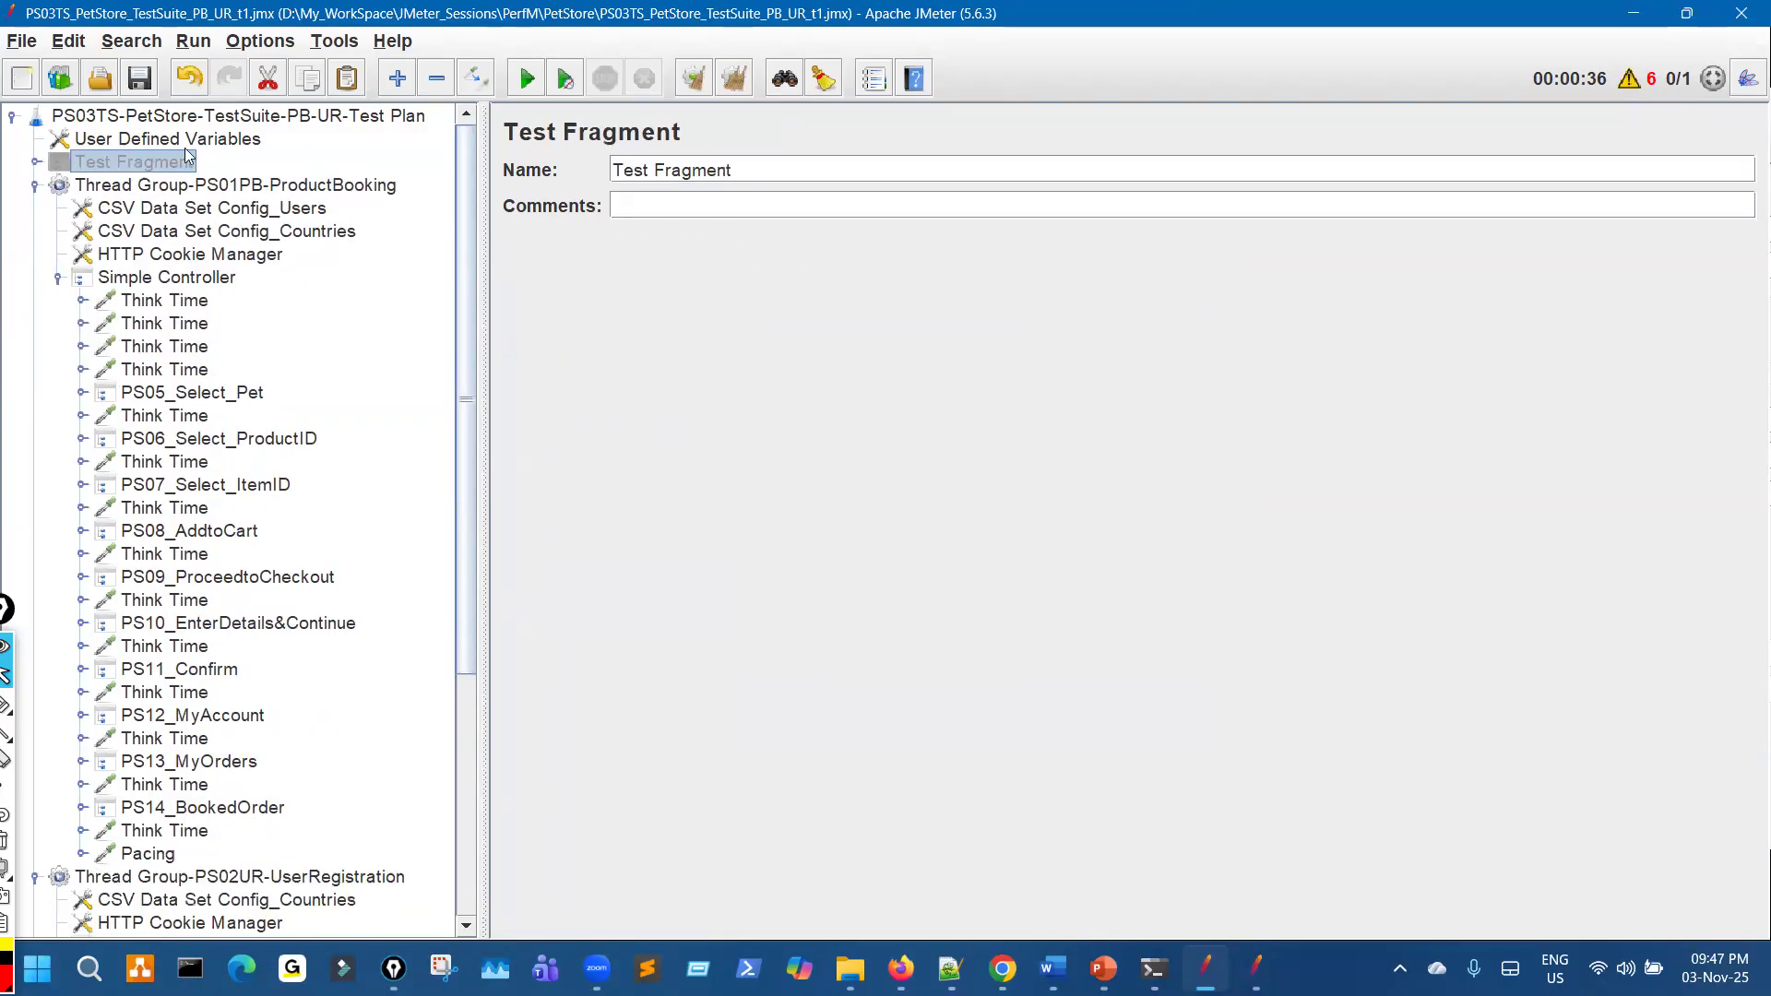
{"action": "left_click", "coordinate": [273, 92]}
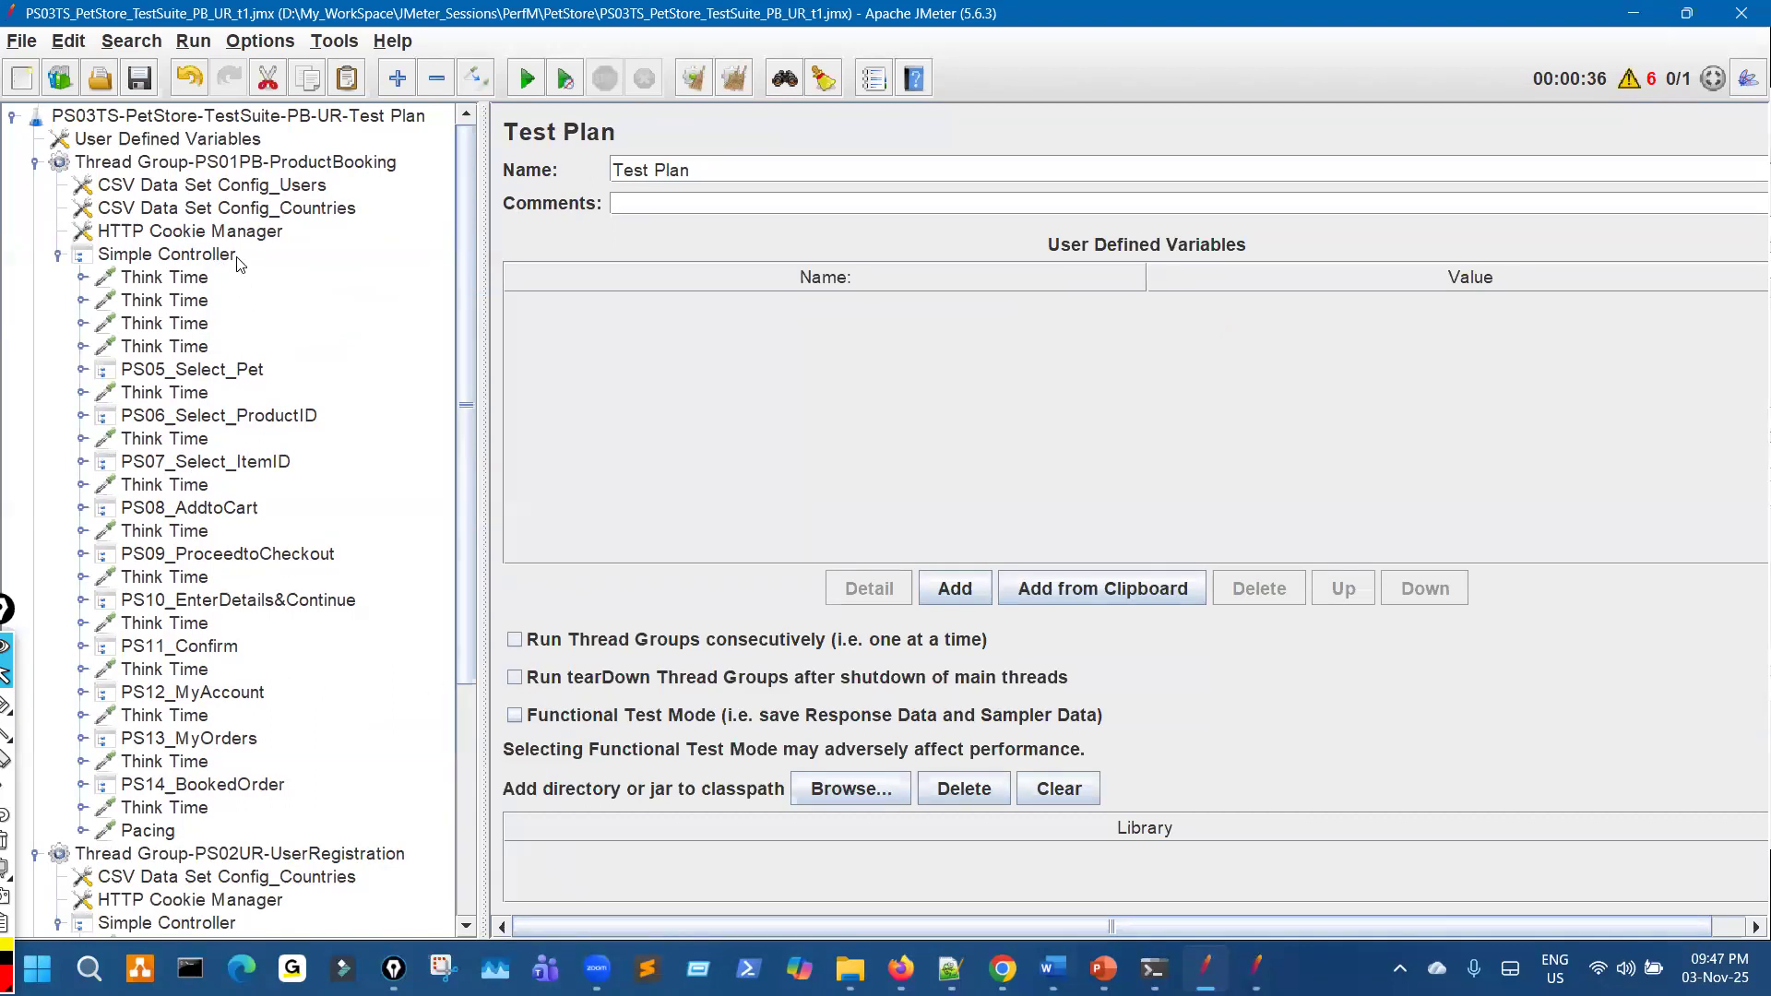
Add an Include Controller to the Simple Controller of Thread Group-PS01PB-ProductBooking and select it
{"action": "left_click", "coordinate": [166, 255]}
{"action": "right_click", "coordinate": [205, 263]}
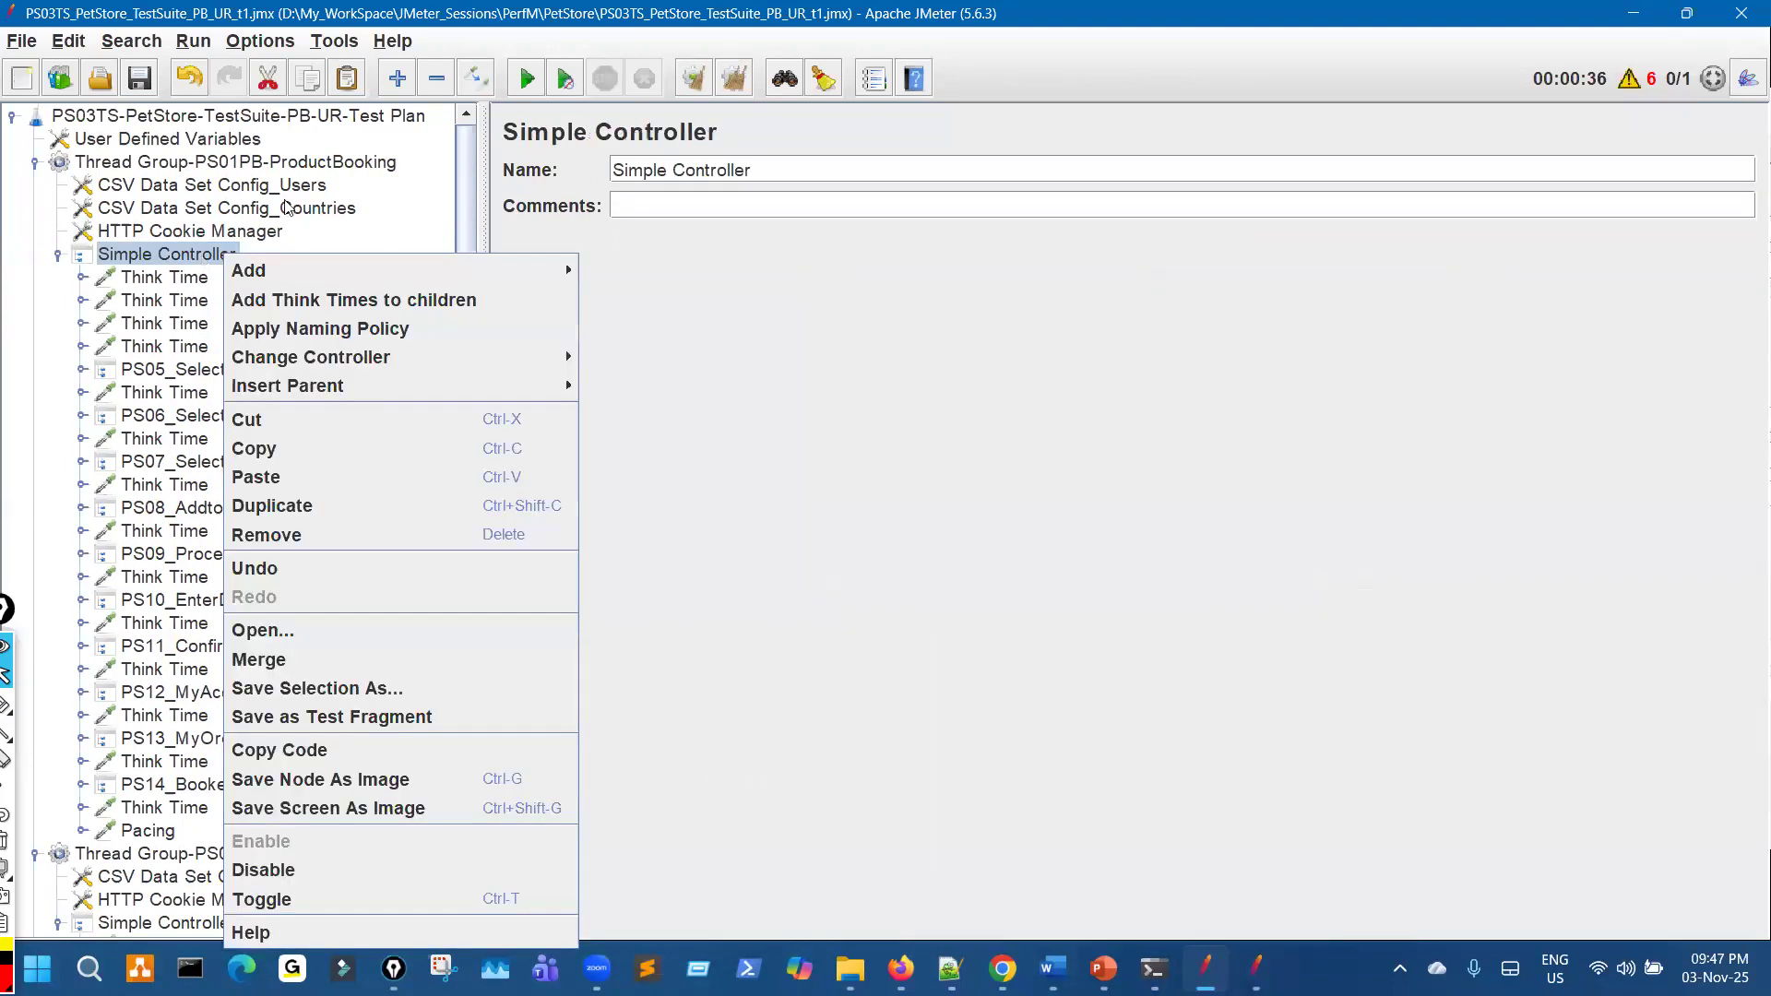
{"action": "left_click", "coordinate": [362, 164]}
{"action": "right_click", "coordinate": [224, 265]}
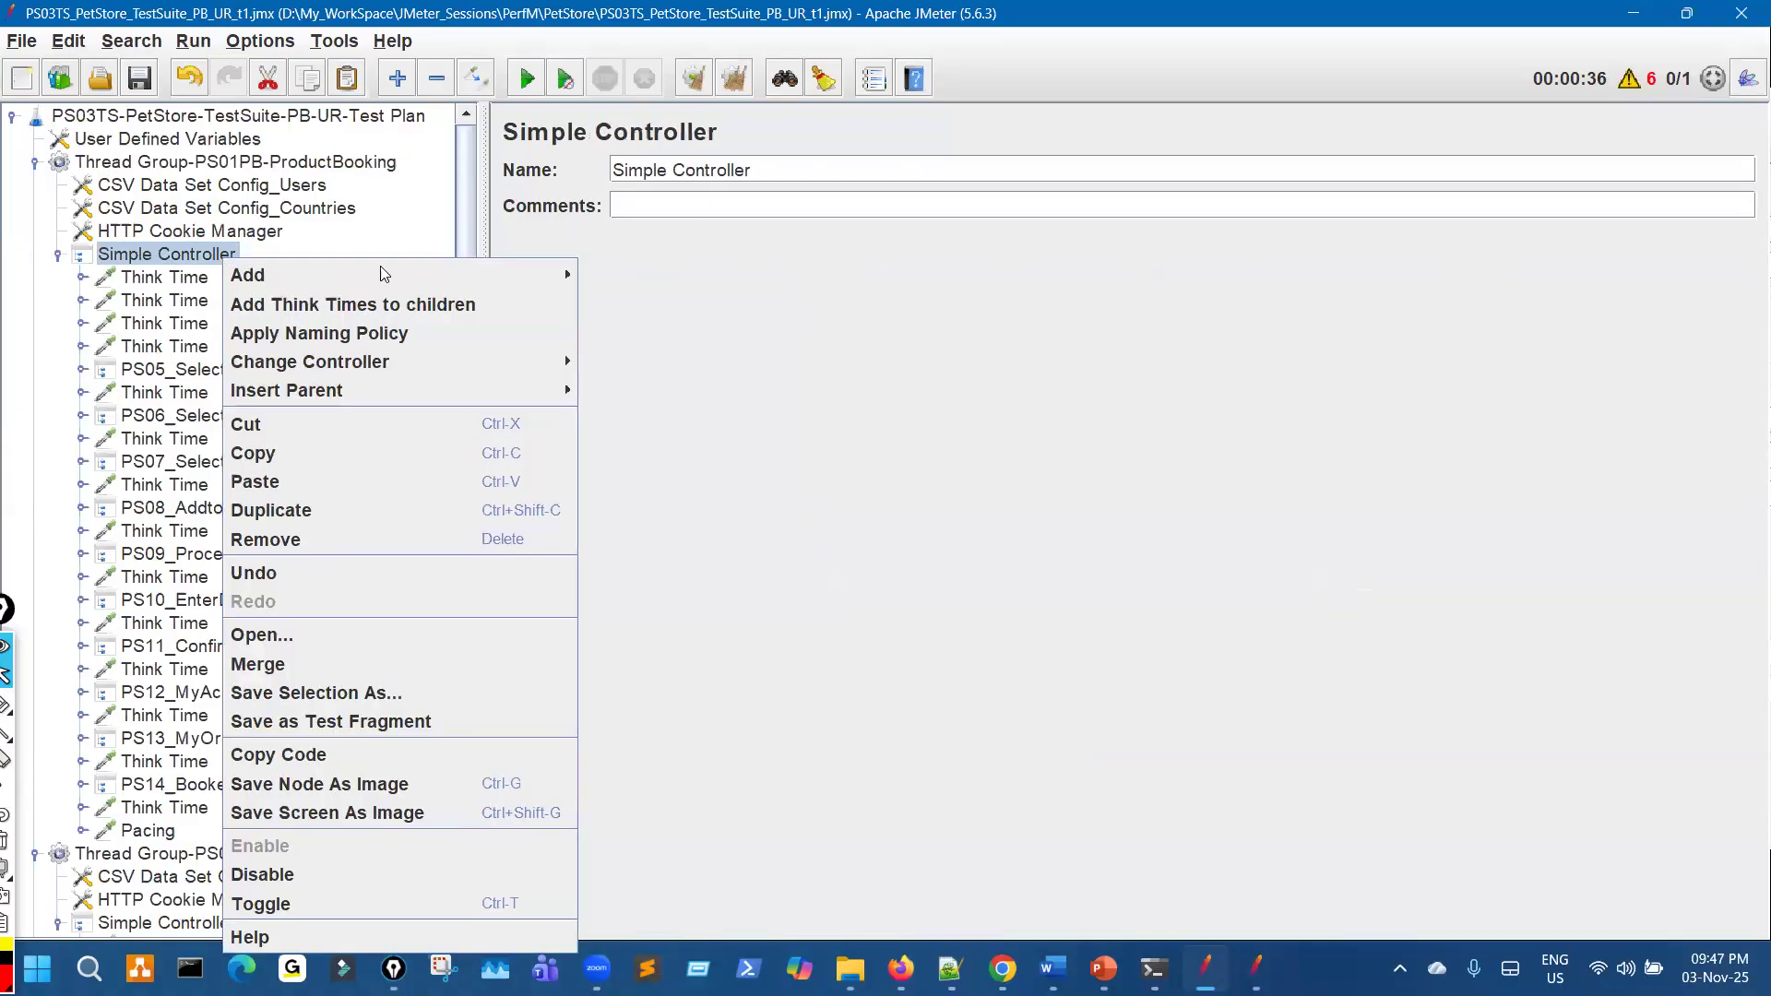
{"action": "mouse_move", "coordinate": [516, 275]}
{"action": "mouse_move", "coordinate": [651, 309]}
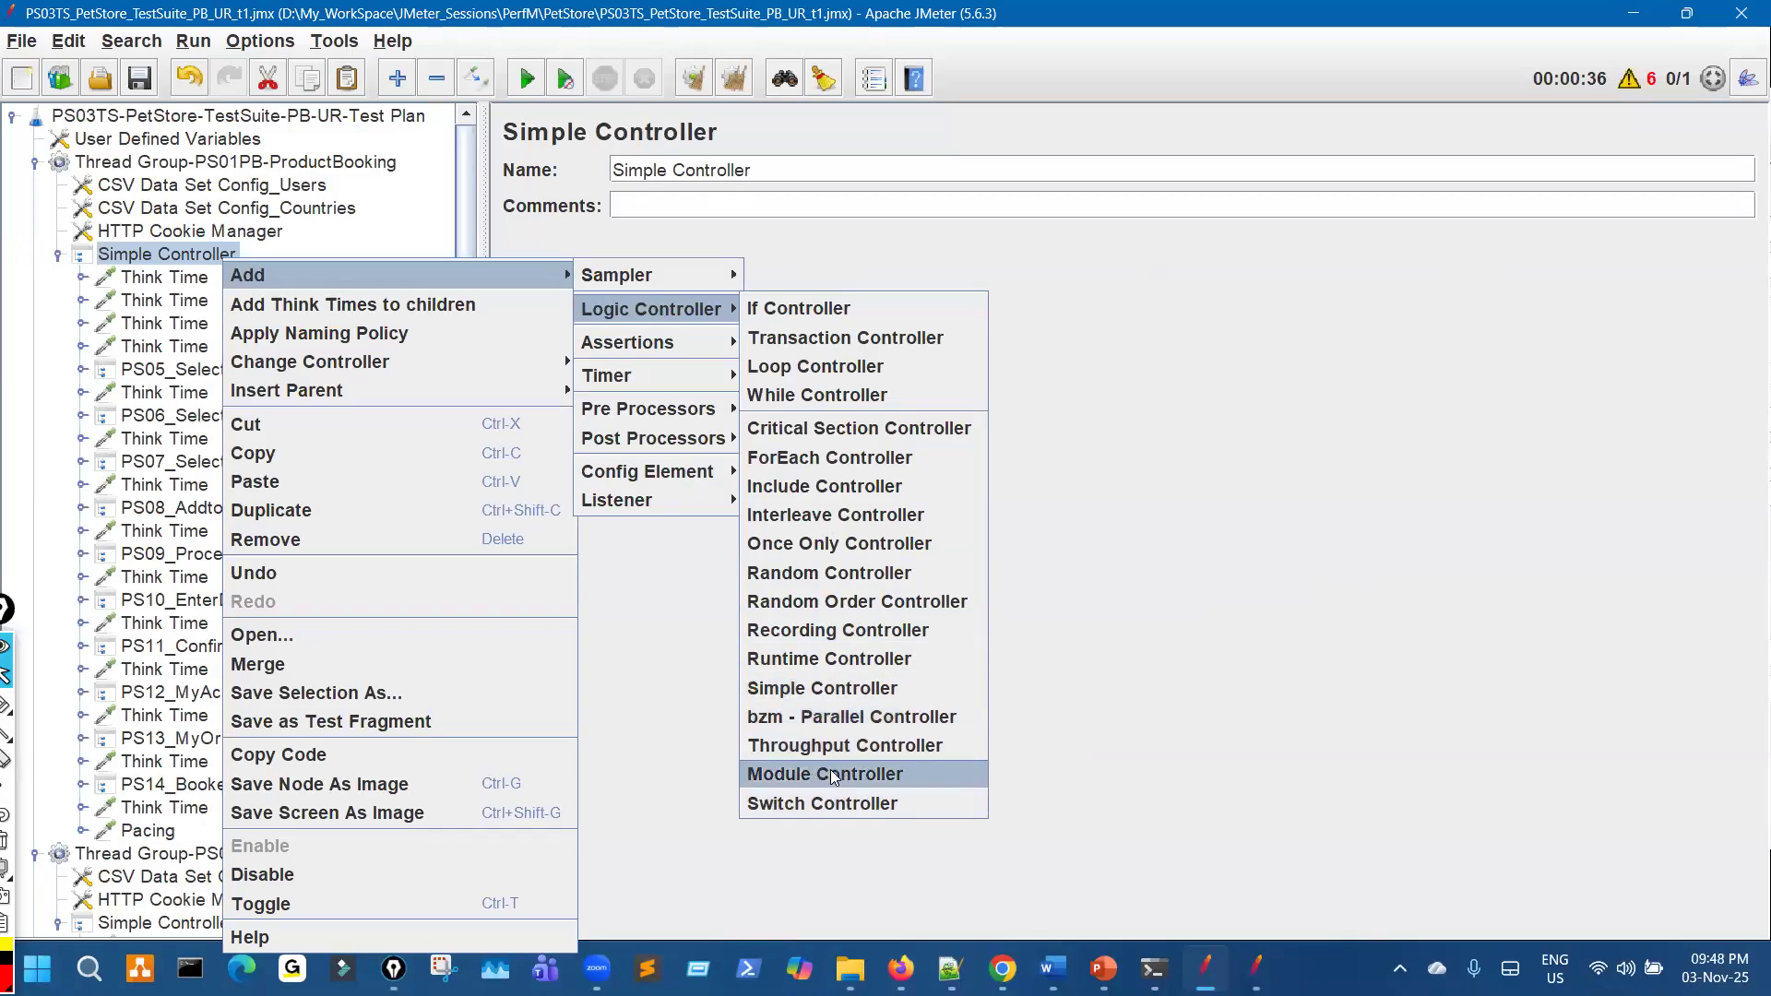
{"action": "left_click", "coordinate": [788, 486]}
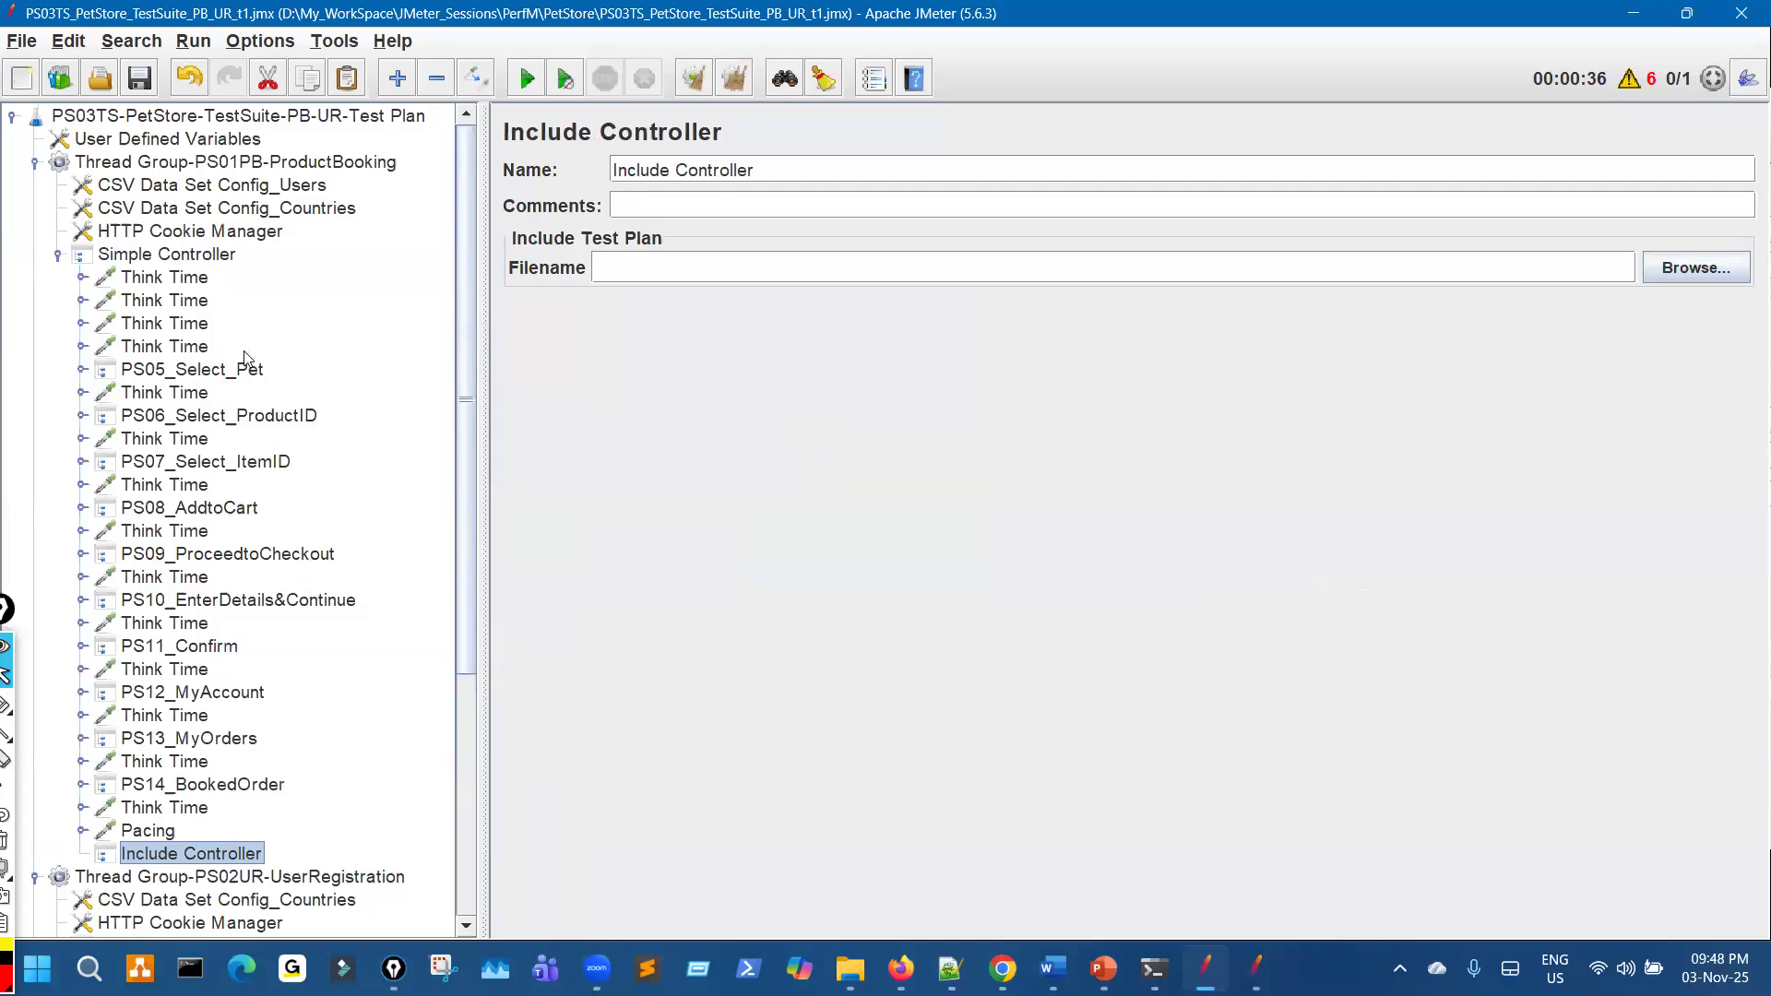
{"action": "left_click", "coordinate": [220, 254]}
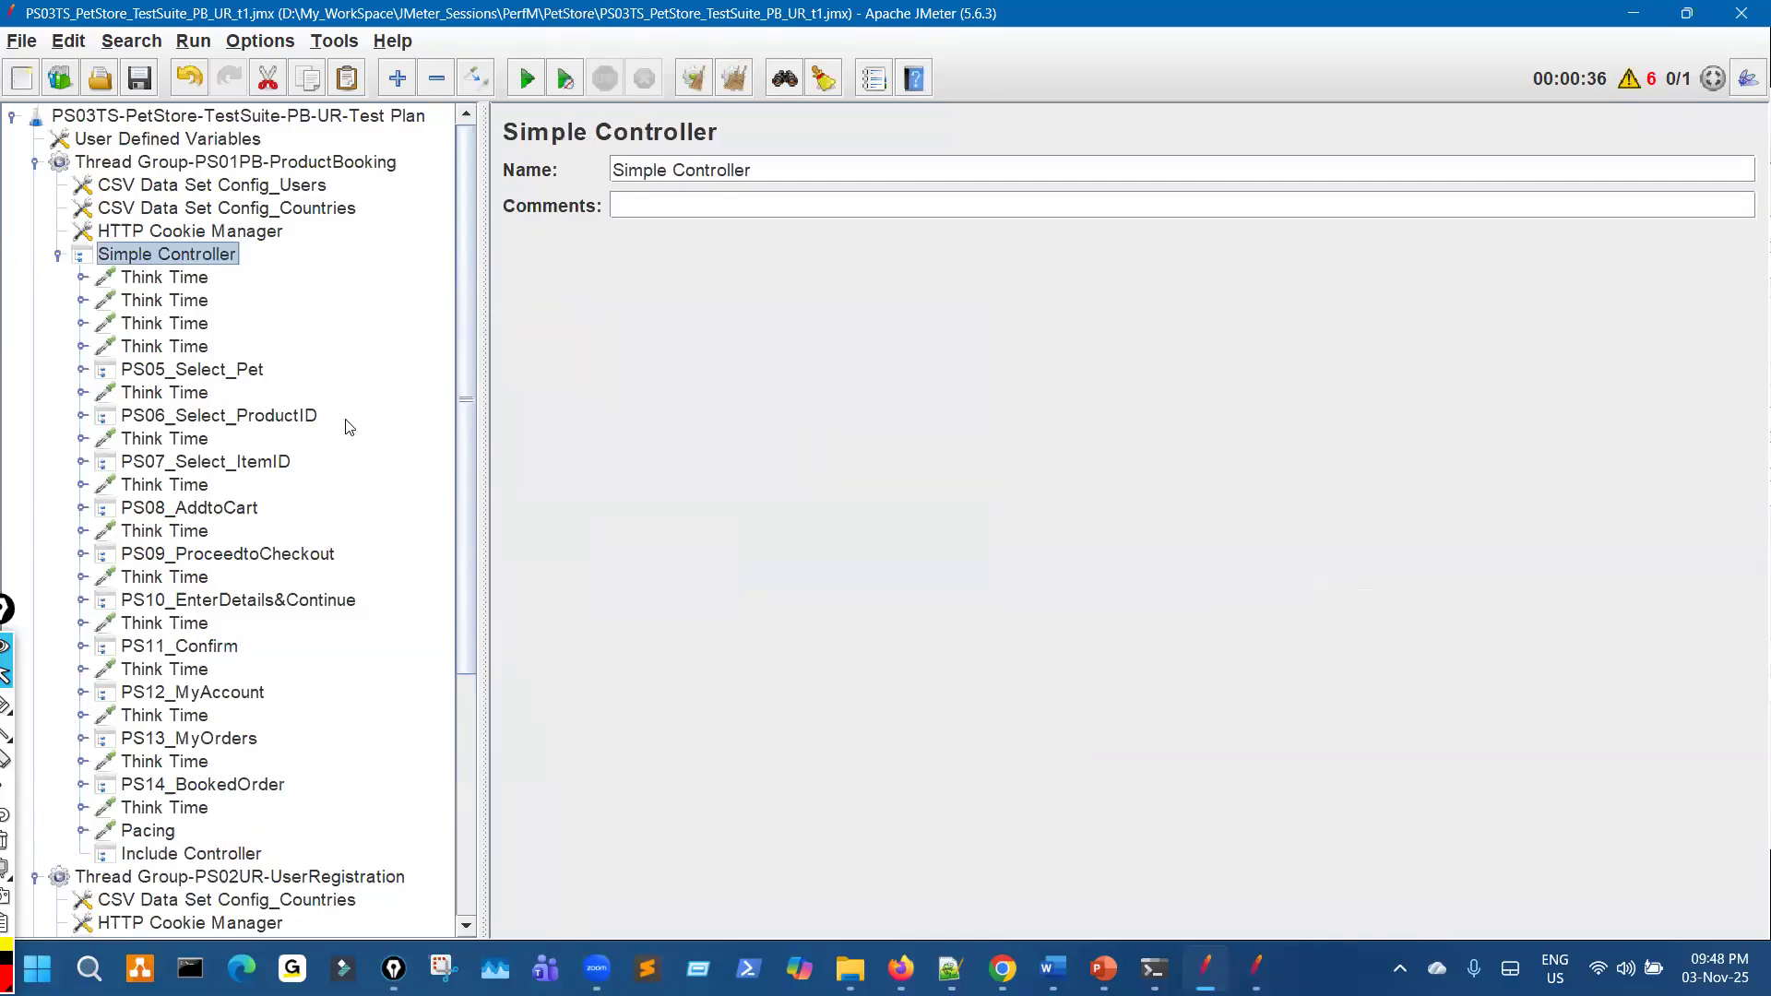
{"action": "left_click", "coordinate": [215, 852]}
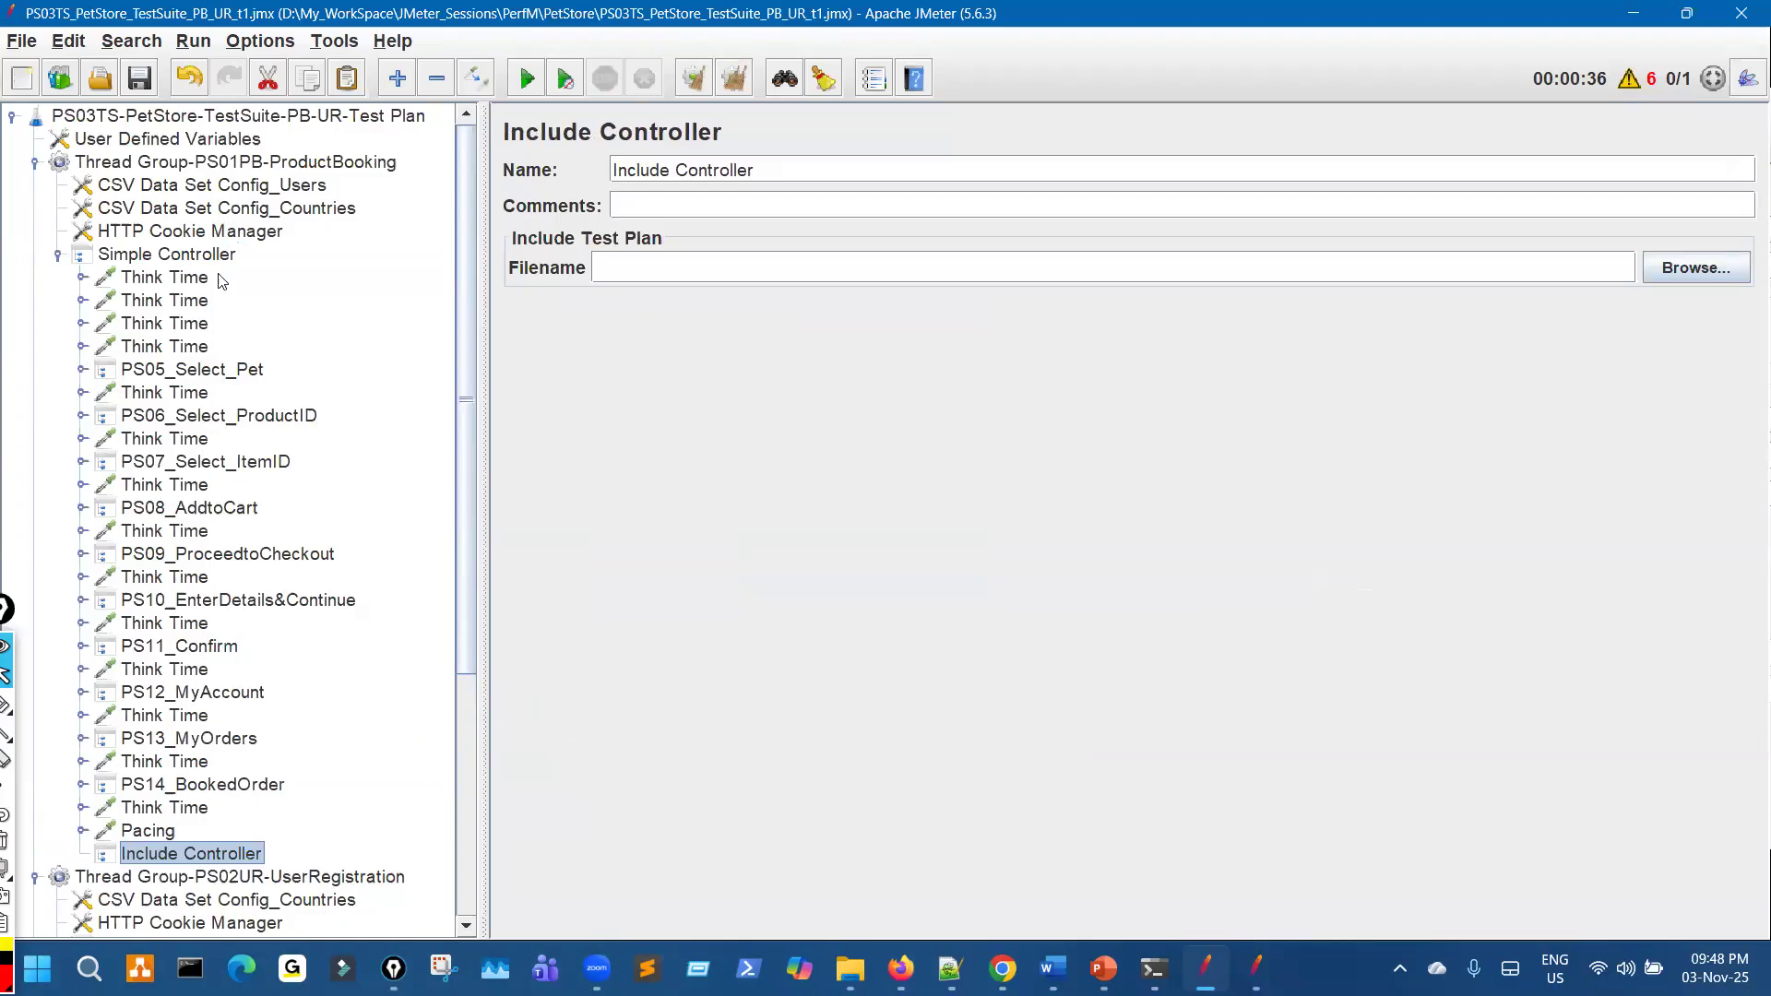
Paste four more copies of the Include Controller into the Simple Controller of Thread Group-PS01PB-ProductBooking
{"action": "left_click", "coordinate": [198, 255]}
{"action": "key", "text": "ctrl+v"}
{"action": "key", "text": "ctrl+v"}
{"action": "key", "text": "ctrl+v"}
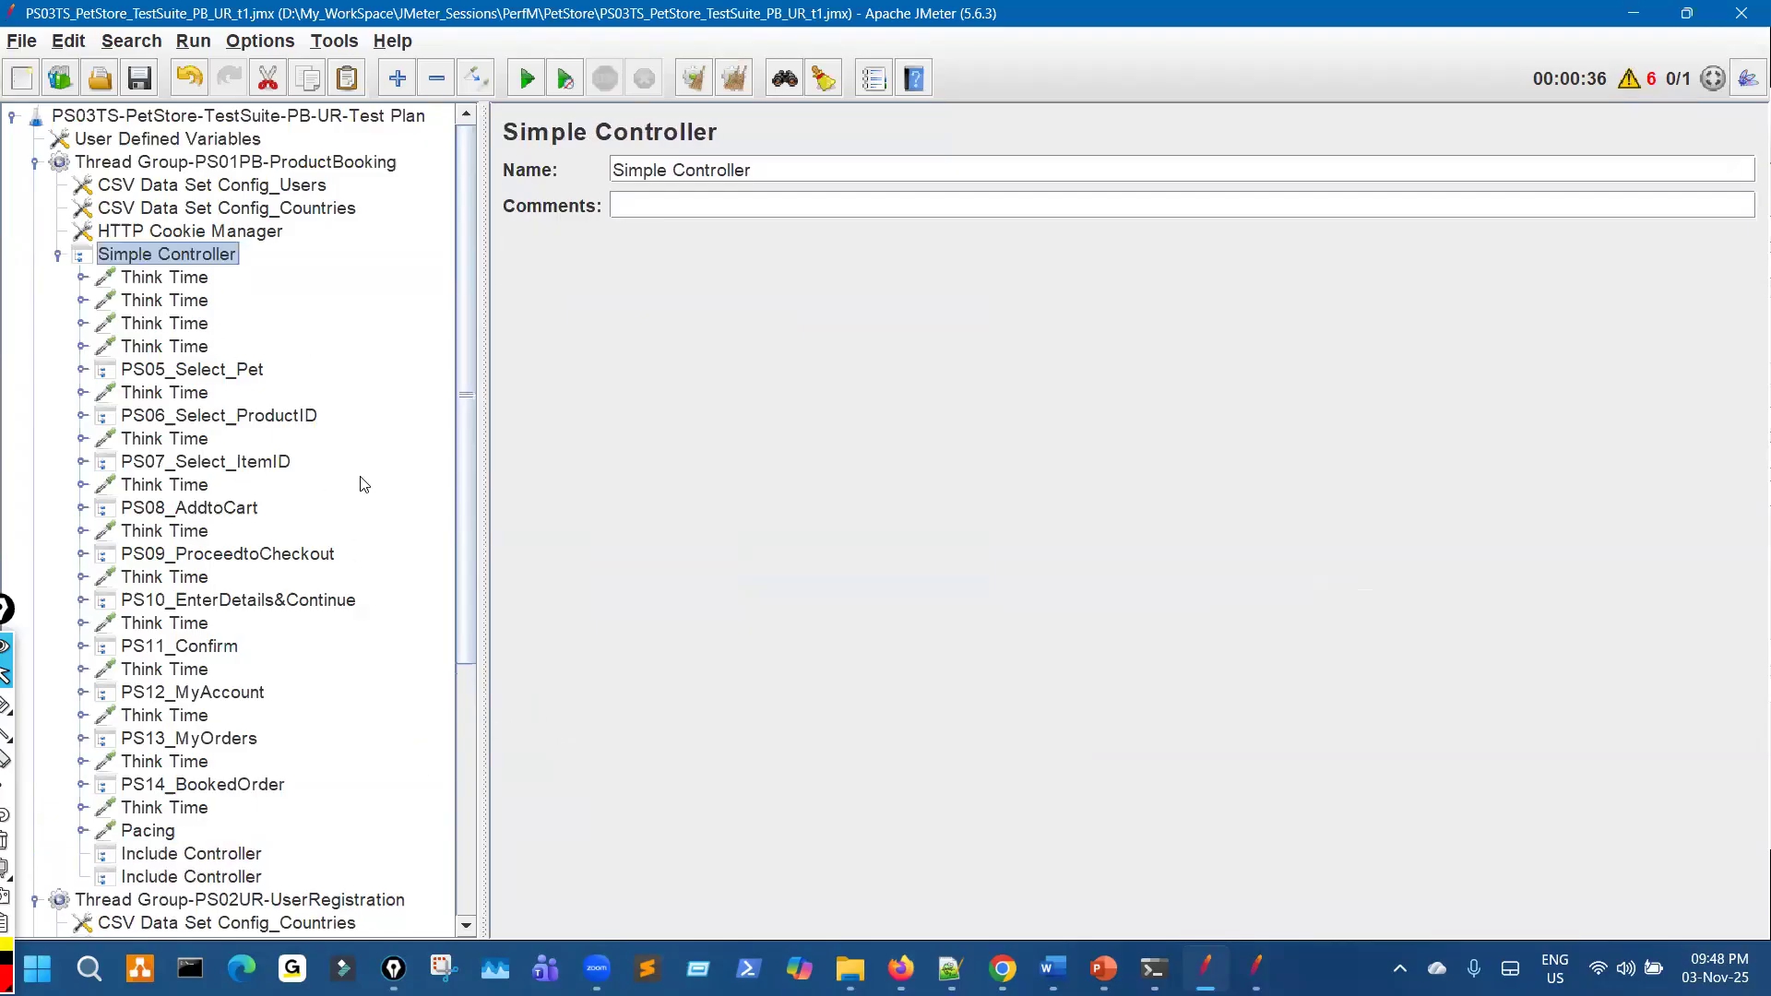
{"action": "scroll", "coordinate": [369, 699], "scroll_direction": "down", "scroll_amount": 2}
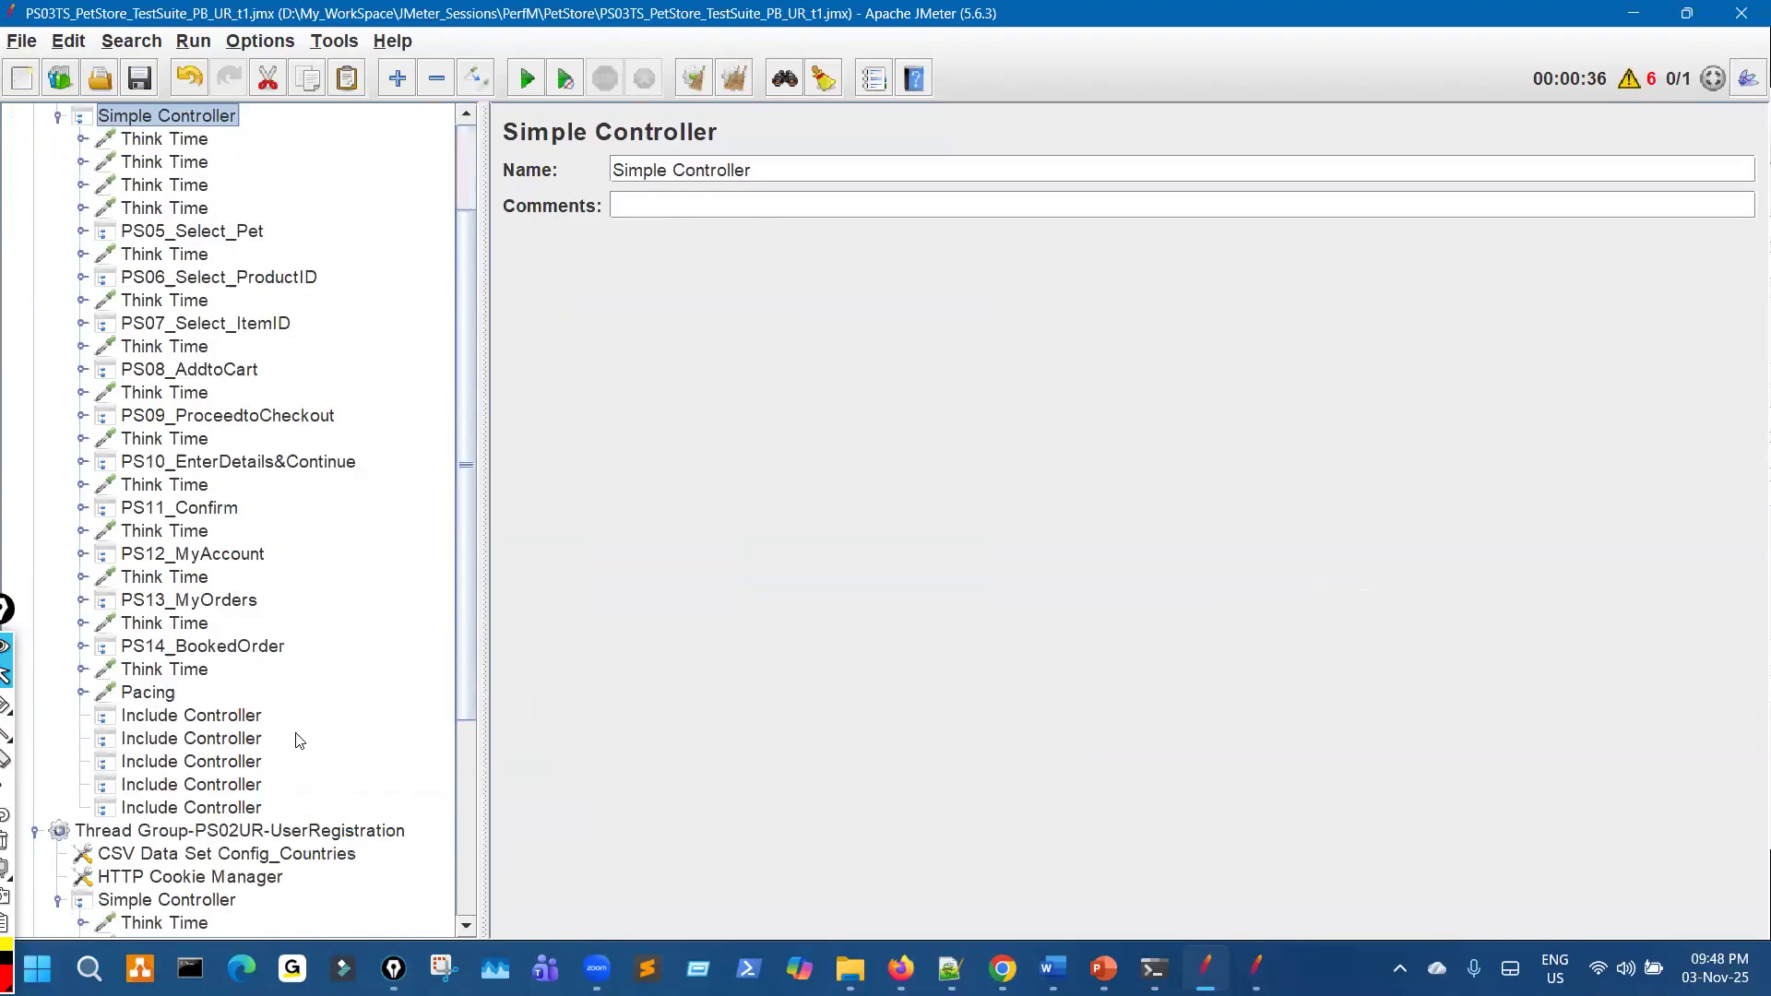
{"action": "left_click", "coordinate": [245, 721]}
{"action": "left_click", "coordinate": [245, 742]}
{"action": "left_click", "coordinate": [247, 765]}
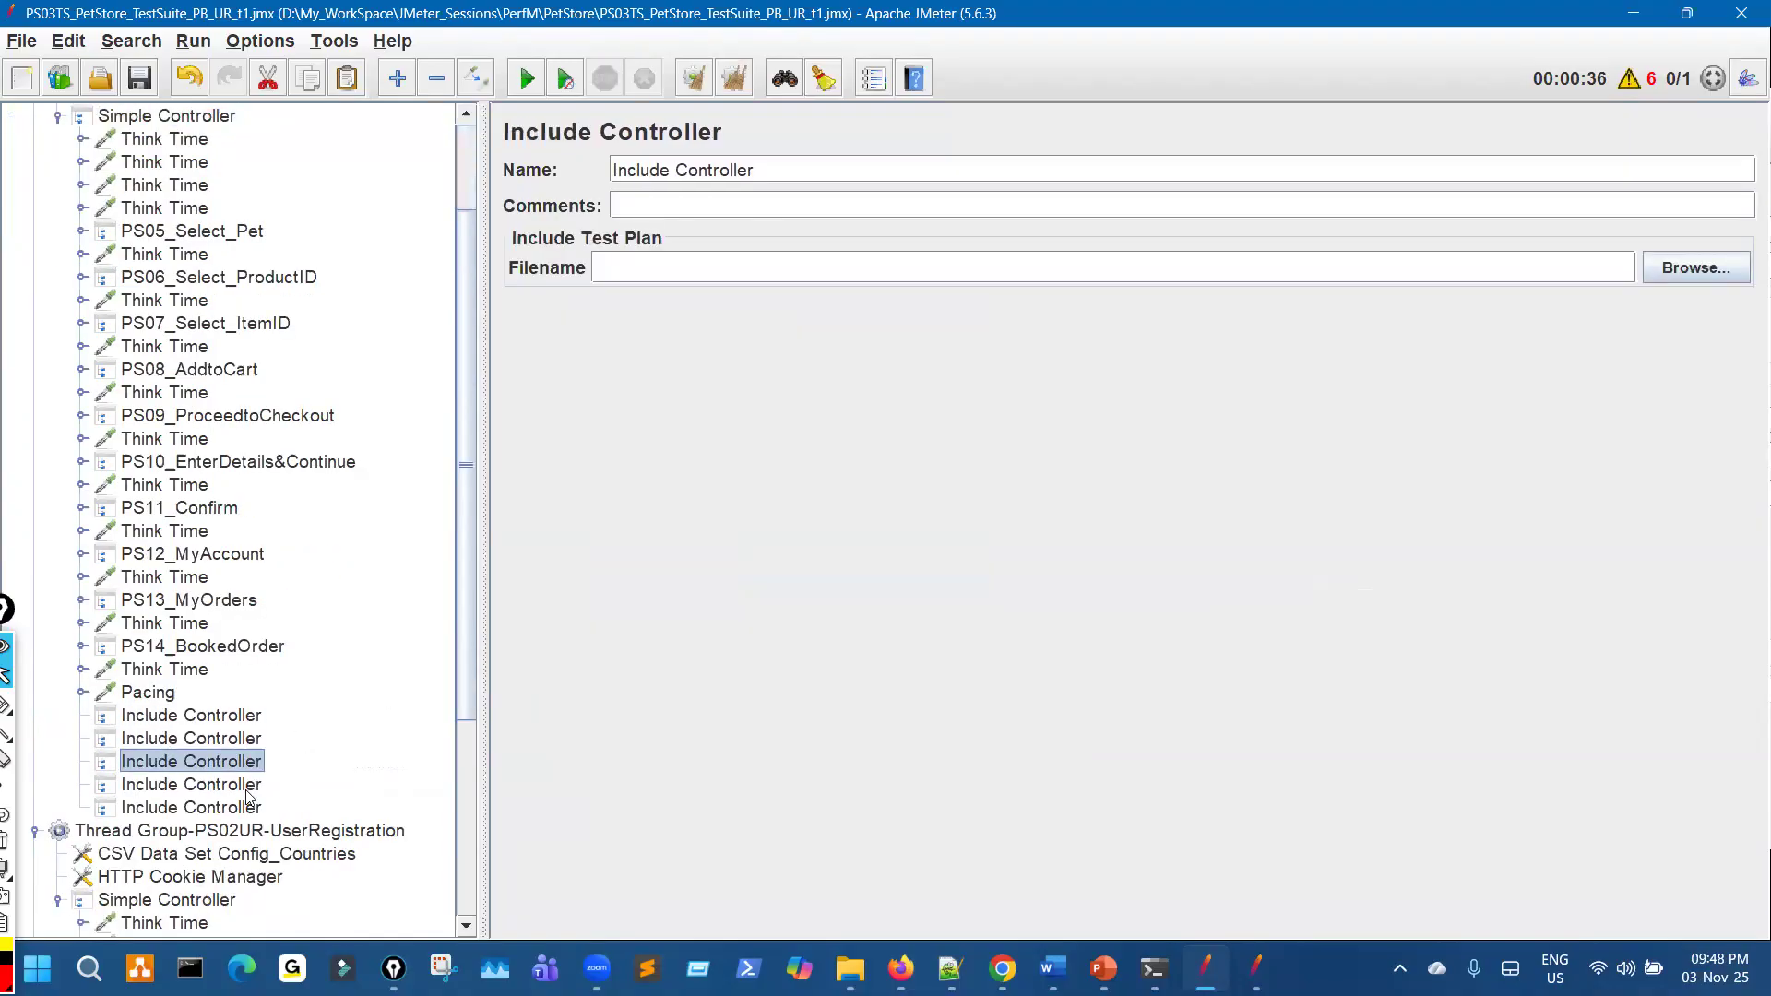
{"action": "left_click", "coordinate": [246, 790]}
{"action": "left_click", "coordinate": [247, 810]}
Rename the first two Include Controllers as Include Controller_HomePage and Include Controller_EnterStore
{"action": "left_click", "coordinate": [263, 718]}
{"action": "left_click", "coordinate": [808, 168]}
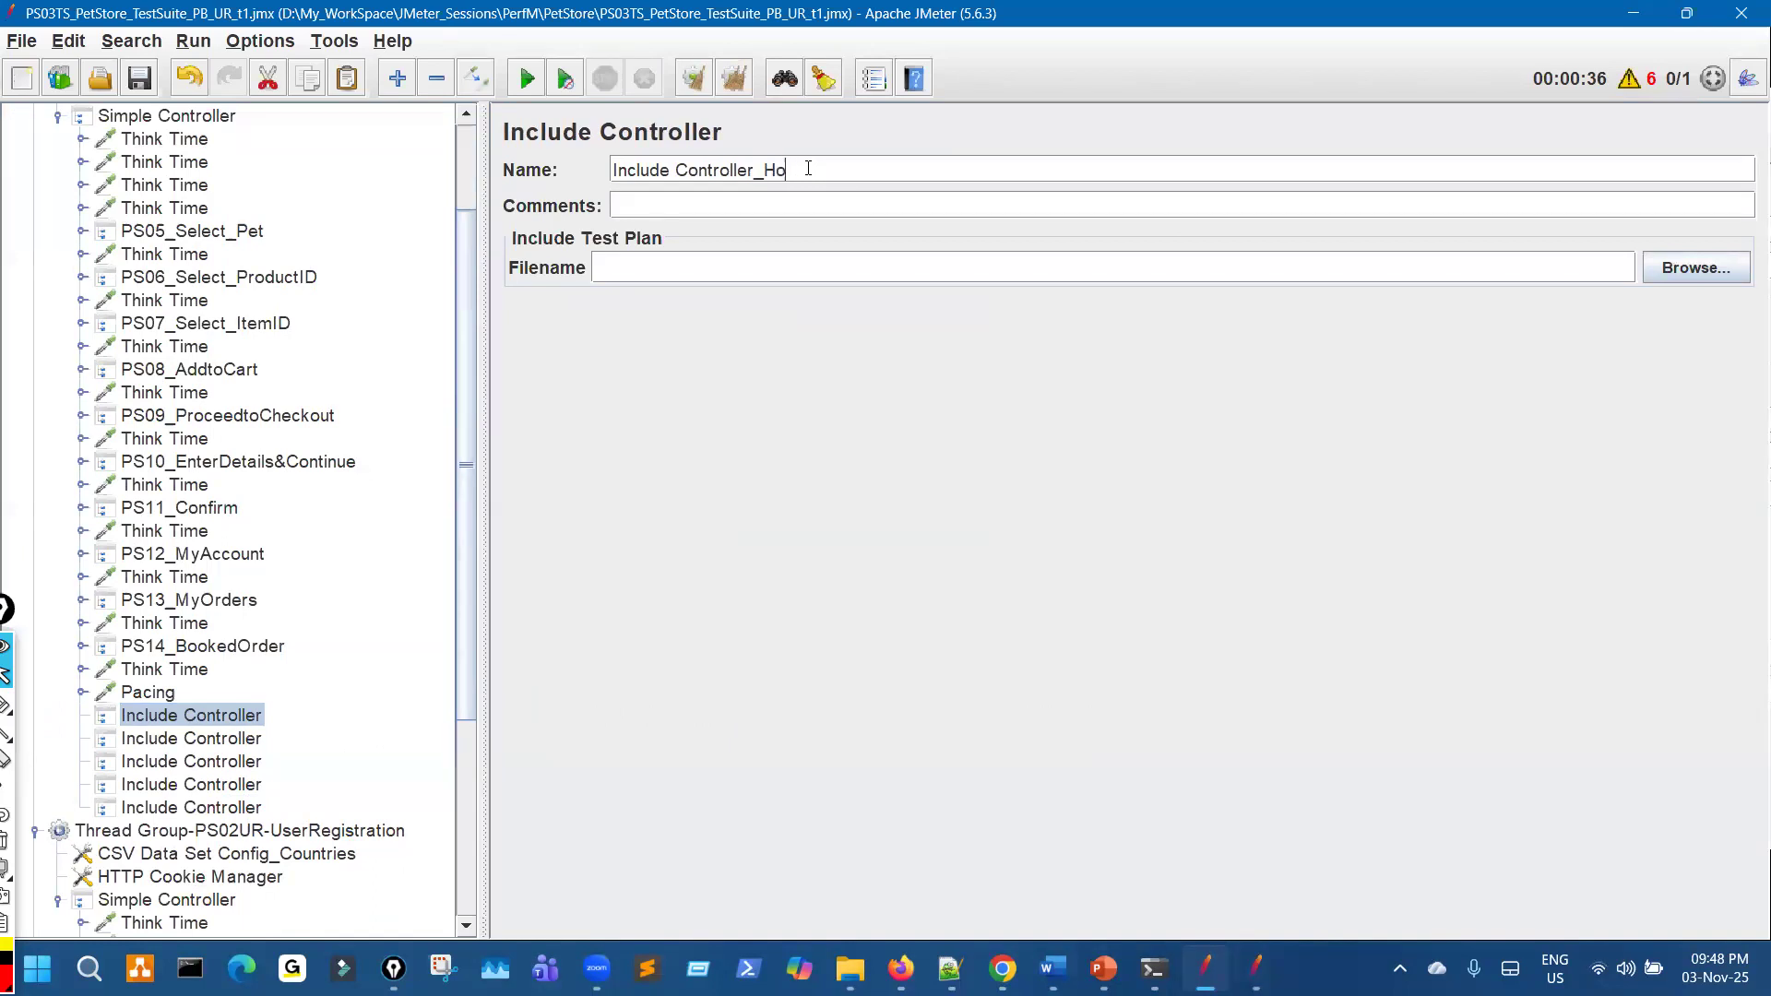
{"action": "type", "text": "_HomePag"}
{"action": "left_click", "coordinate": [249, 739]}
{"action": "left_click", "coordinate": [775, 169]}
{"action": "type", "text": "_Log"}
{"action": "key", "text": "BackSpace"}
{"action": "key", "text": "BackSpace"}
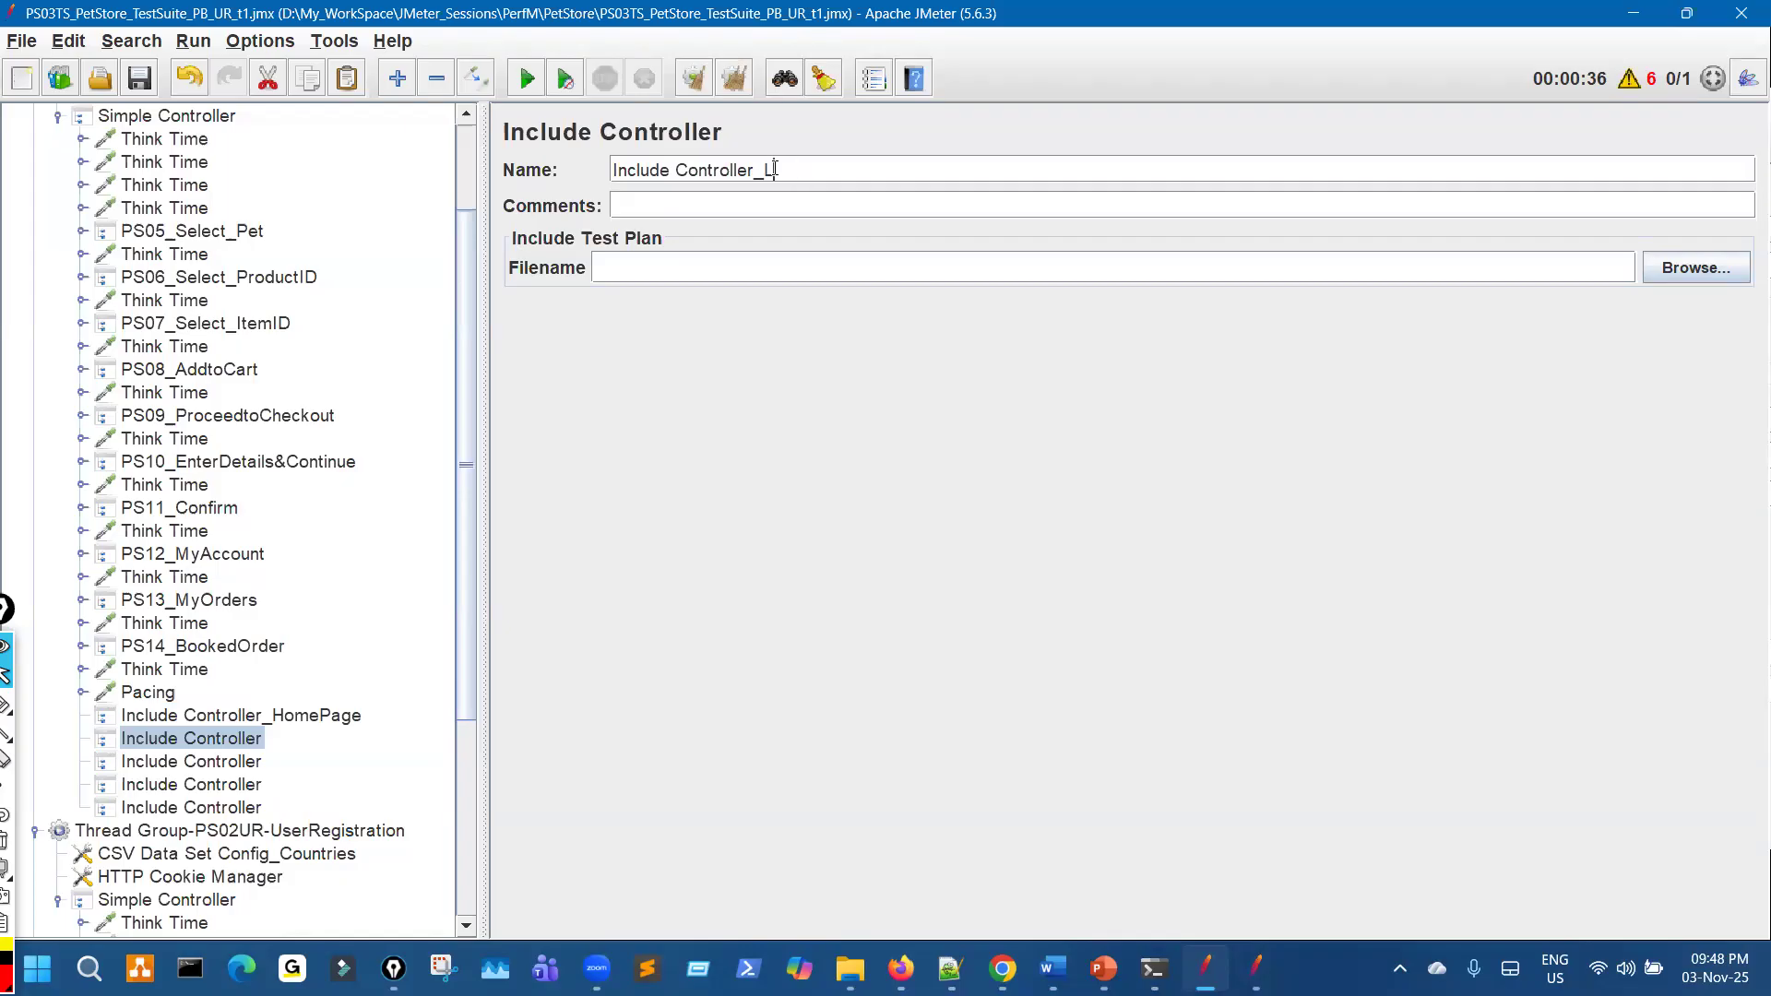
{"action": "type", "text": "EnterStore"}
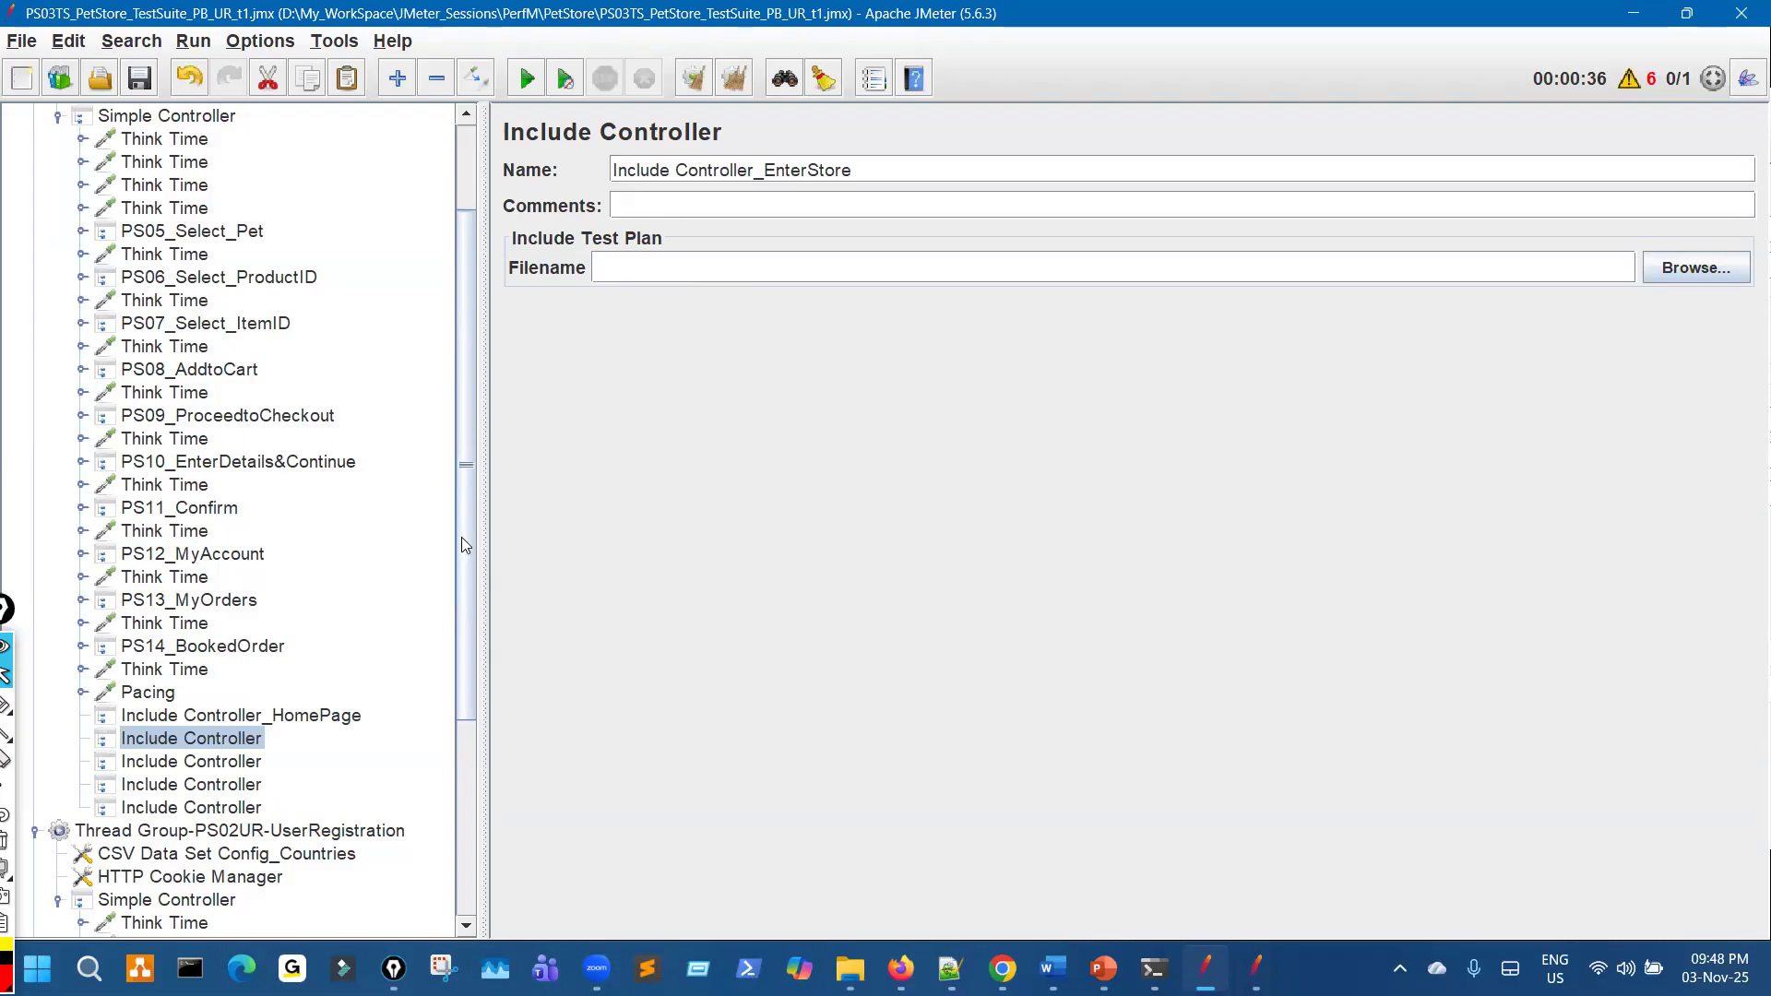
Rename the remaining three Include Controllers as Include Controller_SignIn, Include Controller_Login and Include Controller_SignOut
{"action": "left_click", "coordinate": [238, 762]}
{"action": "left_click", "coordinate": [859, 170]}
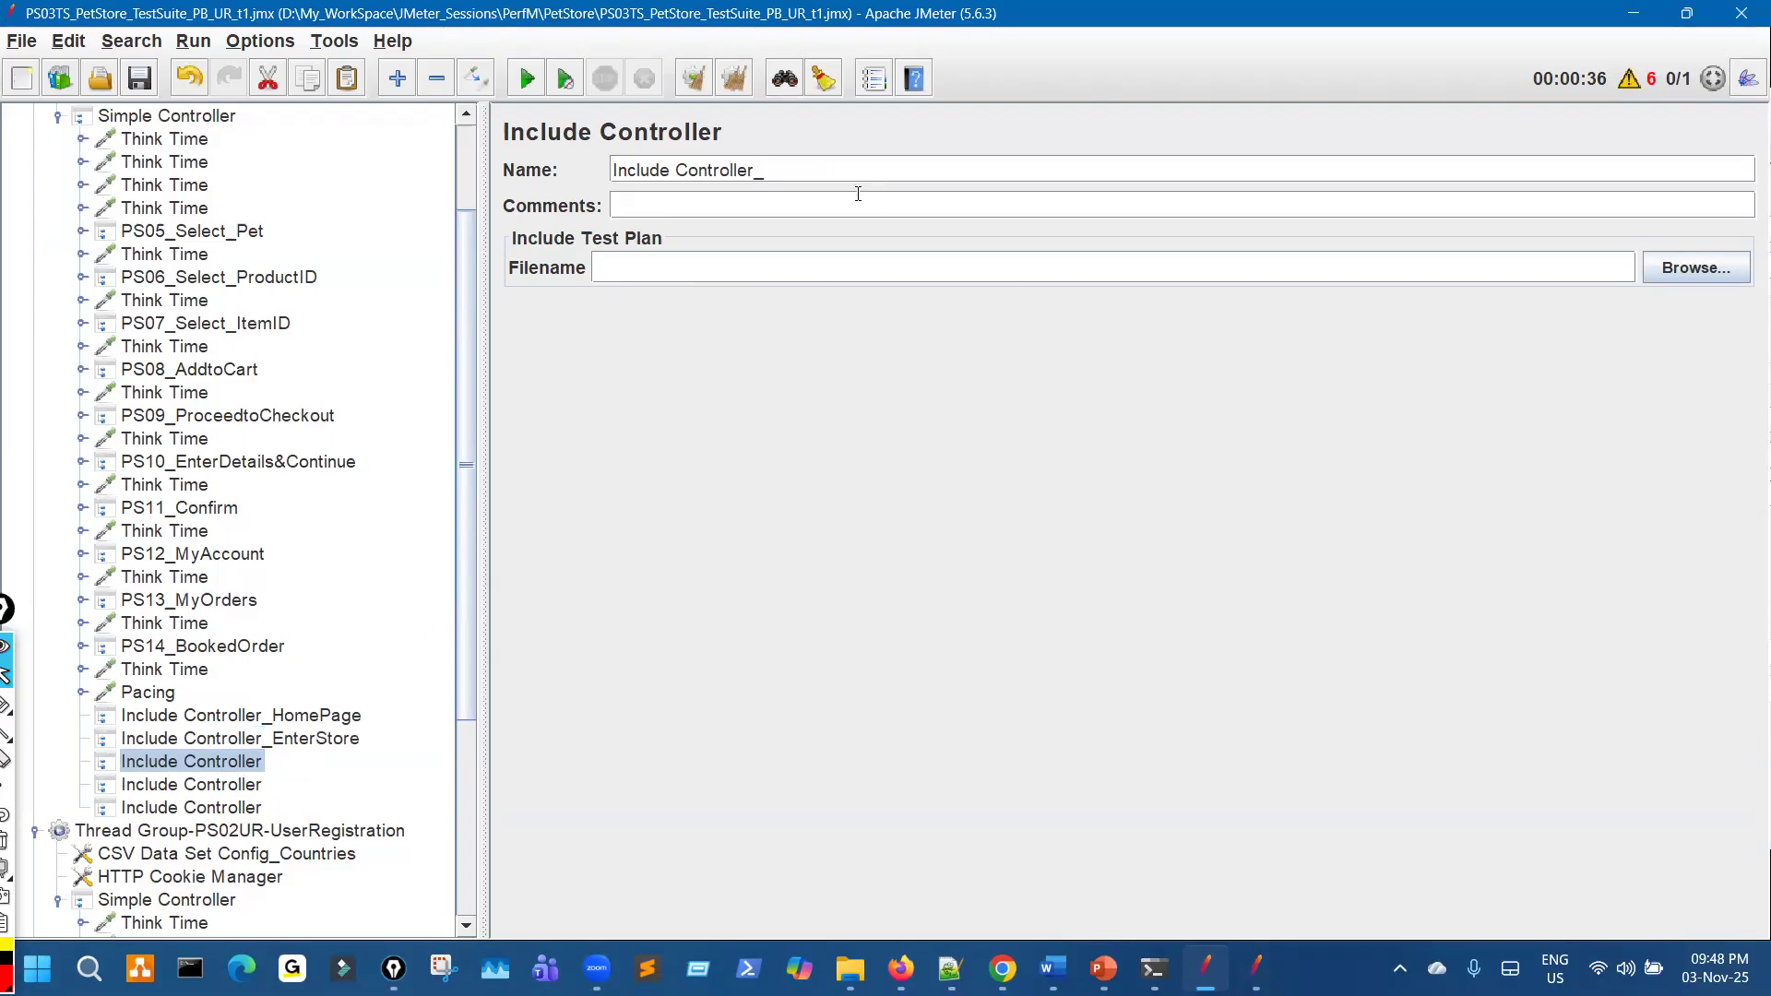
{"action": "type", "text": "Sign"}
{"action": "left_click", "coordinate": [230, 787]}
{"action": "left_click", "coordinate": [786, 176]}
{"action": "type", "text": "_Login"}
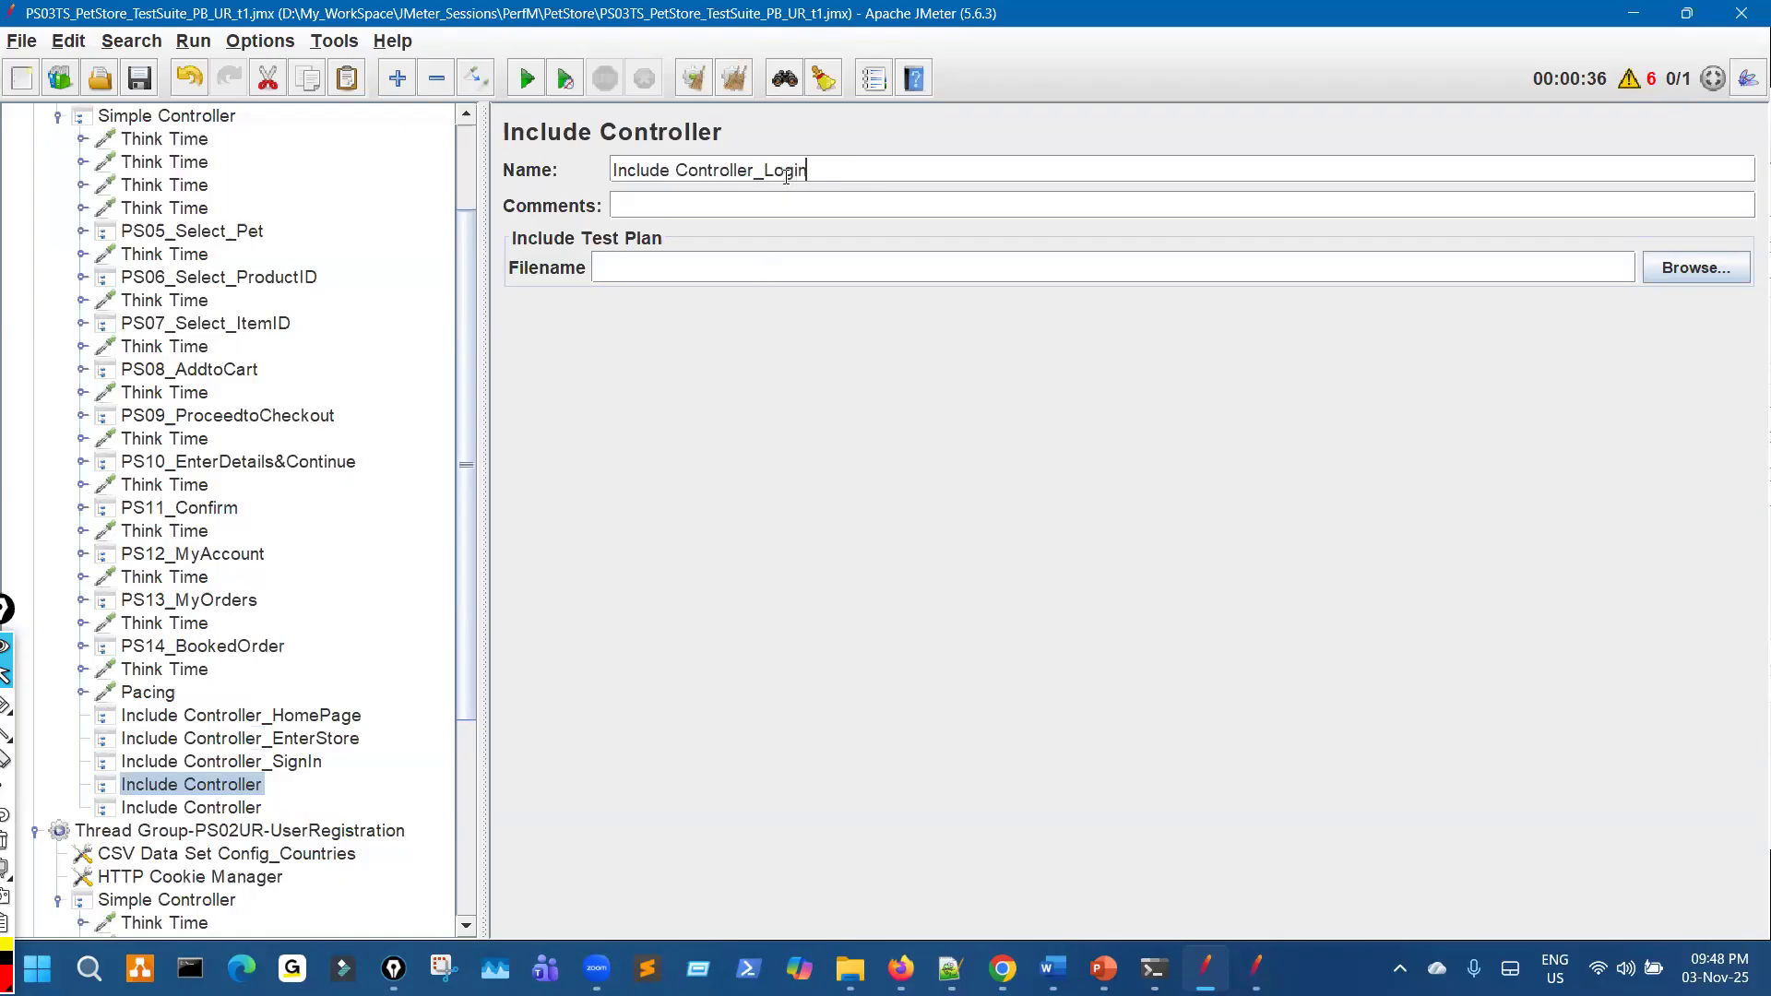
{"action": "left_click", "coordinate": [238, 810]}
{"action": "left_click", "coordinate": [784, 171]}
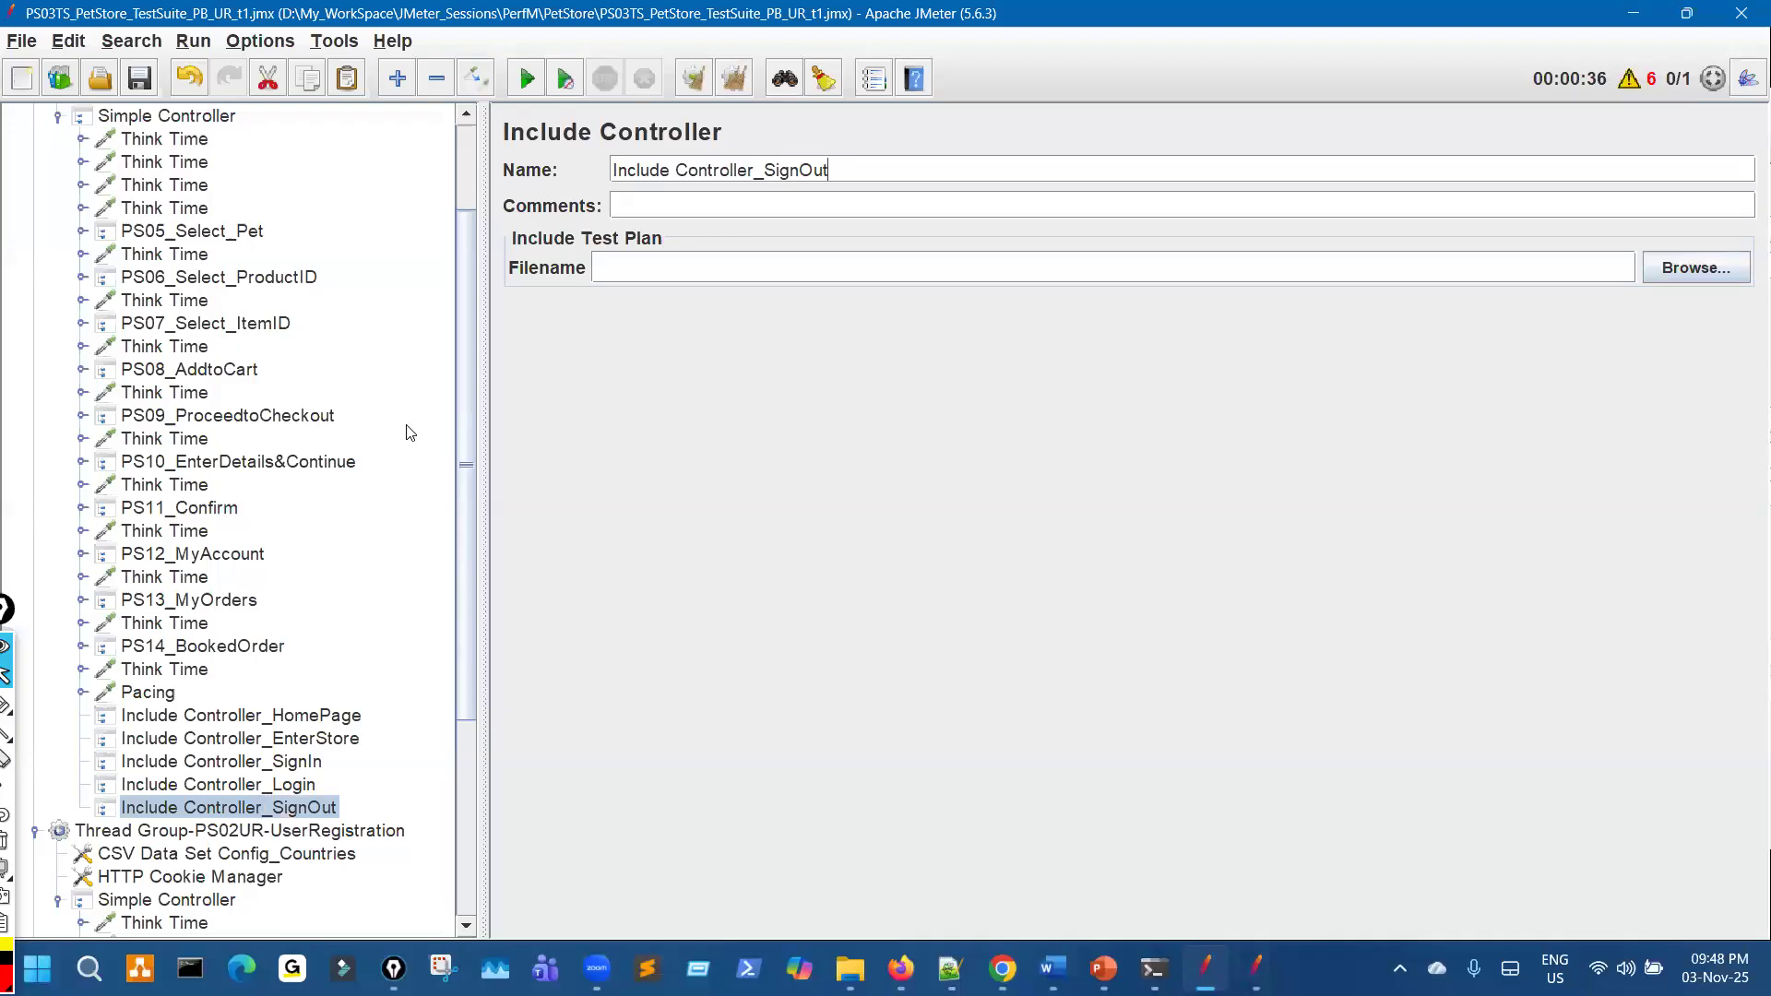
Set the included test plan file of Include Controller_HomePage to PS01_HomePage.jmx from the PetStore folder
{"action": "left_click", "coordinate": [302, 721]}
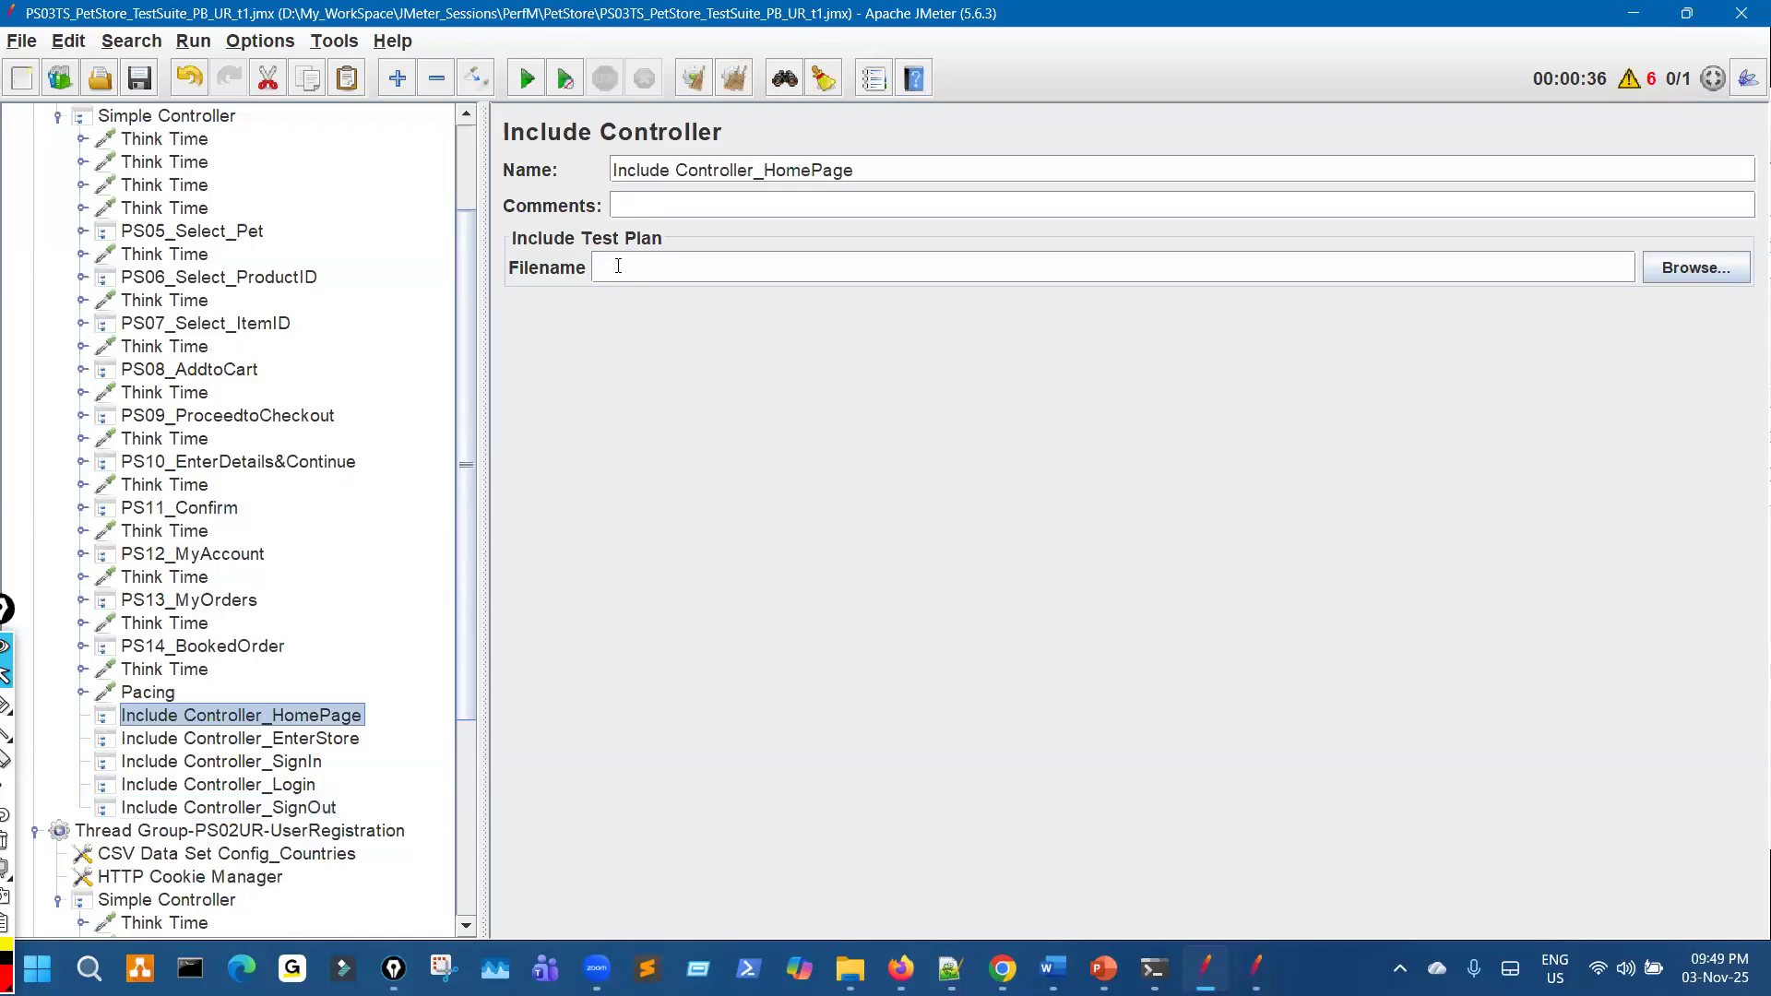
{"action": "key", "text": "Down"}
{"action": "key", "text": "Up"}
{"action": "left_click", "coordinate": [1696, 267]}
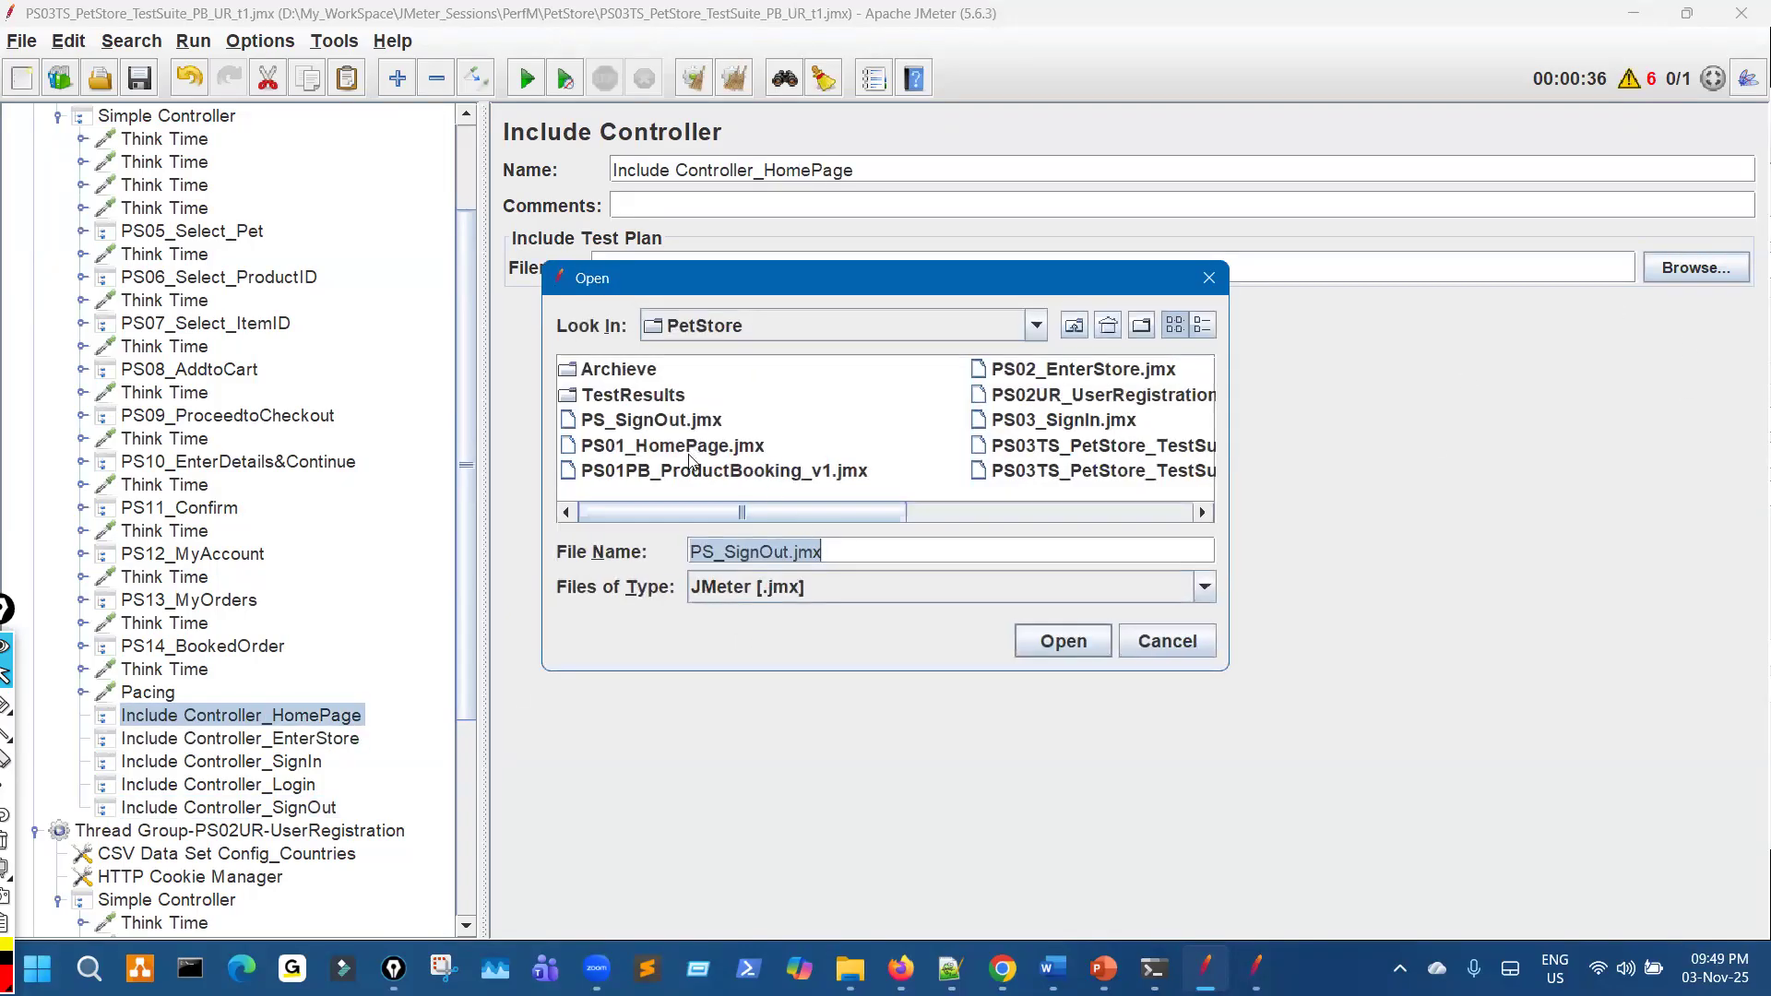
{"action": "left_click", "coordinate": [707, 448]}
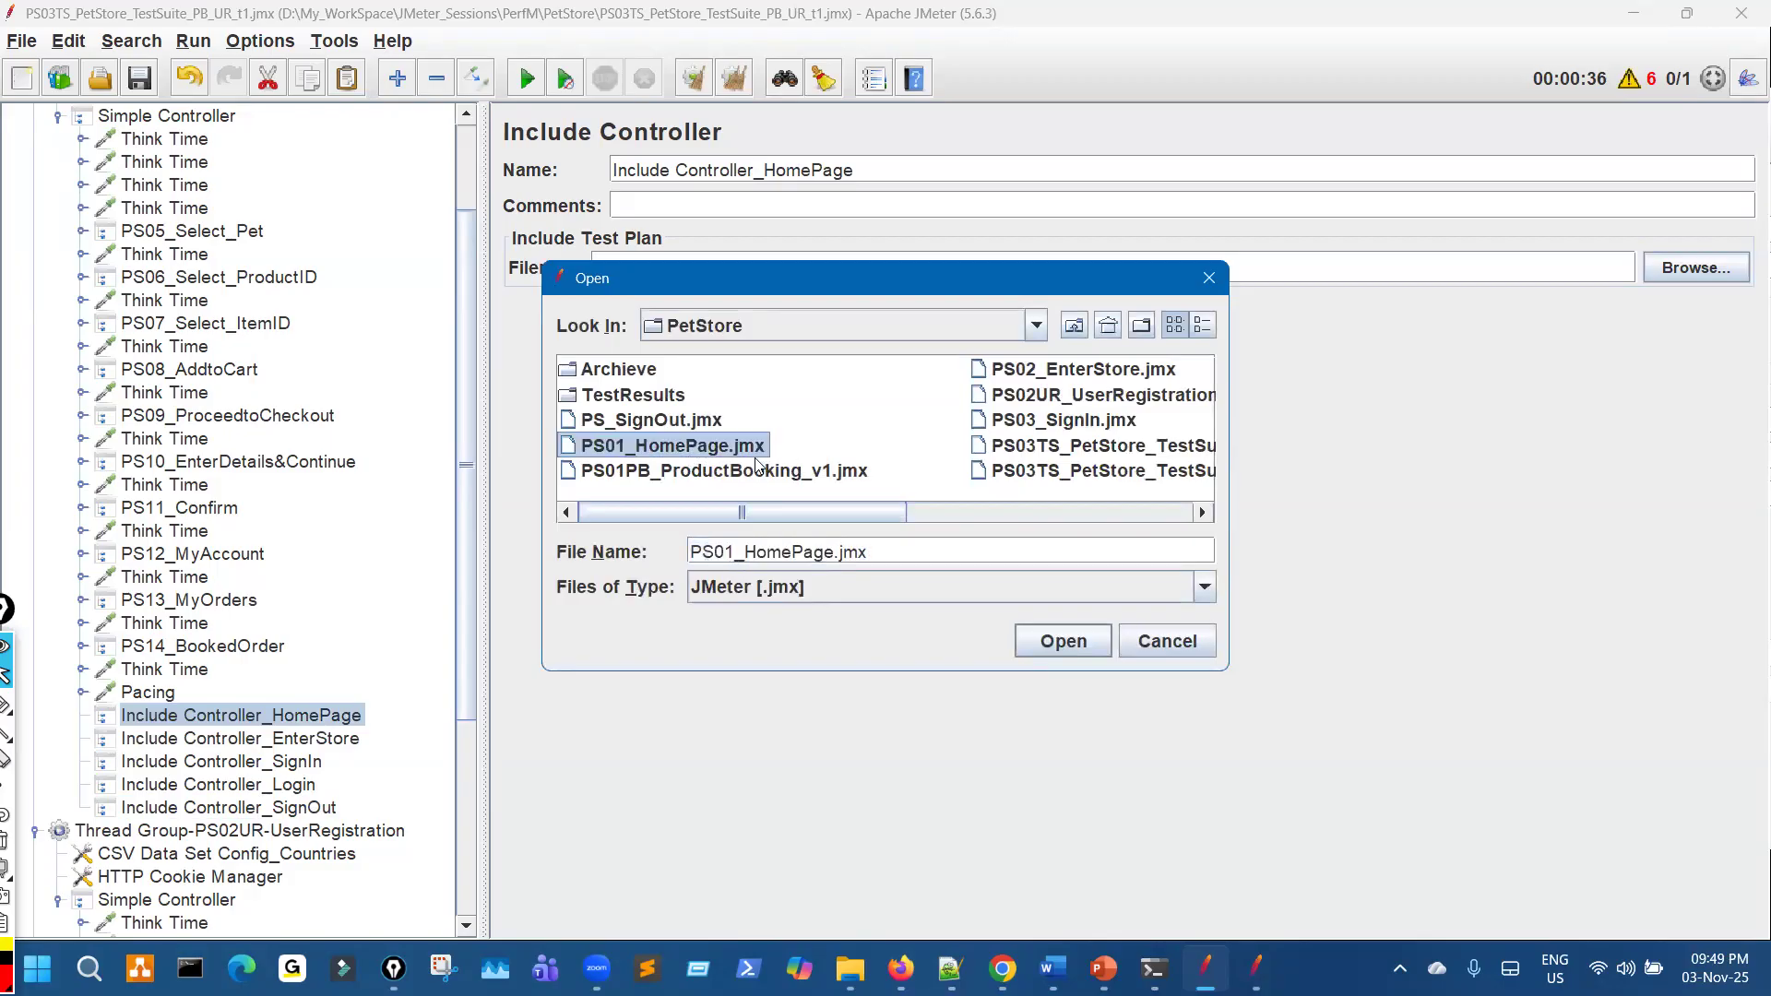
{"action": "left_click", "coordinate": [1051, 646]}
Switch to File Explorer, examine the saved transaction fragment files in the PetStore folder, and return to JMeter
{"action": "key", "text": "alt+Tab"}
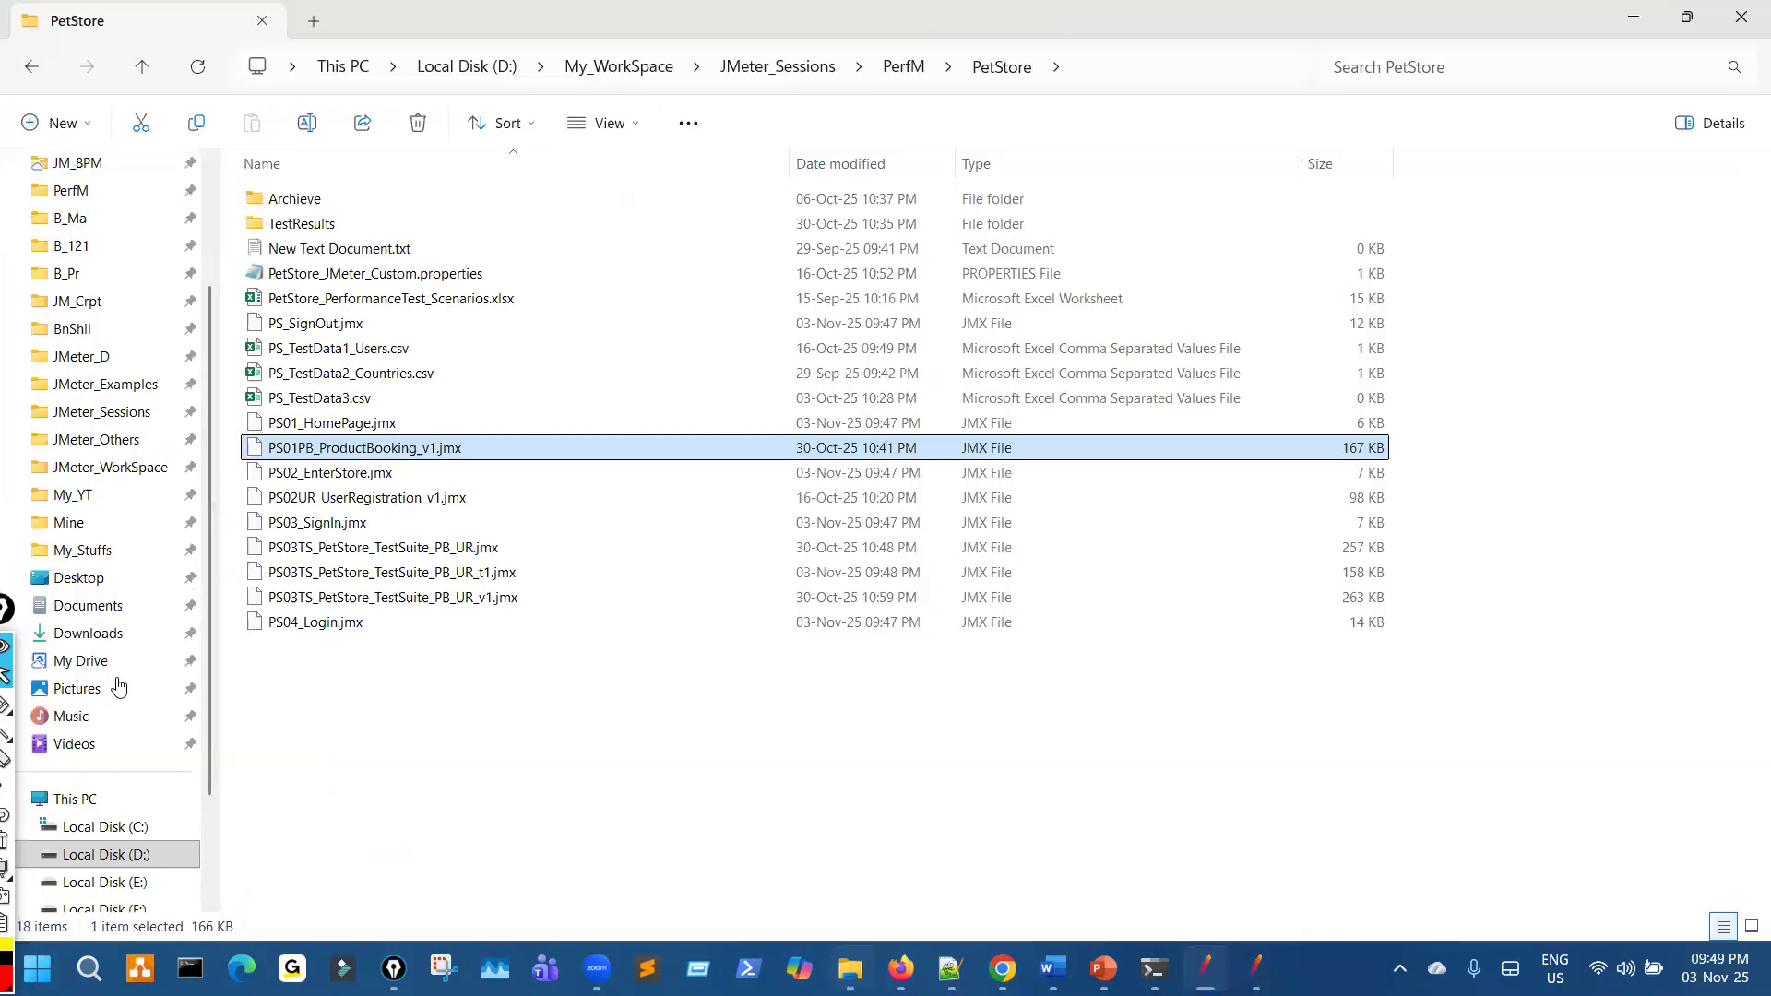
{"action": "left_click", "coordinate": [31, 705]}
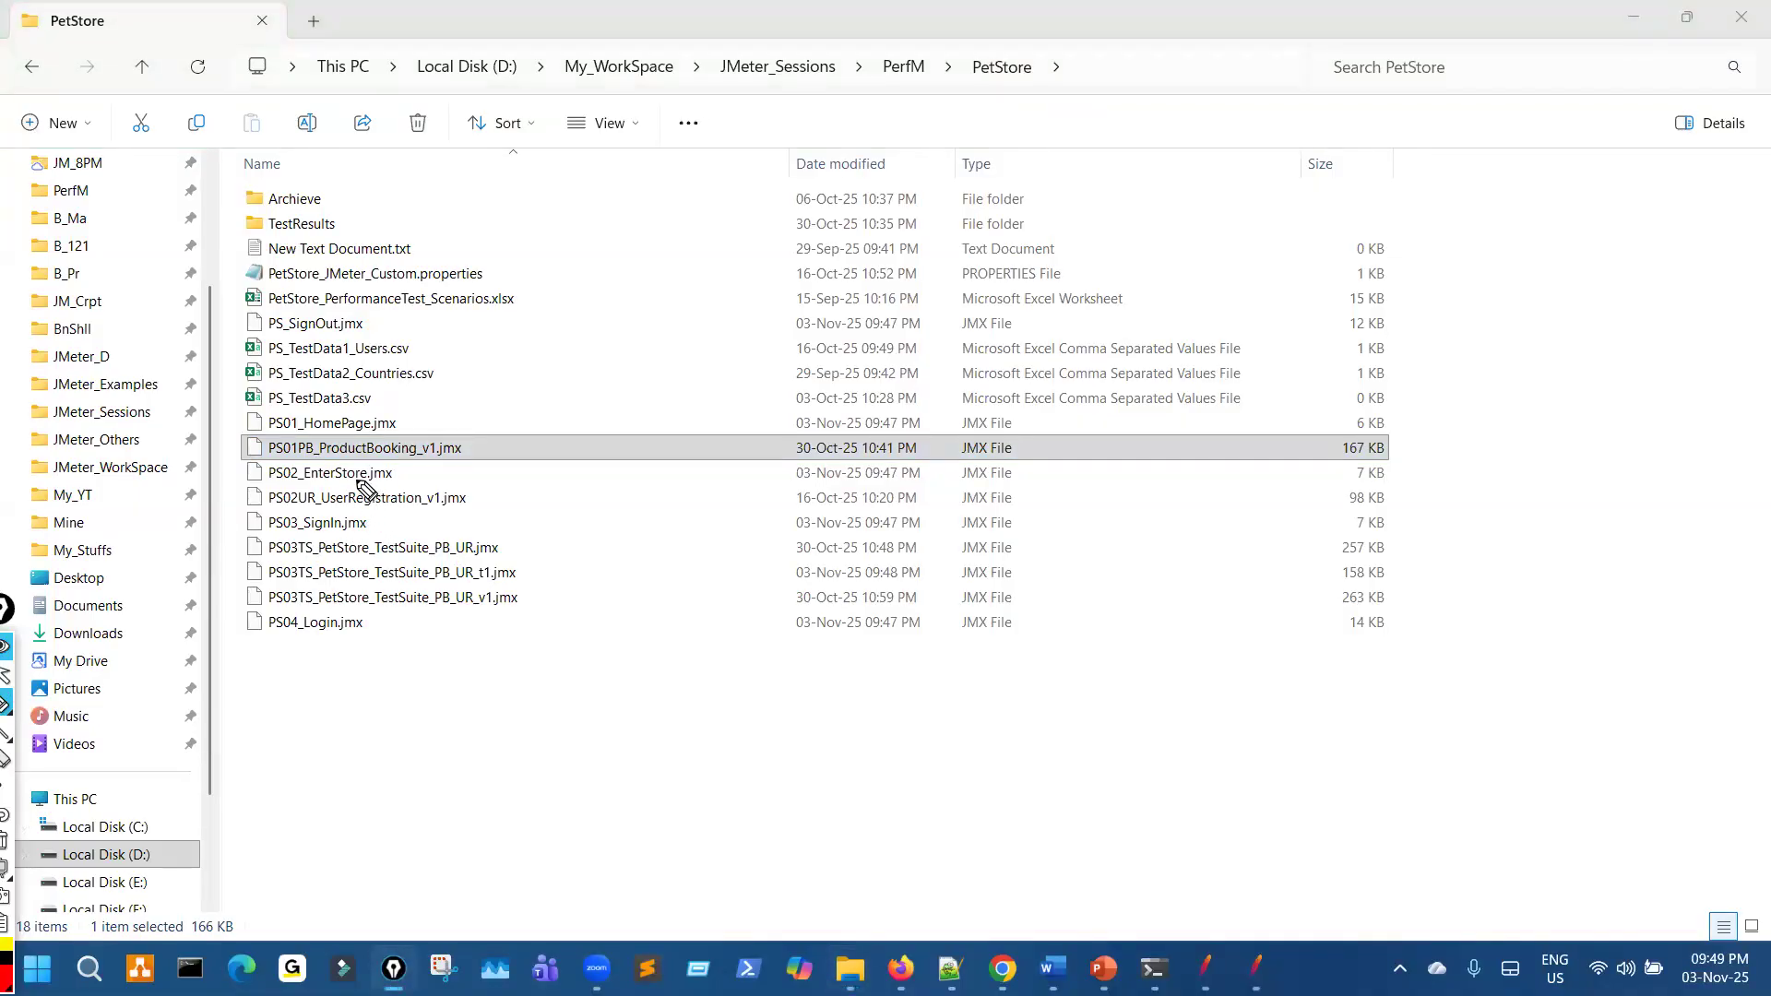
{"action": "mouse_move", "coordinate": [374, 417]}
{"action": "left_mouse_down"}
{"action": "mouse_move", "coordinate": [399, 411]}
{"action": "mouse_move", "coordinate": [407, 465]}
{"action": "left_mouse_up"}
{"action": "left_click_drag", "start_coordinate": [354, 522], "coordinate": [387, 513]}
{"action": "left_click_drag", "start_coordinate": [352, 634], "coordinate": [385, 628]}
{"action": "left_click_drag", "start_coordinate": [373, 505], "coordinate": [481, 504]}
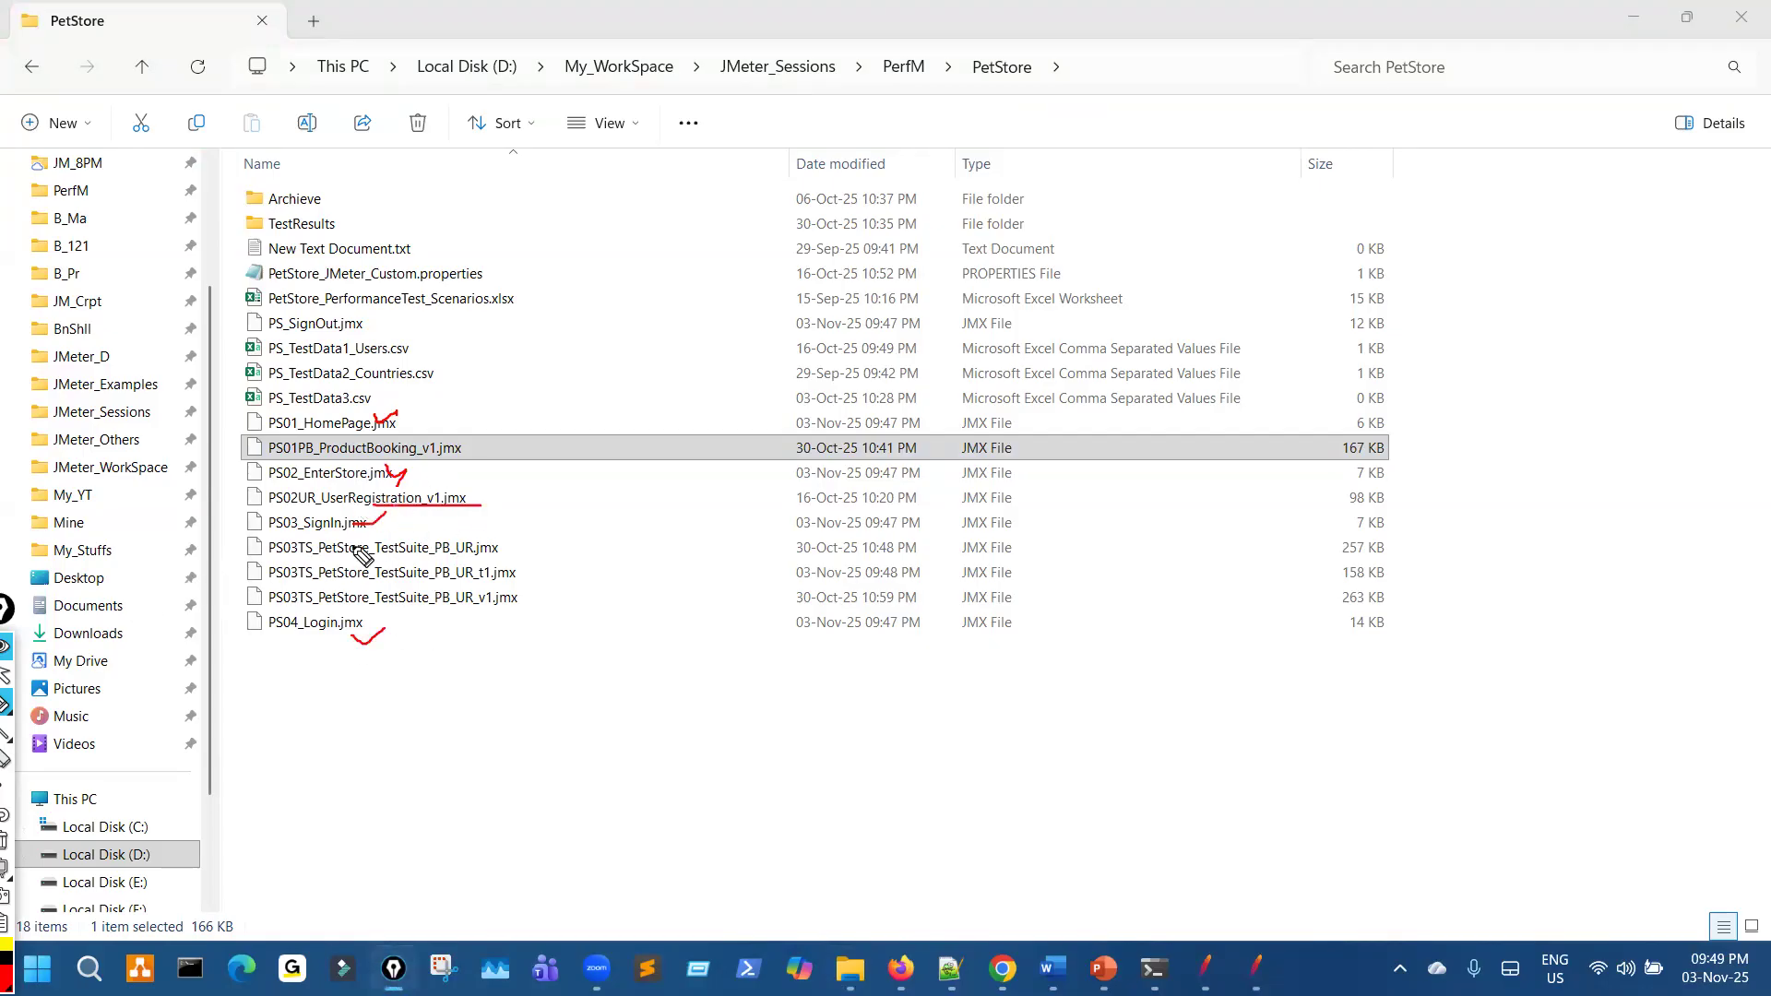
{"action": "left_click_drag", "start_coordinate": [296, 498], "coordinate": [409, 500]}
{"action": "mouse_move", "coordinate": [348, 425]}
{"action": "left_mouse_down"}
{"action": "mouse_move", "coordinate": [376, 422]}
{"action": "mouse_move", "coordinate": [387, 472]}
{"action": "left_mouse_up"}
{"action": "left_click", "coordinate": [6, 841]}
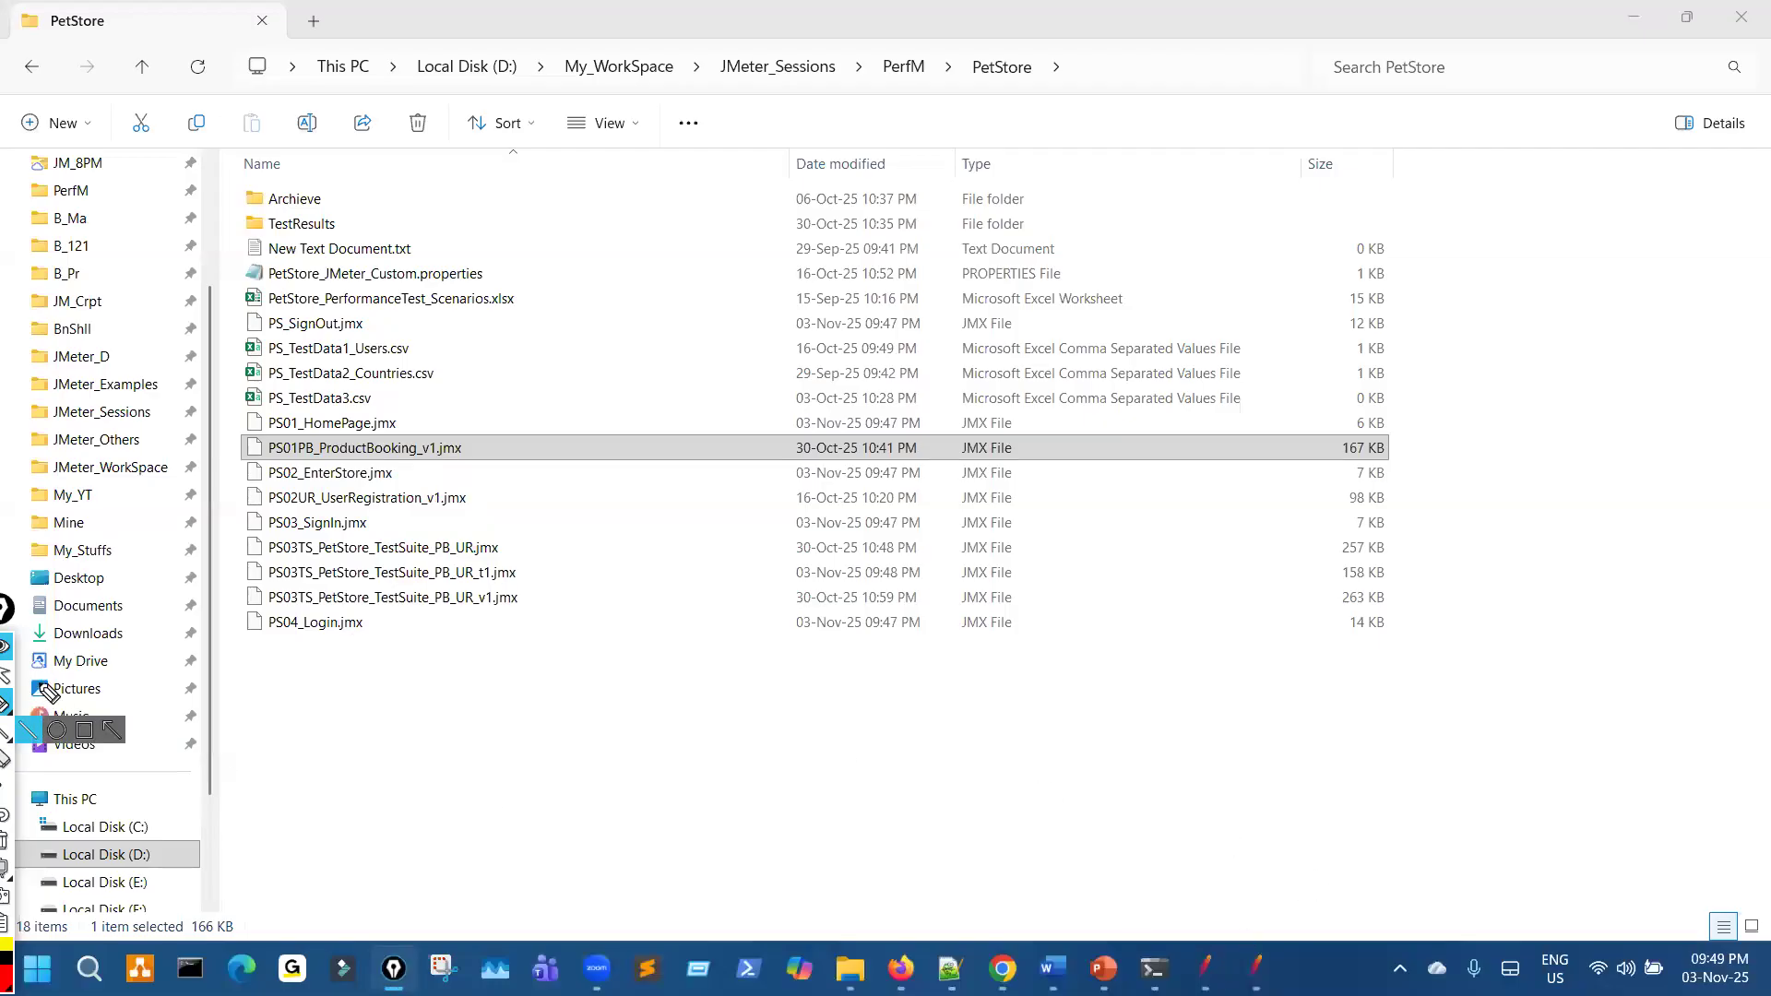
{"action": "left_click", "coordinate": [6, 674]}
{"action": "left_click", "coordinate": [1197, 966]}
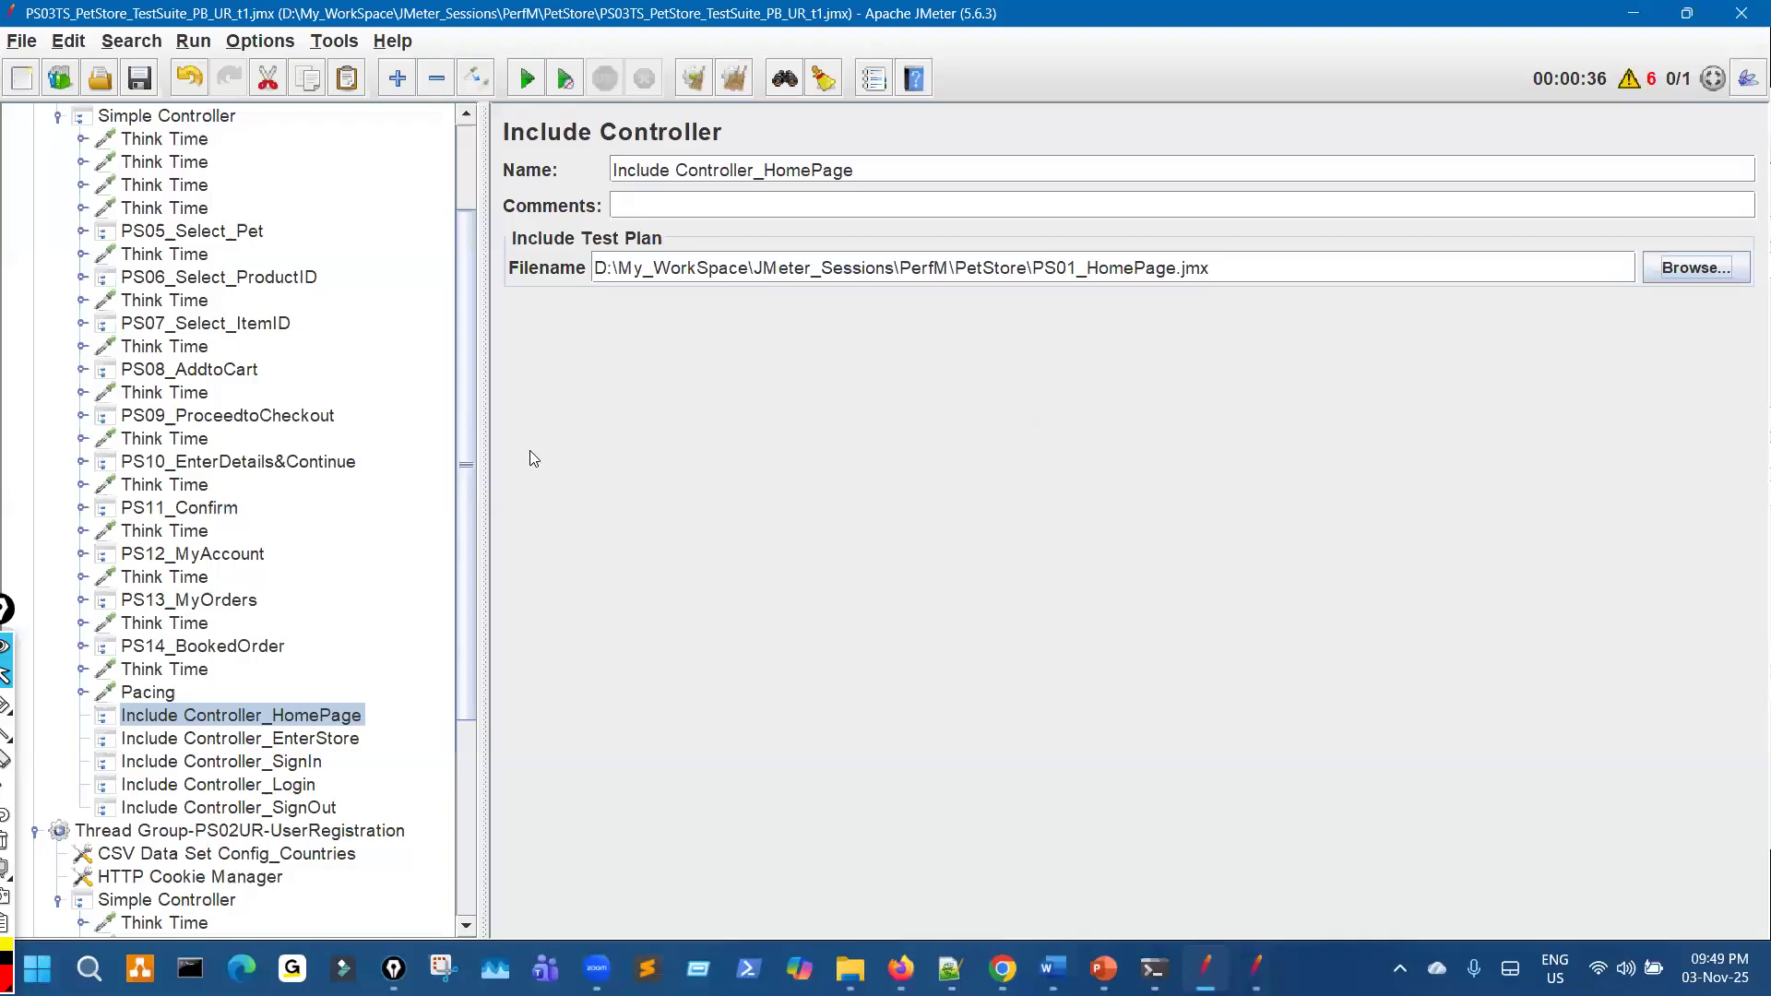
Set the included test plan file of Include Controller_EnterStore to PS02_EnterStore.jmx
{"action": "left_click_drag", "start_coordinate": [479, 413], "coordinate": [376, 404]}
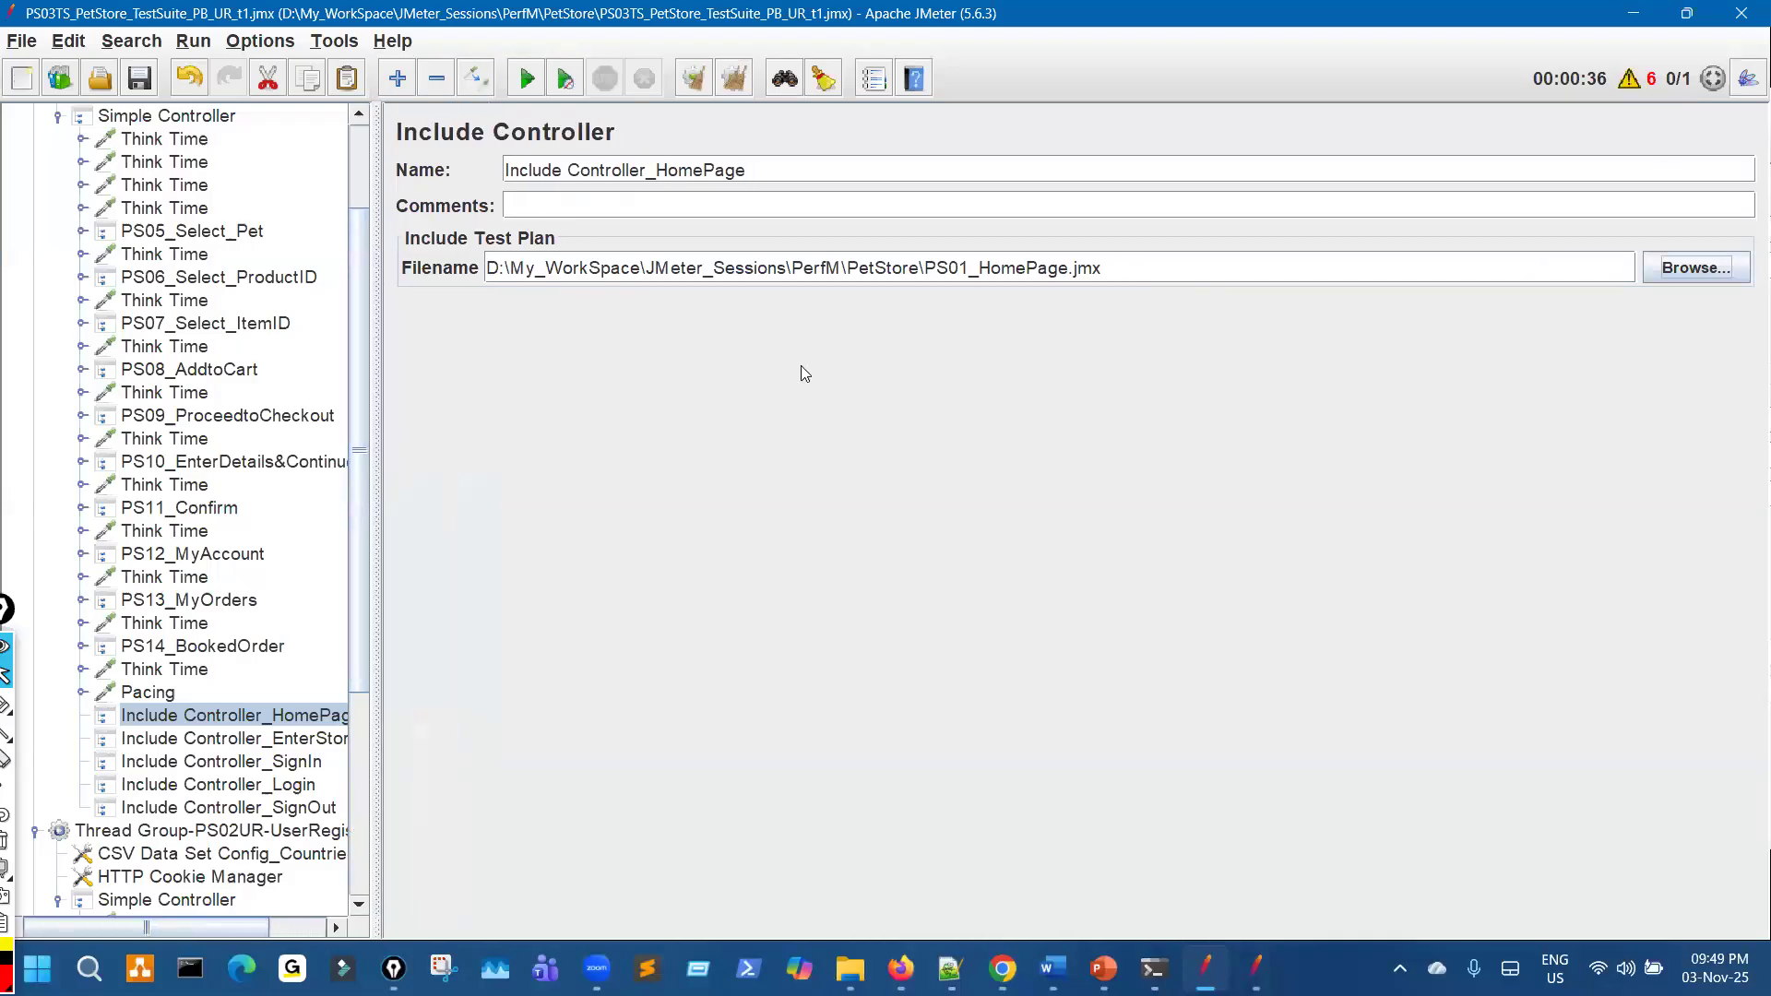
{"action": "left_click", "coordinate": [1112, 276]}
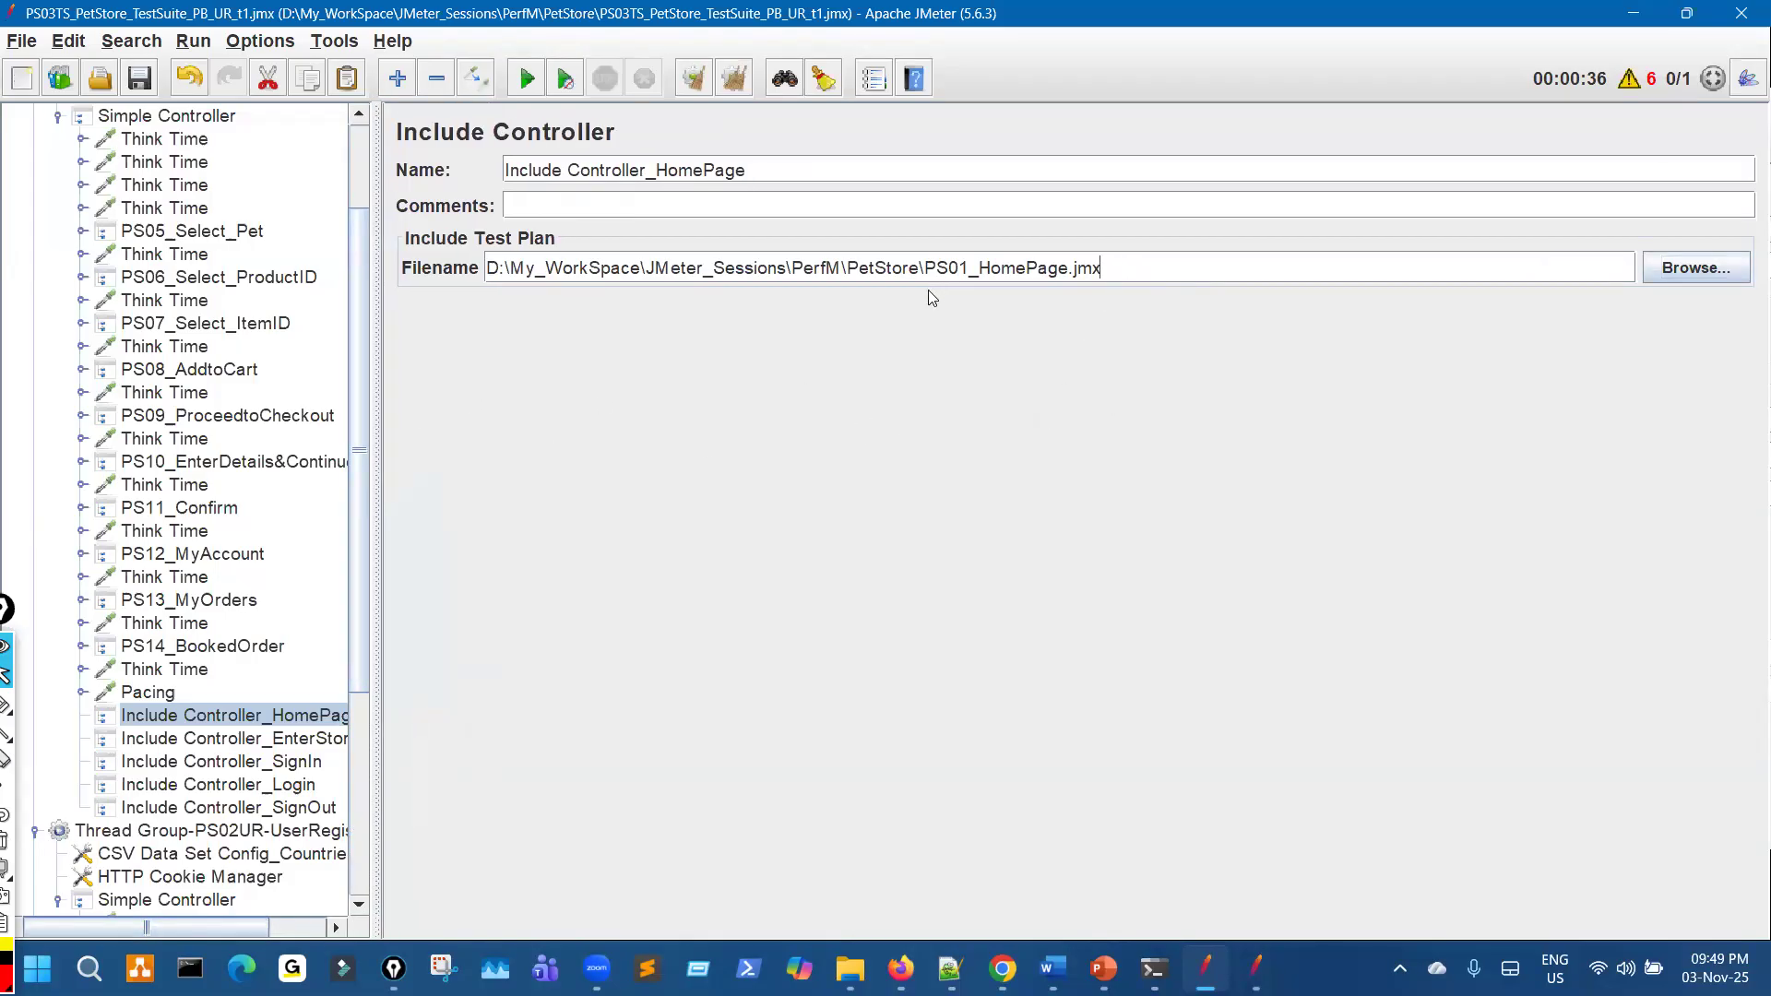
{"action": "left_click", "coordinate": [319, 742]}
{"action": "left_click", "coordinate": [1659, 269]}
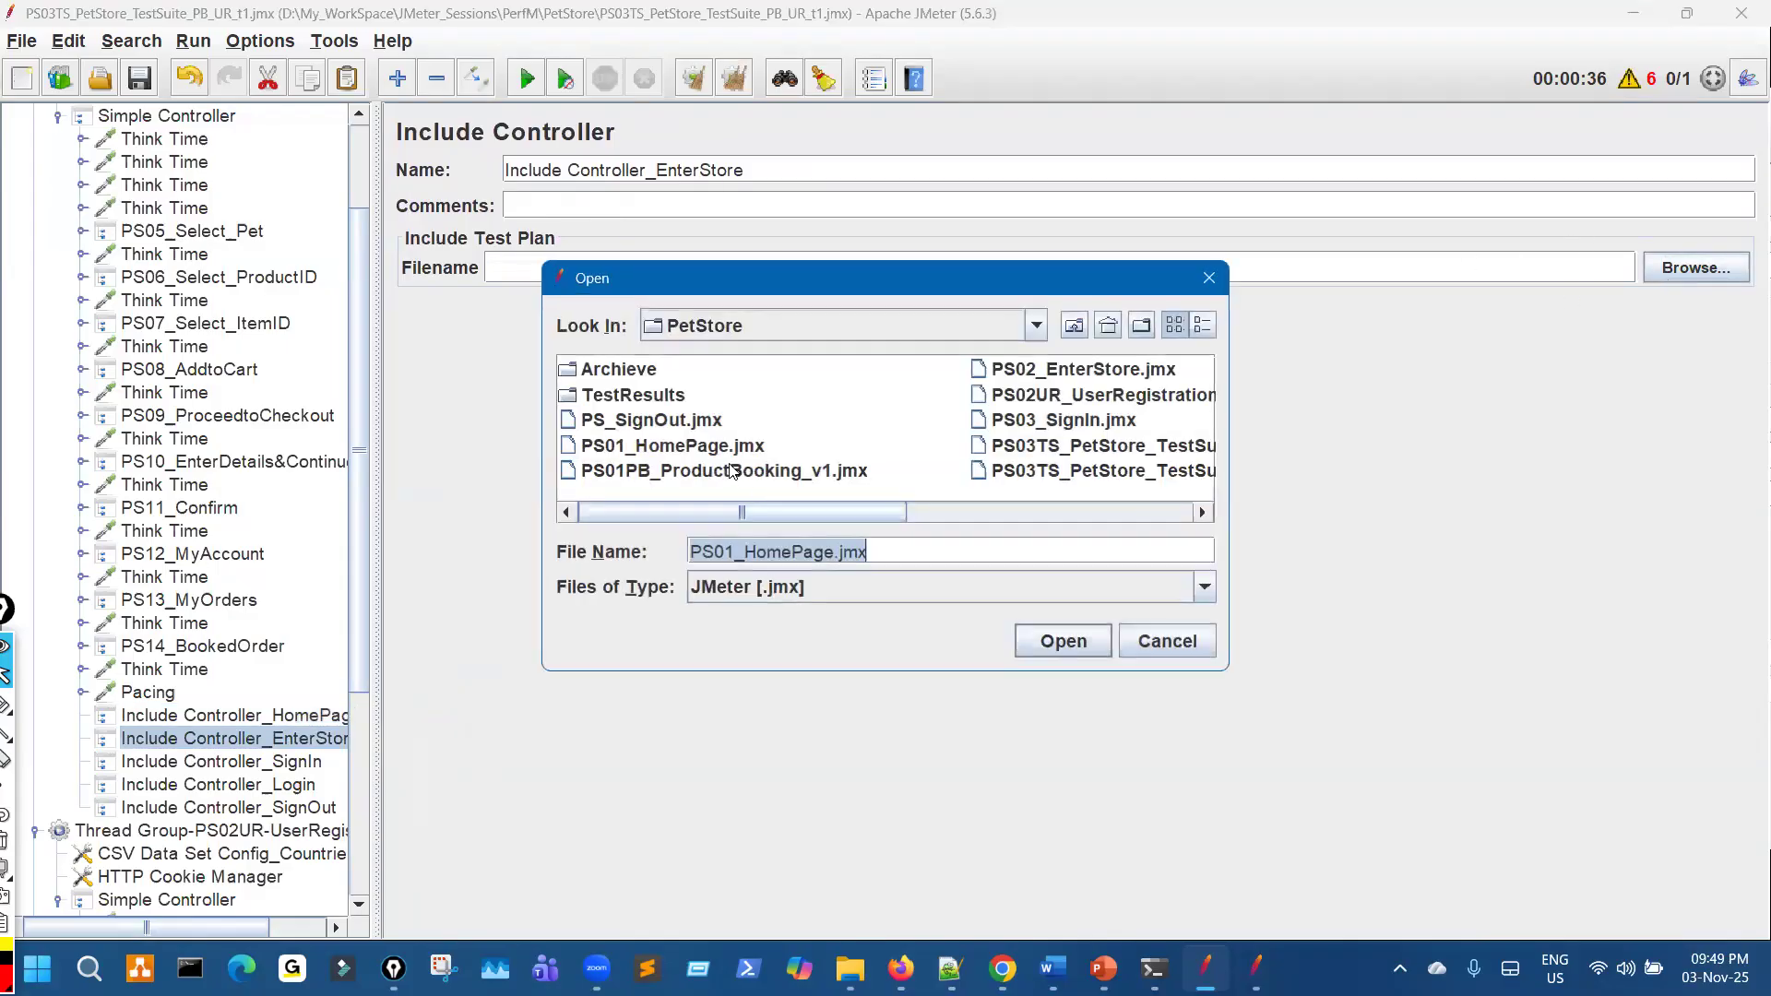
{"action": "left_click", "coordinate": [1112, 378]}
{"action": "left_click", "coordinate": [1097, 644]}
Set the included test plan file of Include Controller_SignIn to PS03_SignIn.jmx
{"action": "left_click", "coordinate": [319, 762]}
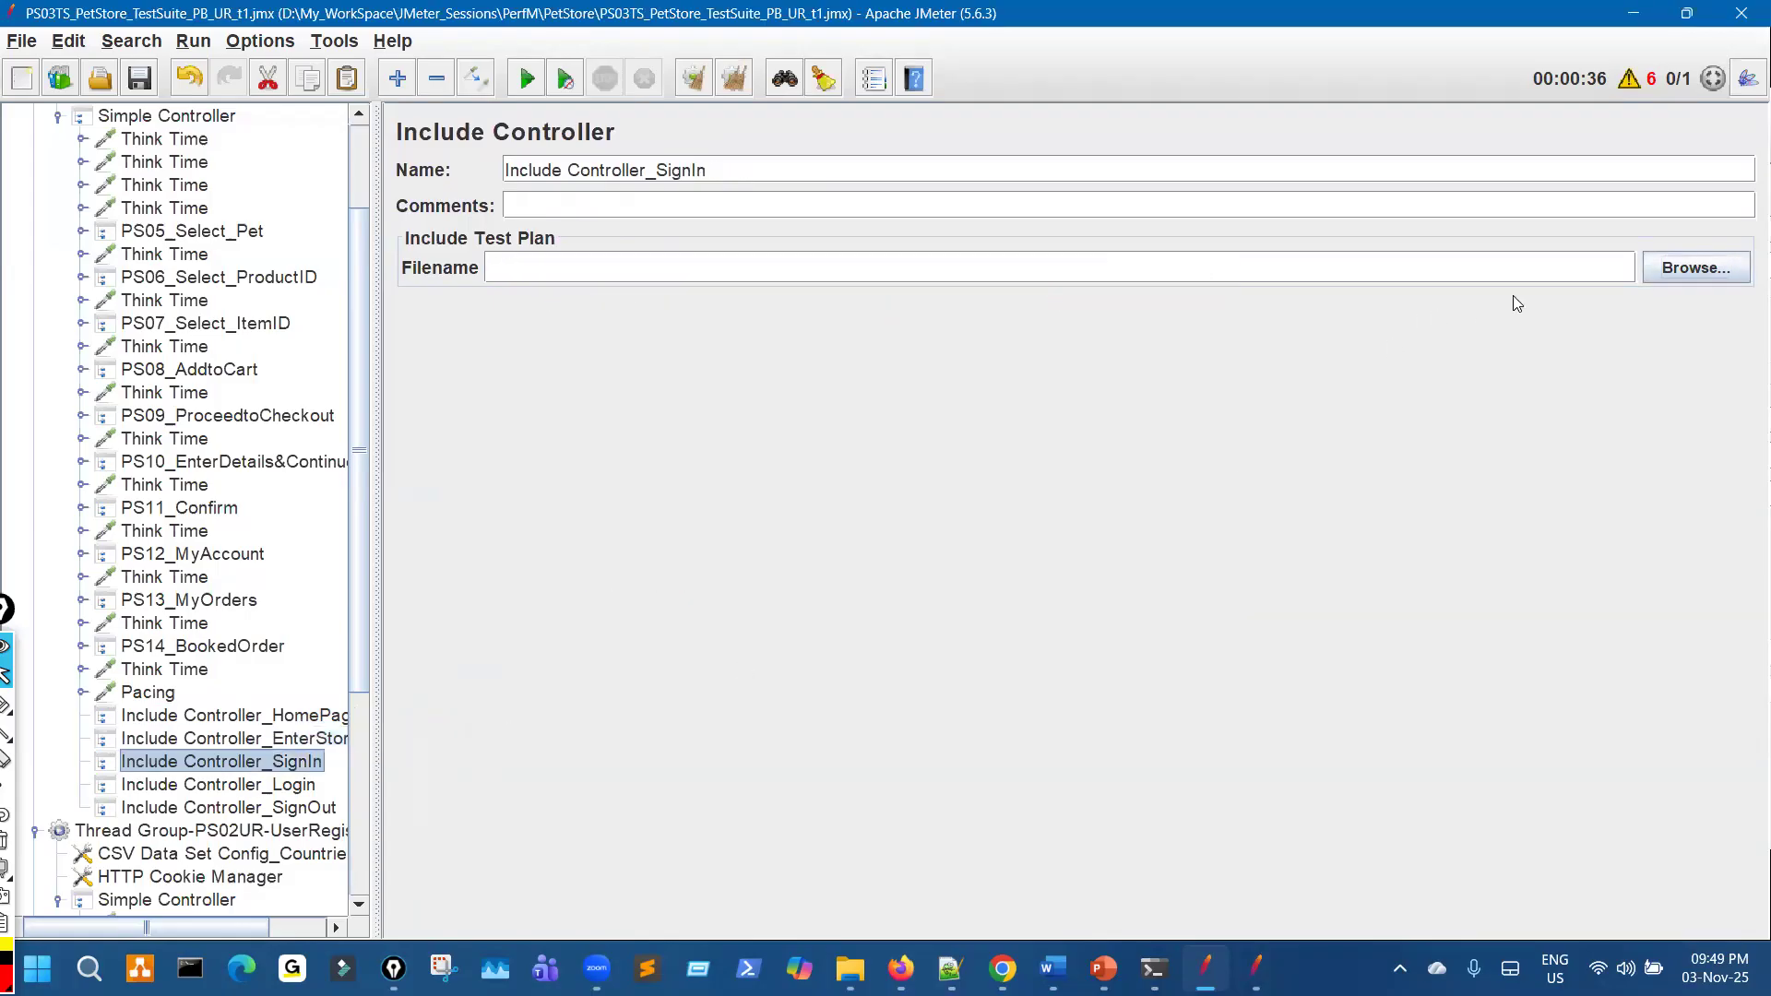
{"action": "left_click", "coordinate": [1651, 271]}
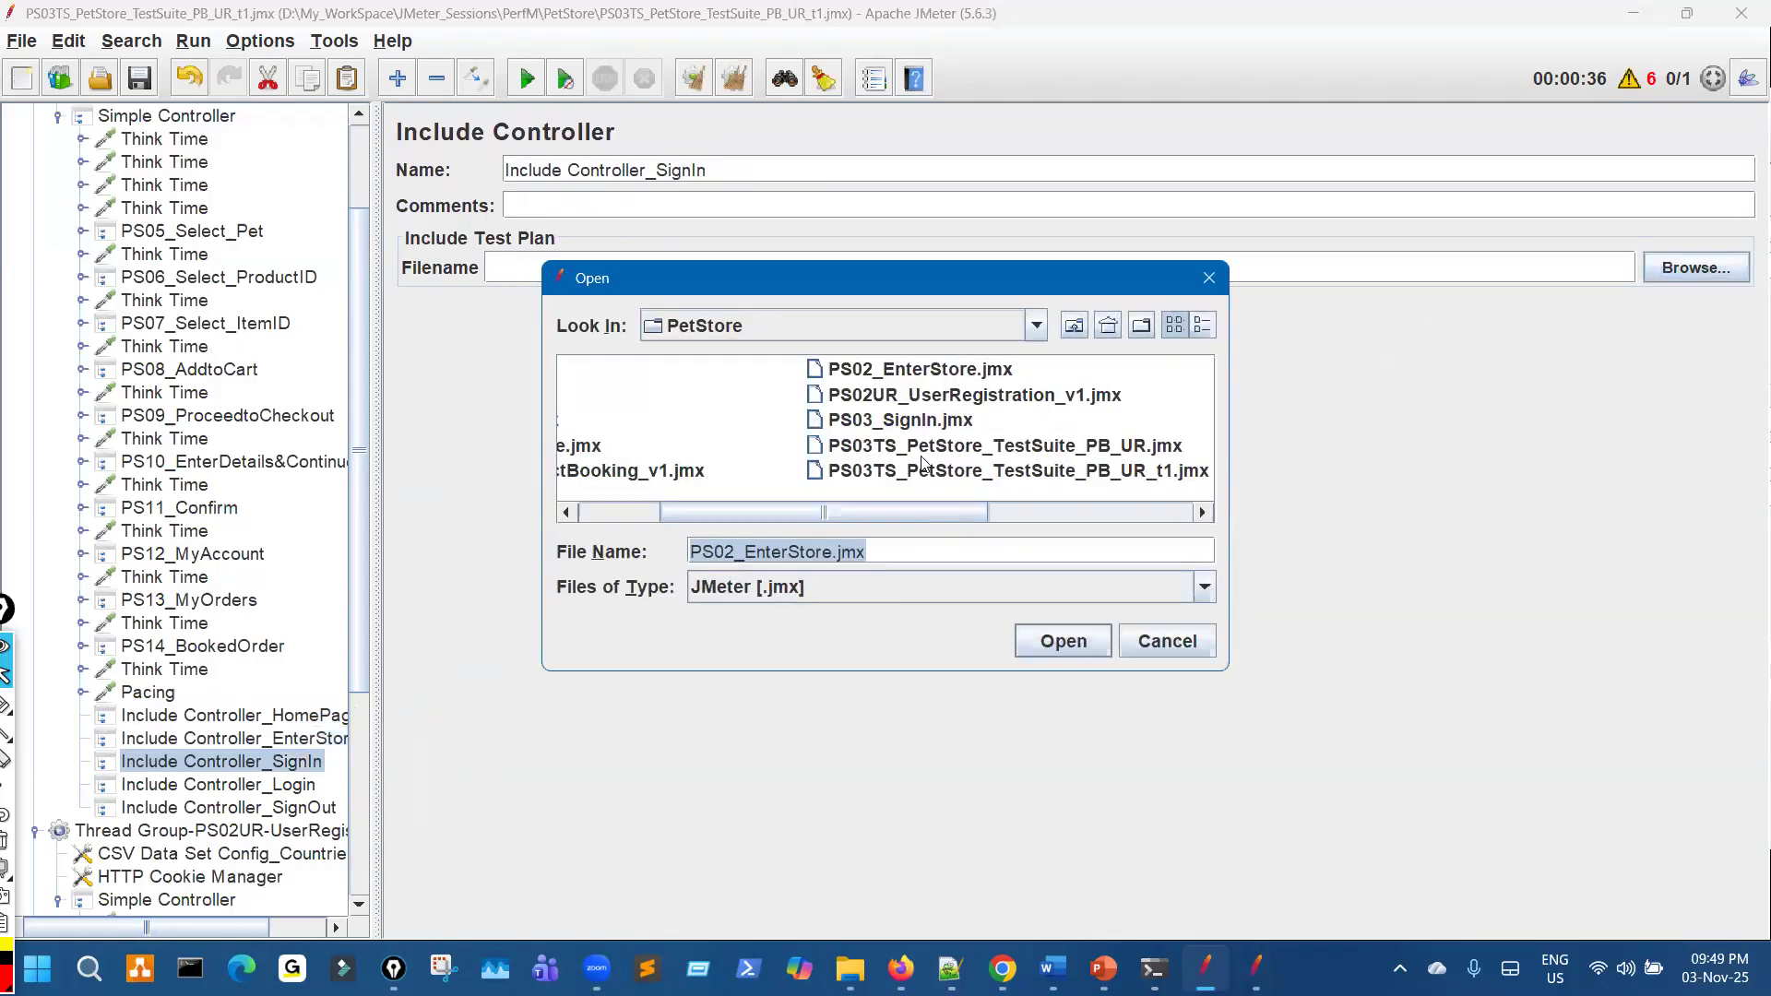
{"action": "left_click", "coordinate": [930, 422]}
{"action": "left_click", "coordinate": [1070, 644]}
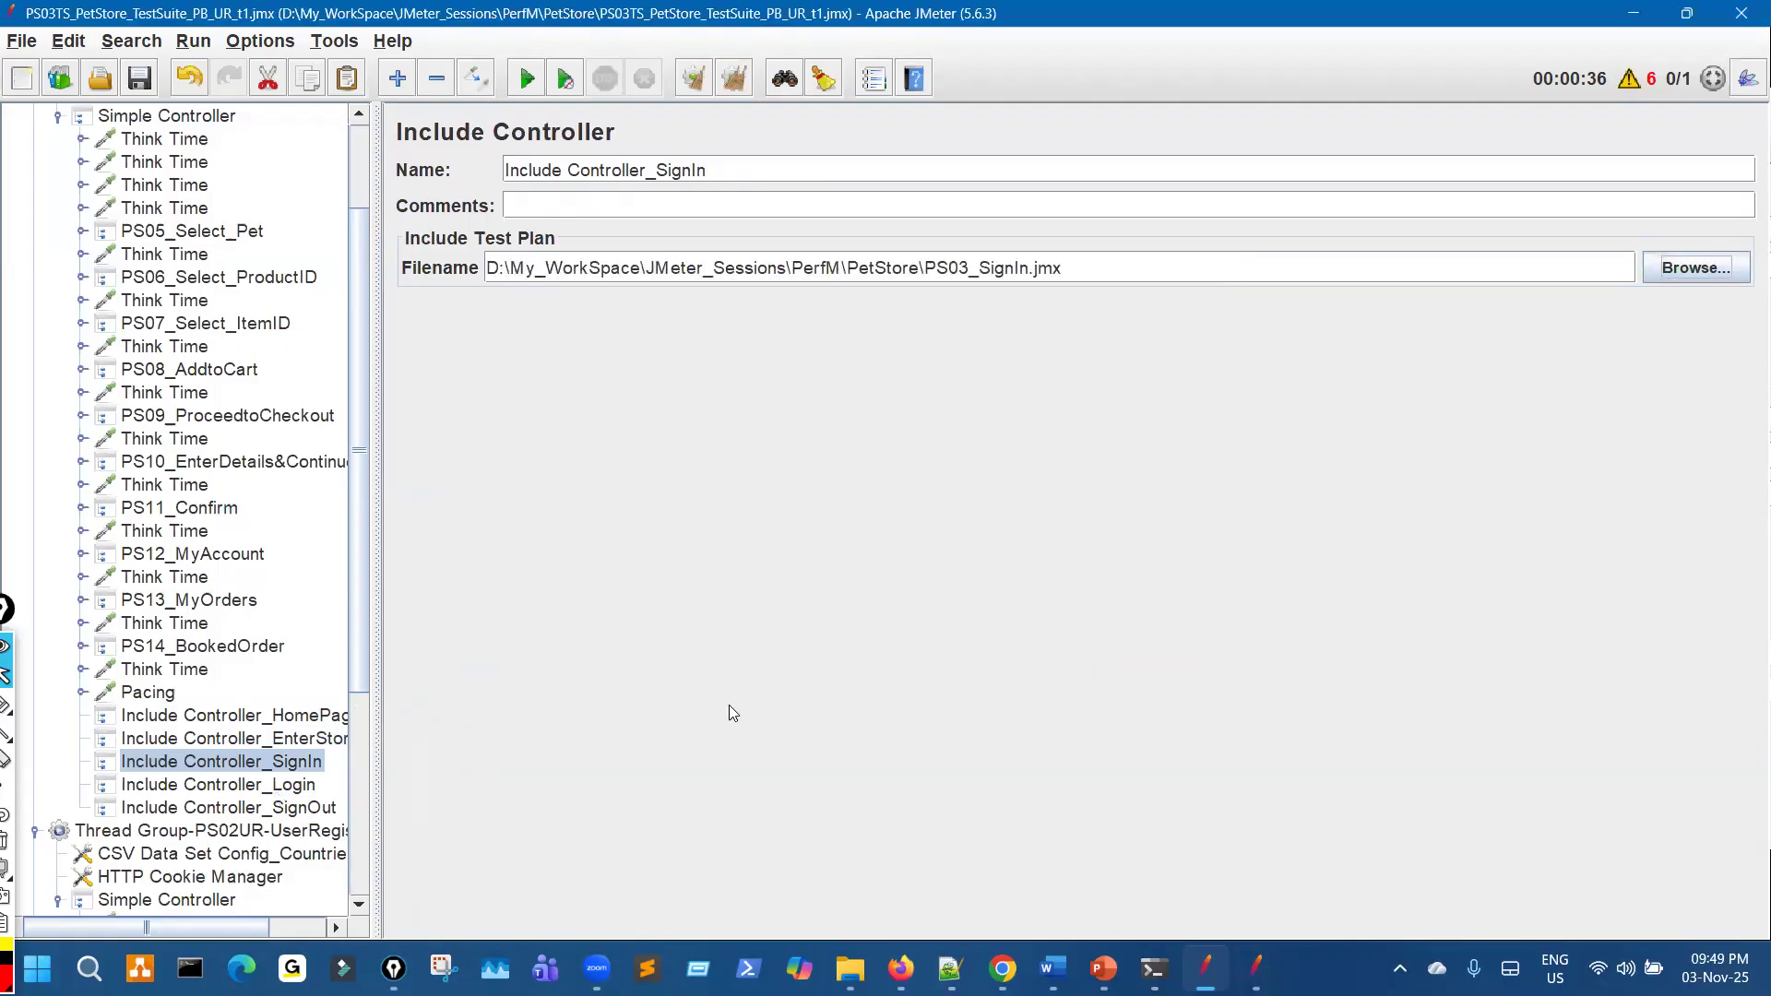
Set the included test plan file of Include Controller_Login to PS04_Login.jmx
{"action": "key", "text": "Down"}
{"action": "left_click", "coordinate": [1696, 269]}
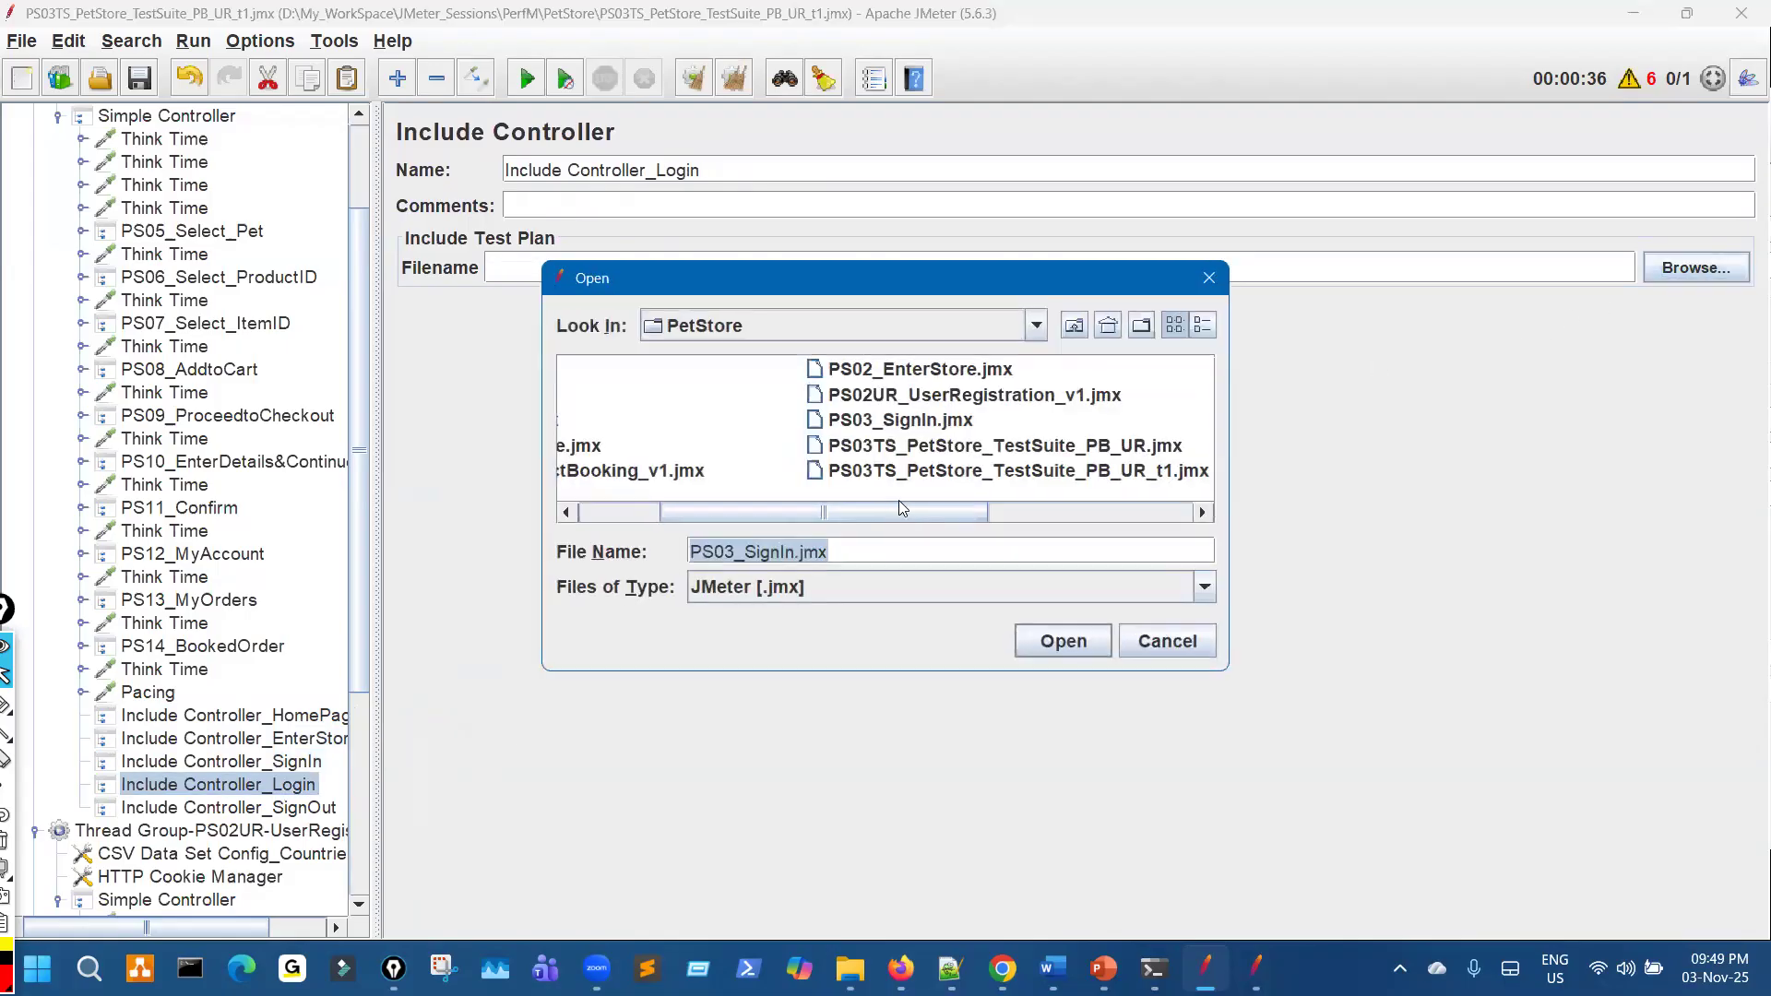
{"action": "left_click", "coordinate": [1092, 513]}
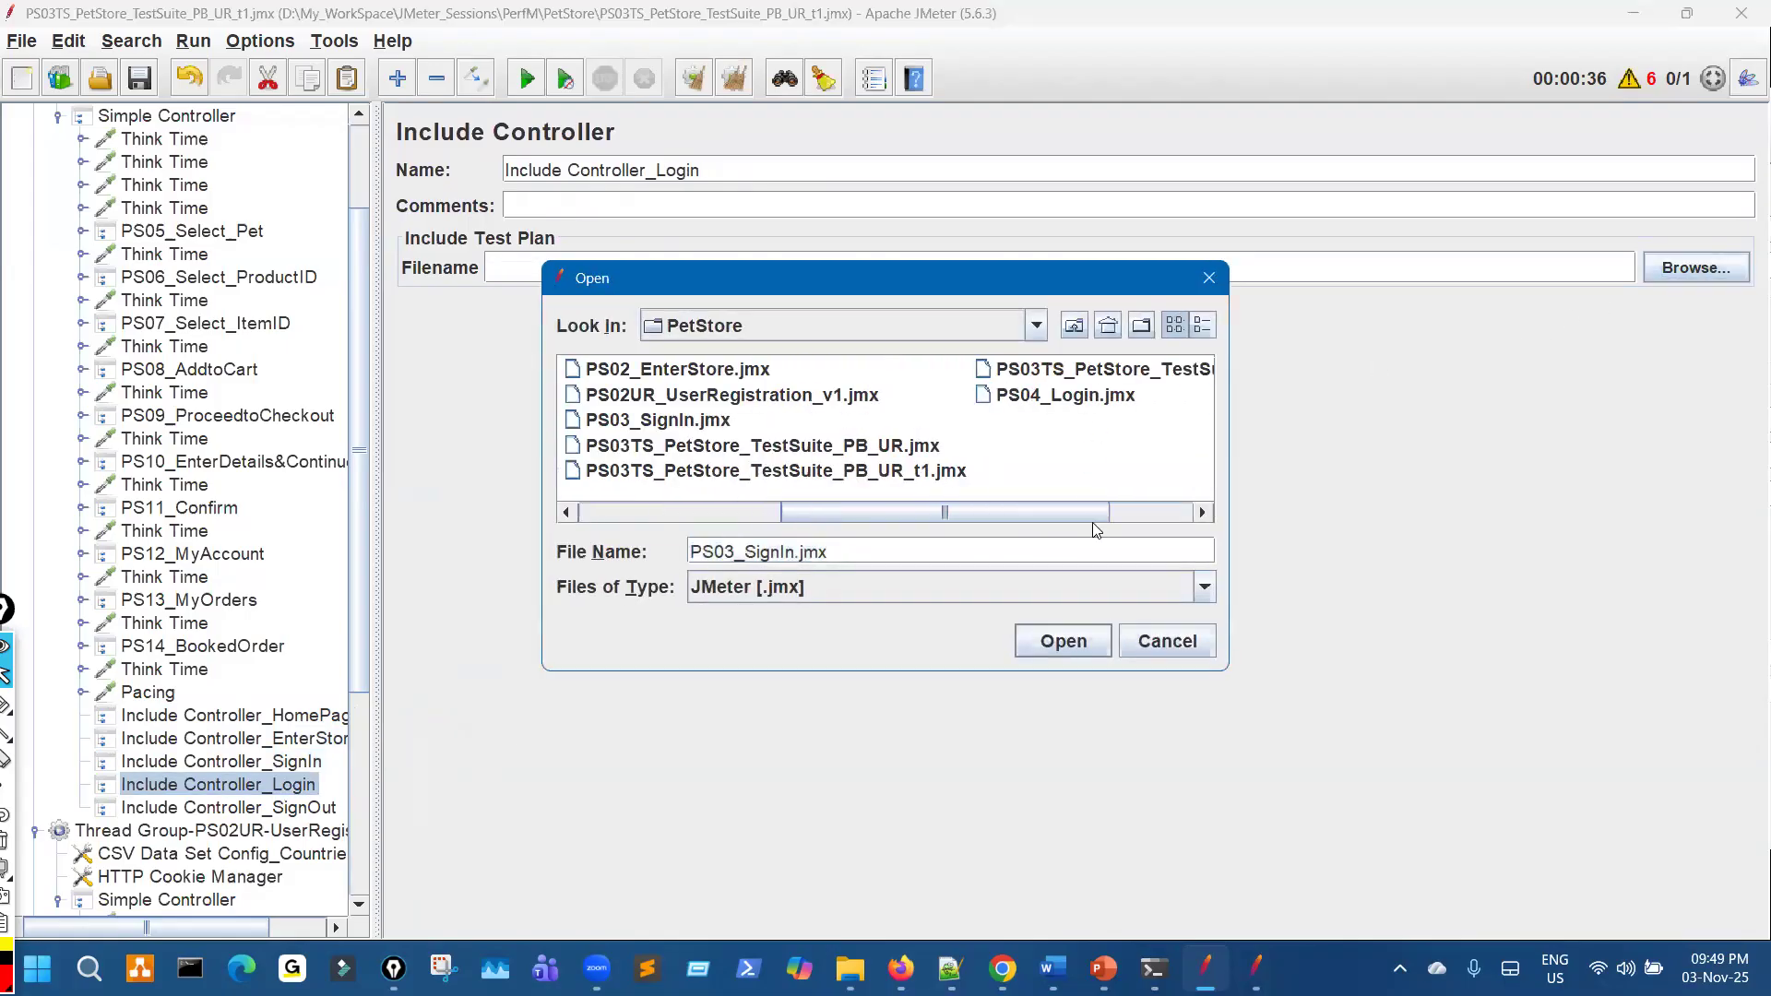
{"action": "left_click", "coordinate": [1091, 399]}
{"action": "left_click", "coordinate": [1064, 641]}
Set the included test plan file of Include Controller_SignOut to PS_SignOut.jmx
{"action": "left_click", "coordinate": [313, 809]}
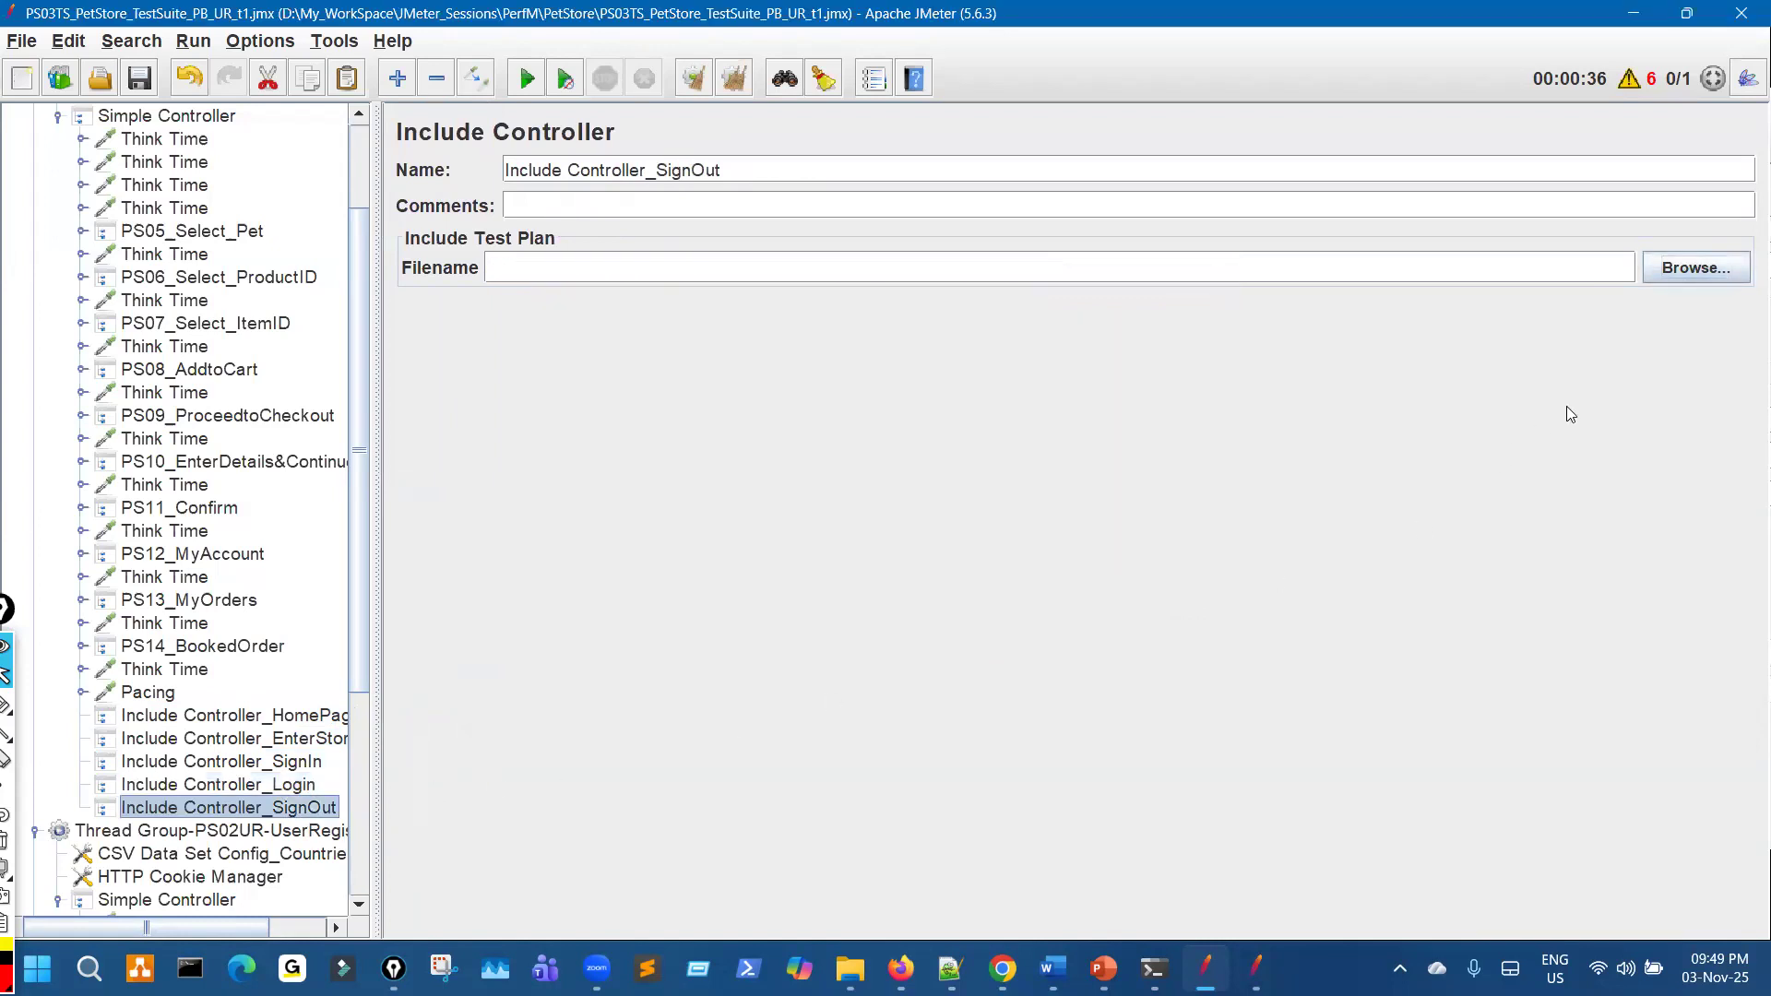
{"action": "left_click", "coordinate": [1682, 277]}
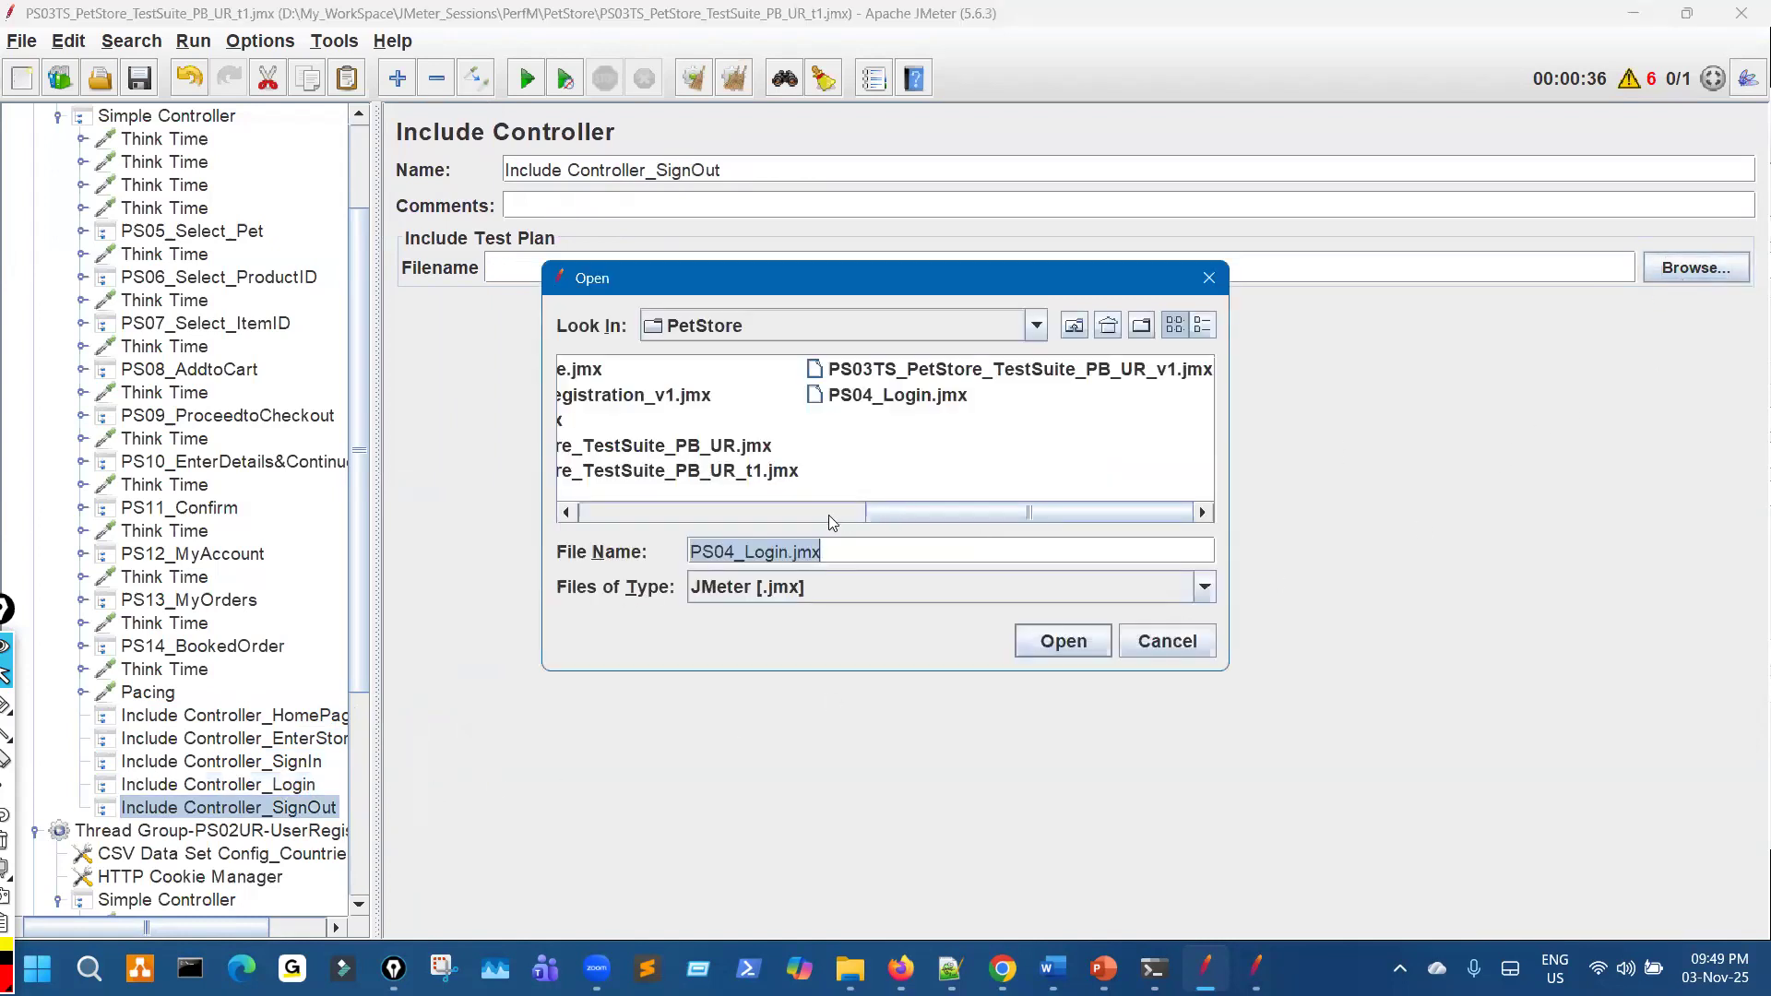
{"action": "left_click", "coordinate": [828, 515]}
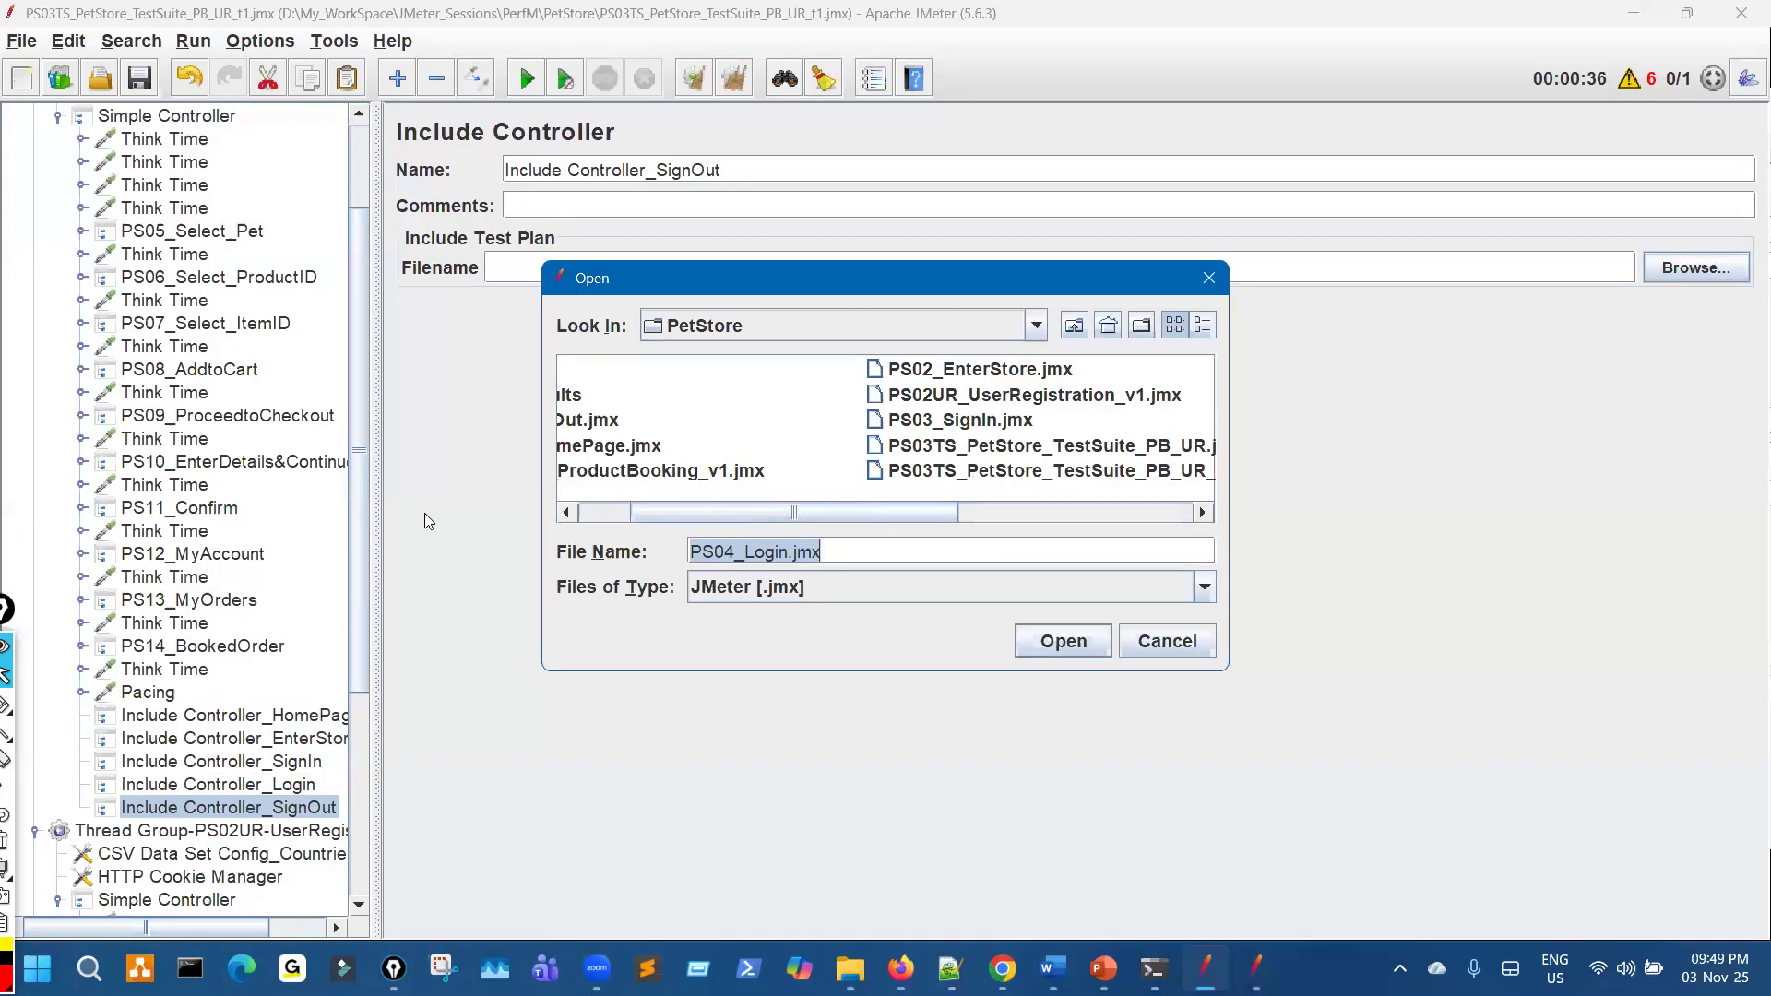
{"action": "left_click", "coordinate": [651, 420]}
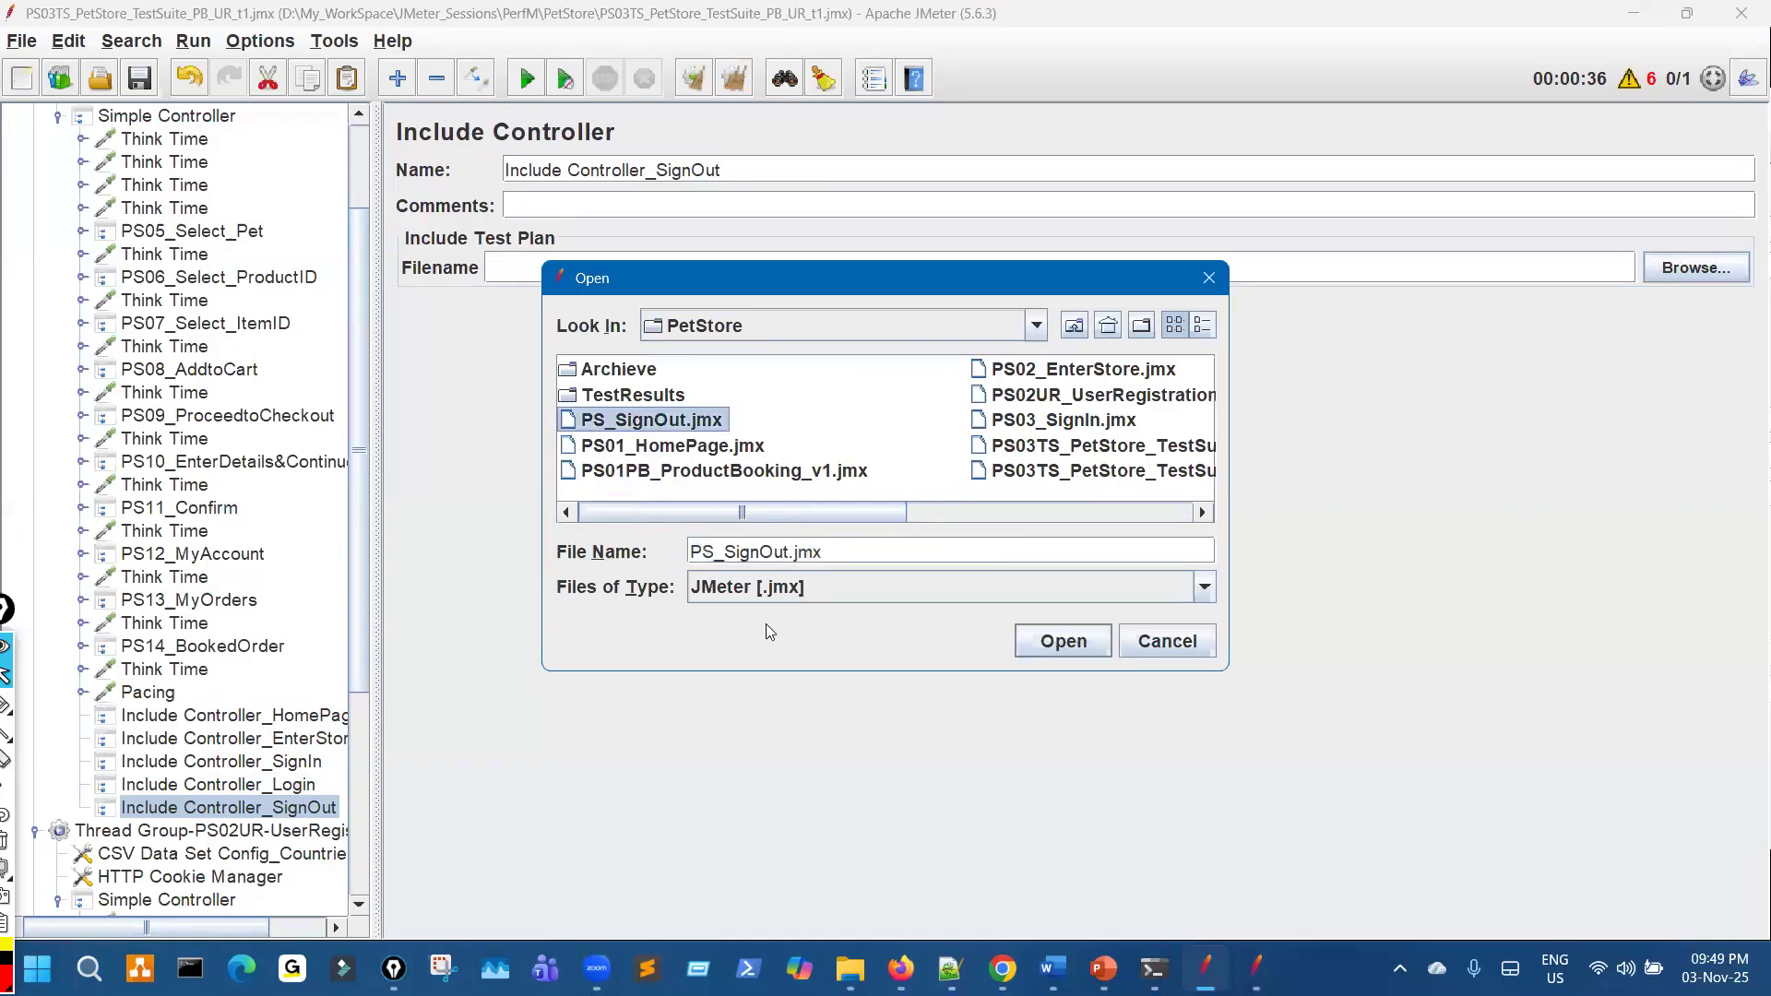
{"action": "key", "text": "Return"}
Copy the five configured Include Controllers into the Simple Controller of Thread Group-PS02UR-UserRegistration
{"action": "left_click_drag", "start_coordinate": [361, 547], "coordinate": [635, 508]}
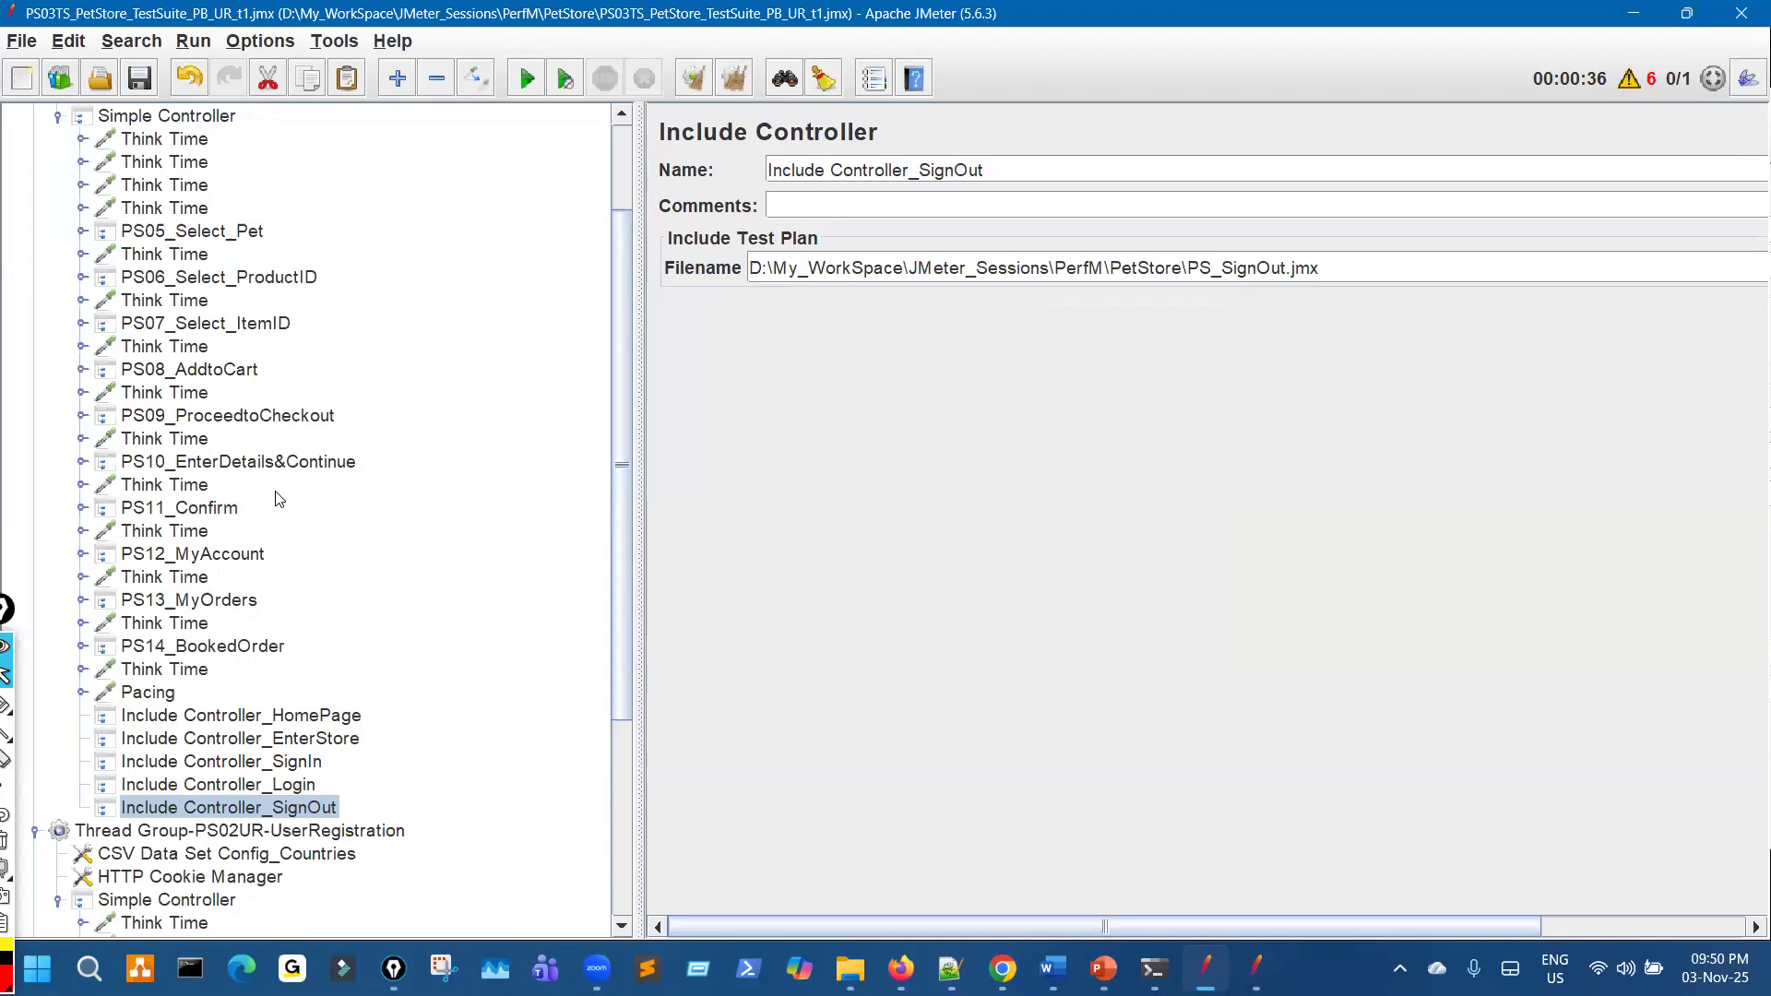
{"action": "left_click", "coordinate": [319, 716]}
{"action": "left_click", "coordinate": [295, 807], "text": "shift"}
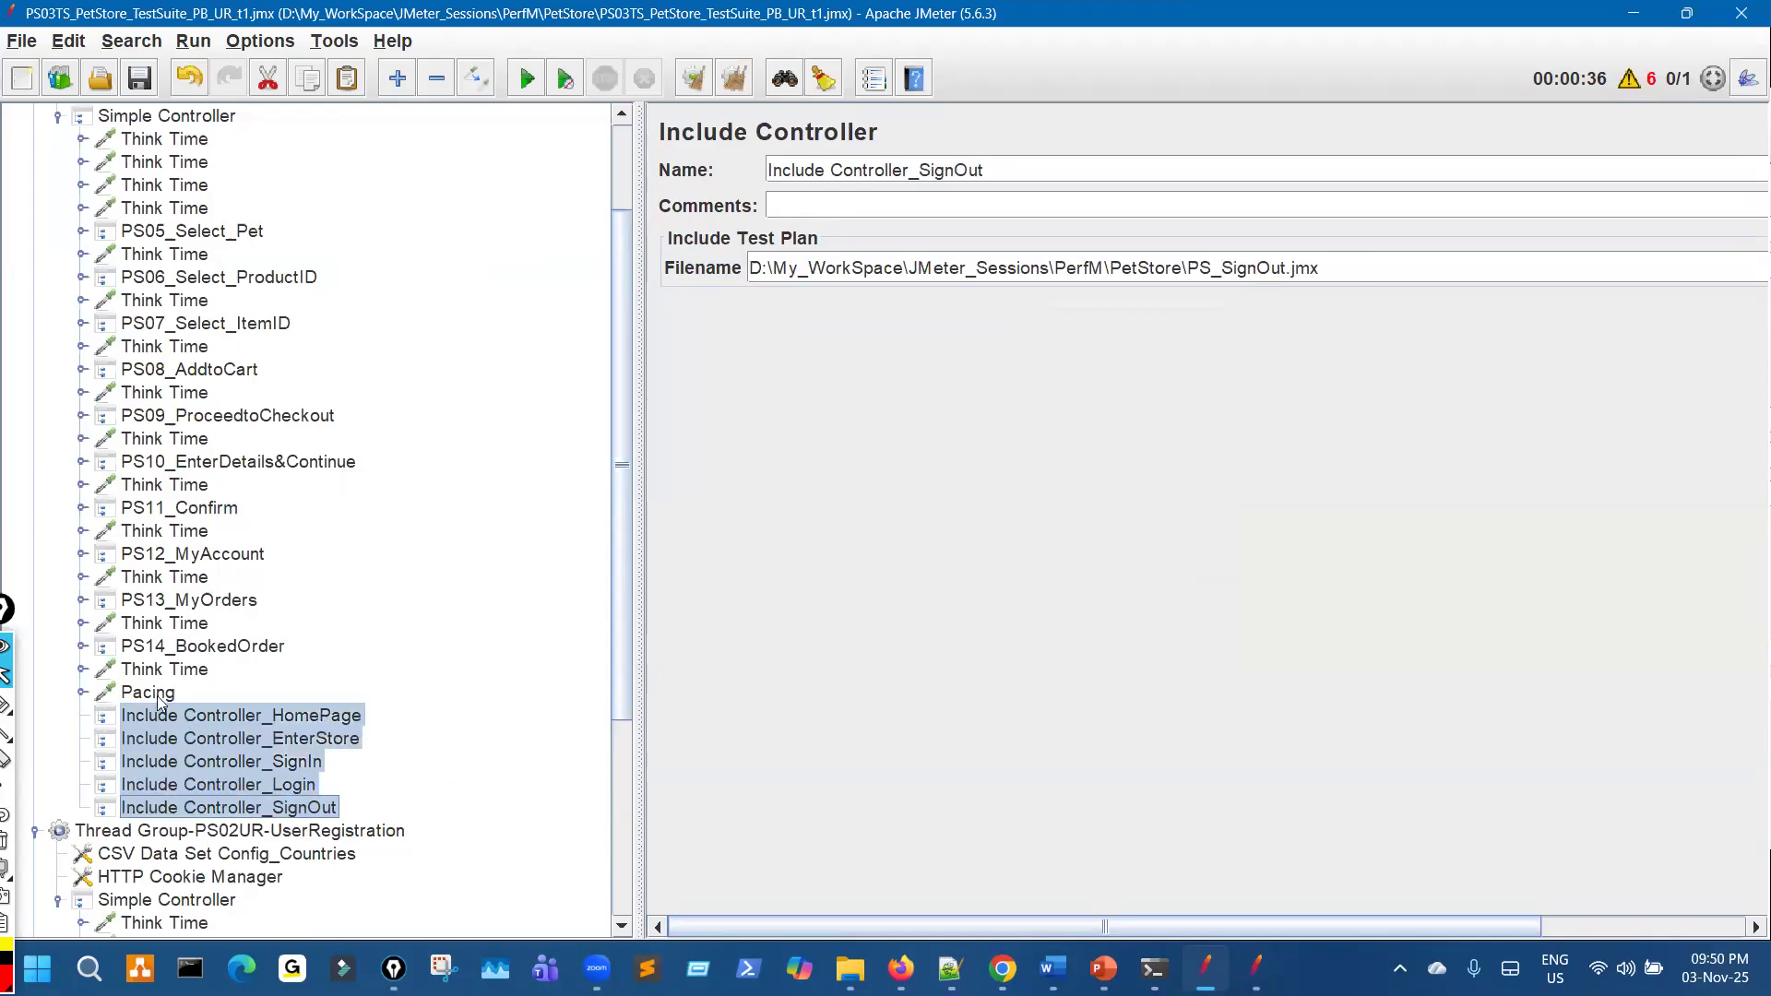
{"action": "scroll", "coordinate": [157, 697], "scroll_direction": "up", "scroll_amount": 2}
{"action": "left_click", "coordinate": [57, 256]}
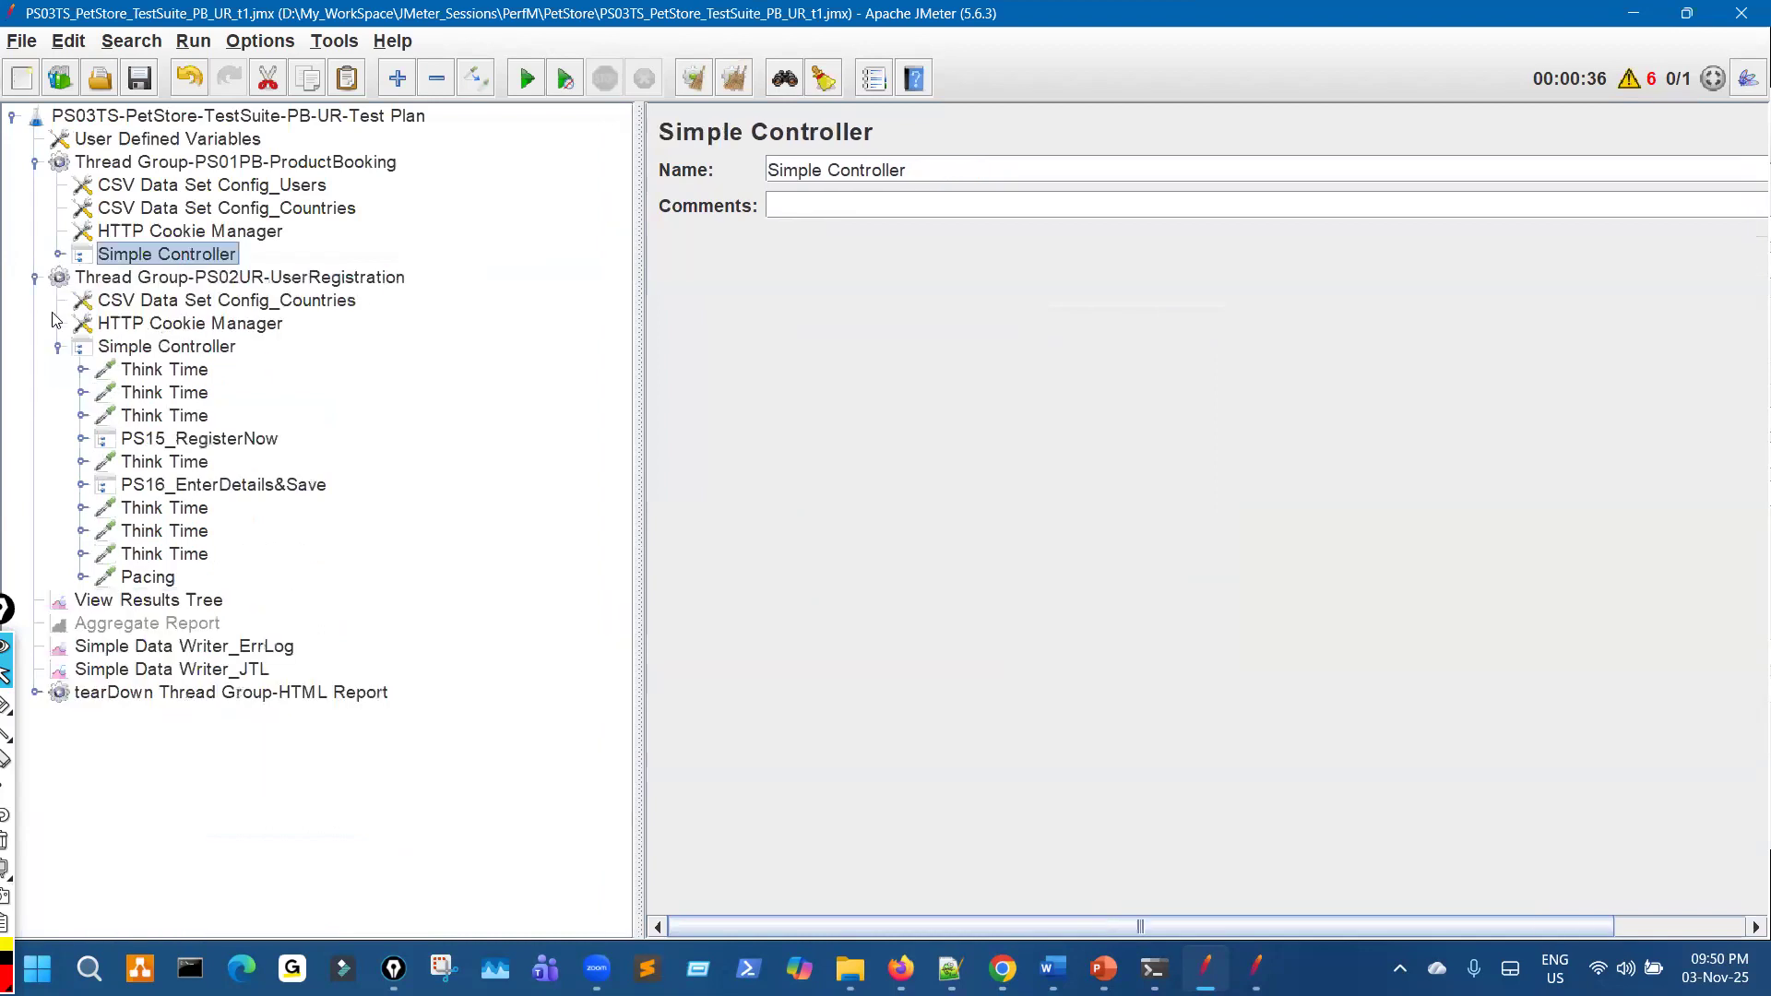
{"action": "left_click", "coordinate": [199, 349]}
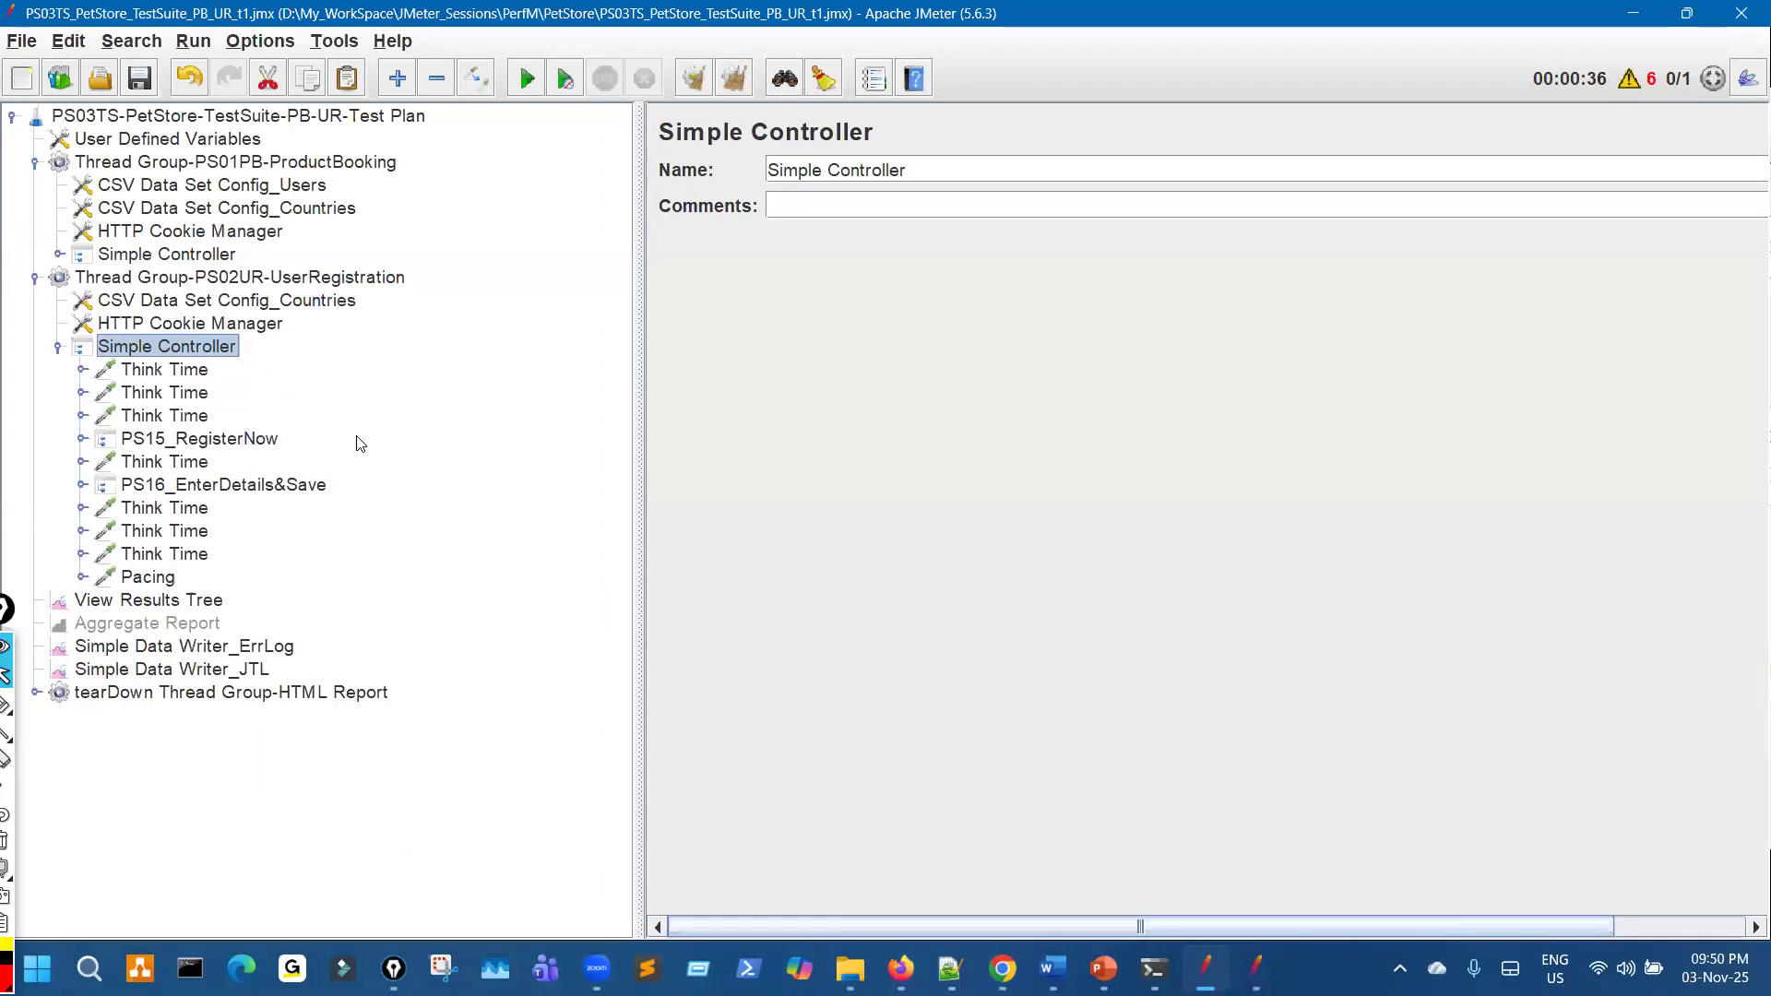
{"action": "key", "text": "ctrl+v"}
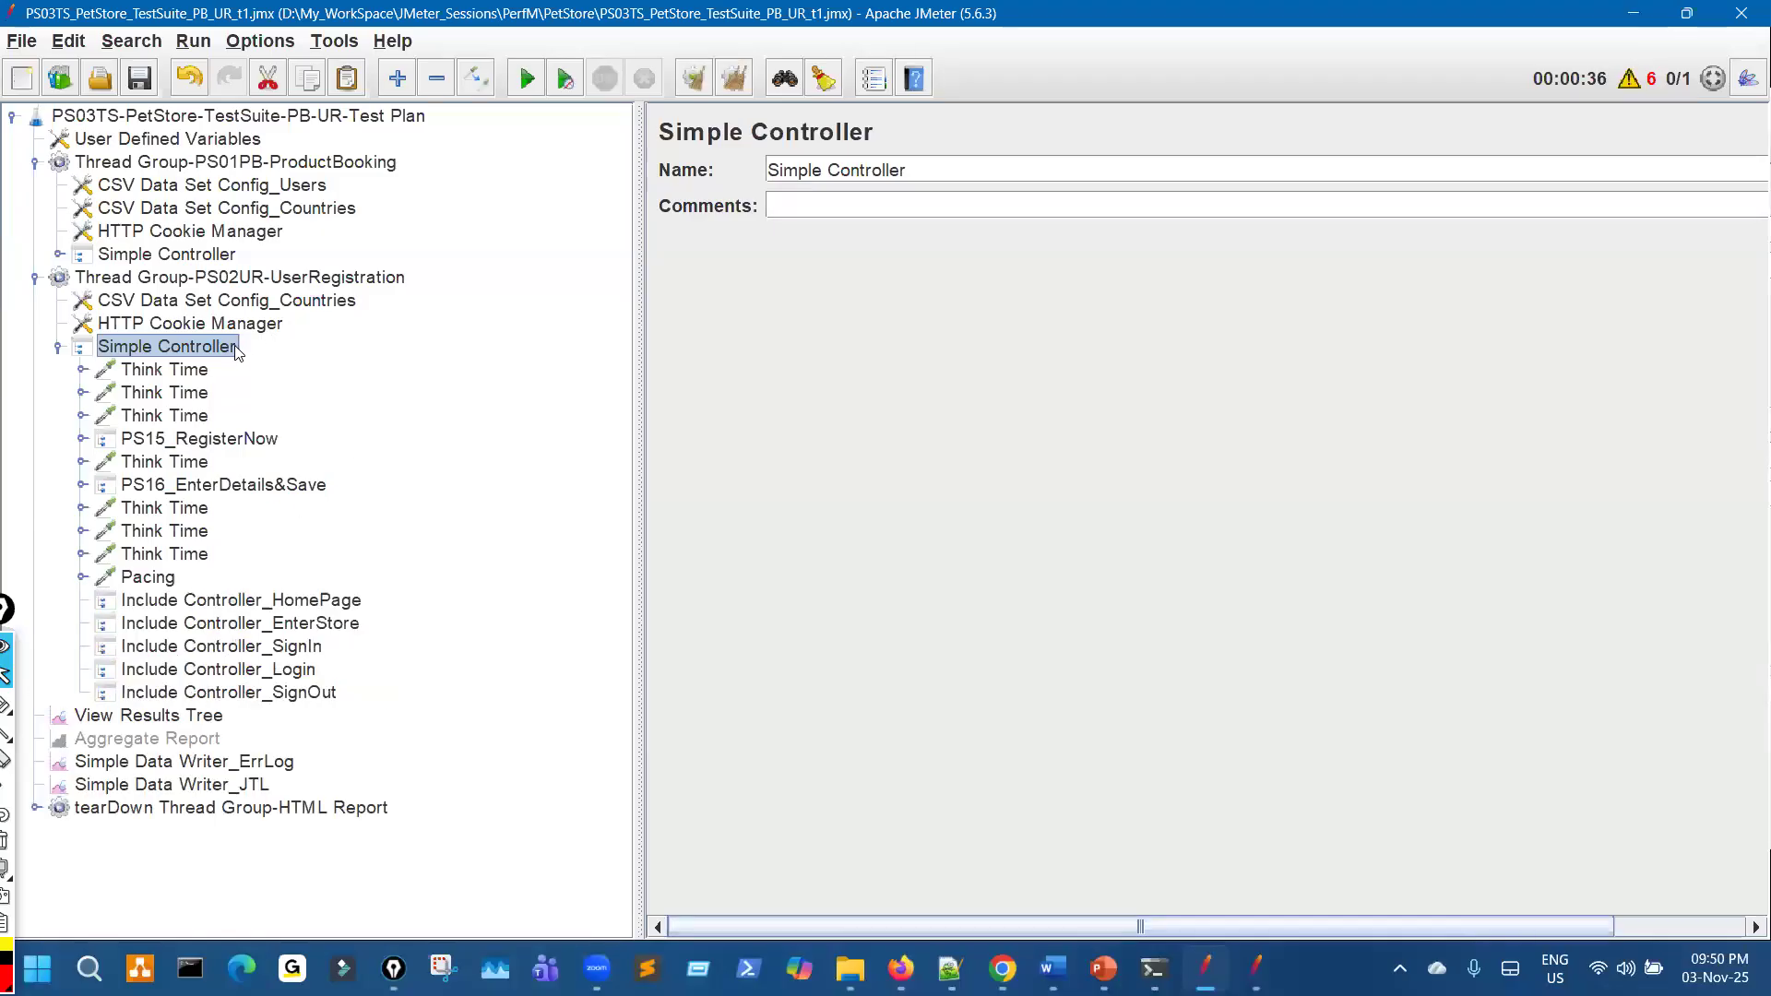
In the ProductBooking Simple Controller, place the HomePage, EnterStore, SignIn and Login Include Controllers in that order, each directly before one of the first four Think Times
{"action": "left_click", "coordinate": [57, 254]}
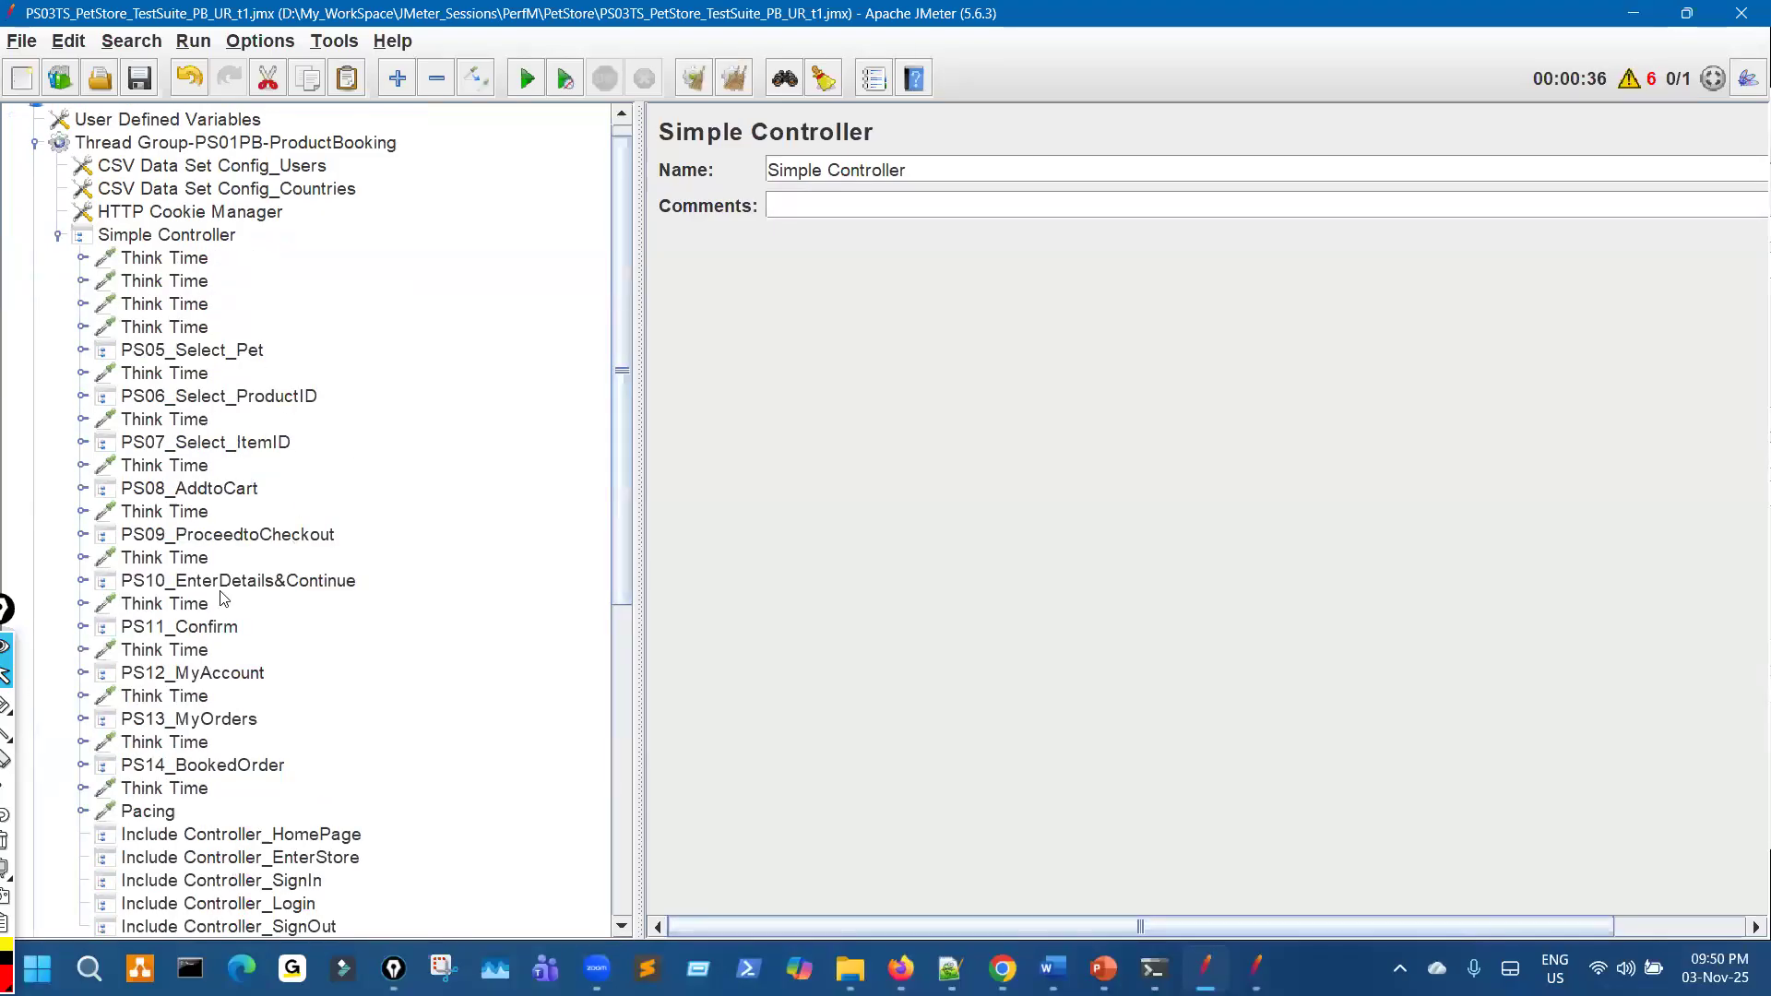
{"action": "left_click", "coordinate": [284, 834]}
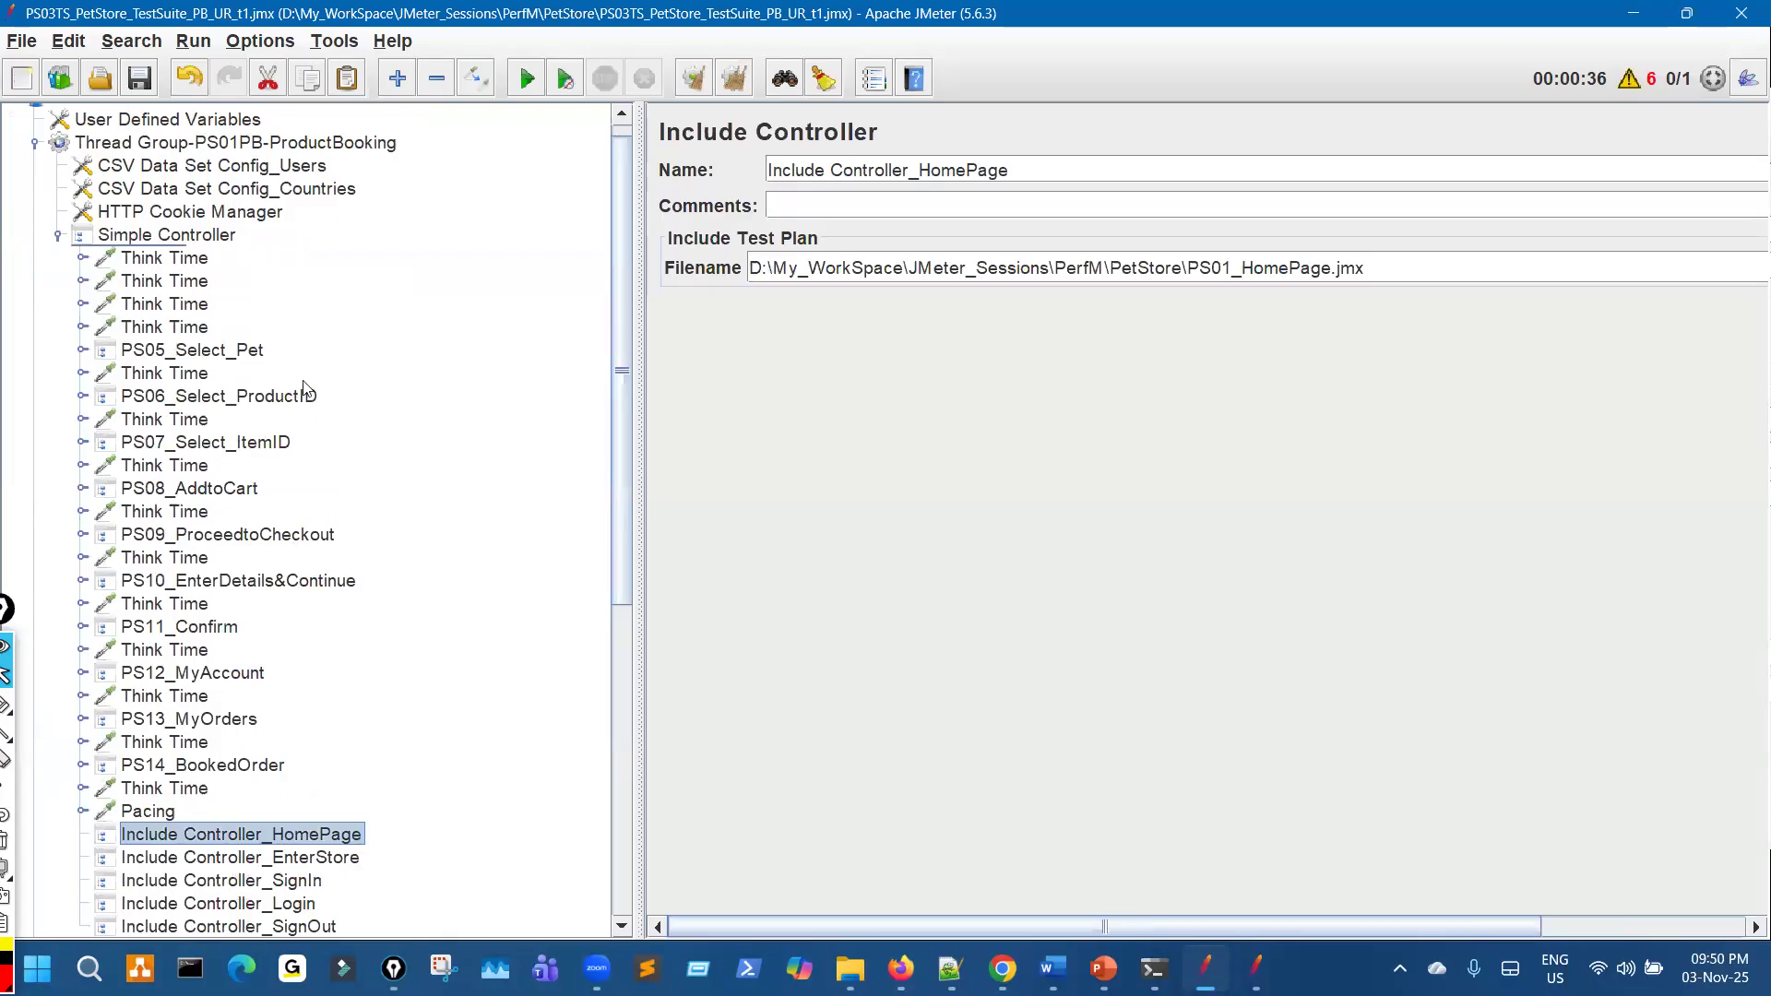
{"action": "left_click_drag", "start_coordinate": [284, 834], "coordinate": [277, 242]}
{"action": "left_click_drag", "start_coordinate": [284, 926], "coordinate": [369, 248]}
{"action": "left_click_drag", "start_coordinate": [300, 861], "coordinate": [383, 297]}
{"action": "left_click_drag", "start_coordinate": [297, 893], "coordinate": [359, 334]}
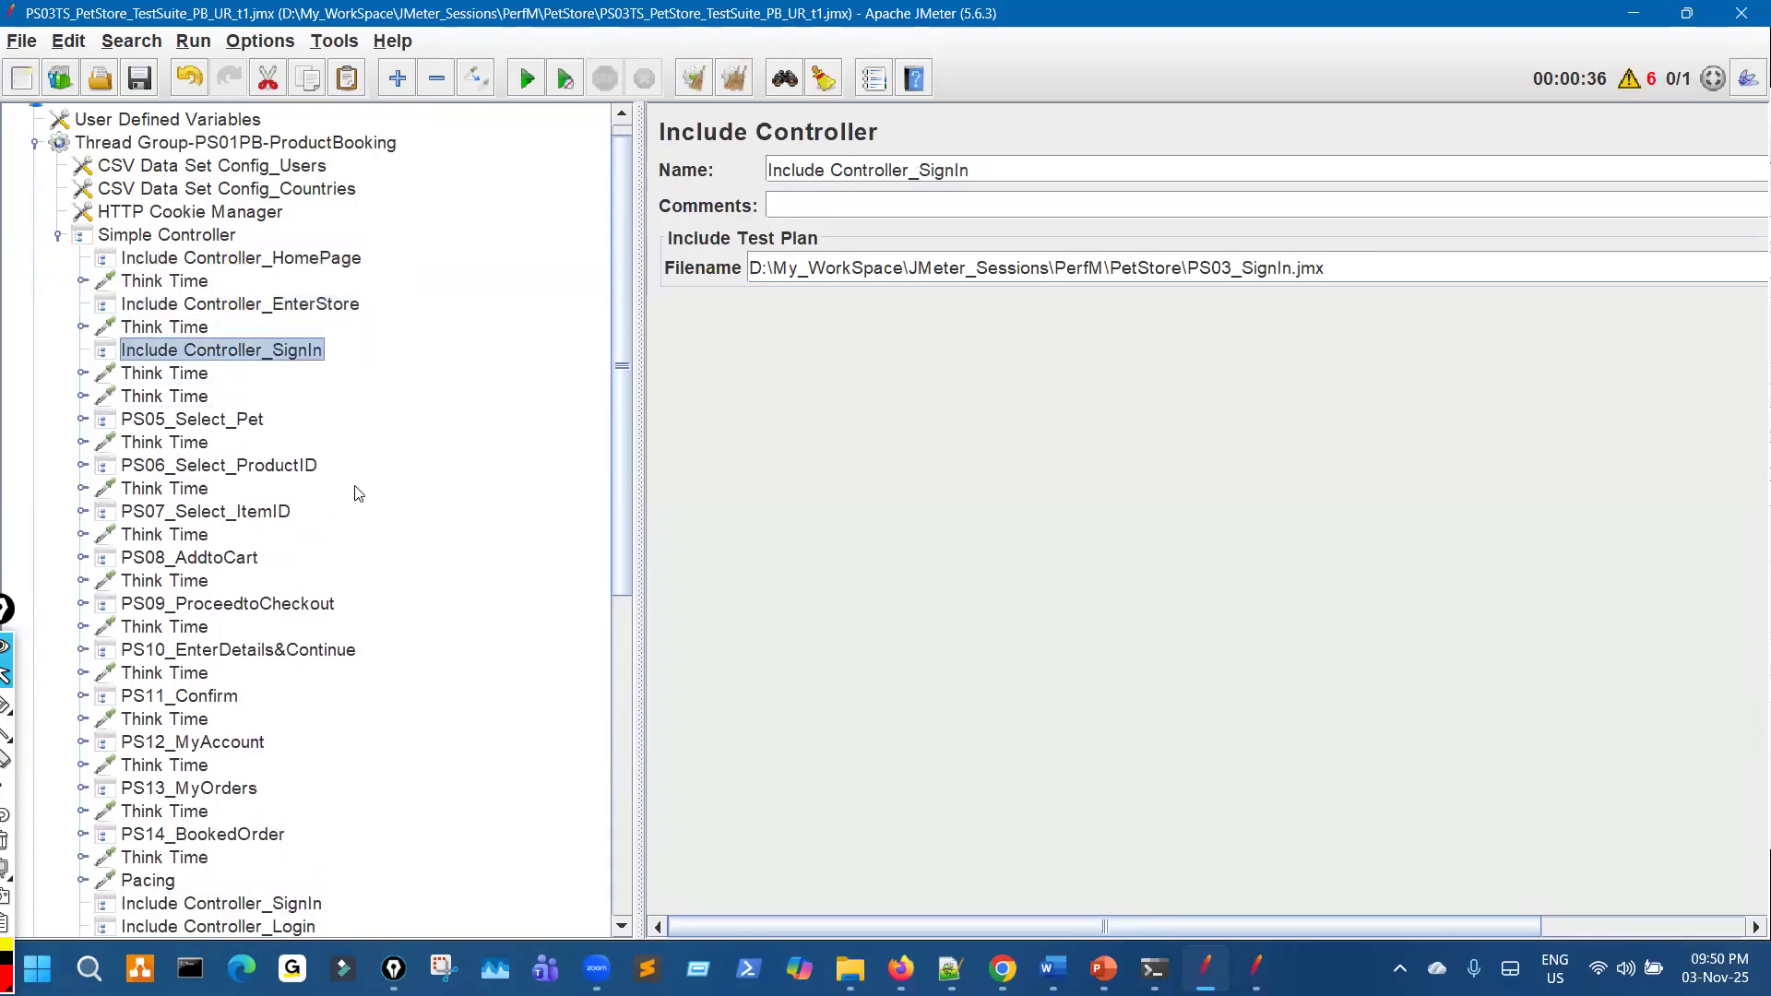
{"action": "left_click_drag", "start_coordinate": [314, 904], "coordinate": [378, 391]}
Place the ProductBooking Include Controller_SignOut between the last Think Time and Pacing, and collapse its Simple Controller
{"action": "scroll", "coordinate": [299, 715], "scroll_direction": "down", "scroll_amount": 3}
{"action": "left_click_drag", "start_coordinate": [283, 745], "coordinate": [327, 688]}
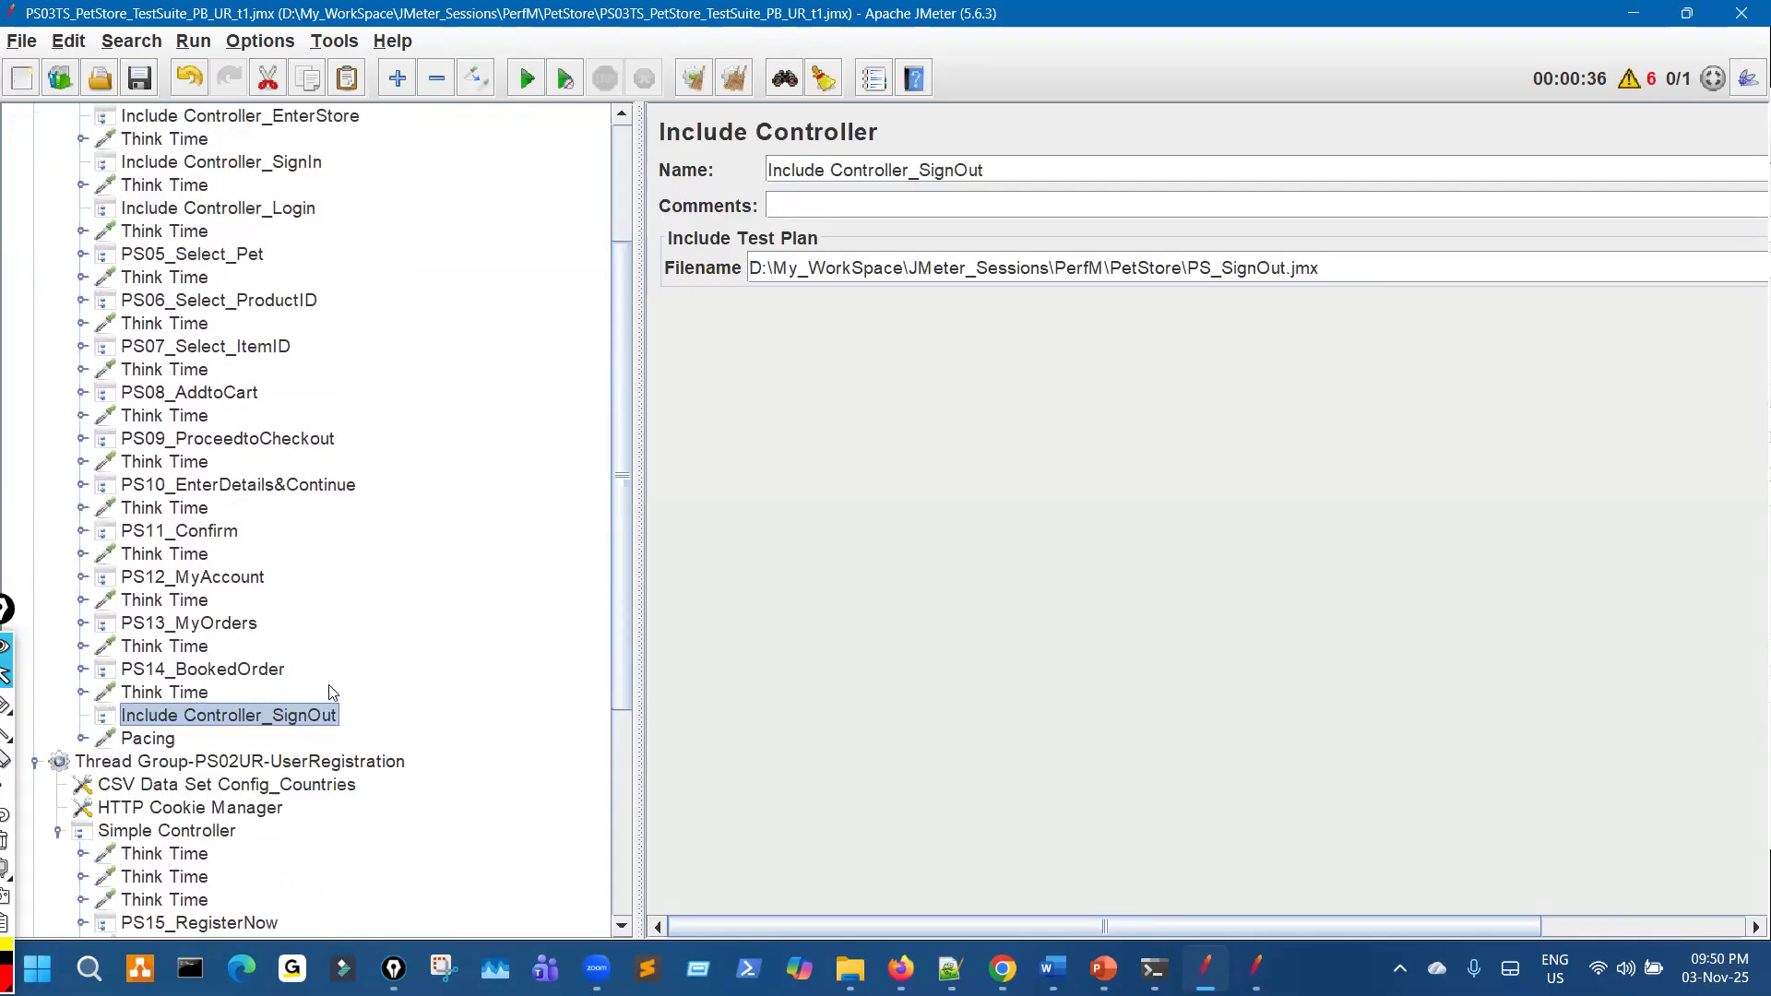
{"action": "scroll", "coordinate": [332, 692], "scroll_direction": "up", "scroll_amount": 3}
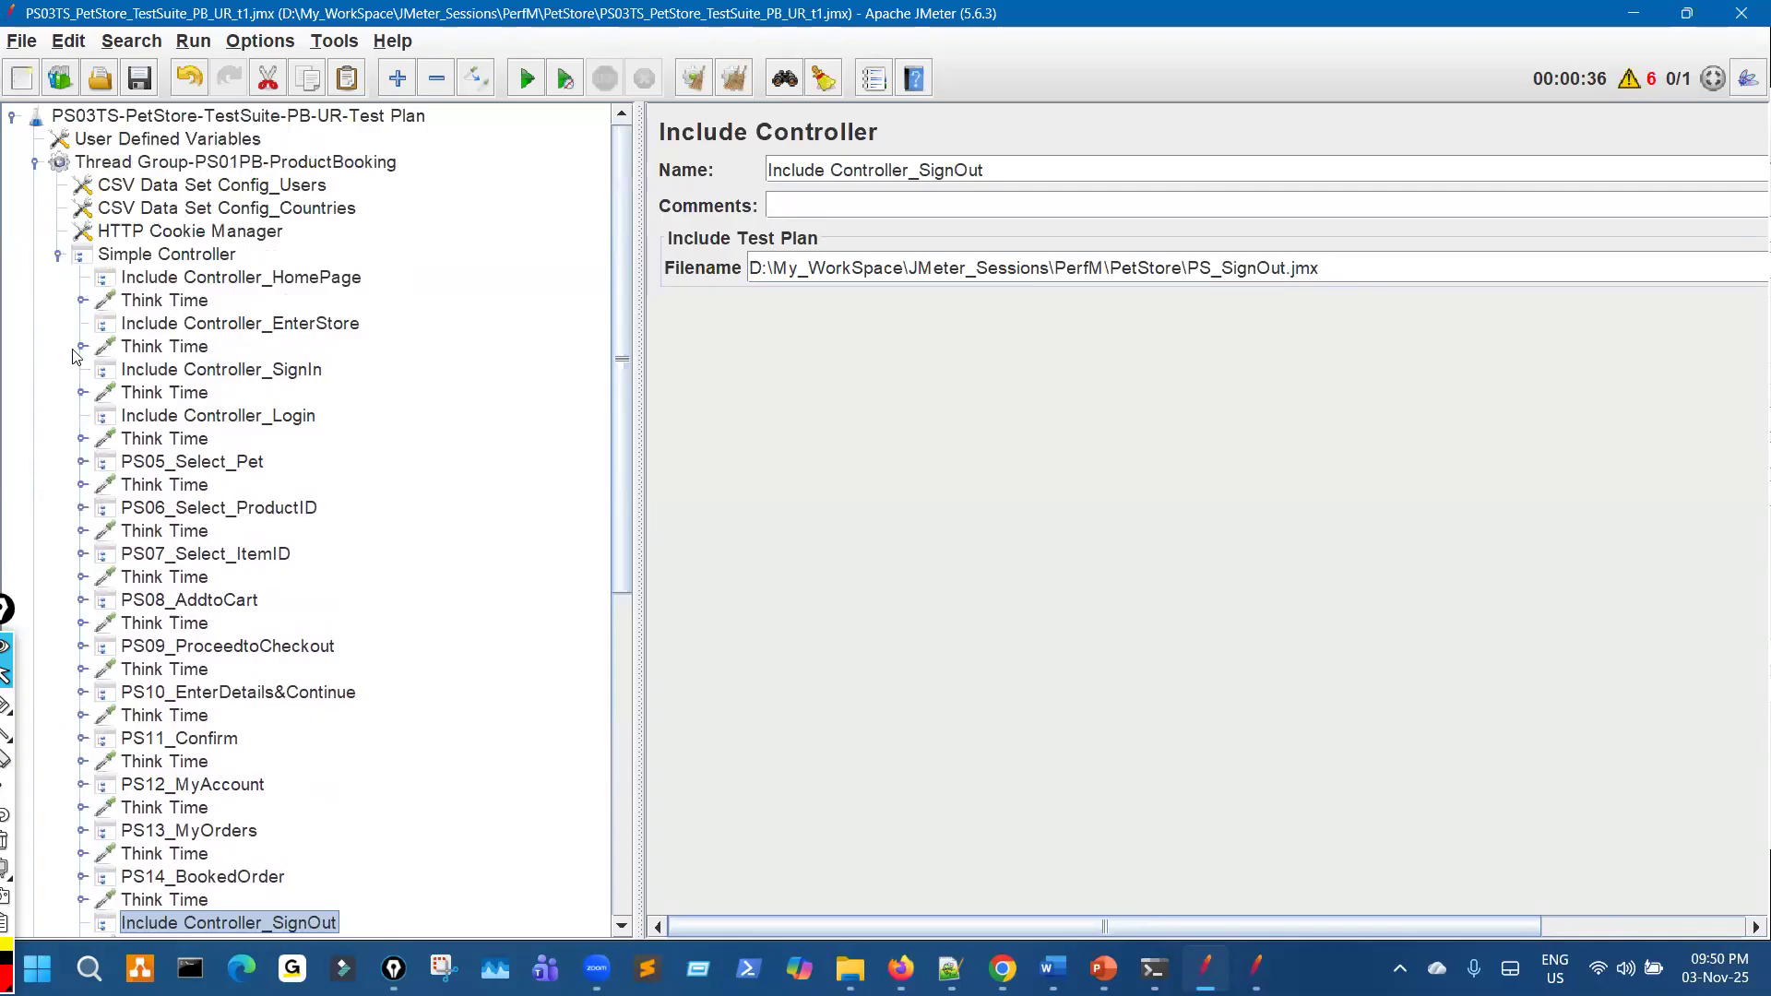
{"action": "left_click", "coordinate": [58, 254]}
In the UserRegistration Simple Controller, place the HomePage, EnterStore and SignIn Include Controllers each before one of the first three Think Times
{"action": "left_click_drag", "start_coordinate": [265, 609], "coordinate": [277, 371]}
{"action": "left_click", "coordinate": [82, 396]}
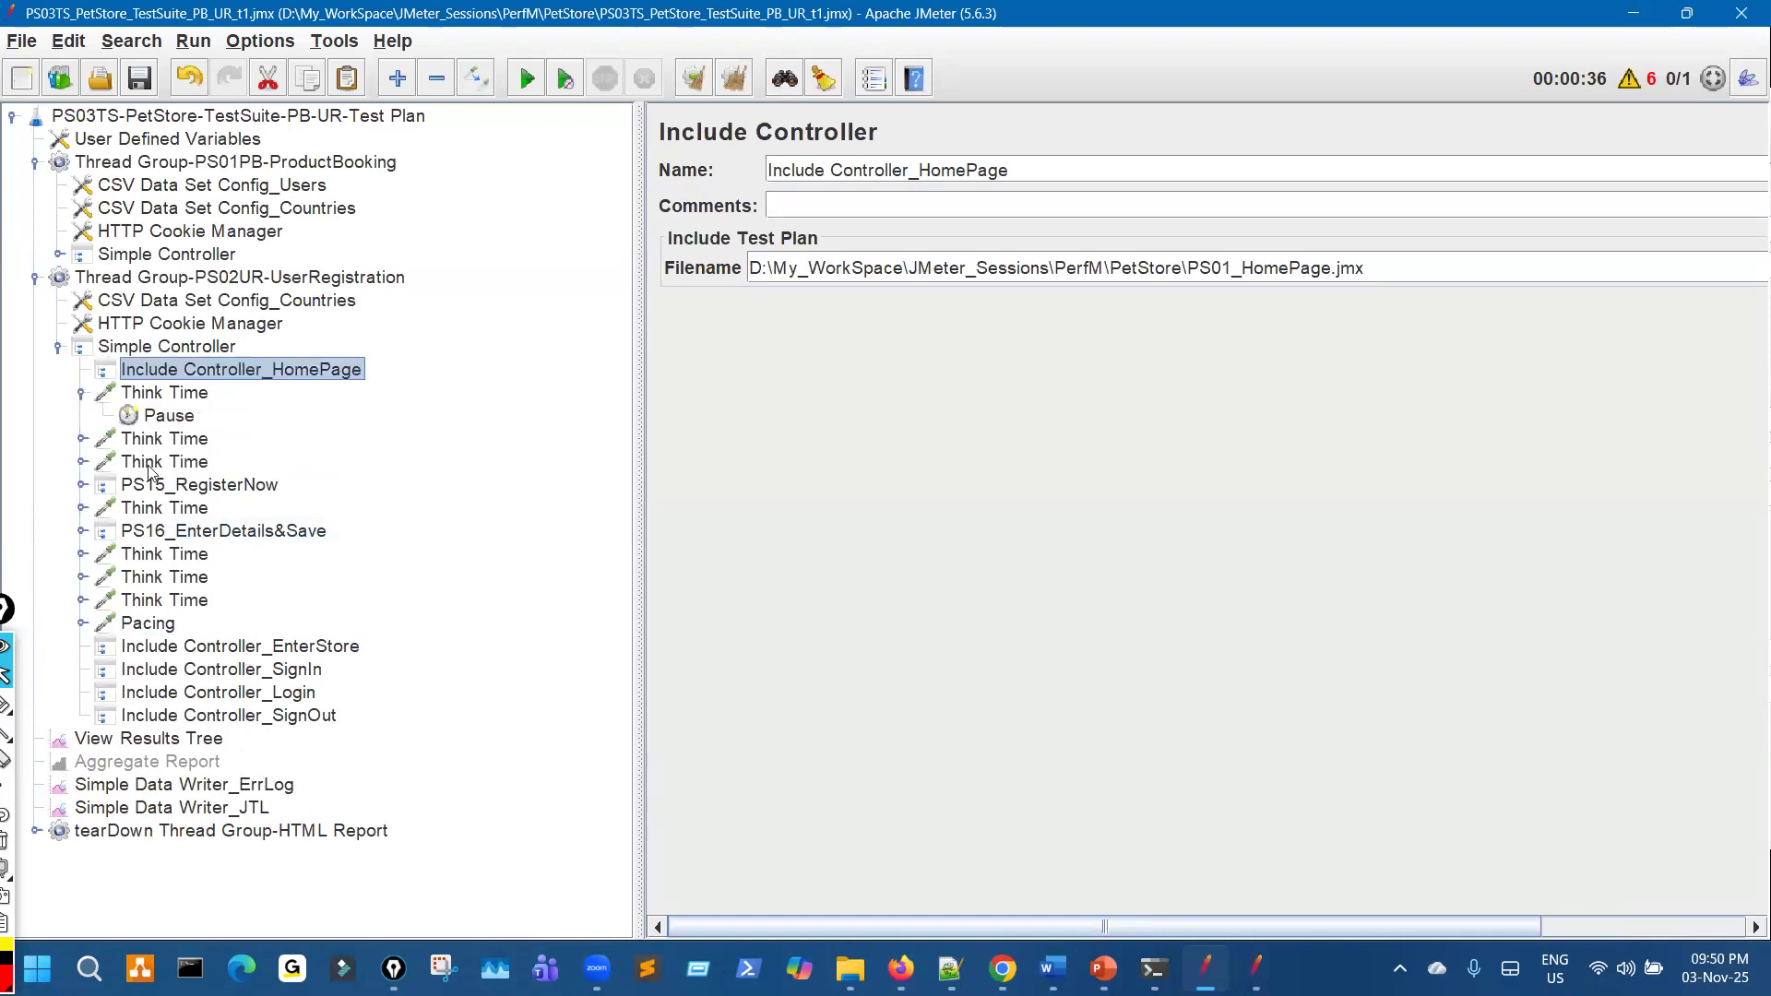
{"action": "left_click_drag", "start_coordinate": [277, 623], "coordinate": [323, 408]}
{"action": "left_click_drag", "start_coordinate": [277, 646], "coordinate": [299, 466]}
{"action": "left_click_drag", "start_coordinate": [269, 671], "coordinate": [109, 600]}
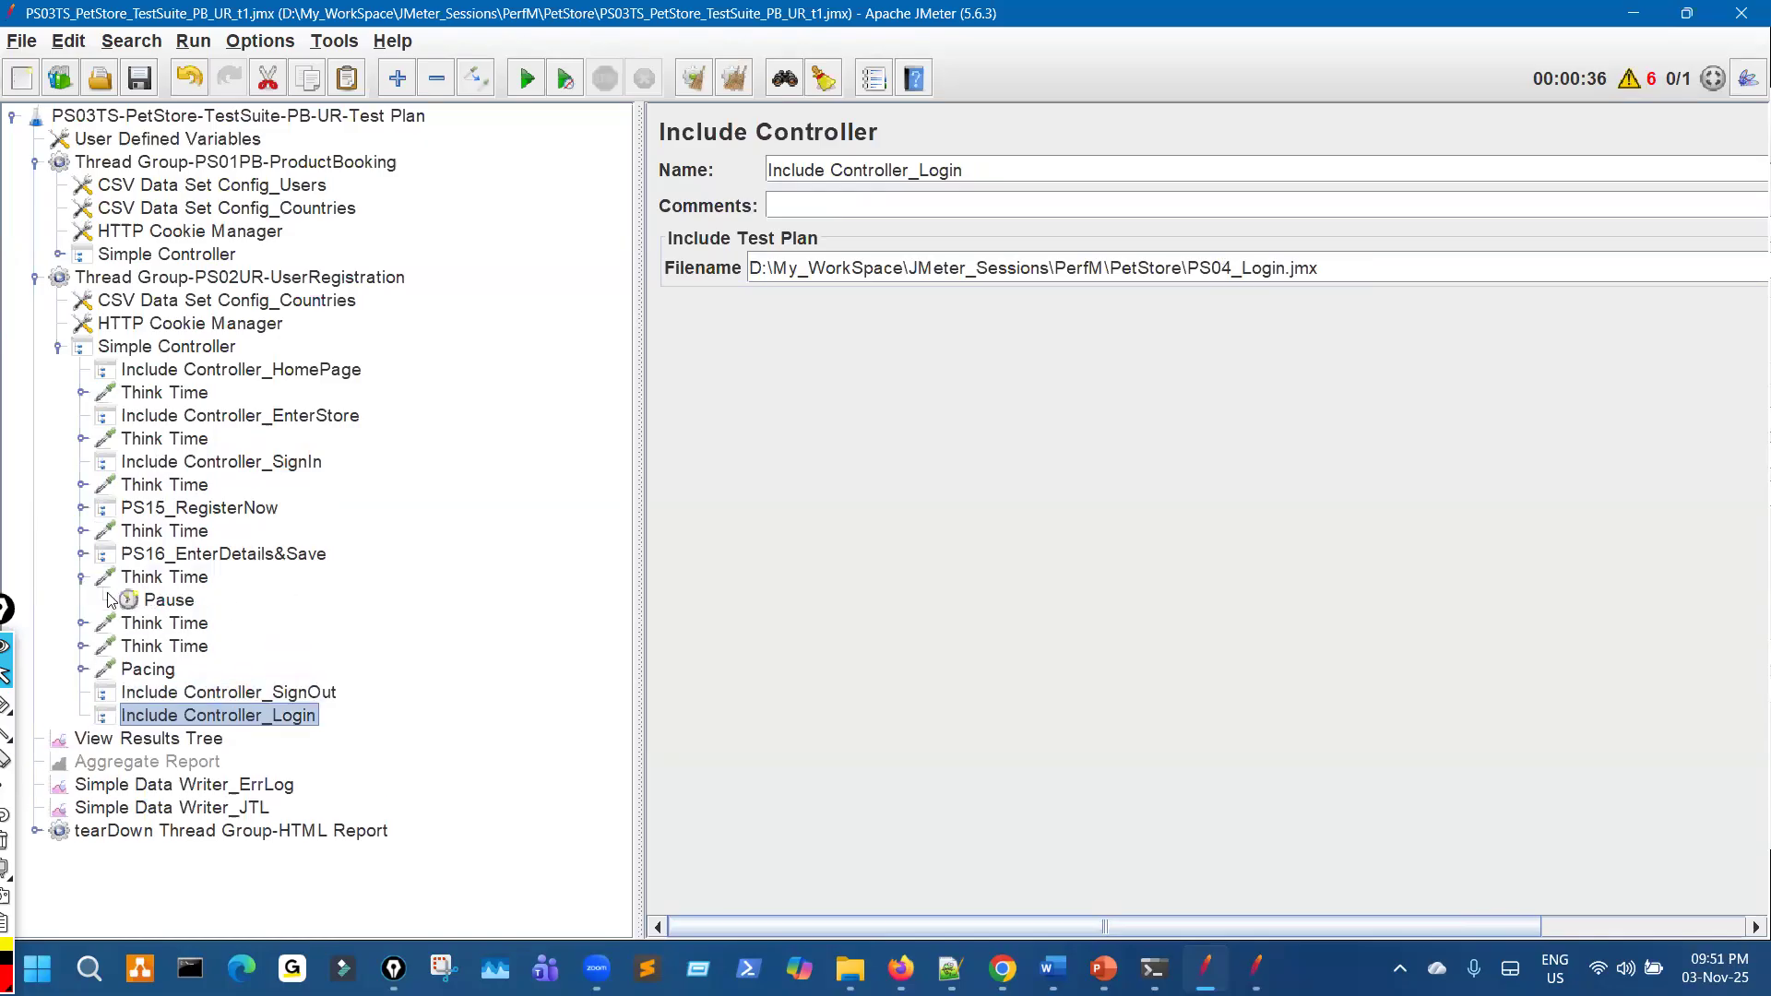
Duplicate the UserRegistration Include Controller_SignIn and place the copy after the Think Time that follows PS16_EnterDetails&Save
{"action": "left_click", "coordinate": [291, 465]}
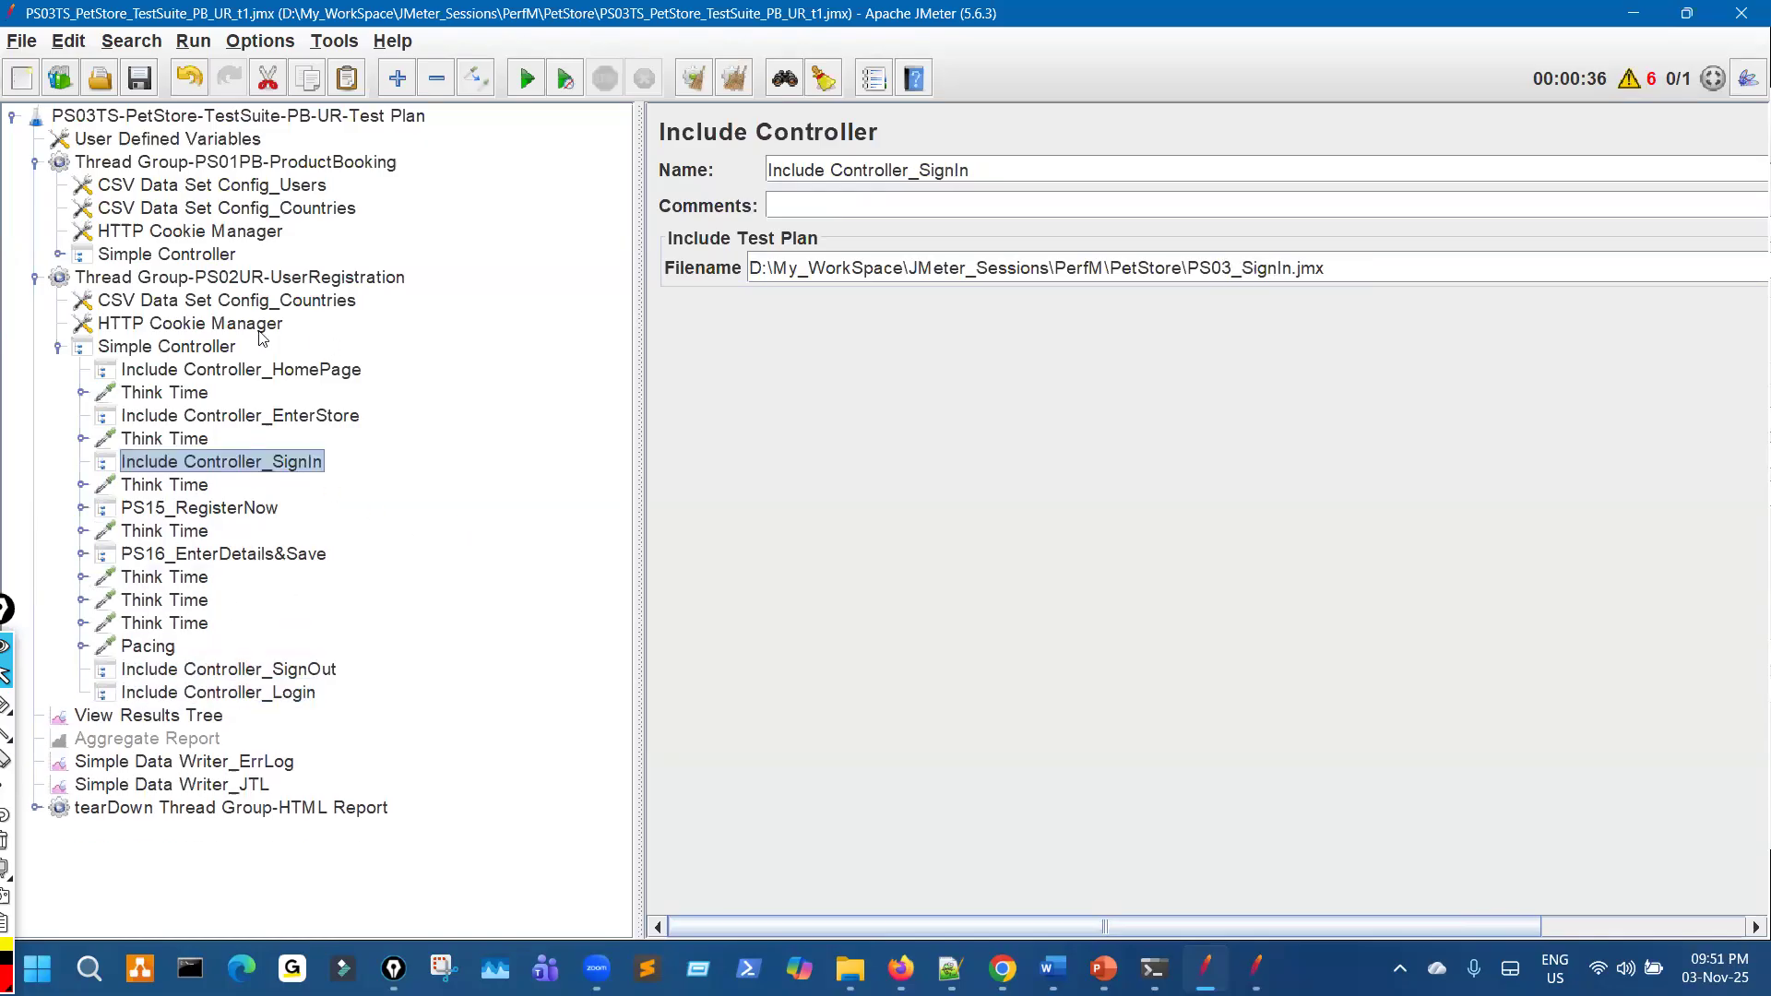
{"action": "left_click", "coordinate": [199, 368]}
{"action": "key", "text": "Left"}
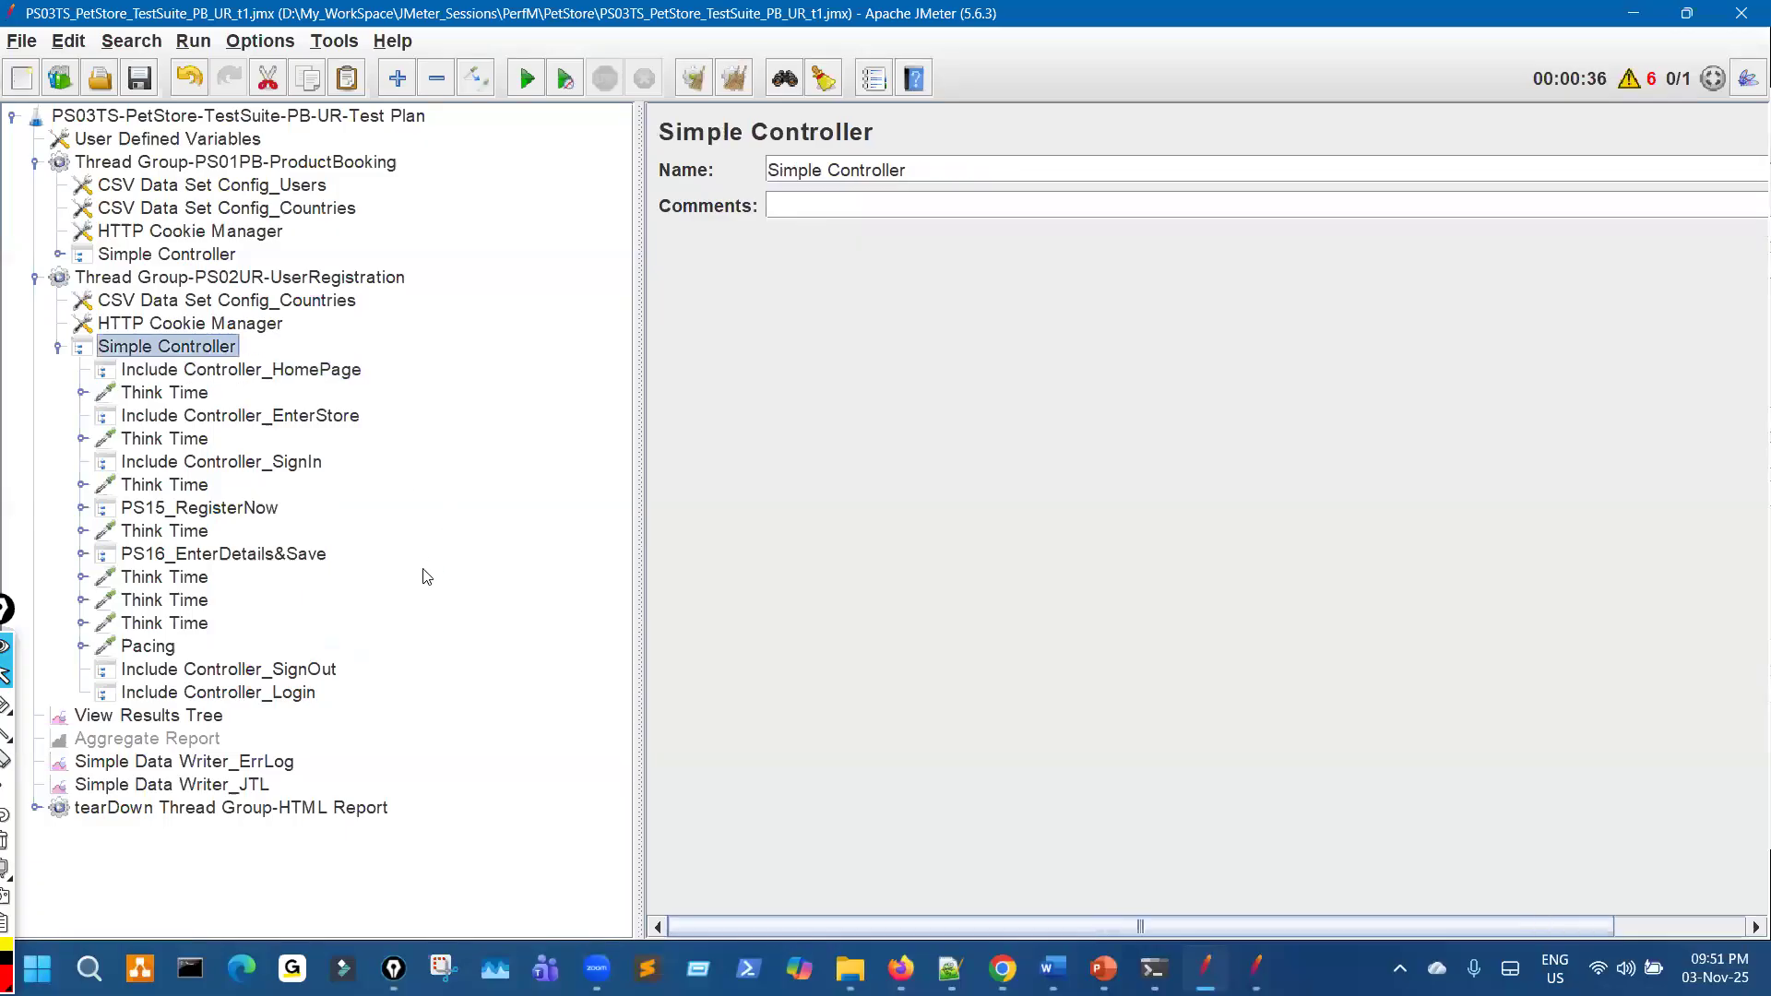
{"action": "key", "text": "ctrl+v"}
{"action": "left_click", "coordinate": [273, 718]}
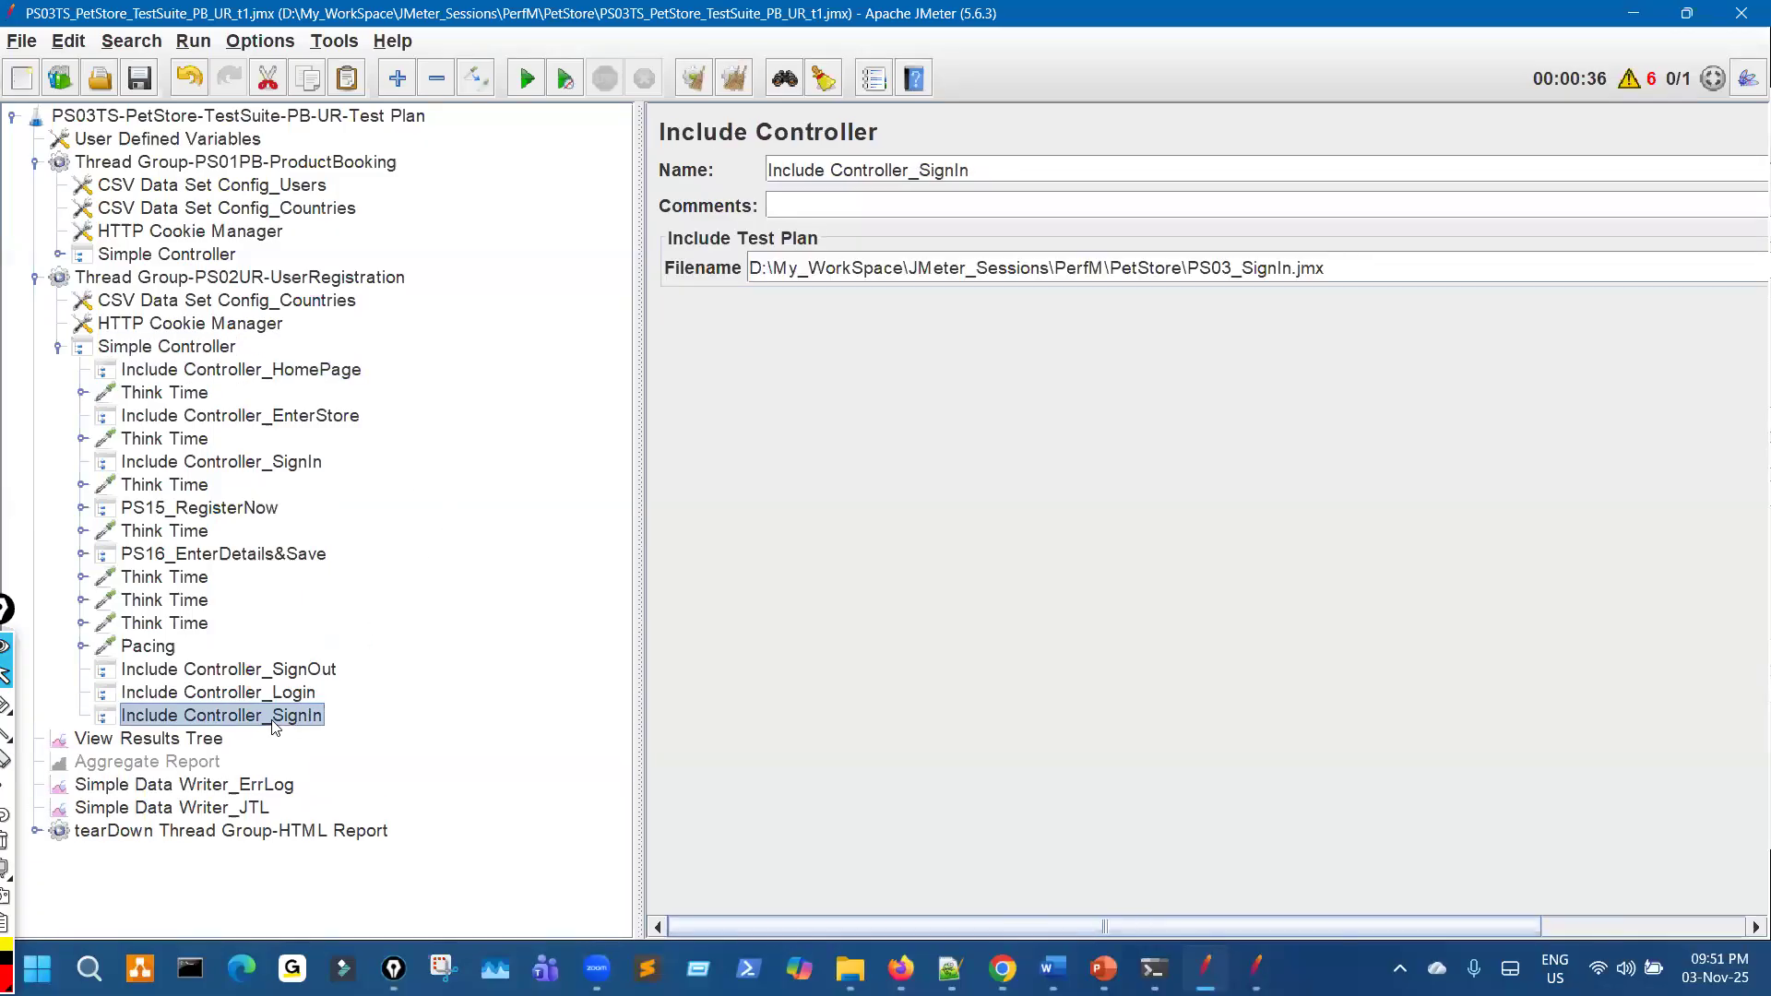
{"action": "left_click_drag", "start_coordinate": [303, 702], "coordinate": [312, 585]}
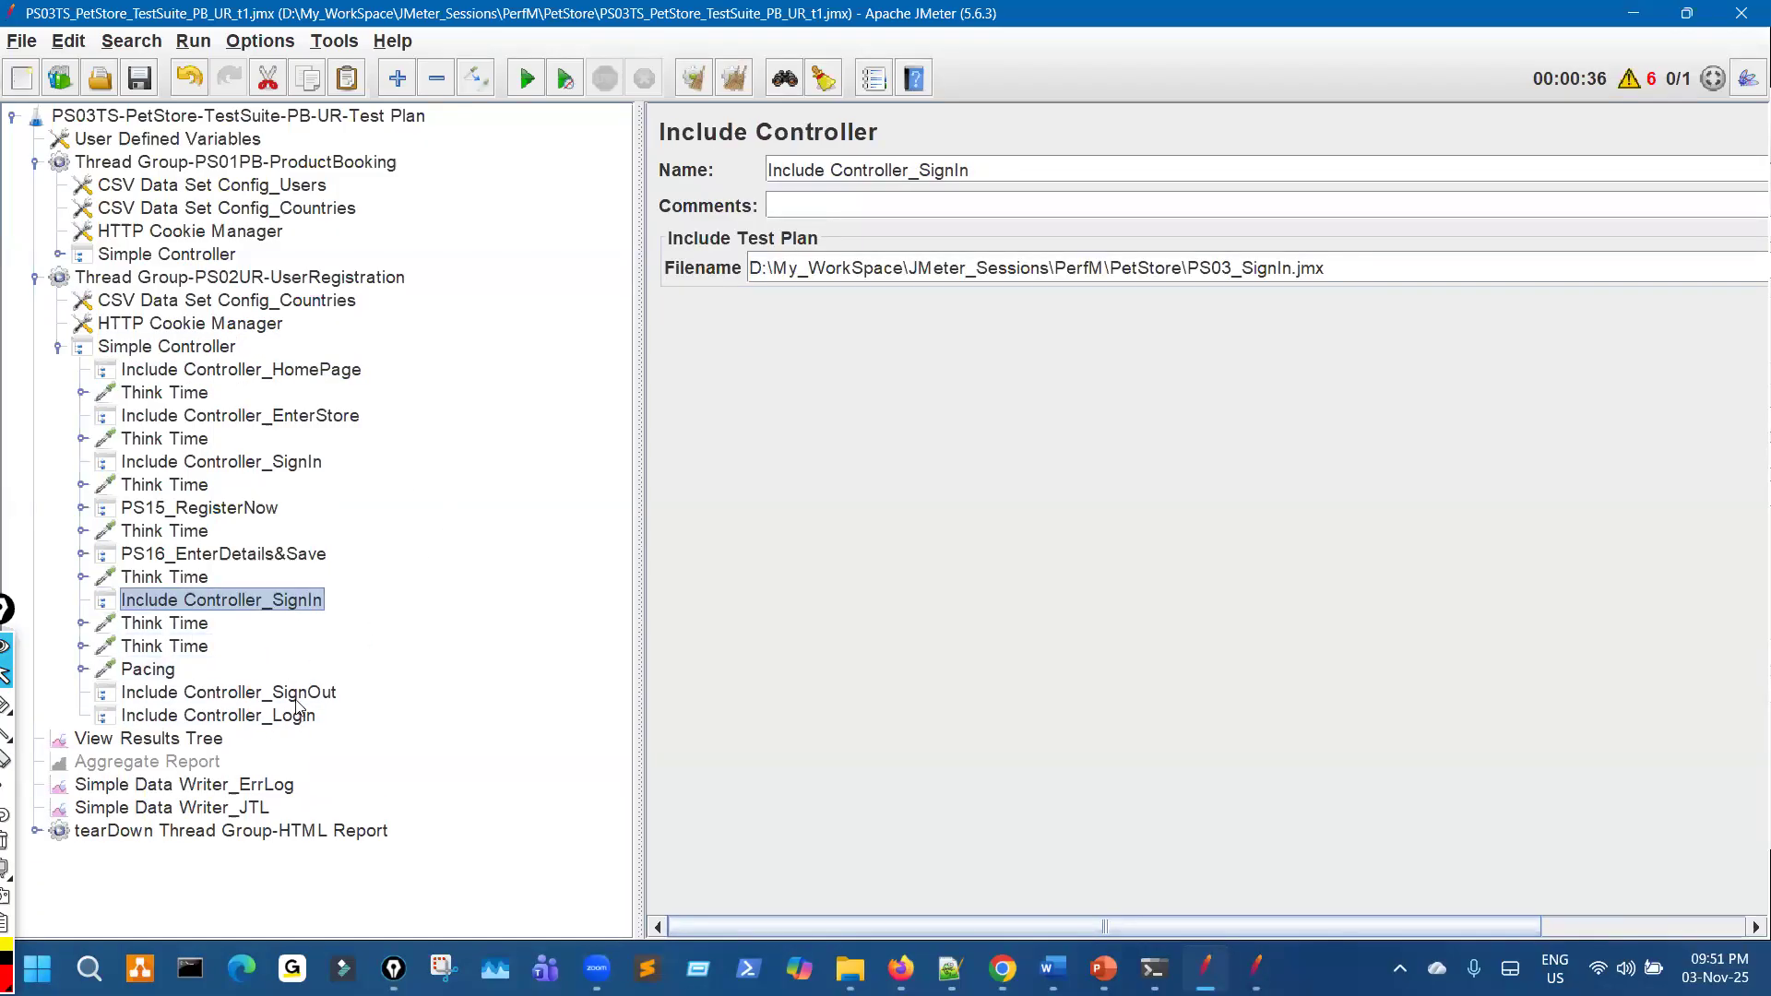
Place the UserRegistration Login and SignOut Include Controllers around the last Think Time, with SignOut before Pacing, and collapse both thread groups
{"action": "left_click_drag", "start_coordinate": [302, 726], "coordinate": [275, 666]}
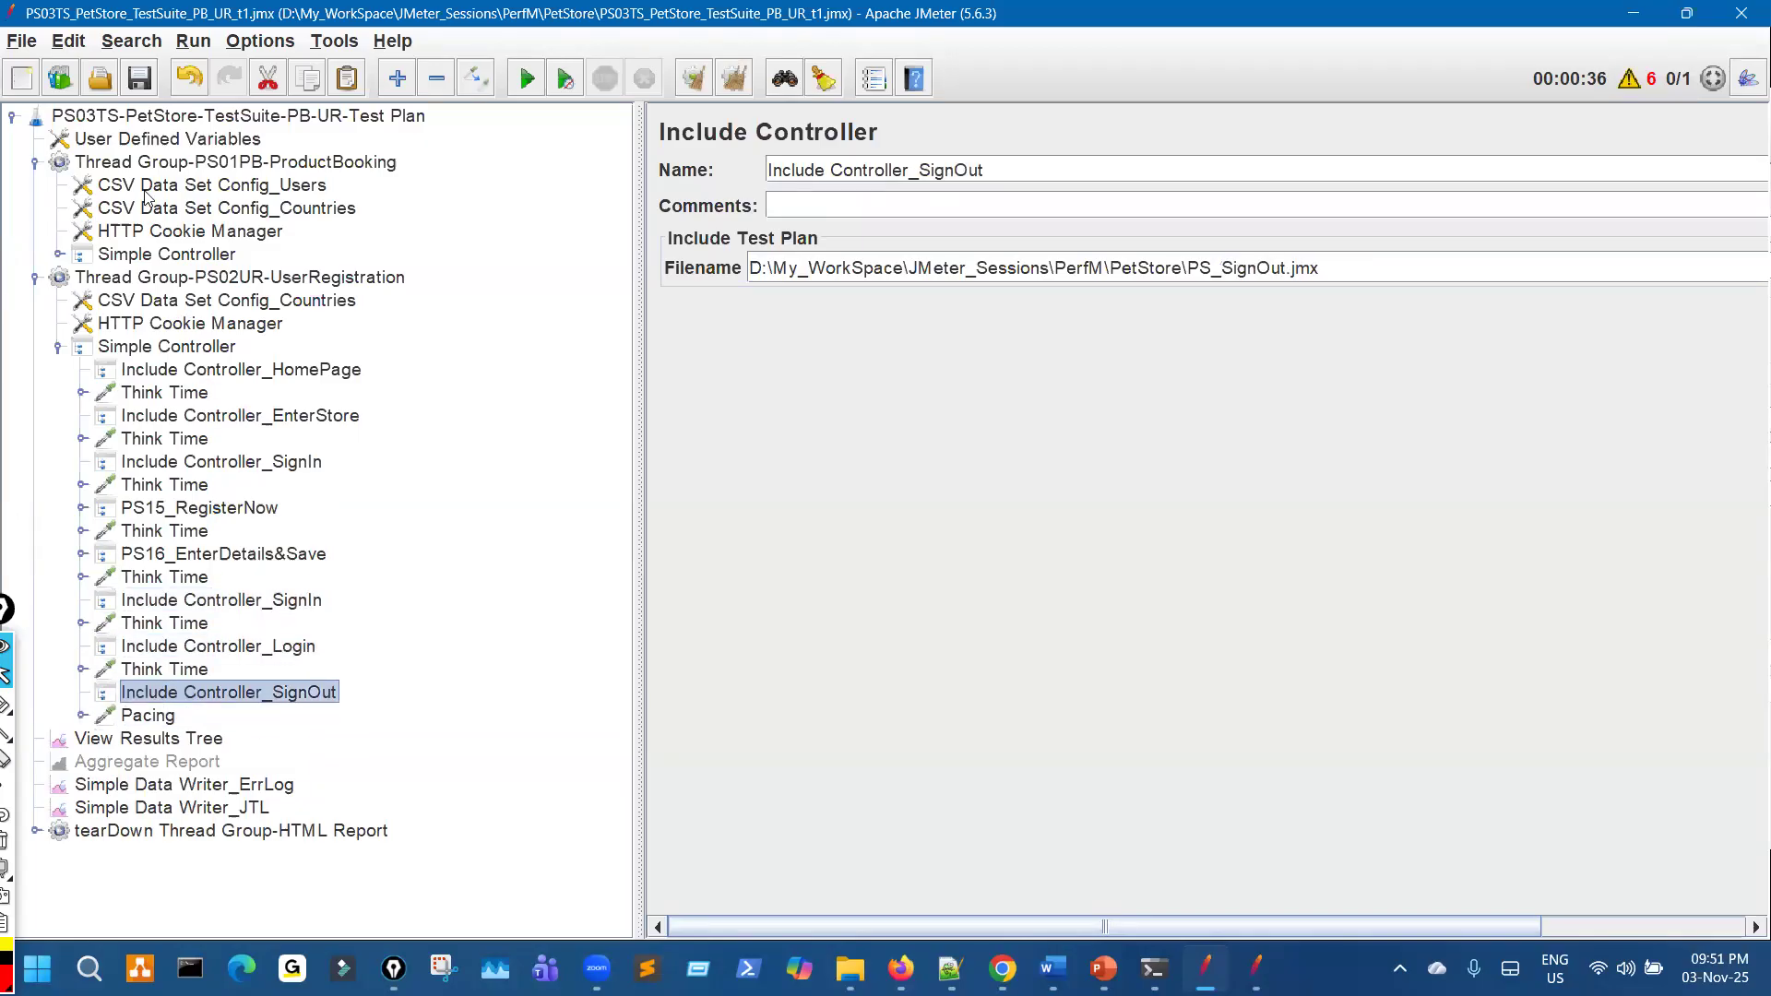
{"action": "left_click", "coordinate": [58, 348]}
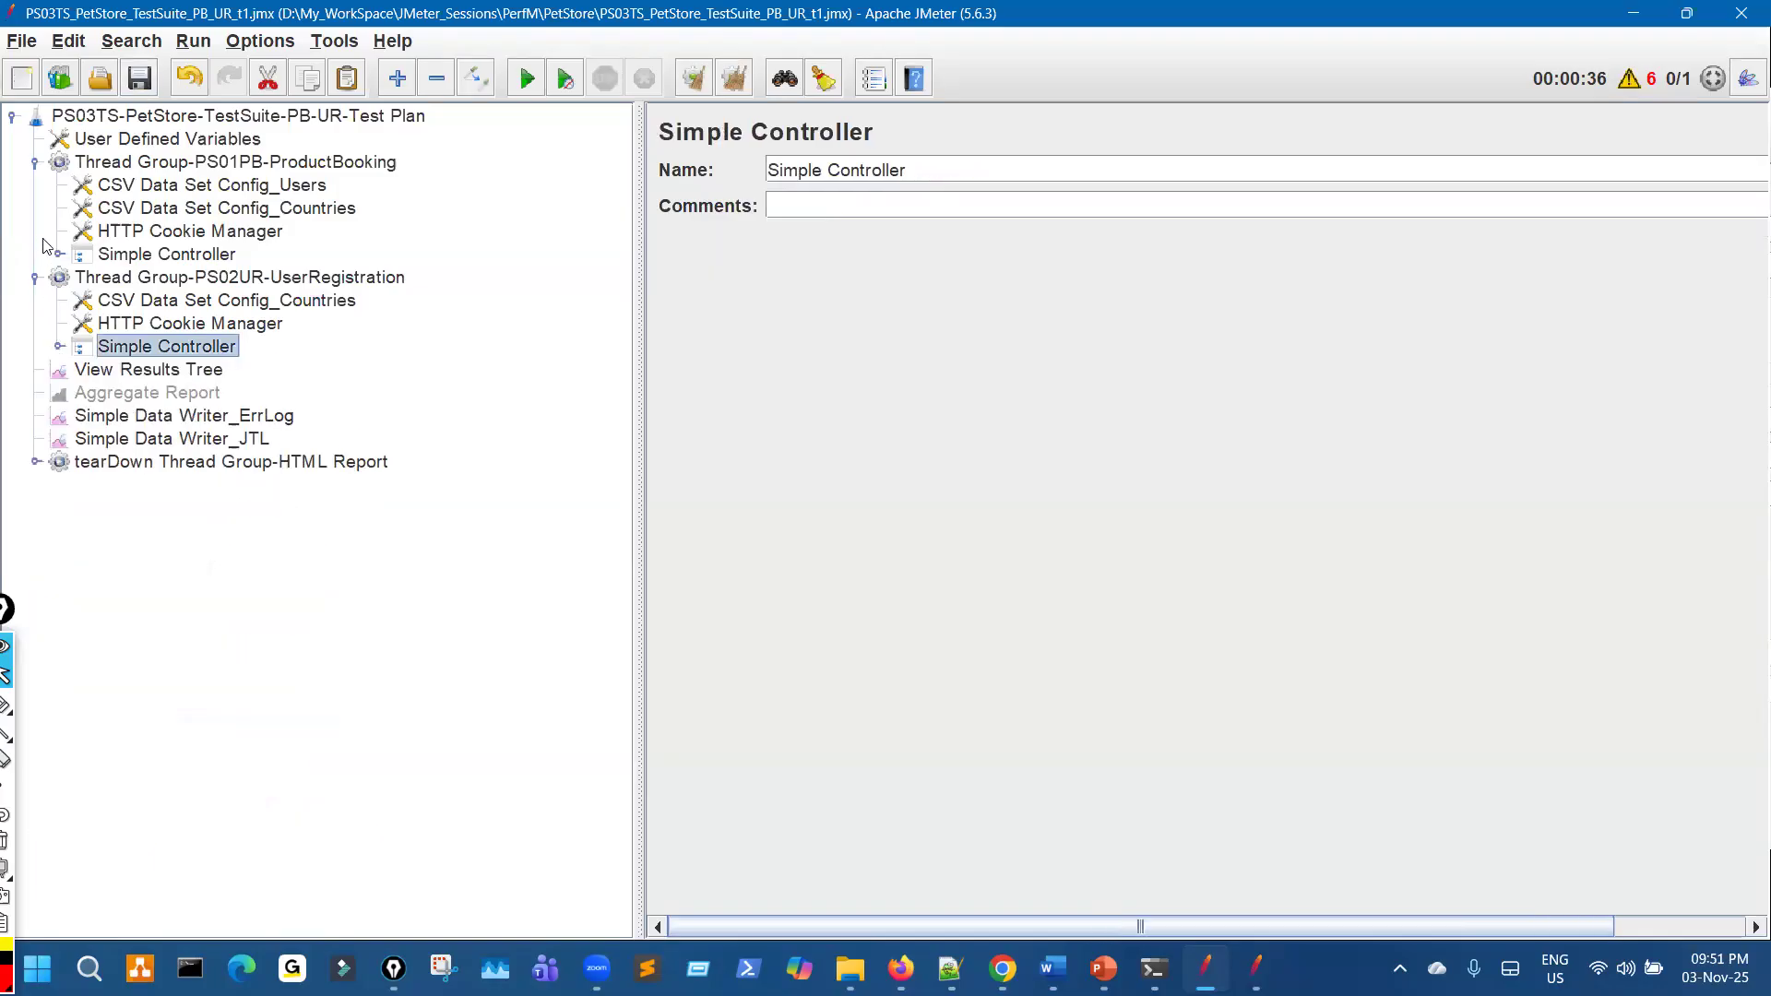
{"action": "left_click", "coordinate": [36, 163]}
{"action": "left_click", "coordinate": [37, 186]}
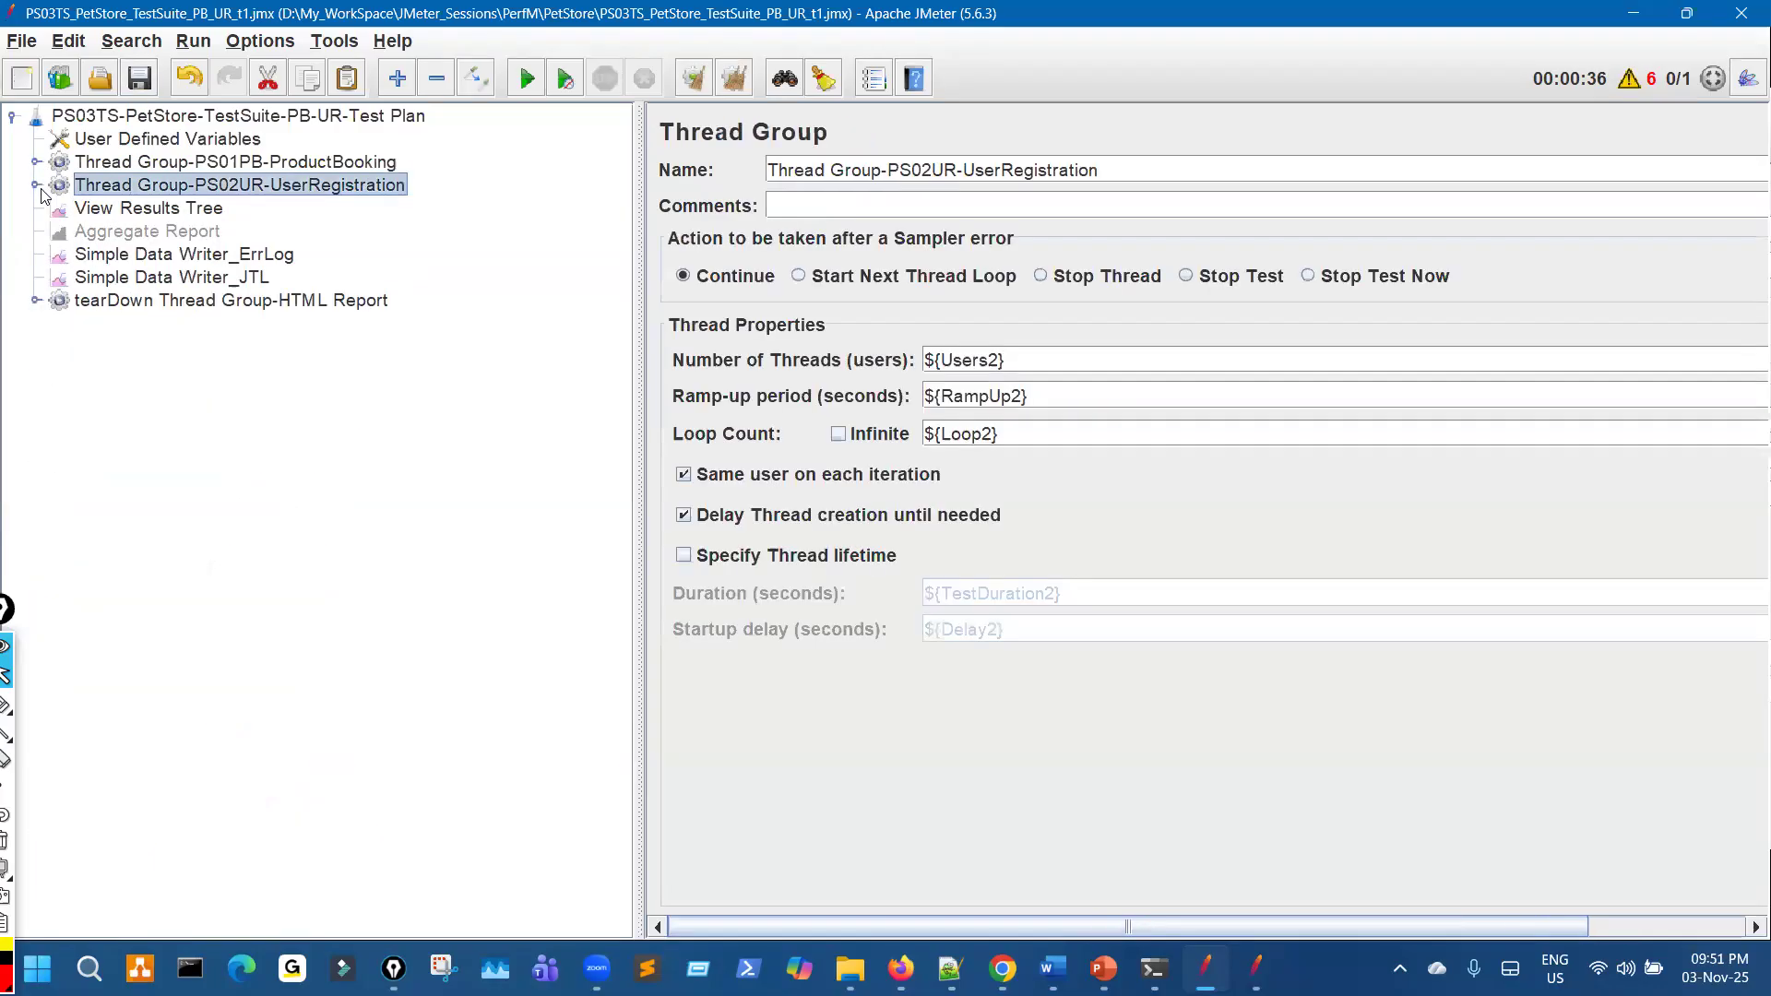
Review the element order in the UserRegistration Simple Controller and the file path set in its Include Controller_HomePage
{"action": "left_click", "coordinate": [37, 186]}
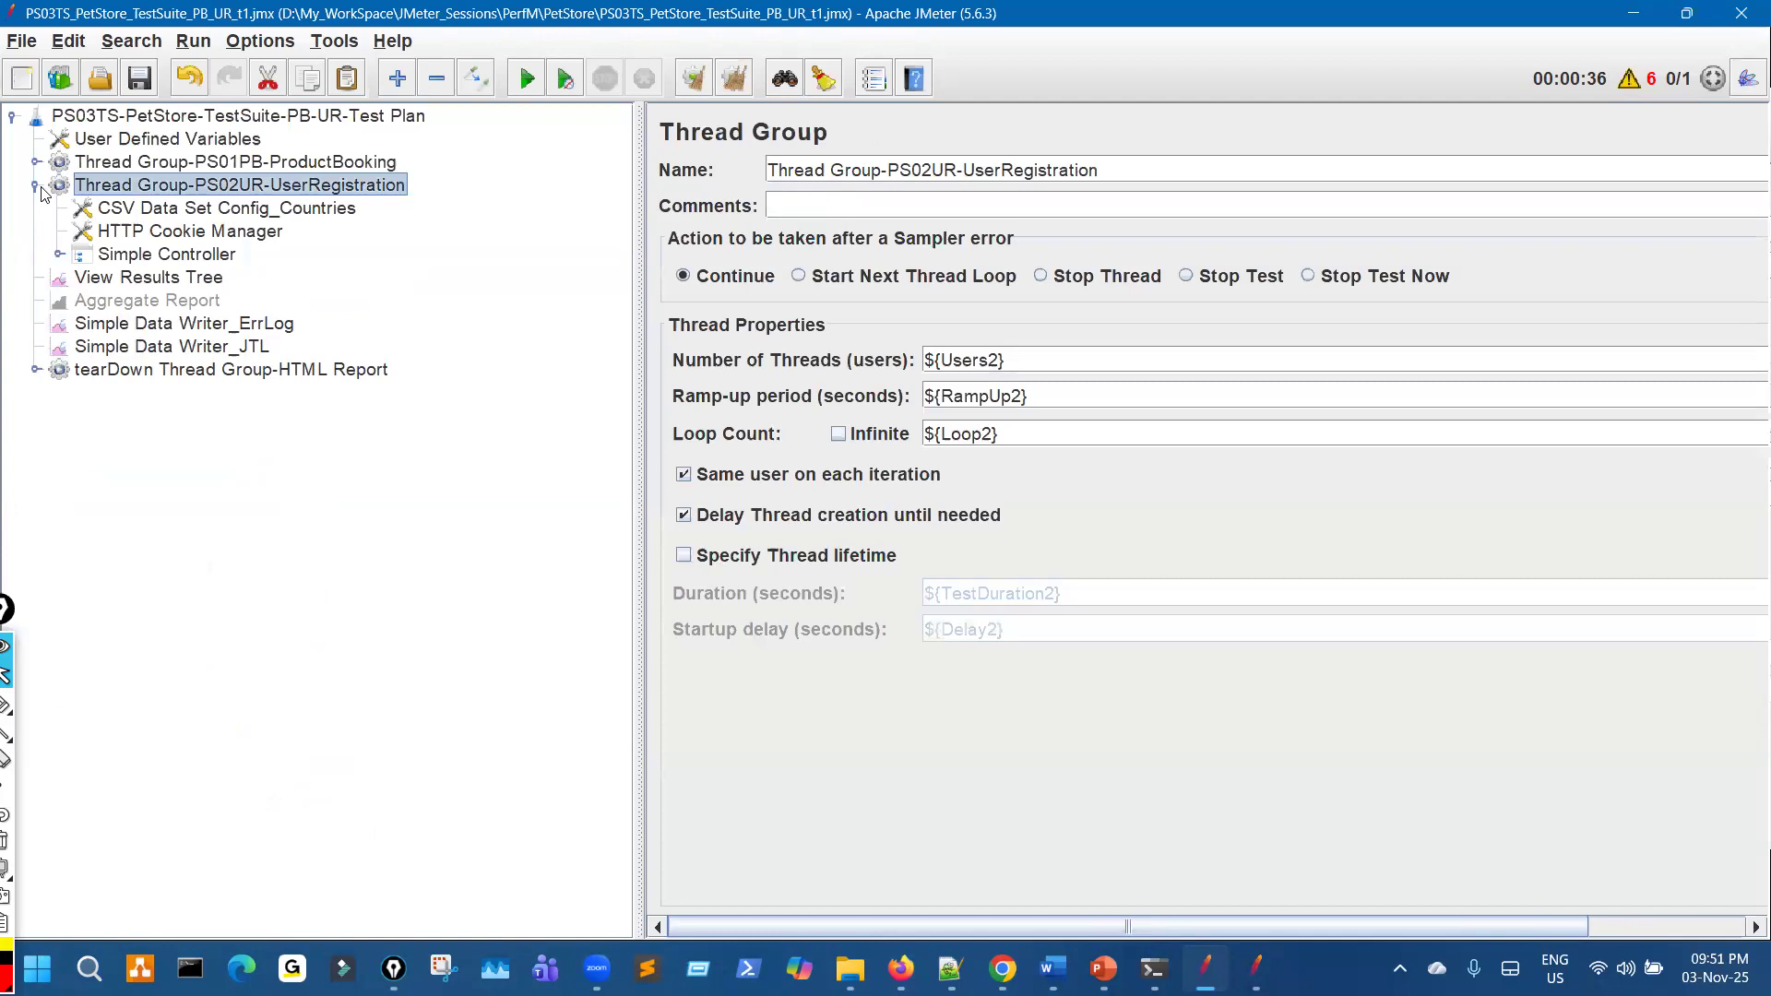
{"action": "left_click", "coordinate": [59, 256]}
{"action": "key", "text": "ctrl+shift+3"}
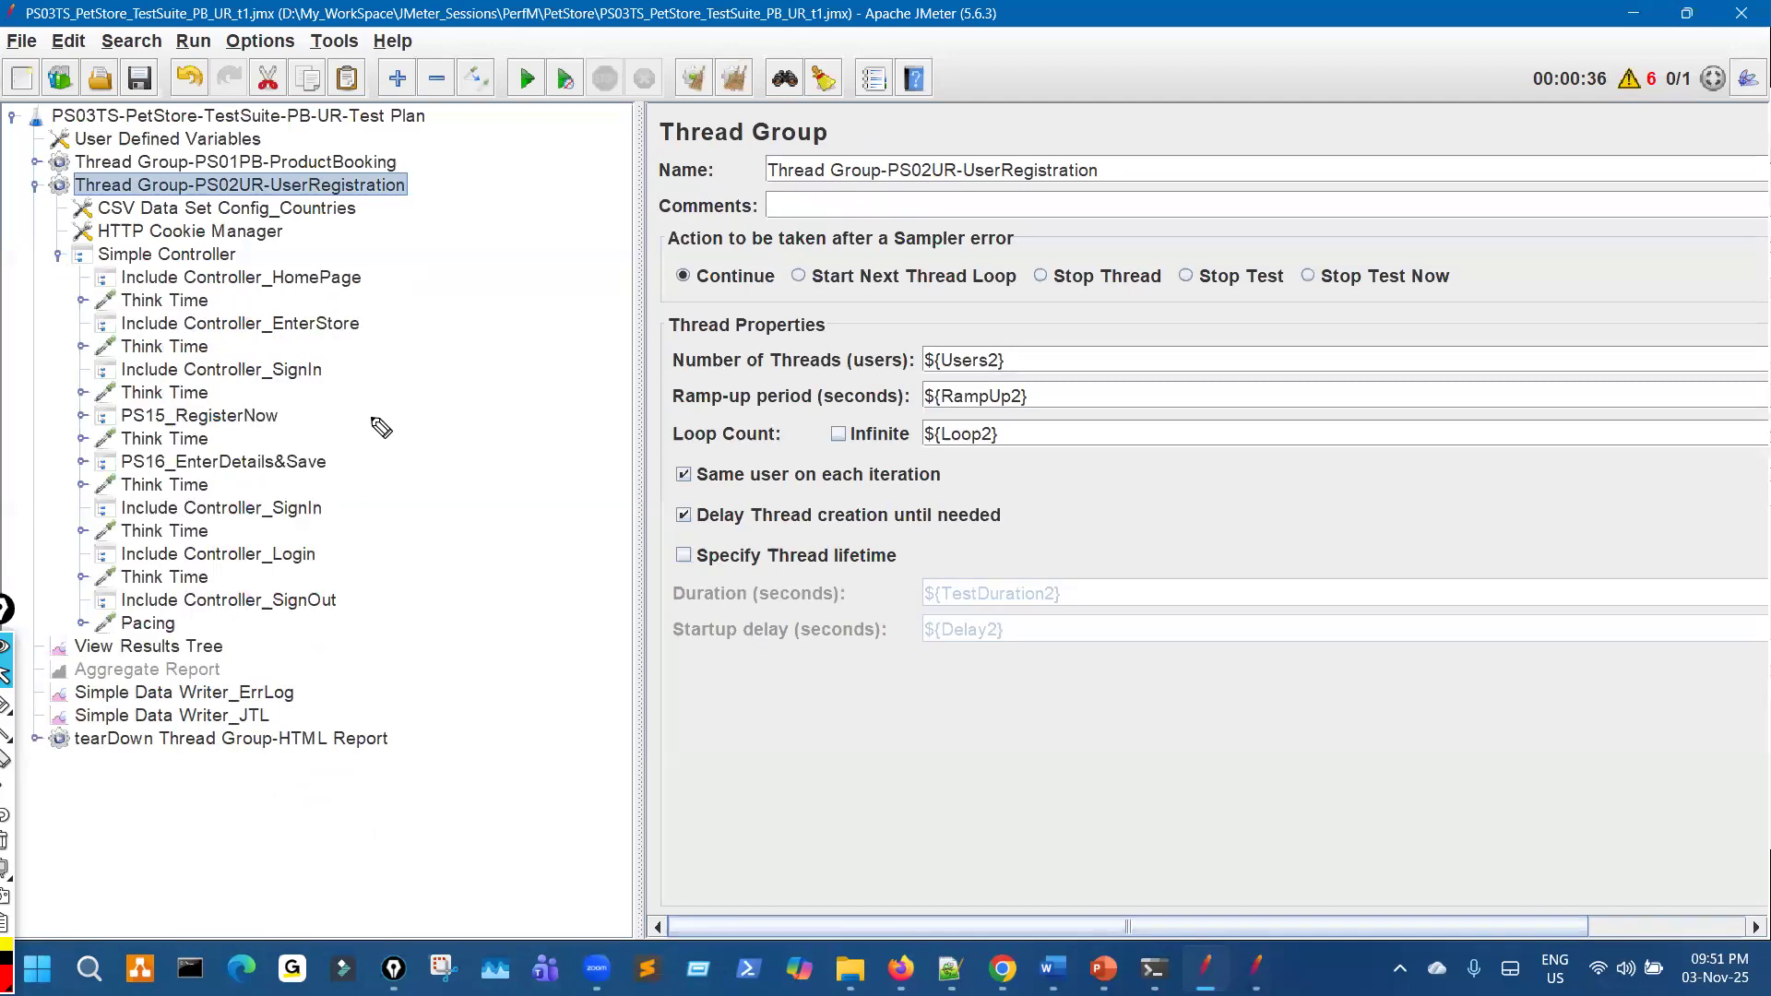
{"action": "mouse_move", "coordinate": [165, 122]}
{"action": "left_mouse_down"}
{"action": "mouse_move", "coordinate": [155, 148]}
{"action": "mouse_move", "coordinate": [220, 111]}
{"action": "mouse_move", "coordinate": [161, 125]}
{"action": "left_mouse_up"}
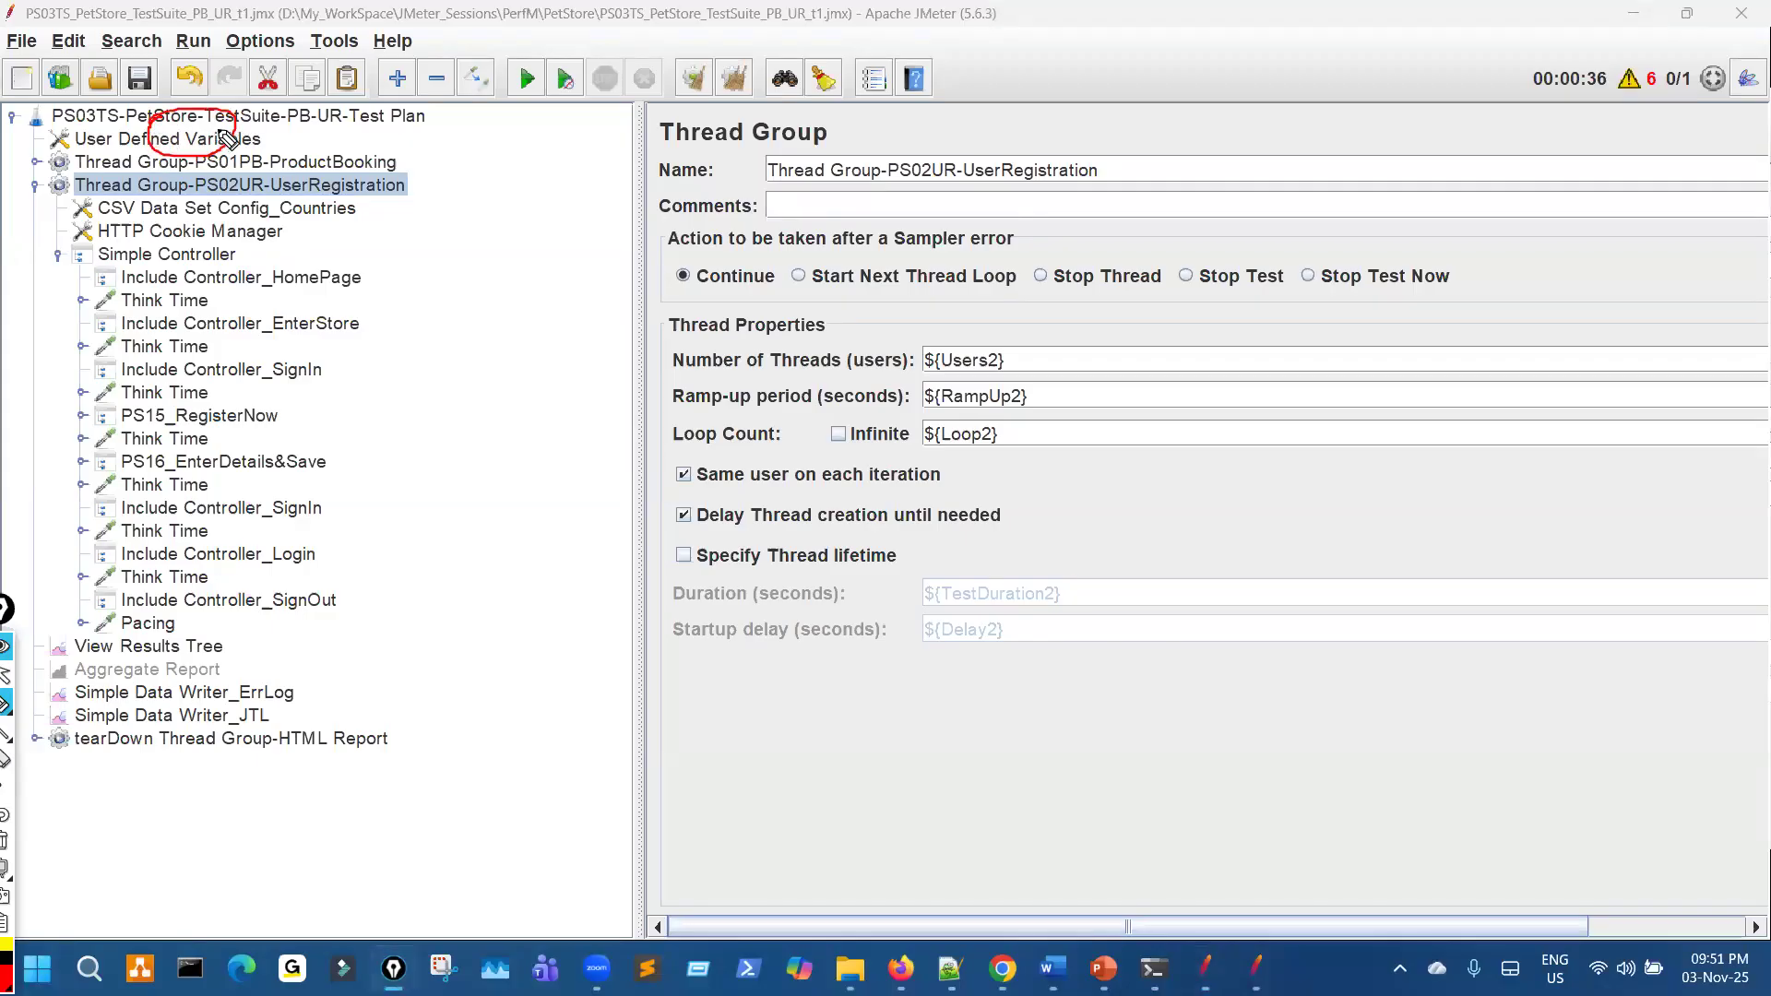
{"action": "left_click_drag", "start_coordinate": [381, 350], "coordinate": [385, 372]}
{"action": "key", "text": "ctrl+shift+7"}
{"action": "key", "text": "ctrl+shift+2"}
{"action": "left_click", "coordinate": [306, 280]}
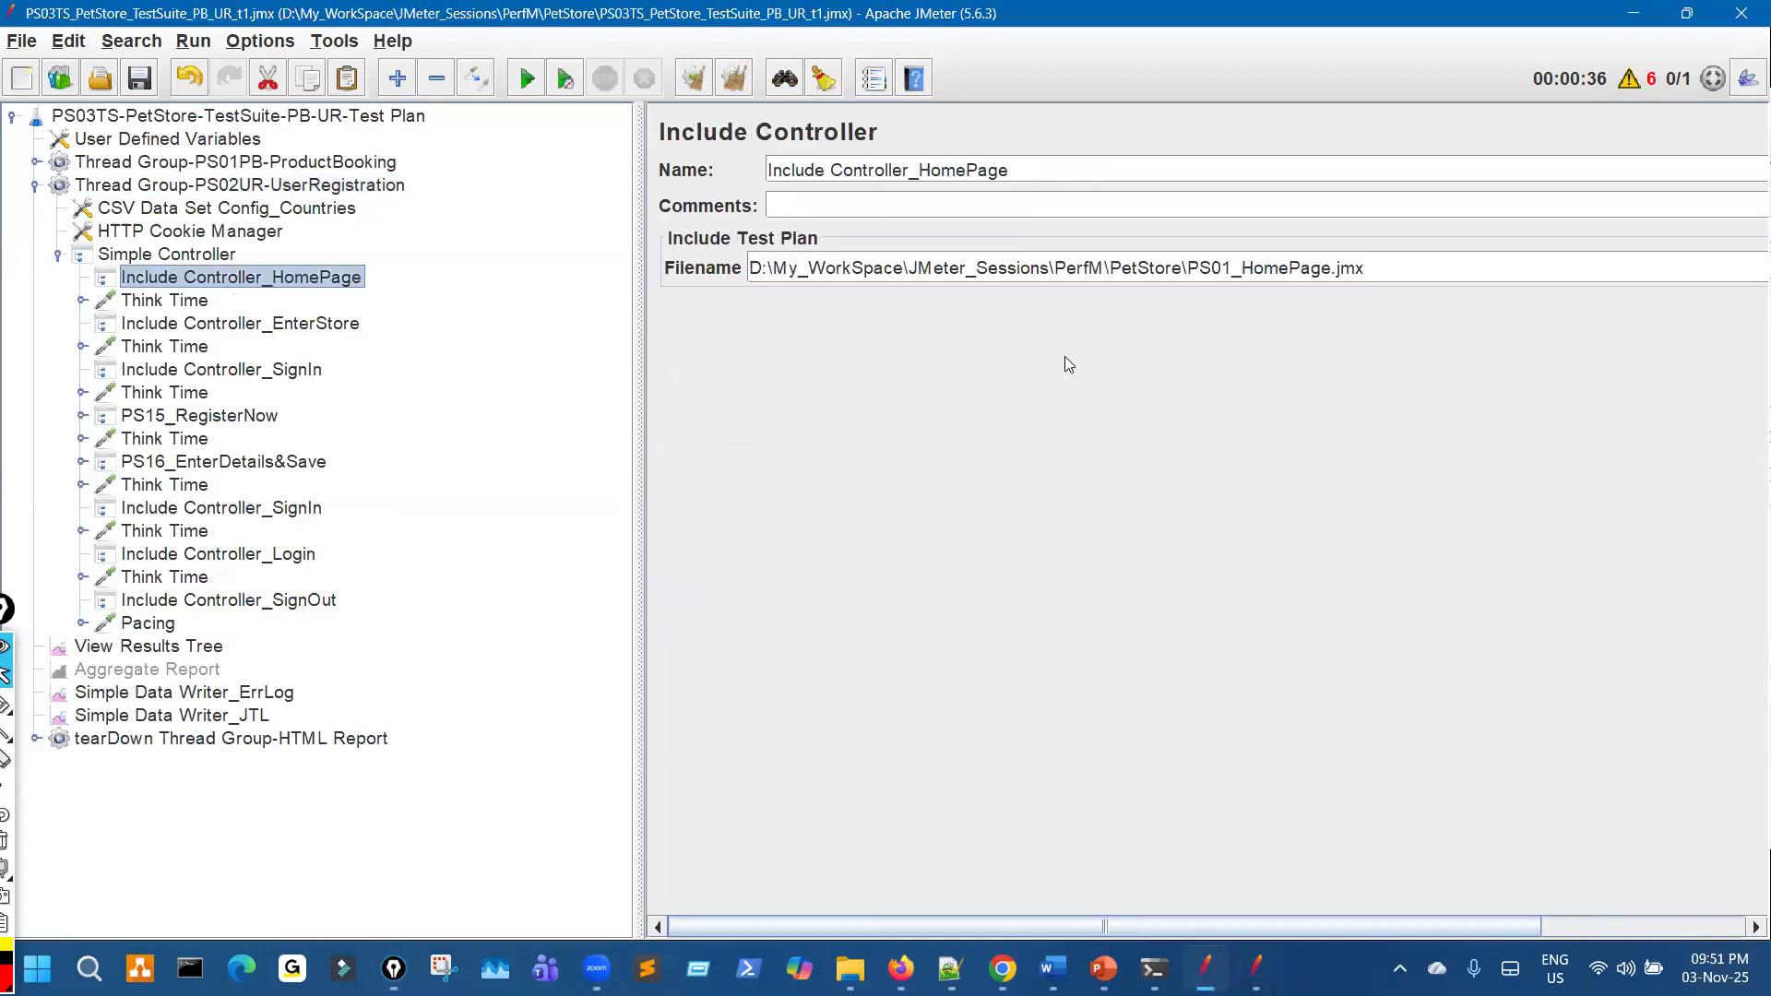
{"action": "left_click_drag", "start_coordinate": [1377, 265], "coordinate": [1089, 267]}
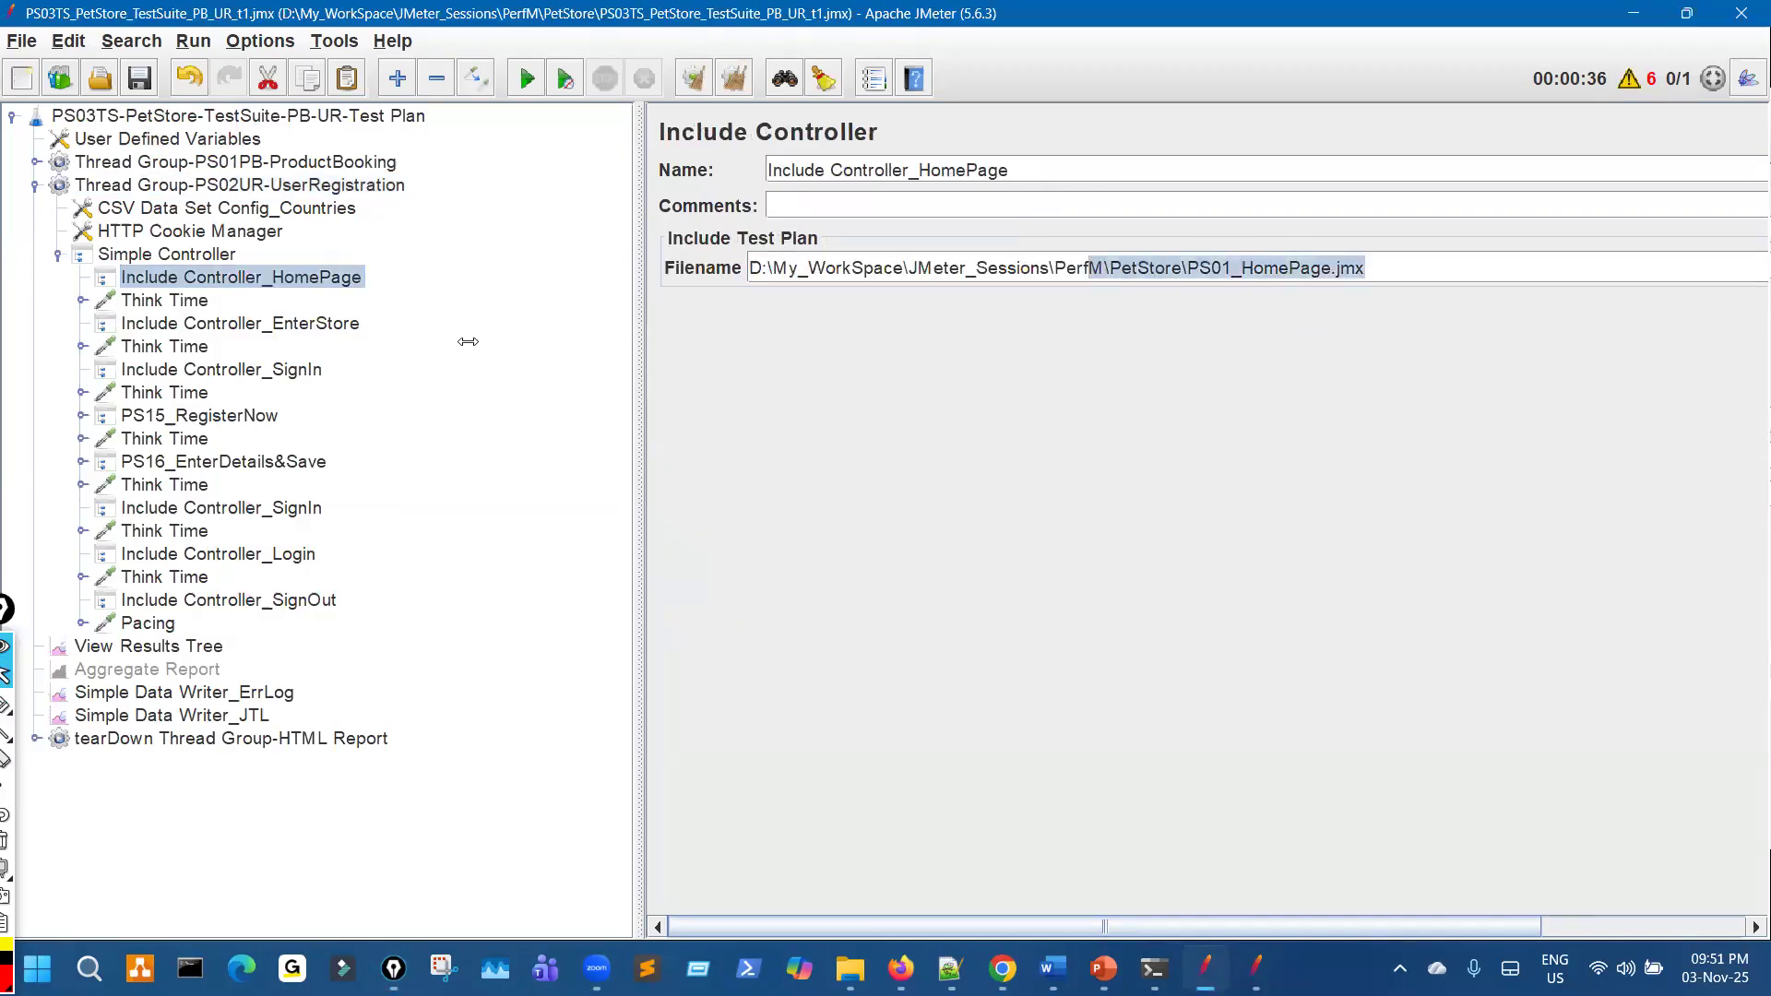
{"action": "left_click_drag", "start_coordinate": [638, 341], "coordinate": [468, 341]}
Point out the Include Controller type with temporary screen markup, glancing at the PetStore folder, and clear the markup
{"action": "key", "text": "ctrl+shift+3"}
{"action": "left_click_drag", "start_coordinate": [555, 97], "coordinate": [551, 123]}
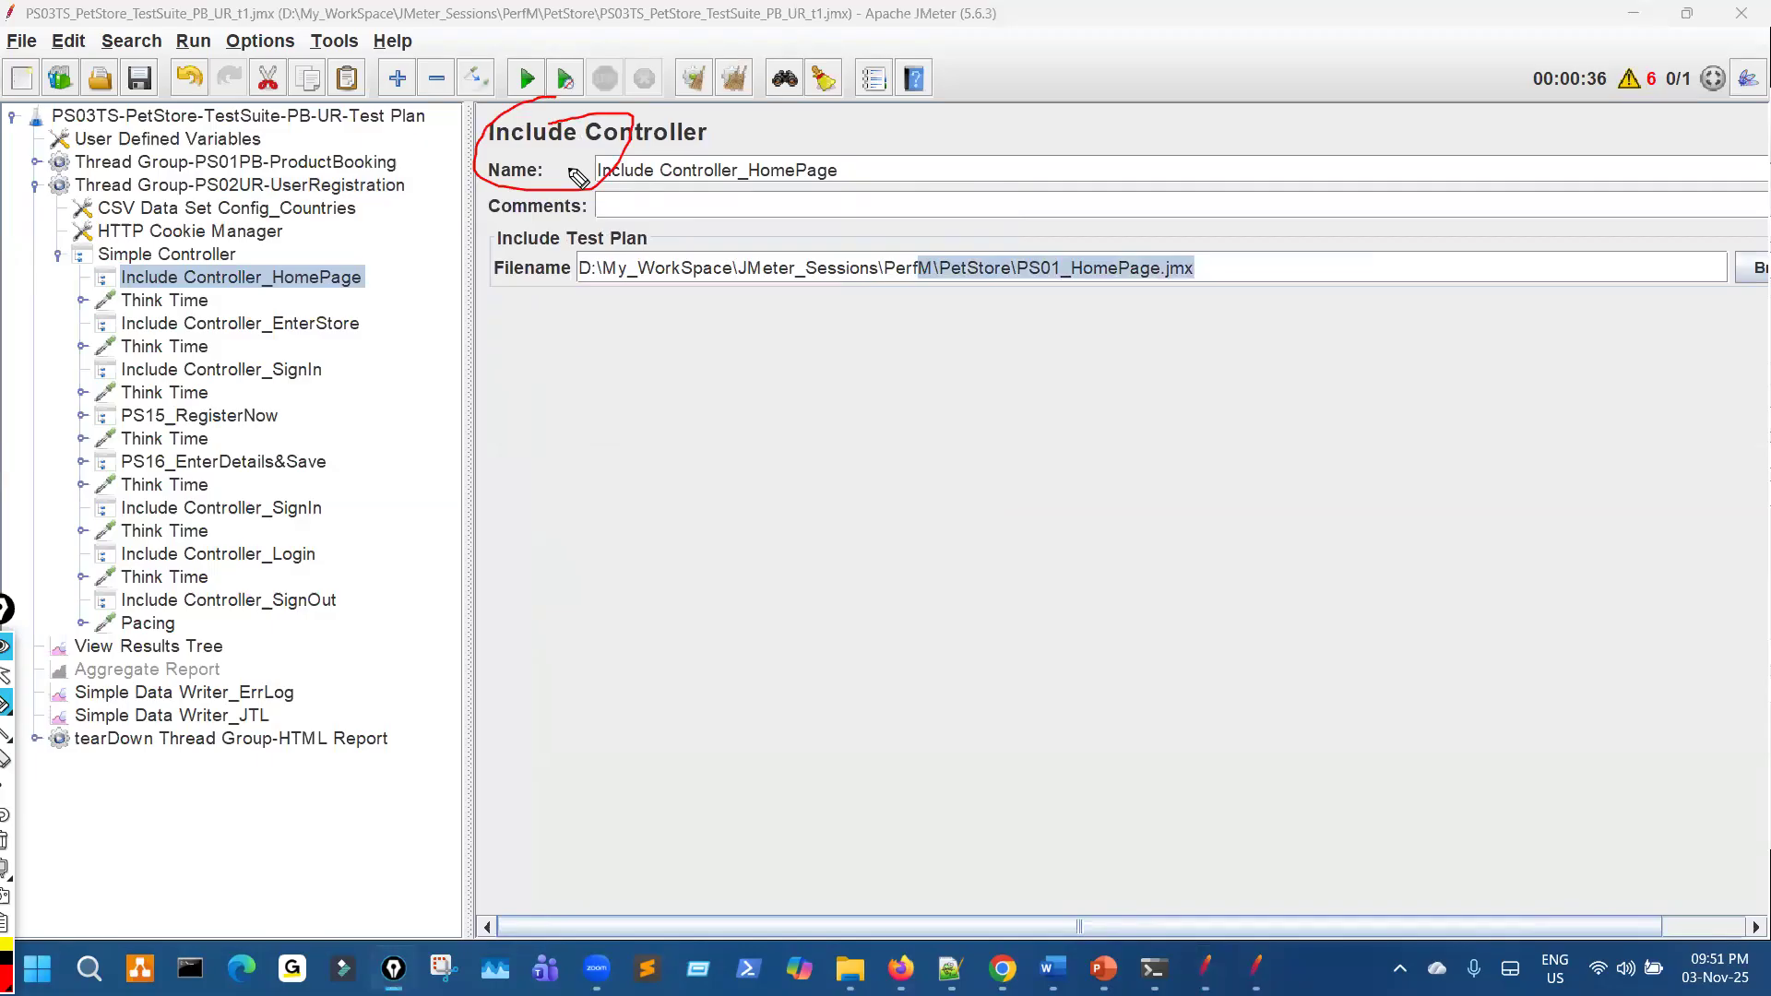
{"action": "key", "text": "ctrl+shift+7"}
{"action": "key", "text": "ctrl+shift+2"}
{"action": "left_click", "coordinate": [850, 967]}
{"action": "key", "text": "ctrl+shift+3"}
{"action": "key", "text": "ctrl+shift+2"}
{"action": "left_click", "coordinate": [1211, 965]}
{"action": "key", "text": "ctrl+shift+3"}
{"action": "left_click_drag", "start_coordinate": [390, 233], "coordinate": [488, 321]}
{"action": "key", "text": "ctrl+shift+7"}
{"action": "key", "text": "ctrl+shift+2"}
Switch to File Explorer and point out the JMX files in the PetStore folder with temporary markup
{"action": "left_click", "coordinate": [860, 958]}
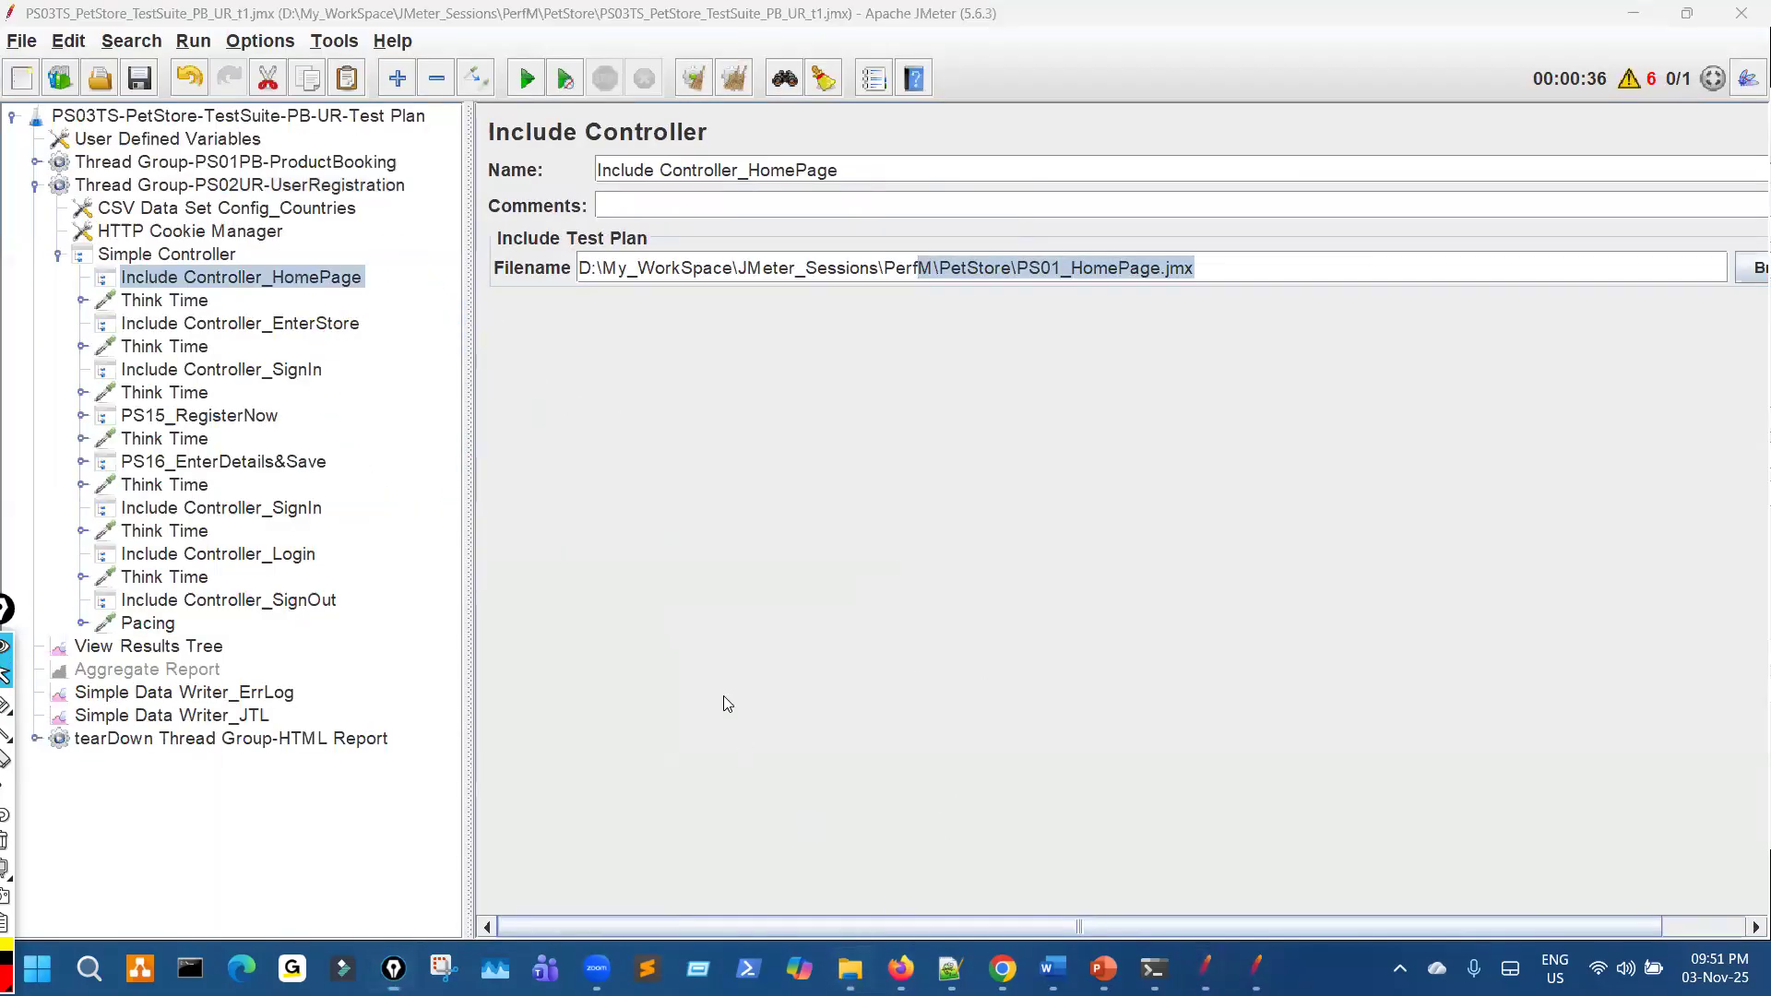
{"action": "key", "text": "ctrl+shift+3"}
{"action": "left_click_drag", "start_coordinate": [472, 536], "coordinate": [441, 571]}
{"action": "key", "text": "ctrl+shift+7"}
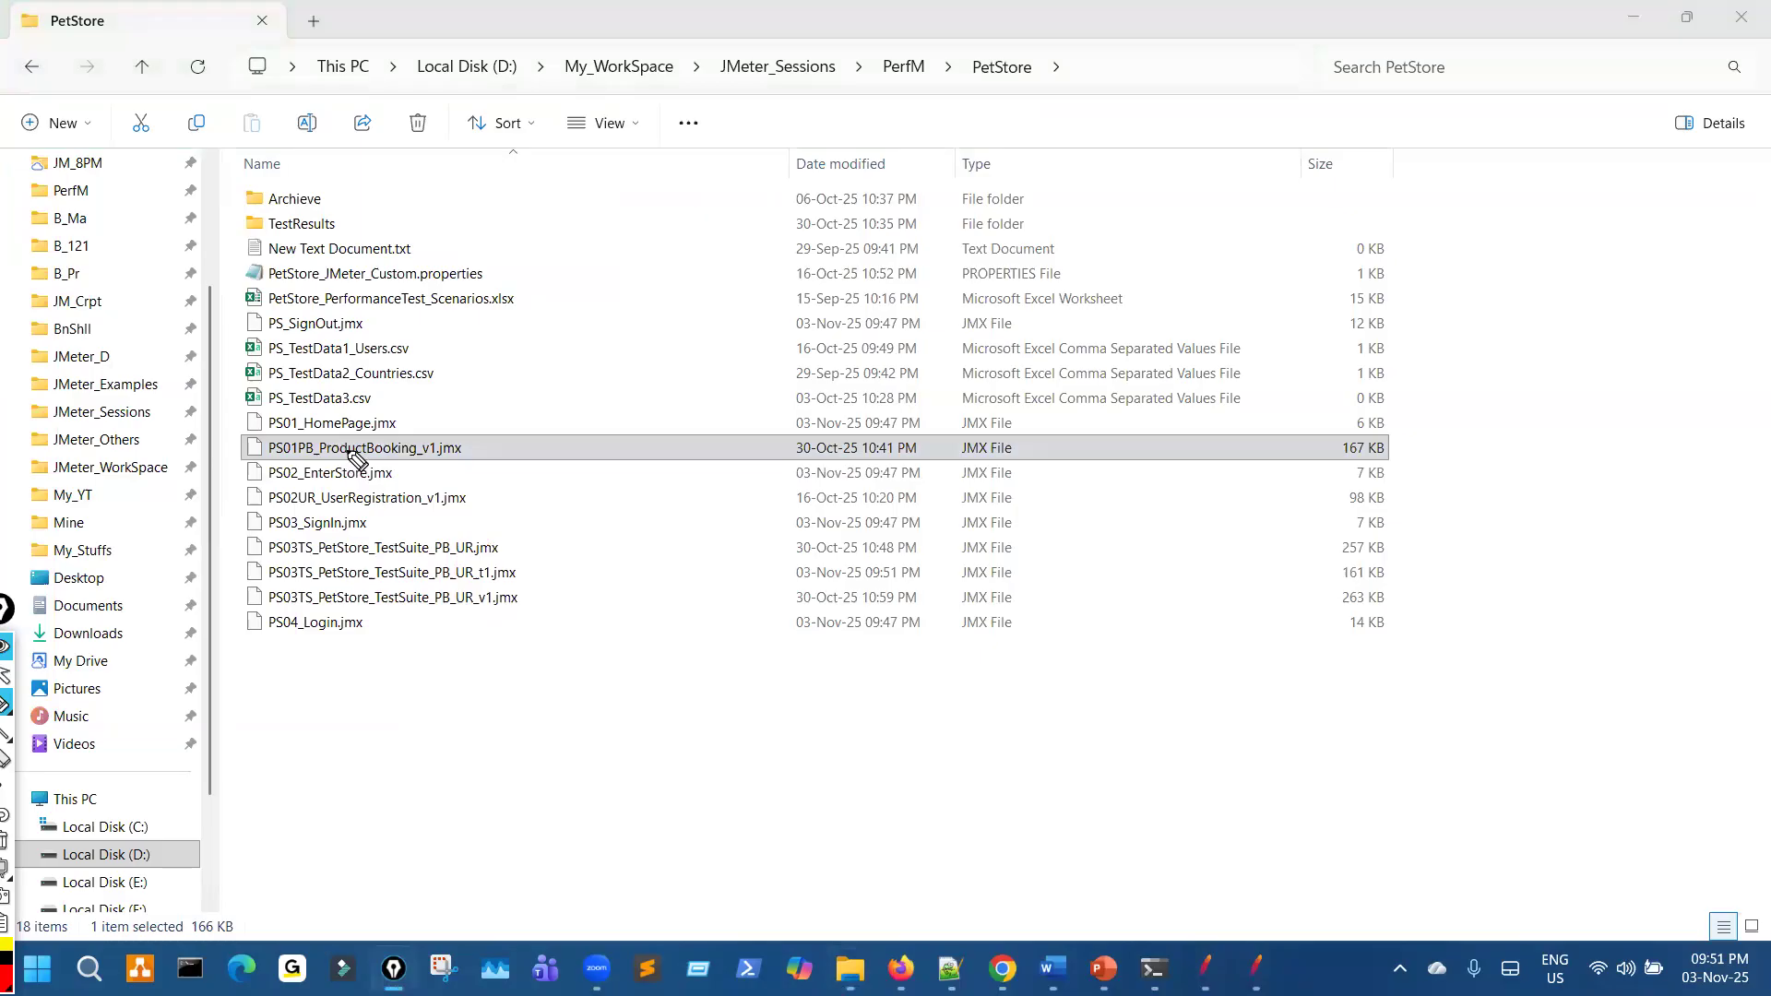
{"action": "left_click_drag", "start_coordinate": [390, 407], "coordinate": [332, 421]}
{"action": "mouse_move", "coordinate": [362, 478]}
{"action": "left_mouse_down"}
{"action": "mouse_move", "coordinate": [406, 467]}
{"action": "mouse_move", "coordinate": [404, 516]}
{"action": "left_mouse_up"}
{"action": "key", "text": "ctrl+shift+7"}
{"action": "key", "text": "ctrl+shift+2"}
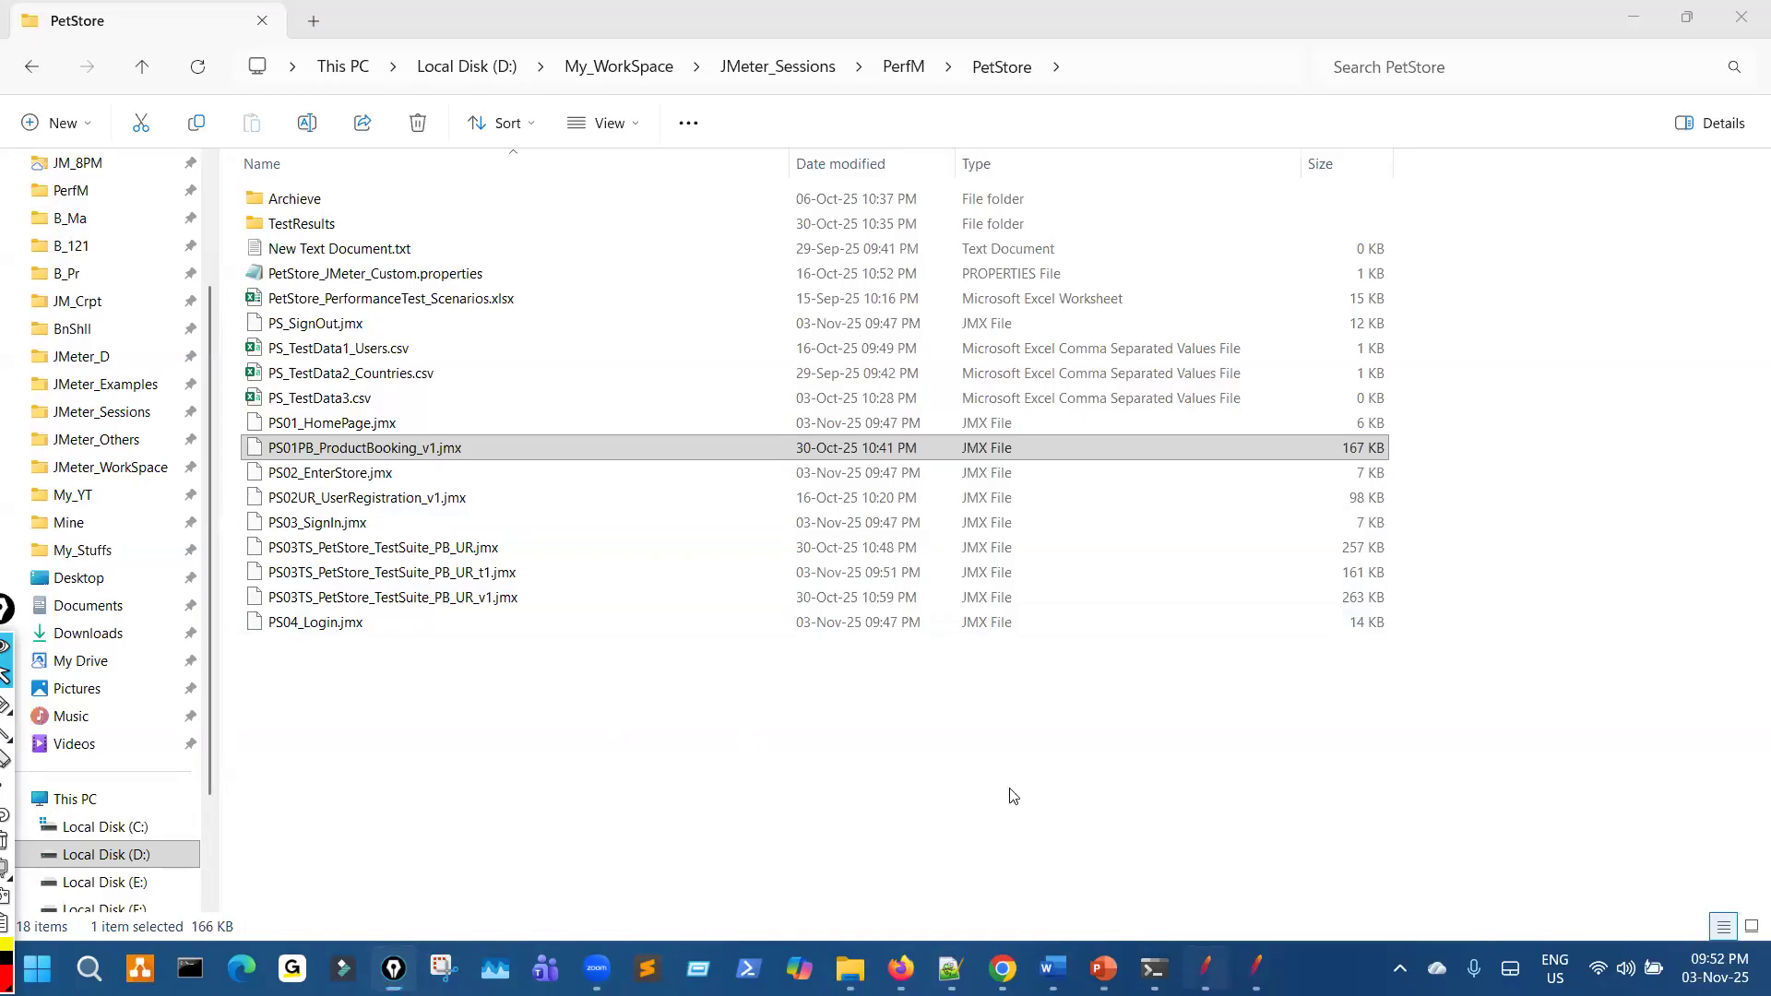
Switch back to JMeter and examine the full file path in the UserRegistration Include Controller_Login
{"action": "key", "text": "alt+Tab"}
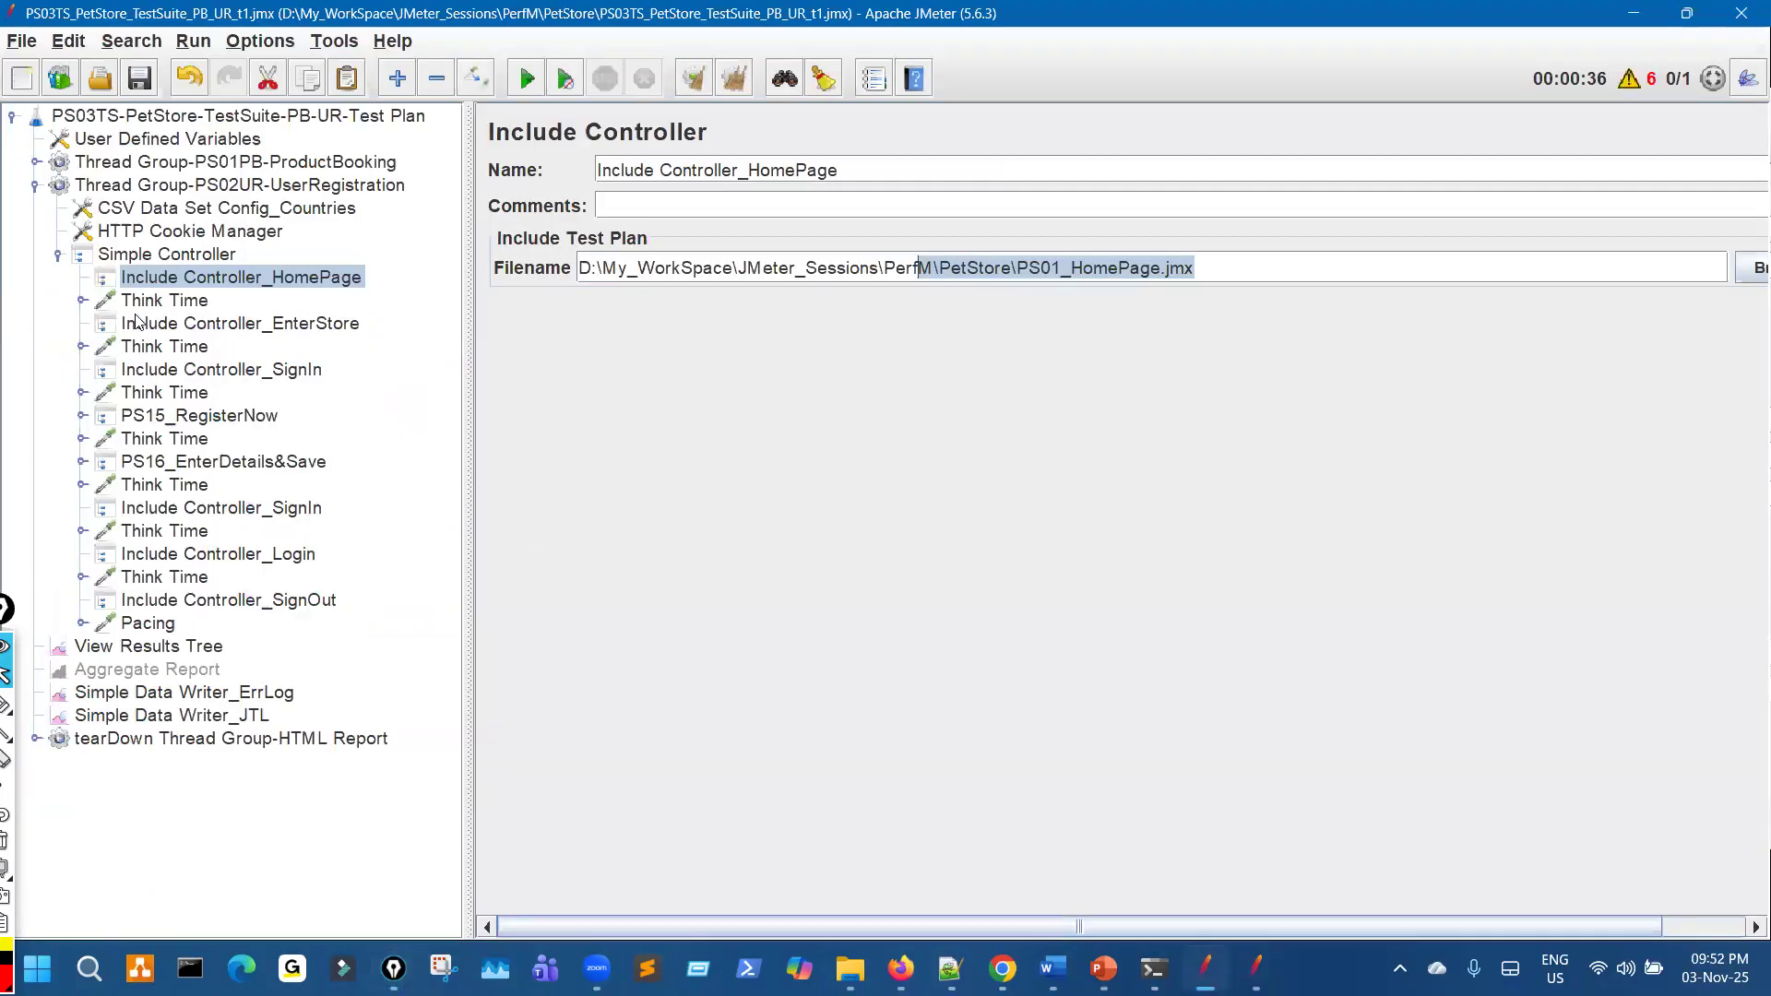
{"action": "left_click", "coordinate": [297, 558]}
{"action": "left_click_drag", "start_coordinate": [1149, 267], "coordinate": [541, 258]}
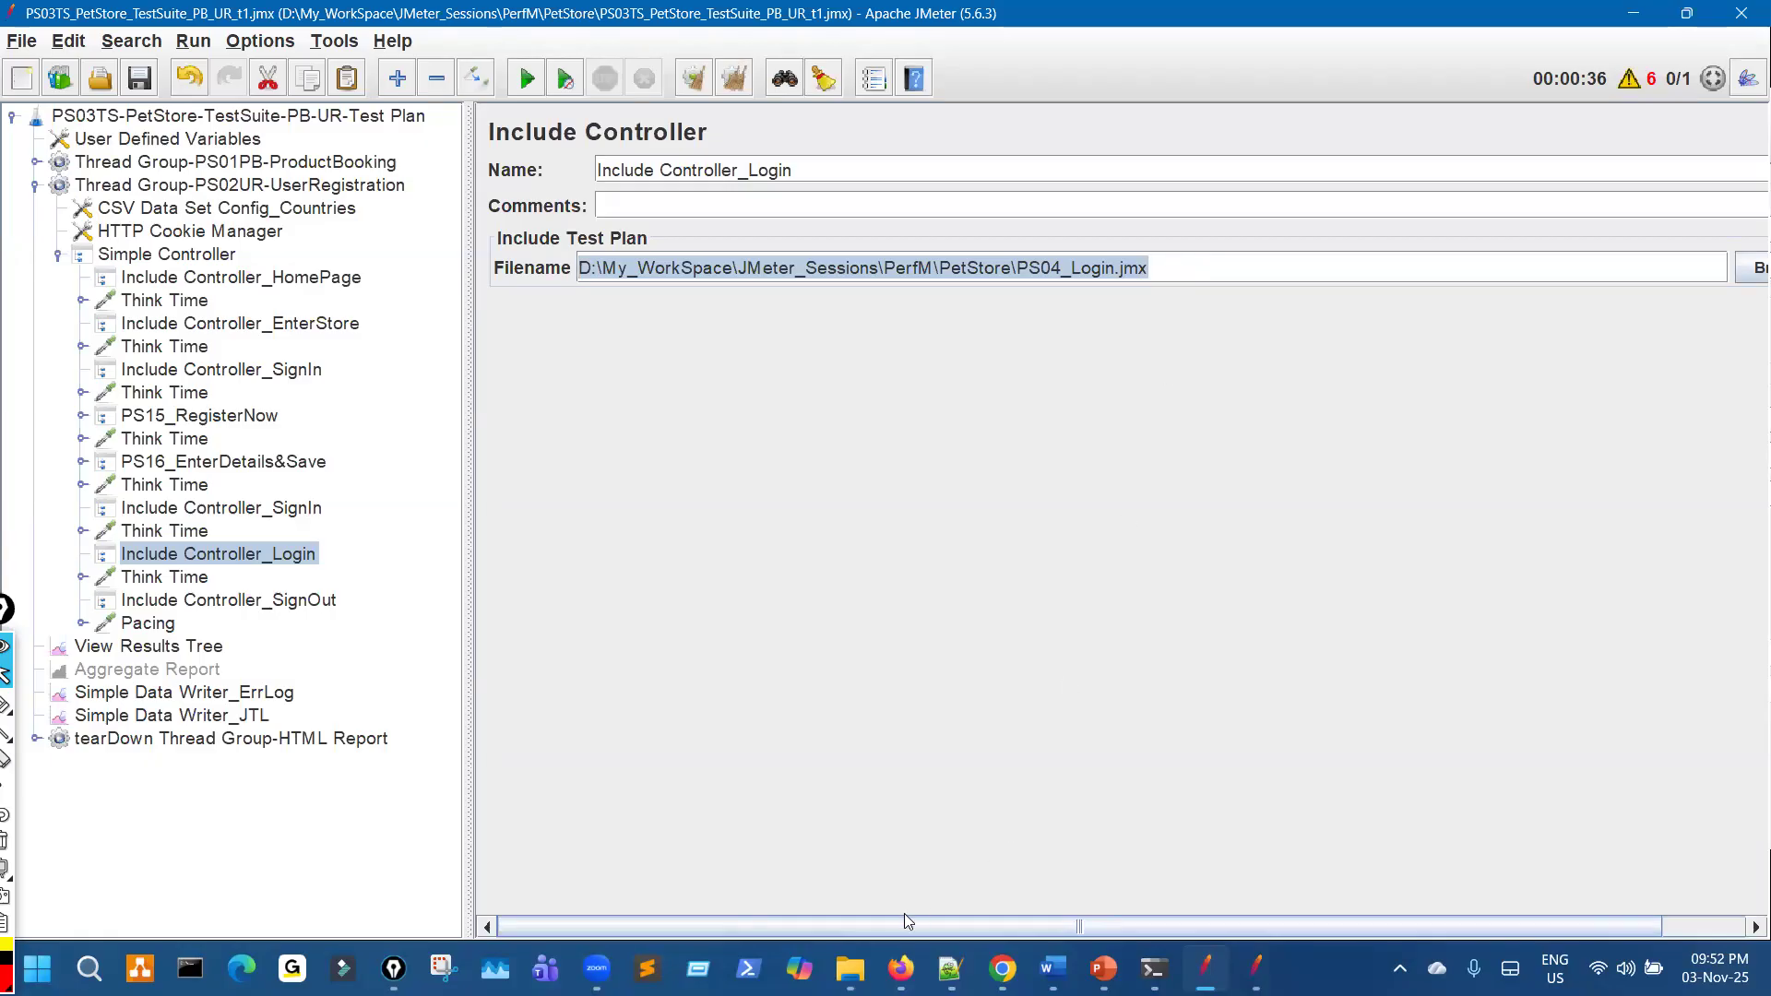
Open PetStore_PerformanceTest_Scenarios.xlsx from the PetStore folder and examine the endpoints listed for PS04_Login and the other transactions
{"action": "left_click", "coordinate": [850, 968]}
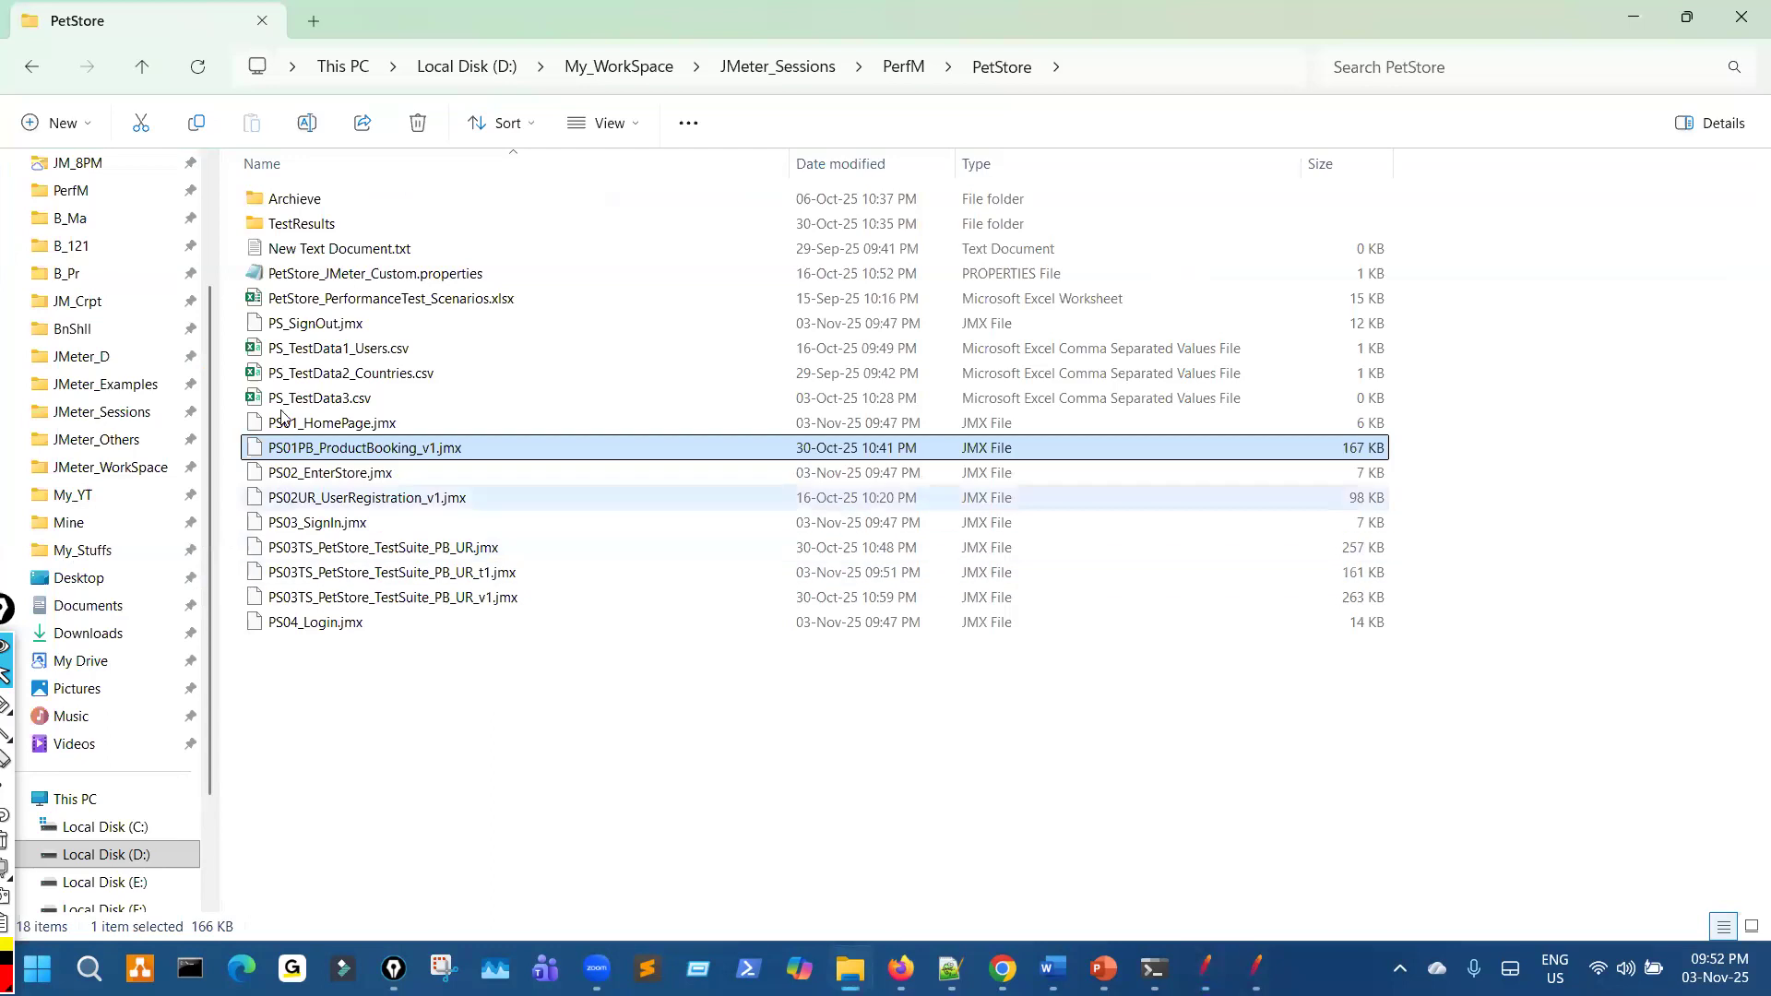
{"action": "double_click", "coordinate": [378, 301]}
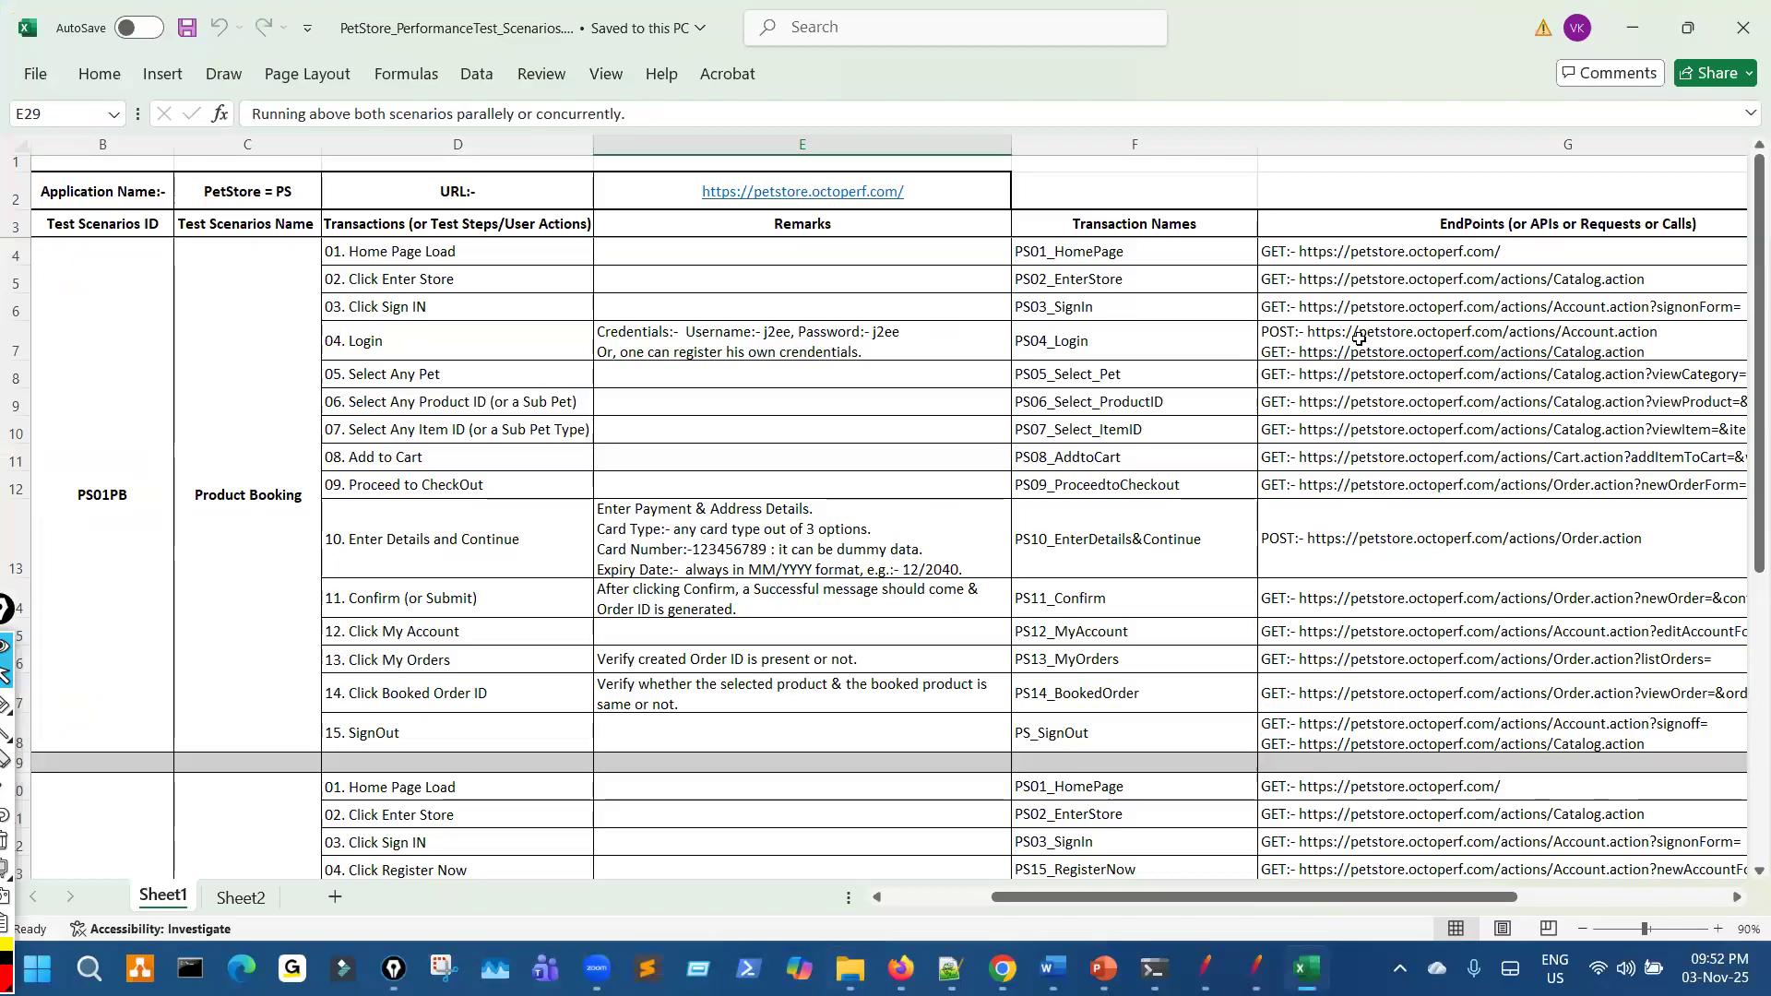
{"action": "left_click", "coordinate": [1363, 340]}
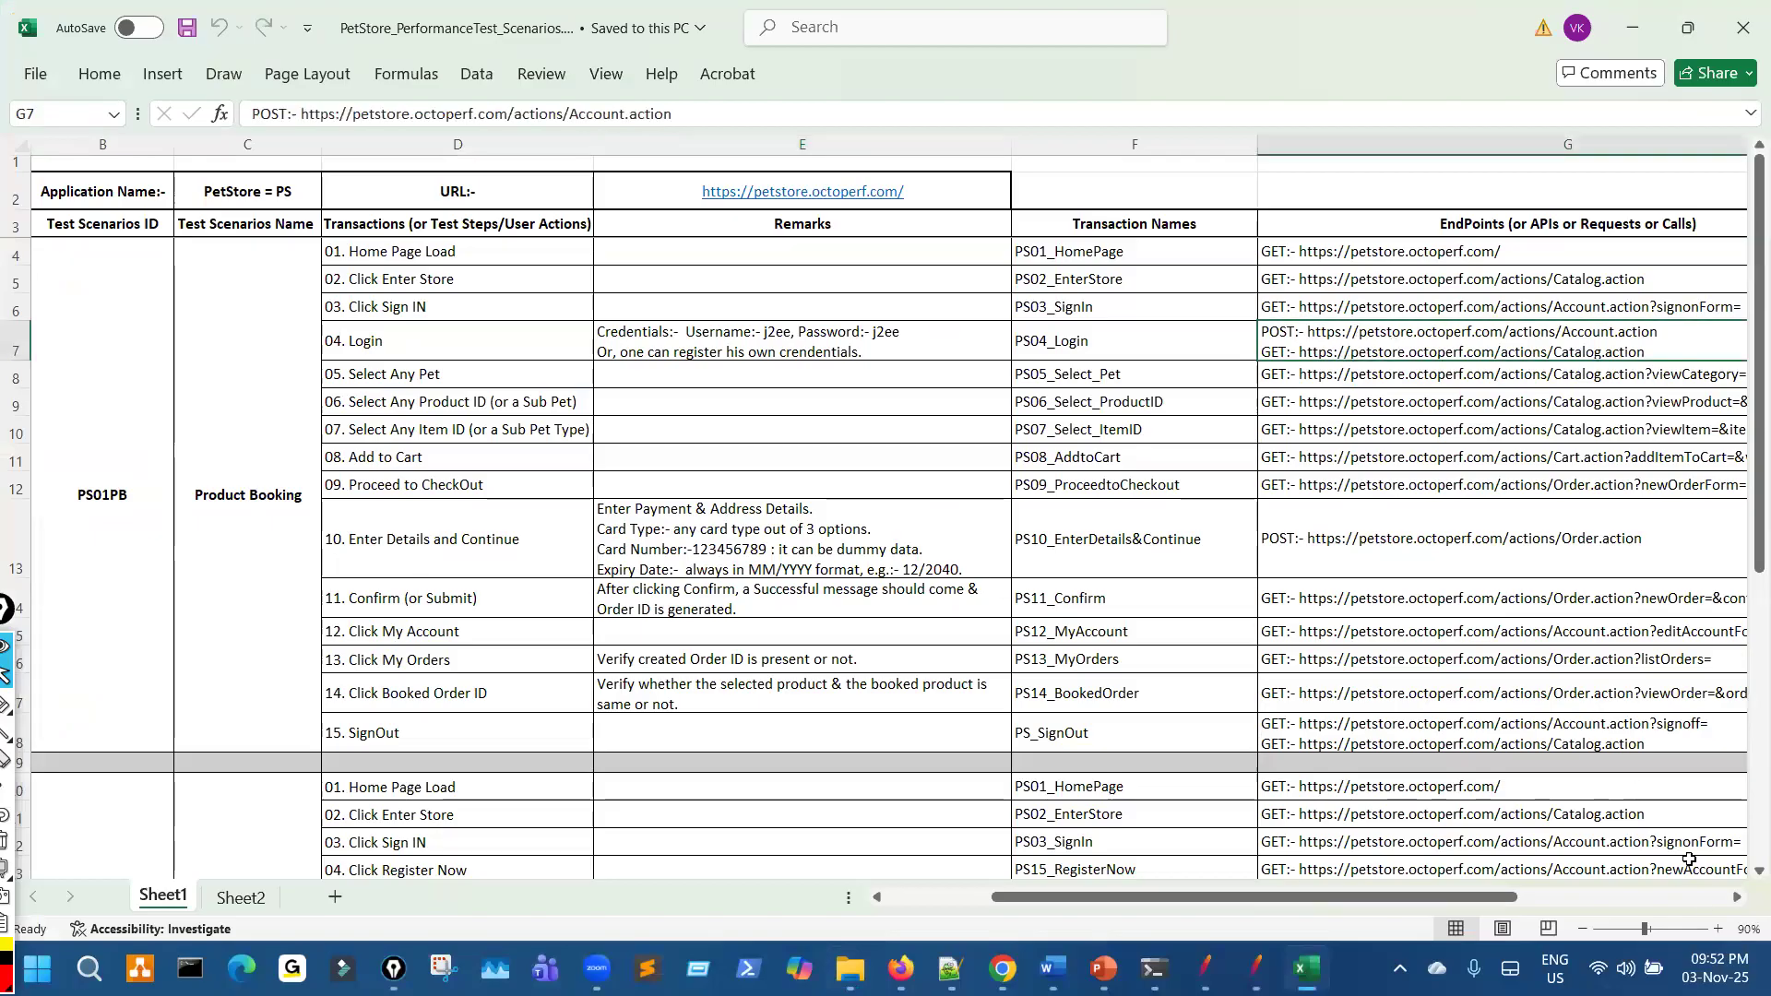
{"action": "scroll", "coordinate": [1140, 472], "scroll_direction": "up", "scroll_amount": 2, "text": "ctrl"}
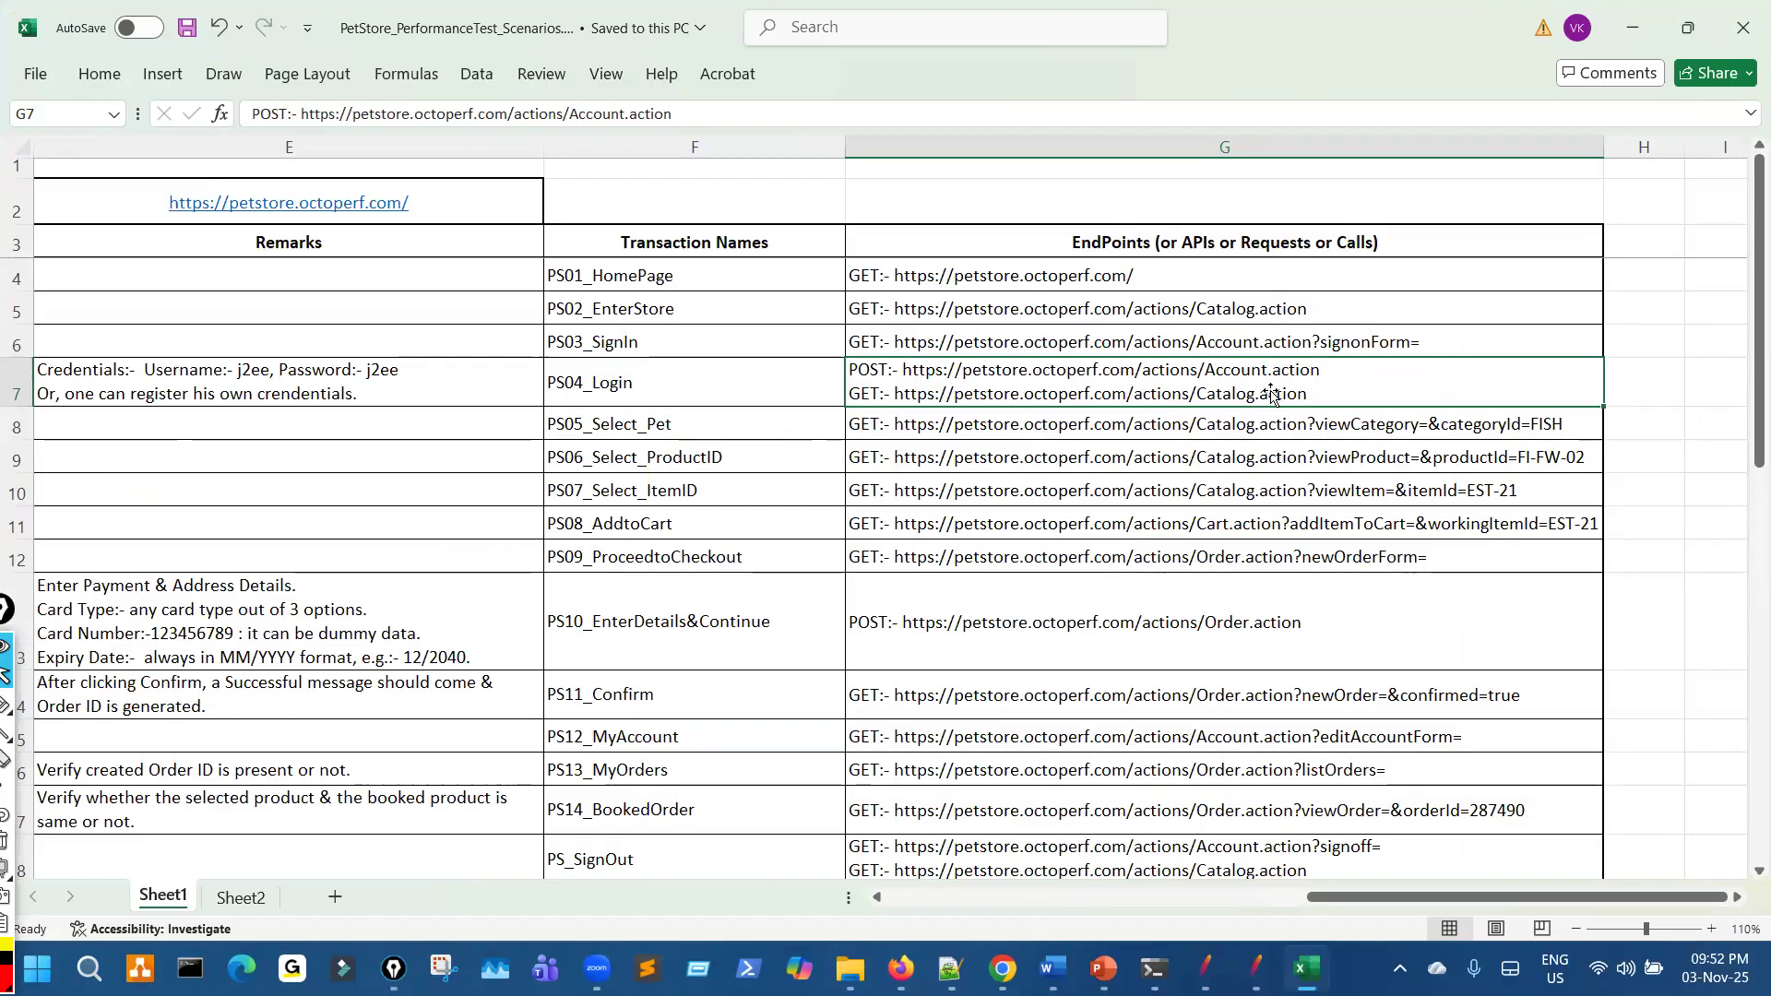
{"action": "scroll", "coordinate": [1231, 460], "scroll_direction": "down", "scroll_amount": 4}
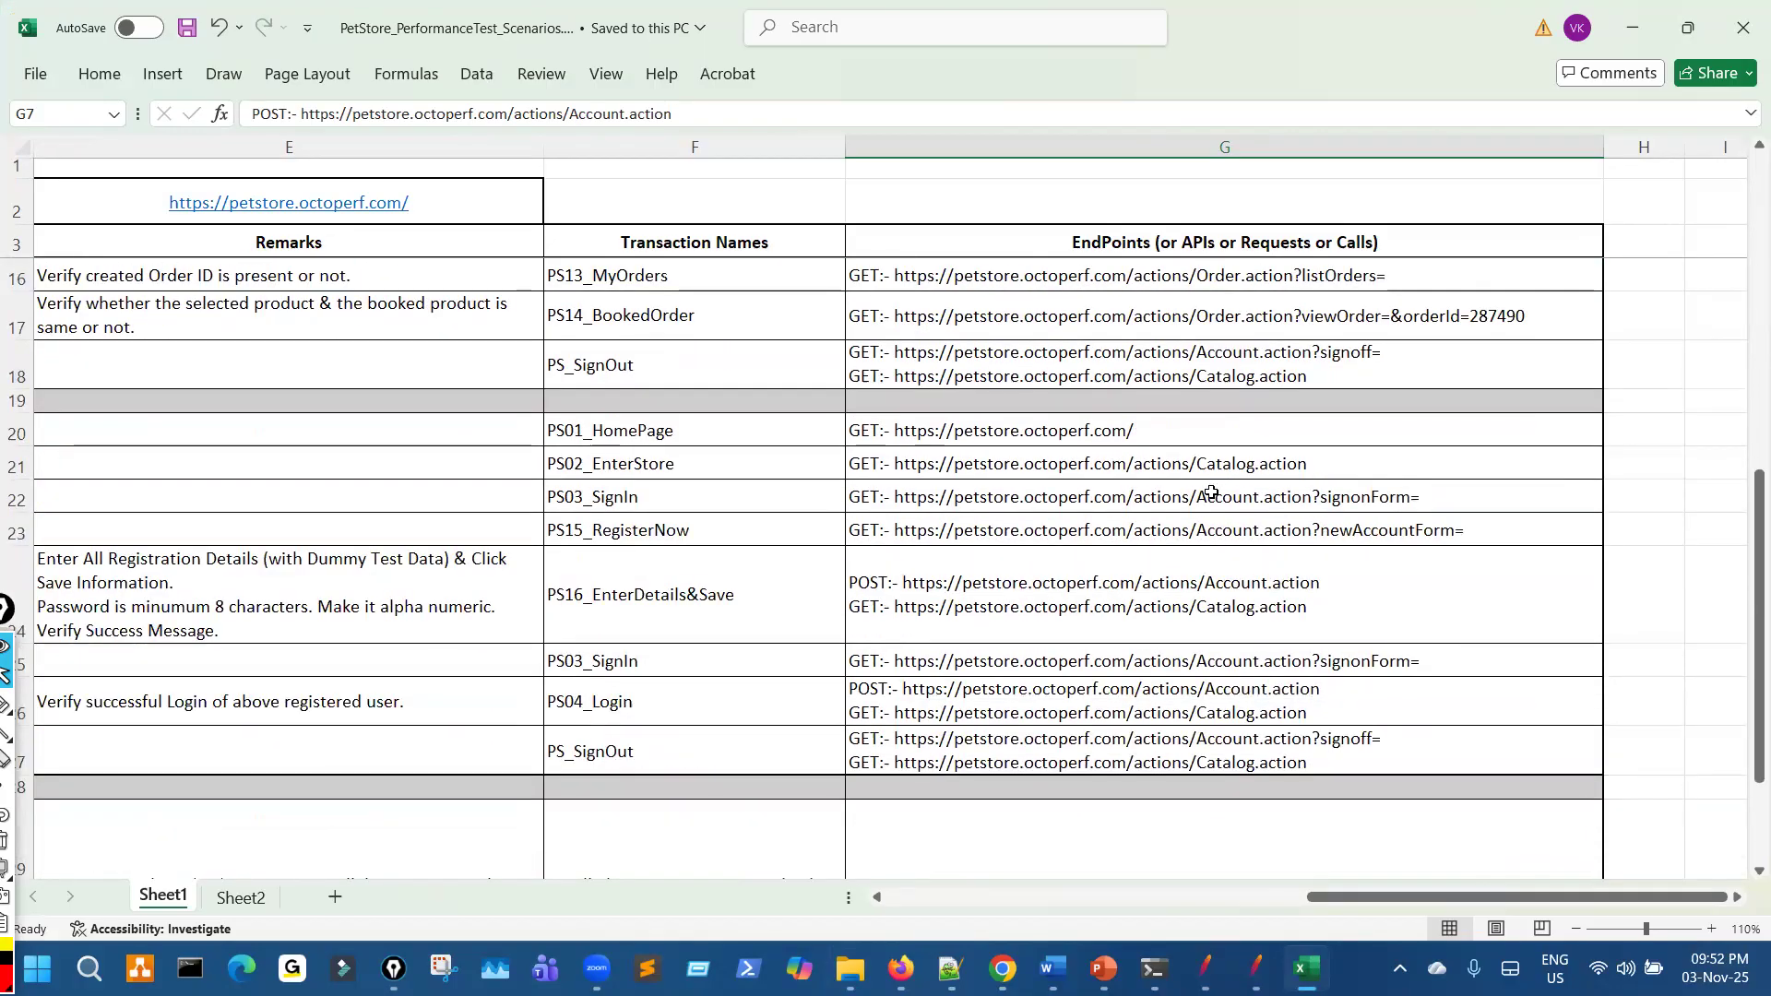
Switch to the PowerPoint slide on test suites and point out the Using Include Controller method, clearing the markup
{"action": "left_click", "coordinate": [1005, 713]}
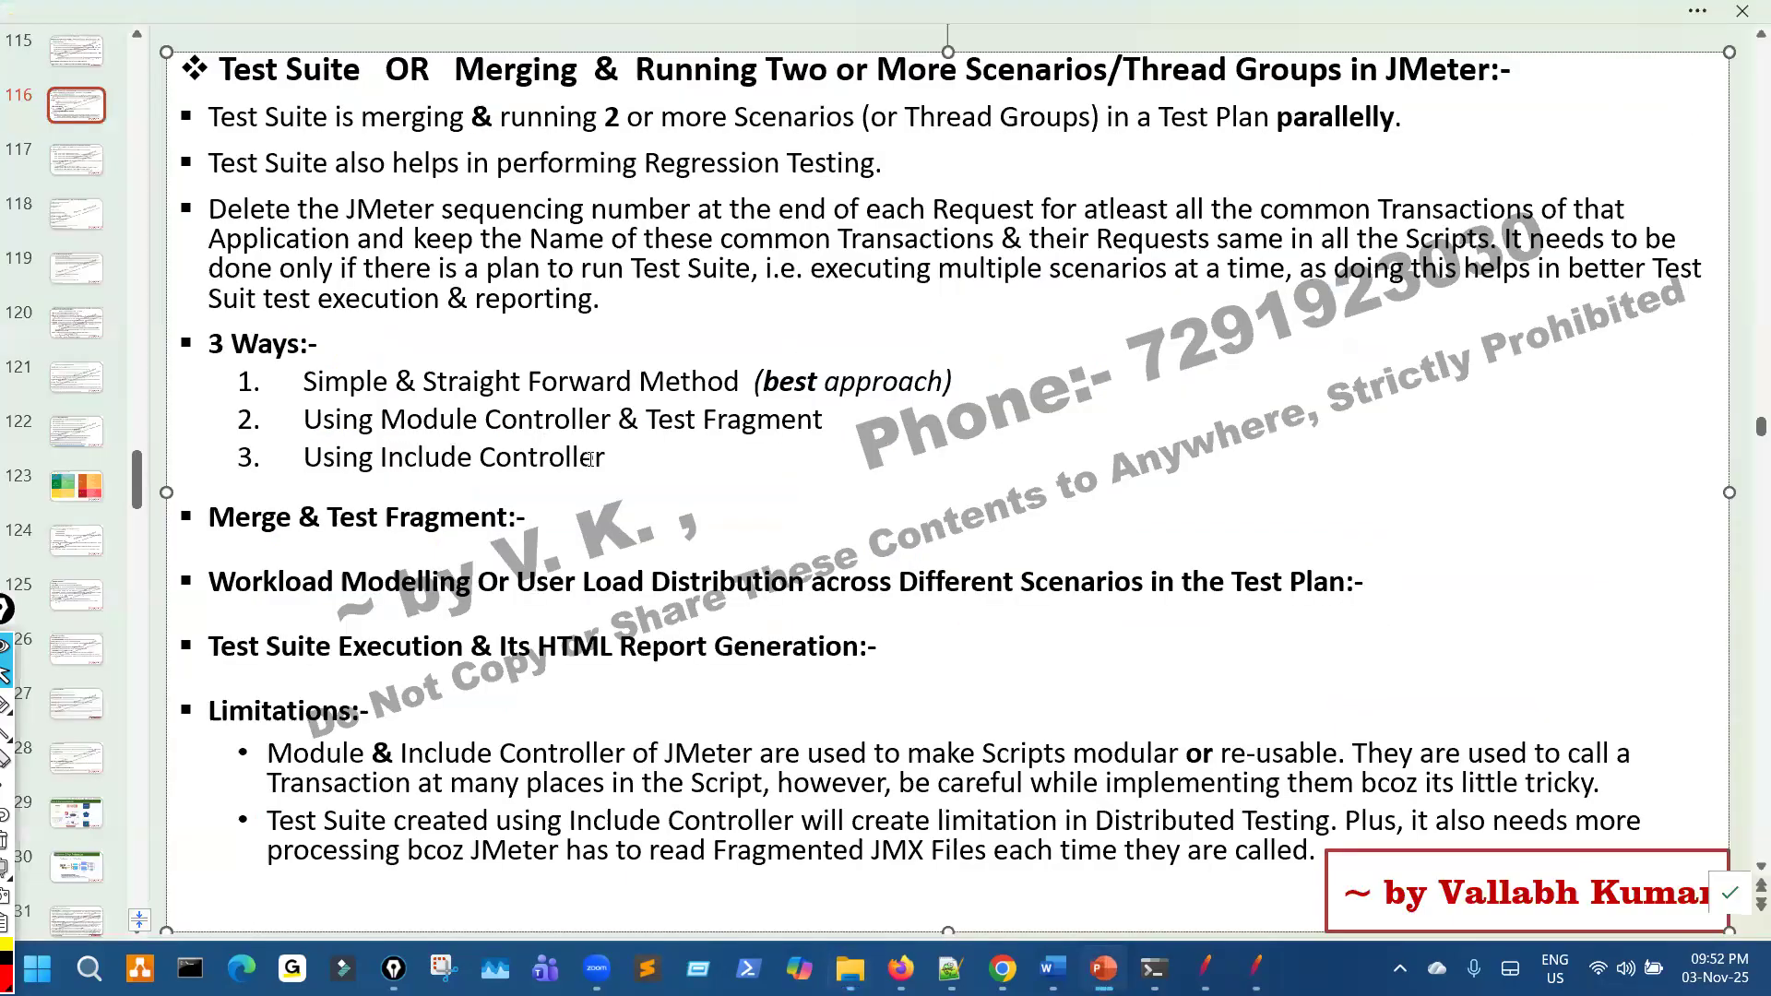
{"action": "left_click_drag", "start_coordinate": [601, 459], "coordinate": [426, 464]}
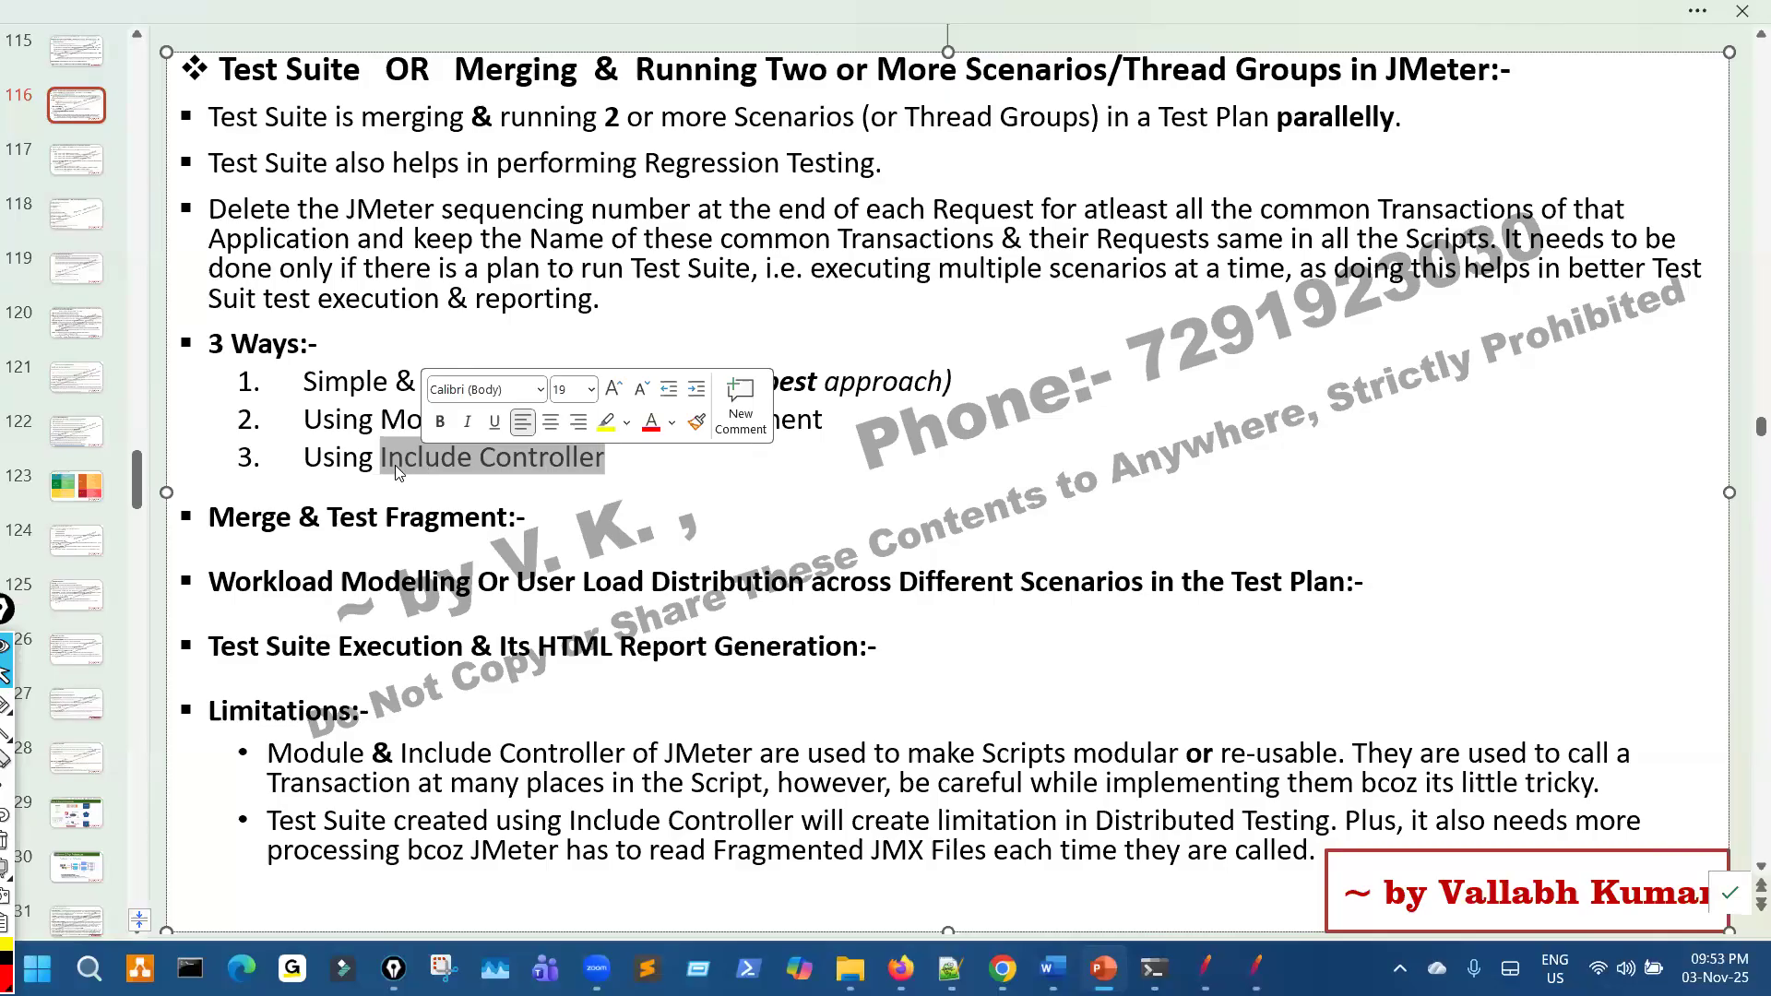
{"action": "left_click", "coordinate": [386, 460]}
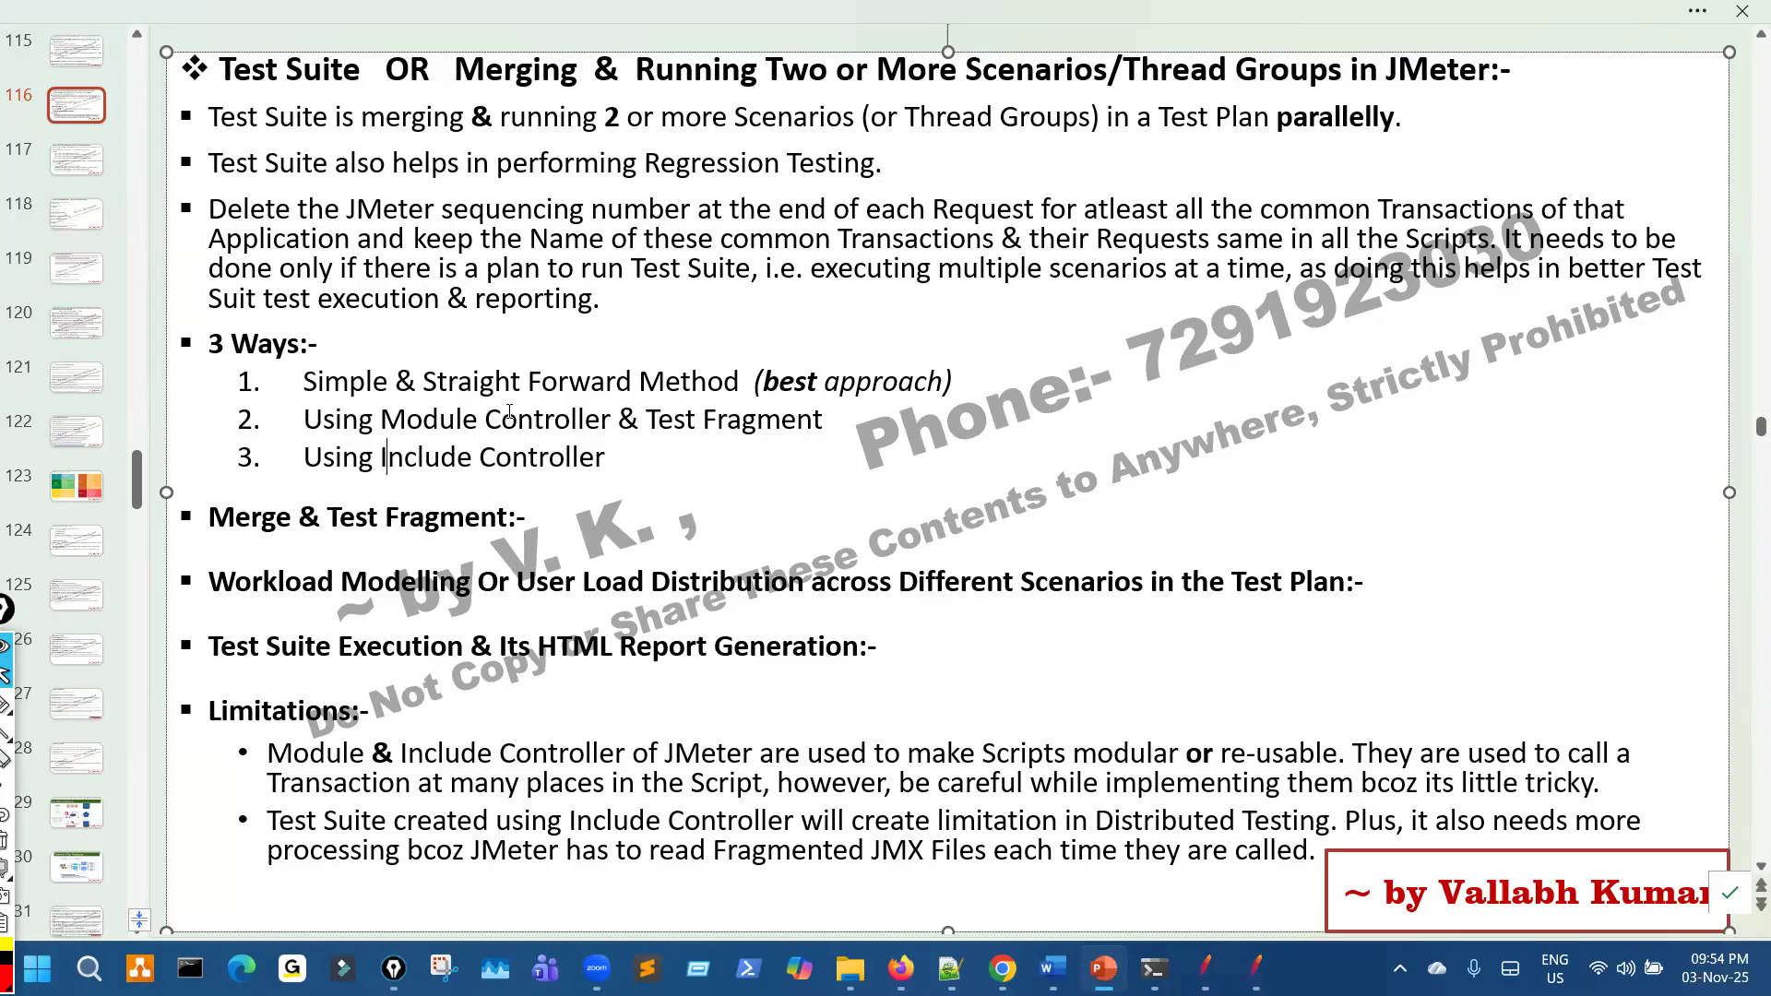
{"action": "key", "text": "ctrl+shift+3"}
{"action": "mouse_move", "coordinate": [523, 407]}
{"action": "left_mouse_down"}
{"action": "mouse_move", "coordinate": [536, 486]}
{"action": "mouse_move", "coordinate": [590, 439]}
{"action": "mouse_move", "coordinate": [522, 409]}
{"action": "left_mouse_up"}
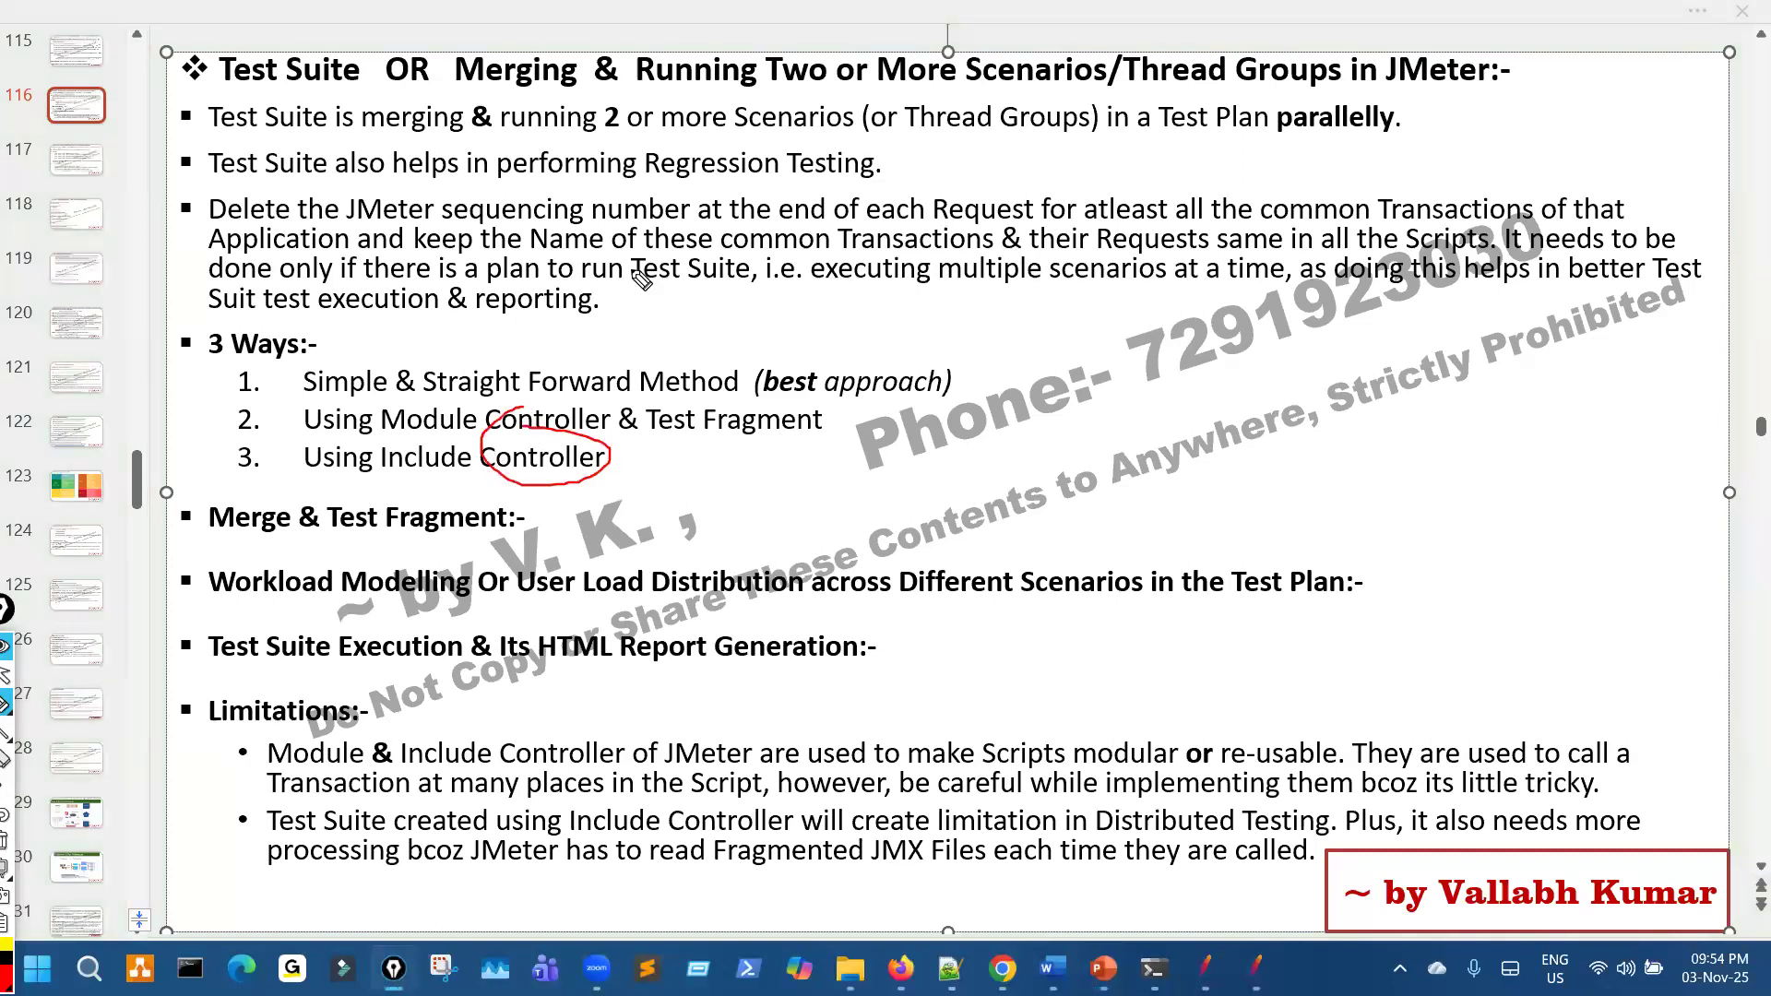
{"action": "key", "text": "ctrl+shift+7"}
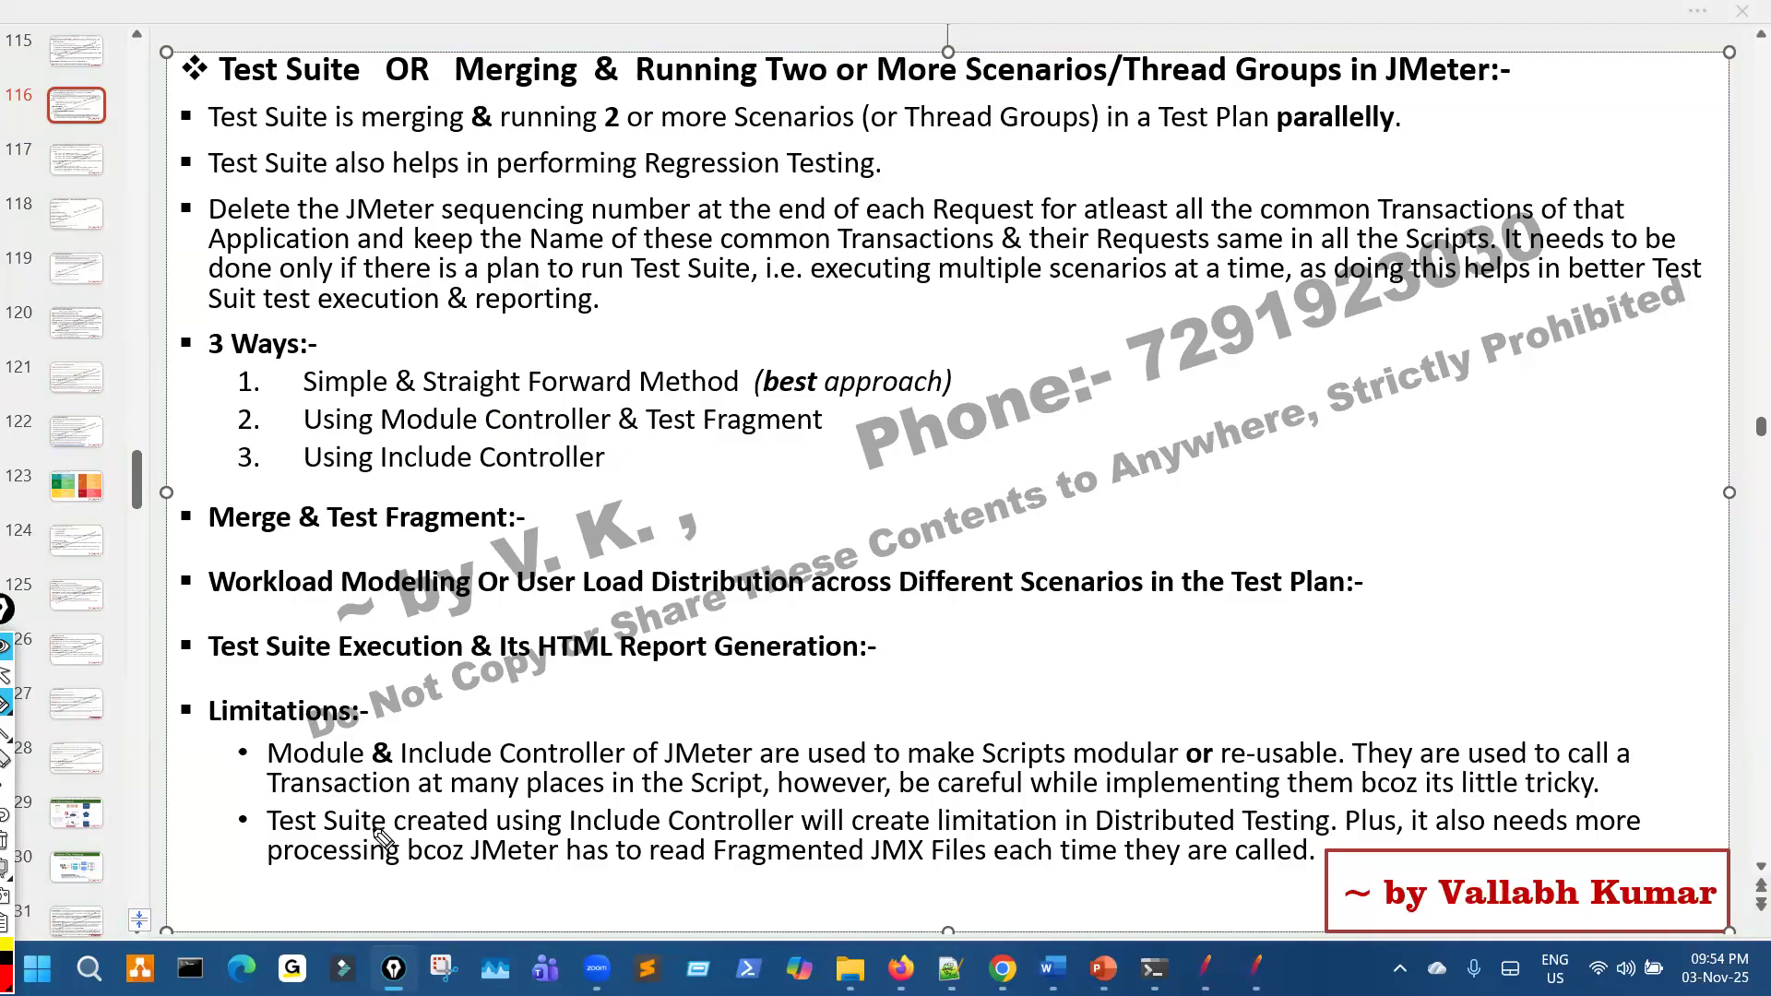
Mark Limitations, Using Include Controller and the Simple & Straight Forward Method on the slide, clear the markup and leave drawing mode
{"action": "left_click_drag", "start_coordinate": [314, 739], "coordinate": [439, 709]}
{"action": "mouse_move", "coordinate": [403, 504]}
{"action": "left_mouse_down"}
{"action": "mouse_move", "coordinate": [422, 443]}
{"action": "mouse_move", "coordinate": [984, 368]}
{"action": "mouse_move", "coordinate": [743, 342]}
{"action": "left_mouse_up"}
{"action": "left_click_drag", "start_coordinate": [430, 348], "coordinate": [356, 354]}
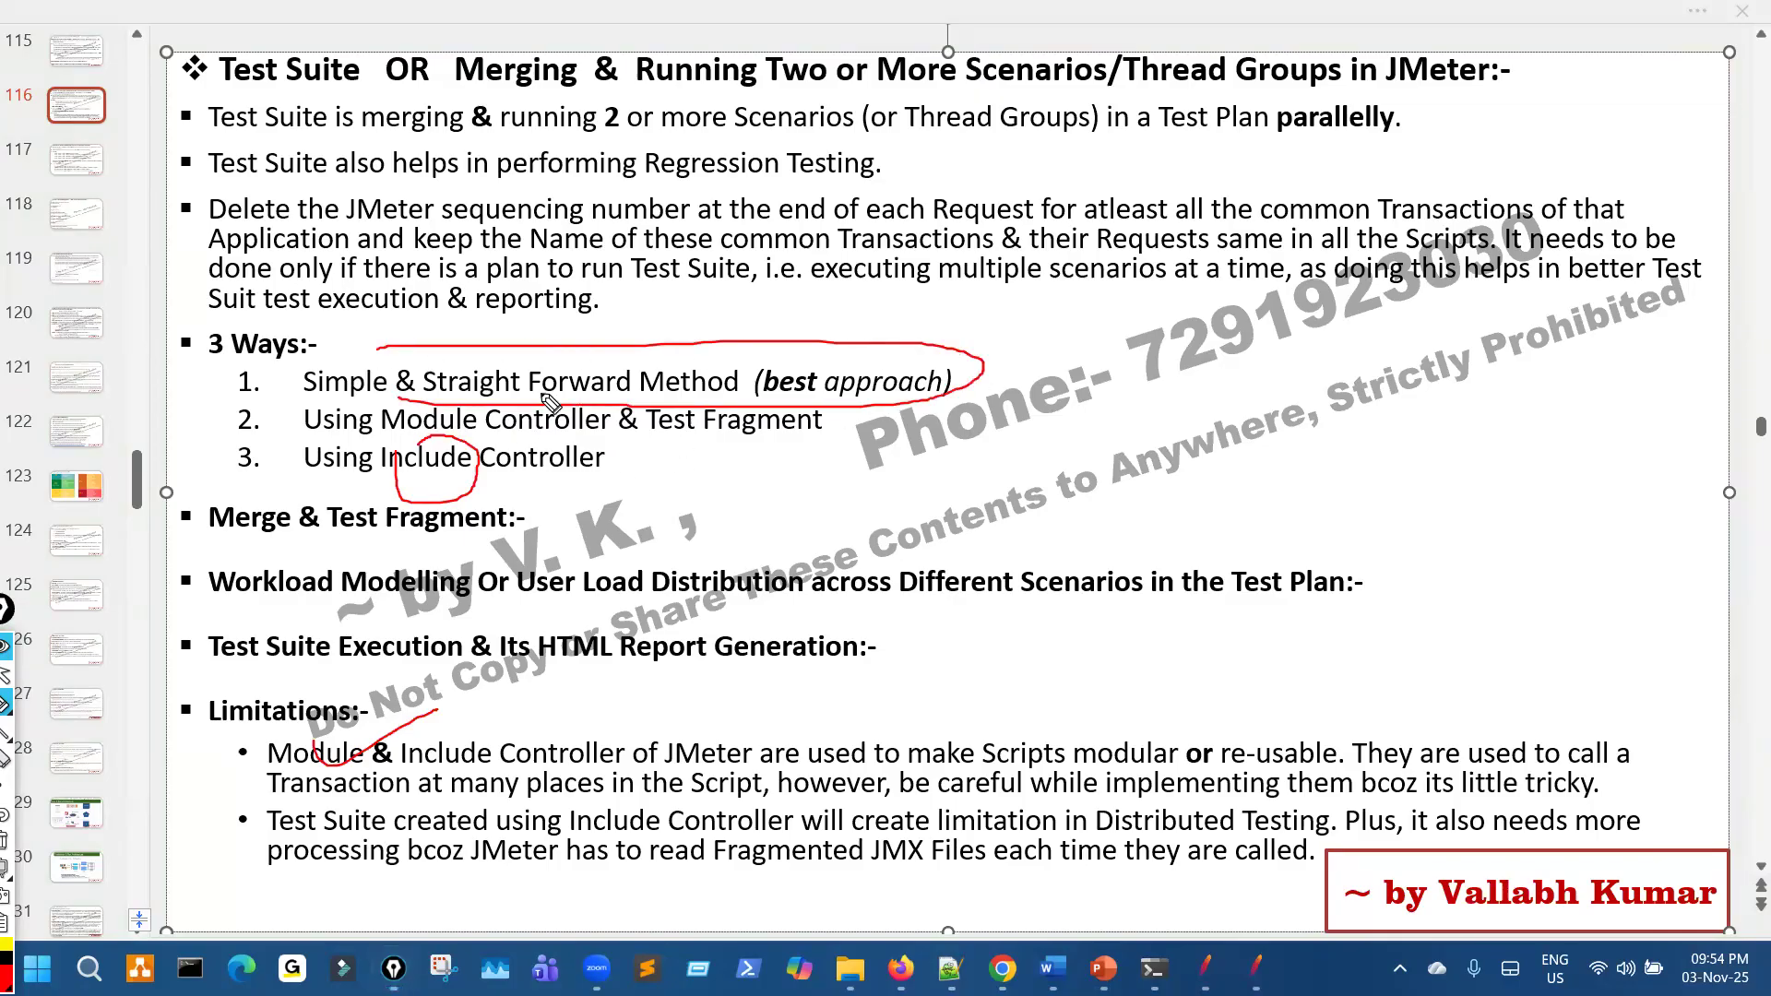
{"action": "key", "text": "ctrl+shift+7"}
{"action": "key", "text": "ctrl+shift+2"}
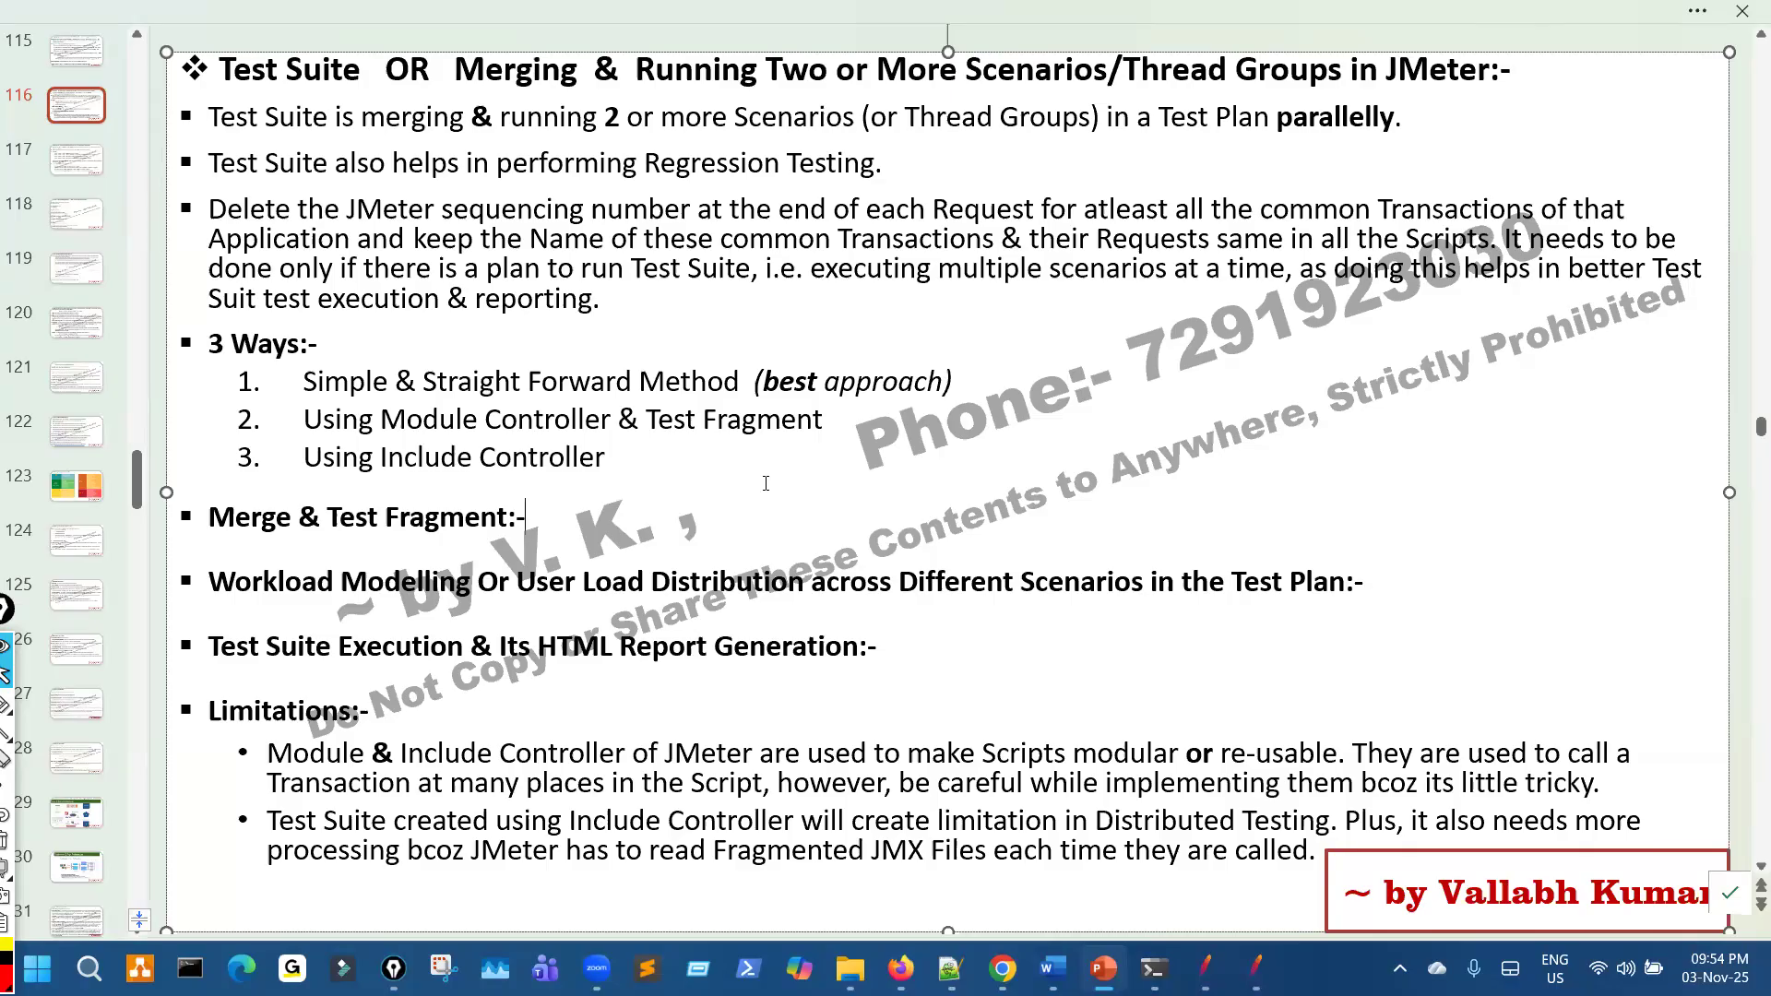
Examine the slides on workload modelling, JTL/CSV result file columns and understanding the JMeter HTML report
{"action": "scroll", "coordinate": [765, 480], "scroll_direction": "down", "scroll_amount": 2}
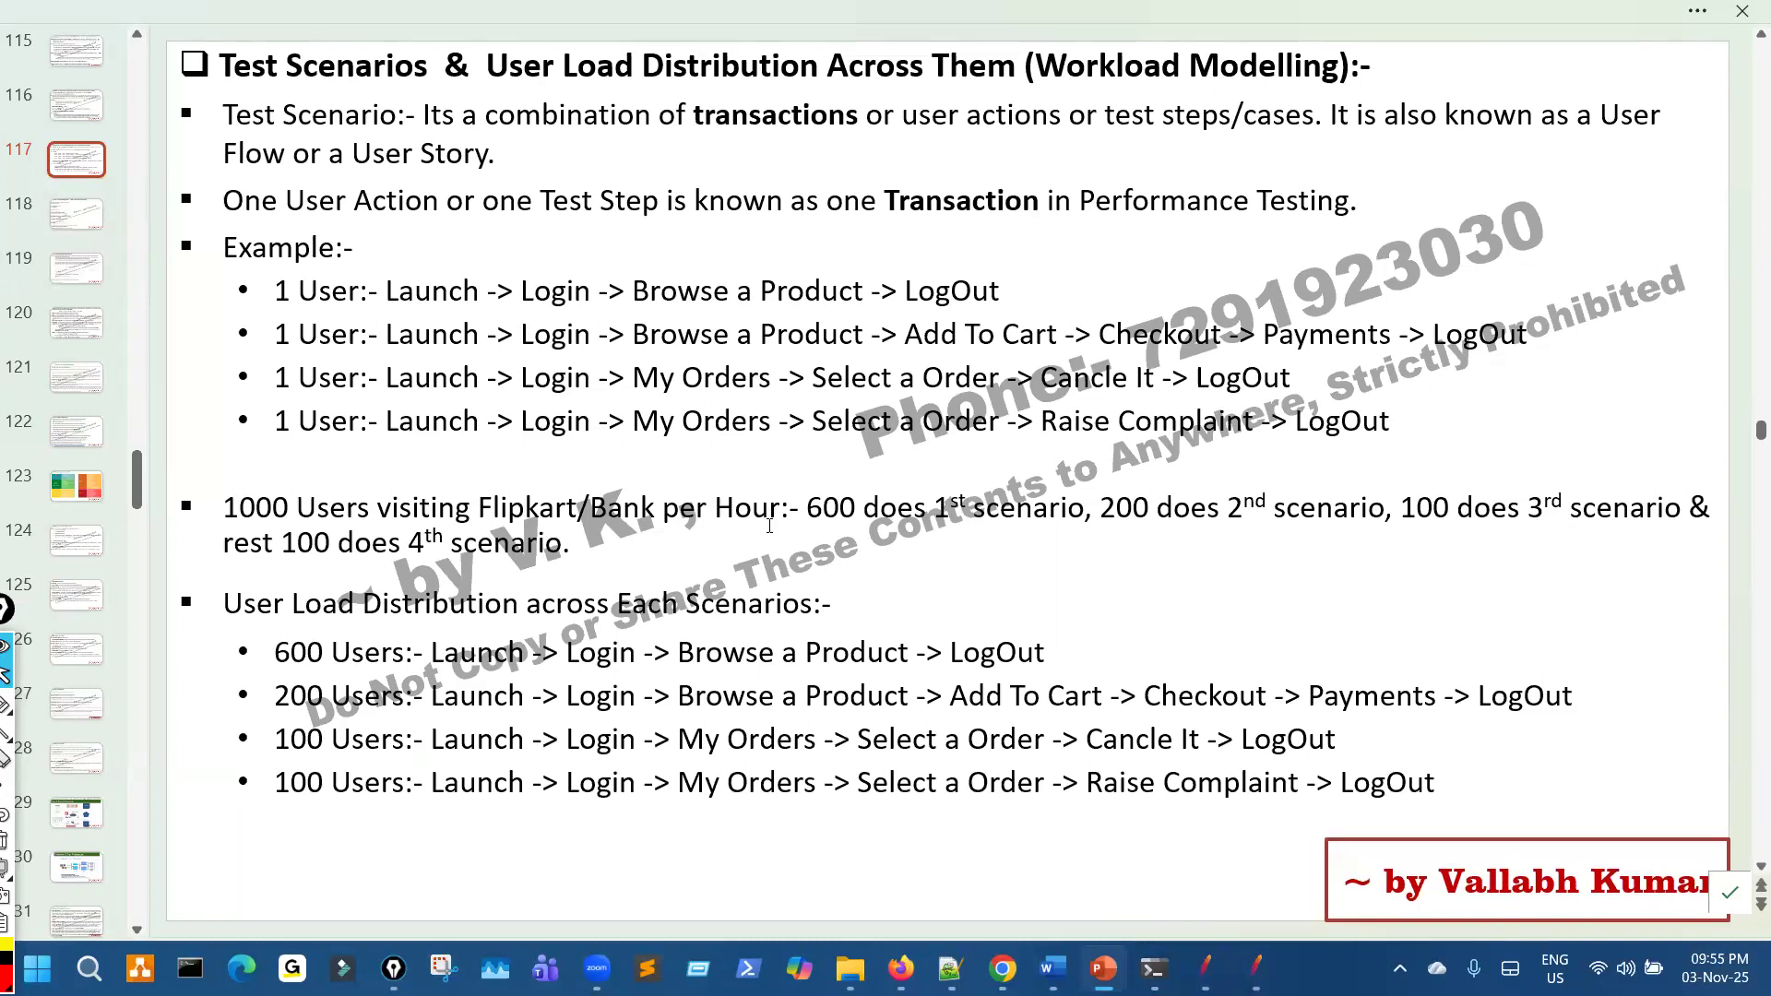
{"action": "scroll", "coordinate": [766, 507], "scroll_direction": "down", "scroll_amount": 3}
{"action": "scroll", "coordinate": [770, 546], "scroll_direction": "down", "scroll_amount": 2}
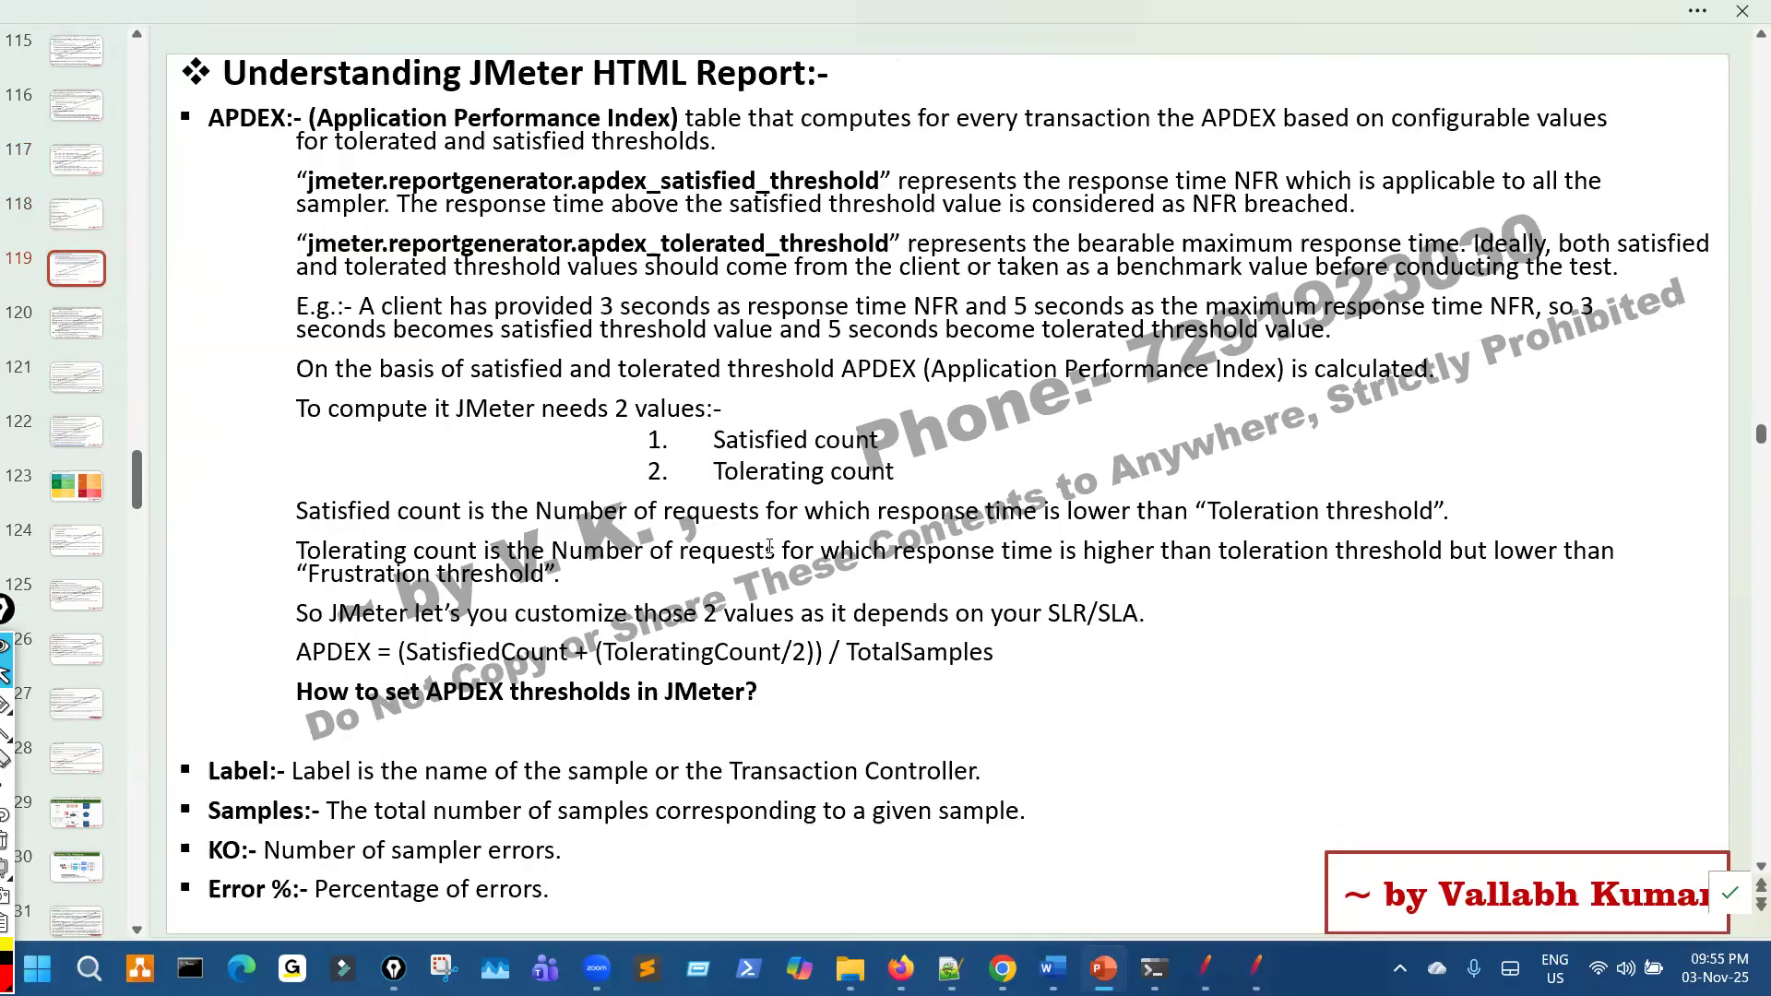
{"action": "scroll", "coordinate": [769, 545], "scroll_direction": "up", "scroll_amount": 2}
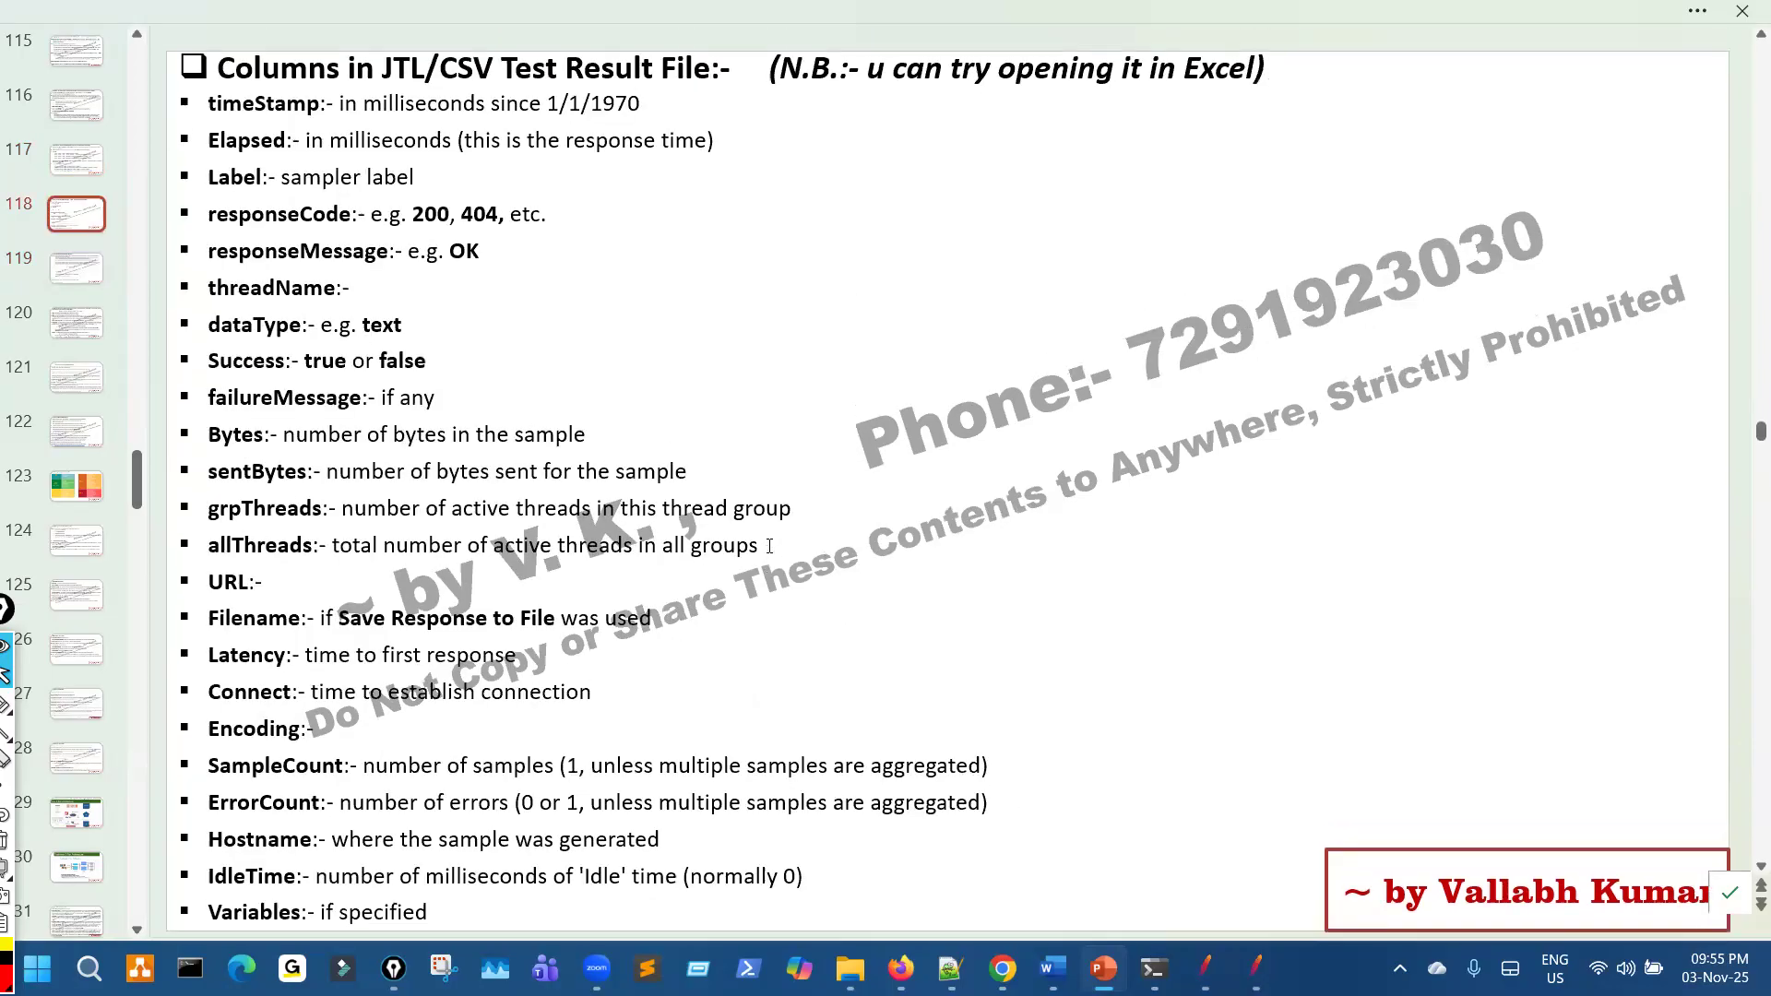
{"action": "scroll", "coordinate": [770, 545], "scroll_direction": "up", "scroll_amount": 3}
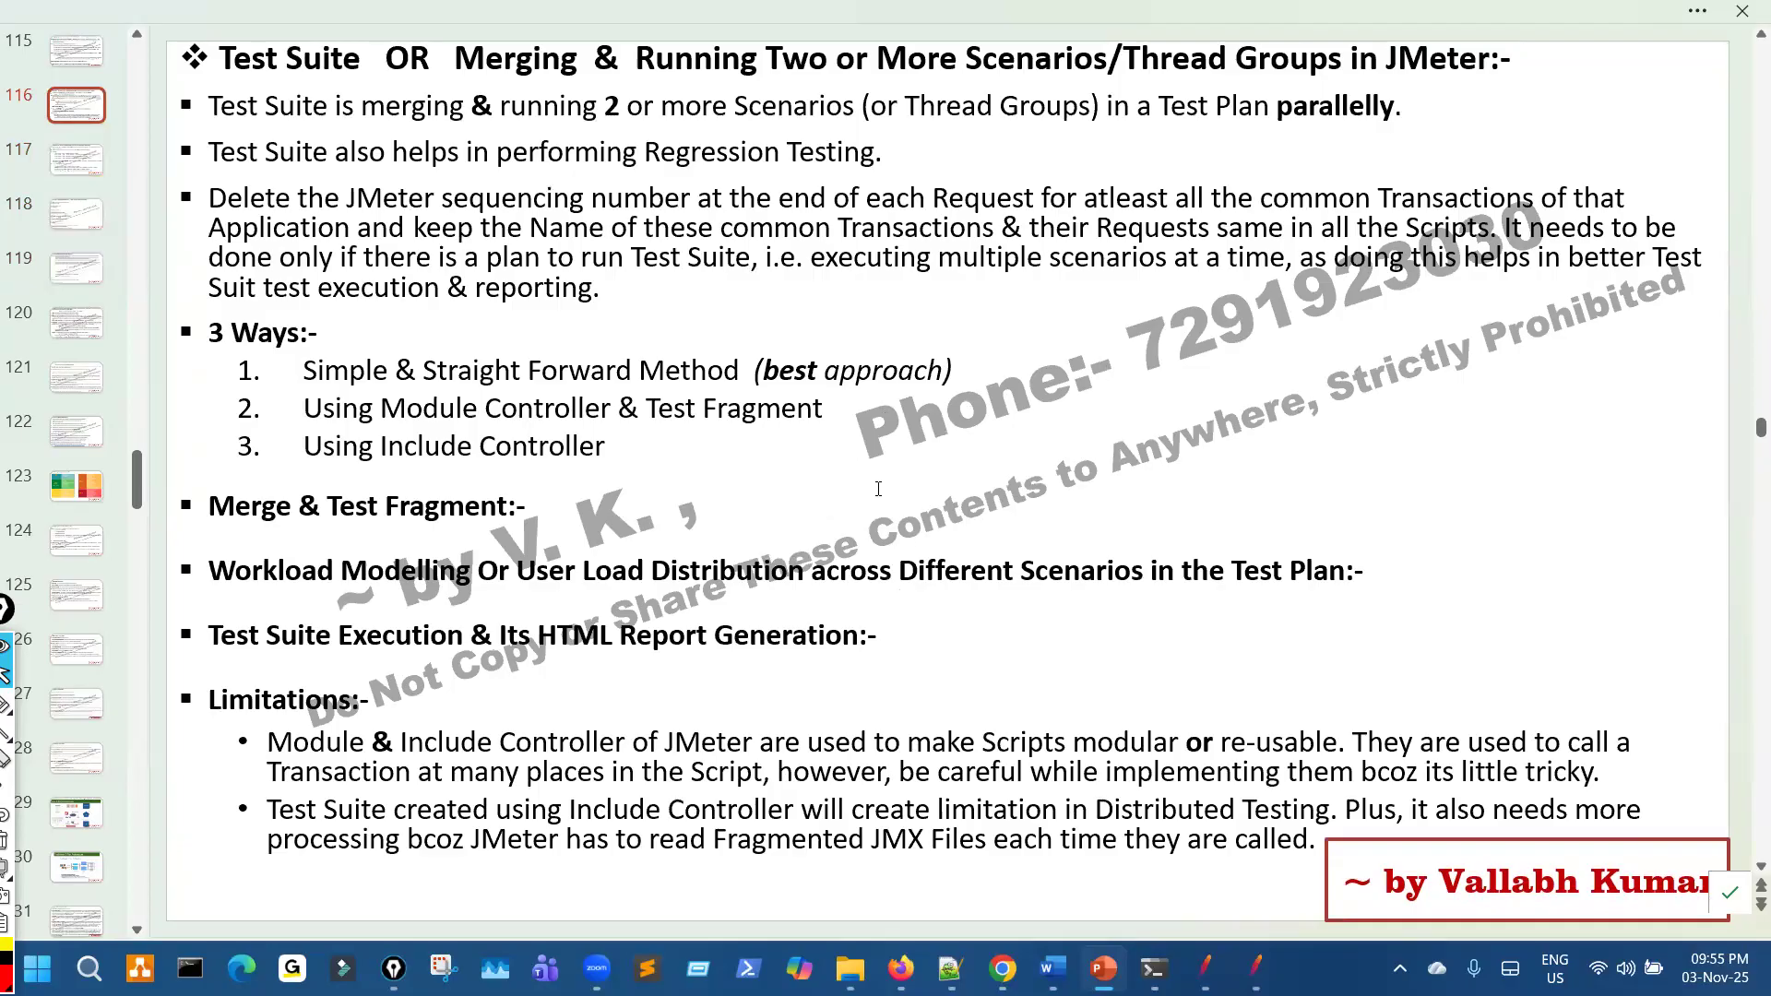
{"action": "scroll", "coordinate": [873, 504], "scroll_direction": "down", "scroll_amount": 1}
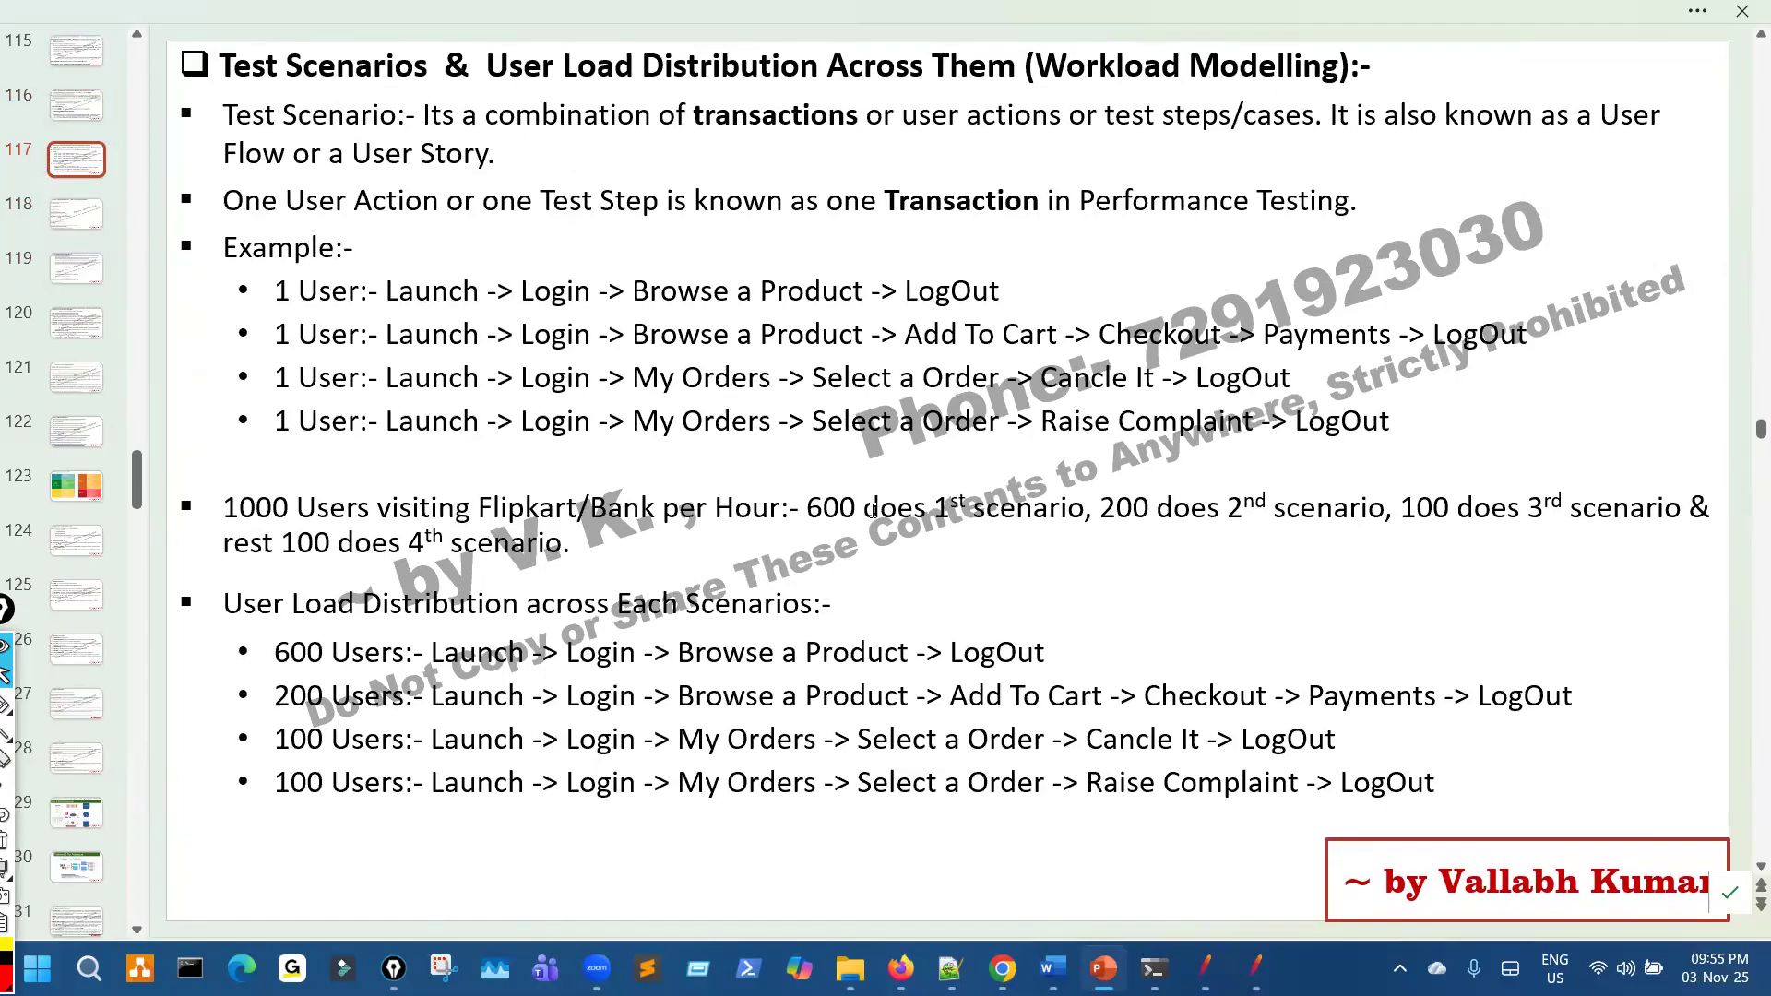
{"action": "scroll", "coordinate": [872, 510], "scroll_direction": "down", "scroll_amount": 3}
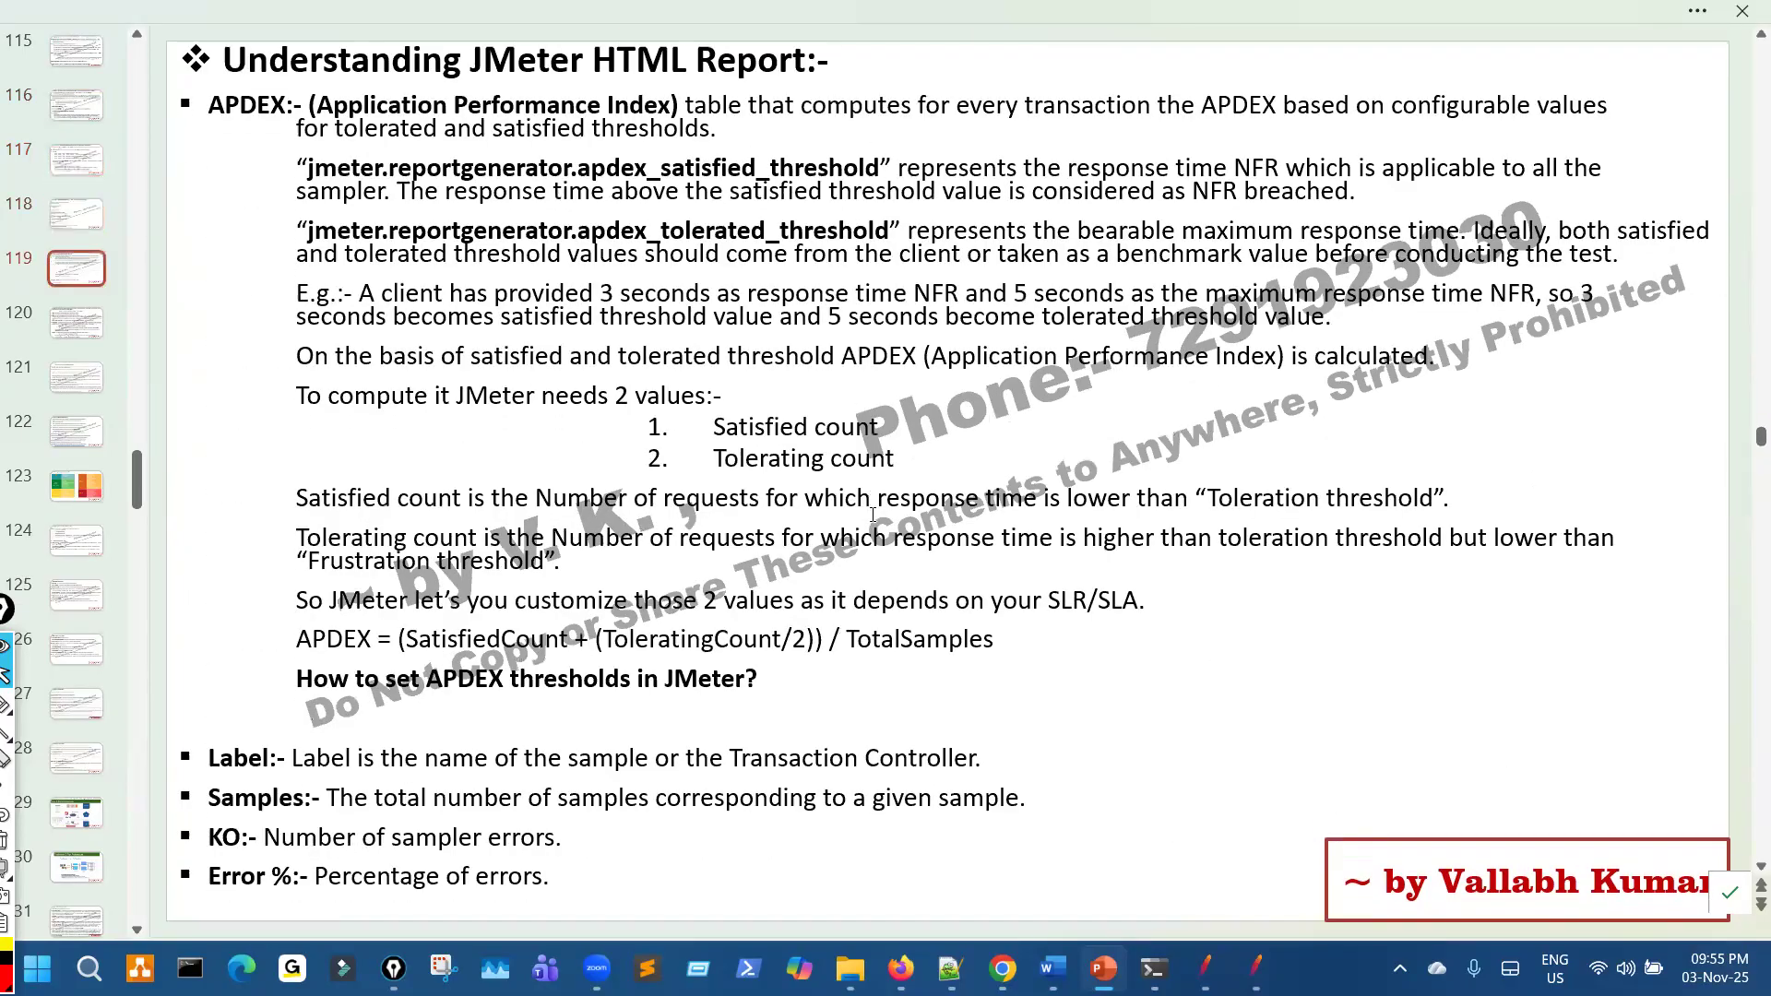
{"action": "scroll", "coordinate": [873, 513], "scroll_direction": "down", "scroll_amount": 1}
{"action": "scroll", "coordinate": [872, 513], "scroll_direction": "up", "scroll_amount": 1}
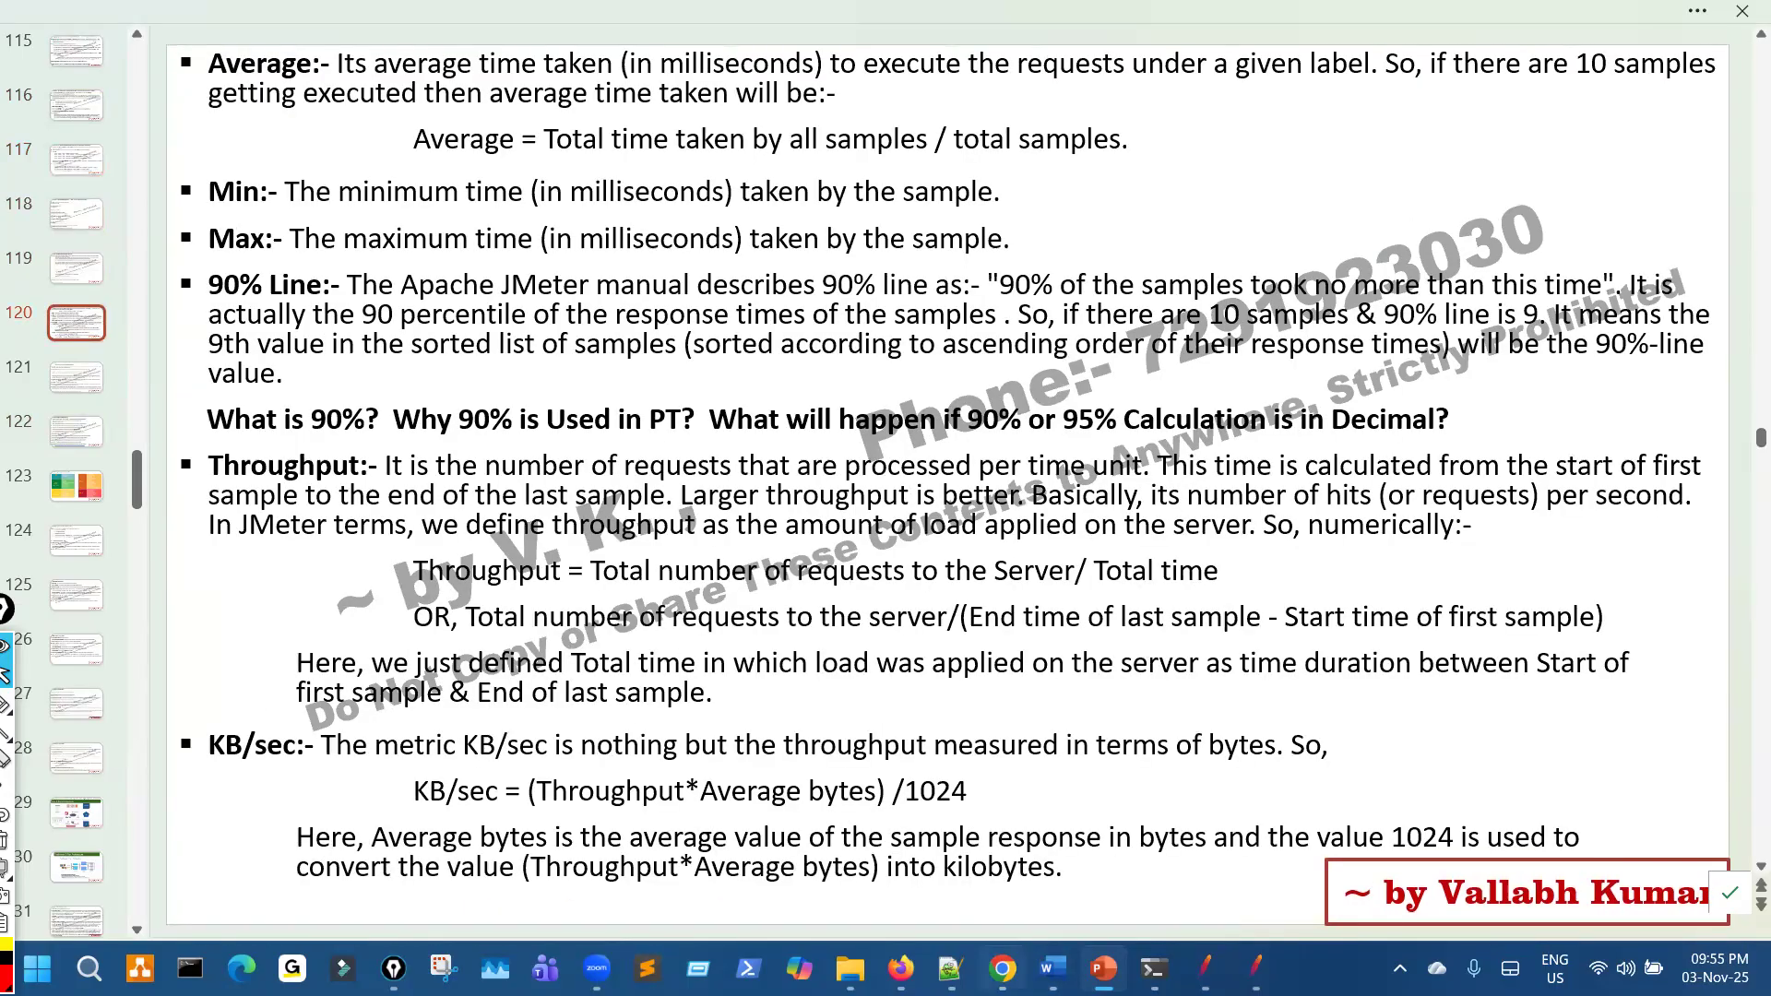
Switch to Chrome, close the nopCommerce page and examine the Statistics table in the Apache JMeter Dashboard report
{"action": "left_click", "coordinate": [1004, 968]}
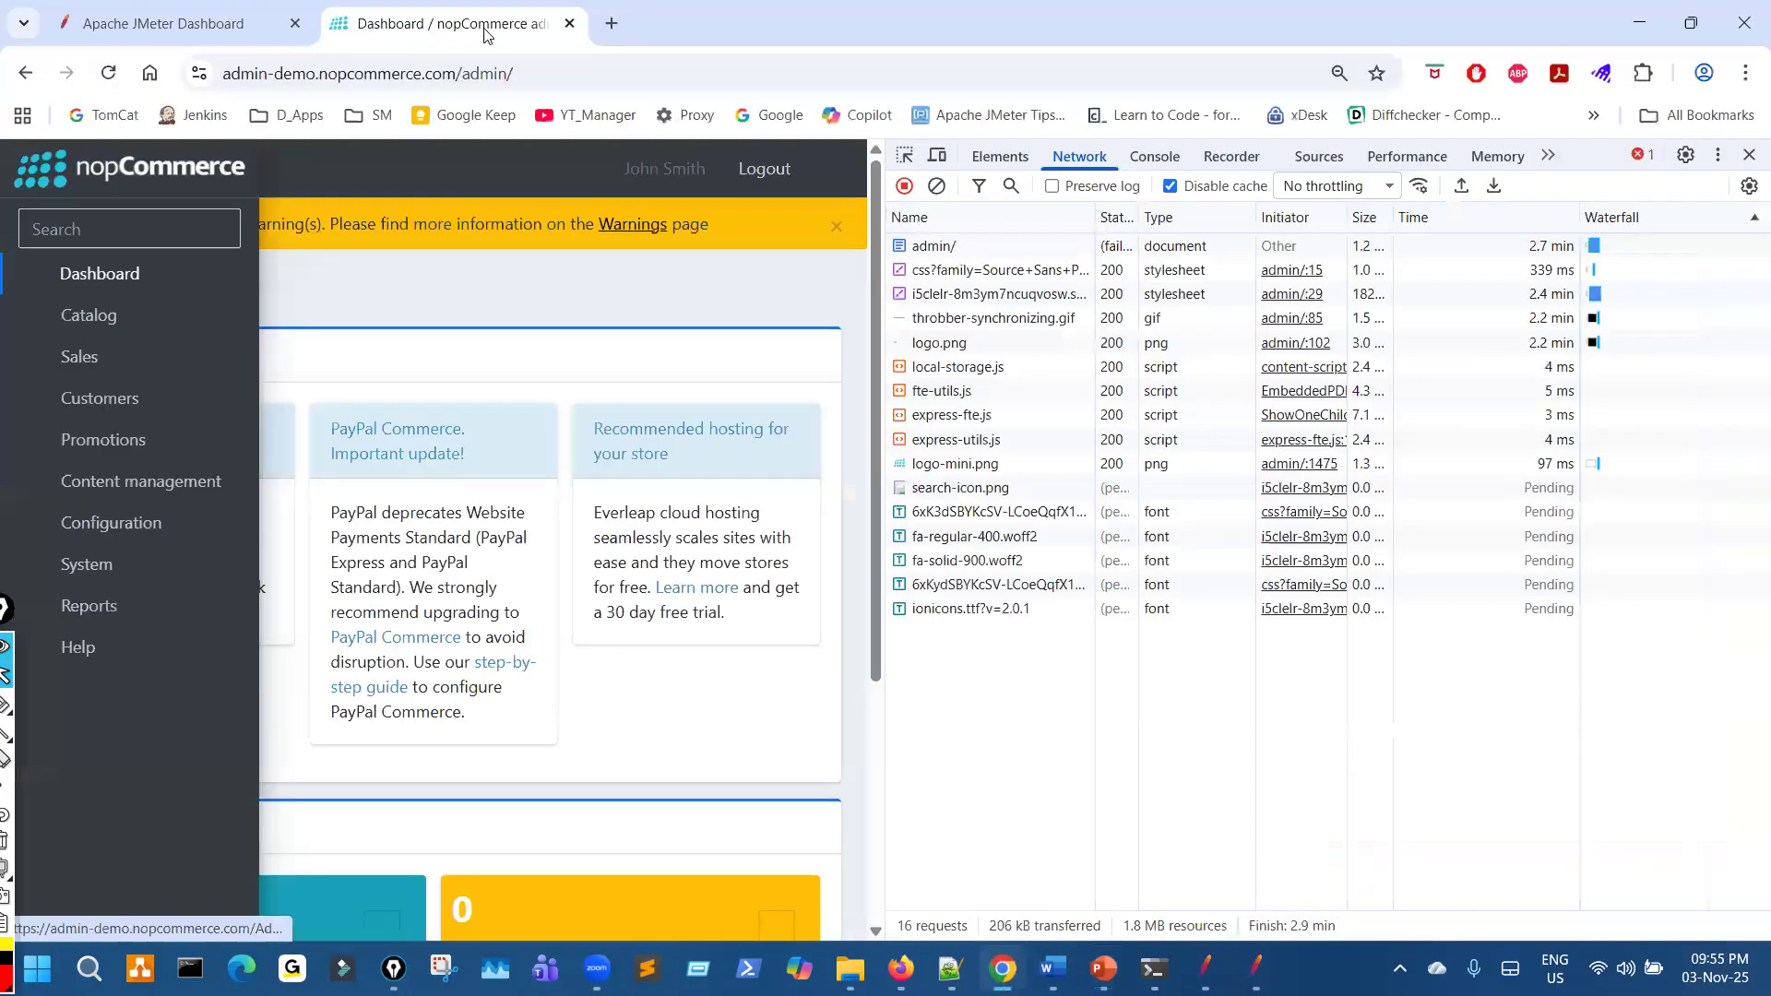
{"action": "left_click", "coordinate": [568, 23]}
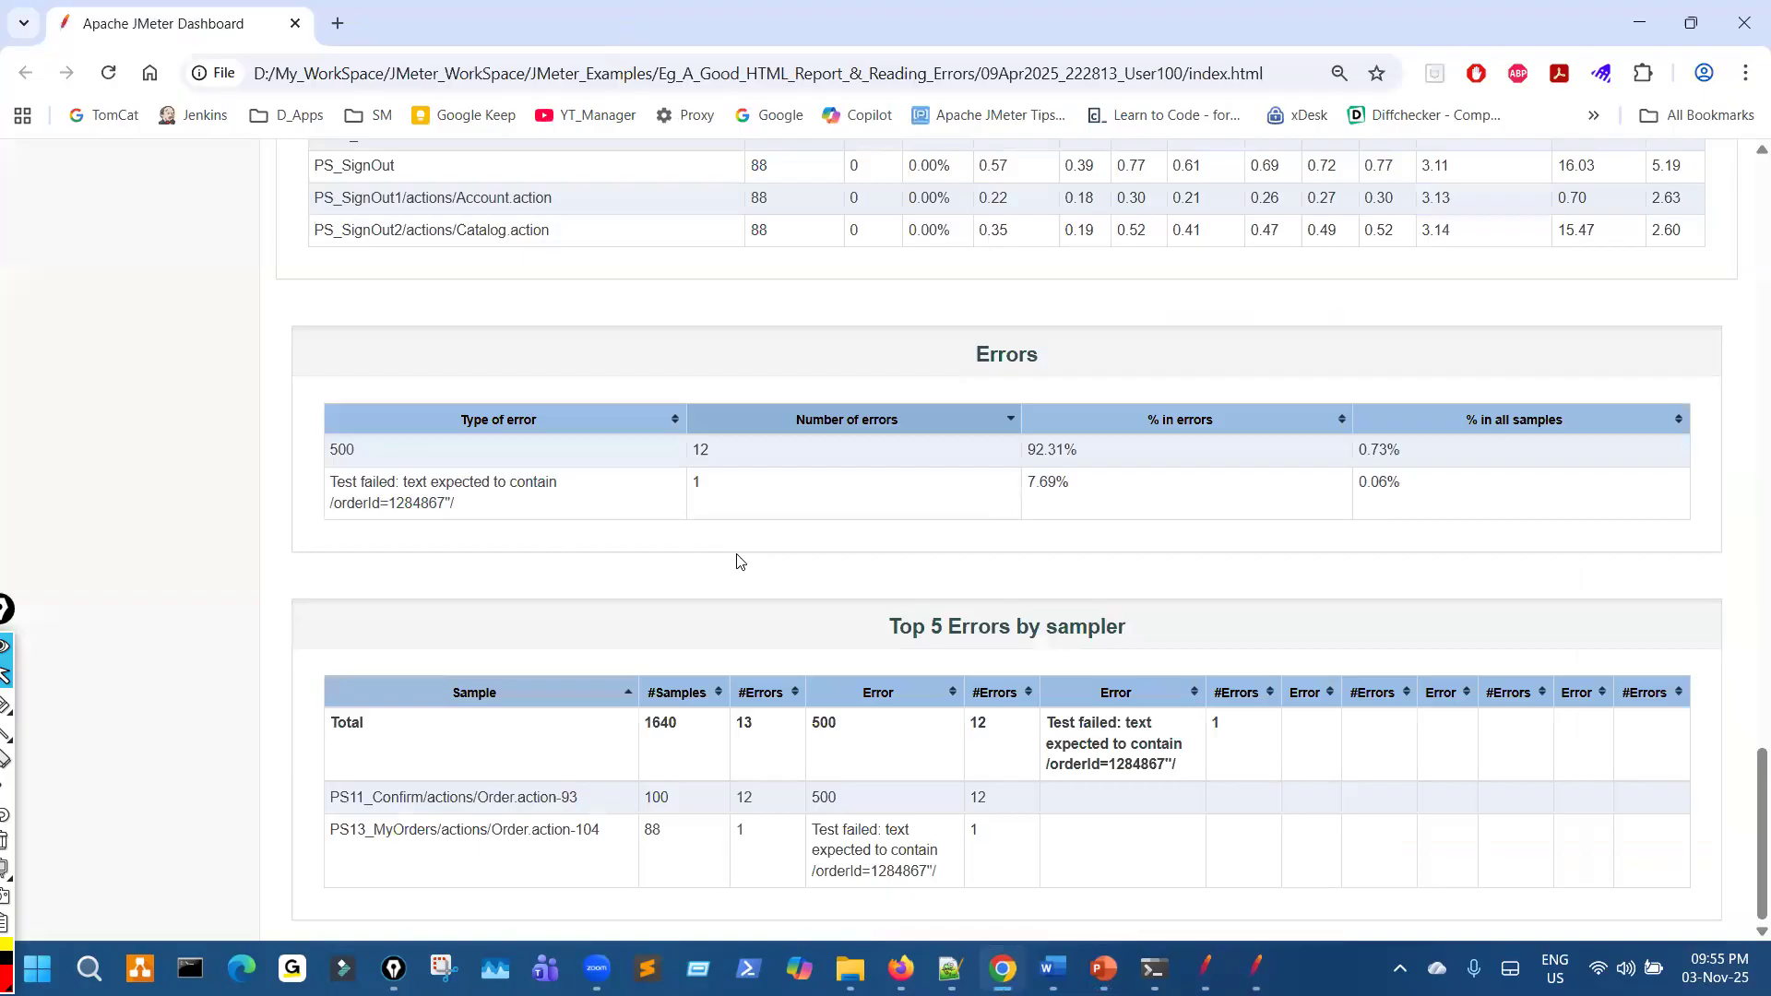
{"action": "scroll", "coordinate": [738, 560], "scroll_direction": "up", "scroll_amount": 7}
{"action": "scroll", "coordinate": [736, 561], "scroll_direction": "up", "scroll_amount": 12}
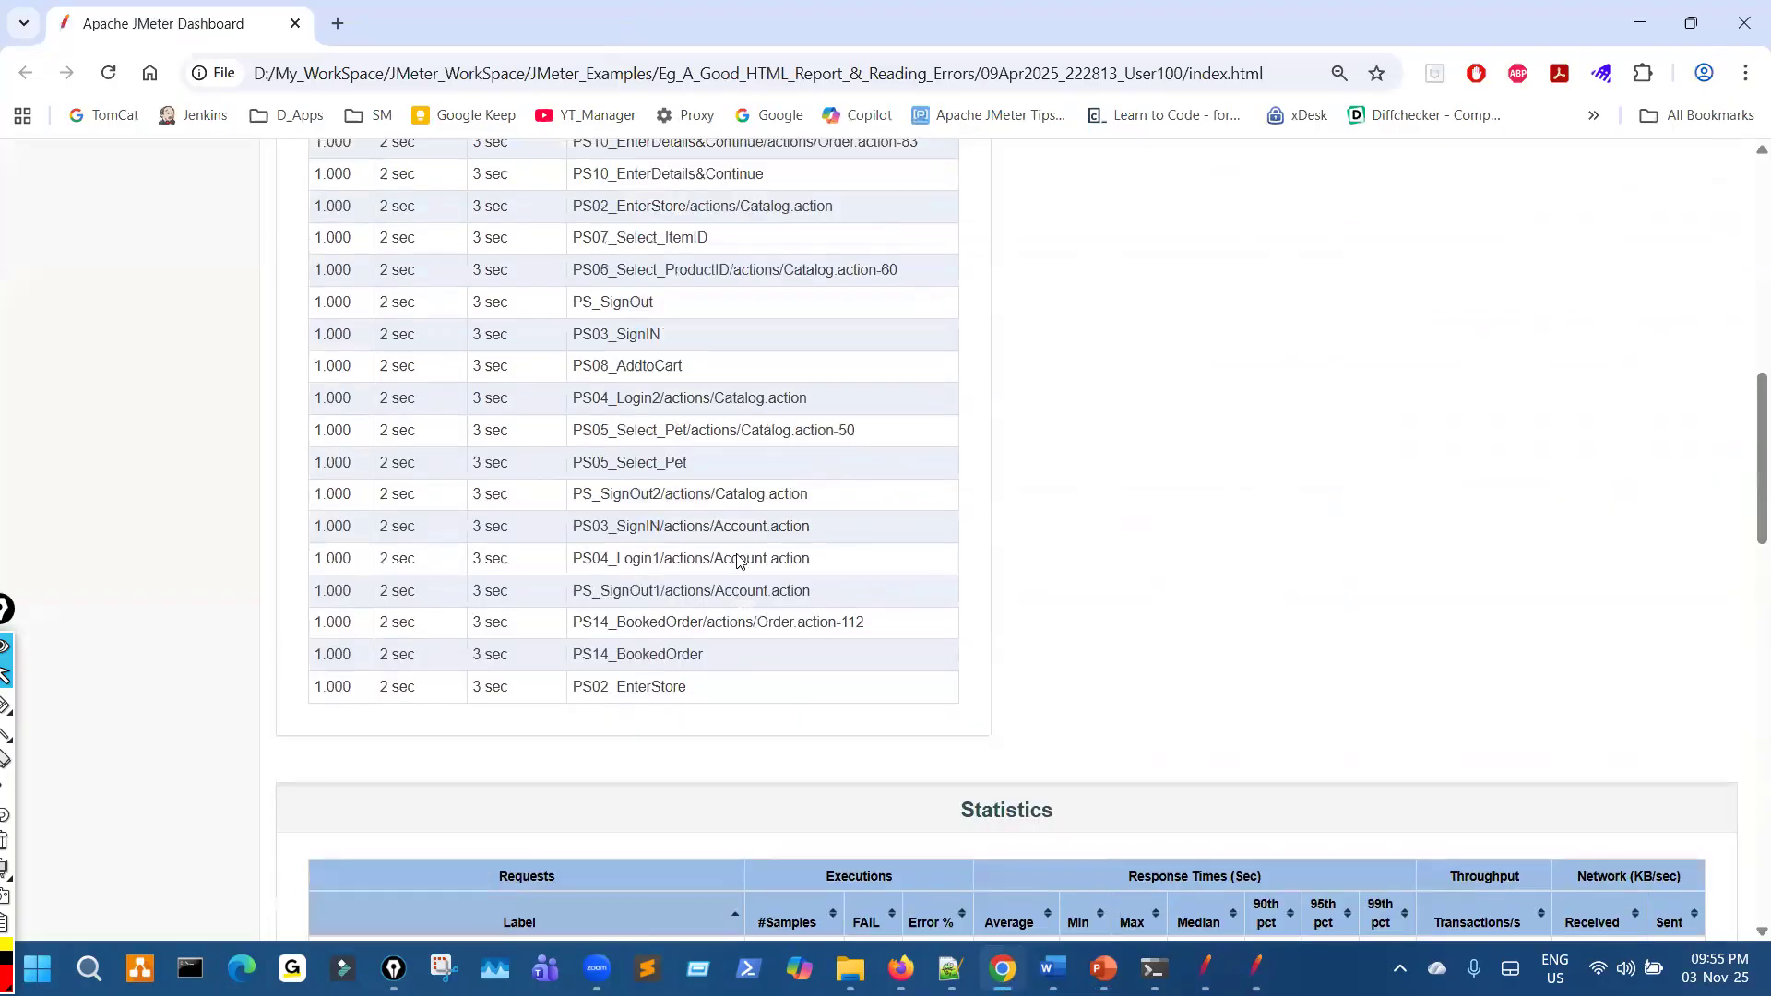
{"action": "scroll", "coordinate": [733, 562], "scroll_direction": "down", "scroll_amount": 10}
{"action": "scroll", "coordinate": [730, 564], "scroll_direction": "down", "scroll_amount": 5}
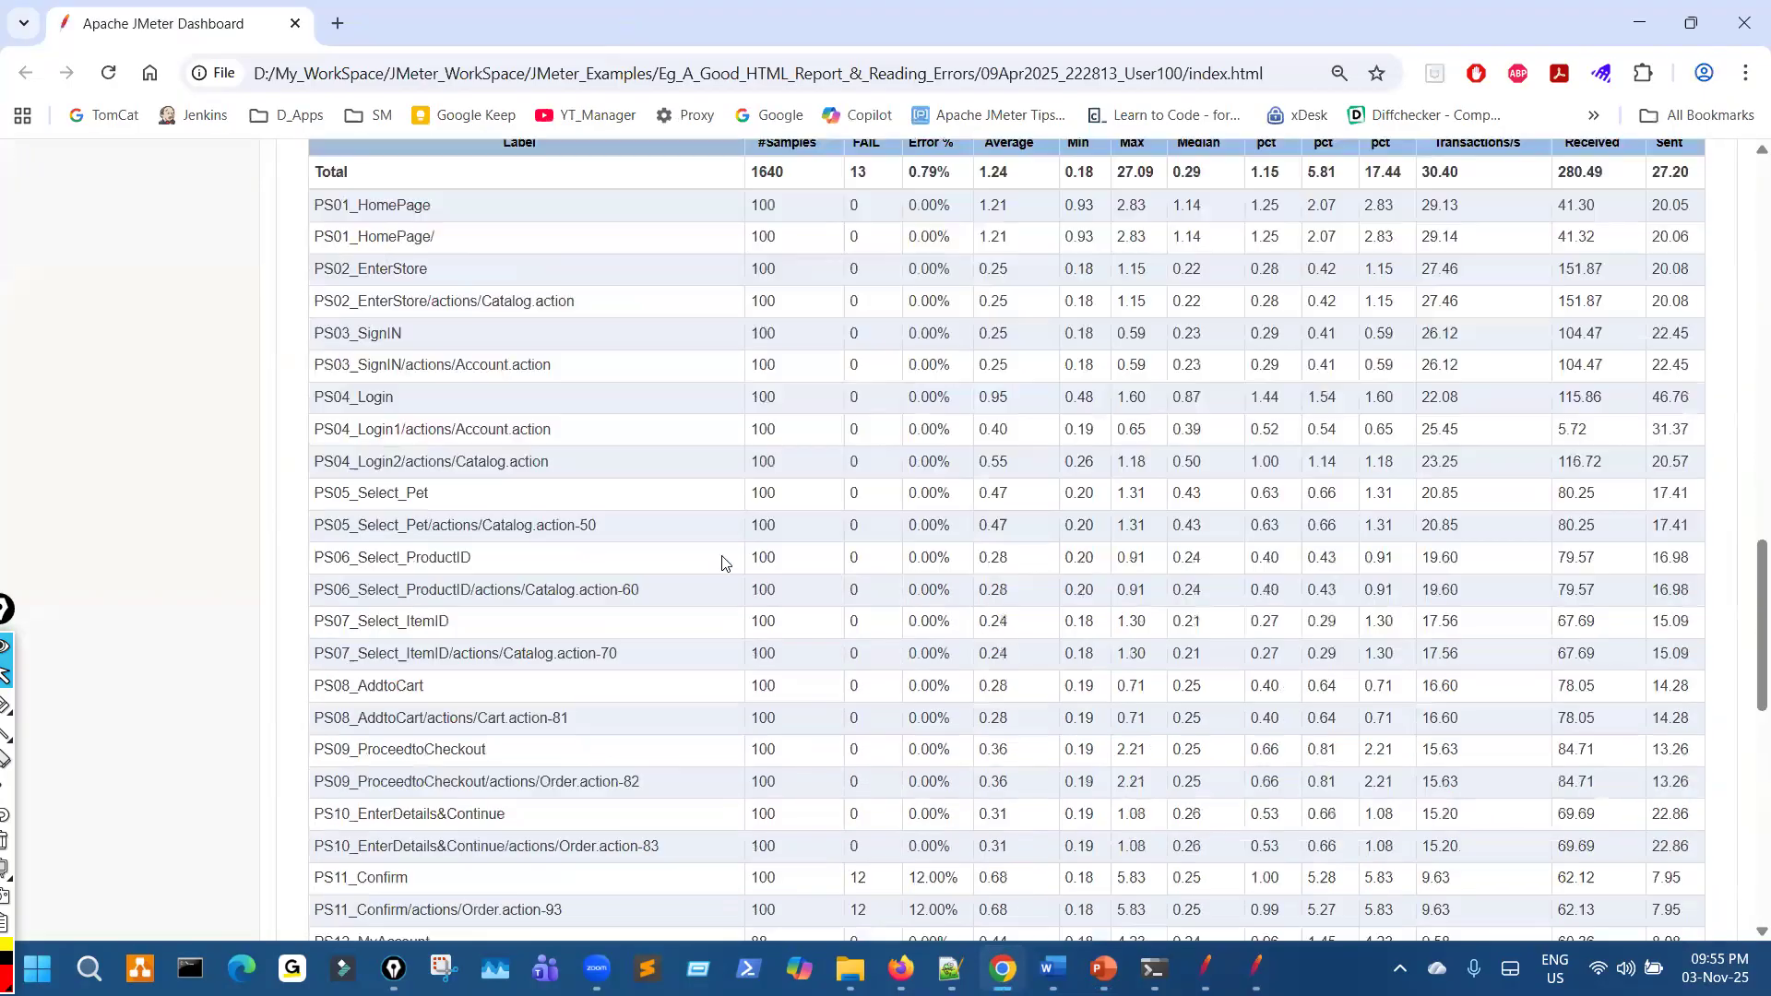
{"action": "scroll", "coordinate": [724, 566], "scroll_direction": "up", "scroll_amount": 2}
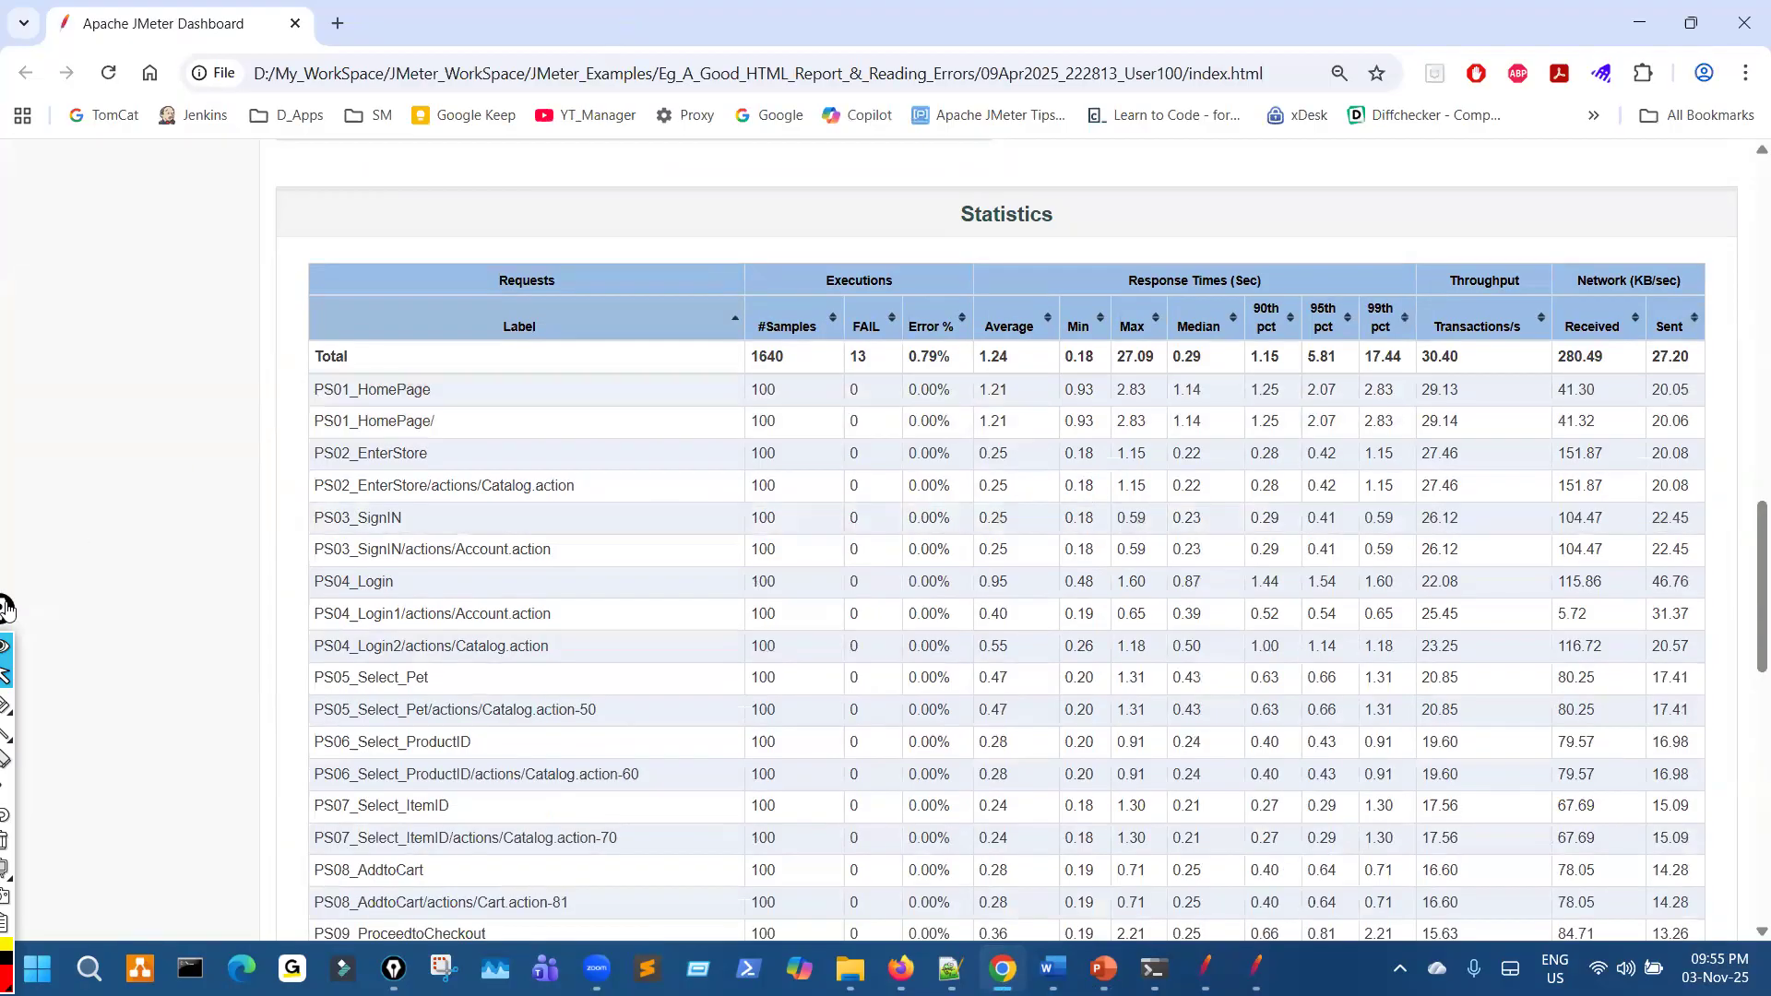
Point out the average, maximum, median and percentile response times in the Statistics table with temporary pen markup, clearing it at the end
{"action": "left_click_drag", "start_coordinate": [13, 597], "coordinate": [59, 359]}
{"action": "left_click", "coordinate": [80, 464]}
{"action": "mouse_move", "coordinate": [1256, 345]}
{"action": "left_mouse_down"}
{"action": "mouse_move", "coordinate": [1393, 334]}
{"action": "mouse_move", "coordinate": [1284, 278]}
{"action": "mouse_move", "coordinate": [1386, 361]}
{"action": "mouse_move", "coordinate": [1366, 275]}
{"action": "mouse_move", "coordinate": [1303, 283]}
{"action": "left_mouse_up"}
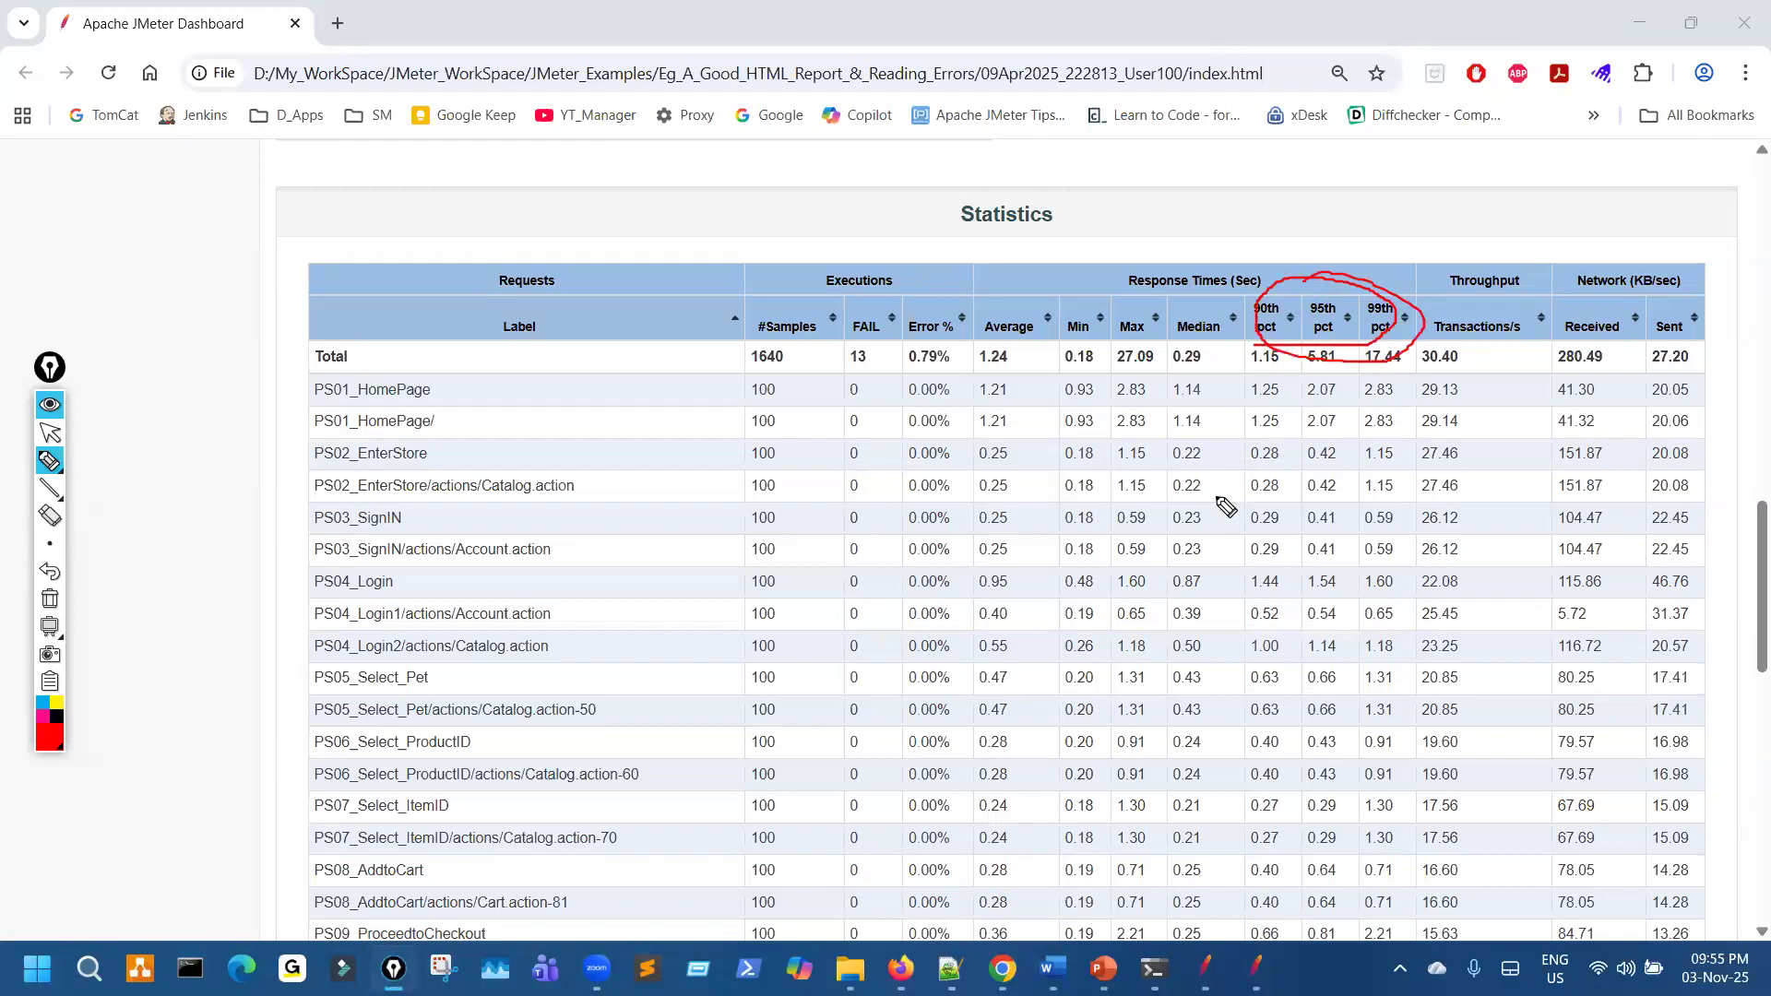
{"action": "mouse_move", "coordinate": [1310, 291]}
{"action": "left_mouse_down"}
{"action": "mouse_move", "coordinate": [1305, 369]}
{"action": "mouse_move", "coordinate": [1416, 318]}
{"action": "left_mouse_up"}
{"action": "left_click_drag", "start_coordinate": [1015, 360], "coordinate": [1209, 351]}
{"action": "mouse_move", "coordinate": [1329, 288]}
{"action": "left_mouse_down"}
{"action": "mouse_move", "coordinate": [1241, 314]}
{"action": "mouse_move", "coordinate": [1208, 350]}
{"action": "left_mouse_up"}
{"action": "mouse_move", "coordinate": [1327, 372]}
{"action": "left_mouse_down"}
{"action": "mouse_move", "coordinate": [1363, 281]}
{"action": "mouse_move", "coordinate": [1273, 314]}
{"action": "mouse_move", "coordinate": [1324, 386]}
{"action": "left_mouse_up"}
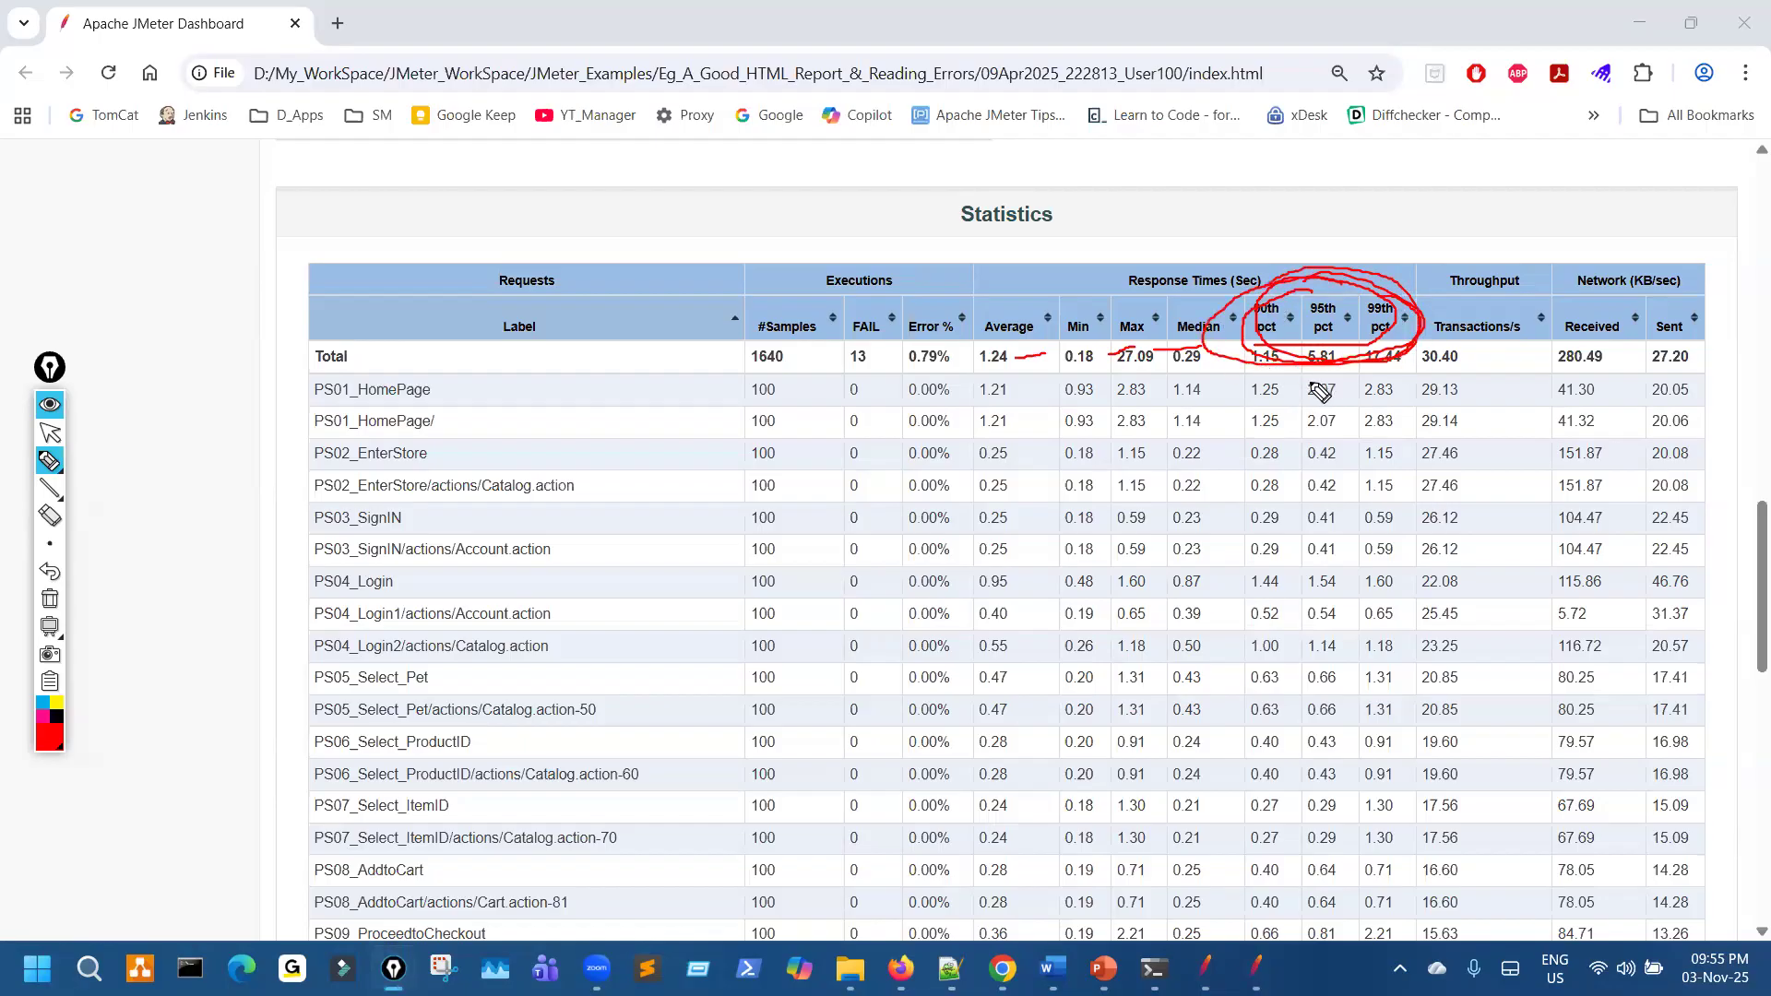
{"action": "key", "text": "ctrl+shift+7"}
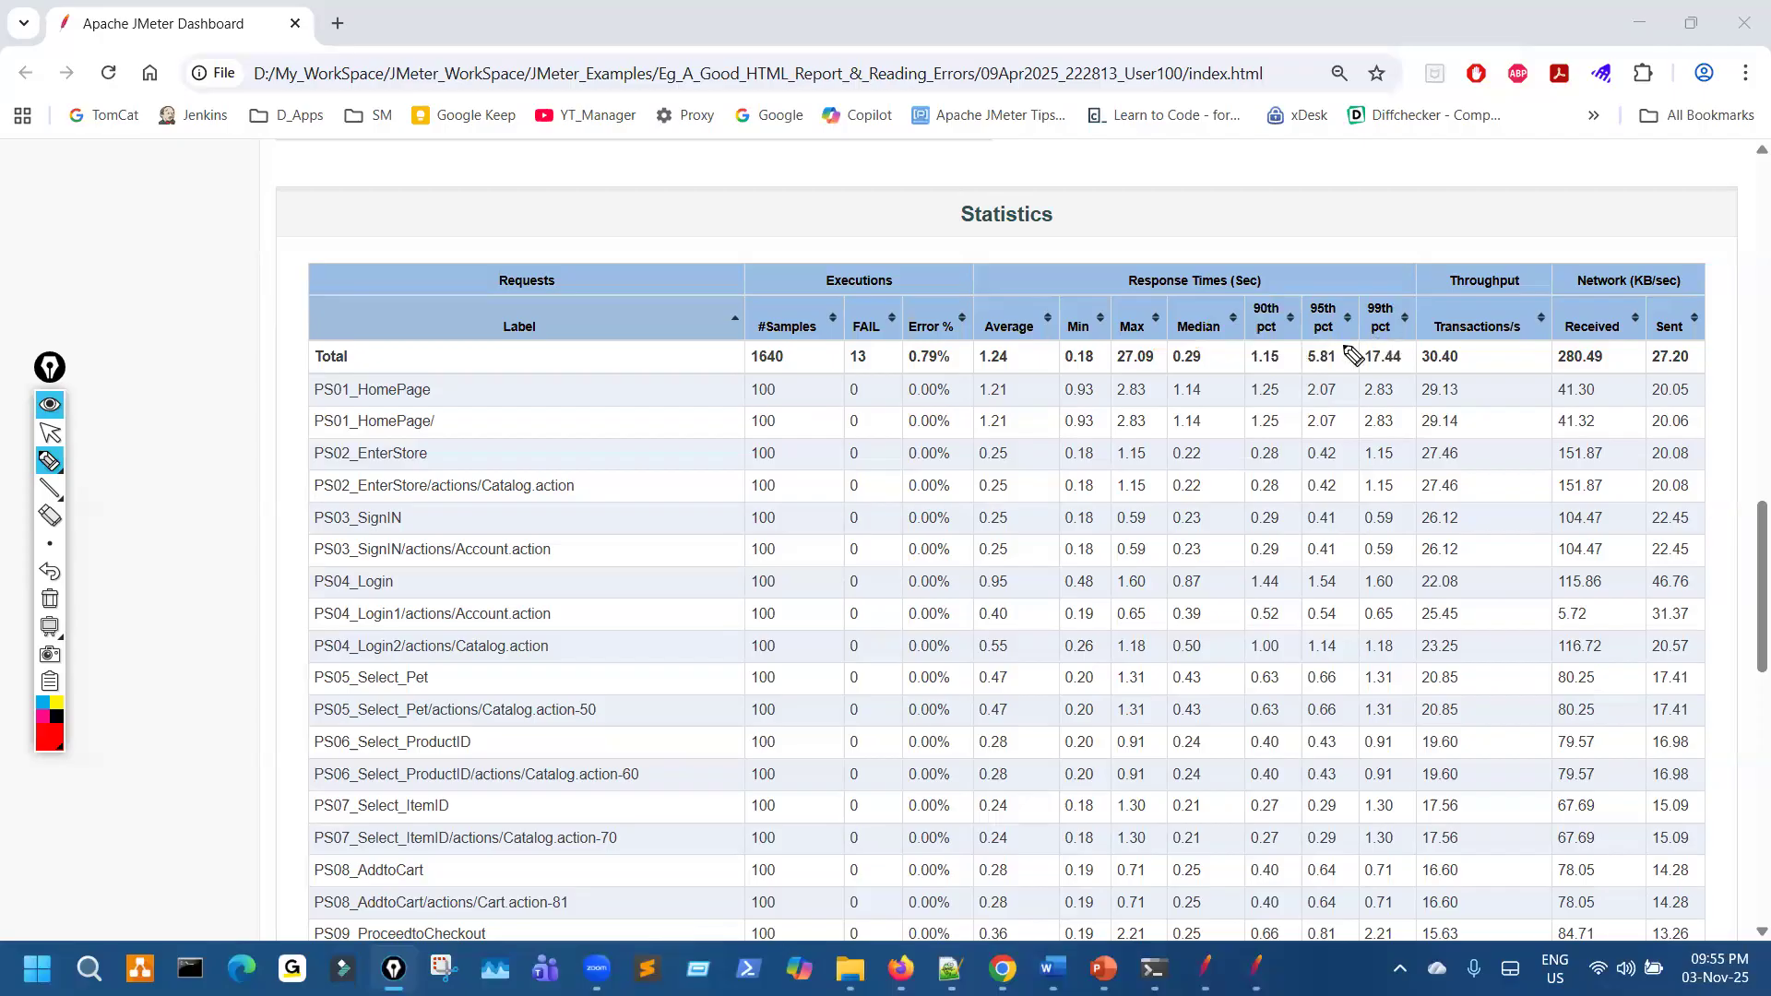
Circle the 90th and 95th percentile columns in the Statistics table, clear the markup and leave drawing mode
{"action": "left_click_drag", "start_coordinate": [1244, 284], "coordinate": [1244, 426]}
{"action": "mouse_move", "coordinate": [1364, 533]}
{"action": "left_mouse_down"}
{"action": "mouse_move", "coordinate": [1293, 310]}
{"action": "mouse_move", "coordinate": [1262, 314]}
{"action": "left_mouse_up"}
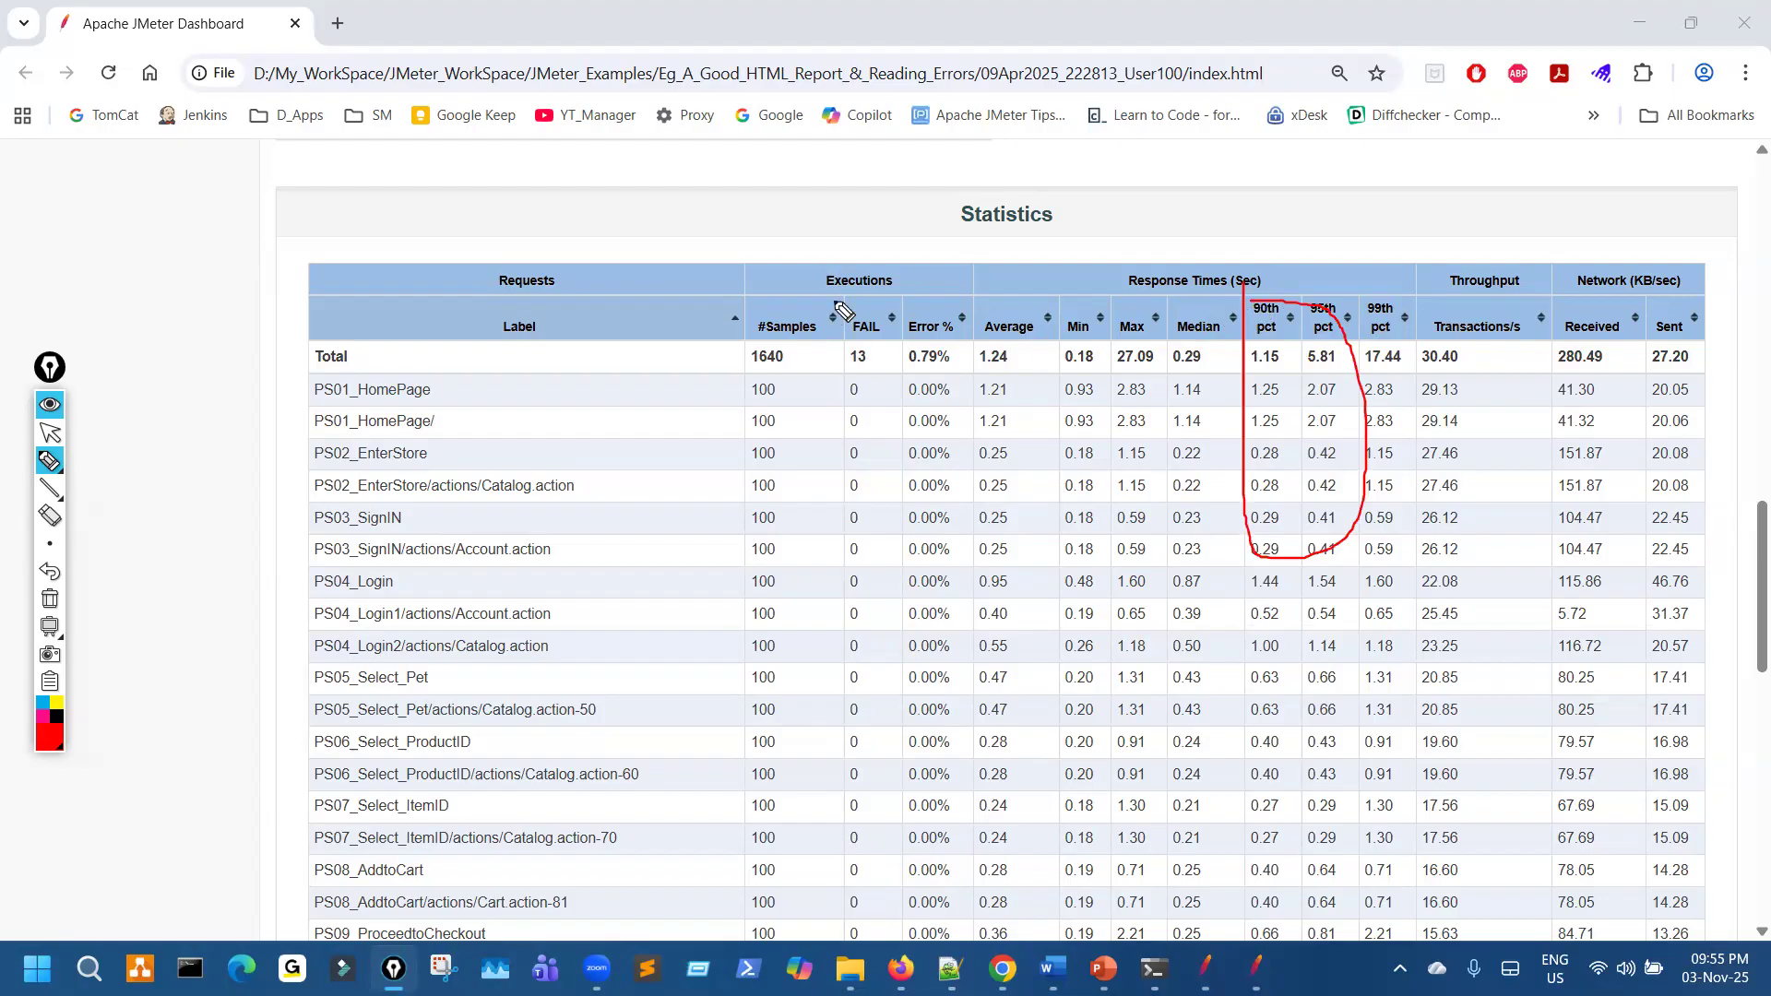
{"action": "key", "text": "ctrl+shift+7"}
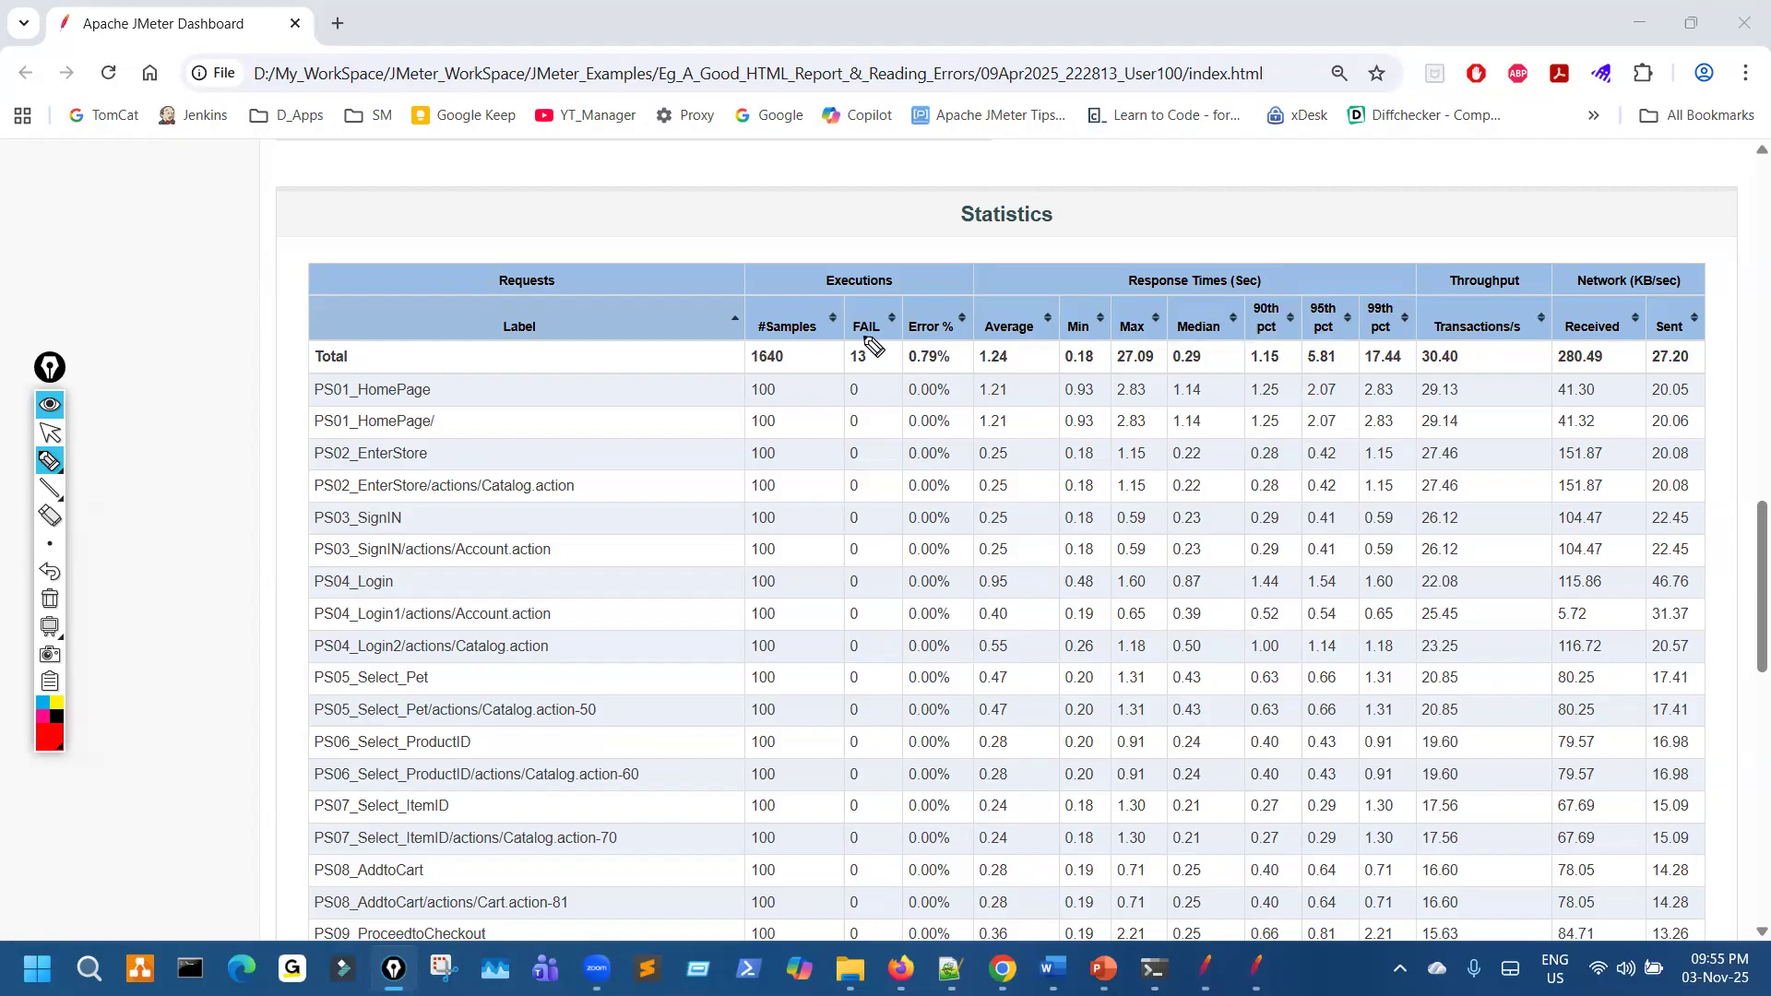
{"action": "key", "text": "ctrl+shift+2"}
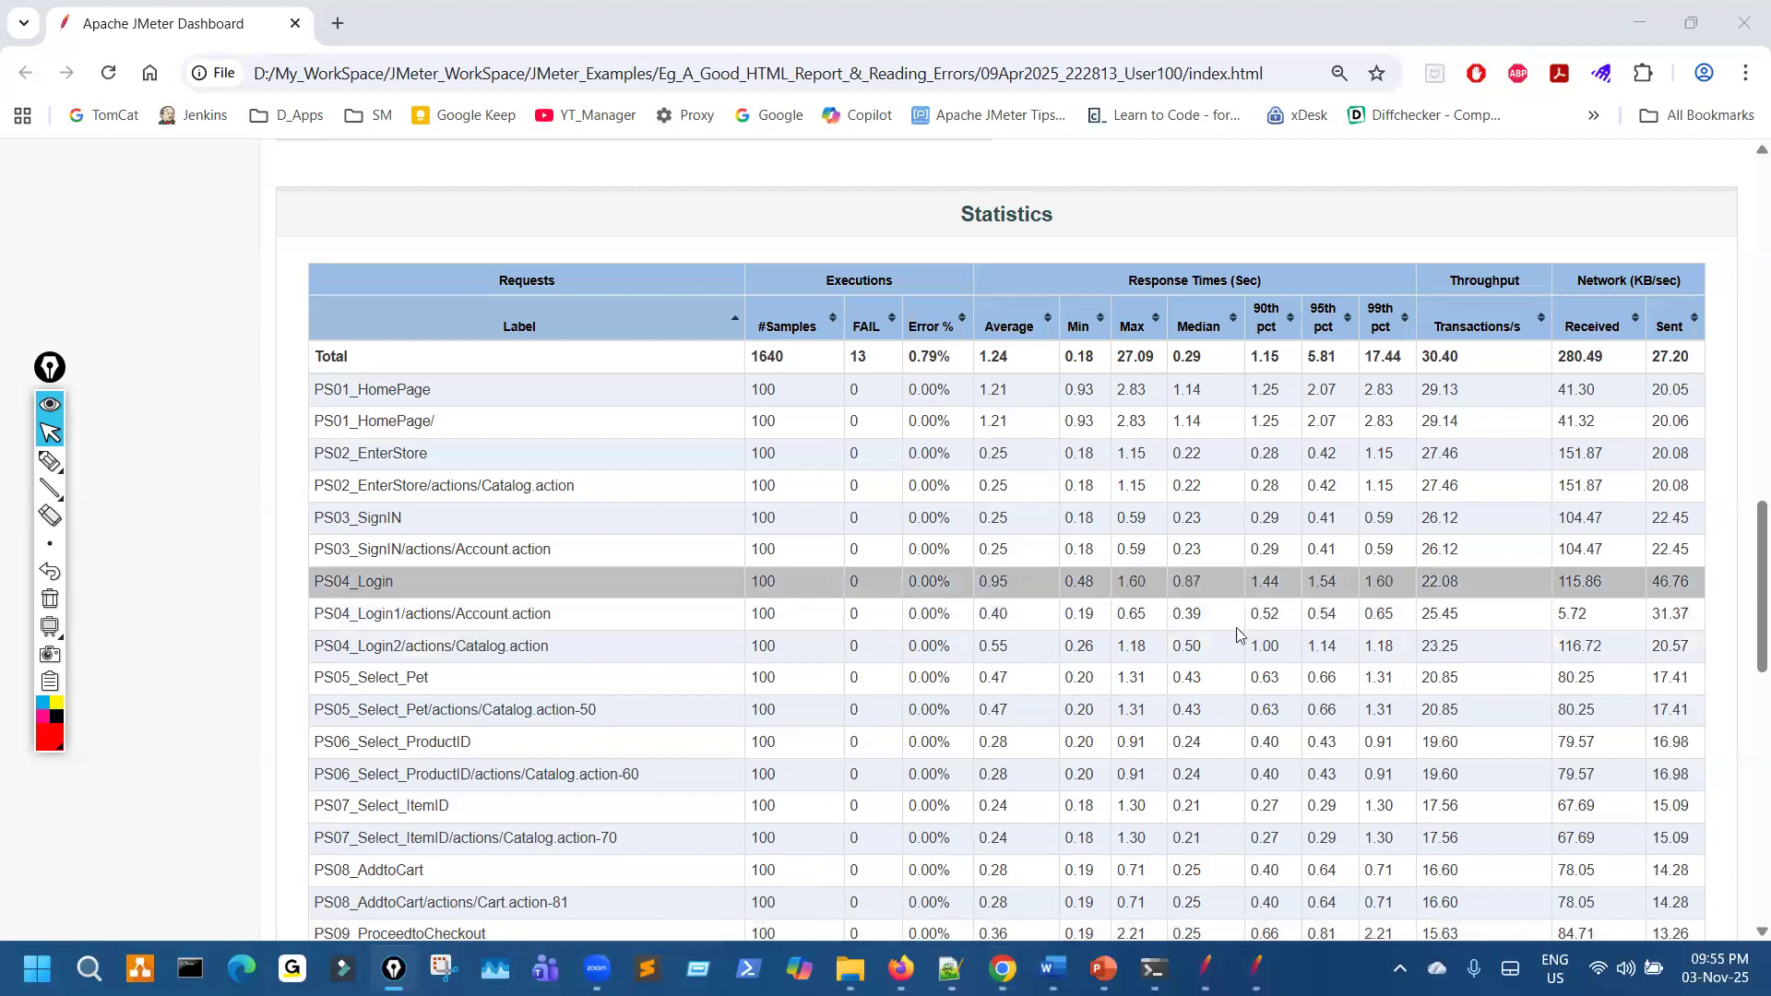
Switch to the JMeter window with the PetStore test suite and start a new blank test plan
{"action": "mouse_move", "coordinate": [1199, 969]}
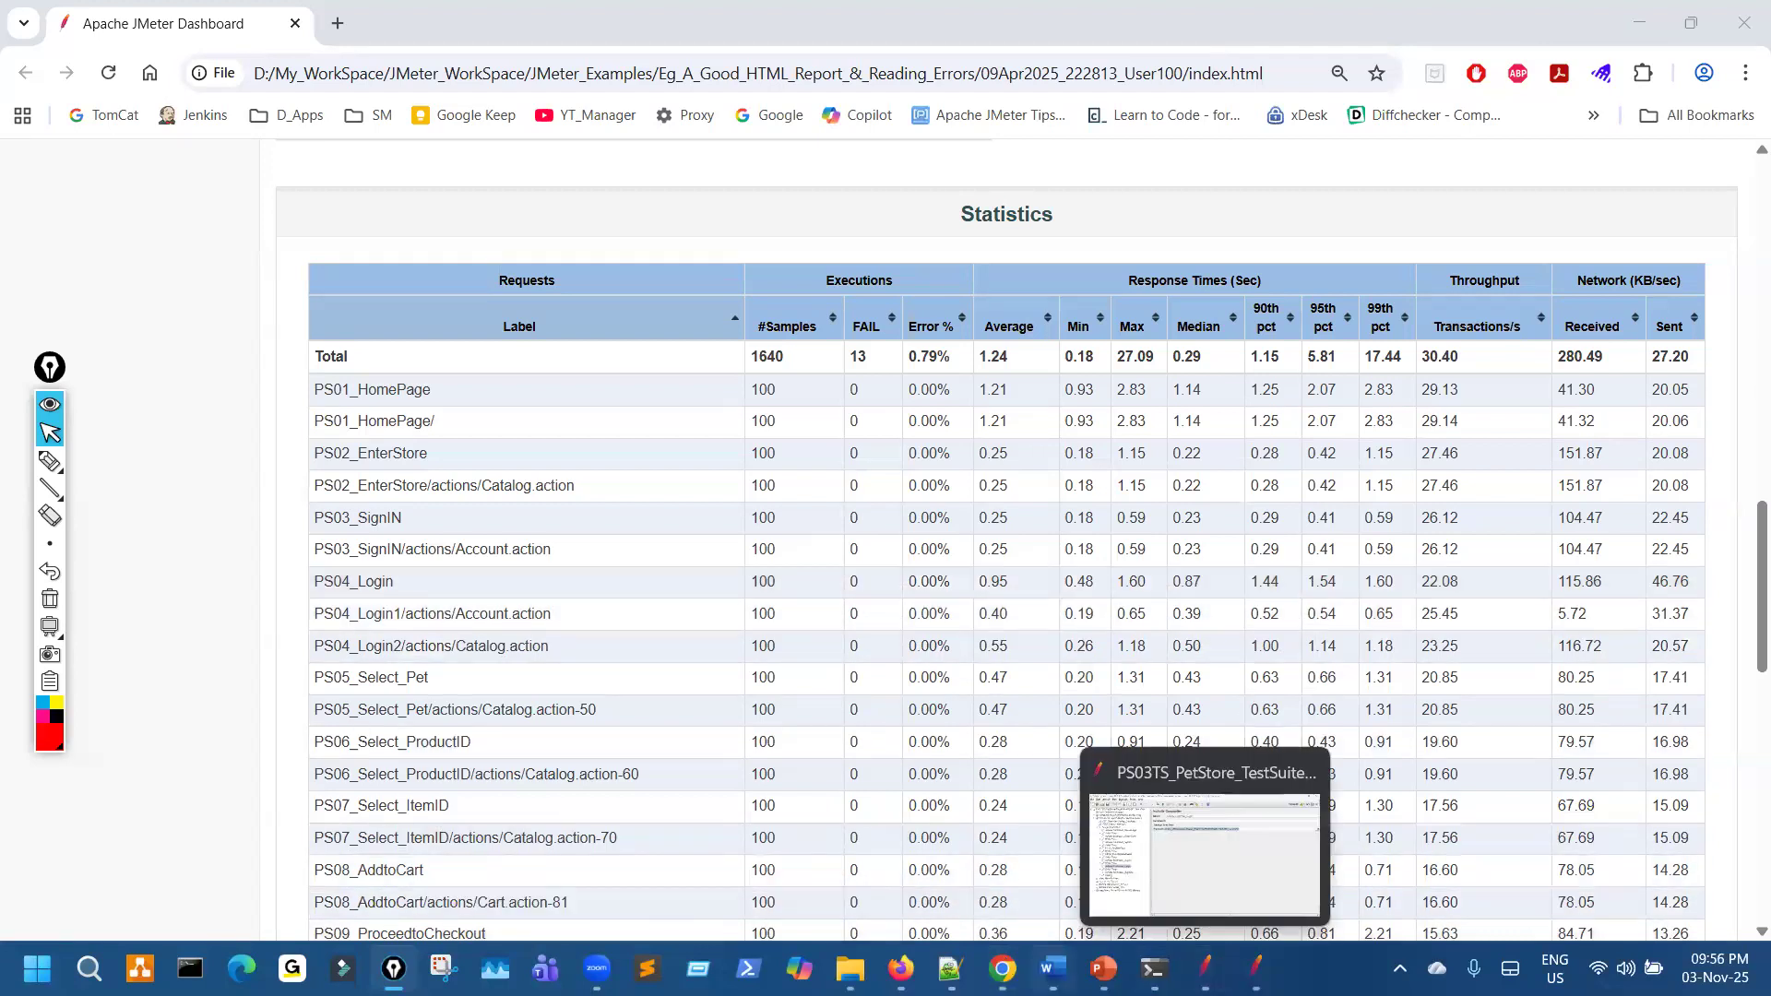
{"action": "left_click", "coordinate": [852, 965]}
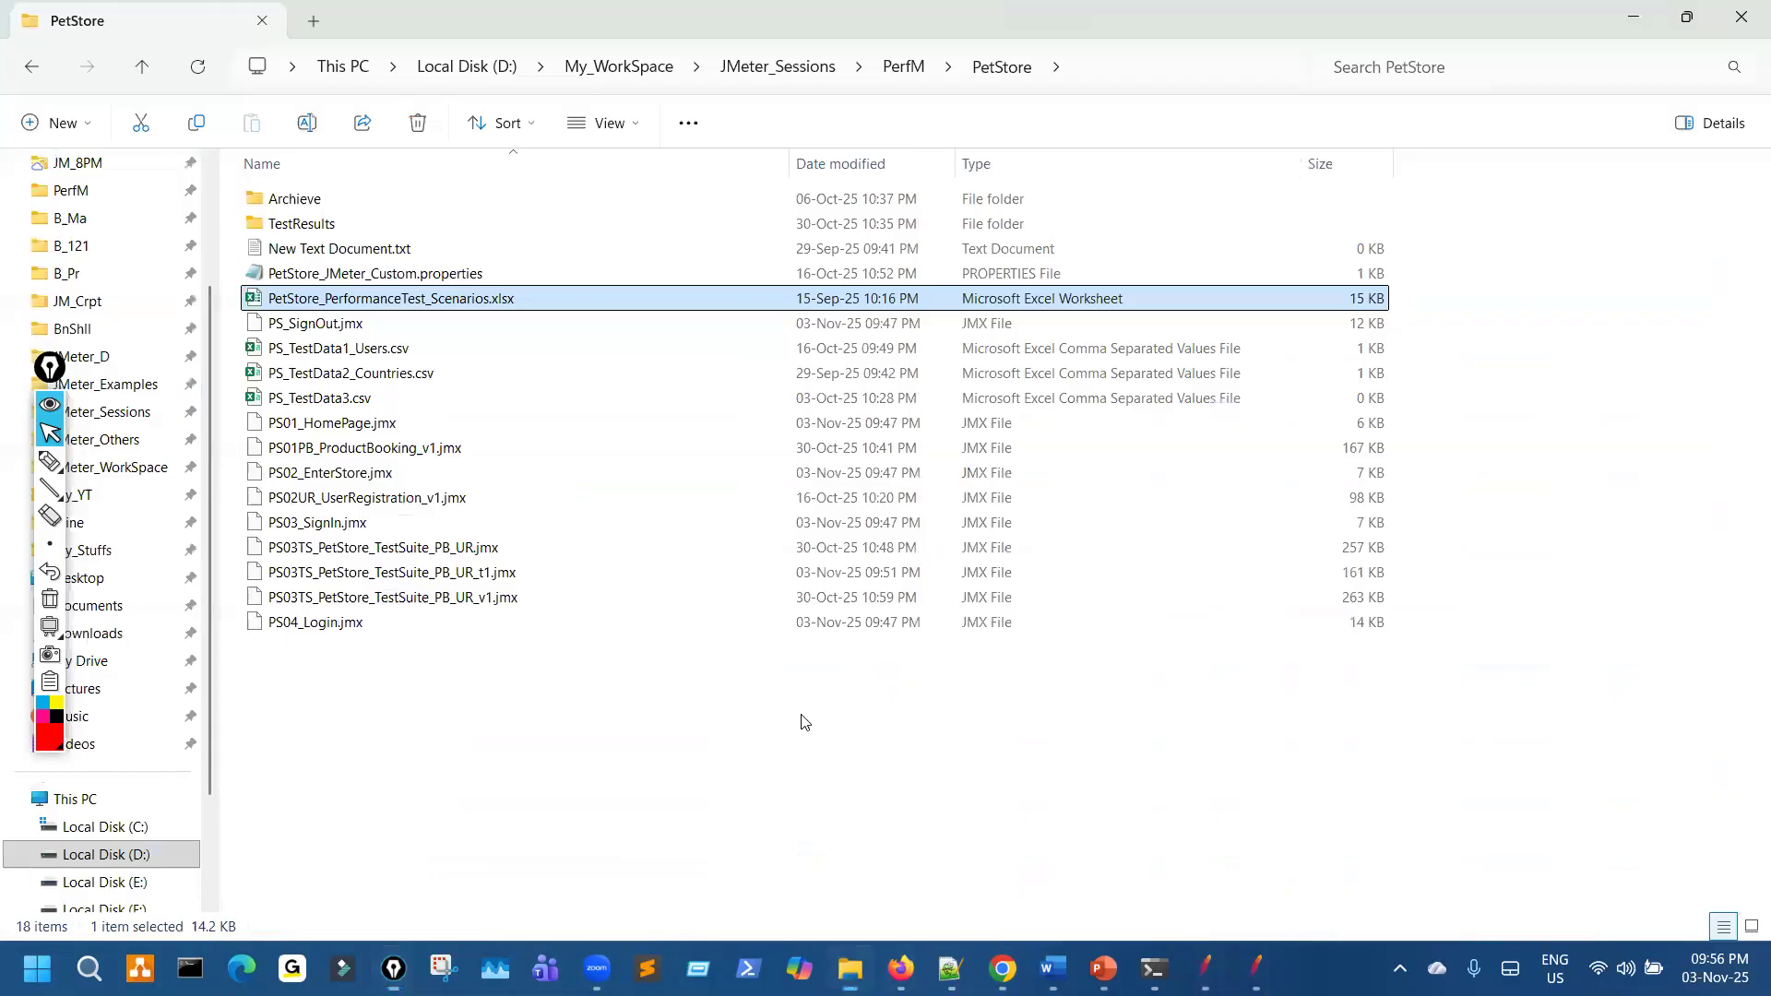
{"action": "left_click", "coordinate": [1205, 969]}
{"action": "left_click", "coordinate": [23, 77]}
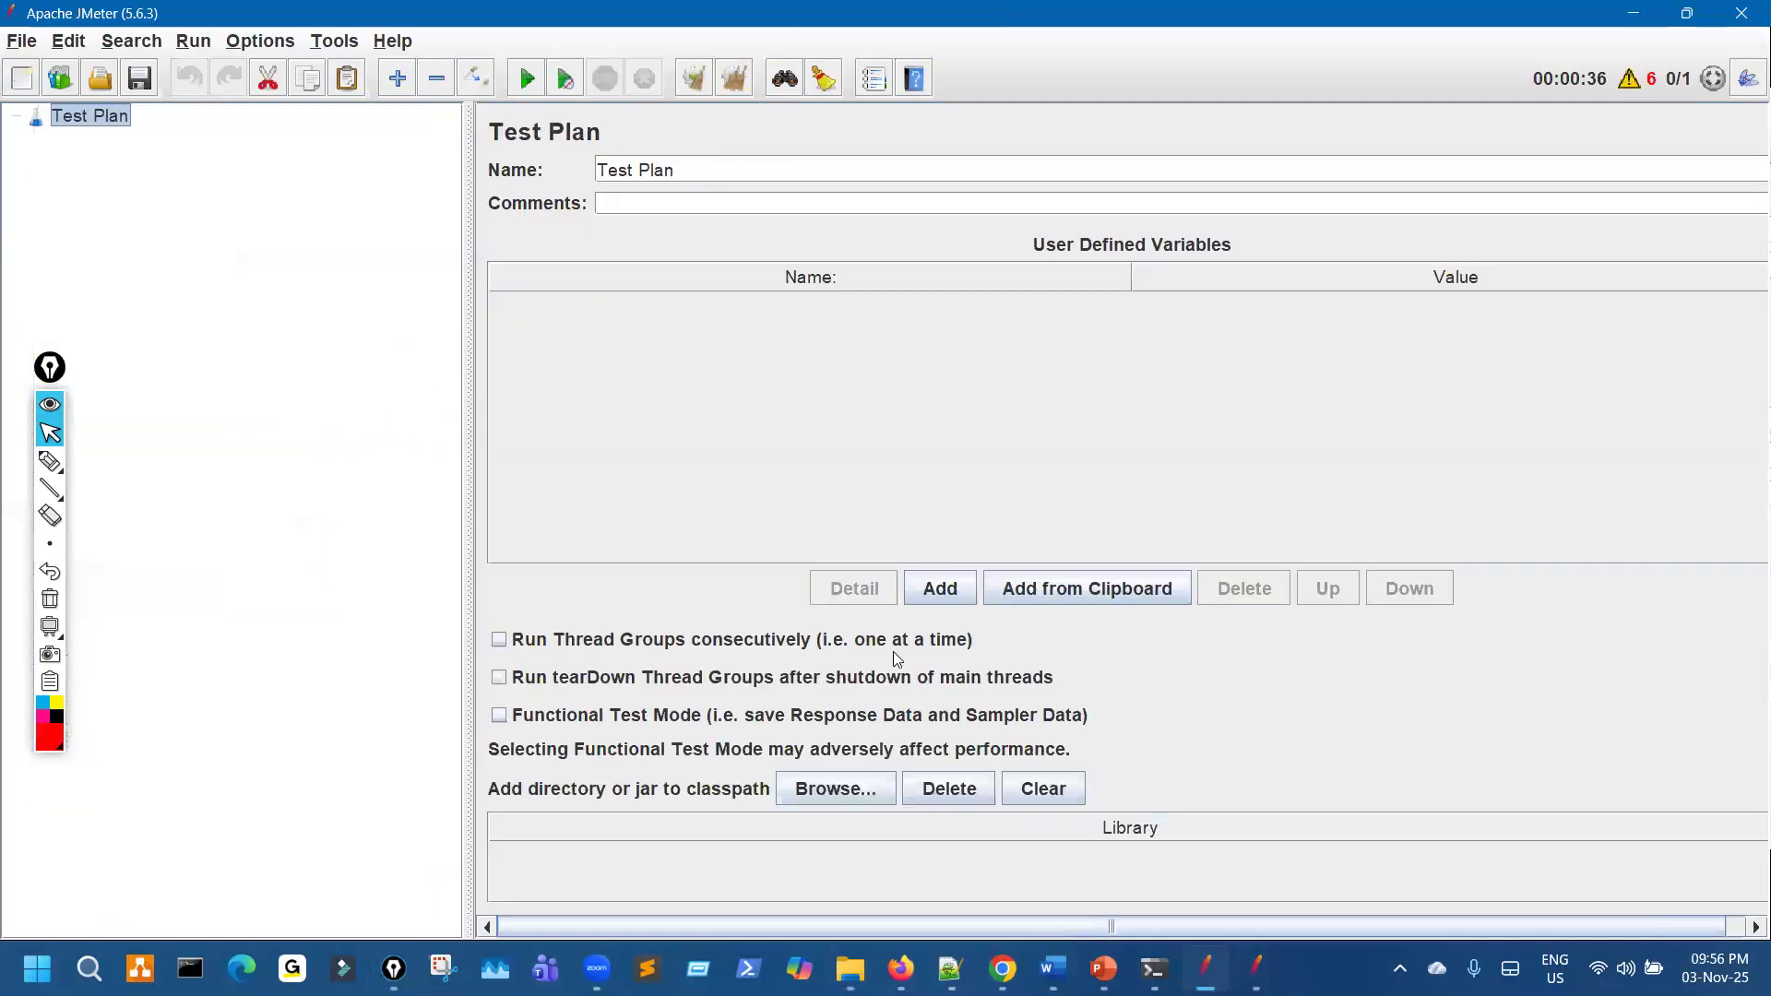
Switch to the JMeter window with PS01PB_ProductBooking_v1.jmx, widen the test plan tree and collapse PS04_Login and the Simple Controller
{"action": "key", "text": "alt+Tab"}
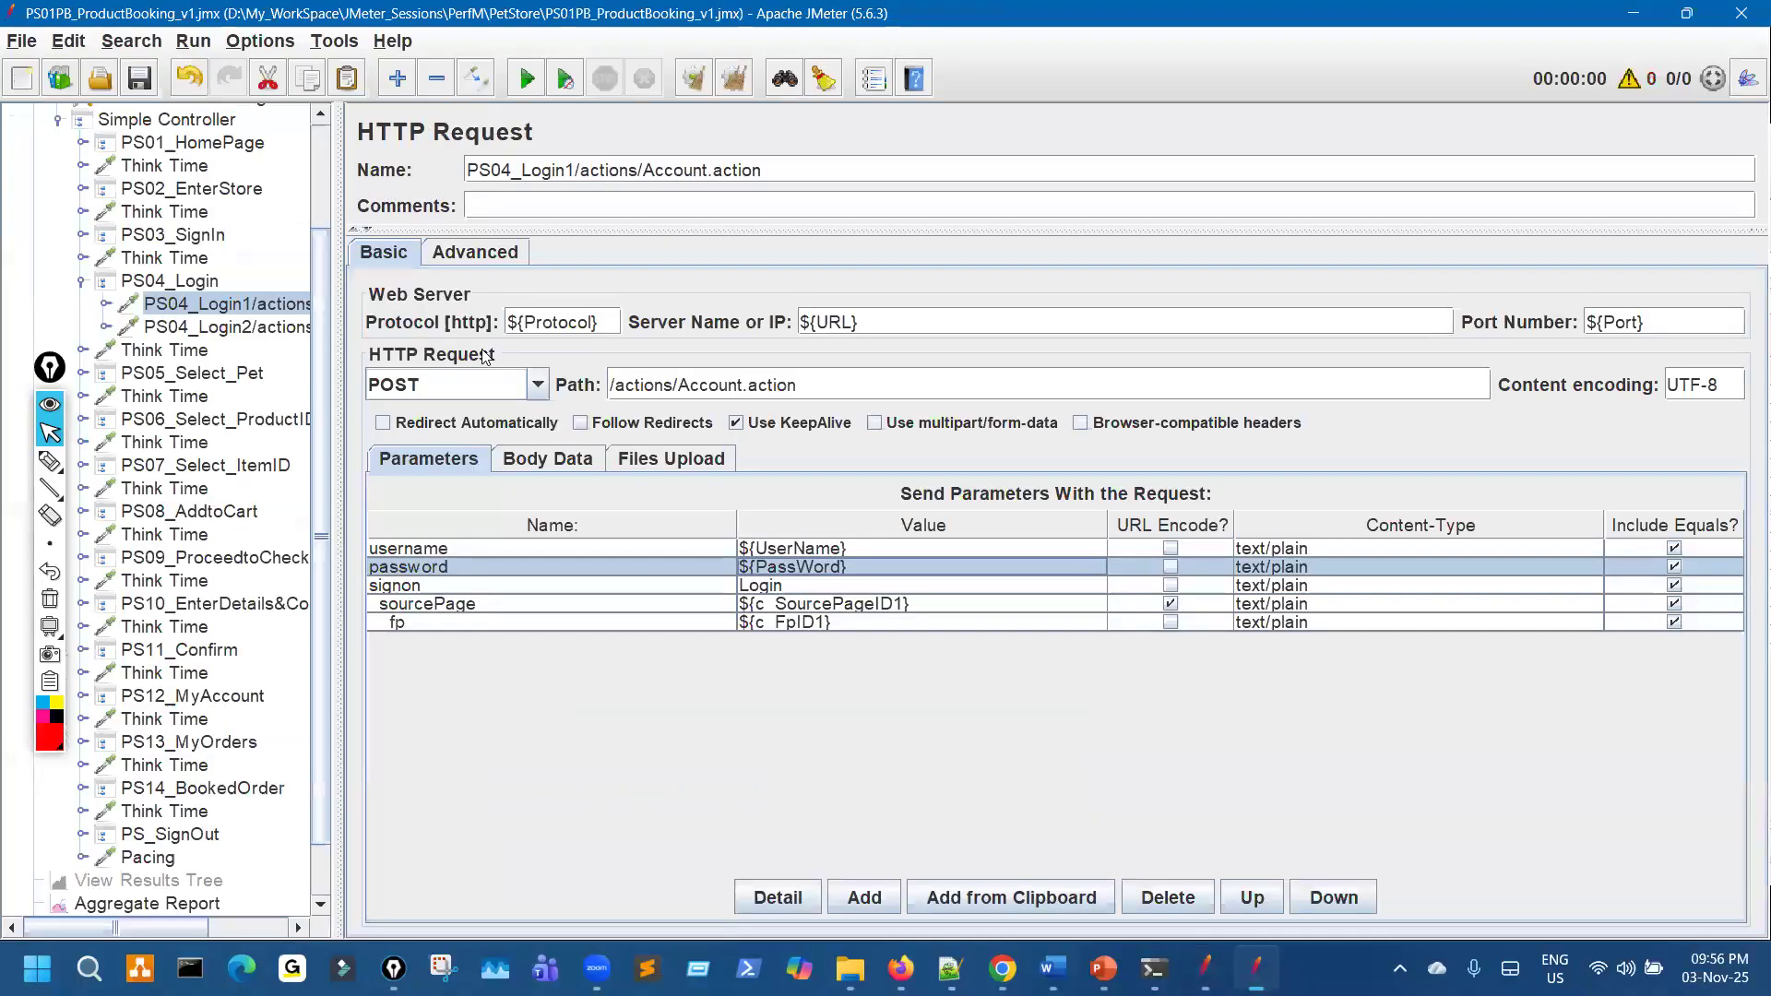
{"action": "left_click_drag", "start_coordinate": [338, 172], "coordinate": [724, 171]}
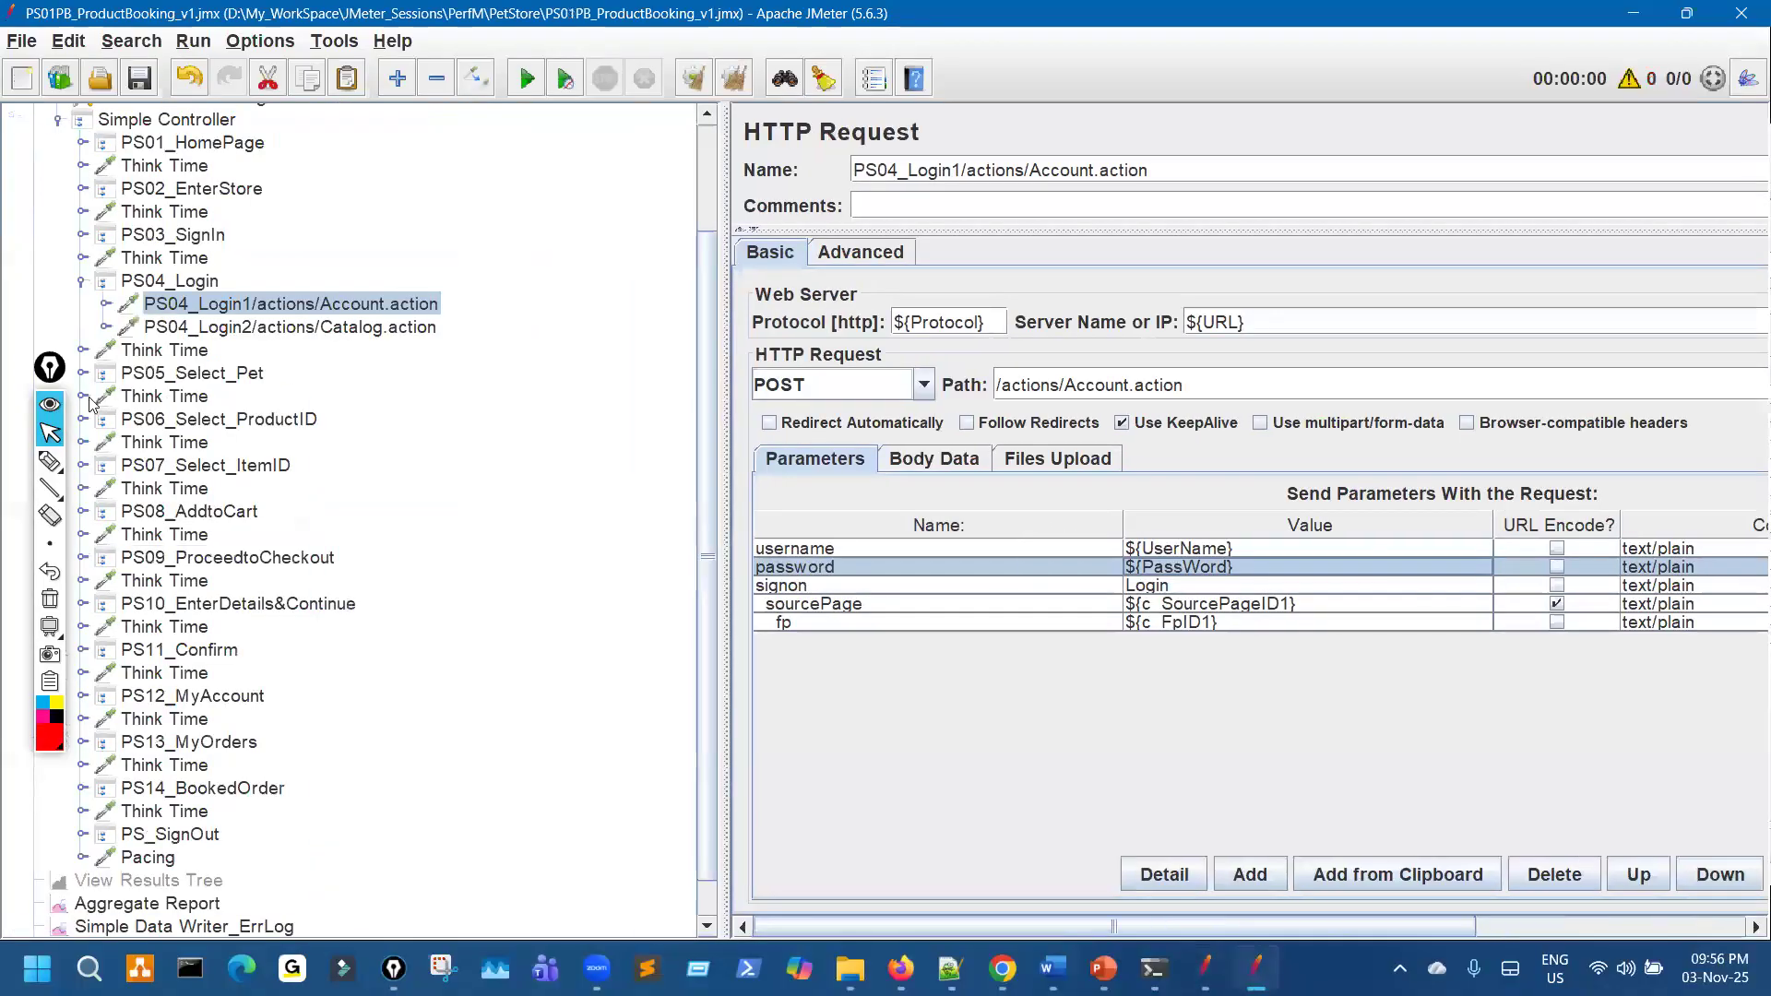
{"action": "left_click", "coordinate": [82, 280]}
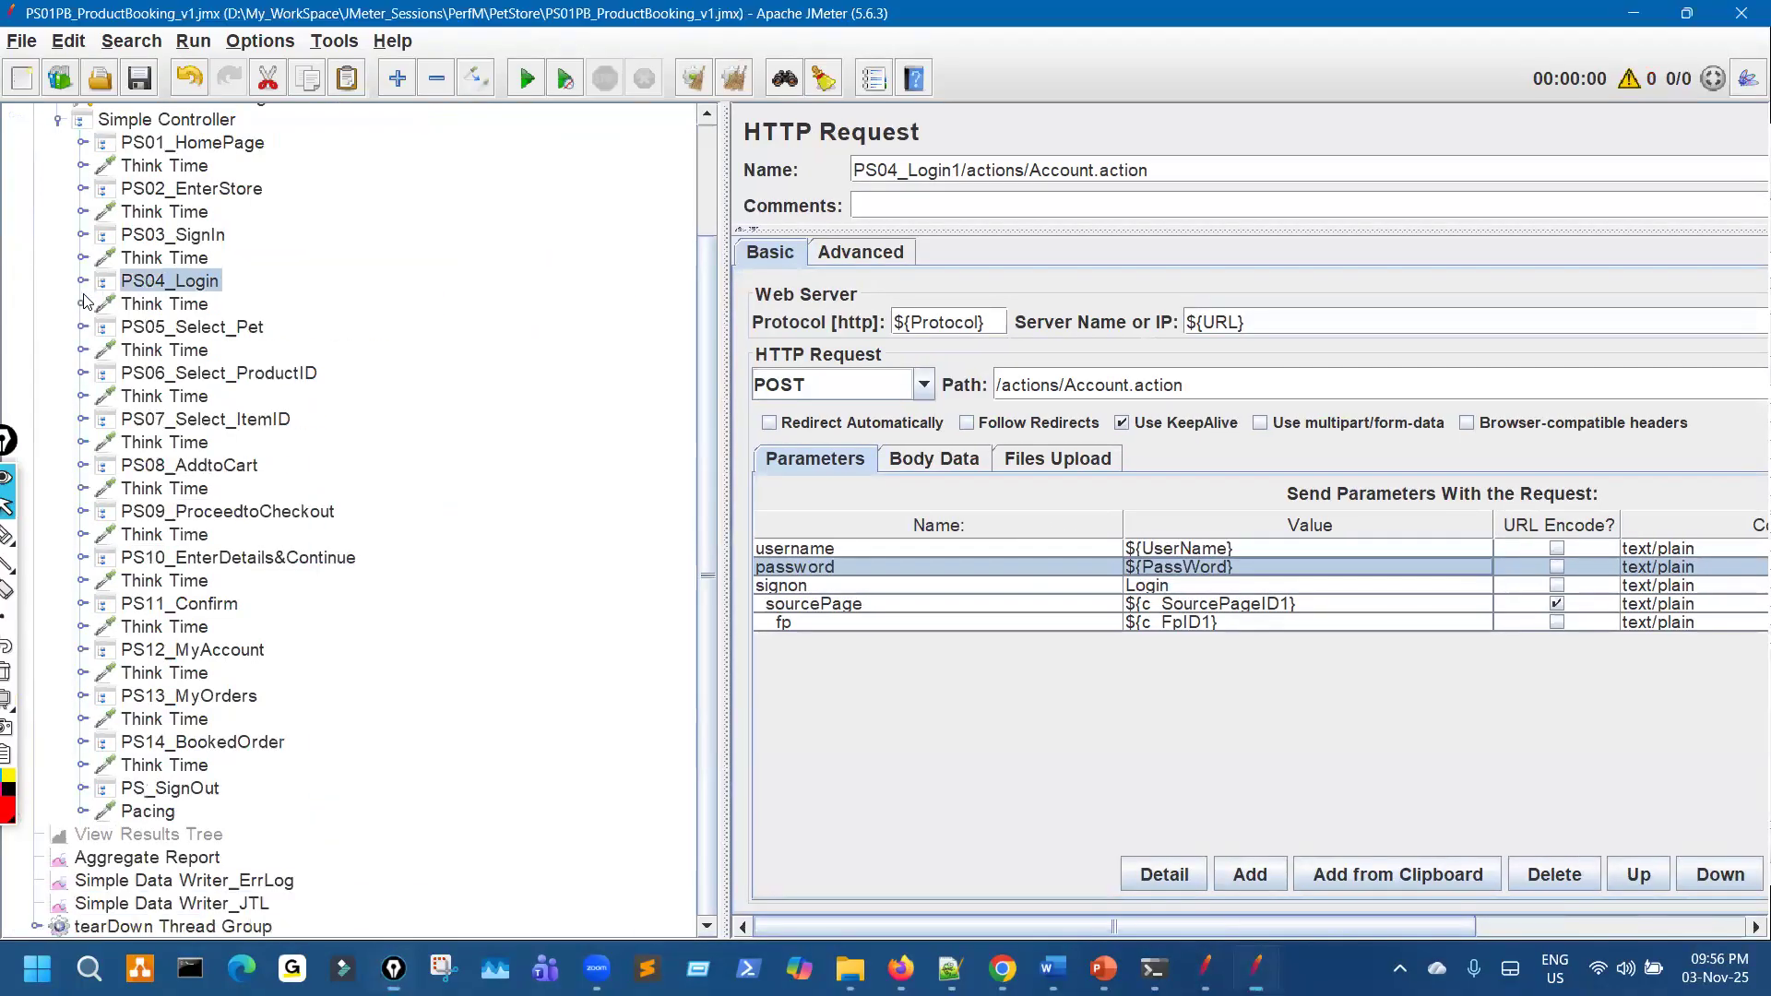
{"action": "scroll", "coordinate": [103, 373], "scroll_direction": "up", "scroll_amount": 2}
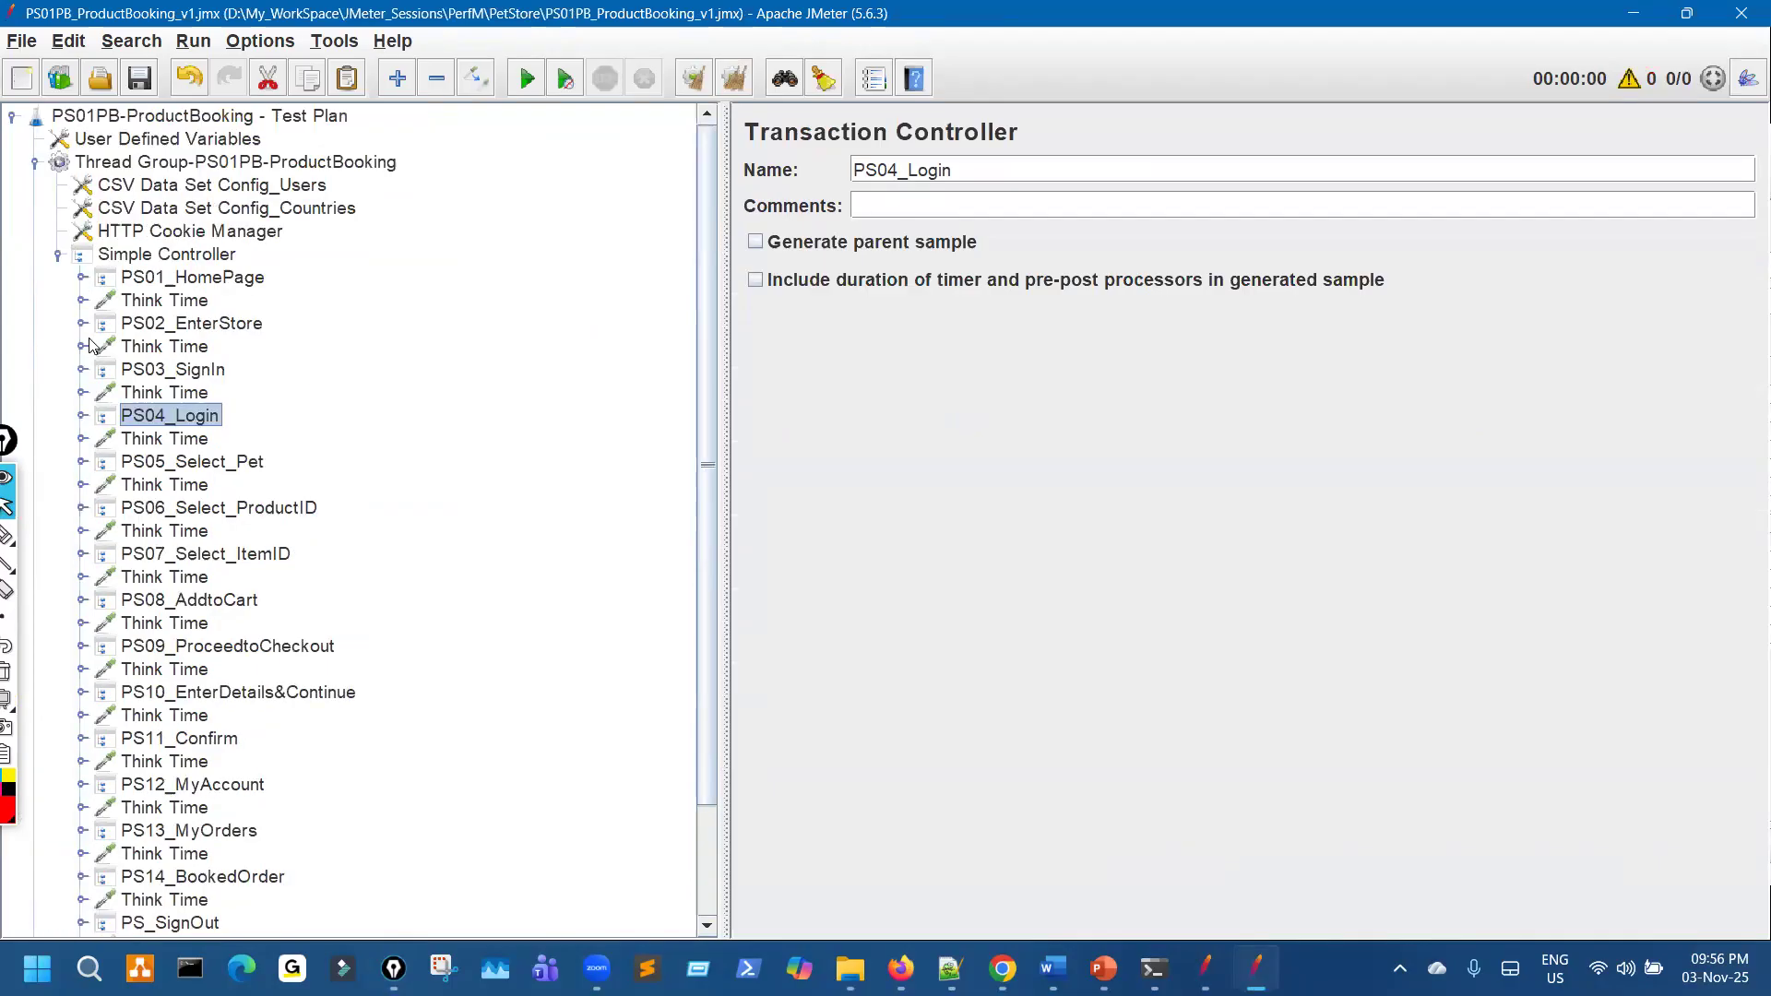
{"action": "left_click", "coordinate": [58, 257]}
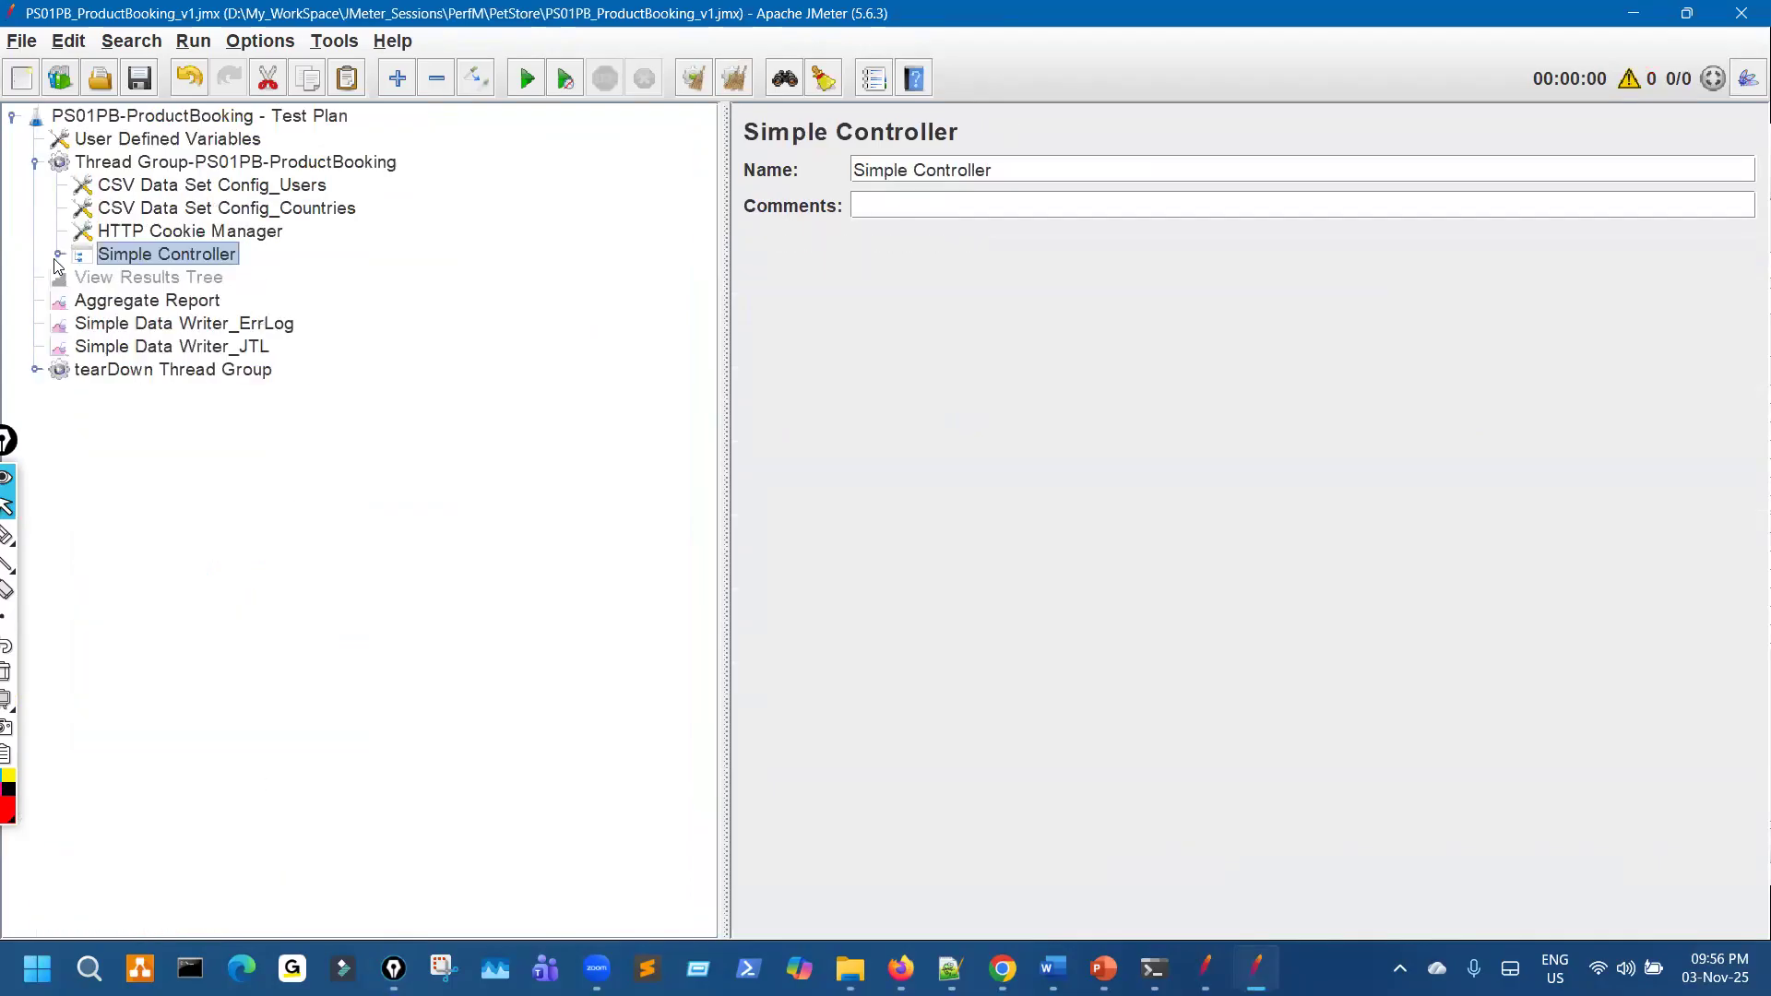
Disable the tearDown Thread Group, Simple Data Writer_JTL and Simple Data Writer_ErrLog, and enable View Results Tree
{"action": "left_click", "coordinate": [195, 370]}
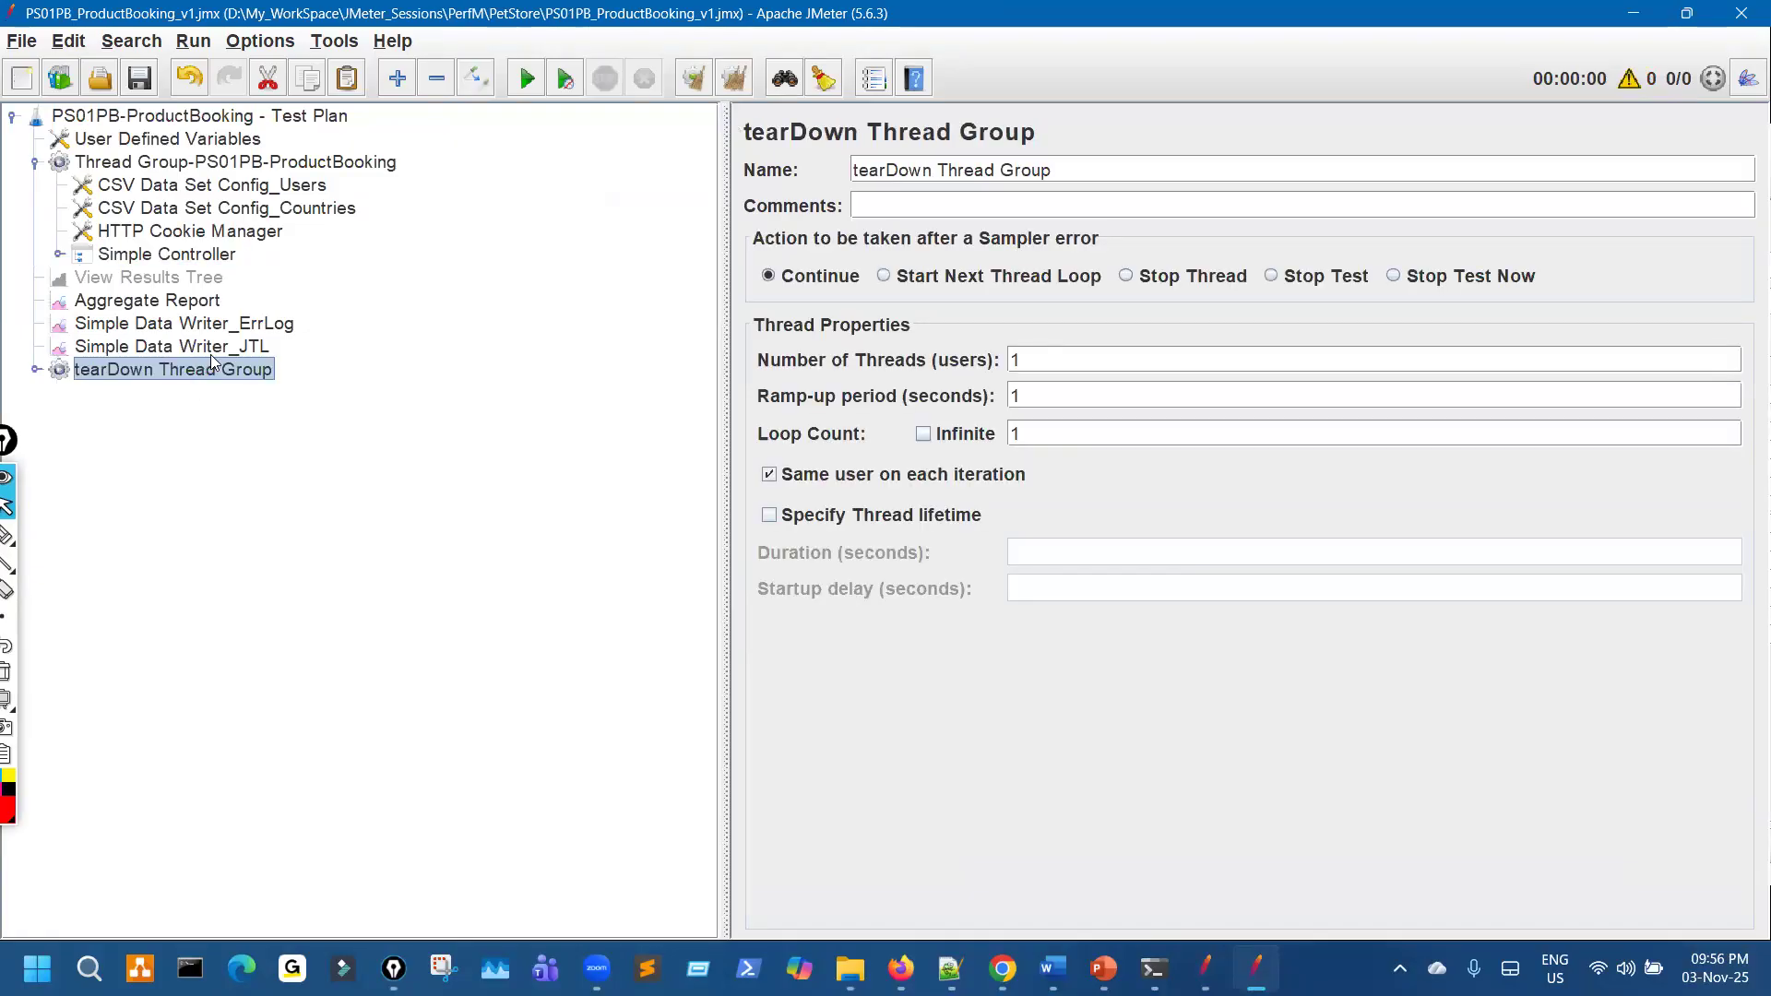
{"action": "left_click", "coordinate": [223, 346], "text": "ctrl"}
{"action": "left_click", "coordinate": [236, 330], "text": "ctrl"}
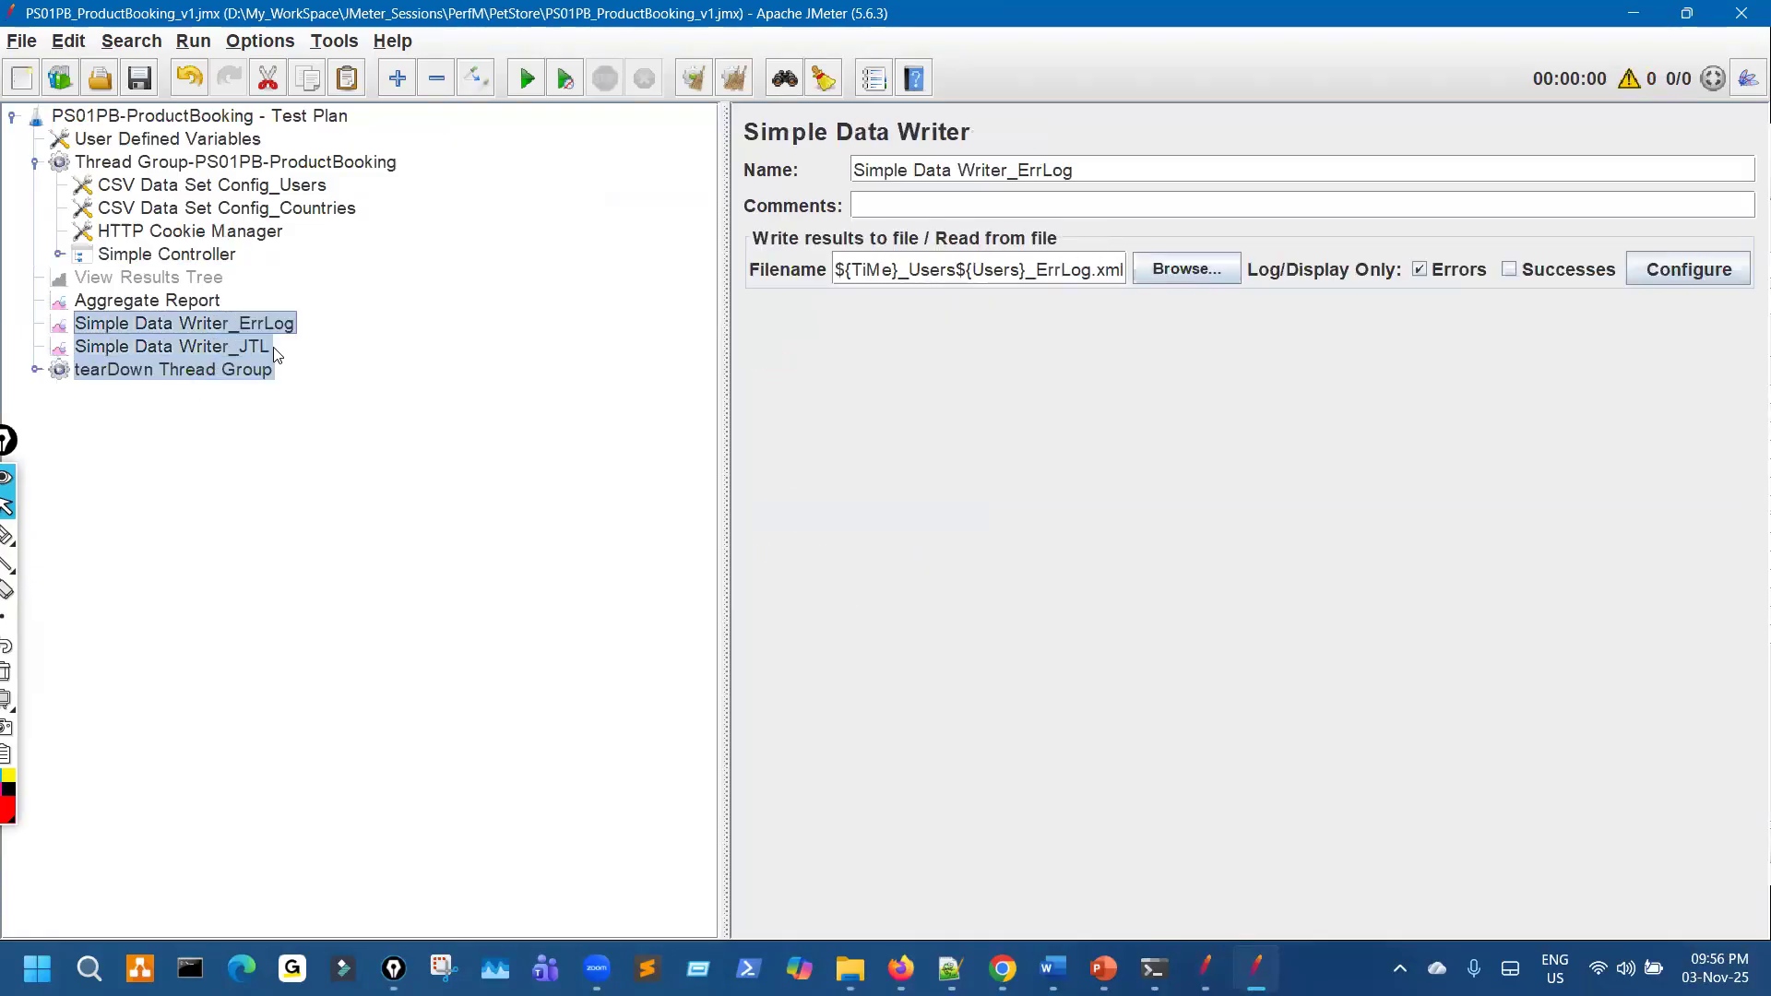
{"action": "key", "text": "ctrl+t"}
{"action": "left_click", "coordinate": [208, 278]}
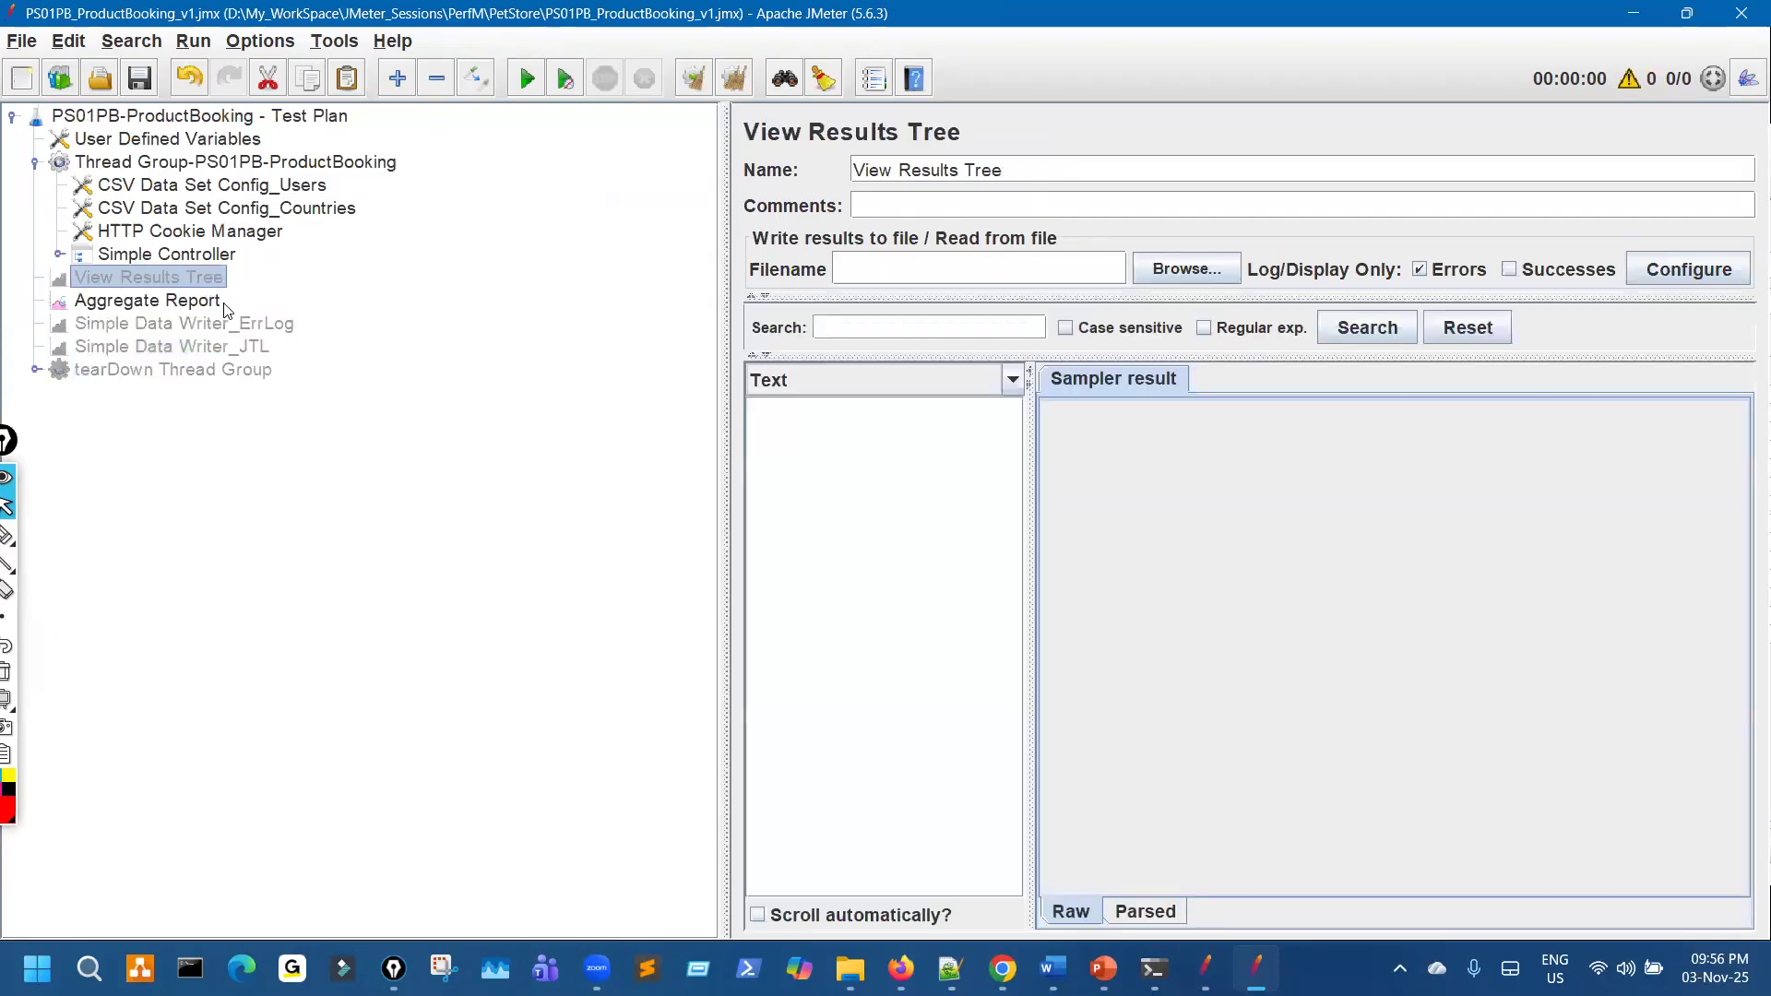
{"action": "key", "text": "ctrl+t"}
Expand the Simple Controller and add a View Results in Table listener to the PS01PB-ProductBooking test plan
{"action": "left_click", "coordinate": [59, 254]}
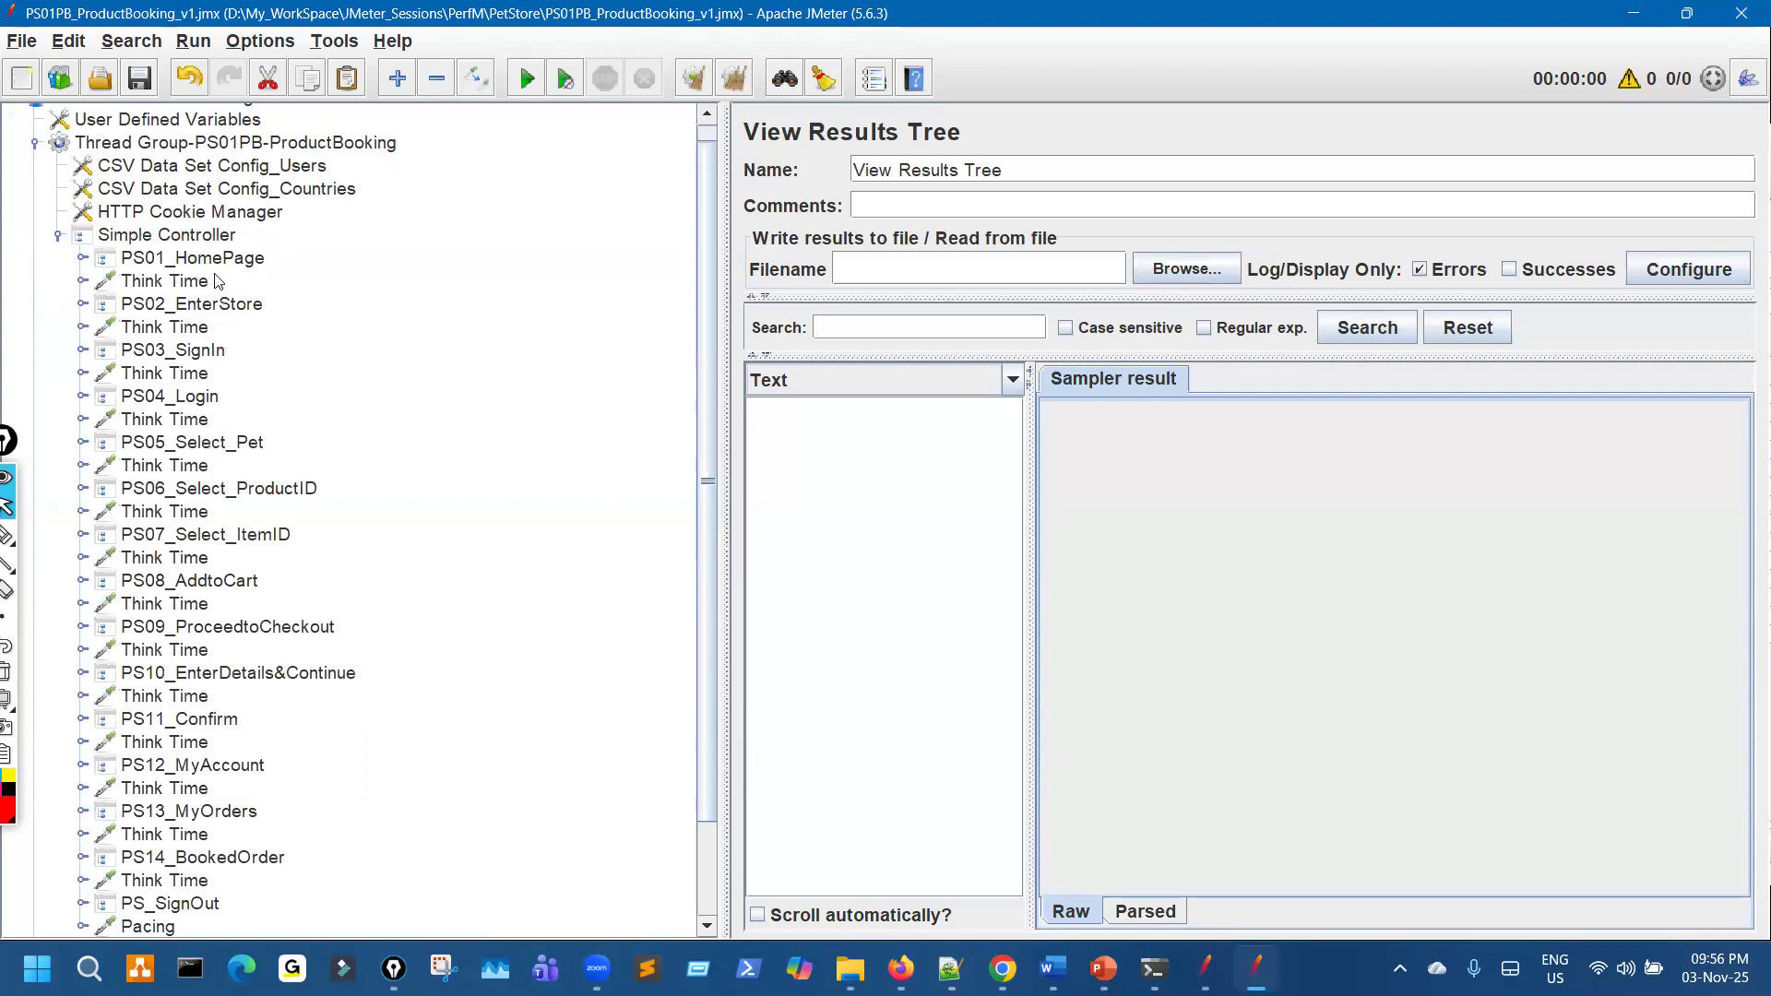
{"action": "left_click", "coordinate": [241, 263]}
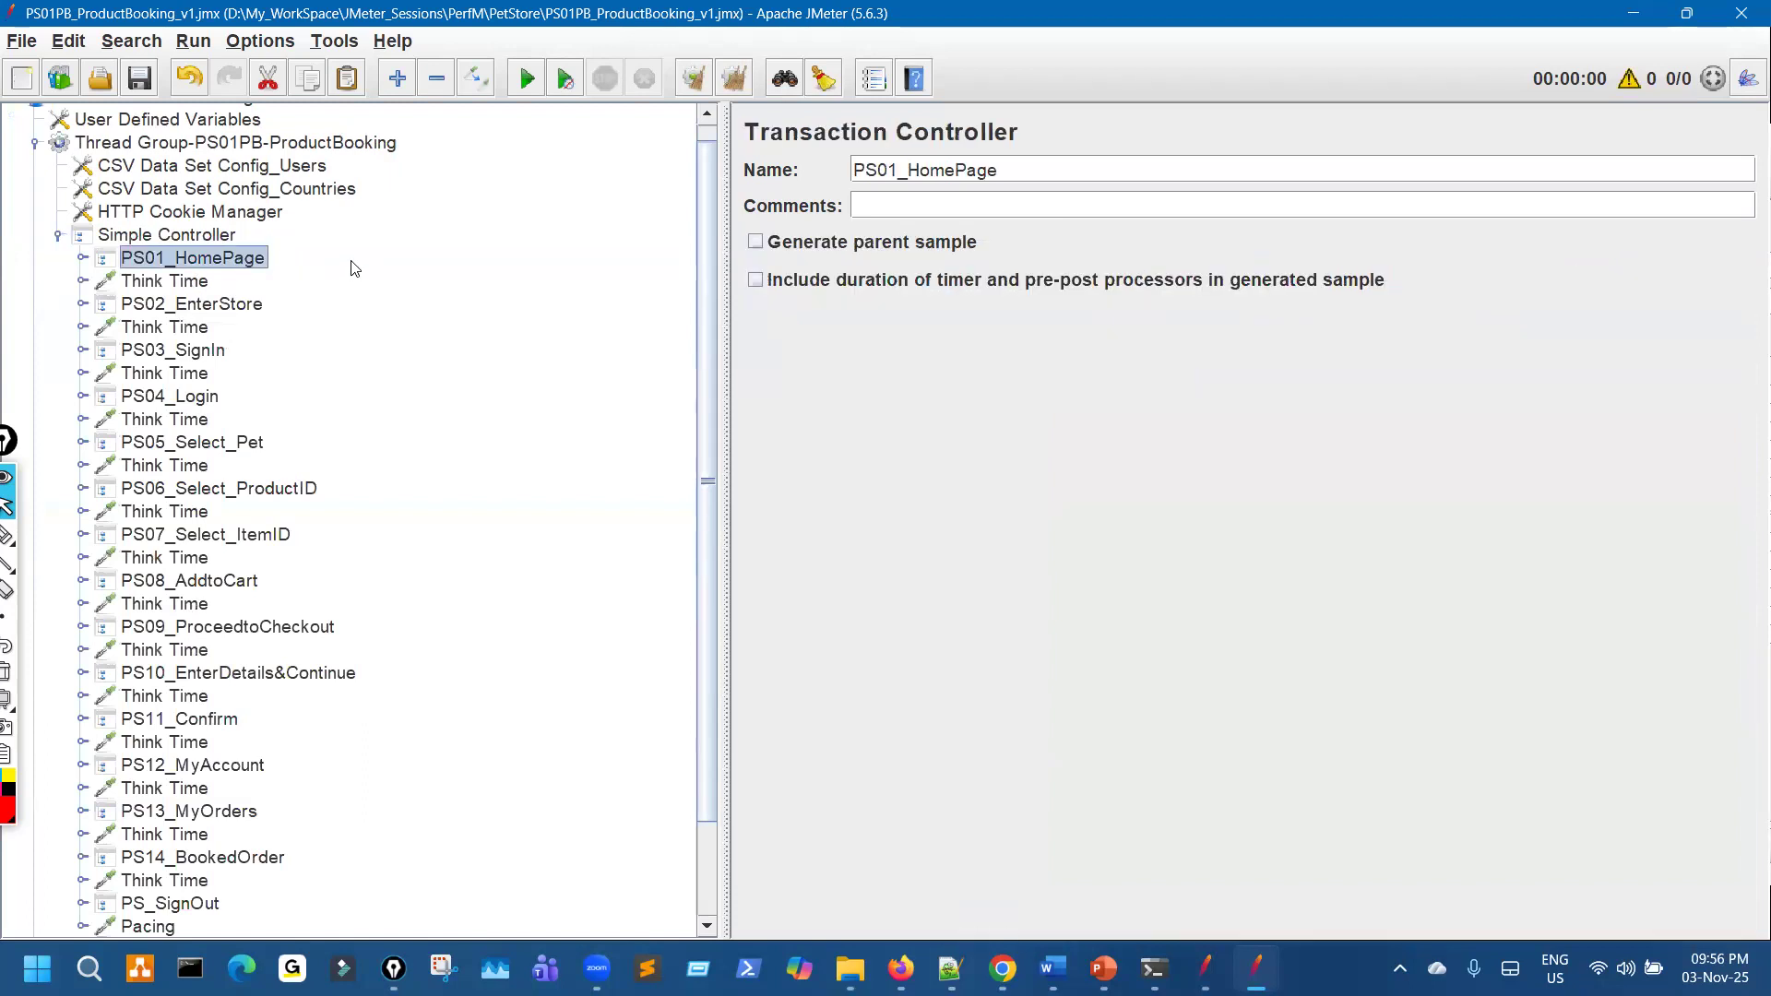
{"action": "scroll", "coordinate": [276, 259], "scroll_direction": "up", "scroll_amount": 1}
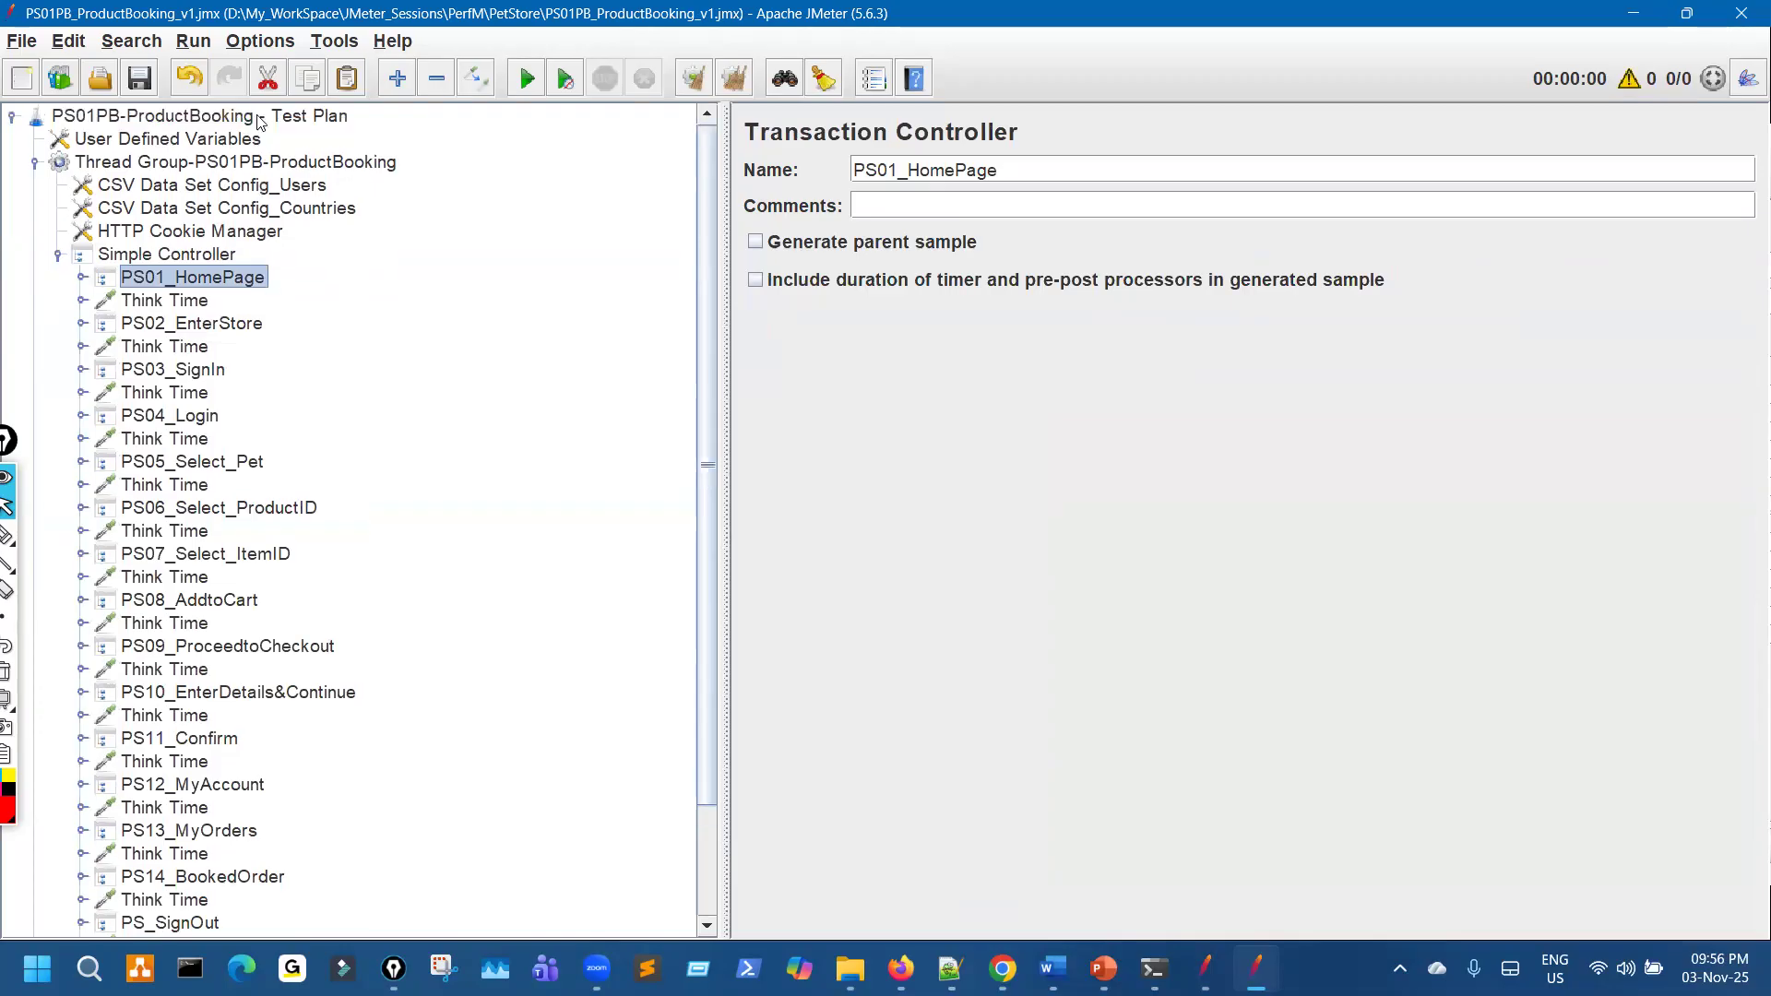
{"action": "left_click", "coordinate": [184, 120]}
{"action": "right_click", "coordinate": [192, 124]}
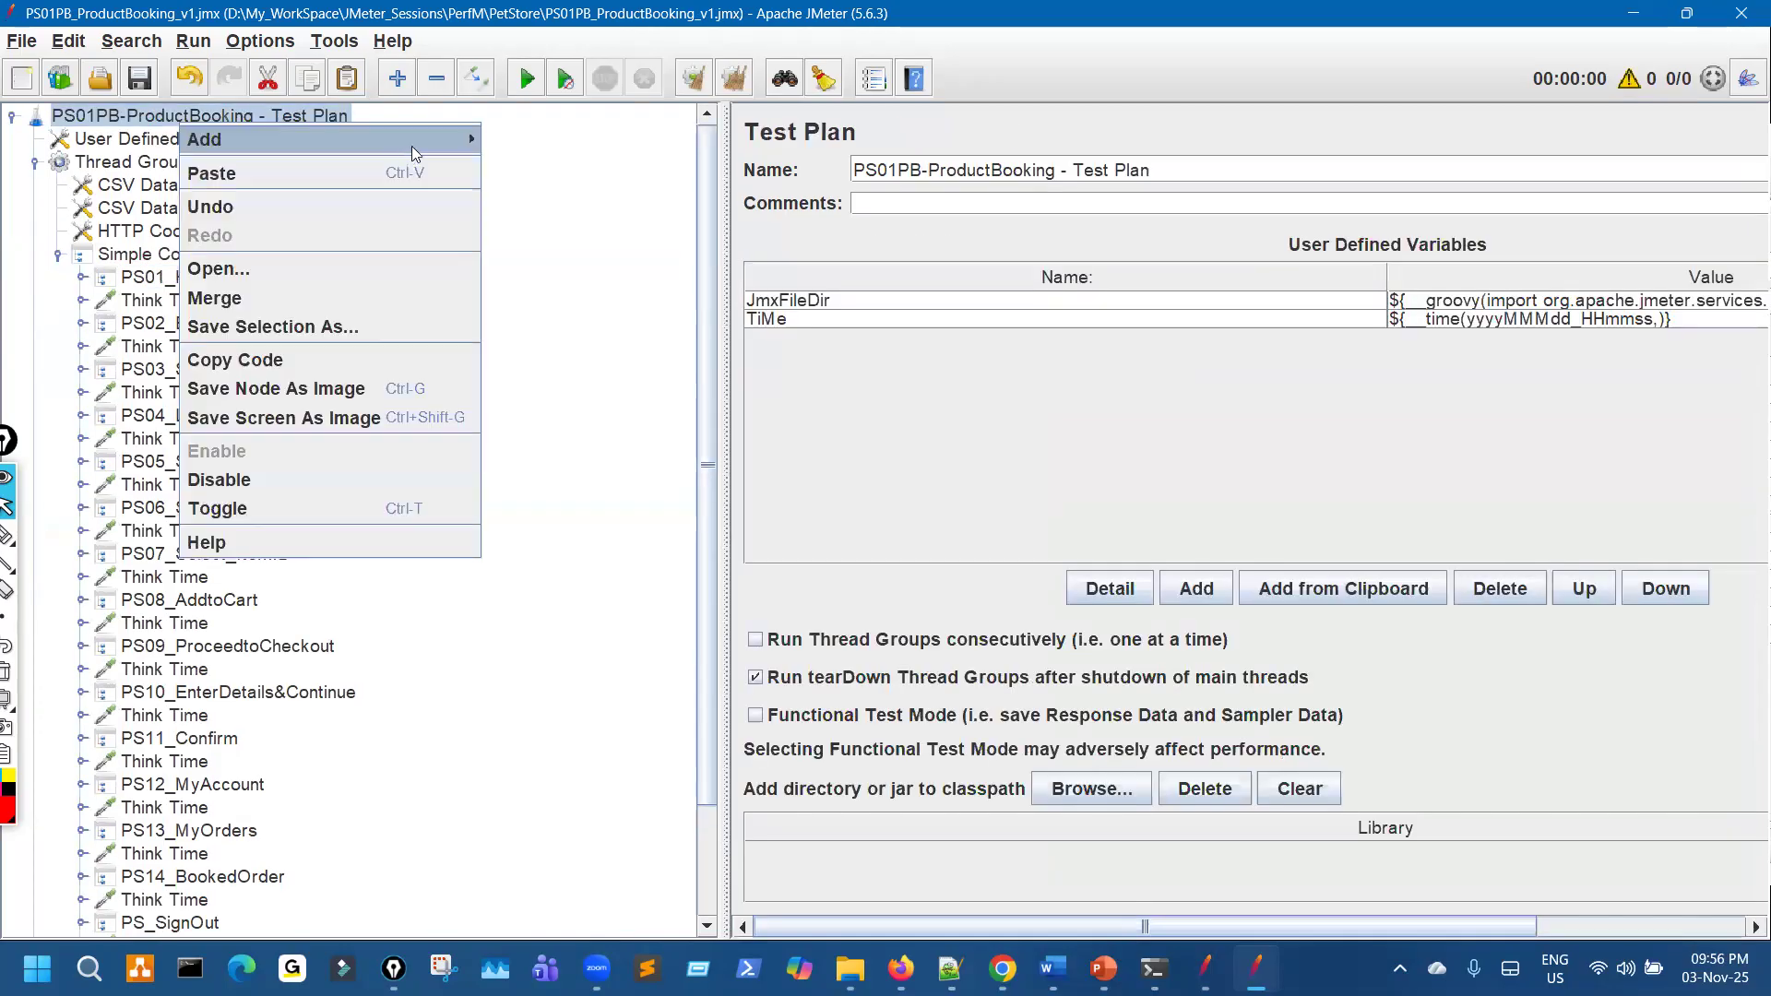
{"action": "mouse_move", "coordinate": [411, 145]}
{"action": "mouse_move", "coordinate": [603, 198]}
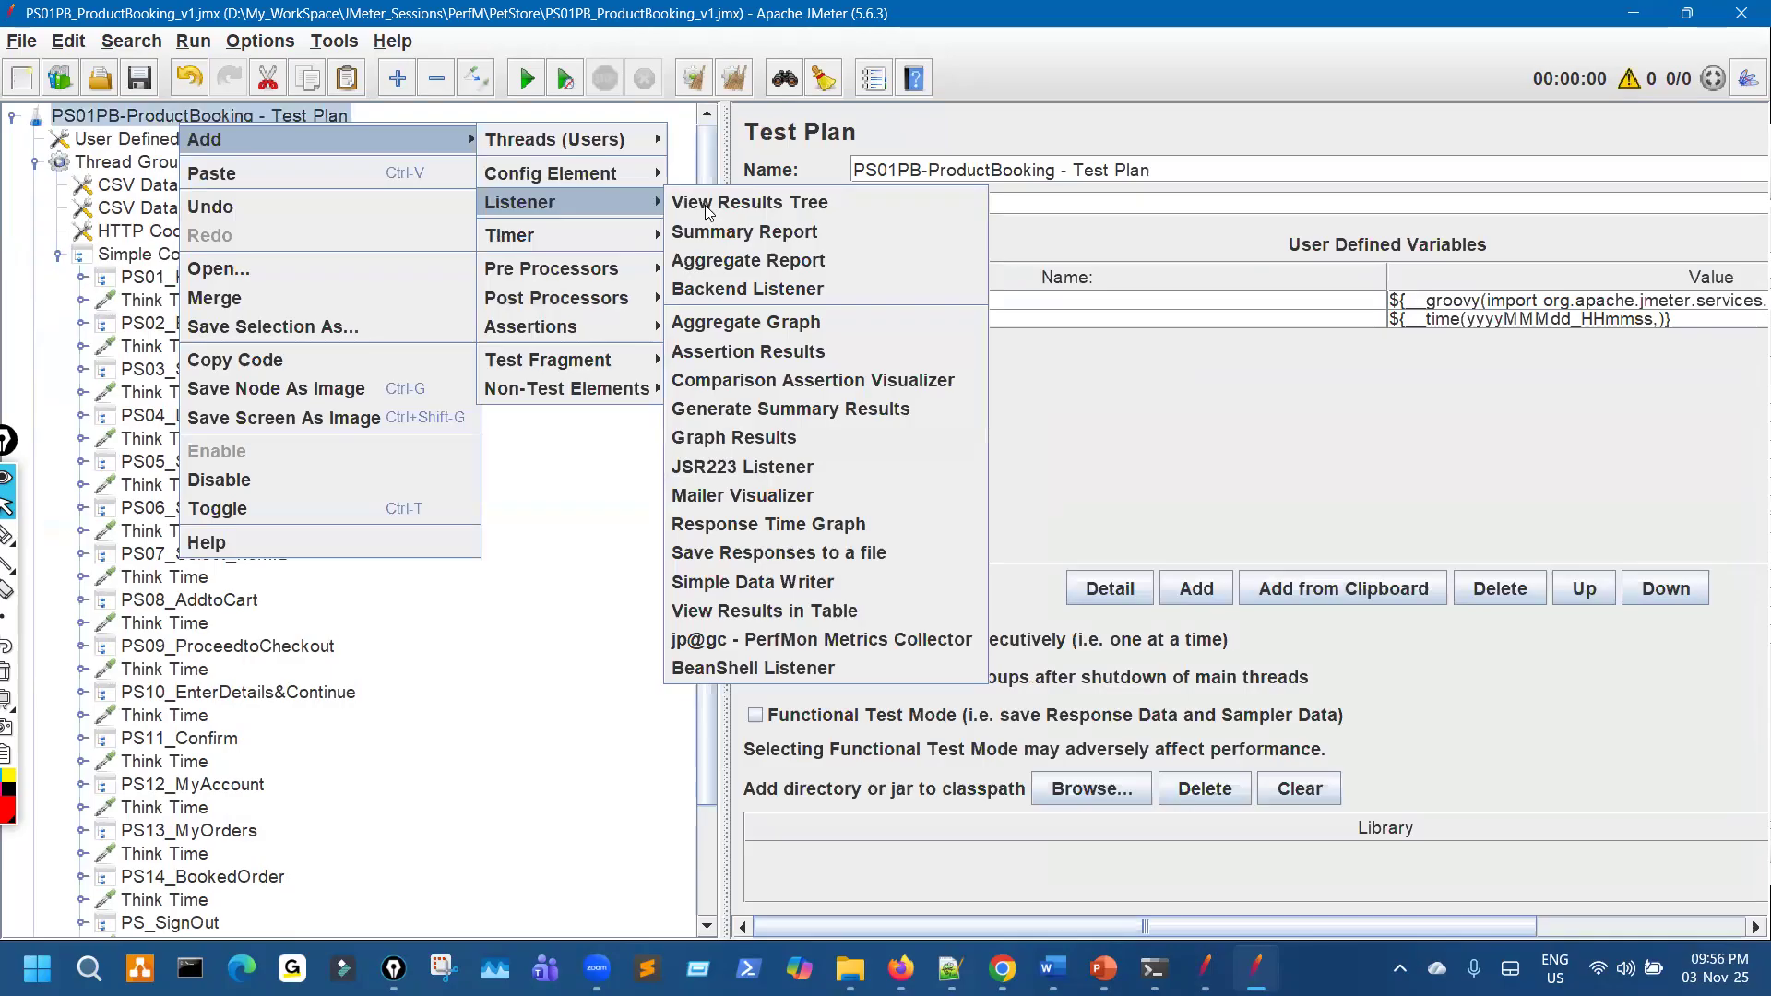
{"action": "left_click", "coordinate": [747, 611]}
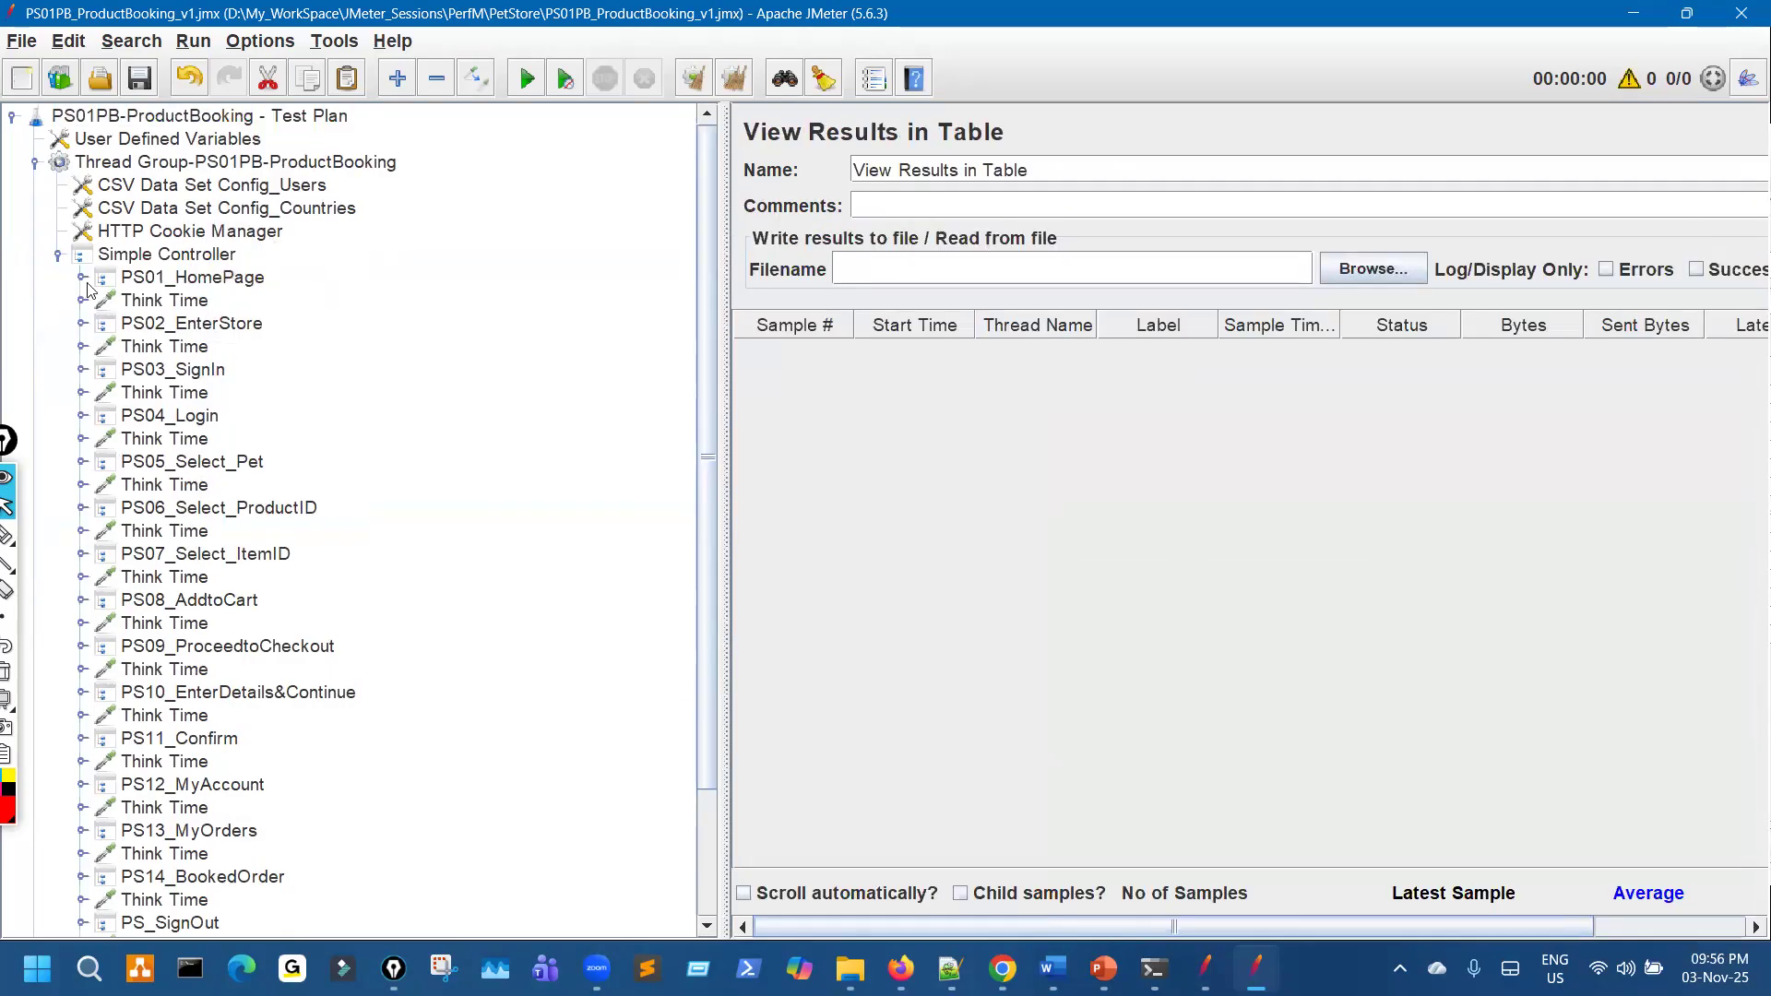
Set the default value of the Users variable to 10 in User Defined Variables
{"action": "left_click", "coordinate": [212, 140]}
{"action": "left_click_drag", "start_coordinate": [453, 223], "coordinate": [398, 221]}
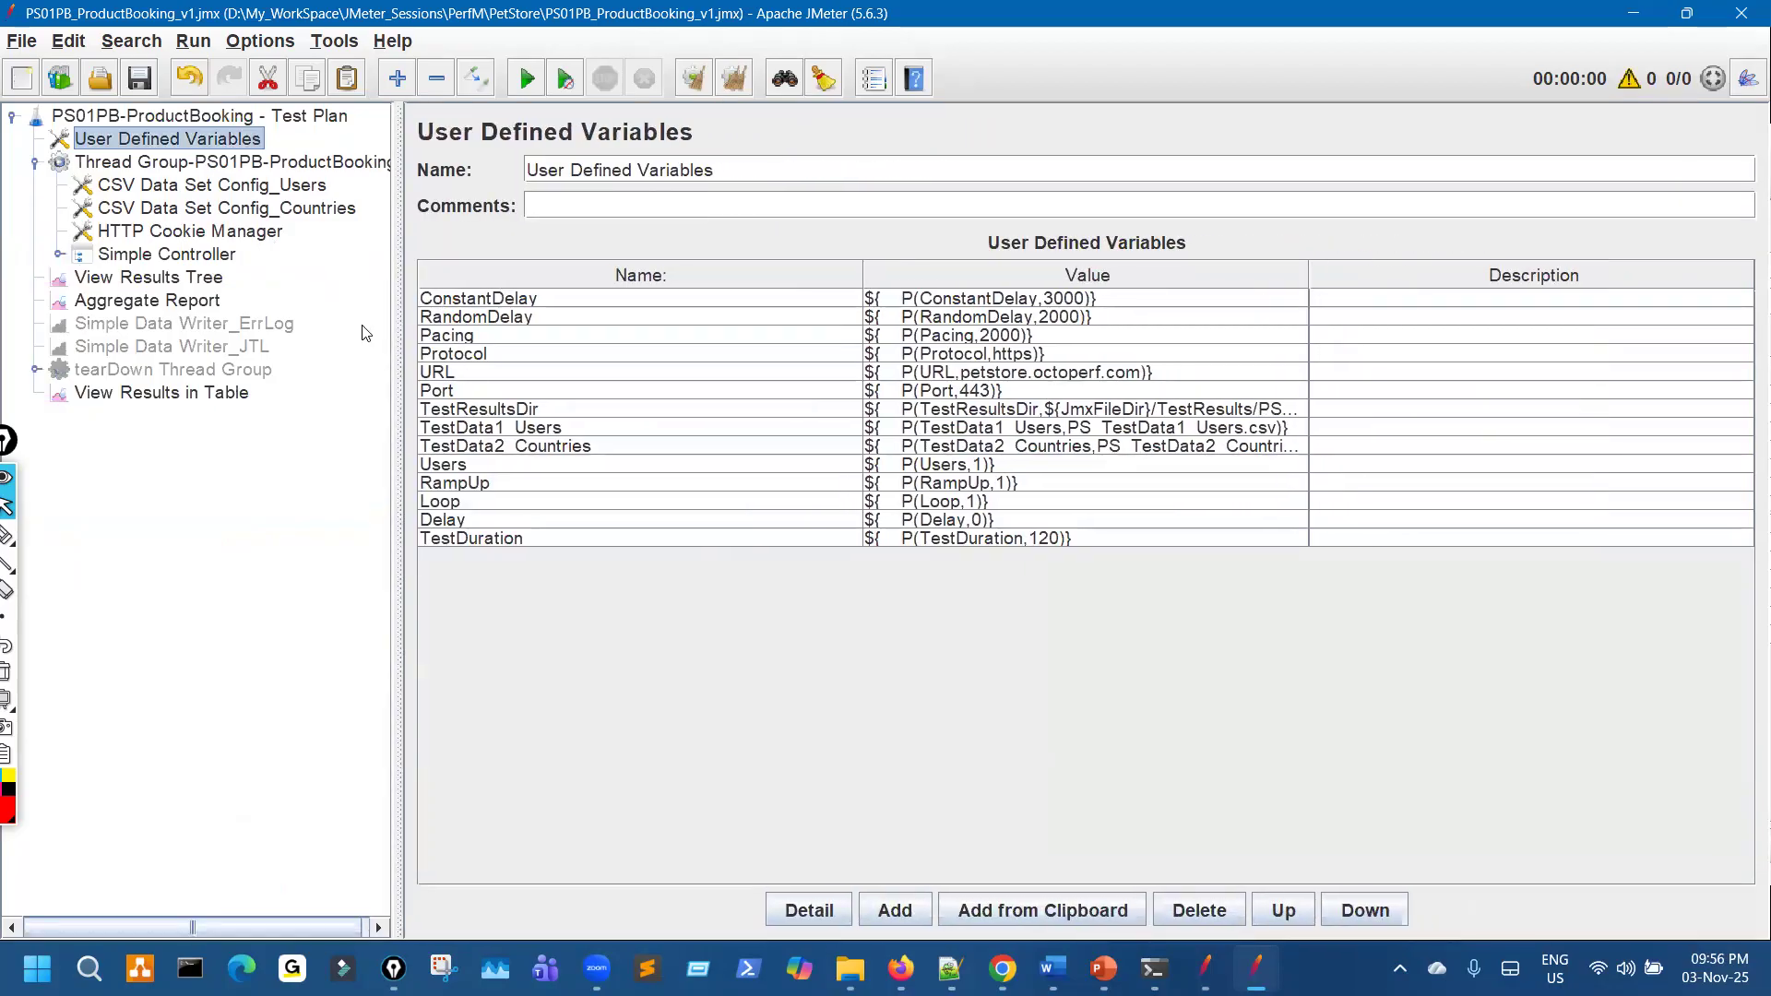
{"action": "double_click", "coordinate": [985, 467]}
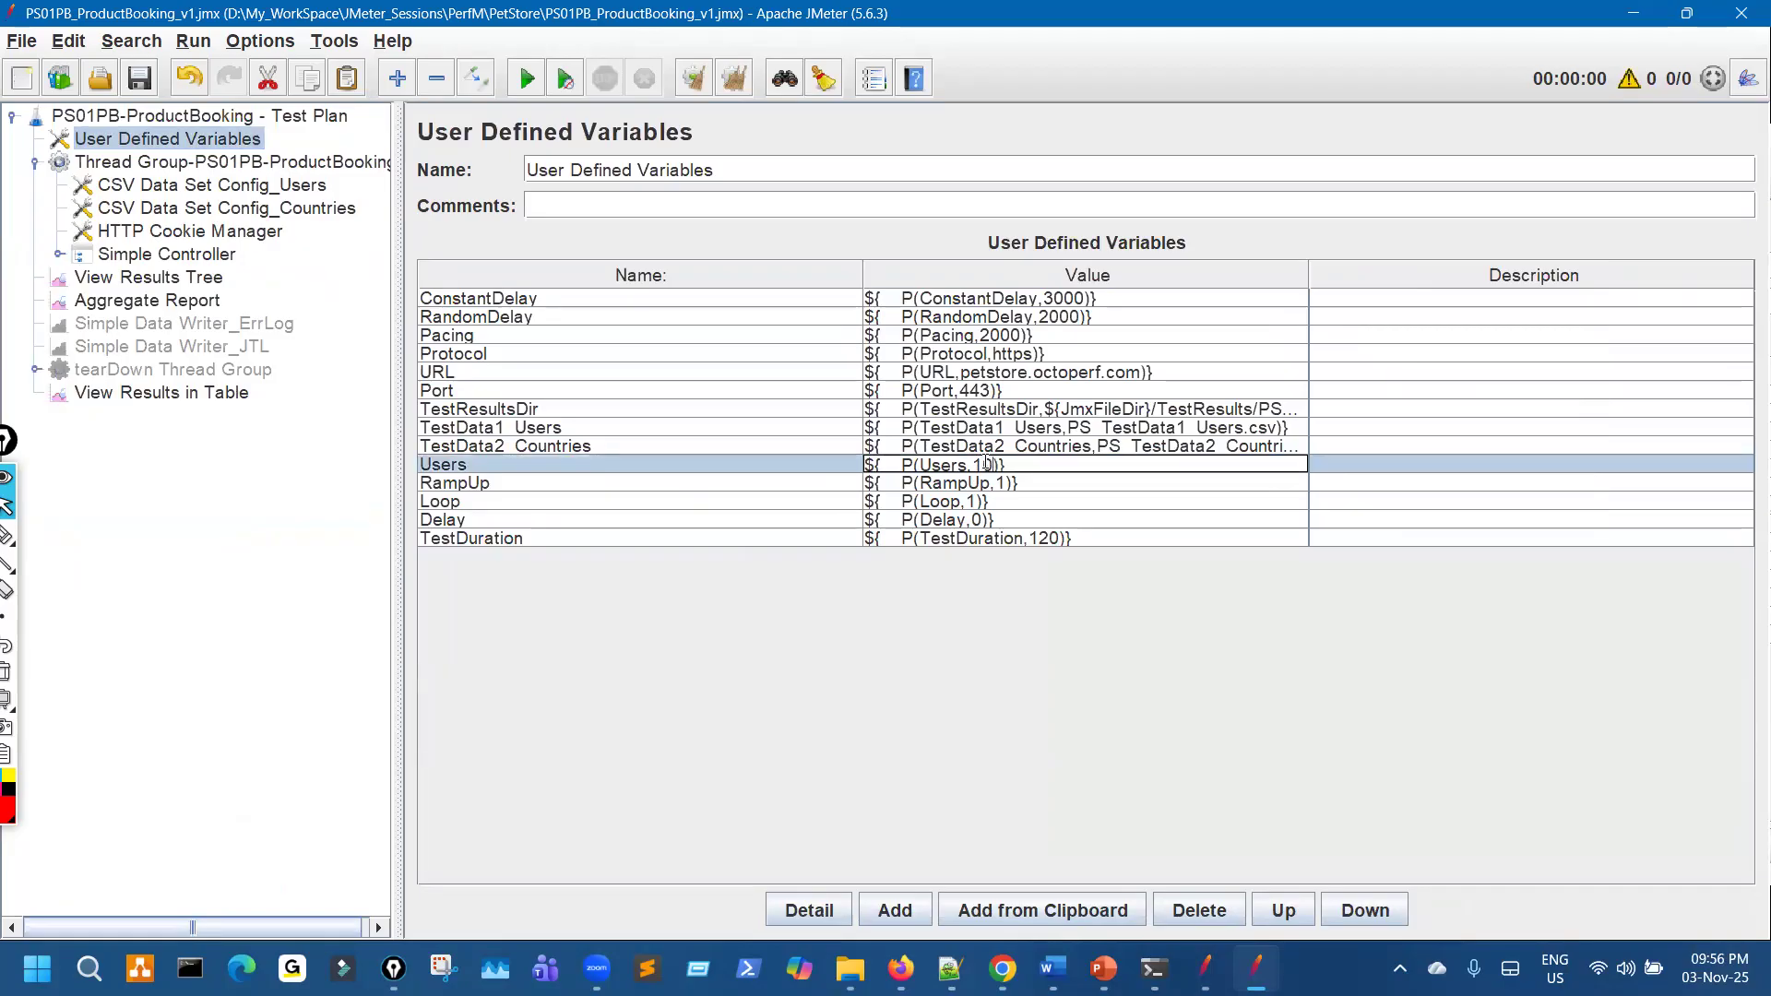
Disable every element in the Simple Controller from the first Think Time through Pacing, leaving only PS01_HomePage enabled
{"action": "left_click", "coordinate": [59, 254]}
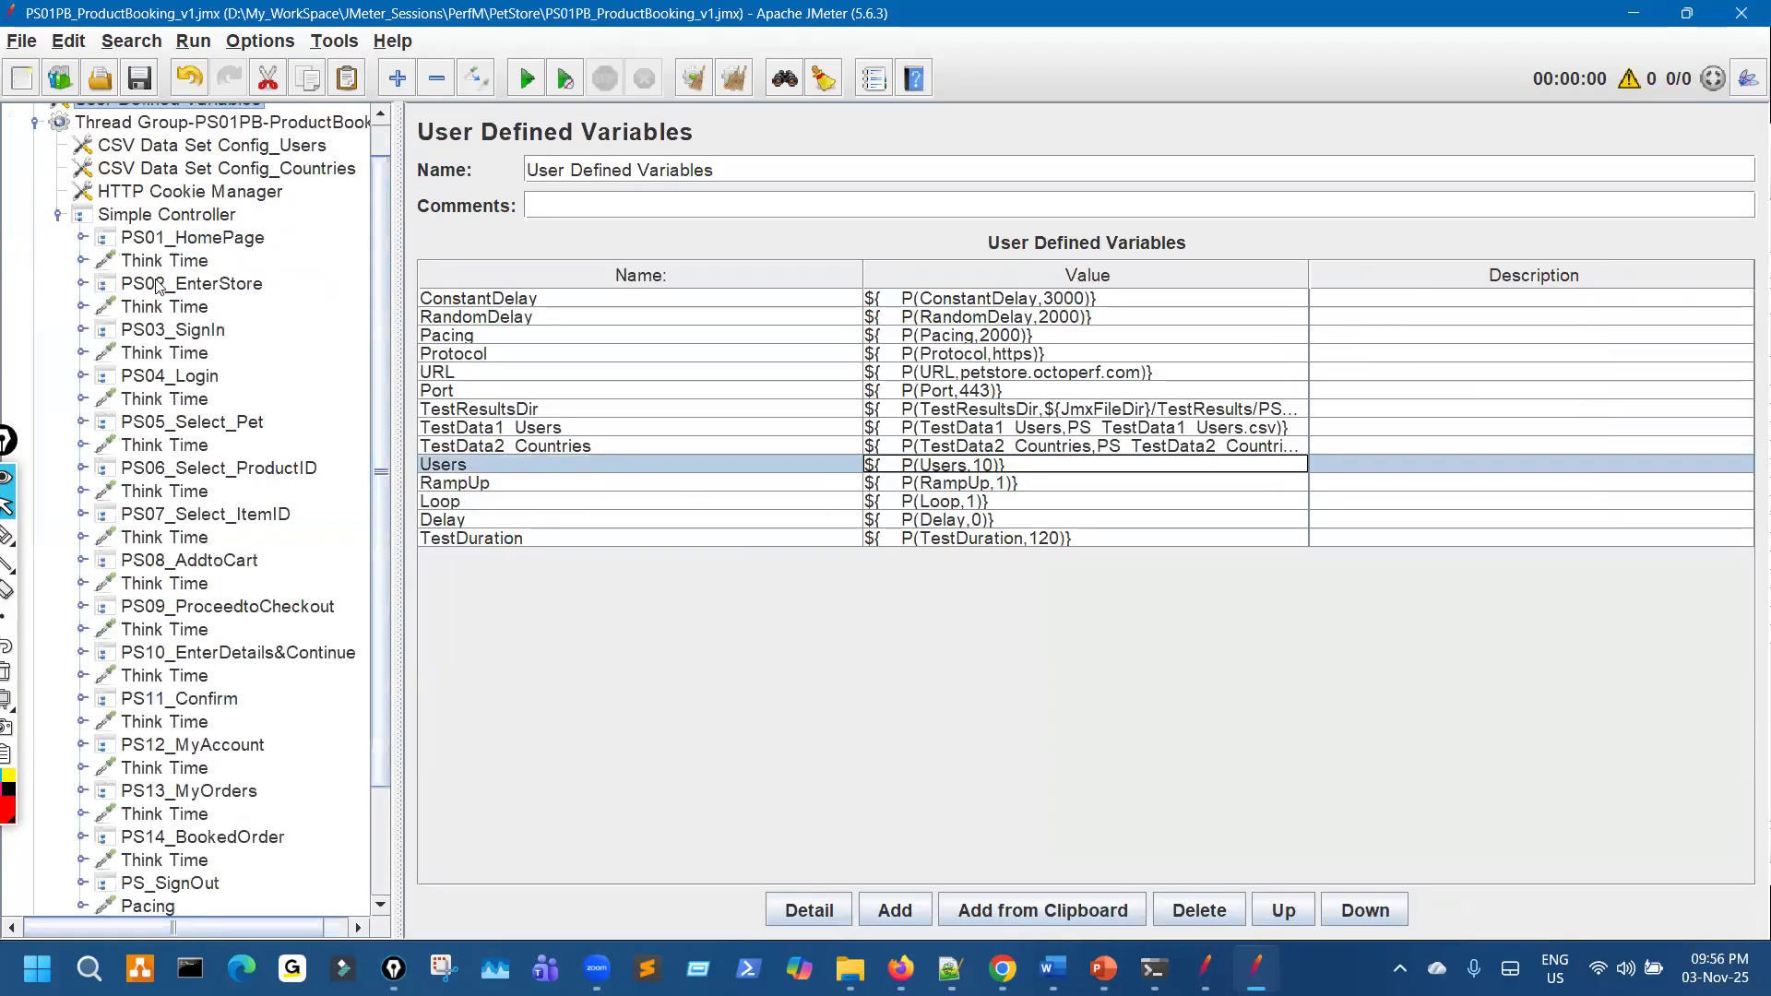
{"action": "left_click", "coordinate": [164, 262]}
{"action": "scroll", "coordinate": [180, 462], "scroll_direction": "down", "scroll_amount": 2}
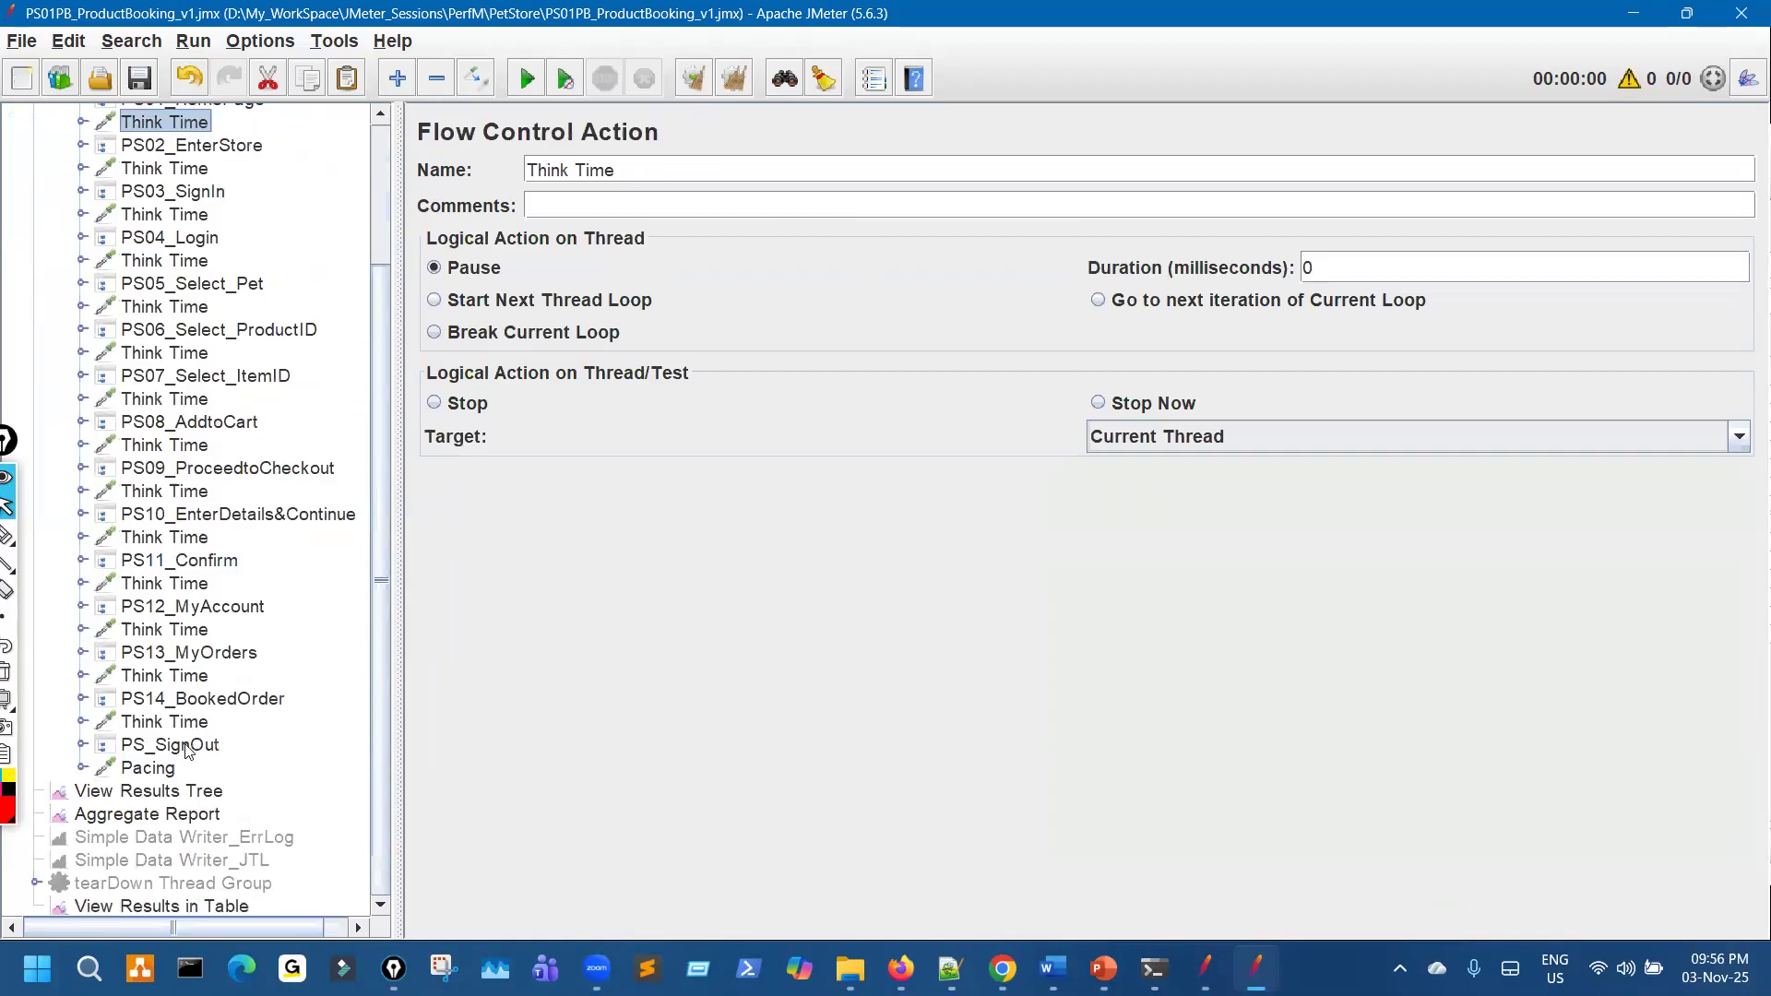
{"action": "left_click", "coordinate": [159, 767], "text": "shift"}
{"action": "key", "text": "ctrl+t"}
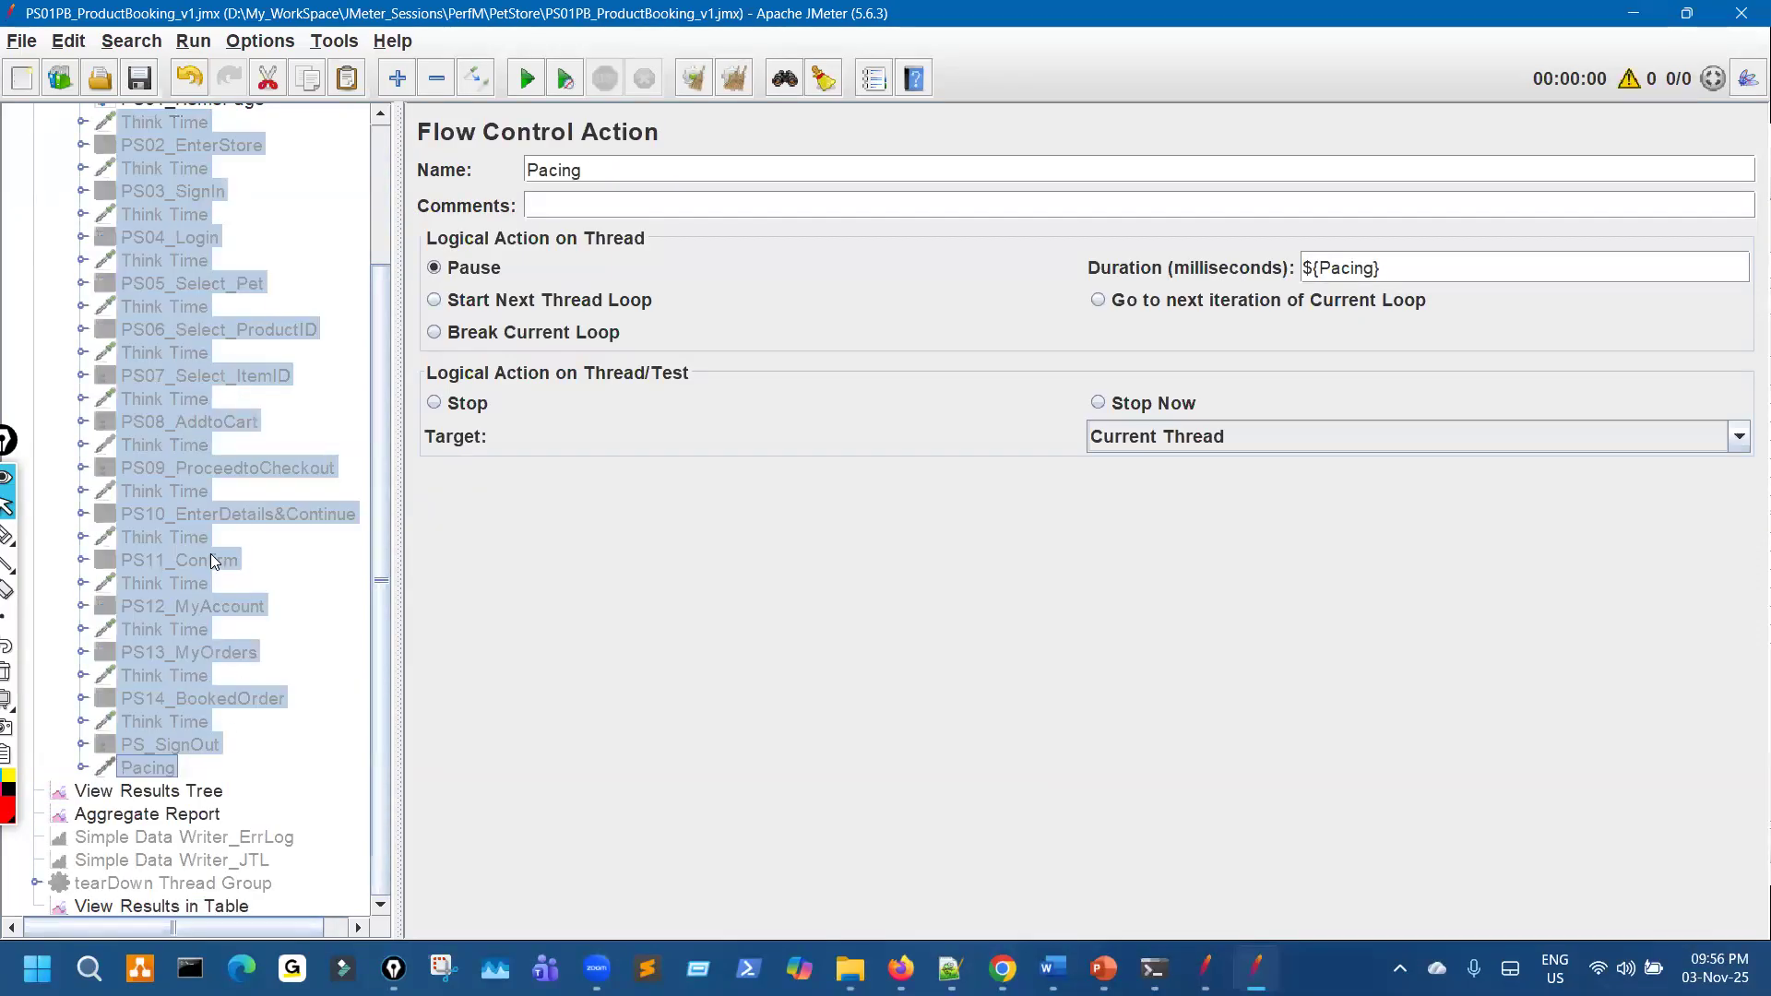
{"action": "scroll", "coordinate": [211, 507], "scroll_direction": "up", "scroll_amount": 3}
{"action": "left_click", "coordinate": [193, 278]}
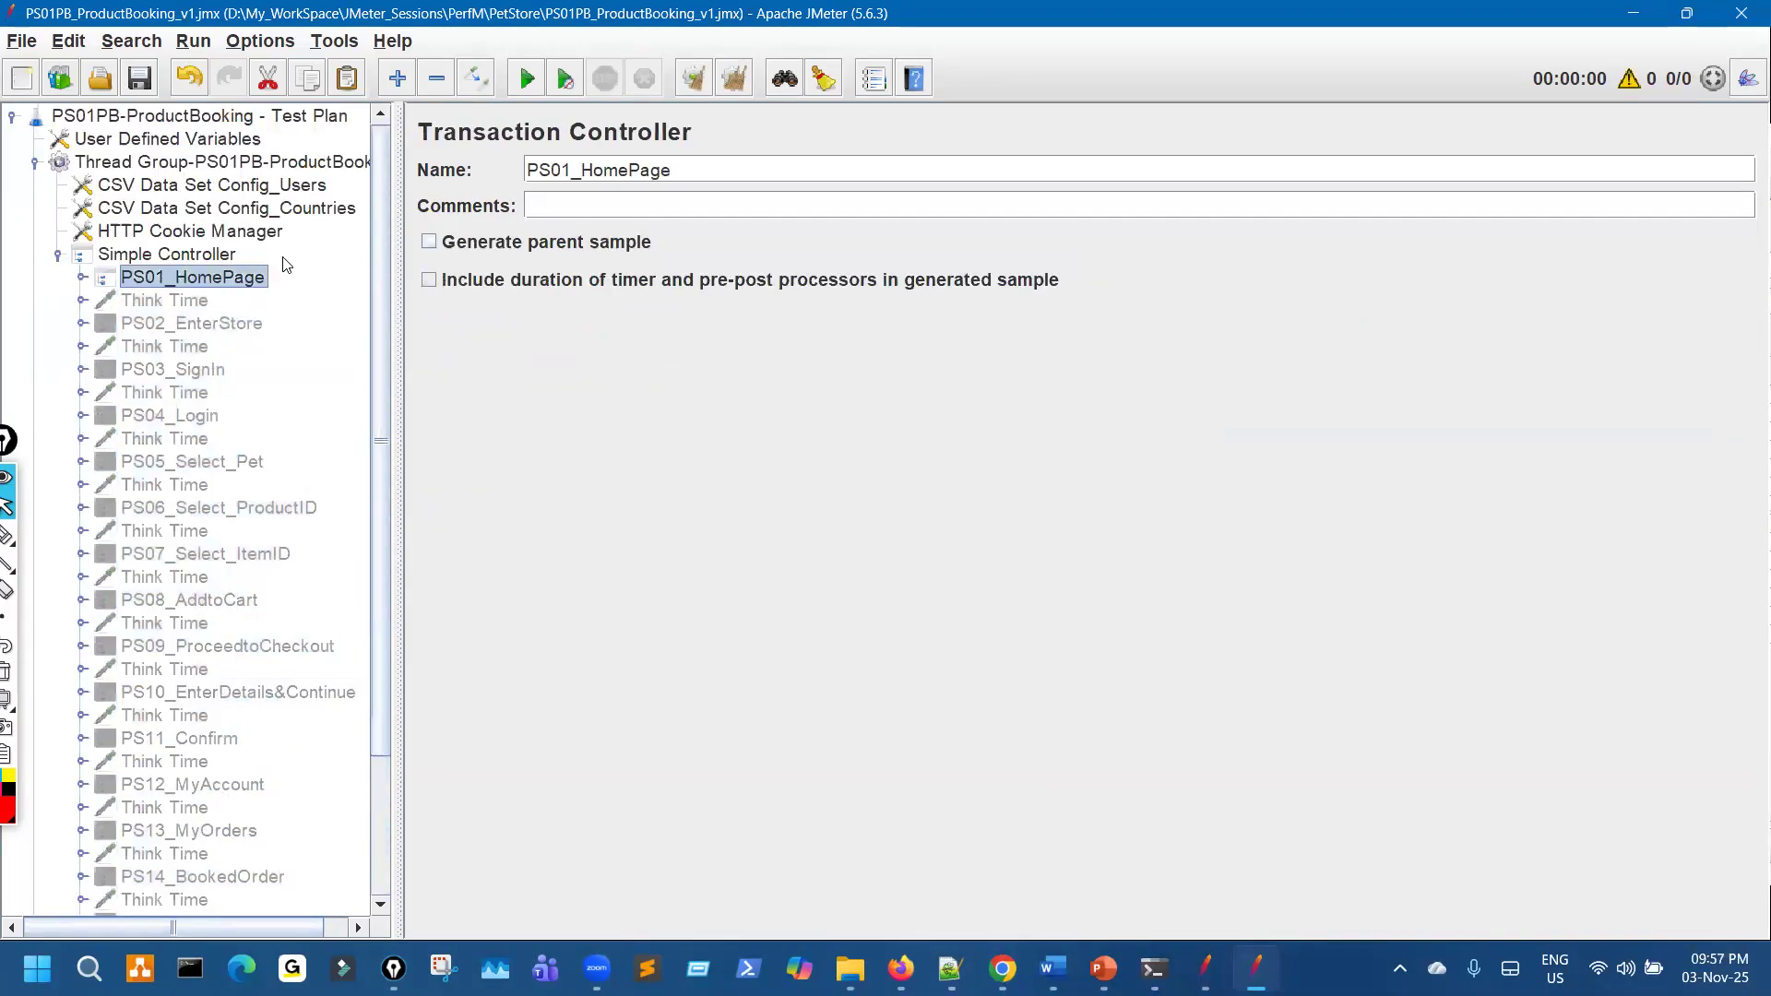
Turn off the Errors display filter in View Results Tree and run the test without pauses
{"action": "left_click", "coordinate": [247, 147]}
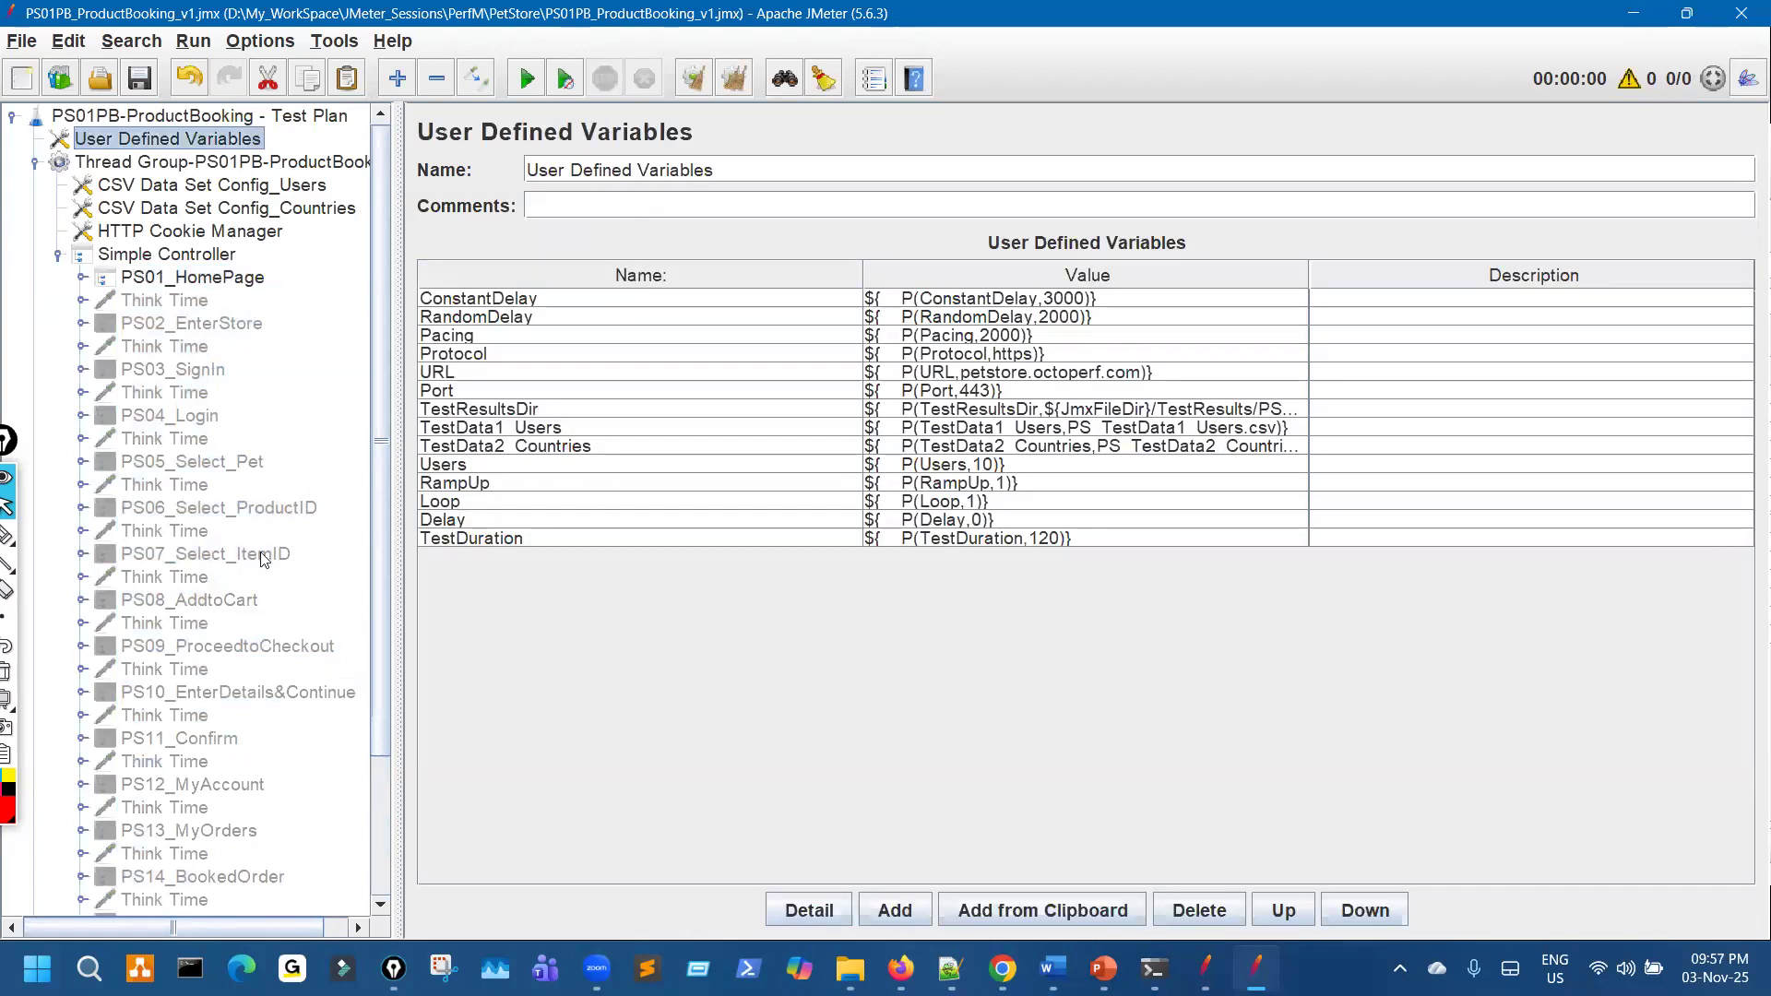
{"action": "scroll", "coordinate": [249, 563], "scroll_direction": "down", "scroll_amount": 3}
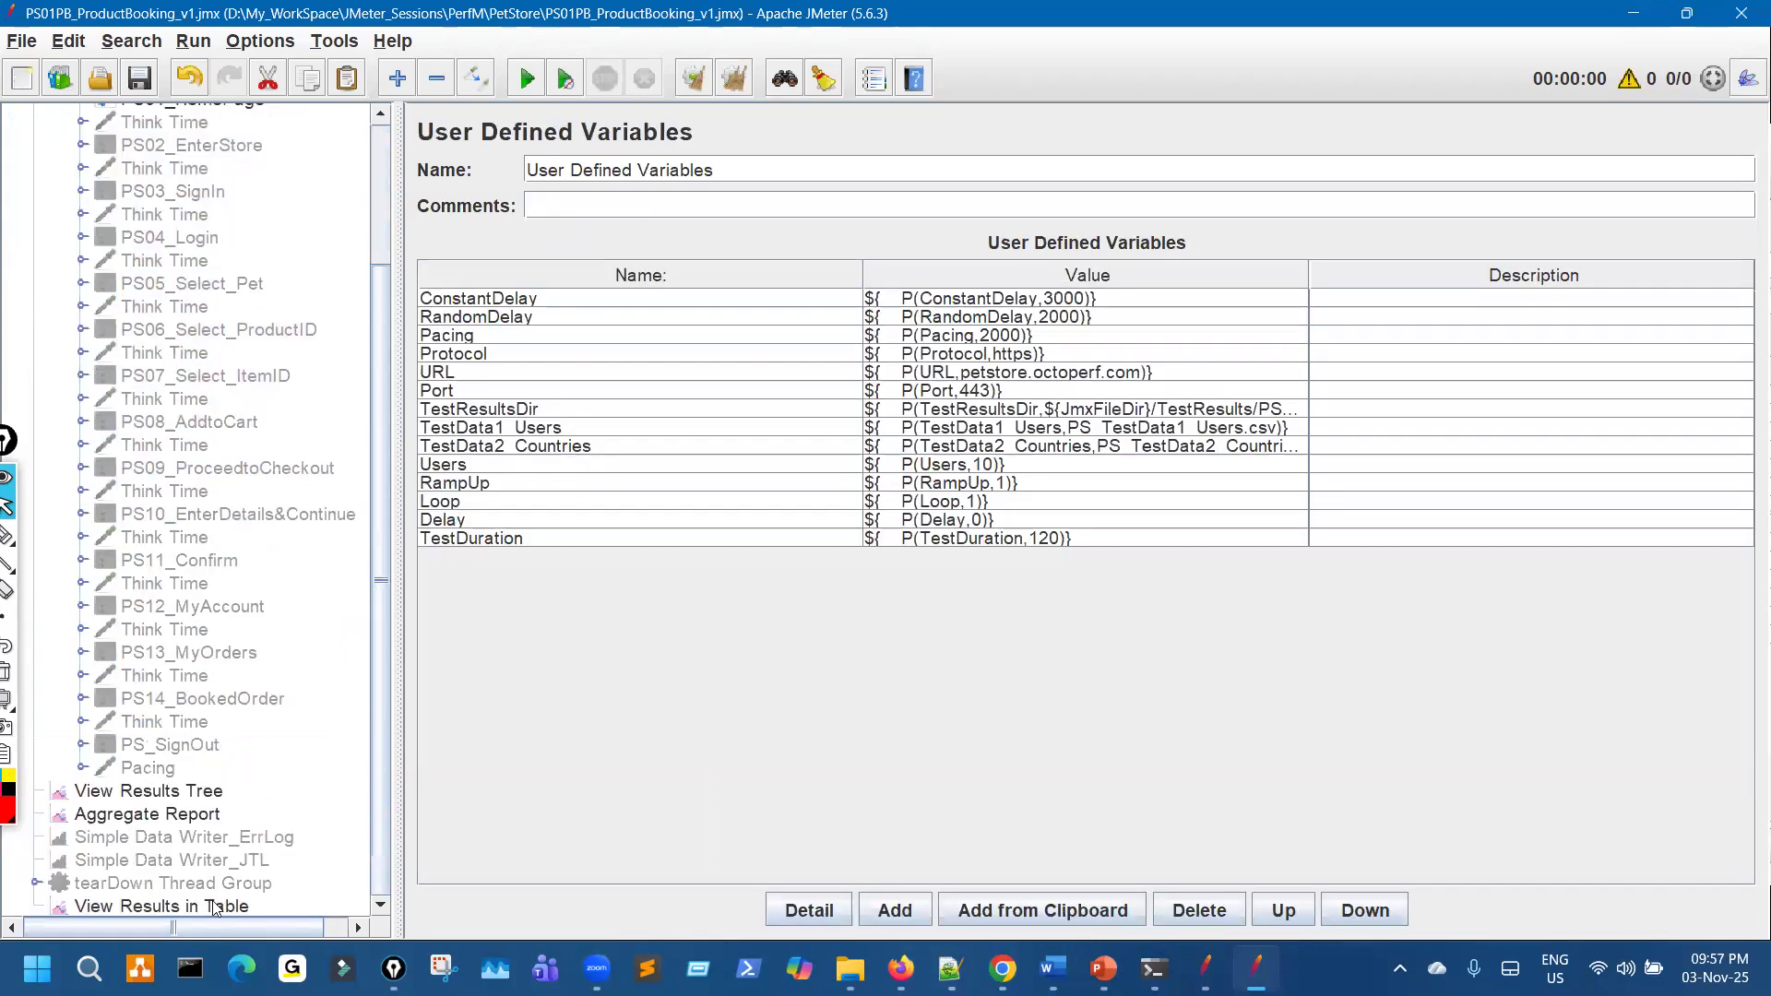
{"action": "left_click", "coordinate": [162, 906]}
{"action": "left_click", "coordinate": [175, 791]}
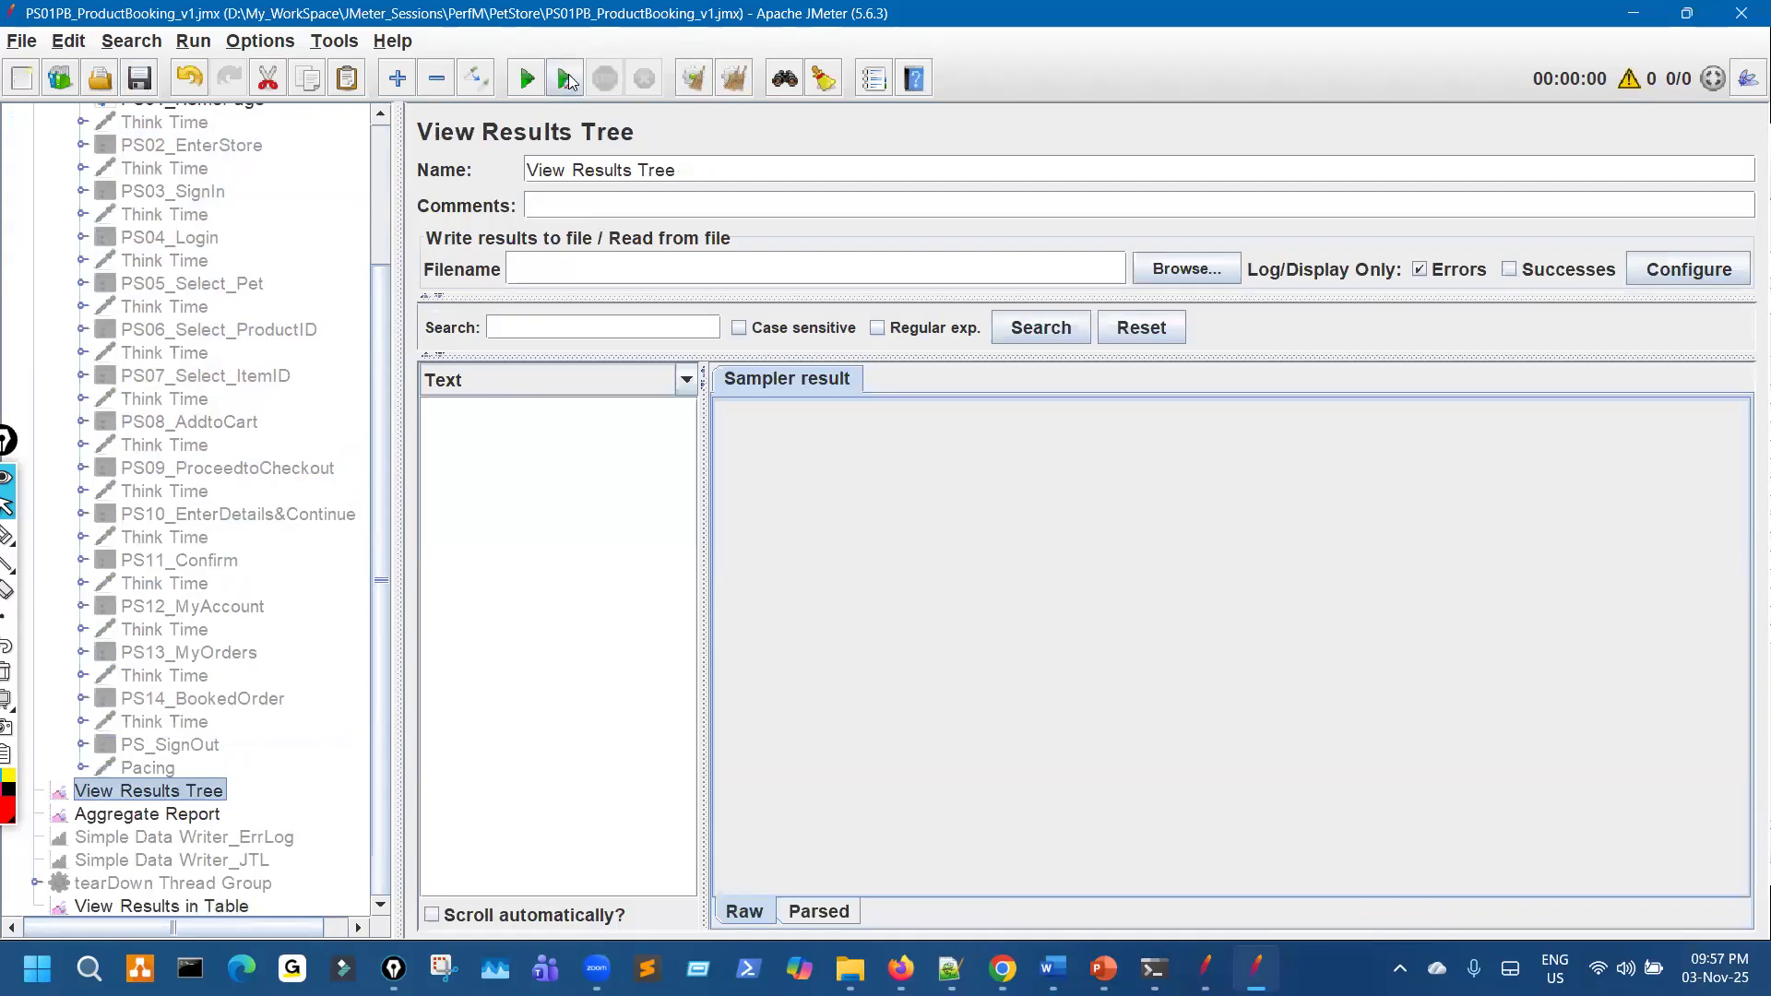
{"action": "left_click_drag", "start_coordinate": [708, 474], "coordinate": [838, 473]}
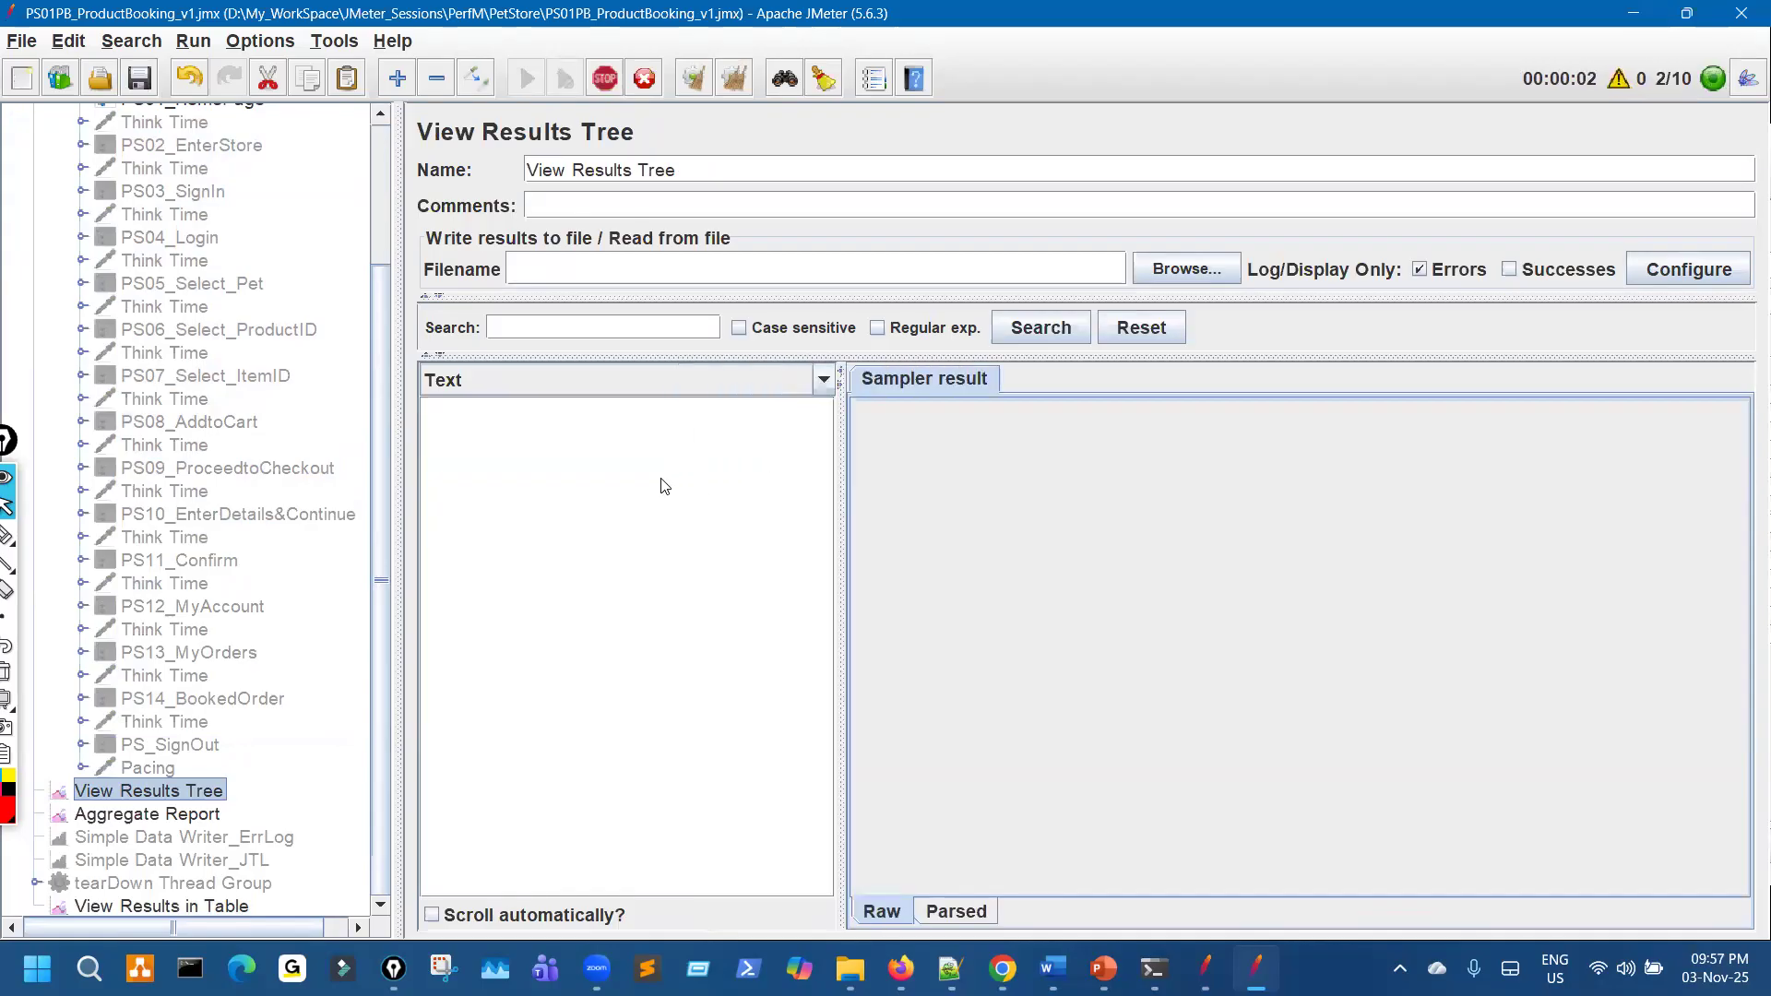
{"action": "left_click", "coordinate": [1419, 268]}
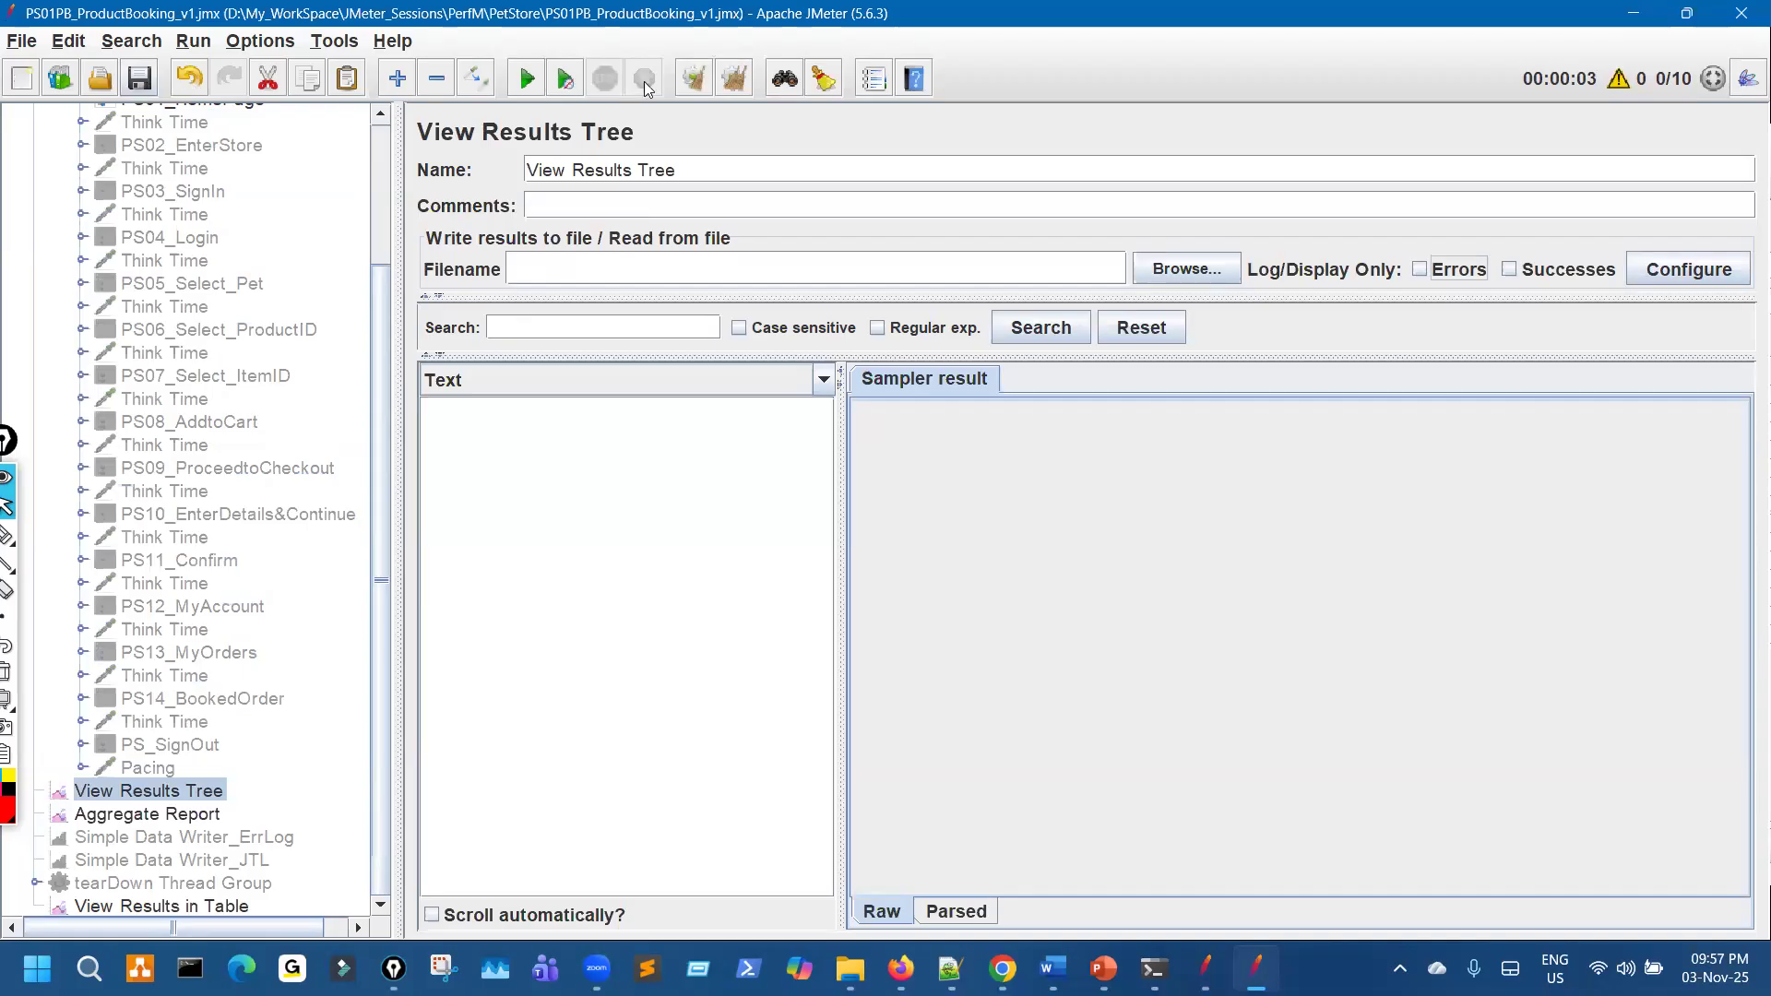
{"action": "left_click", "coordinate": [559, 81]}
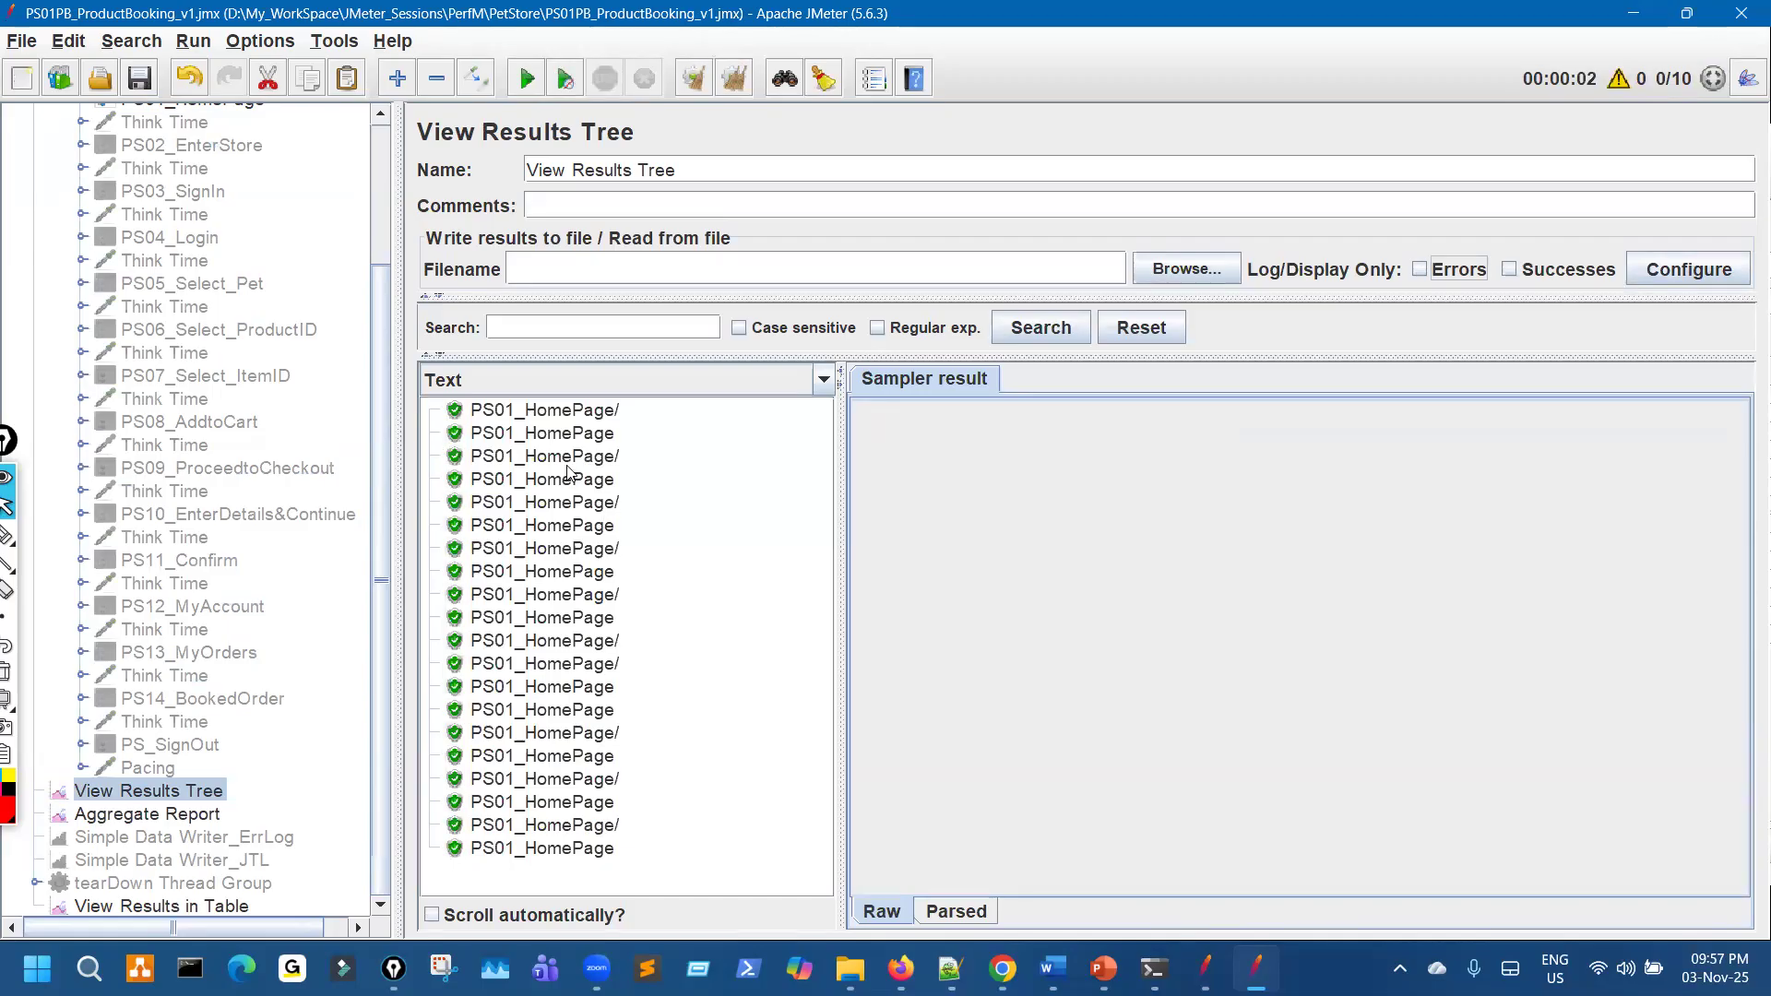
Inspect the load time and thread name of the first three PS01_HomePage/ samples in View Results Tree
{"action": "left_click", "coordinate": [603, 412]}
{"action": "double_click", "coordinate": [964, 468]}
{"action": "left_click", "coordinate": [604, 458]}
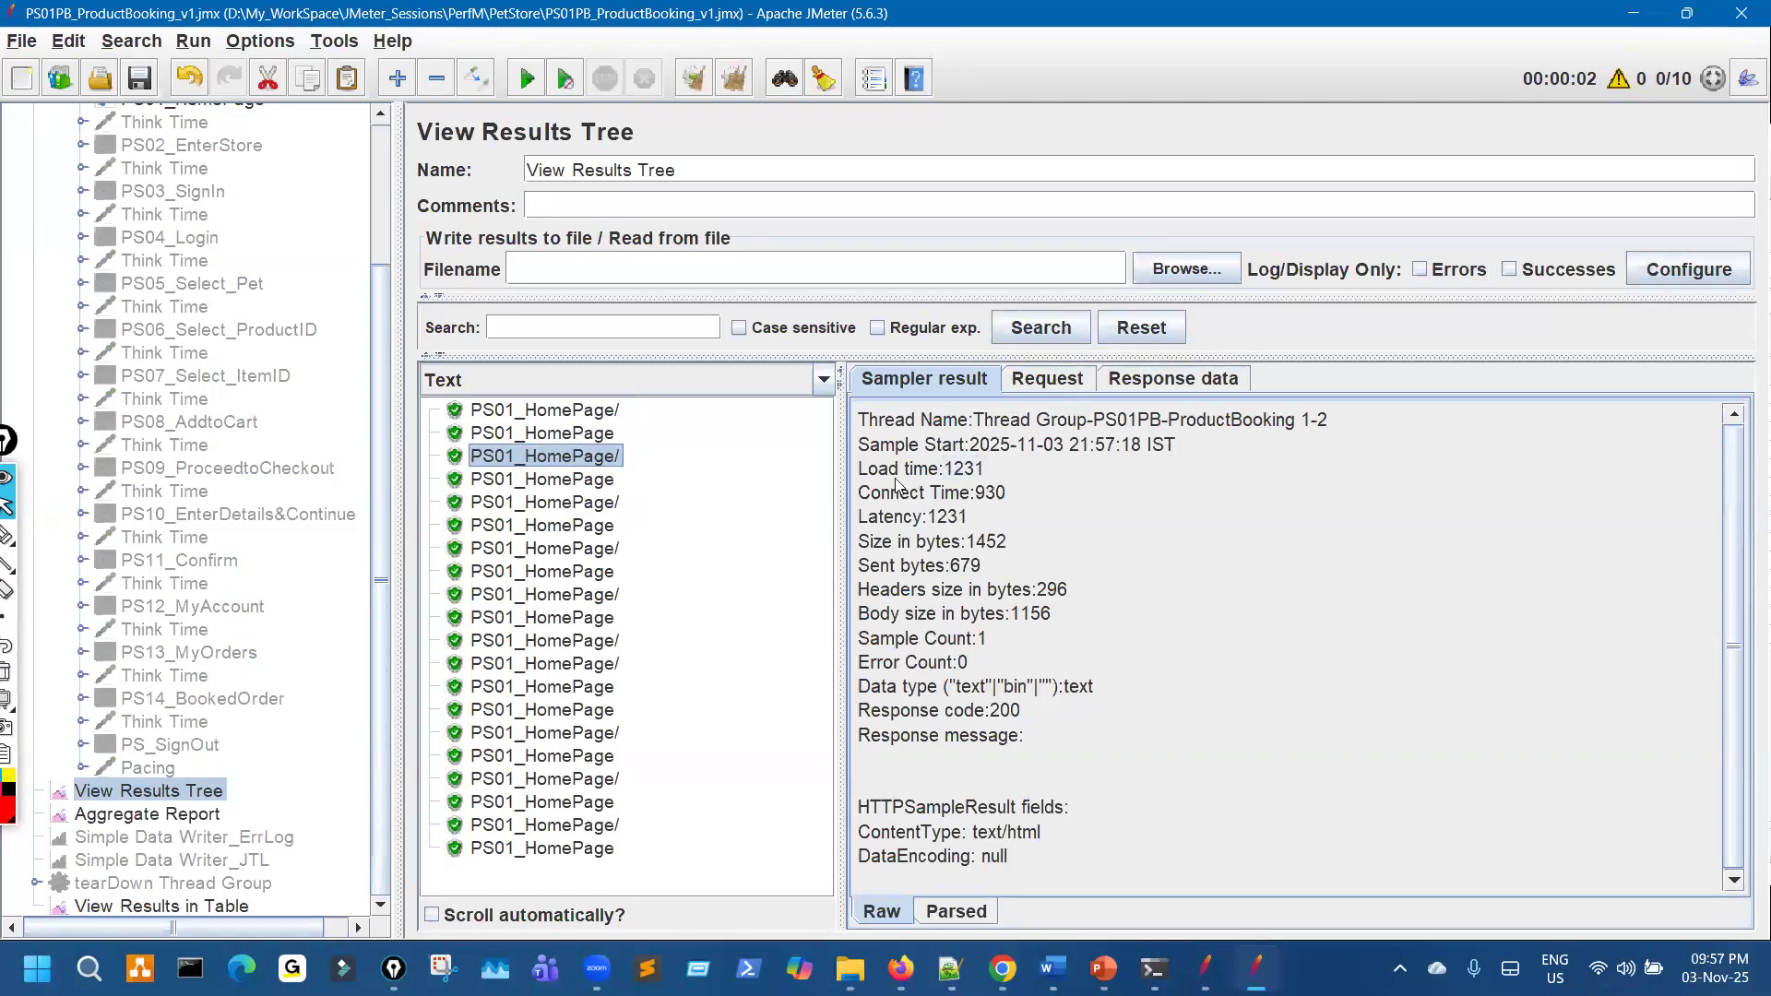
{"action": "double_click", "coordinate": [1016, 465]}
{"action": "left_click", "coordinate": [790, 501]}
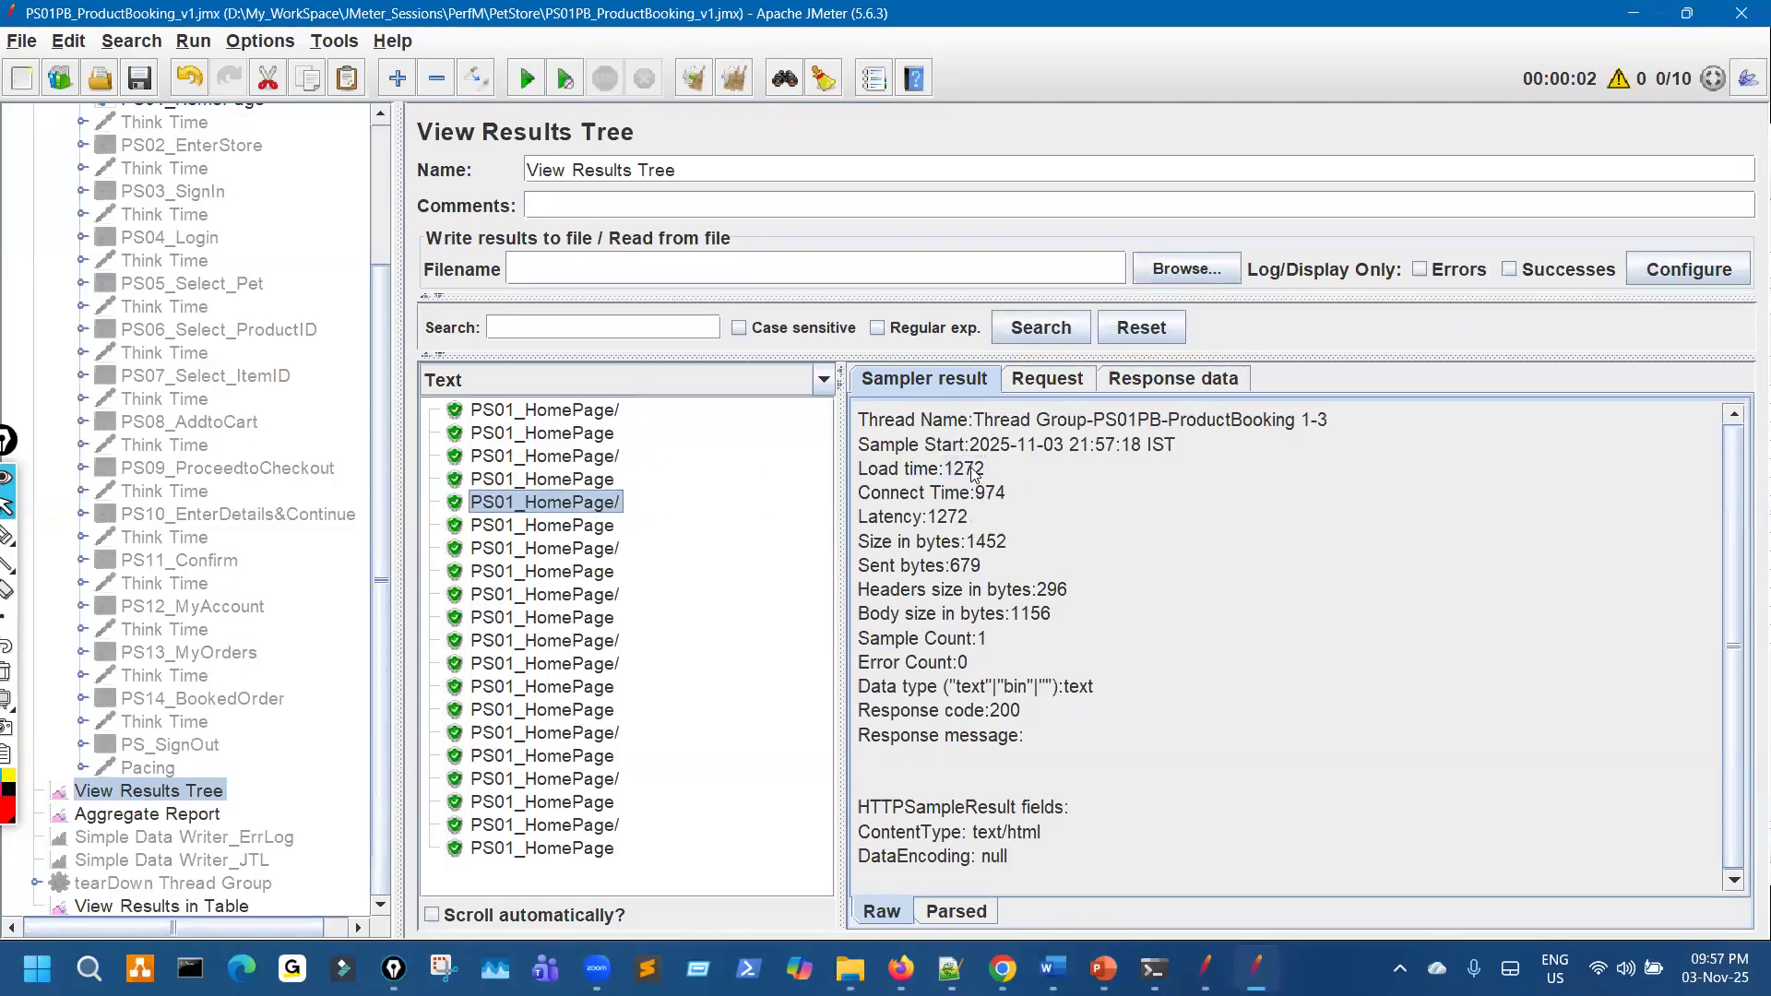
{"action": "double_click", "coordinate": [967, 468]}
{"action": "left_click_drag", "start_coordinate": [1318, 419], "coordinate": [857, 420]}
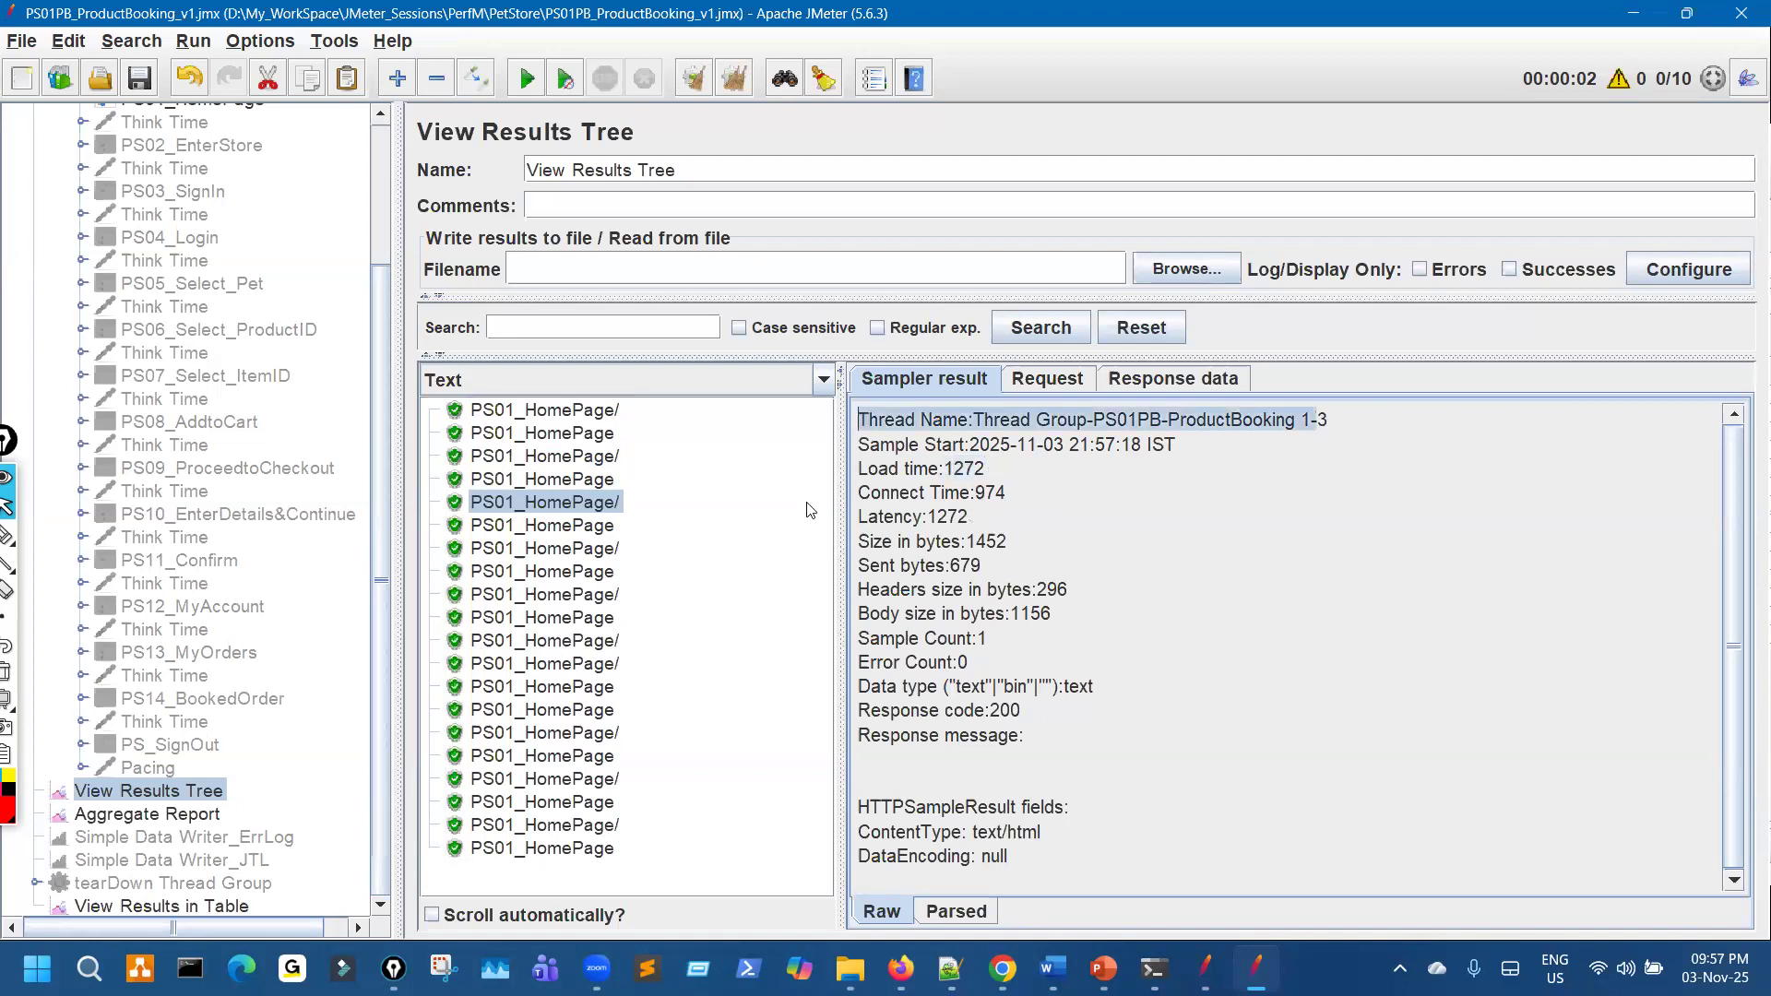
Compare the thread names and load times of several further PS01_HomePage/ samples down the results list
{"action": "left_click", "coordinate": [615, 550]}
{"action": "left_click_drag", "start_coordinate": [1297, 420], "coordinate": [1329, 420]}
{"action": "left_click", "coordinate": [960, 469]}
{"action": "left_click", "coordinate": [641, 594]}
{"action": "left_click_drag", "start_coordinate": [1330, 421], "coordinate": [1285, 421]}
{"action": "left_click", "coordinate": [544, 640]}
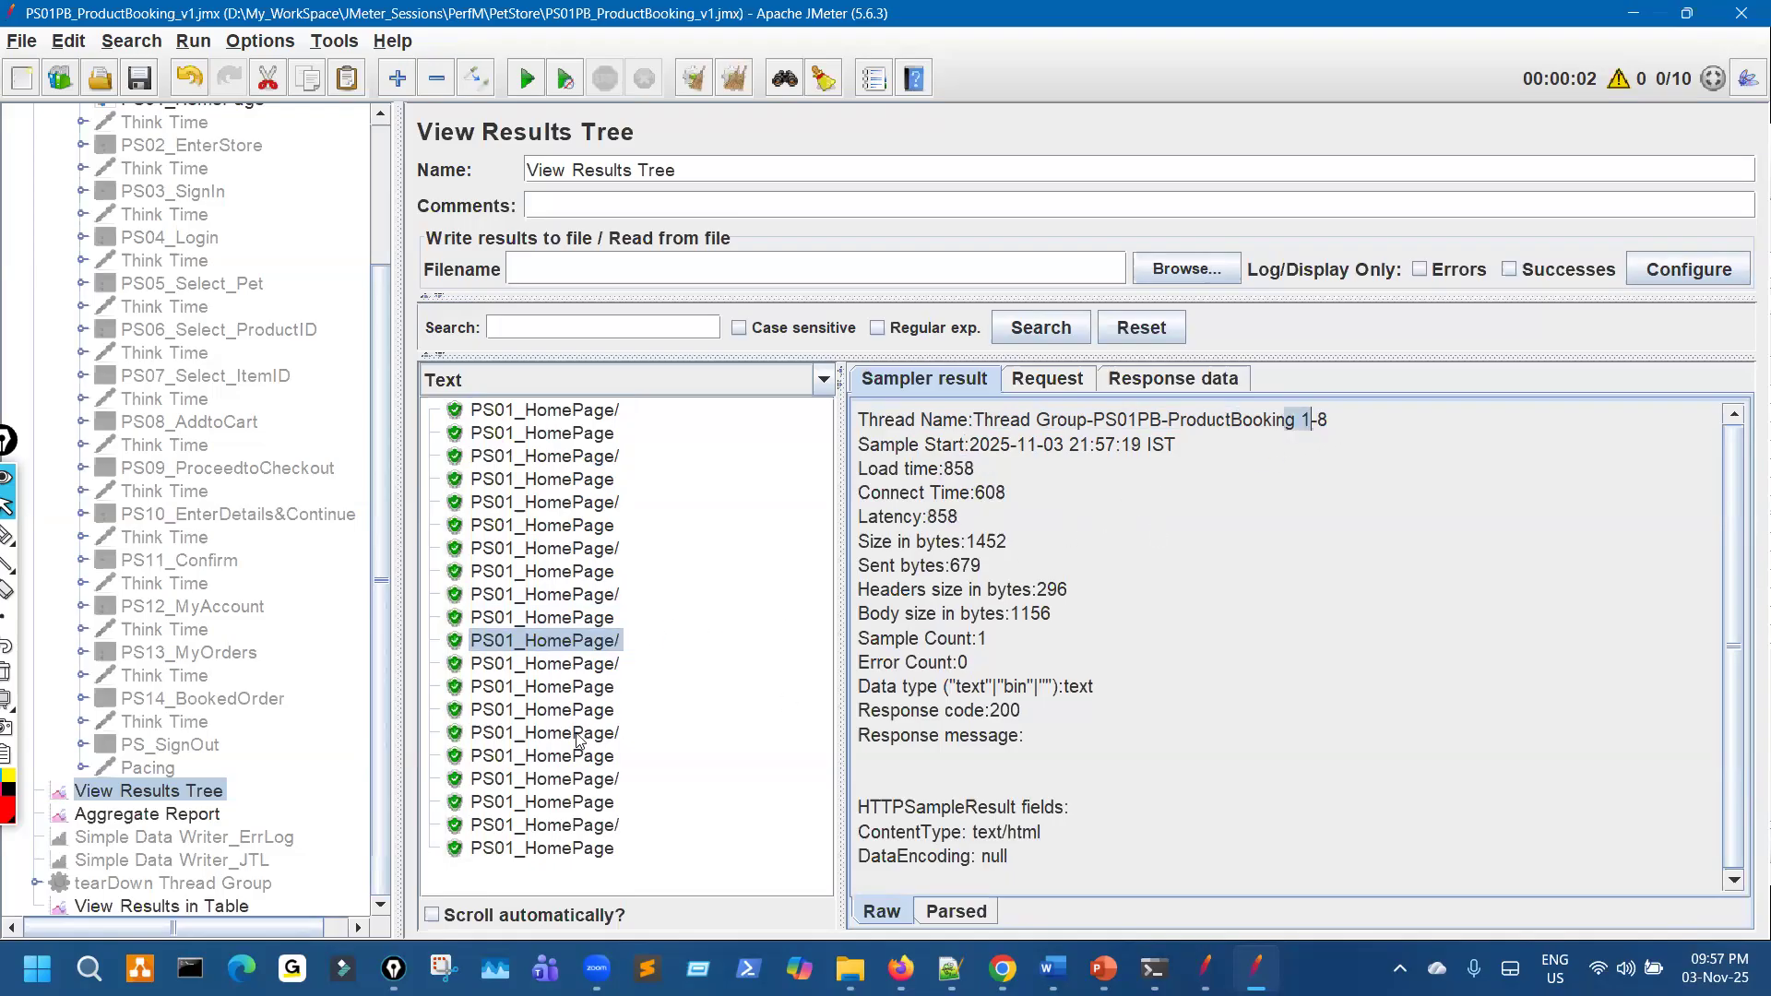
{"action": "left_click", "coordinate": [578, 734]}
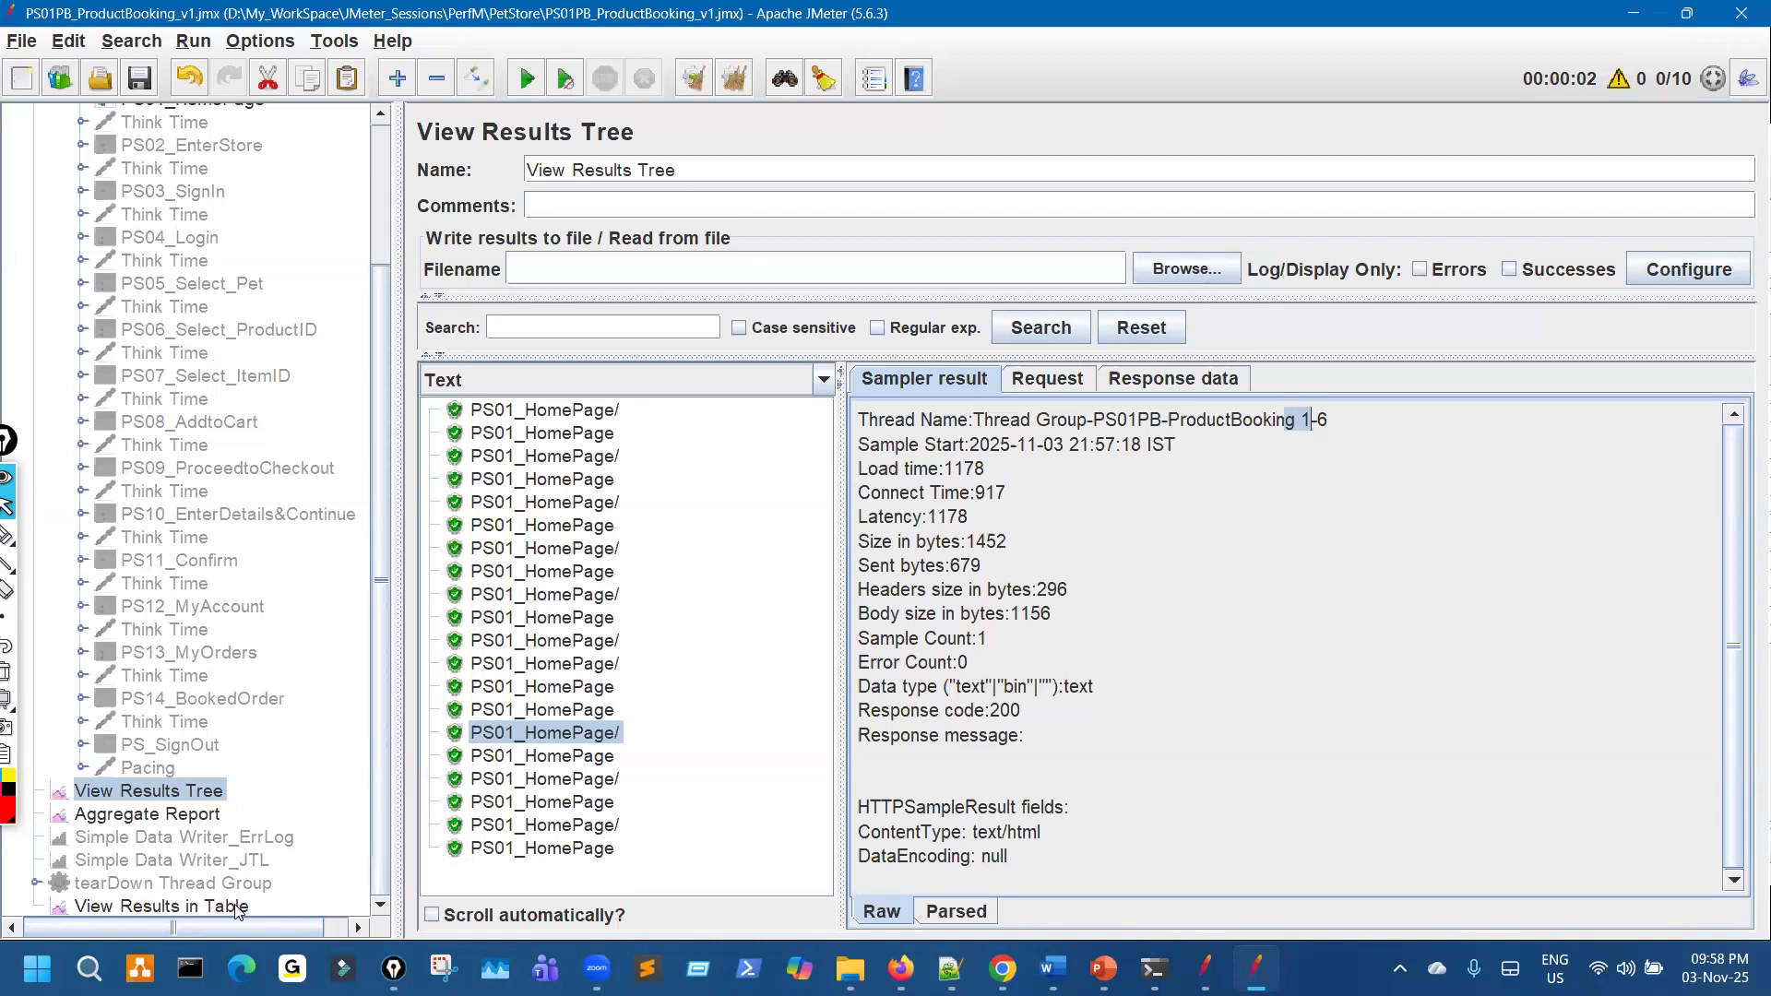
Show View Results in Table, narrow the test plan tree and widen the Thread Name and Label columns
{"action": "left_click", "coordinate": [194, 907]}
{"action": "left_click_drag", "start_coordinate": [399, 296], "coordinate": [134, 277]}
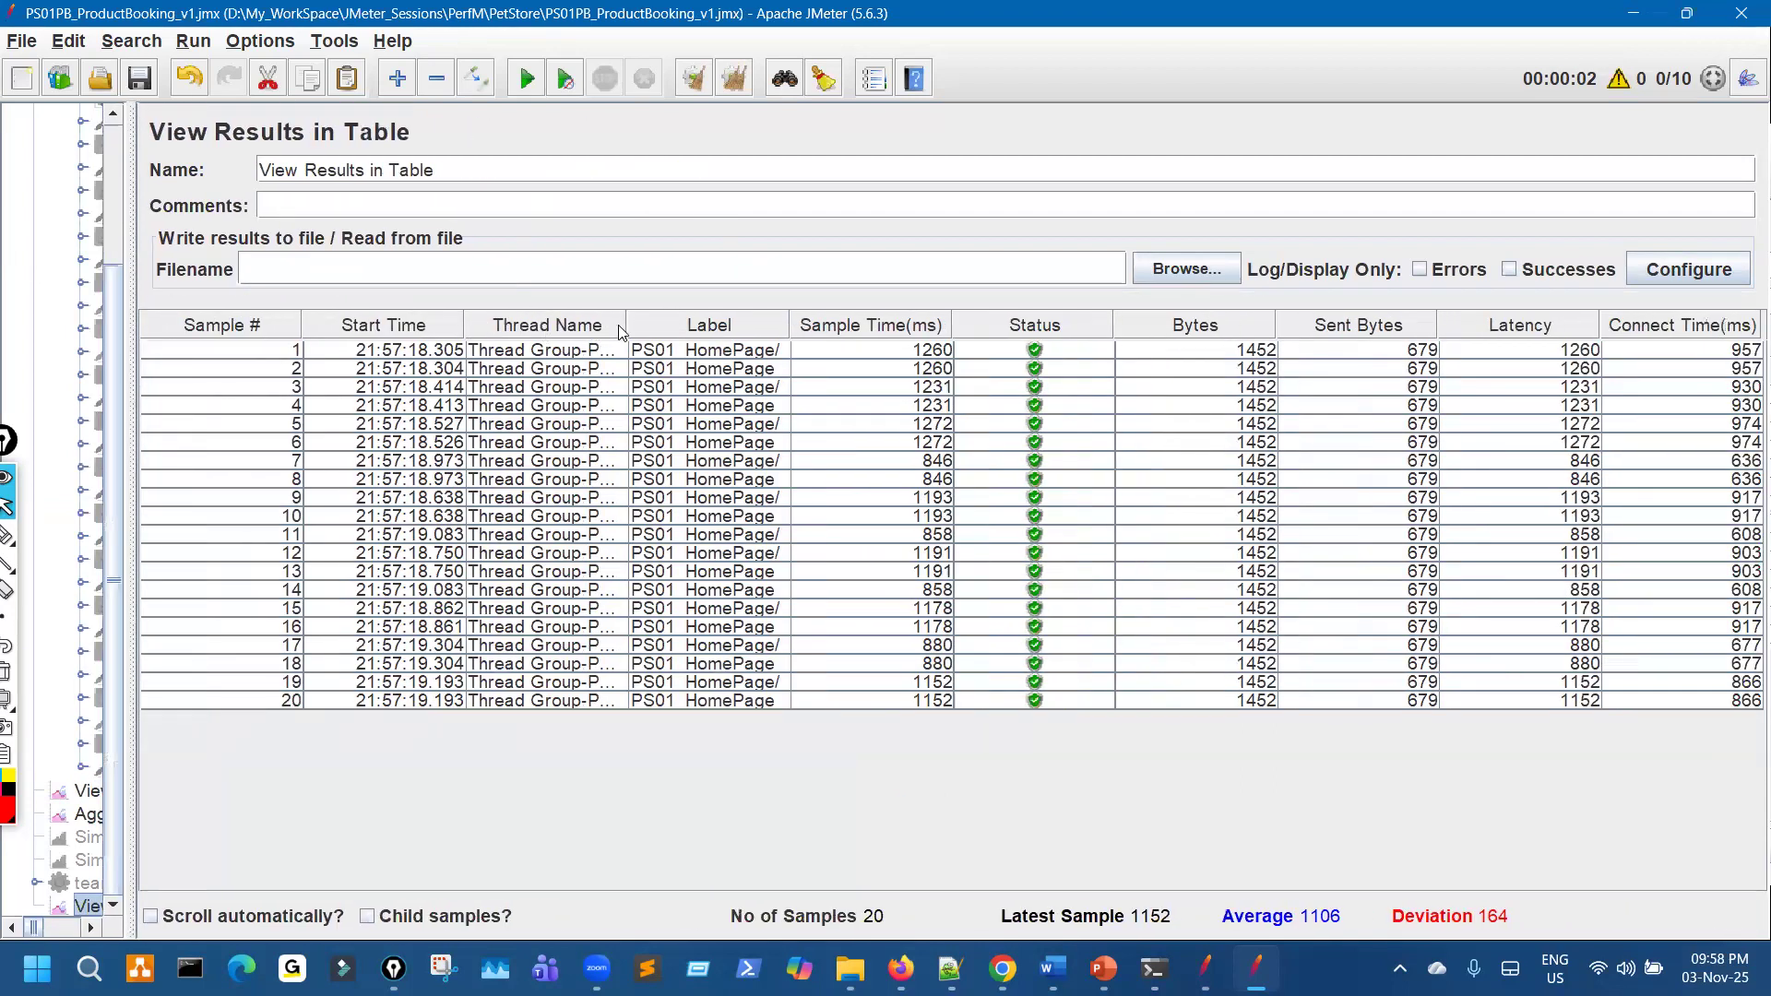
{"action": "left_click_drag", "start_coordinate": [708, 321], "coordinate": [848, 310]}
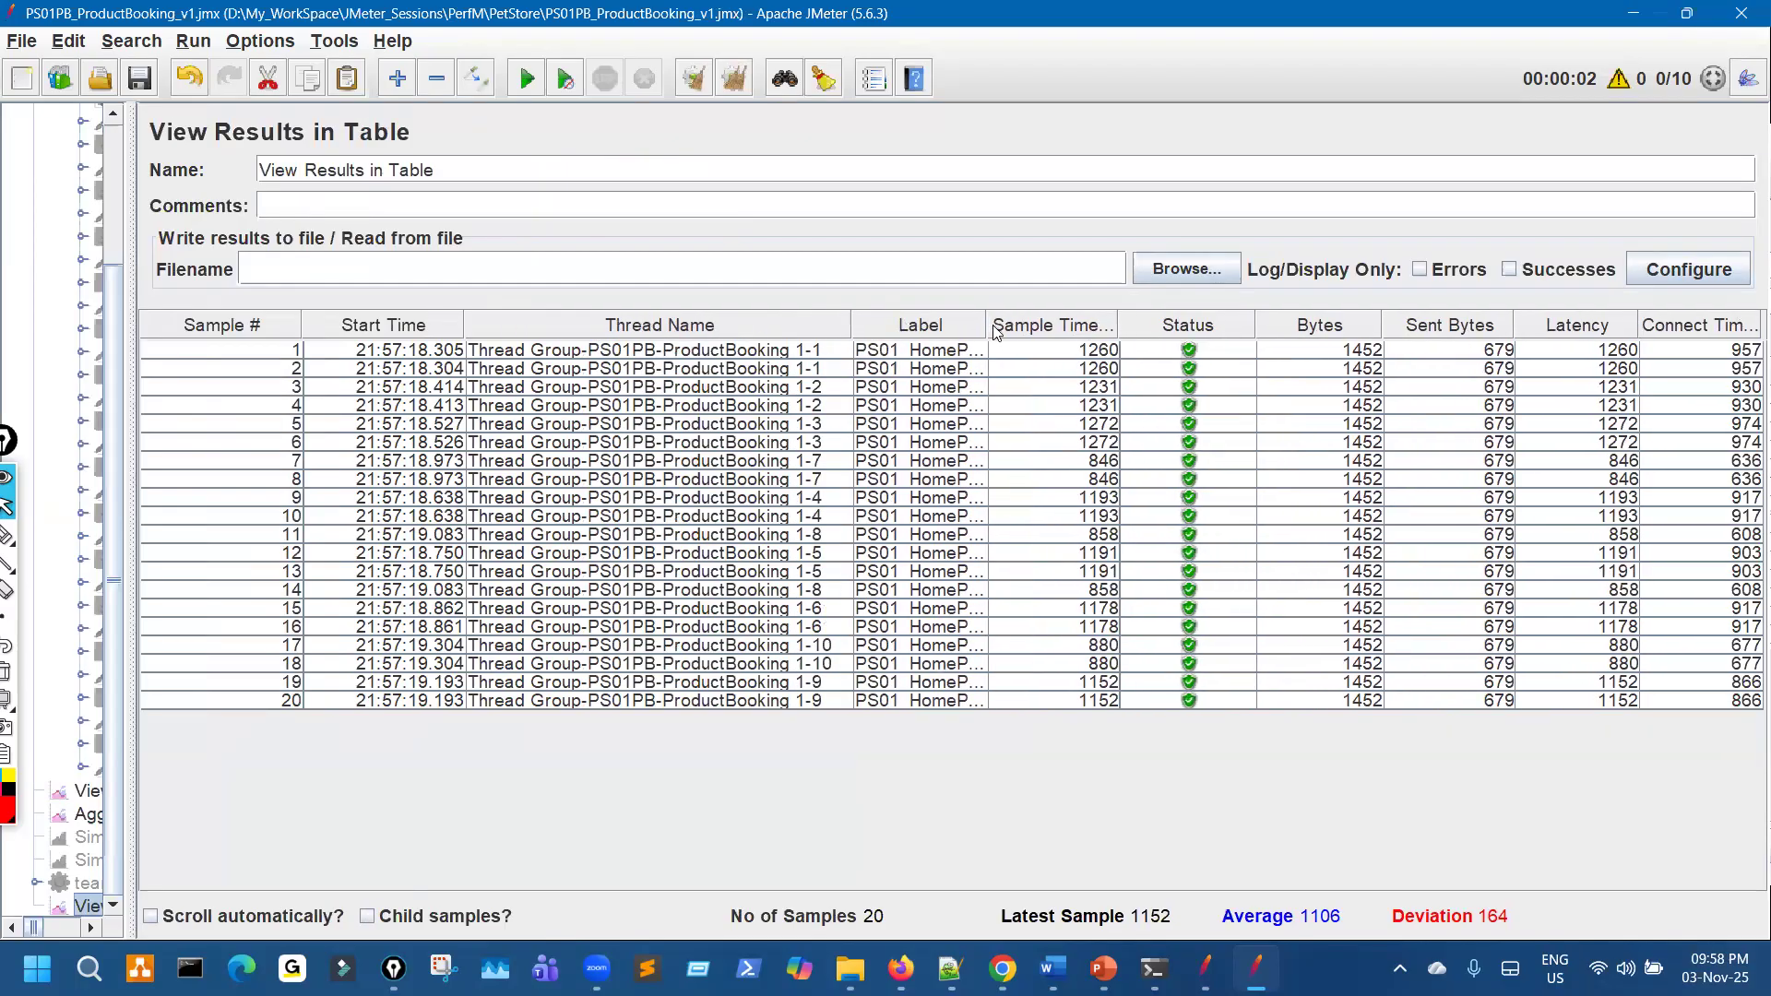
{"action": "left_click_drag", "start_coordinate": [985, 326], "coordinate": [1130, 331]}
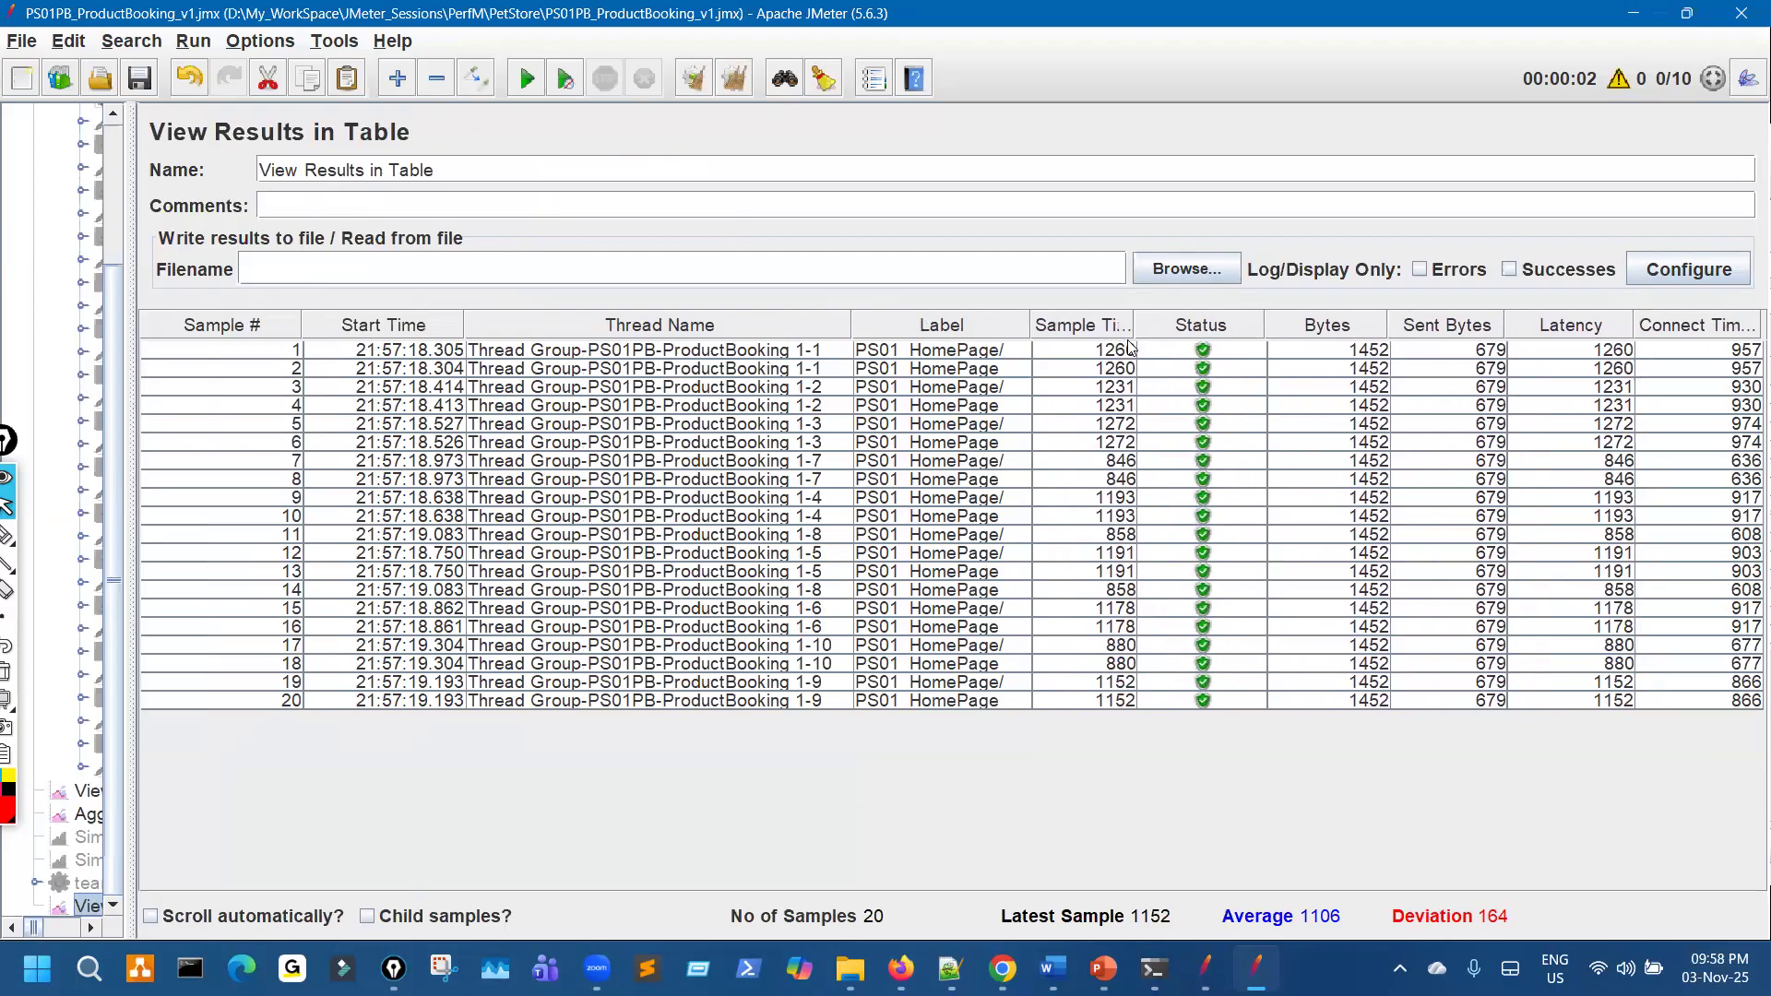
Underline the PS01_HomePage sample pairs in red from the thread name to the sample time with the pen
{"action": "left_click", "coordinate": [10, 535]}
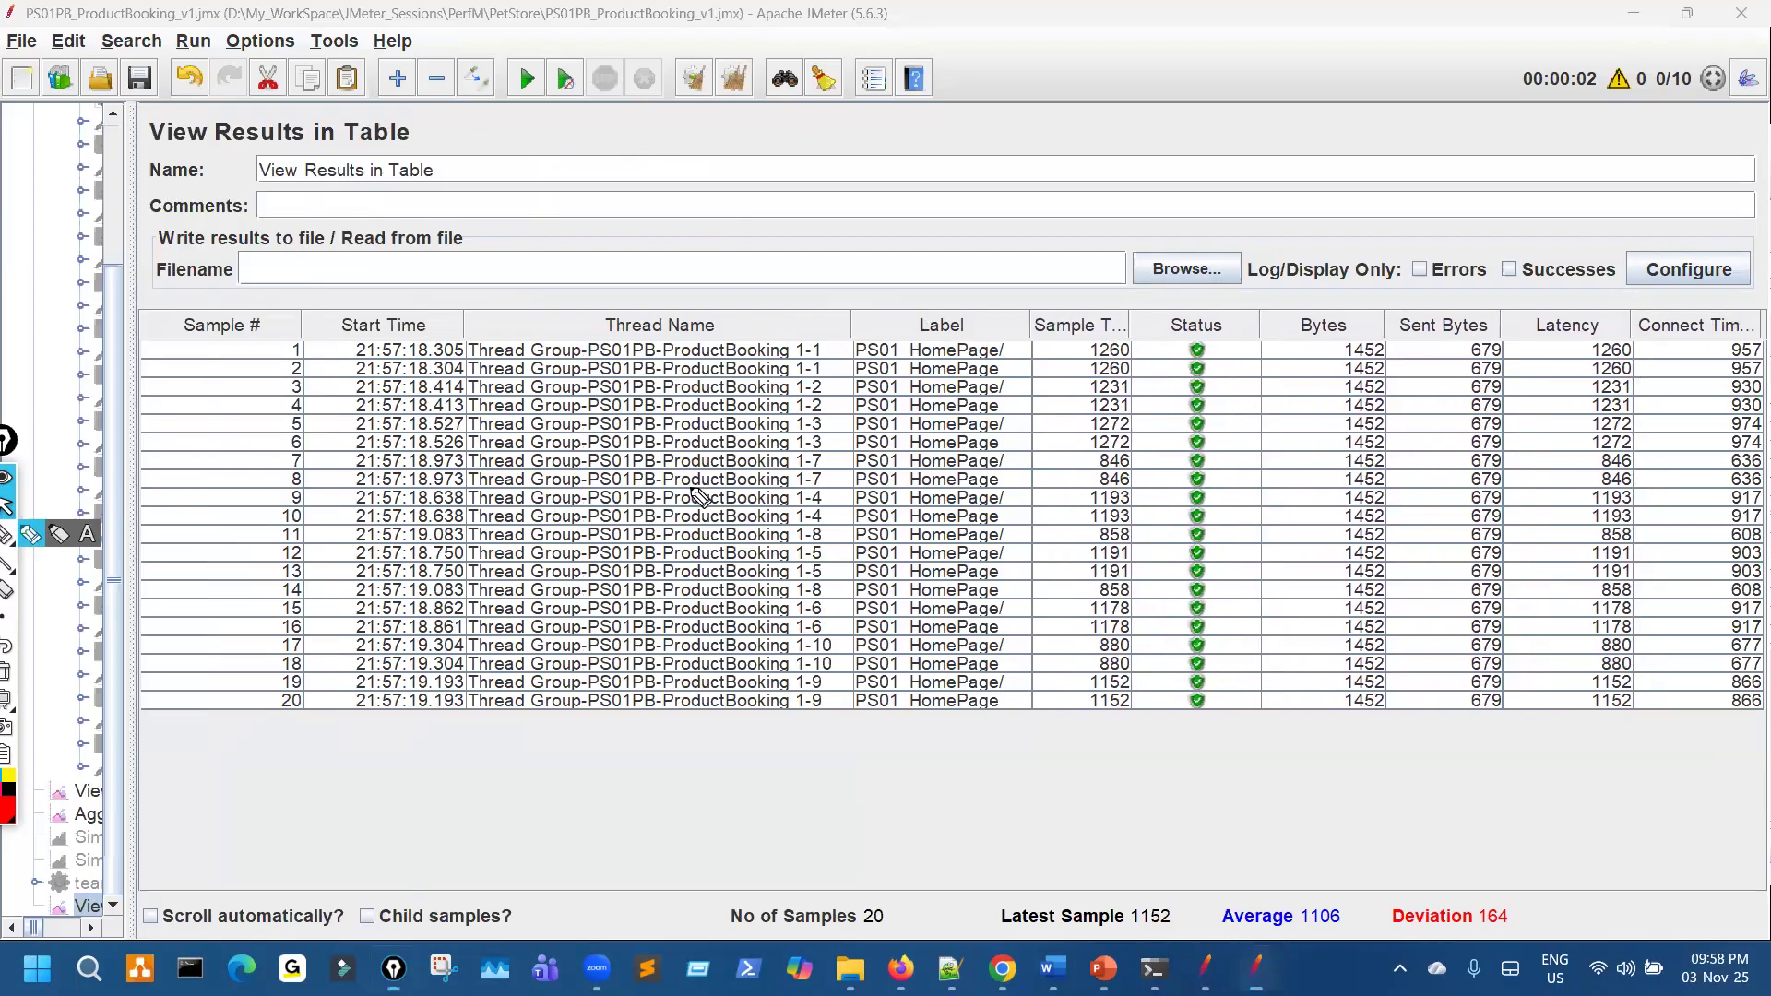
{"action": "left_click_drag", "start_coordinate": [834, 375], "coordinate": [1135, 361]}
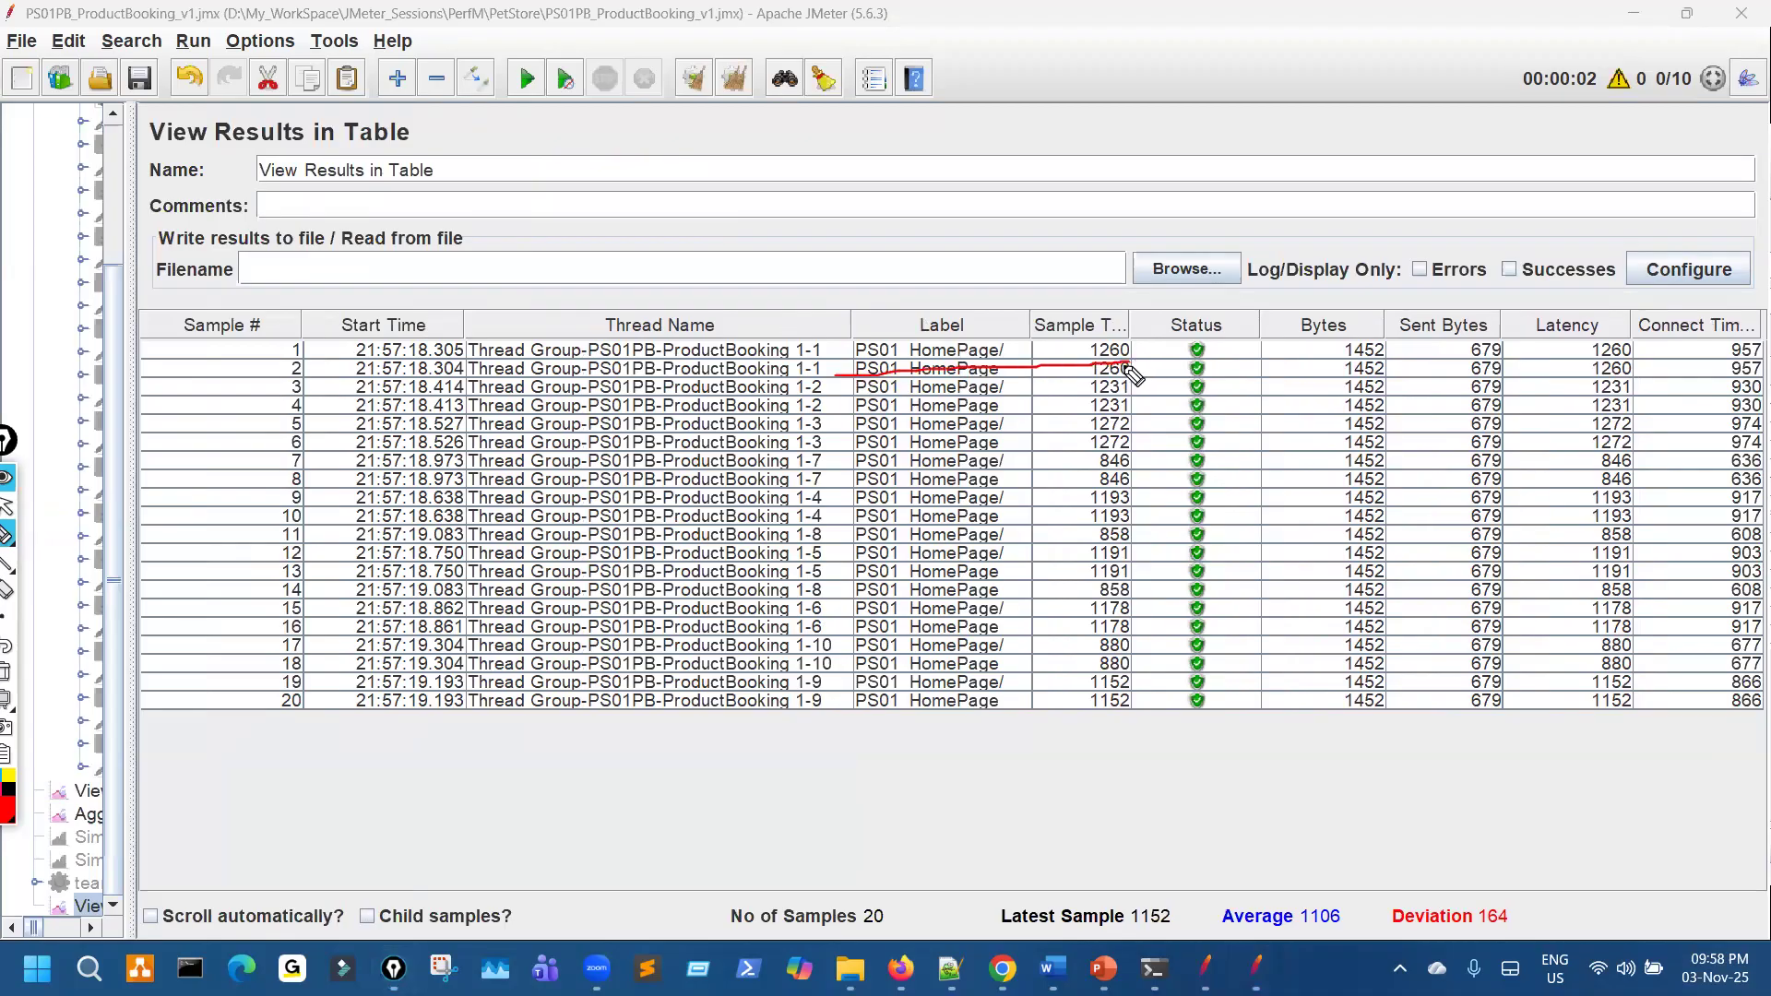
{"action": "left_click_drag", "start_coordinate": [827, 421], "coordinate": [885, 415]}
{"action": "left_click_drag", "start_coordinate": [1091, 406], "coordinate": [1140, 406]}
{"action": "left_click_drag", "start_coordinate": [824, 449], "coordinate": [1128, 450]}
{"action": "left_click_drag", "start_coordinate": [831, 486], "coordinate": [1130, 481]}
{"action": "left_click_drag", "start_coordinate": [838, 523], "coordinate": [1130, 524]}
{"action": "left_click_drag", "start_coordinate": [836, 548], "coordinate": [943, 547]}
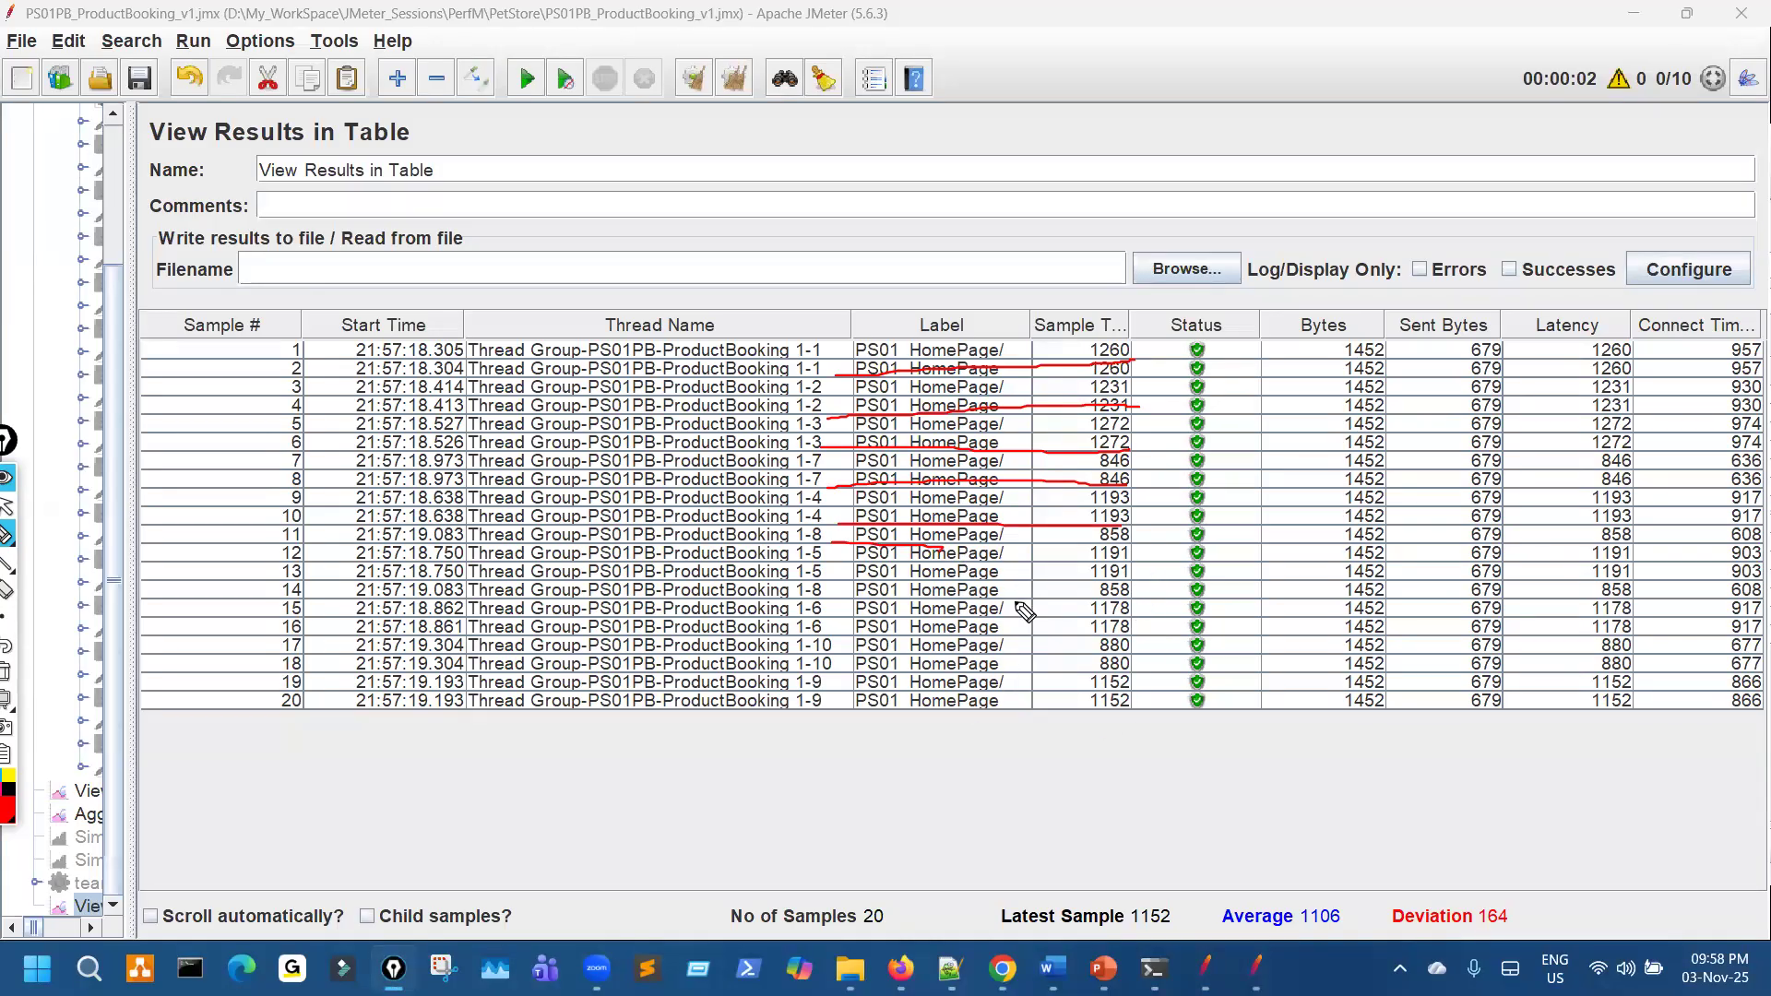
Clear the underlines, mark the label endings of the first two samples in red and leave drawing mode
{"action": "key", "text": "ctrl+shift+7"}
{"action": "mouse_move", "coordinate": [1003, 349]}
{"action": "left_mouse_down"}
{"action": "mouse_move", "coordinate": [1029, 325]}
{"action": "mouse_move", "coordinate": [1024, 362]}
{"action": "left_mouse_up"}
{"action": "key", "text": "ctrl+shift+2"}
Widen the test plan tree and enable Generate parent sample for the PS01_HomePage transaction controller
{"action": "left_click_drag", "start_coordinate": [133, 249], "coordinate": [598, 277]}
{"action": "left_click", "coordinate": [235, 120]}
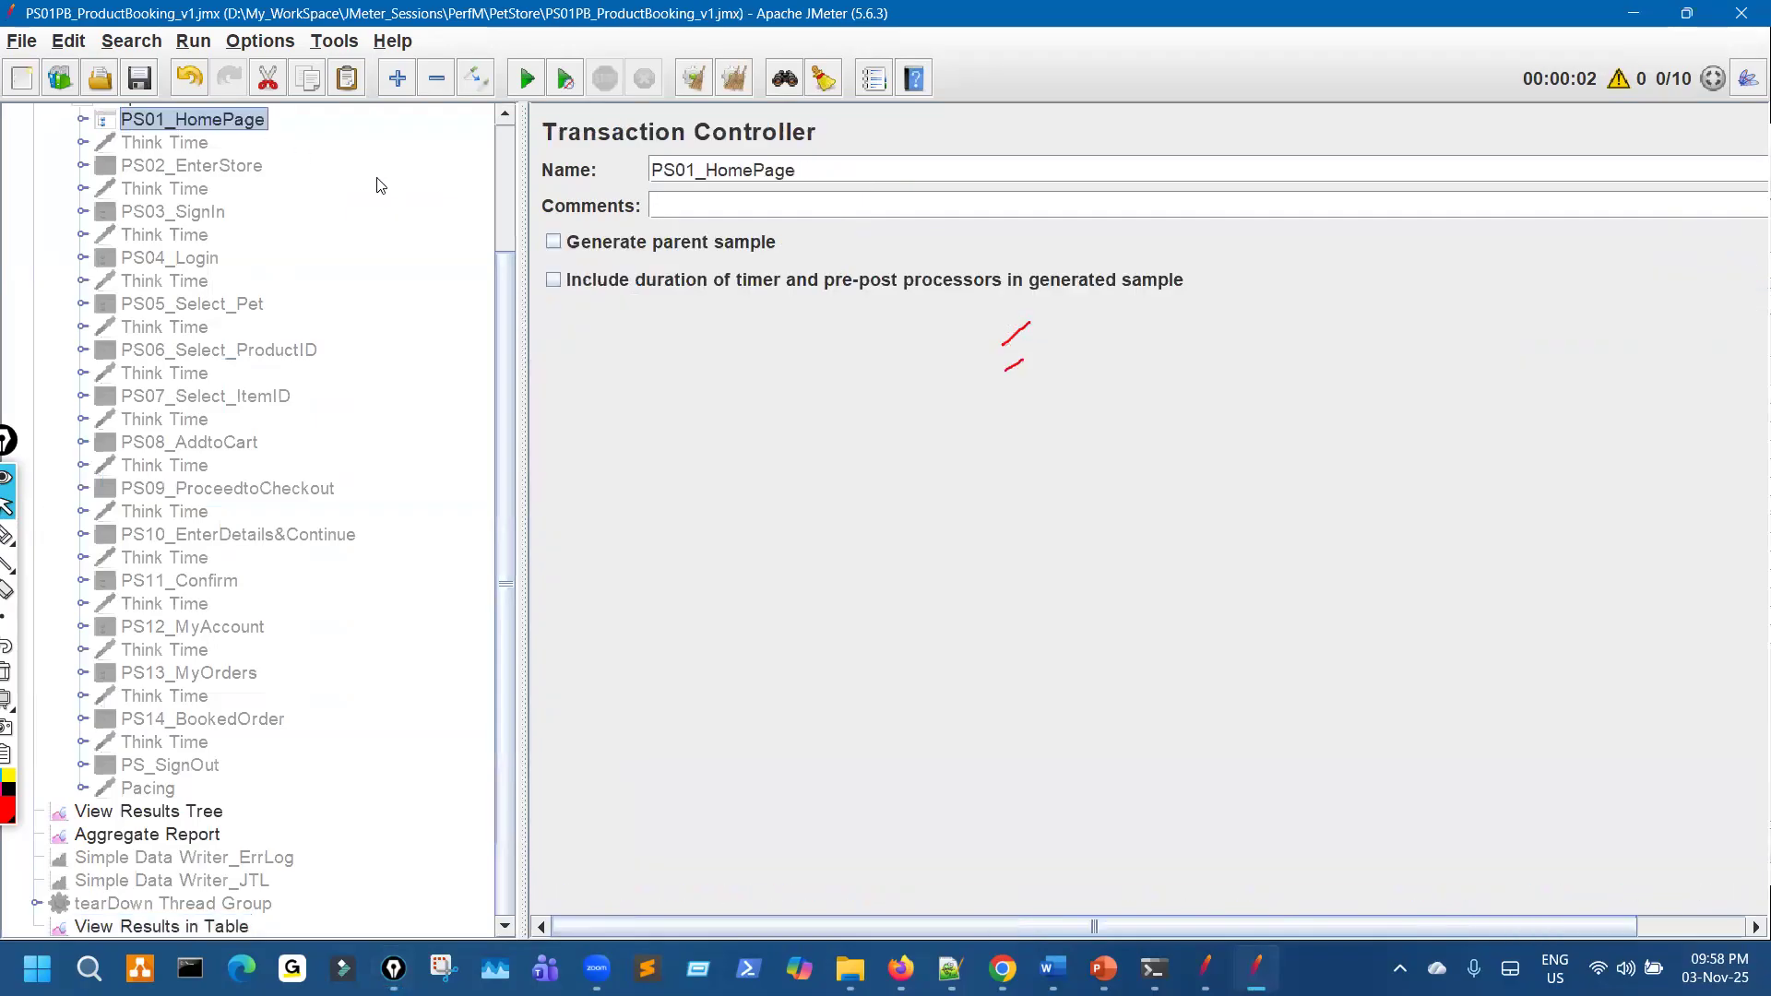
{"action": "left_click", "coordinate": [598, 247]}
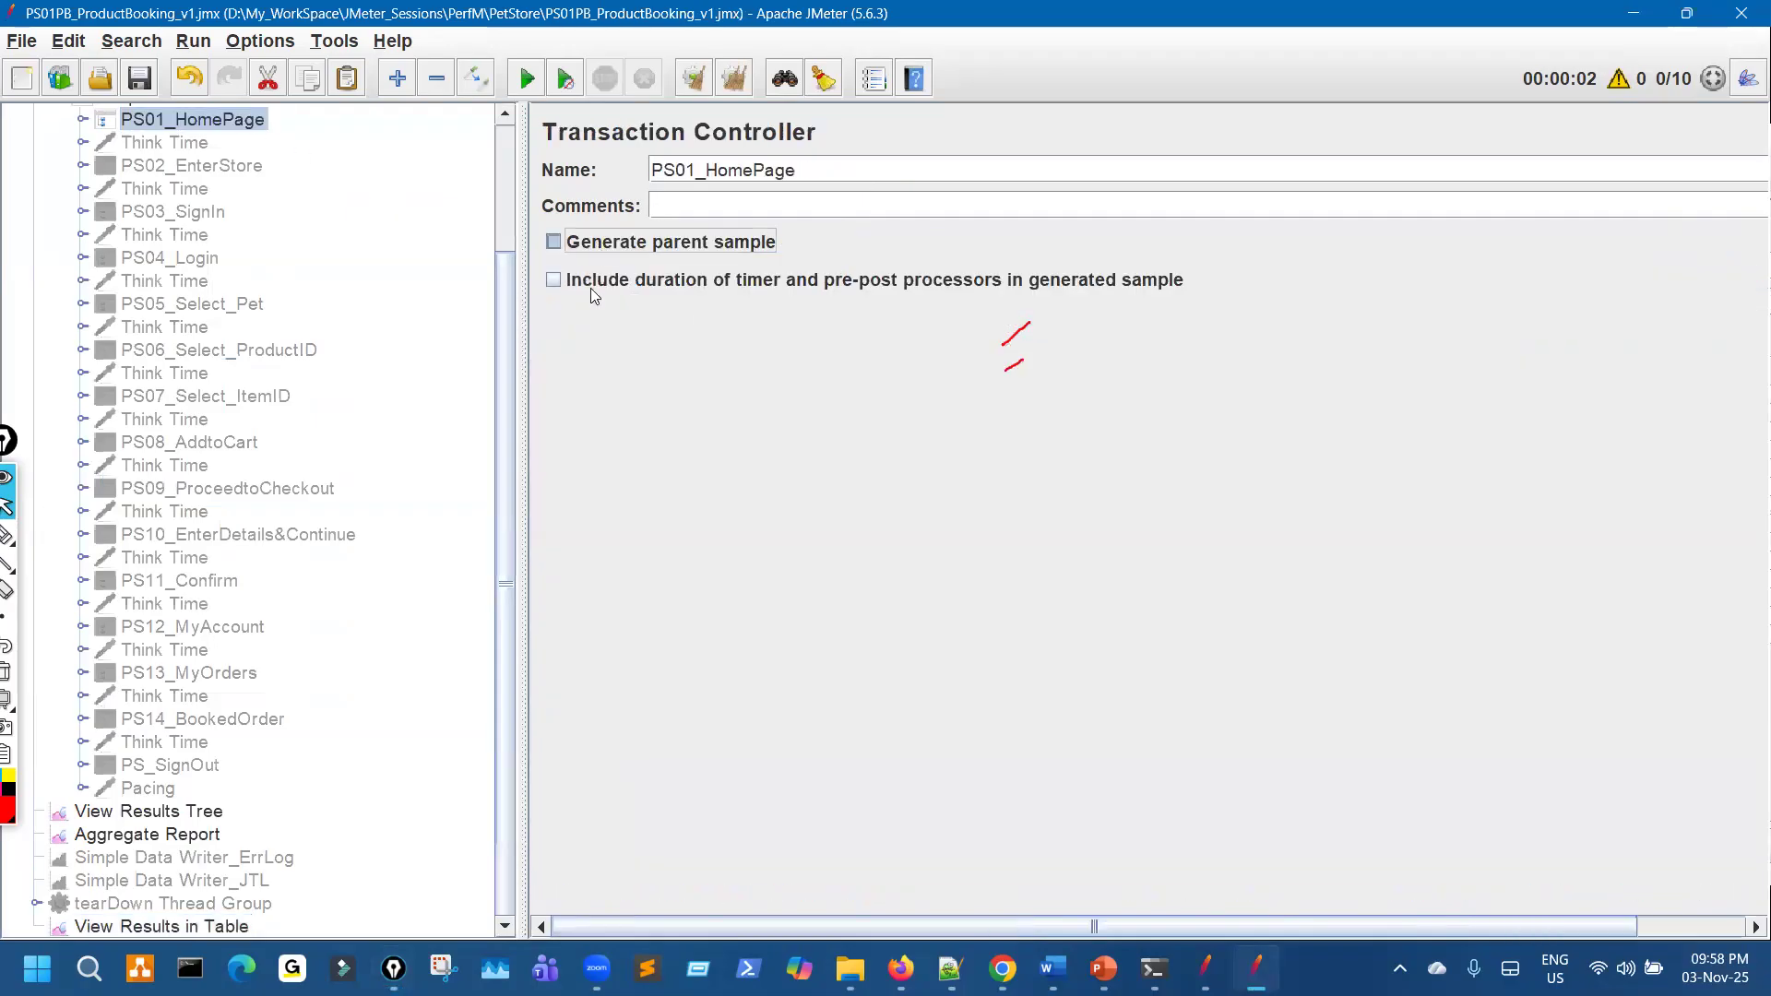
Clear all previous results, rerun the test without pauses and show View Results in Table with the pen ready
{"action": "left_click", "coordinate": [214, 926]}
{"action": "left_click", "coordinate": [216, 813]}
{"action": "left_click", "coordinate": [733, 77]}
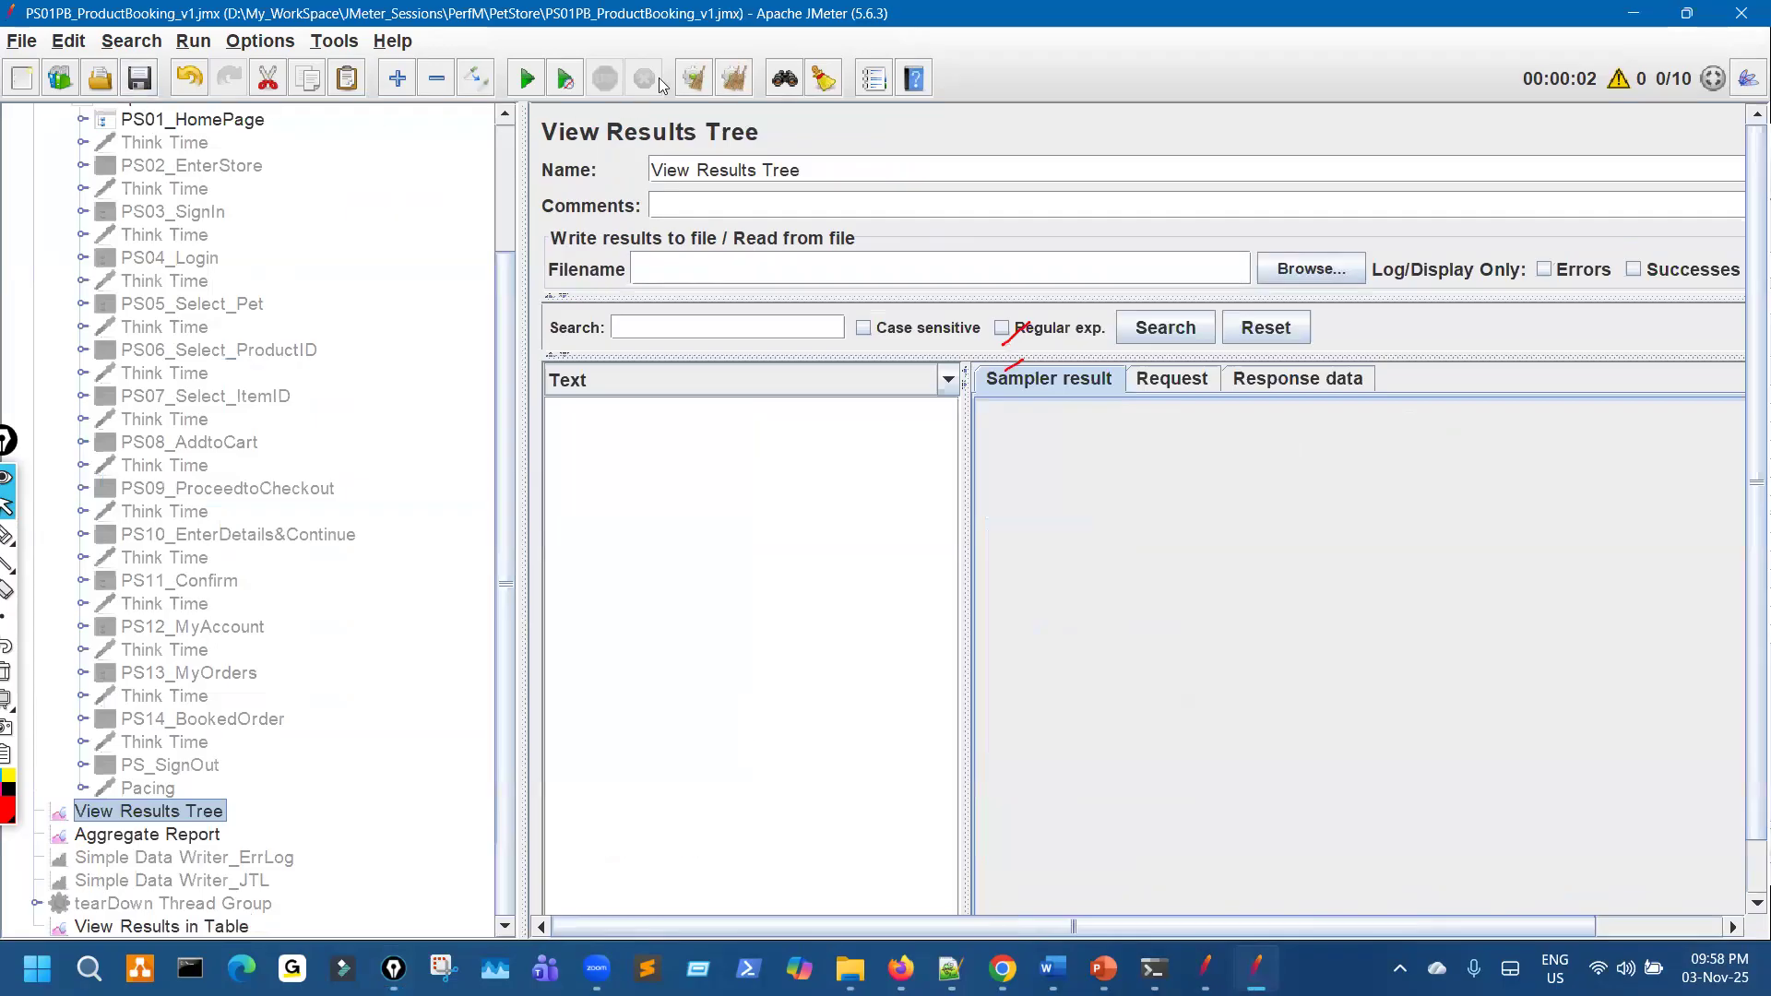
{"action": "left_click", "coordinate": [566, 83]}
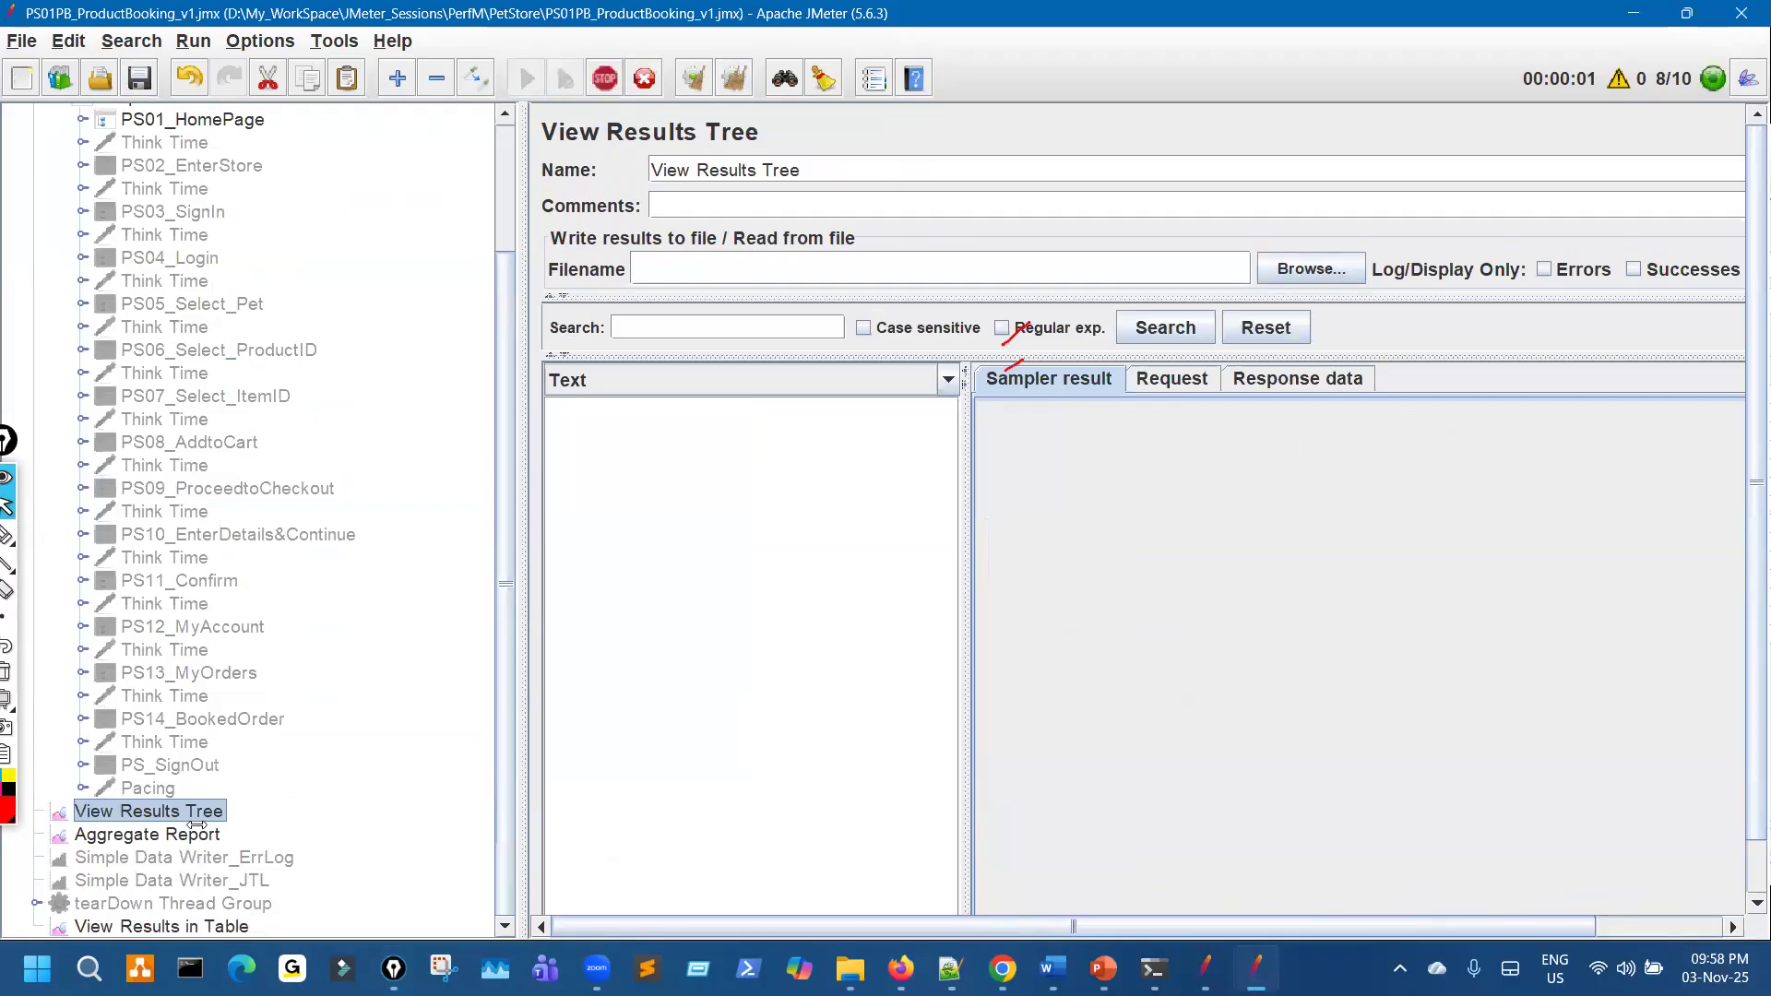
{"action": "left_click", "coordinate": [219, 926]}
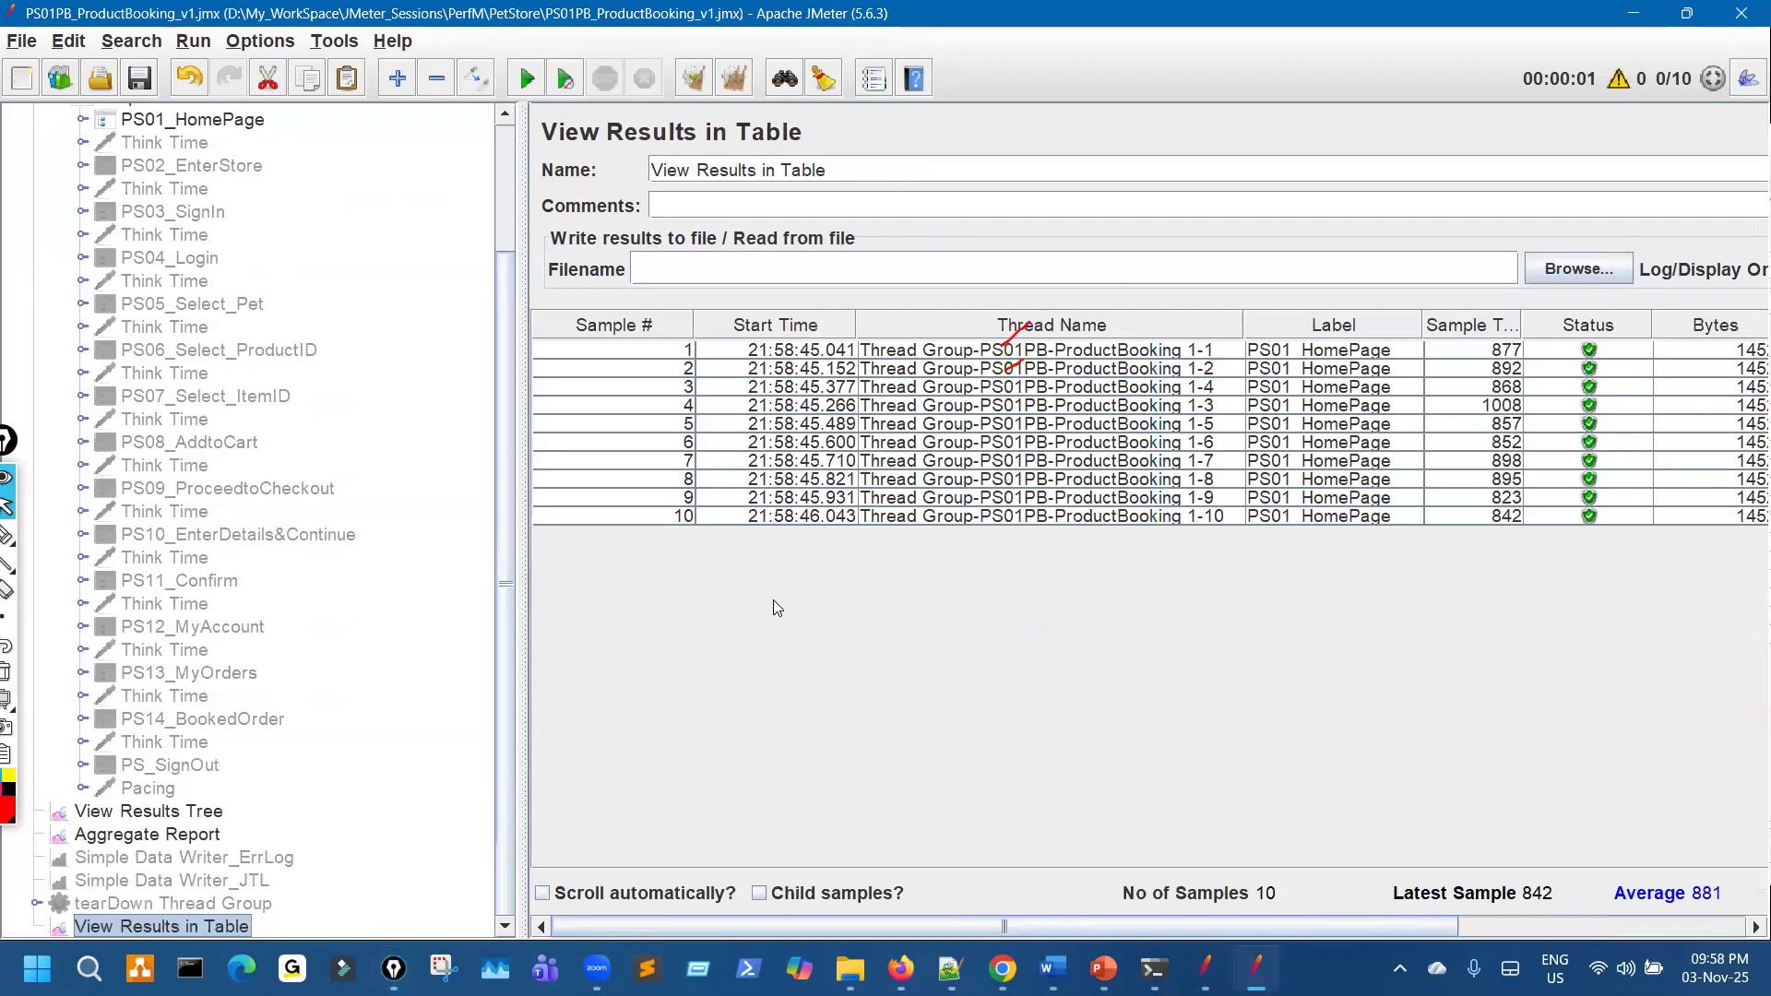
{"action": "key", "text": "ctrl+shift+3"}
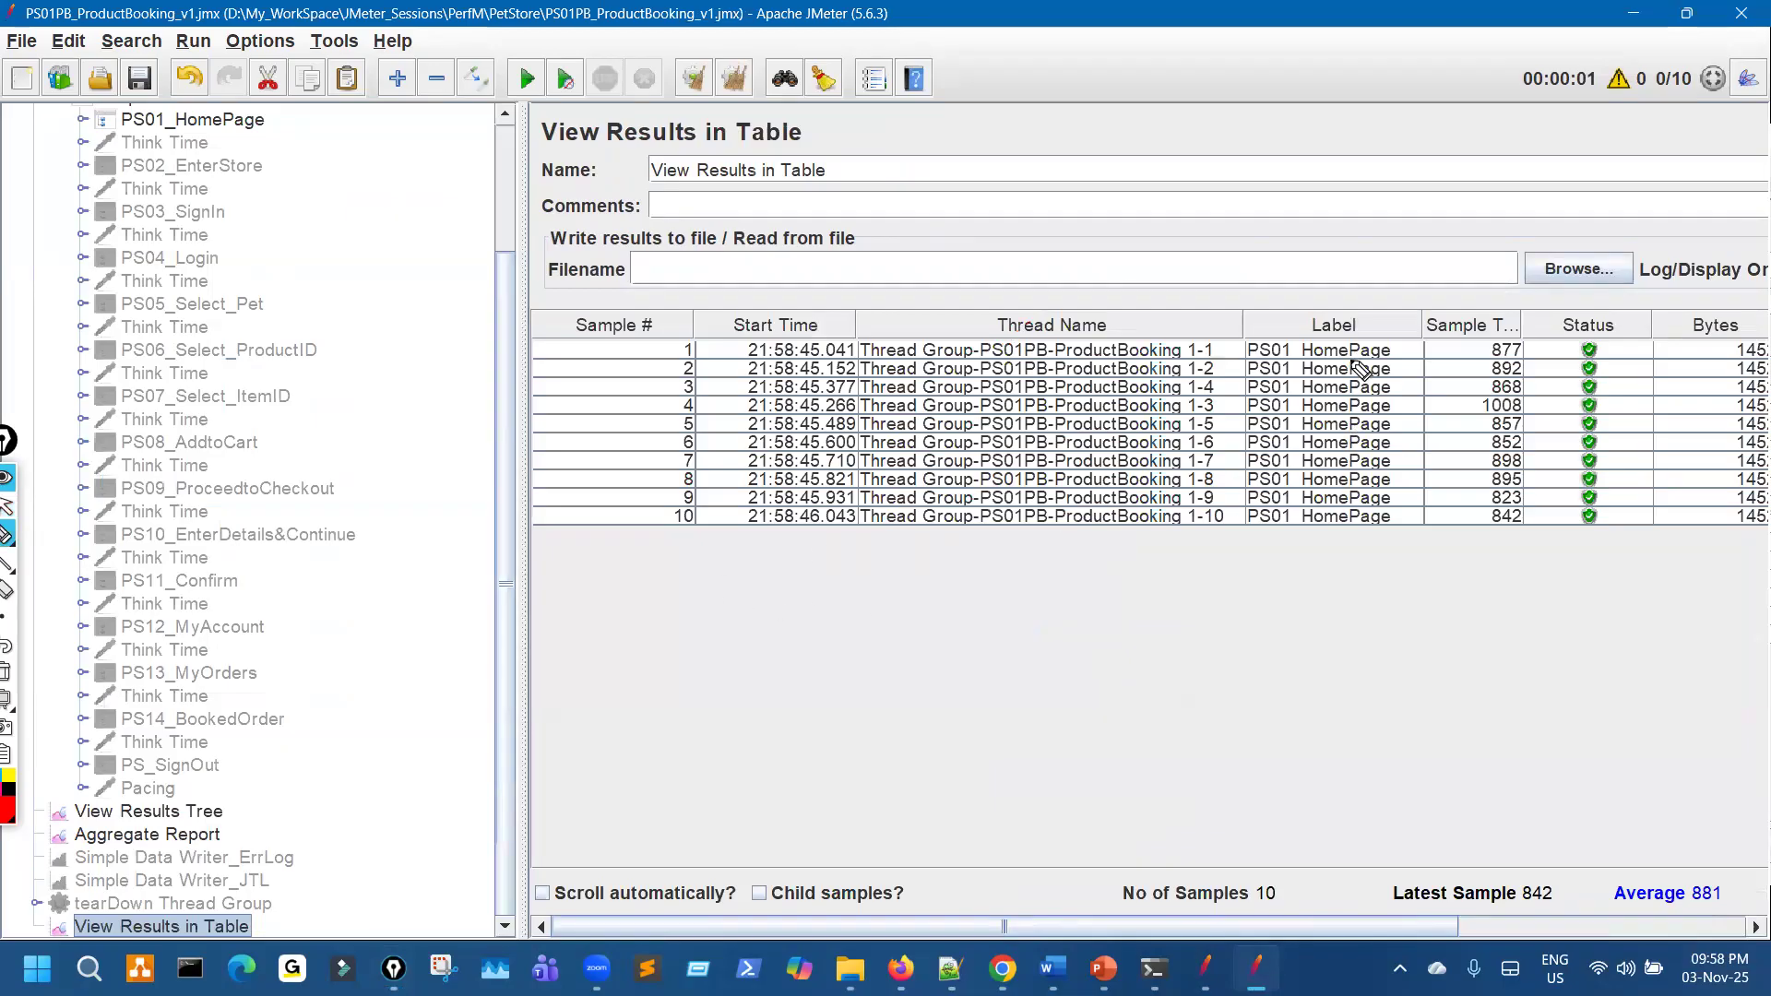
Show View Results Tree, inspect the first PS01_HomePage transaction and its child request, and narrow the test plan tree
{"action": "left_click", "coordinate": [215, 814]}
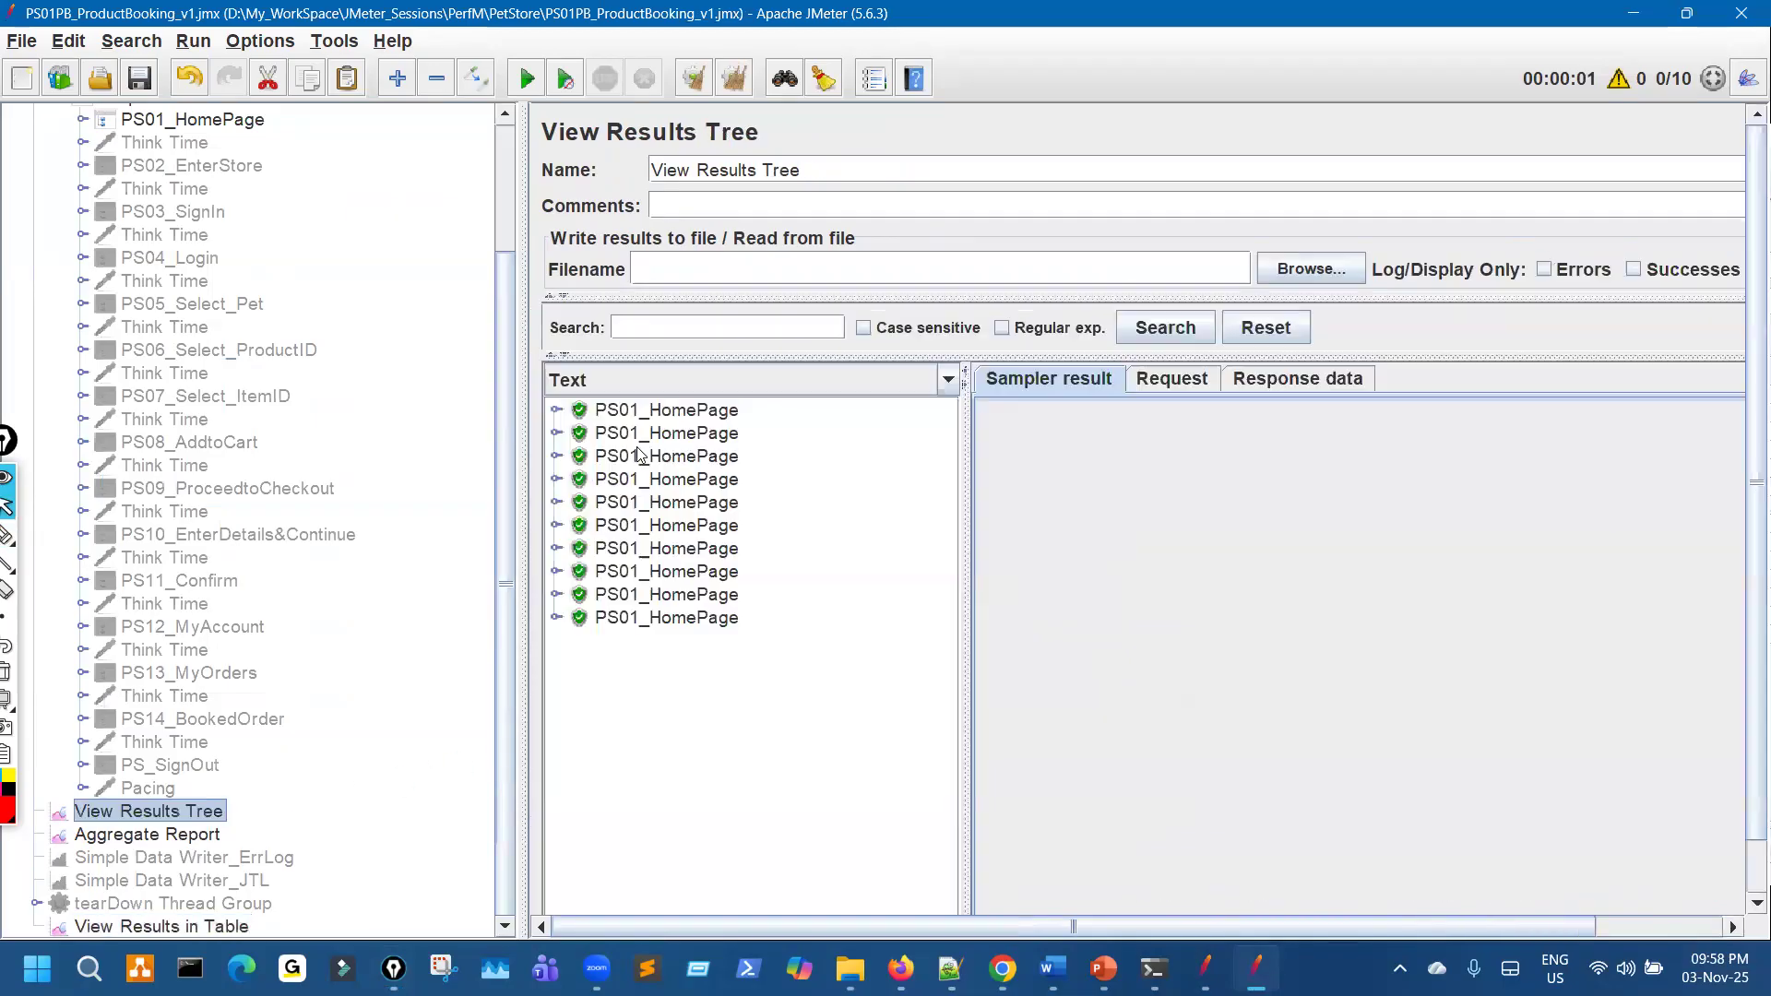
{"action": "double_click", "coordinate": [700, 413]}
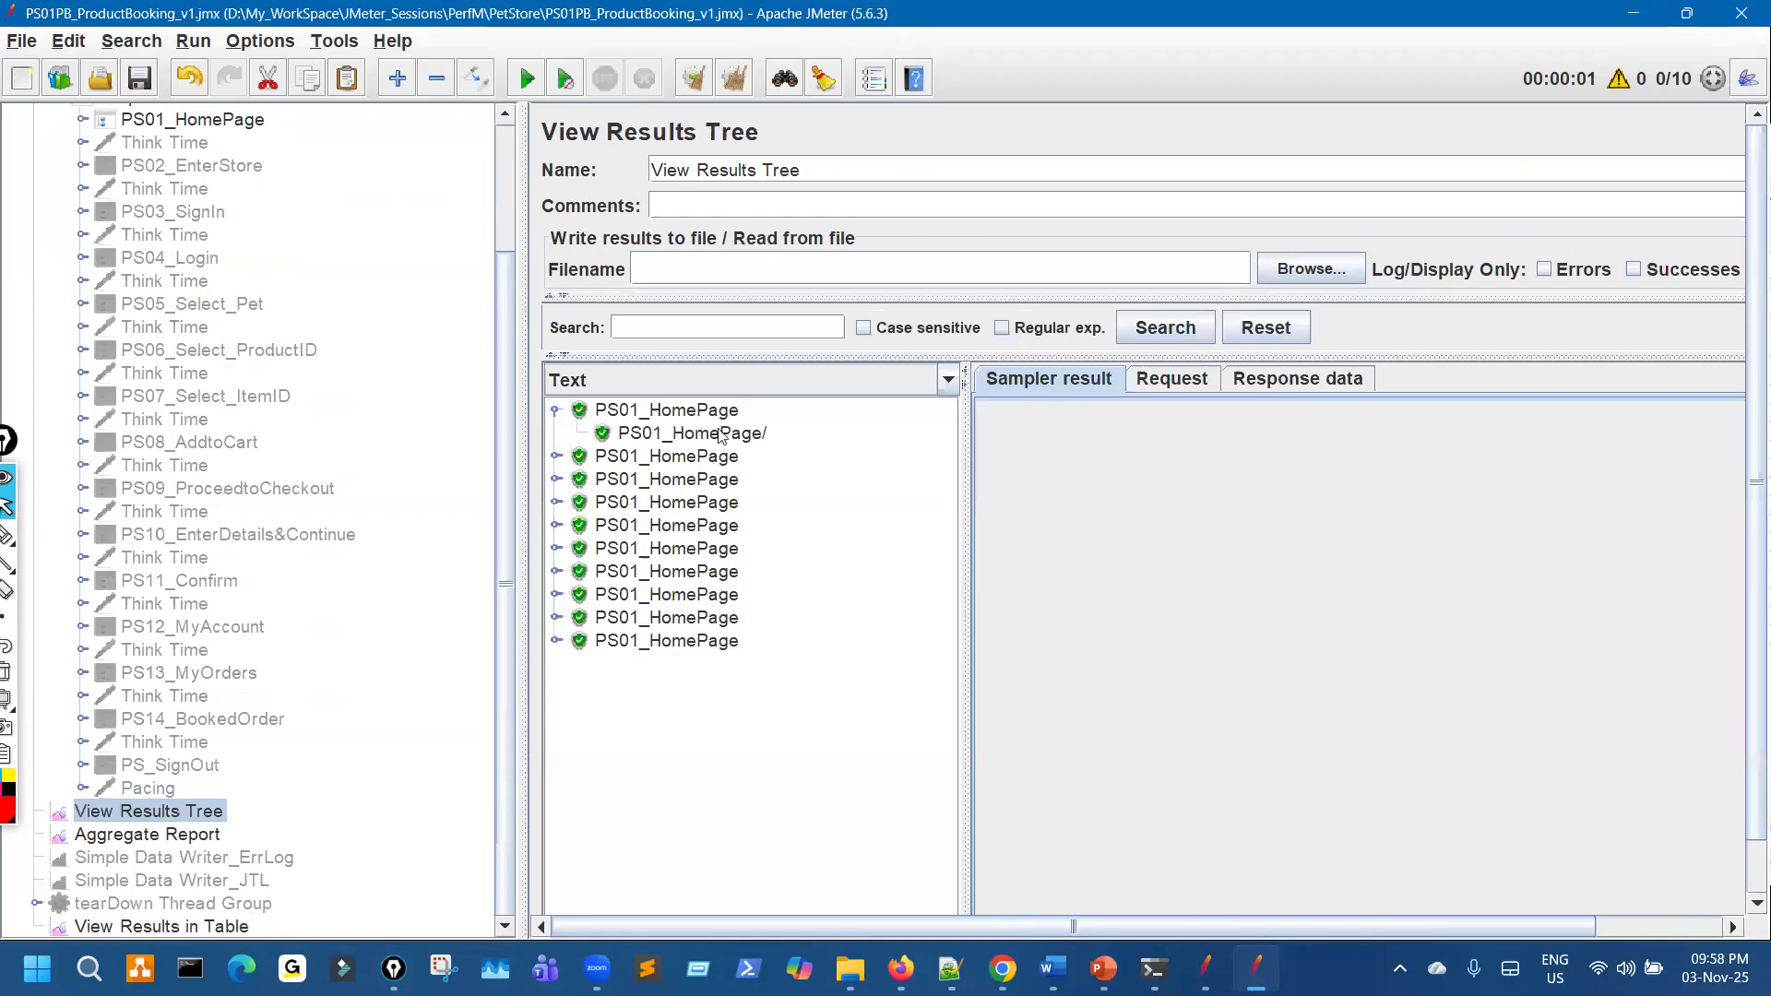
{"action": "left_click", "coordinate": [723, 435]}
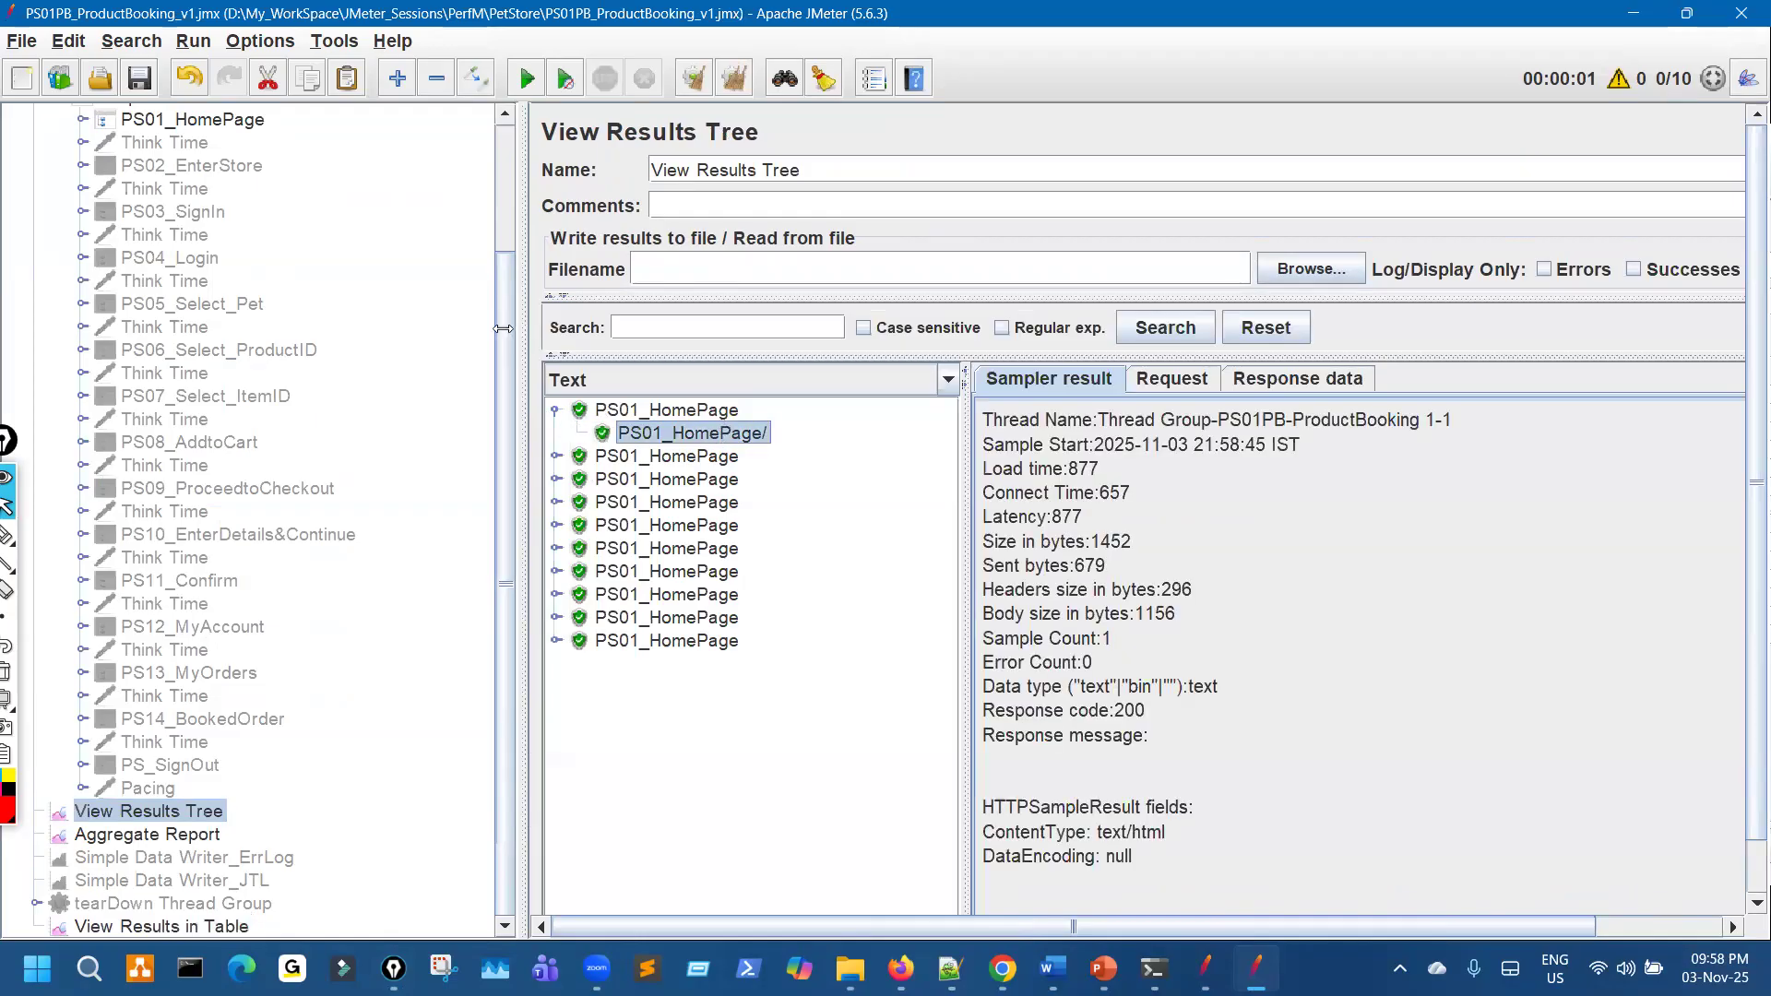
{"action": "left_click_drag", "start_coordinate": [359, 330], "coordinate": [346, 364]}
{"action": "scroll", "coordinate": [221, 660], "scroll_direction": "down", "scroll_amount": 1}
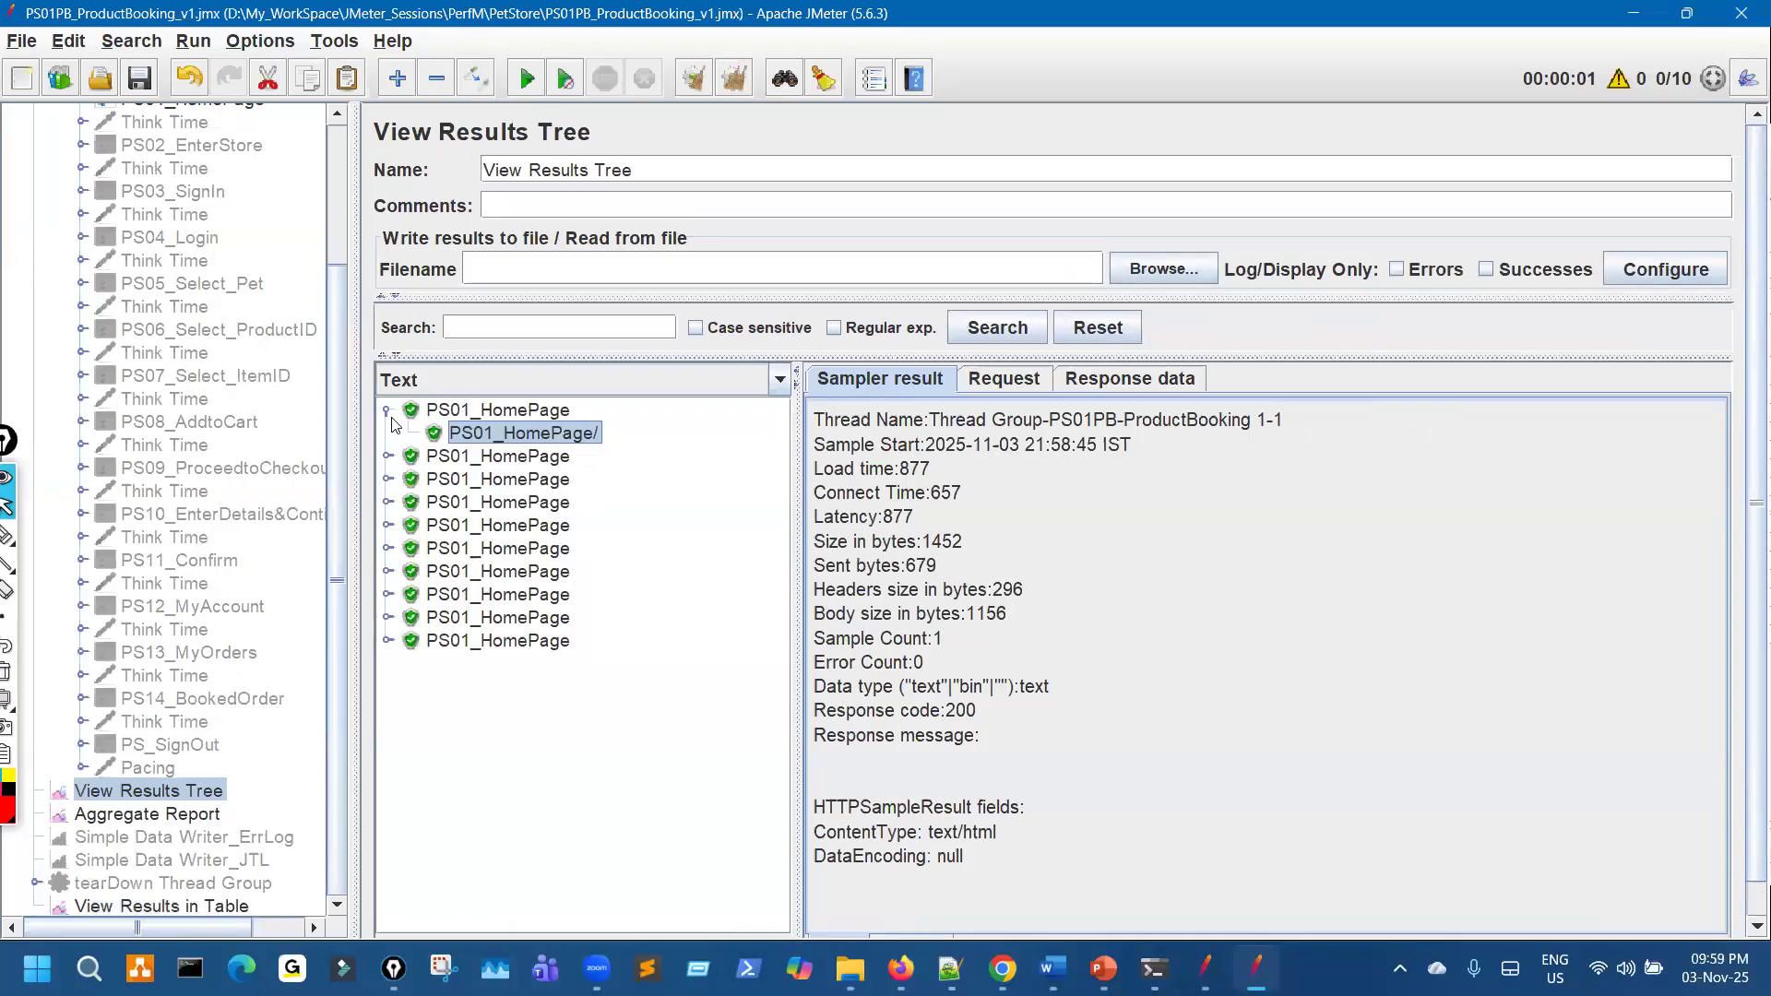
{"action": "double_click", "coordinate": [432, 417]}
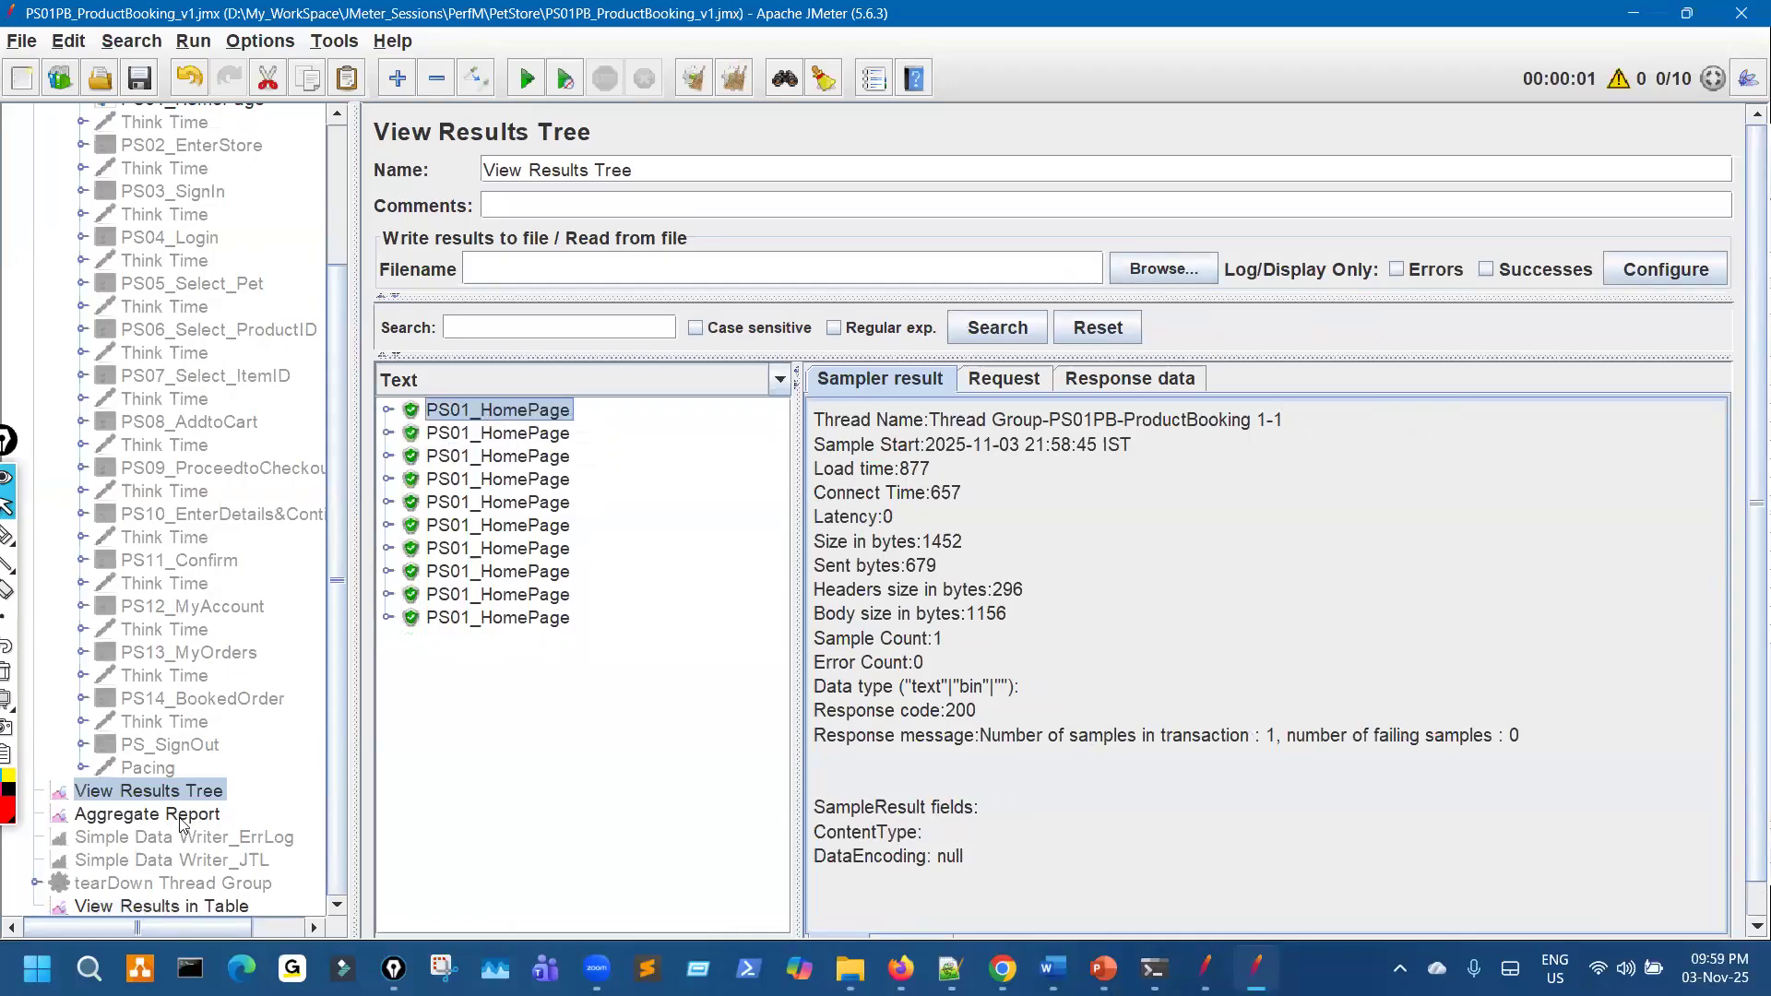
Show View Results in Table, draw a red line beside the thread numbers, circle the sample times and leave drawing mode
{"action": "left_click", "coordinate": [230, 906]}
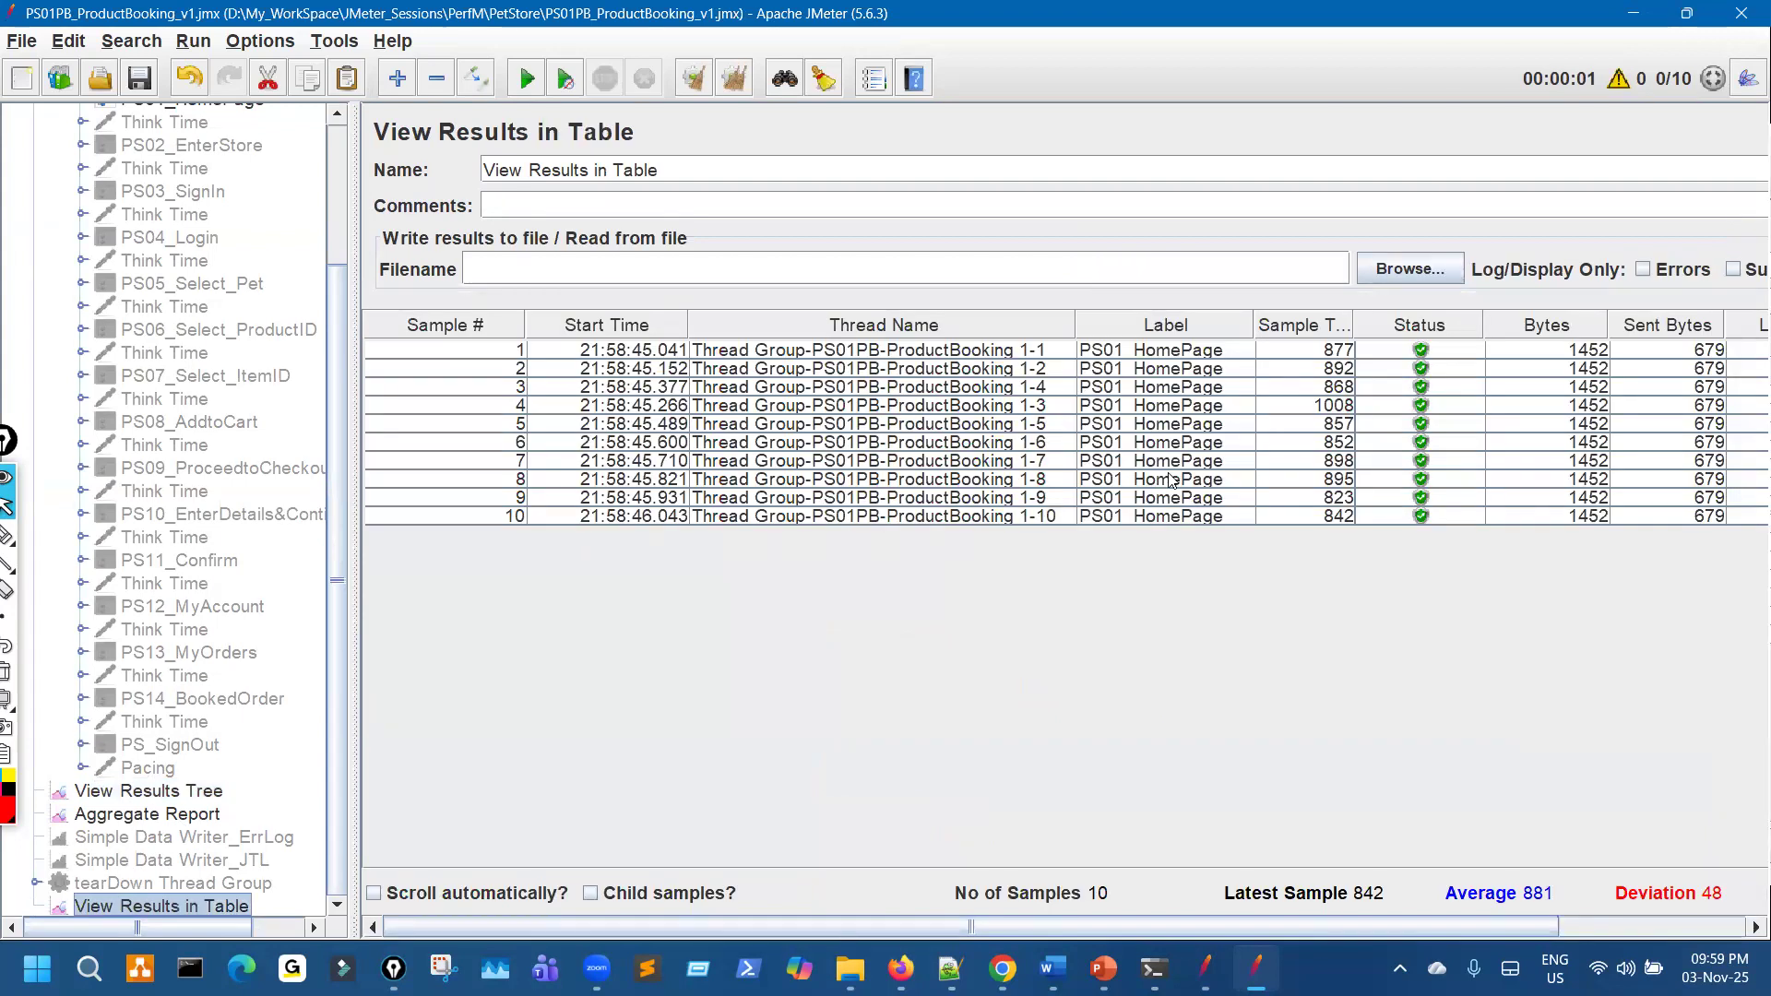
{"action": "left_click_drag", "start_coordinate": [1059, 330], "coordinate": [1062, 553]}
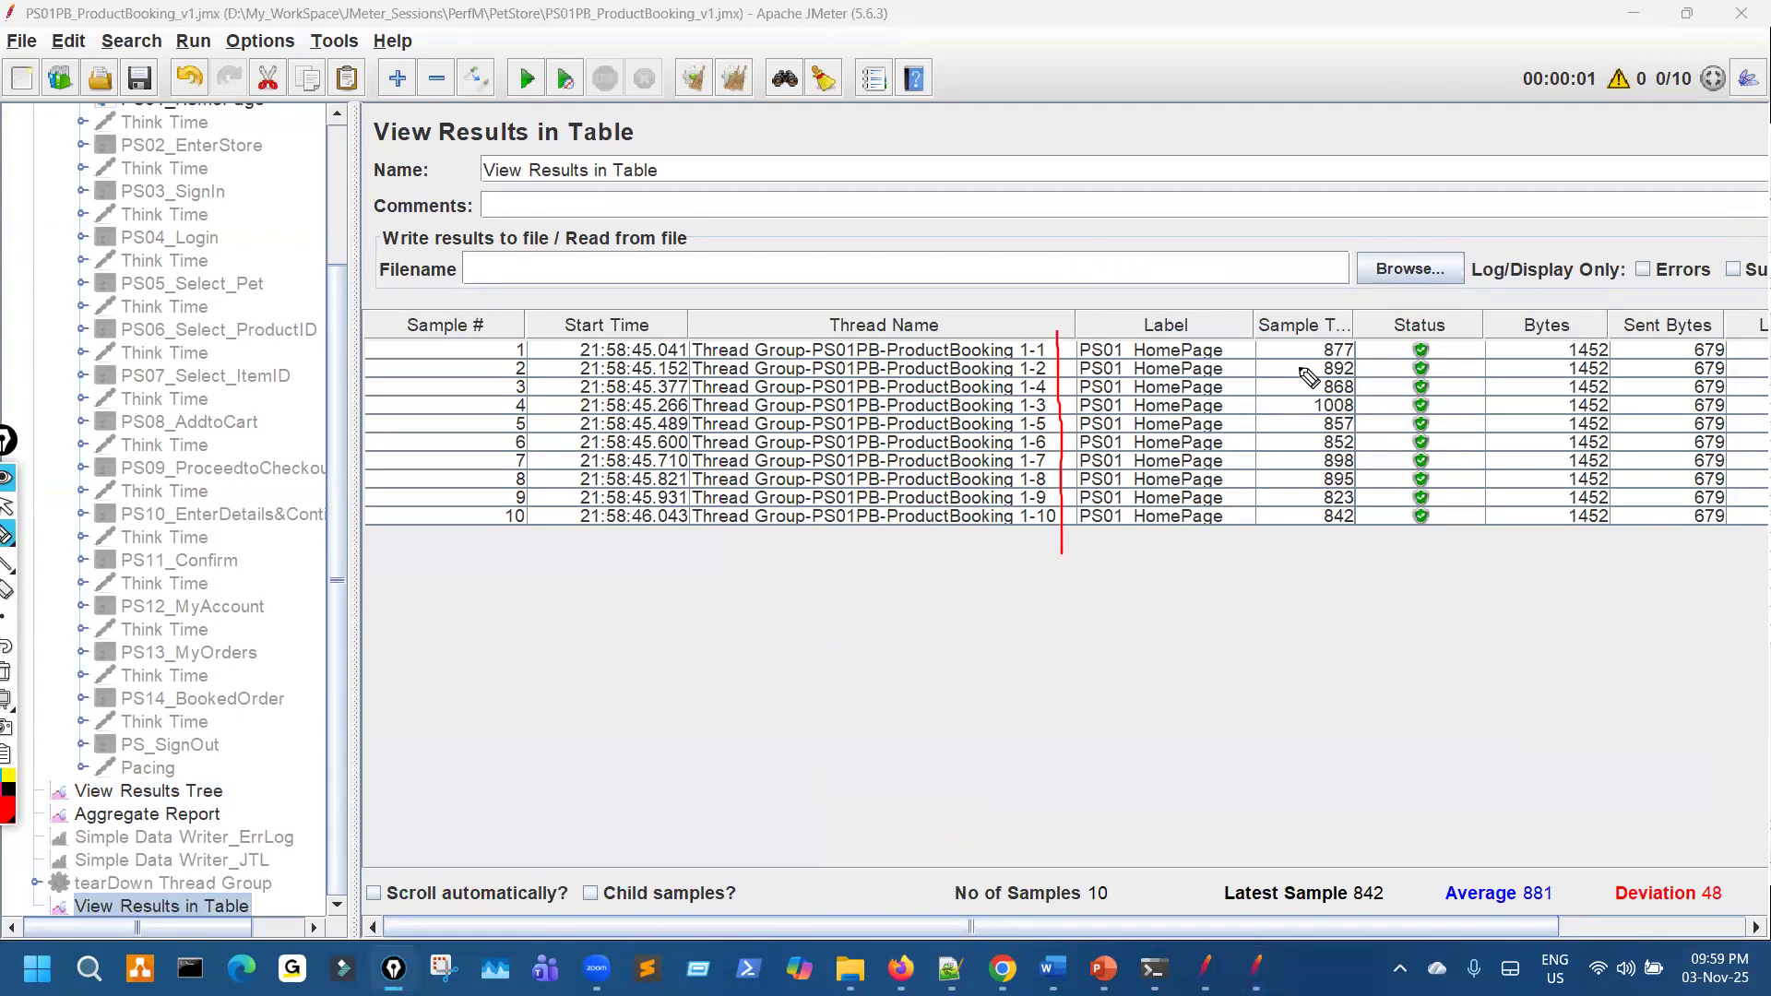
{"action": "mouse_move", "coordinate": [1295, 346]}
{"action": "left_mouse_down"}
{"action": "mouse_move", "coordinate": [1337, 585]}
{"action": "mouse_move", "coordinate": [1404, 429]}
{"action": "mouse_move", "coordinate": [1378, 344]}
{"action": "mouse_move", "coordinate": [1313, 362]}
{"action": "left_mouse_up"}
{"action": "left_click_drag", "start_coordinate": [1313, 423], "coordinate": [1312, 539]}
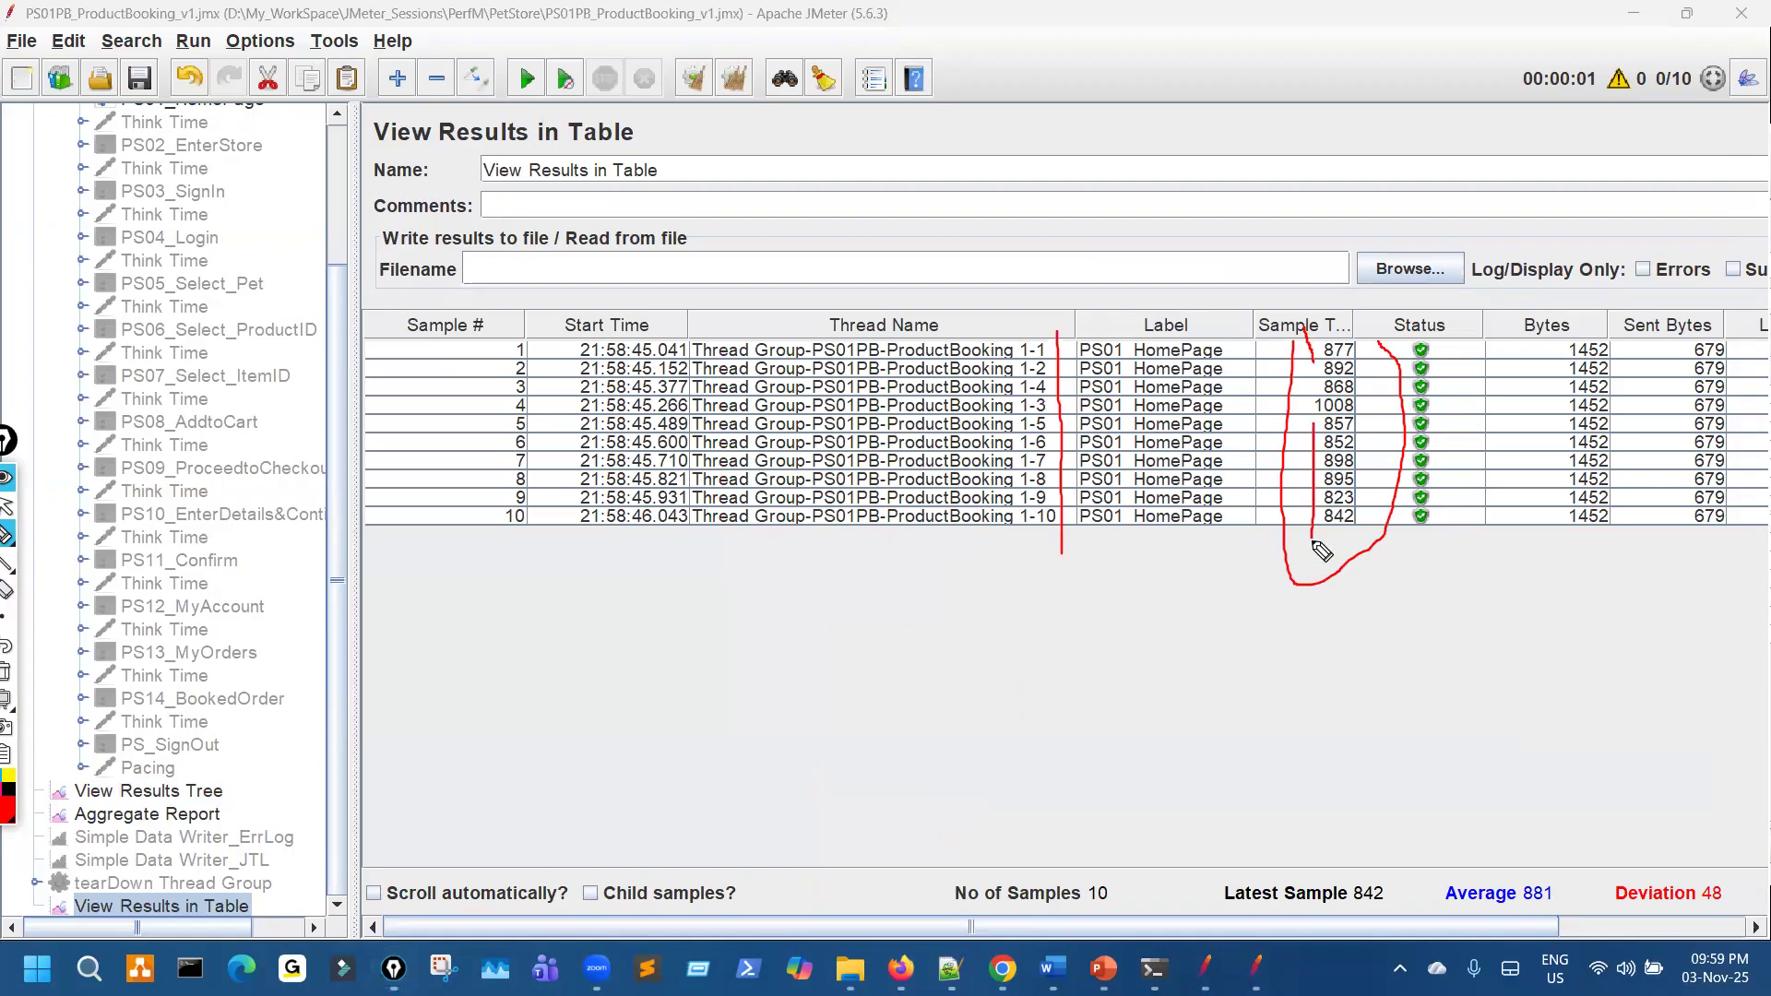
{"action": "mouse_move", "coordinate": [1354, 430]}
{"action": "left_mouse_down"}
{"action": "mouse_move", "coordinate": [1370, 416]}
{"action": "mouse_move", "coordinate": [1371, 505]}
{"action": "left_mouse_up"}
{"action": "left_click_drag", "start_coordinate": [1362, 522], "coordinate": [1370, 518]}
{"action": "left_click", "coordinate": [6, 509]}
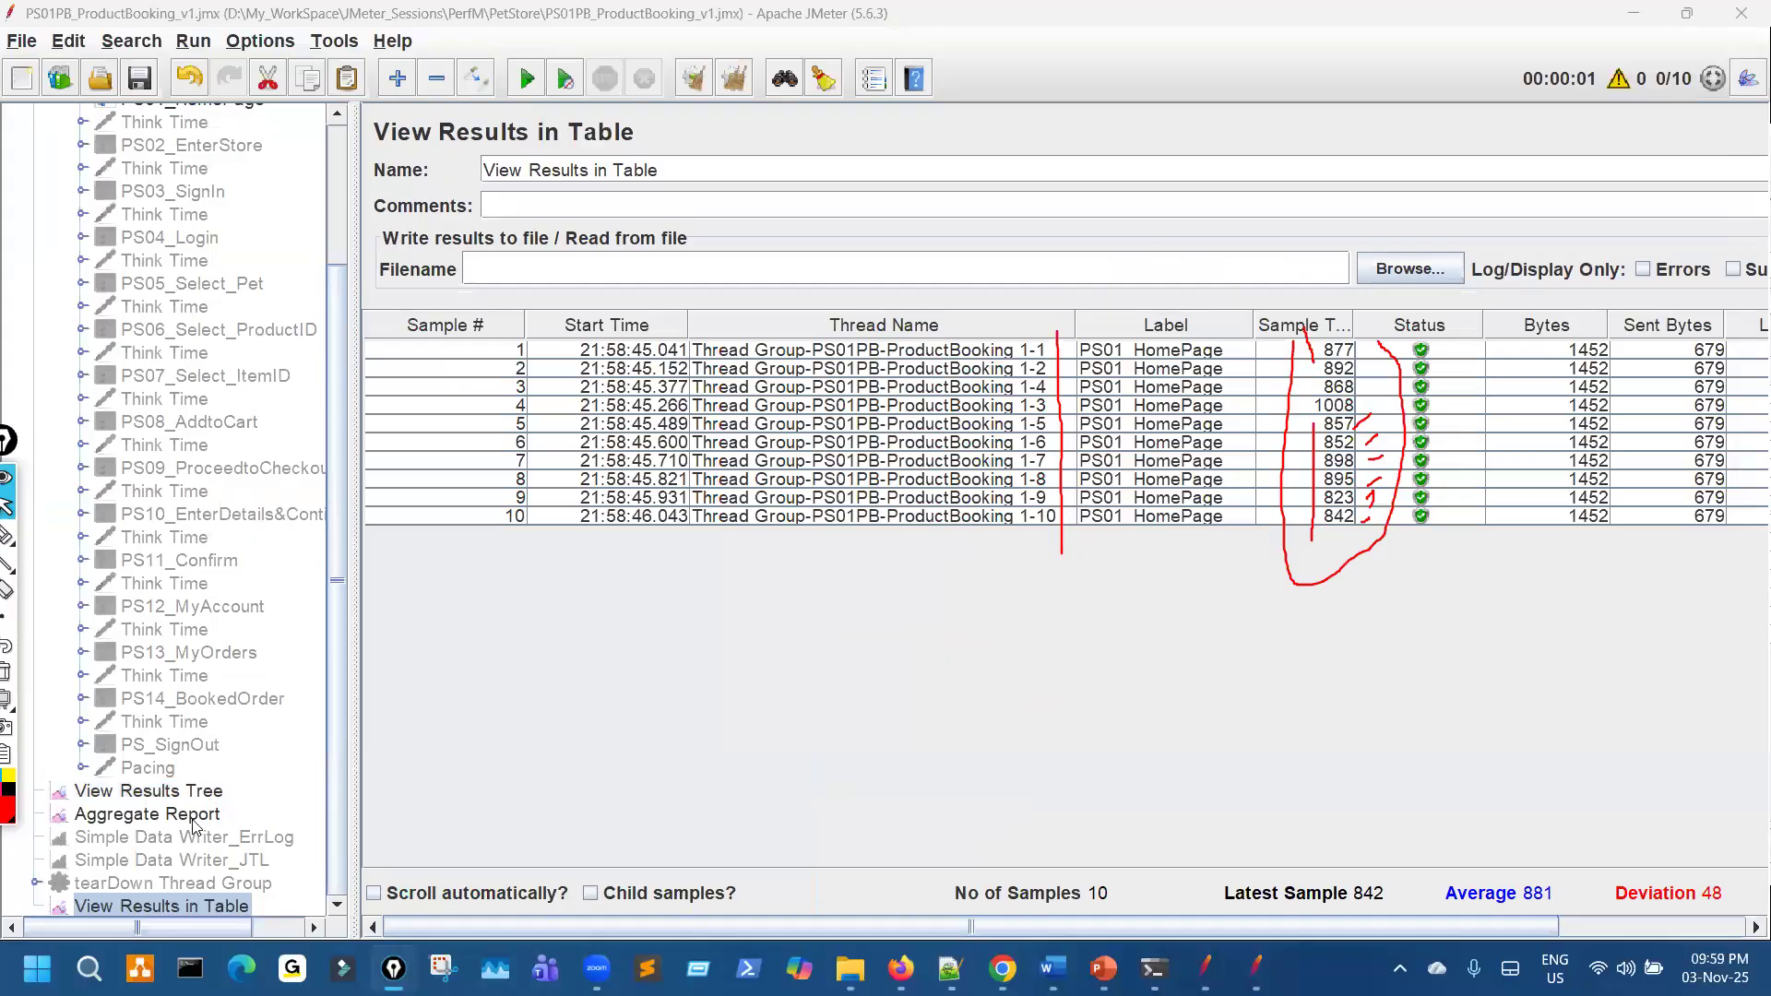
Show the Aggregate Report, widen the Label column to fit the transaction name and select the PS01_HomePage row
{"action": "left_click", "coordinate": [192, 814]}
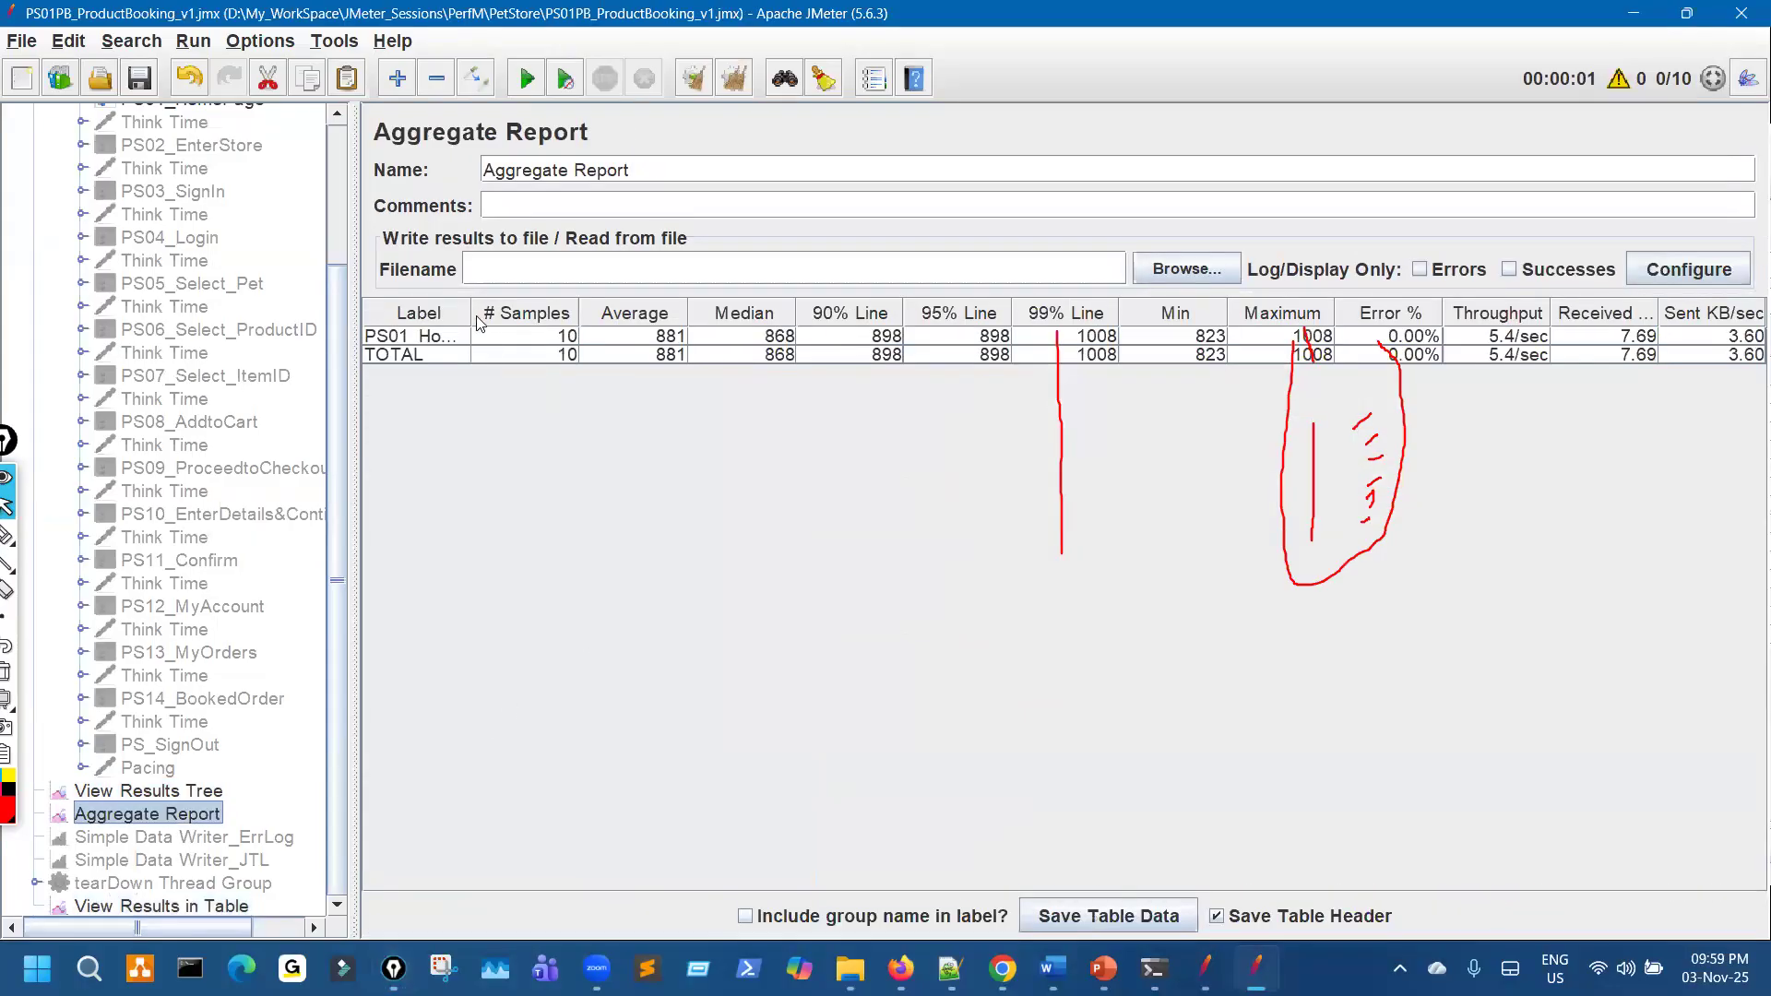
{"action": "left_click_drag", "start_coordinate": [470, 313], "coordinate": [601, 313]}
{"action": "left_click", "coordinate": [680, 339]}
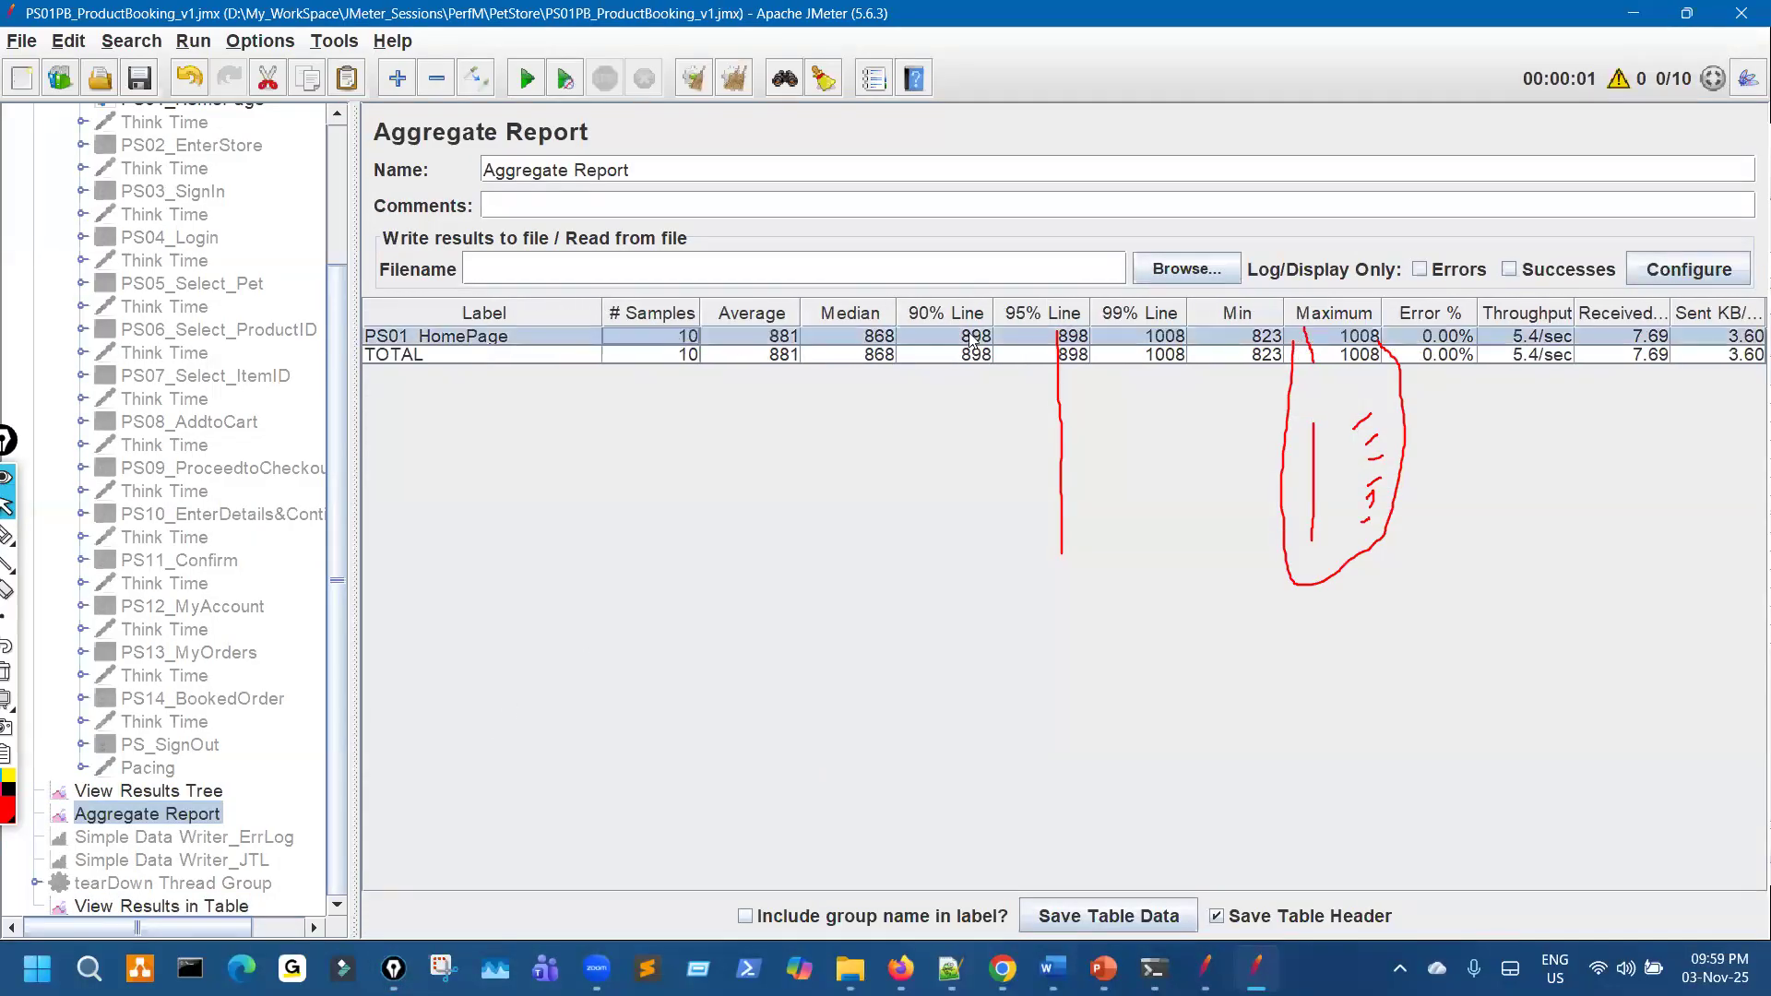
Clear the old drawings, mark the Average through Maximum headers and underline their values in red, and clear the marks and leave drawing mode
{"action": "left_click", "coordinate": [7, 672]}
{"action": "left_click", "coordinate": [9, 535]}
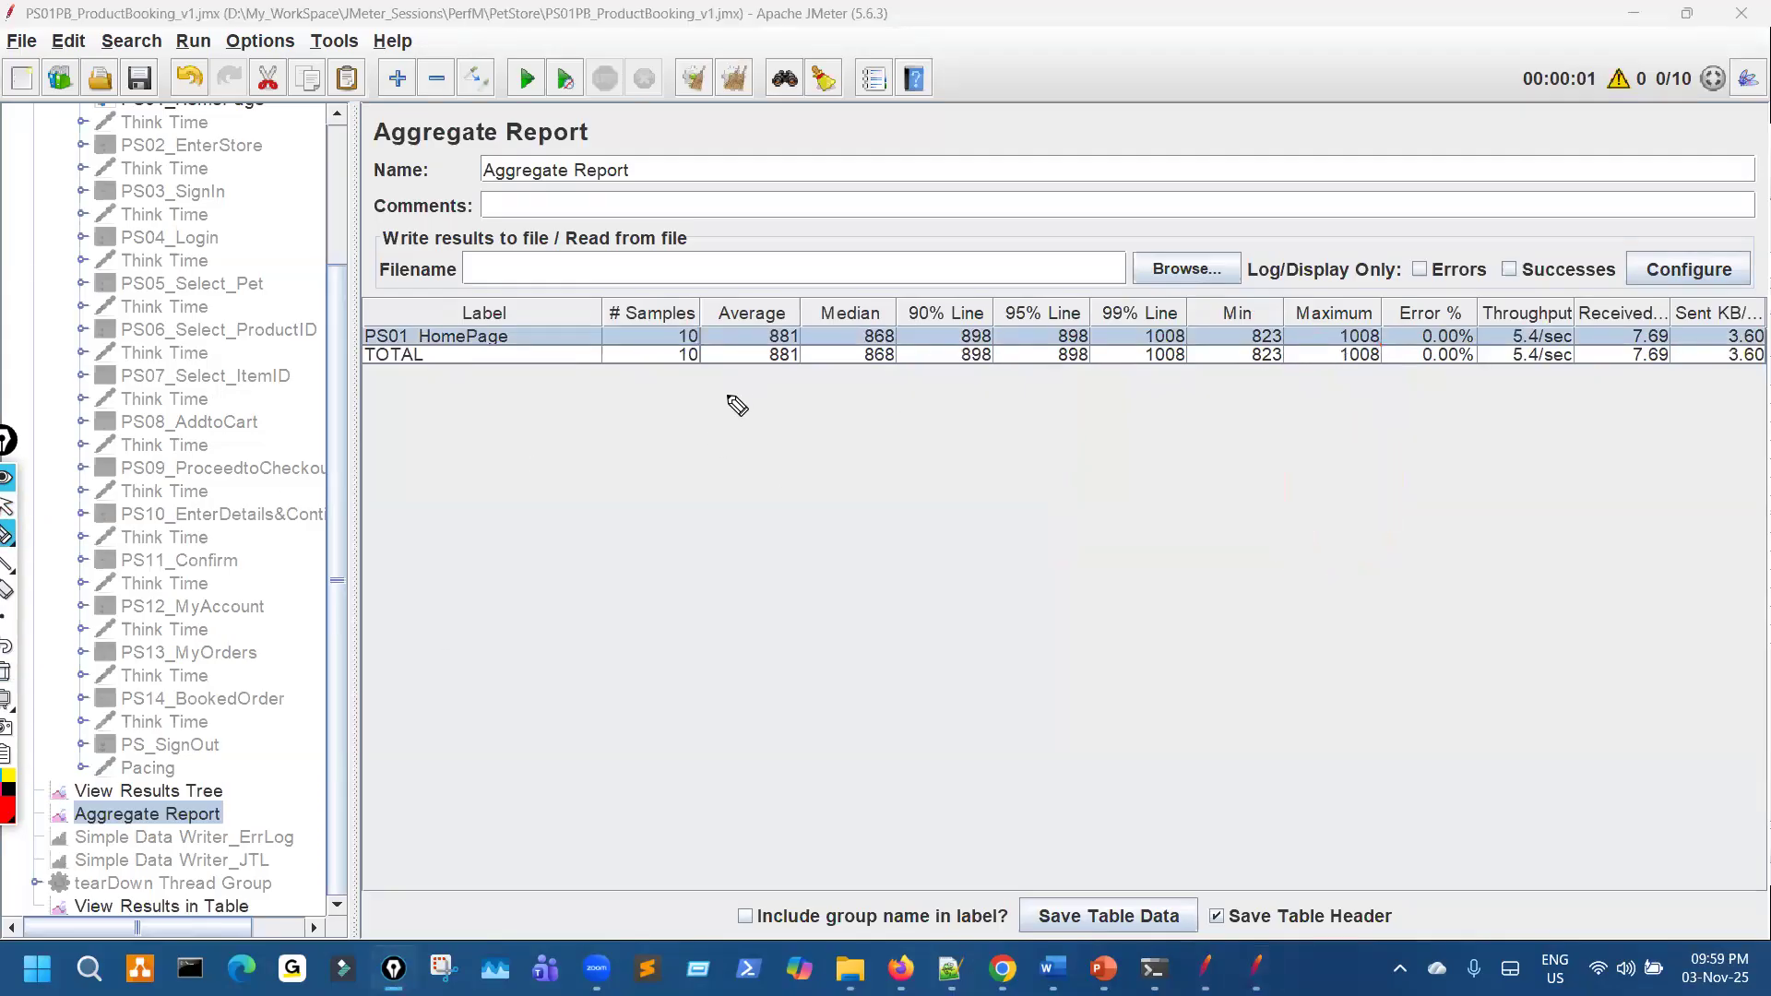
{"action": "mouse_move", "coordinate": [769, 323]}
{"action": "left_mouse_down"}
{"action": "mouse_move", "coordinate": [816, 293]}
{"action": "mouse_move", "coordinate": [1251, 315]}
{"action": "left_mouse_up"}
{"action": "left_click_drag", "start_coordinate": [1290, 318], "coordinate": [1321, 306]}
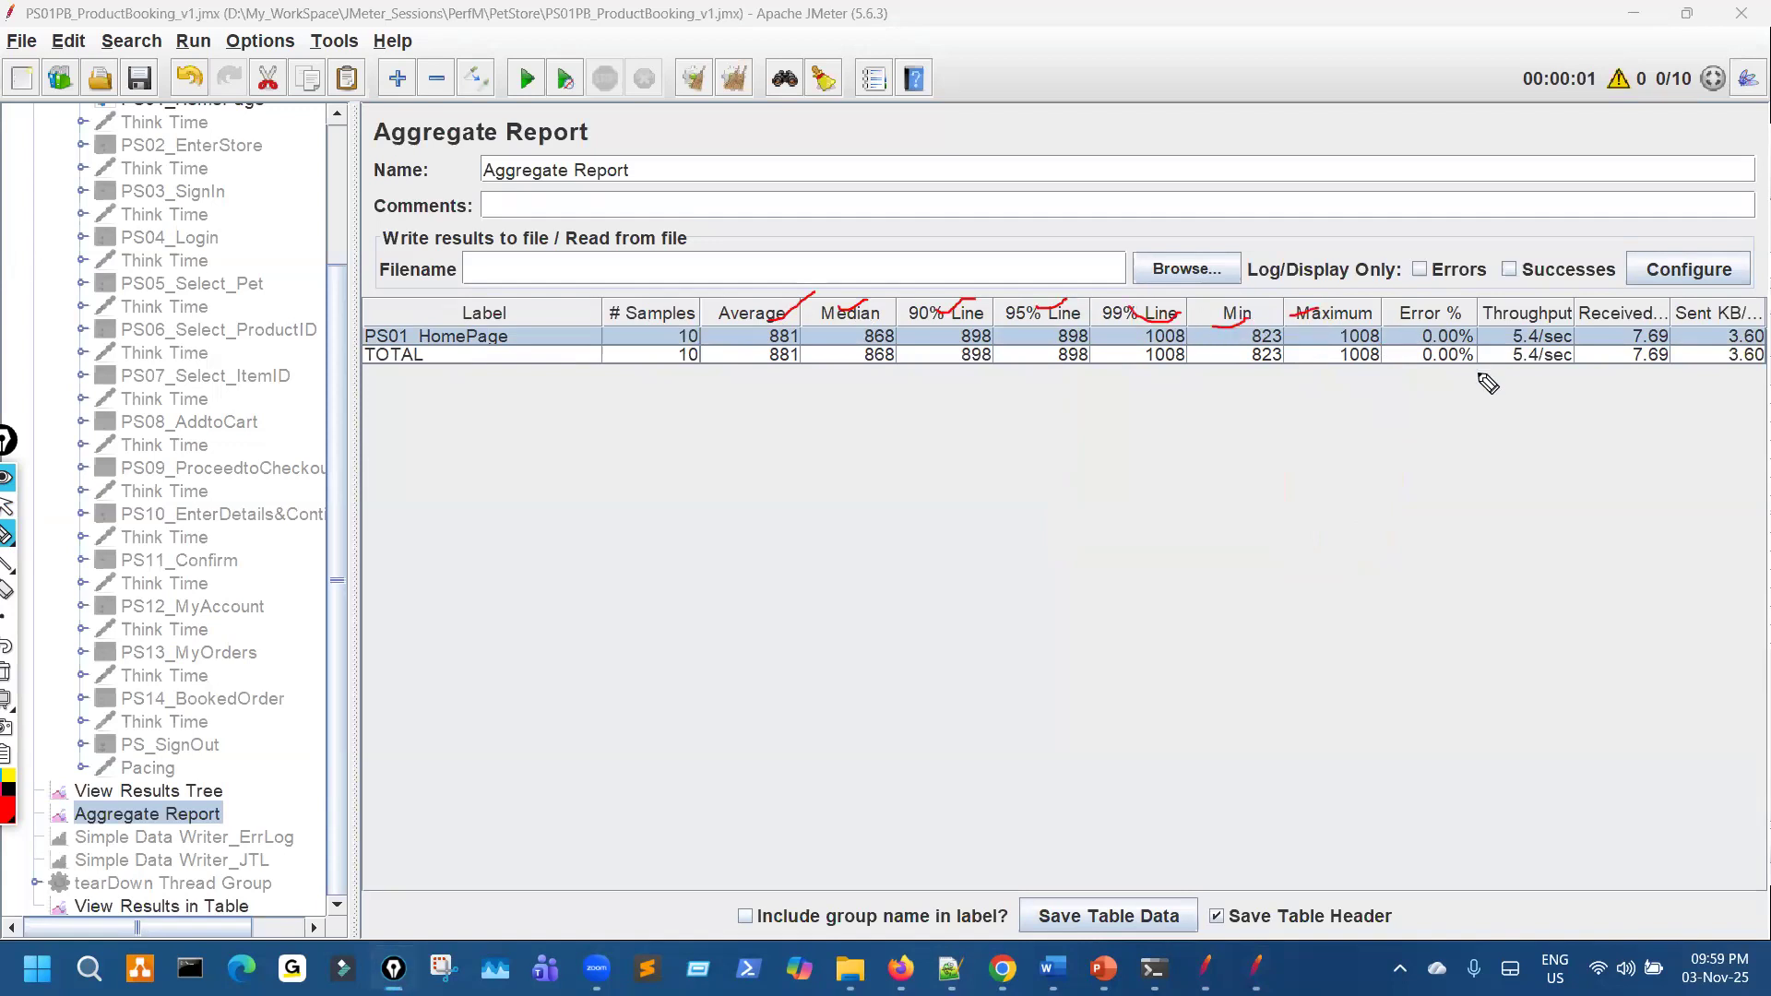
{"action": "left_click_drag", "start_coordinate": [782, 412], "coordinate": [1389, 388]}
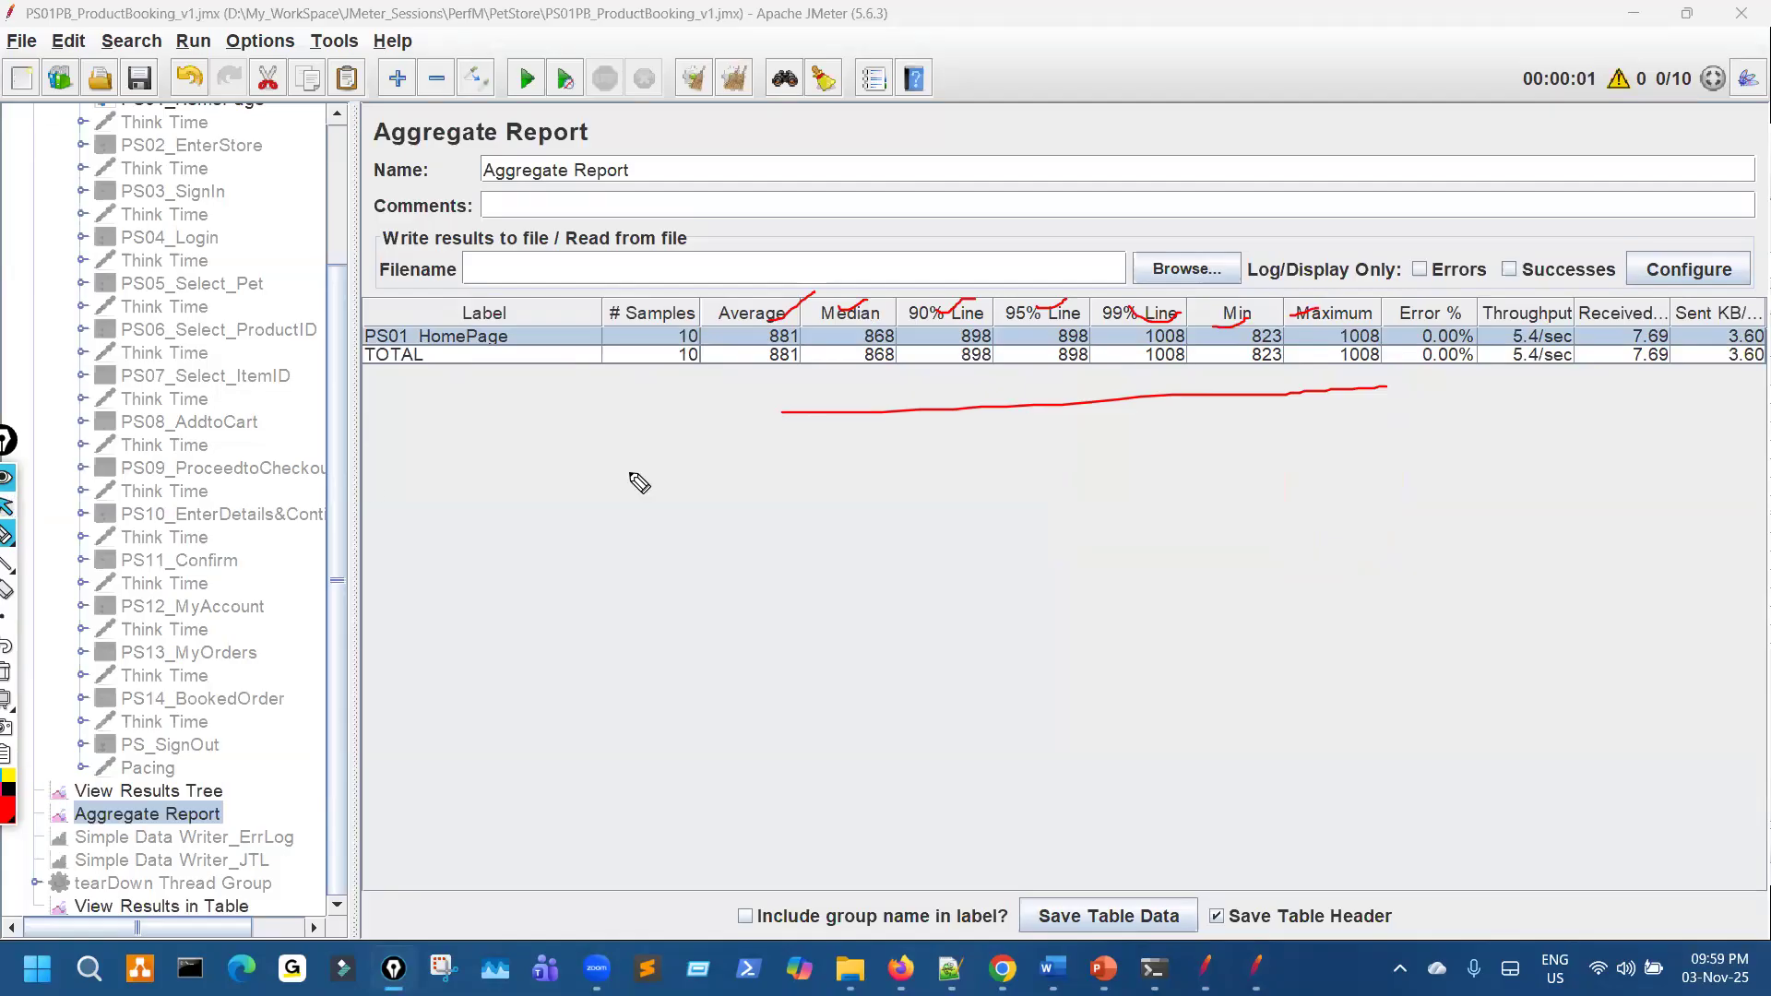
{"action": "left_click_drag", "start_coordinate": [964, 302], "coordinate": [980, 253]}
{"action": "left_click_drag", "start_coordinate": [1054, 297], "coordinate": [1068, 281]}
{"action": "key", "text": "Escape"}
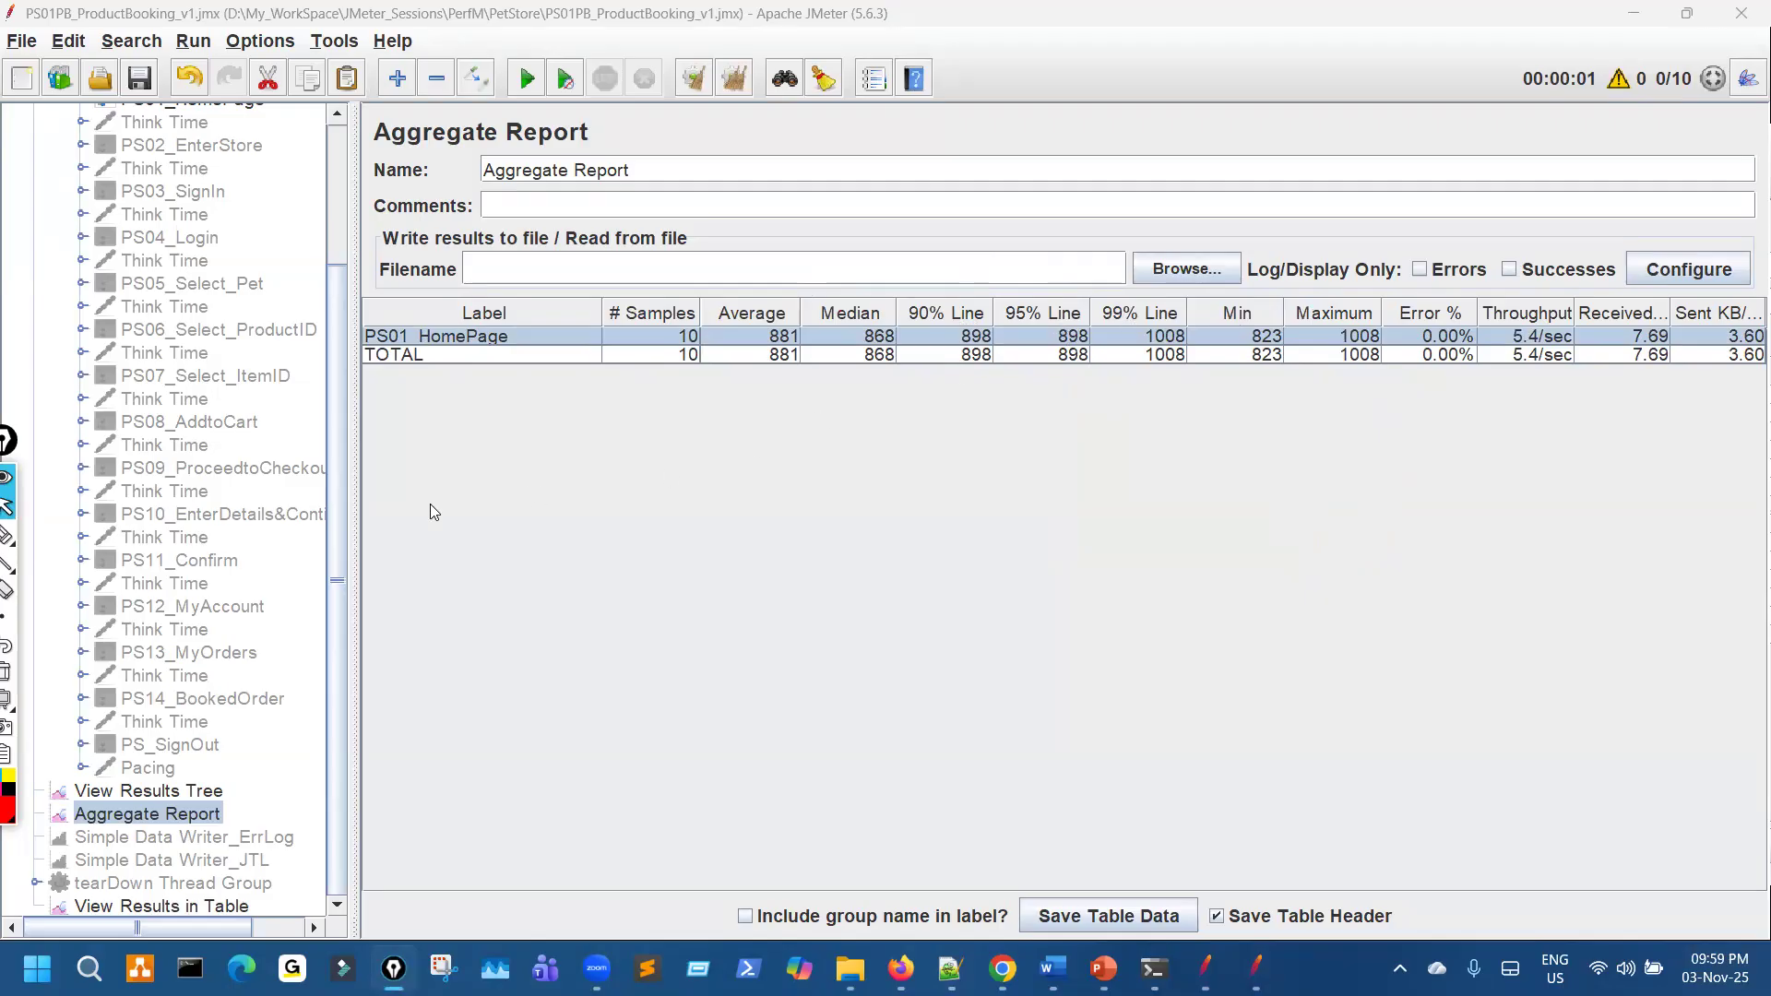
Return to View Results in Table with the pen and circle the sample times and the thread numbers in red
{"action": "mouse_move", "coordinate": [8, 544]}
{"action": "left_click", "coordinate": [6, 528]}
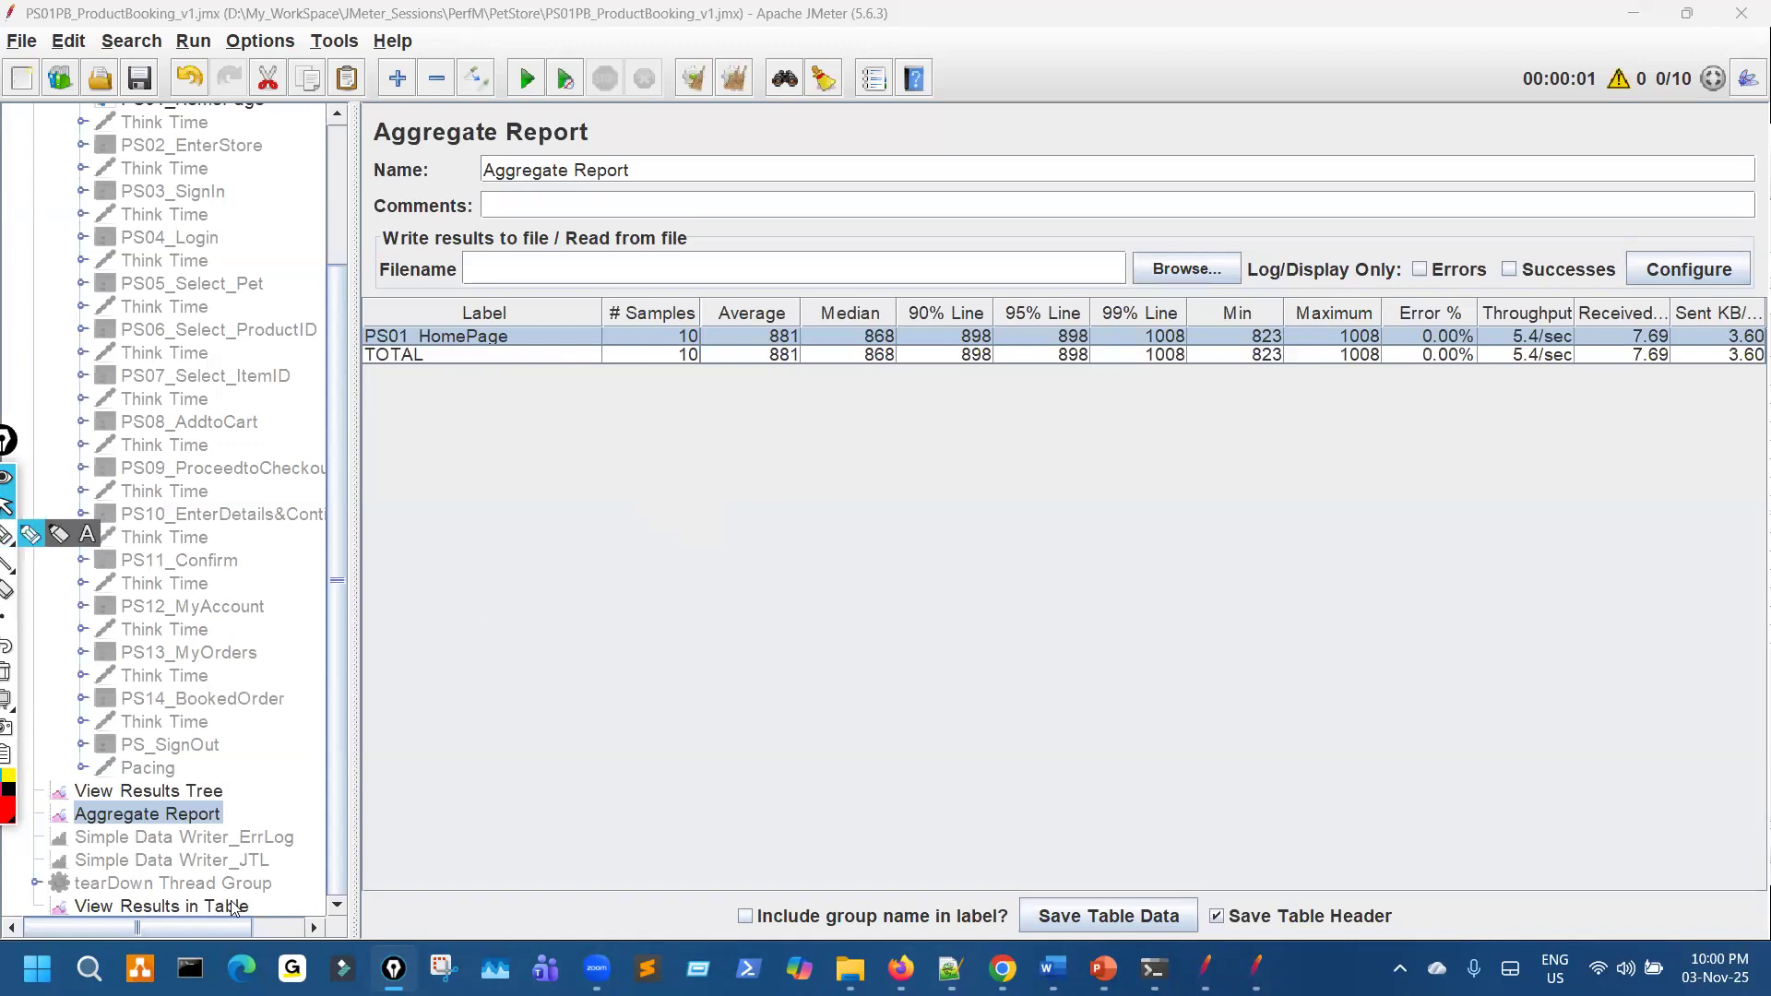
{"action": "left_click", "coordinate": [232, 907]}
{"action": "mouse_move", "coordinate": [1356, 314]}
{"action": "left_mouse_down"}
{"action": "mouse_move", "coordinate": [1412, 392]}
{"action": "mouse_move", "coordinate": [1348, 563]}
{"action": "mouse_move", "coordinate": [1271, 378]}
{"action": "mouse_move", "coordinate": [1363, 318]}
{"action": "left_mouse_up"}
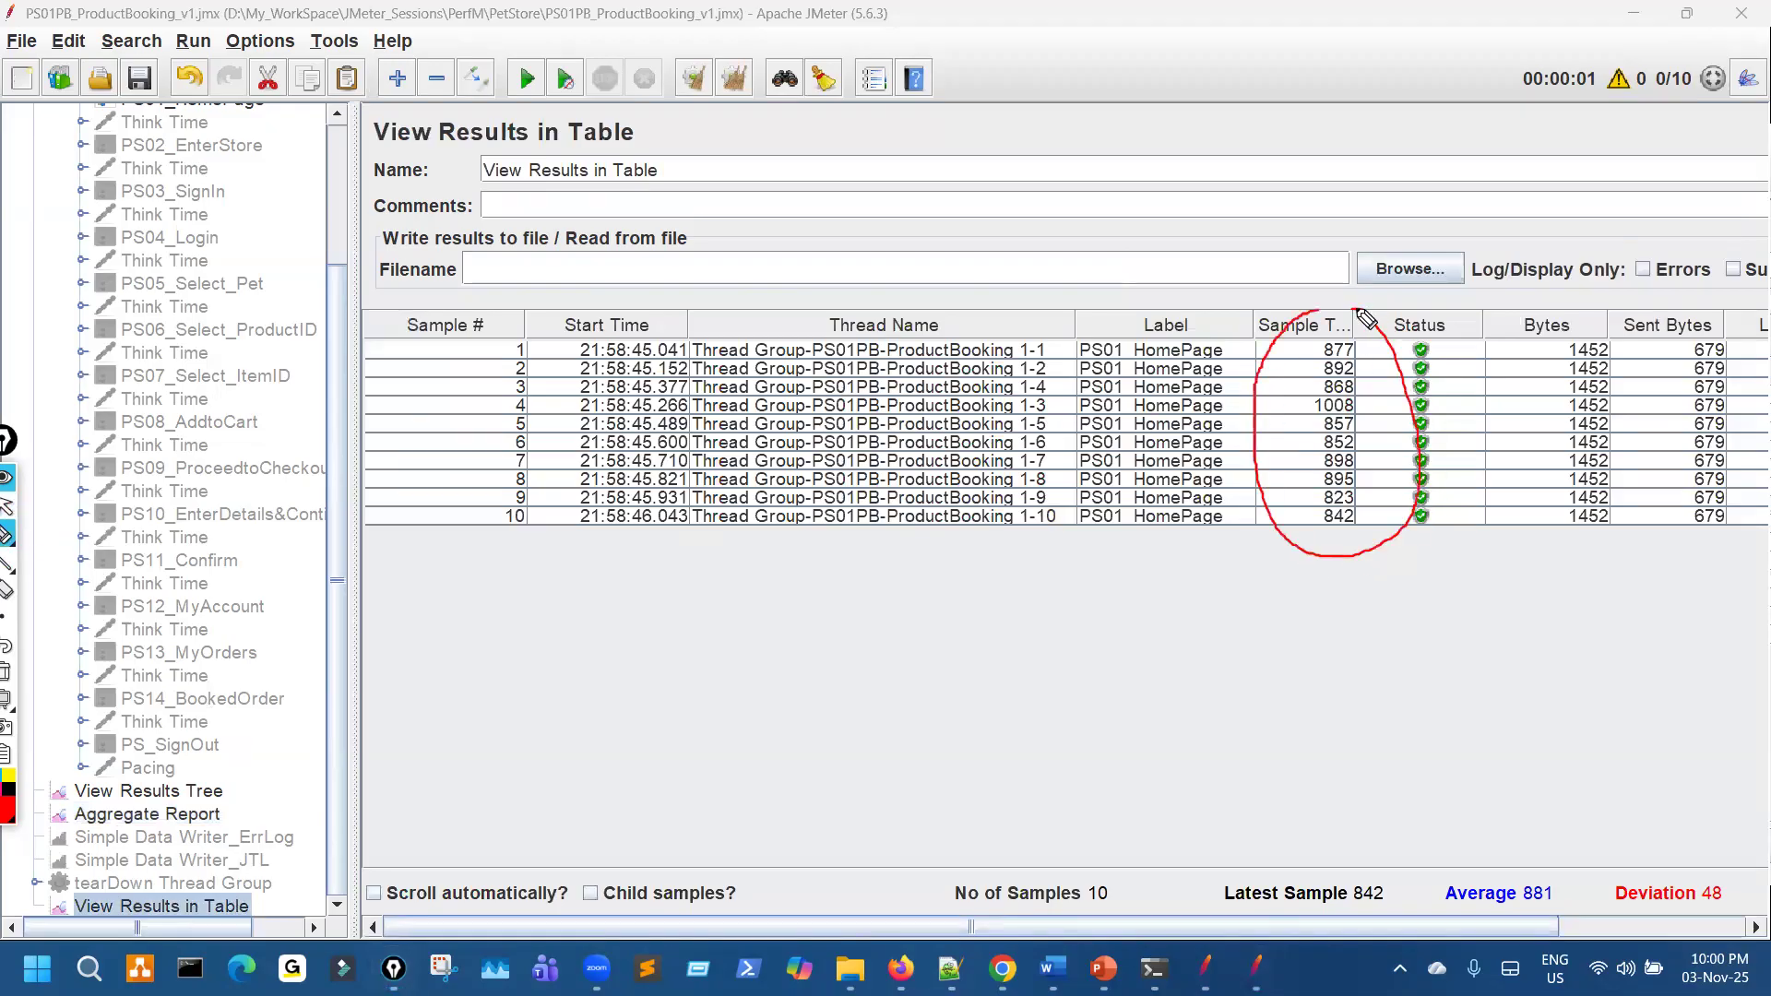
{"action": "mouse_move", "coordinate": [1056, 328]}
{"action": "left_mouse_down"}
{"action": "mouse_move", "coordinate": [1036, 593]}
{"action": "mouse_move", "coordinate": [956, 498]}
{"action": "mouse_move", "coordinate": [1030, 329]}
{"action": "left_mouse_up"}
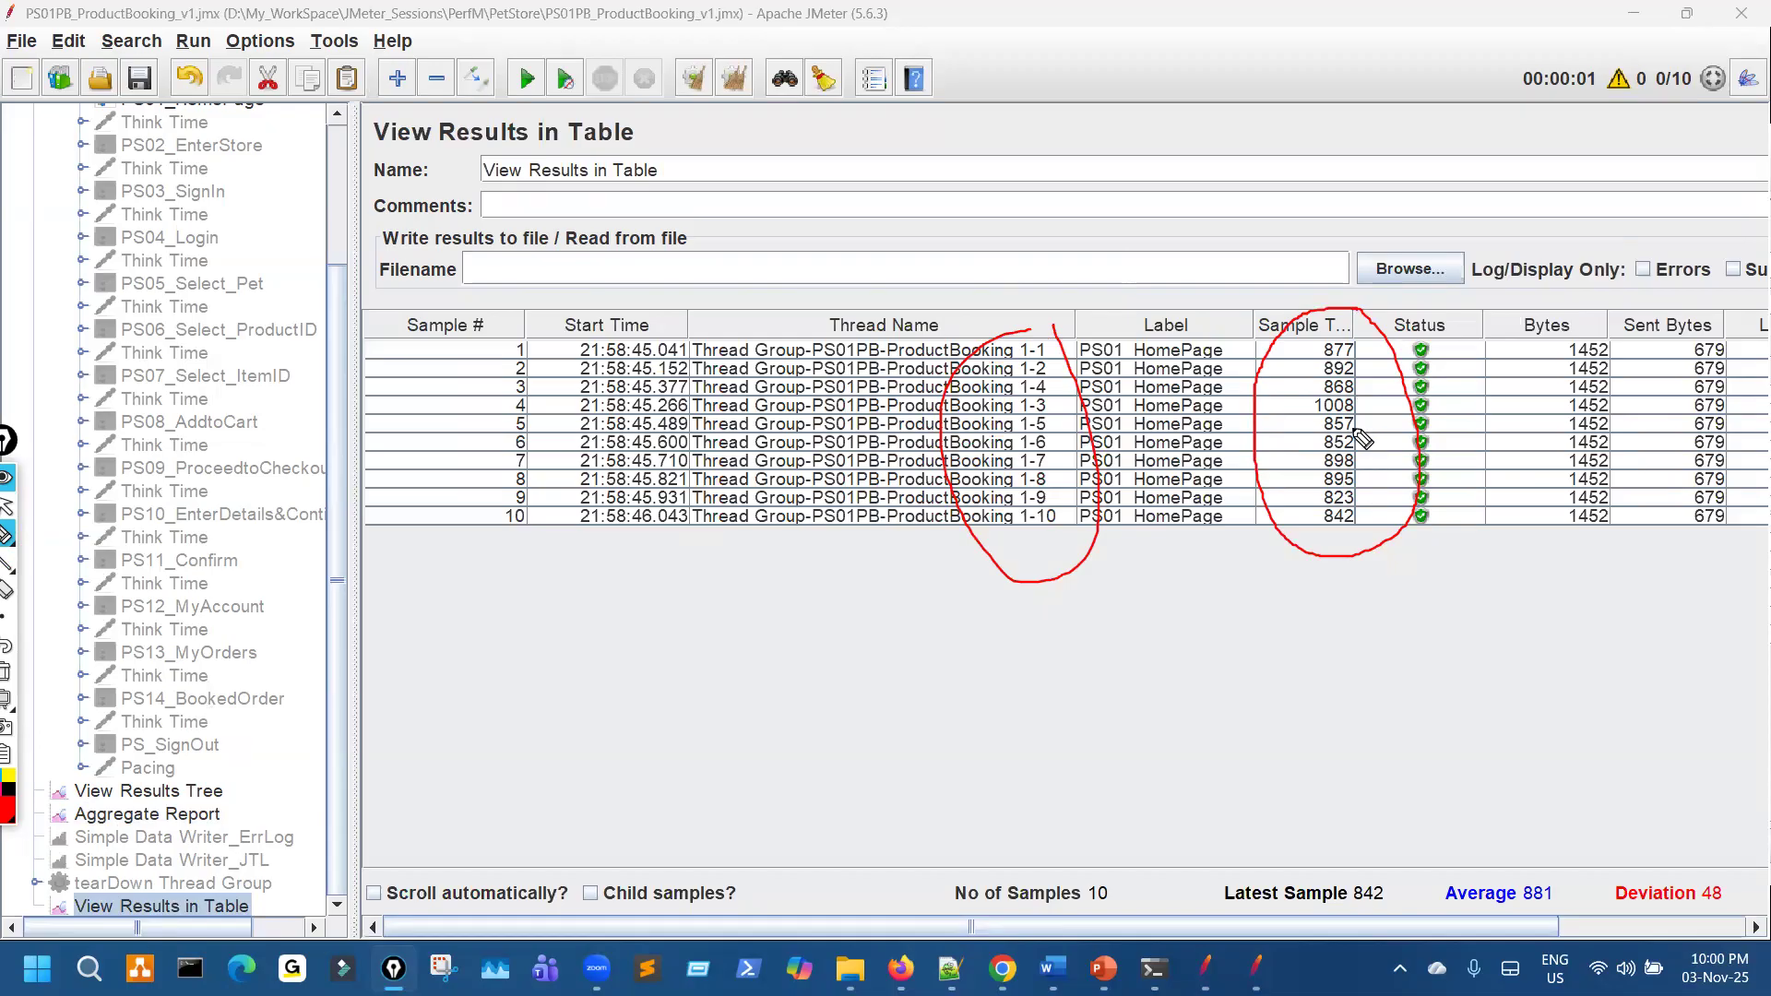
Handwrite 1600 above the results table, underline and circle it, and draw a vertical line below the Label column
{"action": "mouse_move", "coordinate": [980, 100]}
{"action": "left_mouse_down"}
{"action": "mouse_move", "coordinate": [993, 125]}
{"action": "mouse_move", "coordinate": [1021, 88]}
{"action": "left_mouse_up"}
{"action": "left_click_drag", "start_coordinate": [1050, 68], "coordinate": [1054, 67]}
{"action": "left_click_drag", "start_coordinate": [1019, 131], "coordinate": [1072, 104]}
{"action": "left_click_drag", "start_coordinate": [1195, 527], "coordinate": [1197, 719]}
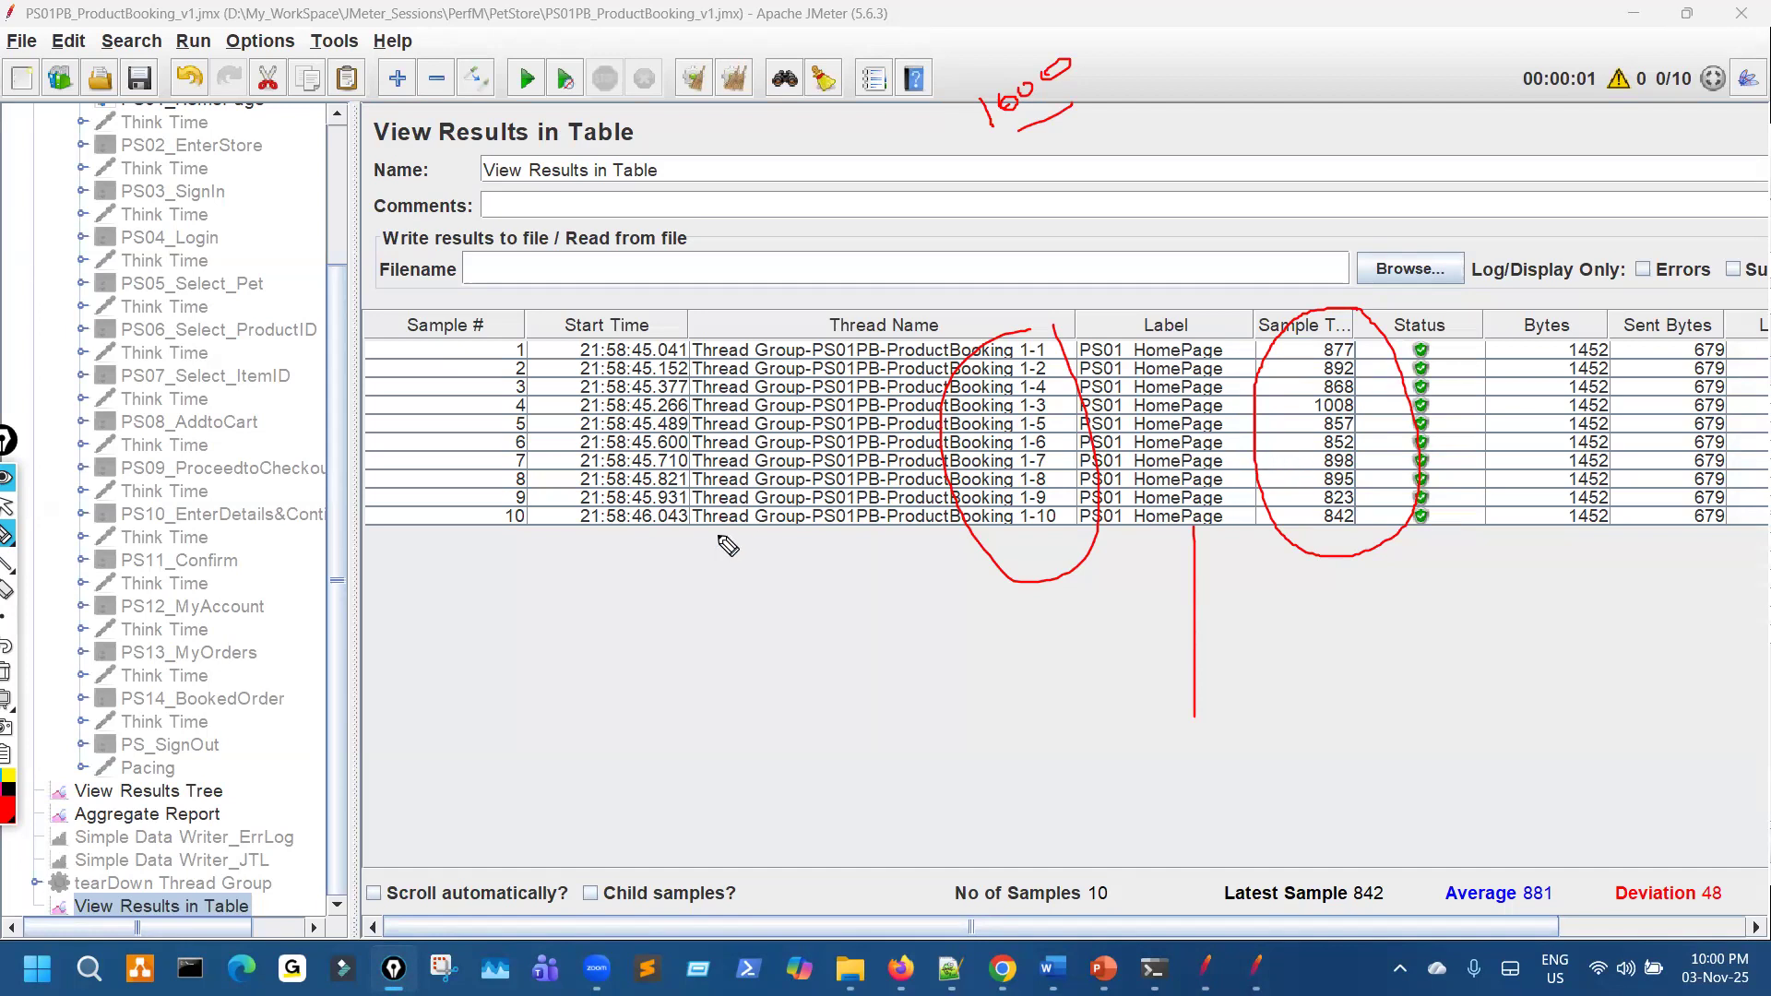
{"action": "mouse_move", "coordinate": [1013, 59]}
{"action": "left_mouse_down"}
{"action": "mouse_move", "coordinate": [980, 107]}
{"action": "mouse_move", "coordinate": [1115, 165]}
{"action": "mouse_move", "coordinate": [1036, 79]}
{"action": "left_mouse_up"}
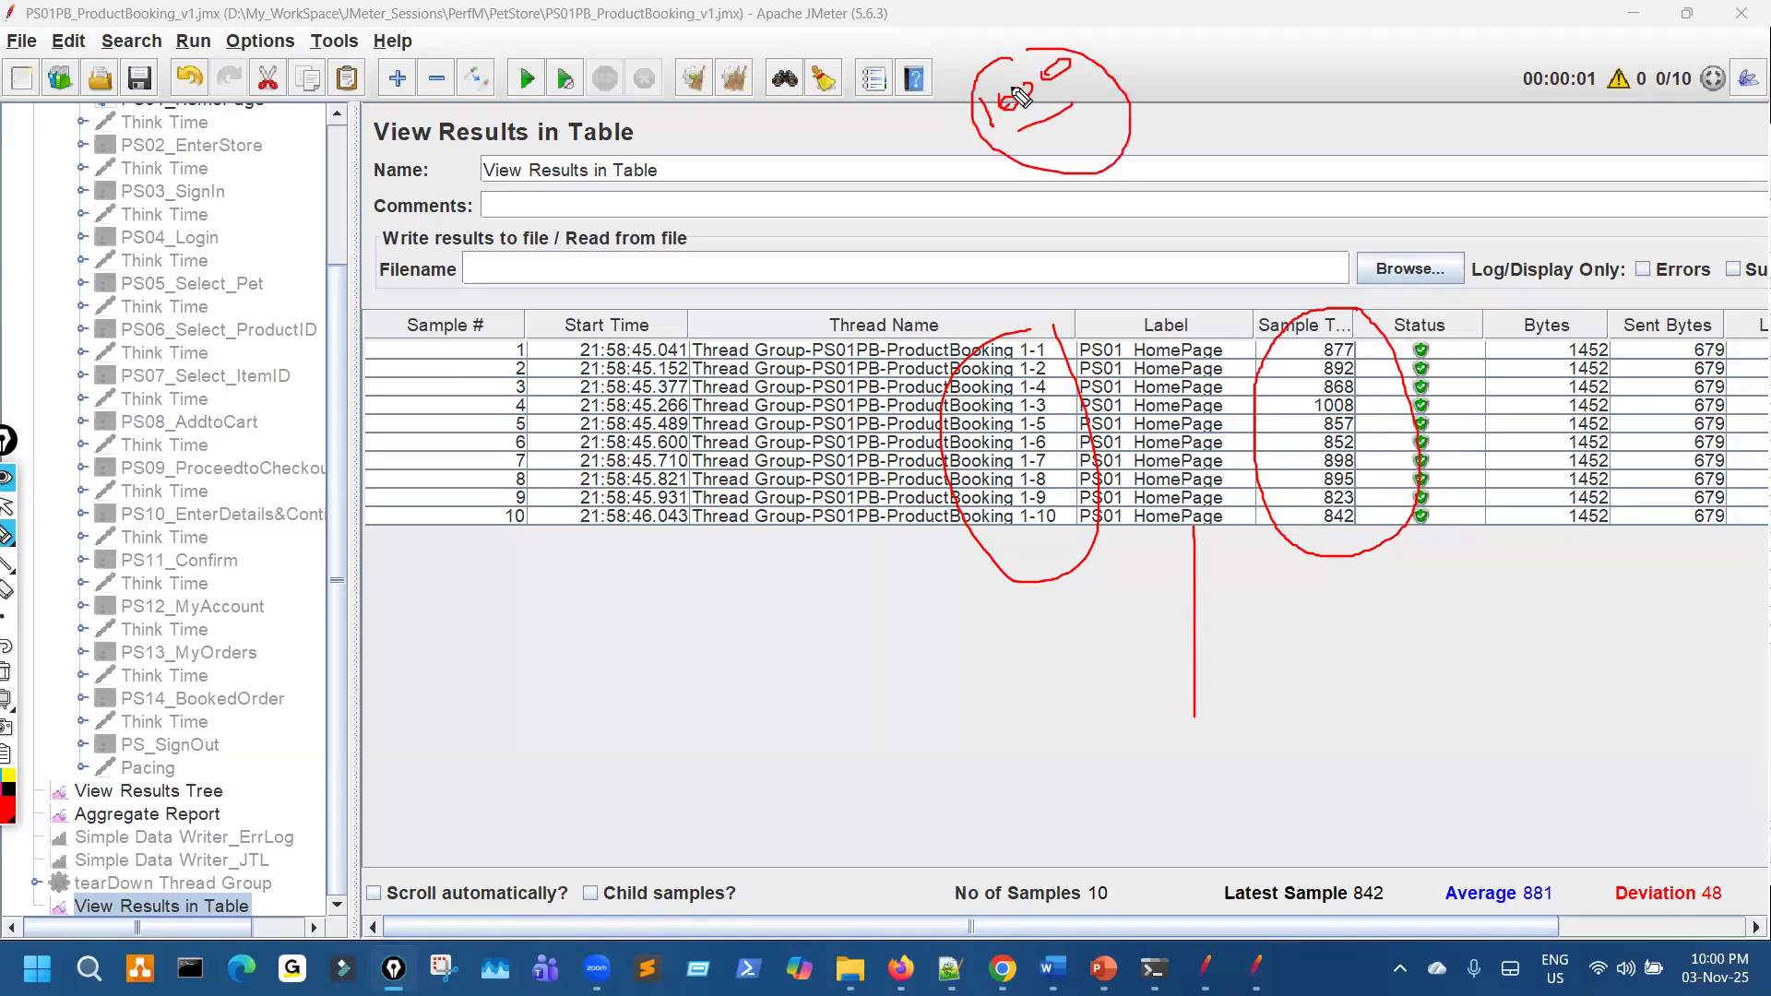
Circle the sample times again, draw an arrow from the test plan tree towards the results area, and clear all drawings
{"action": "mouse_move", "coordinate": [1390, 345]}
{"action": "left_mouse_down"}
{"action": "mouse_move", "coordinate": [1336, 565]}
{"action": "mouse_move", "coordinate": [1340, 324]}
{"action": "mouse_move", "coordinate": [1367, 430]}
{"action": "left_mouse_up"}
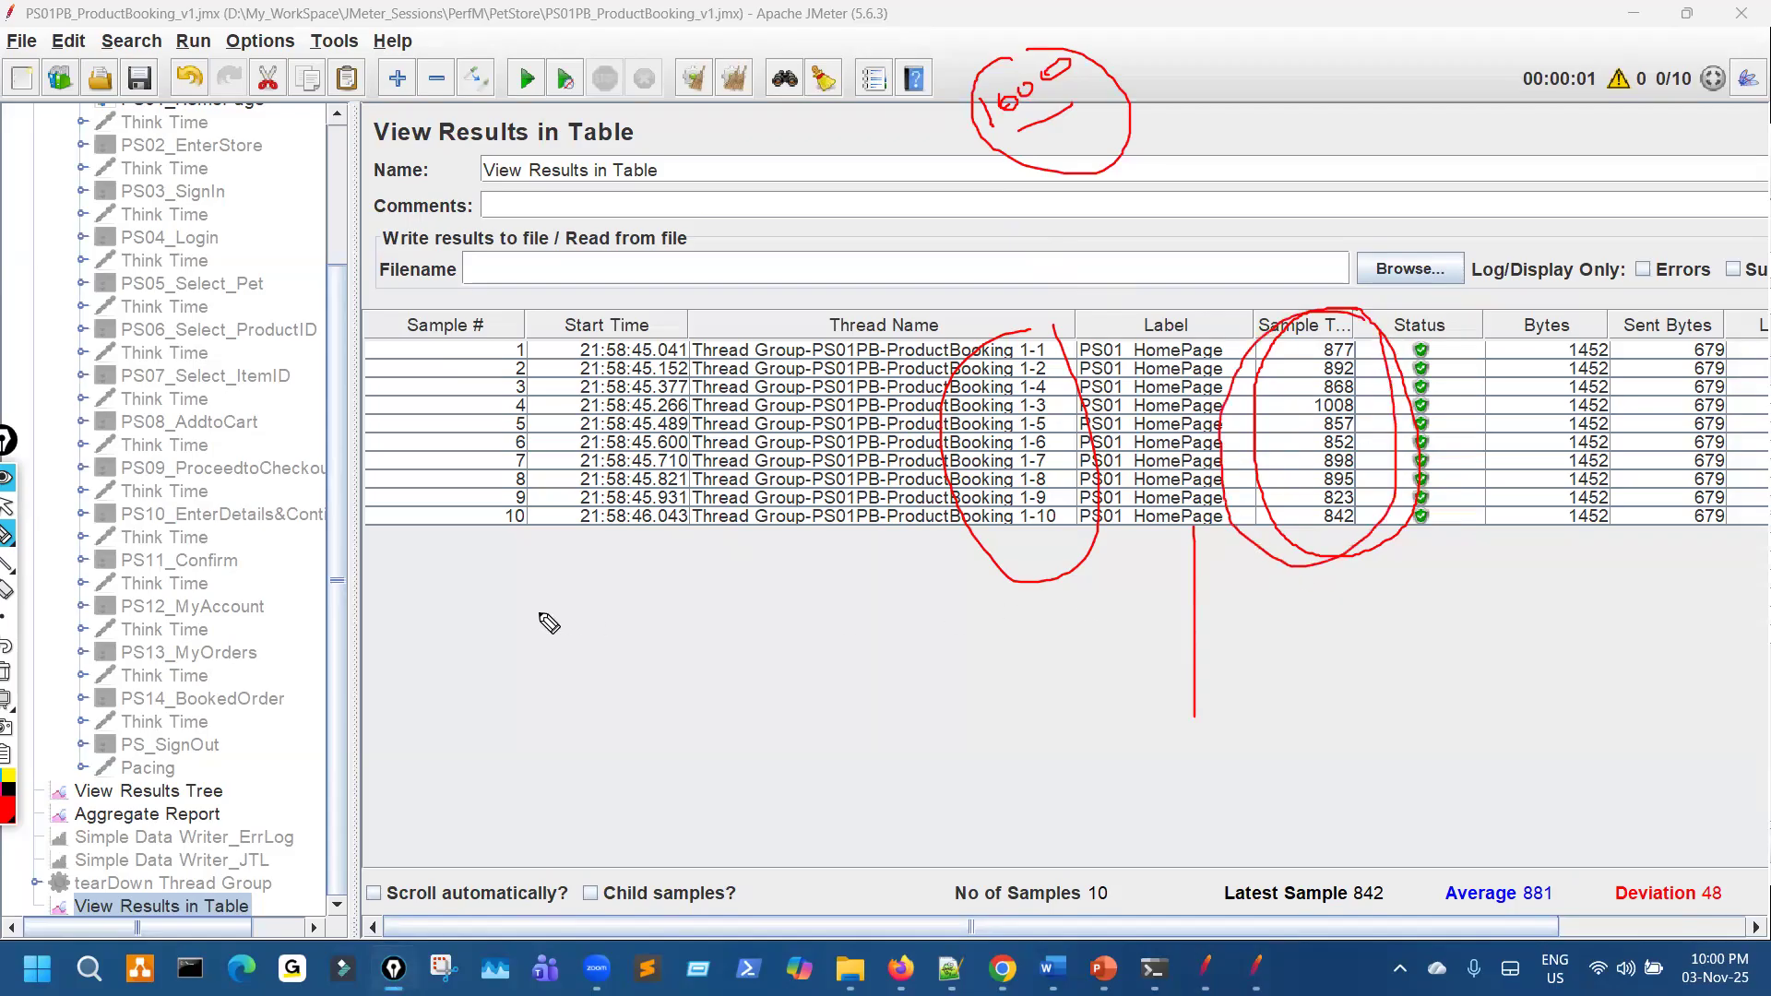
{"action": "left_click_drag", "start_coordinate": [168, 585], "coordinate": [527, 569]}
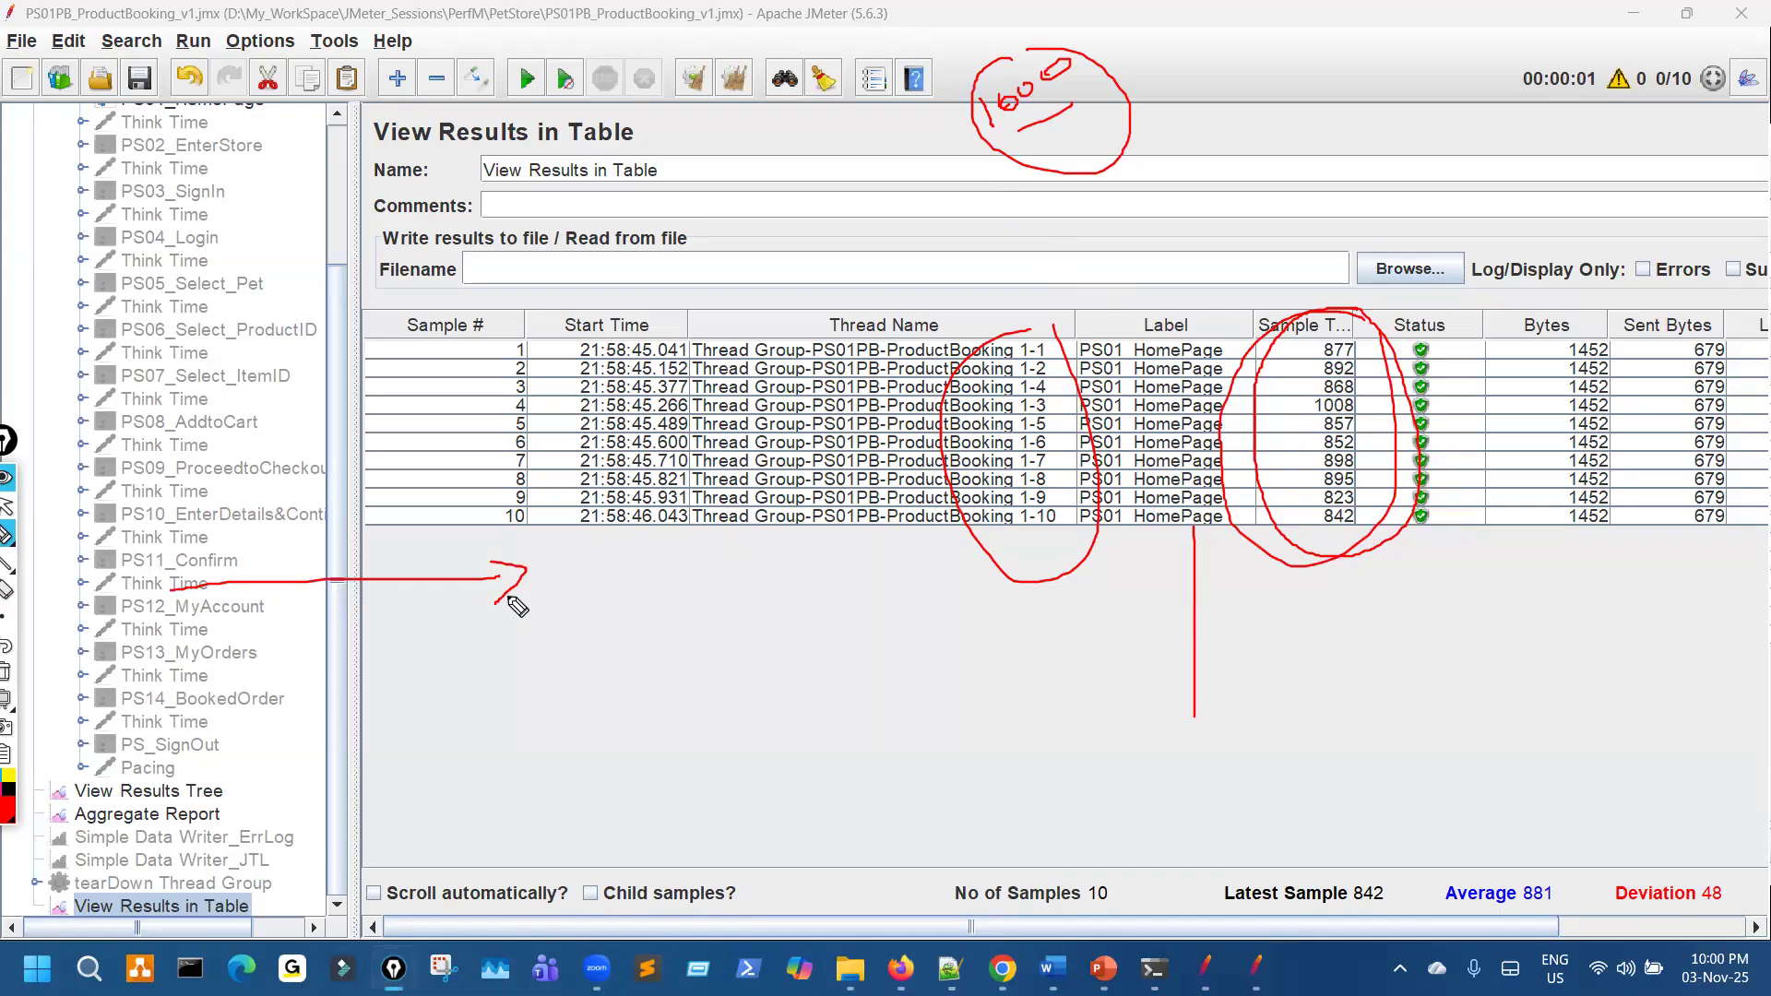
{"action": "key", "text": "ctrl+shift+7"}
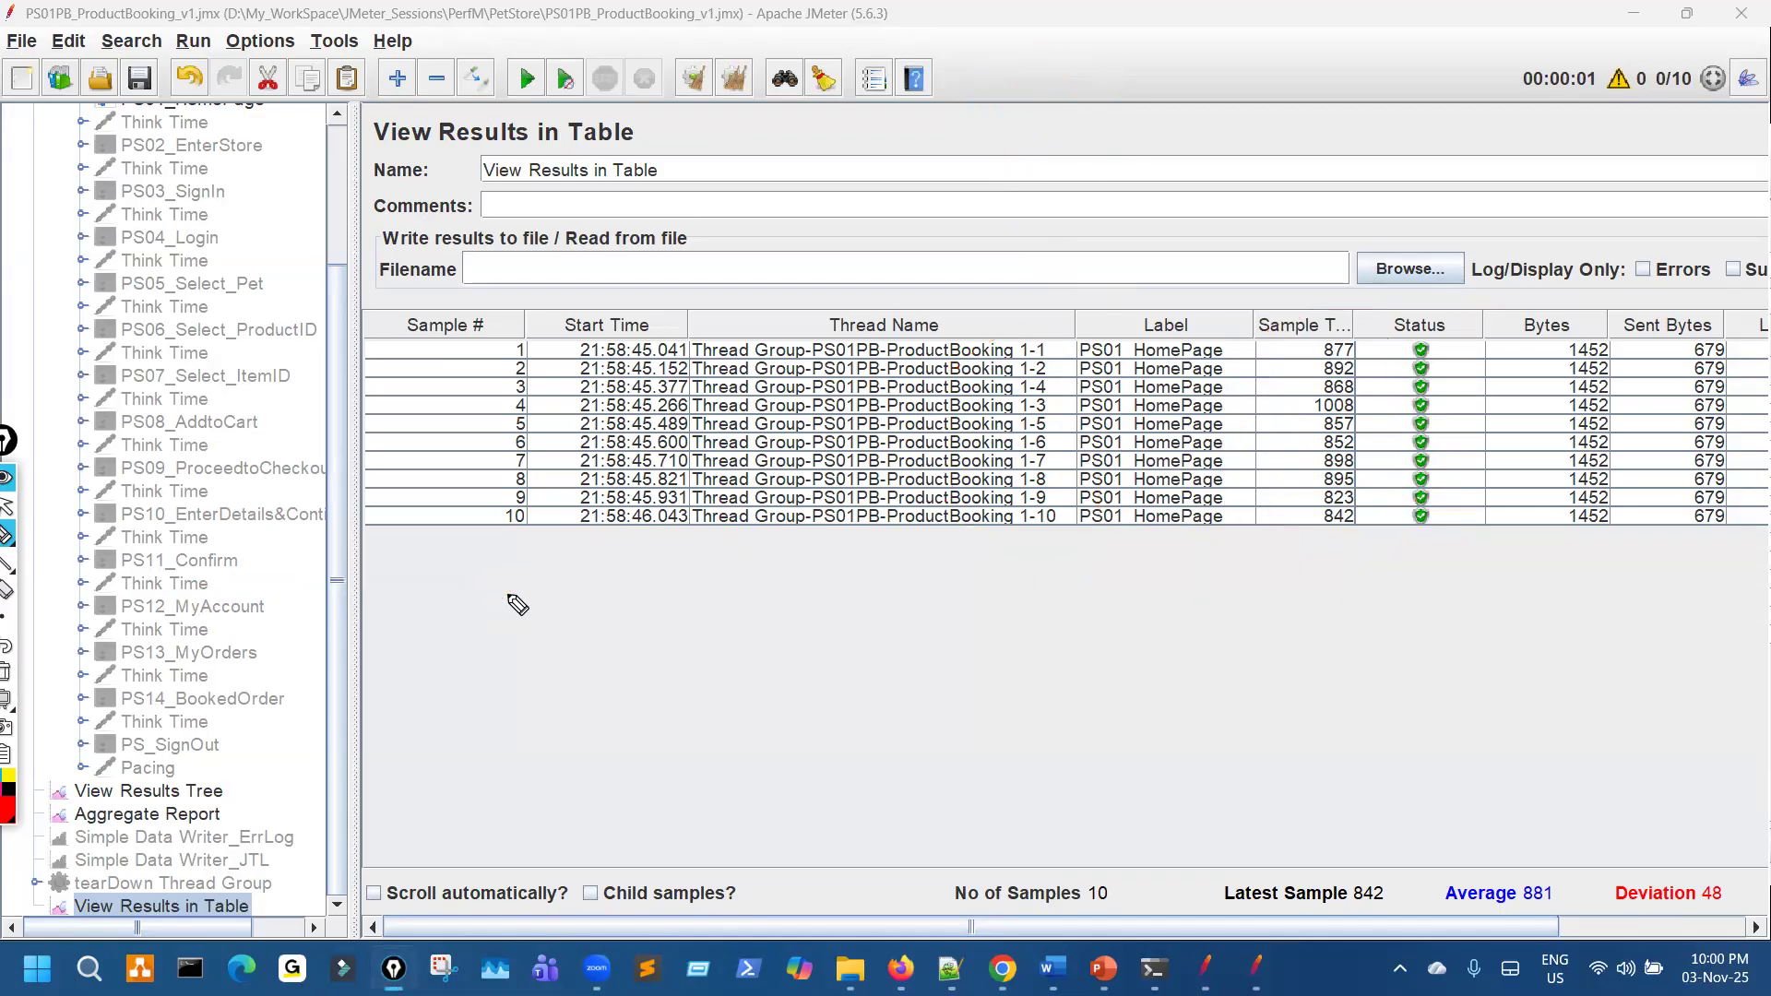
Draw a red line through the Status column and an arrow to the Sample Time header, and clear the drawings
{"action": "left_click_drag", "start_coordinate": [1398, 318], "coordinate": [1431, 486]}
{"action": "left_click_drag", "start_coordinate": [1329, 277], "coordinate": [1329, 306]}
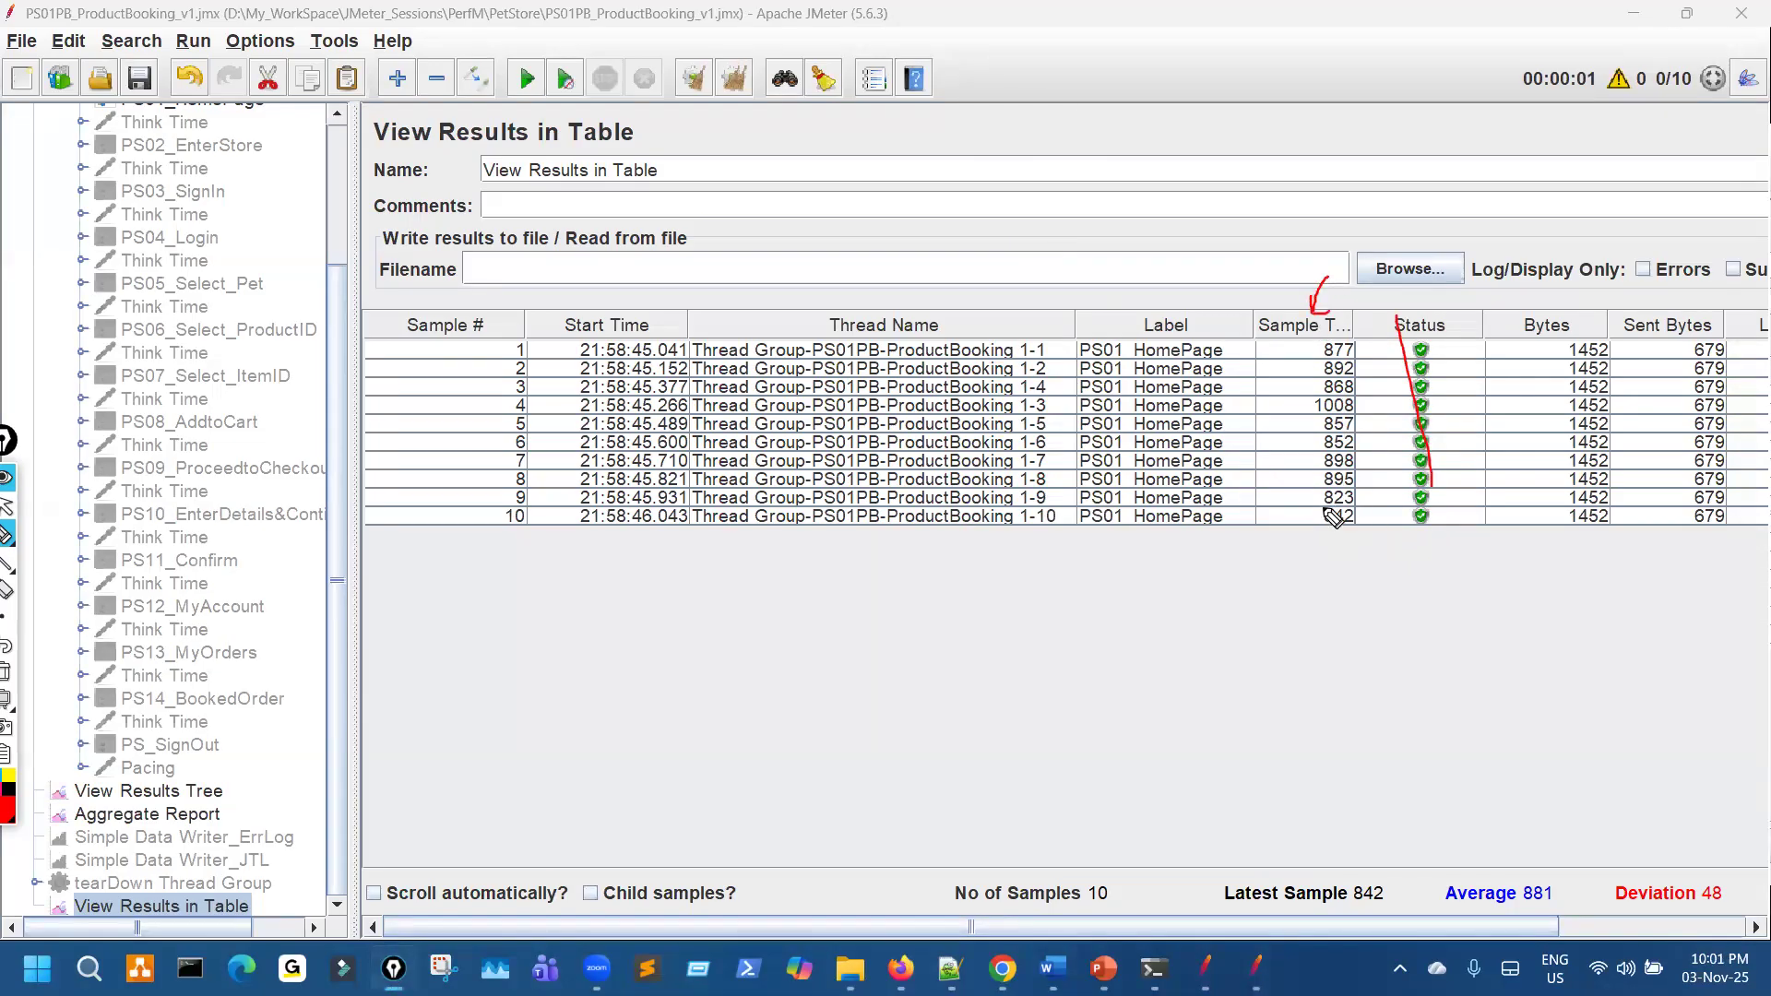
{"action": "key", "text": "ctrl+shift+2"}
{"action": "key", "text": "ctrl+shift+3"}
{"action": "left_click_drag", "start_coordinate": [1057, 349], "coordinate": [1085, 486]}
{"action": "key", "text": "ctrl+shift+7"}
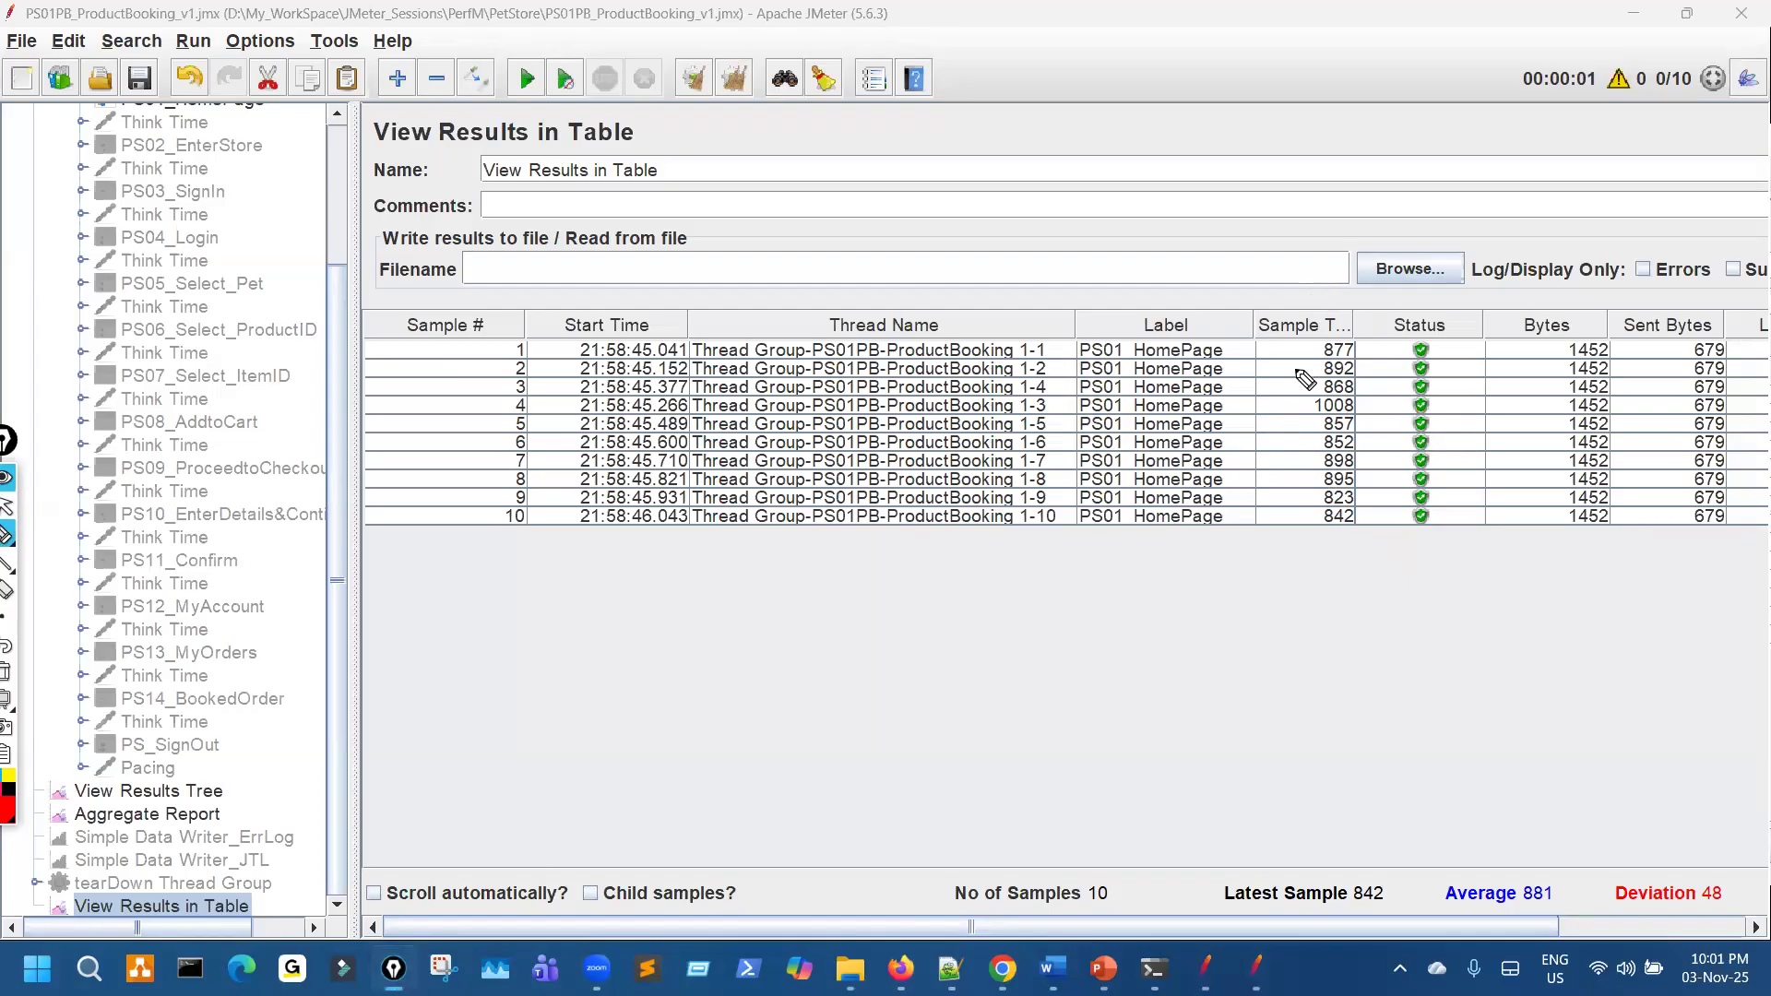
Sort the results table by Thread Name in ascending order and pick the pen again
{"action": "key", "text": "ctrl+shift+1"}
{"action": "left_click", "coordinate": [1031, 328]}
{"action": "left_click", "coordinate": [1025, 334]}
{"action": "key", "text": "ctrl+shift+2"}
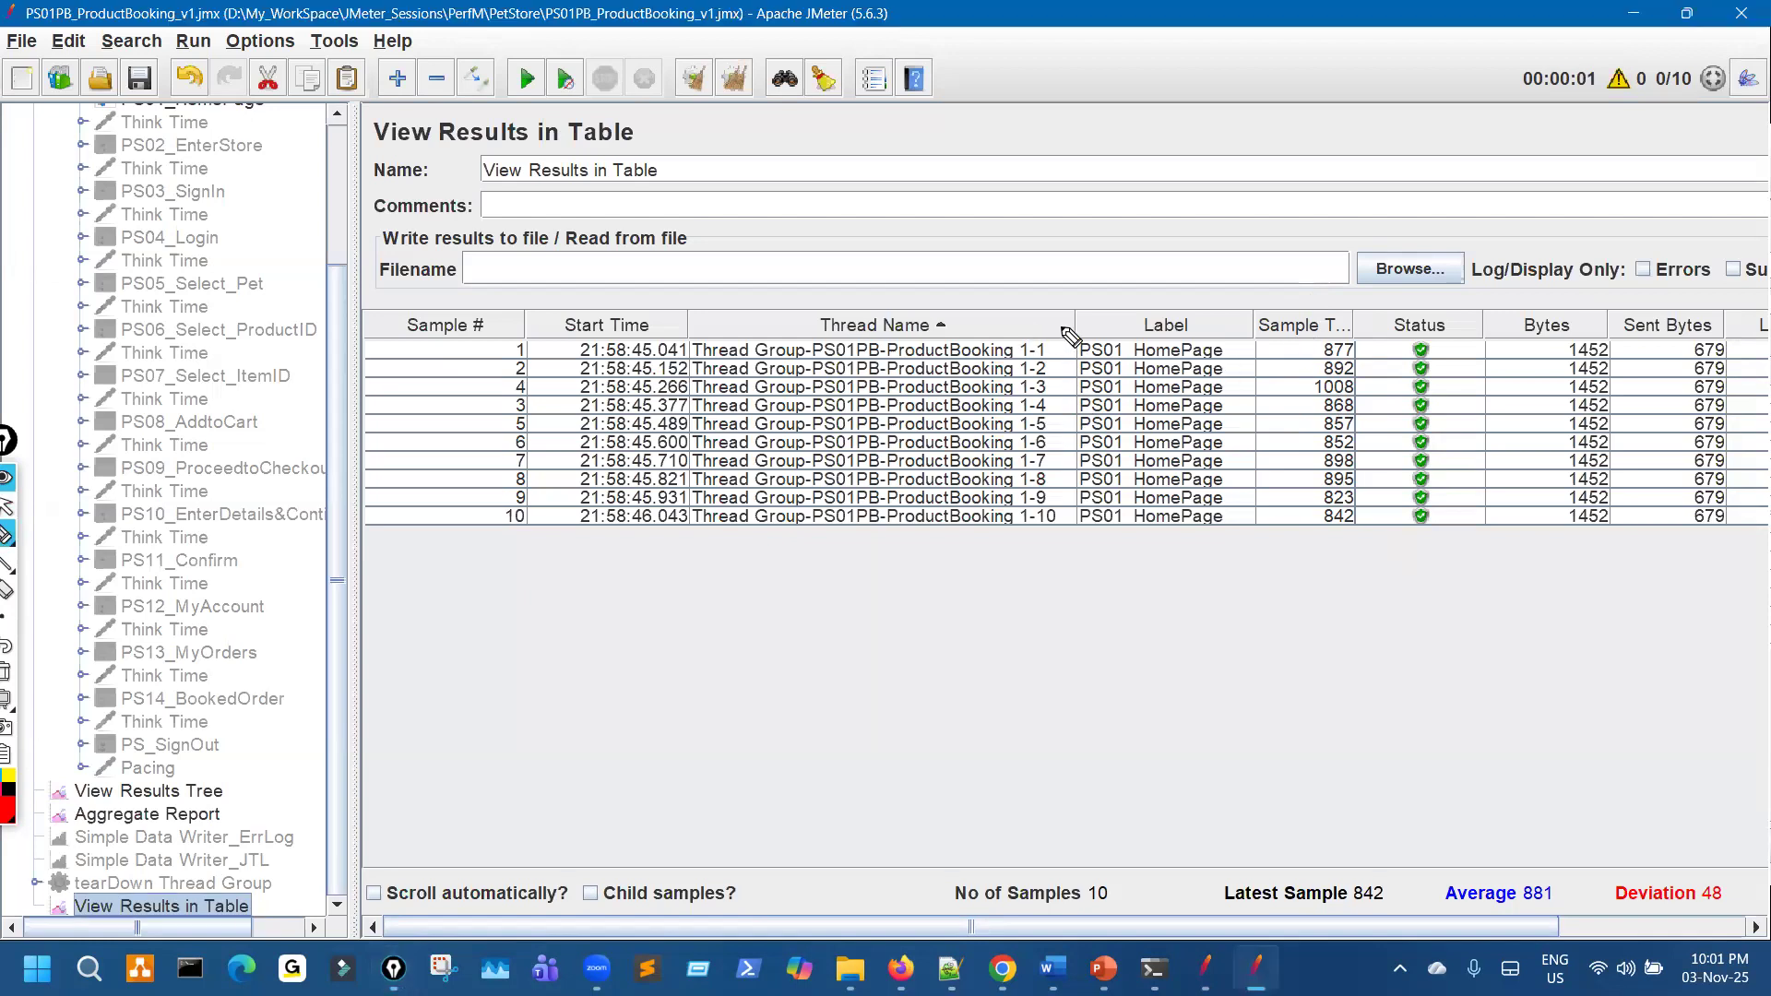
Outline the sorted thread numbers, tick the first sample times, circle the whole Sample Time column in red, and clear the drawings
{"action": "left_click", "coordinate": [1059, 329]}
{"action": "mouse_move", "coordinate": [1060, 351]}
{"action": "left_mouse_down"}
{"action": "mouse_move", "coordinate": [1075, 521]}
{"action": "mouse_move", "coordinate": [1007, 485]}
{"action": "mouse_move", "coordinate": [987, 367]}
{"action": "left_mouse_up"}
{"action": "mouse_move", "coordinate": [1361, 340]}
{"action": "left_mouse_down"}
{"action": "mouse_move", "coordinate": [1385, 362]}
{"action": "mouse_move", "coordinate": [1354, 384]}
{"action": "left_mouse_up"}
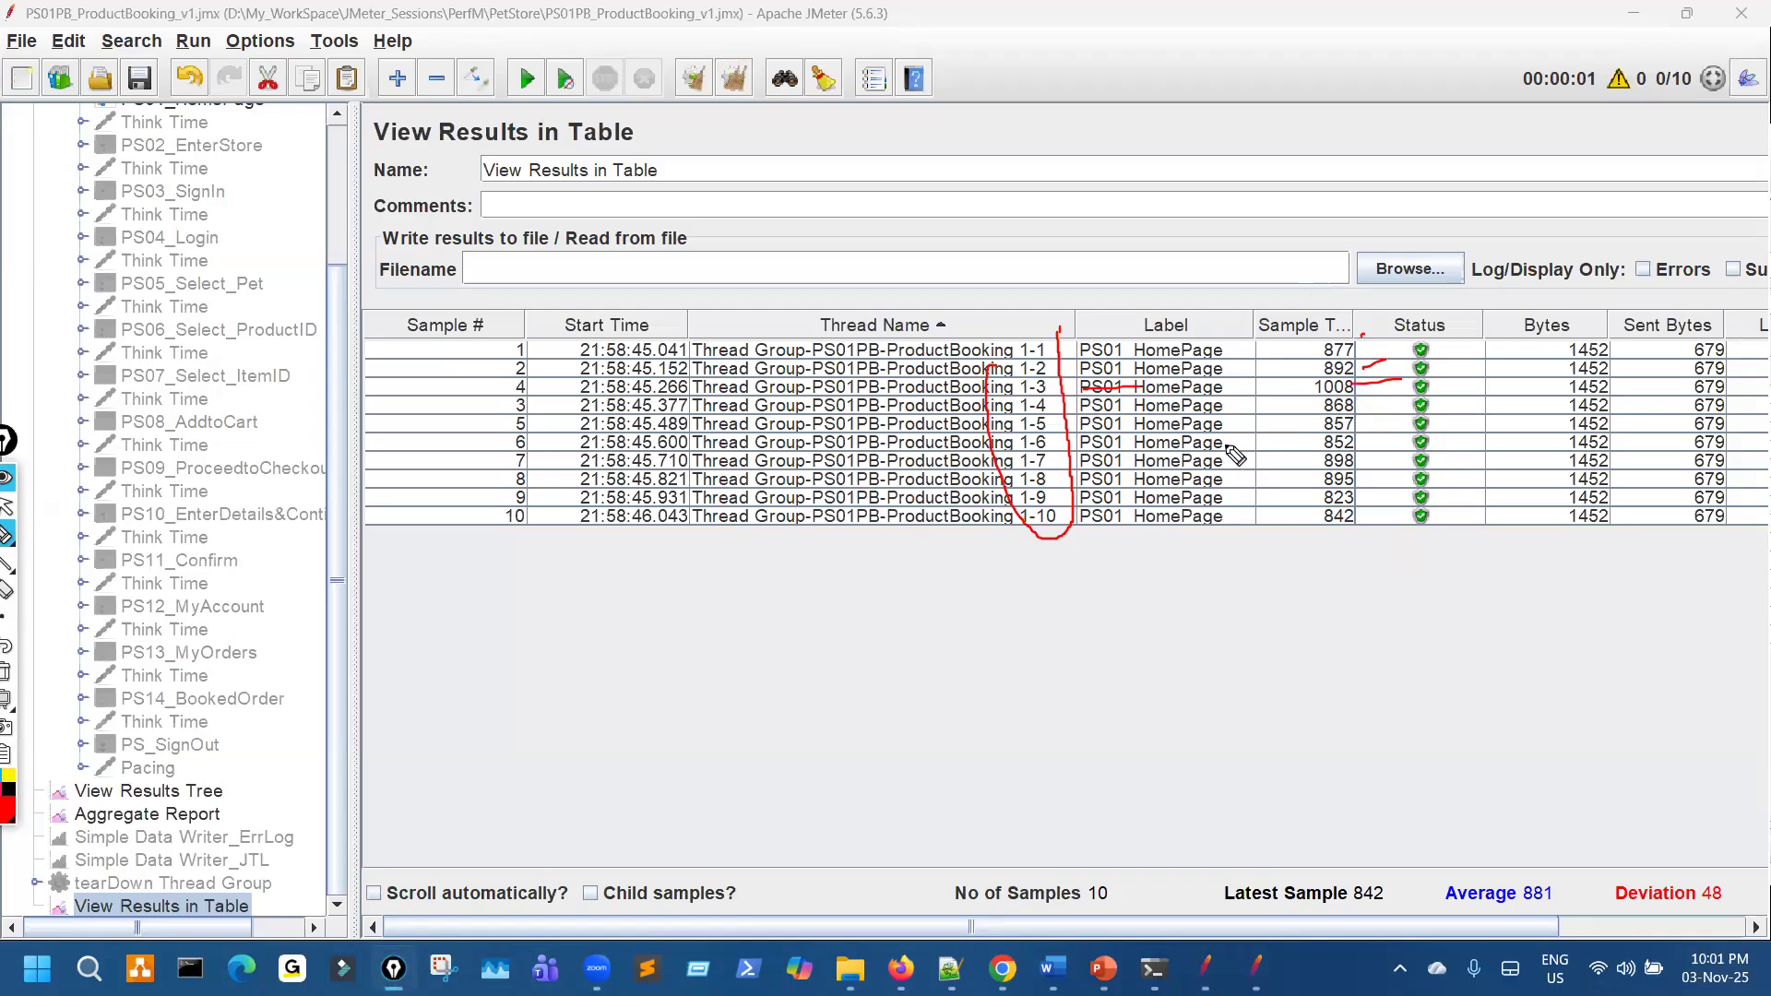
{"action": "left_click_drag", "start_coordinate": [1081, 387], "coordinate": [1137, 387]}
{"action": "left_click_drag", "start_coordinate": [1068, 337], "coordinate": [1085, 544]}
{"action": "mouse_move", "coordinate": [1371, 335]}
{"action": "left_mouse_down"}
{"action": "mouse_move", "coordinate": [1395, 557]}
{"action": "mouse_move", "coordinate": [1261, 484]}
{"action": "left_mouse_up"}
{"action": "left_click_drag", "start_coordinate": [1301, 322], "coordinate": [1371, 325]}
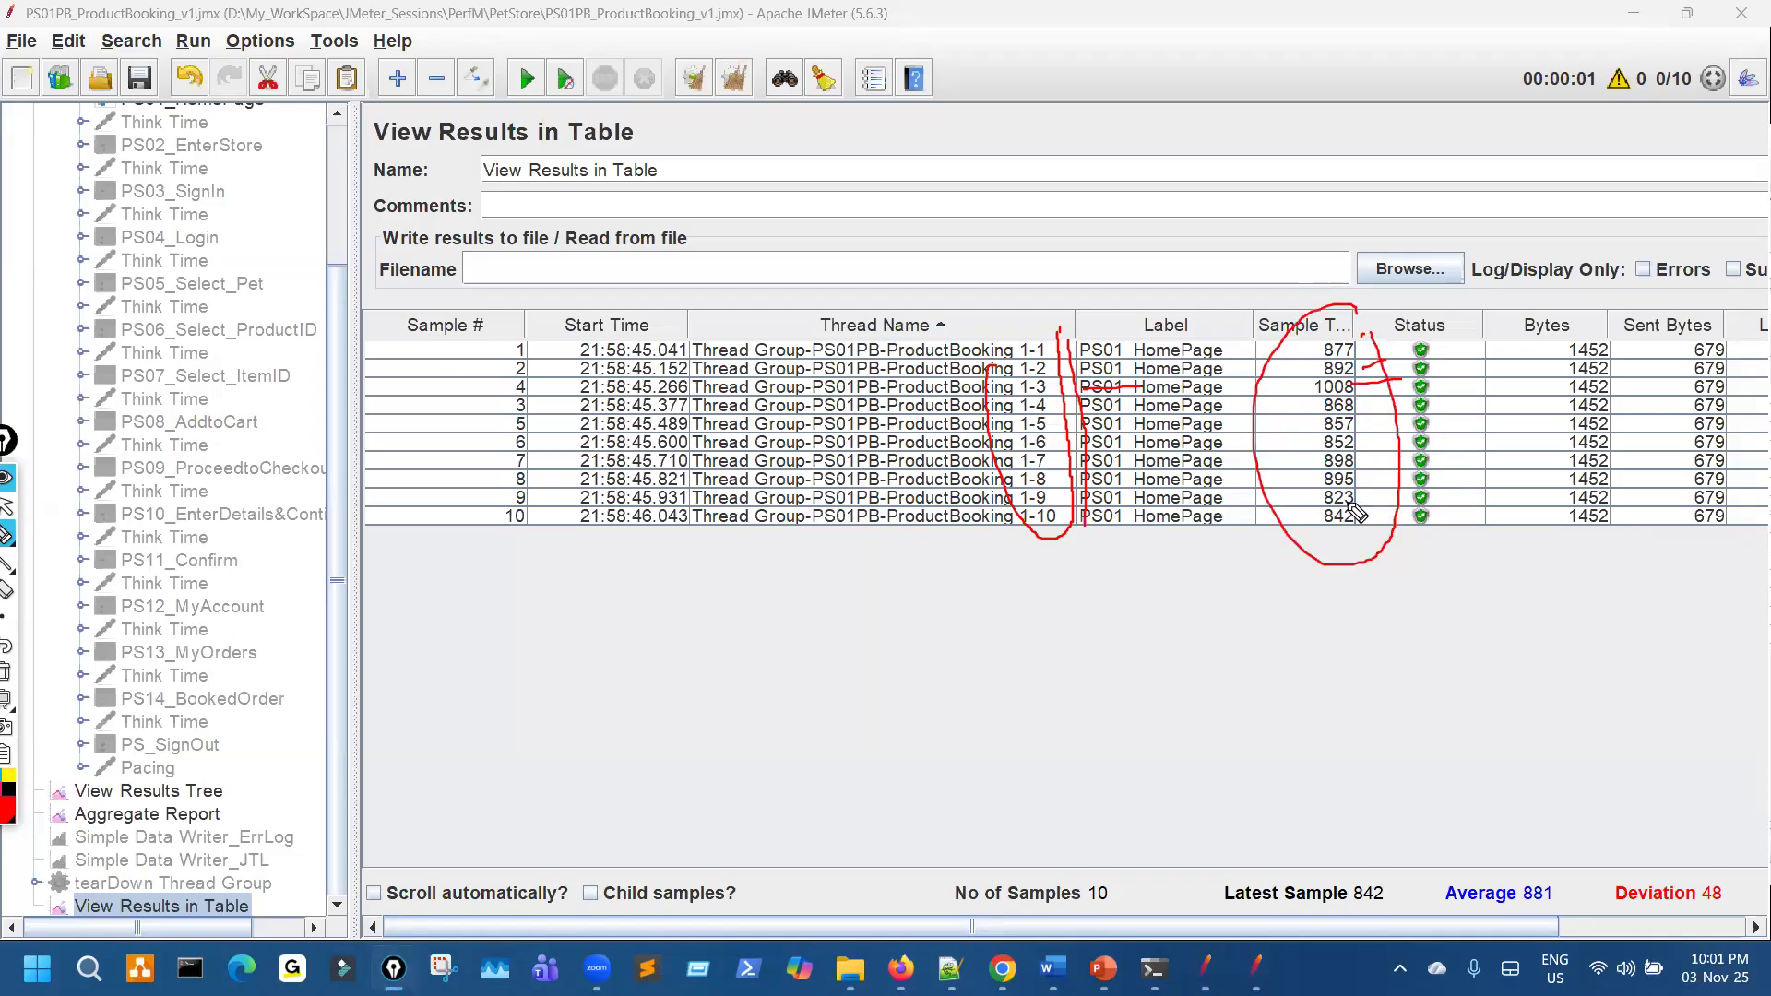
{"action": "key", "text": "ctrl+shift+7"}
Circle the thread numbers 1-1 to 1-10 and their sample times in red, clearing the drawings at the end
{"action": "mouse_move", "coordinate": [1330, 509]}
{"action": "left_mouse_down"}
{"action": "mouse_move", "coordinate": [1356, 504]}
{"action": "mouse_move", "coordinate": [1342, 489]}
{"action": "mouse_move", "coordinate": [1300, 512]}
{"action": "left_mouse_up"}
{"action": "key", "text": "ctrl+shift+7"}
{"action": "left_click_drag", "start_coordinate": [994, 336], "coordinate": [1040, 339]}
{"action": "mouse_move", "coordinate": [1303, 315]}
{"action": "left_mouse_down"}
{"action": "mouse_move", "coordinate": [1301, 465]}
{"action": "mouse_move", "coordinate": [1401, 384]}
{"action": "mouse_move", "coordinate": [1311, 327]}
{"action": "left_mouse_up"}
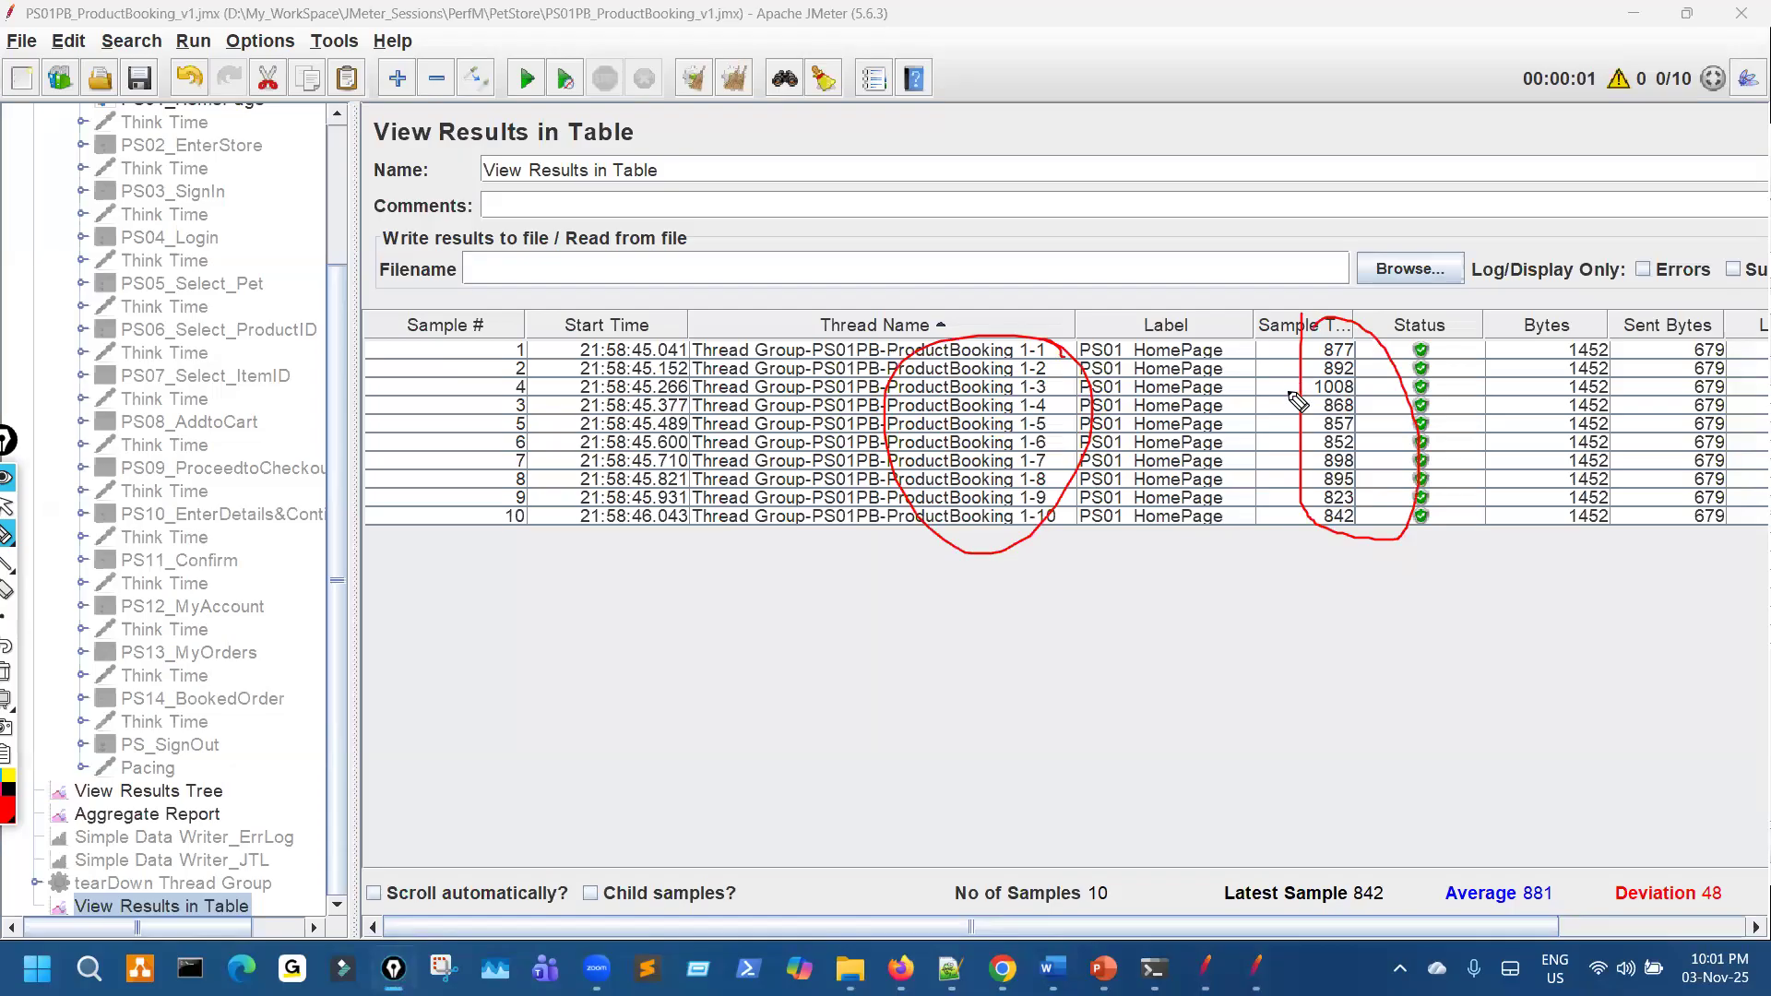
{"action": "key", "text": "ctrl+shift+7"}
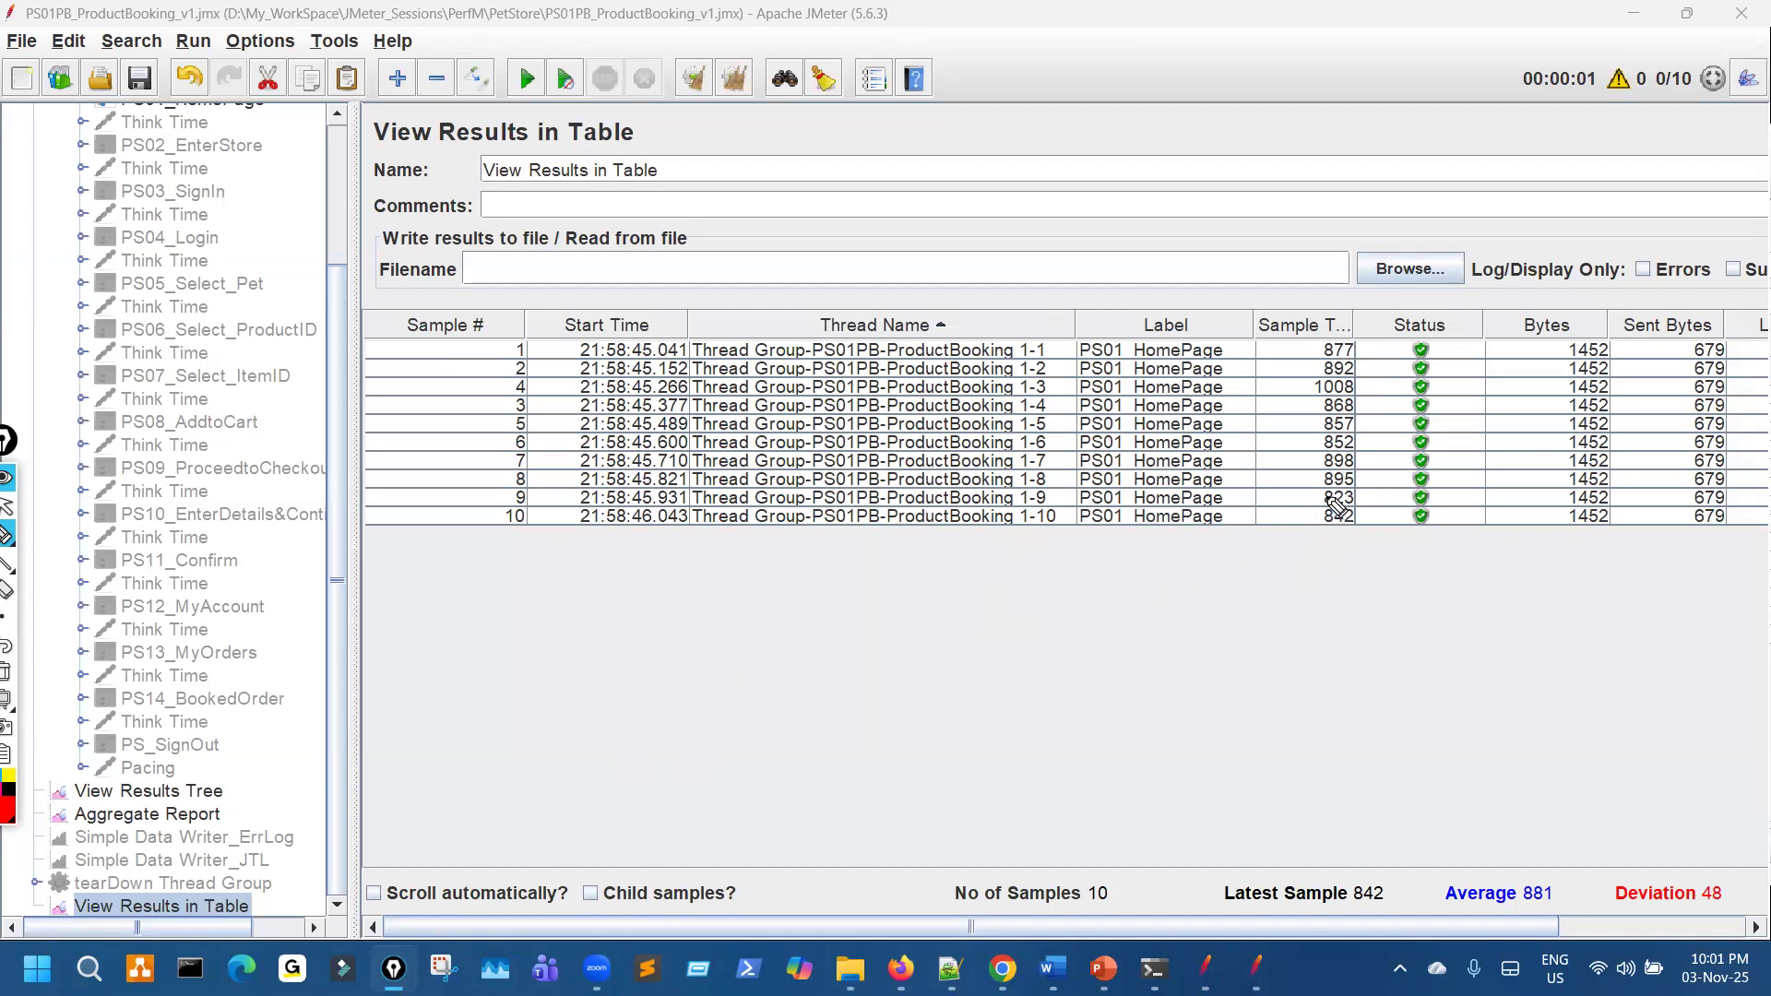
Strike through the sample time 823, handwrite 823 below the table, and clear both drawings
{"action": "left_click_drag", "start_coordinate": [1325, 499], "coordinate": [1349, 496]}
{"action": "mouse_move", "coordinate": [377, 635]}
{"action": "left_mouse_down"}
{"action": "mouse_move", "coordinate": [346, 635]}
{"action": "mouse_move", "coordinate": [464, 617]}
{"action": "mouse_move", "coordinate": [499, 578]}
{"action": "left_mouse_up"}
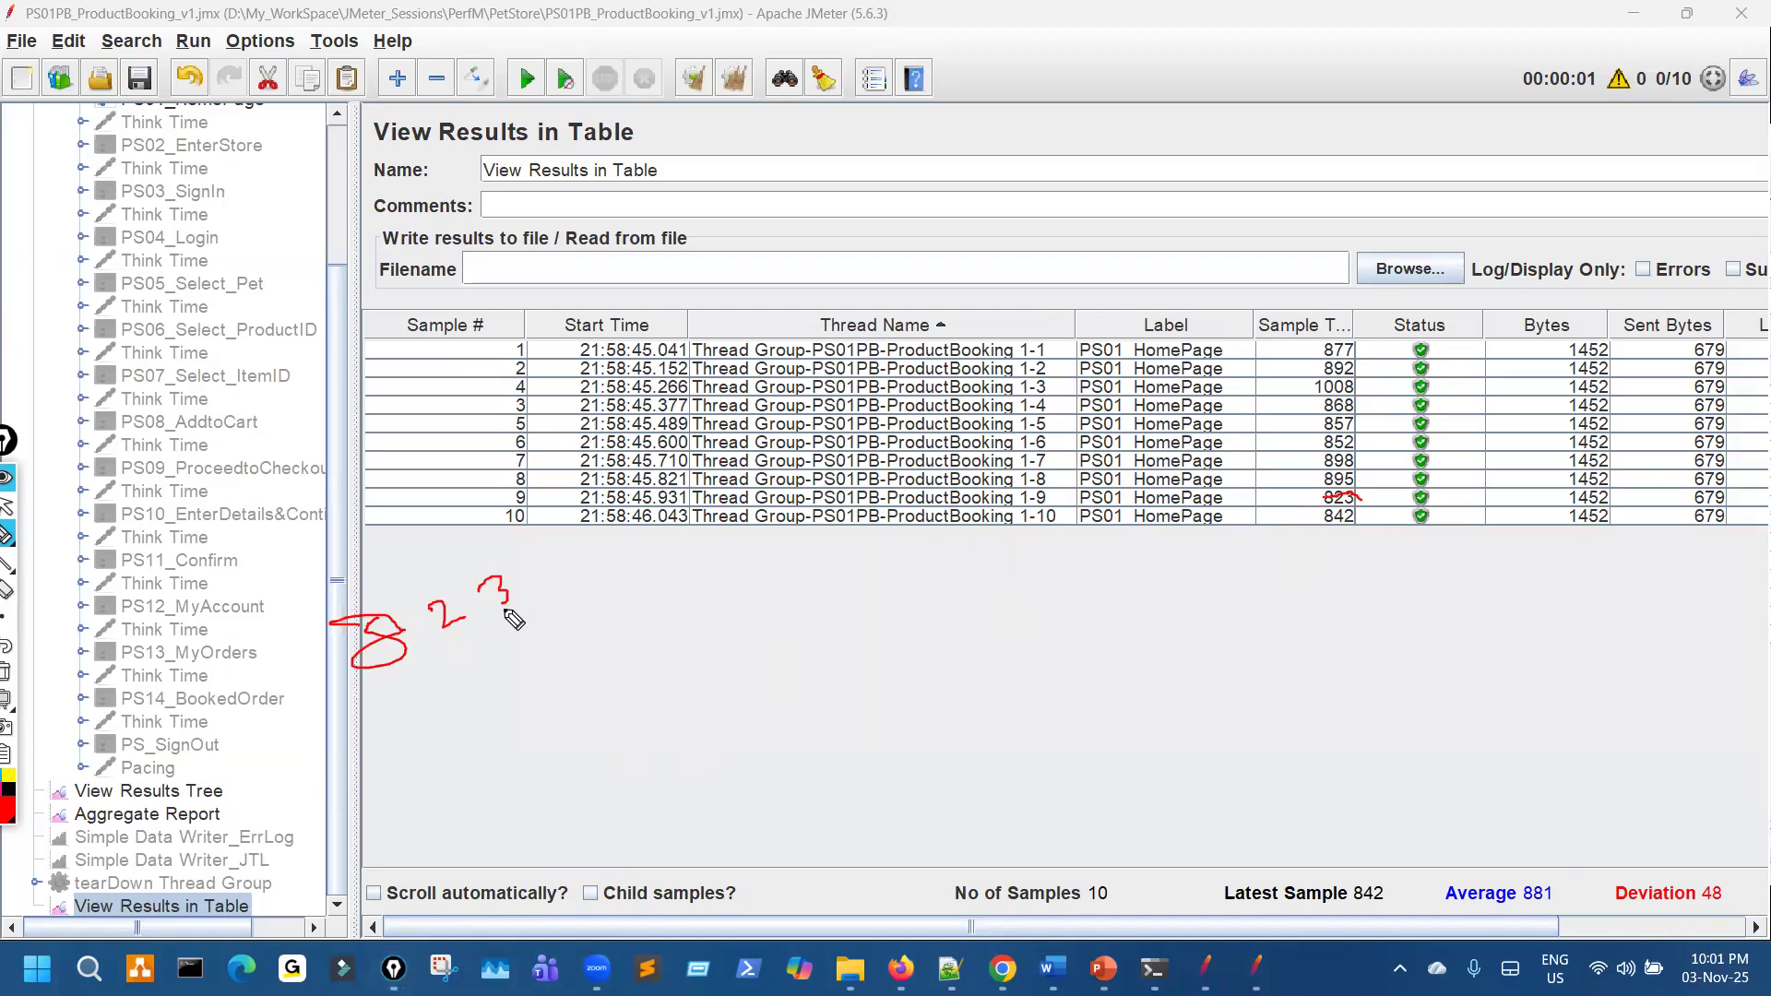
{"action": "key", "text": "ctrl+shift+7"}
Handwrite 823 over the test plan tree, strike it out in the Sample Time column, and write 842 beside it
{"action": "mouse_move", "coordinate": [205, 577]}
{"action": "left_mouse_down"}
{"action": "mouse_move", "coordinate": [217, 604]}
{"action": "mouse_move", "coordinate": [207, 575]}
{"action": "mouse_move", "coordinate": [332, 581]}
{"action": "left_mouse_up"}
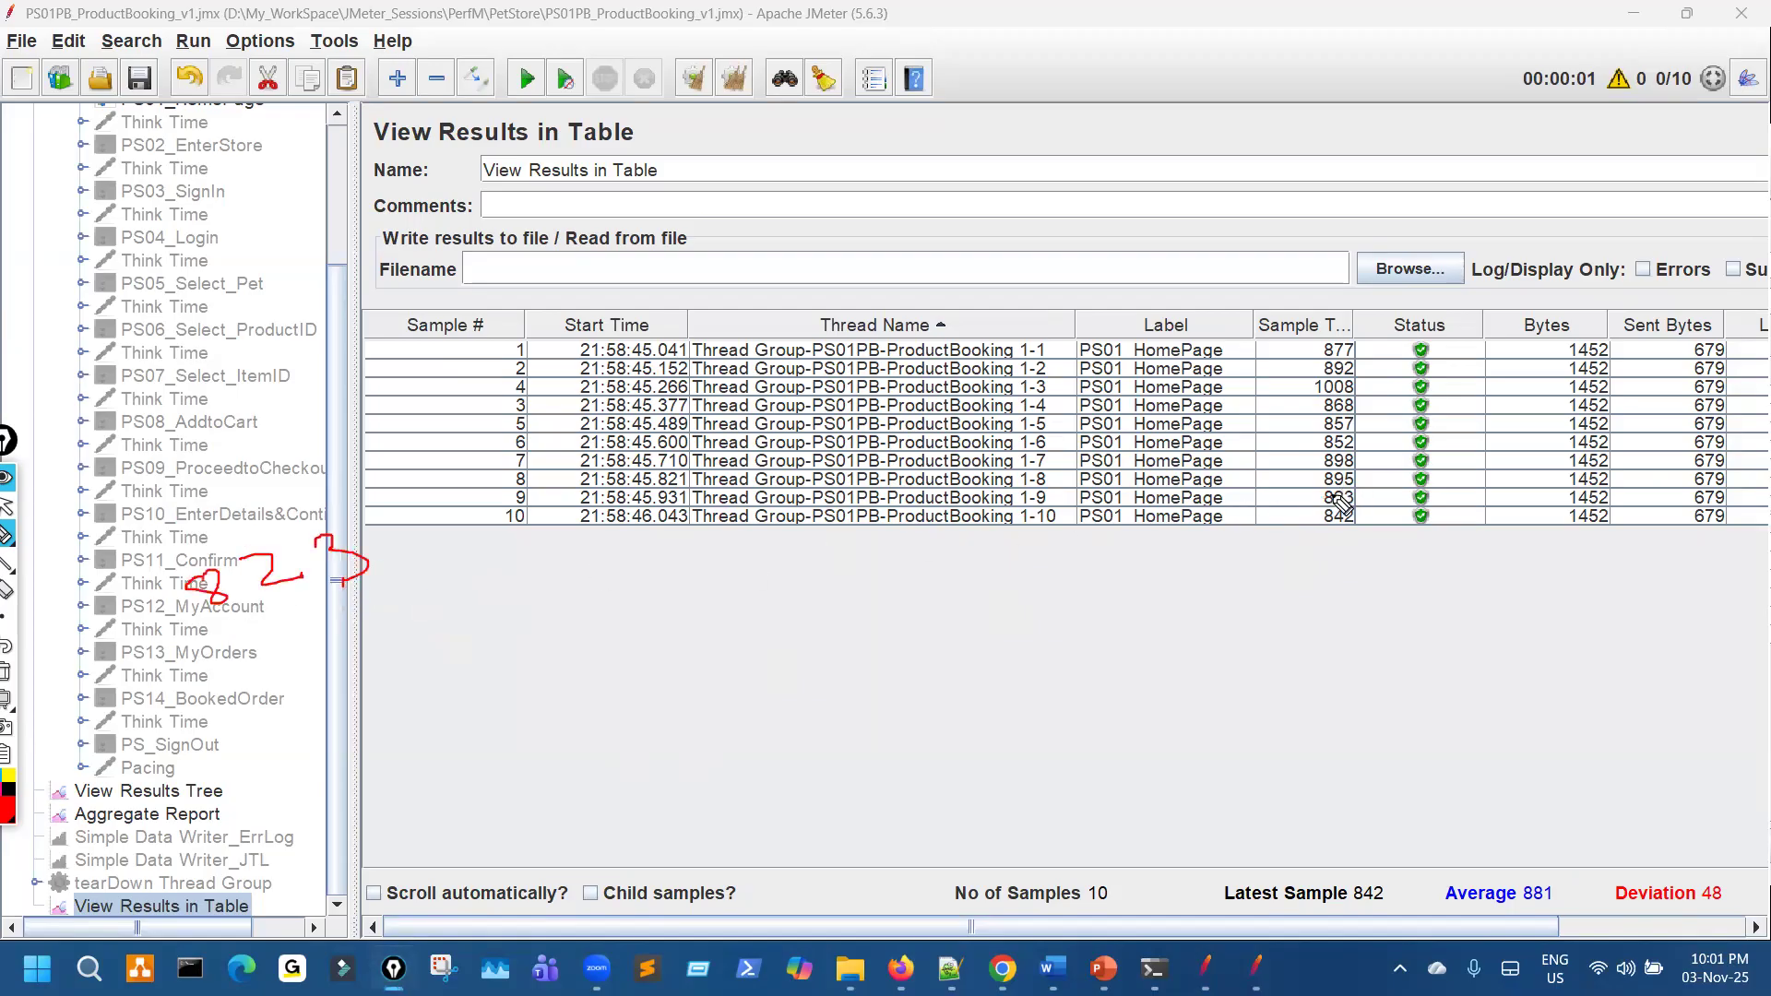
{"action": "left_click_drag", "start_coordinate": [1325, 504], "coordinate": [1357, 493]}
{"action": "left_click_drag", "start_coordinate": [576, 533], "coordinate": [687, 534]}
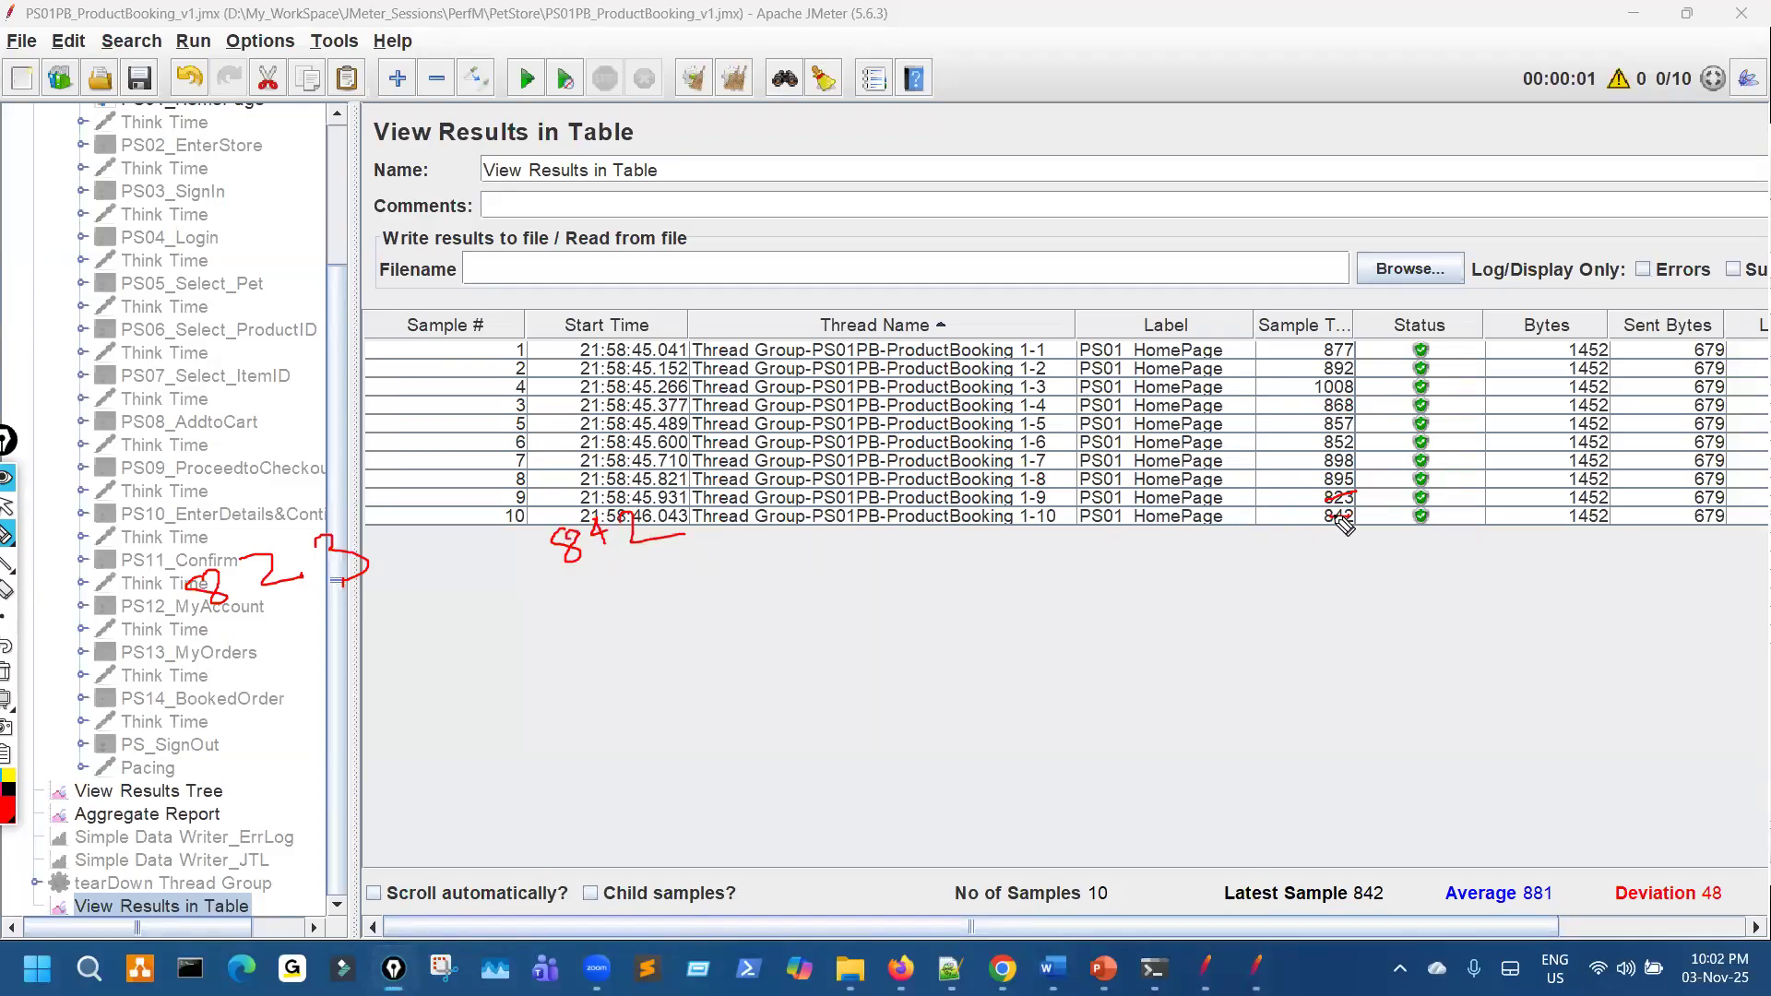
Strike through the sample time 852 and handwrite 852 after 842 to continue the ascending sequence
{"action": "left_click_drag", "start_coordinate": [1325, 444], "coordinate": [1352, 445]}
{"action": "mouse_move", "coordinate": [877, 496]}
{"action": "left_mouse_down"}
{"action": "mouse_move", "coordinate": [870, 513]}
{"action": "mouse_move", "coordinate": [876, 499]}
{"action": "mouse_move", "coordinate": [893, 522]}
{"action": "left_mouse_up"}
{"action": "left_click_drag", "start_coordinate": [909, 491], "coordinate": [979, 509]}
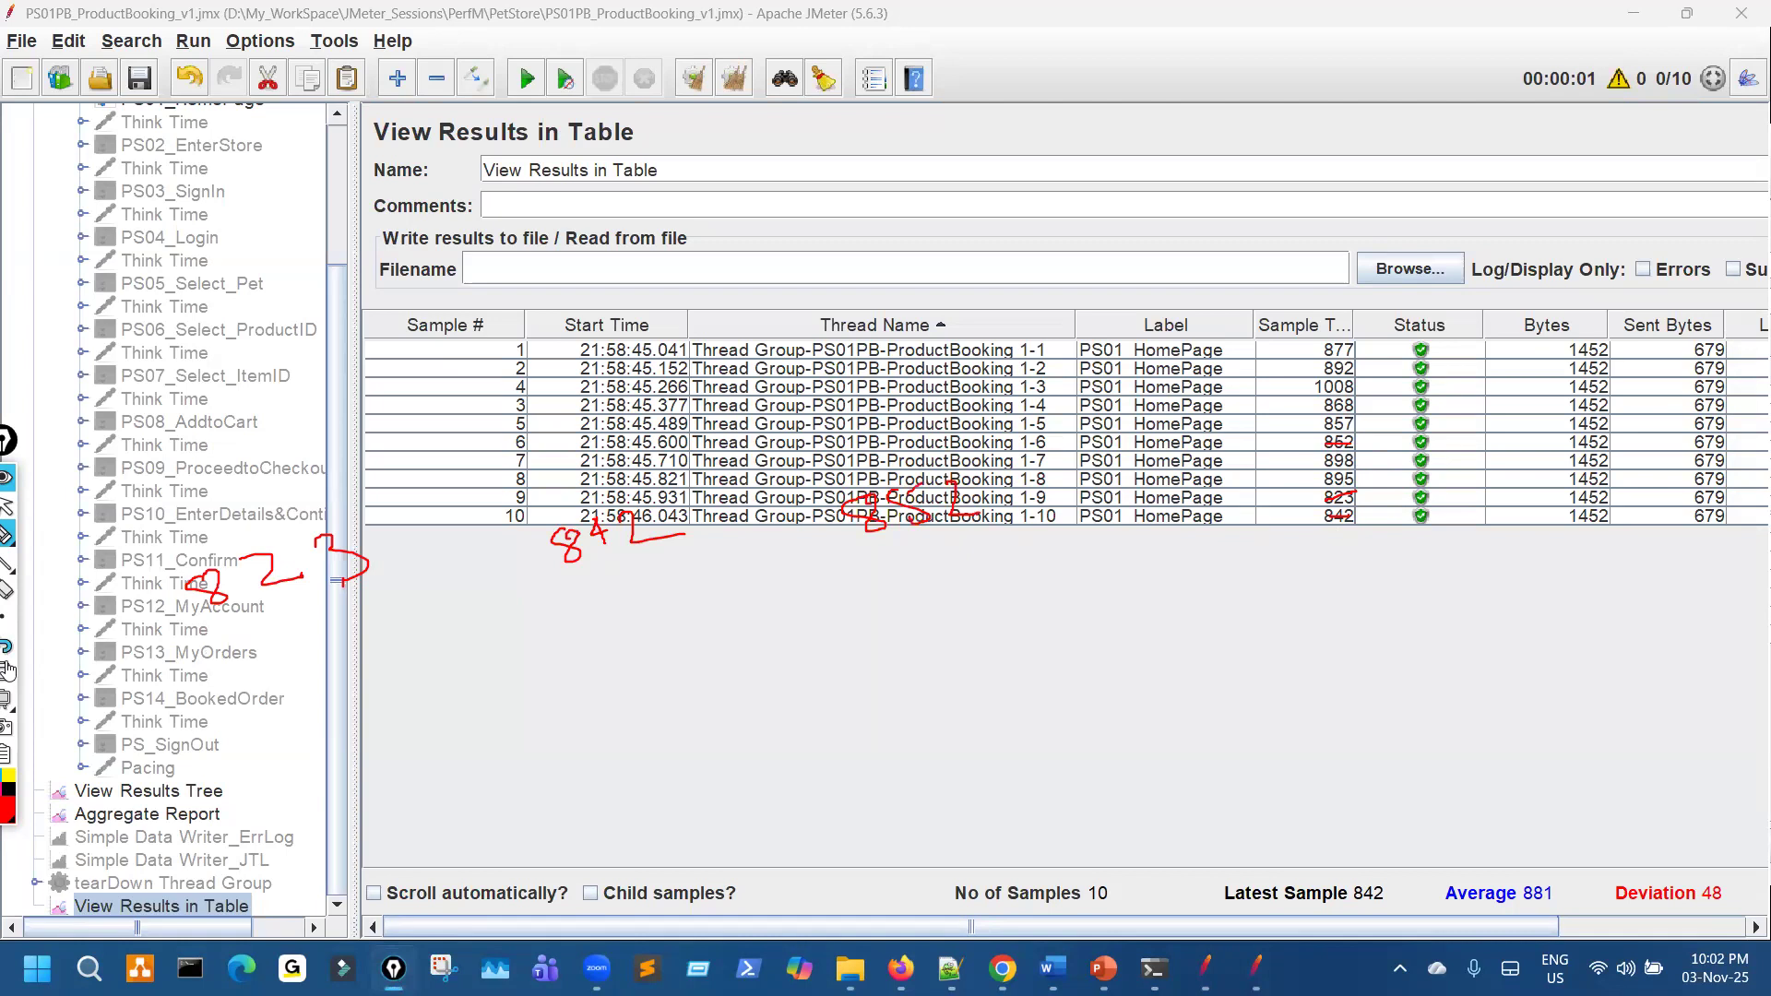
Erase the handwritten 852 over the table with the eraser and pick the pen again
{"action": "left_click", "coordinate": [7, 589]}
{"action": "mouse_move", "coordinate": [969, 526]}
{"action": "left_mouse_down"}
{"action": "mouse_move", "coordinate": [939, 519]}
{"action": "mouse_move", "coordinate": [960, 509]}
{"action": "left_mouse_up"}
{"action": "left_click", "coordinate": [8, 535]}
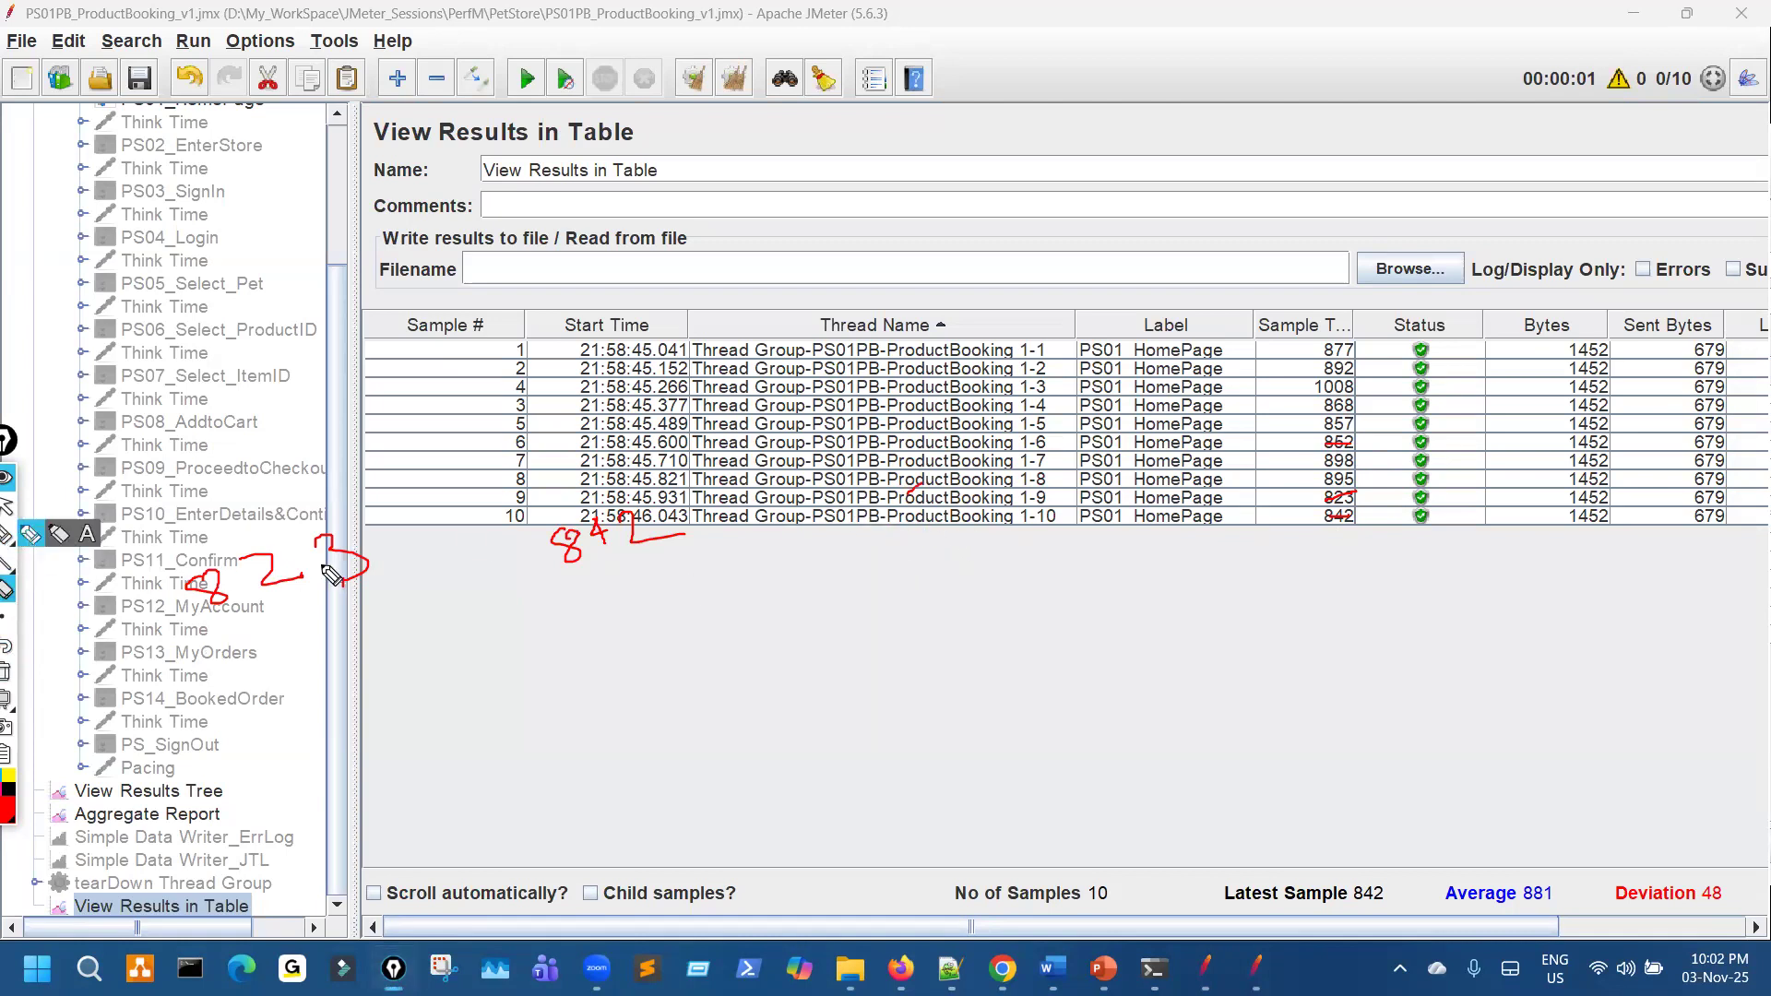
Handwrite 852, 857 and 868 in sequence below the table, striking through 857 and 868 in the Sample Time column
{"action": "left_click_drag", "start_coordinate": [870, 546], "coordinate": [1004, 550]}
{"action": "left_click_drag", "start_coordinate": [1326, 430], "coordinate": [1354, 418]}
{"action": "mouse_move", "coordinate": [1183, 536]}
{"action": "left_mouse_down"}
{"action": "mouse_move", "coordinate": [1191, 554]}
{"action": "mouse_move", "coordinate": [1256, 557]}
{"action": "left_mouse_up"}
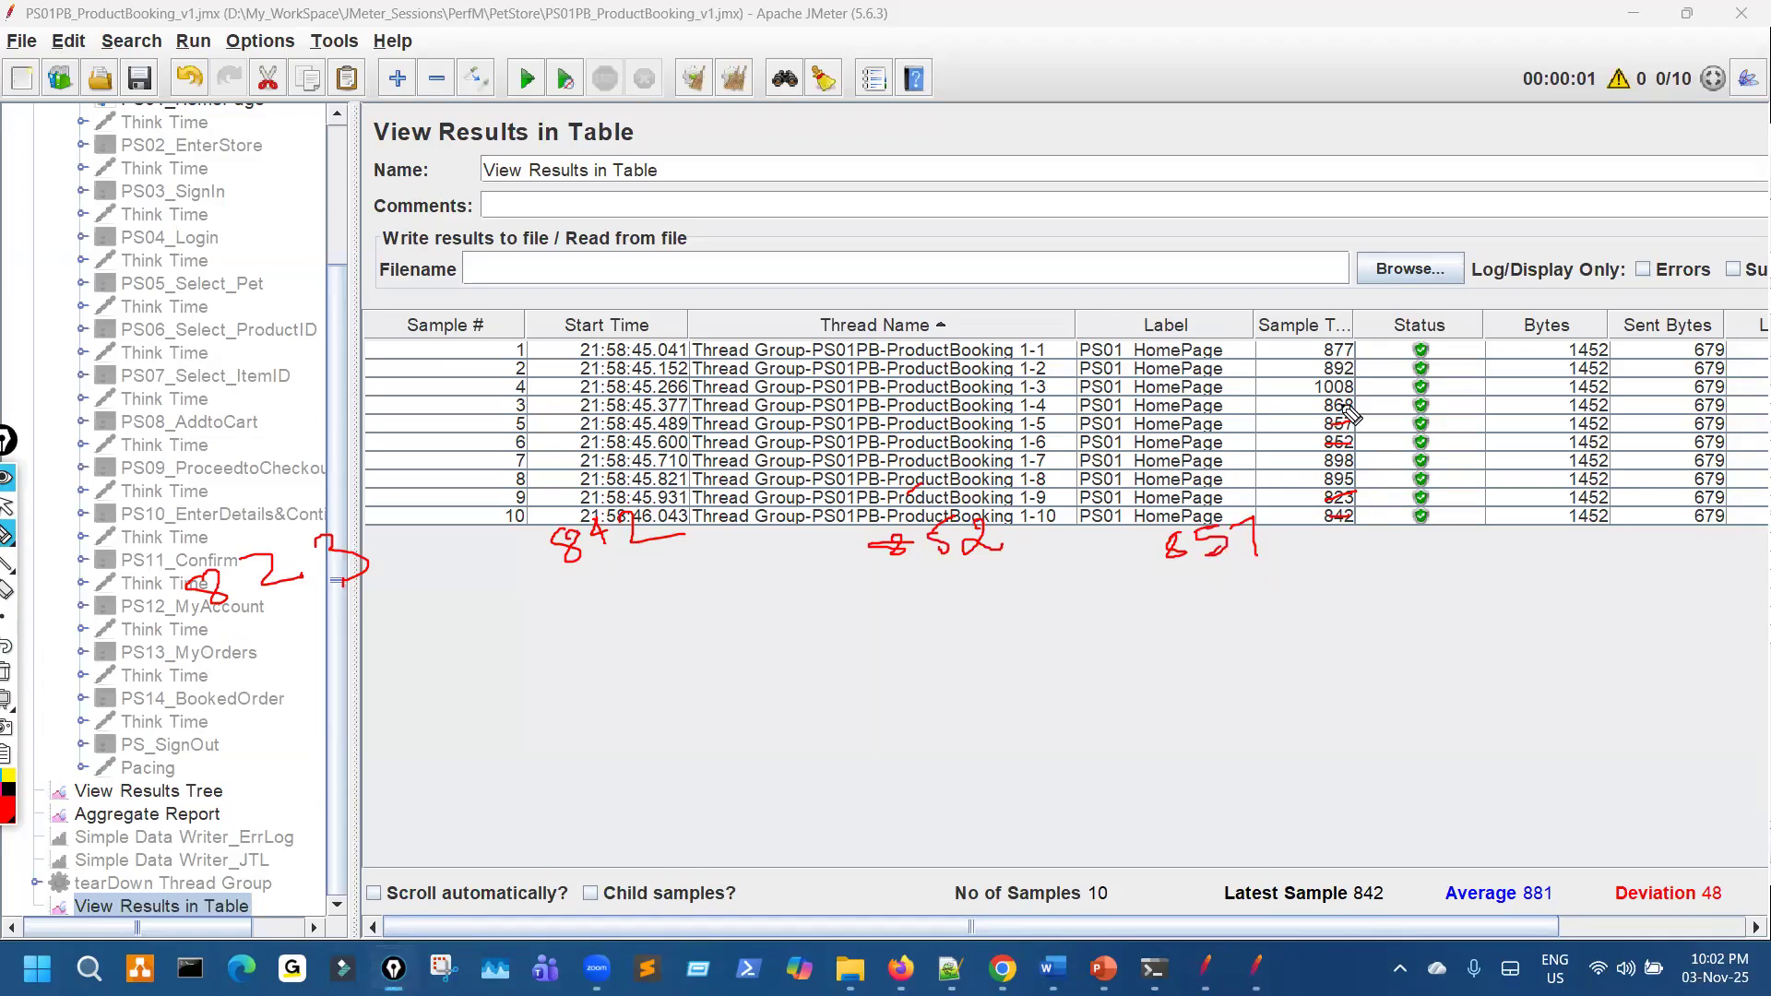
{"action": "left_click_drag", "start_coordinate": [1325, 406], "coordinate": [1386, 402]}
{"action": "mouse_move", "coordinate": [1412, 518]}
{"action": "left_mouse_down"}
{"action": "mouse_move", "coordinate": [1465, 533]}
{"action": "mouse_move", "coordinate": [1463, 515]}
{"action": "left_mouse_up"}
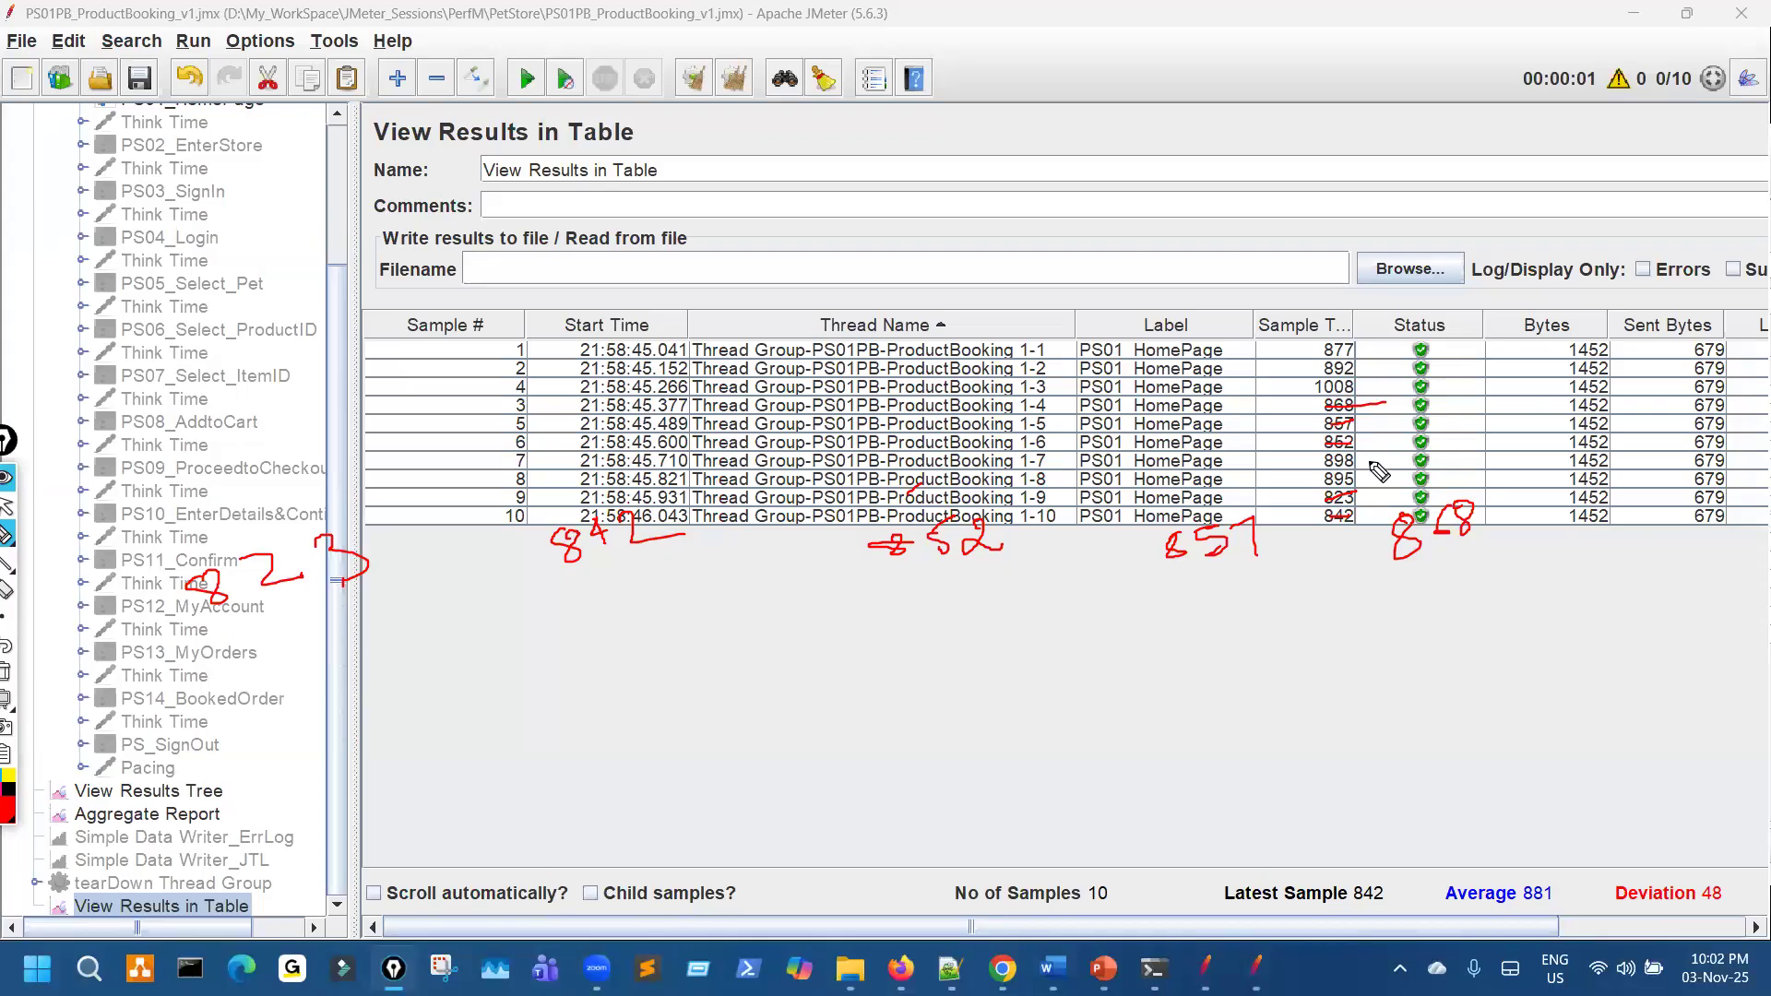
Strike through 877 and 892, handwrite both in the sequence, and draw an arrow showing the ascending direction
{"action": "left_click_drag", "start_coordinate": [1325, 348], "coordinate": [1360, 342]}
{"action": "mouse_move", "coordinate": [1577, 494]}
{"action": "left_mouse_down"}
{"action": "mouse_move", "coordinate": [1585, 526]}
{"action": "mouse_move", "coordinate": [1676, 546]}
{"action": "left_mouse_up"}
{"action": "mouse_move", "coordinate": [330, 652]}
{"action": "left_mouse_down"}
{"action": "mouse_move", "coordinate": [784, 620]}
{"action": "mouse_move", "coordinate": [726, 649]}
{"action": "left_mouse_up"}
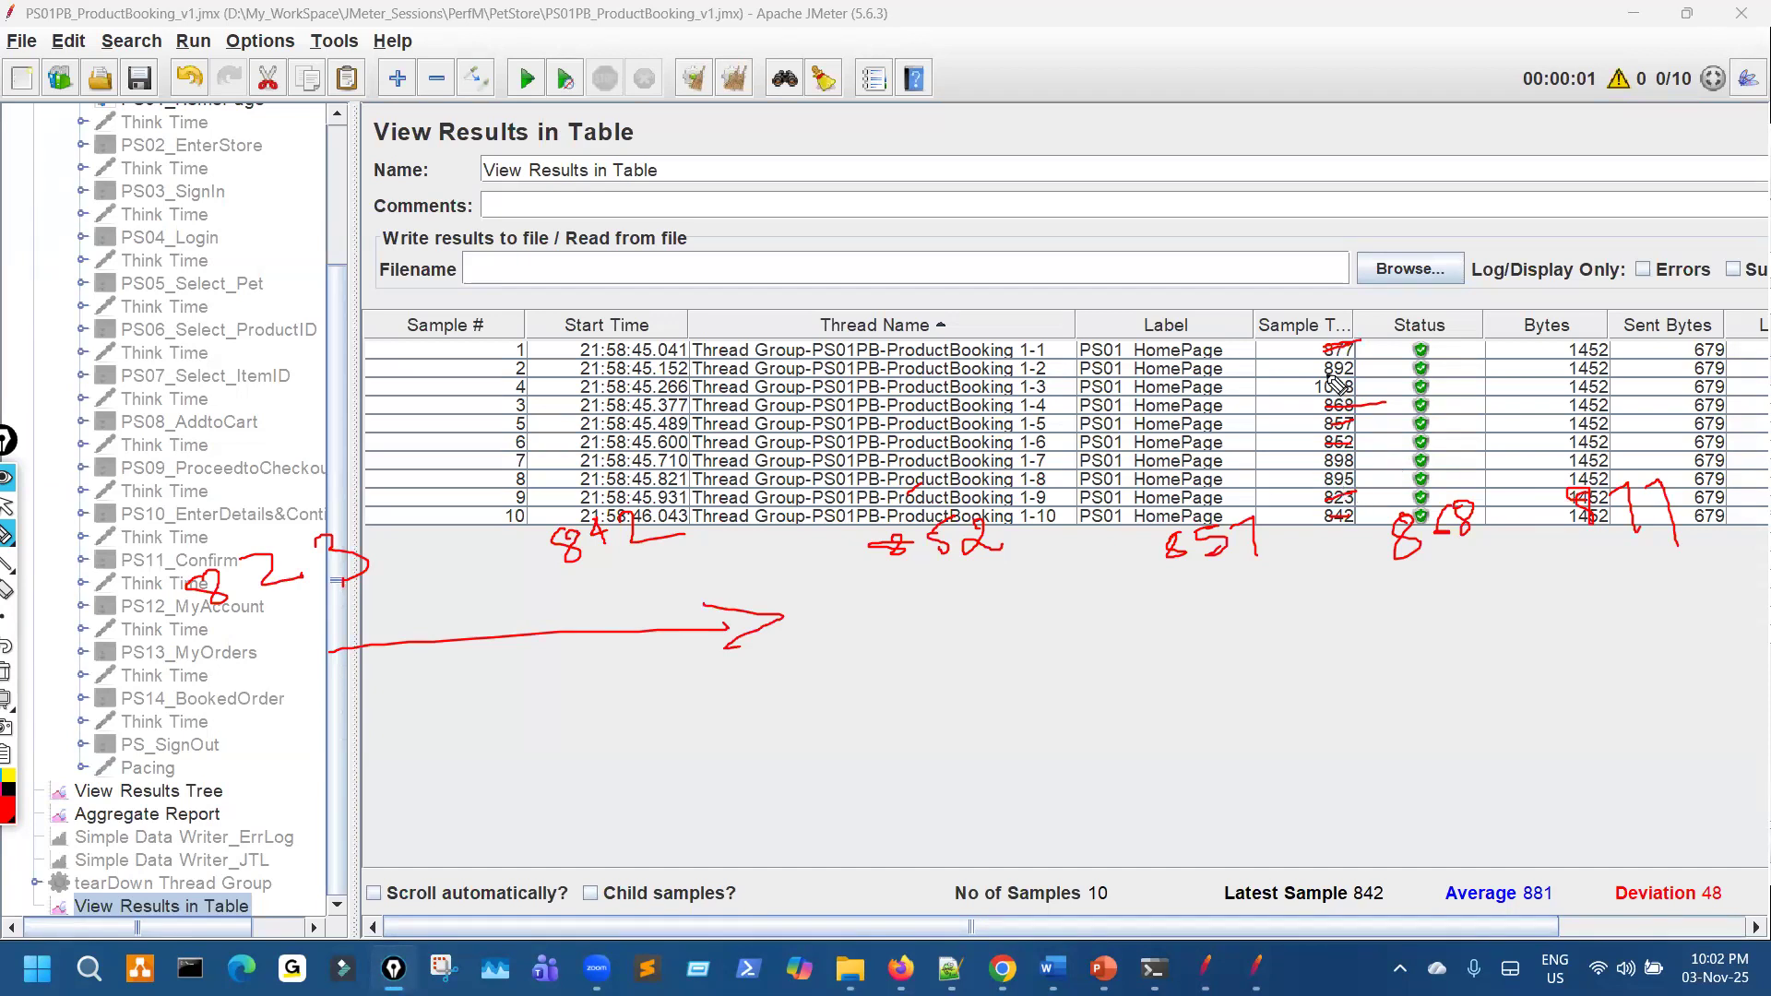
{"action": "left_click_drag", "start_coordinate": [1328, 368], "coordinate": [1371, 365]}
{"action": "mouse_move", "coordinate": [416, 794]}
{"action": "left_mouse_down"}
{"action": "mouse_move", "coordinate": [450, 819]}
{"action": "mouse_move", "coordinate": [426, 810]}
{"action": "mouse_move", "coordinate": [551, 809]}
{"action": "left_mouse_up"}
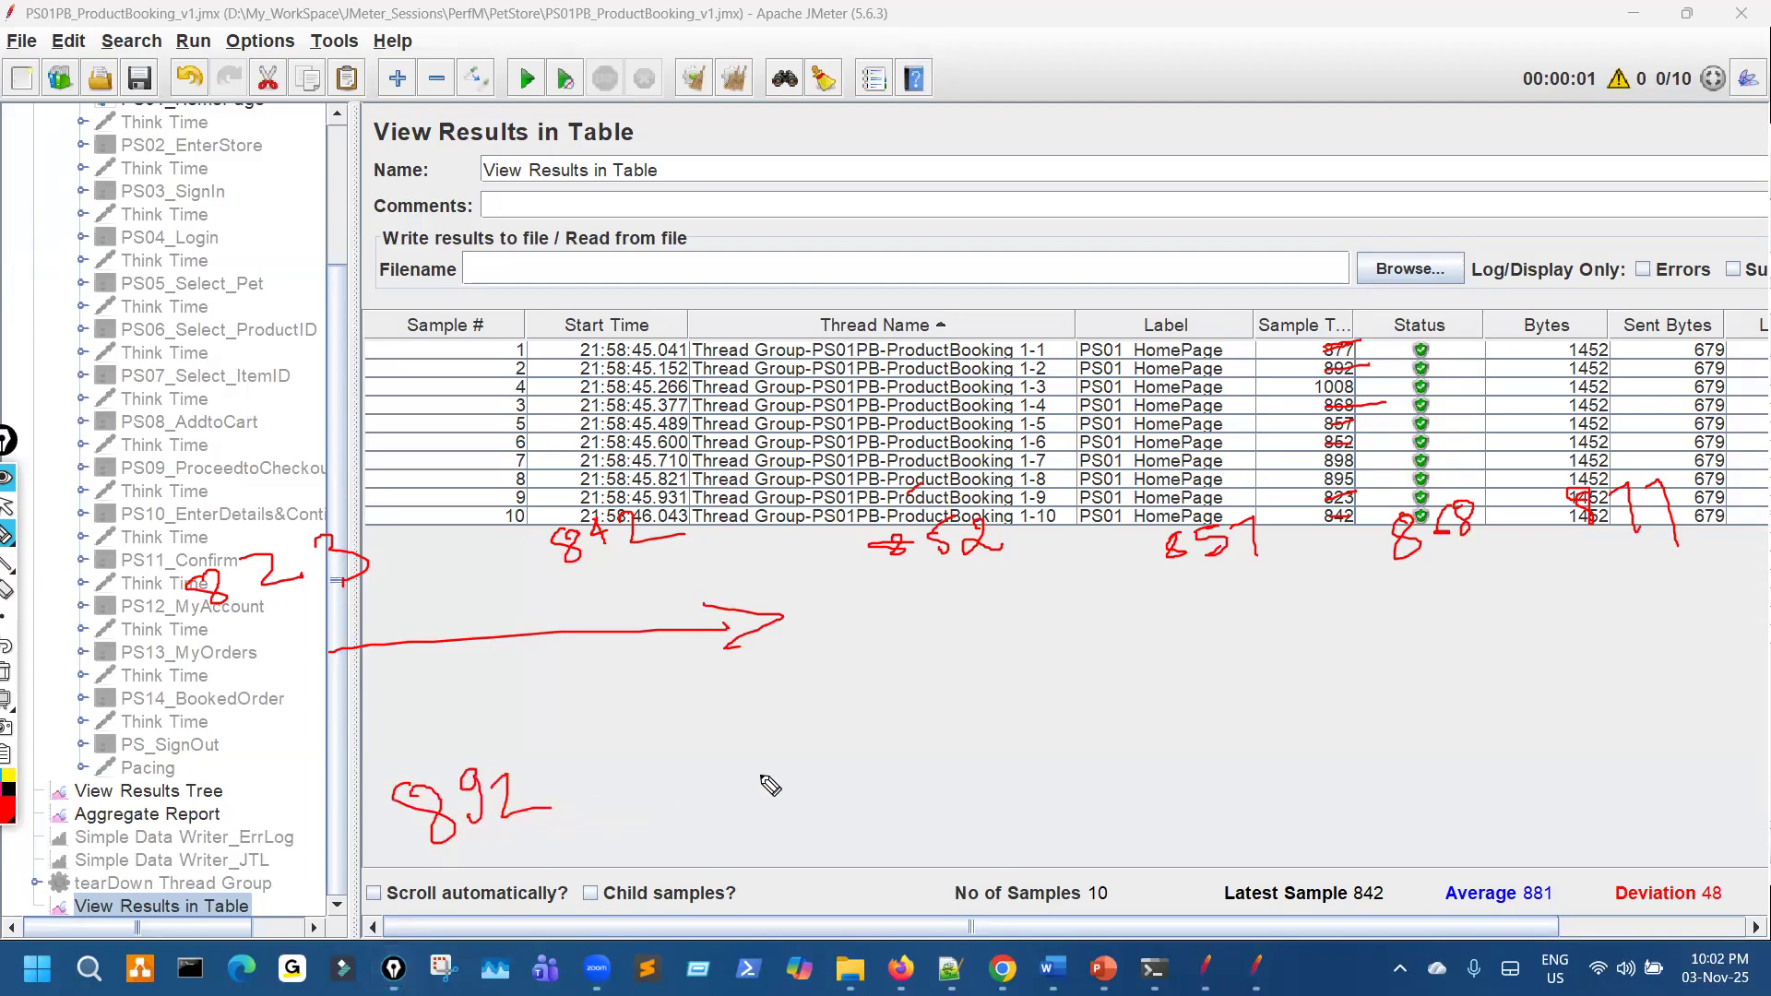
Strike through the sample times 895, 898 and 1008 and handwrite them after 892 to finish the ascending sequence
{"action": "left_click_drag", "start_coordinate": [1326, 481], "coordinate": [1356, 477]}
{"action": "mouse_move", "coordinate": [815, 729]}
{"action": "left_mouse_down"}
{"action": "mouse_move", "coordinate": [795, 737]}
{"action": "mouse_move", "coordinate": [835, 745]}
{"action": "mouse_move", "coordinate": [865, 702]}
{"action": "left_mouse_up"}
{"action": "mouse_move", "coordinate": [867, 709]}
{"action": "left_mouse_down"}
{"action": "mouse_move", "coordinate": [885, 736]}
{"action": "mouse_move", "coordinate": [867, 758]}
{"action": "left_mouse_up"}
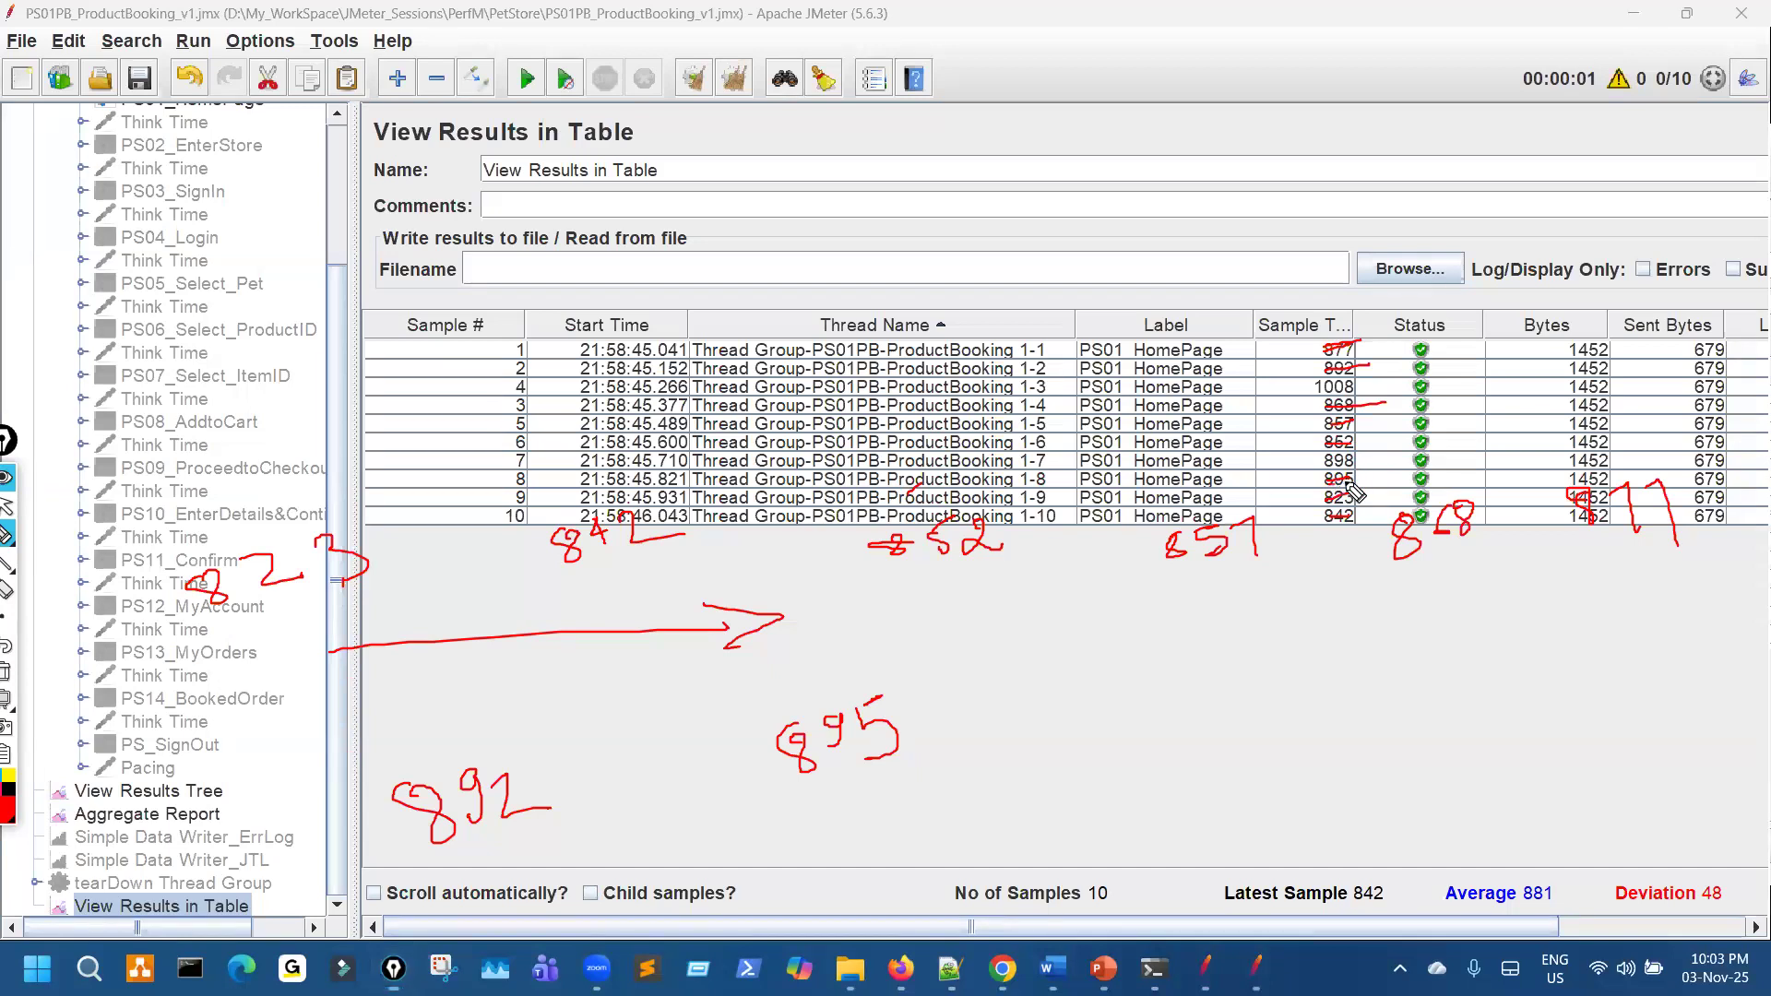
{"action": "left_click_drag", "start_coordinate": [1329, 463], "coordinate": [1351, 462]}
{"action": "mouse_move", "coordinate": [1103, 663]}
{"action": "left_mouse_down"}
{"action": "mouse_move", "coordinate": [1128, 679]}
{"action": "mouse_move", "coordinate": [1167, 653]}
{"action": "mouse_move", "coordinate": [1165, 691]}
{"action": "mouse_move", "coordinate": [1218, 649]}
{"action": "left_mouse_up"}
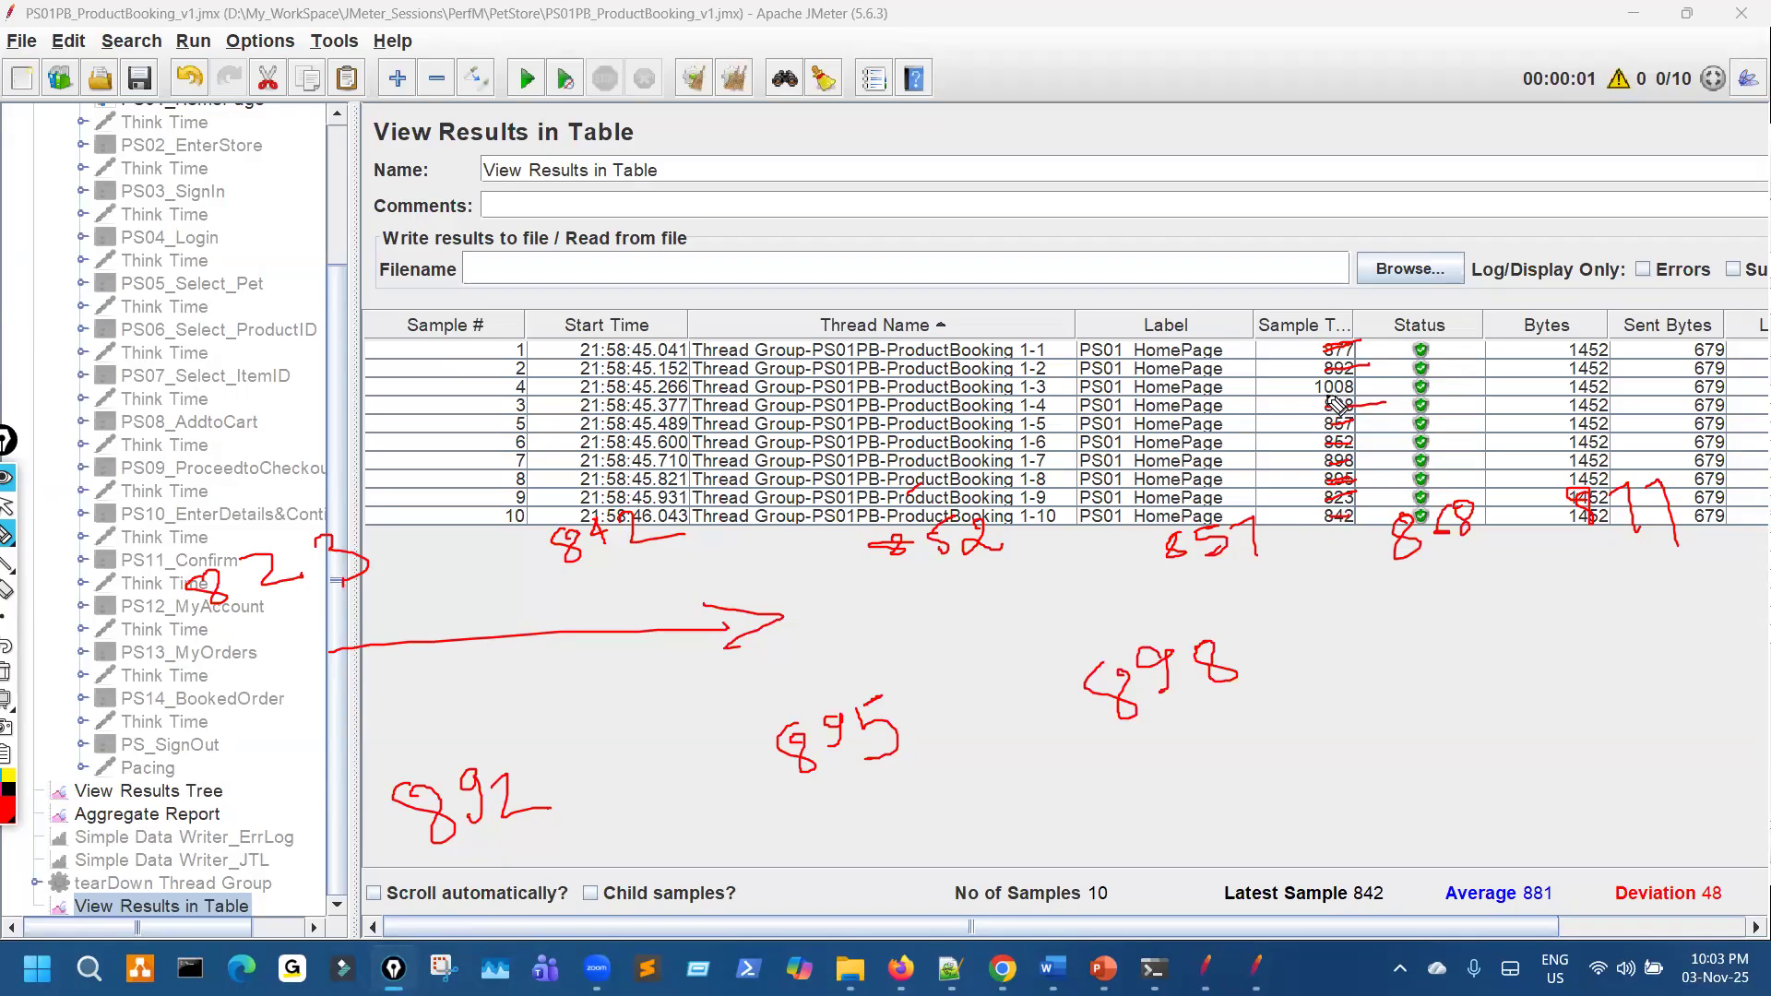
{"action": "left_click_drag", "start_coordinate": [1311, 386], "coordinate": [1354, 386]}
{"action": "mouse_move", "coordinate": [1428, 640]}
{"action": "left_mouse_down"}
{"action": "mouse_move", "coordinate": [1430, 680]}
{"action": "mouse_move", "coordinate": [1455, 646]}
{"action": "mouse_move", "coordinate": [1533, 657]}
{"action": "mouse_move", "coordinate": [1494, 637]}
{"action": "left_mouse_up"}
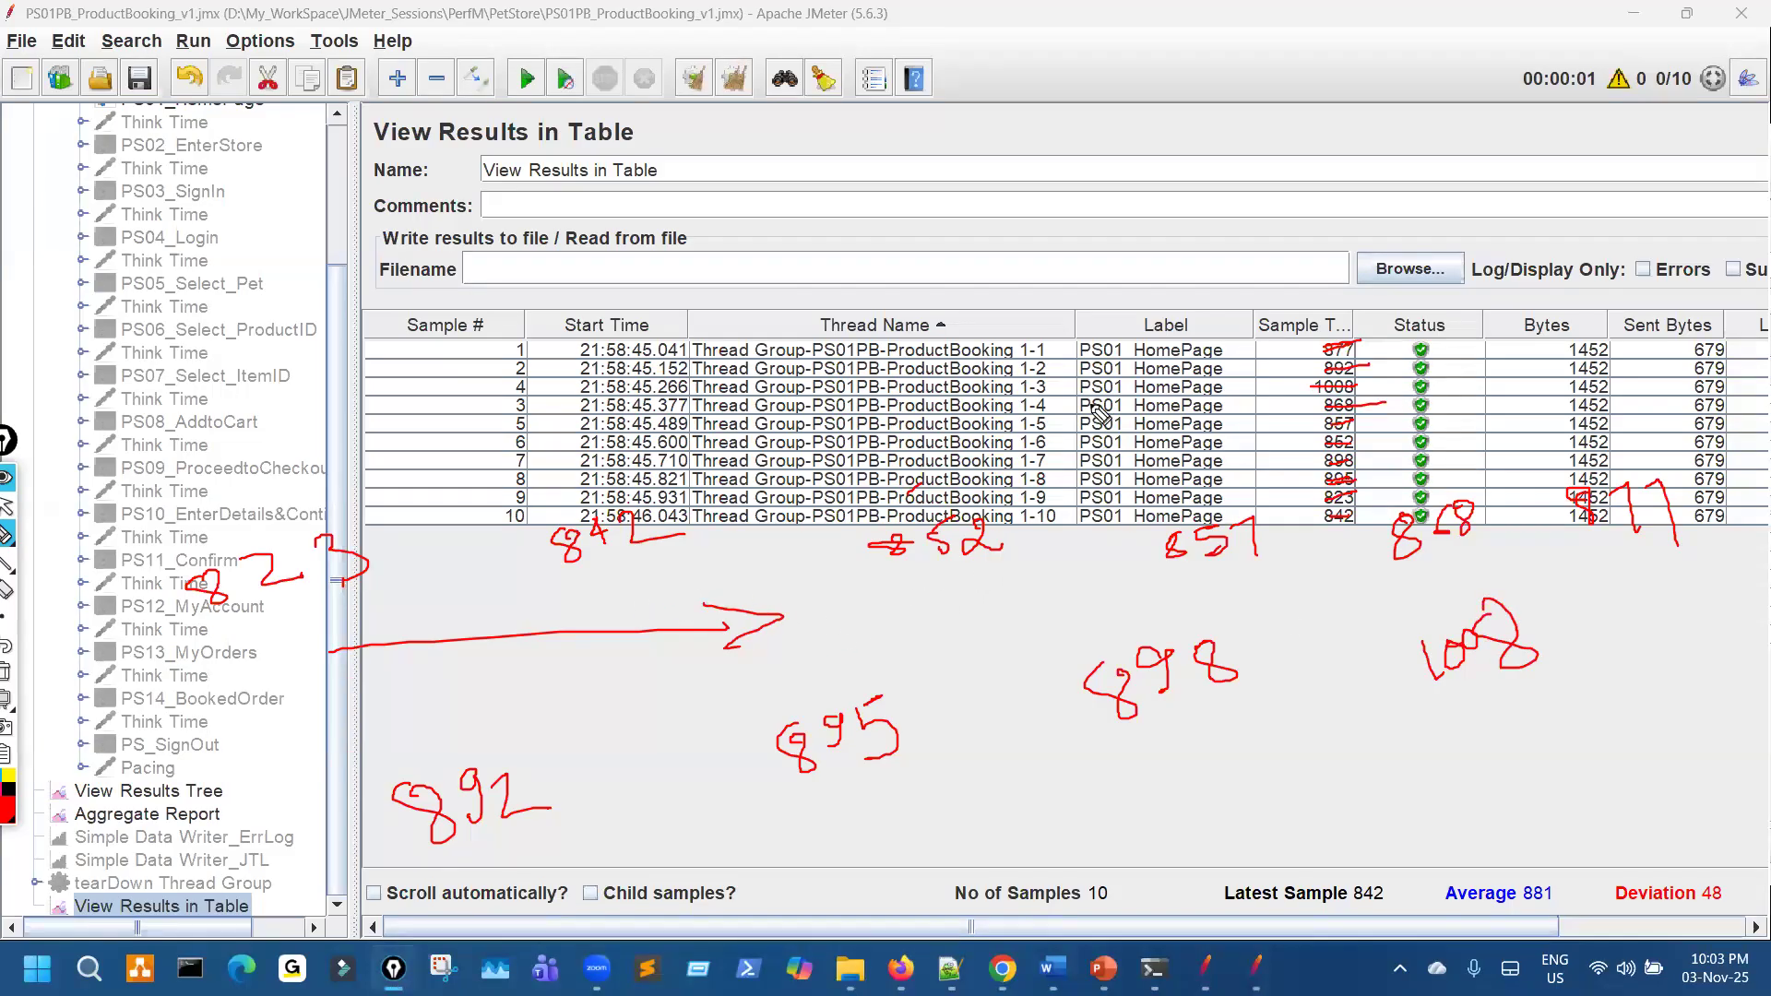
Underline the upper row of handwritten times, tick each value up to 898, and double-underline 1008
{"action": "mouse_move", "coordinate": [312, 646]}
{"action": "left_mouse_down"}
{"action": "mouse_move", "coordinate": [702, 605]}
{"action": "mouse_move", "coordinate": [1561, 585]}
{"action": "left_mouse_up"}
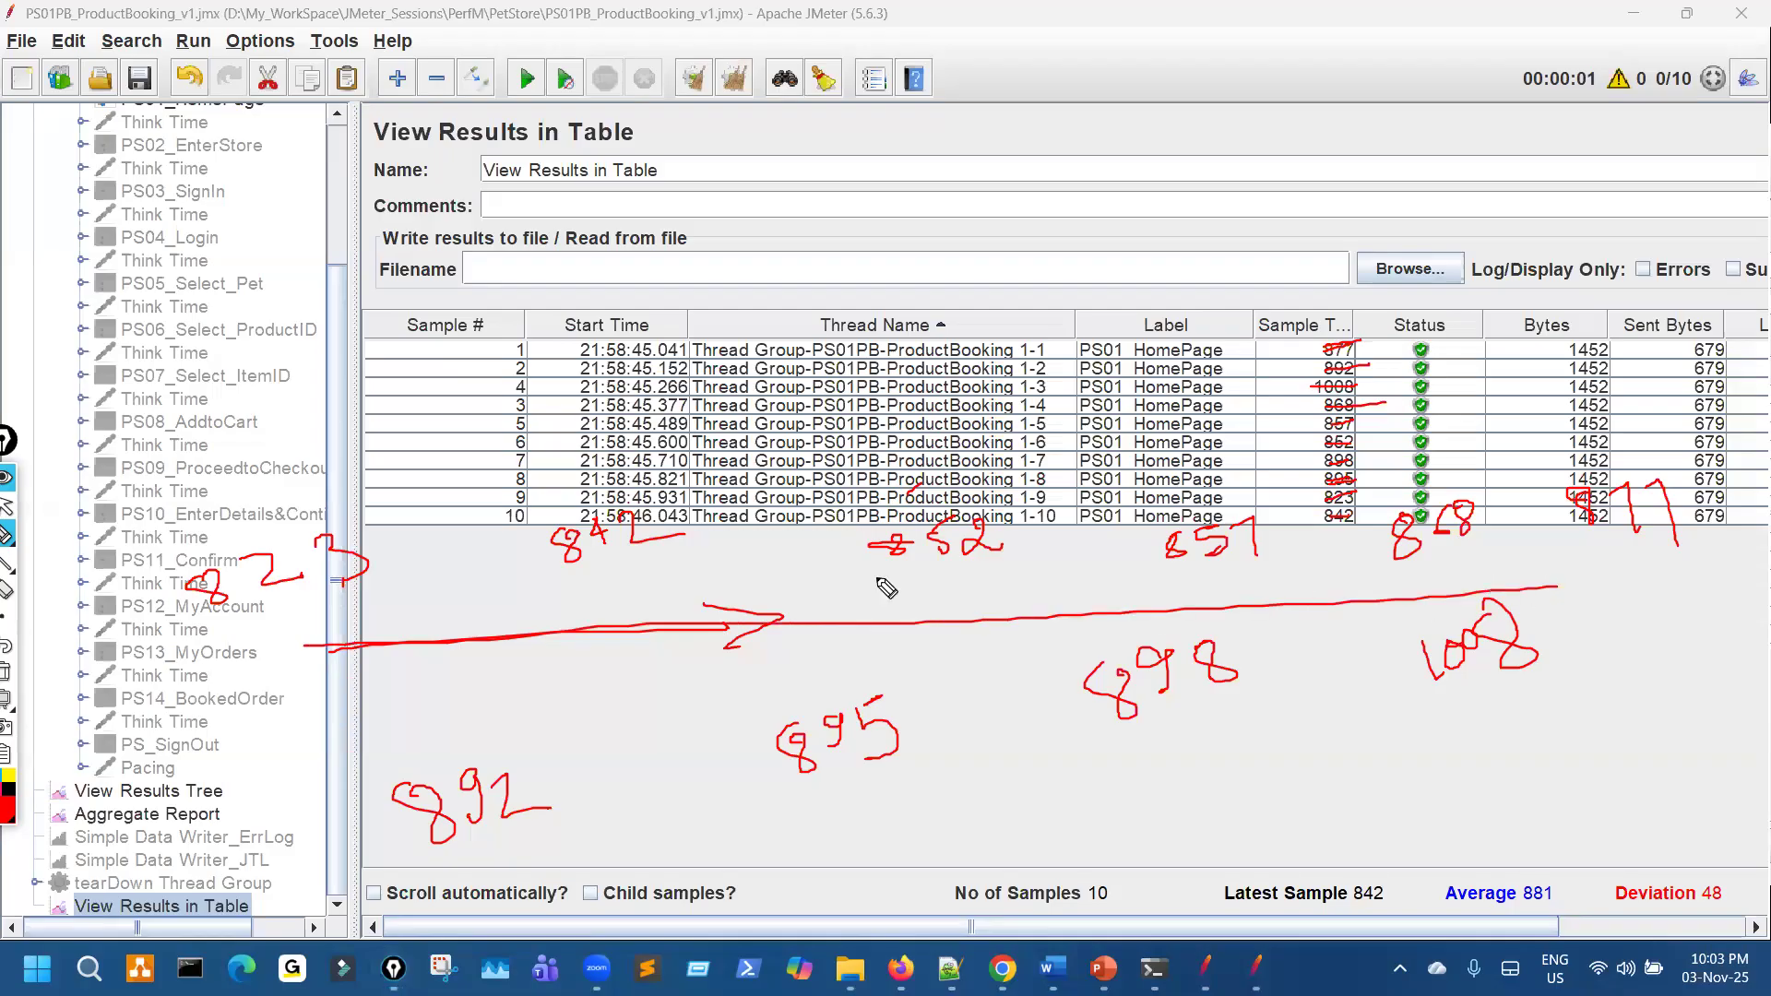
{"action": "left_click_drag", "start_coordinate": [316, 472], "coordinate": [386, 437]}
{"action": "left_click_drag", "start_coordinate": [643, 450], "coordinate": [683, 403]}
{"action": "left_click_drag", "start_coordinate": [862, 425], "coordinate": [925, 410]}
{"action": "left_click_drag", "start_coordinate": [1137, 420], "coordinate": [1232, 391]}
{"action": "left_click_drag", "start_coordinate": [1375, 403], "coordinate": [1447, 392]}
{"action": "left_click_drag", "start_coordinate": [1585, 398], "coordinate": [1611, 403]}
{"action": "left_click_drag", "start_coordinate": [404, 920], "coordinate": [498, 863]}
{"action": "left_click_drag", "start_coordinate": [749, 803], "coordinate": [844, 786]}
{"action": "left_click_drag", "start_coordinate": [1042, 765], "coordinate": [1113, 766]}
{"action": "mouse_move", "coordinate": [1450, 755]}
{"action": "left_mouse_down"}
{"action": "mouse_move", "coordinate": [1515, 742]}
{"action": "mouse_move", "coordinate": [1519, 778]}
{"action": "left_mouse_up"}
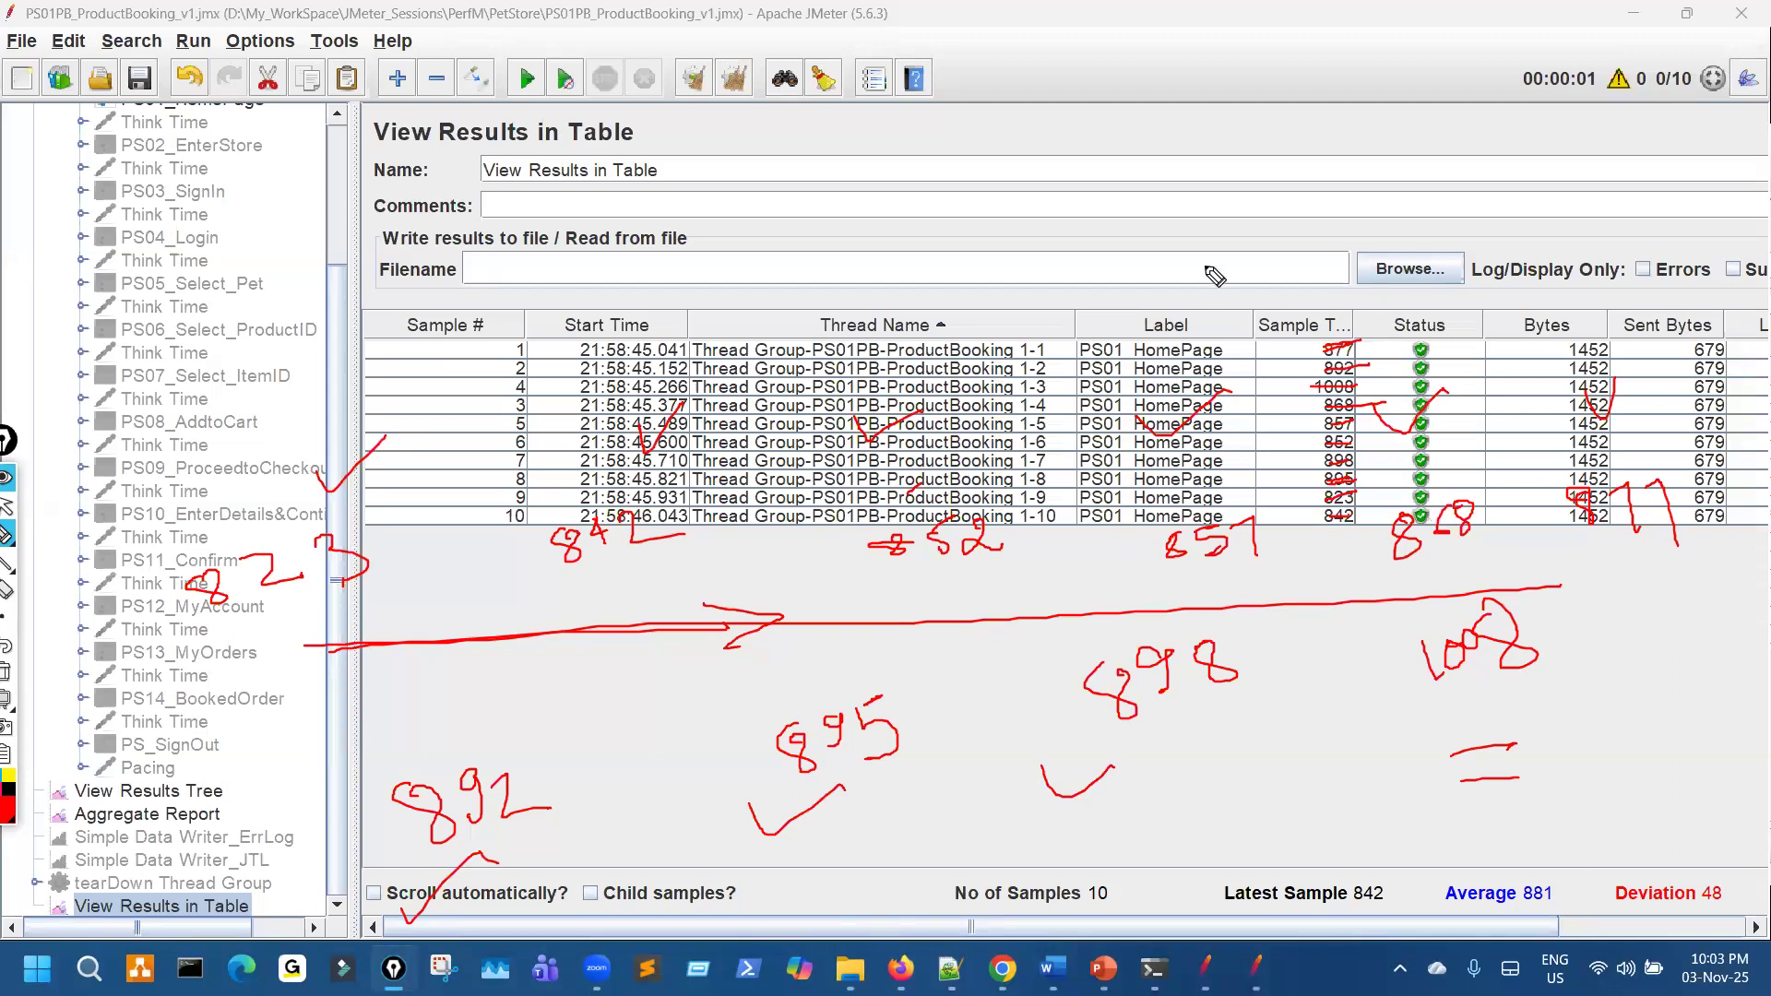
Handwrite the 90th percentile formula 90/100 × 10 = above the table and mark the ten thread rows
{"action": "mouse_move", "coordinate": [812, 53]}
{"action": "left_mouse_down"}
{"action": "mouse_move", "coordinate": [835, 55]}
{"action": "mouse_move", "coordinate": [810, 109]}
{"action": "left_mouse_up"}
{"action": "left_click_drag", "start_coordinate": [887, 53], "coordinate": [904, 92]}
{"action": "left_click_drag", "start_coordinate": [810, 131], "coordinate": [966, 106]}
{"action": "mouse_move", "coordinate": [888, 148]}
{"action": "left_mouse_down"}
{"action": "mouse_move", "coordinate": [893, 190]}
{"action": "mouse_move", "coordinate": [971, 127]}
{"action": "left_mouse_up"}
{"action": "left_click_drag", "start_coordinate": [1088, 77], "coordinate": [1056, 138]}
{"action": "left_click_drag", "start_coordinate": [1019, 82], "coordinate": [1119, 106]}
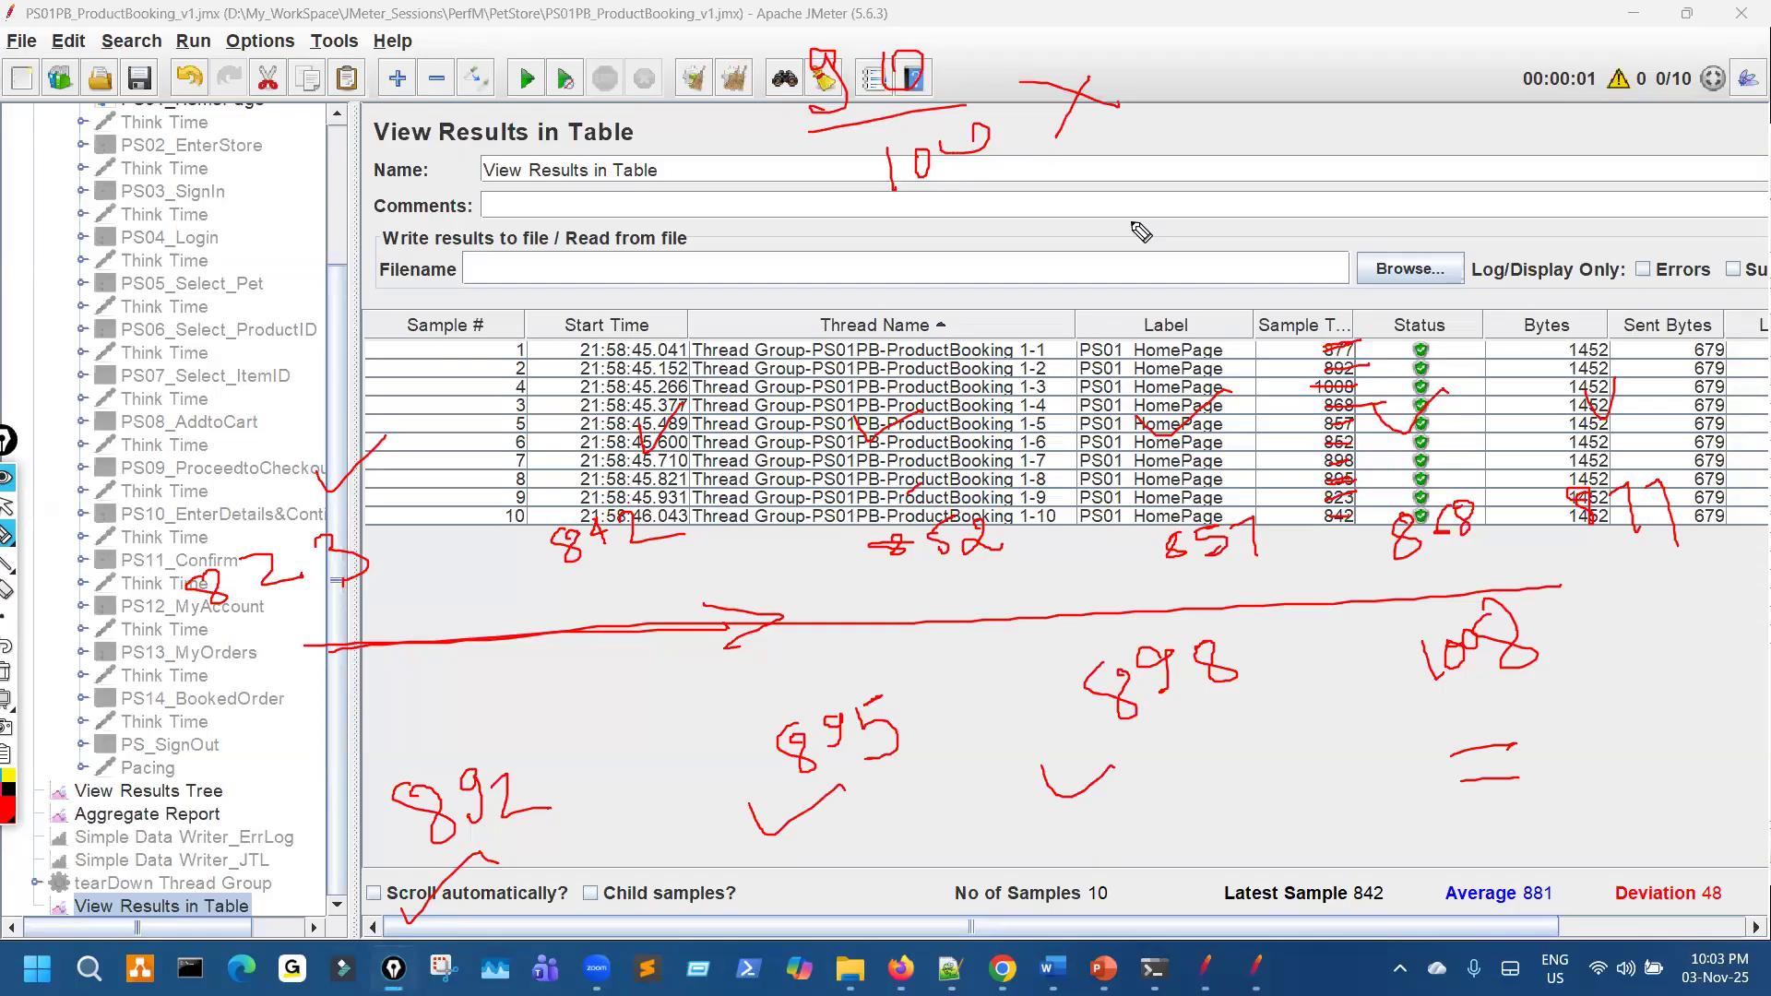
{"action": "left_click_drag", "start_coordinate": [1049, 343], "coordinate": [1071, 497]}
{"action": "left_click_drag", "start_coordinate": [1161, 69], "coordinate": [1200, 63]}
{"action": "mouse_move", "coordinate": [1183, 170]}
{"action": "left_mouse_down"}
{"action": "mouse_move", "coordinate": [1214, 161]}
{"action": "mouse_move", "coordinate": [1219, 185]}
{"action": "left_mouse_up"}
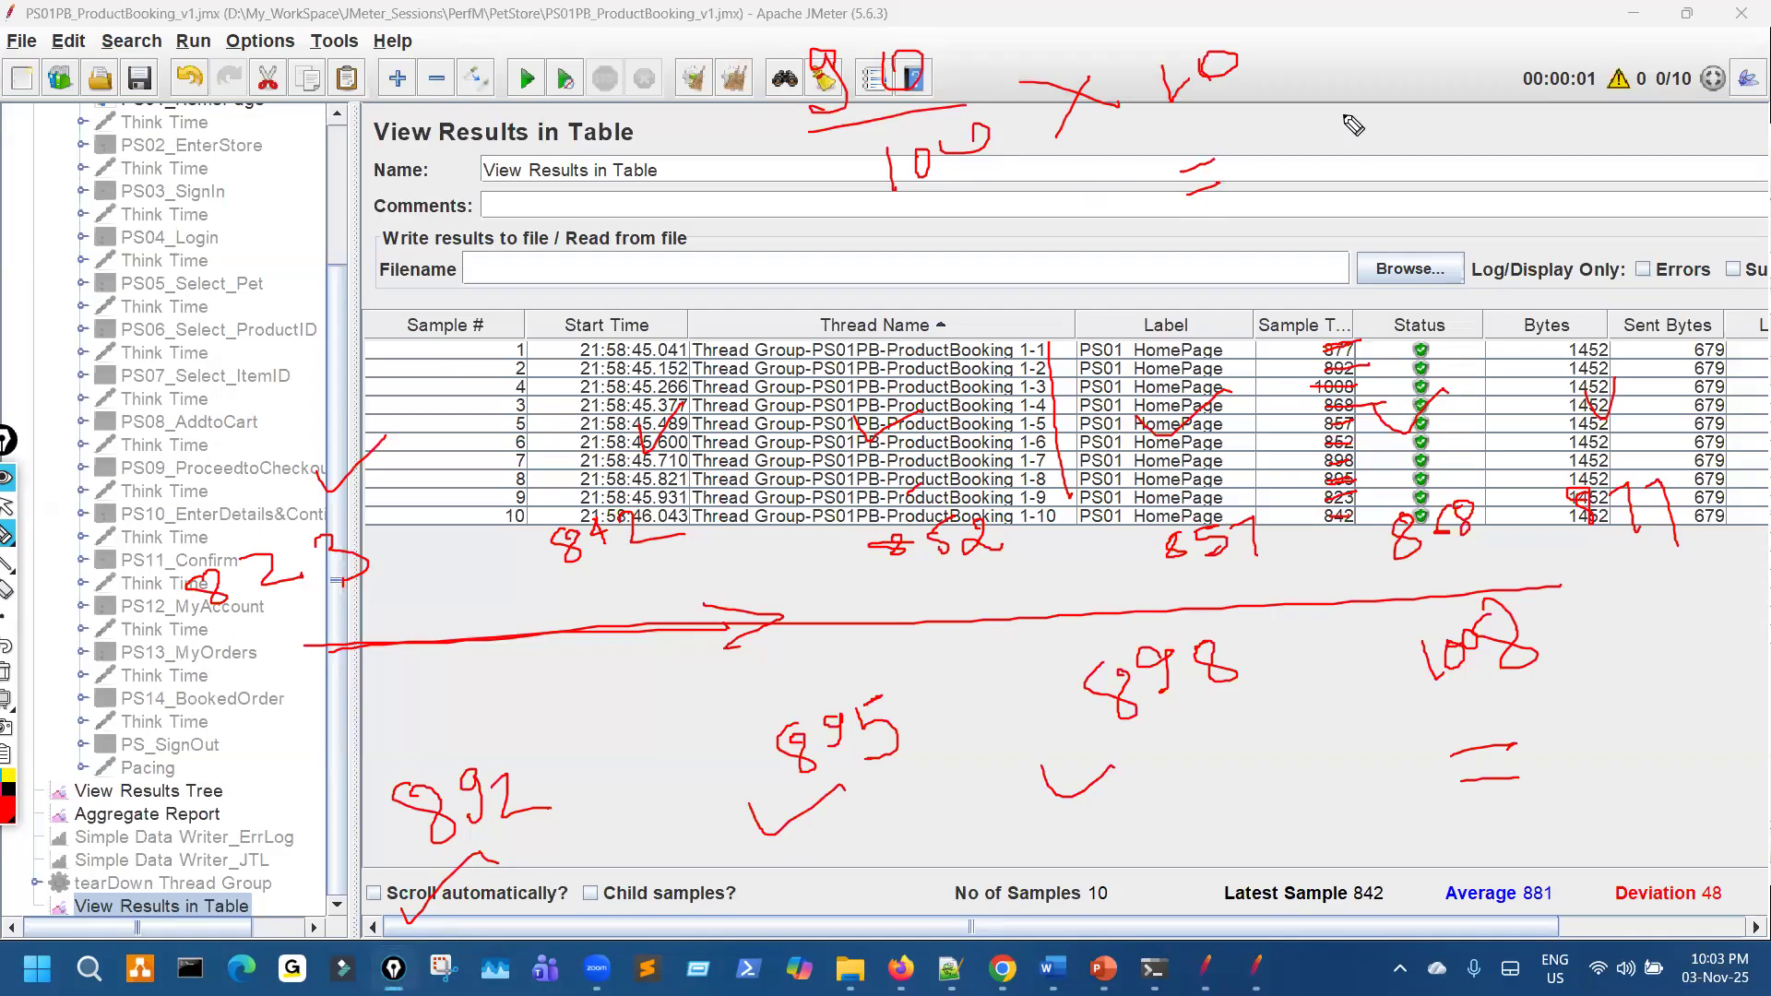
Write 9th place as the formula's result, circle the handwritten 898, and connect it to that result
{"action": "mouse_move", "coordinate": [1351, 124]}
{"action": "left_mouse_down"}
{"action": "mouse_move", "coordinate": [1333, 181]}
{"action": "mouse_move", "coordinate": [1428, 100]}
{"action": "left_mouse_up"}
{"action": "mouse_move", "coordinate": [1487, 88]}
{"action": "left_mouse_down"}
{"action": "mouse_move", "coordinate": [1513, 174]}
{"action": "mouse_move", "coordinate": [1542, 138]}
{"action": "left_mouse_up"}
{"action": "left_click_drag", "start_coordinate": [1536, 57], "coordinate": [1568, 137]}
{"action": "left_click_drag", "start_coordinate": [1600, 122], "coordinate": [1656, 127]}
{"action": "left_click_drag", "start_coordinate": [1661, 120], "coordinate": [1640, 152]}
{"action": "left_click_drag", "start_coordinate": [273, 631], "coordinate": [645, 606]}
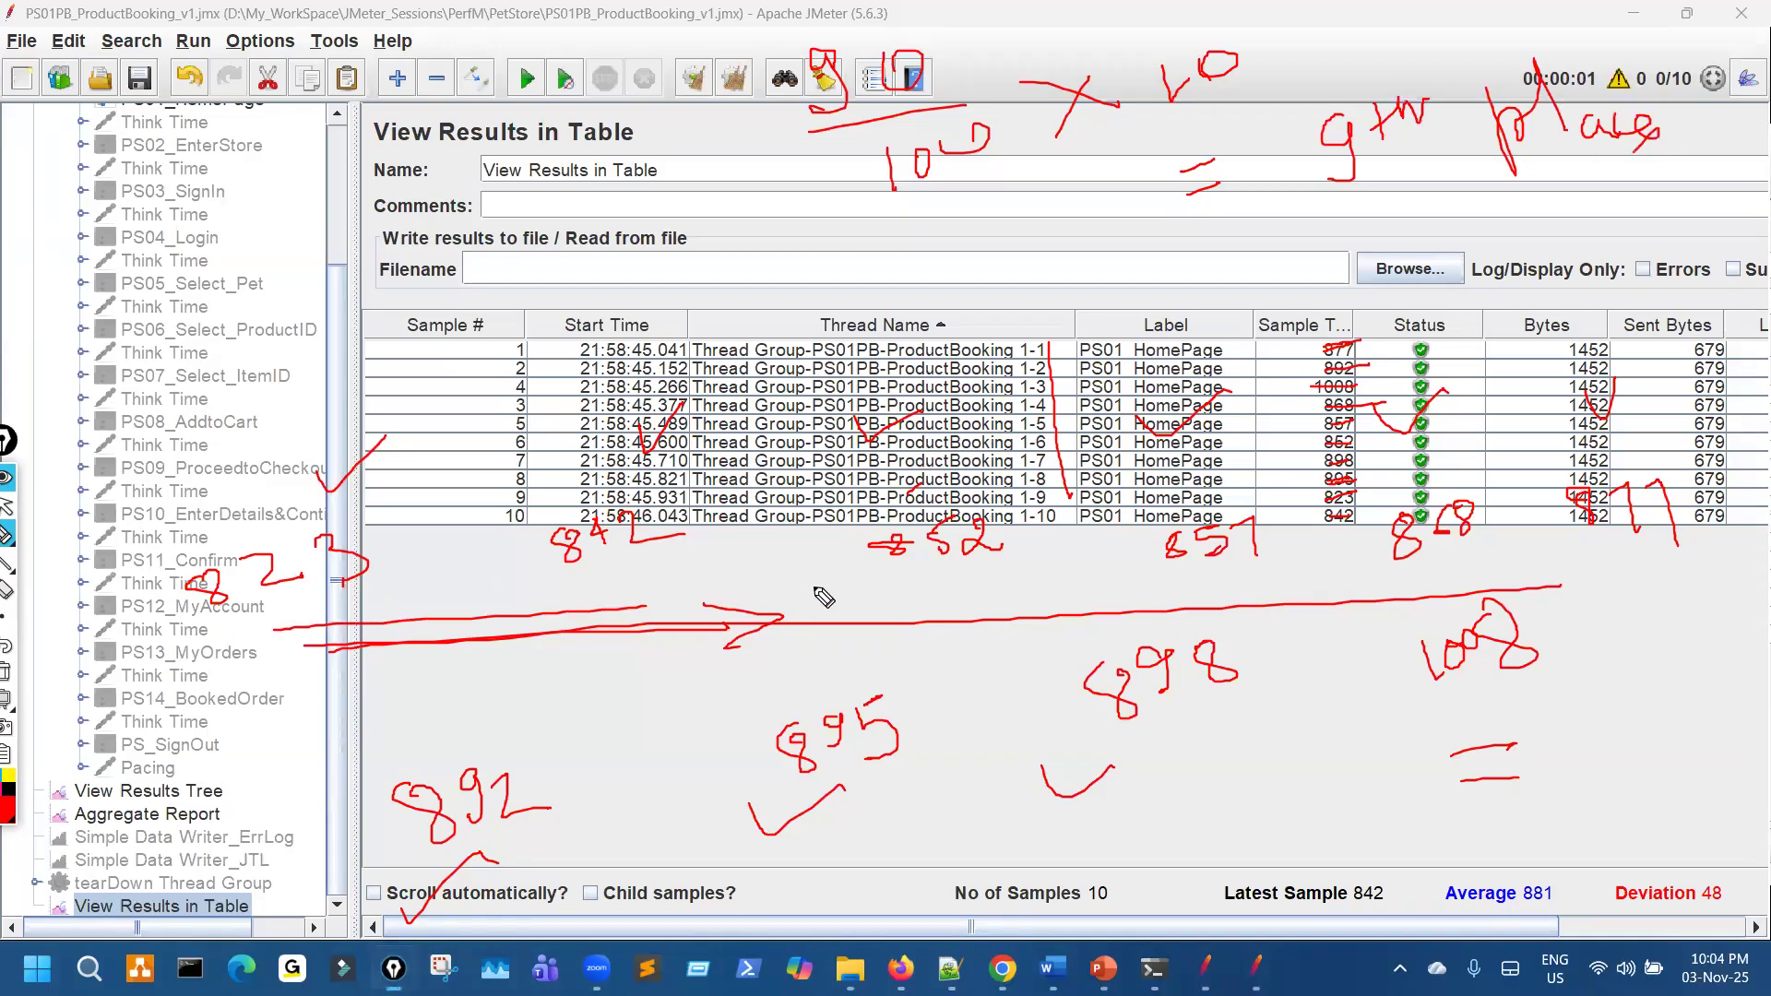
{"action": "mouse_move", "coordinate": [1148, 616]}
{"action": "left_mouse_down"}
{"action": "mouse_move", "coordinate": [1039, 725]}
{"action": "mouse_move", "coordinate": [1262, 633]}
{"action": "mouse_move", "coordinate": [1135, 634]}
{"action": "left_mouse_up"}
{"action": "mouse_move", "coordinate": [1245, 688]}
{"action": "left_mouse_down"}
{"action": "mouse_move", "coordinate": [1320, 159]}
{"action": "mouse_move", "coordinate": [1321, 230]}
{"action": "left_mouse_up"}
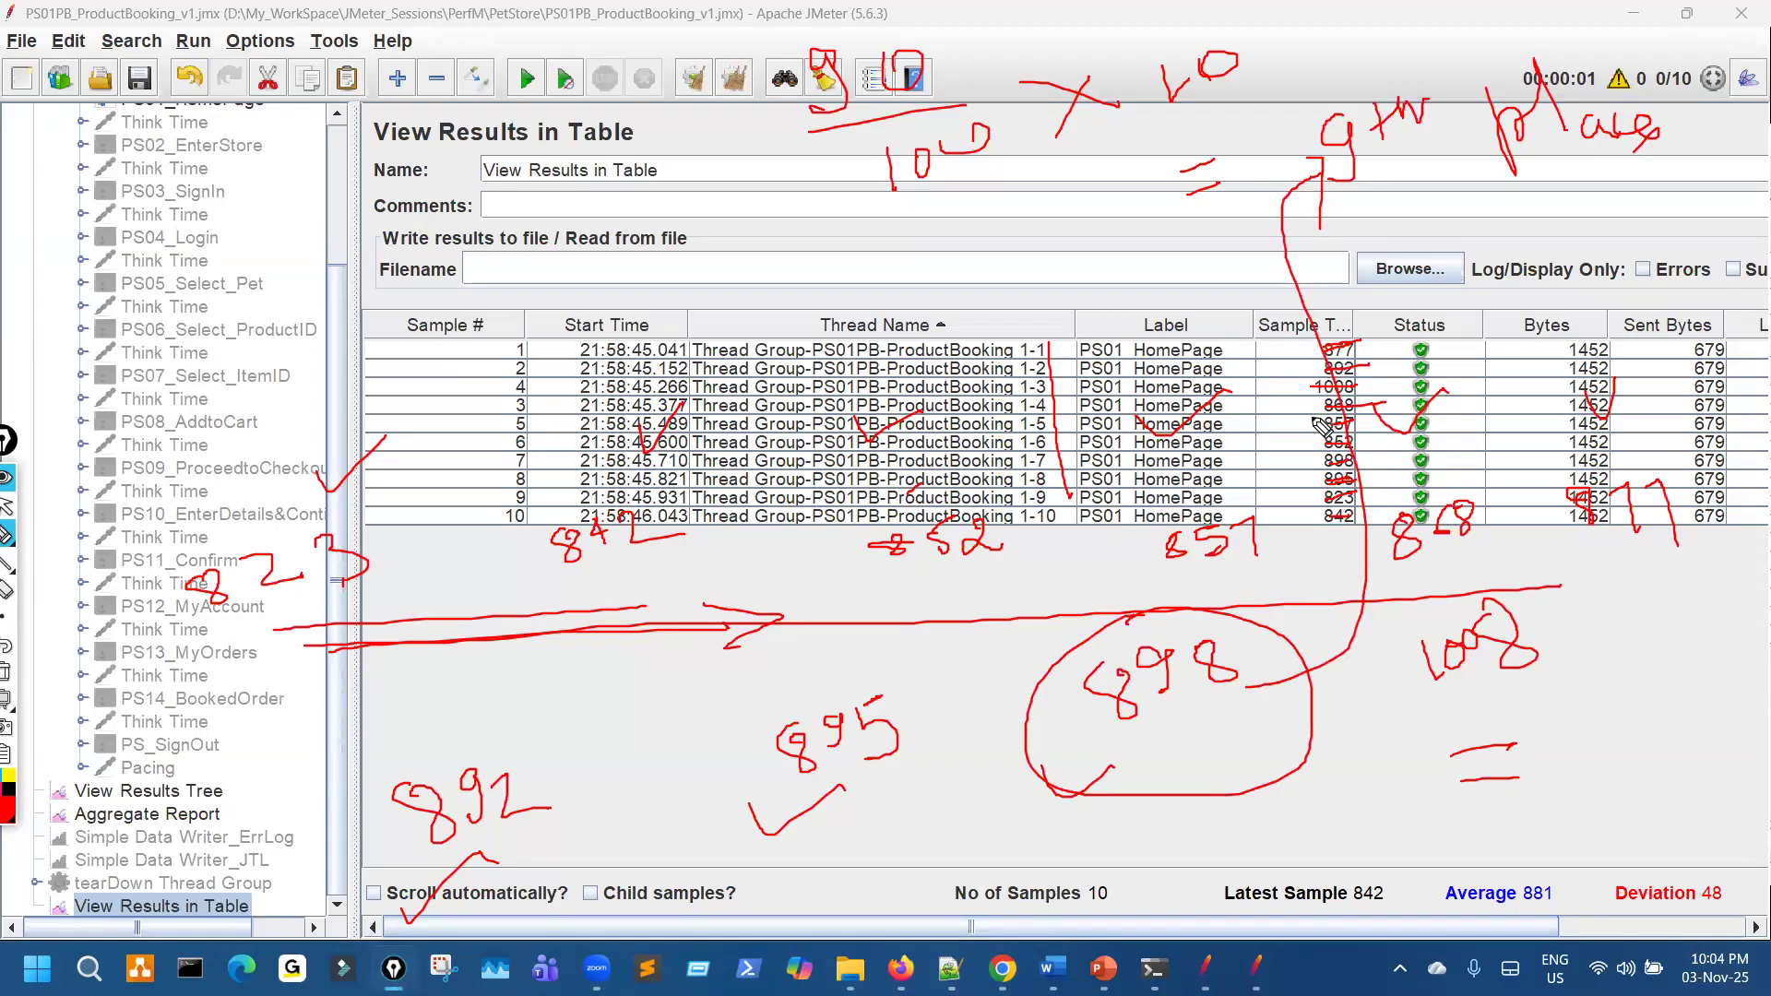
{"action": "left_click_drag", "start_coordinate": [1108, 748], "coordinate": [1175, 738]}
Overwrite the formula's numerator as 95, handwrite 9.5th as its result, and draw an arrow from it to 9th
{"action": "left_click_drag", "start_coordinate": [912, 55], "coordinate": [906, 102]}
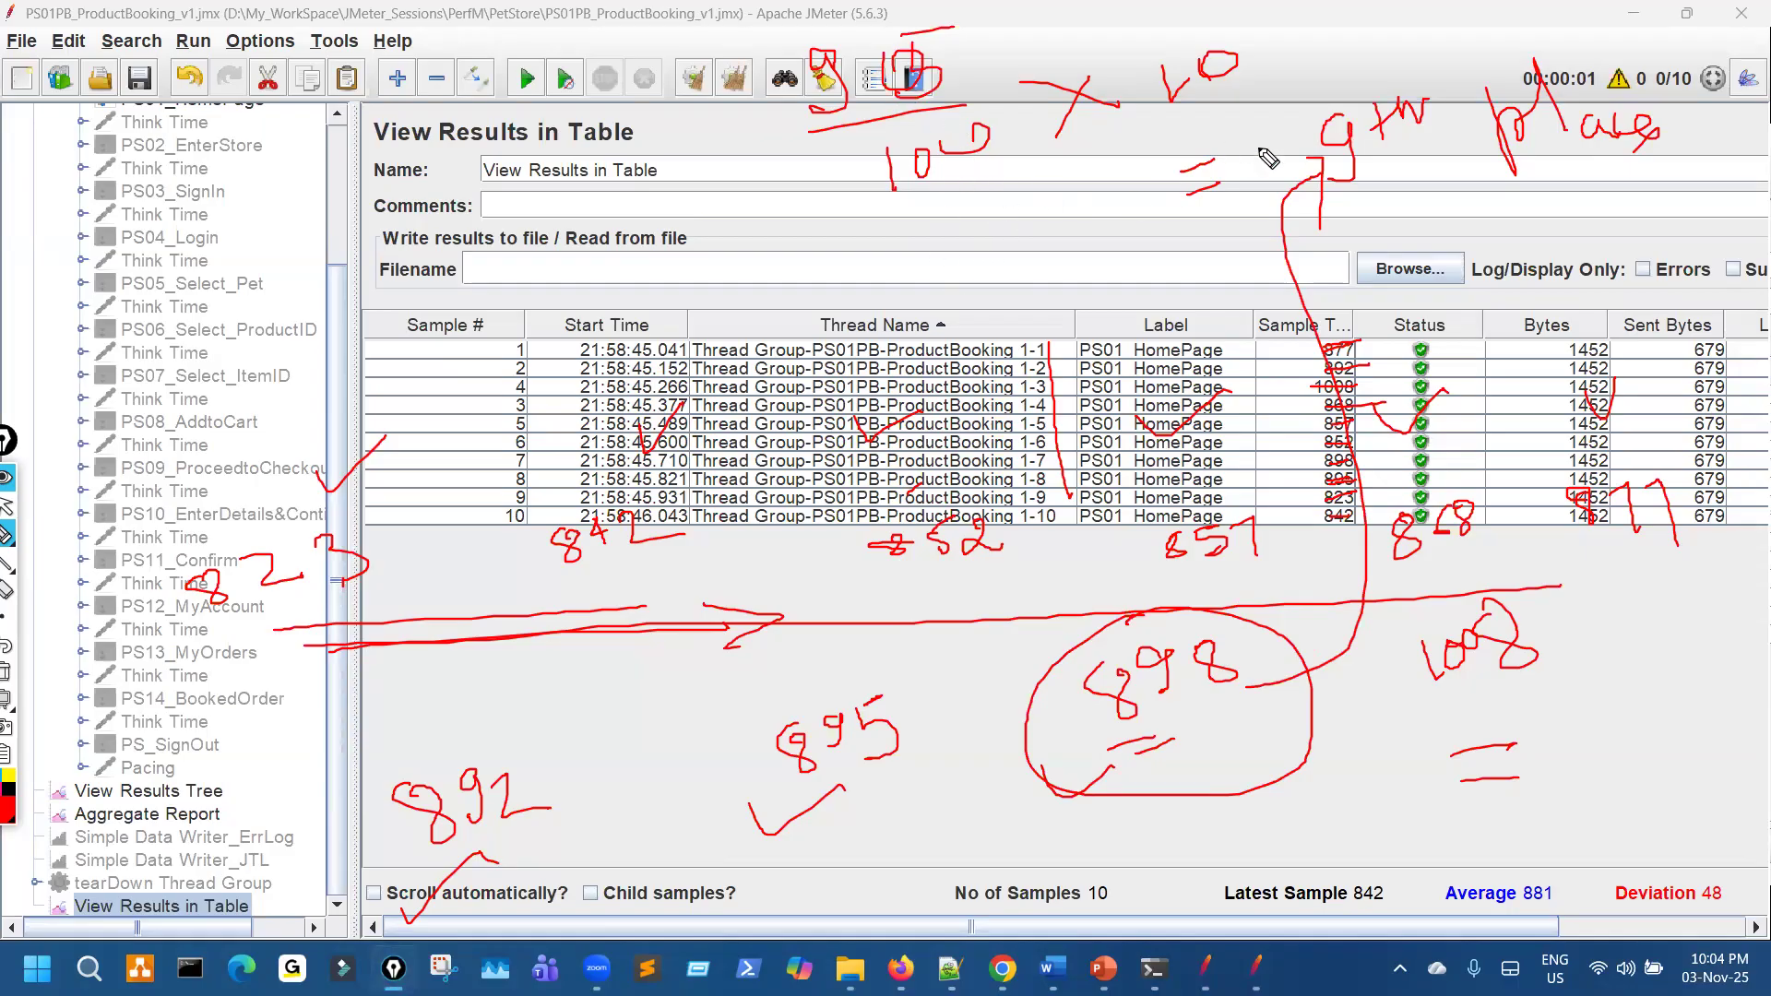
{"action": "left_click_drag", "start_coordinate": [1406, 252], "coordinate": [1428, 246]}
{"action": "left_click_drag", "start_coordinate": [1402, 276], "coordinate": [1519, 271]}
{"action": "left_click", "coordinate": [1498, 244]}
{"action": "left_click_drag", "start_coordinate": [1515, 233], "coordinate": [1588, 194]}
{"action": "left_click_drag", "start_coordinate": [1539, 197], "coordinate": [1565, 190]}
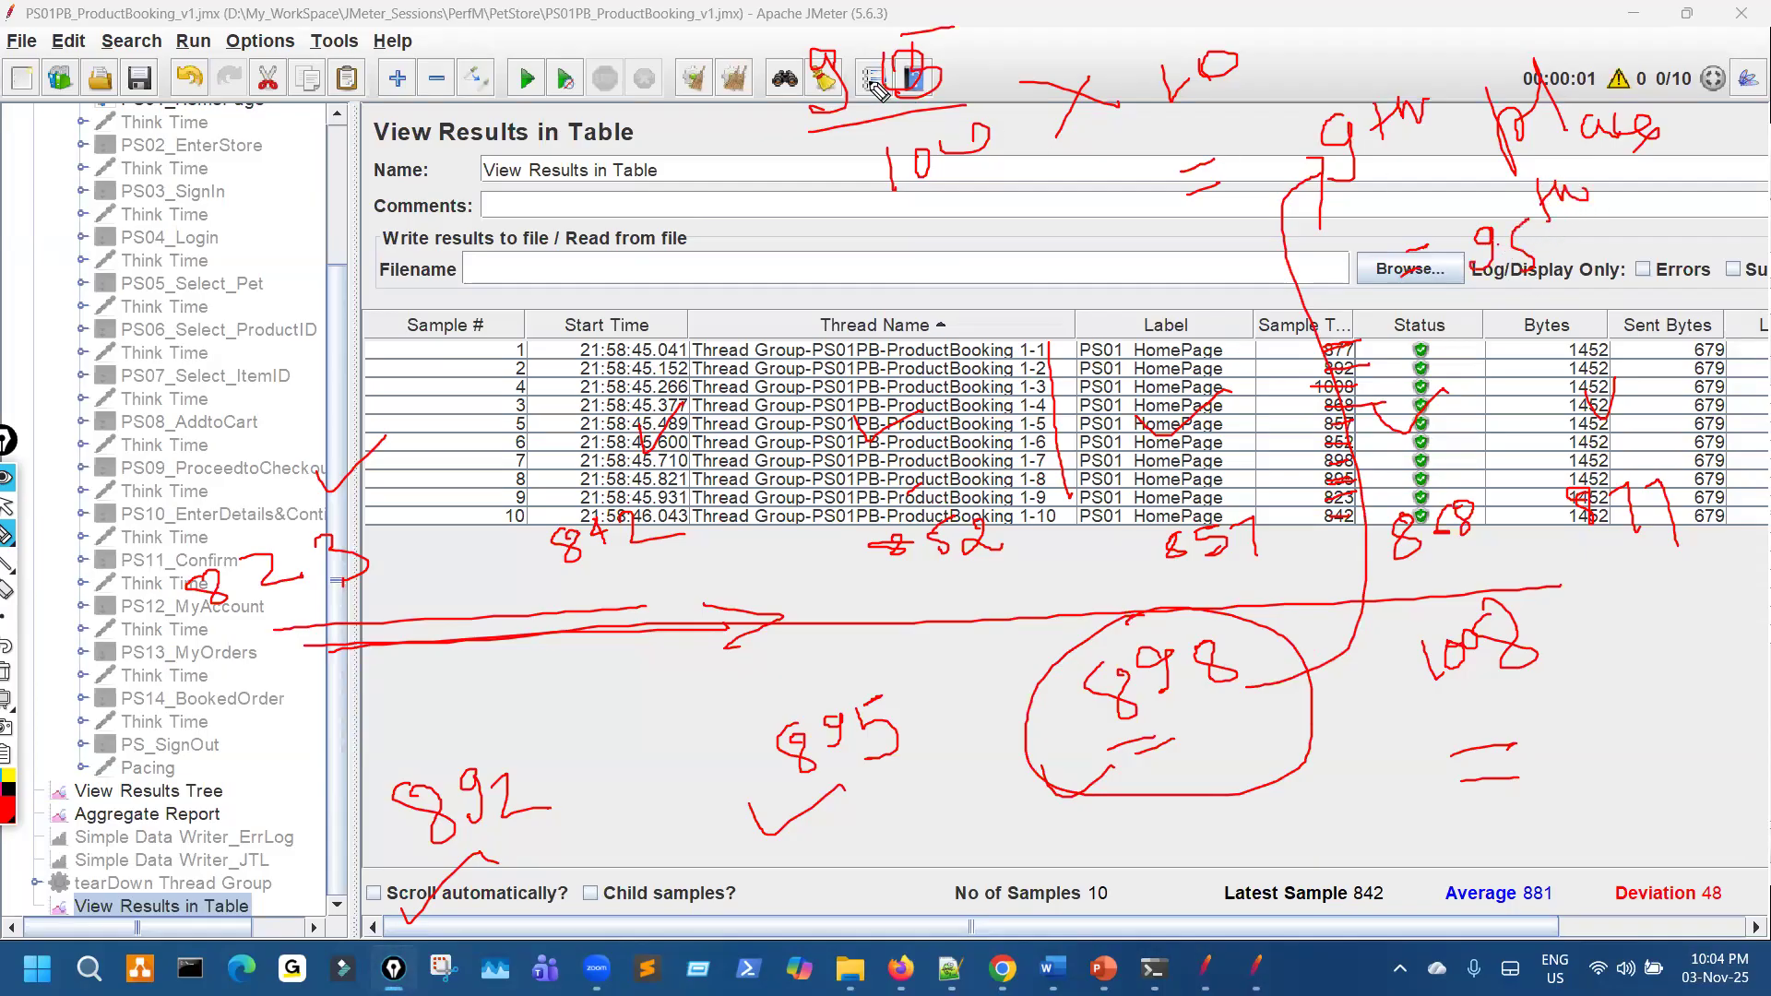
{"action": "mouse_move", "coordinate": [875, 83]}
{"action": "left_mouse_down"}
{"action": "mouse_move", "coordinate": [879, 36]}
{"action": "mouse_move", "coordinate": [939, 17]}
{"action": "mouse_move", "coordinate": [919, 108]}
{"action": "mouse_move", "coordinate": [897, 78]}
{"action": "mouse_move", "coordinate": [1015, 13]}
{"action": "left_mouse_up"}
{"action": "left_click_drag", "start_coordinate": [1118, 145], "coordinate": [1173, 120]}
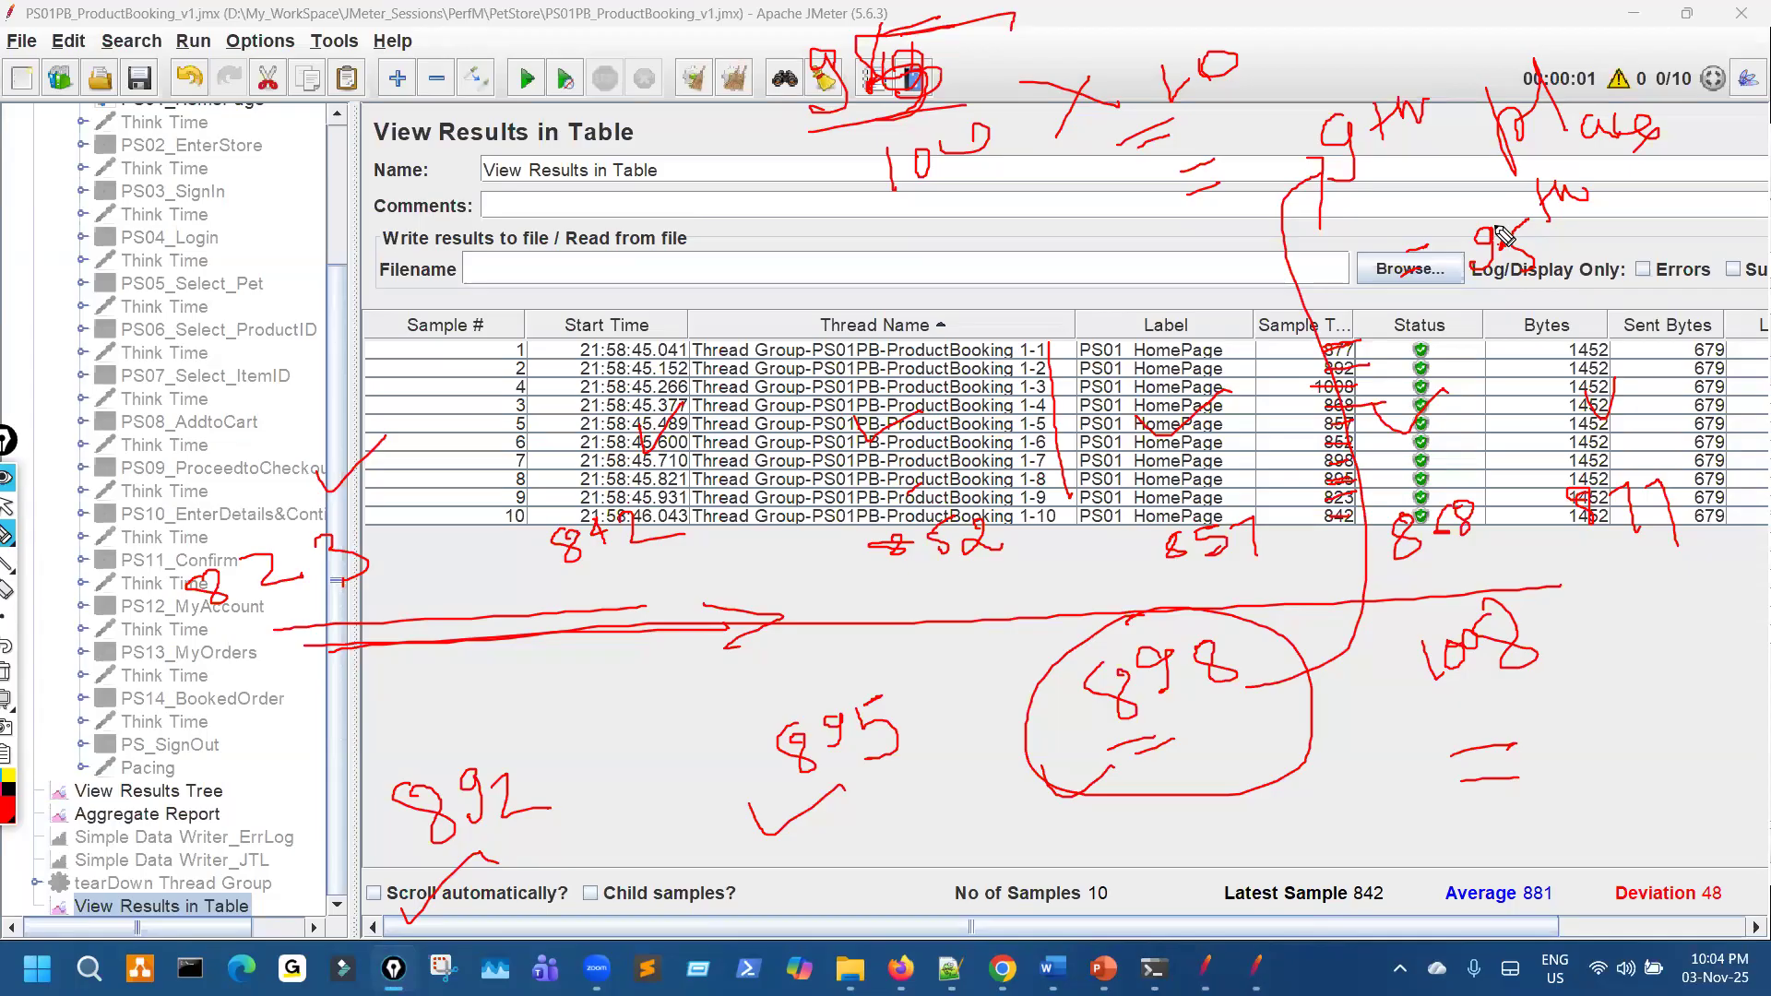
{"action": "left_click_drag", "start_coordinate": [1483, 201], "coordinate": [1386, 157]}
Handwrite 90% and 95% beneath the circled 898 and draw an arrow from them to the circle
{"action": "mouse_move", "coordinate": [1177, 853]}
{"action": "left_mouse_down"}
{"action": "mouse_move", "coordinate": [1182, 873]}
{"action": "mouse_move", "coordinate": [1277, 874]}
{"action": "mouse_move", "coordinate": [1255, 923]}
{"action": "left_mouse_up"}
{"action": "mouse_move", "coordinate": [1103, 862]}
{"action": "left_mouse_down"}
{"action": "mouse_move", "coordinate": [1074, 909]}
{"action": "mouse_move", "coordinate": [1122, 874]}
{"action": "mouse_move", "coordinate": [1128, 916]}
{"action": "left_mouse_up"}
{"action": "left_click", "coordinate": [1135, 885]}
{"action": "left_click_drag", "start_coordinate": [1317, 840], "coordinate": [1317, 881]}
{"action": "left_click", "coordinate": [1312, 858]}
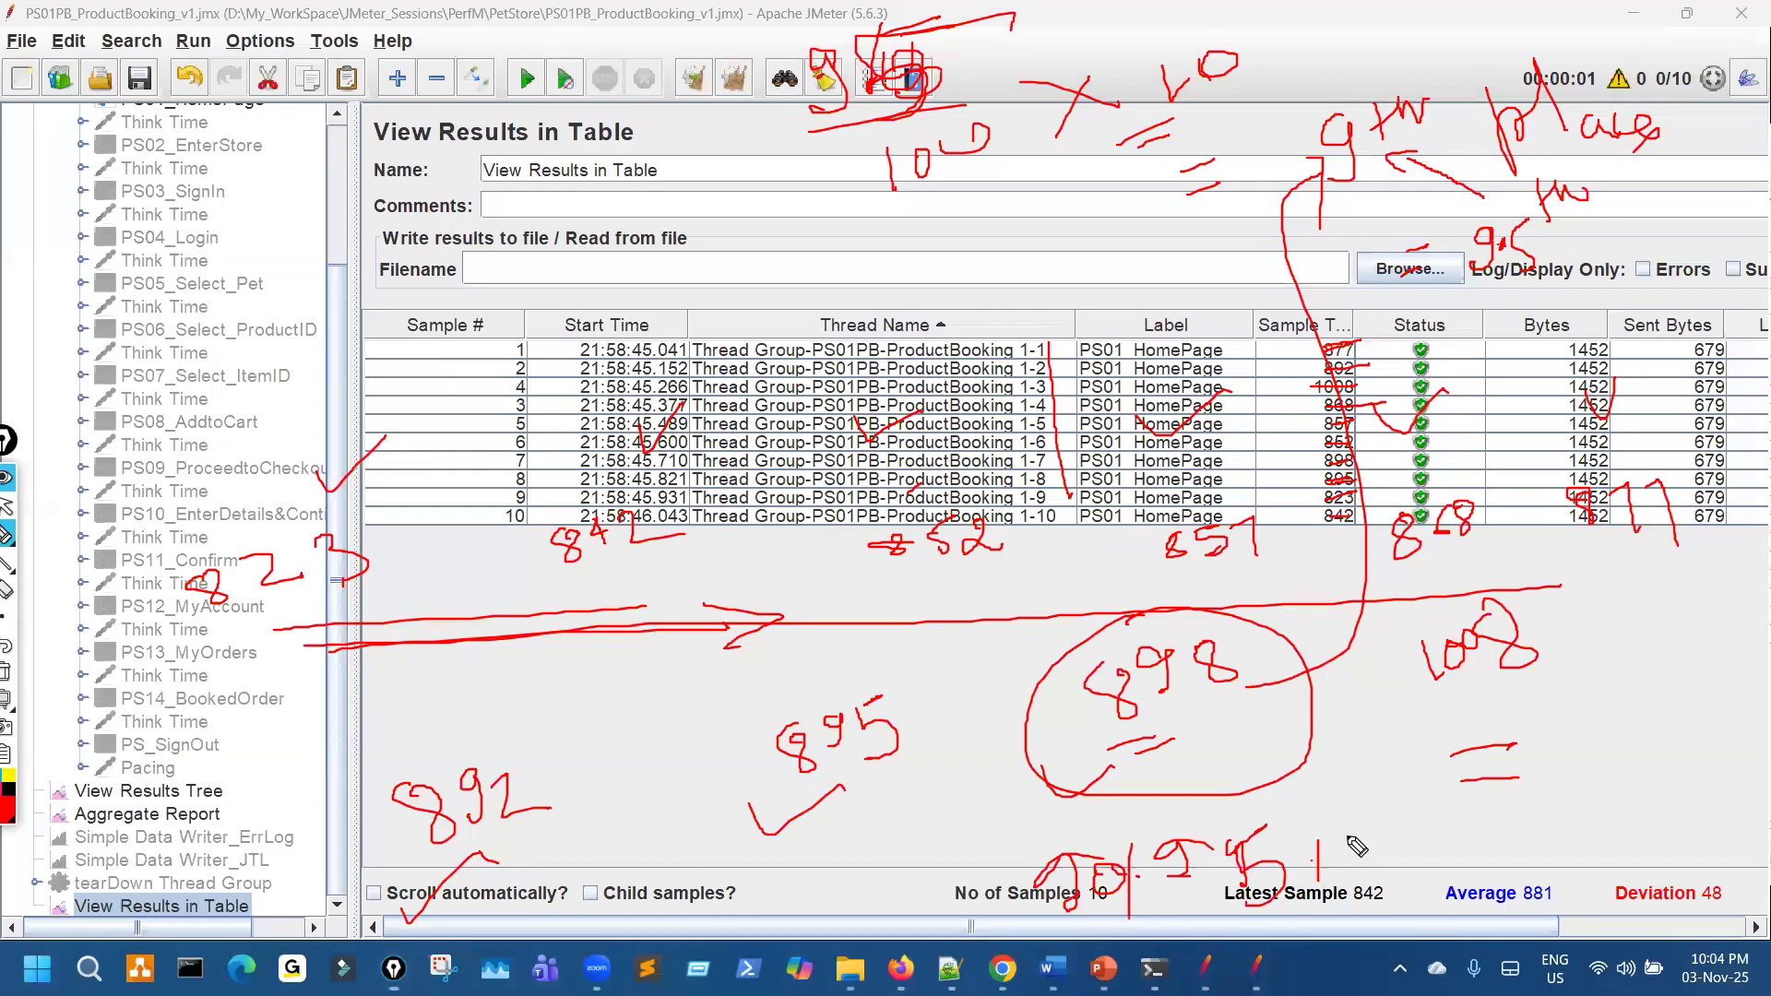
{"action": "left_click_drag", "start_coordinate": [1303, 758], "coordinate": [1345, 863]}
{"action": "left_click_drag", "start_coordinate": [1269, 762], "coordinate": [1296, 817]}
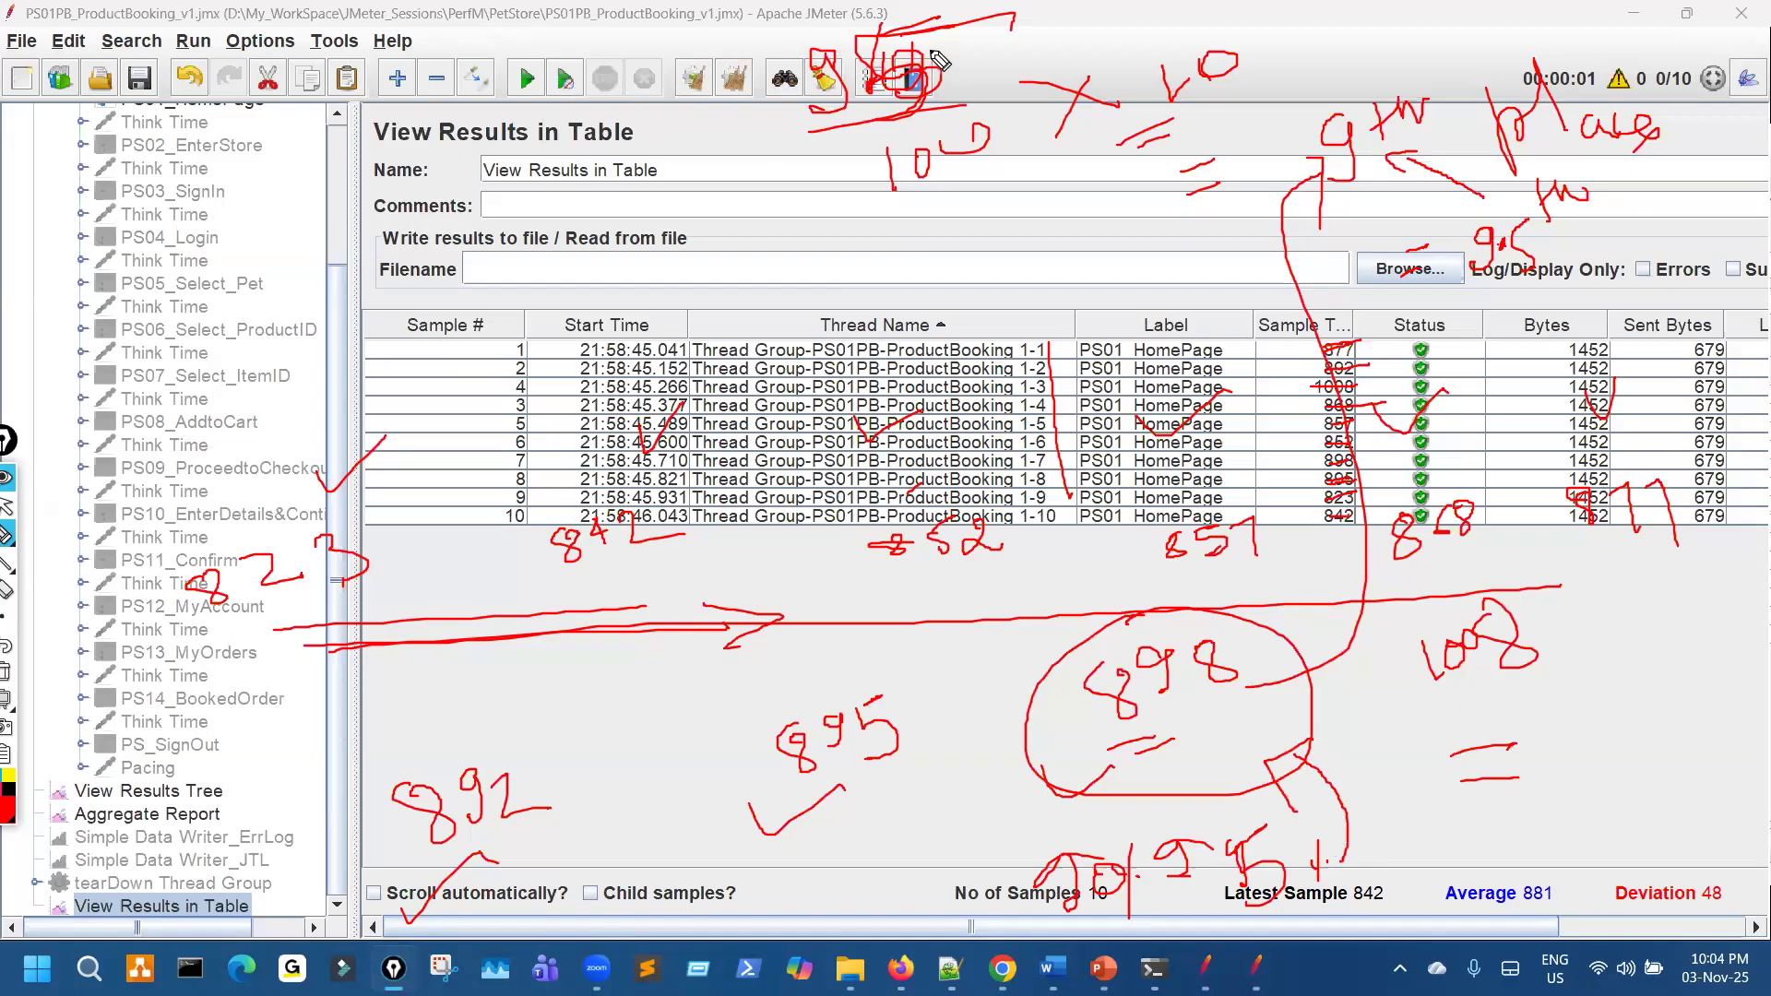
Cross out the earlier numerator and handwrite the 99th percentile formula 99/100 × 10 = 9.9 over the table heading
{"action": "left_click_drag", "start_coordinate": [886, 26], "coordinate": [866, 135]}
{"action": "left_click_drag", "start_coordinate": [713, 269], "coordinate": [690, 330]}
{"action": "mouse_move", "coordinate": [760, 251]}
{"action": "left_mouse_down"}
{"action": "mouse_move", "coordinate": [806, 331]}
{"action": "mouse_move", "coordinate": [779, 335]}
{"action": "left_mouse_up"}
{"action": "mouse_move", "coordinate": [709, 400]}
{"action": "left_mouse_down"}
{"action": "mouse_move", "coordinate": [867, 311]}
{"action": "mouse_move", "coordinate": [883, 376]}
{"action": "left_mouse_up"}
{"action": "left_click_drag", "start_coordinate": [932, 318], "coordinate": [938, 334]}
{"action": "mouse_move", "coordinate": [953, 265]}
{"action": "left_mouse_down"}
{"action": "mouse_move", "coordinate": [1006, 270]}
{"action": "mouse_move", "coordinate": [978, 276]}
{"action": "left_mouse_up"}
{"action": "mouse_move", "coordinate": [1024, 229]}
{"action": "left_mouse_down"}
{"action": "mouse_move", "coordinate": [1039, 267]}
{"action": "mouse_move", "coordinate": [1043, 227]}
{"action": "left_mouse_up"}
{"action": "mouse_move", "coordinate": [1023, 297]}
{"action": "left_mouse_down"}
{"action": "mouse_move", "coordinate": [1088, 266]}
{"action": "mouse_move", "coordinate": [1116, 312]}
{"action": "mouse_move", "coordinate": [1166, 293]}
{"action": "mouse_move", "coordinate": [1242, 309]}
{"action": "left_mouse_up"}
{"action": "left_click", "coordinate": [1179, 291]}
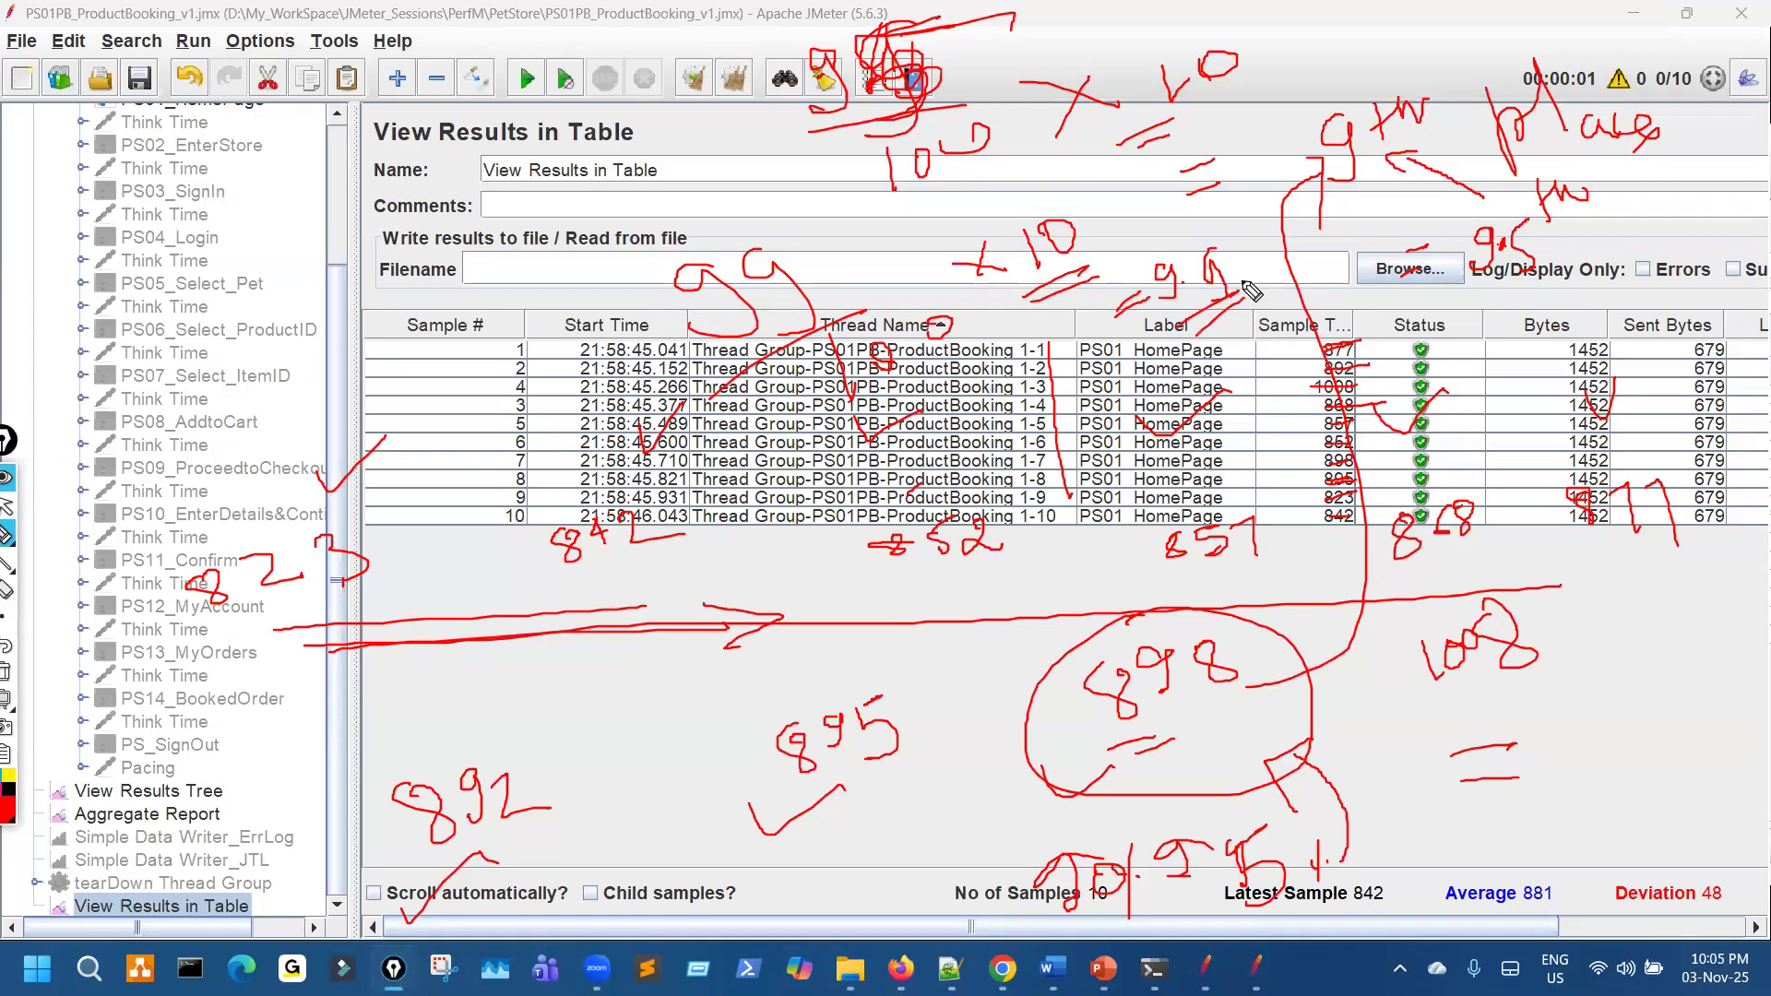
Round 9.9 to a handwritten 10, circle the handwritten 1008, and label it 99%
{"action": "mouse_move", "coordinate": [1266, 360]}
{"action": "left_mouse_down"}
{"action": "mouse_move", "coordinate": [1261, 392]}
{"action": "mouse_move", "coordinate": [1285, 363]}
{"action": "left_mouse_up"}
{"action": "left_click_drag", "start_coordinate": [1533, 727], "coordinate": [1467, 619]}
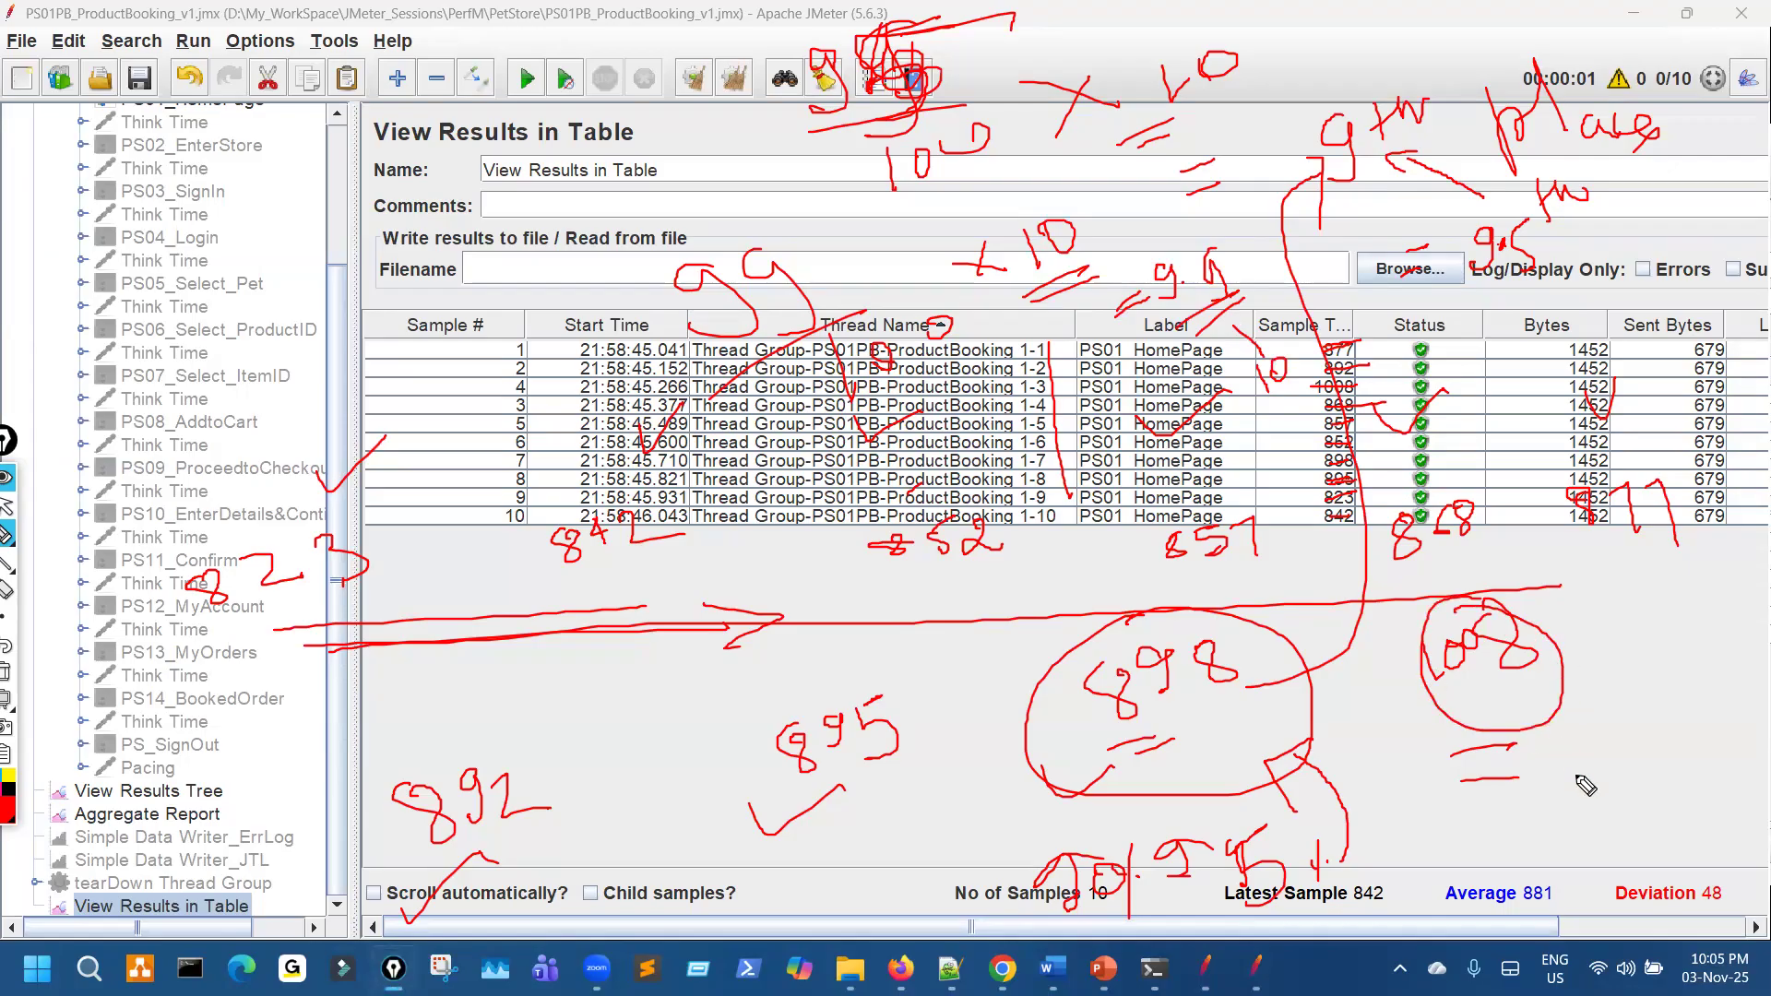
{"action": "mouse_move", "coordinate": [1594, 766]}
{"action": "left_mouse_down"}
{"action": "mouse_move", "coordinate": [1565, 780]}
{"action": "mouse_move", "coordinate": [1585, 790]}
{"action": "mouse_move", "coordinate": [1614, 751]}
{"action": "mouse_move", "coordinate": [1626, 786]}
{"action": "left_mouse_up"}
{"action": "left_click", "coordinate": [1648, 746]}
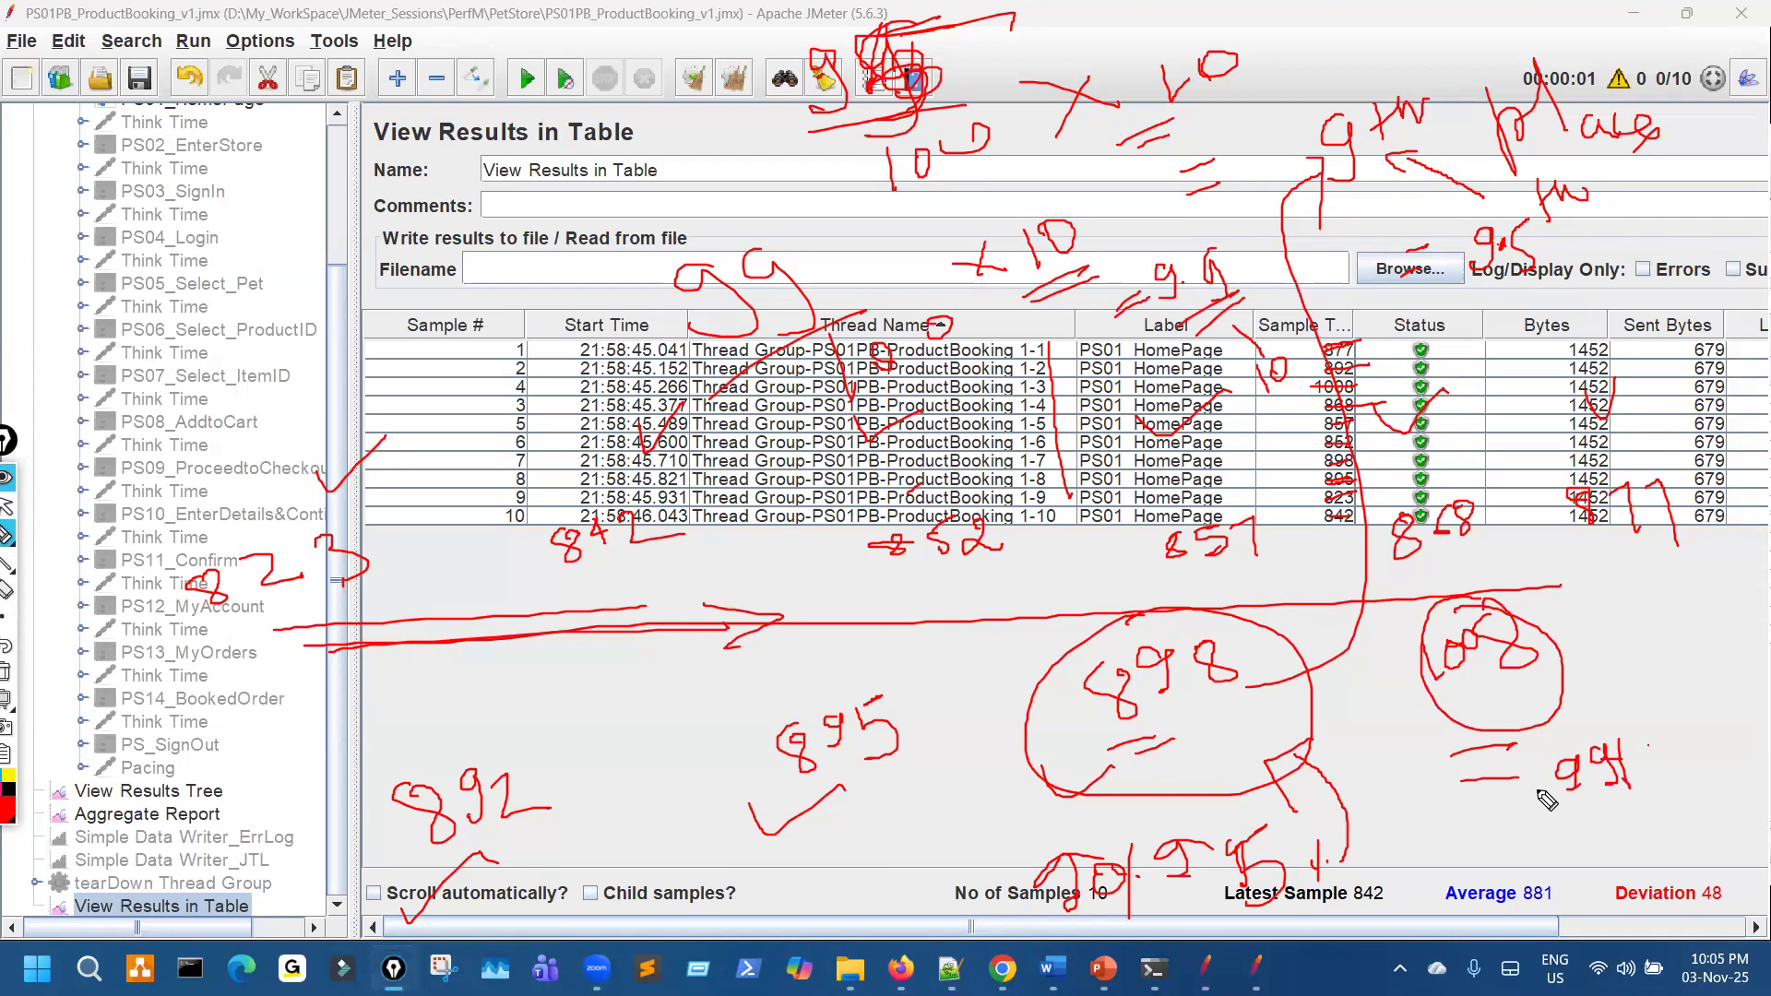
In the Aggregate Report, circle the 90%, 95% and 99% Line values, draw arrows to 898 and 1008, and clear the drawings
{"action": "key", "text": "ctrl+shift+2"}
{"action": "left_click", "coordinate": [215, 814]}
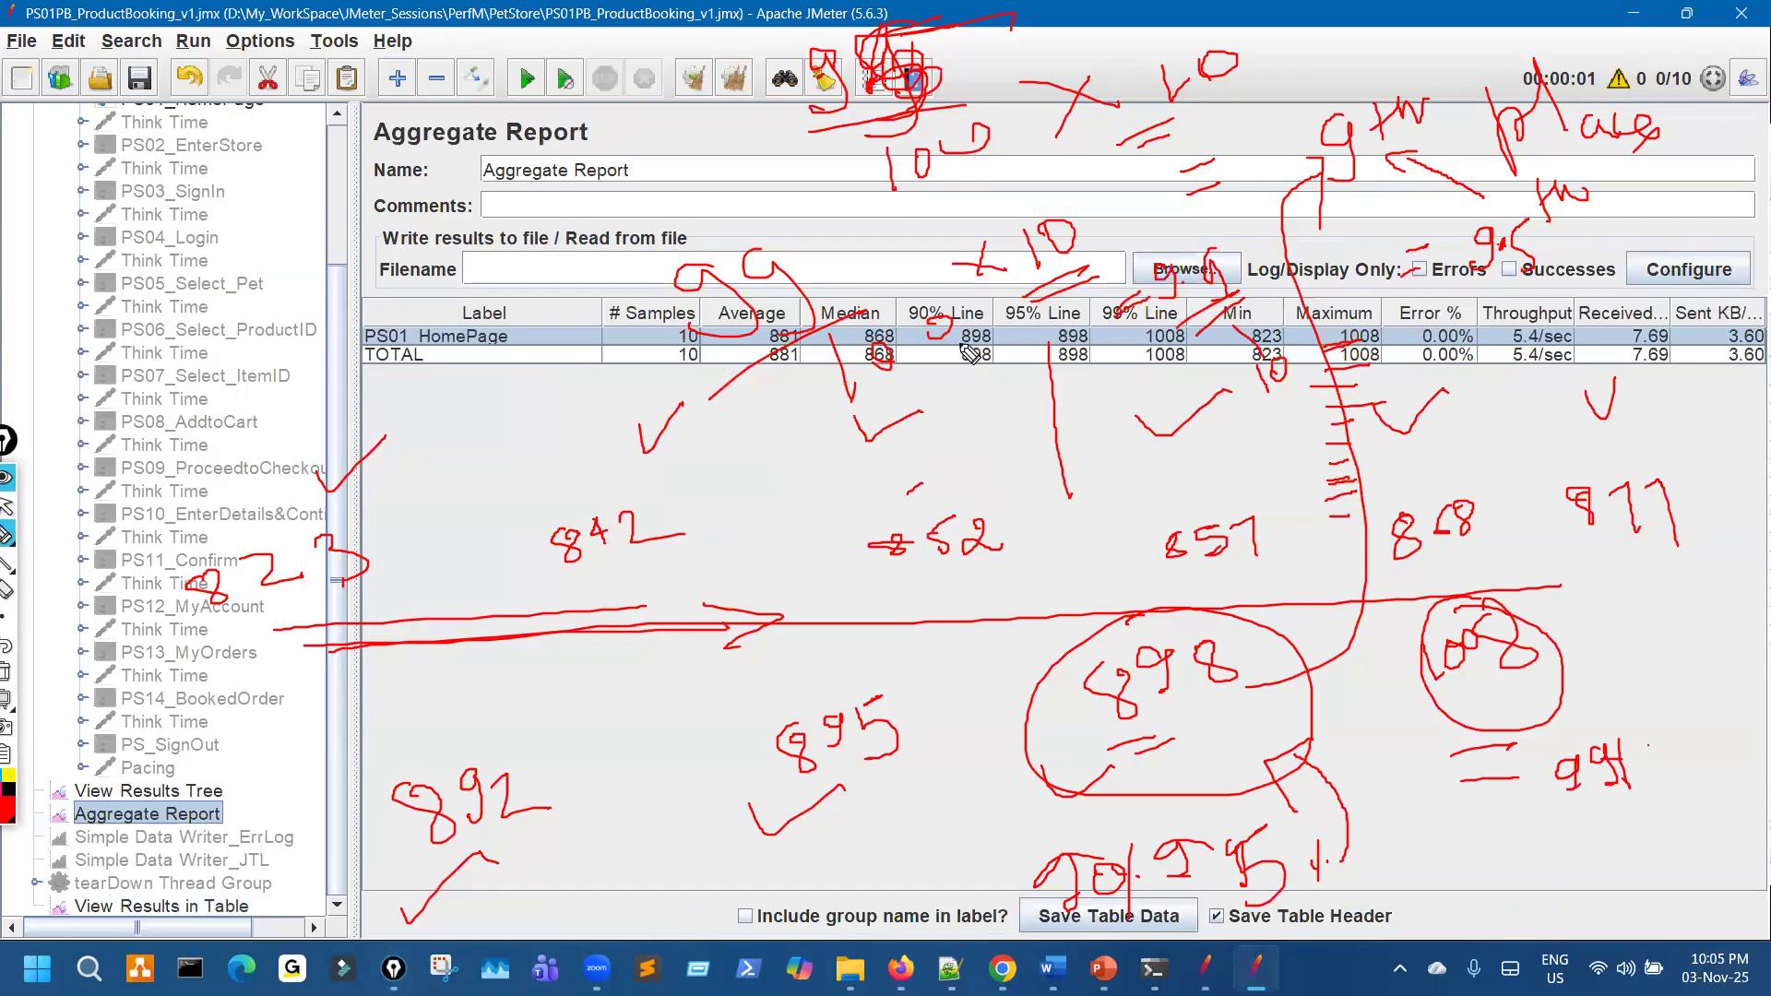
{"action": "mouse_move", "coordinate": [955, 294]}
{"action": "left_mouse_down"}
{"action": "mouse_move", "coordinate": [936, 351]}
{"action": "mouse_move", "coordinate": [1019, 343]}
{"action": "mouse_move", "coordinate": [969, 362]}
{"action": "mouse_move", "coordinate": [1031, 558]}
{"action": "mouse_move", "coordinate": [1025, 646]}
{"action": "mouse_move", "coordinate": [1059, 628]}
{"action": "left_mouse_up"}
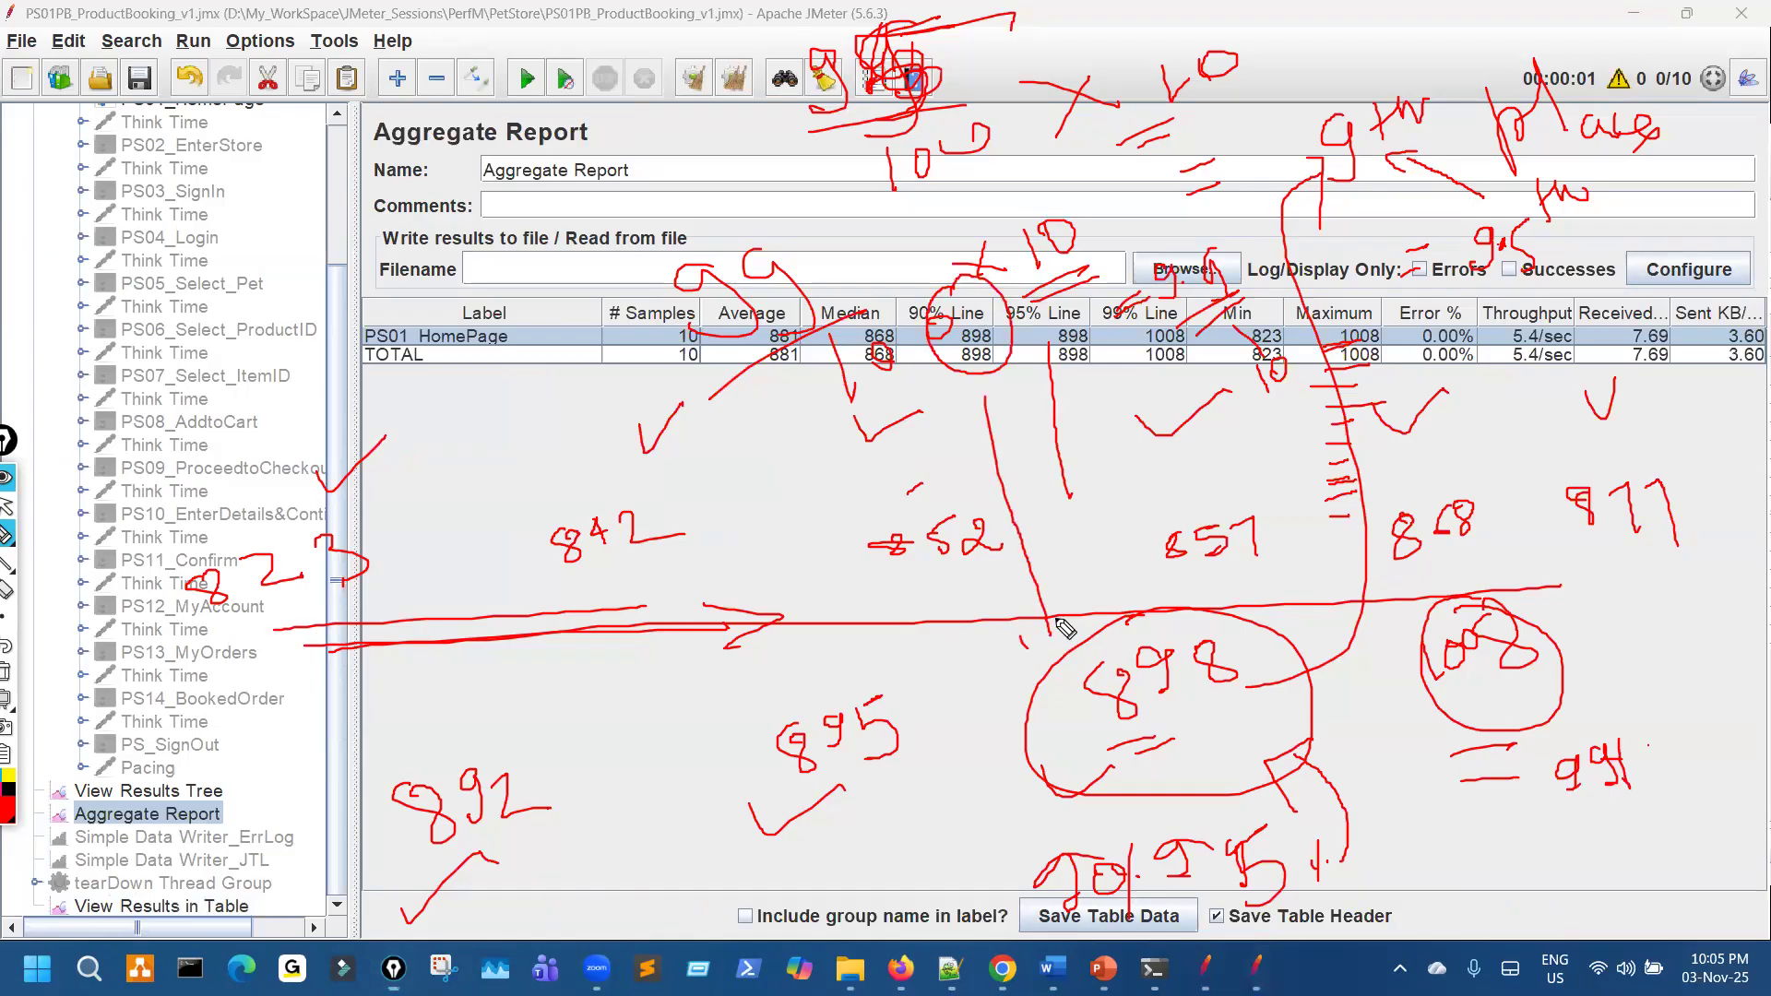
{"action": "mouse_move", "coordinate": [1065, 286]}
{"action": "left_mouse_down"}
{"action": "mouse_move", "coordinate": [1093, 395]}
{"action": "mouse_move", "coordinate": [1079, 526]}
{"action": "left_mouse_up"}
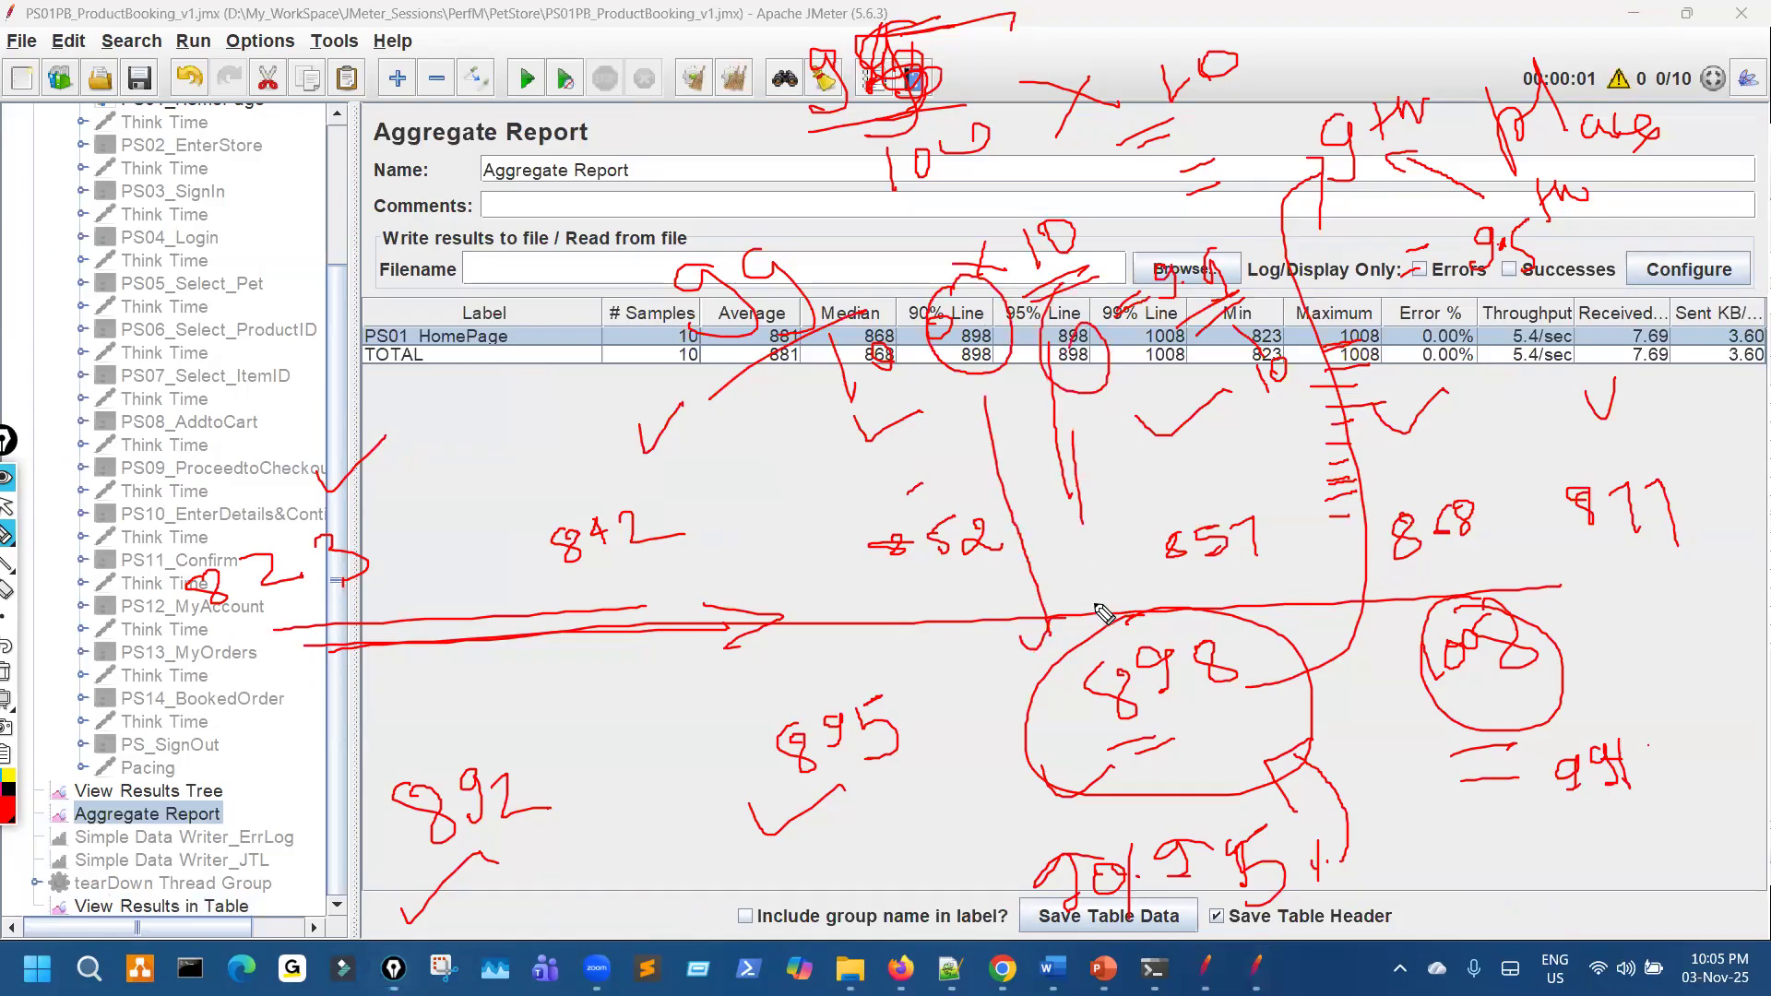
{"action": "left_click_drag", "start_coordinate": [1081, 602], "coordinate": [1126, 588]}
{"action": "mouse_move", "coordinate": [1164, 314]}
{"action": "left_mouse_down"}
{"action": "mouse_move", "coordinate": [1144, 380]}
{"action": "mouse_move", "coordinate": [1204, 334]}
{"action": "left_mouse_up"}
{"action": "left_click_drag", "start_coordinate": [1120, 289], "coordinate": [1185, 281]}
{"action": "mouse_move", "coordinate": [1181, 397]}
{"action": "left_mouse_down"}
{"action": "mouse_move", "coordinate": [1425, 553]}
{"action": "mouse_move", "coordinate": [1441, 600]}
{"action": "left_mouse_up"}
{"action": "left_click_drag", "start_coordinate": [1421, 588], "coordinate": [1441, 600]}
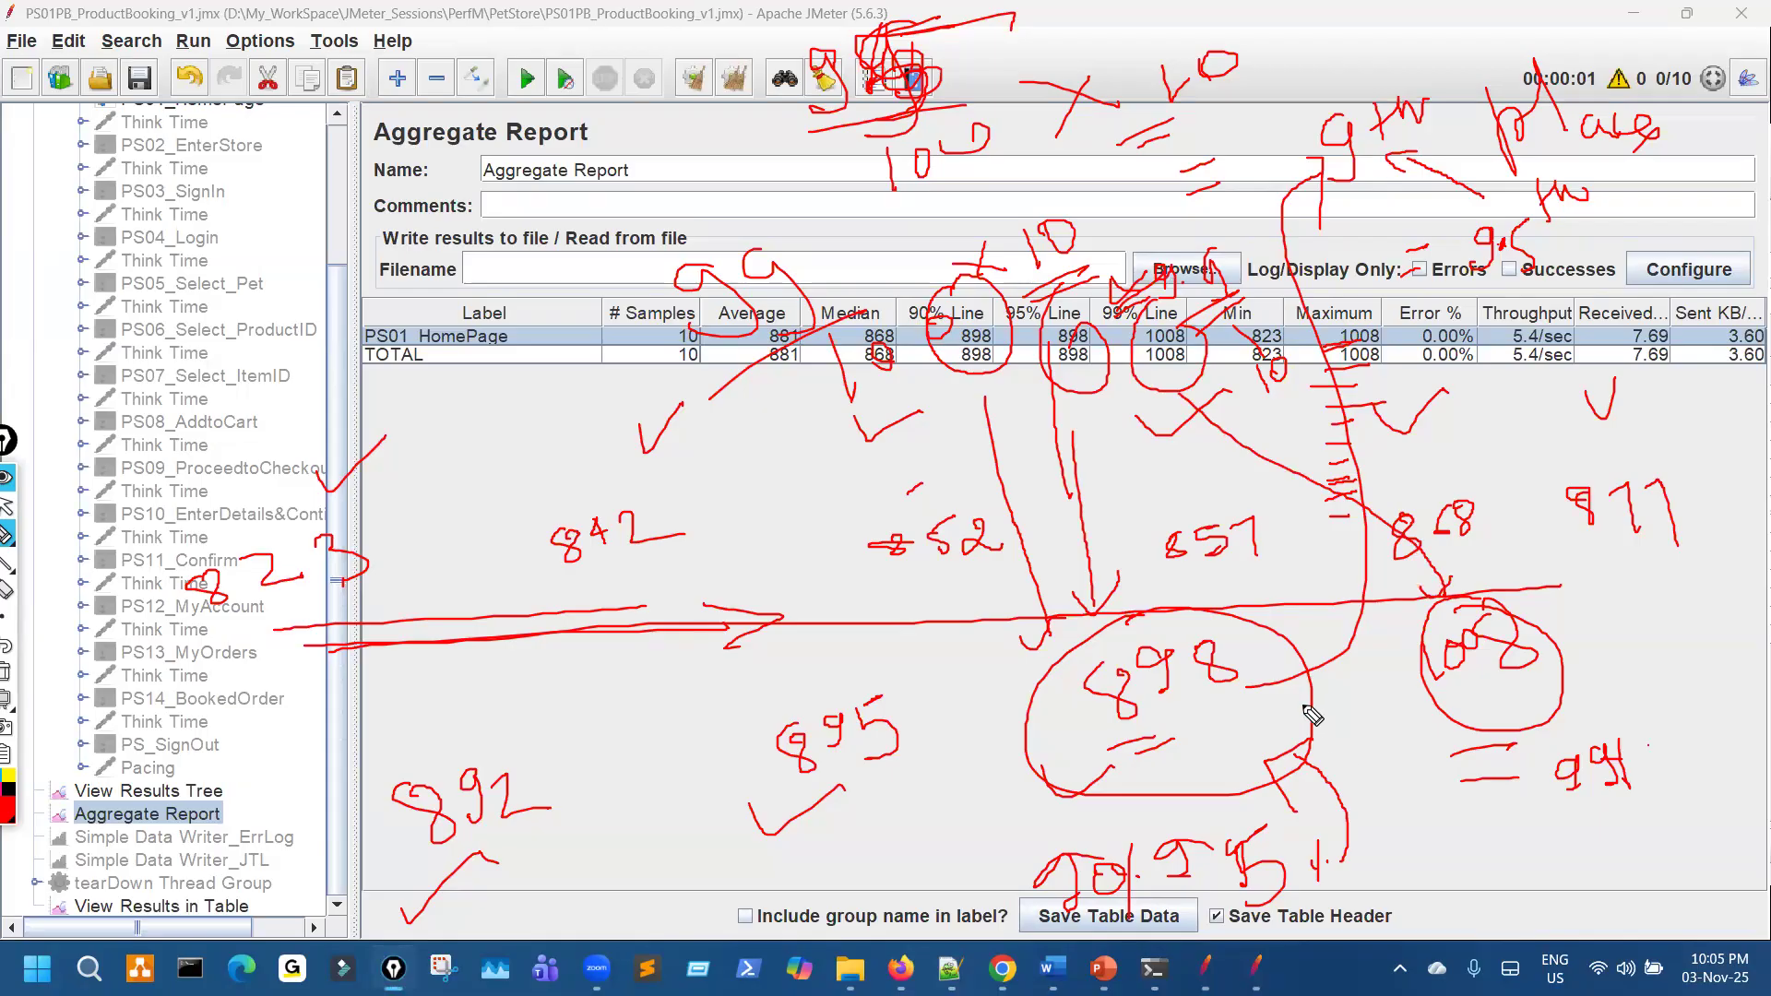
{"action": "key", "text": "ctrl+shift+7"}
{"action": "key", "text": "ctrl+shift+2"}
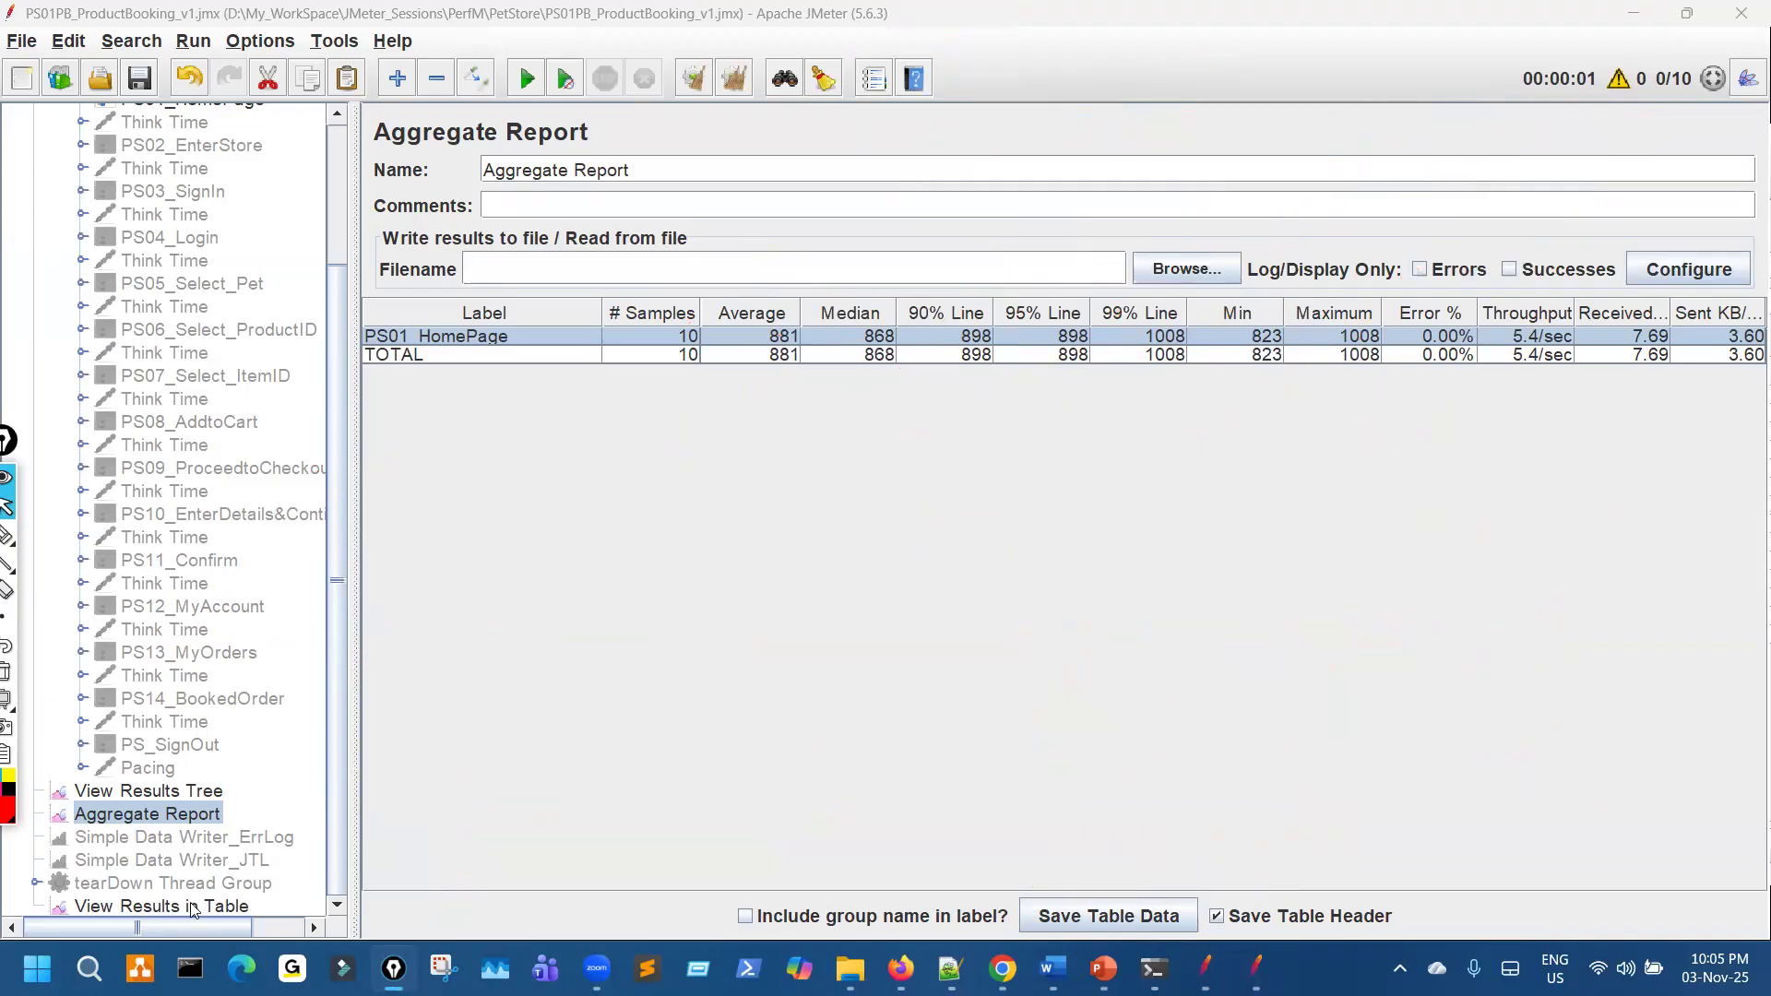
Circle the sample times in View Results in Table, sort the Sample Time column in ascending order, and clear the circle
{"action": "left_click", "coordinate": [161, 906]}
{"action": "key", "text": "ctrl+shift+3"}
{"action": "mouse_move", "coordinate": [1307, 322]}
{"action": "left_mouse_down"}
{"action": "mouse_move", "coordinate": [1400, 378]}
{"action": "mouse_move", "coordinate": [1337, 330]}
{"action": "left_mouse_up"}
{"action": "key", "text": "ctrl+shift+2"}
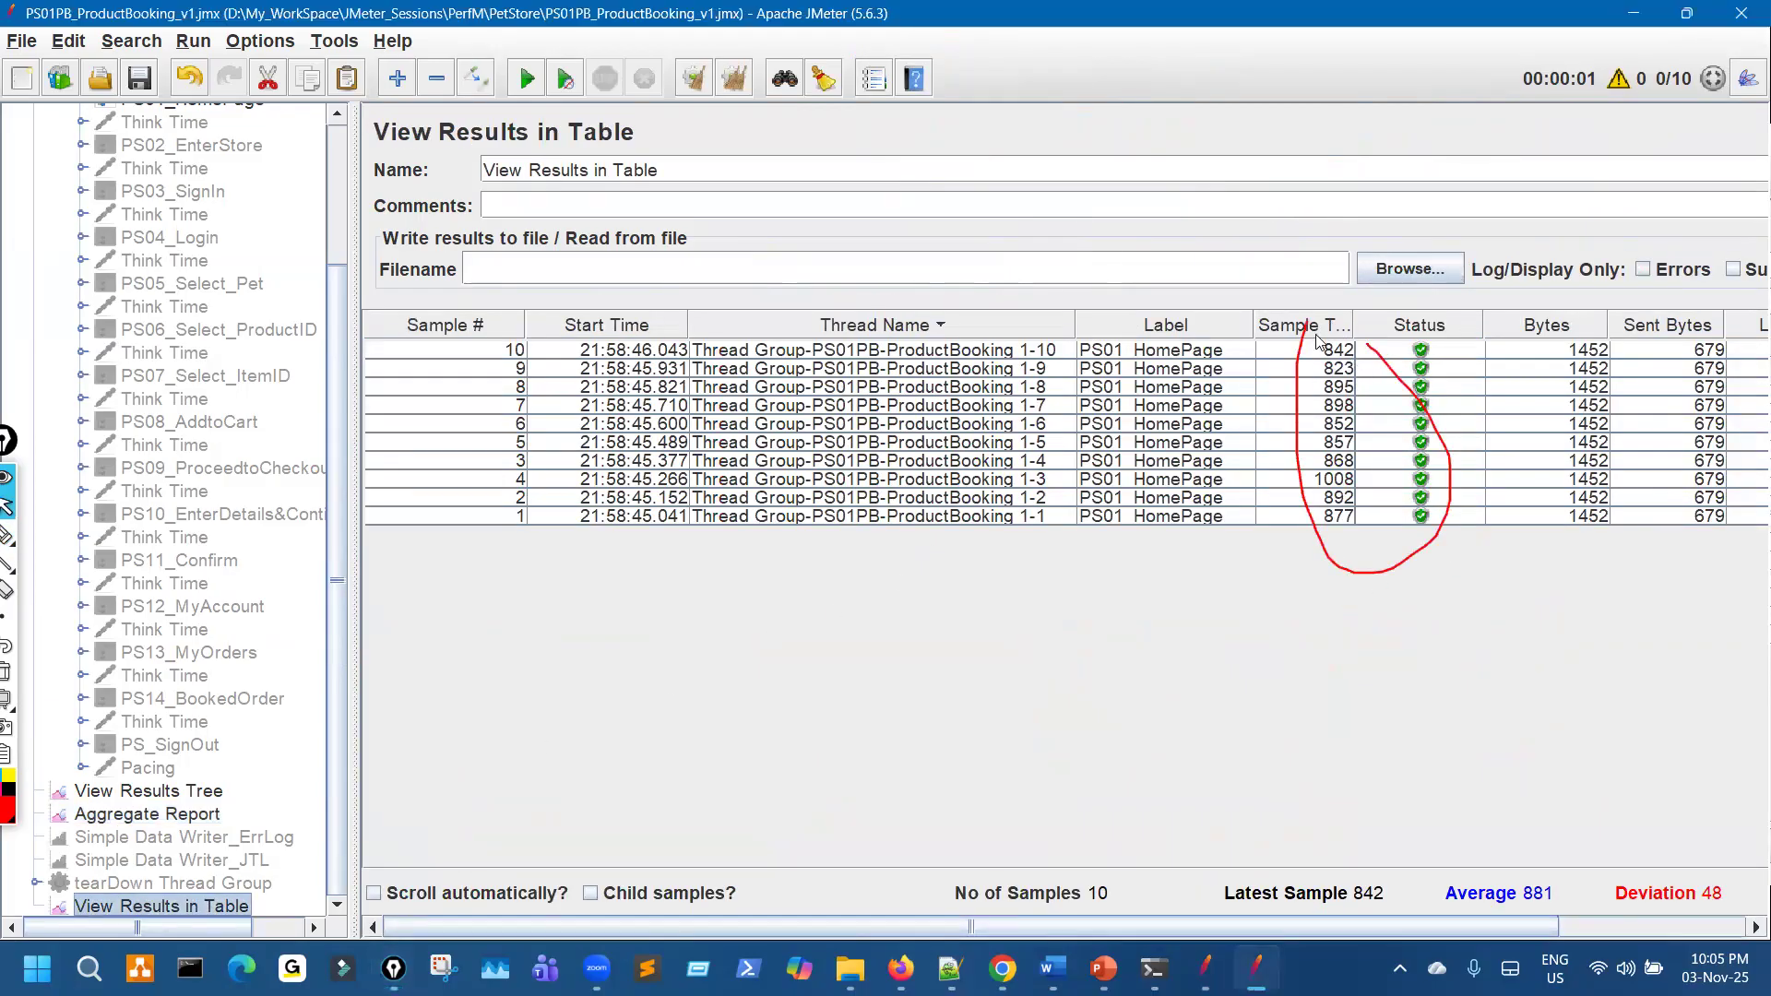
{"action": "left_click", "coordinate": [1325, 334]}
{"action": "key", "text": "ctrl+shift+7"}
Mark and clear the sorted sample times, and point arrows at the 898 and 1008 values
{"action": "key", "text": "ctrl+shift+3"}
{"action": "mouse_move", "coordinate": [1369, 336]}
{"action": "left_mouse_down"}
{"action": "mouse_move", "coordinate": [1385, 400]}
{"action": "mouse_move", "coordinate": [1246, 457]}
{"action": "mouse_move", "coordinate": [1292, 330]}
{"action": "left_mouse_up"}
{"action": "left_click_drag", "start_coordinate": [627, 681], "coordinate": [697, 655]}
{"action": "mouse_move", "coordinate": [1310, 315]}
{"action": "left_mouse_down"}
{"action": "mouse_move", "coordinate": [1362, 369]}
{"action": "mouse_move", "coordinate": [1394, 557]}
{"action": "left_mouse_up"}
{"action": "key", "text": "ctrl+shift+7"}
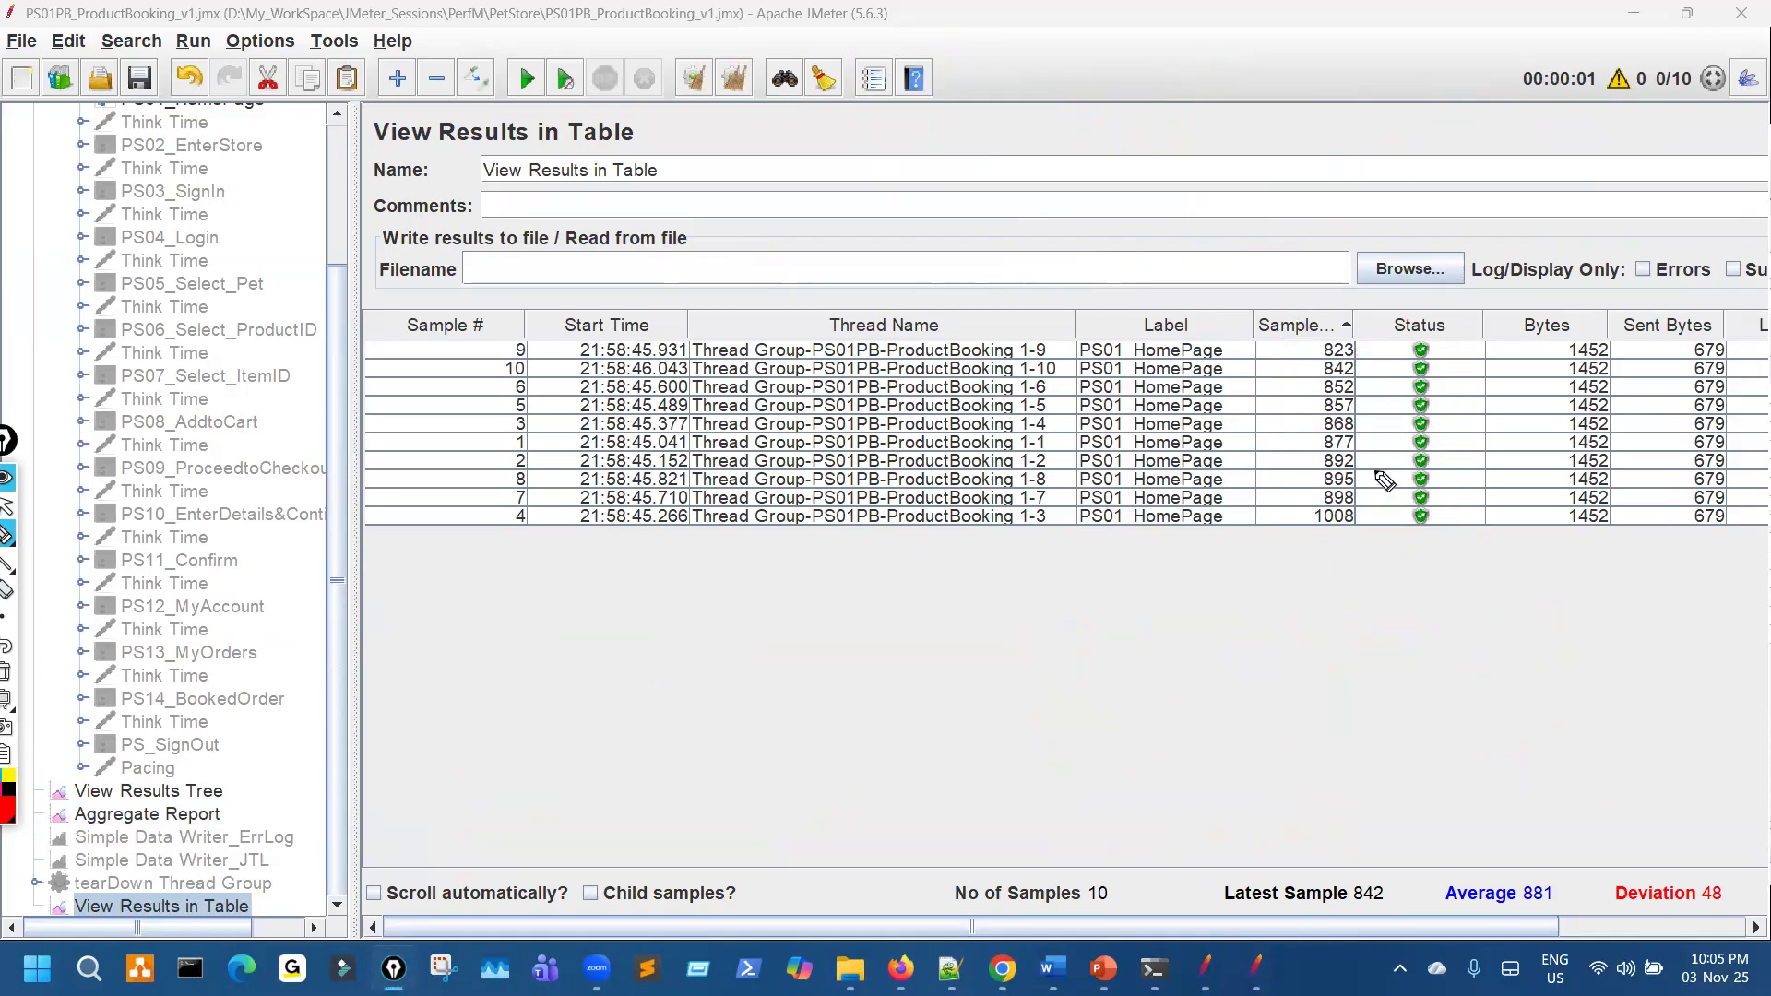
{"action": "left_click_drag", "start_coordinate": [1400, 465], "coordinate": [1364, 493]}
{"action": "left_click_drag", "start_coordinate": [1416, 507], "coordinate": [1311, 541]}
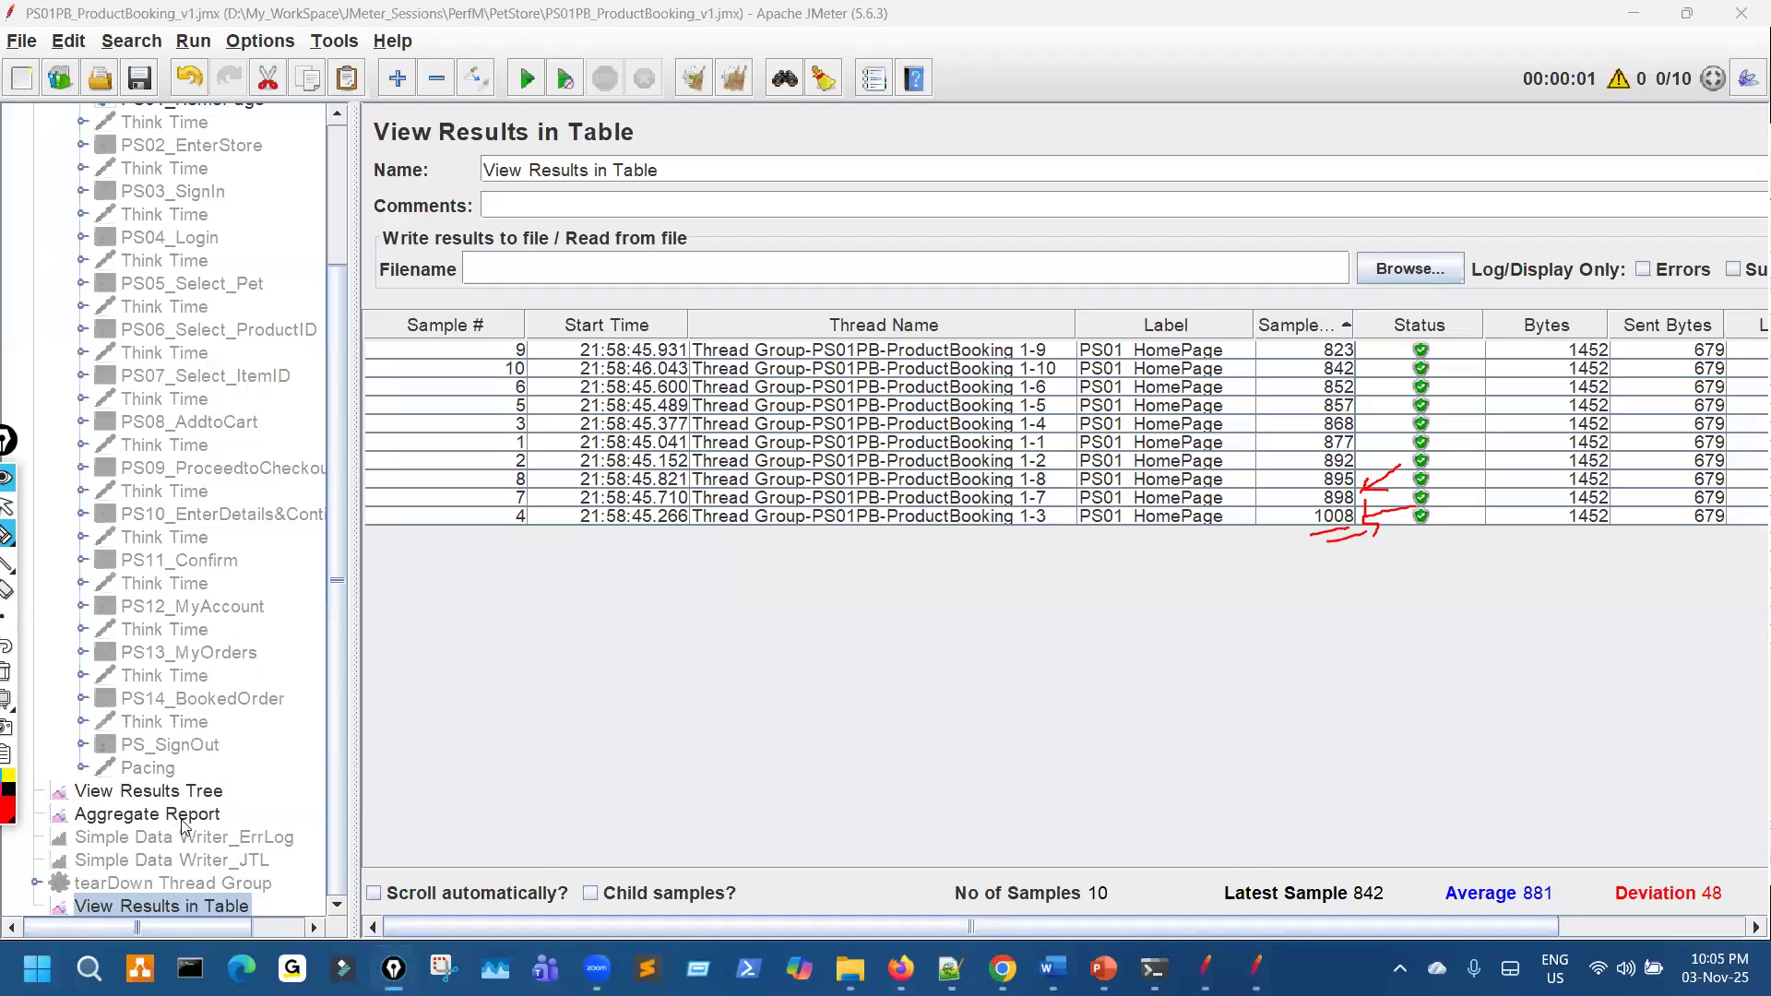
Return to the Aggregate Report, mark the 90%, 95% and 99% Line columns, and underline the Min value
{"action": "left_click", "coordinate": [183, 817]}
{"action": "key", "text": "ctrl+shift+1"}
{"action": "mouse_move", "coordinate": [970, 298]}
{"action": "left_mouse_down"}
{"action": "mouse_move", "coordinate": [1133, 374]}
{"action": "mouse_move", "coordinate": [1039, 312]}
{"action": "left_mouse_up"}
{"action": "left_click_drag", "start_coordinate": [1155, 308], "coordinate": [1183, 316]}
{"action": "key", "text": "ctrl+shift+7"}
{"action": "left_click_drag", "start_coordinate": [1246, 377], "coordinate": [1273, 366]}
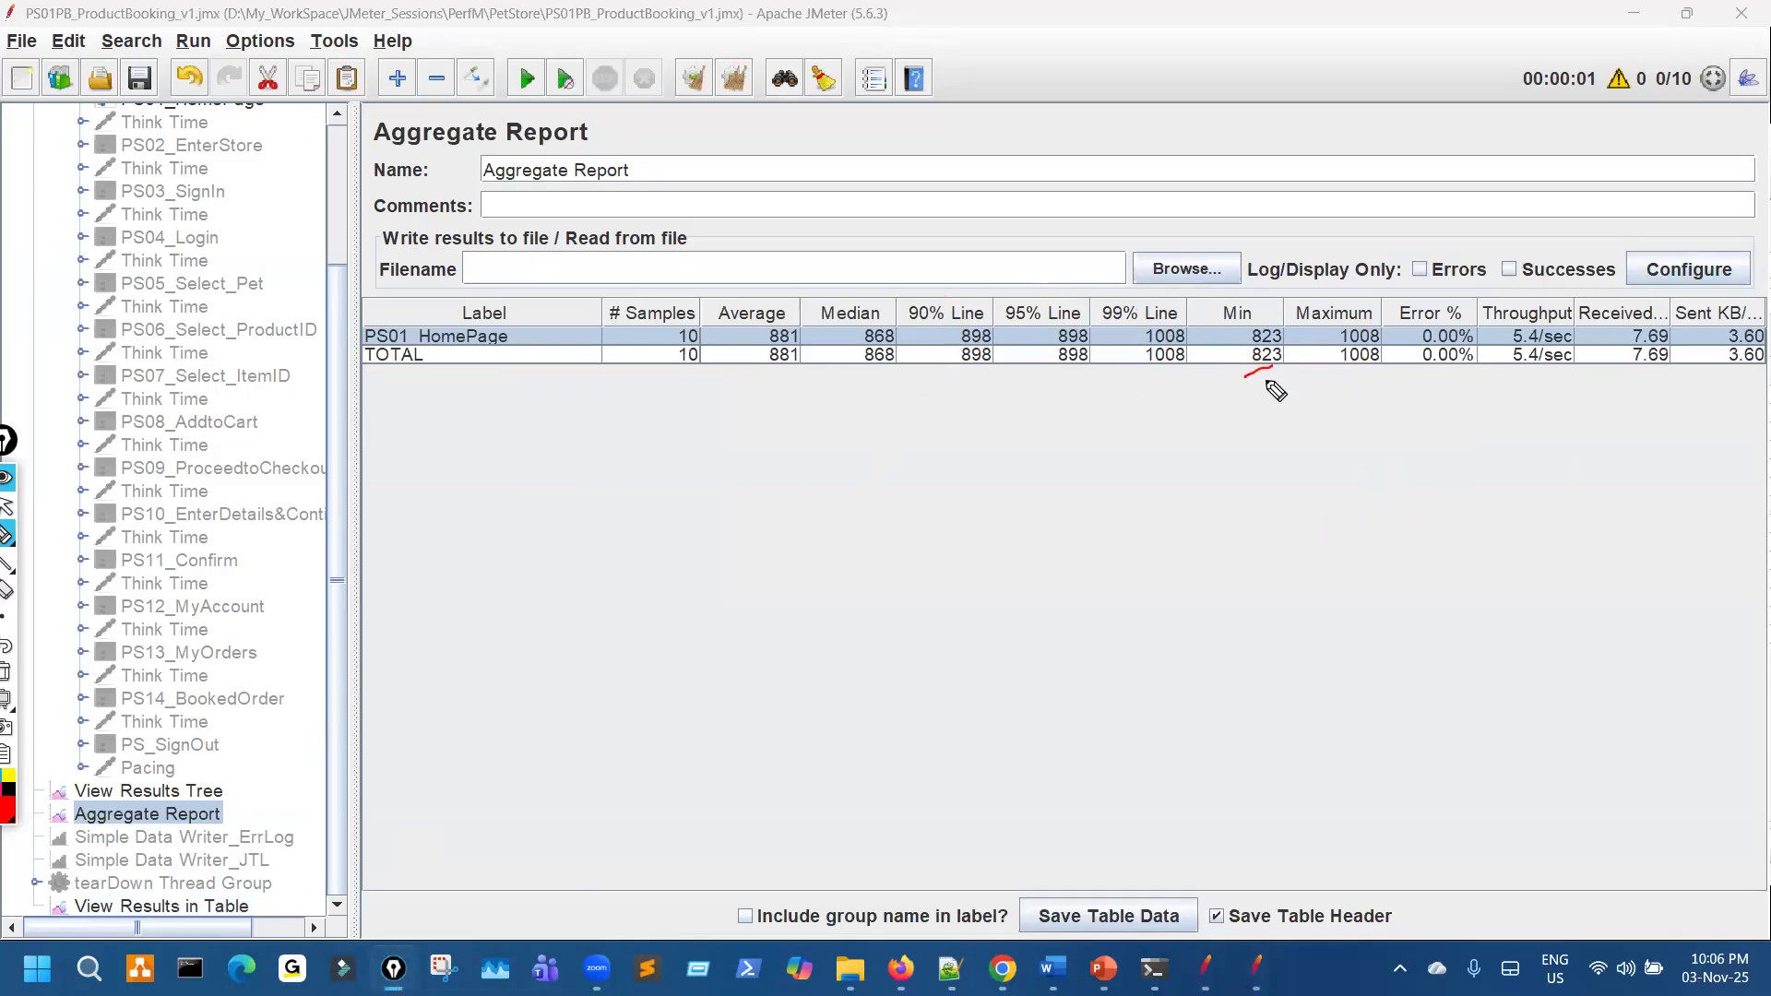
Clear the drawing, and mark the lowest and highest sample times in View Results in Table
{"action": "key", "text": "ctrl+shift+7"}
{"action": "key", "text": "ctrl+shift+2"}
{"action": "left_click", "coordinate": [217, 906]}
{"action": "key", "text": "ctrl+shift+3"}
{"action": "left_click_drag", "start_coordinate": [1309, 332], "coordinate": [1364, 334]}
{"action": "mouse_move", "coordinate": [1342, 510]}
{"action": "left_mouse_down"}
{"action": "mouse_move", "coordinate": [1363, 535]}
{"action": "mouse_move", "coordinate": [1343, 509]}
{"action": "left_mouse_up"}
{"action": "key", "text": "ctrl+shift+7"}
Mark the Min and Maximum columns in the Aggregate Report and clear the marks
{"action": "key", "text": "ctrl+shift+2"}
{"action": "left_click", "coordinate": [171, 837]}
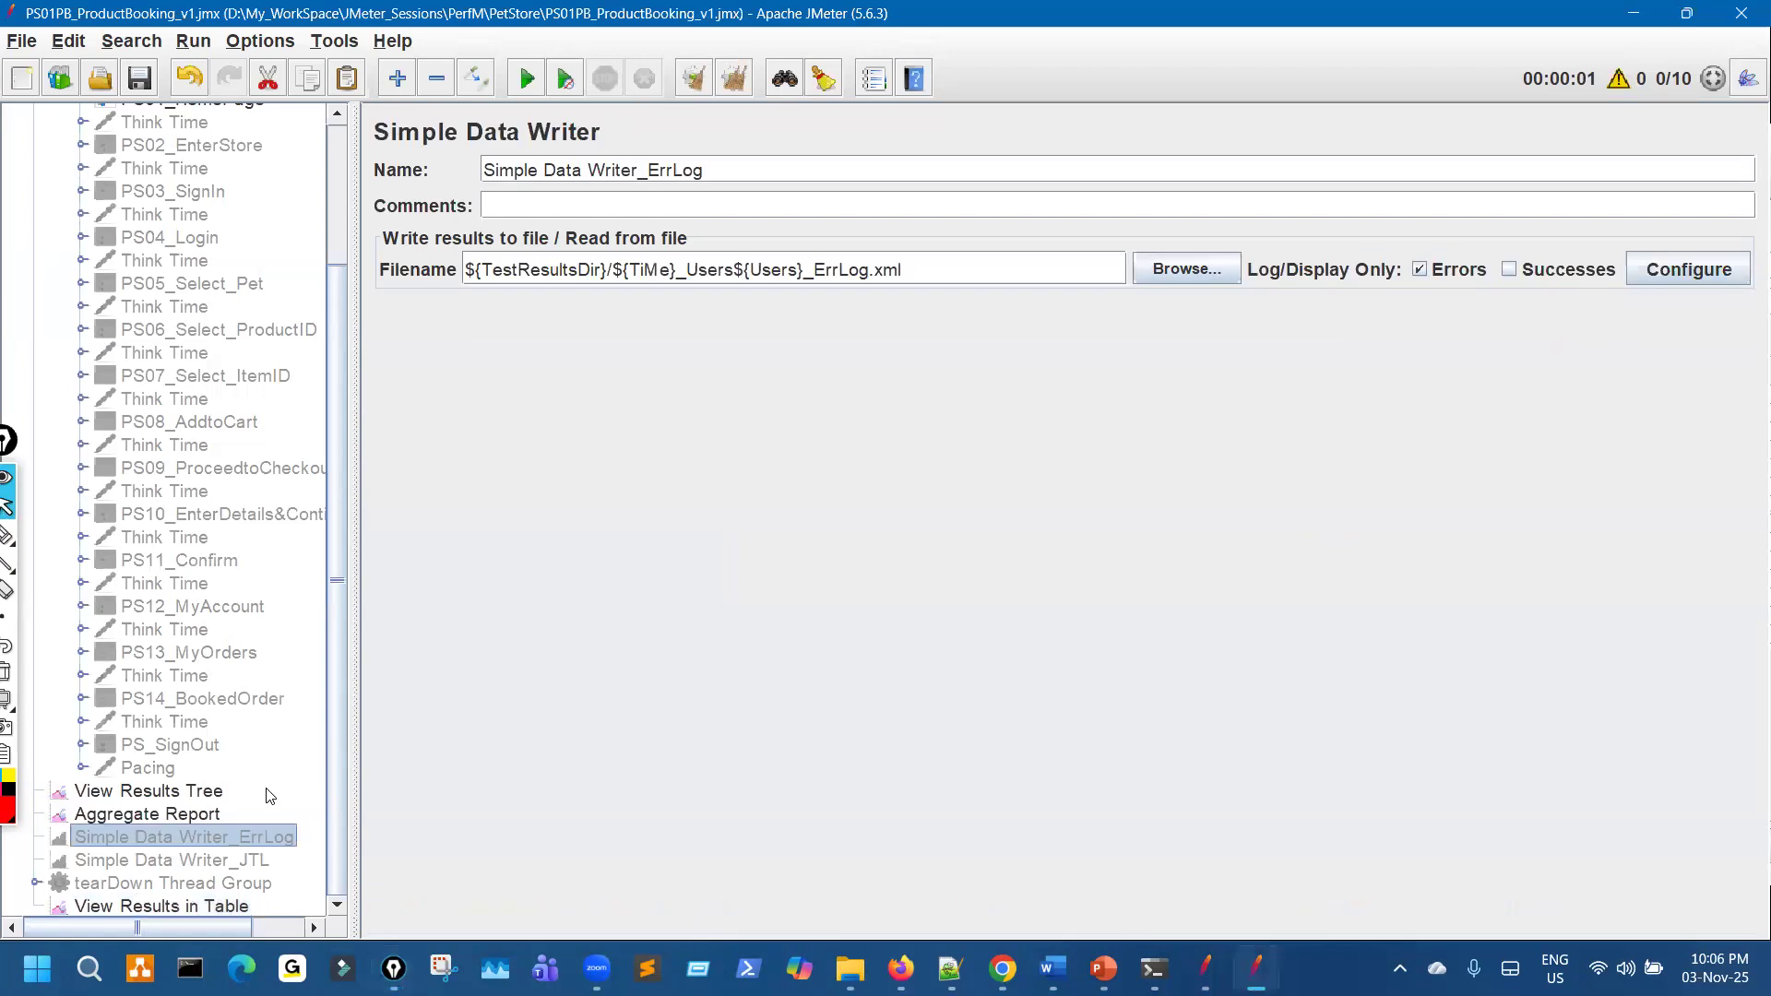
{"action": "left_click", "coordinate": [198, 820]}
{"action": "key", "text": "ctrl+shift+3"}
{"action": "left_click_drag", "start_coordinate": [1252, 313], "coordinate": [1317, 242]}
{"action": "left_click_drag", "start_coordinate": [1333, 313], "coordinate": [1370, 284]}
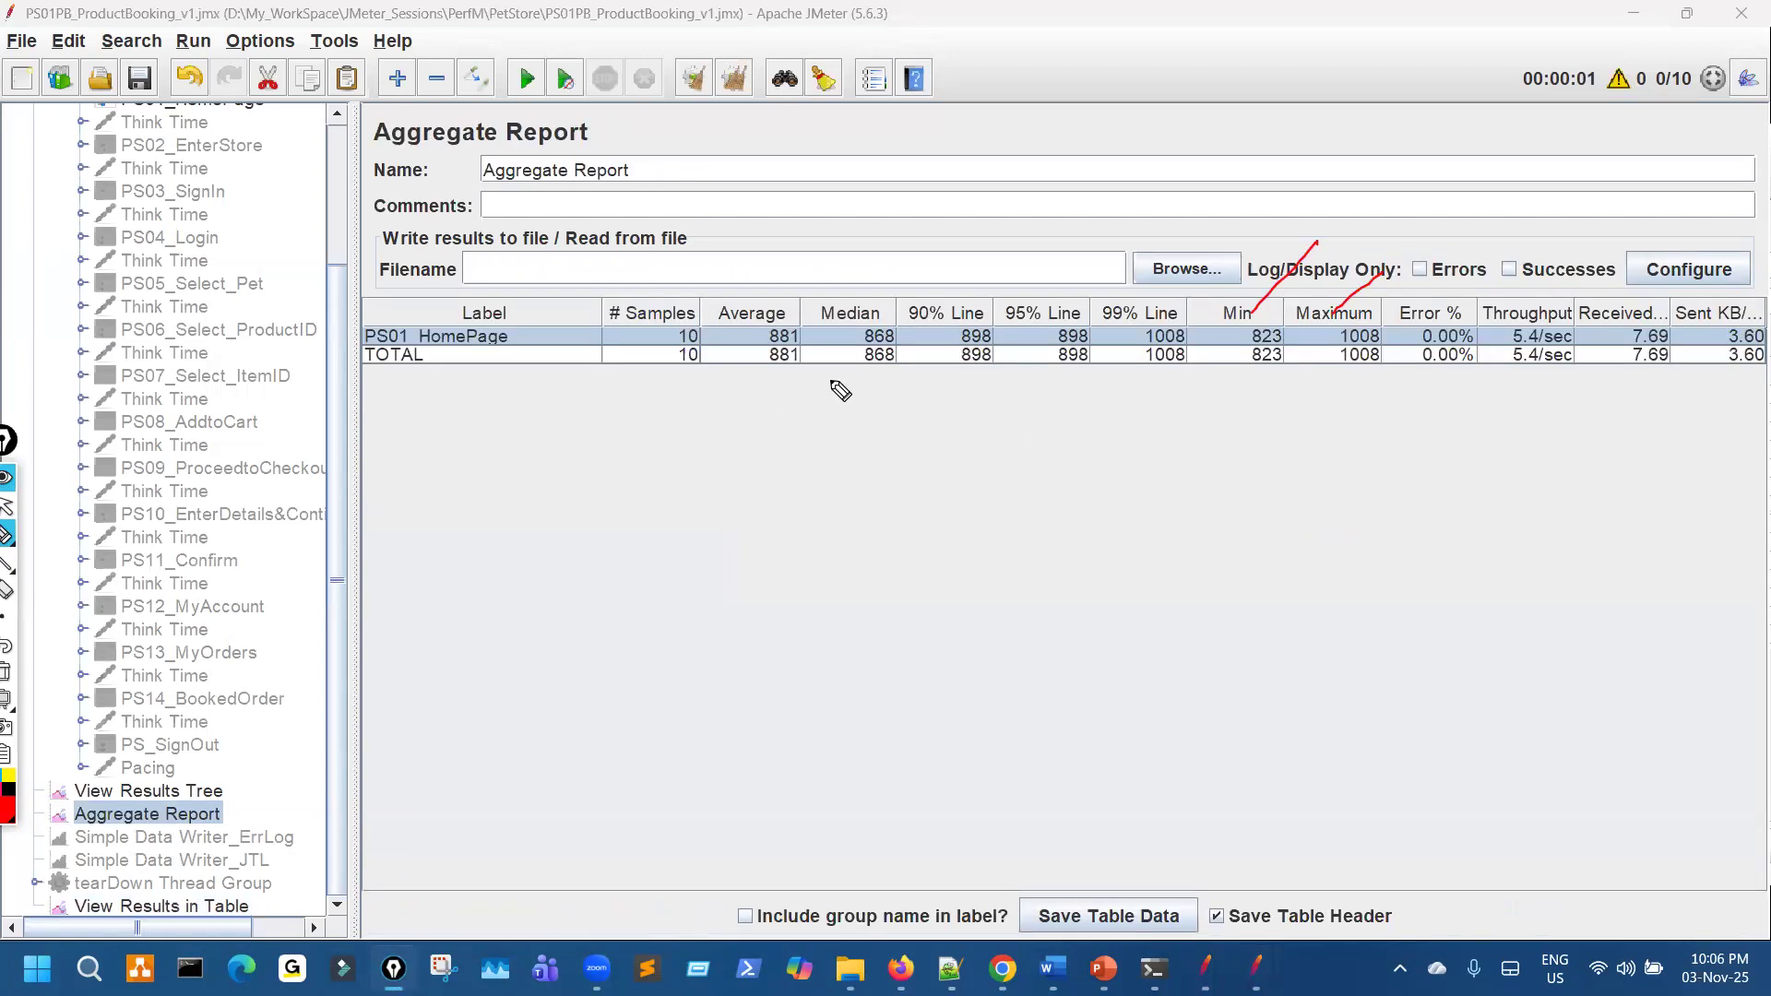
{"action": "key", "text": "ctrl+shift+7"}
{"action": "key", "text": "ctrl+shift+2"}
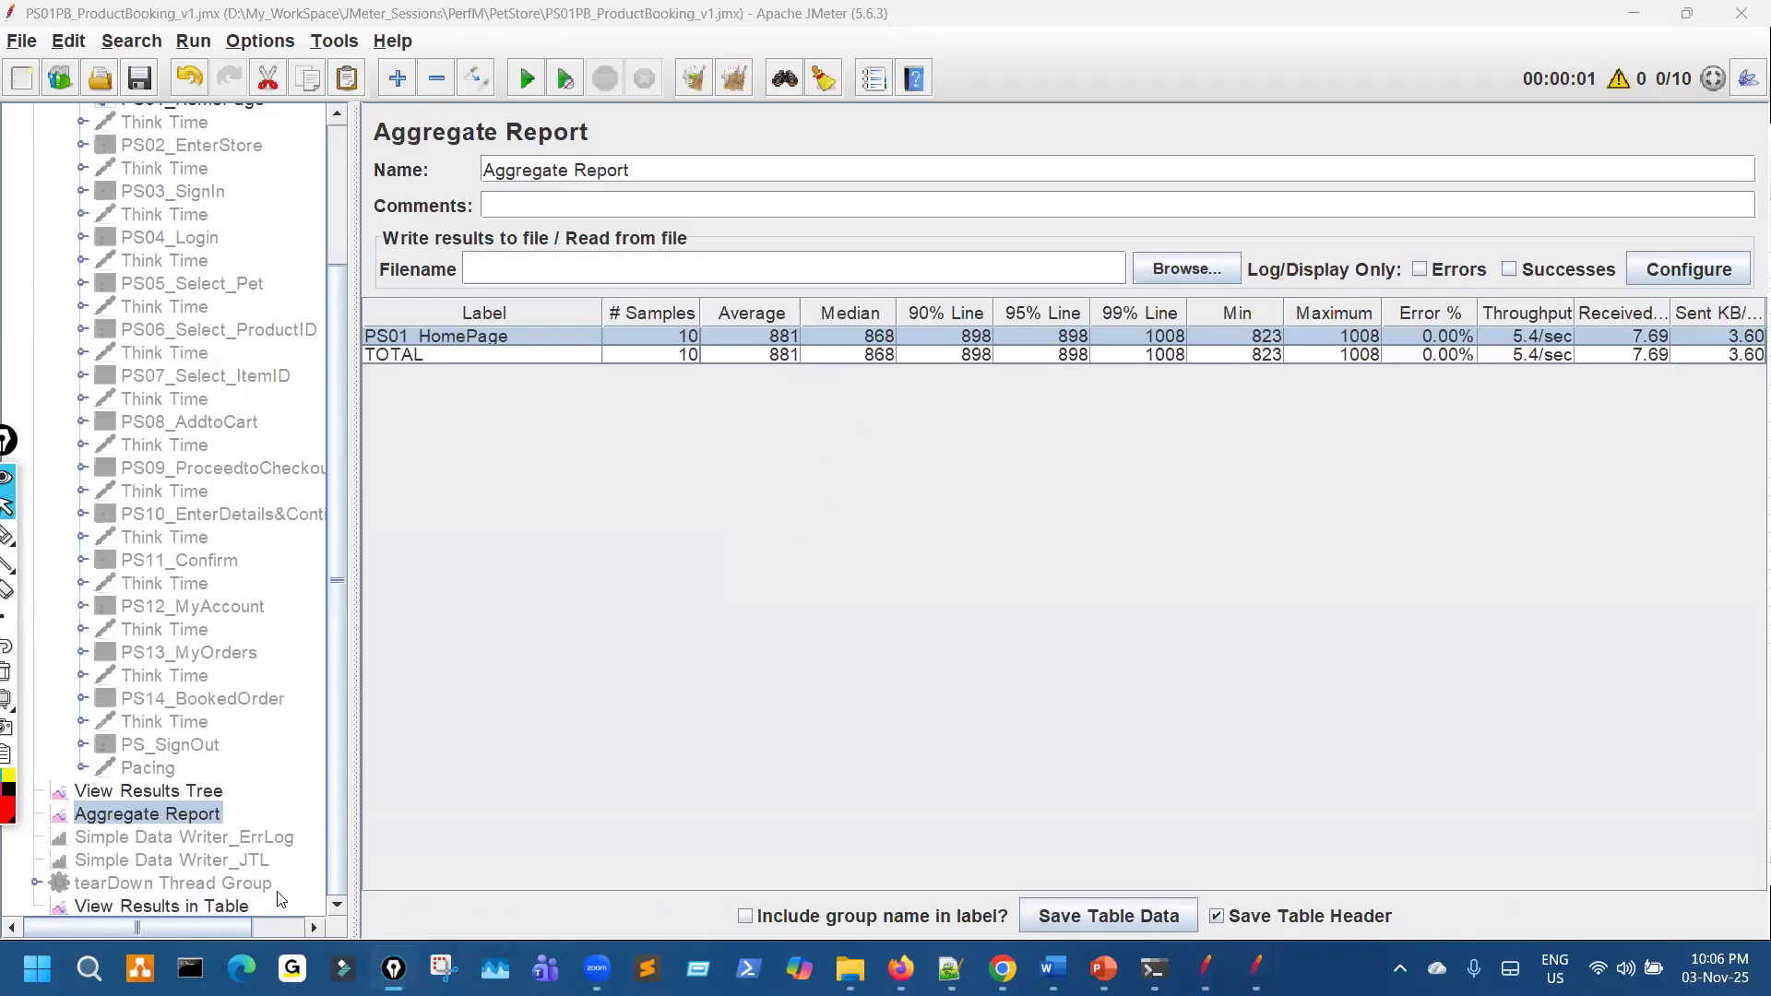
Outline the sorted sample times in View Results in Table and handwrite + / 2 below the table
{"action": "left_click", "coordinate": [282, 899]}
{"action": "key", "text": "ctrl+shift+3"}
{"action": "mouse_move", "coordinate": [1308, 338]}
{"action": "left_mouse_down"}
{"action": "mouse_move", "coordinate": [1333, 518]}
{"action": "mouse_move", "coordinate": [1408, 429]}
{"action": "left_mouse_up"}
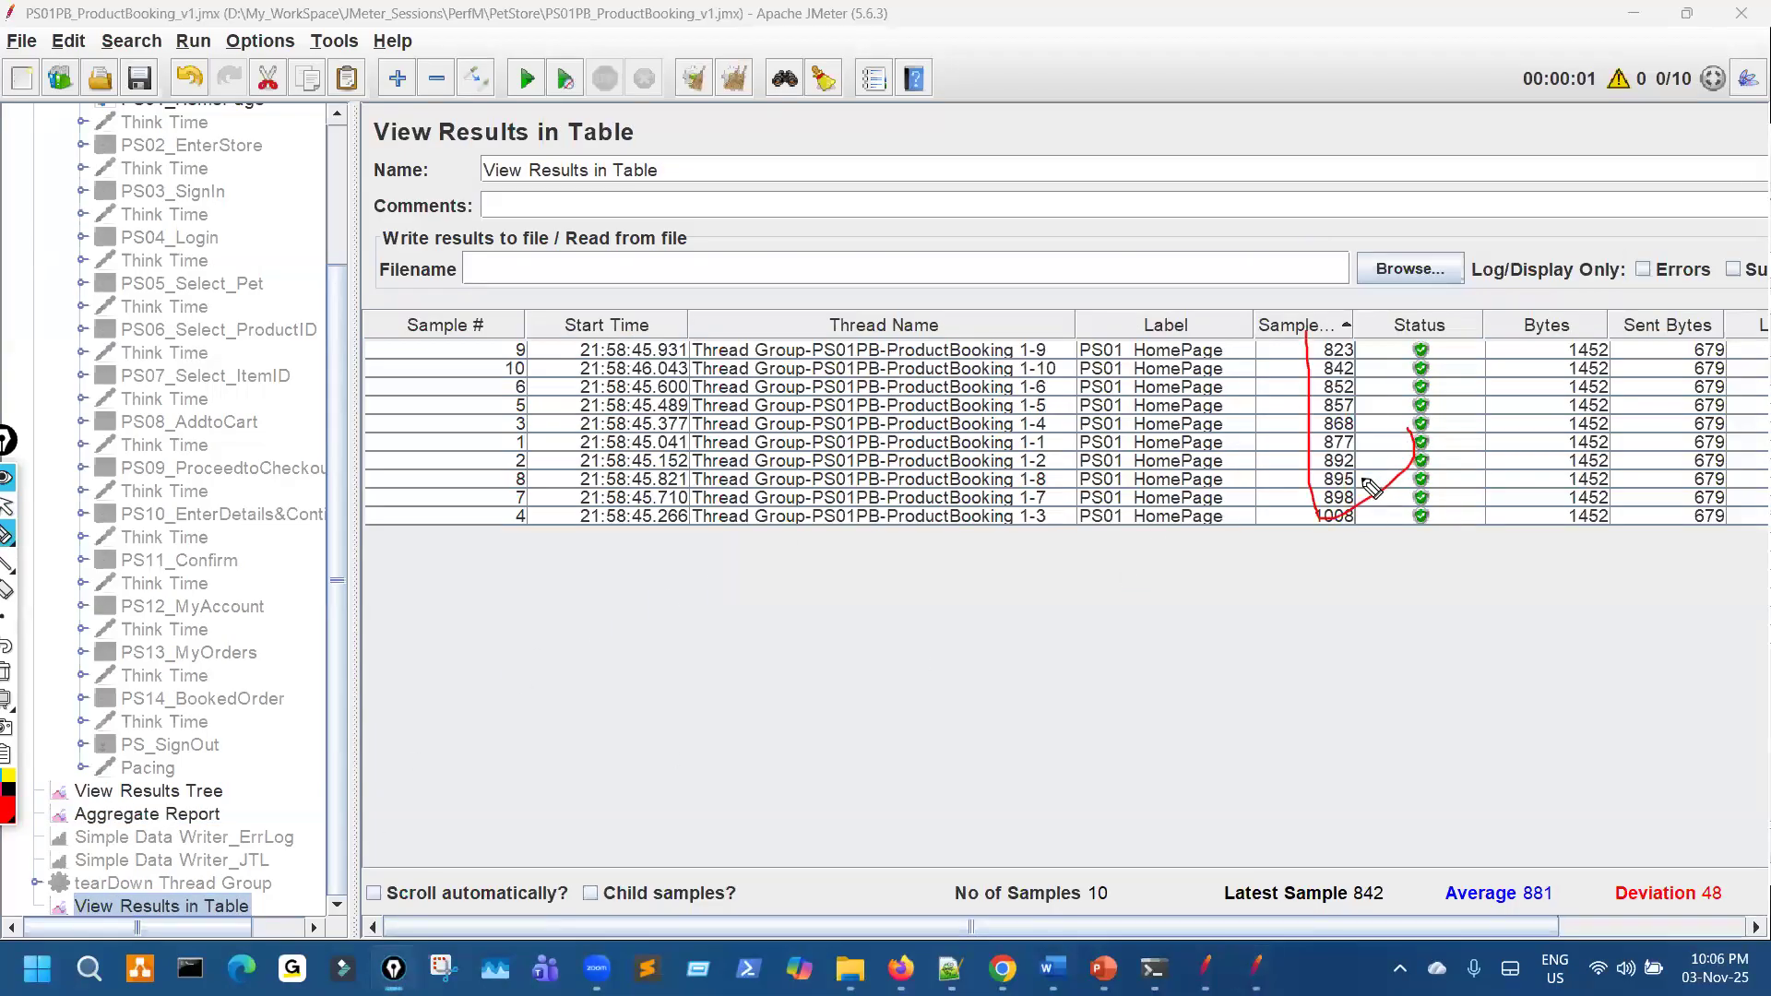
{"action": "mouse_move", "coordinate": [1022, 768]}
{"action": "left_mouse_down"}
{"action": "mouse_move", "coordinate": [1162, 720]}
{"action": "mouse_move", "coordinate": [1103, 749]}
{"action": "left_mouse_up"}
{"action": "left_click_drag", "start_coordinate": [1301, 618], "coordinate": [1190, 844]}
{"action": "left_click_drag", "start_coordinate": [1292, 732], "coordinate": [1433, 775]}
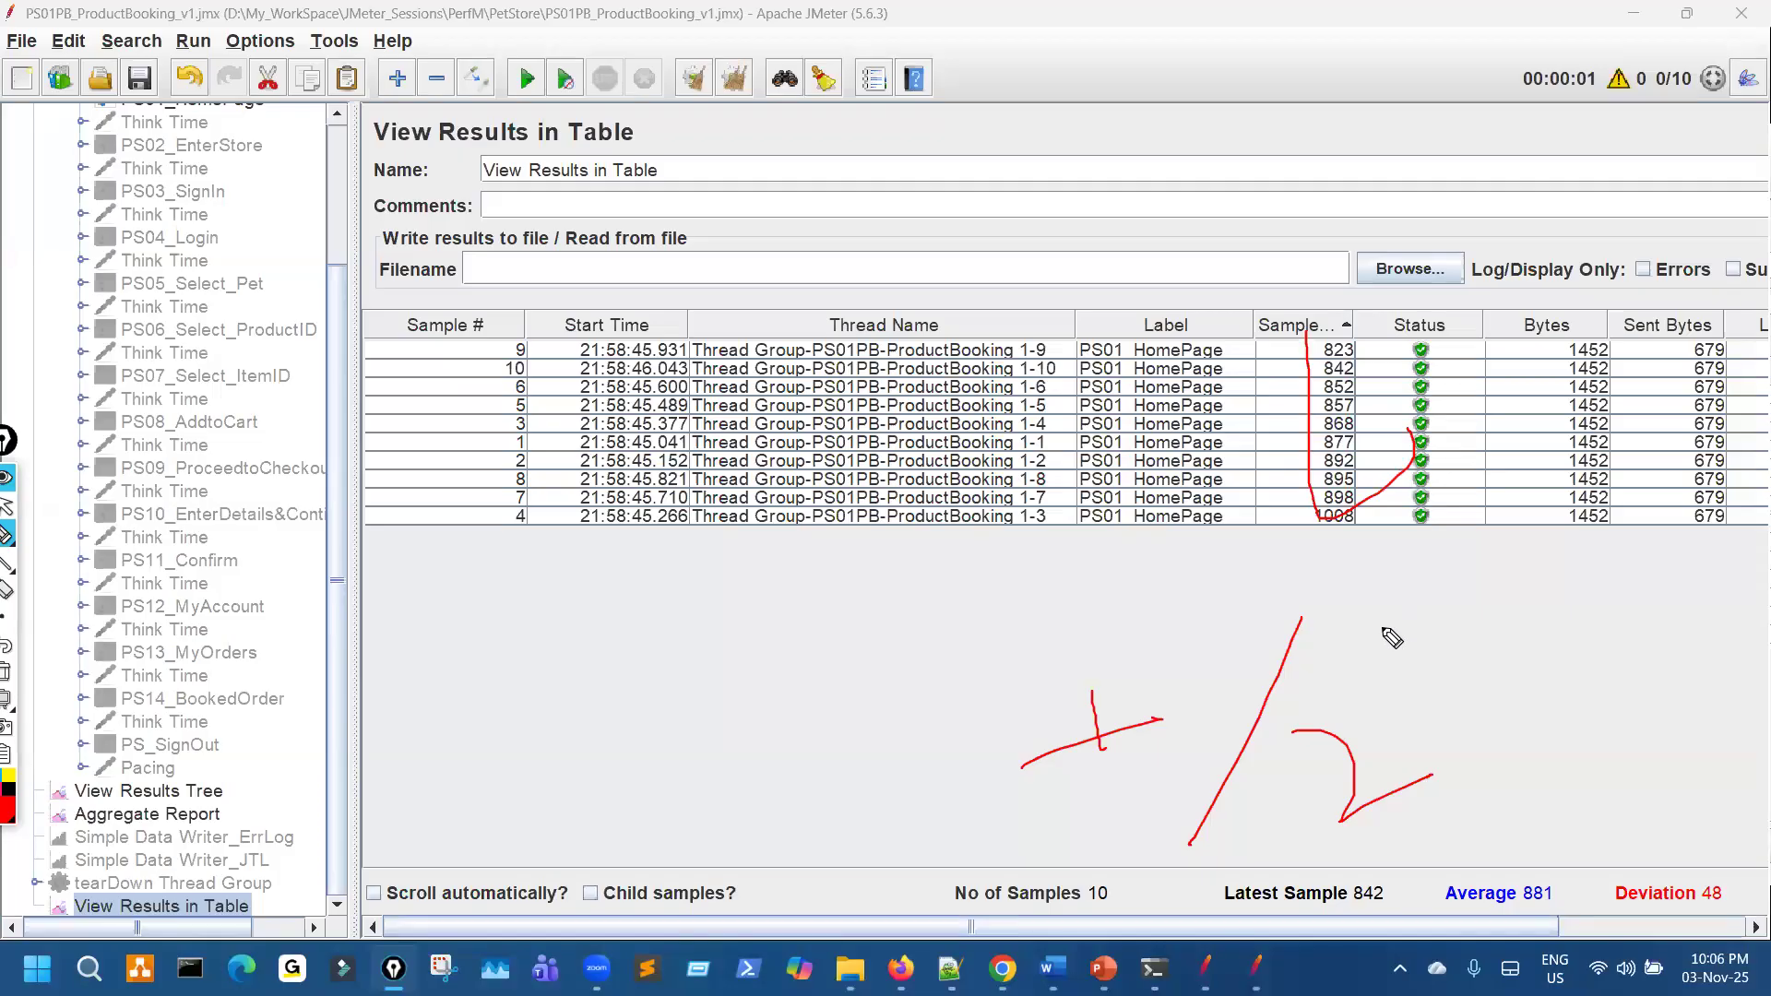
Clear the drawing, switch to Chrome and search Google in a new tab for "difference between average and median"
{"action": "key", "text": "ctrl+shift+7"}
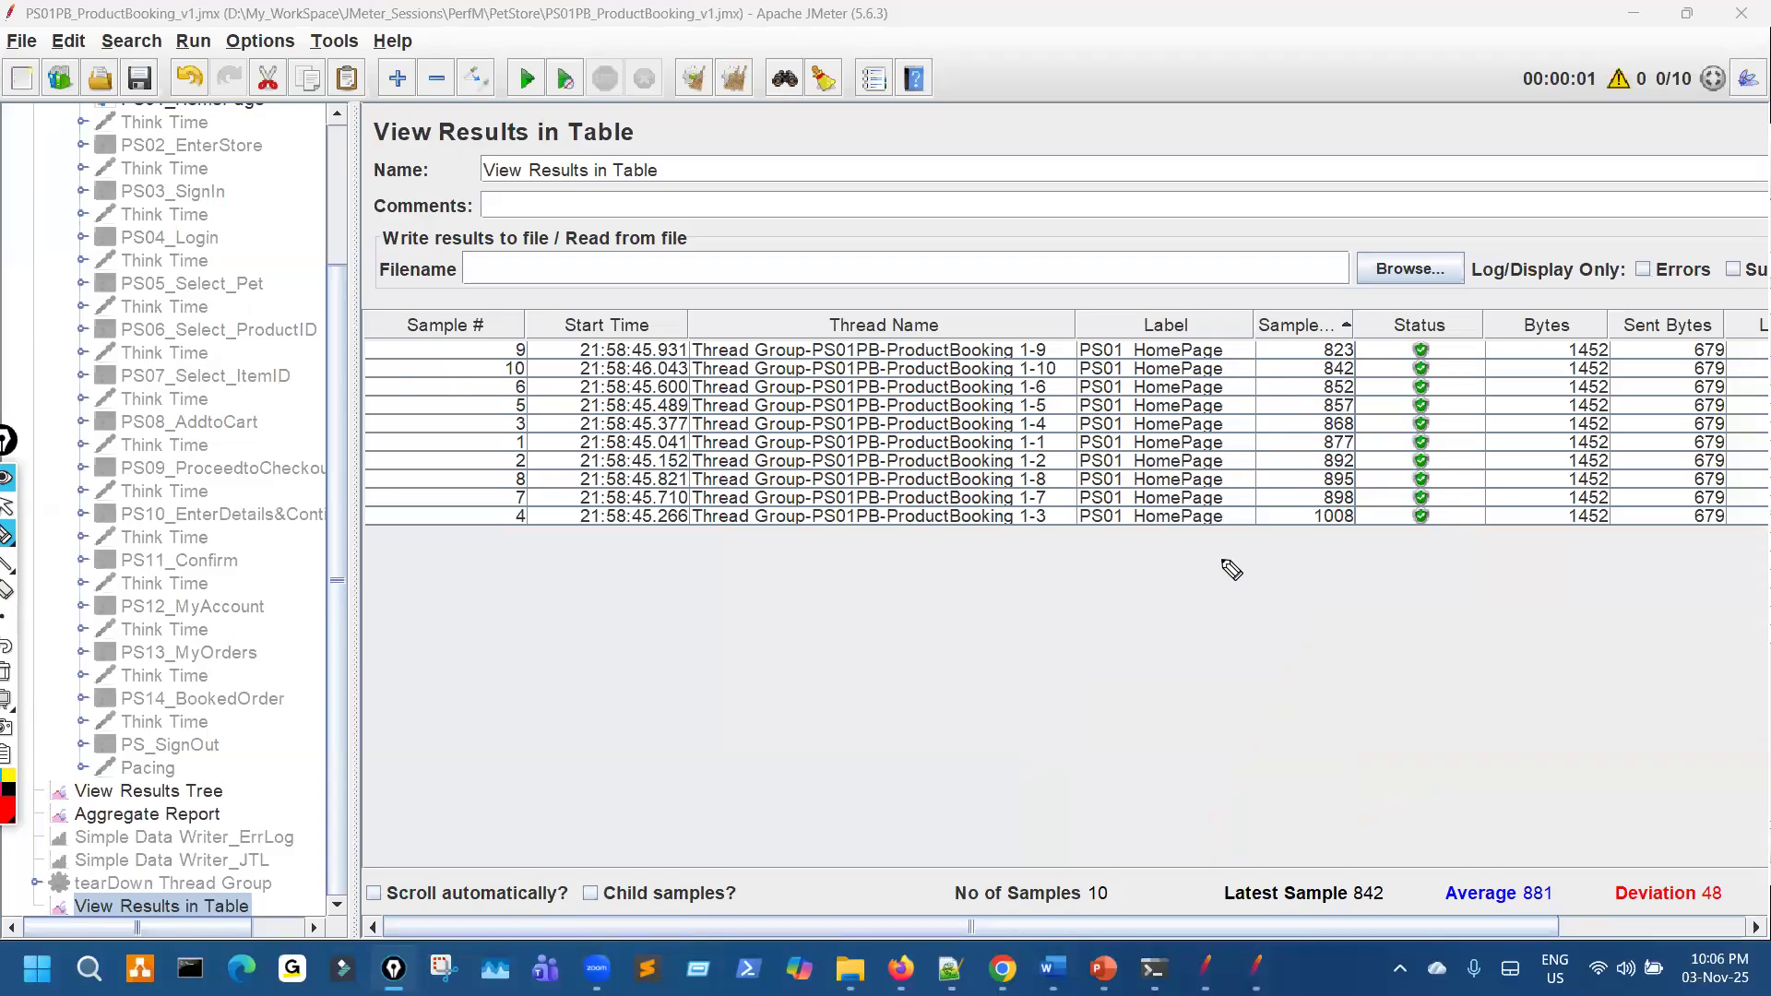
{"action": "key", "text": "Escape"}
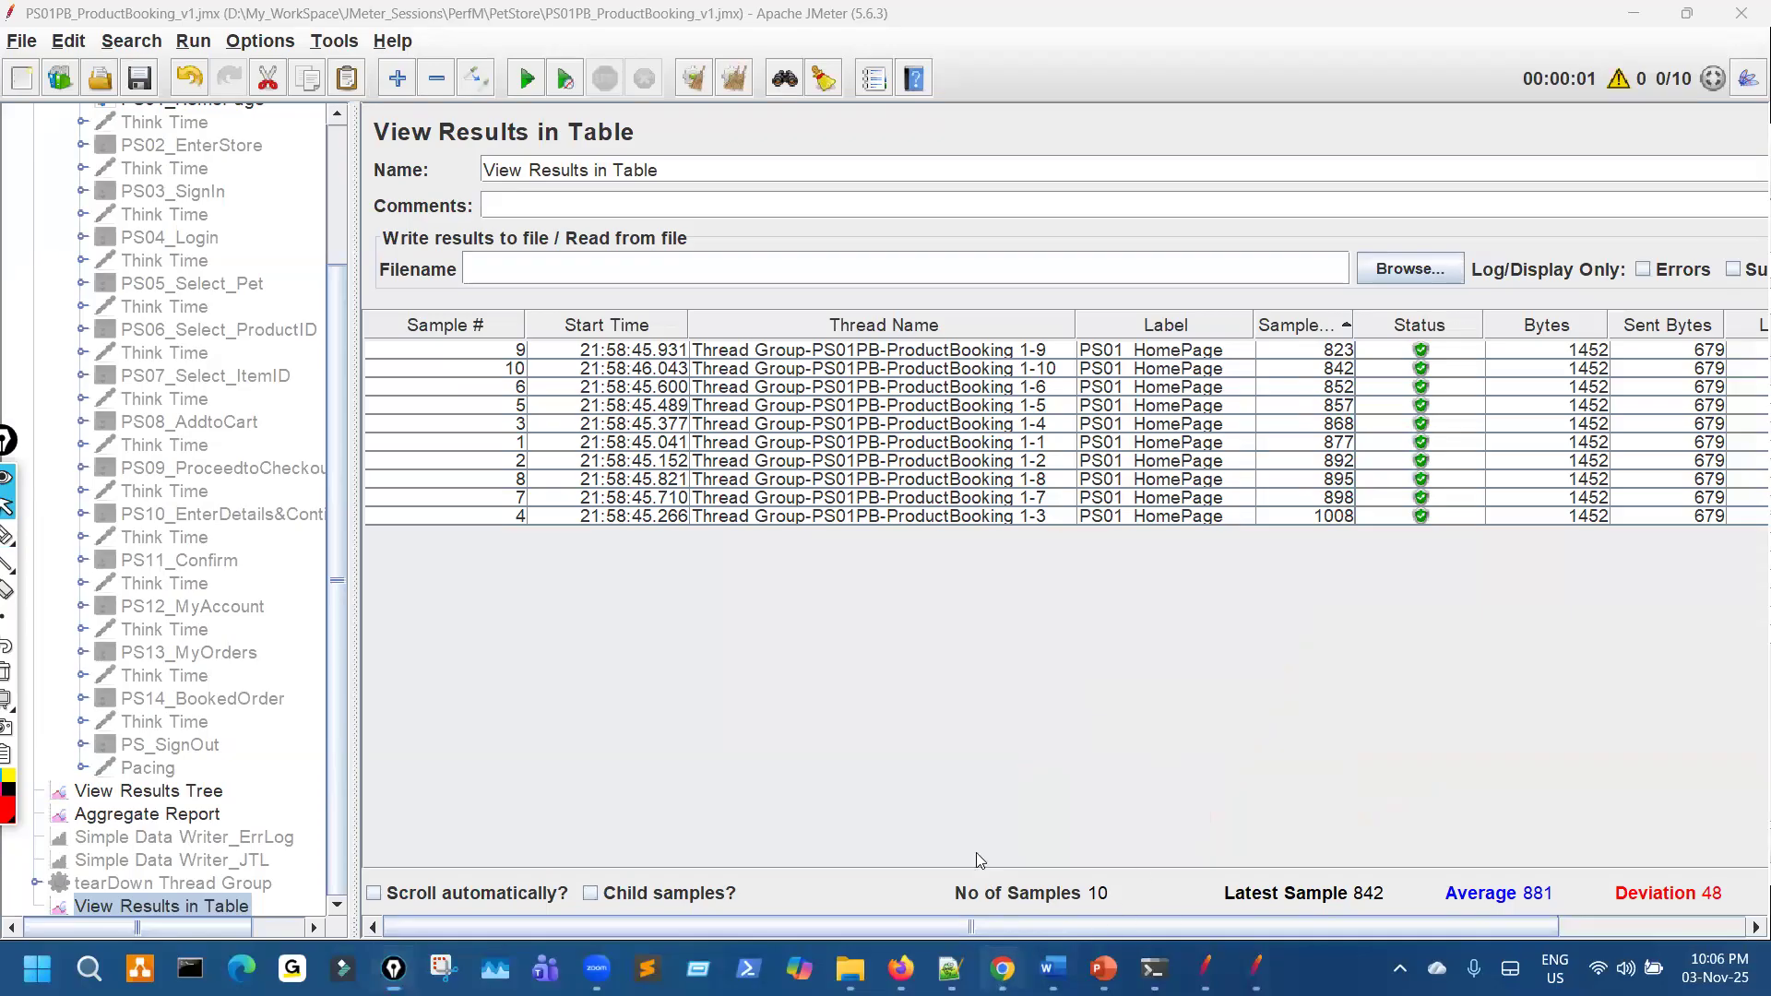
{"action": "key", "text": "alt+Tab"}
{"action": "key", "text": "ctrl+t"}
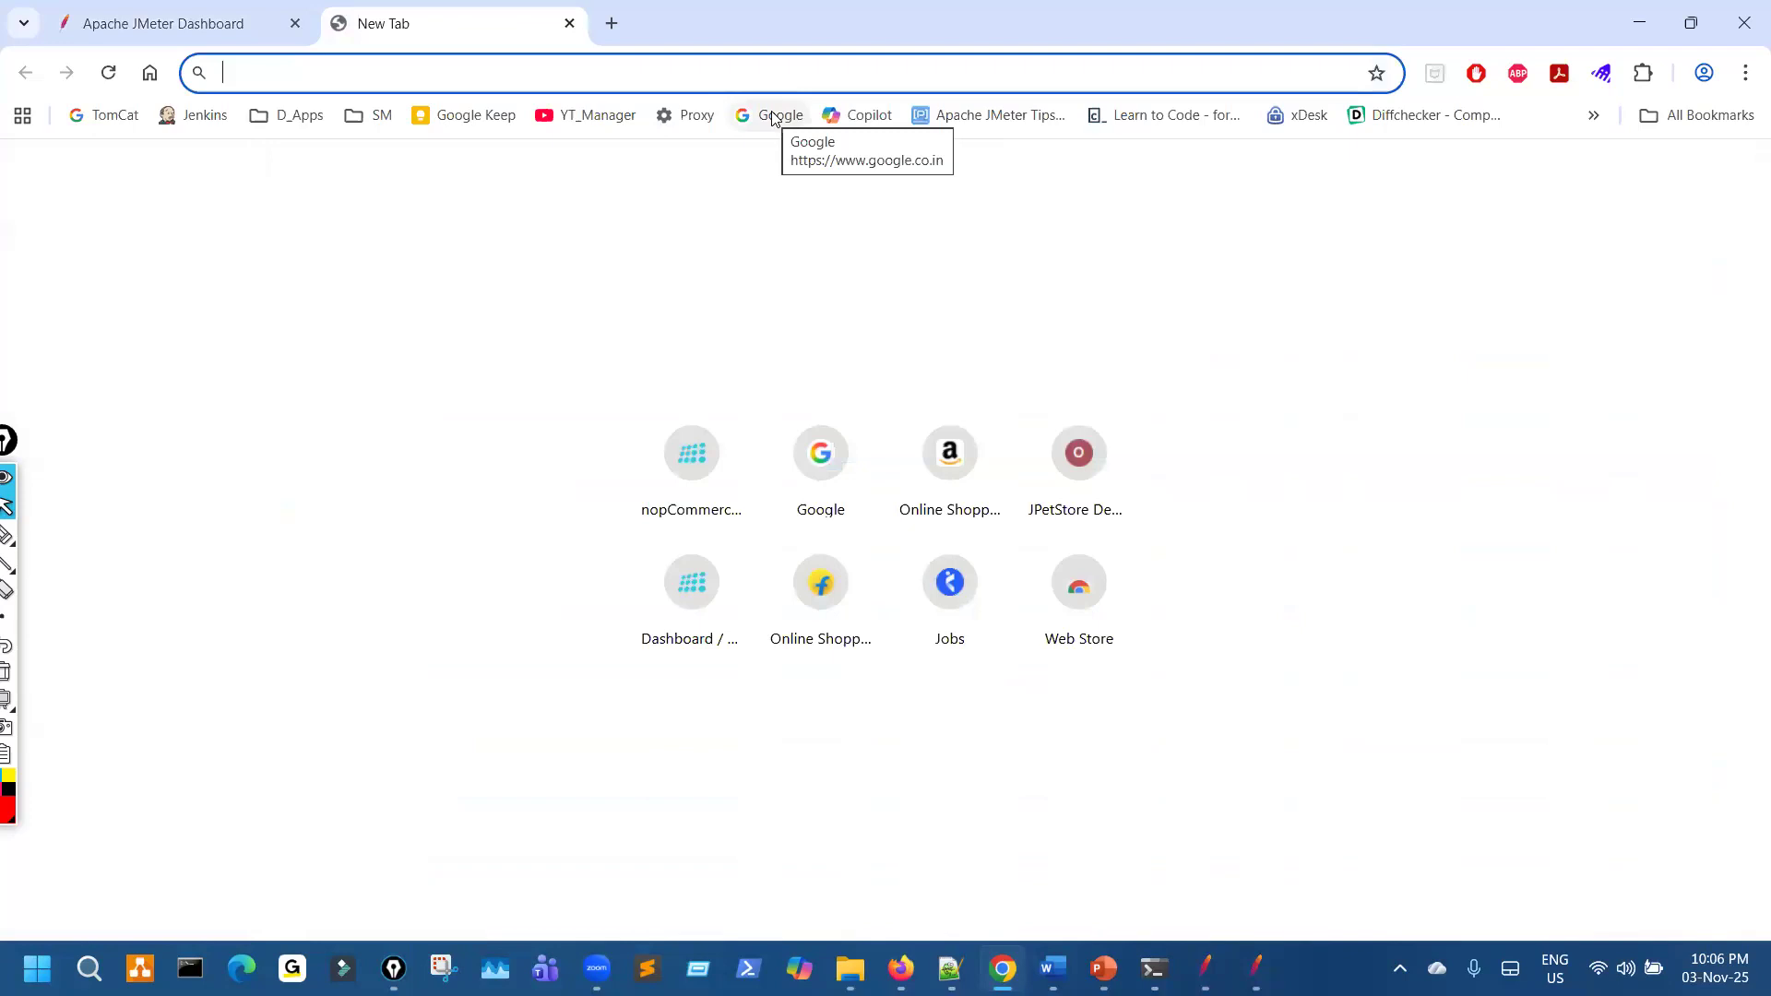
{"action": "left_click", "coordinate": [773, 115]}
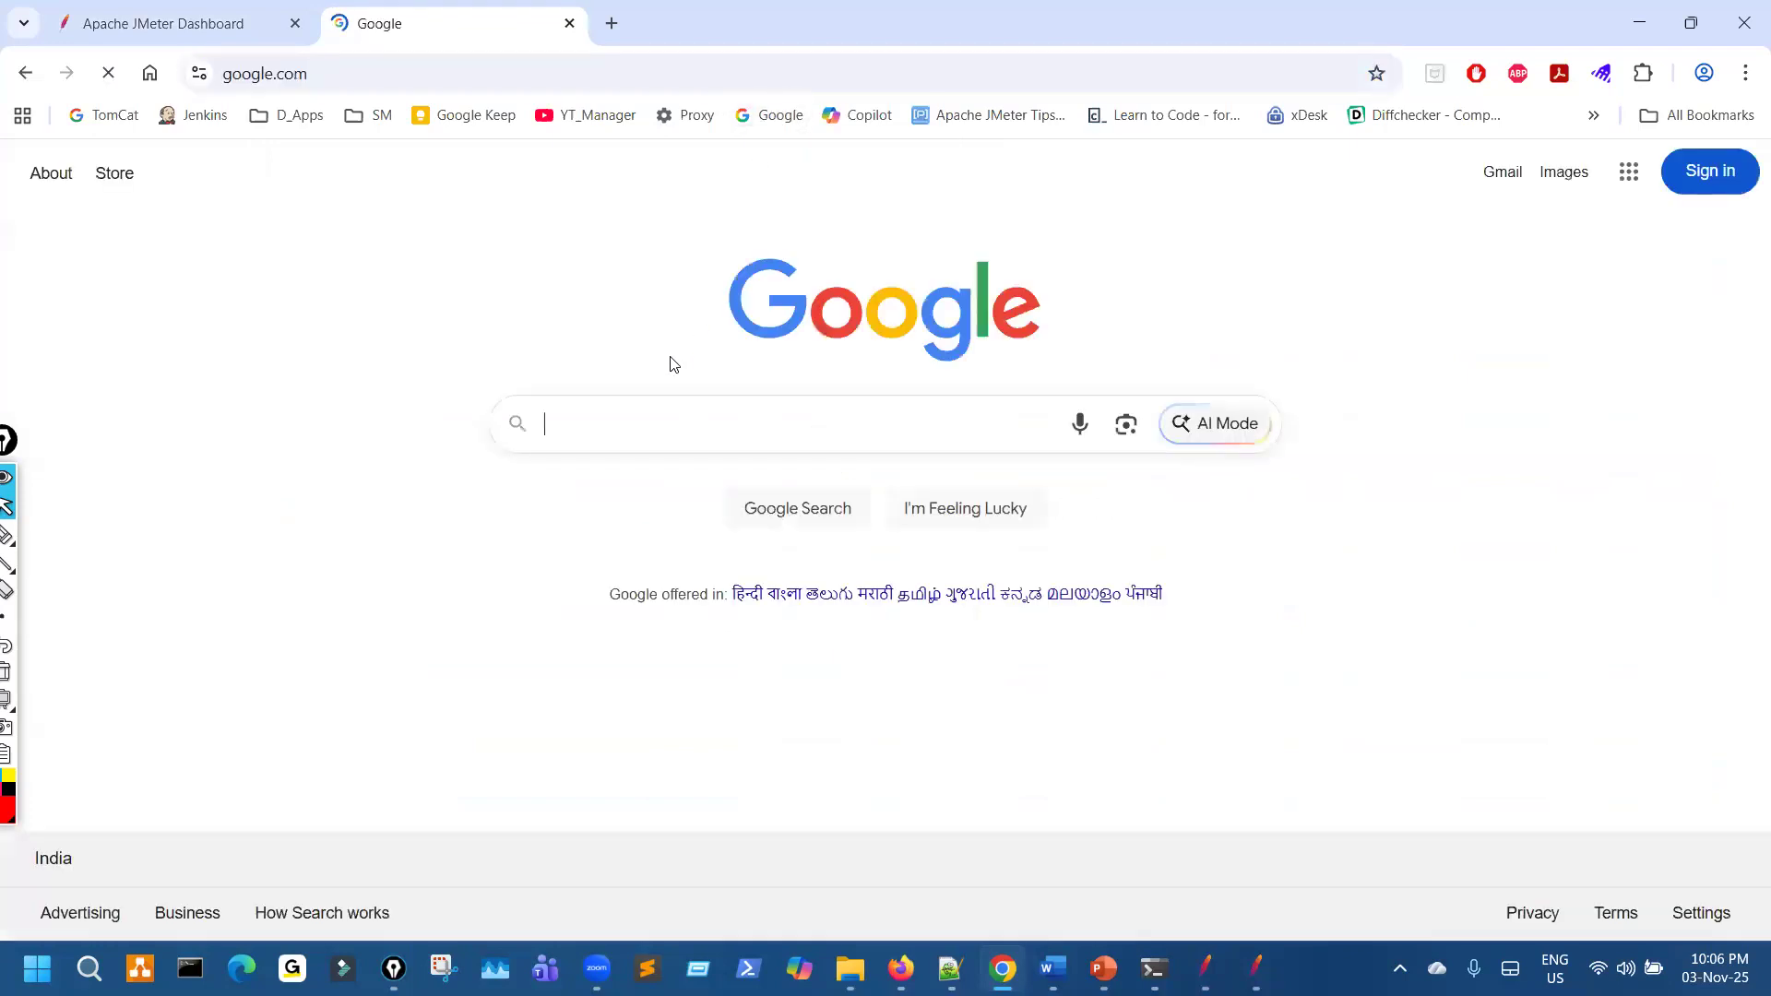
{"action": "left_click", "coordinate": [629, 428]}
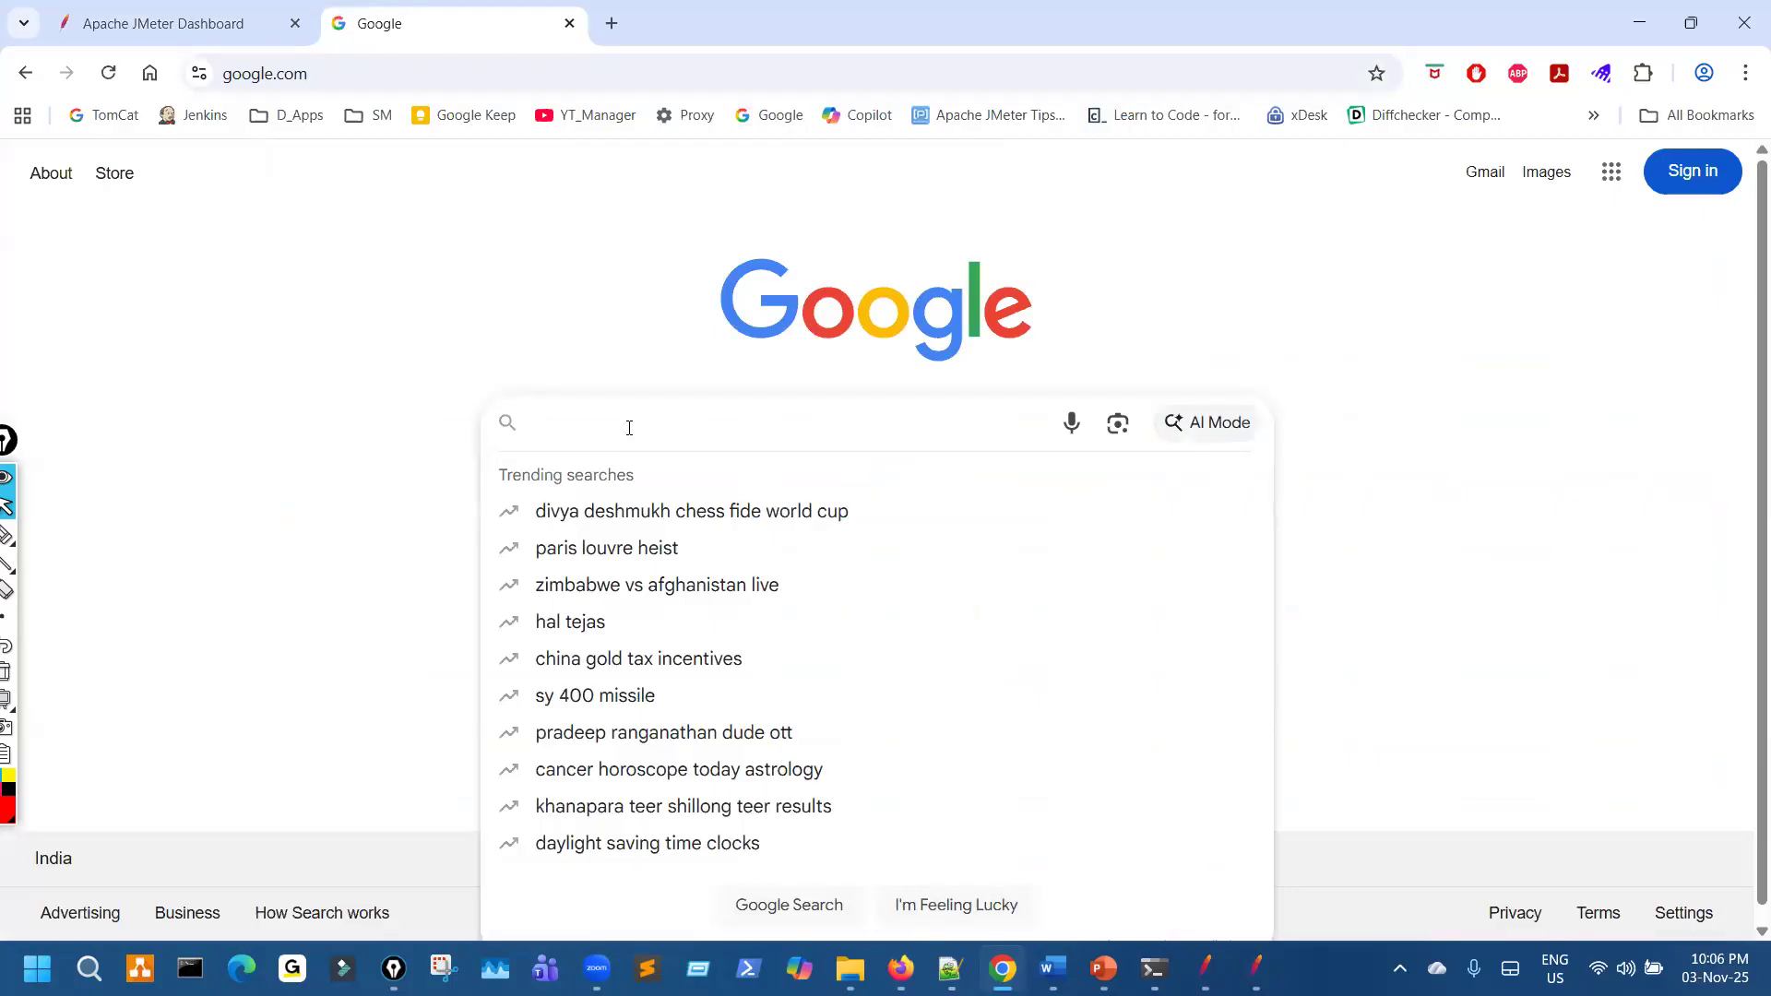
{"action": "type", "text": "difference between"}
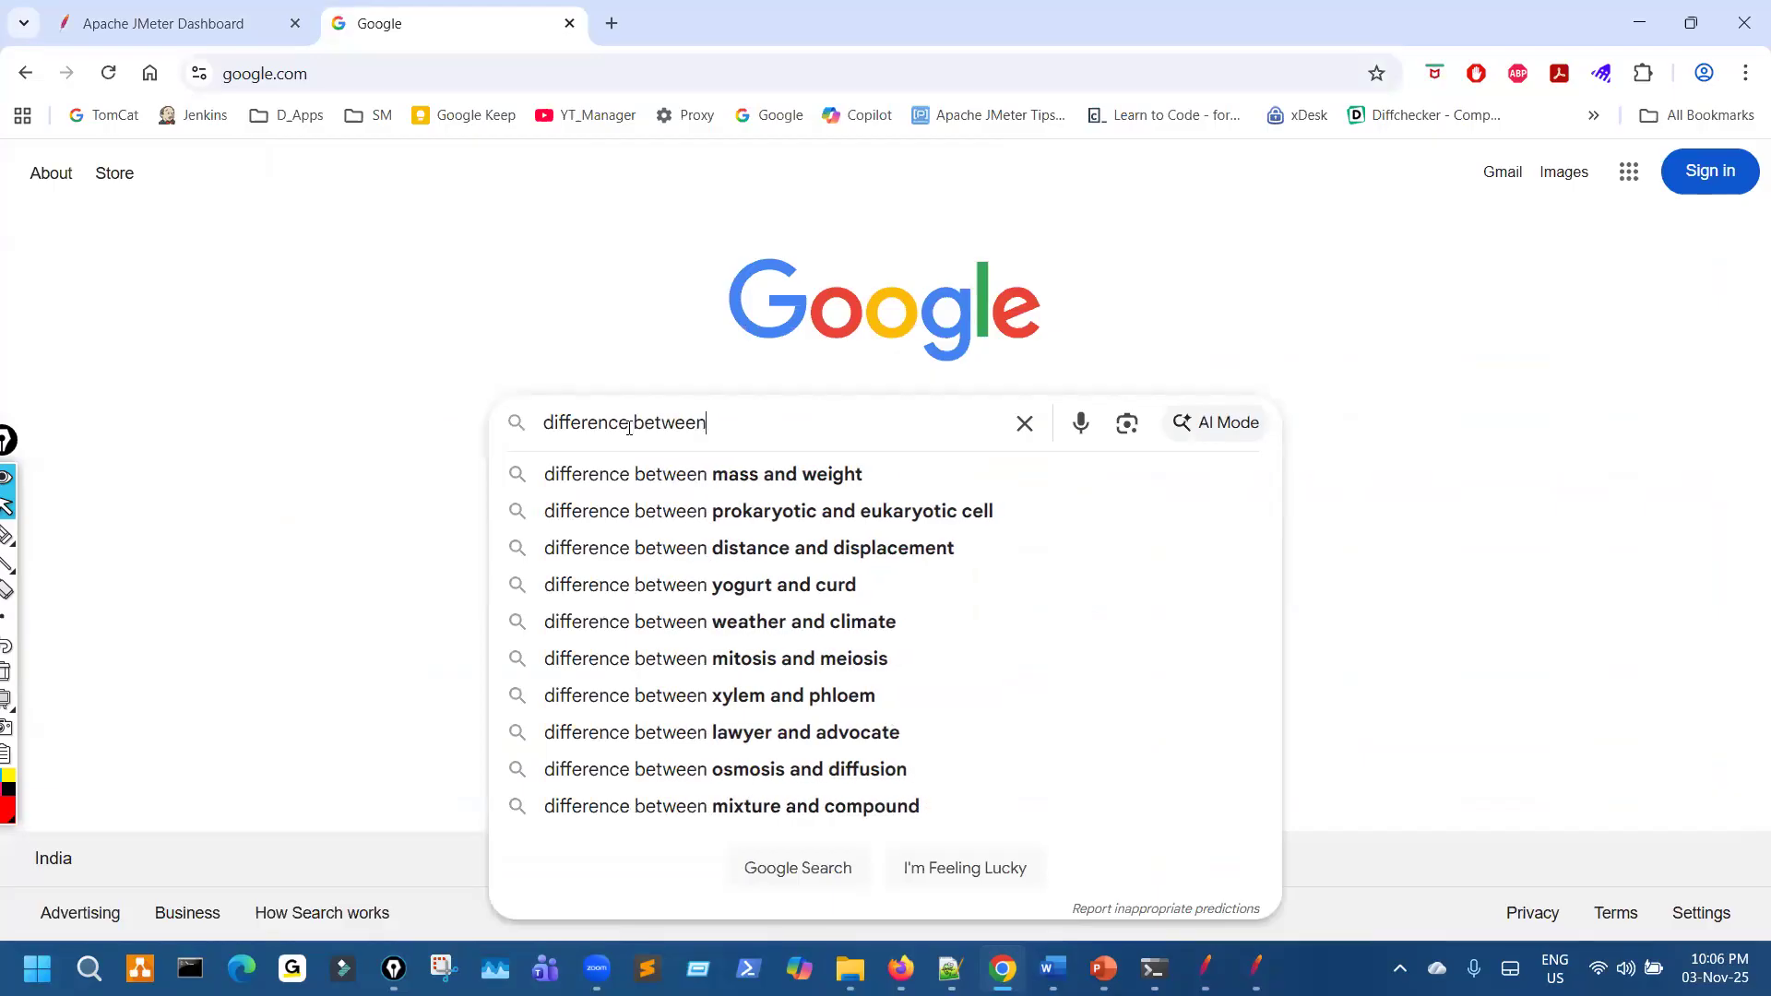
{"action": "type", "text": " average"}
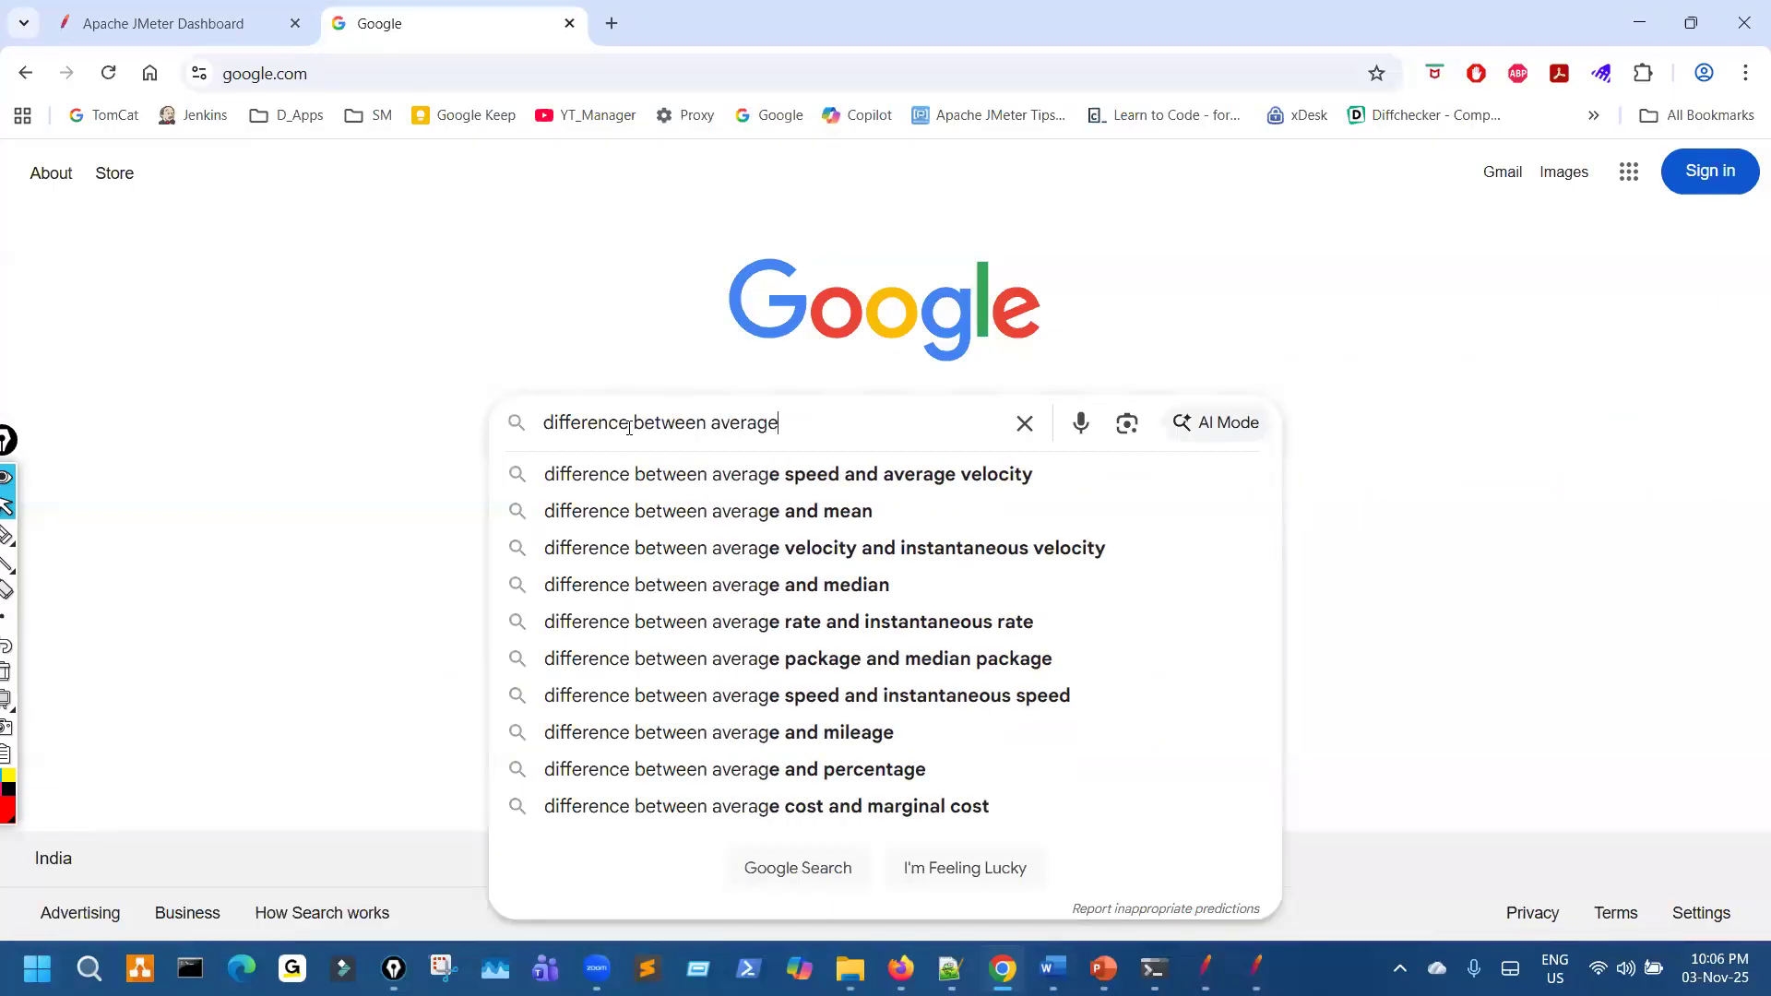
{"action": "type", "text": " and median"}
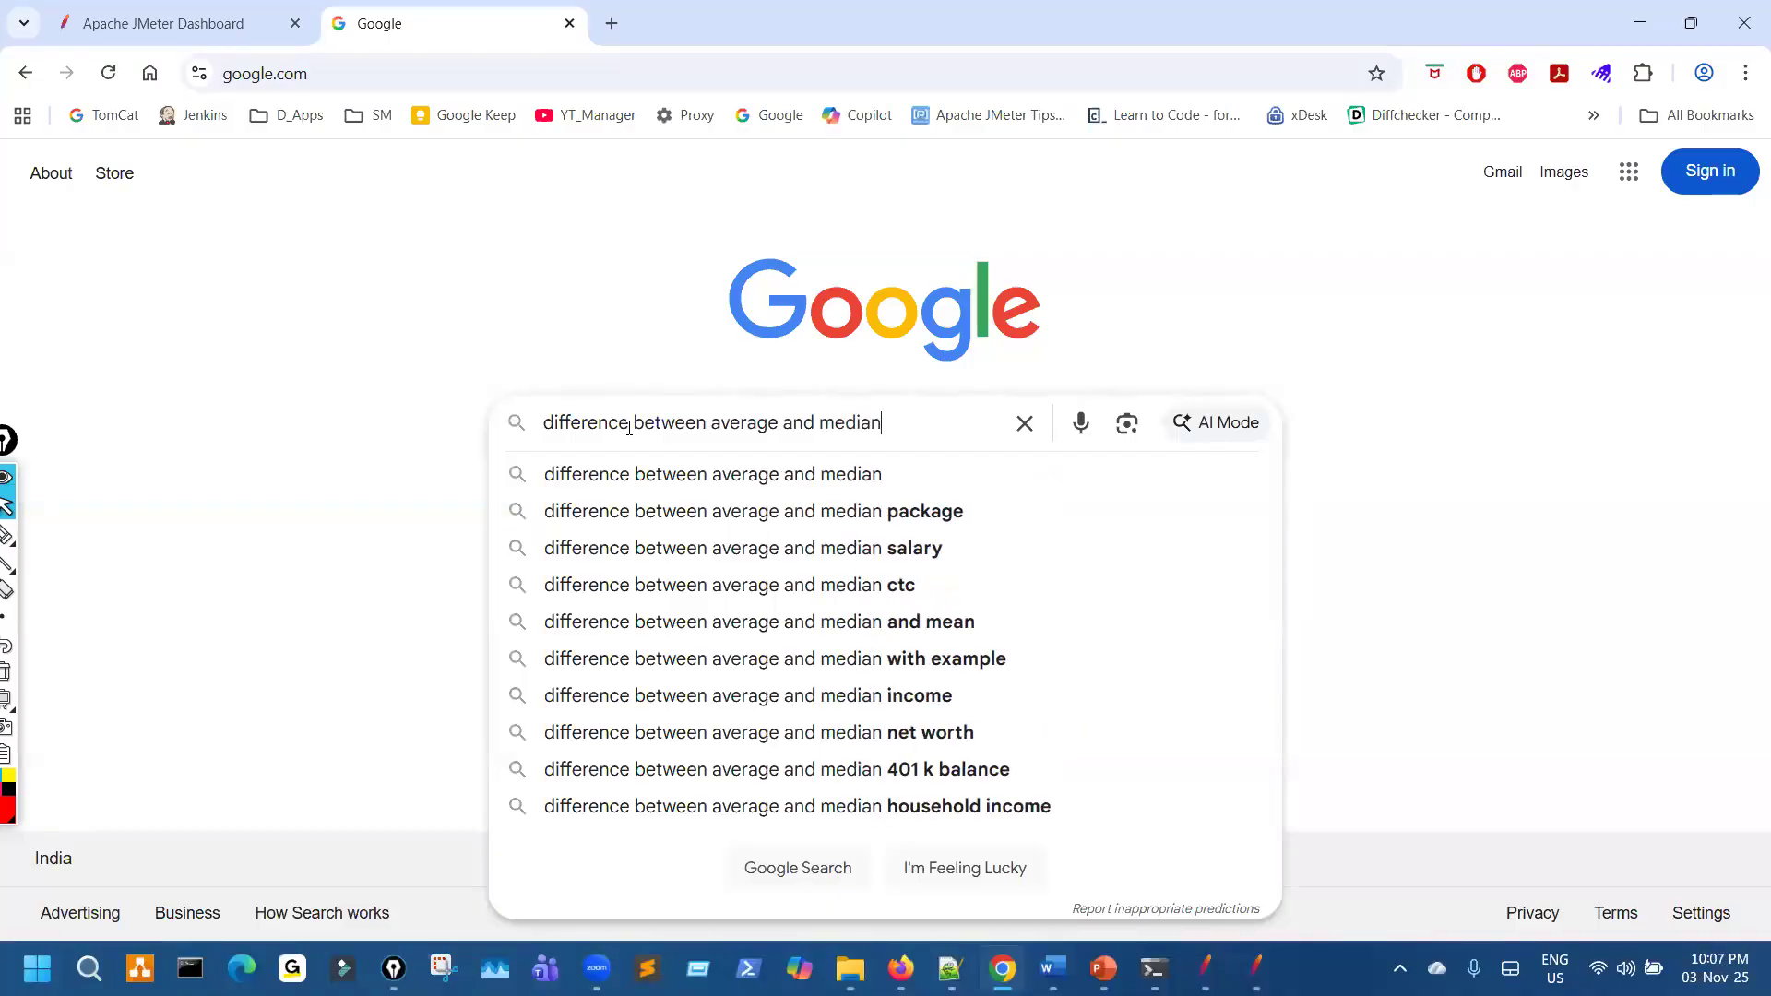
{"action": "key", "text": "Return"}
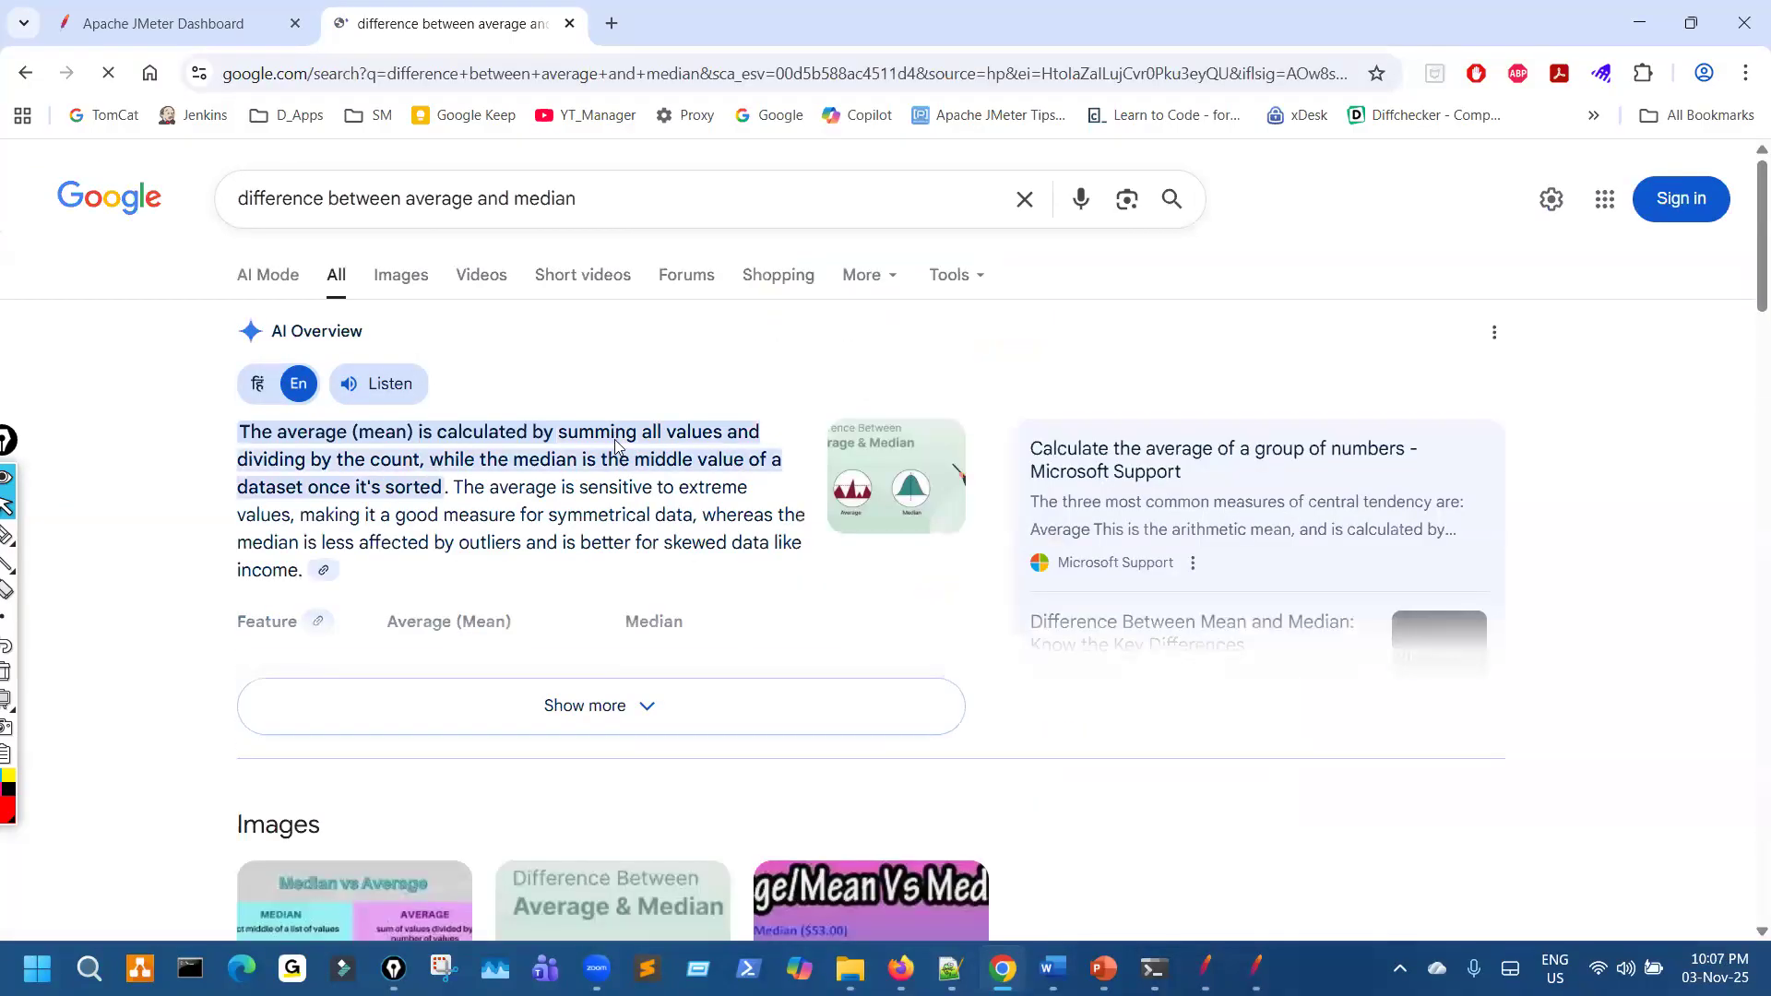
Mark "by the count", "the middle value of a" and "sorted" in the AI Overview, and clear the marks
{"action": "key", "text": "ctrl+shift+3"}
{"action": "mouse_move", "coordinate": [320, 478]}
{"action": "left_mouse_down"}
{"action": "mouse_move", "coordinate": [411, 468]}
{"action": "mouse_move", "coordinate": [378, 469]}
{"action": "left_mouse_up"}
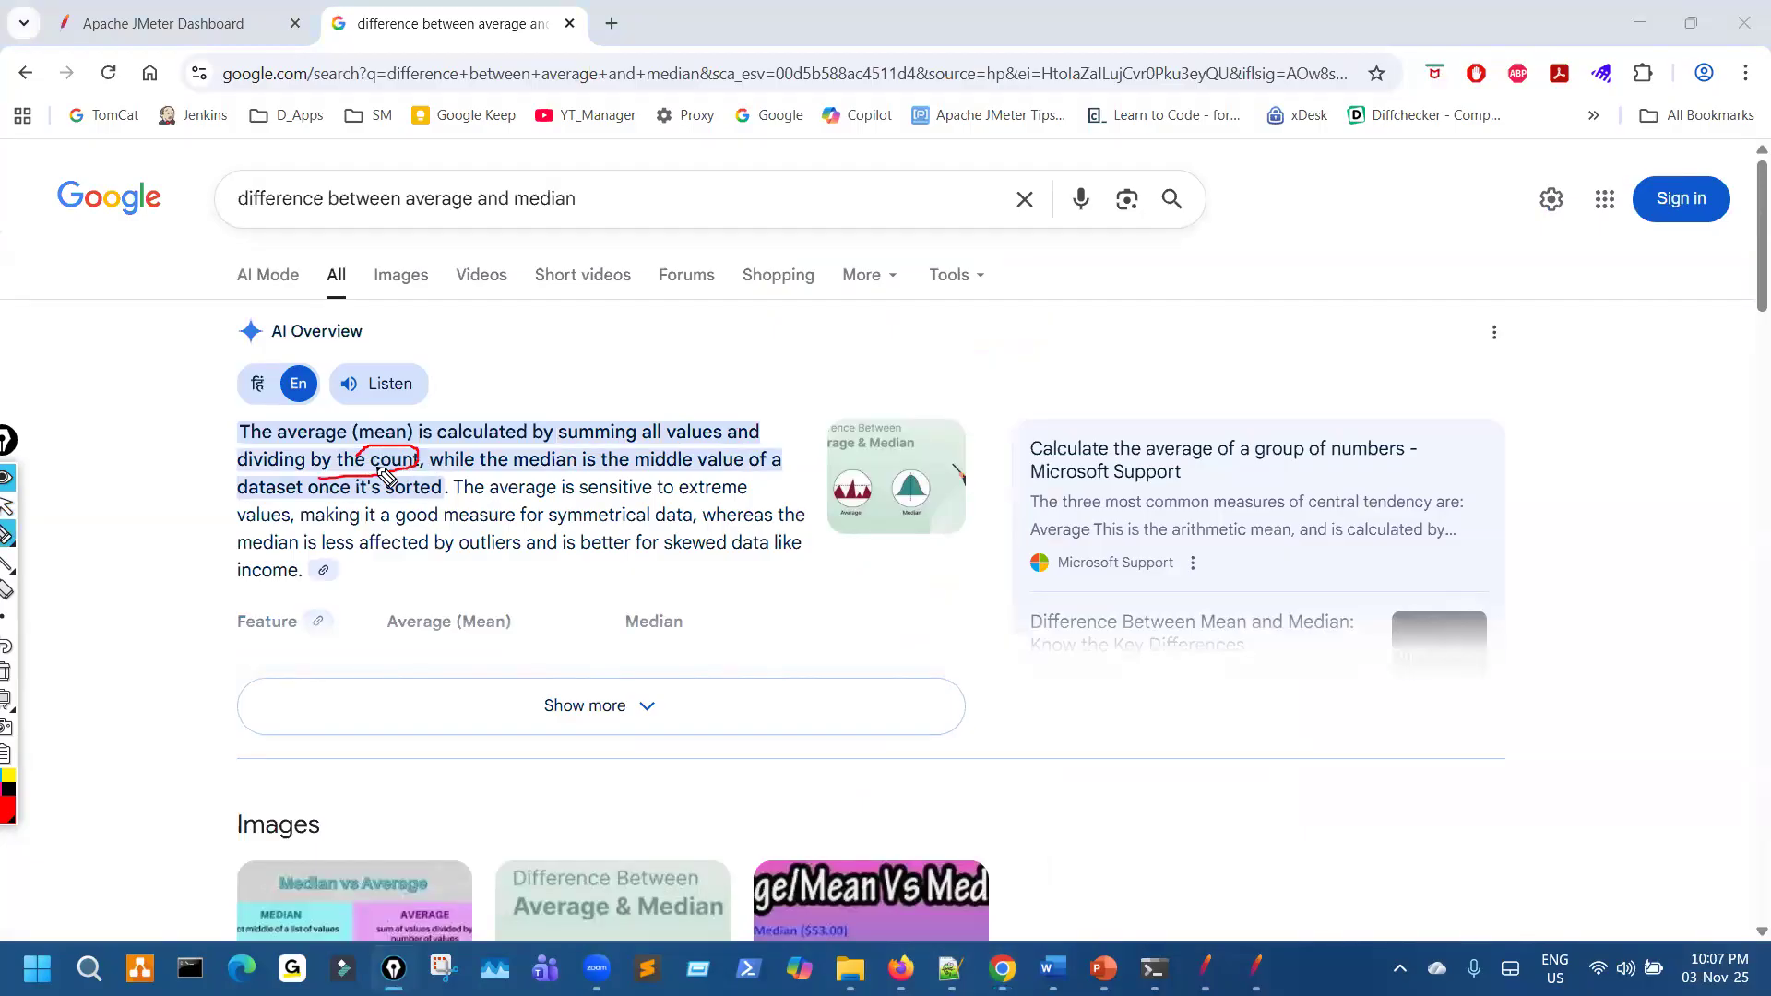
{"action": "left_click_drag", "start_coordinate": [615, 472], "coordinate": [795, 471]}
{"action": "mouse_move", "coordinate": [430, 481]}
{"action": "left_mouse_down"}
{"action": "mouse_move", "coordinate": [411, 496]}
{"action": "mouse_move", "coordinate": [435, 478]}
{"action": "left_mouse_up"}
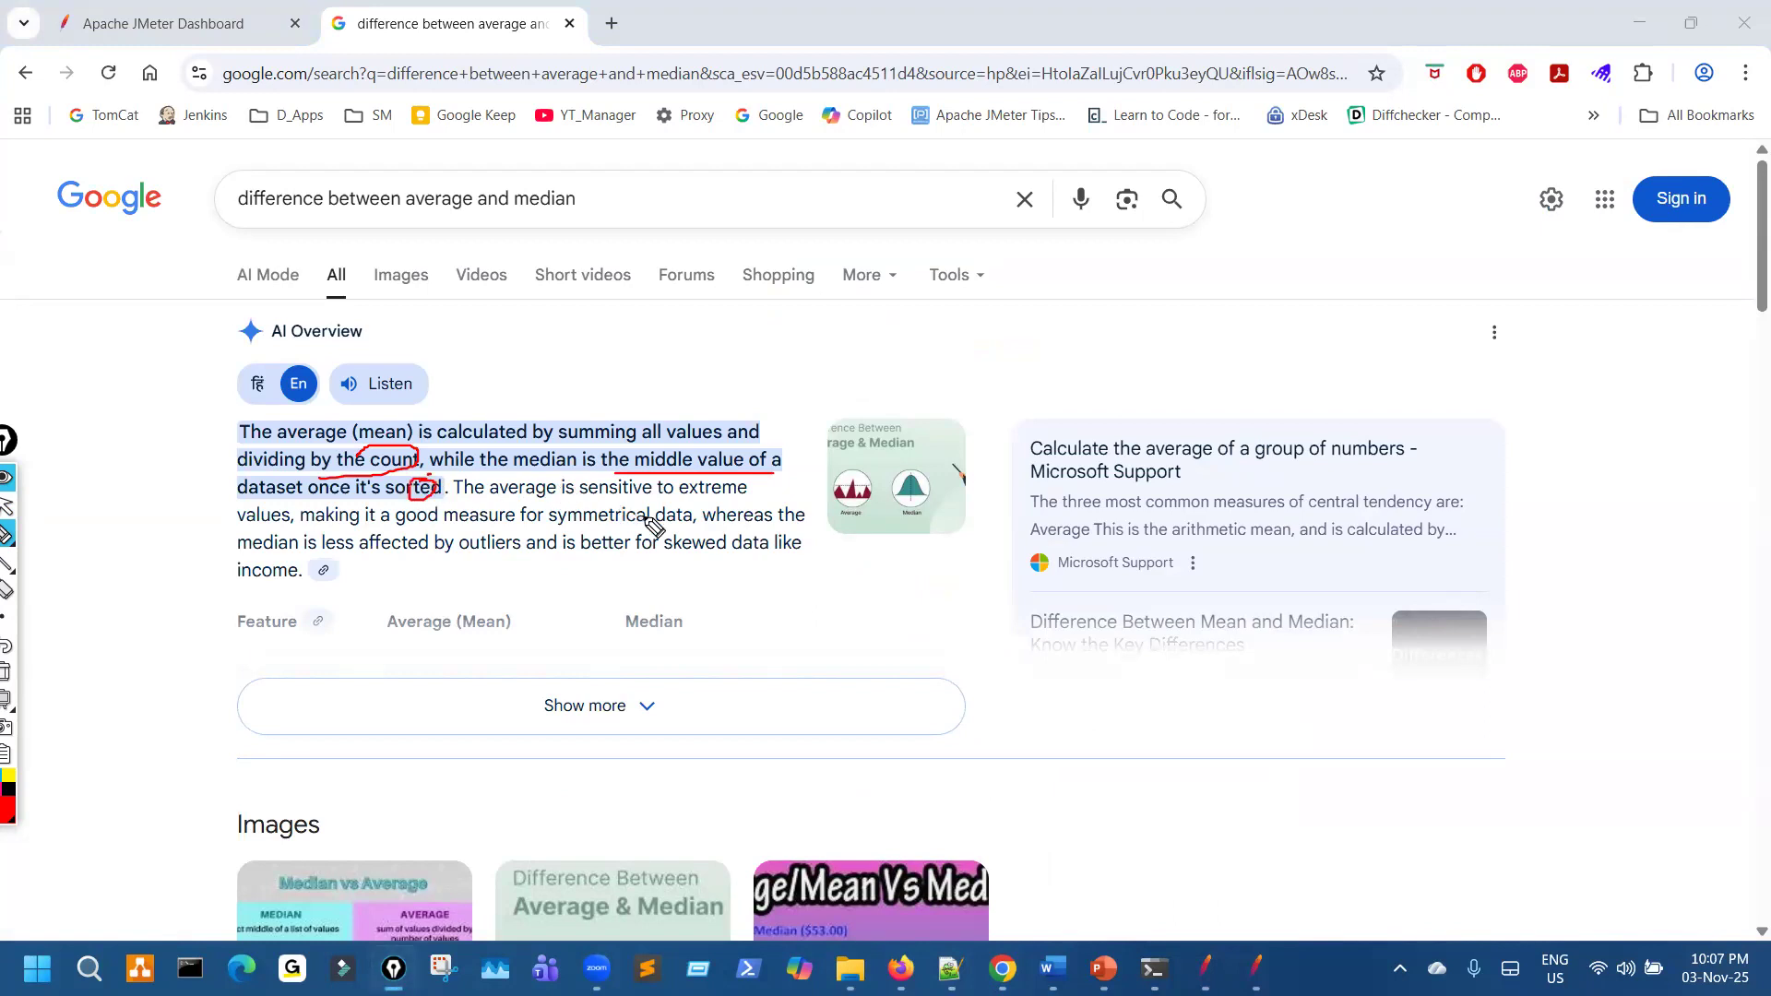
{"action": "key", "text": "Escape"}
Return to View Results in Table in JMeter, mark the sorted sample times and their first and fifth values, and clear the marks
{"action": "left_click", "coordinate": [1205, 968]}
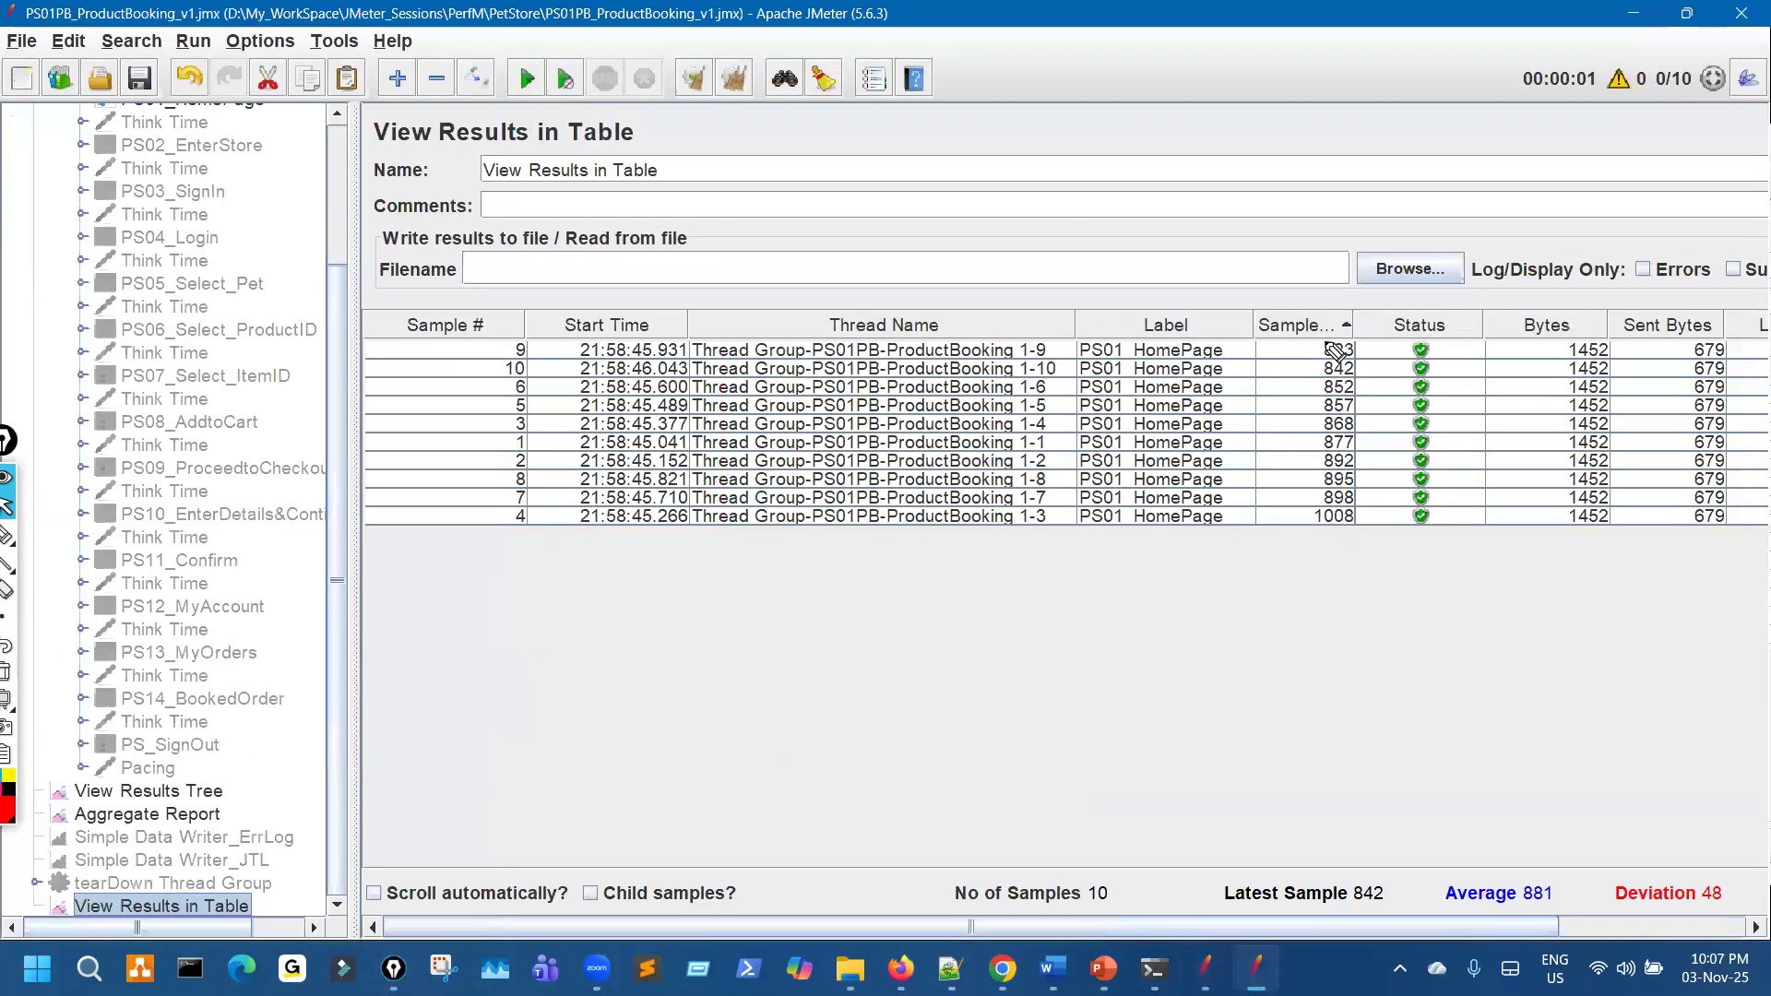
{"action": "key", "text": "ctrl+shift+3"}
{"action": "mouse_move", "coordinate": [1321, 335]}
{"action": "left_mouse_down"}
{"action": "mouse_move", "coordinate": [1400, 627]}
{"action": "mouse_move", "coordinate": [1323, 382]}
{"action": "left_mouse_up"}
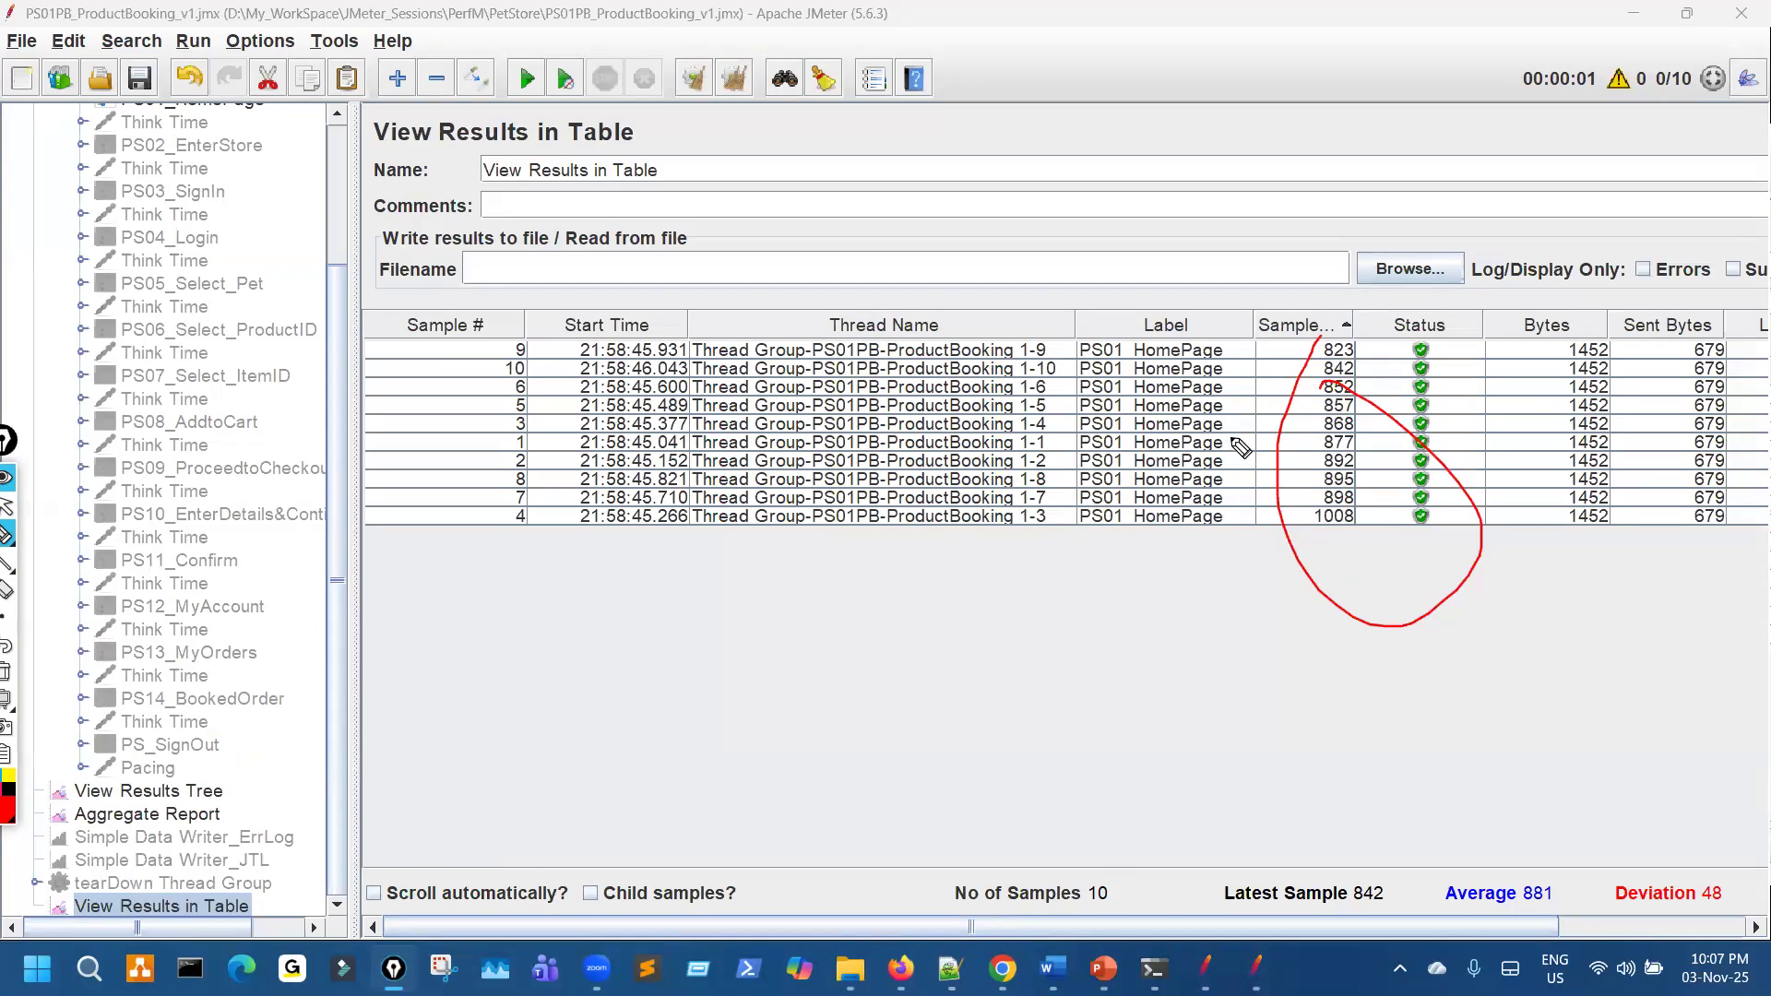
{"action": "key", "text": "e"}
{"action": "left_click_drag", "start_coordinate": [1367, 330], "coordinate": [1385, 506]}
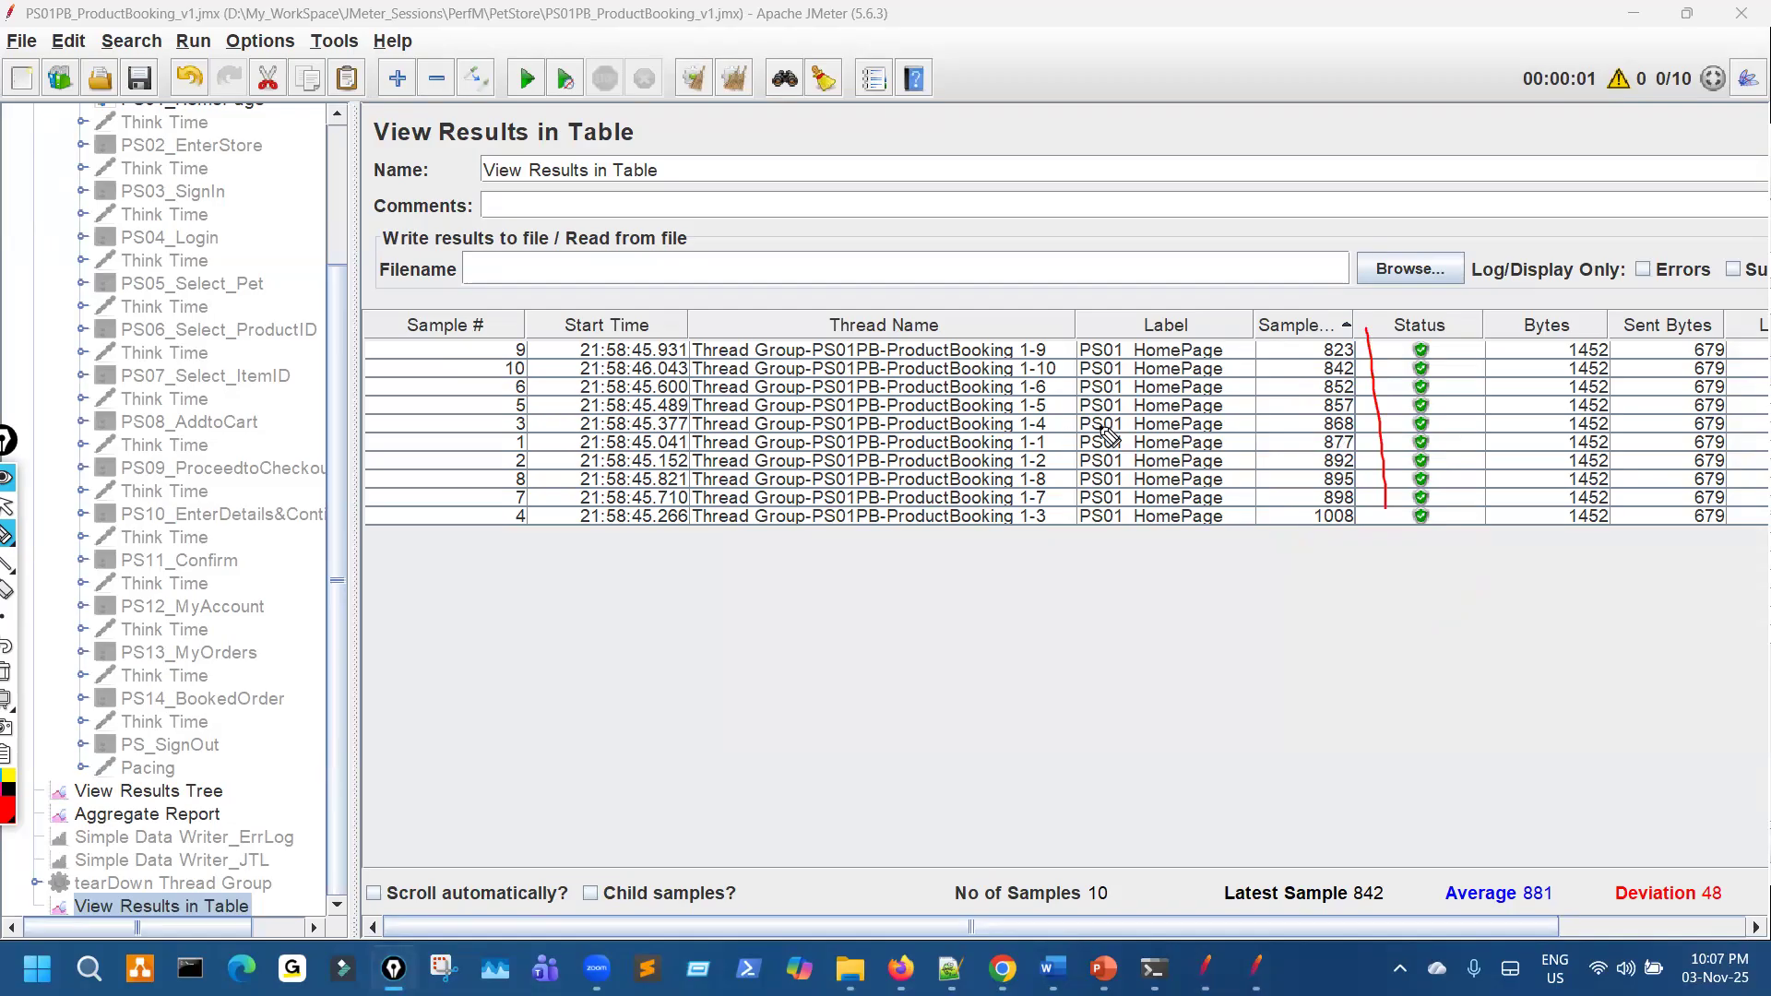
{"action": "left_click_drag", "start_coordinate": [1337, 345], "coordinate": [1340, 363]}
{"action": "left_click_drag", "start_coordinate": [1310, 427], "coordinate": [1360, 421]}
{"action": "key", "text": "ctrl+shift+7"}
{"action": "key", "text": "ctrl+shift+2"}
Open the Aggregate Report, circle the Median values, and clear the mark
{"action": "left_click", "coordinate": [218, 816]}
{"action": "key", "text": "ctrl+shift+3"}
{"action": "mouse_move", "coordinate": [859, 324]}
{"action": "left_mouse_down"}
{"action": "mouse_move", "coordinate": [879, 312]}
{"action": "mouse_move", "coordinate": [888, 380]}
{"action": "left_mouse_up"}
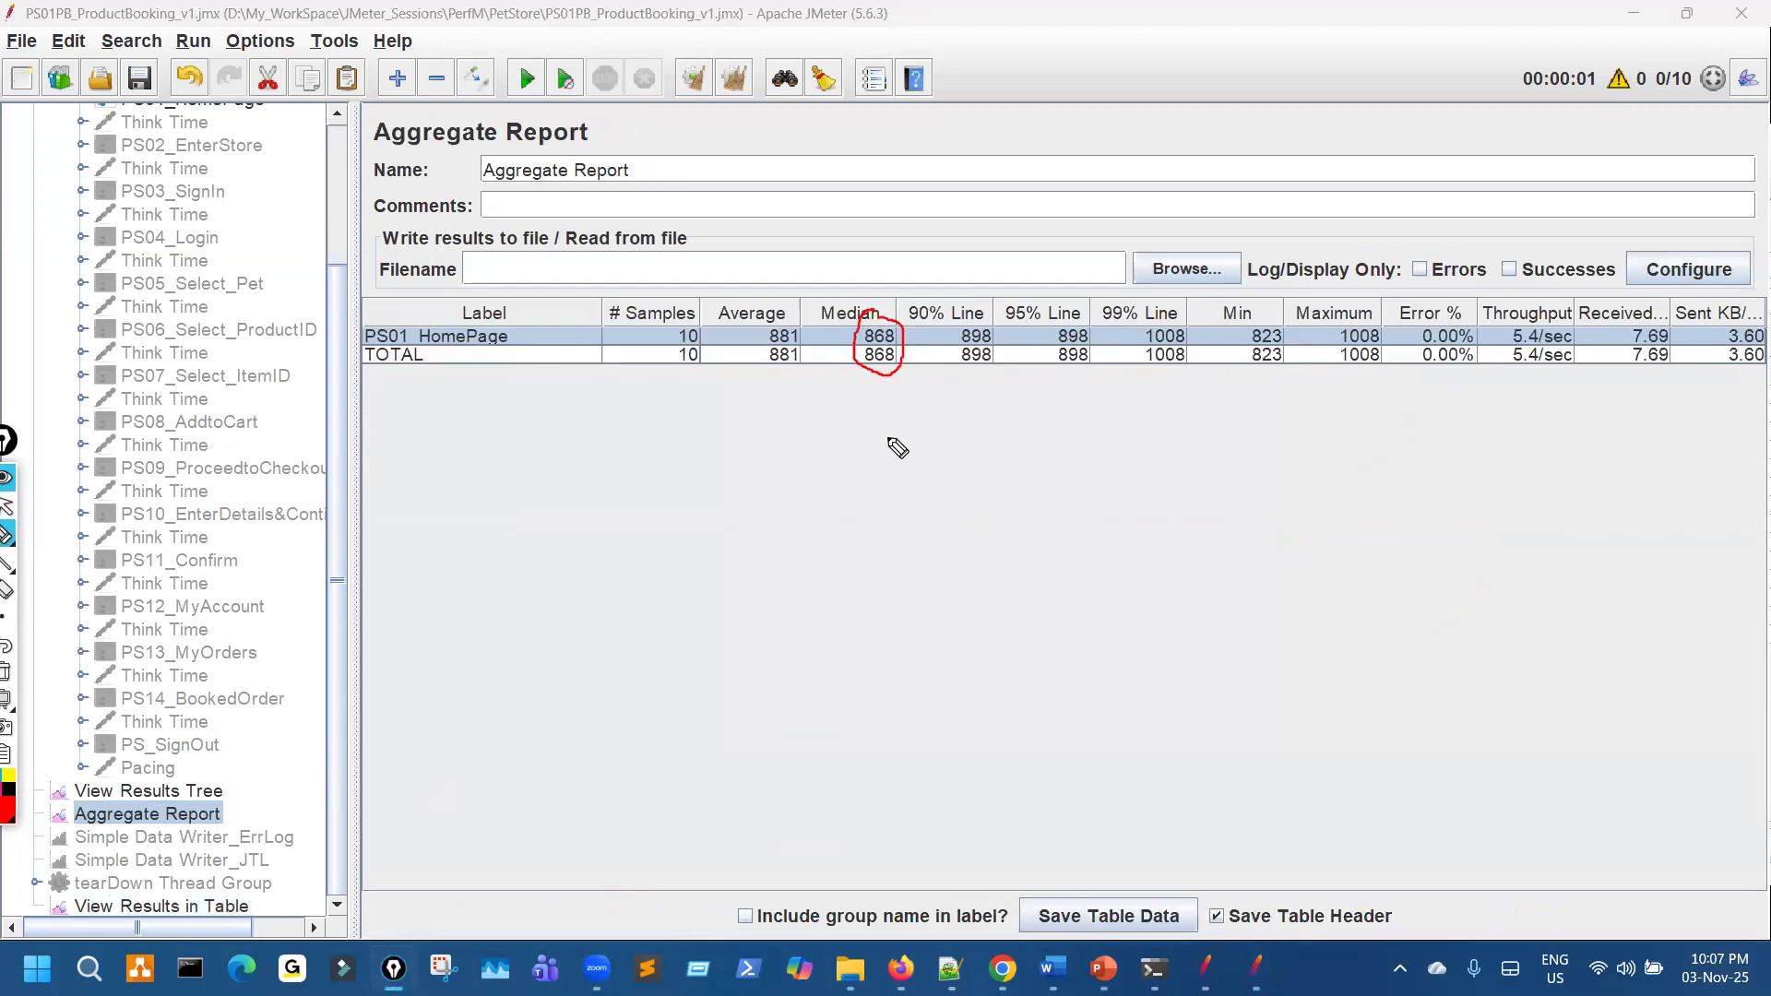
{"action": "key", "text": "ctrl+shift+7"}
{"action": "key", "text": "ctrl+shift+2"}
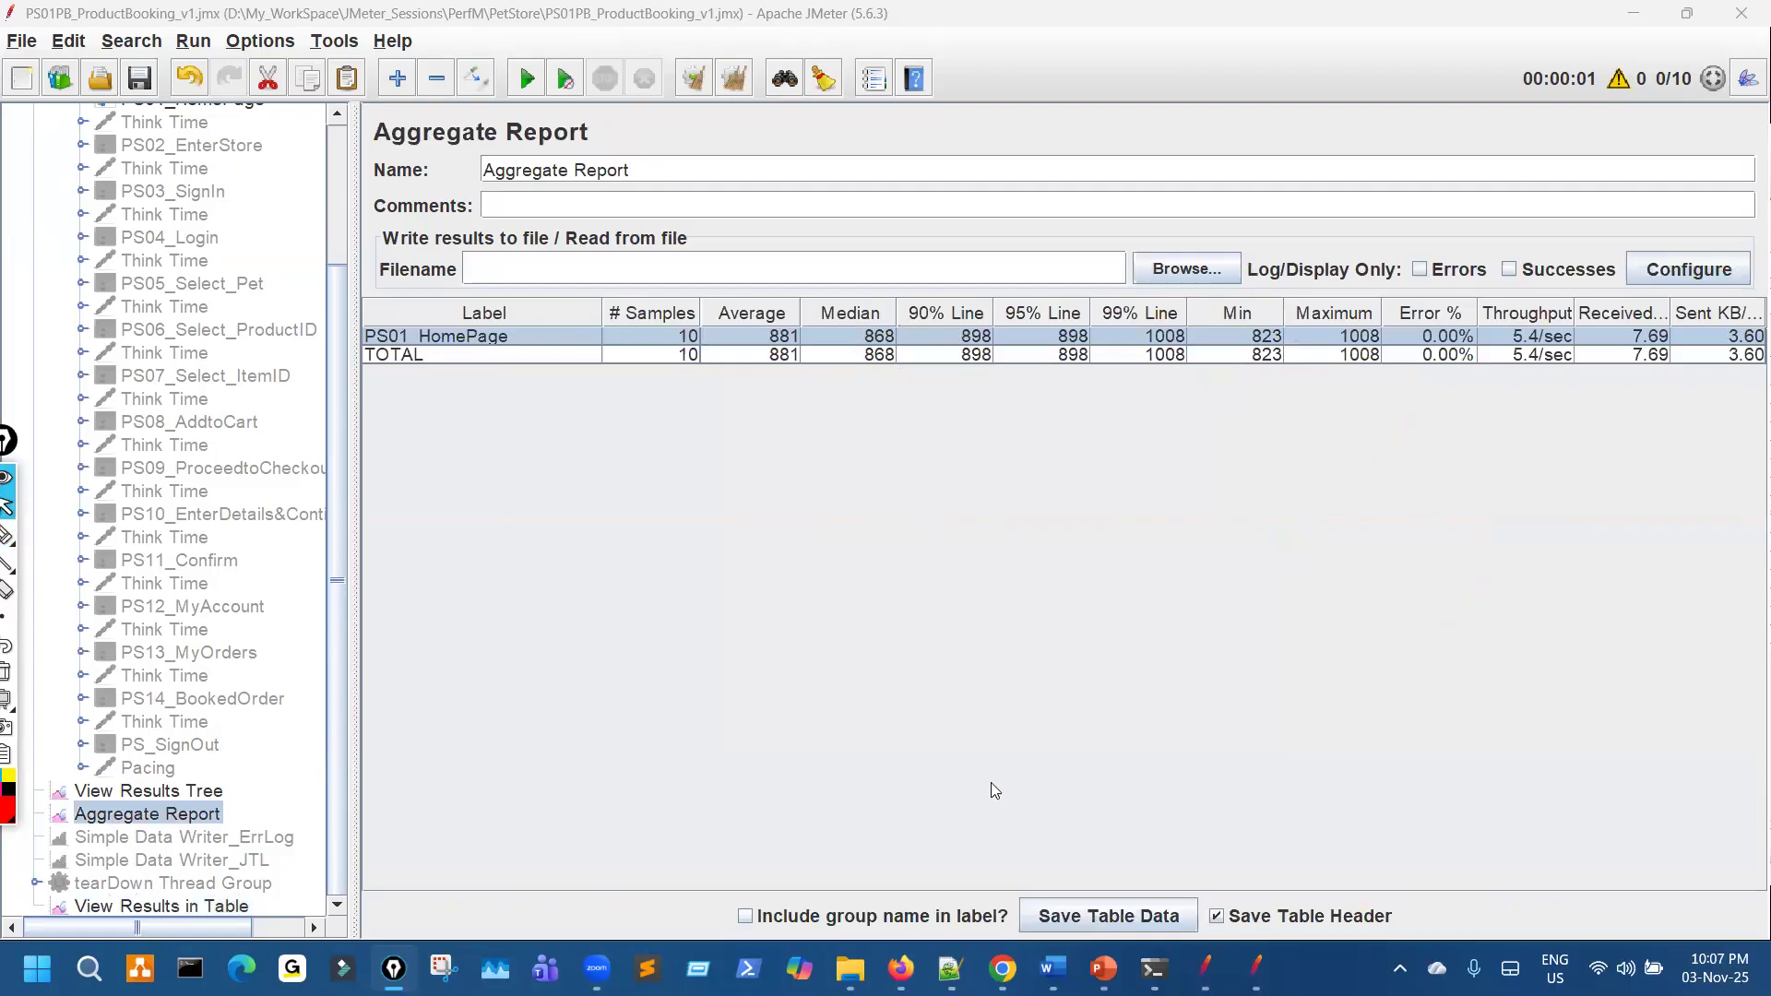
Switch to the Apache JMeter Dashboard in Chrome, tick the PS01_HomePage sample count in the Statistics table, and clear the mark
{"action": "key", "text": "alt+Tab"}
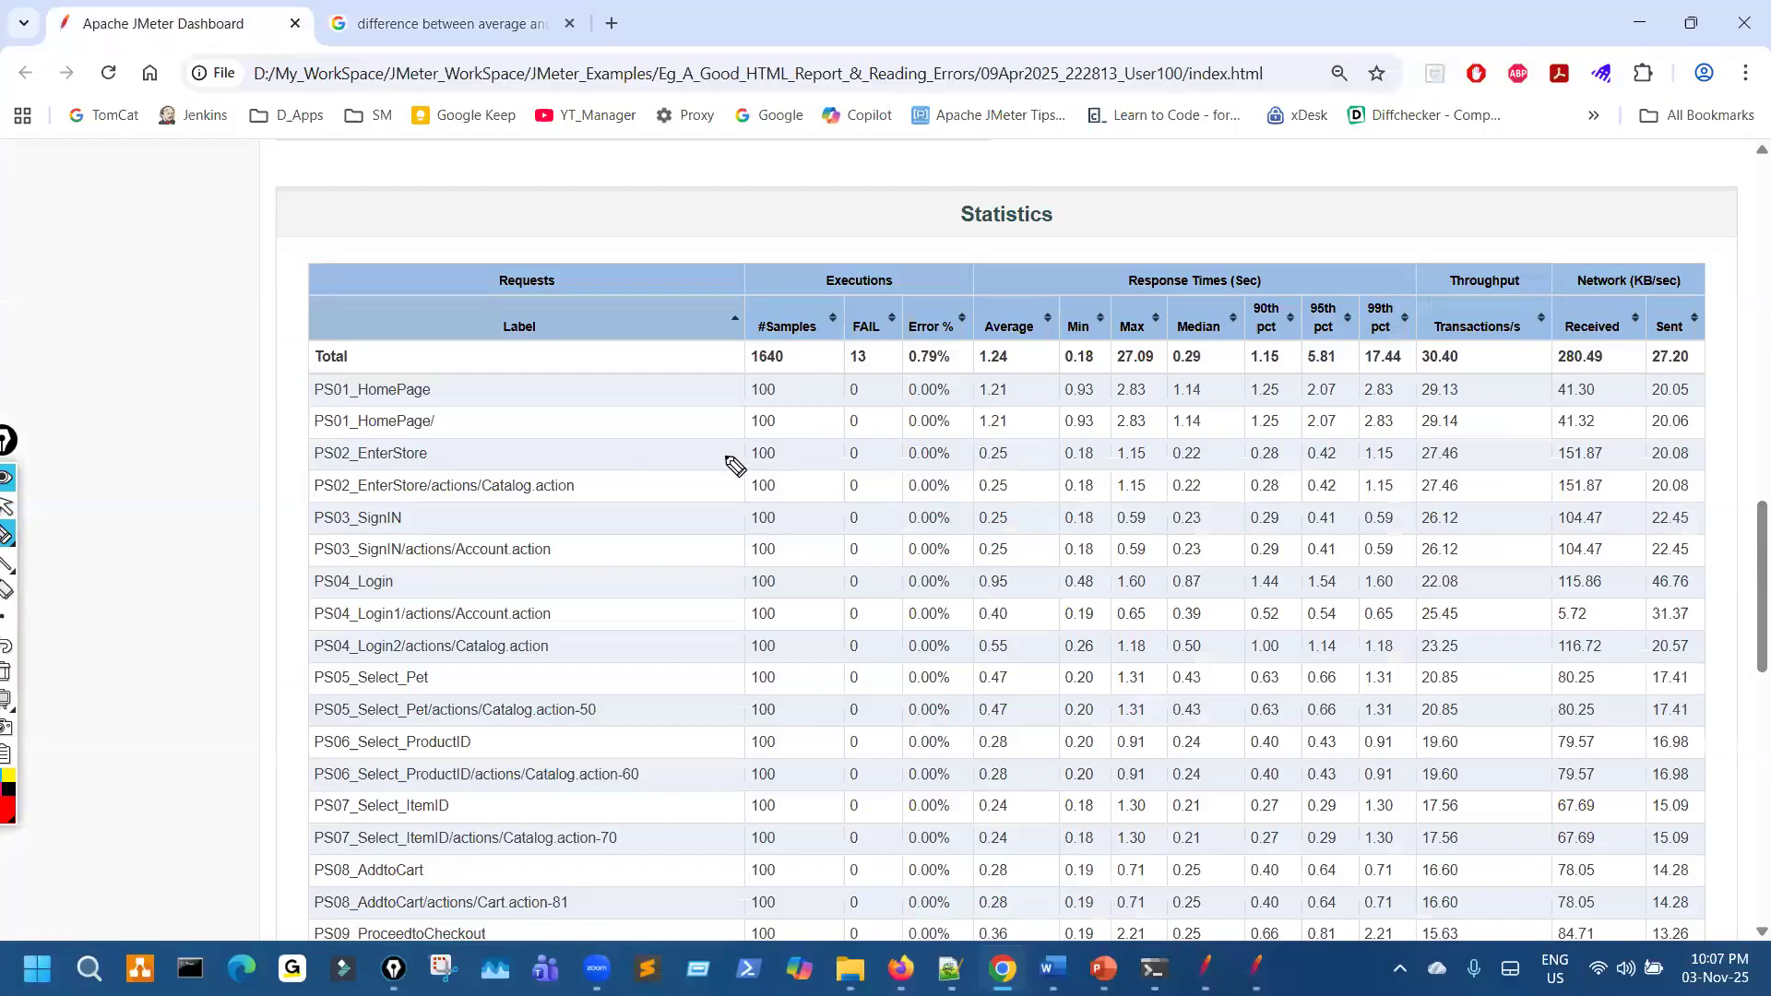
{"action": "left_click_drag", "start_coordinate": [724, 417], "coordinate": [748, 399]}
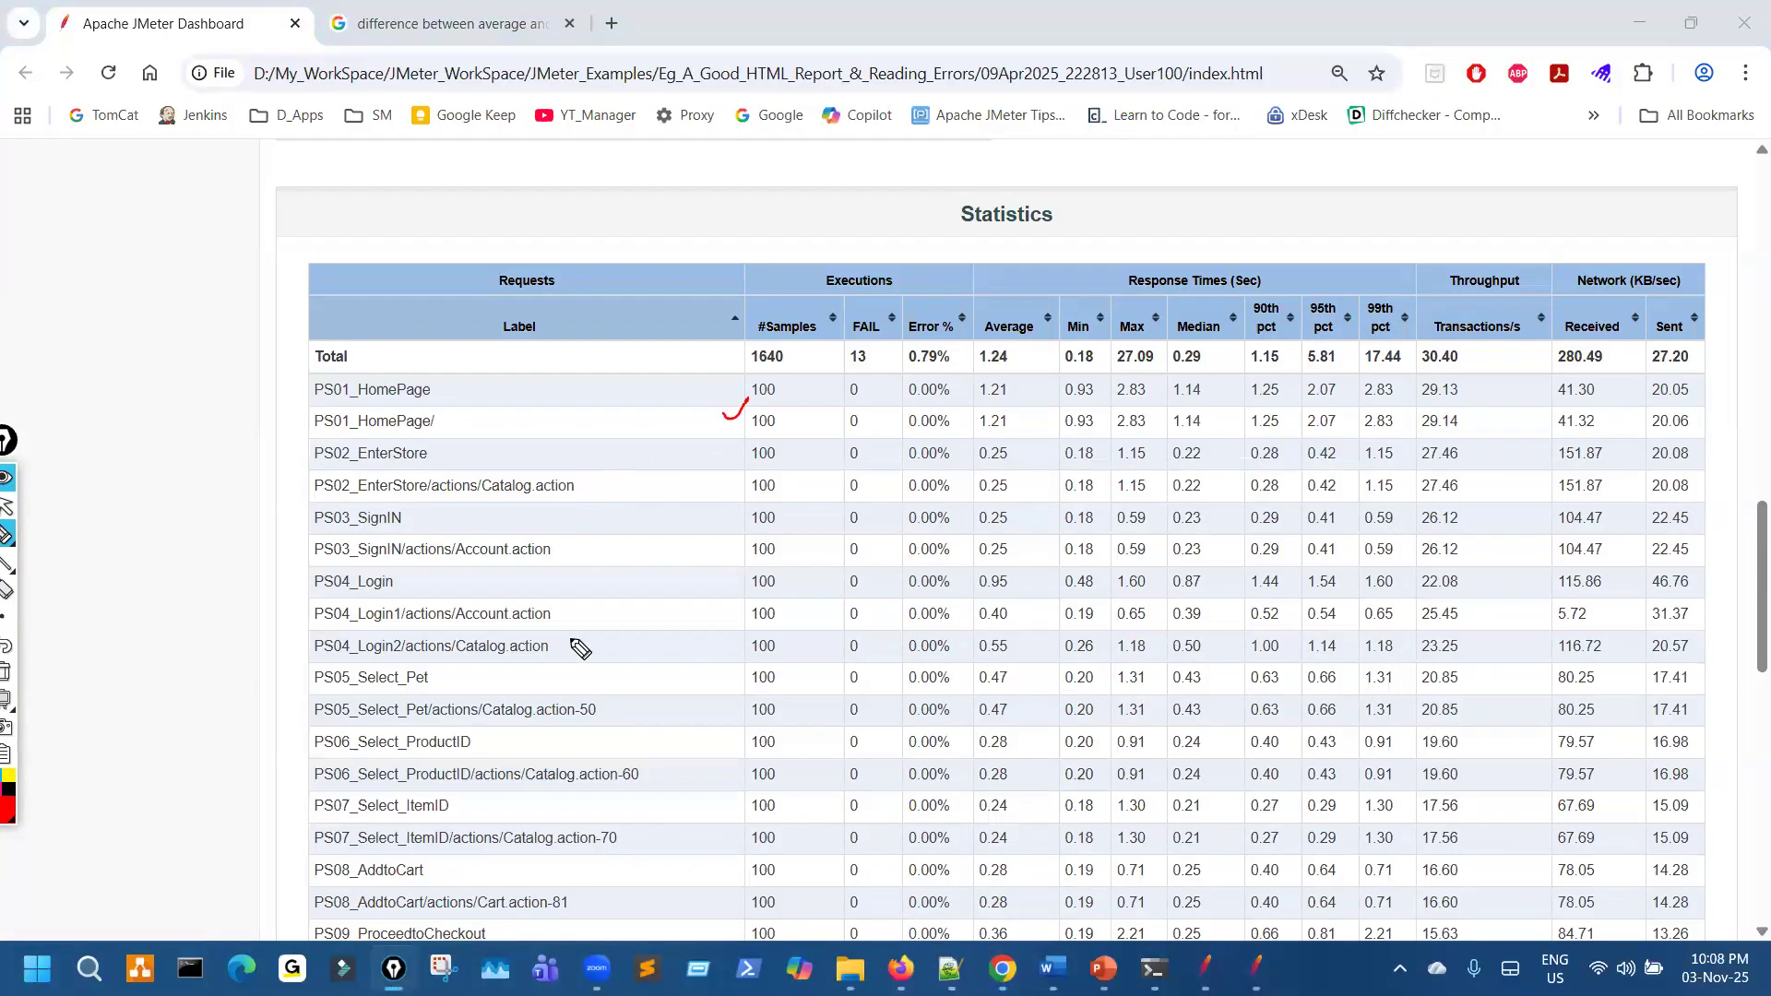
{"action": "key", "text": "ctrl+shift+7"}
{"action": "key", "text": "ctrl+shift+2"}
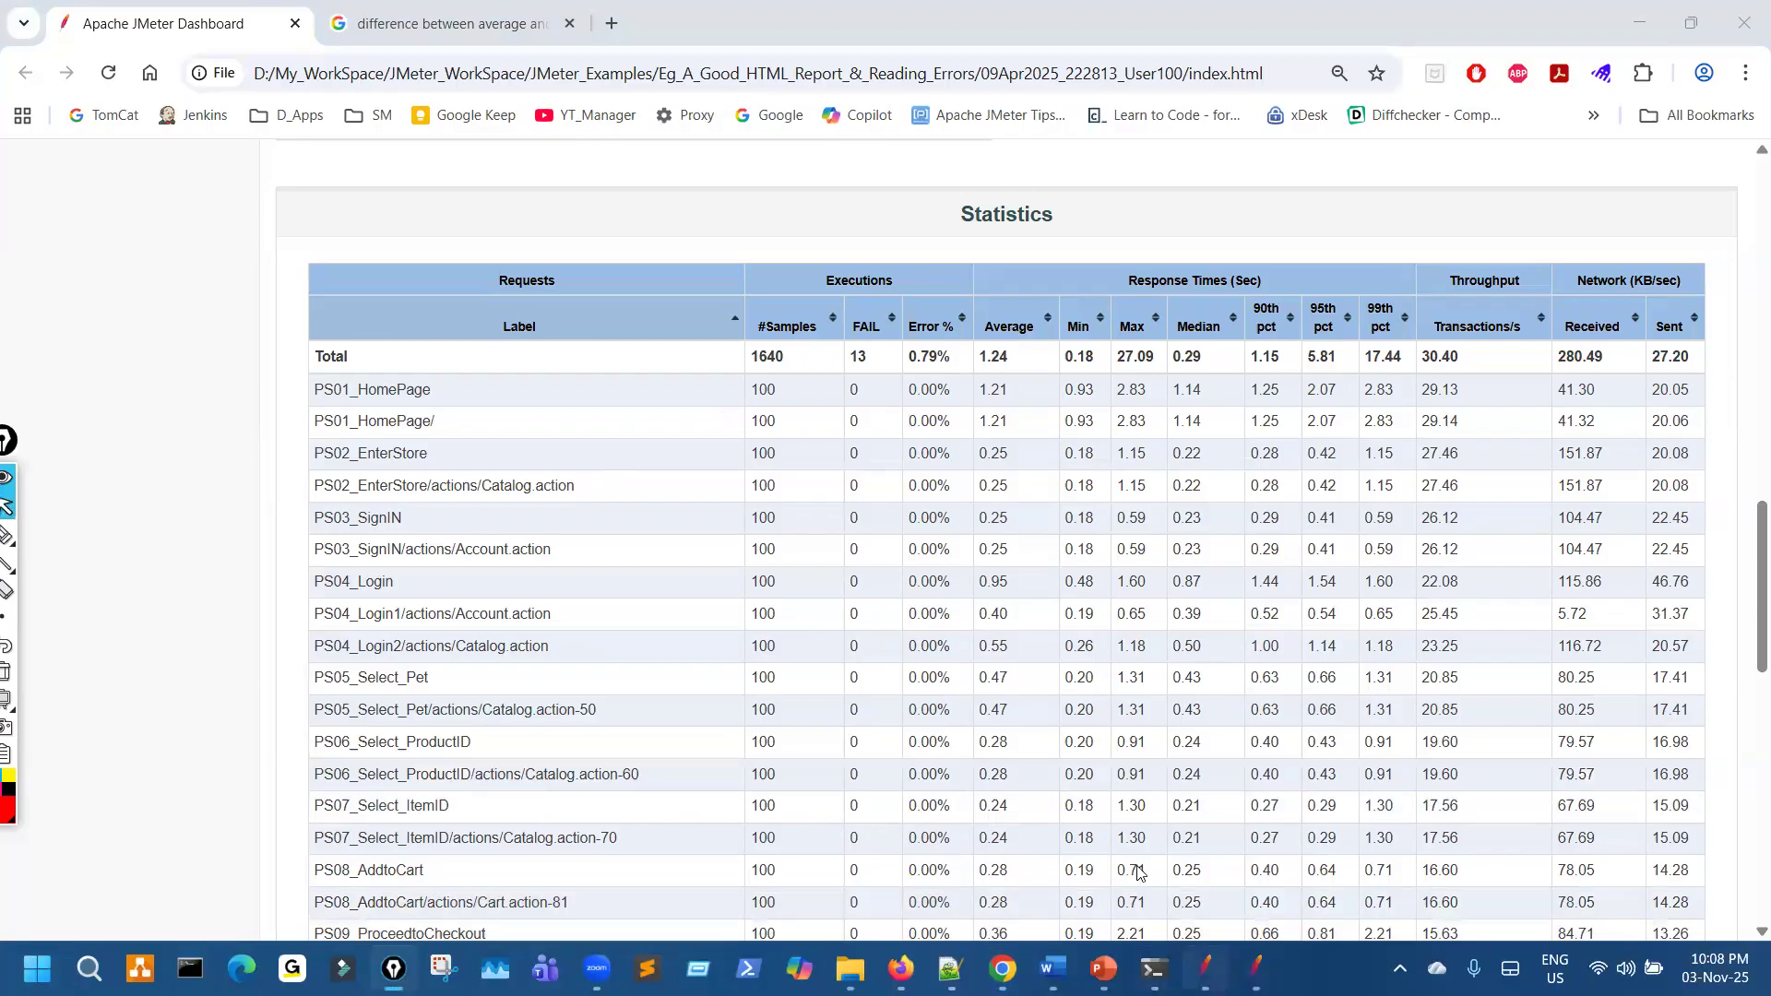
Return to View Results in Table in JMeter, mark the listener title and the Filename field, and clear the marks
{"action": "left_click", "coordinate": [1202, 965]}
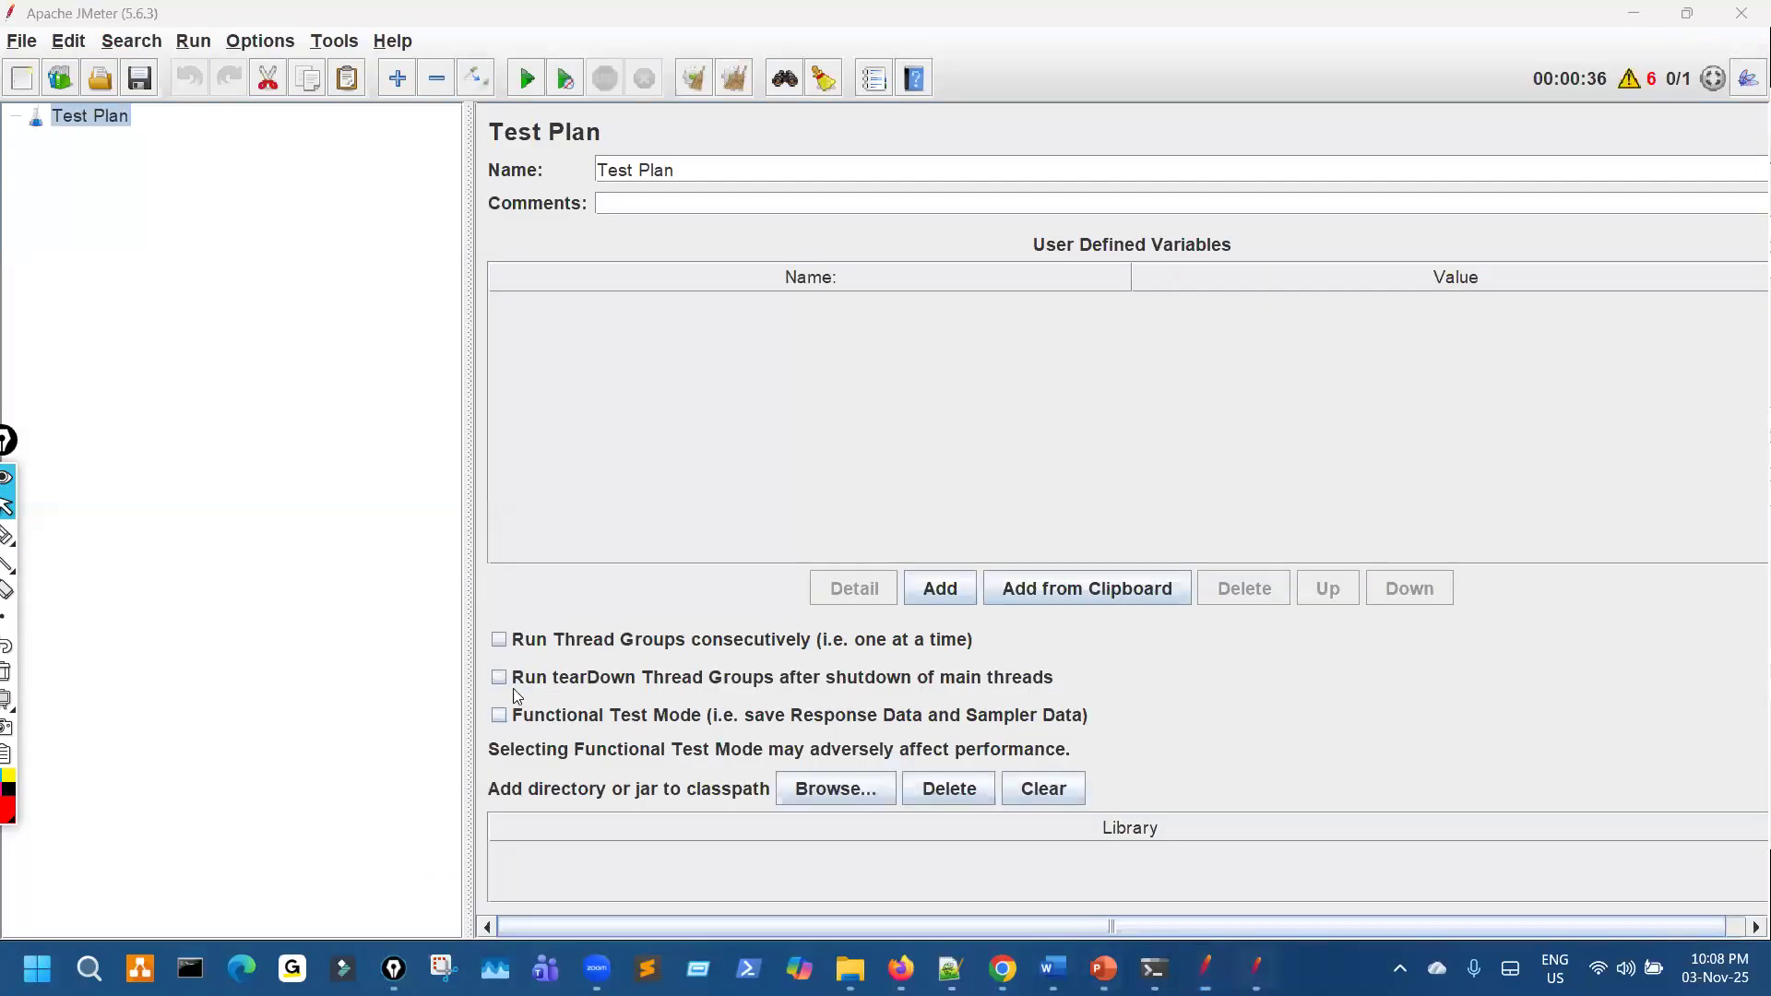
{"action": "key", "text": "alt+Tab"}
{"action": "left_click", "coordinate": [161, 906]}
{"action": "key", "text": "ctrl+shift+3"}
{"action": "left_click_drag", "start_coordinate": [994, 246], "coordinate": [933, 266]}
{"action": "left_click_drag", "start_coordinate": [468, 111], "coordinate": [545, 153]}
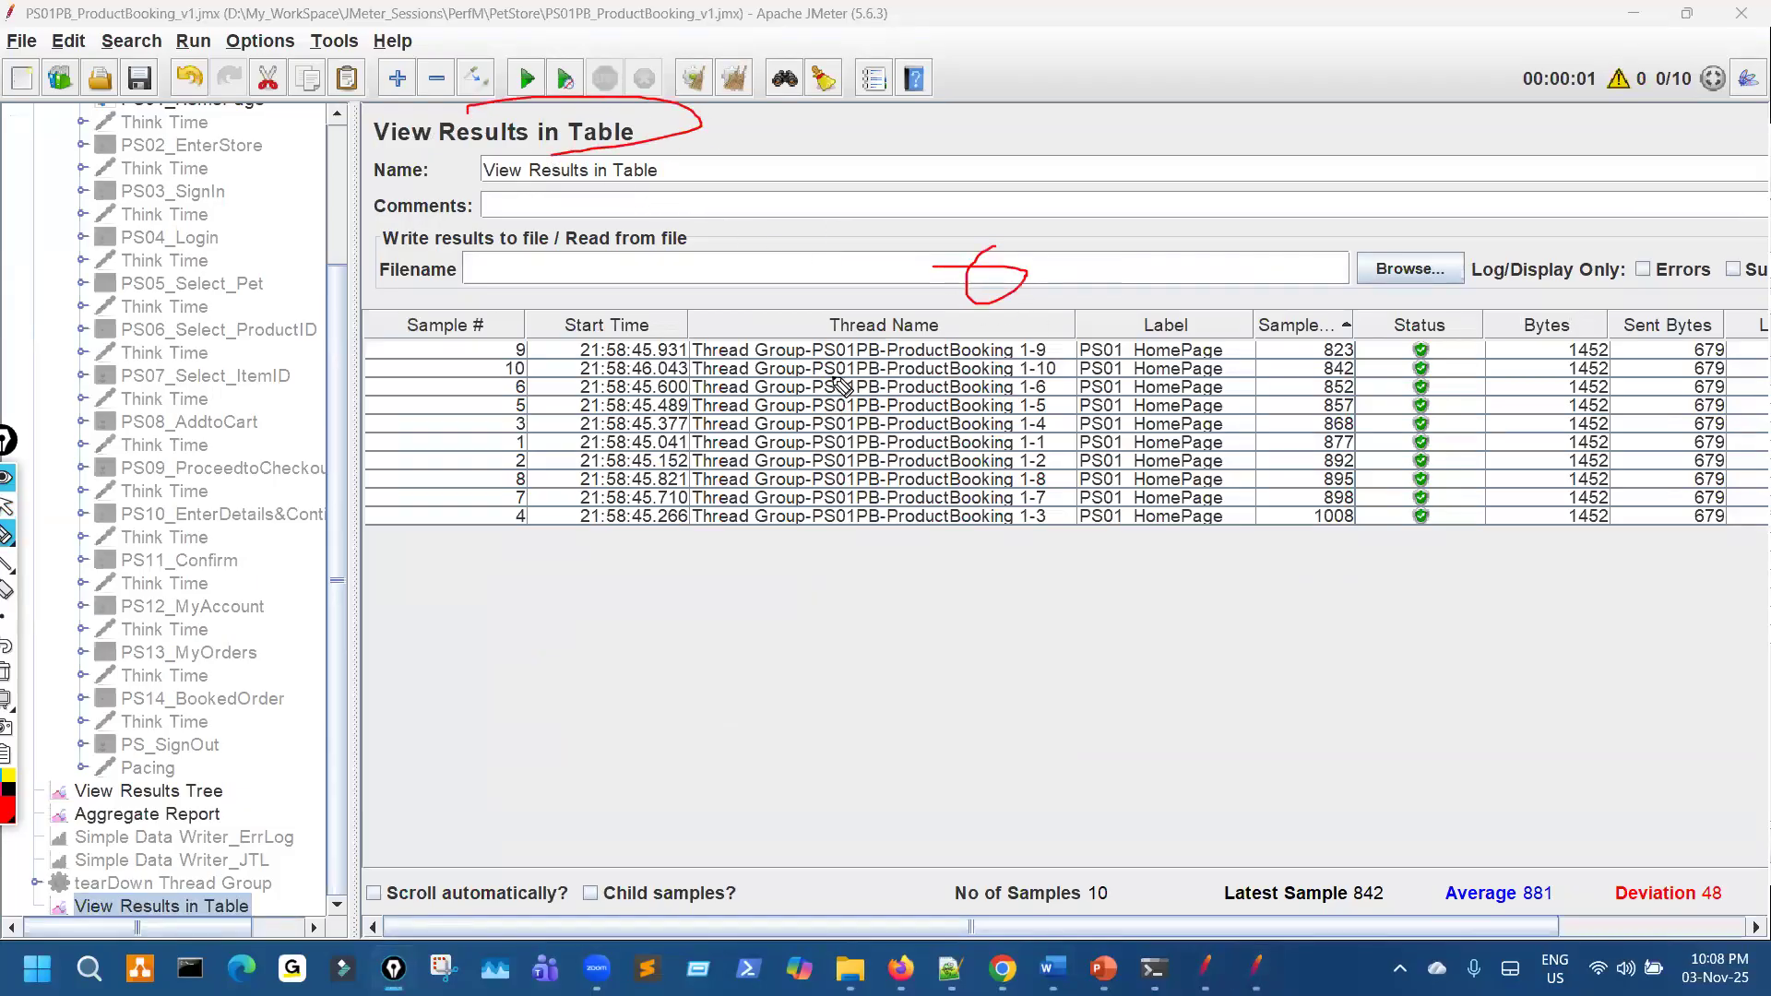
{"action": "mouse_move", "coordinate": [548, 107]}
{"action": "left_mouse_down"}
{"action": "mouse_move", "coordinate": [452, 115]}
{"action": "mouse_move", "coordinate": [614, 198]}
{"action": "mouse_move", "coordinate": [605, 134]}
{"action": "mouse_move", "coordinate": [749, 133]}
{"action": "left_mouse_up"}
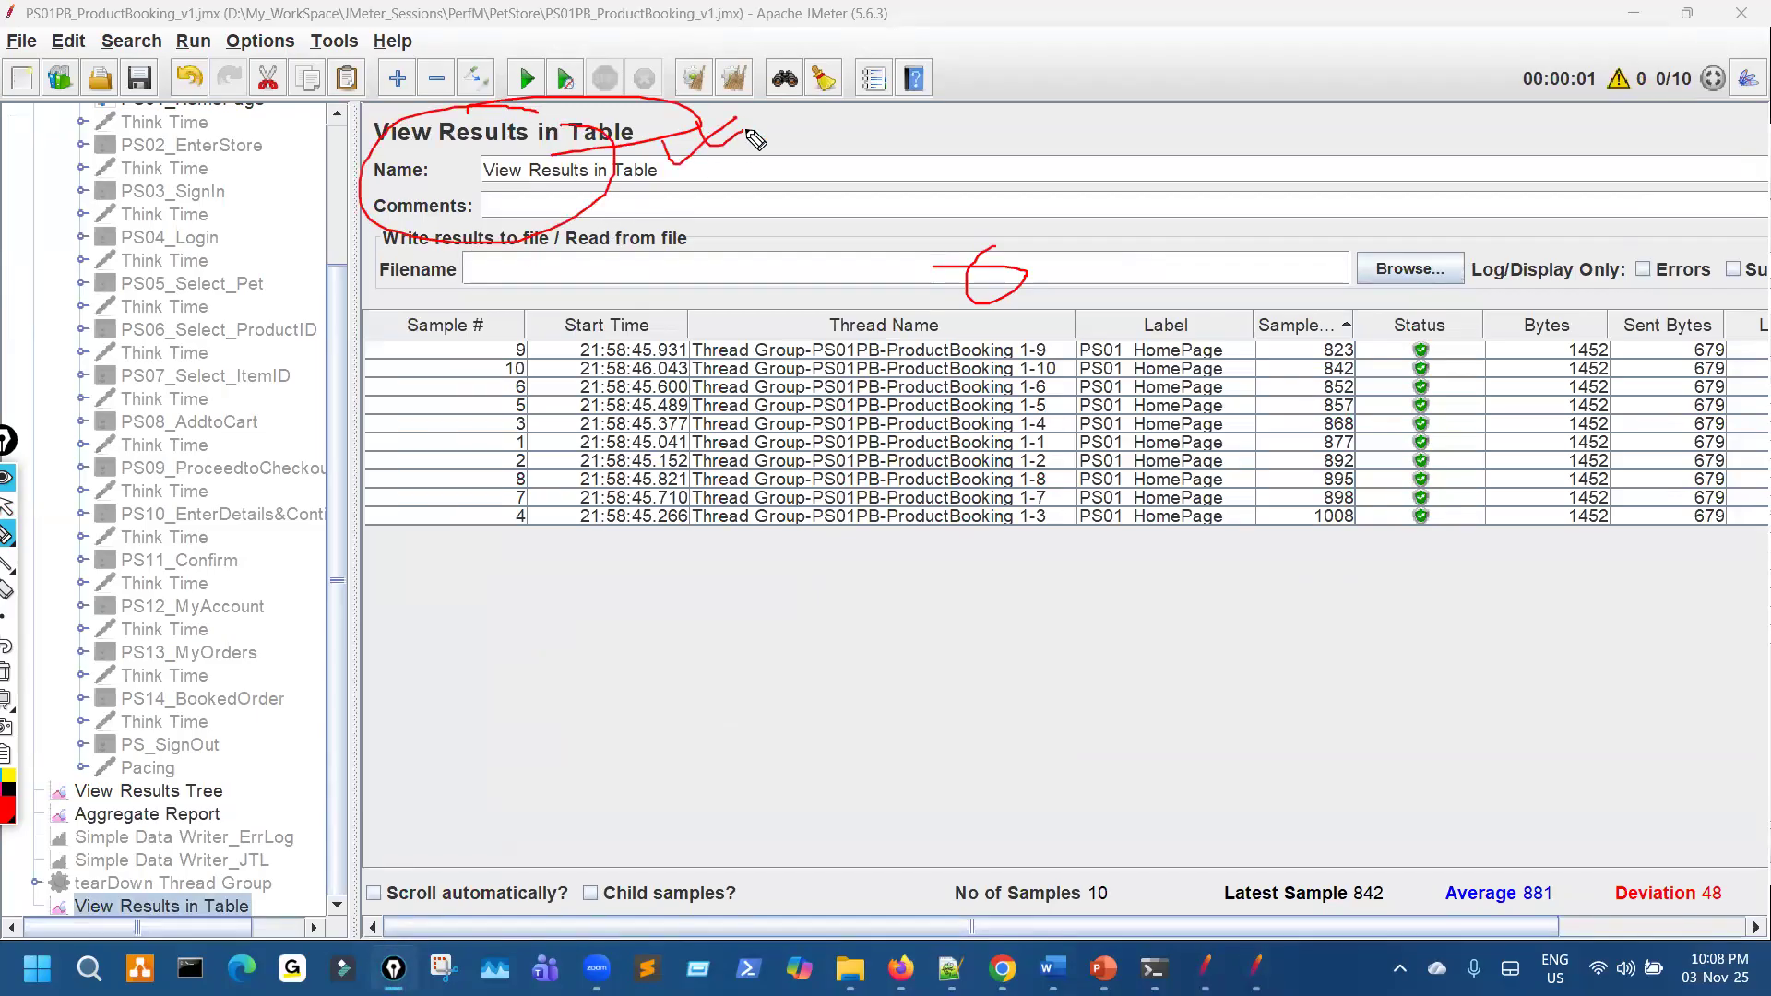
{"action": "key", "text": "ctrl+shift+7"}
{"action": "key", "text": "ctrl+shift+2"}
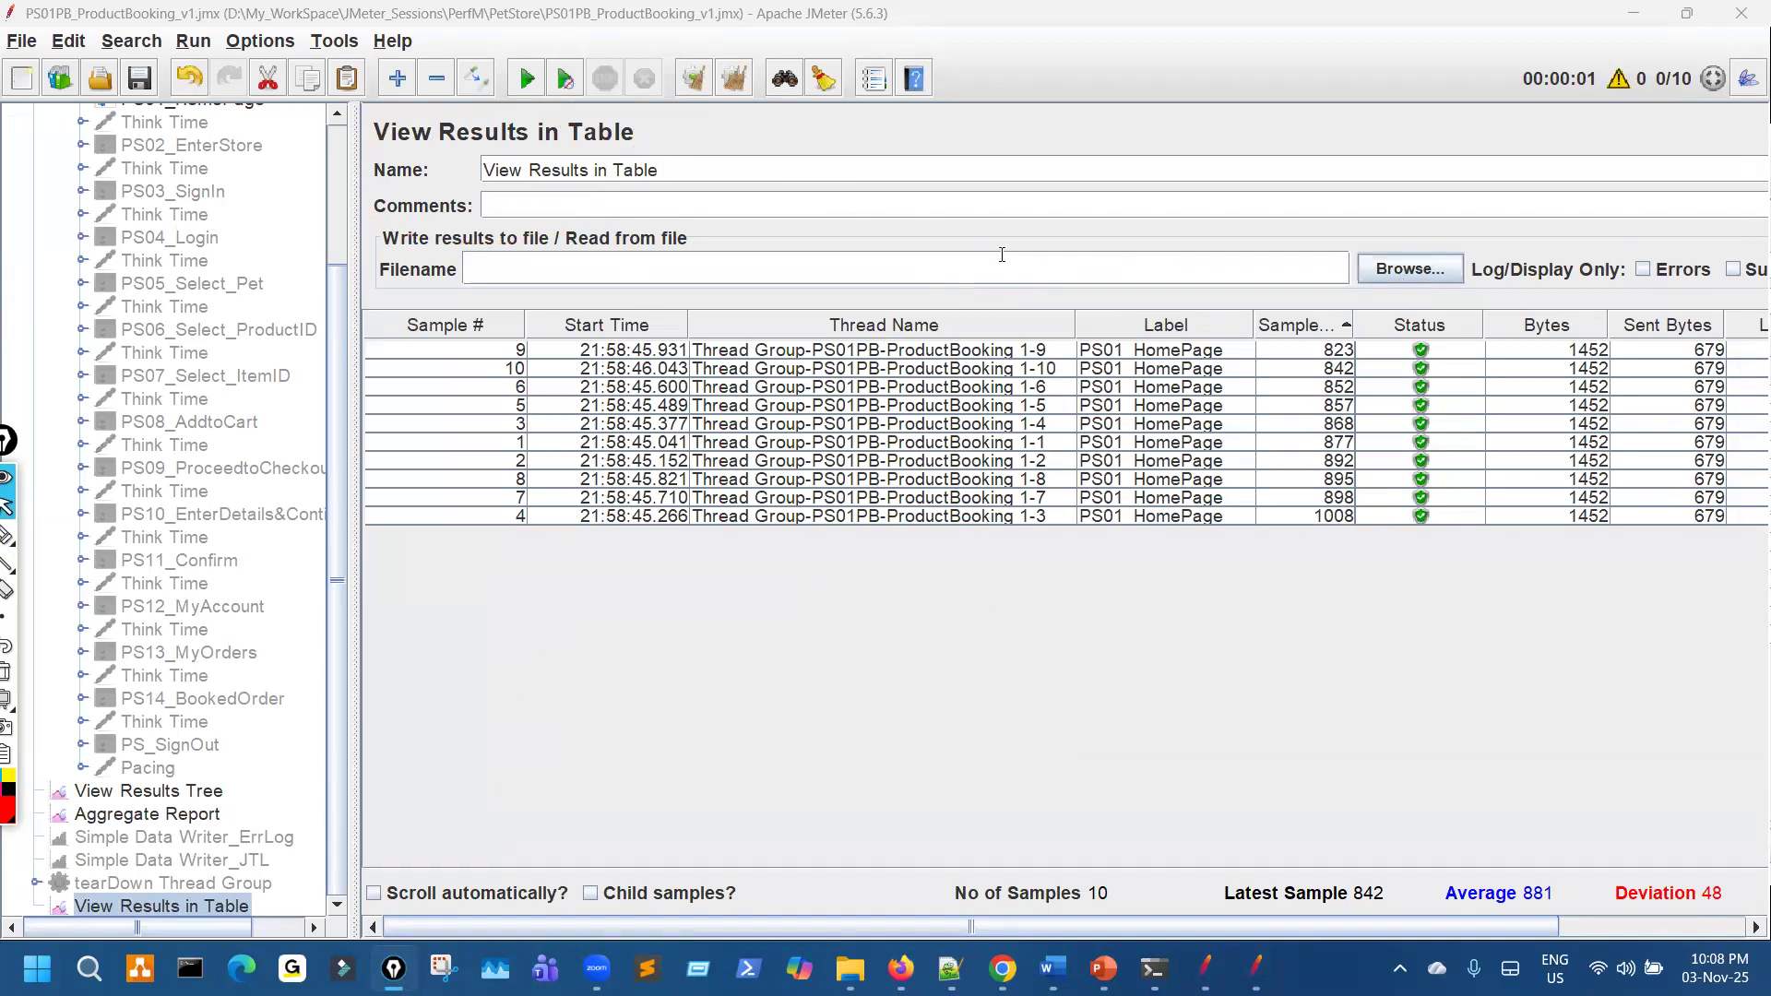
Empty the results table and load 2025Oct30_215908_Users10.jtl from the TestResults/PS01PB folder into View Results in Table
{"action": "left_click", "coordinate": [694, 79]}
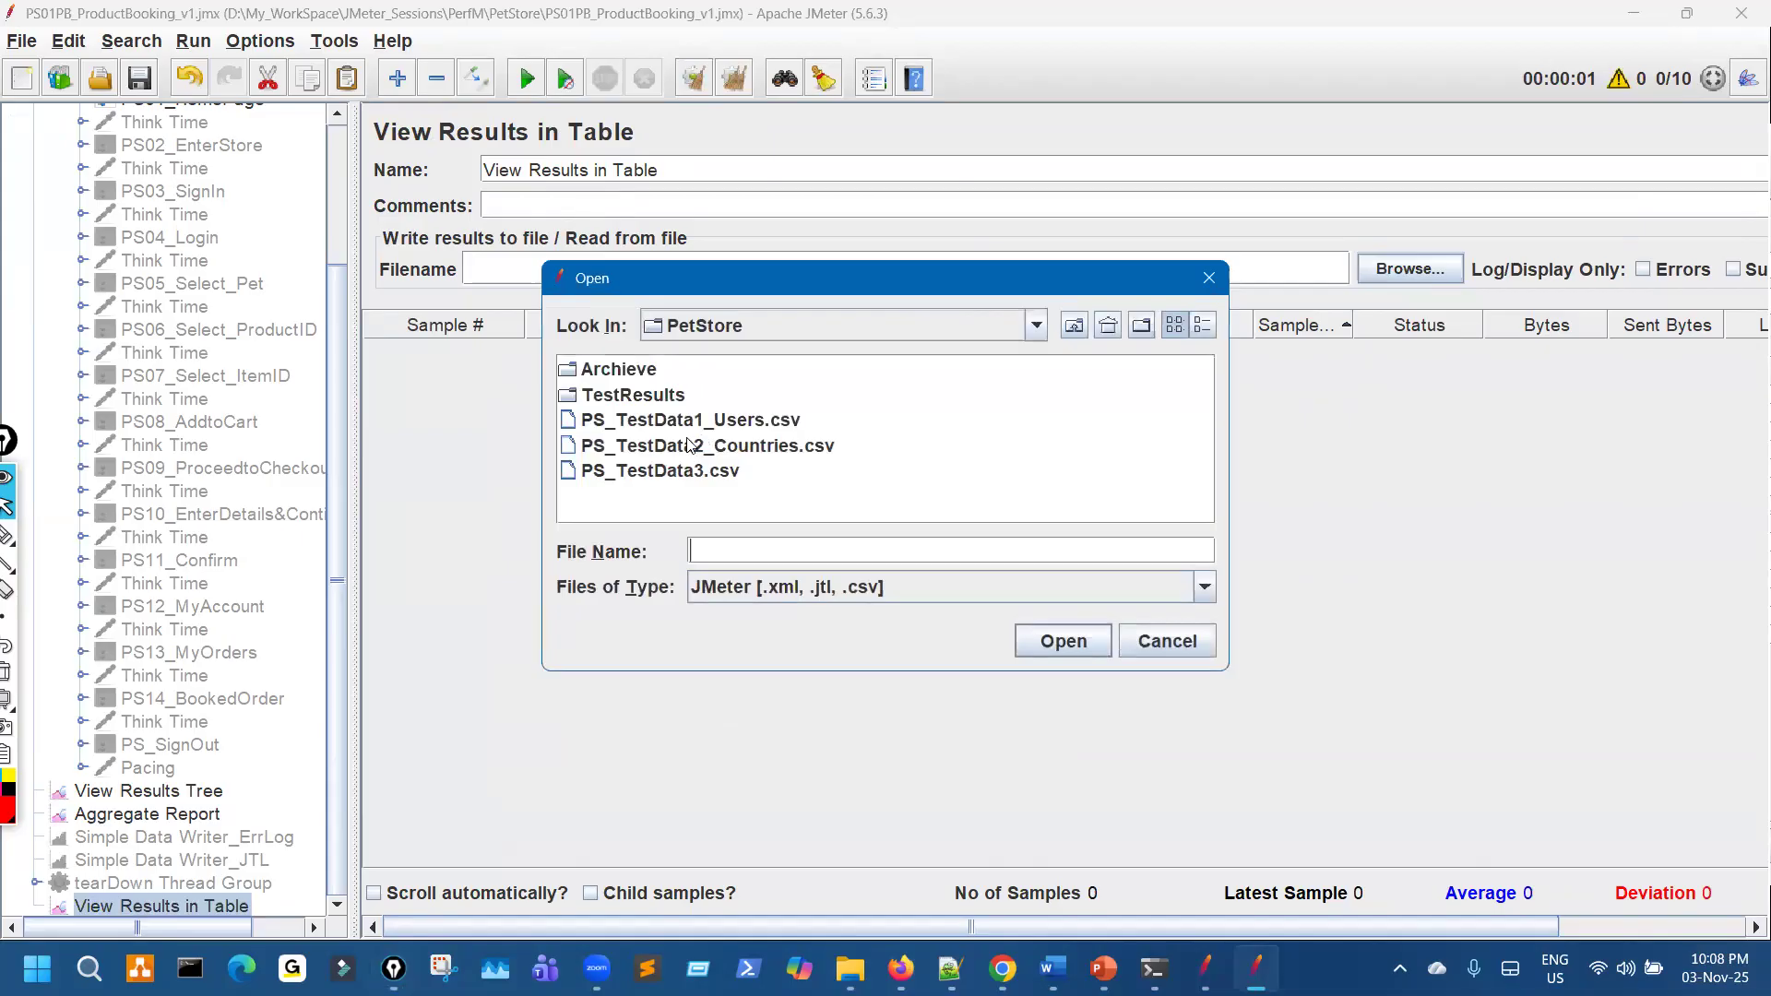
{"action": "double_click", "coordinate": [665, 395]}
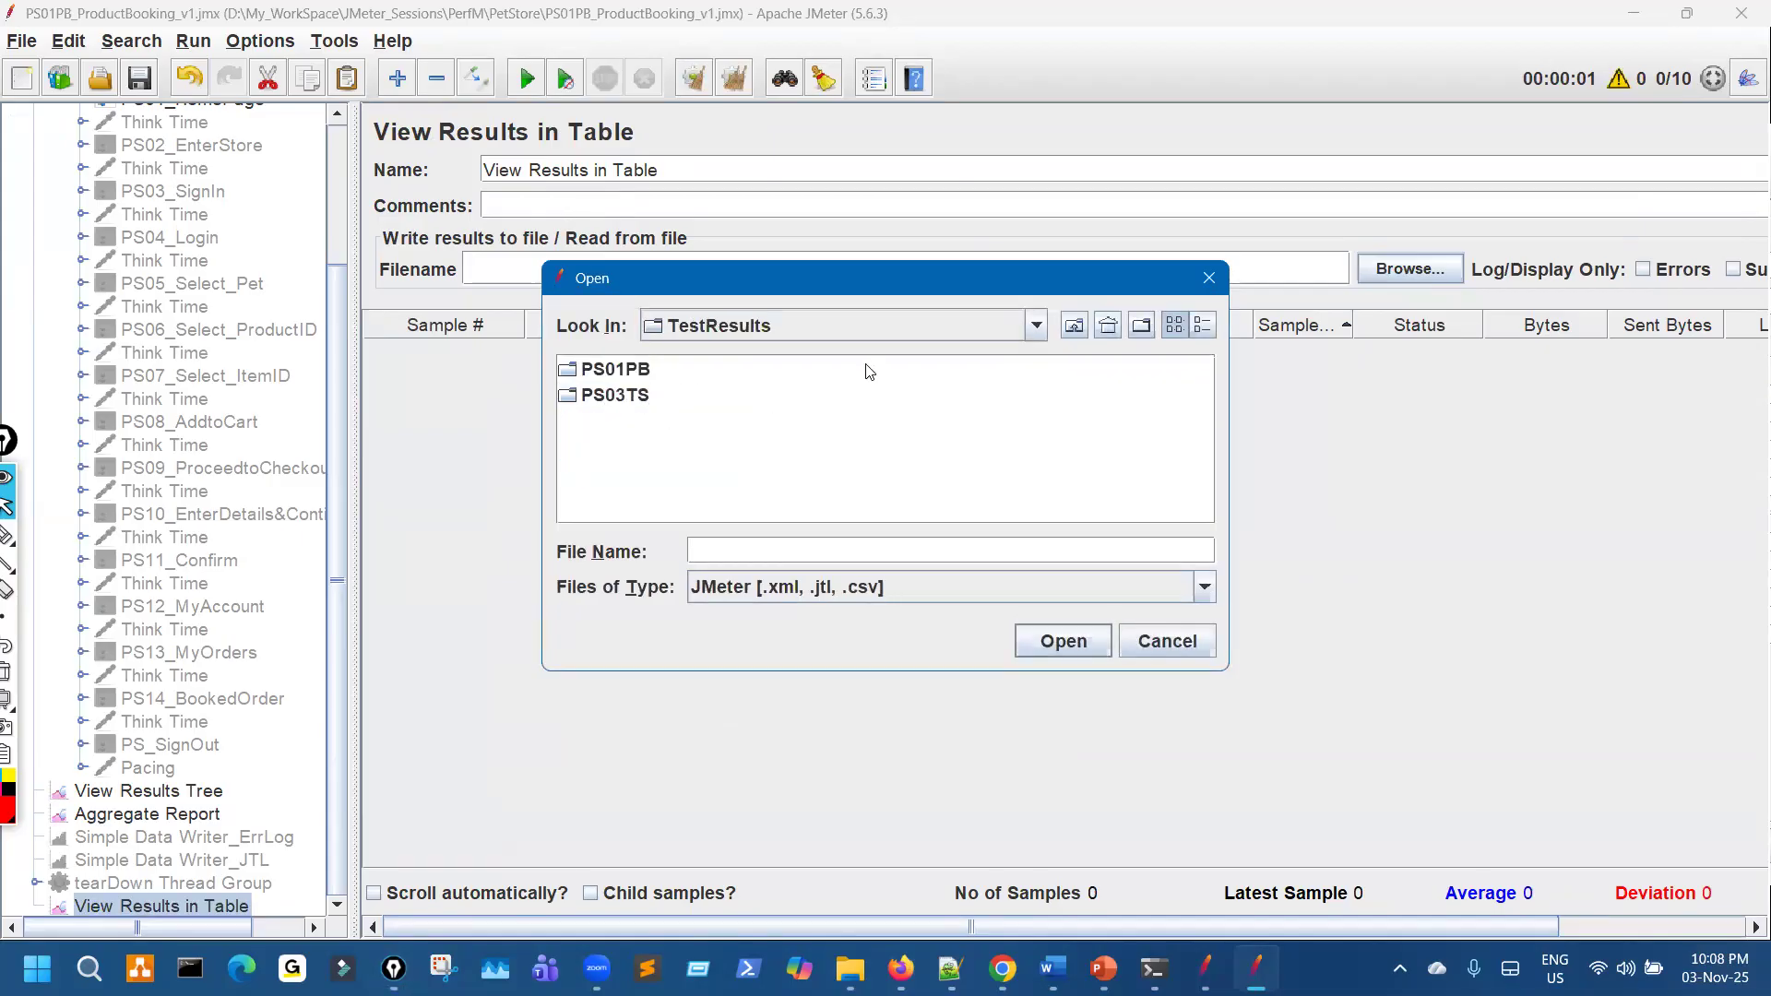
{"action": "double_click", "coordinate": [640, 375]}
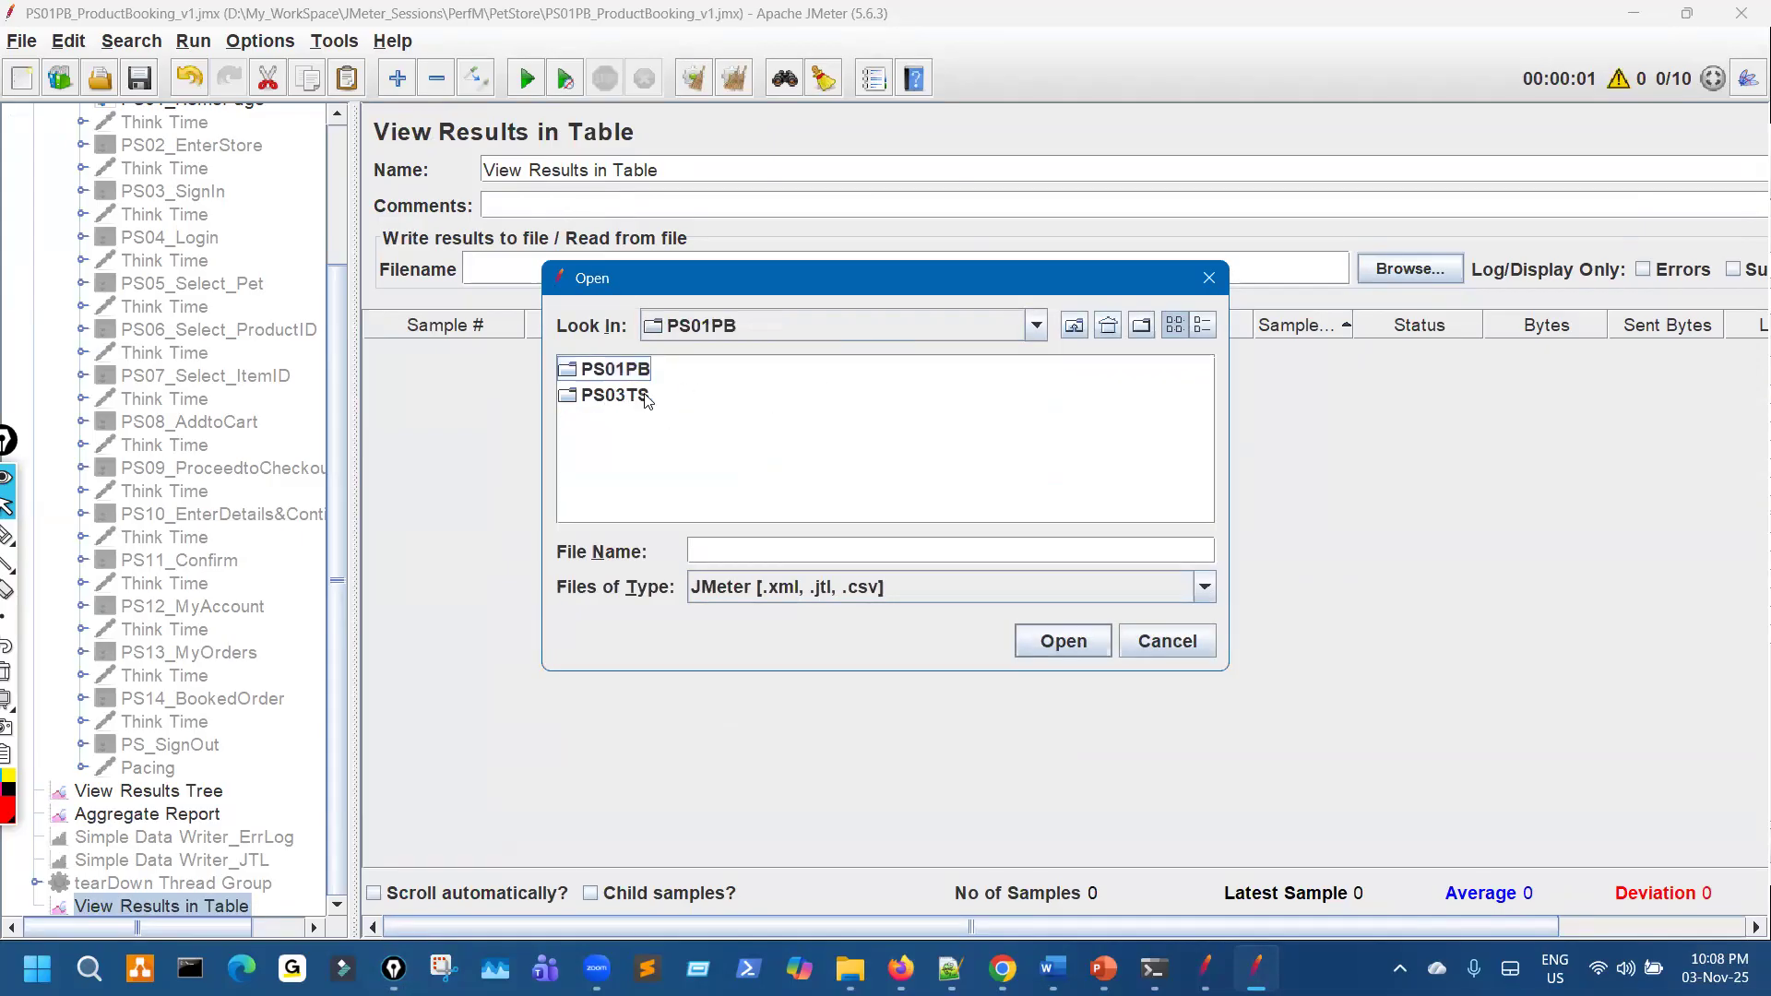
{"action": "left_click_drag", "start_coordinate": [744, 514], "coordinate": [994, 509]}
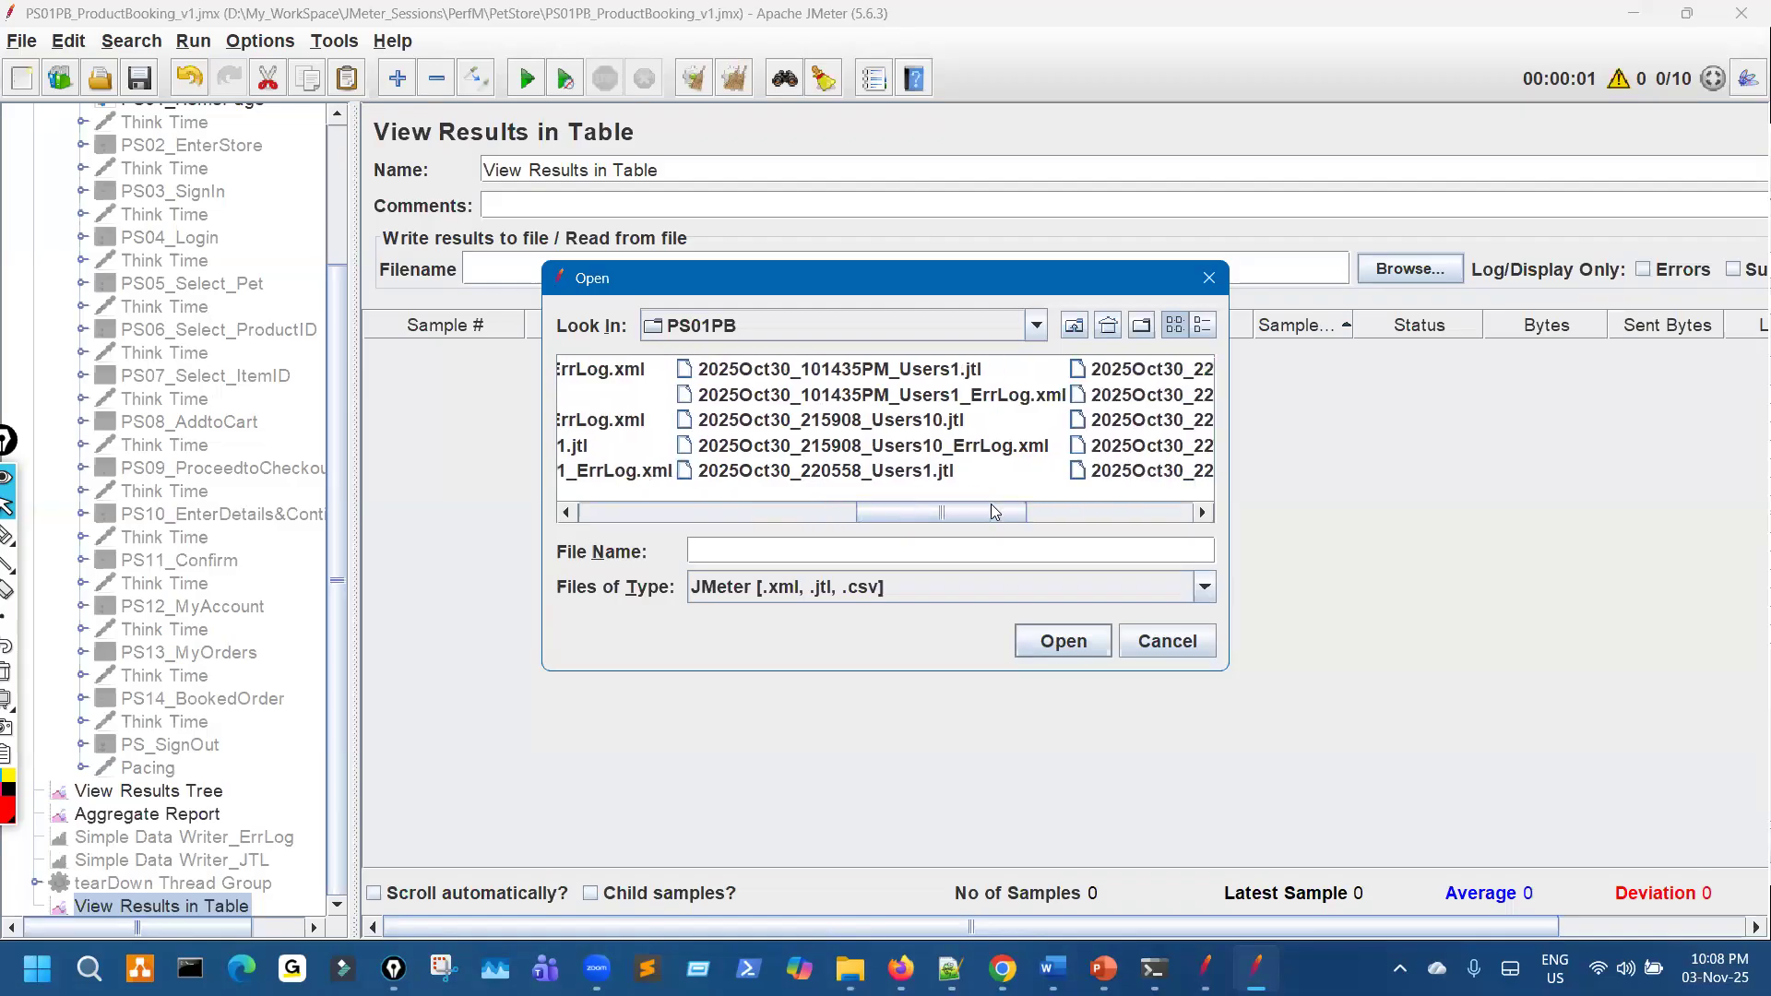
{"action": "left_click", "coordinate": [927, 420]}
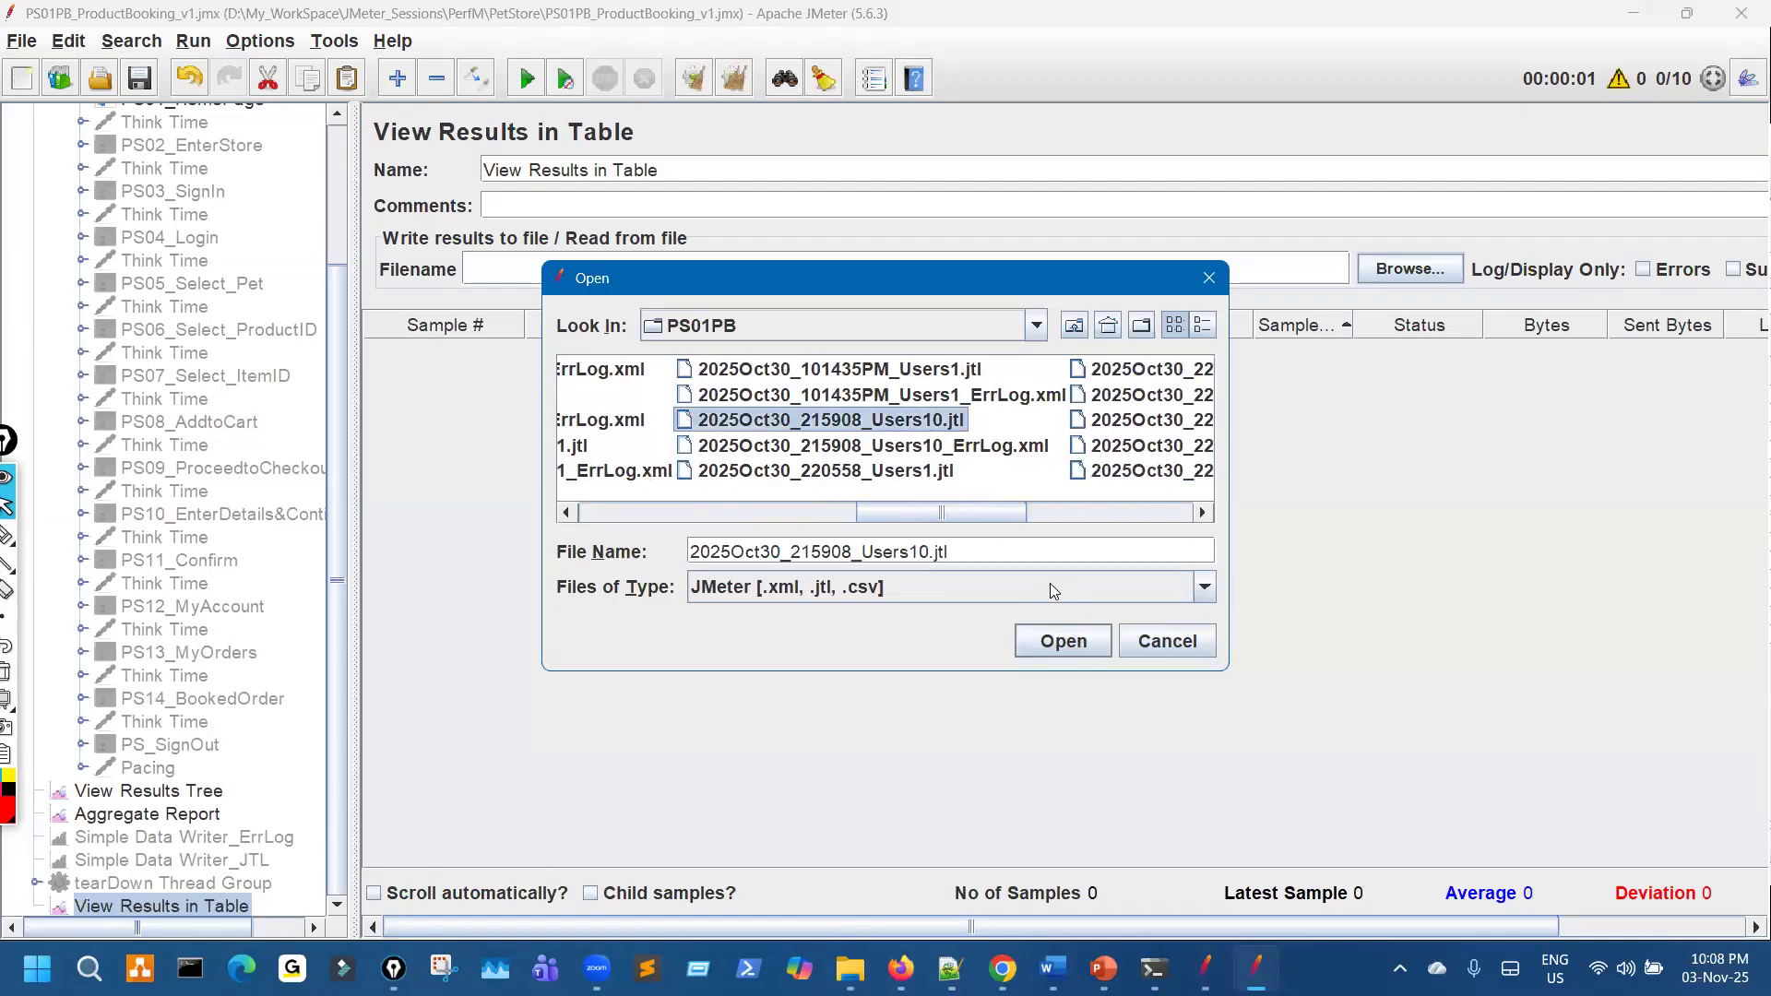
{"action": "key", "text": "Return"}
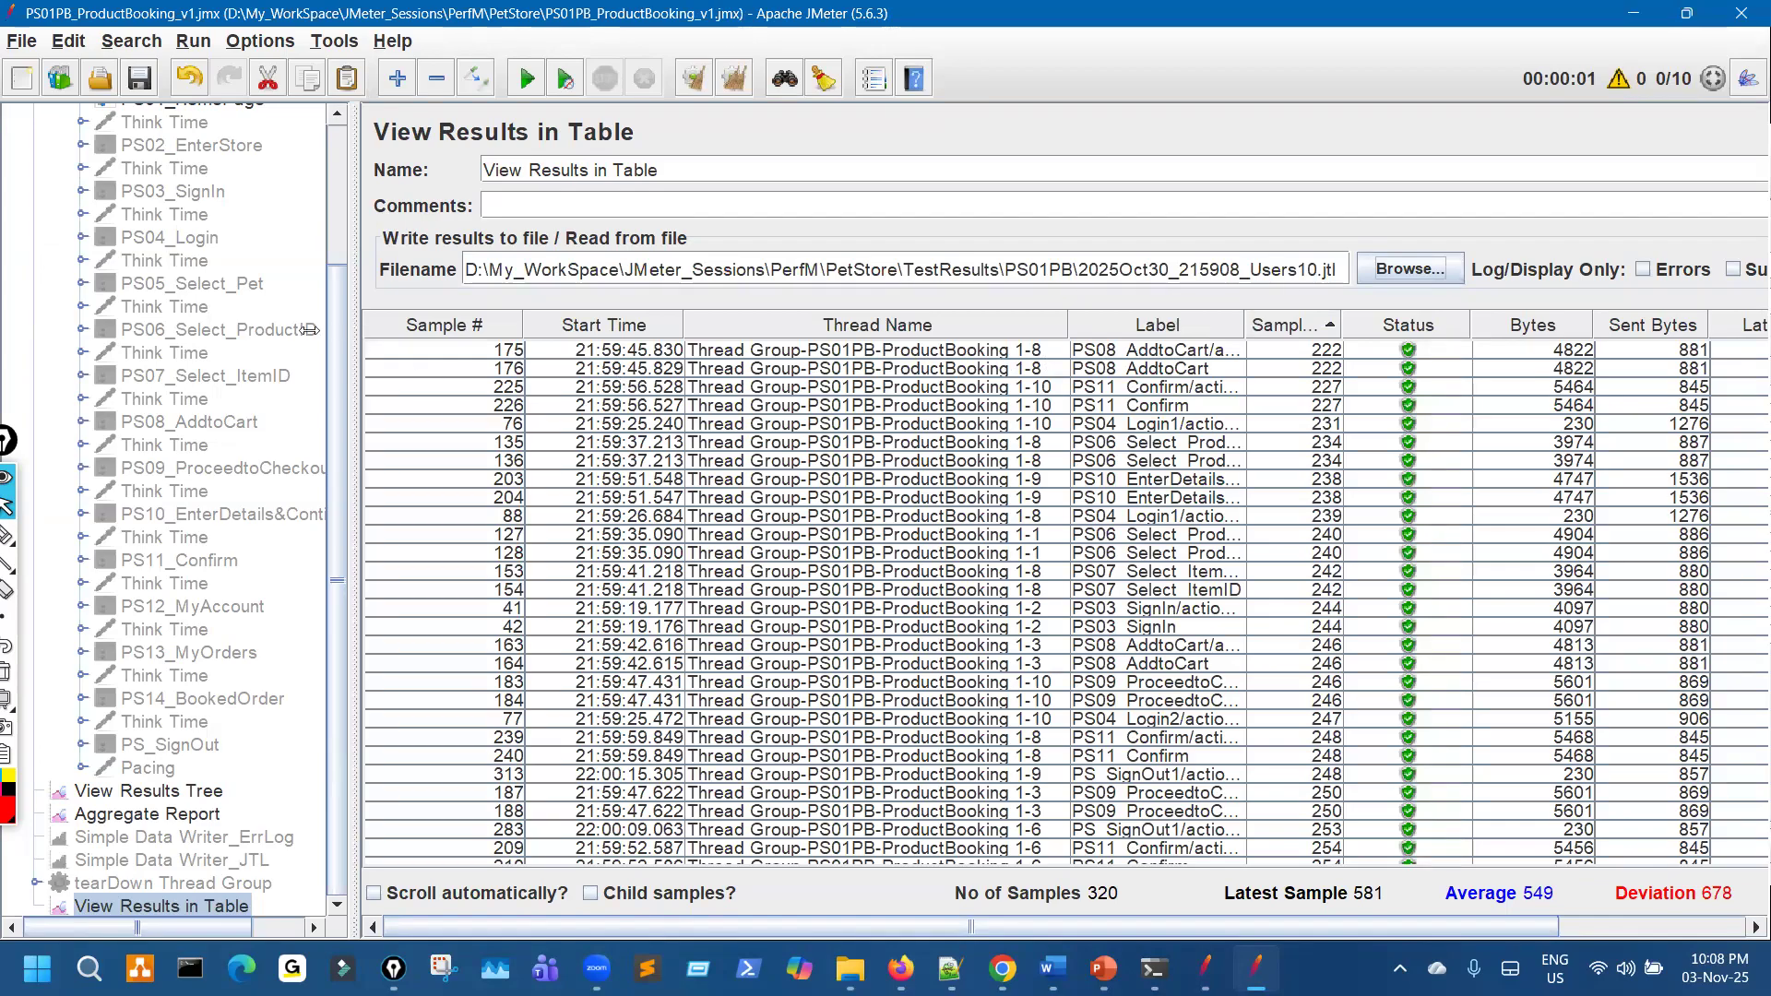
Widen the results pane and the Label column, and sort the samples by Label in ascending order
{"action": "left_click_drag", "start_coordinate": [310, 329], "coordinate": [126, 327]}
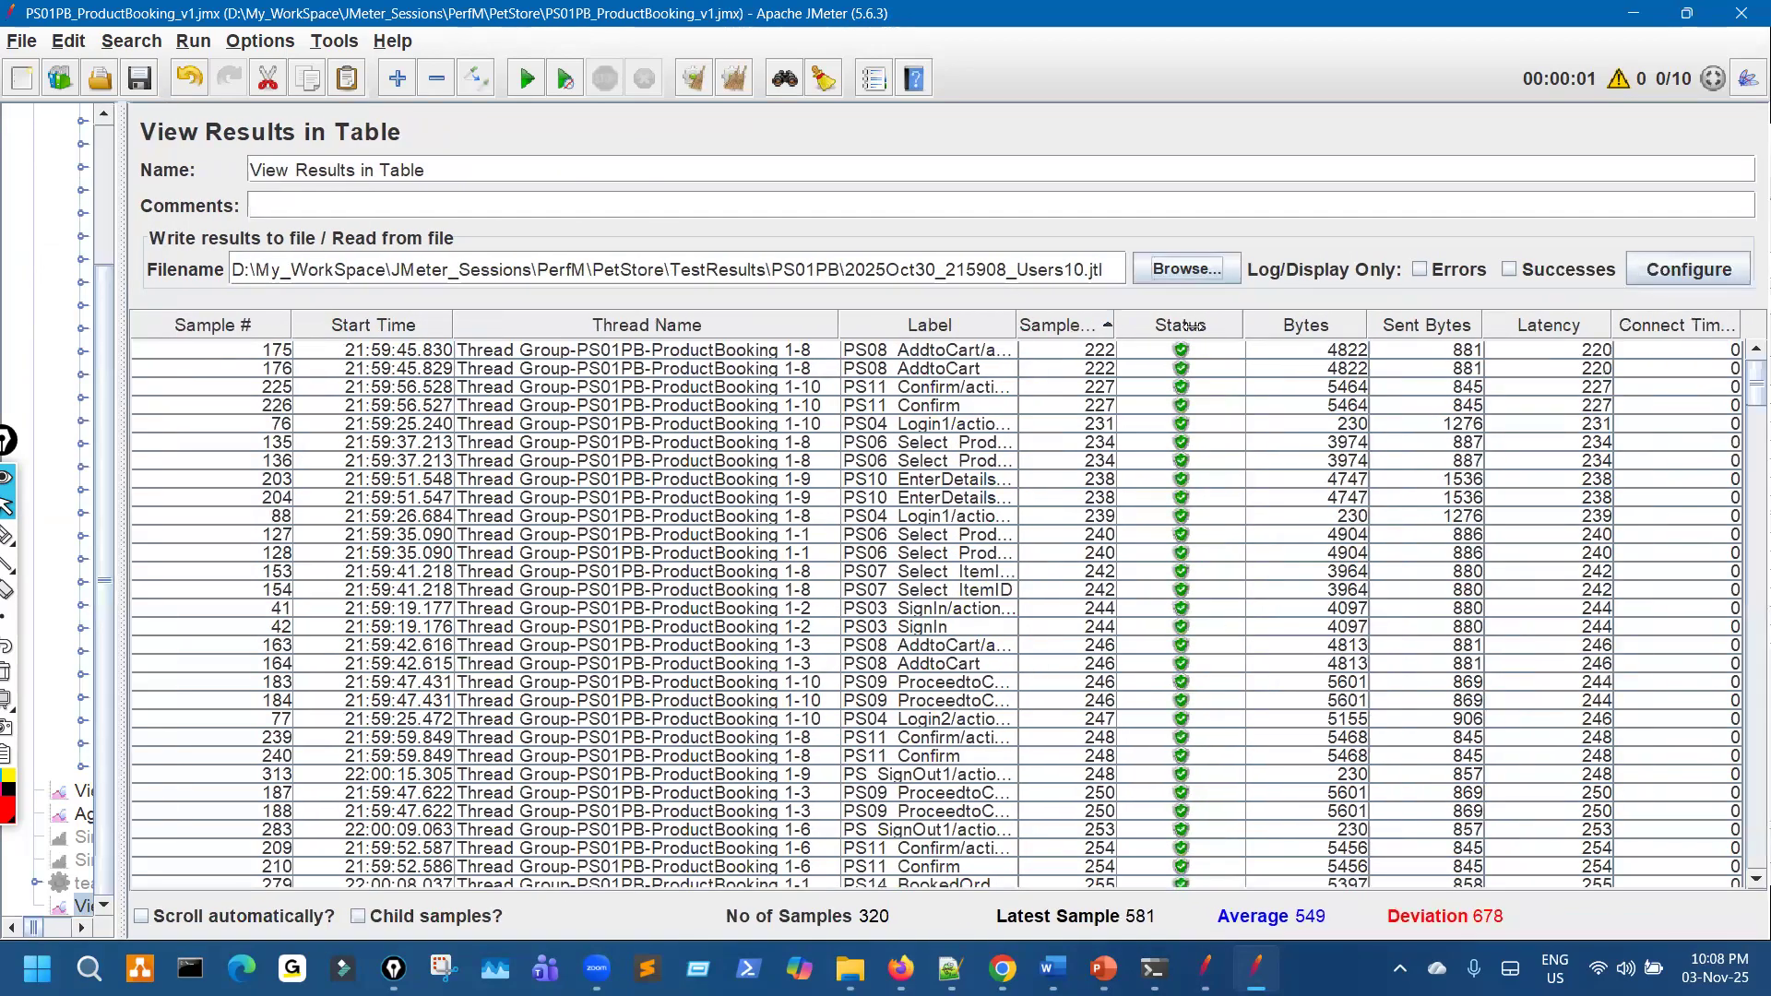
{"action": "left_click_drag", "start_coordinate": [1233, 326], "coordinate": [1199, 416]}
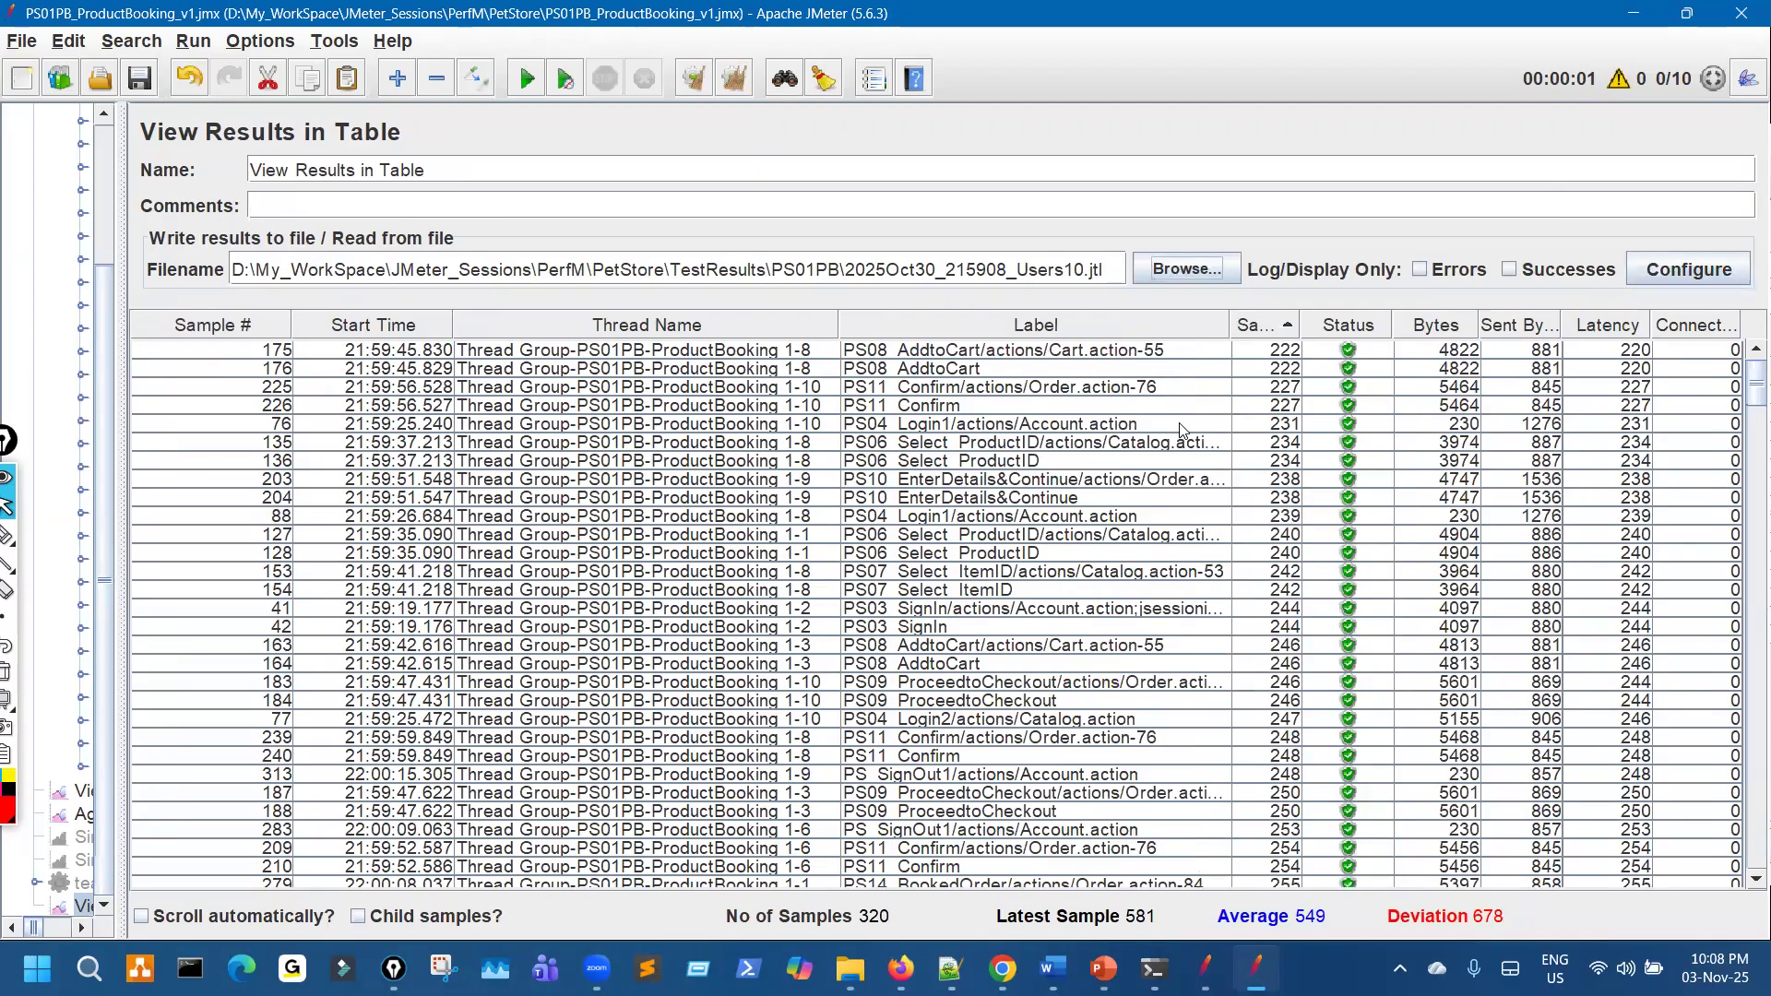
{"action": "left_click", "coordinate": [1105, 327]}
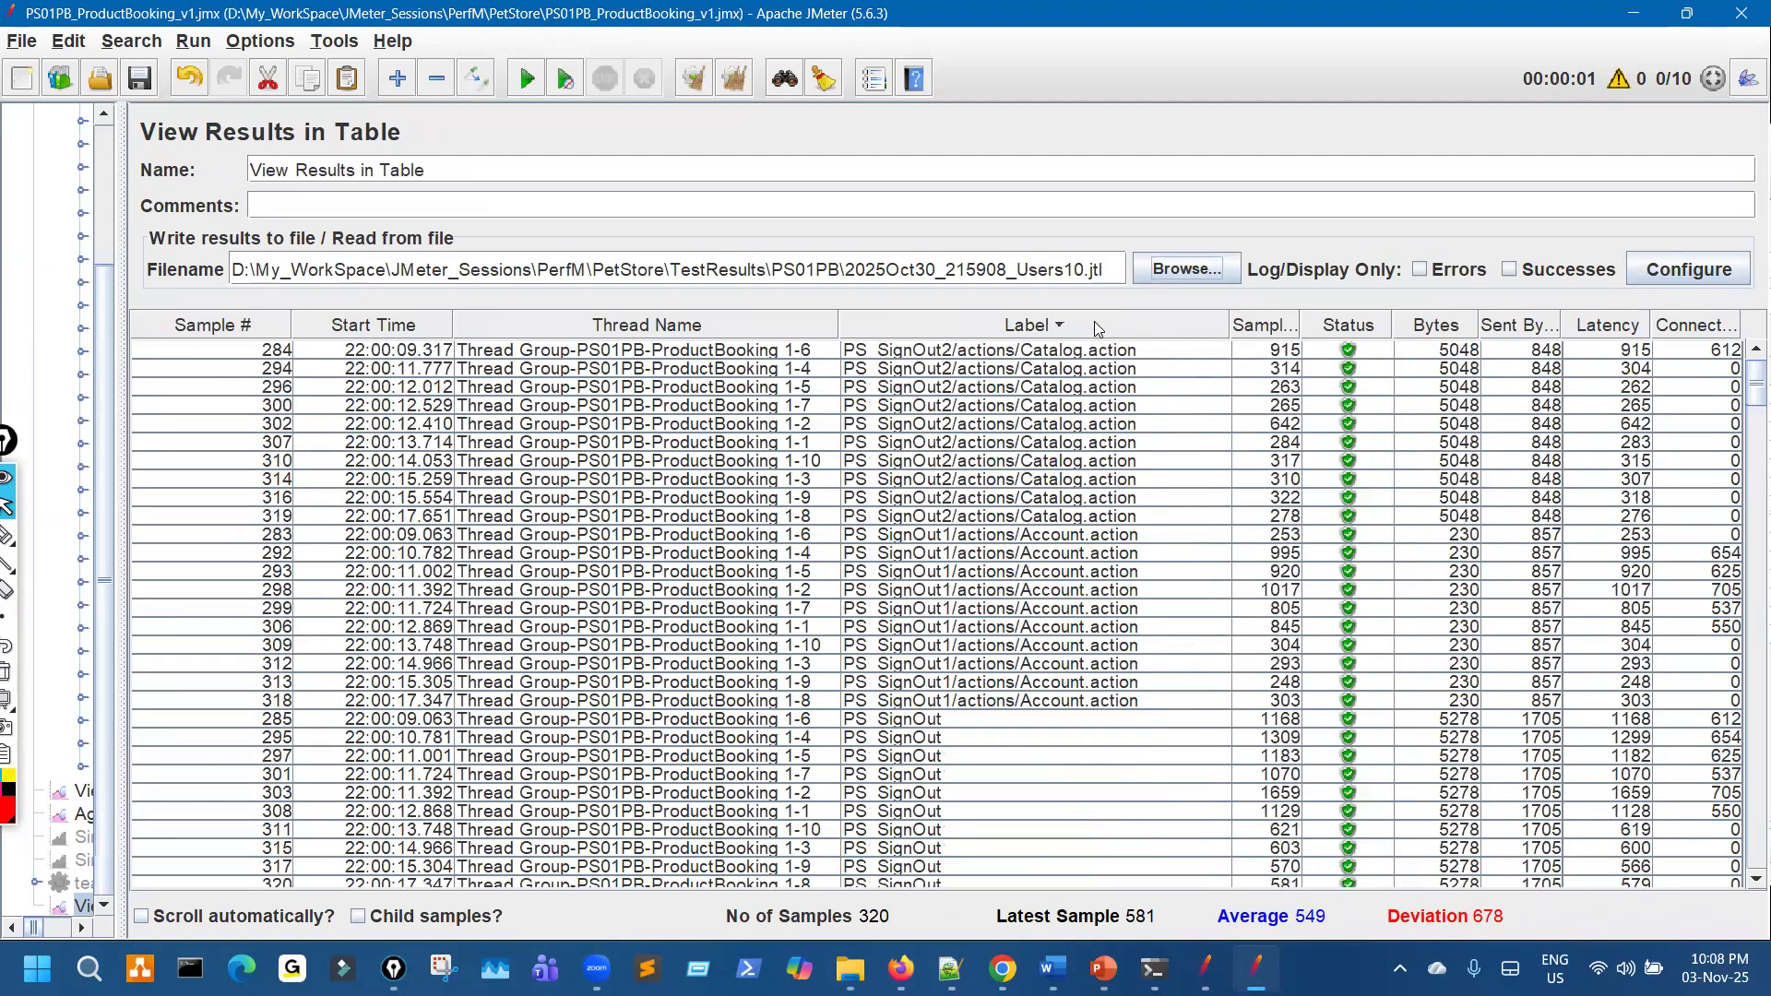
{"action": "left_click", "coordinate": [1034, 334]}
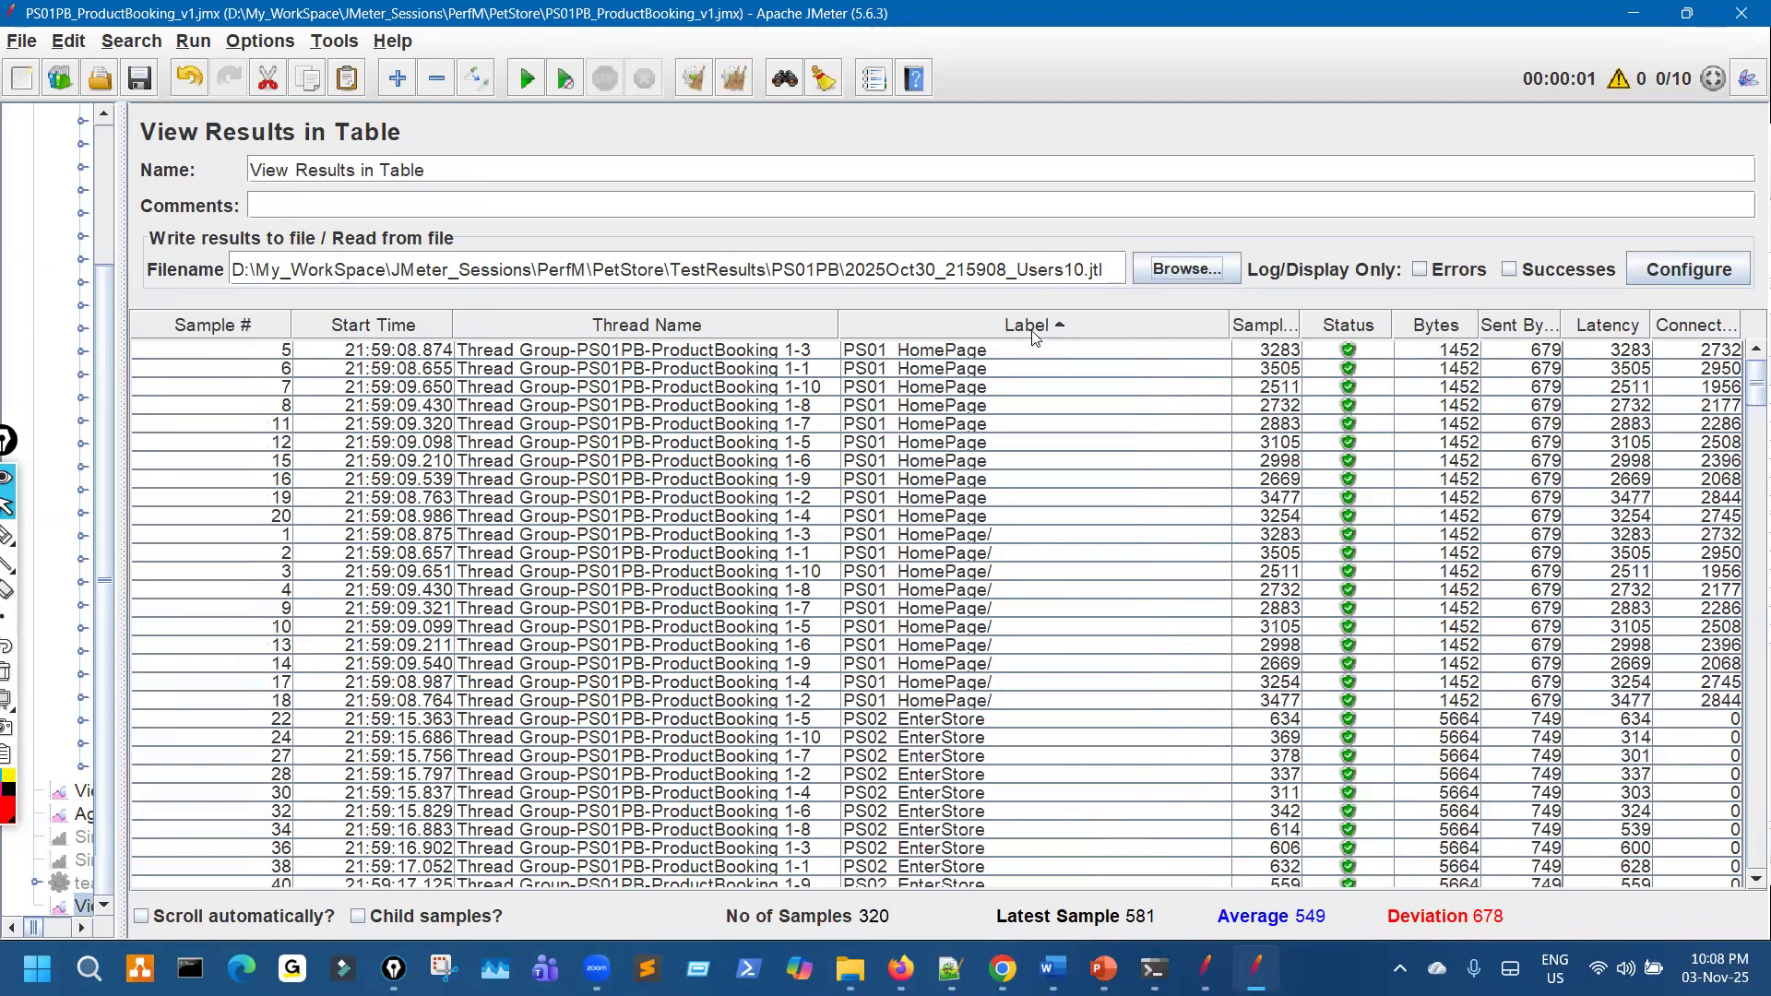
Sort the loaded samples by Thread Name in ascending order and look through the requests of thread 1-1
{"action": "left_click", "coordinate": [784, 327]}
{"action": "left_click", "coordinate": [1003, 328]}
{"action": "scroll", "coordinate": [1003, 468], "scroll_direction": "down", "scroll_amount": 4}
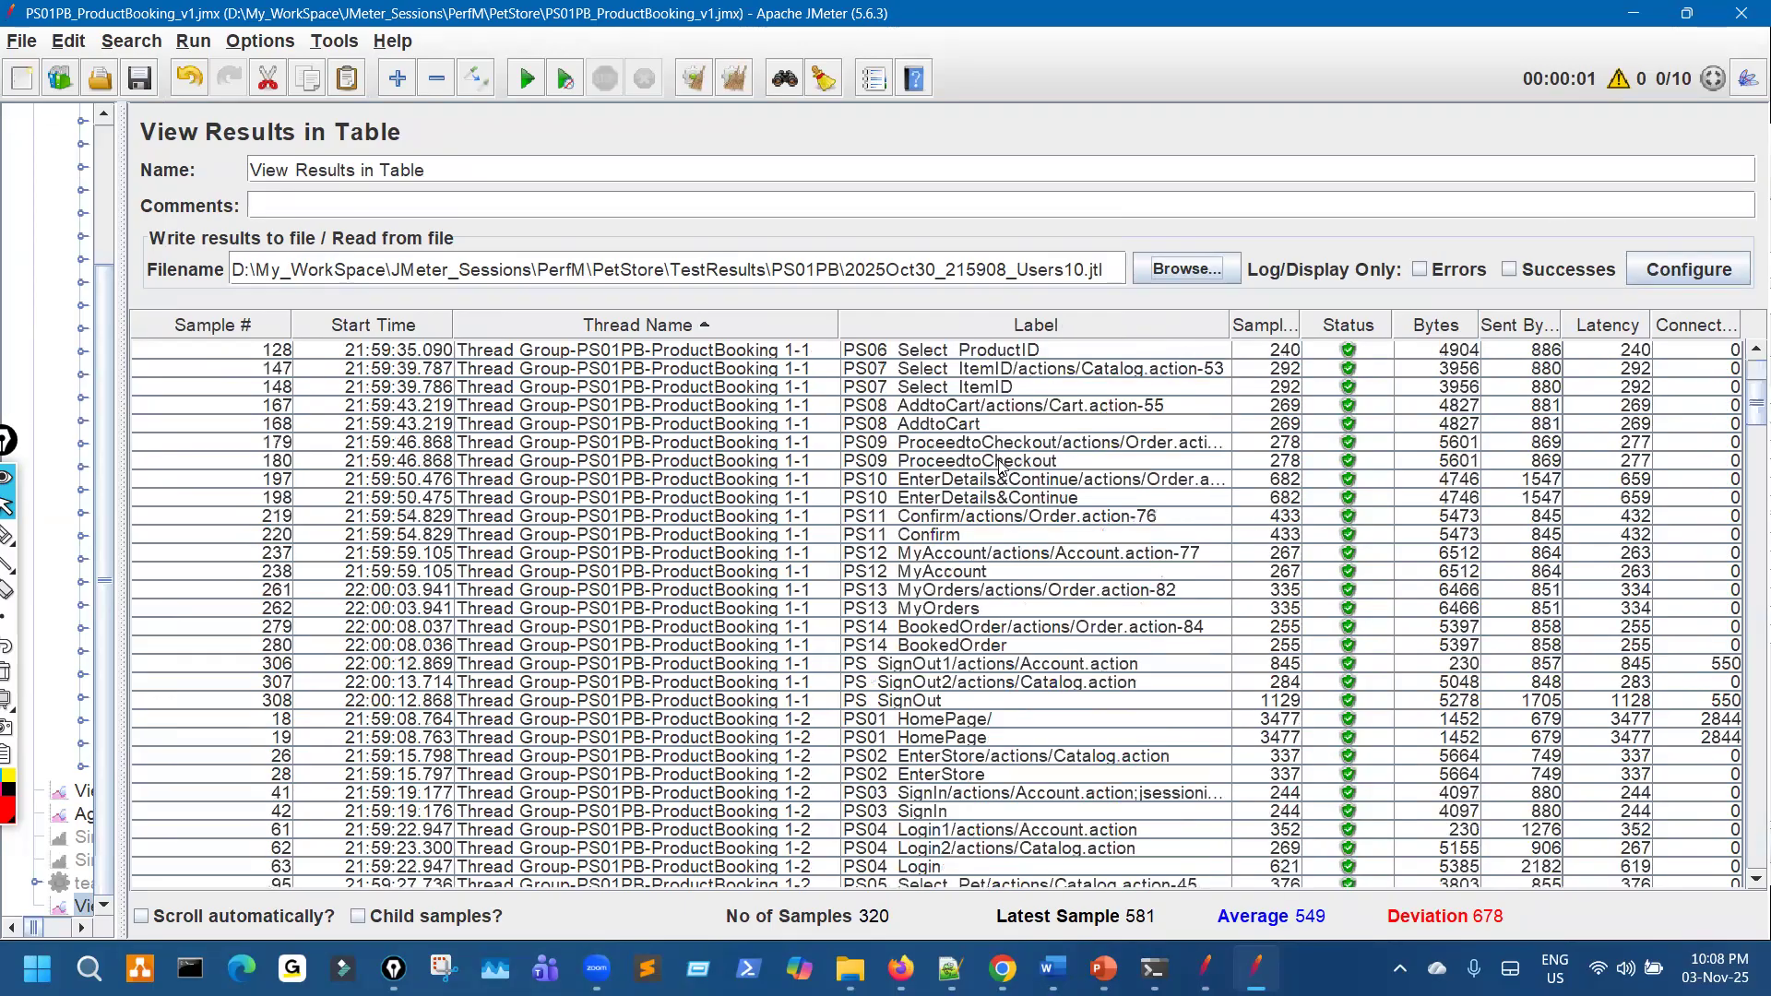
{"action": "scroll", "coordinate": [1002, 466], "scroll_direction": "up", "scroll_amount": 2}
{"action": "scroll", "coordinate": [1024, 343], "scroll_direction": "up", "scroll_amount": 2}
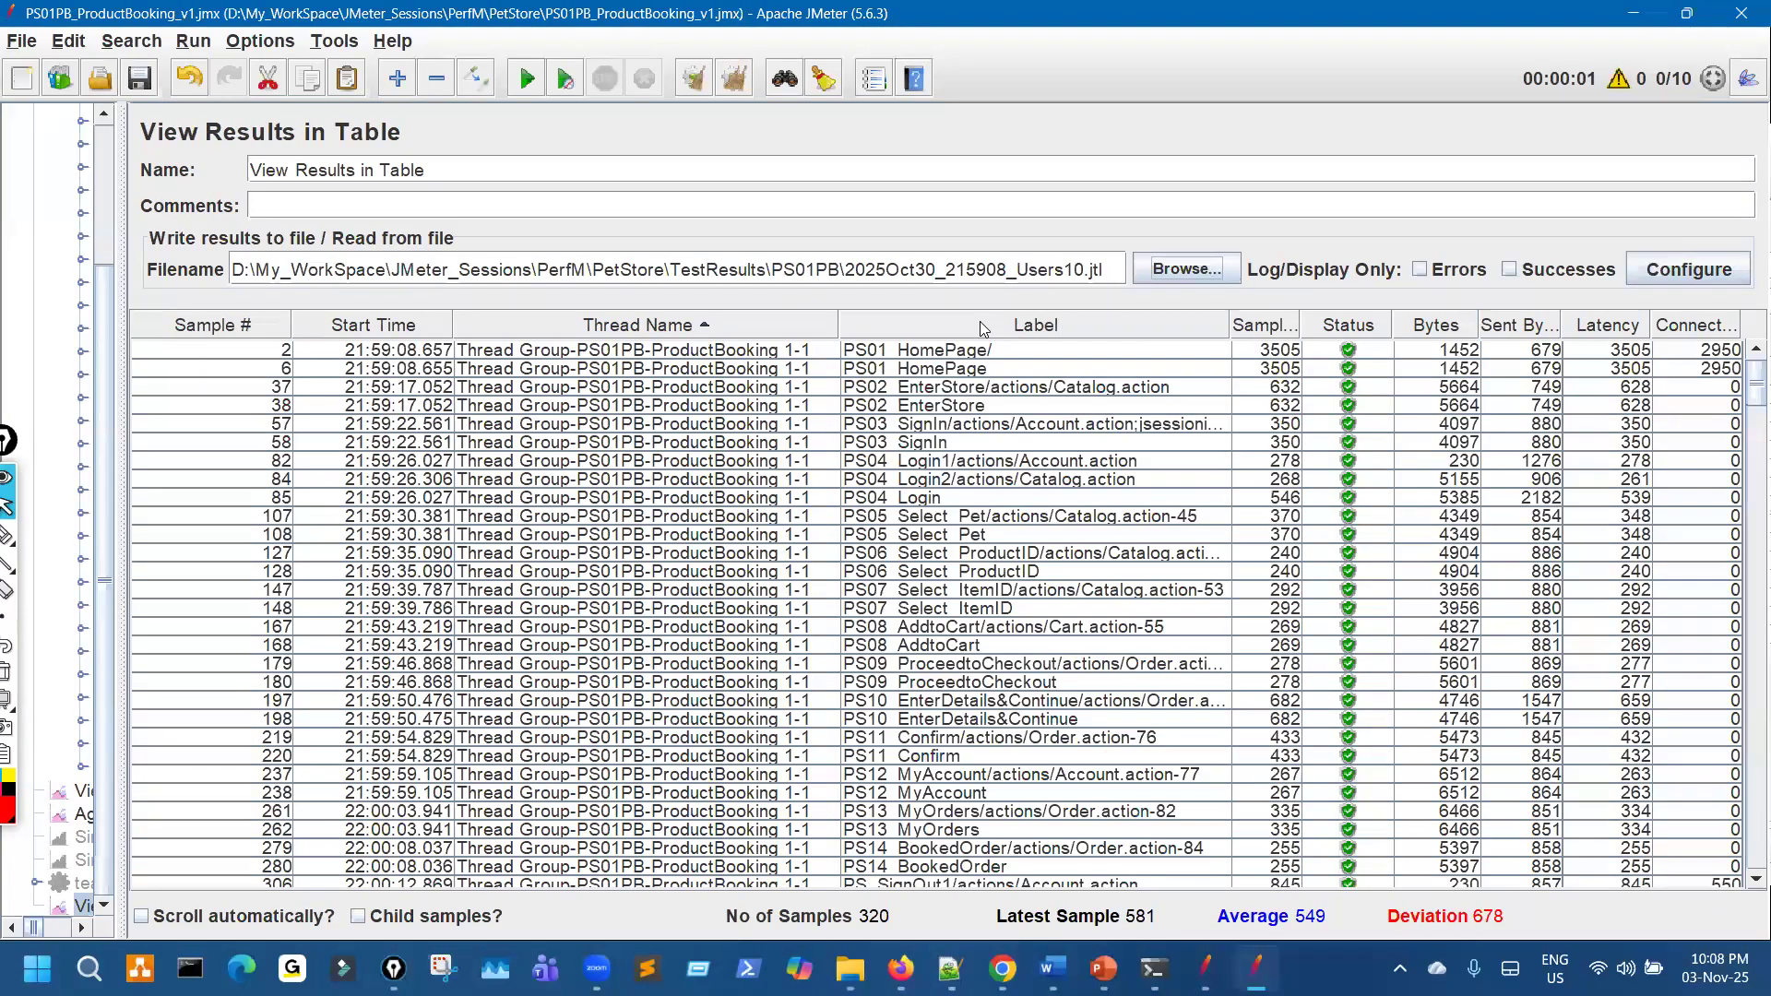
Mark the run of thread 1-1 requests down the Label column with a vertical line and clear the mark
{"action": "left_click_drag", "start_coordinate": [980, 350], "coordinate": [971, 767]}
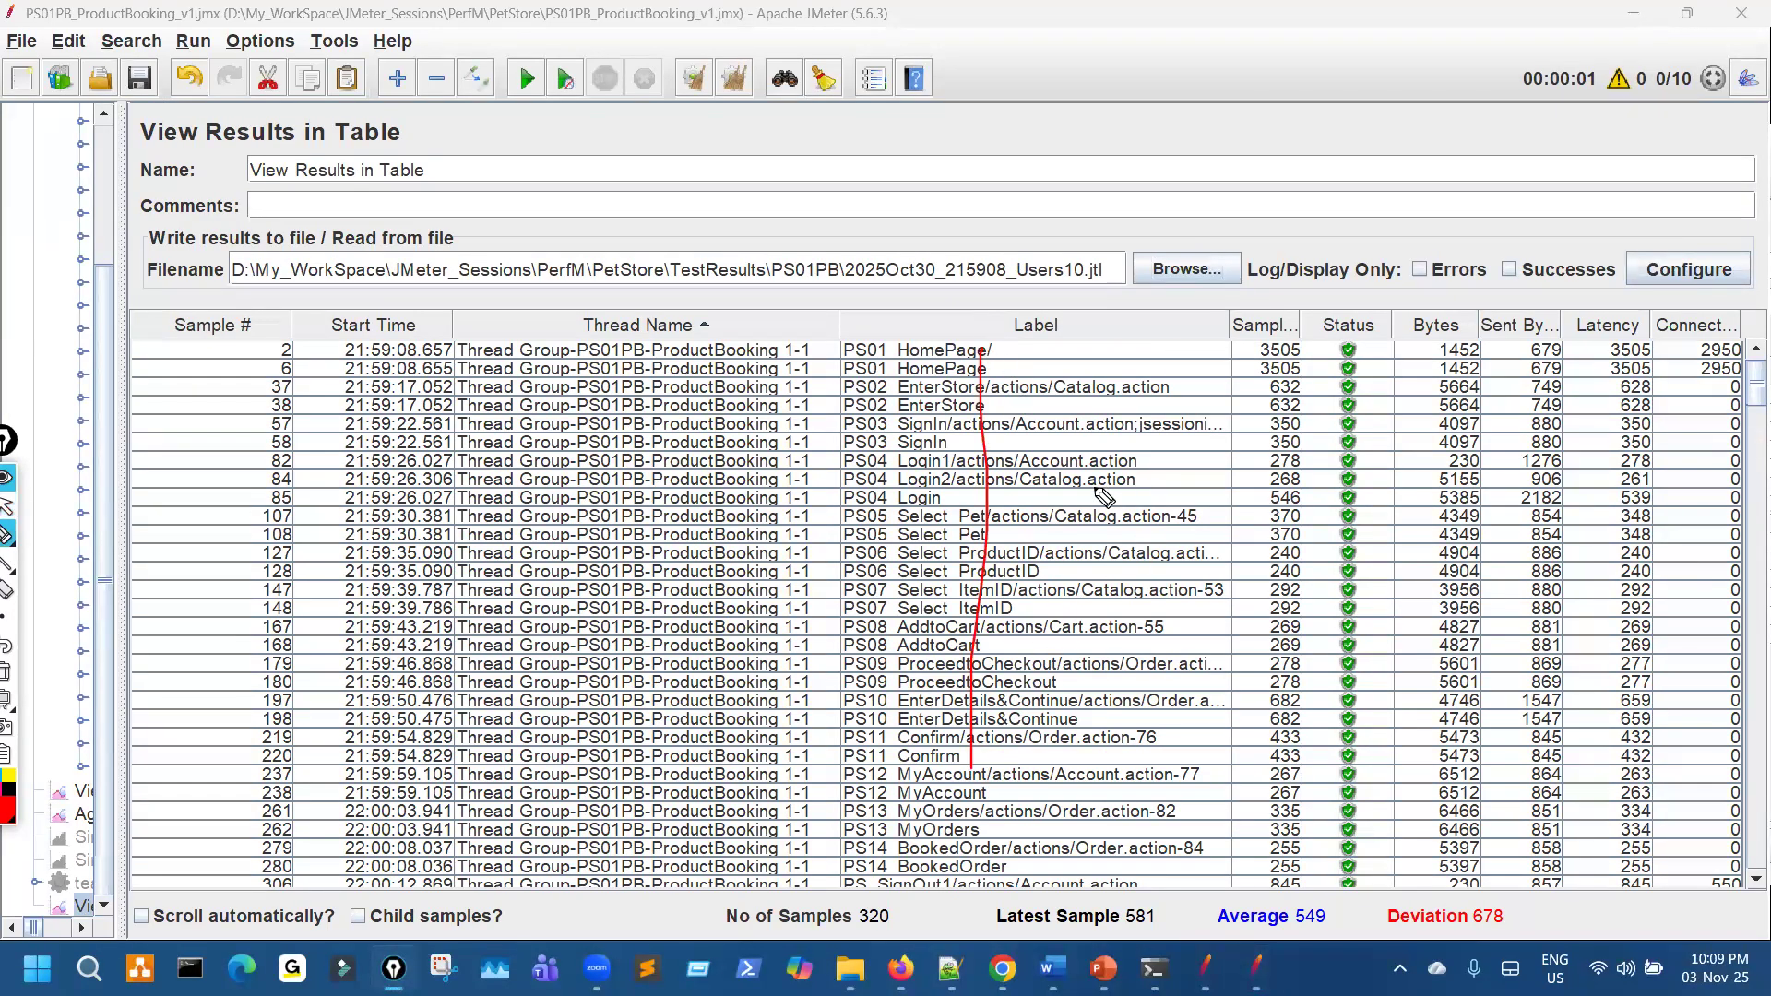
{"action": "key", "text": "ctrl+shift+7"}
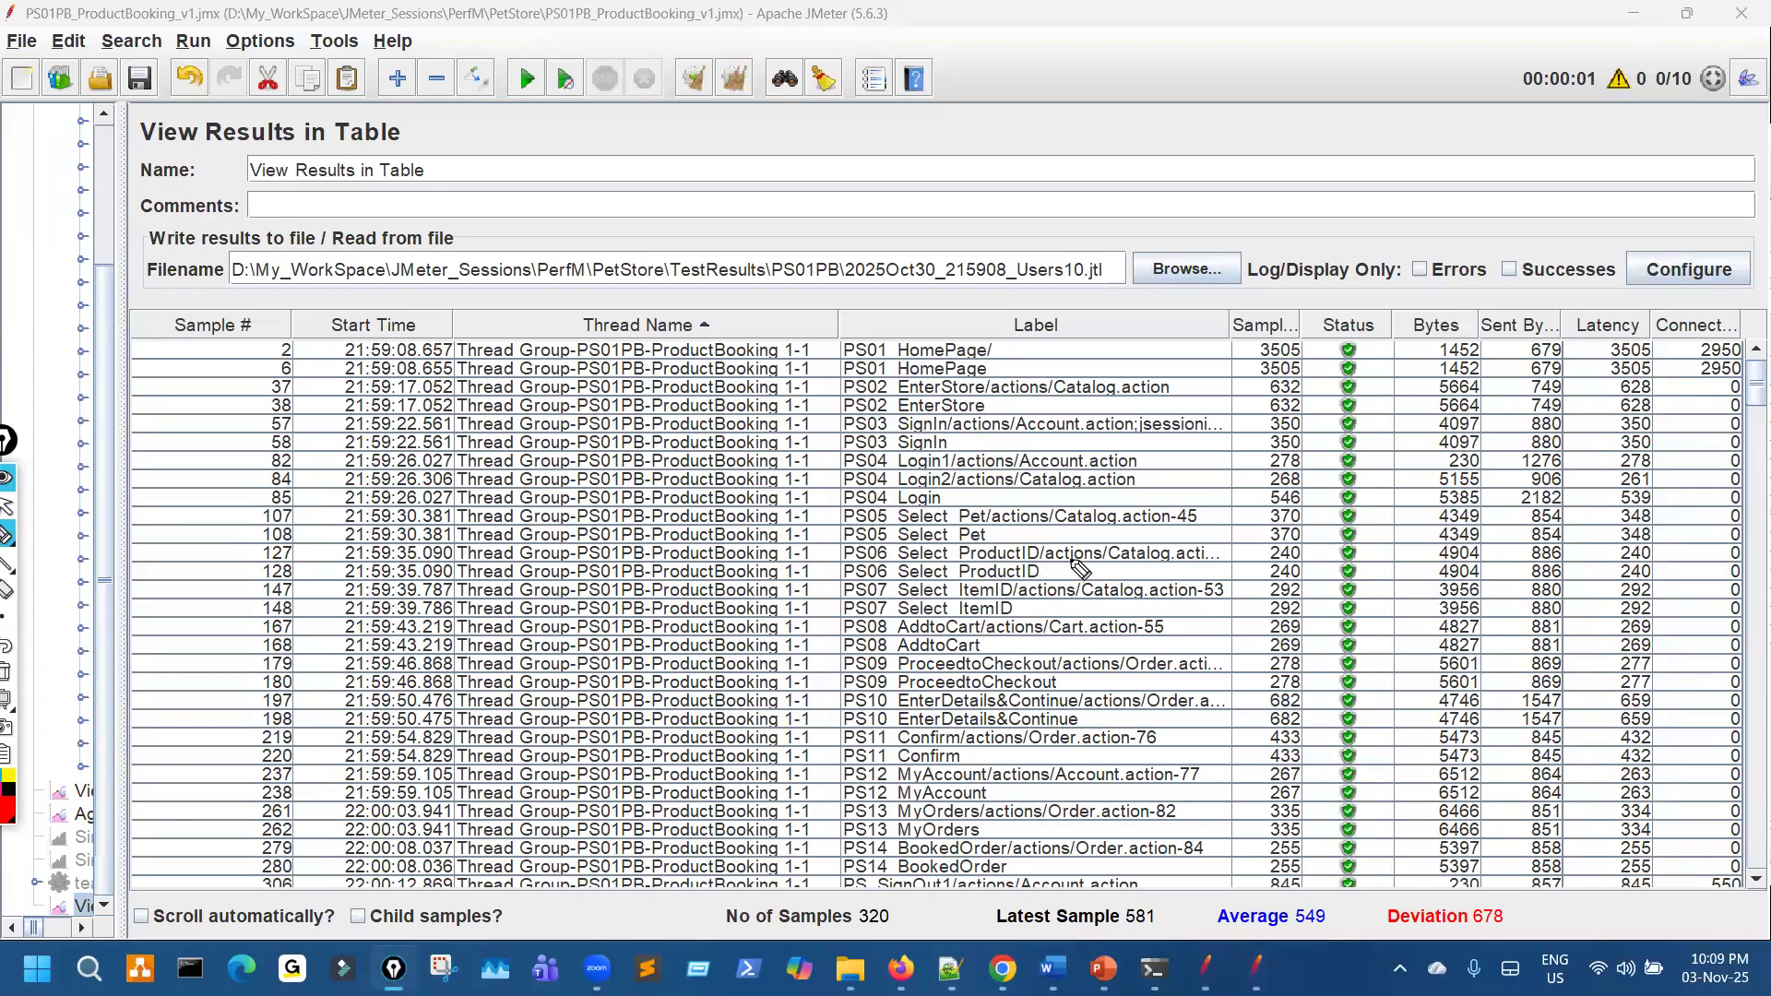
{"action": "key", "text": "ctrl+shift+1"}
Sort the samples by Label in ascending order and look through the label groups, briefly marking the EnterStore and SignIn rows
{"action": "left_click_drag", "start_coordinate": [1743, 384], "coordinate": [1742, 423]}
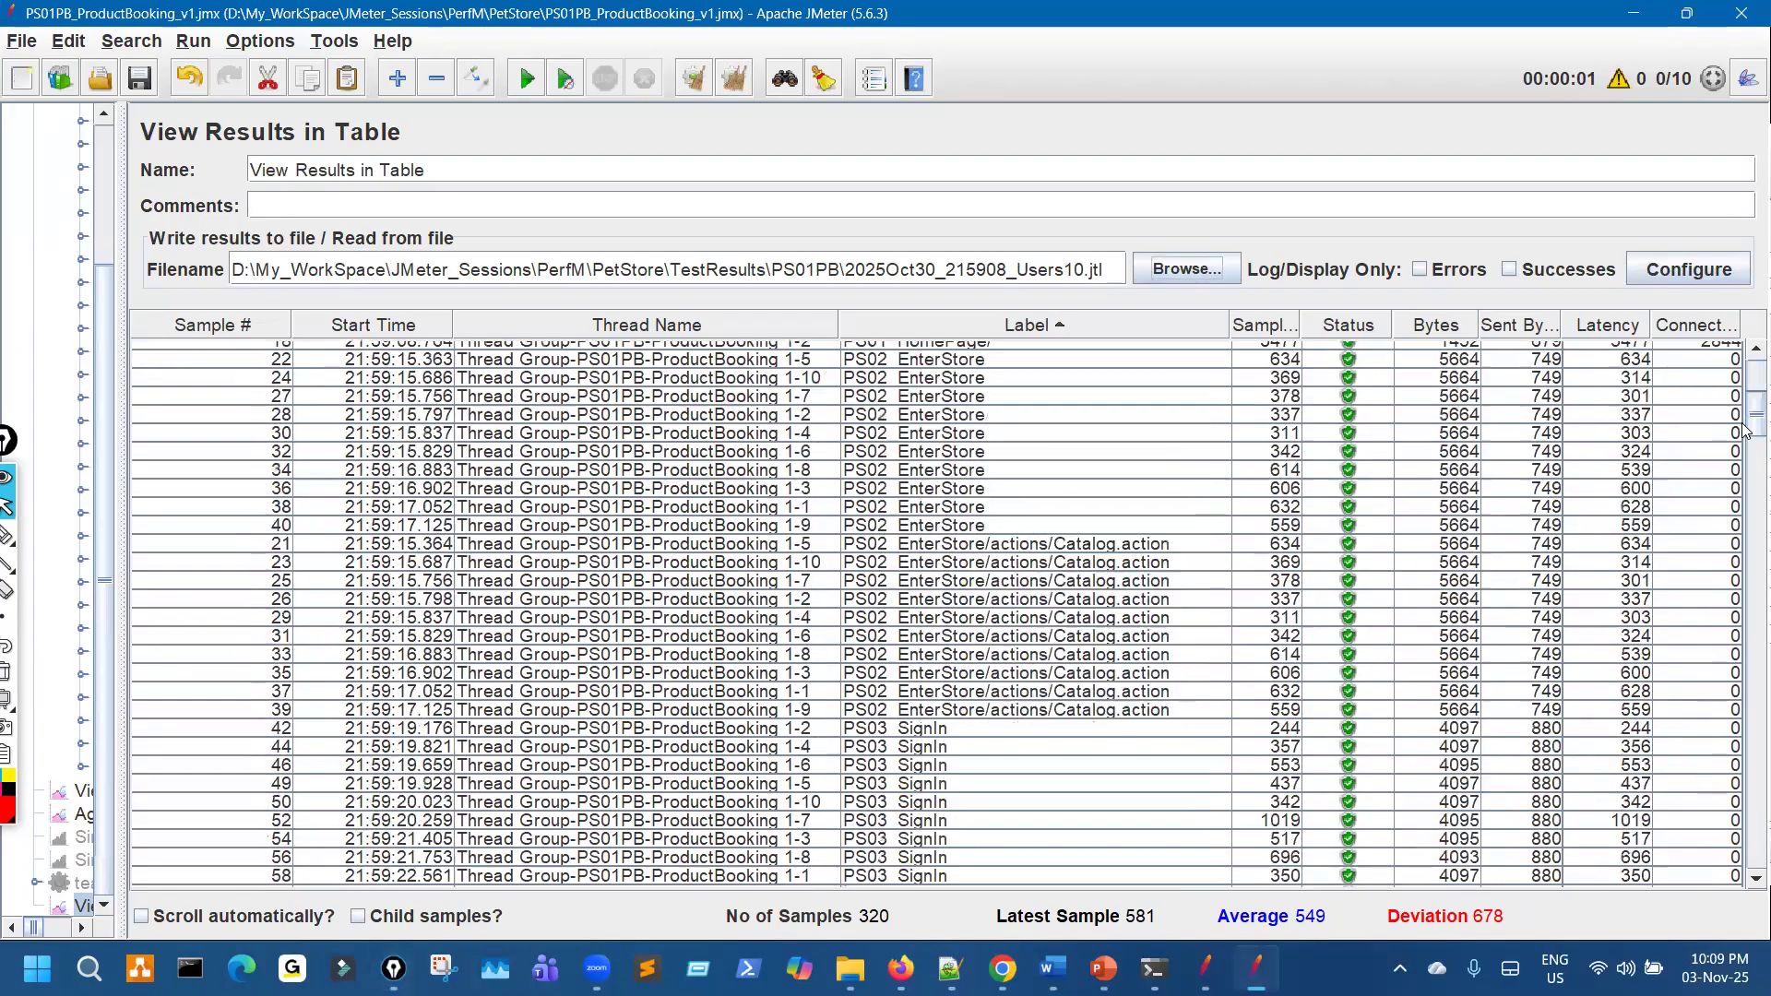
{"action": "scroll", "coordinate": [1743, 430], "scroll_direction": "down", "scroll_amount": 1}
{"action": "scroll", "coordinate": [1458, 510], "scroll_direction": "down", "scroll_amount": 1}
{"action": "key", "text": "ctrl+shift+3"}
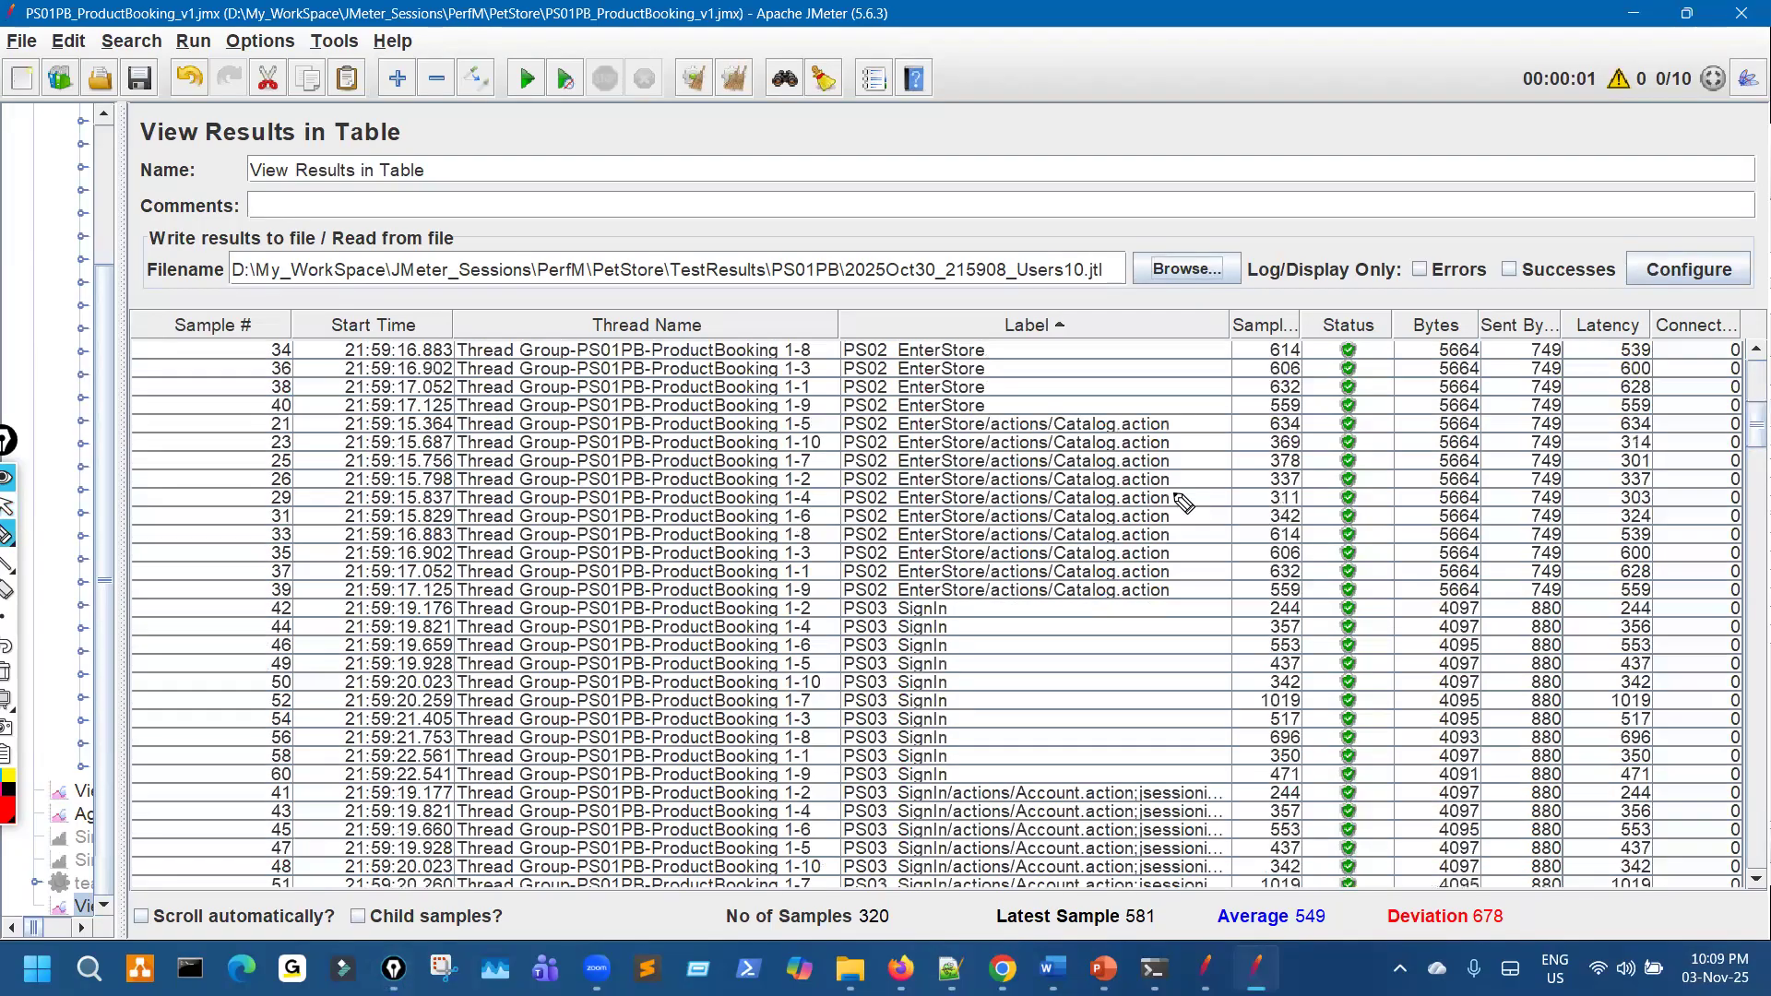
{"action": "left_click_drag", "start_coordinate": [1123, 416], "coordinate": [1158, 604]}
{"action": "mouse_move", "coordinate": [1162, 472]}
{"action": "left_mouse_down"}
{"action": "mouse_move", "coordinate": [1191, 620]}
{"action": "mouse_move", "coordinate": [1139, 721]}
{"action": "mouse_move", "coordinate": [1246, 681]}
{"action": "mouse_move", "coordinate": [1228, 683]}
{"action": "left_mouse_up"}
{"action": "scroll", "coordinate": [1208, 704], "scroll_direction": "down", "scroll_amount": 3}
{"action": "key", "text": "ctrl+shift+3"}
{"action": "key", "text": "ctrl+shift+7"}
{"action": "key", "text": "ctrl+shift+1"}
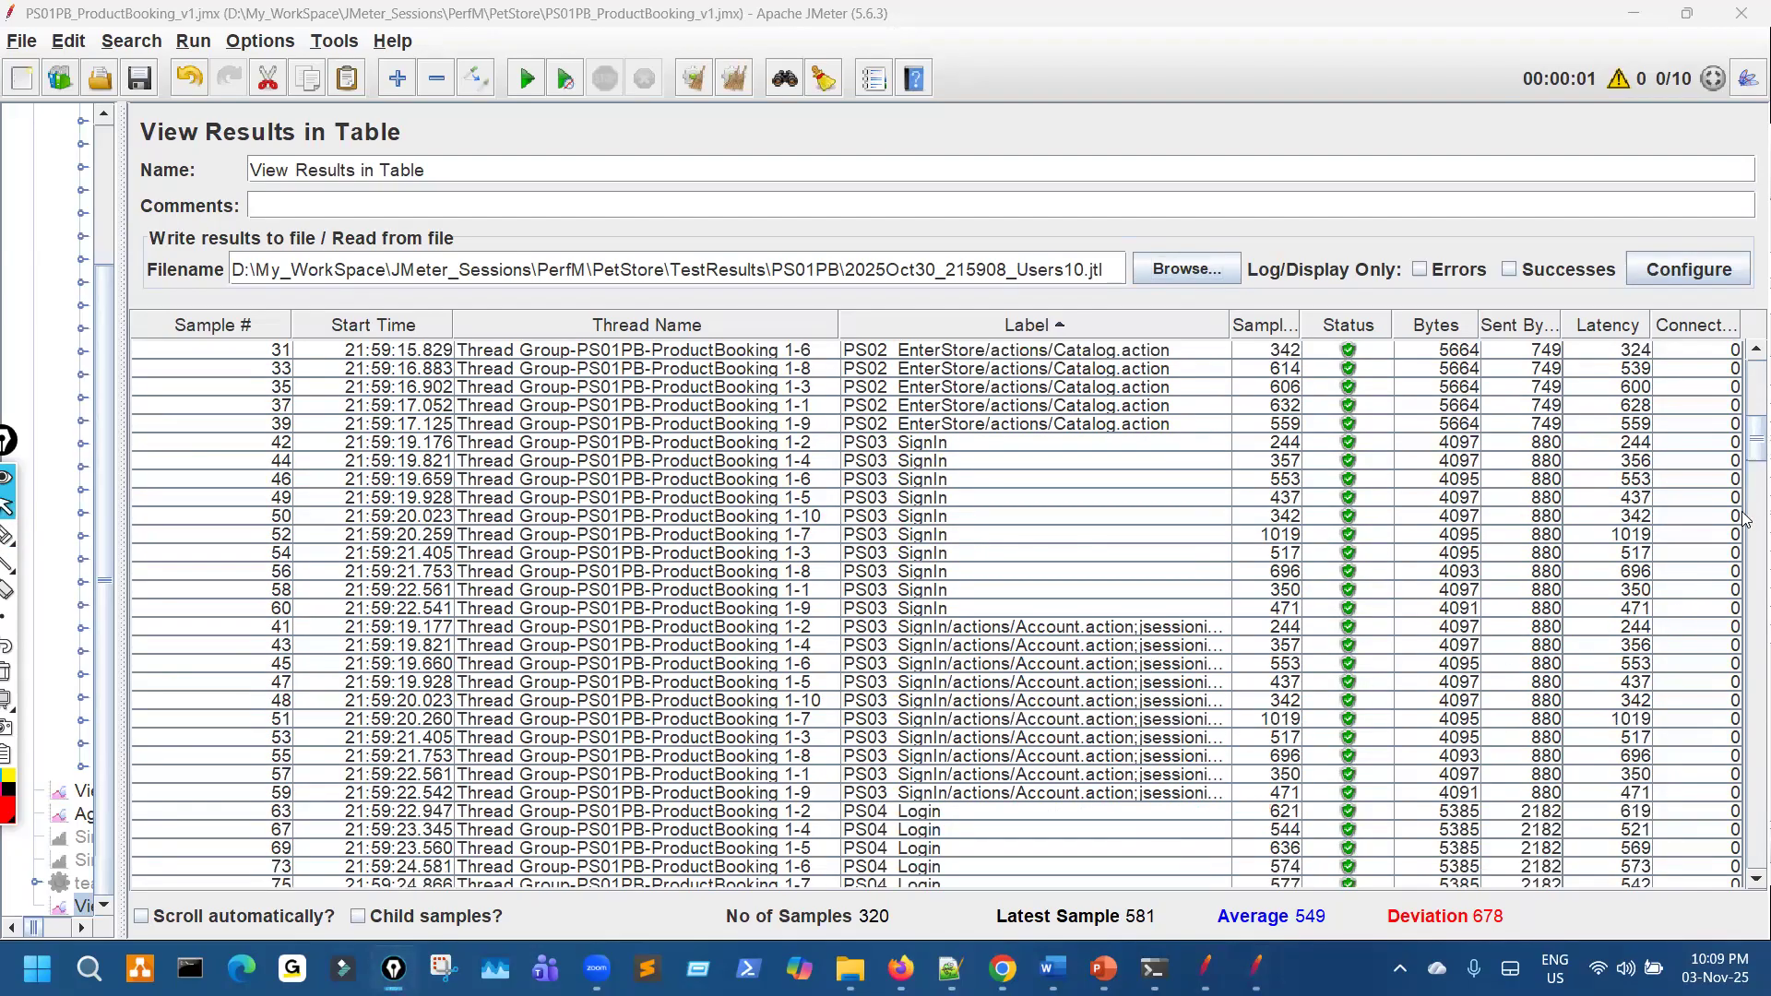
{"action": "scroll", "coordinate": [1743, 583], "scroll_direction": "down", "scroll_amount": 20}
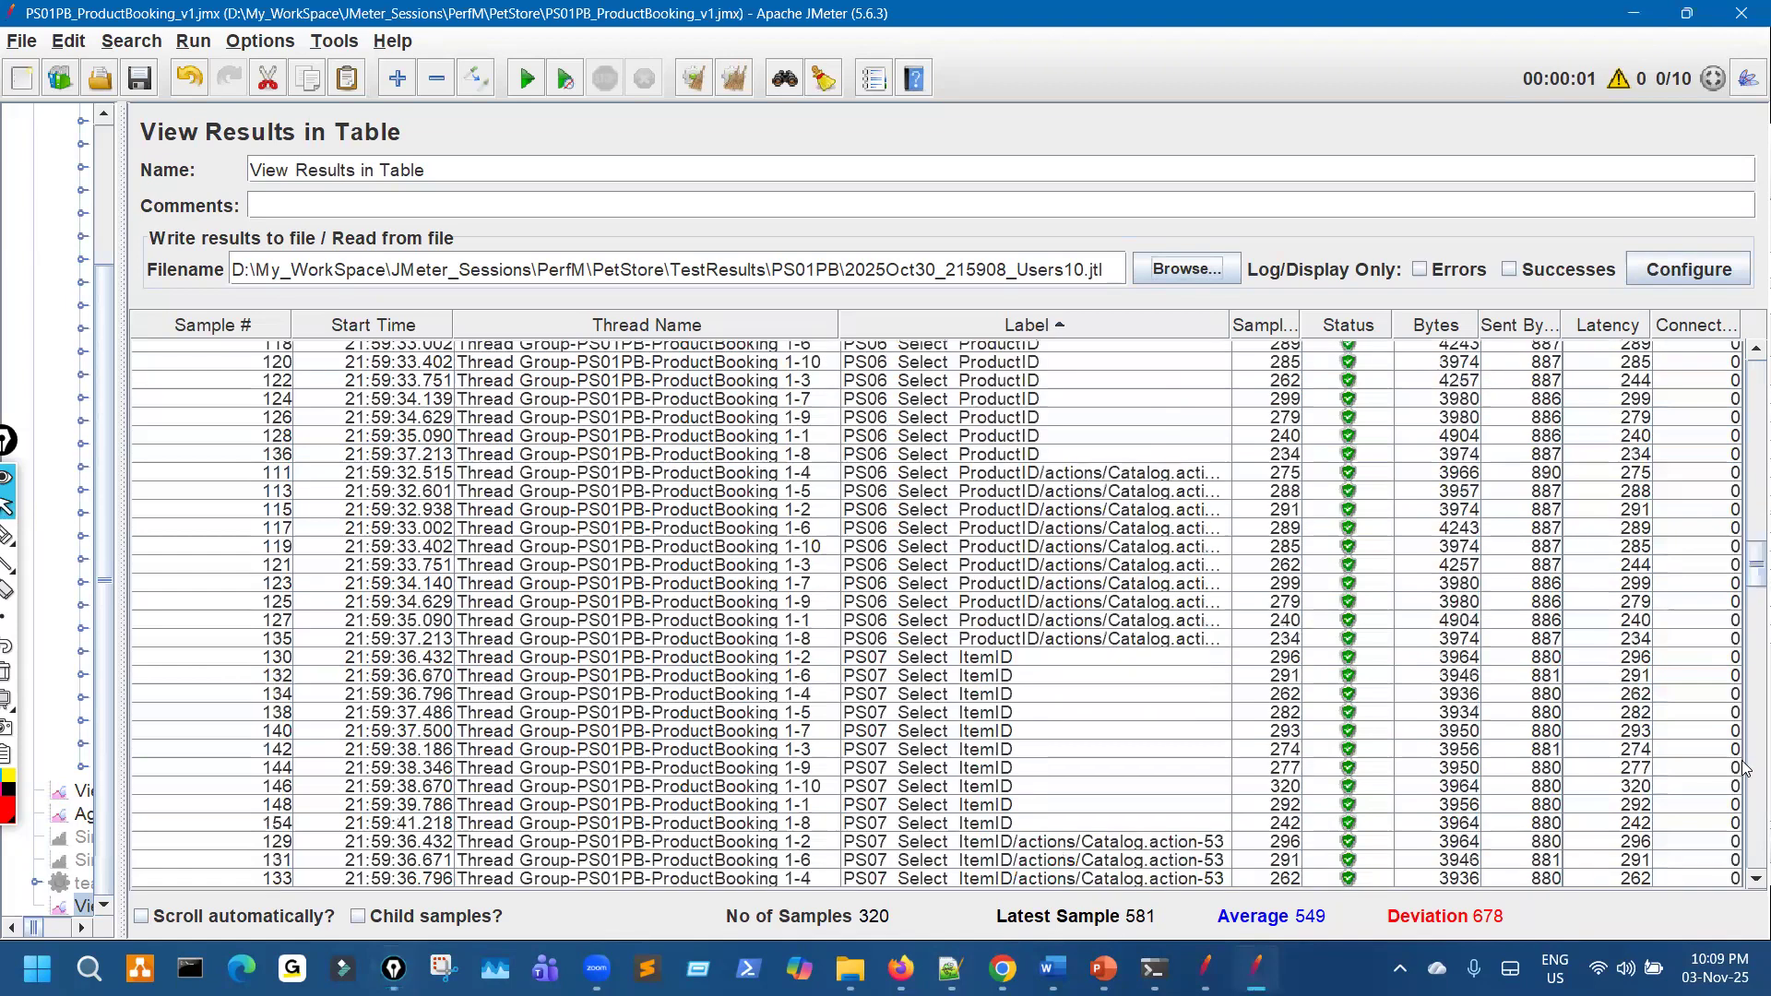
{"action": "scroll", "coordinate": [1705, 741], "scroll_direction": "down", "scroll_amount": 5}
{"action": "left_click_drag", "start_coordinate": [1756, 586], "coordinate": [1756, 758]}
Switch to the JMeter Dashboard report in Chrome, underline the PS01_HomePage response times, tick its sample count, and clear the marks
{"action": "left_click", "coordinate": [1002, 969]}
{"action": "key", "text": "ctrl+shift+3"}
{"action": "left_click_drag", "start_coordinate": [1027, 403], "coordinate": [1219, 395]}
{"action": "left_click_drag", "start_coordinate": [747, 390], "coordinate": [779, 368]}
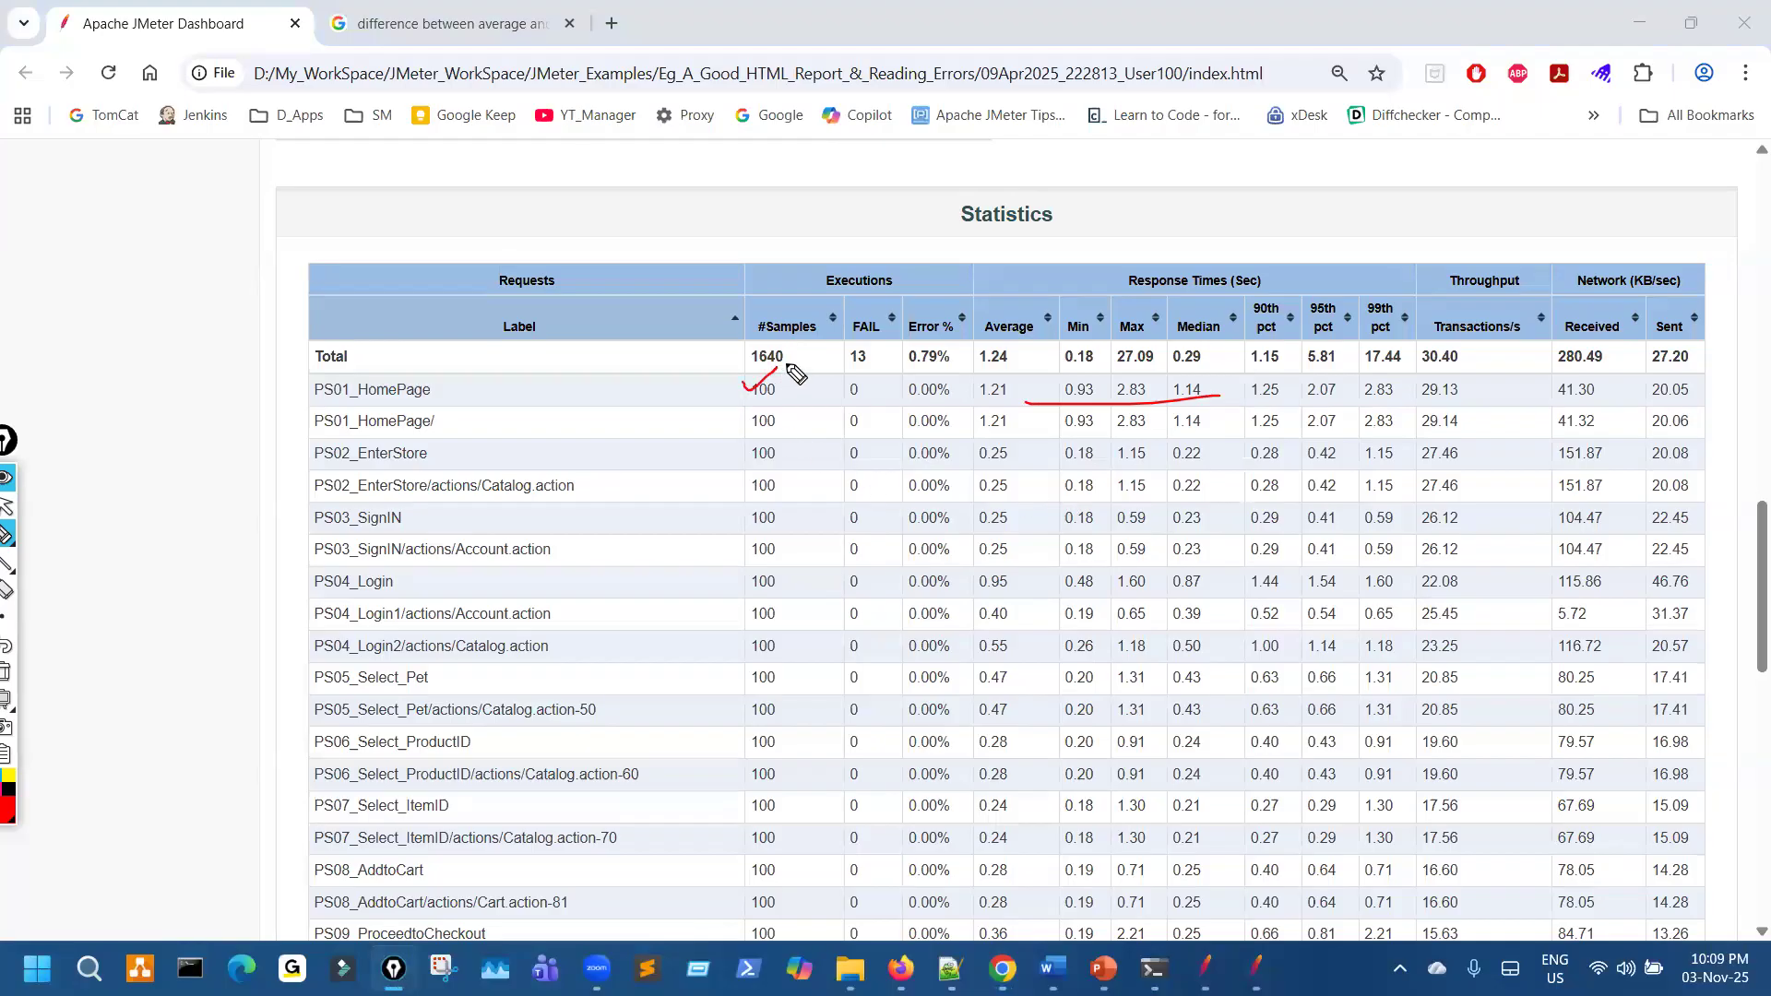
{"action": "key", "text": "ctrl+shift+7"}
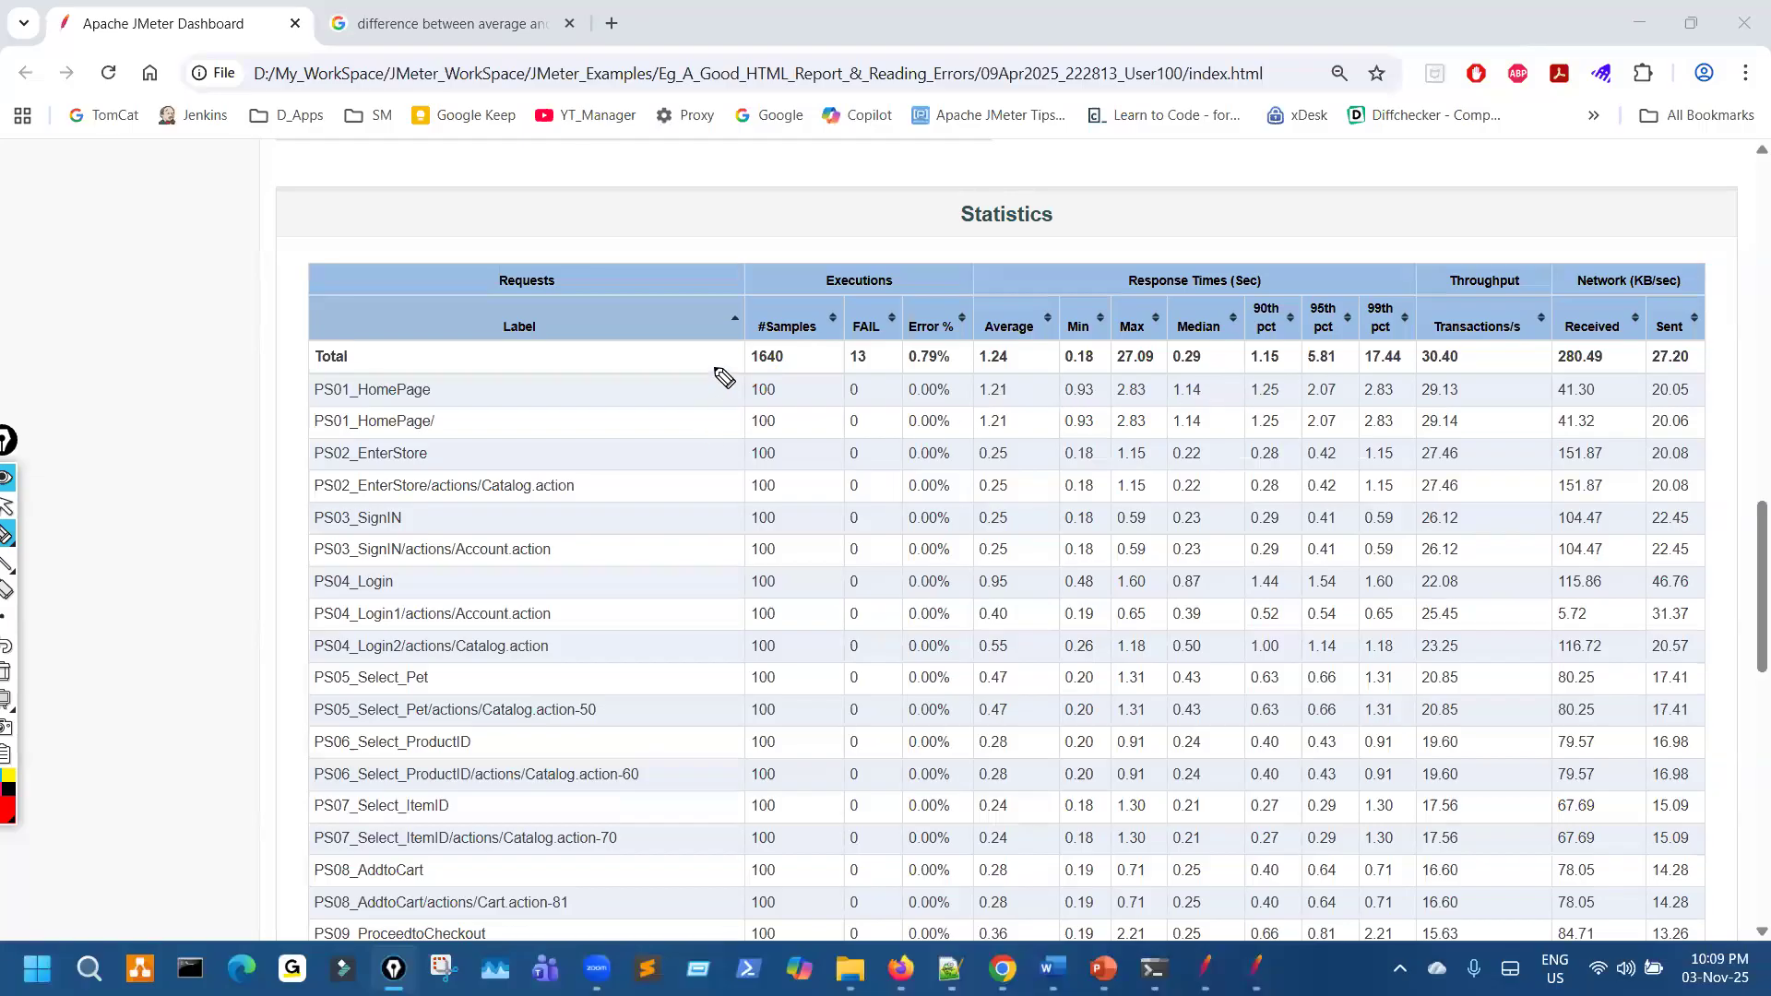
Circle the PS01_HomePage sample count in the Statistics table and tick the request's label
{"action": "mouse_move", "coordinate": [729, 365]}
{"action": "left_mouse_down"}
{"action": "mouse_move", "coordinate": [798, 406]}
{"action": "mouse_move", "coordinate": [739, 379]}
{"action": "left_mouse_up"}
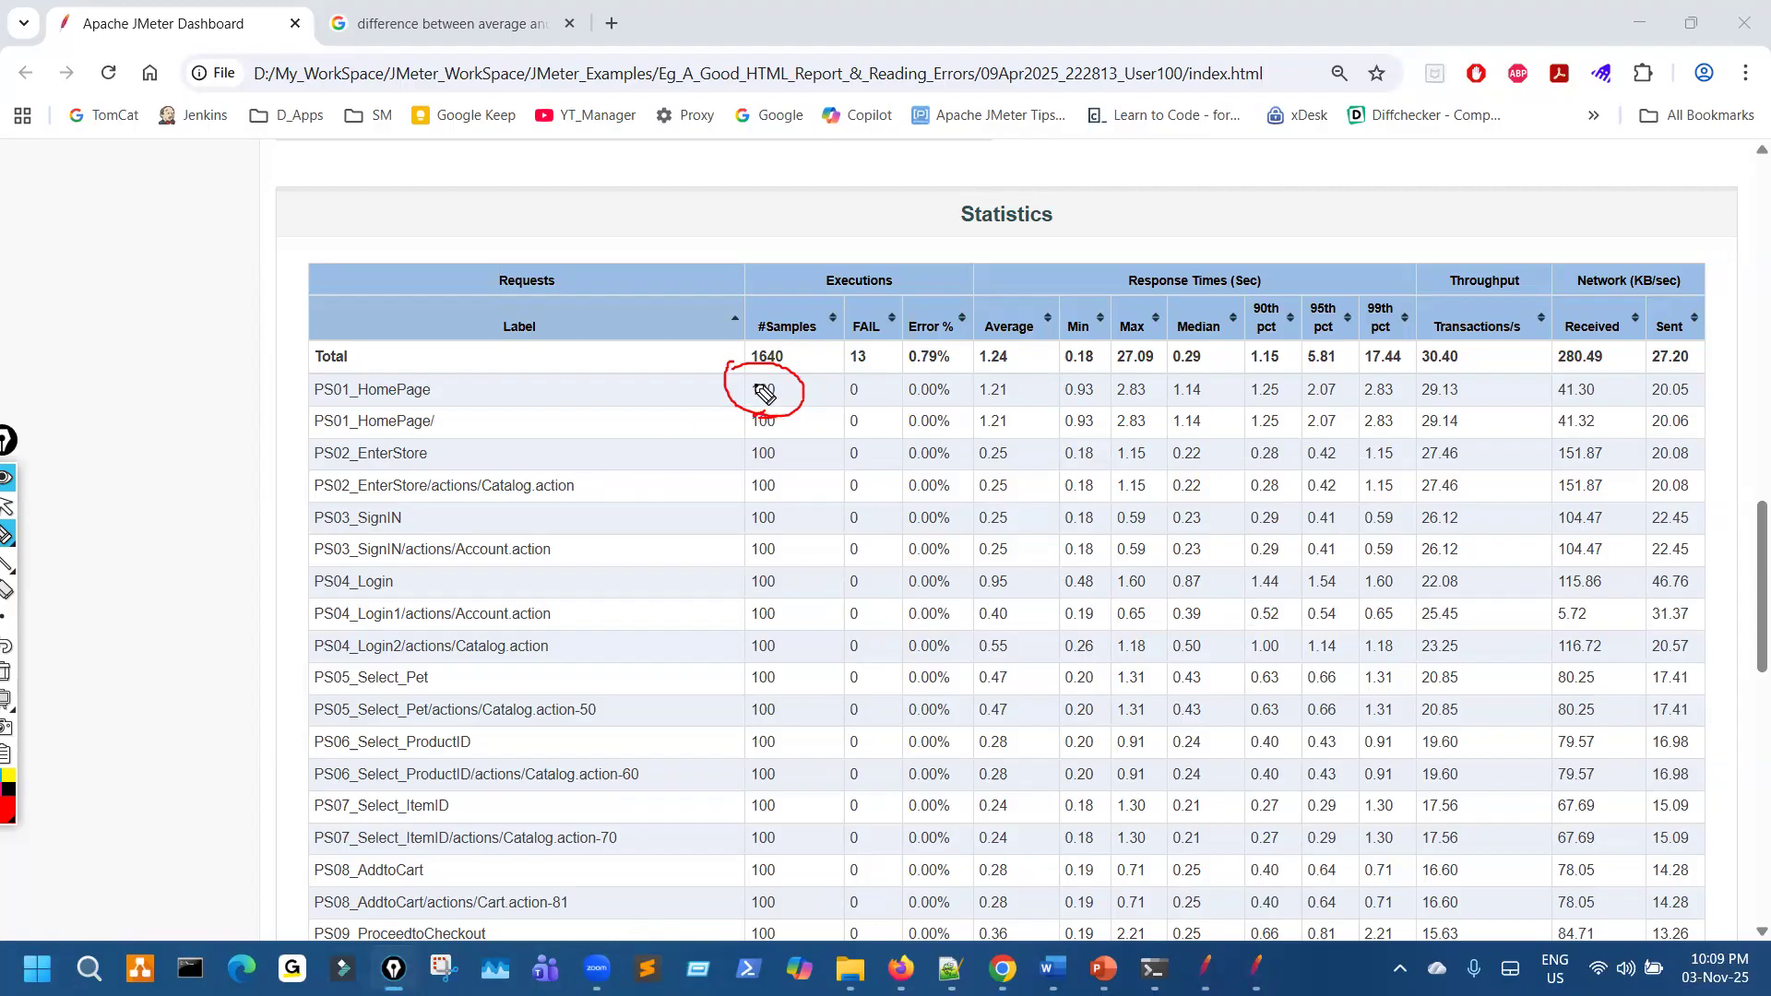
{"action": "left_click_drag", "start_coordinate": [700, 299], "coordinate": [731, 343]}
{"action": "left_click_drag", "start_coordinate": [440, 385], "coordinate": [544, 376]}
Handwrite the calculation 90/100 x 100 = 90th over the Statistics table and circle the PS01_HomePage 90th pct value
{"action": "mouse_move", "coordinate": [116, 717]}
{"action": "left_mouse_down"}
{"action": "mouse_move", "coordinate": [311, 716]}
{"action": "mouse_move", "coordinate": [325, 751]}
{"action": "left_mouse_up"}
{"action": "left_click_drag", "start_coordinate": [605, 591], "coordinate": [586, 671]}
{"action": "mouse_move", "coordinate": [663, 605]}
{"action": "left_mouse_down"}
{"action": "mouse_move", "coordinate": [657, 625]}
{"action": "mouse_move", "coordinate": [664, 606]}
{"action": "left_mouse_up"}
{"action": "left_click_drag", "start_coordinate": [603, 716], "coordinate": [716, 665]}
{"action": "mouse_move", "coordinate": [655, 731]}
{"action": "left_mouse_down"}
{"action": "mouse_move", "coordinate": [689, 782]}
{"action": "mouse_move", "coordinate": [734, 722]}
{"action": "left_mouse_up"}
{"action": "left_click_drag", "start_coordinate": [771, 641], "coordinate": [812, 641]}
{"action": "left_click_drag", "start_coordinate": [785, 625], "coordinate": [782, 666]}
{"action": "mouse_move", "coordinate": [840, 593]}
{"action": "left_mouse_down"}
{"action": "mouse_move", "coordinate": [854, 624]}
{"action": "mouse_move", "coordinate": [923, 571]}
{"action": "left_mouse_up"}
{"action": "mouse_move", "coordinate": [869, 764]}
{"action": "left_mouse_down"}
{"action": "mouse_move", "coordinate": [970, 712]}
{"action": "mouse_move", "coordinate": [1019, 749]}
{"action": "mouse_move", "coordinate": [964, 687]}
{"action": "mouse_move", "coordinate": [1010, 687]}
{"action": "mouse_move", "coordinate": [1065, 758]}
{"action": "left_mouse_up"}
{"action": "left_click_drag", "start_coordinate": [1044, 734], "coordinate": [1119, 707]}
{"action": "left_click_drag", "start_coordinate": [1243, 394], "coordinate": [1263, 376]}
Change the handwritten 90 in the calculation, note 95 below it, and circle the PS01_HomePage 95th pct value
{"action": "left_click_drag", "start_coordinate": [672, 570], "coordinate": [664, 647]}
{"action": "left_click_drag", "start_coordinate": [690, 553], "coordinate": [712, 537]}
{"action": "mouse_move", "coordinate": [1014, 859]}
{"action": "left_mouse_down"}
{"action": "mouse_move", "coordinate": [1001, 902]}
{"action": "mouse_move", "coordinate": [1068, 891]}
{"action": "mouse_move", "coordinate": [1086, 835]}
{"action": "left_mouse_up"}
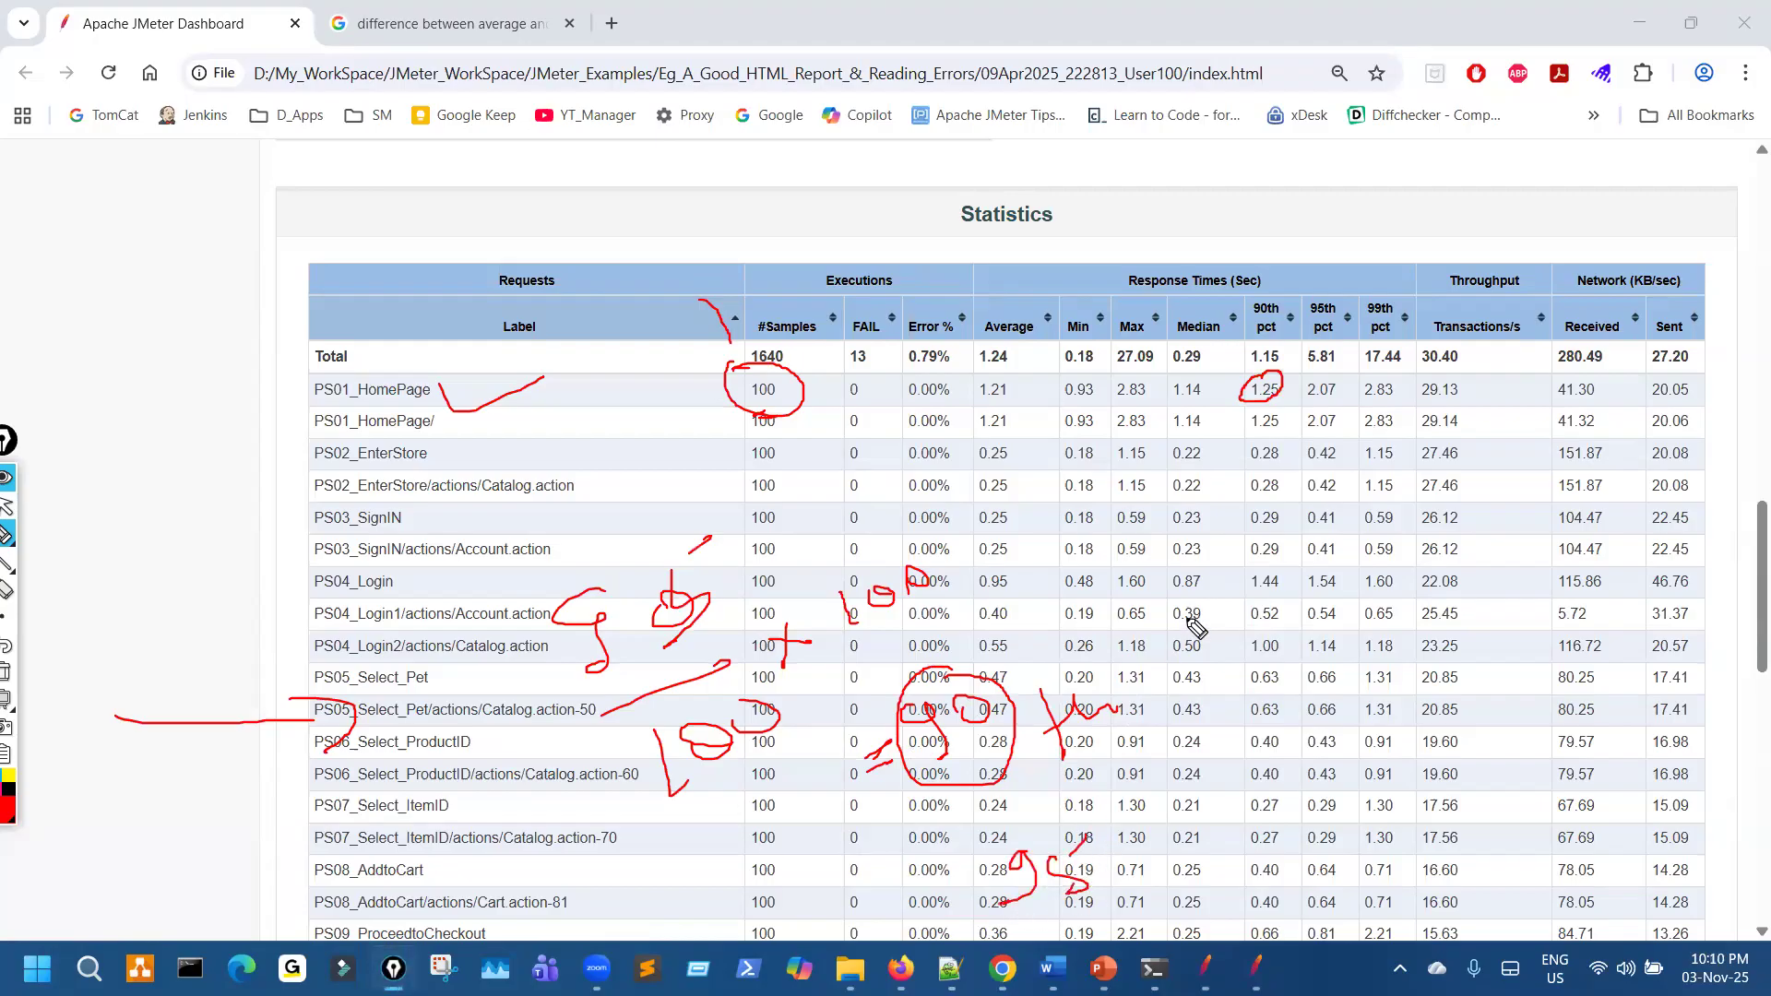
{"action": "mouse_move", "coordinate": [1310, 380]}
{"action": "left_mouse_down"}
{"action": "mouse_move", "coordinate": [1340, 395]}
{"action": "mouse_move", "coordinate": [1328, 374]}
{"action": "left_mouse_up"}
{"action": "left_click", "coordinate": [7, 507]}
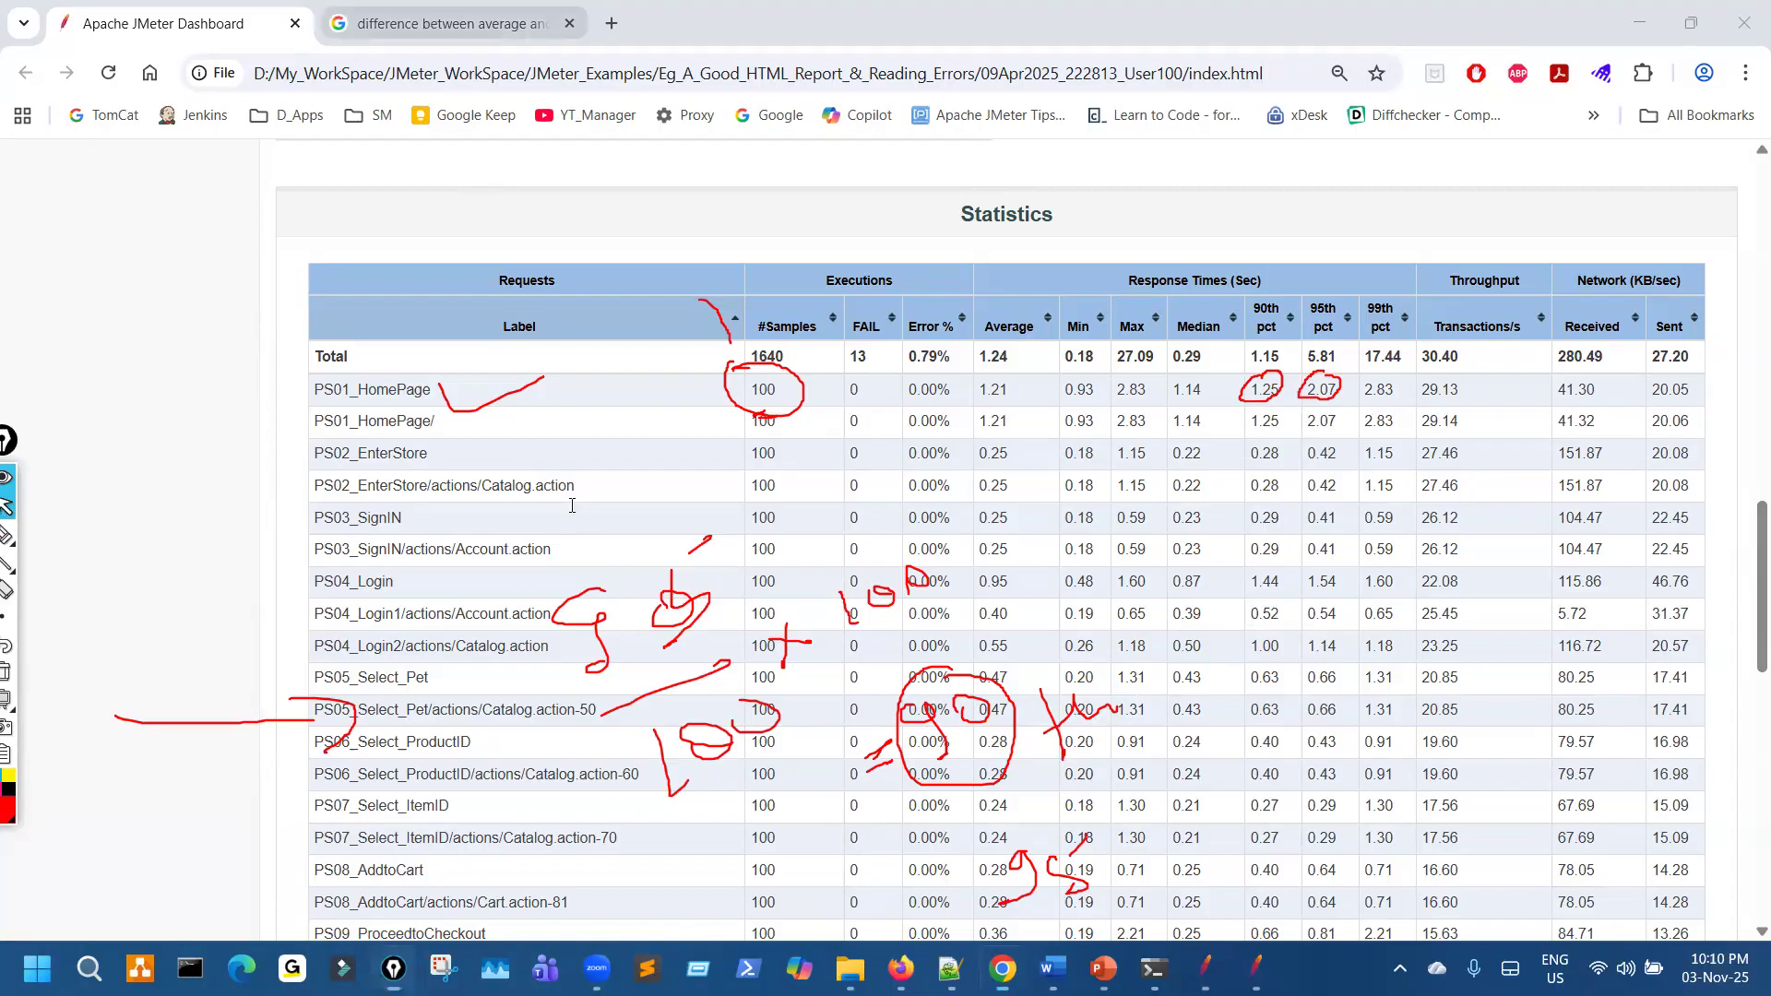
{"action": "key", "text": "ctrl+Tab"}
{"action": "double_click", "coordinate": [389, 486]}
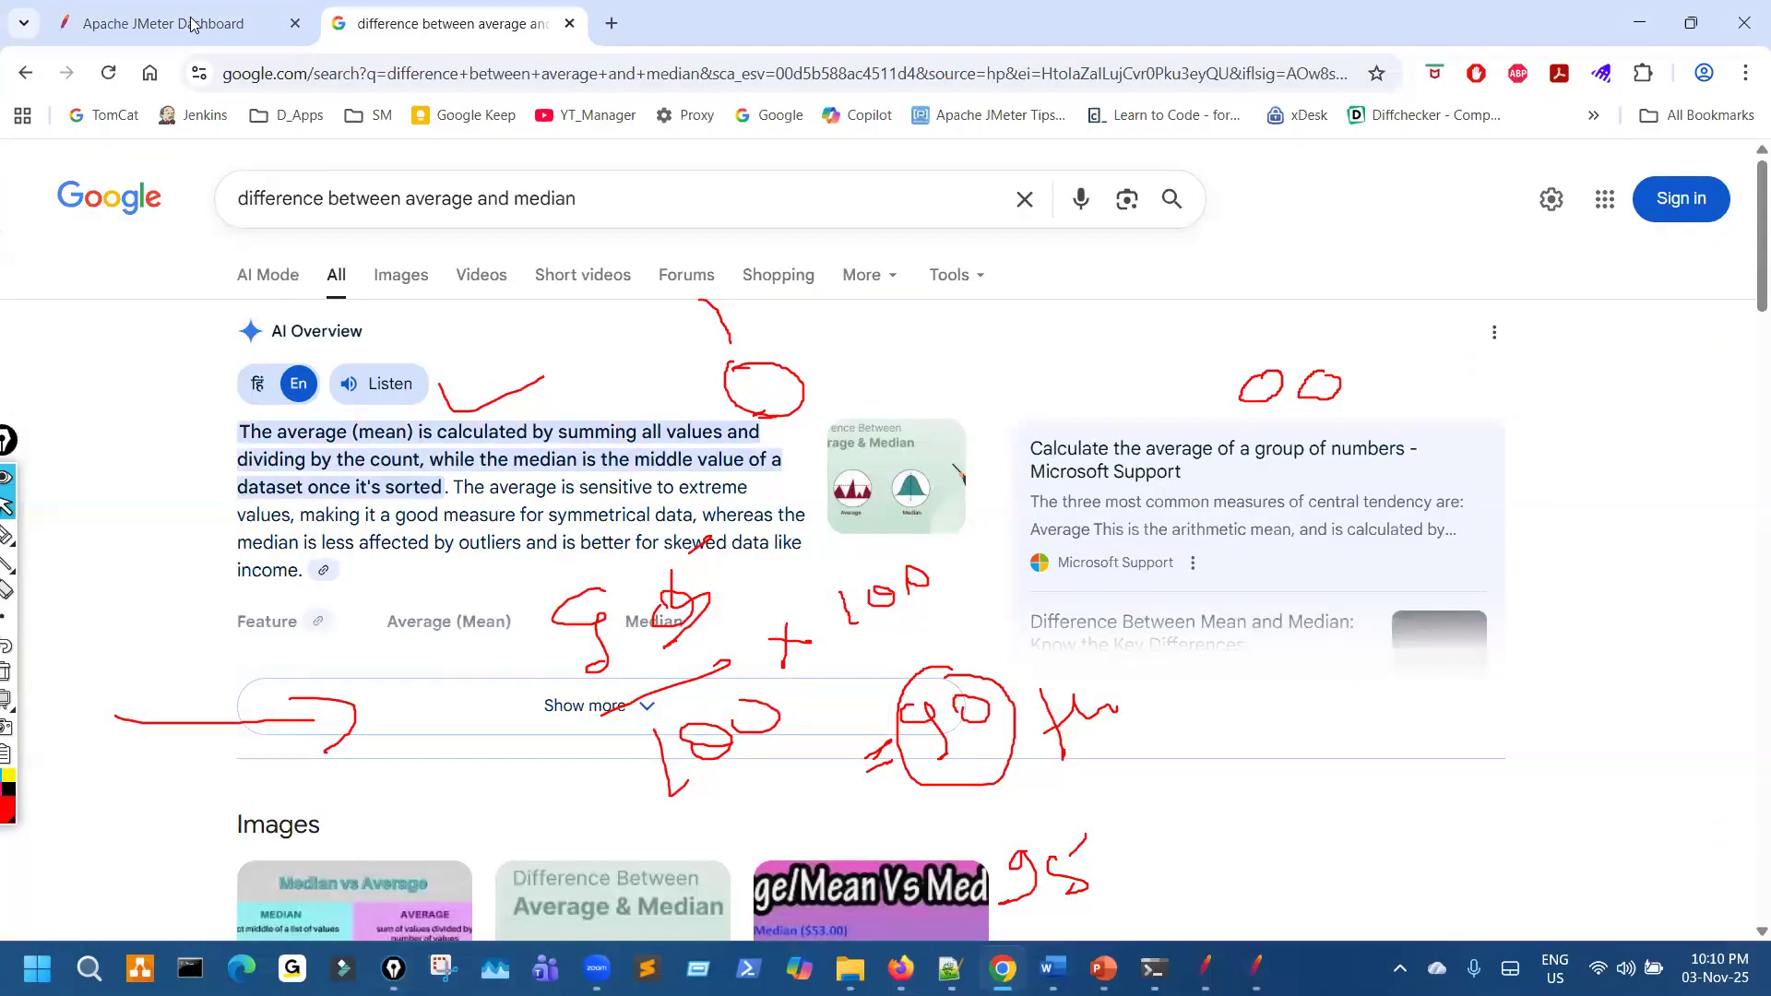
{"action": "key", "text": "ctrl+Tab"}
Circle the PS01_HomePage 99th pct value, rework the calculation's numerator, and handwrite a circled 99th beside it
{"action": "left_click", "coordinate": [7, 536]}
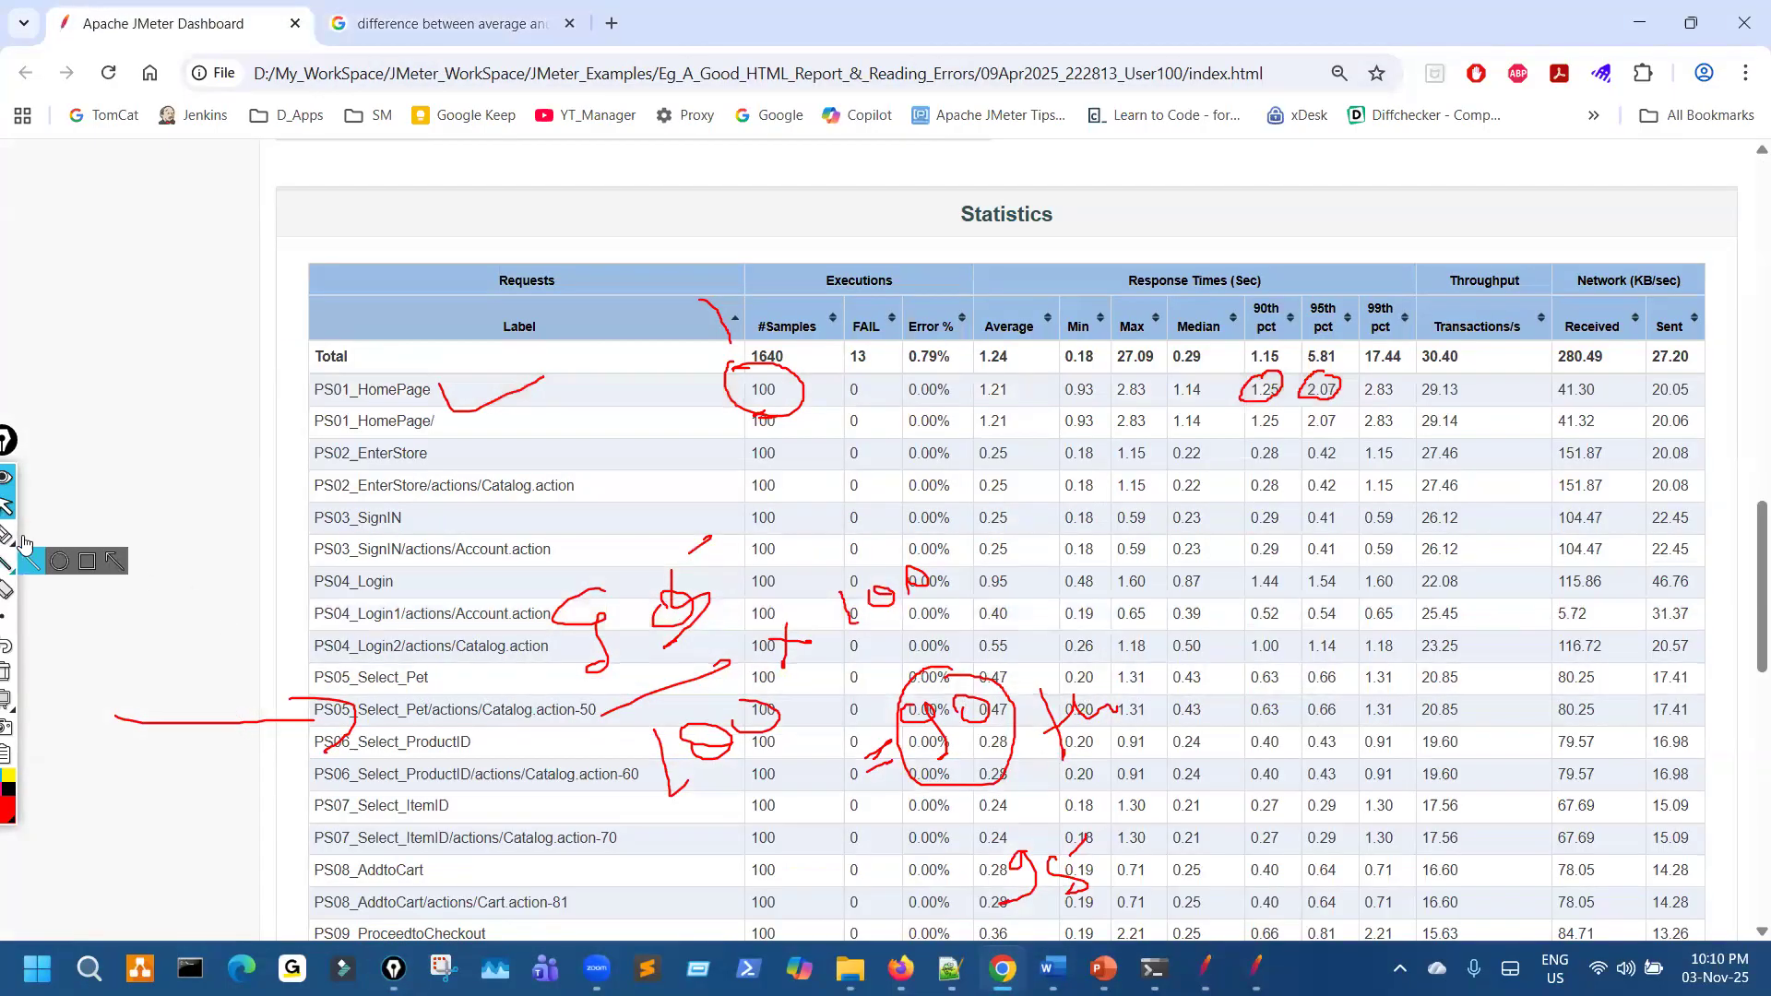
{"action": "mouse_move", "coordinate": [1387, 376]}
{"action": "left_mouse_down"}
{"action": "mouse_move", "coordinate": [1365, 398]}
{"action": "mouse_move", "coordinate": [1421, 392]}
{"action": "mouse_move", "coordinate": [1394, 377]}
{"action": "left_mouse_up"}
{"action": "mouse_move", "coordinate": [670, 546]}
{"action": "left_mouse_down"}
{"action": "mouse_move", "coordinate": [636, 566]}
{"action": "mouse_move", "coordinate": [647, 671]}
{"action": "mouse_move", "coordinate": [676, 674]}
{"action": "left_mouse_up"}
{"action": "left_click_drag", "start_coordinate": [1340, 698], "coordinate": [1351, 742]}
{"action": "left_click_drag", "start_coordinate": [1363, 701], "coordinate": [1380, 738]}
{"action": "mouse_move", "coordinate": [1408, 688]}
{"action": "left_mouse_down"}
{"action": "mouse_move", "coordinate": [1427, 748]}
{"action": "mouse_move", "coordinate": [1416, 727]}
{"action": "mouse_move", "coordinate": [1481, 694]}
{"action": "left_mouse_up"}
{"action": "mouse_move", "coordinate": [1422, 626]}
{"action": "left_mouse_down"}
{"action": "mouse_move", "coordinate": [1367, 631]}
{"action": "mouse_move", "coordinate": [1411, 647]}
{"action": "left_mouse_up"}
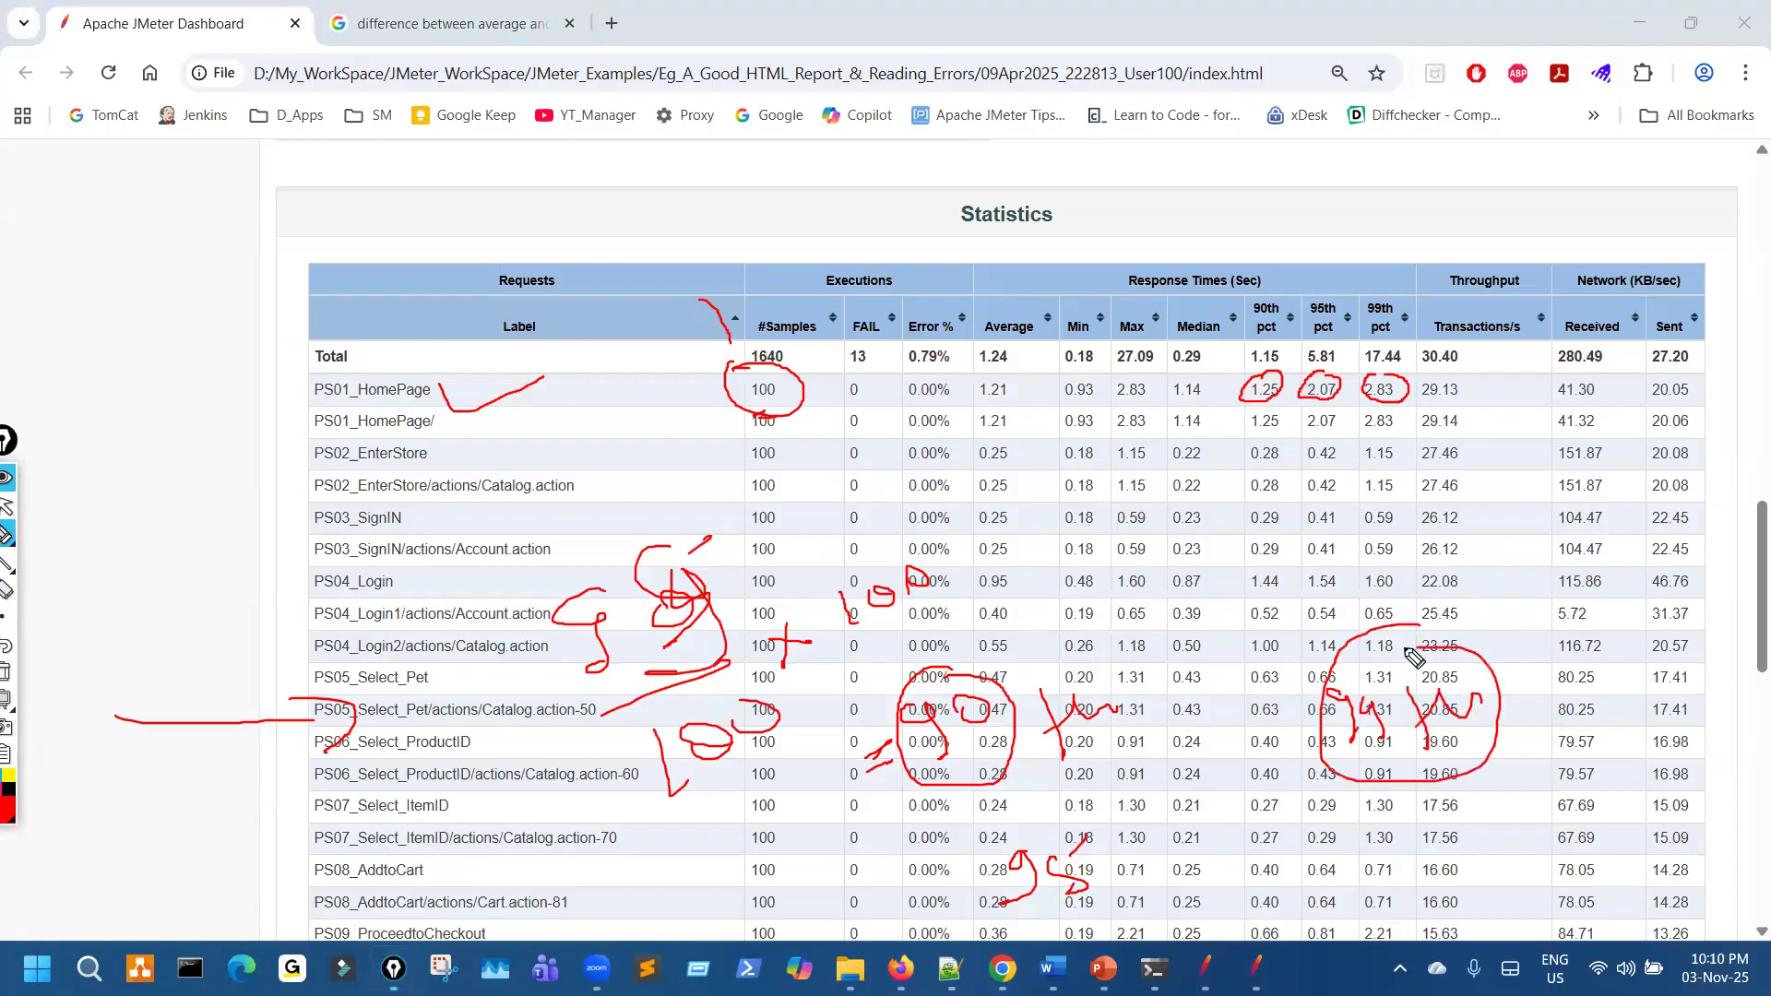
Clear the handwritten notes, mark the sample counts down the #Samples column, and clear that mark too
{"action": "left_click_drag", "start_coordinate": [1196, 550], "coordinate": [1666, 497]}
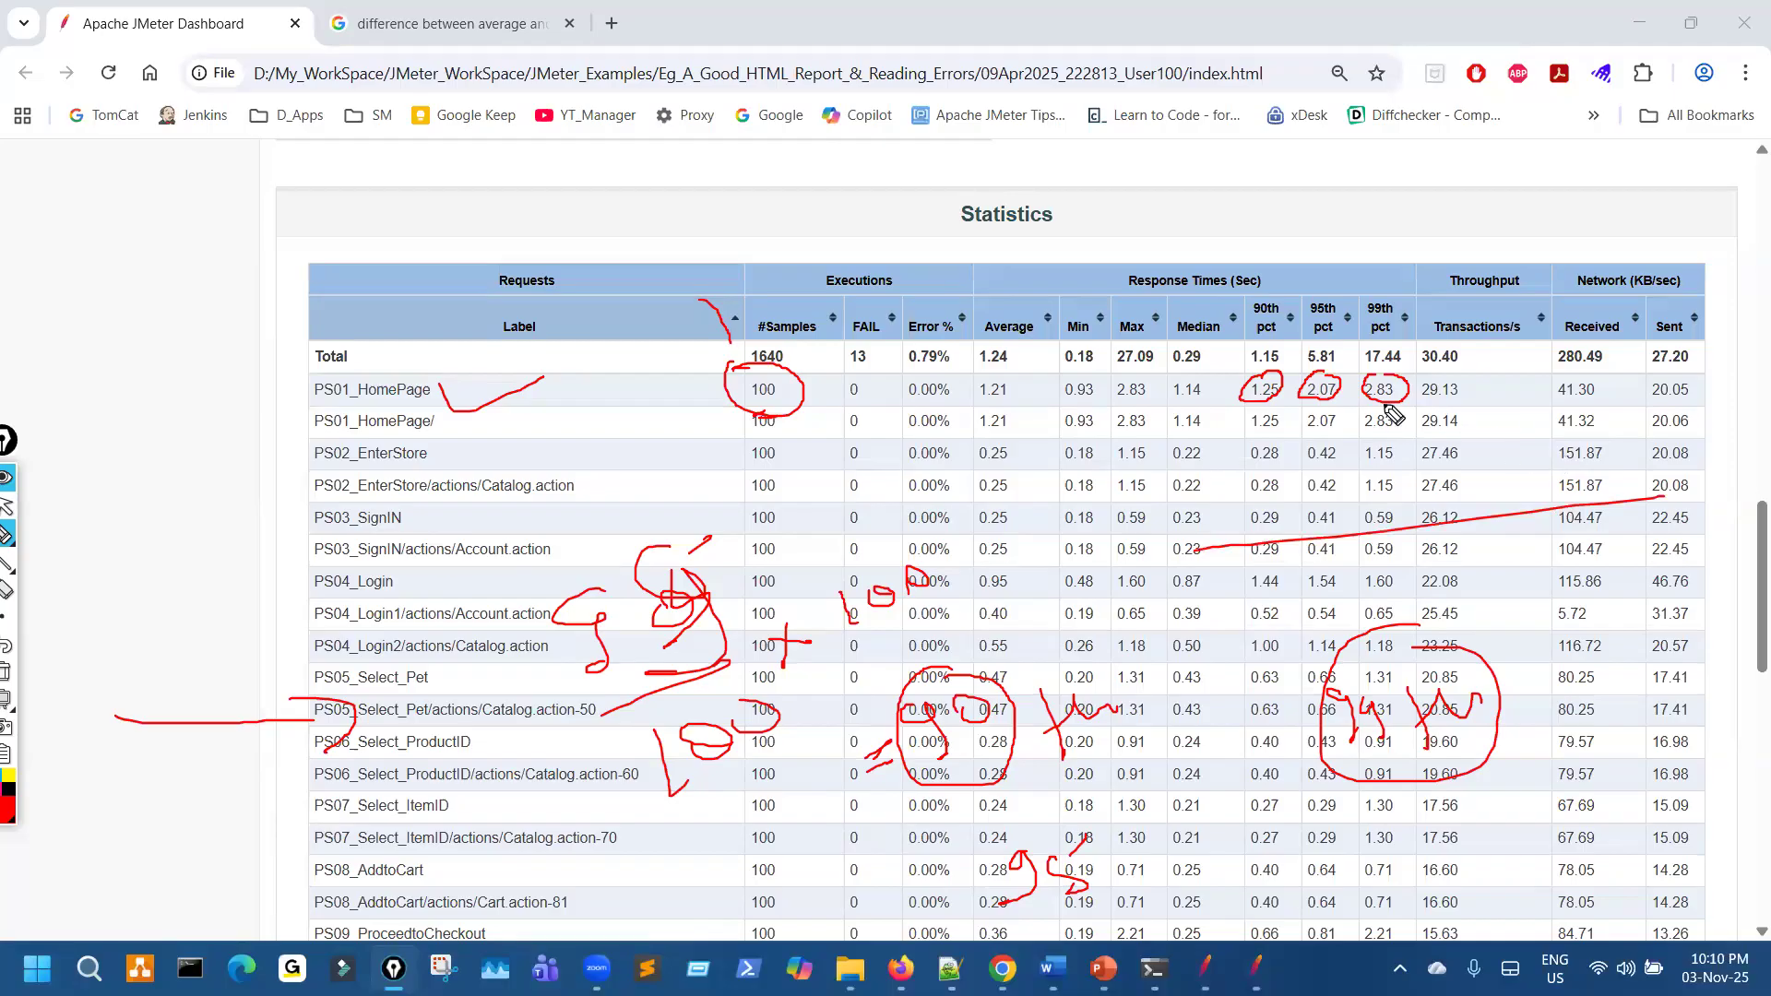
{"action": "left_click_drag", "start_coordinate": [1355, 463], "coordinate": [1348, 426]}
{"action": "key", "text": "ctrl+shift+c"}
{"action": "left_click_drag", "start_coordinate": [782, 455], "coordinate": [764, 790]}
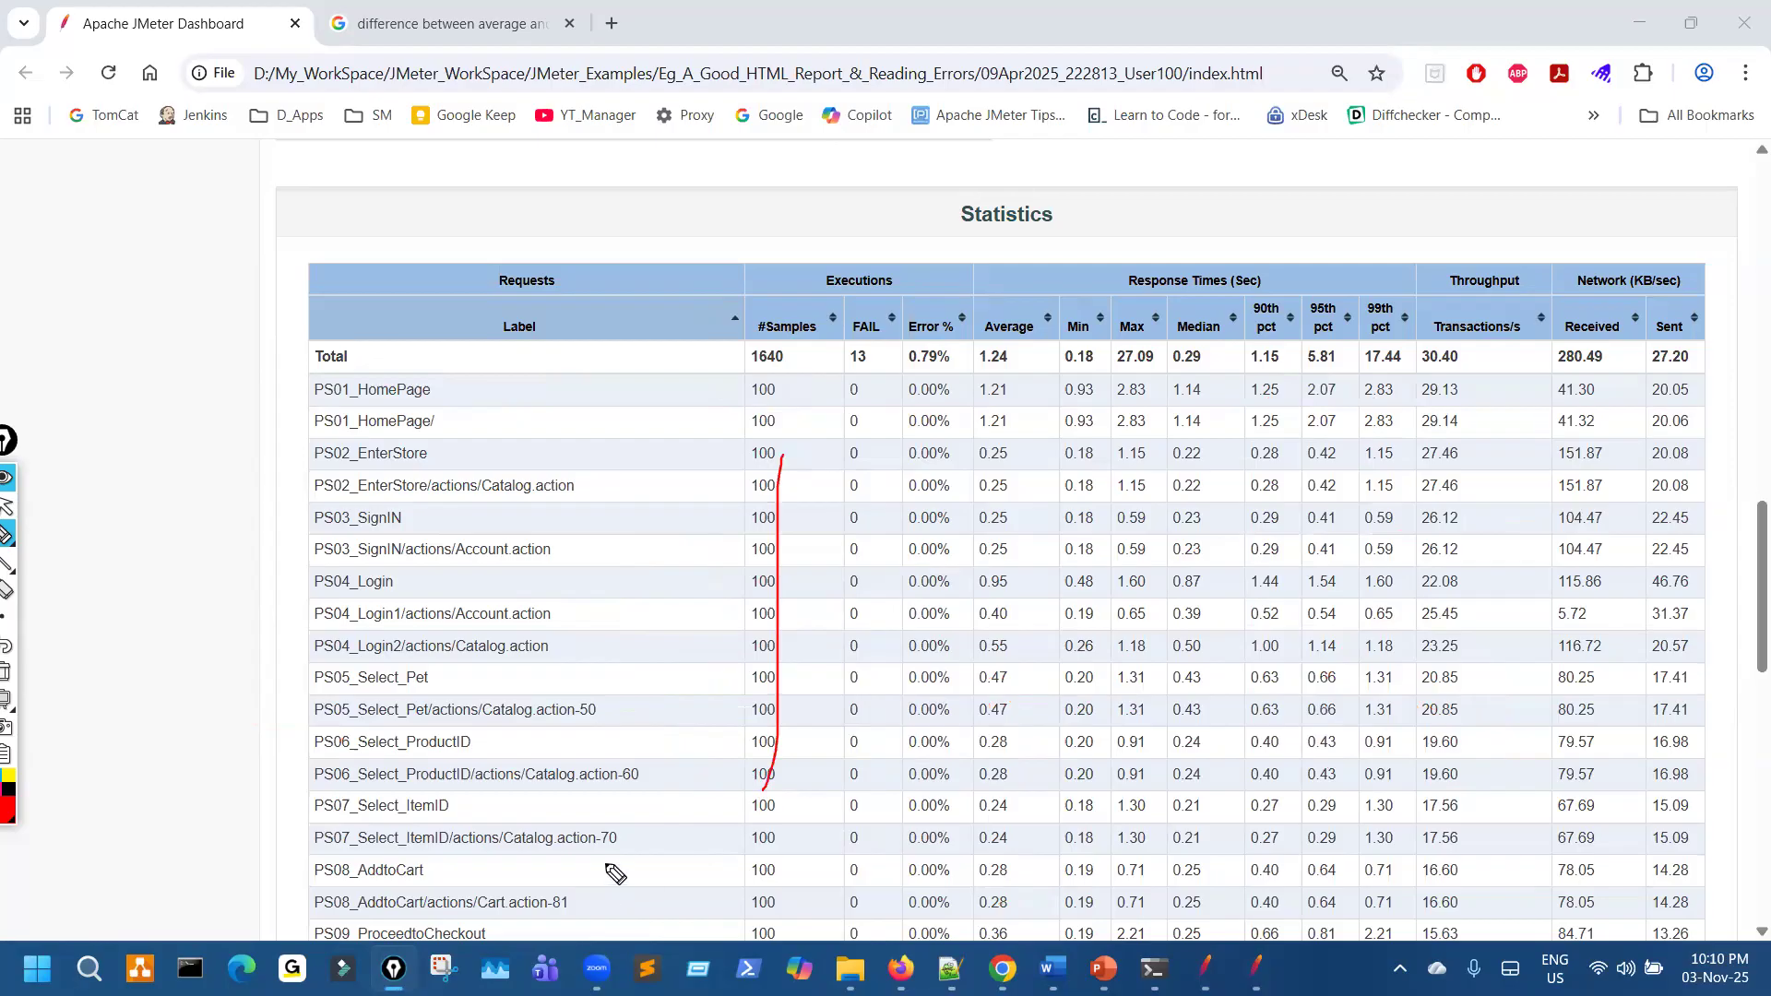
{"action": "key", "text": "ctrl+shift+7"}
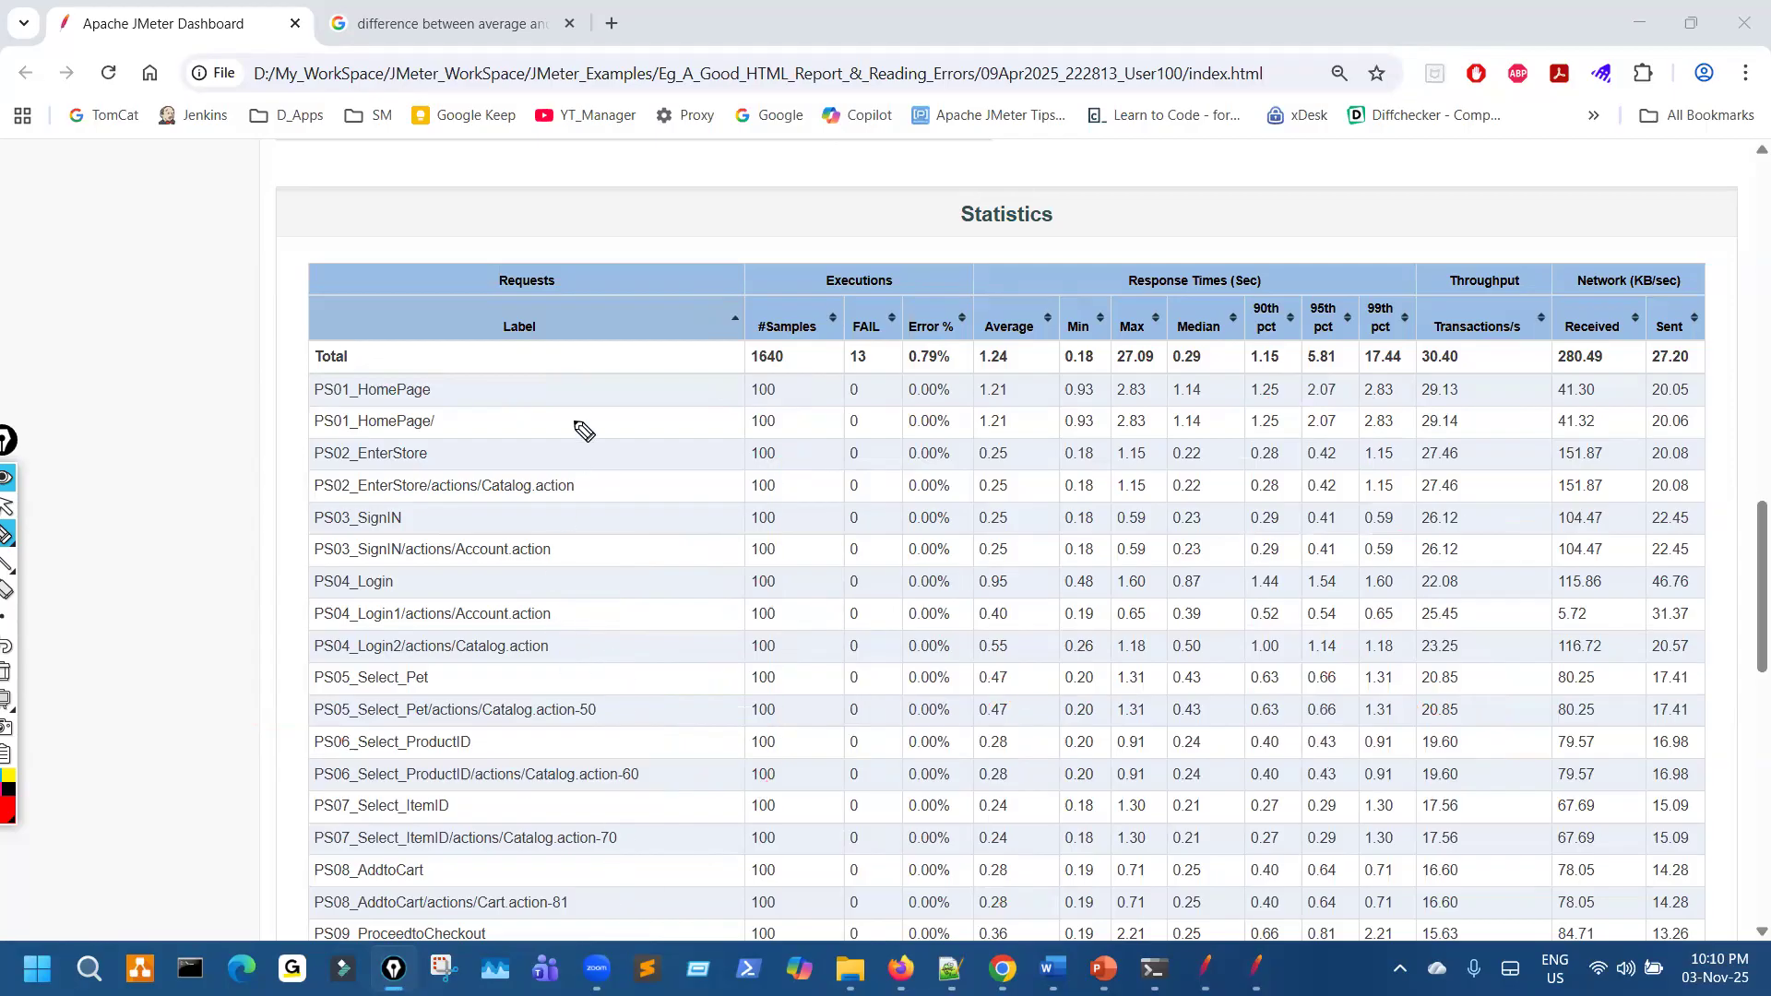
Handwrite 1000 and 90% beside the Statistics table, each with a double underline
{"action": "mouse_move", "coordinate": [112, 293]}
{"action": "left_mouse_down"}
{"action": "mouse_move", "coordinate": [125, 238]}
{"action": "mouse_move", "coordinate": [118, 259]}
{"action": "mouse_move", "coordinate": [189, 195]}
{"action": "left_mouse_up"}
{"action": "left_click_drag", "start_coordinate": [145, 292], "coordinate": [294, 227]}
{"action": "left_click_drag", "start_coordinate": [192, 314], "coordinate": [286, 268]}
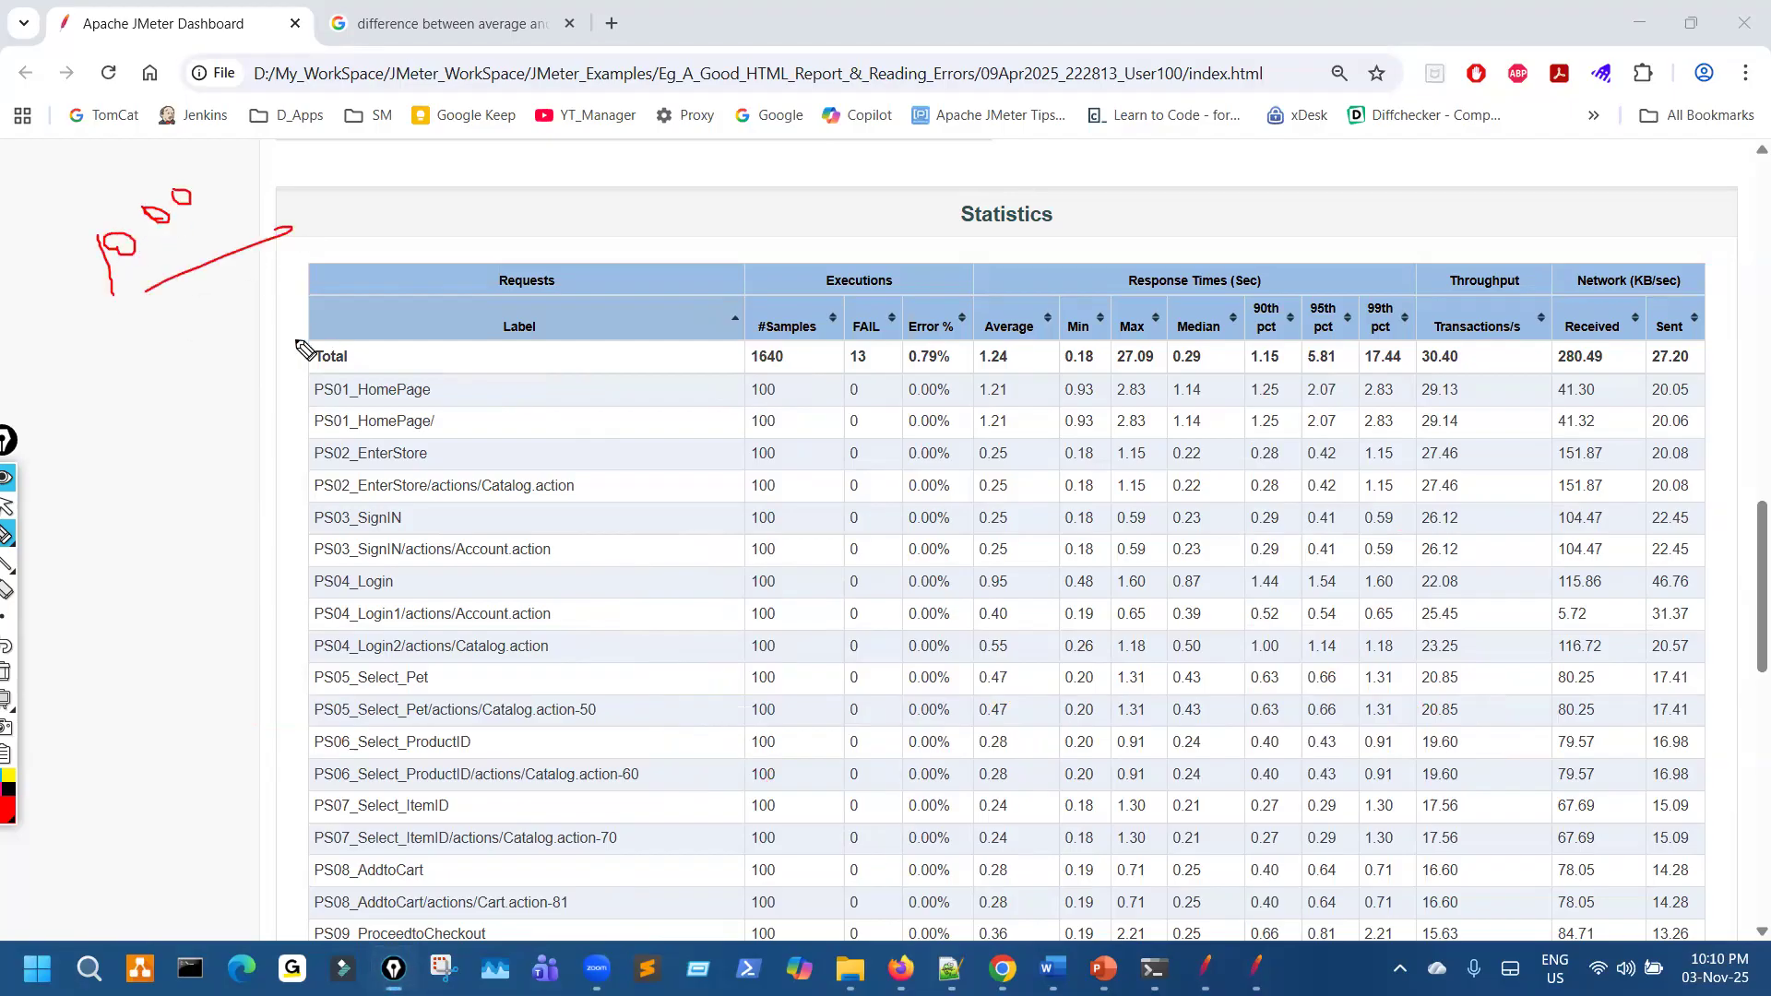
{"action": "mouse_move", "coordinate": [161, 429]}
{"action": "left_mouse_down"}
{"action": "mouse_move", "coordinate": [185, 466]}
{"action": "mouse_move", "coordinate": [247, 432]}
{"action": "left_mouse_up"}
{"action": "left_click", "coordinate": [274, 415]}
{"action": "left_click_drag", "start_coordinate": [199, 492], "coordinate": [256, 474]}
{"action": "left_click_drag", "start_coordinate": [205, 527], "coordinate": [252, 493]}
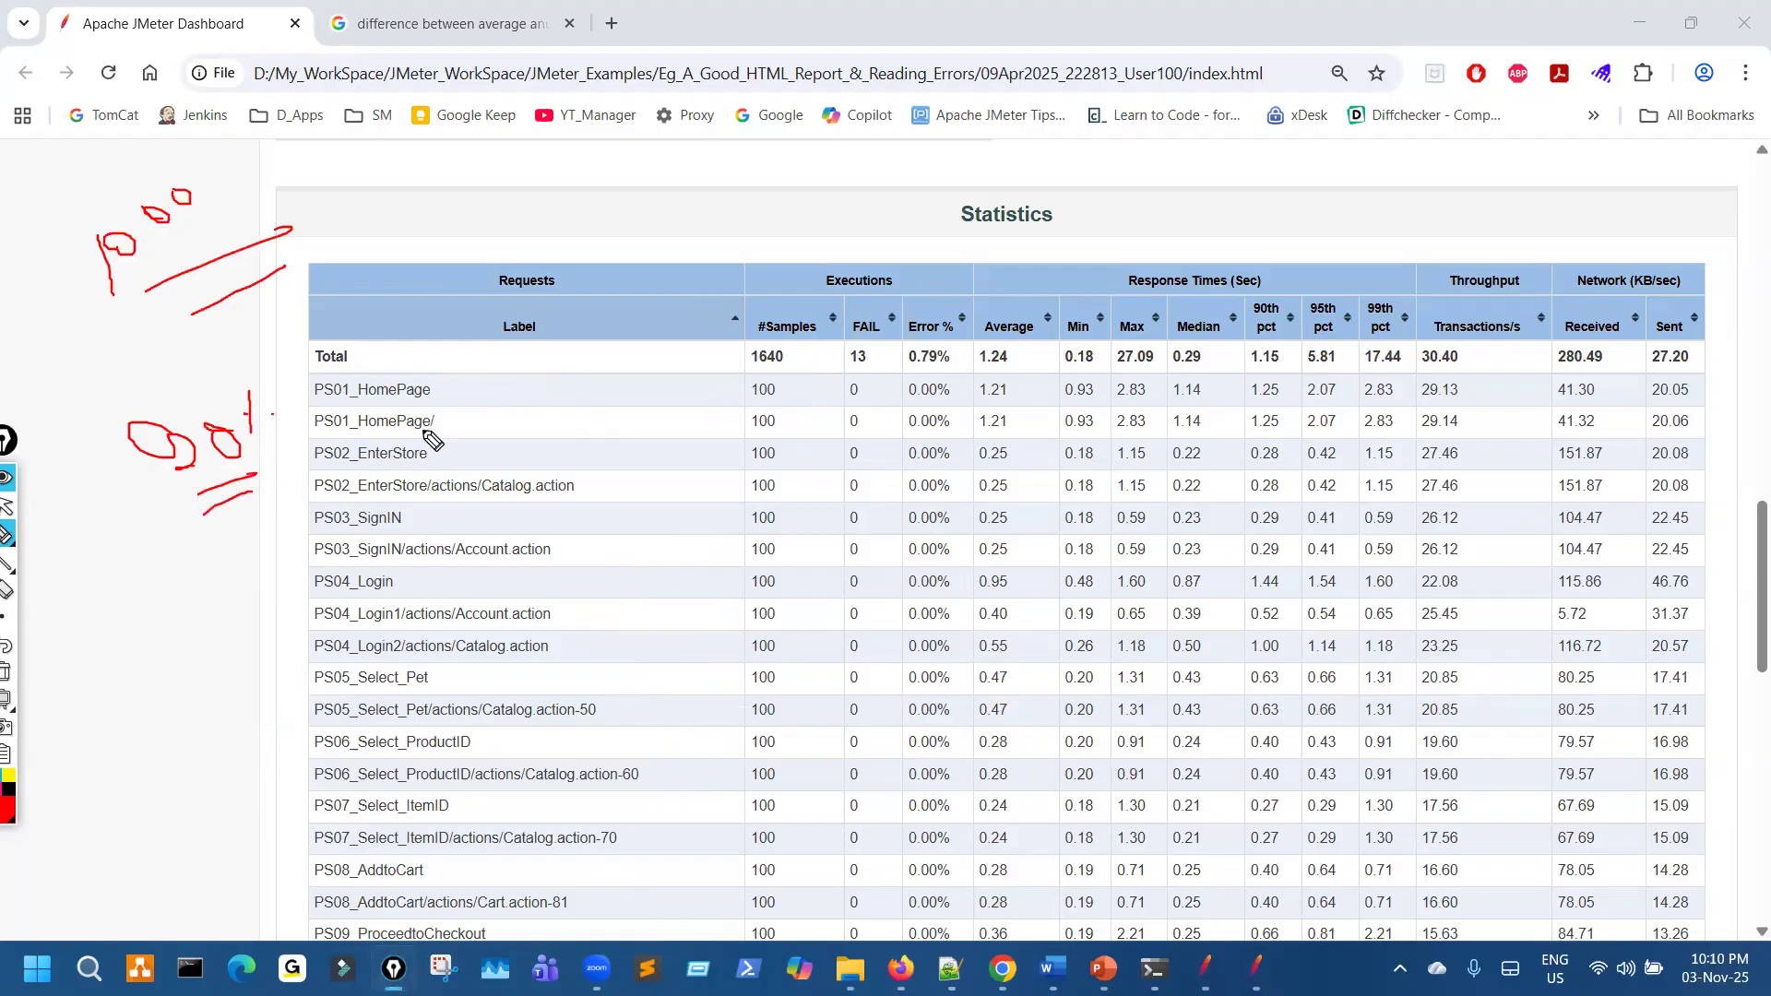
Handwrite the calculation 90/100 x 1000 = 900 over the Statistics table
{"action": "mouse_move", "coordinate": [505, 370]}
{"action": "left_mouse_down"}
{"action": "mouse_move", "coordinate": [481, 406]}
{"action": "mouse_move", "coordinate": [560, 406]}
{"action": "left_mouse_up"}
{"action": "mouse_move", "coordinate": [530, 434]}
{"action": "left_mouse_down"}
{"action": "mouse_move", "coordinate": [546, 464]}
{"action": "mouse_move", "coordinate": [555, 439]}
{"action": "left_mouse_up"}
{"action": "mouse_move", "coordinate": [566, 427]}
{"action": "left_mouse_down"}
{"action": "mouse_move", "coordinate": [619, 338]}
{"action": "mouse_move", "coordinate": [658, 311]}
{"action": "left_mouse_up"}
{"action": "mouse_move", "coordinate": [790, 219]}
{"action": "left_mouse_down"}
{"action": "mouse_move", "coordinate": [779, 262]}
{"action": "mouse_move", "coordinate": [839, 209]}
{"action": "left_mouse_up"}
Handwrite the calculation 95% x 1000 = 950 below the 90% calculation
{"action": "mouse_move", "coordinate": [584, 551]}
{"action": "left_mouse_down"}
{"action": "mouse_move", "coordinate": [583, 588]}
{"action": "mouse_move", "coordinate": [645, 556]}
{"action": "mouse_move", "coordinate": [666, 522]}
{"action": "mouse_move", "coordinate": [644, 506]}
{"action": "left_mouse_up"}
{"action": "left_click_drag", "start_coordinate": [662, 498], "coordinate": [671, 558]}
{"action": "mouse_move", "coordinate": [749, 433]}
{"action": "left_mouse_down"}
{"action": "mouse_move", "coordinate": [773, 422]}
{"action": "mouse_move", "coordinate": [780, 451]}
{"action": "left_mouse_up"}
{"action": "left_click", "coordinate": [581, 619]}
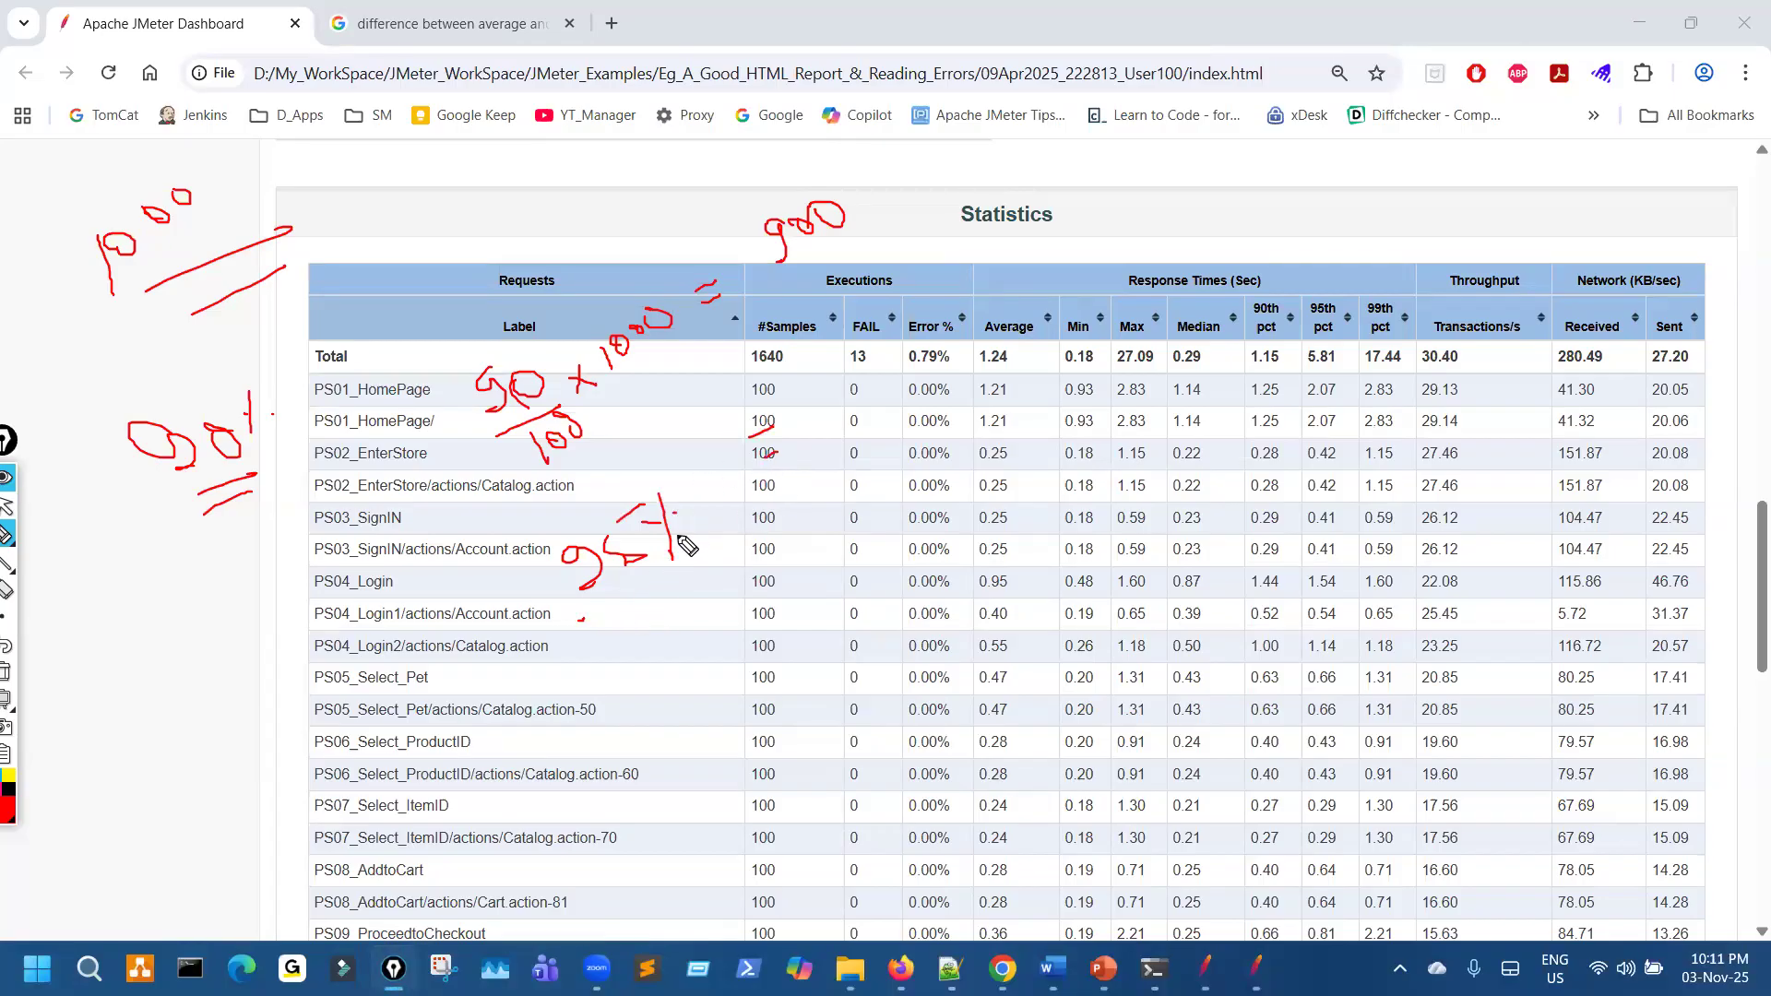
{"action": "left_click_drag", "start_coordinate": [683, 491], "coordinate": [698, 490]}
{"action": "mouse_move", "coordinate": [691, 482]}
{"action": "left_mouse_down"}
{"action": "mouse_move", "coordinate": [691, 503]}
{"action": "mouse_move", "coordinate": [705, 473]}
{"action": "left_mouse_up"}
{"action": "left_click_drag", "start_coordinate": [712, 472], "coordinate": [710, 466]}
{"action": "left_click_drag", "start_coordinate": [723, 464], "coordinate": [744, 433]}
{"action": "mouse_move", "coordinate": [835, 377]}
{"action": "left_mouse_down"}
{"action": "mouse_move", "coordinate": [829, 418]}
{"action": "mouse_move", "coordinate": [862, 404]}
{"action": "mouse_move", "coordinate": [886, 338]}
{"action": "mouse_move", "coordinate": [913, 325]}
{"action": "left_mouse_up"}
{"action": "mouse_move", "coordinate": [773, 432]}
{"action": "left_mouse_down"}
{"action": "mouse_move", "coordinate": [795, 417]}
{"action": "mouse_move", "coordinate": [798, 443]}
{"action": "left_mouse_up"}
Handwrite the calculation 99/100 x 1000 = 990 below the 95% calculation and underline the result
{"action": "left_click_drag", "start_coordinate": [653, 676], "coordinate": [657, 722]}
{"action": "left_click_drag", "start_coordinate": [701, 661], "coordinate": [705, 692]}
{"action": "mouse_move", "coordinate": [646, 755]}
{"action": "left_mouse_down"}
{"action": "mouse_move", "coordinate": [715, 709]}
{"action": "mouse_move", "coordinate": [730, 768]}
{"action": "left_mouse_up"}
{"action": "mouse_move", "coordinate": [745, 738]}
{"action": "left_mouse_down"}
{"action": "mouse_move", "coordinate": [766, 638]}
{"action": "mouse_move", "coordinate": [813, 639]}
{"action": "mouse_move", "coordinate": [826, 602]}
{"action": "left_mouse_up"}
{"action": "left_click_drag", "start_coordinate": [845, 583], "coordinate": [862, 566]}
{"action": "left_click_drag", "start_coordinate": [912, 505], "coordinate": [906, 533]}
{"action": "left_click_drag", "start_coordinate": [969, 459], "coordinate": [975, 523]}
{"action": "mouse_move", "coordinate": [1006, 459]}
{"action": "left_mouse_down"}
{"action": "mouse_move", "coordinate": [1009, 523]}
{"action": "mouse_move", "coordinate": [1039, 461]}
{"action": "left_mouse_up"}
{"action": "left_click_drag", "start_coordinate": [985, 563], "coordinate": [1116, 512]}
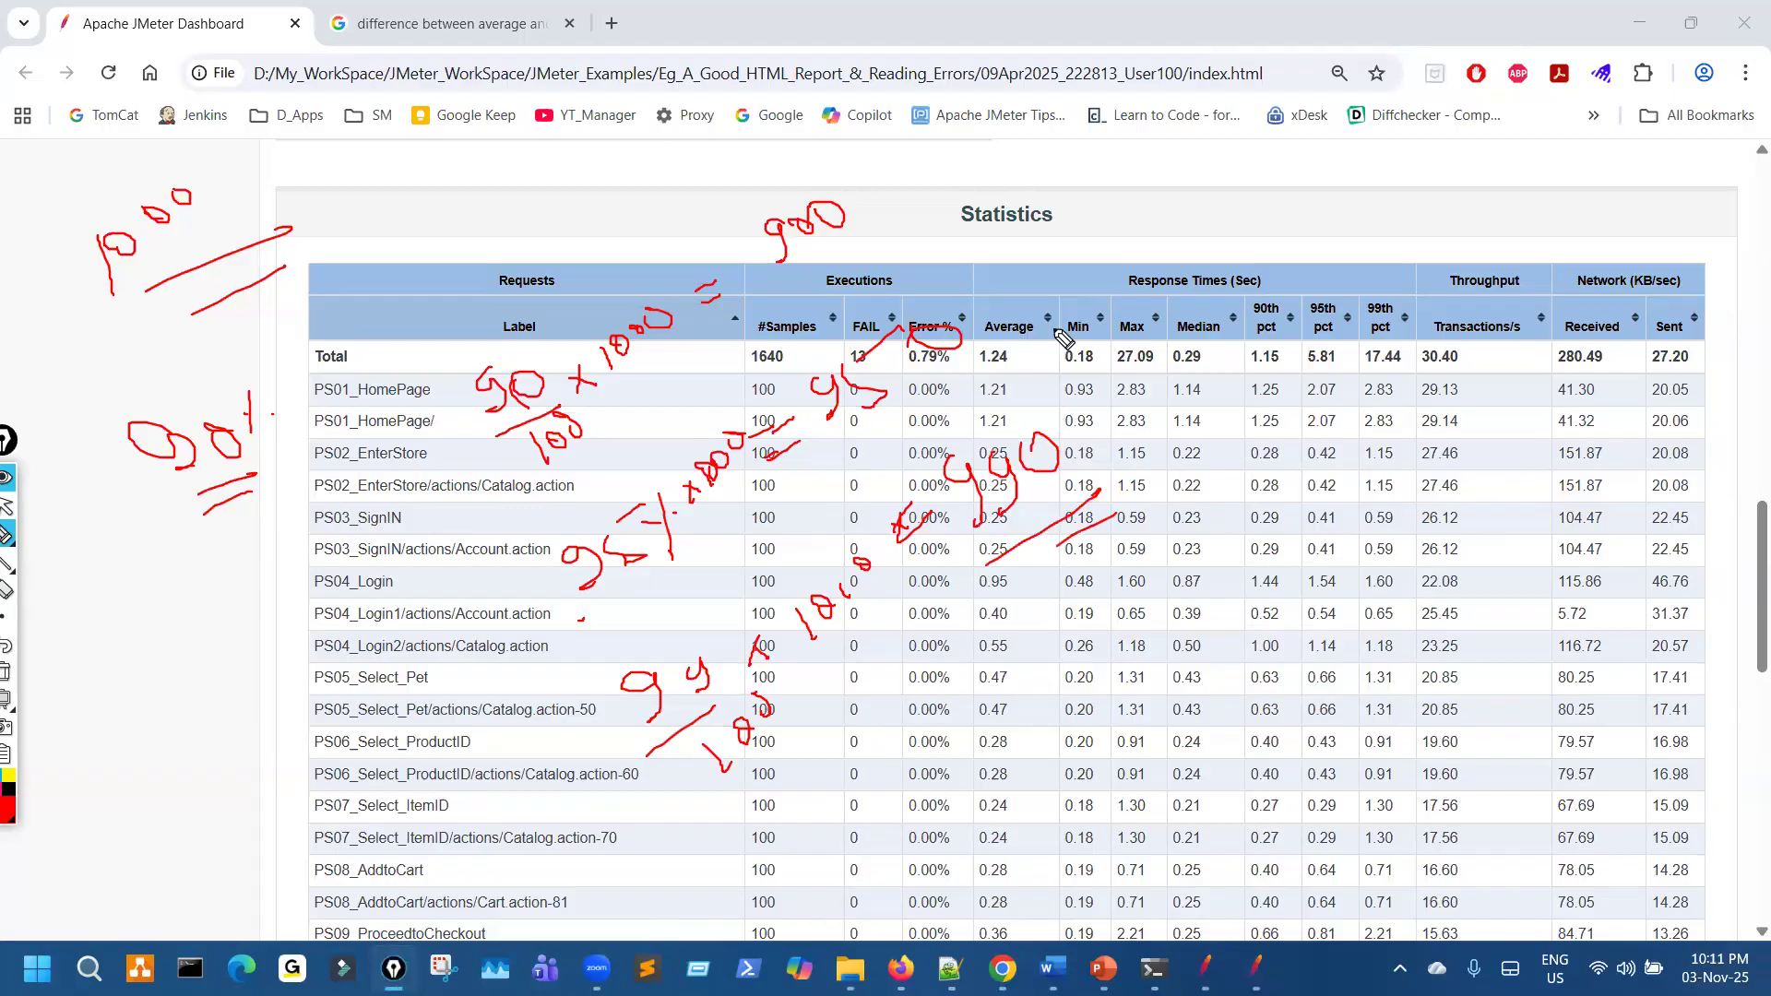
Circle the 90th, 95th and 99th pct columns in the Statistics table and point an arrow at the 99th pct heading
{"action": "left_click_drag", "start_coordinate": [1059, 315], "coordinate": [1074, 279]}
{"action": "mouse_move", "coordinate": [1304, 368]}
{"action": "left_mouse_down"}
{"action": "mouse_move", "coordinate": [1310, 426]}
{"action": "mouse_move", "coordinate": [1341, 299]}
{"action": "mouse_move", "coordinate": [1345, 388]}
{"action": "mouse_move", "coordinate": [1314, 412]}
{"action": "mouse_move", "coordinate": [1338, 503]}
{"action": "left_mouse_up"}
{"action": "mouse_move", "coordinate": [1284, 288]}
{"action": "left_mouse_down"}
{"action": "mouse_move", "coordinate": [1236, 360]}
{"action": "mouse_move", "coordinate": [1284, 336]}
{"action": "left_mouse_up"}
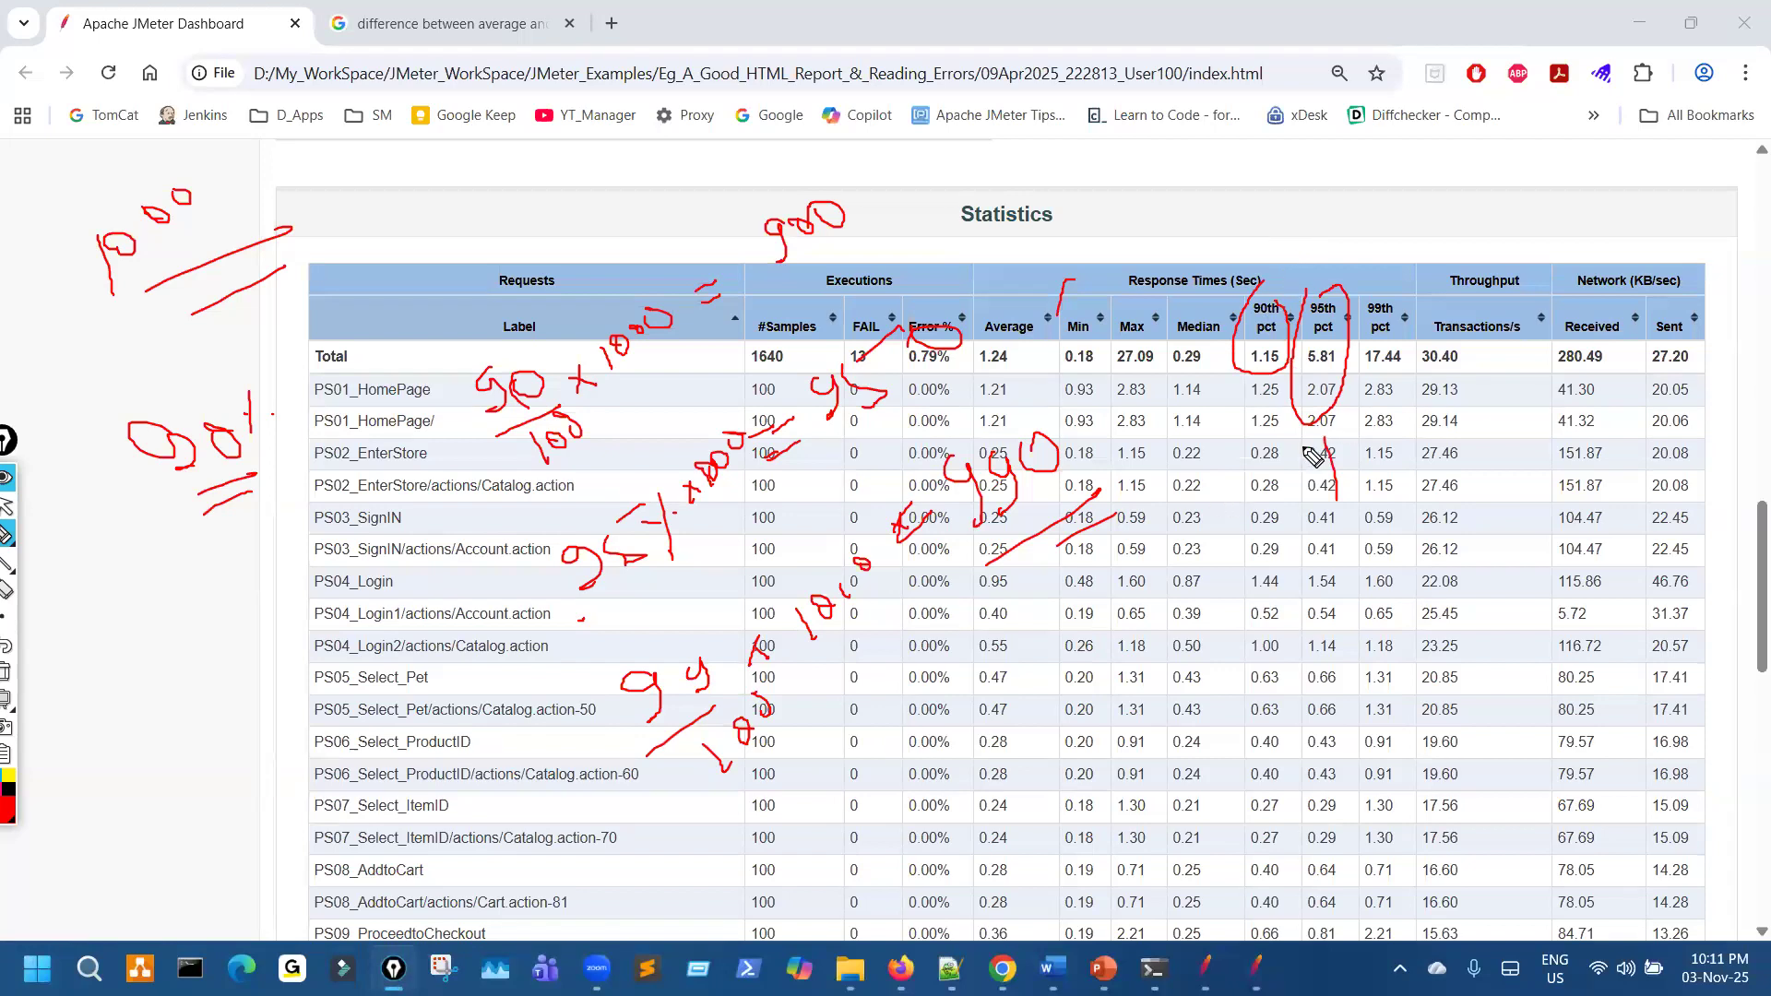
{"action": "mouse_move", "coordinate": [1262, 403]}
{"action": "left_mouse_down"}
{"action": "mouse_move", "coordinate": [1244, 507]}
{"action": "mouse_move", "coordinate": [1300, 403]}
{"action": "left_mouse_up"}
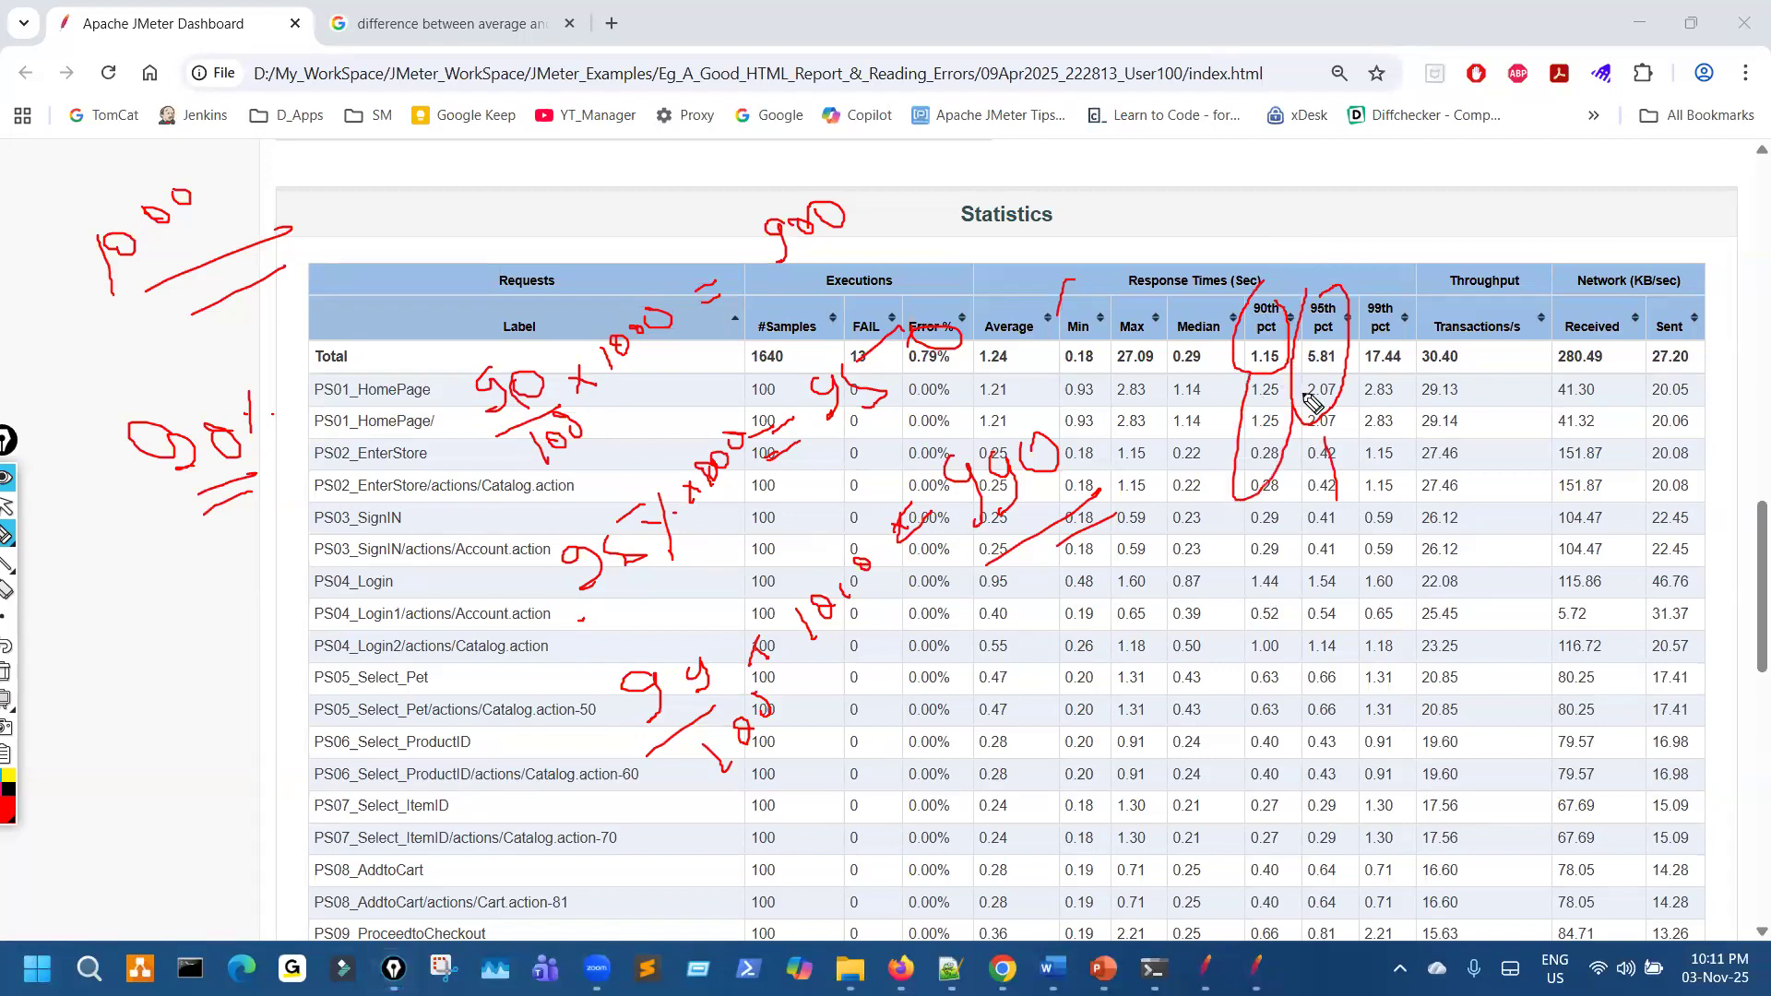
{"action": "mouse_move", "coordinate": [1394, 270]}
{"action": "left_mouse_down"}
{"action": "mouse_move", "coordinate": [1476, 298]}
{"action": "mouse_move", "coordinate": [1386, 344]}
{"action": "left_mouse_up"}
{"action": "mouse_move", "coordinate": [1386, 225]}
{"action": "left_mouse_down"}
{"action": "mouse_move", "coordinate": [1388, 287]}
{"action": "mouse_move", "coordinate": [1419, 263]}
{"action": "left_mouse_up"}
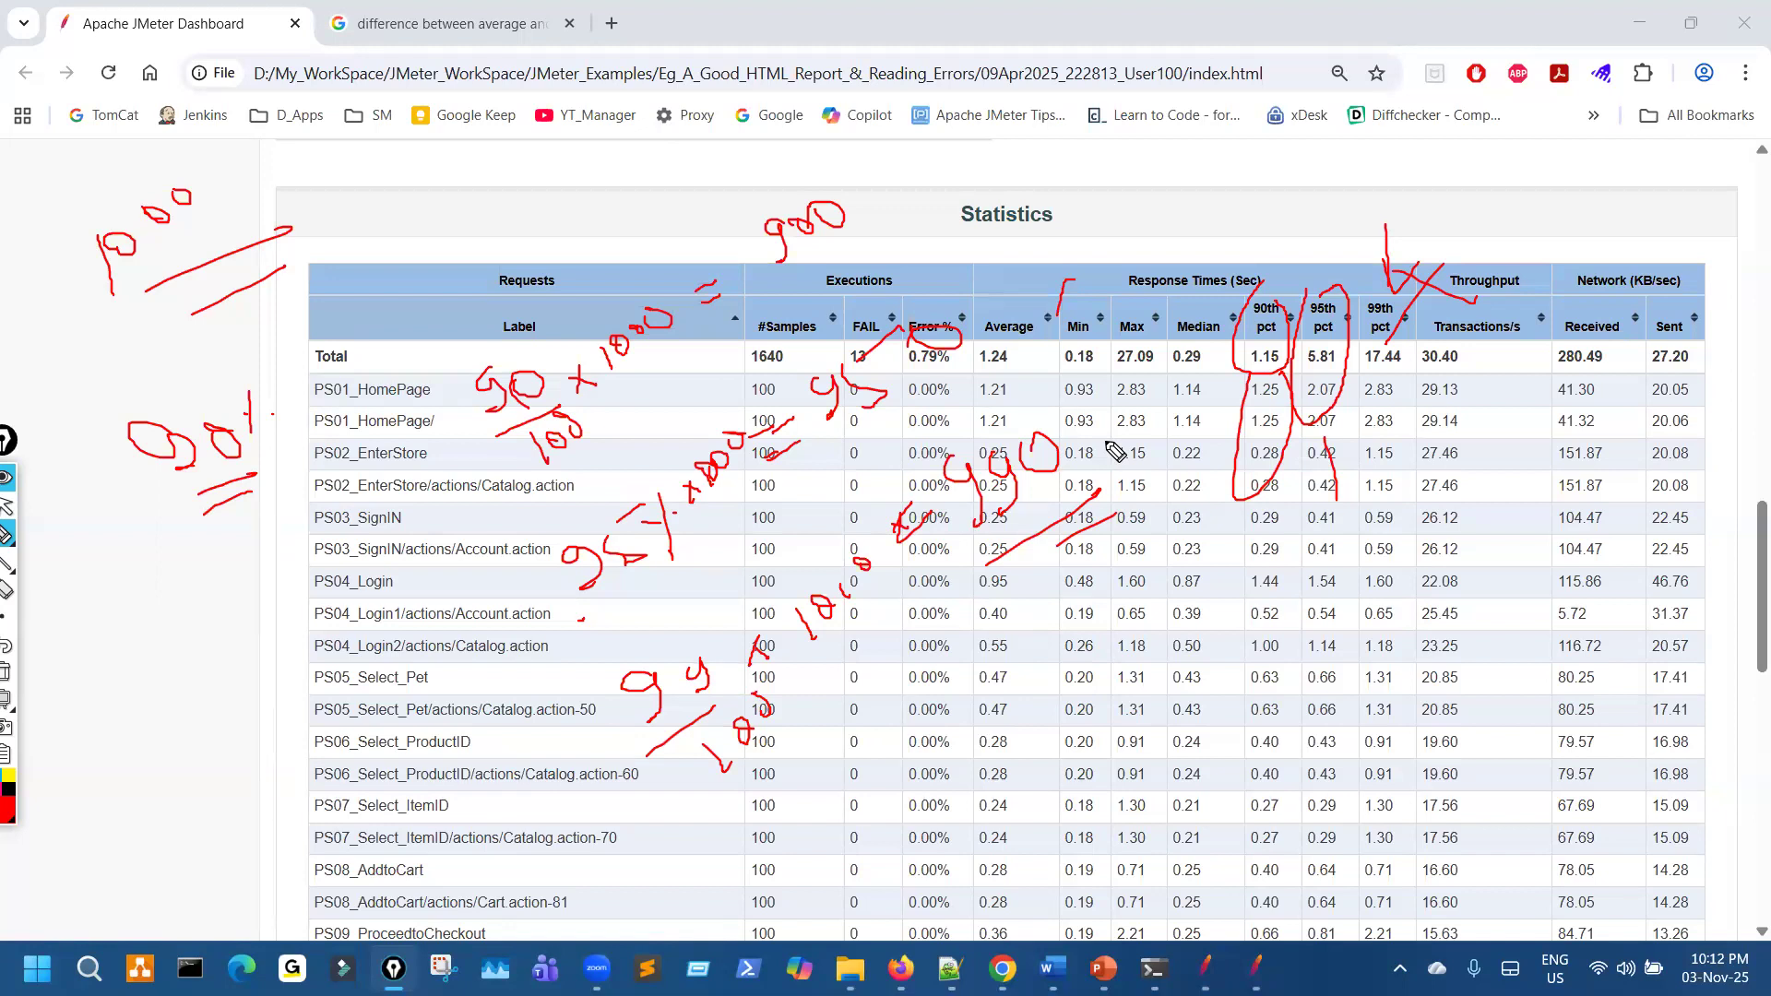
{"action": "left_click_drag", "start_coordinate": [1428, 318], "coordinate": [1383, 389]}
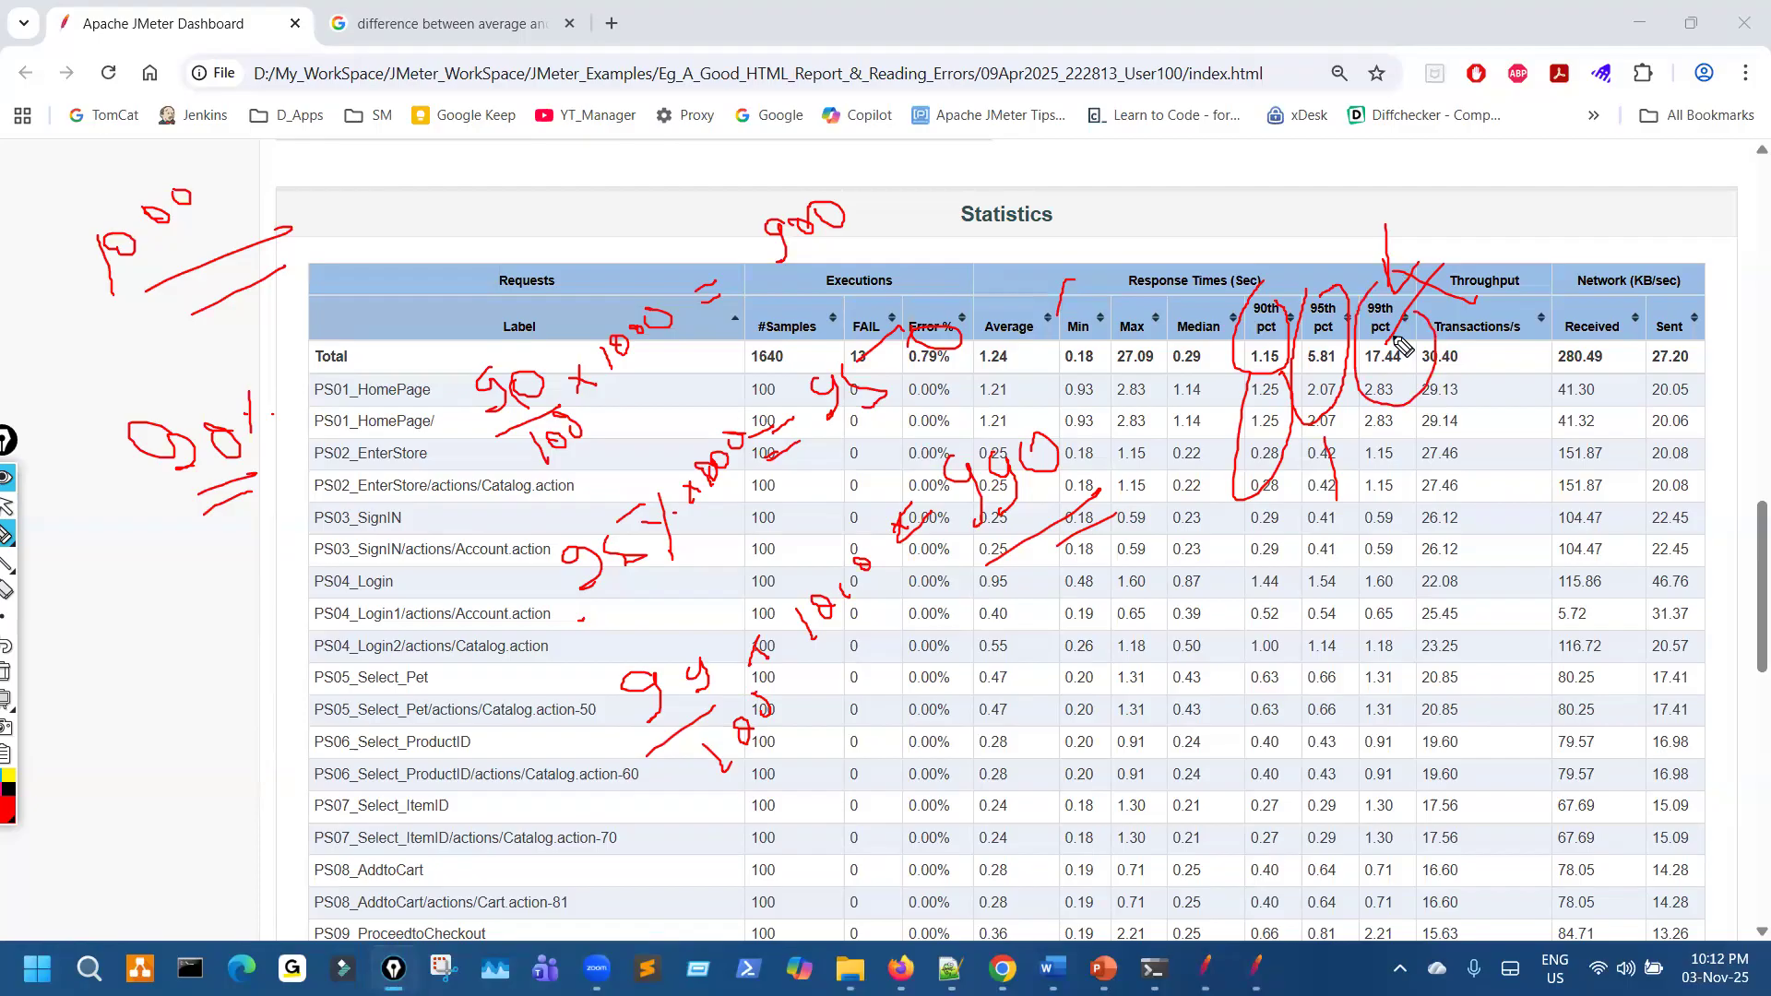
{"action": "mouse_move", "coordinate": [1278, 266]}
{"action": "left_mouse_down"}
{"action": "mouse_move", "coordinate": [1372, 440]}
{"action": "mouse_move", "coordinate": [1393, 274]}
{"action": "left_mouse_up"}
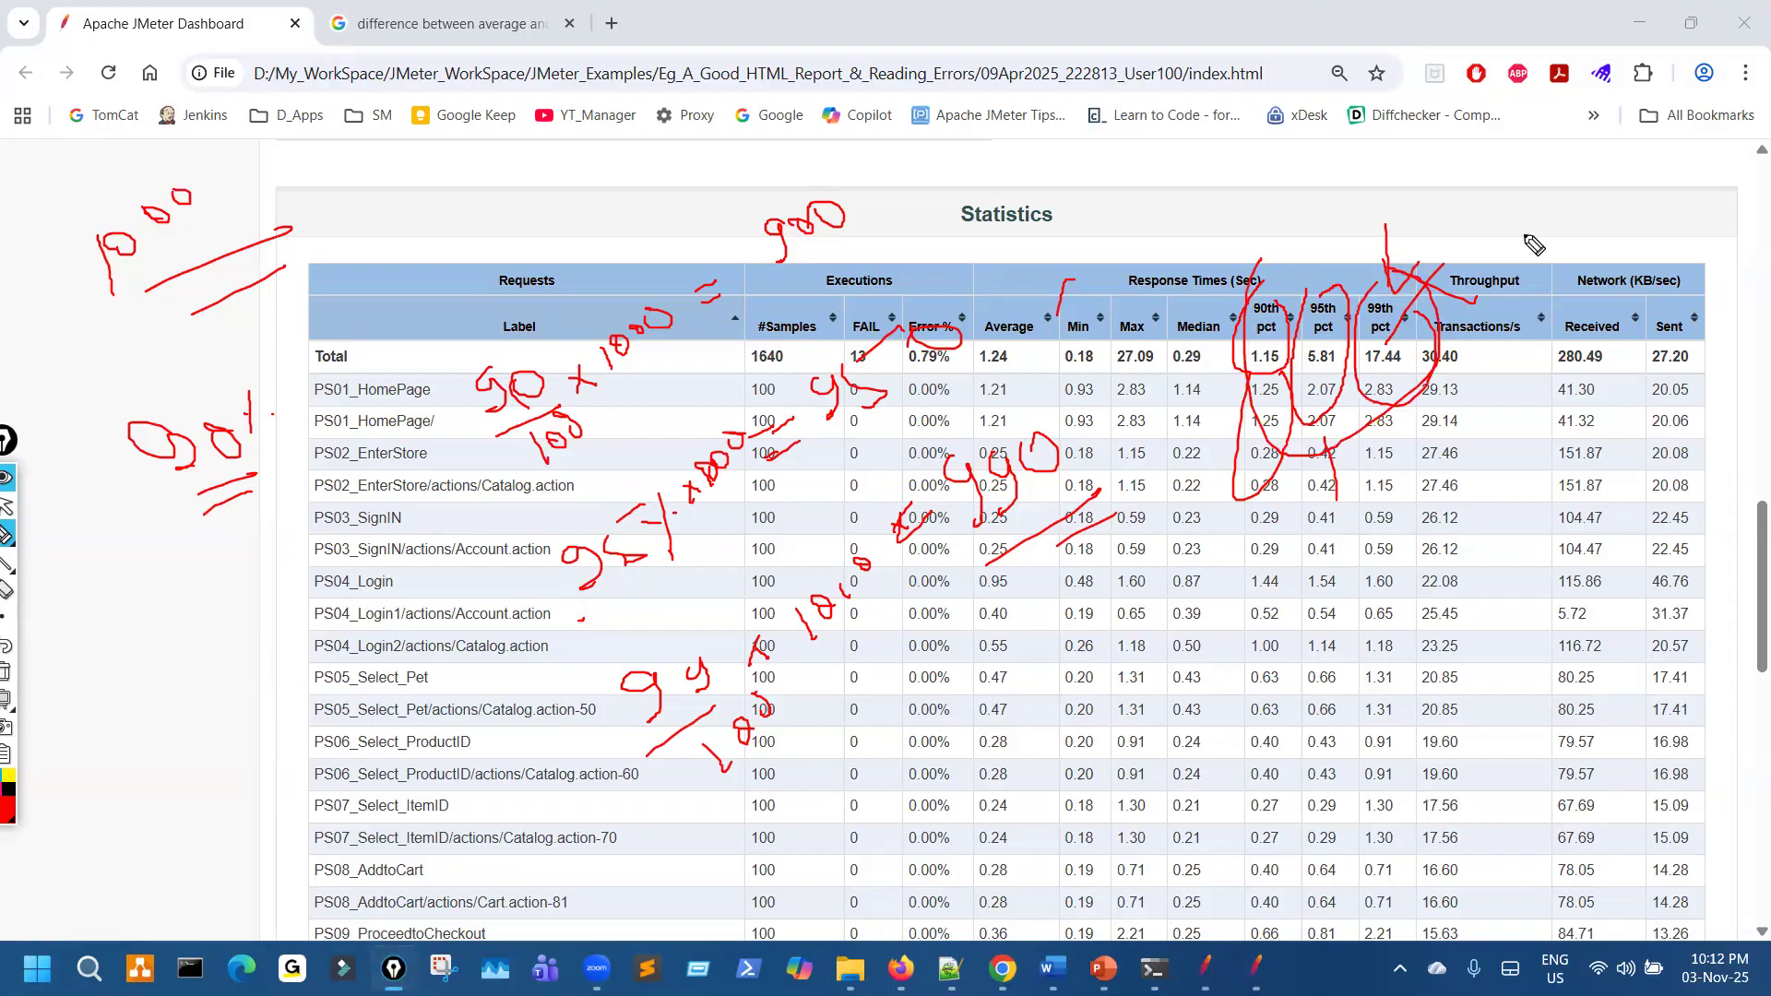
Draw a curve along the results 900, 950 and 990, tick the calculations, and circle the handwritten 1000
{"action": "mouse_move", "coordinate": [905, 191]}
{"action": "left_mouse_down"}
{"action": "mouse_move", "coordinate": [995, 212]}
{"action": "mouse_move", "coordinate": [1135, 534]}
{"action": "left_mouse_up"}
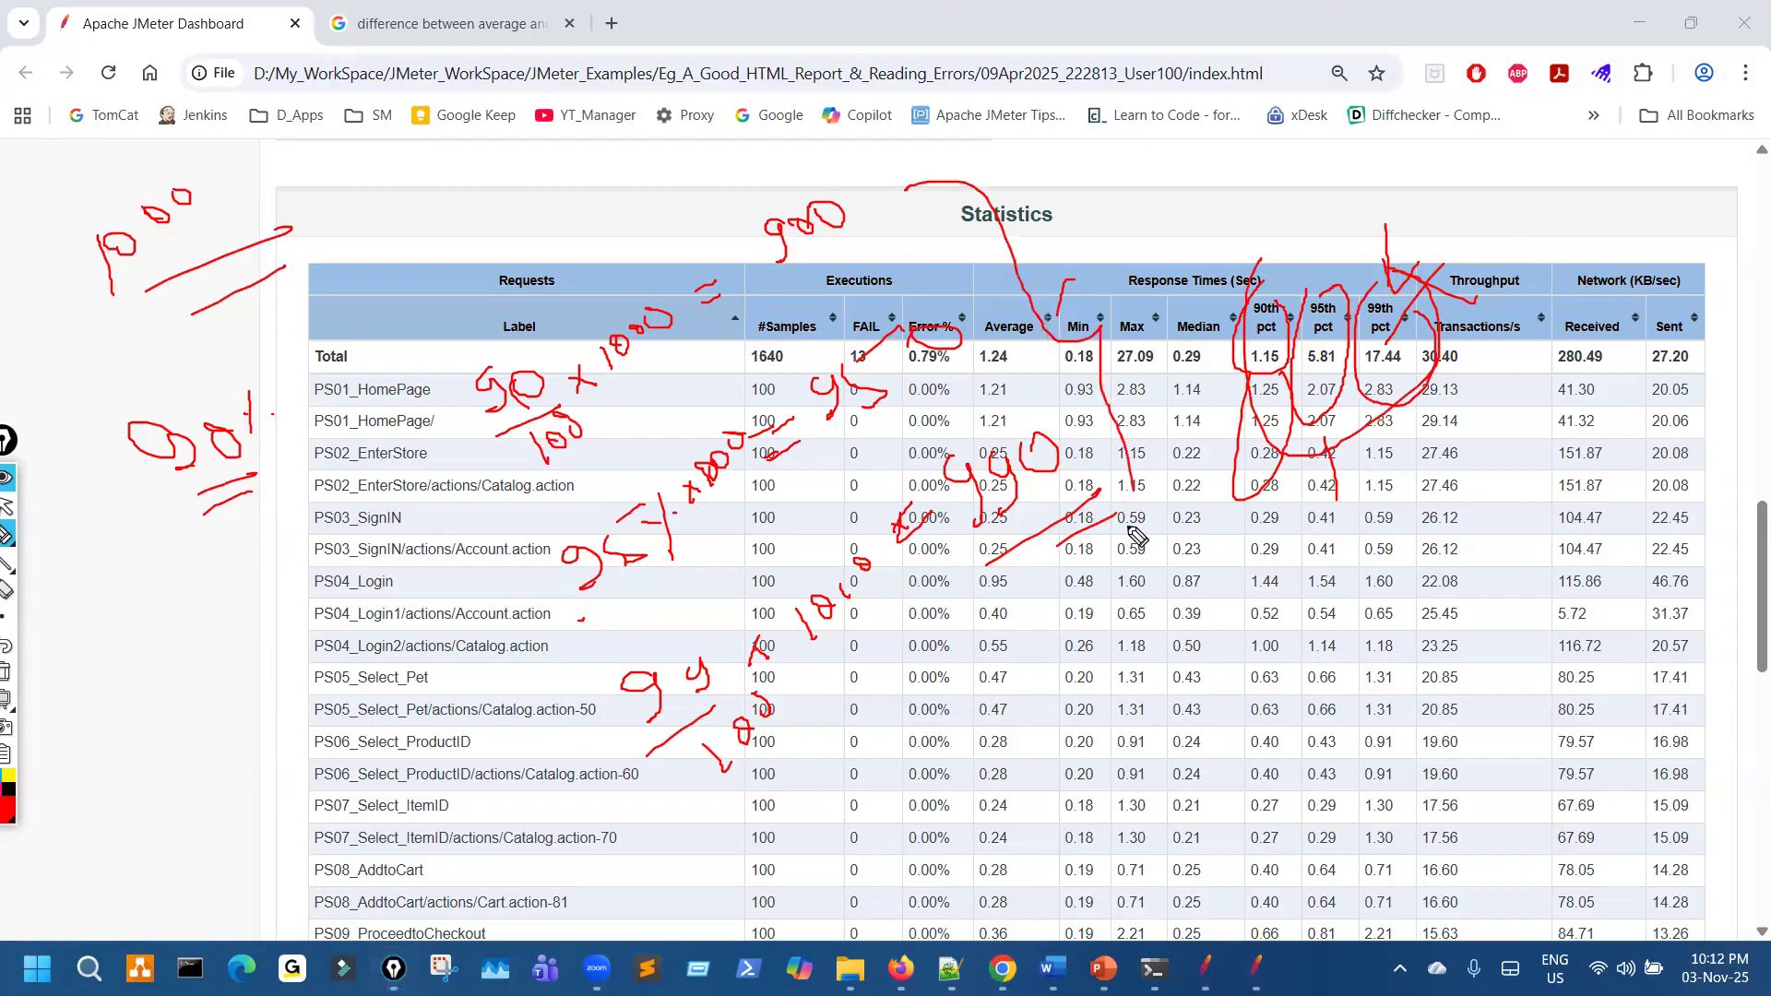
{"action": "mouse_move", "coordinate": [661, 191]}
{"action": "left_mouse_down"}
{"action": "mouse_move", "coordinate": [683, 228]}
{"action": "mouse_move", "coordinate": [766, 153]}
{"action": "left_mouse_up"}
{"action": "left_click_drag", "start_coordinate": [792, 344], "coordinate": [888, 279]}
{"action": "mouse_move", "coordinate": [493, 738]}
{"action": "left_mouse_down"}
{"action": "mouse_move", "coordinate": [620, 782]}
{"action": "mouse_move", "coordinate": [579, 806]}
{"action": "left_mouse_up"}
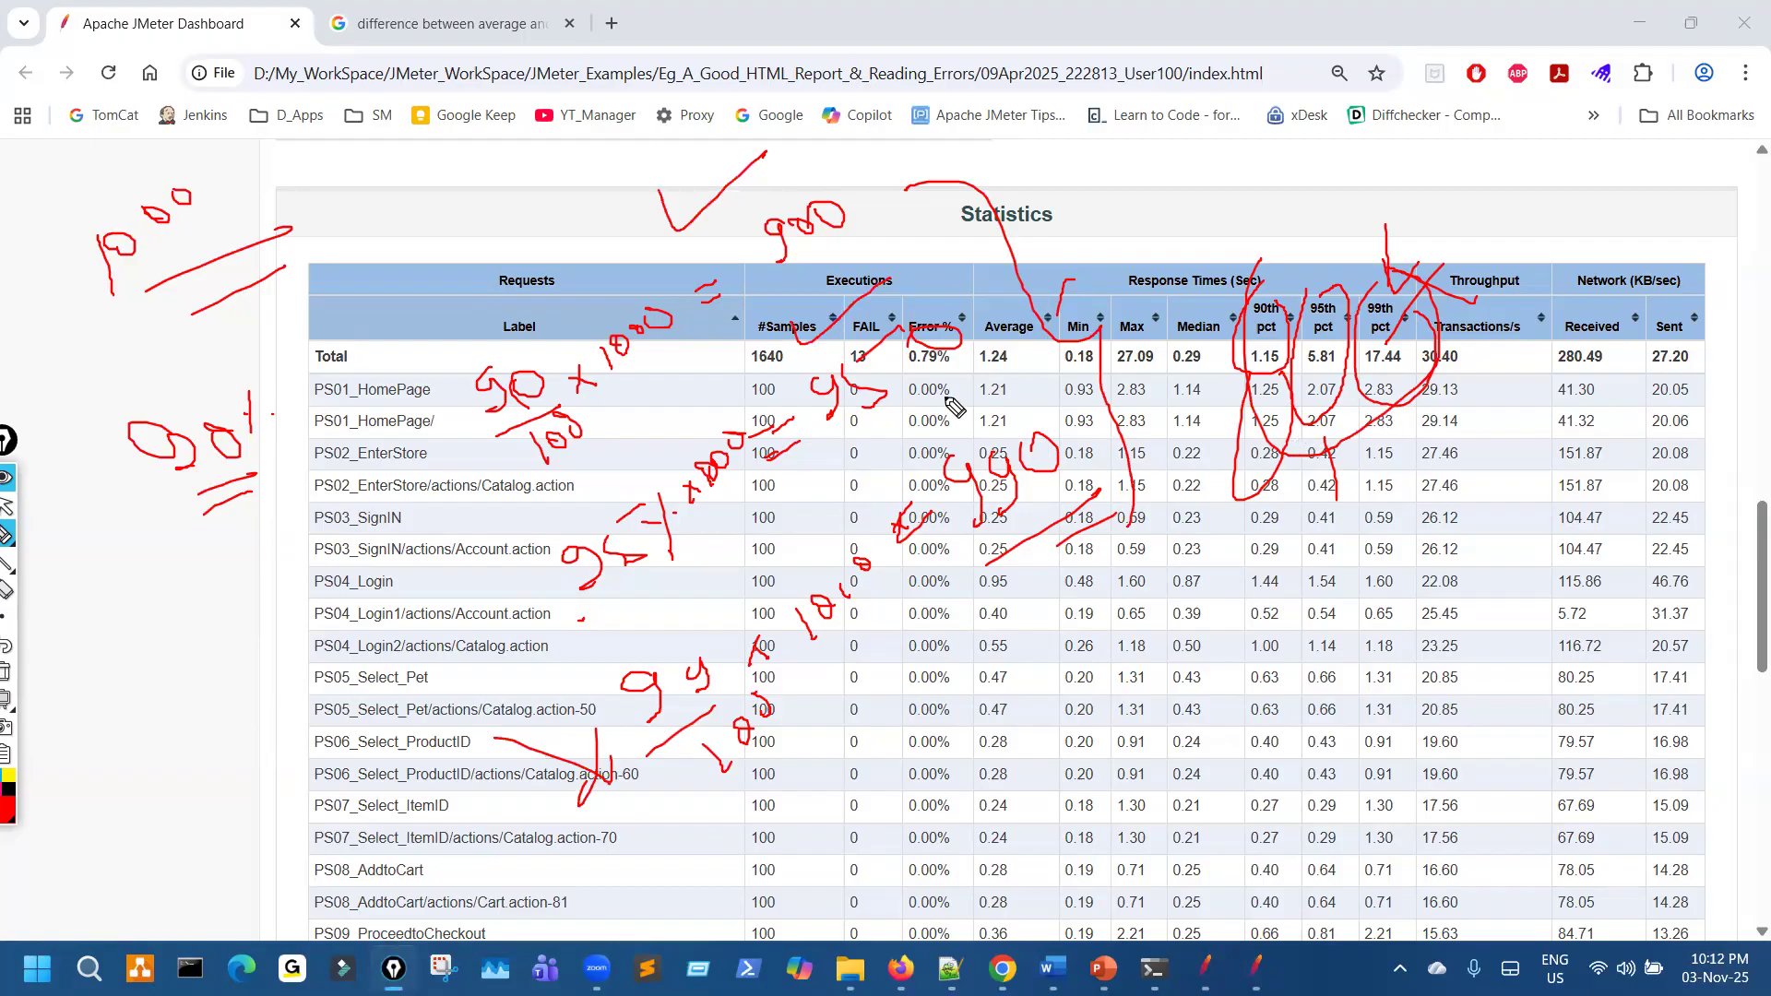
{"action": "mouse_move", "coordinate": [177, 171]}
{"action": "left_mouse_down"}
{"action": "mouse_move", "coordinate": [40, 247]}
{"action": "mouse_move", "coordinate": [219, 313]}
{"action": "left_mouse_up"}
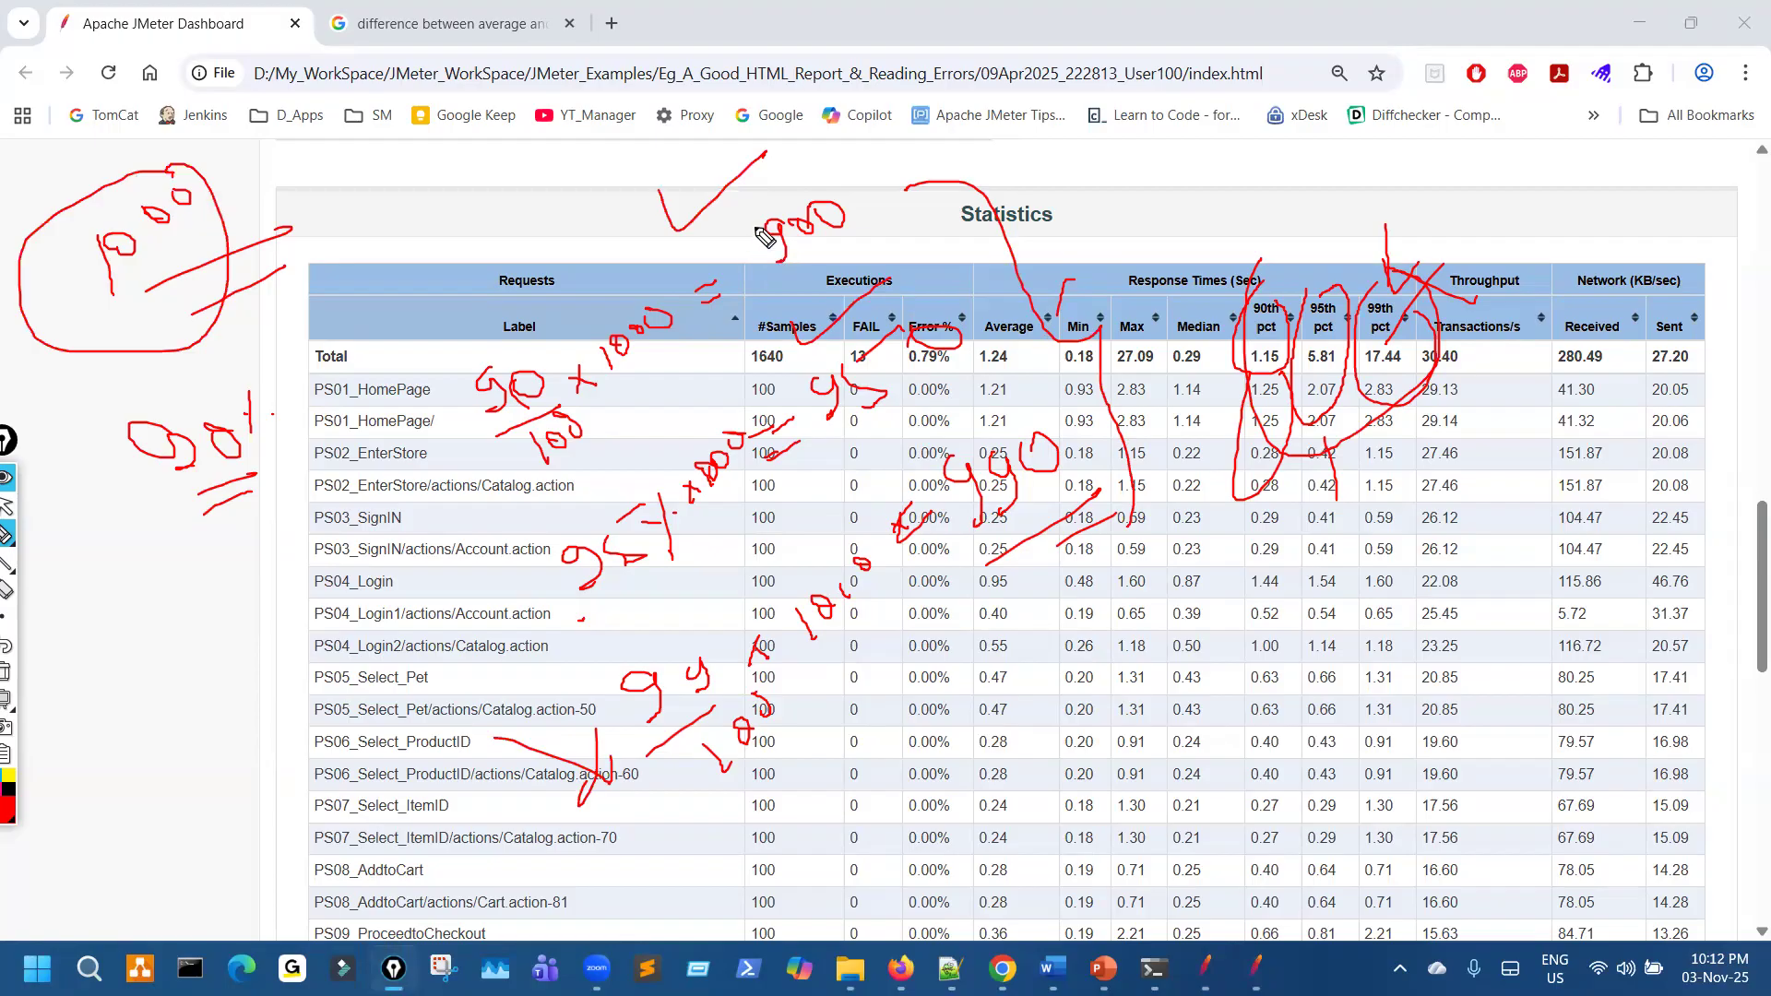
Handwrite 2.2 sec with an underline above the 90% calculation and circle its result 900
{"action": "left_click_drag", "start_coordinate": [498, 104], "coordinate": [532, 150]}
{"action": "left_click_drag", "start_coordinate": [557, 91], "coordinate": [643, 105]}
{"action": "left_click_drag", "start_coordinate": [512, 189], "coordinate": [608, 150]}
{"action": "left_click_drag", "start_coordinate": [691, 39], "coordinate": [717, 50]}
{"action": "mouse_move", "coordinate": [810, 177]}
{"action": "left_mouse_down"}
{"action": "mouse_move", "coordinate": [780, 265]}
{"action": "mouse_move", "coordinate": [878, 177]}
{"action": "mouse_move", "coordinate": [816, 166]}
{"action": "left_mouse_up"}
Handwrite 2.5 sec with a line leading to the 95% result and circle 950
{"action": "mouse_move", "coordinate": [1149, 175]}
{"action": "left_mouse_down"}
{"action": "mouse_move", "coordinate": [1001, 263]}
{"action": "mouse_move", "coordinate": [1067, 263]}
{"action": "left_mouse_up"}
{"action": "left_click_drag", "start_coordinate": [1173, 136], "coordinate": [1217, 182]}
{"action": "left_click", "coordinate": [1261, 143]}
{"action": "mouse_move", "coordinate": [1314, 76]}
{"action": "left_mouse_down"}
{"action": "mouse_move", "coordinate": [1320, 147]}
{"action": "mouse_move", "coordinate": [1355, 57]}
{"action": "left_mouse_up"}
{"action": "left_click_drag", "start_coordinate": [1487, 50], "coordinate": [1570, 46]}
{"action": "mouse_move", "coordinate": [887, 310]}
{"action": "left_mouse_down"}
{"action": "mouse_move", "coordinate": [947, 465]}
{"action": "mouse_move", "coordinate": [930, 300]}
{"action": "left_mouse_up"}
Circle the 99% result 990 and handwrite 3.1 sec with an underline below it
{"action": "mouse_move", "coordinate": [1033, 466]}
{"action": "left_mouse_down"}
{"action": "mouse_move", "coordinate": [946, 498]}
{"action": "mouse_move", "coordinate": [1144, 443]}
{"action": "left_mouse_up"}
{"action": "left_click", "coordinate": [1176, 690]}
{"action": "left_click_drag", "start_coordinate": [1195, 726], "coordinate": [1192, 749]}
{"action": "left_click", "coordinate": [1237, 716]}
{"action": "left_click_drag", "start_coordinate": [1272, 652], "coordinate": [1296, 718]}
{"action": "left_click_drag", "start_coordinate": [1427, 620], "coordinate": [1559, 614]}
{"action": "mouse_move", "coordinate": [980, 457]}
{"action": "left_mouse_down"}
{"action": "mouse_move", "coordinate": [1121, 426]}
{"action": "mouse_move", "coordinate": [969, 516]}
{"action": "left_mouse_up"}
{"action": "mouse_move", "coordinate": [1222, 789]}
{"action": "left_mouse_down"}
{"action": "mouse_move", "coordinate": [1444, 752]}
{"action": "mouse_move", "coordinate": [1350, 784]}
{"action": "left_mouse_up"}
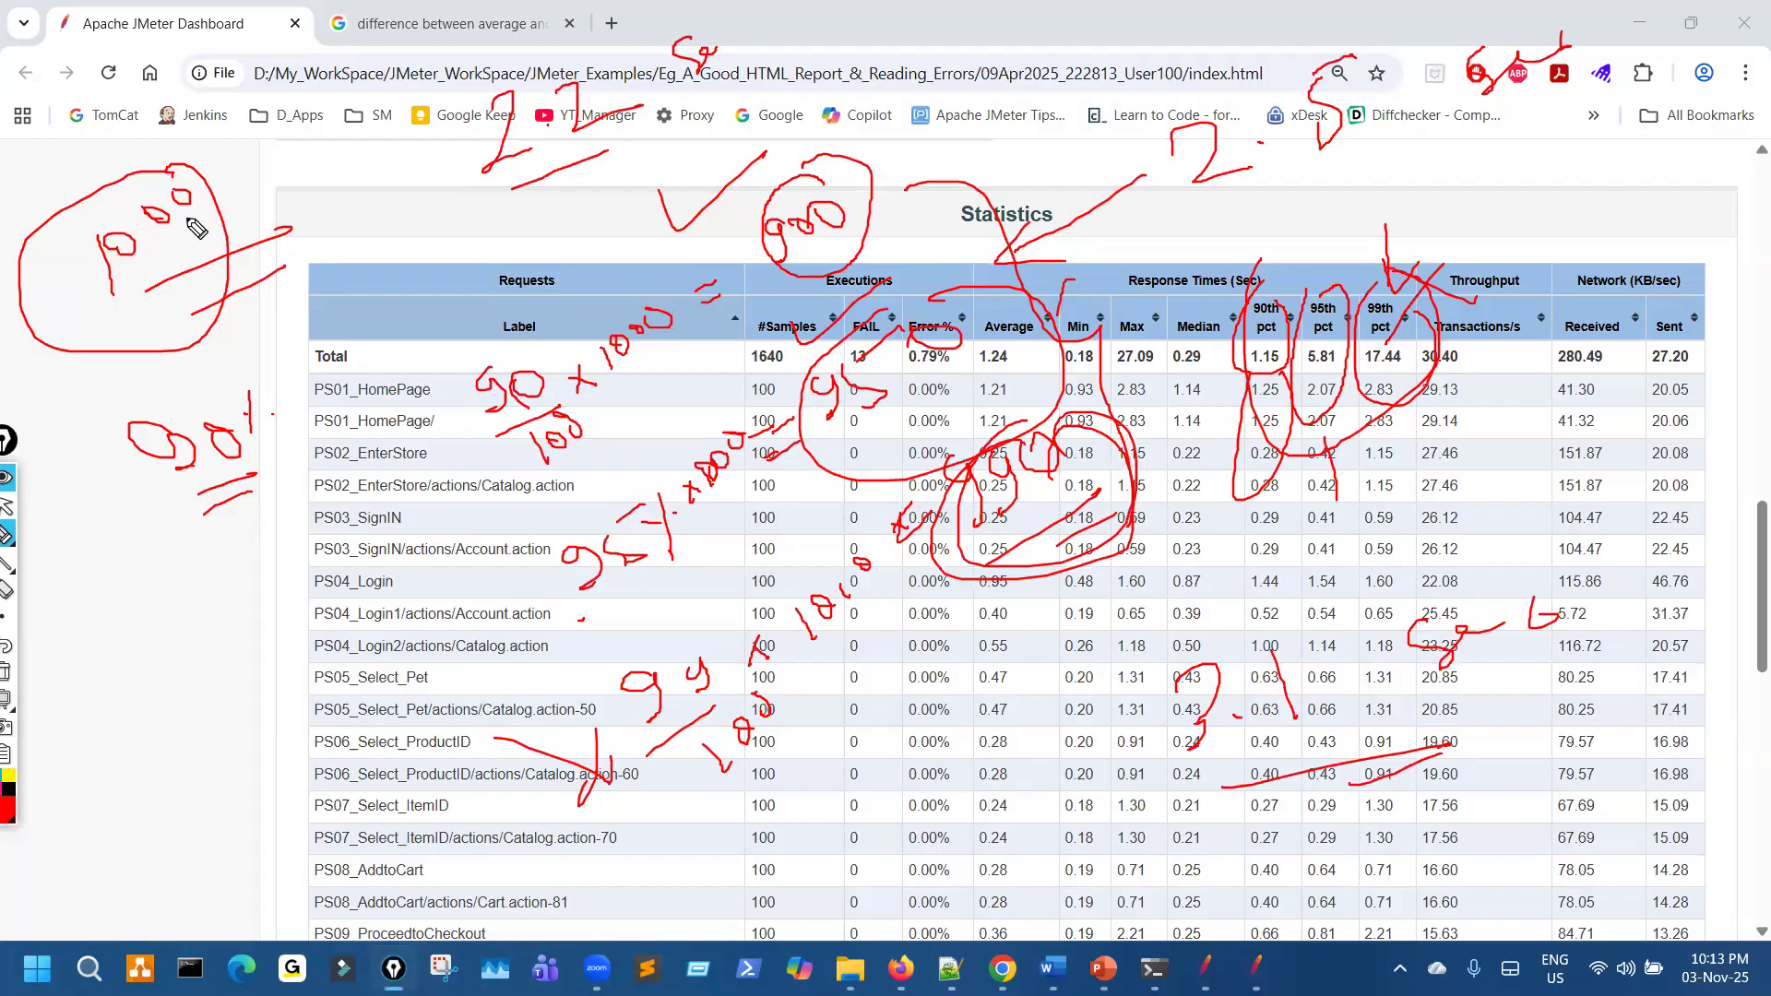
Circle 900 again, emphasize the 2.5 and 3.1 notes, and add arrows linking the results to their times
{"action": "left_click_drag", "start_coordinate": [400, 427], "coordinate": [360, 428]}
{"action": "left_click_drag", "start_coordinate": [830, 153], "coordinate": [784, 259]}
{"action": "left_click_drag", "start_coordinate": [887, 196], "coordinate": [819, 152]}
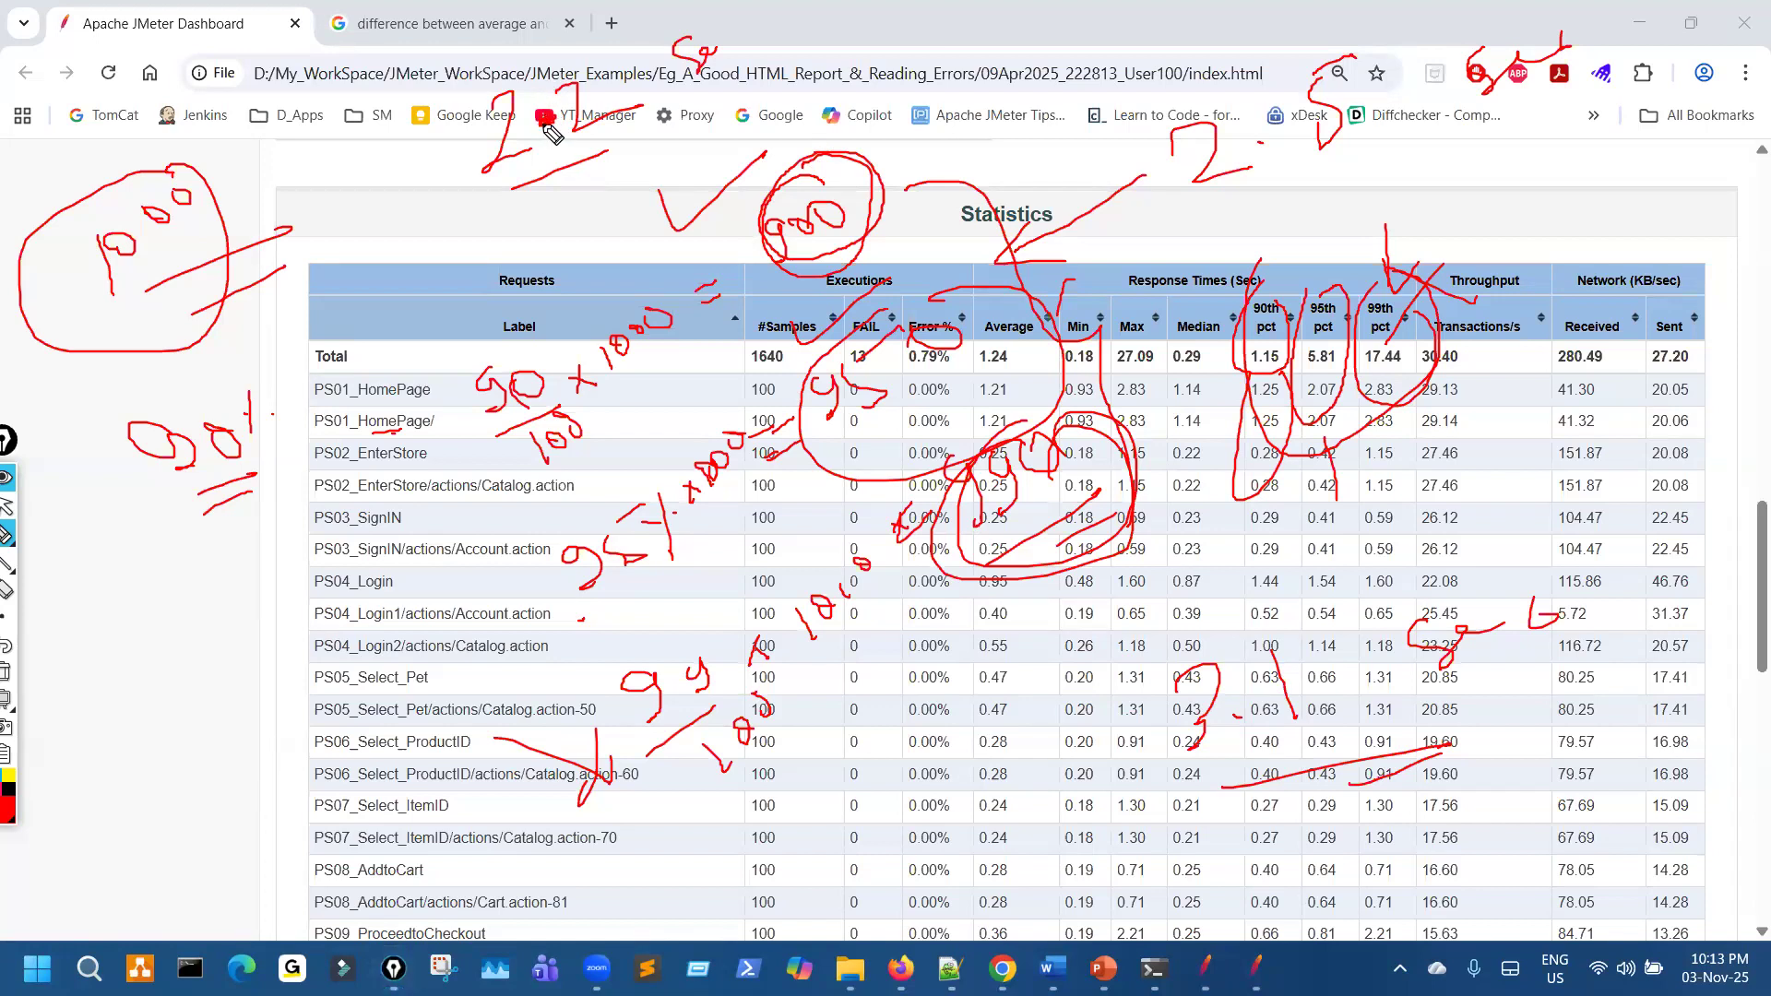
{"action": "left_click", "coordinate": [1260, 135]}
{"action": "left_click_drag", "start_coordinate": [1245, 723], "coordinate": [1253, 718]}
{"action": "mouse_move", "coordinate": [1201, 791]}
{"action": "left_mouse_down"}
{"action": "mouse_move", "coordinate": [1310, 754]}
{"action": "mouse_move", "coordinate": [1491, 749]}
{"action": "left_mouse_up"}
{"action": "mouse_move", "coordinate": [1156, 572]}
{"action": "left_mouse_down"}
{"action": "mouse_move", "coordinate": [1191, 653]}
{"action": "mouse_move", "coordinate": [1201, 625]}
{"action": "mouse_move", "coordinate": [1158, 602]}
{"action": "mouse_move", "coordinate": [1186, 568]}
{"action": "left_mouse_up"}
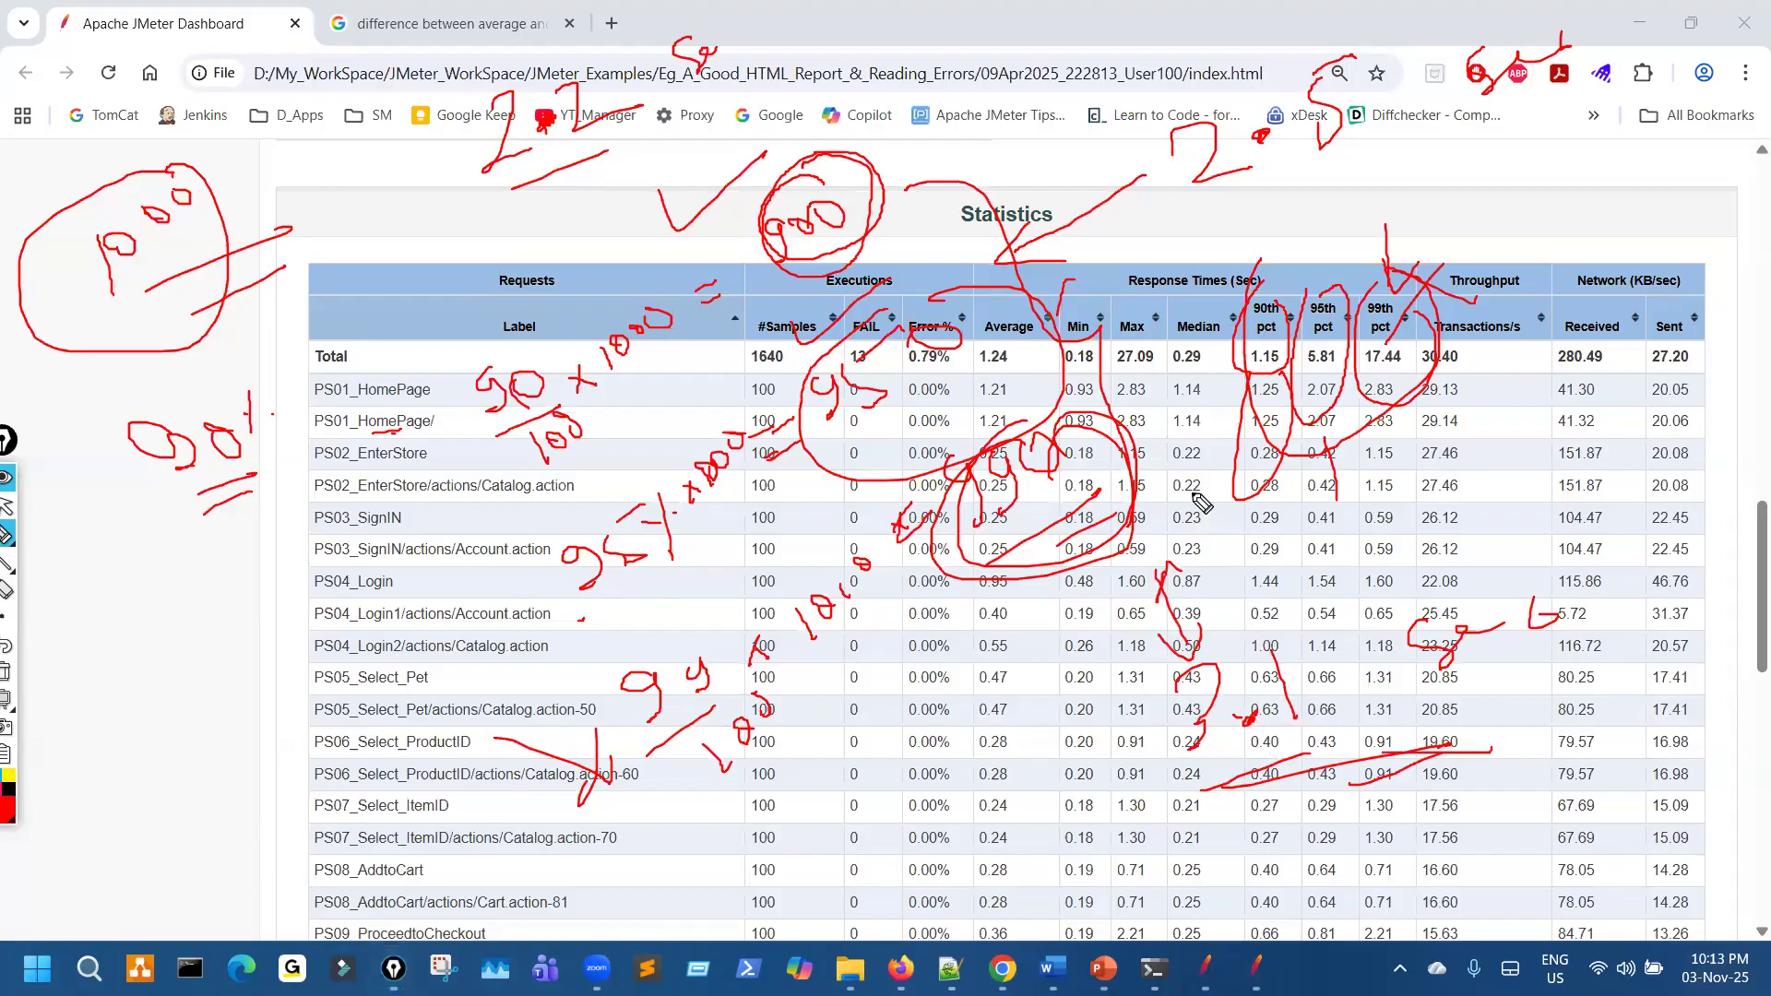
{"action": "left_click_drag", "start_coordinate": [1105, 175], "coordinate": [1143, 200]}
{"action": "mouse_move", "coordinate": [657, 145]}
{"action": "left_mouse_down"}
{"action": "mouse_move", "coordinate": [725, 150]}
{"action": "mouse_move", "coordinate": [651, 159]}
{"action": "left_mouse_up"}
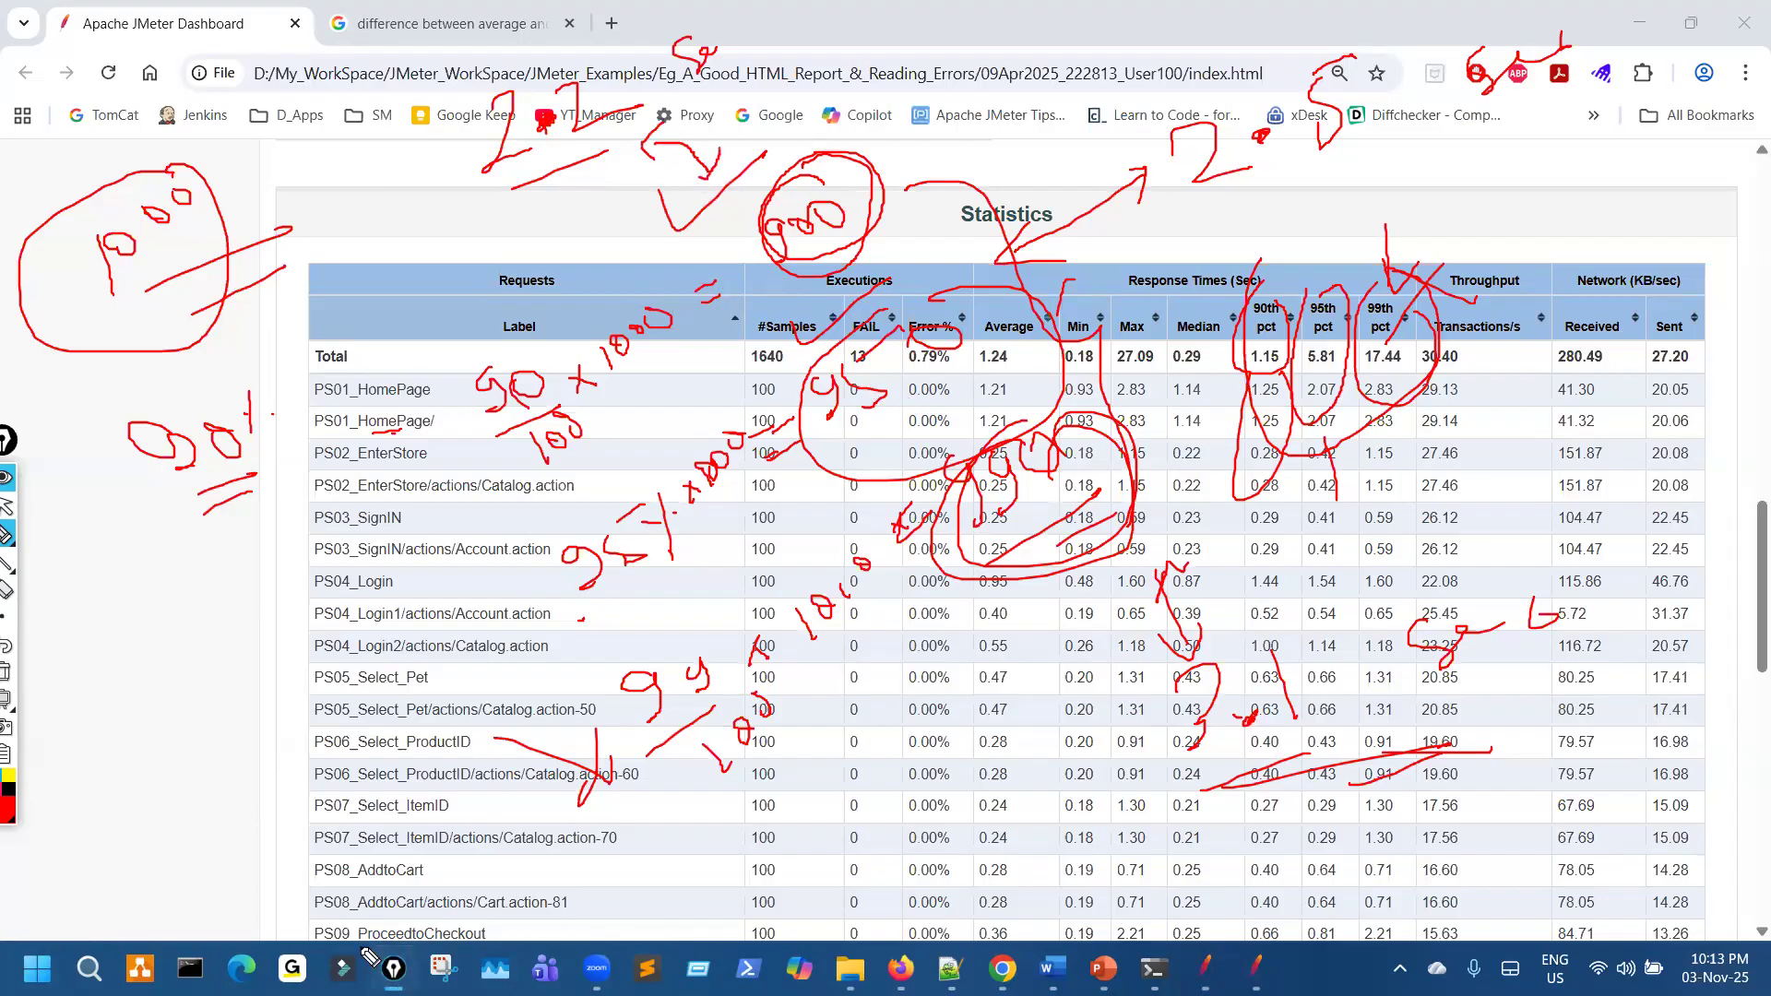
Handwrite a boxed range ending in 900 below the calculations and label it 90%
{"action": "left_click_drag", "start_coordinate": [195, 887], "coordinate": [231, 948]}
{"action": "left_click_drag", "start_coordinate": [330, 893], "coordinate": [440, 887]}
{"action": "mouse_move", "coordinate": [567, 874]}
{"action": "left_mouse_down"}
{"action": "mouse_move", "coordinate": [606, 919]}
{"action": "mouse_move", "coordinate": [767, 835]}
{"action": "left_mouse_up"}
{"action": "mouse_move", "coordinate": [853, 932]}
{"action": "left_mouse_down"}
{"action": "mouse_move", "coordinate": [212, 808]}
{"action": "mouse_move", "coordinate": [210, 927]}
{"action": "left_mouse_up"}
{"action": "mouse_move", "coordinate": [218, 693]}
{"action": "left_mouse_down"}
{"action": "mouse_move", "coordinate": [196, 718]}
{"action": "mouse_move", "coordinate": [231, 715]}
{"action": "mouse_move", "coordinate": [182, 774]}
{"action": "left_mouse_up"}
{"action": "mouse_move", "coordinate": [251, 710]}
{"action": "left_mouse_down"}
{"action": "mouse_move", "coordinate": [262, 698]}
{"action": "mouse_move", "coordinate": [256, 711]}
{"action": "left_mouse_up"}
{"action": "left_click_drag", "start_coordinate": [312, 676], "coordinate": [299, 763]}
{"action": "left_click_drag", "start_coordinate": [288, 729], "coordinate": [321, 738]}
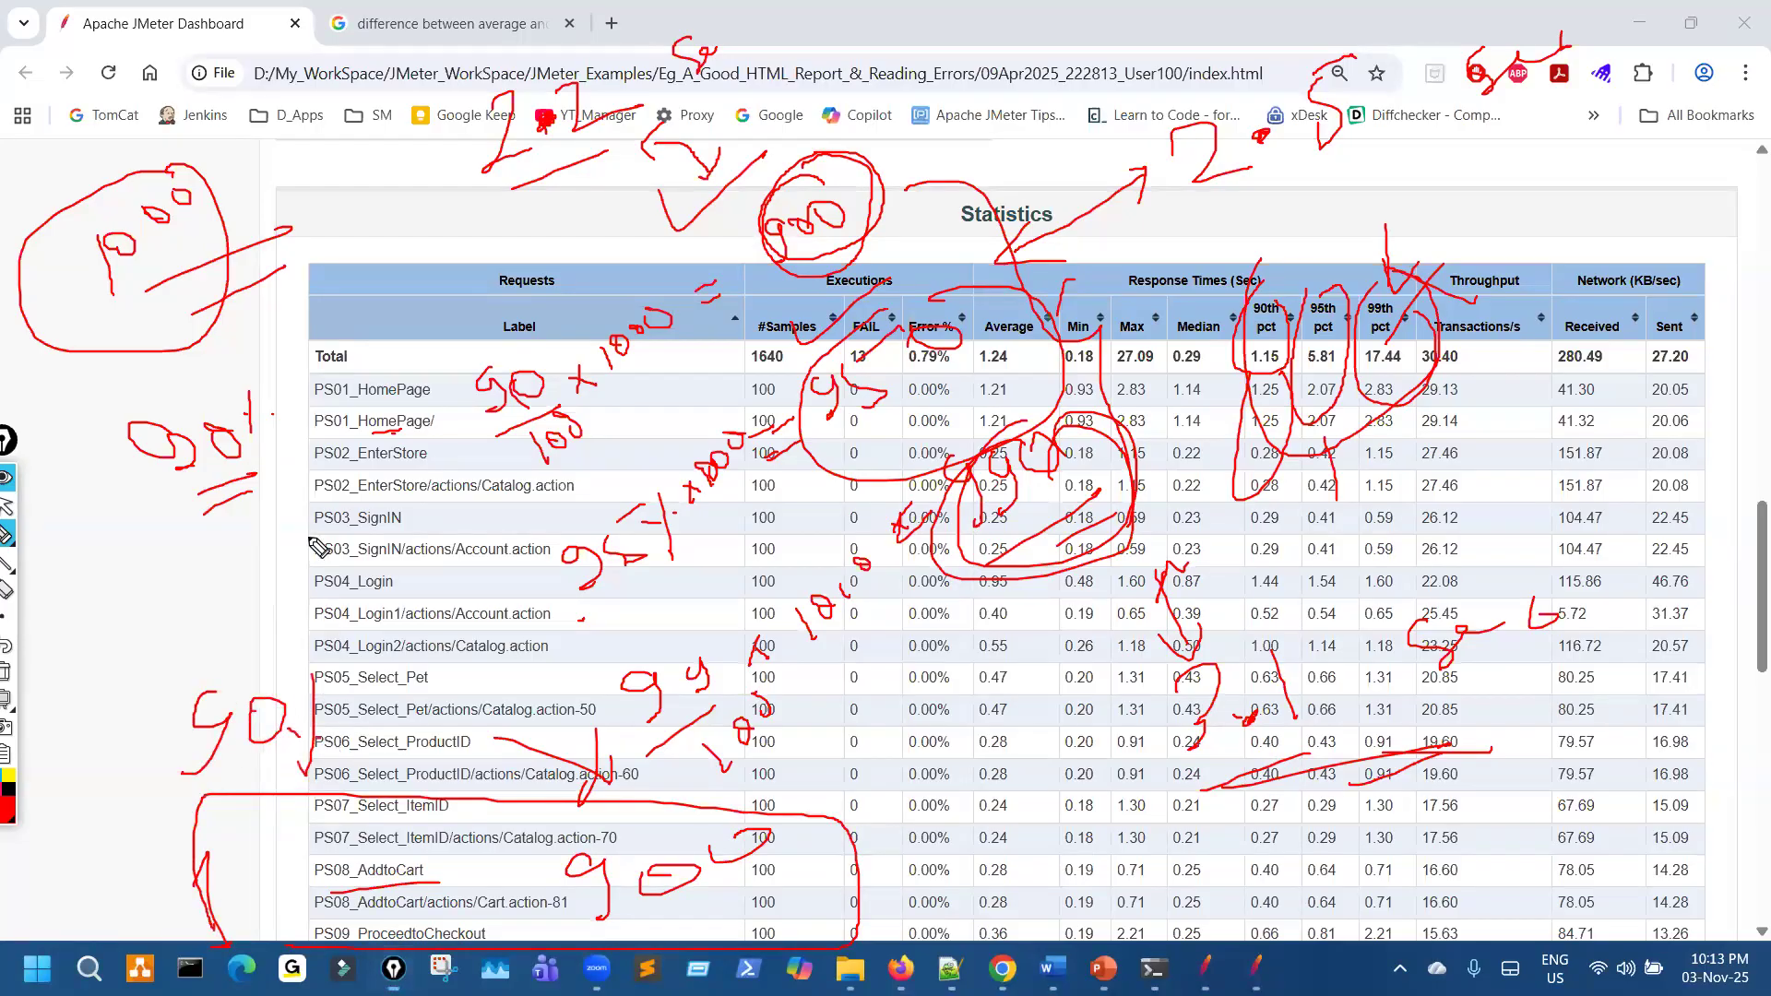
Circle 1000 again, add = 2.2 with an arrow to the boxed 900, and show the notes on a blackboard background
{"action": "mouse_move", "coordinate": [164, 169]}
{"action": "left_mouse_down"}
{"action": "mouse_move", "coordinate": [65, 323]}
{"action": "mouse_move", "coordinate": [173, 188]}
{"action": "left_mouse_up"}
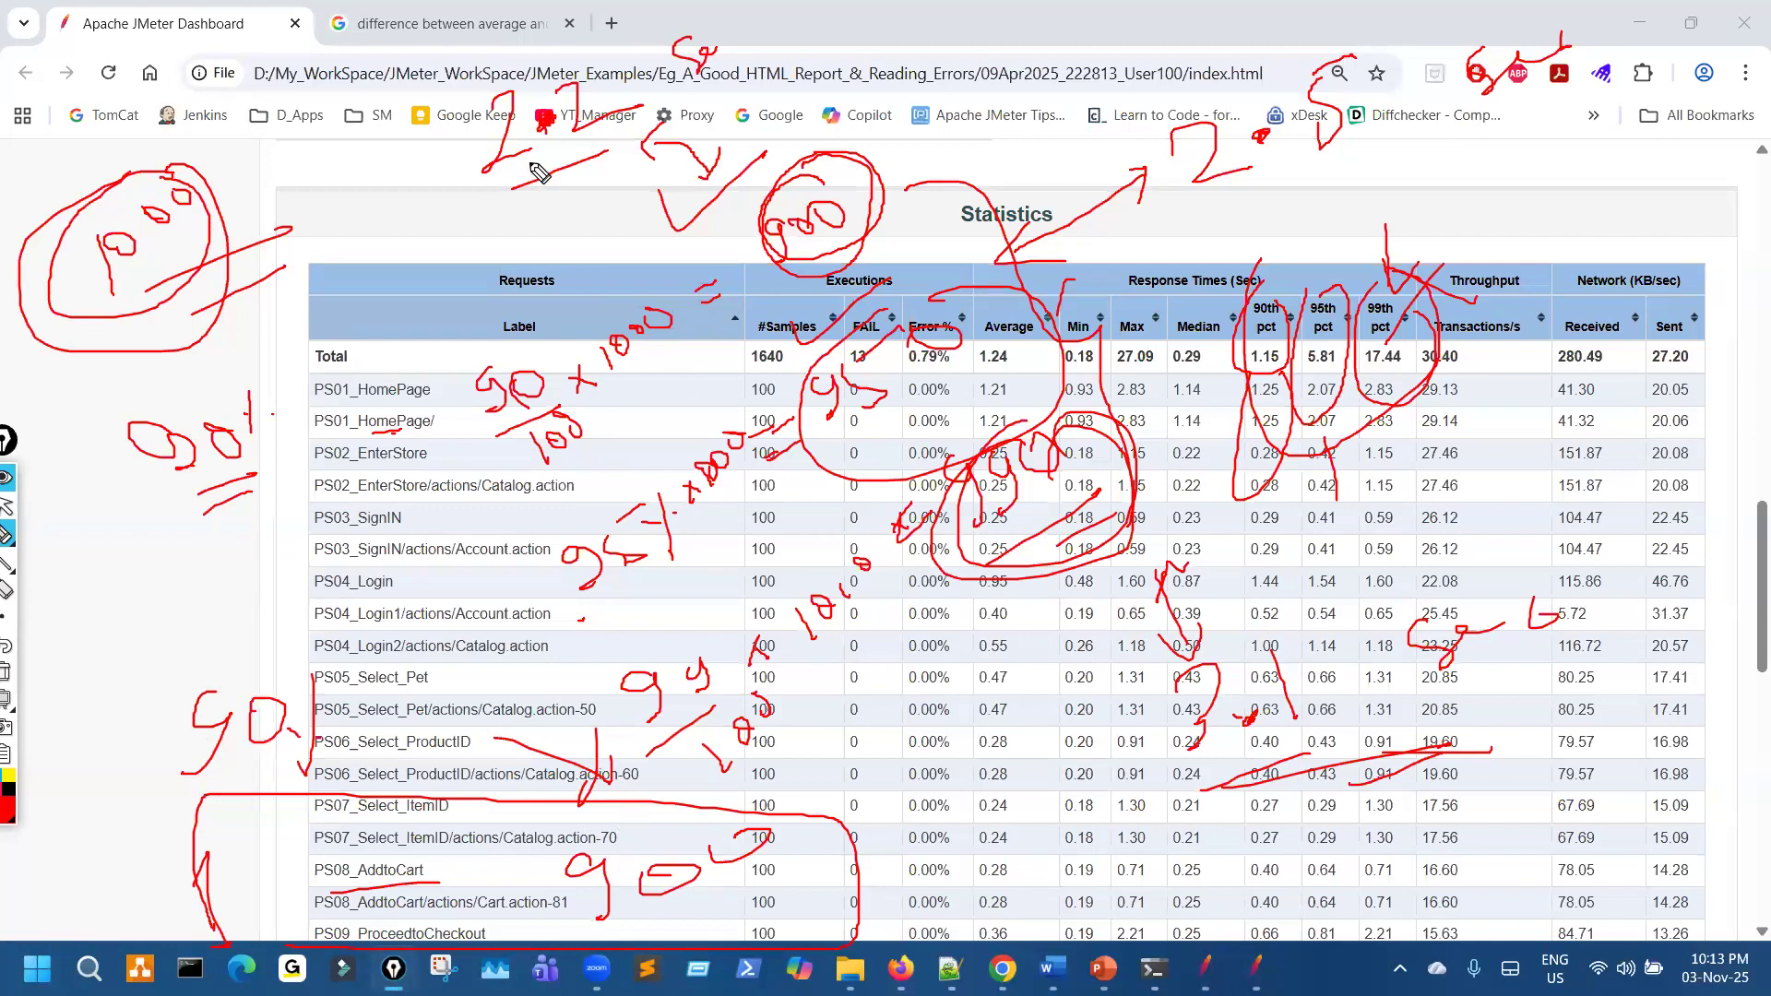
{"action": "mouse_move", "coordinate": [943, 835]}
{"action": "left_mouse_down"}
{"action": "mouse_move", "coordinate": [912, 918]}
{"action": "mouse_move", "coordinate": [1001, 891]}
{"action": "mouse_move", "coordinate": [1008, 864]}
{"action": "mouse_move", "coordinate": [1061, 893]}
{"action": "mouse_move", "coordinate": [1277, 883]}
{"action": "left_mouse_up"}
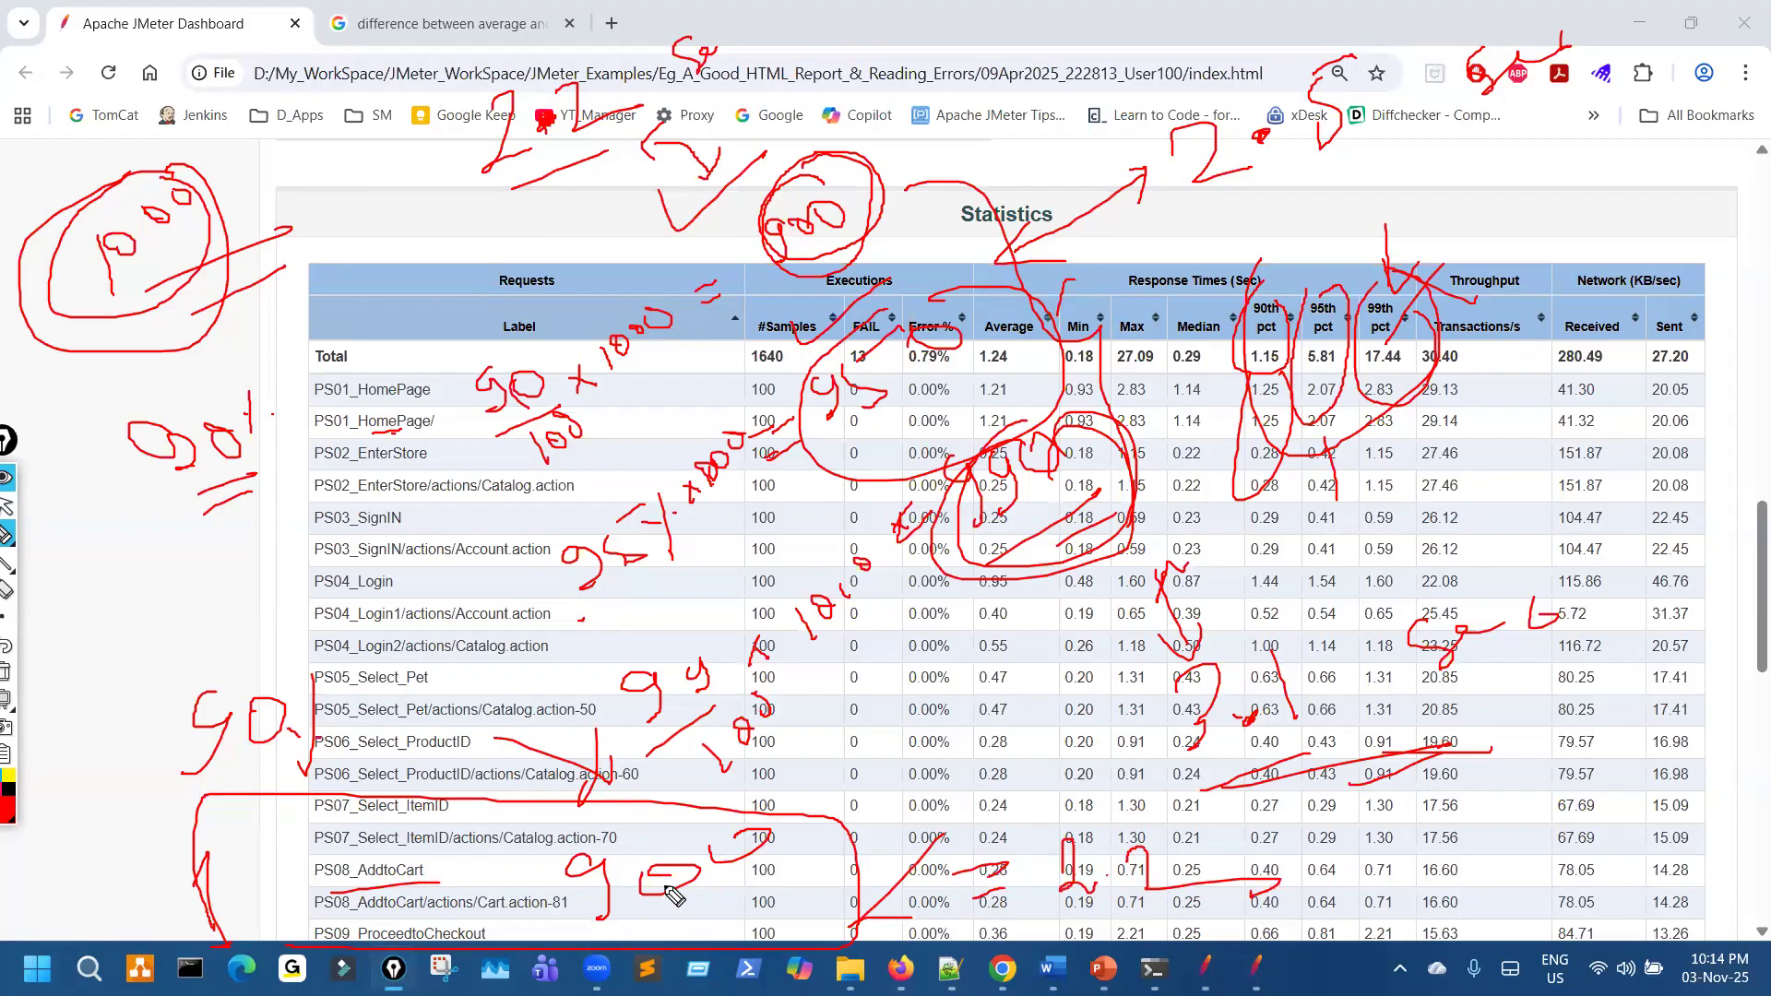
{"action": "key", "text": "ctrl+shift+b"}
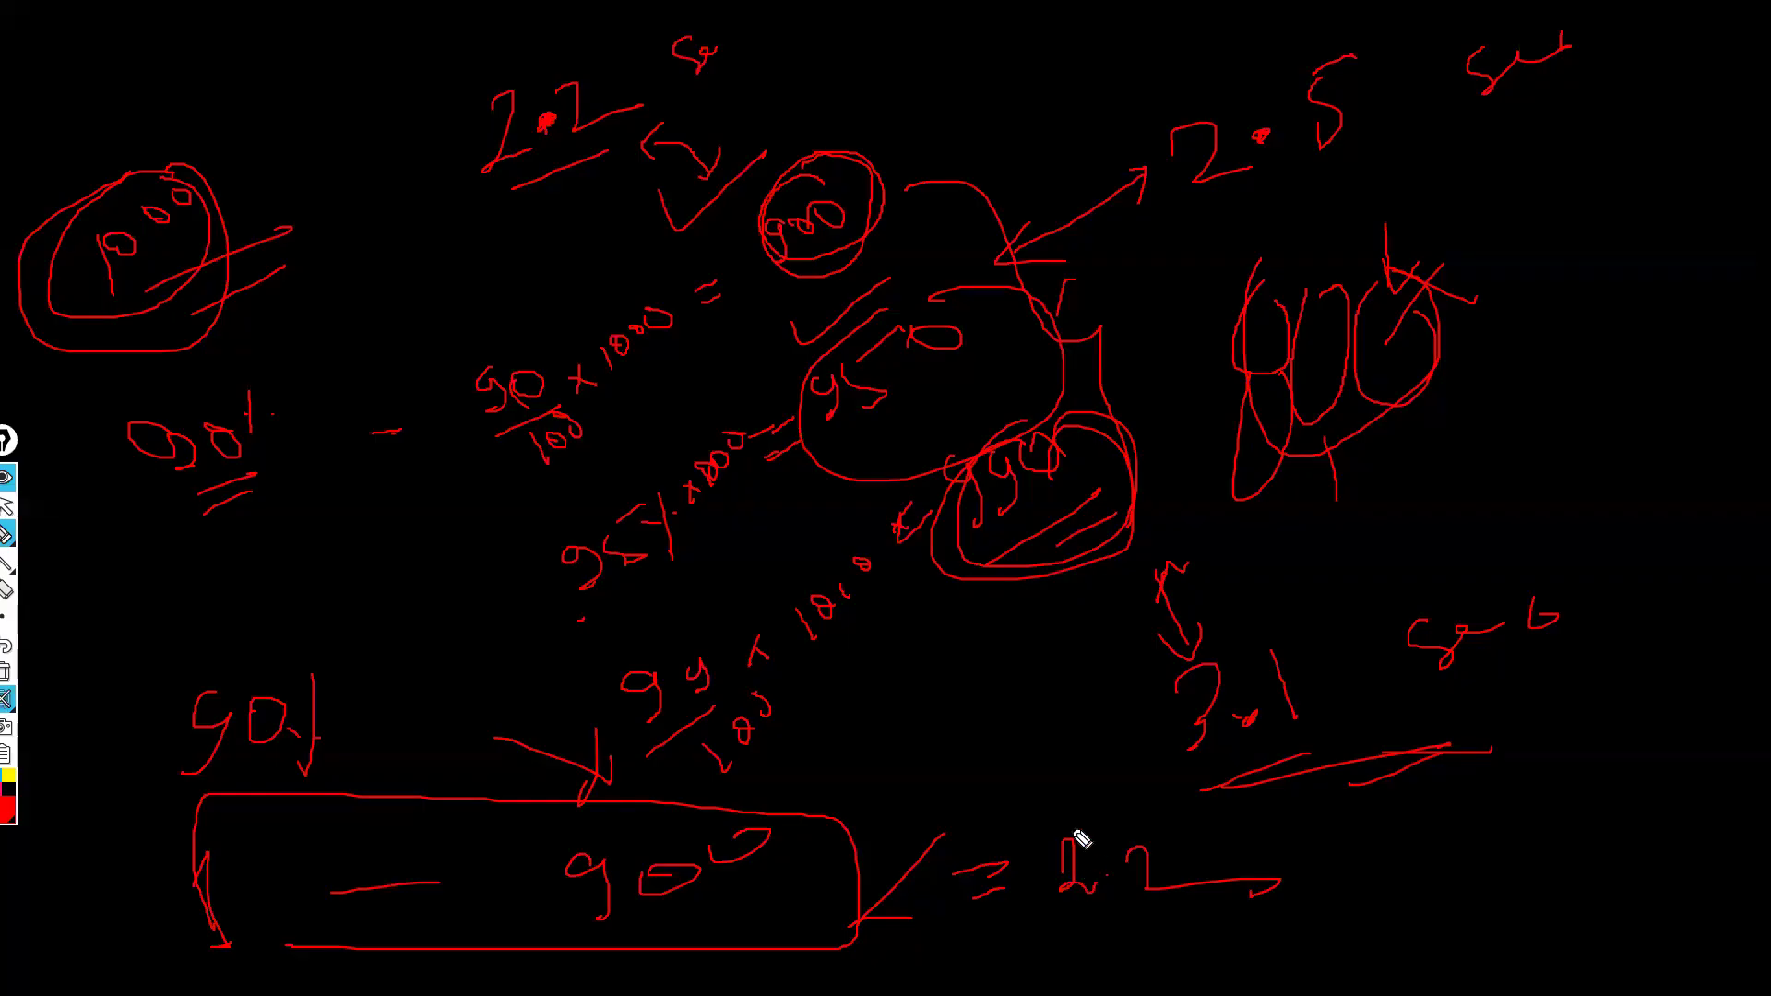